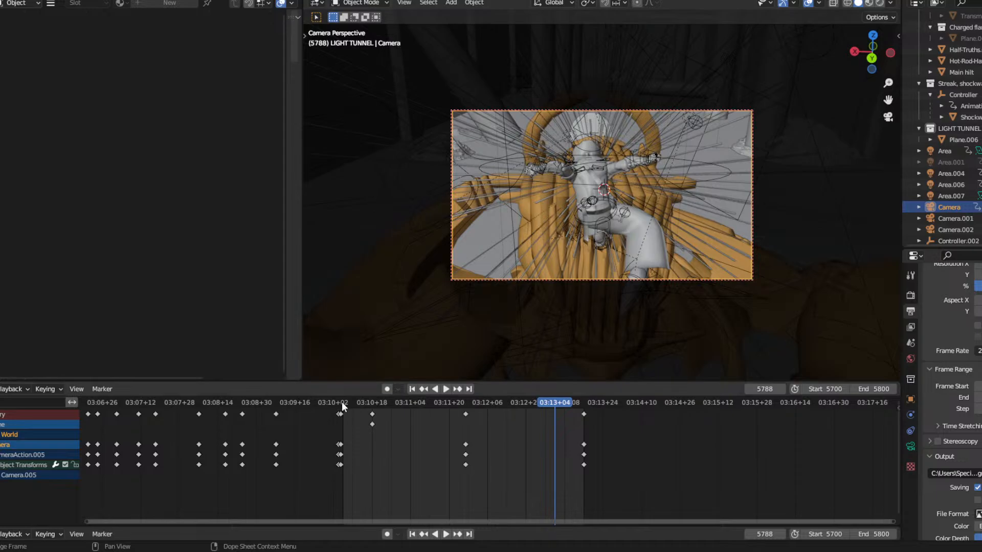
# Play the current shot to its end and set the frame range to start at 5800 and end at 5900.
pyautogui.press('space')
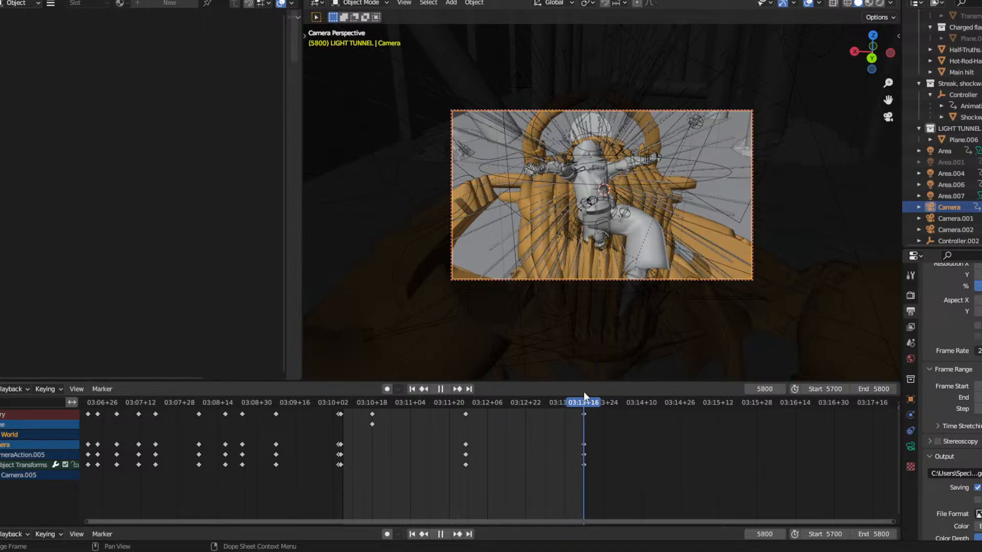
pyautogui.press('space')
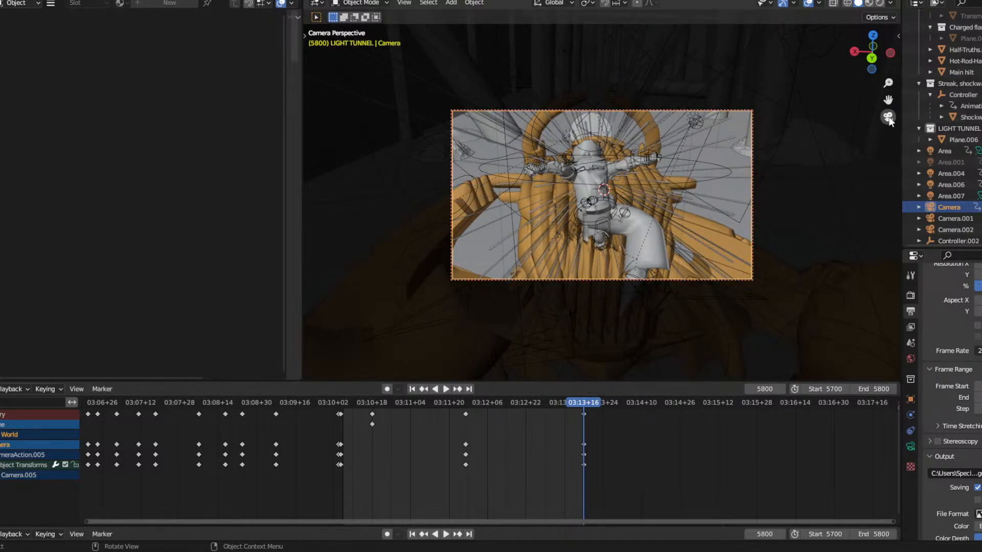
pyautogui.click(827, 389)
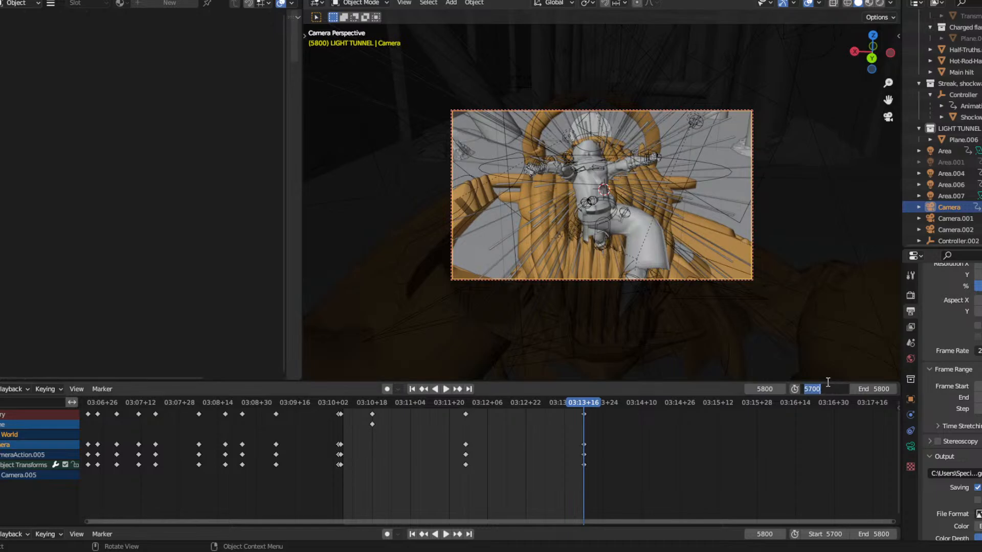
pyautogui.write('5800')
pyautogui.press('Return')
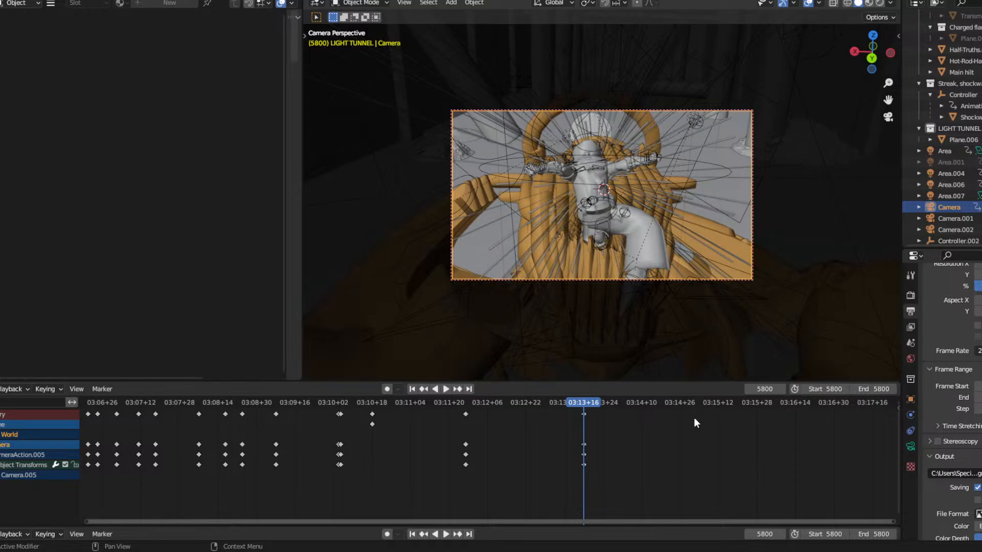
pyautogui.click(875, 388)
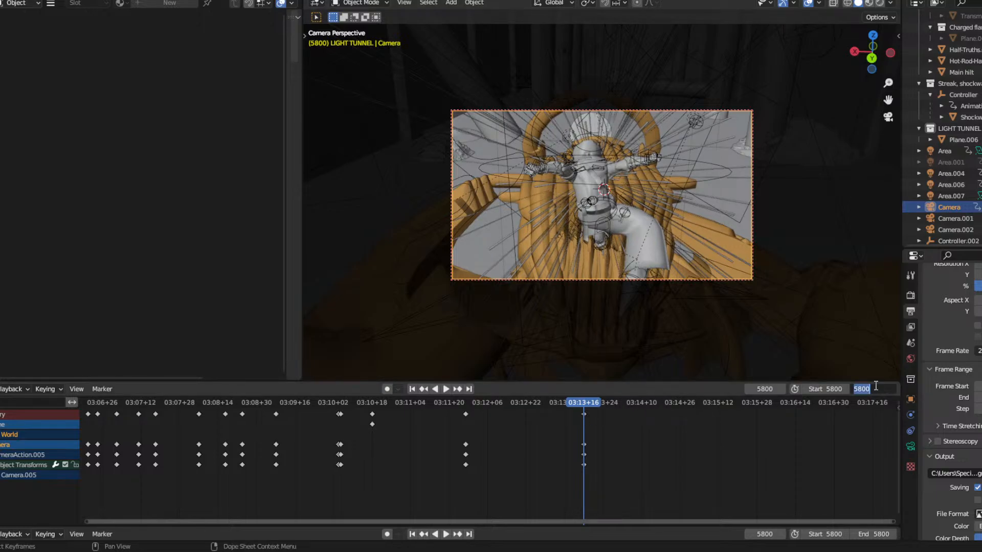
pyautogui.write('5900')
pyautogui.press('Return')
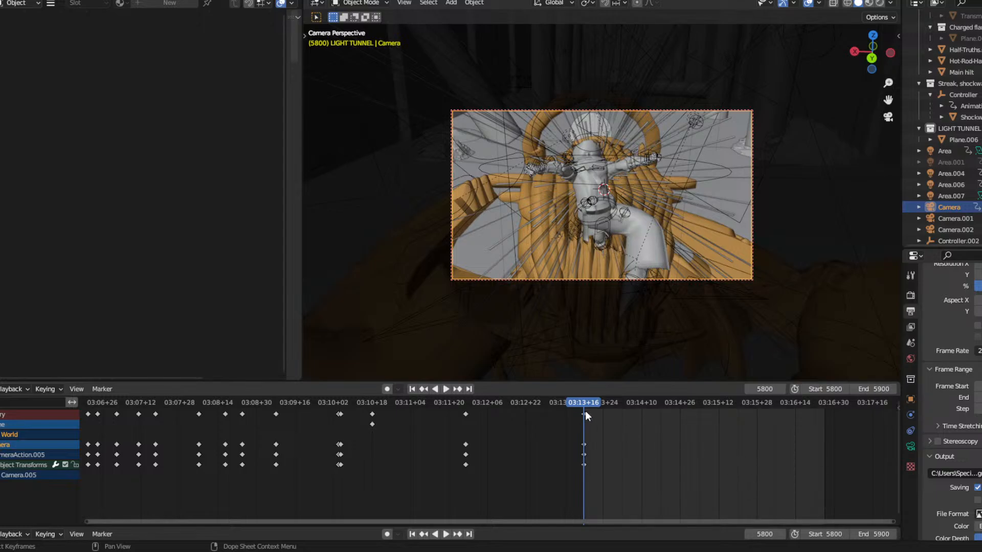
# Shift the camera's keyframe at frame 5800 two frames earlier.
pyautogui.moveTo(585, 417); pyautogui.dragTo(580, 415)
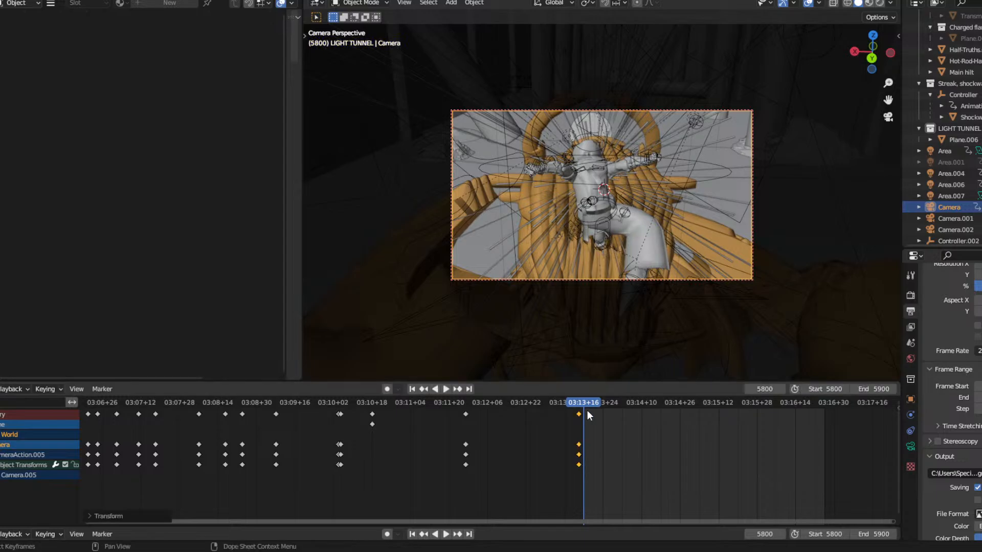
pyautogui.click(584, 401)
pyautogui.click(589, 423)
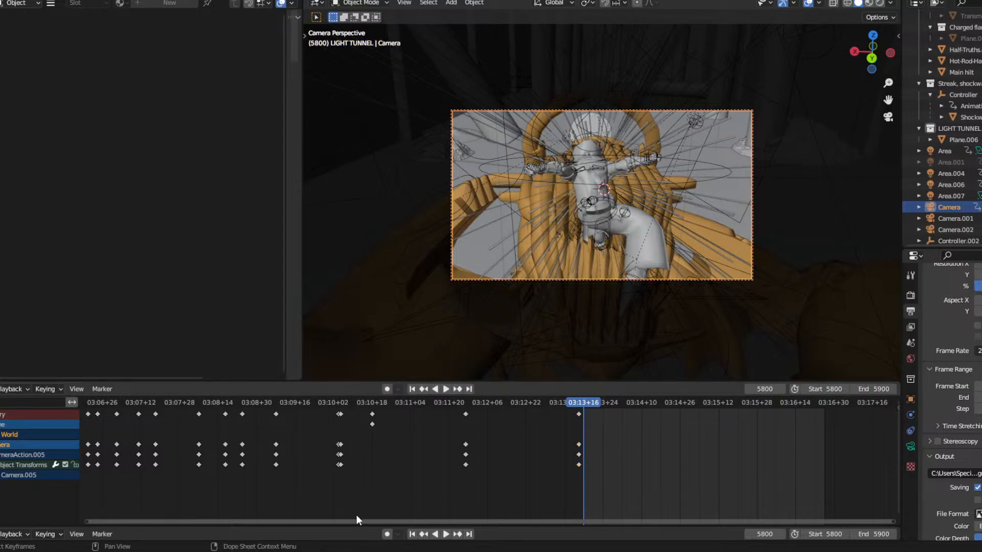
pyautogui.moveTo(361, 521); pyautogui.dragTo(723, 524)
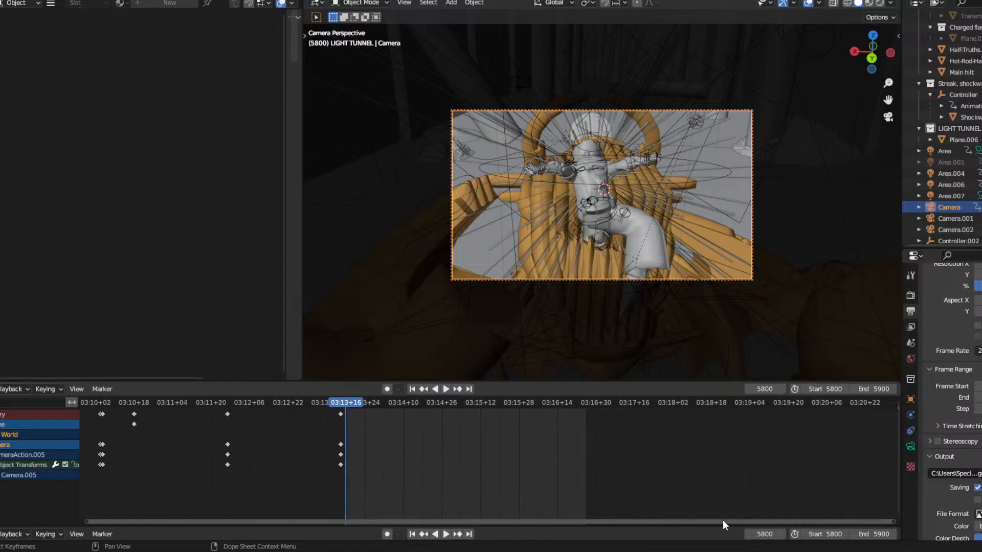
pyautogui.moveTo(890, 521); pyautogui.dragTo(523, 523)
pyautogui.moveTo(432, 523); pyautogui.dragTo(690, 512)
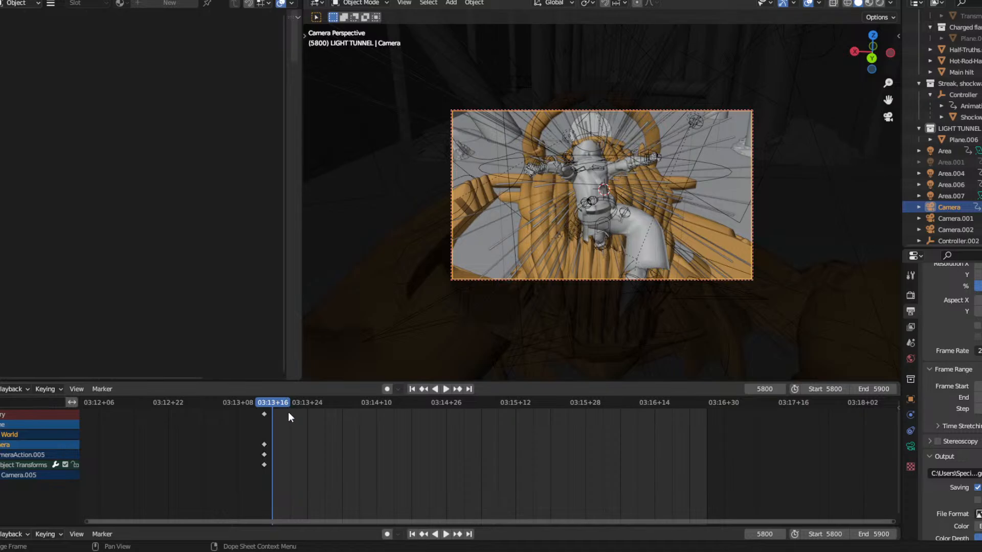
# Enable auto keying and reposition the camera at frame 5800 to frame the large orange horned figure's head and shoulders.
pyautogui.press('space')
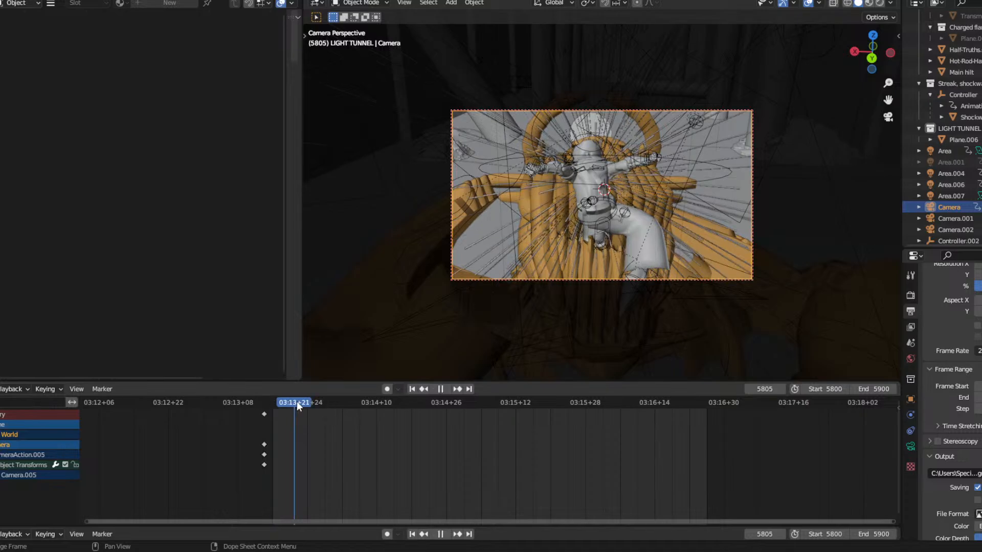
pyautogui.moveTo(630, 390); pyautogui.dragTo(275, 381)
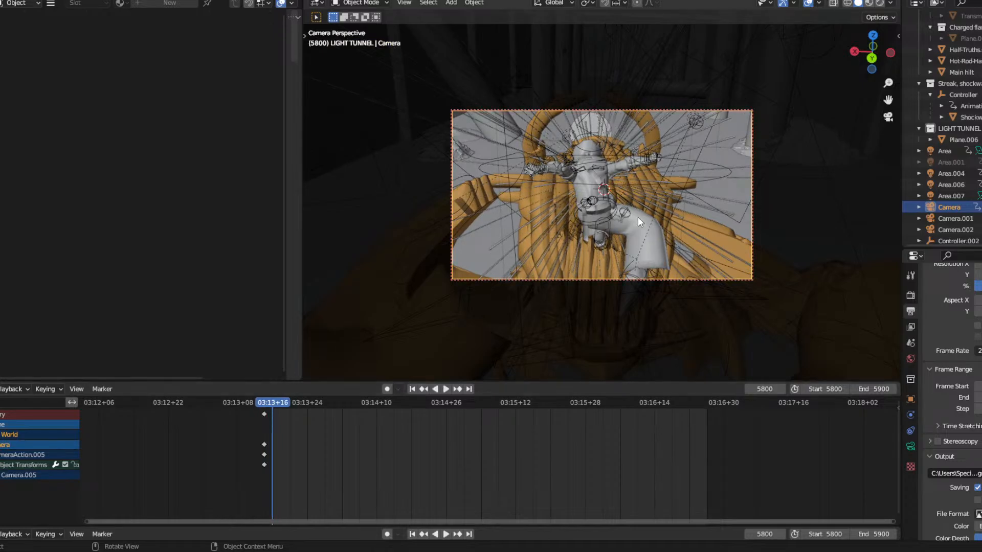
pyautogui.moveTo(637, 217); pyautogui.dragTo(560, 165, button='middle')
pyautogui.scroll(-10, 579, 183)
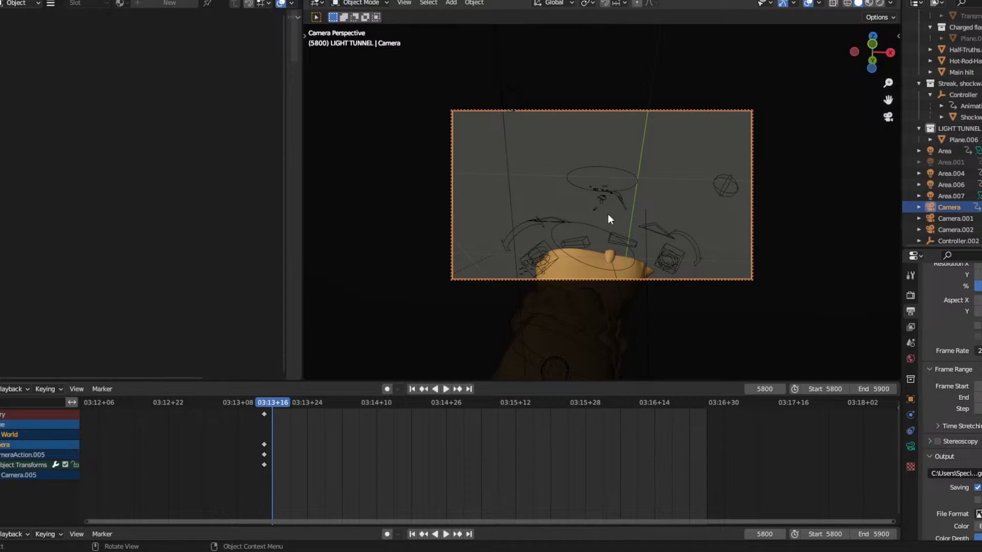
pyautogui.click(387, 389)
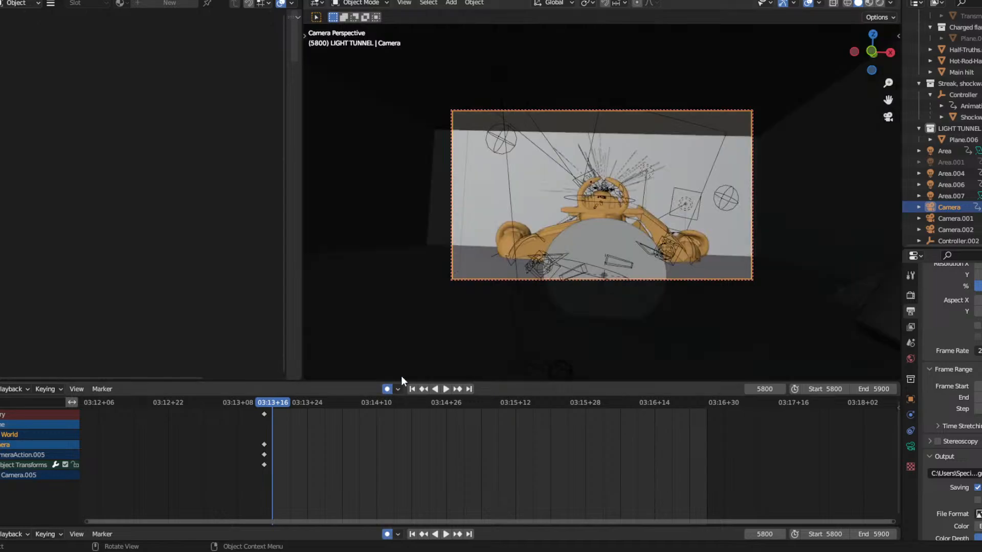
pyautogui.moveTo(605, 219)
pyautogui.mouseDown(button='middle')
pyautogui.moveTo(609, 199)
pyautogui.moveTo(599, 208)
pyautogui.moveTo(606, 200)
pyautogui.moveTo(606, 269)
pyautogui.moveTo(608, 225)
pyautogui.moveTo(622, 213)
pyautogui.moveTo(617, 243)
pyautogui.moveTo(608, 213)
pyautogui.moveTo(607, 247)
pyautogui.moveTo(616, 203)
pyautogui.mouseUp(button='middle')
pyautogui.scroll(8, 606, 212)
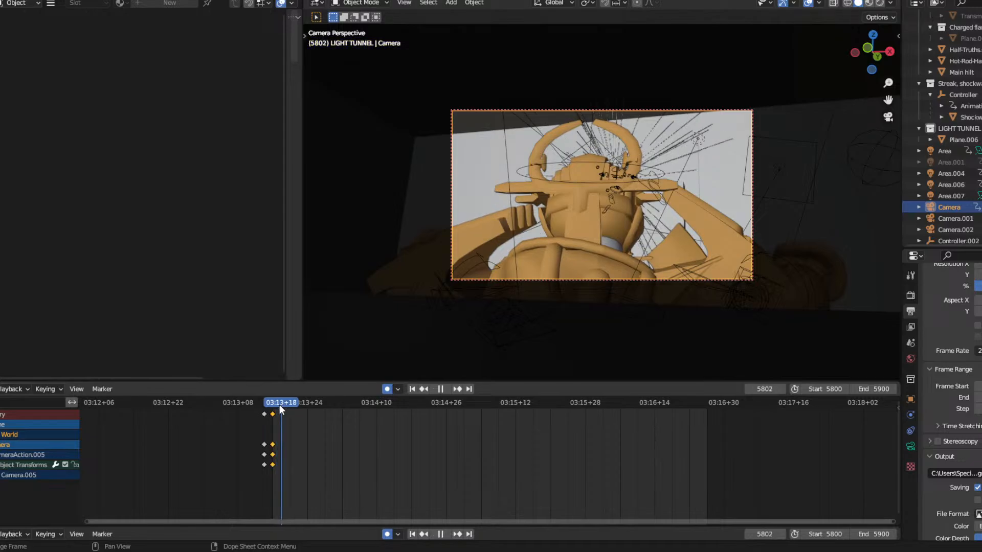
# Play back the new shot from frame 5800 to check the camera framing, and return to its first frame.
pyautogui.moveTo(279, 404); pyautogui.dragTo(273, 407)
pyautogui.press('space')
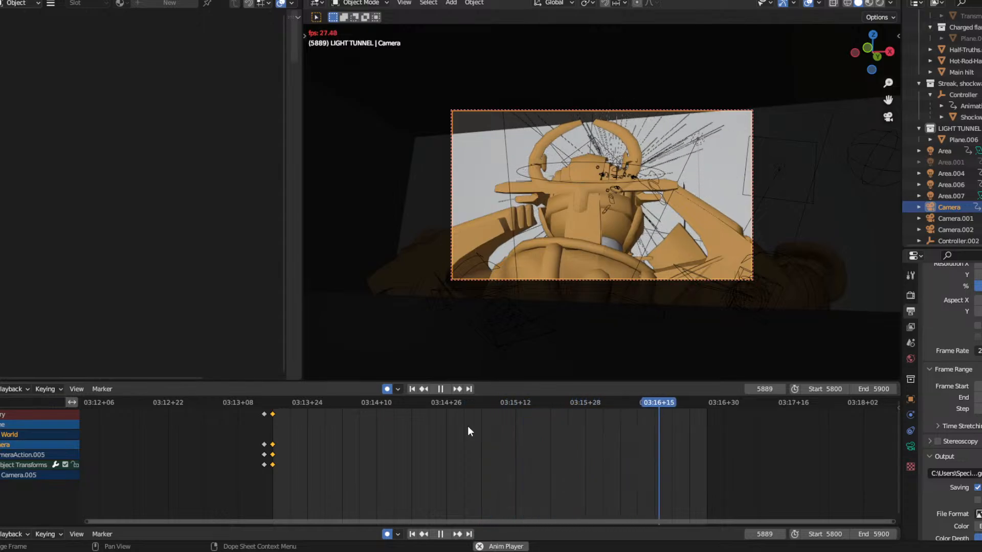
pyautogui.press('space')
pyautogui.click(274, 403)
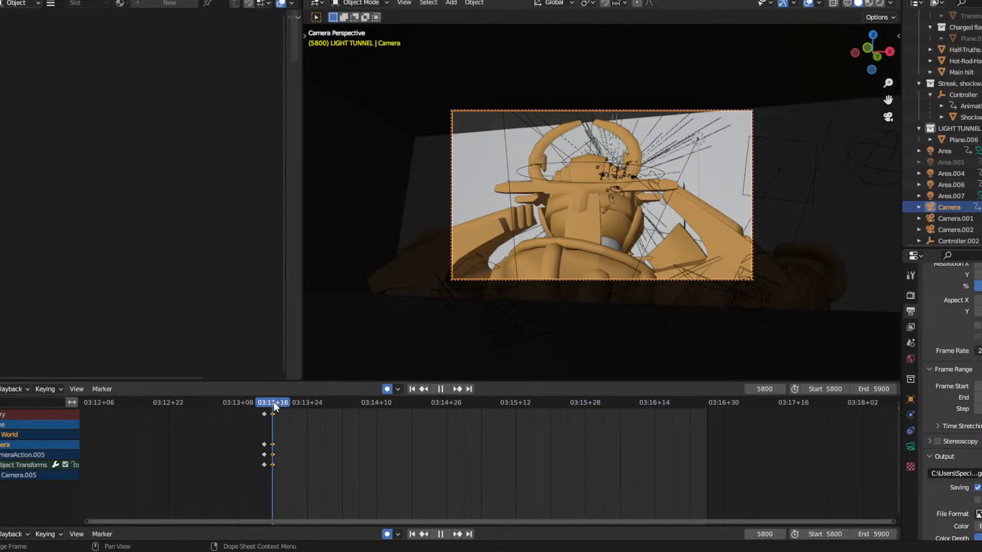
# Shorten the camera's focal length for a wide-angle look and move the camera closer to the horned figure.
pyautogui.keyDown('ctrl'); pyautogui.moveTo(598, 200); pyautogui.dragTo(625, 173, button='middle'); pyautogui.keyUp('ctrl')
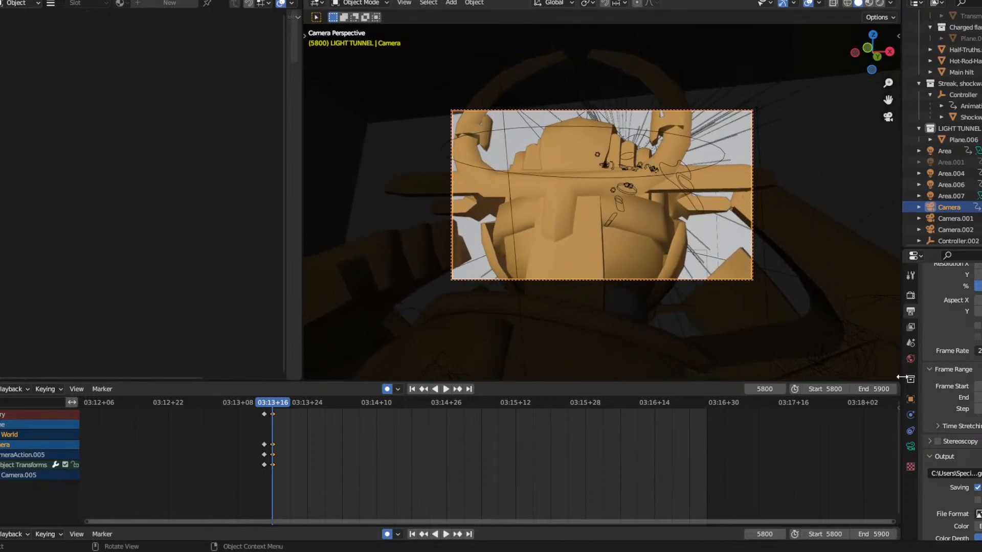
pyautogui.click(911, 446)
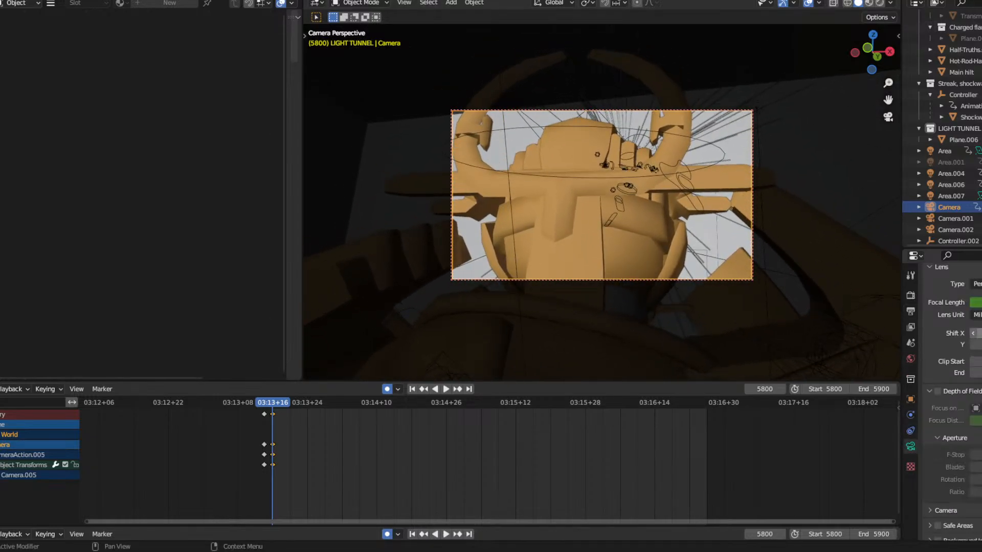
pyautogui.moveTo(979, 302); pyautogui.dragTo(946, 302)
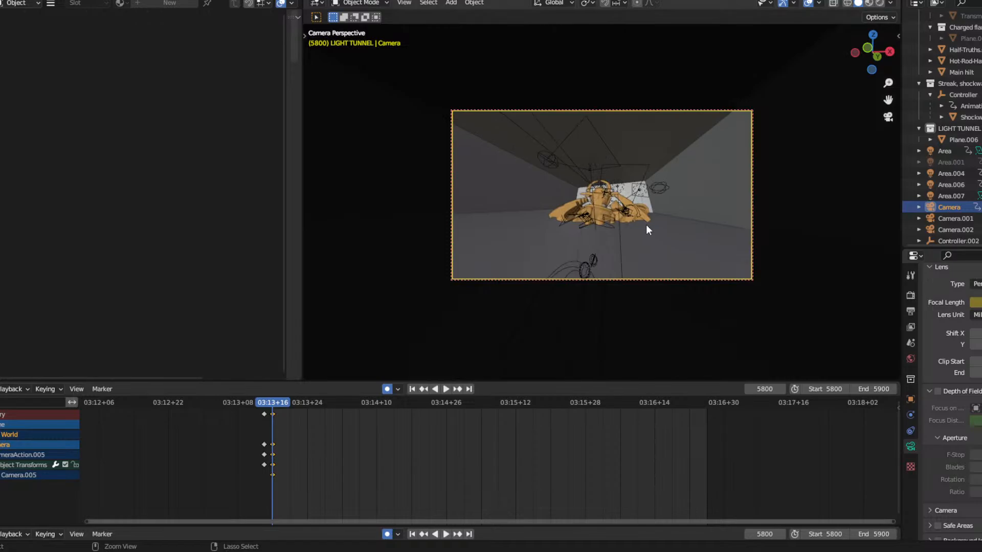
pyautogui.keyDown('ctrl'); pyautogui.moveTo(647, 225); pyautogui.dragTo(670, 157, button='middle'); pyautogui.keyUp('ctrl')
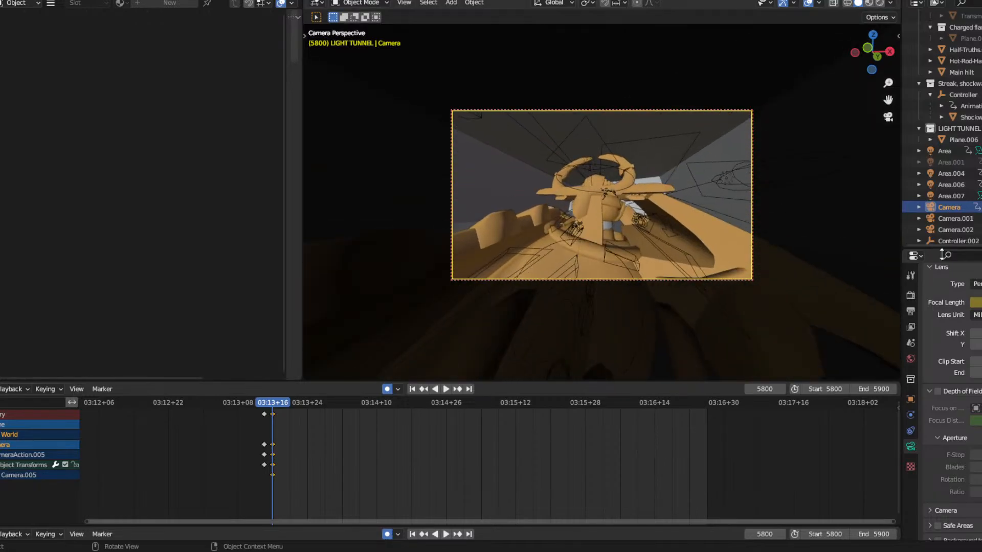
# Readjust the focal length and camera position to frame the horned figure's head and shoulders closely, undoing the last focal length tweak.
pyautogui.moveTo(974, 302); pyautogui.dragTo(981, 302)
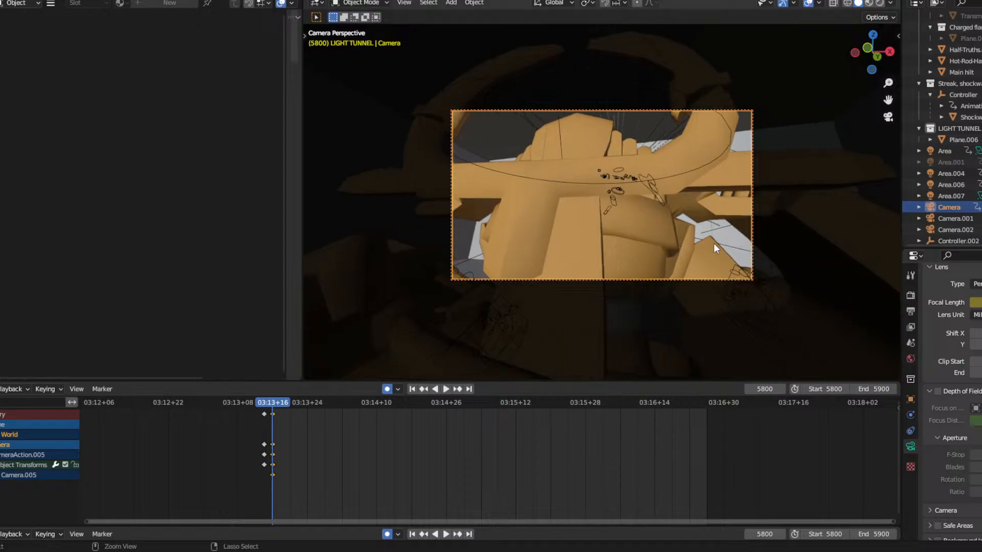
pyautogui.moveTo(713, 243)
pyautogui.mouseDown(button='middle')
pyautogui.moveTo(685, 254)
pyautogui.moveTo(694, 263)
pyautogui.moveTo(696, 246)
pyautogui.mouseUp(button='middle')
pyautogui.moveTo(976, 302); pyautogui.dragTo(974, 302)
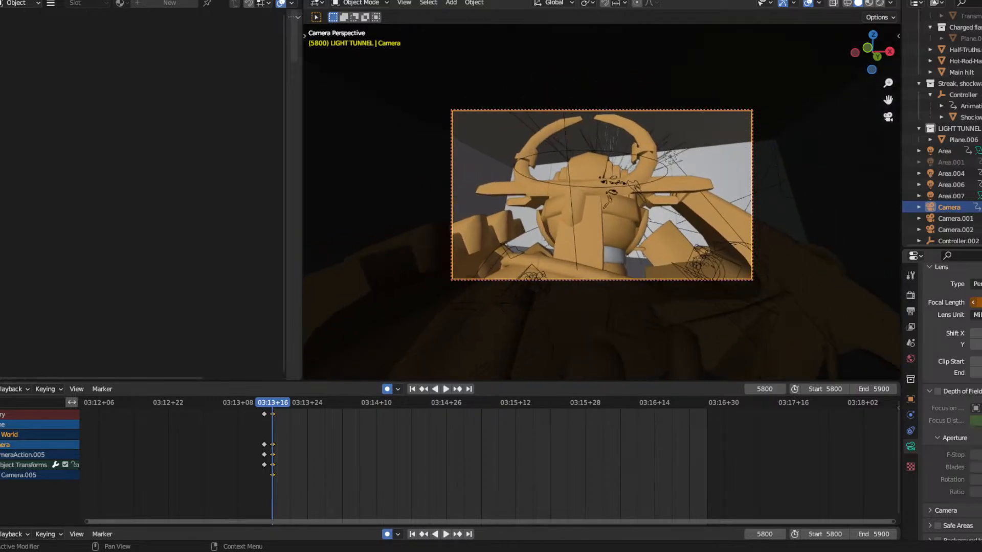
pyautogui.hotkey('ctrl', 'z')
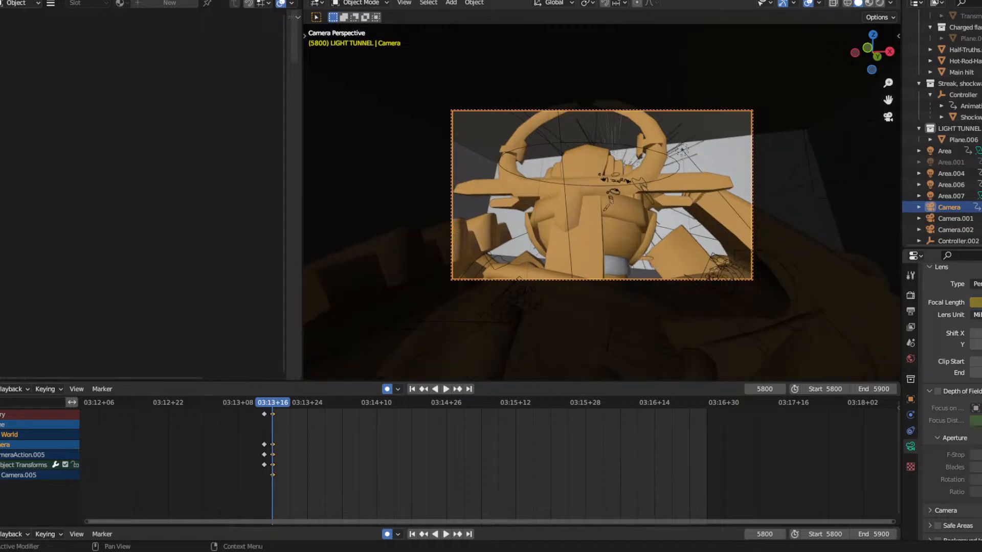
pyautogui.keyDown('shift'); pyautogui.moveTo(632, 219); pyautogui.dragTo(633, 226, button='middle'); pyautogui.keyUp('shift')
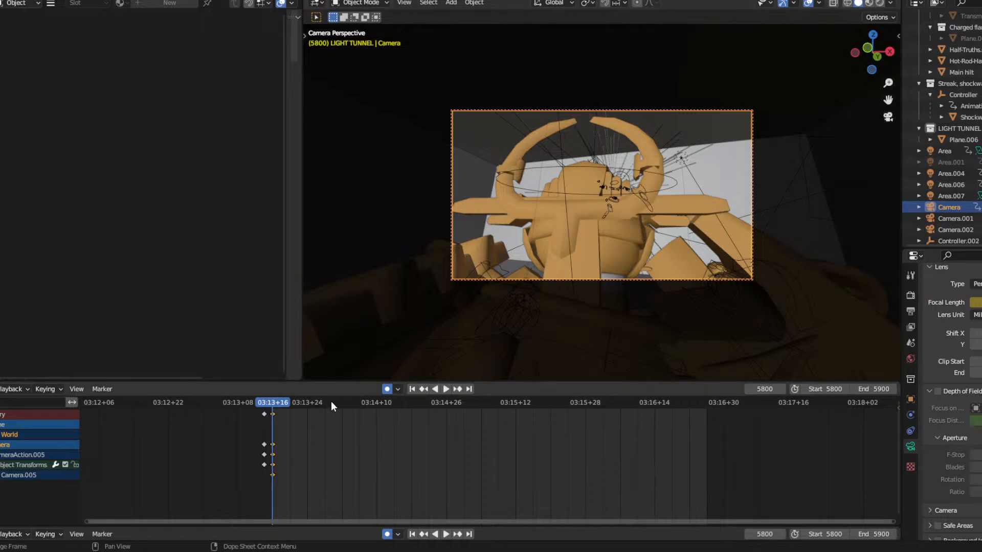
# Leave the camera view, select SpecialistRig, and rotate and lower the whole rig into a backward-leaning flight pose at frame 5800.
pyautogui.click(888, 117)
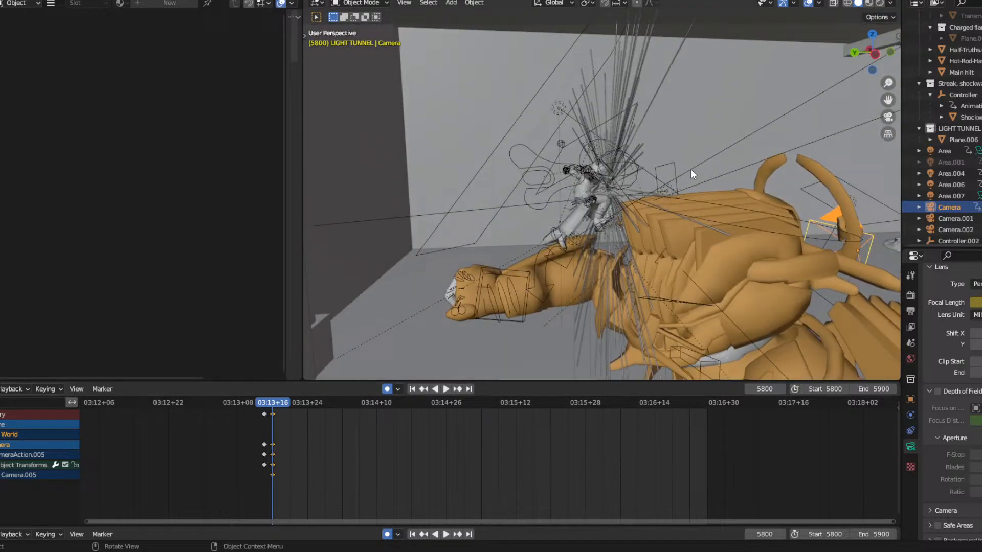
pyautogui.click(558, 178)
pyautogui.scroll(5, 622, 202)
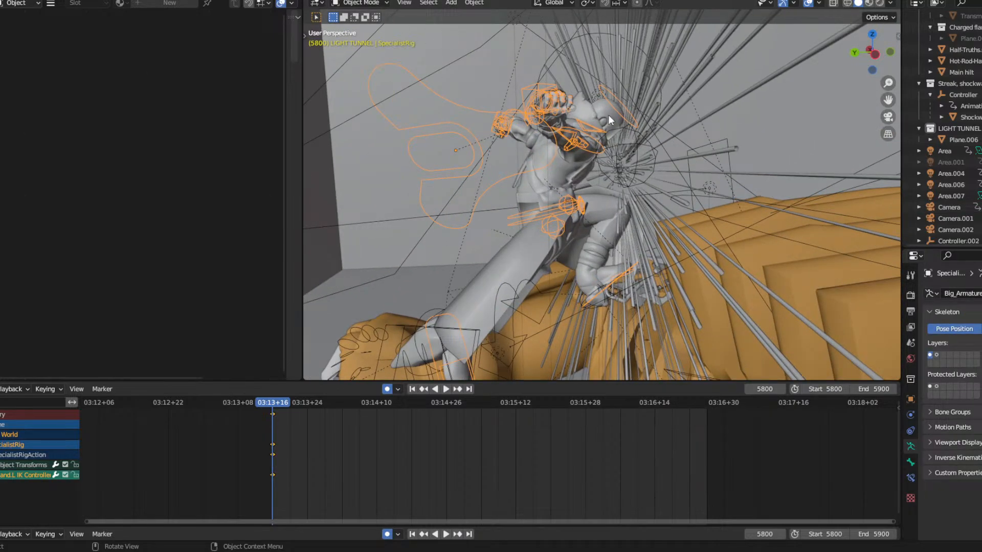
pyautogui.click(353, 3)
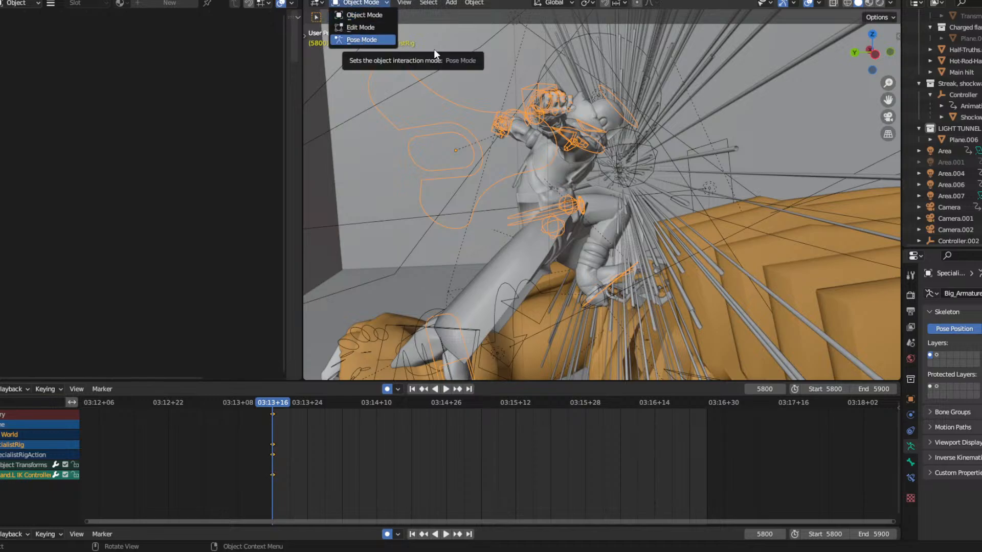
pyautogui.press('r')
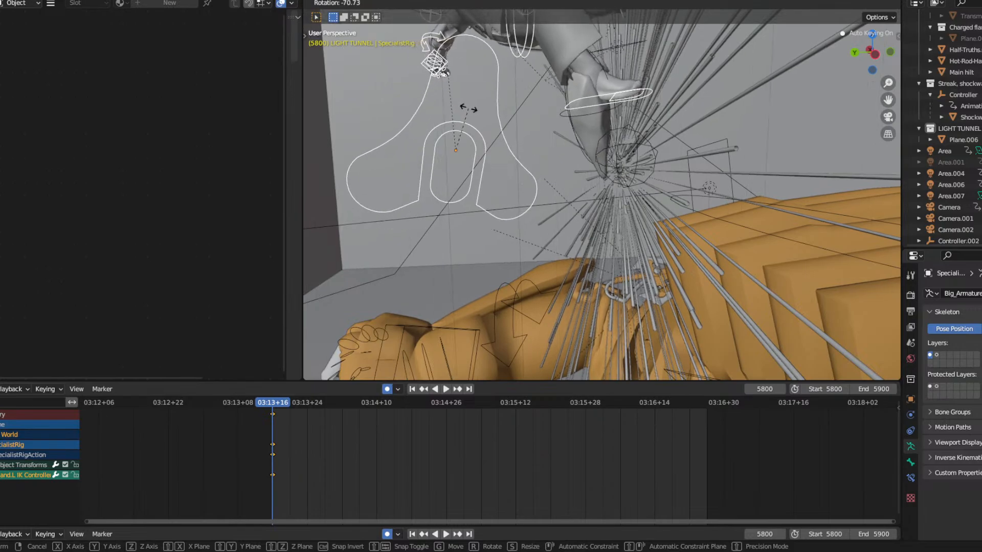
pyautogui.click(492, 108)
pyautogui.press('g')
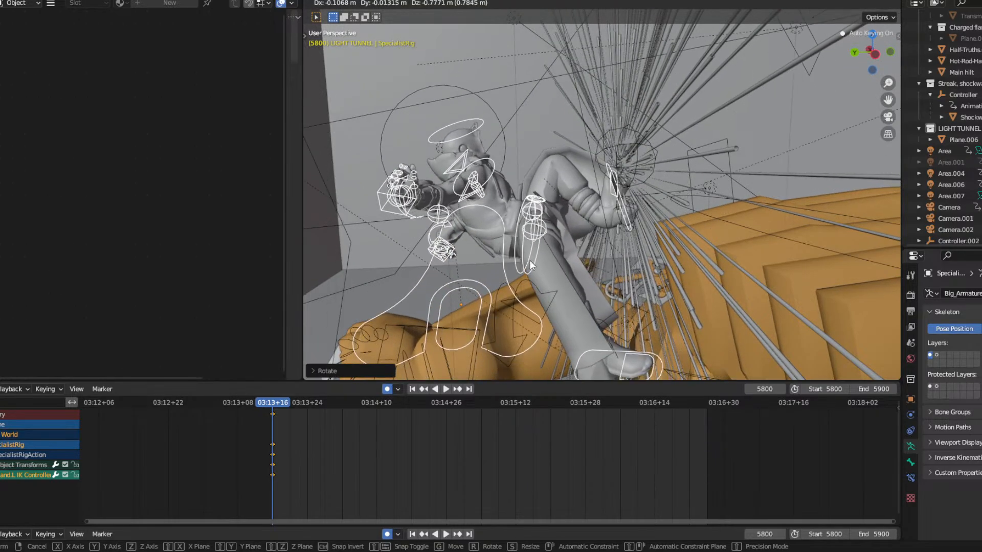
pyautogui.click(572, 272)
# Move the whole SpecialistRig again to position it beside the burst of light streaks.
pyautogui.moveTo(573, 271); pyautogui.dragTo(552, 220, button='middle')
pyautogui.press('g')
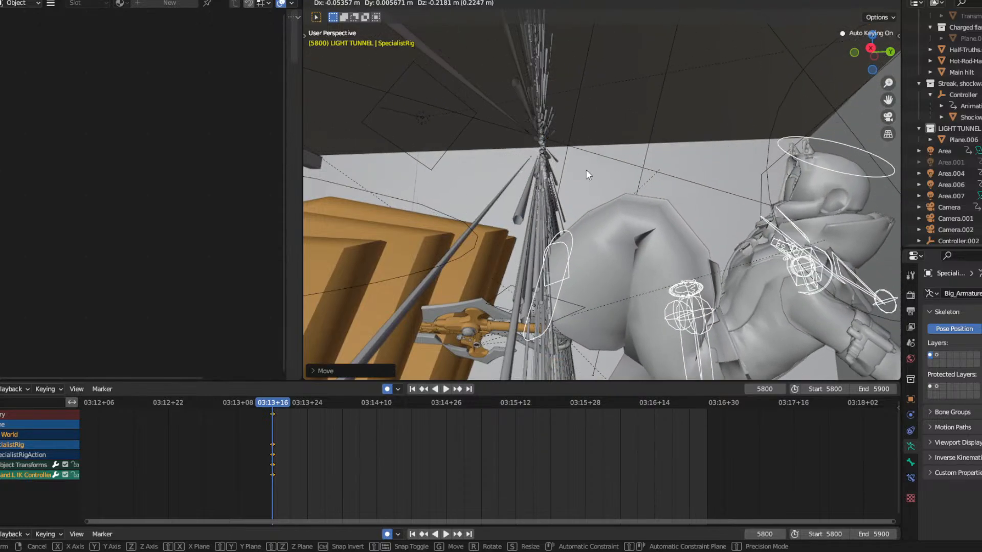
pyautogui.click(585, 171)
pyautogui.press('g')
pyautogui.click(653, 198)
# Switch SpecialistRig to Pose Mode, then move and rotate Heel IK.L to straighten the left leg toward the light streaks.
pyautogui.moveTo(652, 198); pyautogui.dragTo(588, 167, button='middle')
pyautogui.click(346, 4)
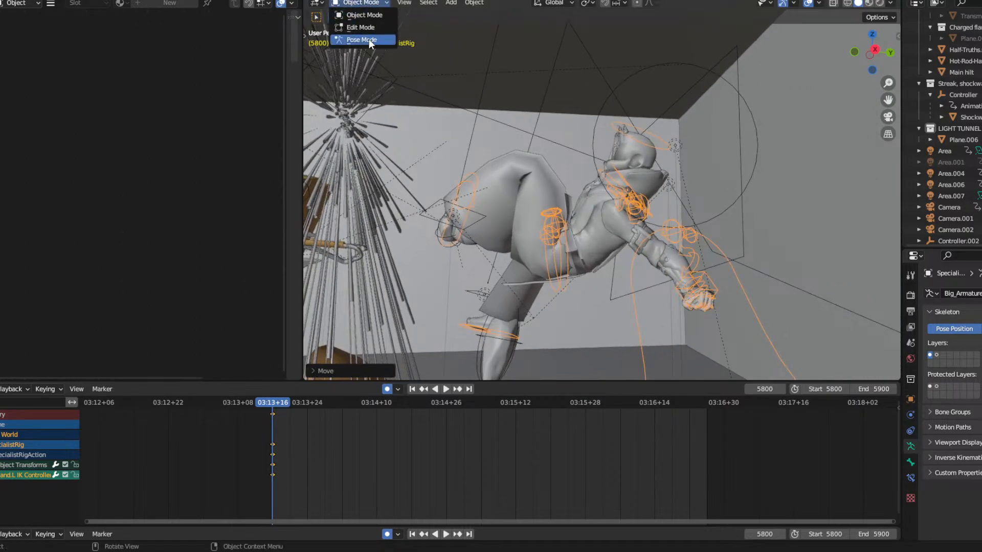
pyautogui.click(369, 39)
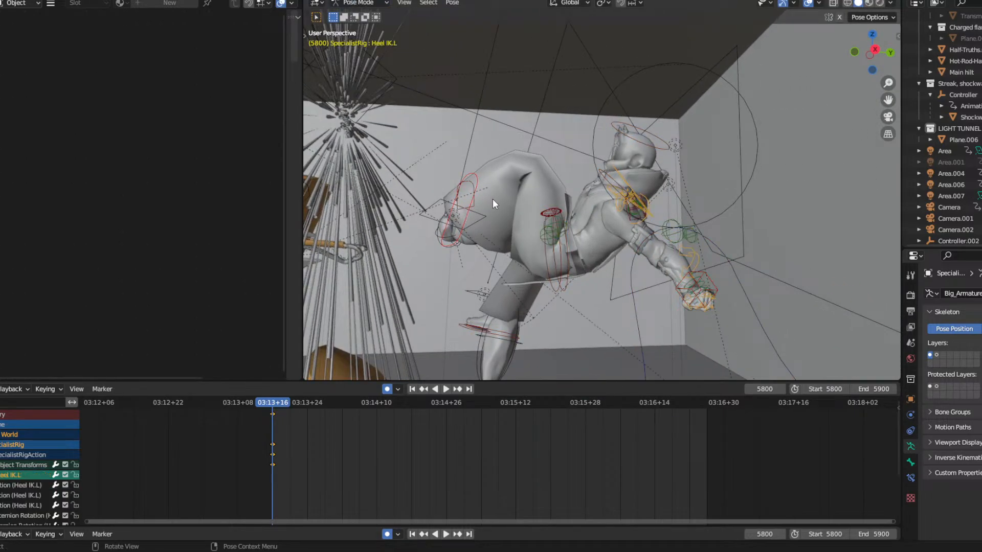
pyautogui.moveTo(539, 206); pyautogui.dragTo(563, 207, button='middle')
pyautogui.press('g')
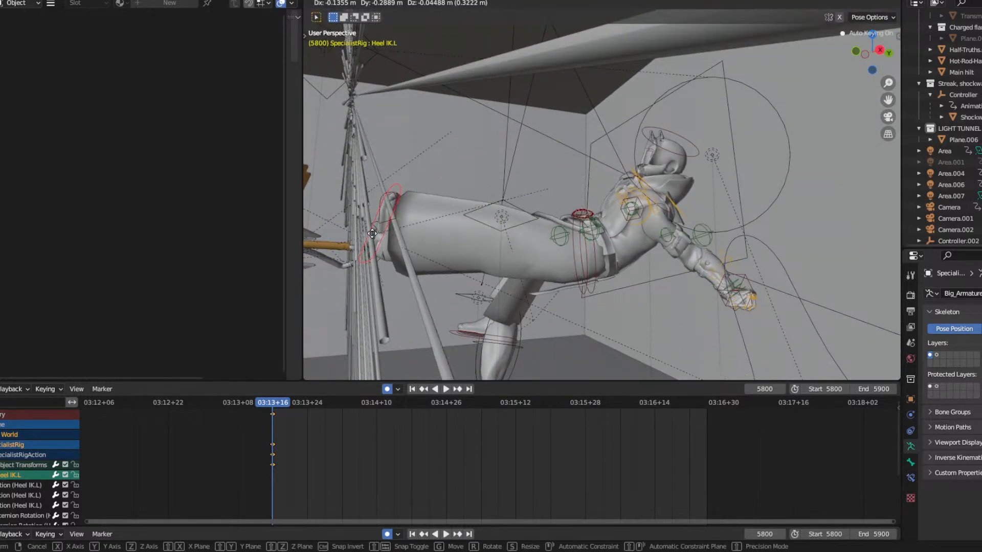
pyautogui.click(381, 231)
pyautogui.press('r')
pyautogui.click(372, 199)
# Shift Heel IK.L sideways from the front and rotate it freely to adjust the left foot's angle.
pyautogui.moveTo(373, 198); pyautogui.dragTo(532, 237, button='middle')
pyautogui.press('g')
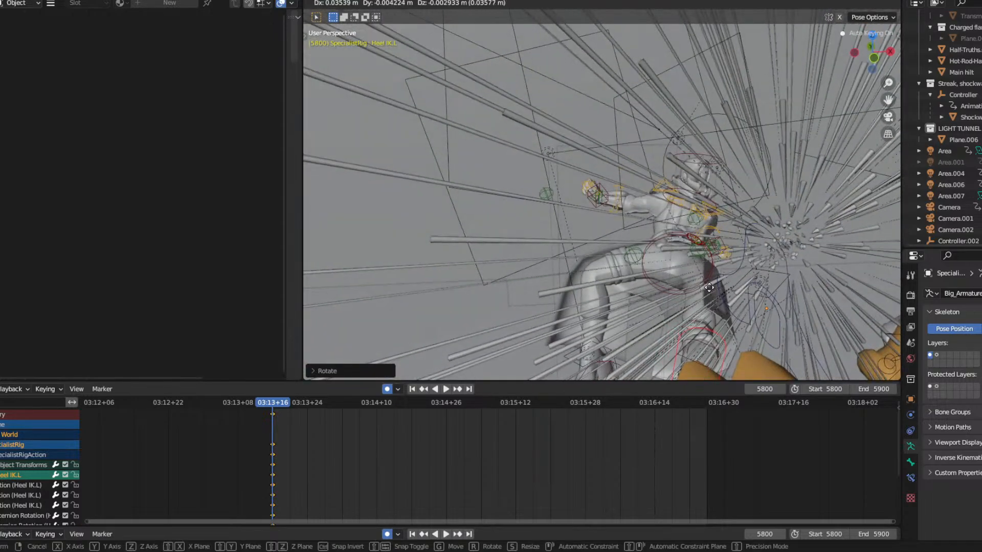
pyautogui.click(716, 296)
pyautogui.moveTo(719, 276); pyautogui.dragTo(565, 140, button='middle')
pyautogui.press('r')
pyautogui.click(464, 200)
pyautogui.press('r')
pyautogui.press('r')
pyautogui.click(483, 214)
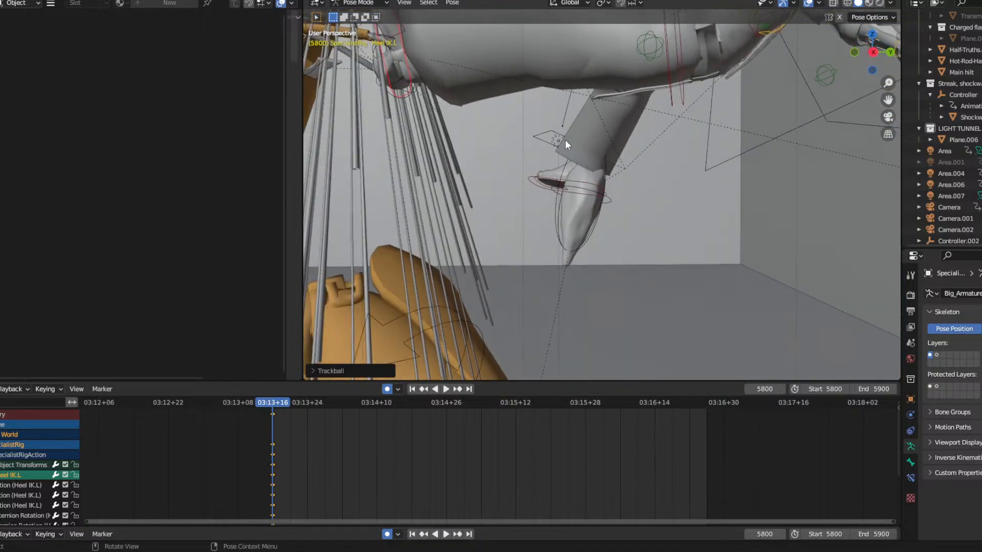
# Move Heel IK.R upward to tuck the right leg closer to the body.
pyautogui.click(572, 185)
pyautogui.moveTo(572, 184); pyautogui.dragTo(693, 181, button='middle')
pyautogui.press('g')
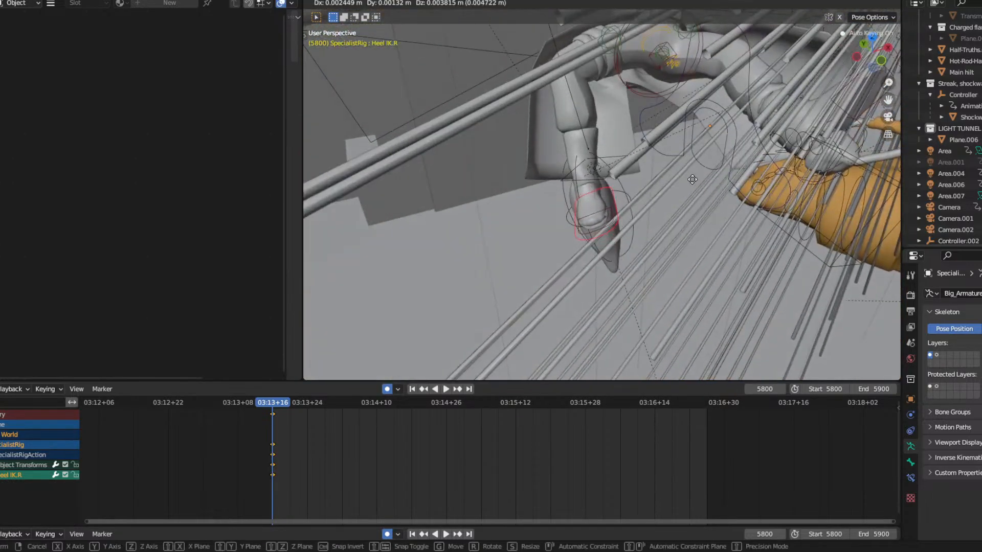
pyautogui.click(644, 91)
# Rotate Hand.R IK Controller freely from two viewing angles to reorient the right hand.
pyautogui.moveTo(643, 91); pyautogui.dragTo(525, 119, button='middle')
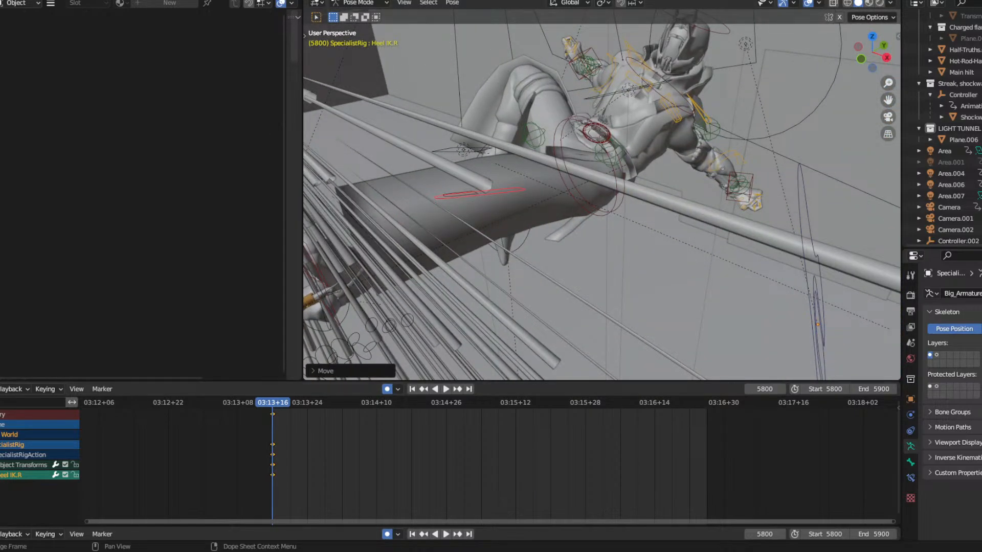
pyautogui.moveTo(537, 197); pyautogui.dragTo(438, 139, button='middle')
pyautogui.click(433, 130)
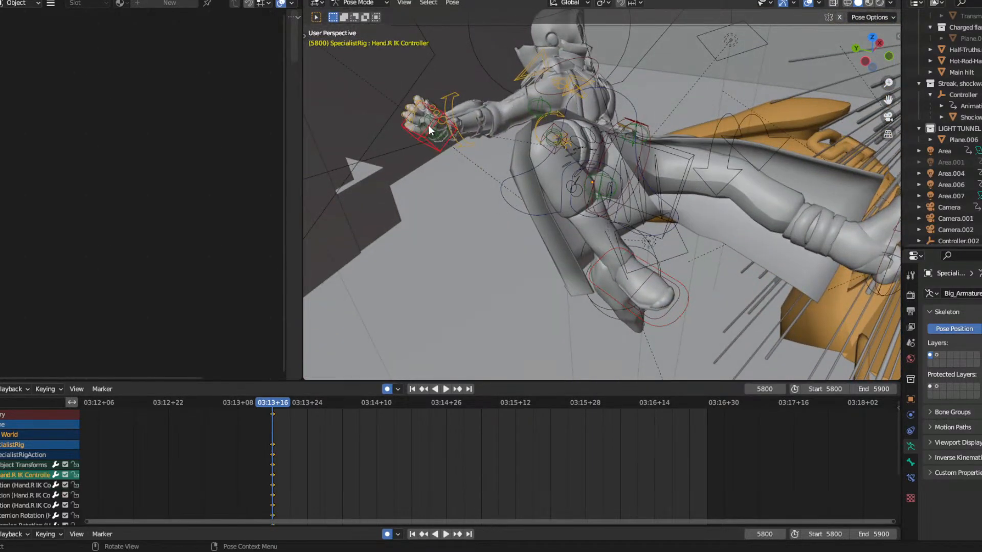
pyautogui.press('r')
pyautogui.press('r')
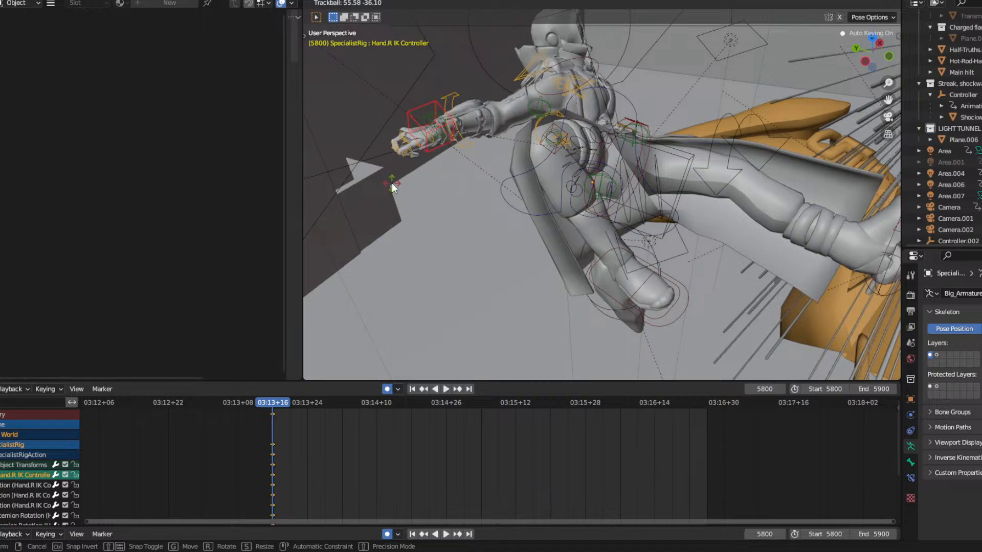
pyautogui.click(392, 183)
pyautogui.moveTo(392, 183); pyautogui.dragTo(560, 165, button='middle')
pyautogui.scroll(4, 541, 189)
pyautogui.press('r')
pyautogui.press('r')
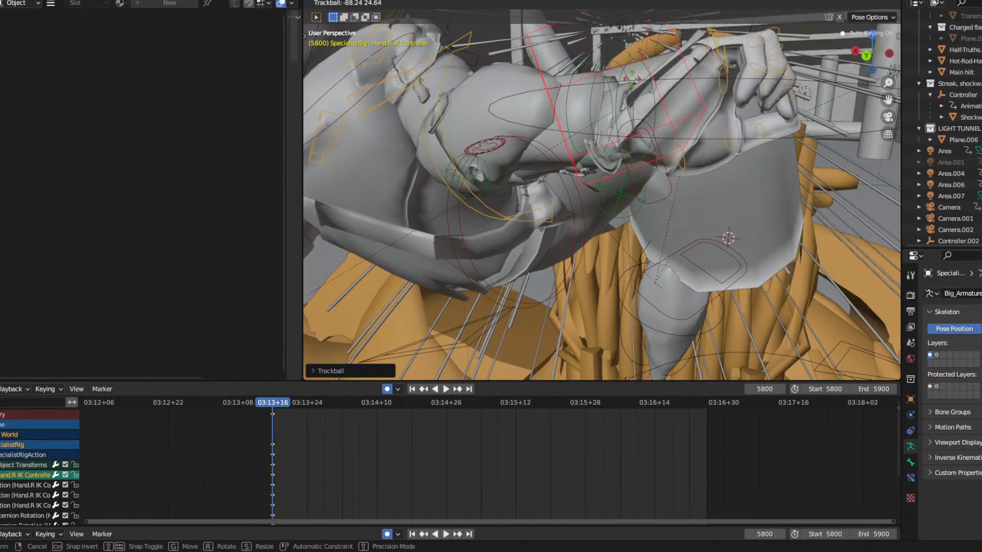
pyautogui.click(621, 76)
# Rotate the ForeArm.R bone in several passes to correct the twist of the right forearm.
pyautogui.click(448, 157)
pyautogui.press('r')
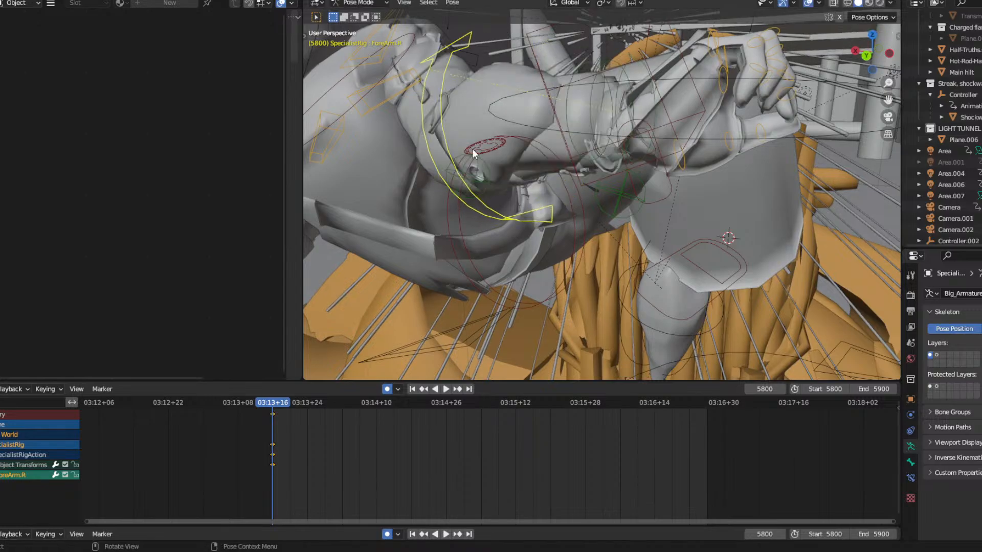
pyautogui.click(454, 71)
pyautogui.press('r')
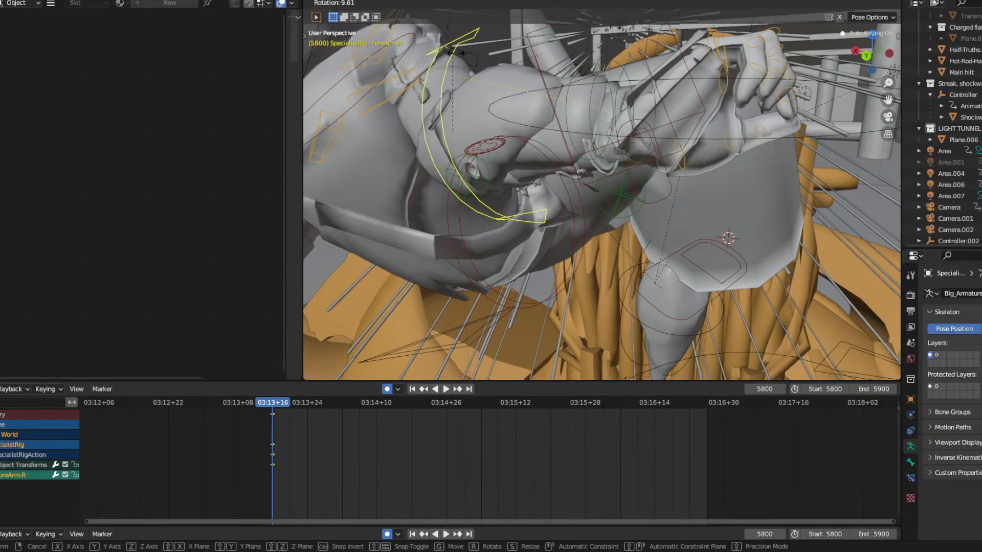
pyautogui.click(585, 68)
pyautogui.press('r')
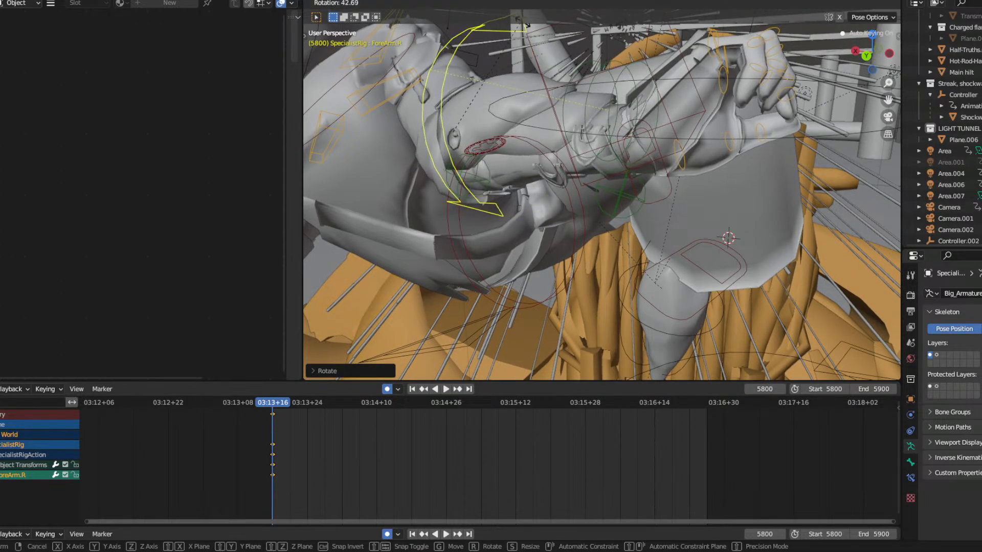
pyautogui.click(538, 80)
pyautogui.moveTo(538, 80); pyautogui.dragTo(537, 128, button='middle')
pyautogui.press('r')
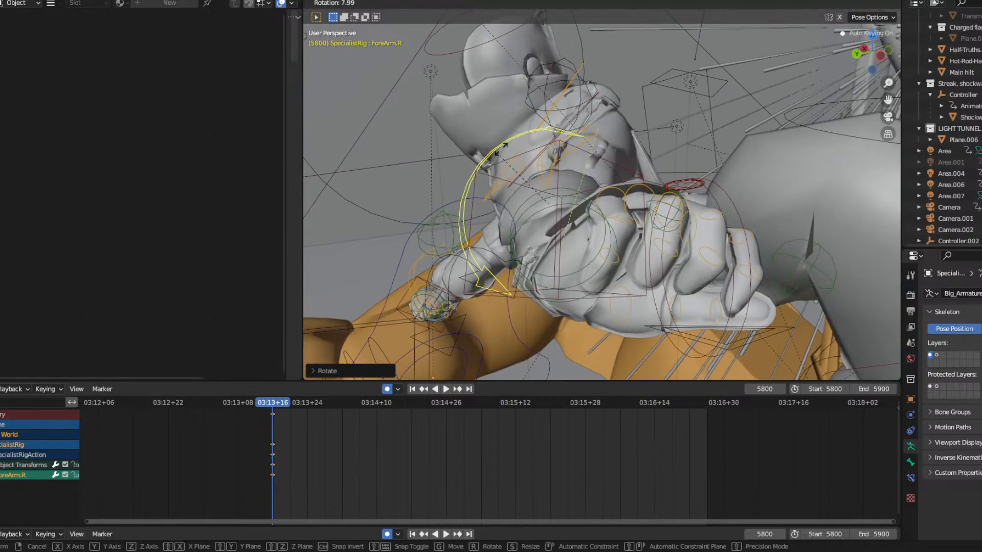
pyautogui.click(548, 146)
pyautogui.moveTo(548, 146); pyautogui.dragTo(643, 178, button='middle')
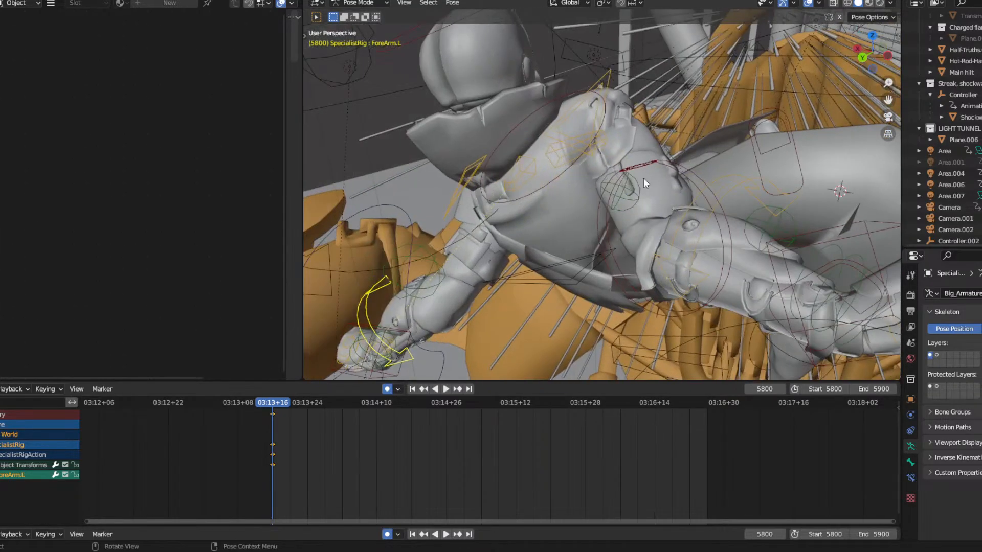
pyautogui.press('g')
pyautogui.rightClick(634, 171)
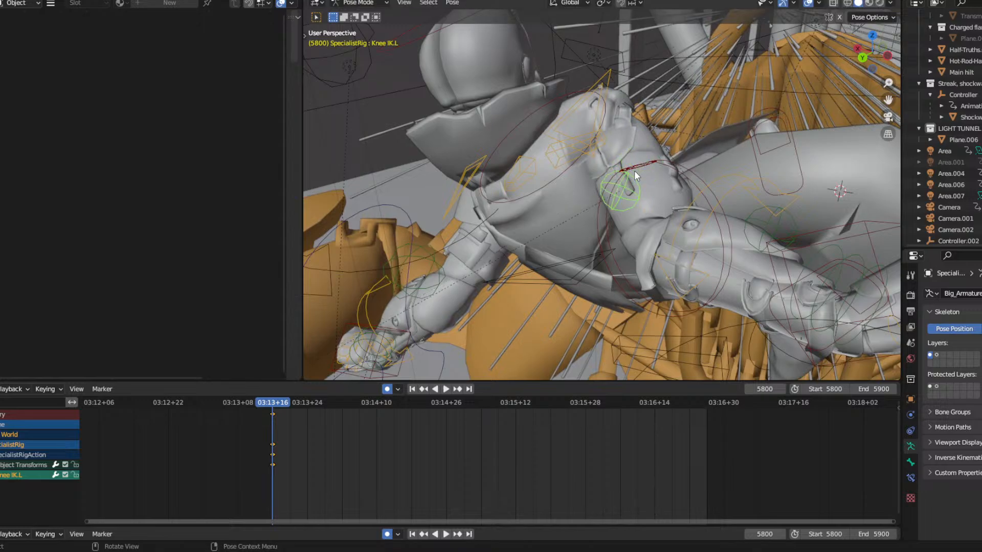
pyautogui.click(750, 227)
pyautogui.press('g')
pyautogui.rightClick(690, 196)
pyautogui.scroll(-4, 676, 198)
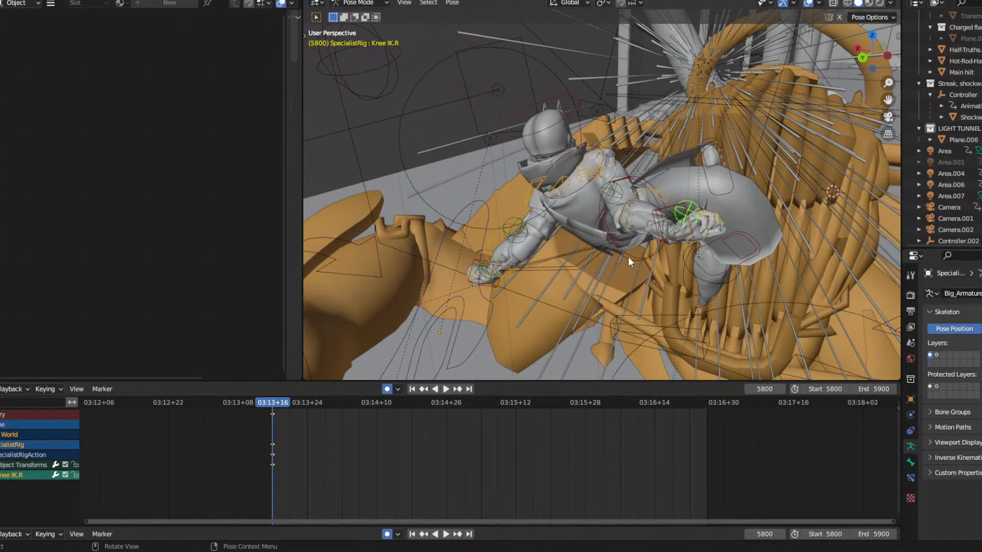
# Move UpperArm.R IK Controller toward the head to redirect the right elbow.
pyautogui.moveTo(629, 258); pyautogui.dragTo(793, 89, button='middle')
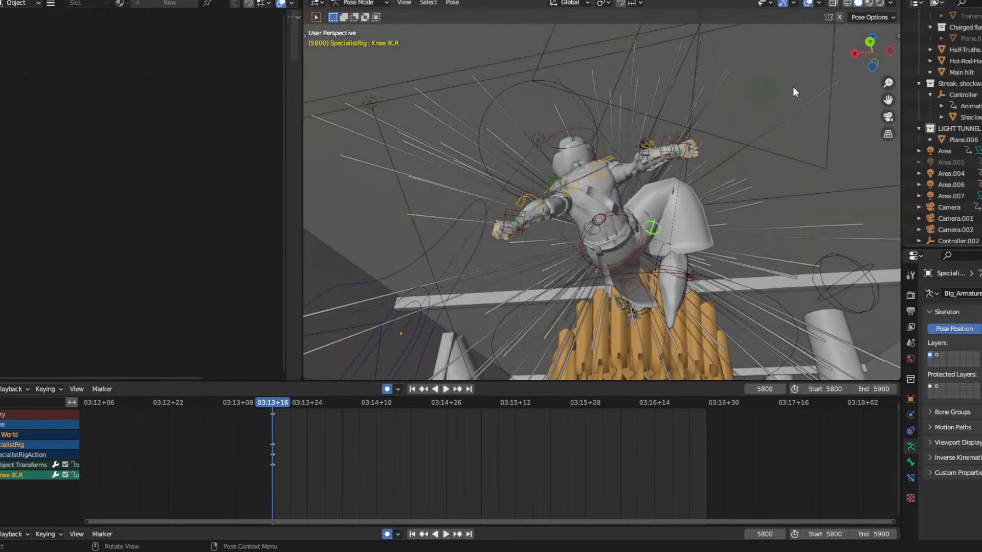
pyautogui.press('g')
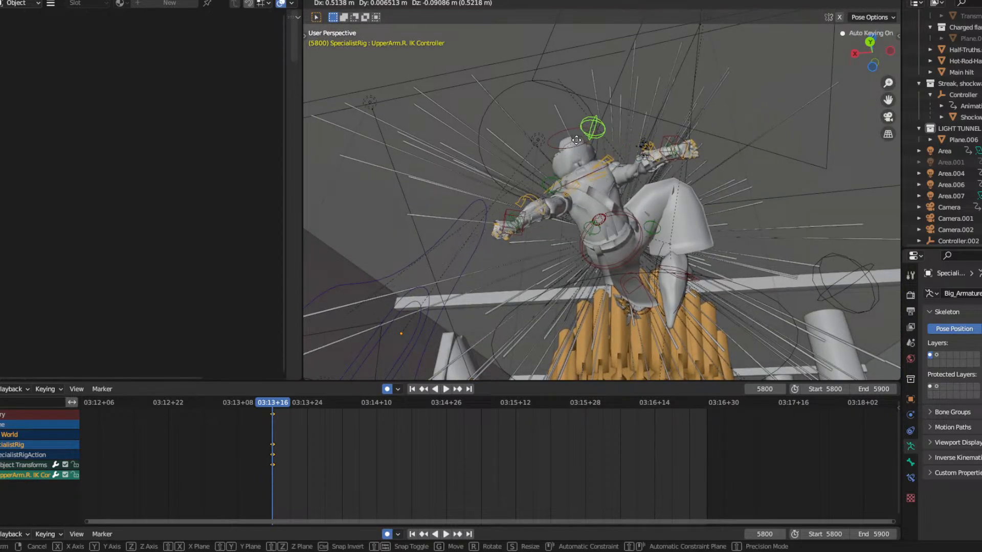
pyautogui.click(591, 166)
# Rotate ForeArm.R again to match the forearm twist to the right elbow's new direction.
pyautogui.moveTo(591, 166); pyautogui.dragTo(608, 196, button='middle')
pyautogui.scroll(3, 609, 195)
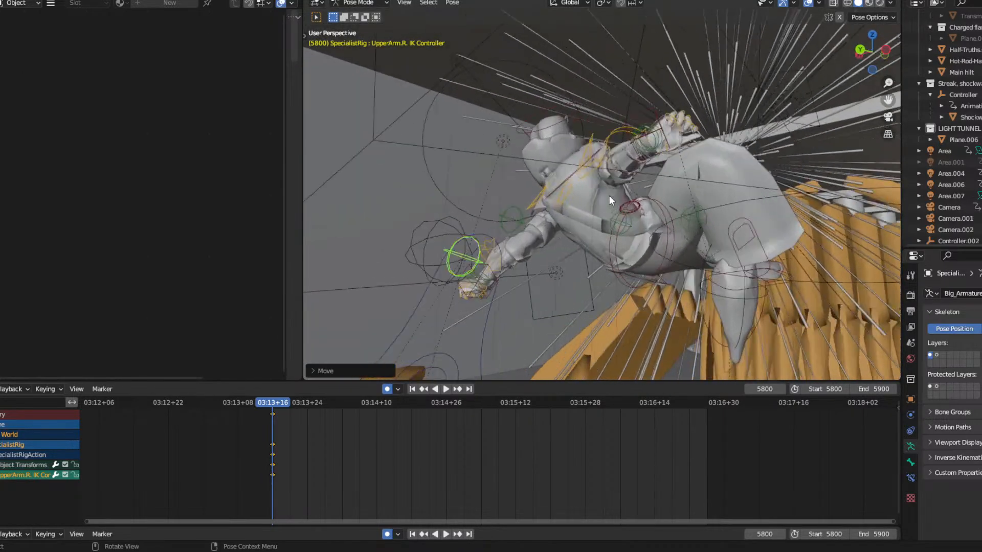
pyautogui.click(611, 130)
pyautogui.moveTo(579, 136); pyautogui.dragTo(655, 179, button='middle')
pyautogui.press('r')
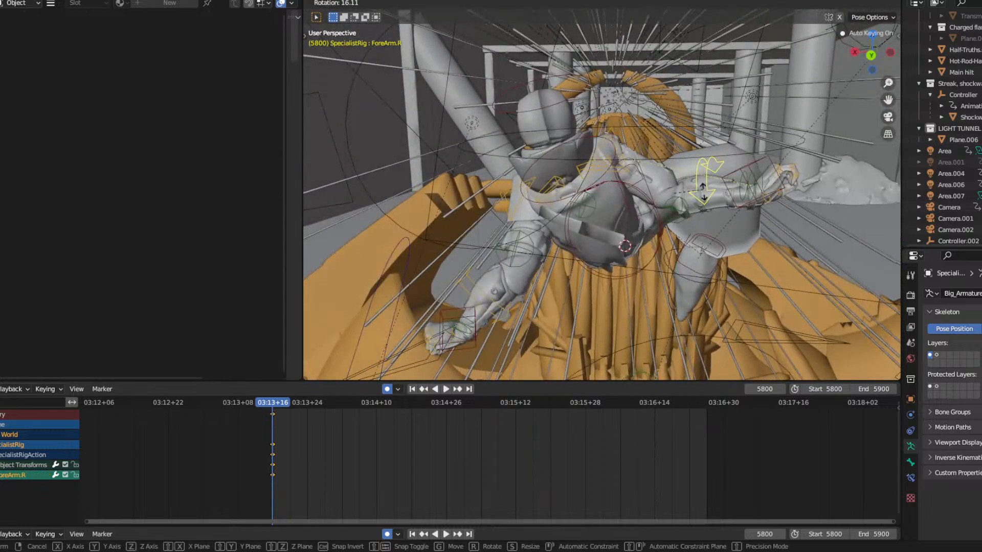
pyautogui.click(634, 164)
# Reposition UpperArm.R IK Controller from two viewing angles, raising it to lift the right elbow.
pyautogui.moveTo(553, 222); pyautogui.dragTo(685, 255, button='middle')
pyautogui.click(748, 252)
pyautogui.press('g')
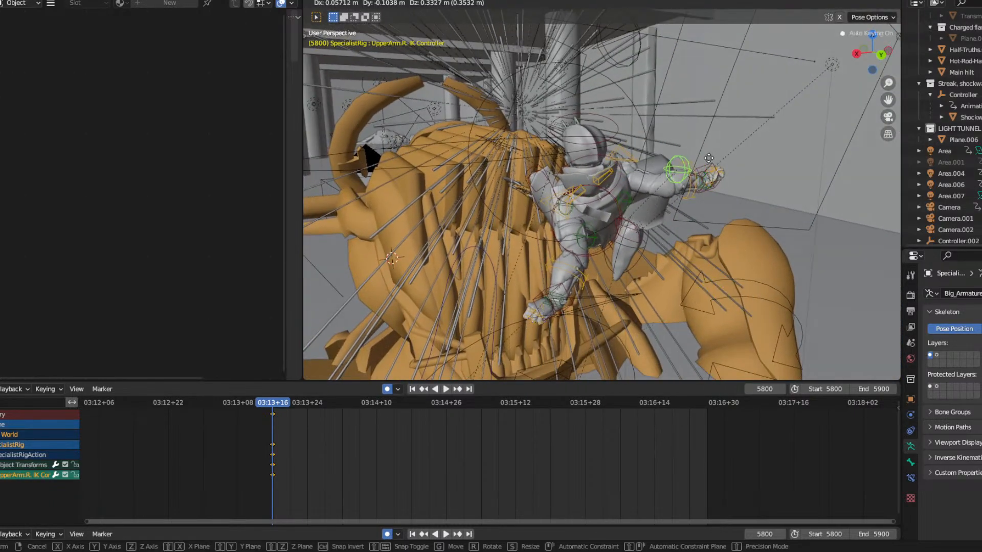
pyautogui.click(709, 158)
pyautogui.moveTo(706, 162); pyautogui.dragTo(403, 142, button='middle')
pyautogui.click(407, 181)
pyautogui.click(403, 142)
pyautogui.press('g')
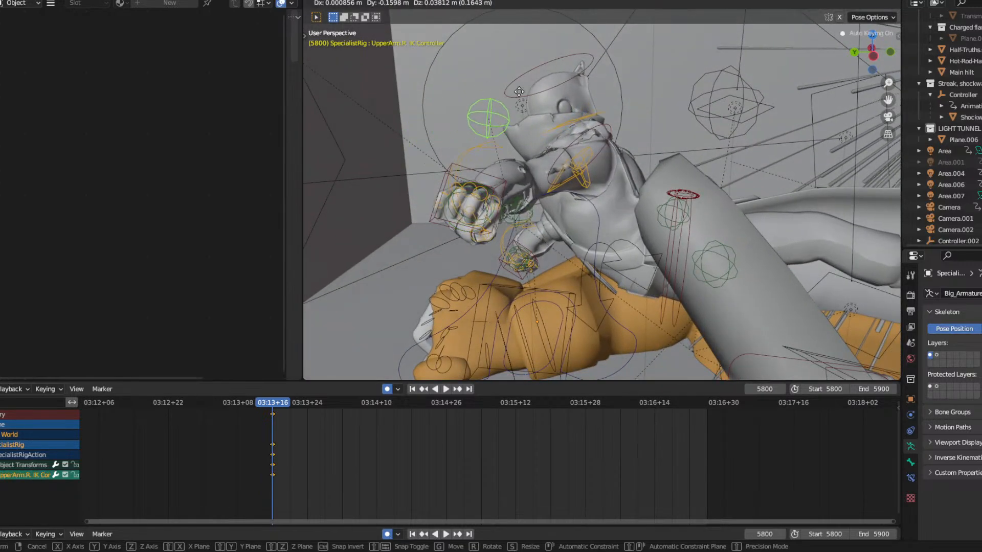
pyautogui.click(569, 102)
# Rotate Hand.R IK Controller freely to turn the right hand's fingers downward.
pyautogui.moveTo(569, 102); pyautogui.dragTo(532, 154, button='middle')
pyautogui.click(408, 185)
pyautogui.click(420, 185)
pyautogui.press('r')
pyautogui.press('r')
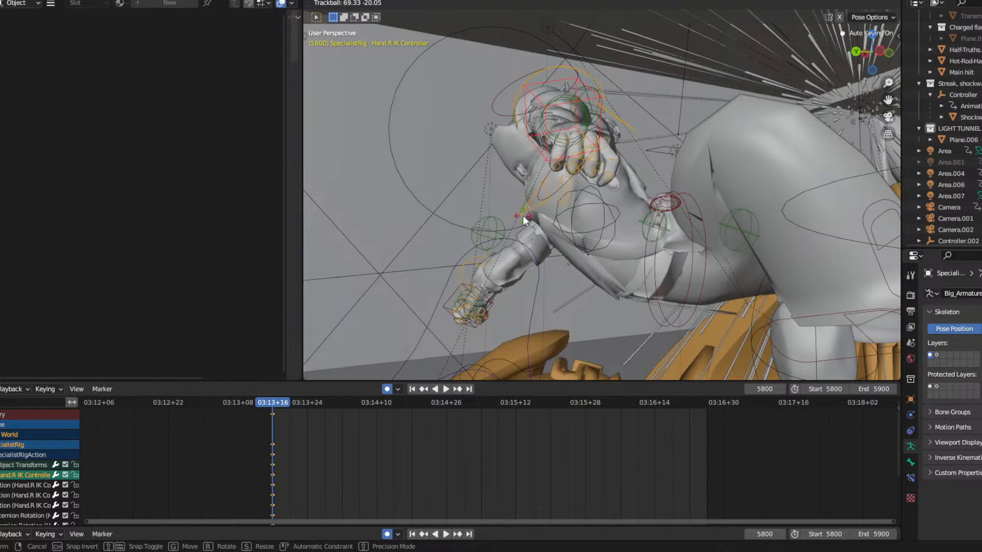
pyautogui.click(523, 215)
# Try moving and rotating Hand.R IK Controller to bring the right hand forward, and undo both changes.
pyautogui.moveTo(523, 216); pyautogui.dragTo(612, 176, button='middle')
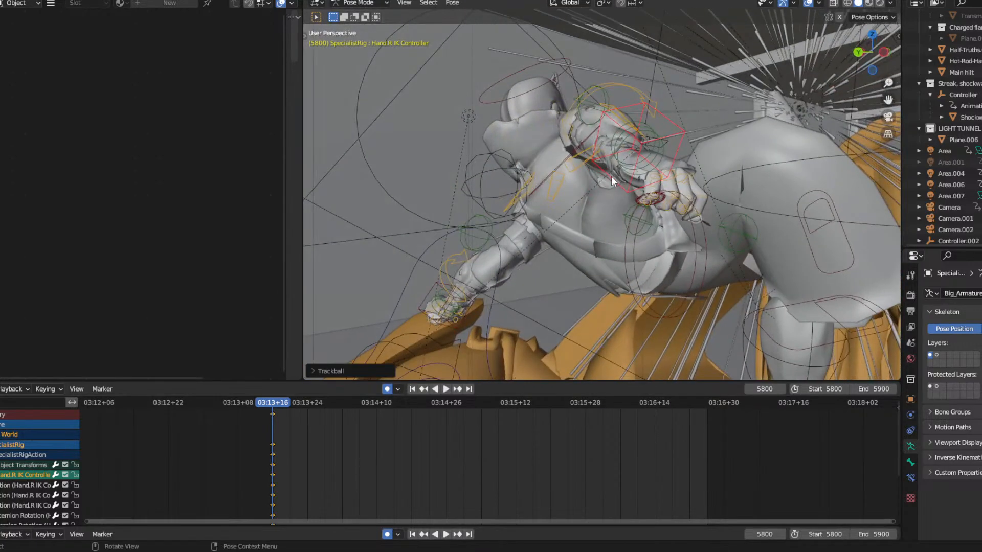
pyautogui.press('g')
pyautogui.press('r')
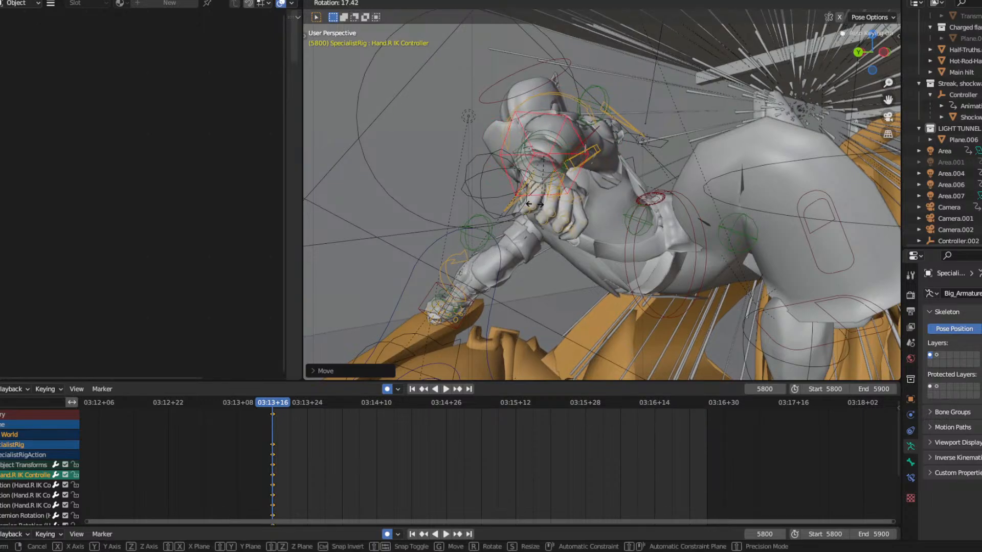
pyautogui.click(524, 202)
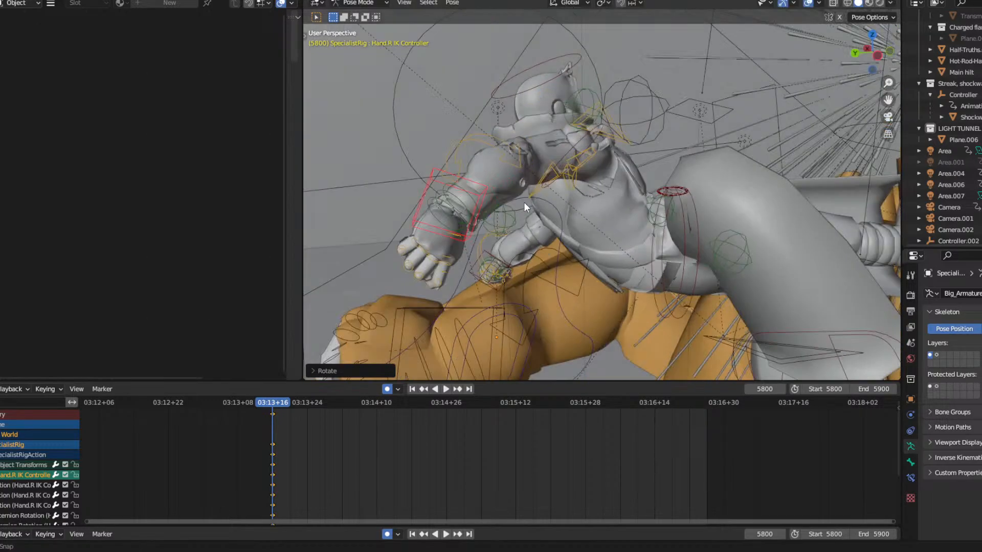
pyautogui.moveTo(523, 201)
pyautogui.mouseDown(button='middle')
pyautogui.moveTo(390, 231)
pyautogui.moveTo(484, 199)
pyautogui.moveTo(477, 220)
pyautogui.moveTo(525, 202)
pyautogui.mouseUp(button='middle')
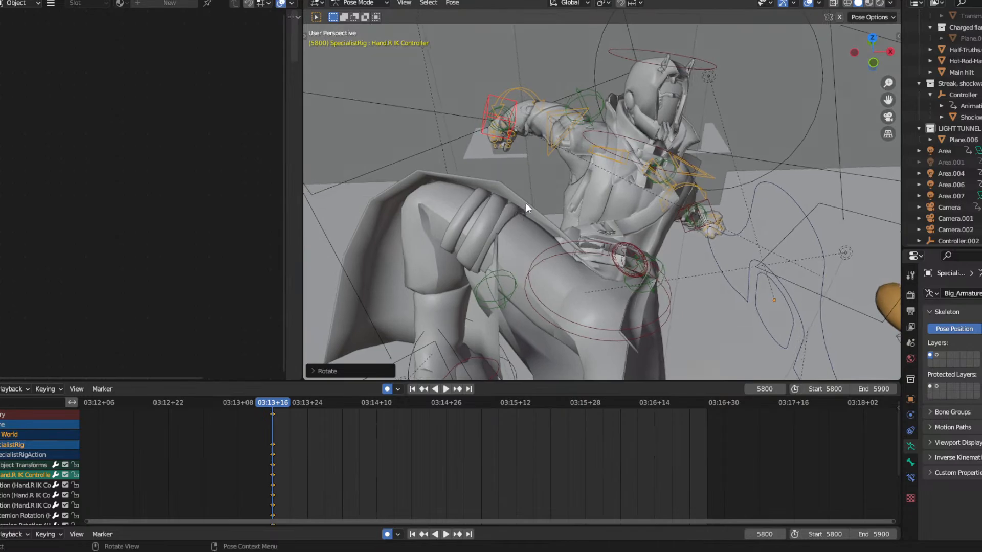
pyautogui.hotkey('ctrl', 'z')
pyautogui.hotkey('ctrl', 'z')
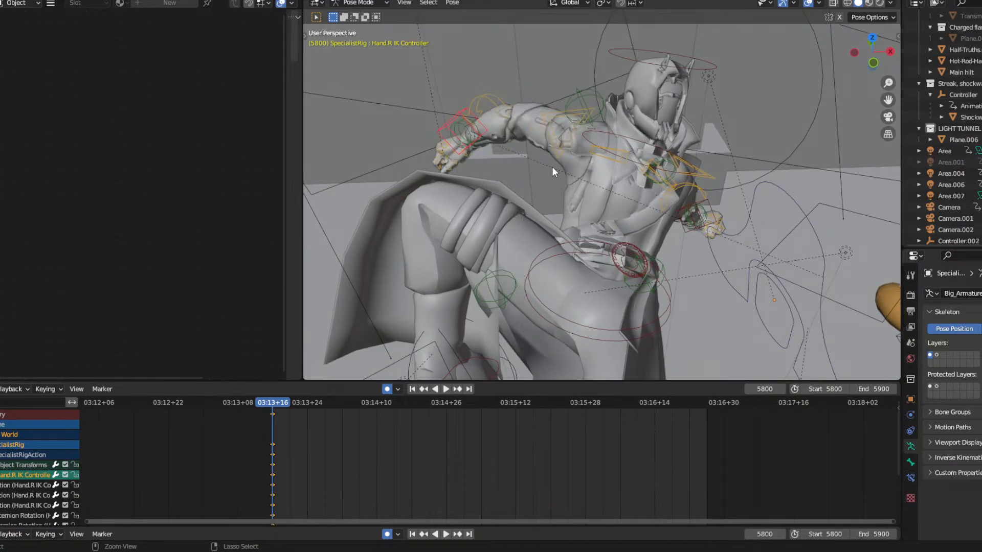
# Rotate Hand.R IK Controller in the front view to swing the right hand outward, and check the pose from other angles.
pyautogui.press('r')
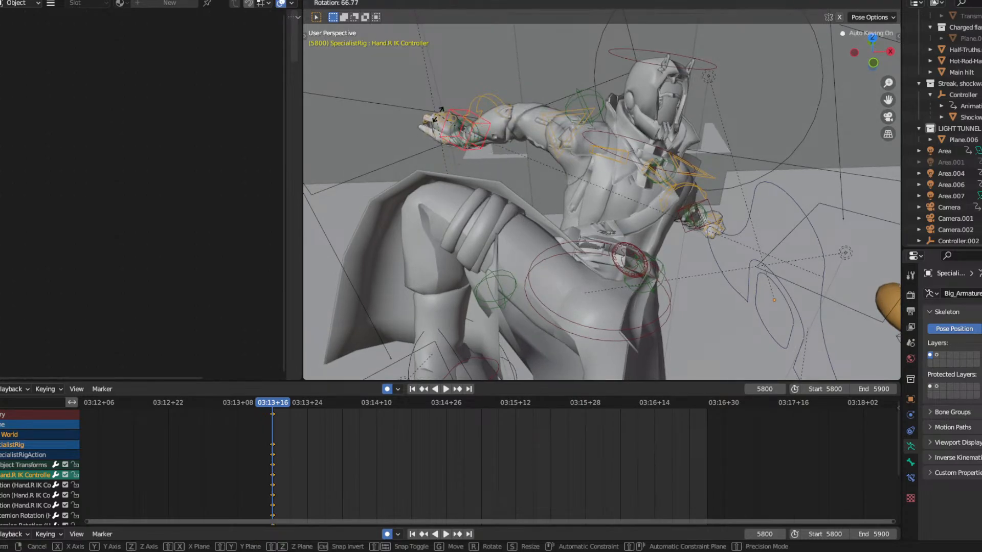
pyautogui.click(446, 134)
pyautogui.moveTo(446, 133); pyautogui.dragTo(777, 97, button='middle')
pyautogui.moveTo(844, 123); pyautogui.dragTo(651, 100, button='middle')
pyautogui.moveTo(654, 154); pyautogui.dragTo(551, 161, button='middle')
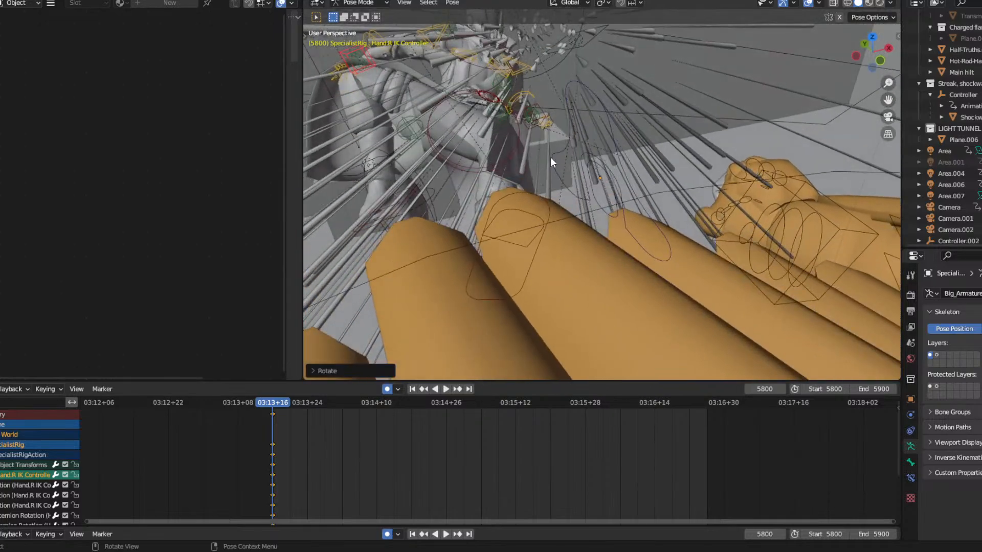
pyautogui.moveTo(489, 137); pyautogui.dragTo(509, 185, button='middle')
pyautogui.click(416, 135)
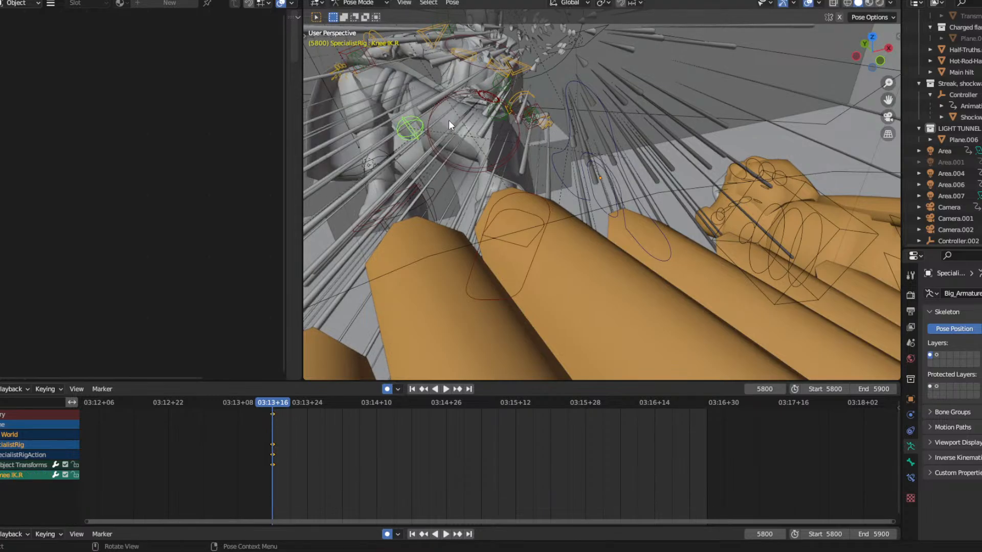
pyautogui.click(501, 90)
pyautogui.press('g')
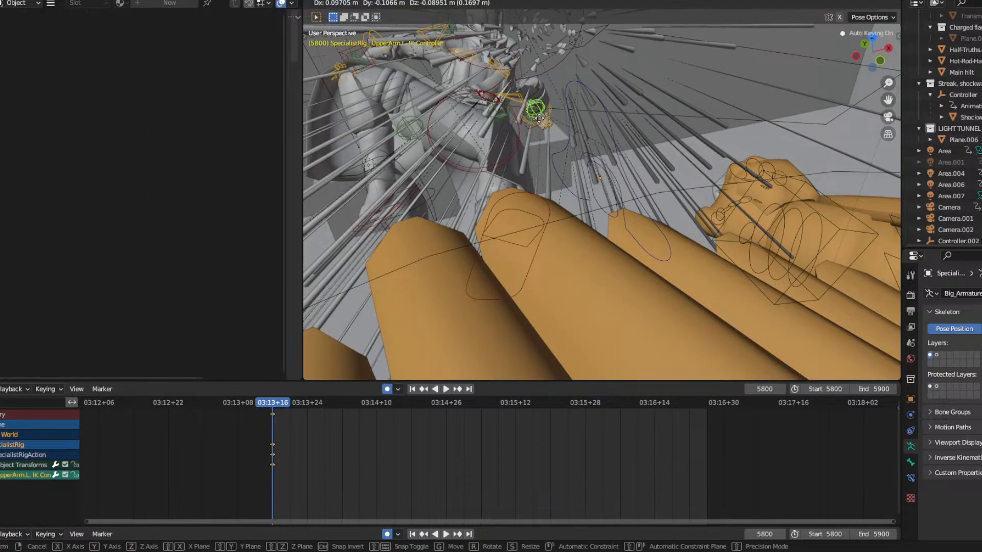
pyautogui.rightClick(504, 88)
pyautogui.scroll(-2, 569, 118)
pyautogui.moveTo(568, 122); pyautogui.dragTo(630, 149, button='middle')
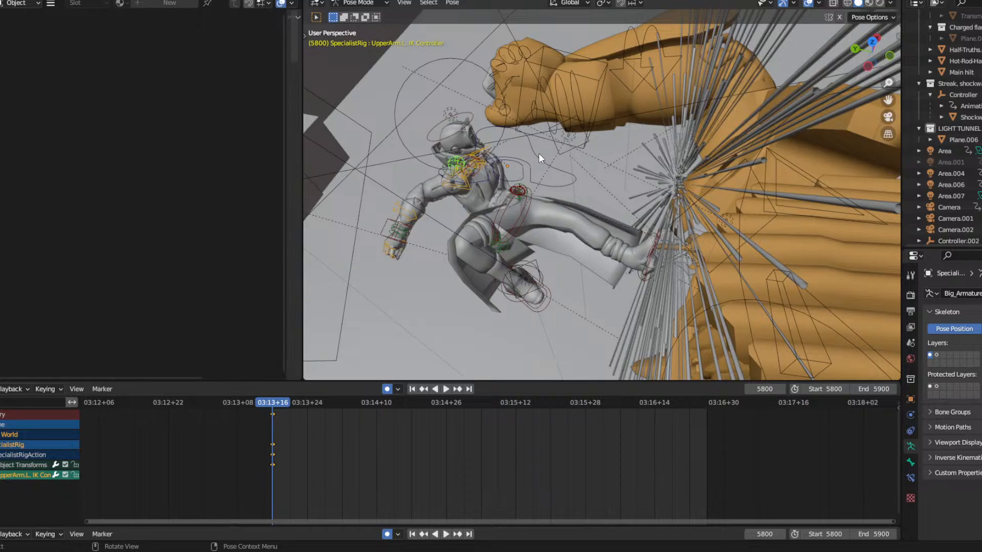
pyautogui.moveTo(538, 153)
pyautogui.mouseDown(button='middle')
pyautogui.moveTo(471, 176)
pyautogui.moveTo(521, 143)
pyautogui.mouseUp(button='middle')
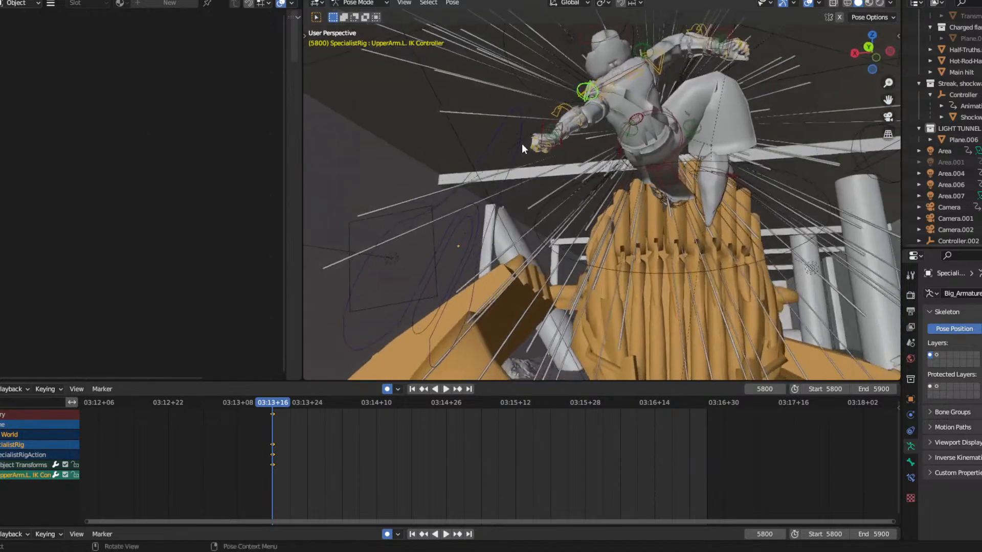
# Try repositioning Knee IK.L from two viewing angles to adjust the left knee.
pyautogui.click(627, 129)
pyautogui.press('g')
pyautogui.click(640, 156)
pyautogui.moveTo(640, 157); pyautogui.dragTo(535, 136, button='middle')
pyautogui.press('g')
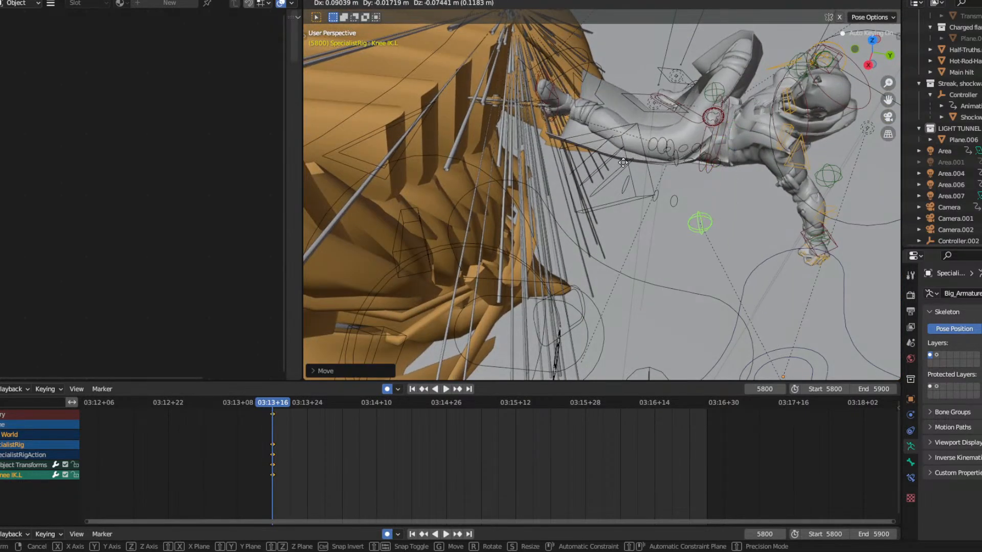
pyautogui.click(624, 150)
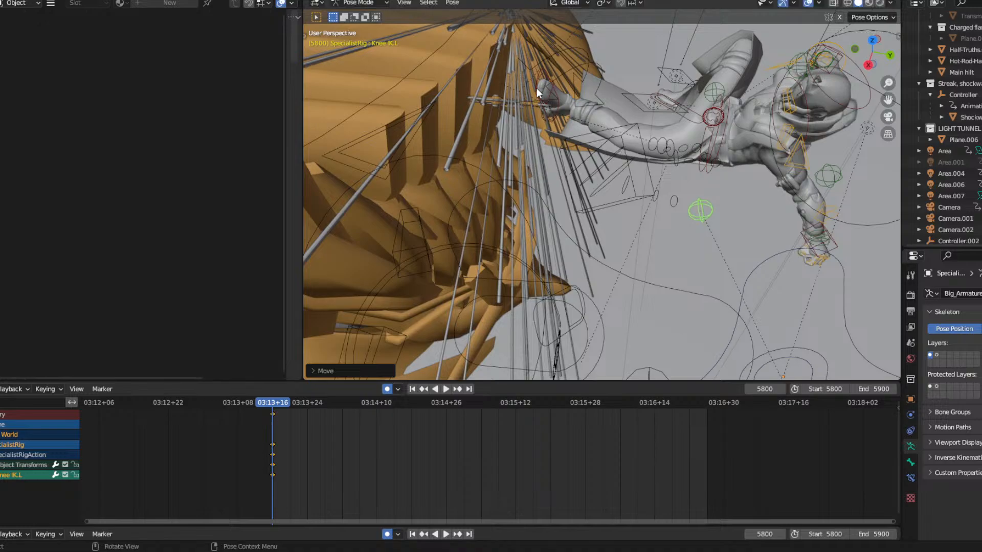
# Try rotating Heel IK.L freely to turn the left foot, and undo it together with the preceding Knee IK.L moves.
pyautogui.click(536, 88)
pyautogui.press('r')
pyautogui.press('r')
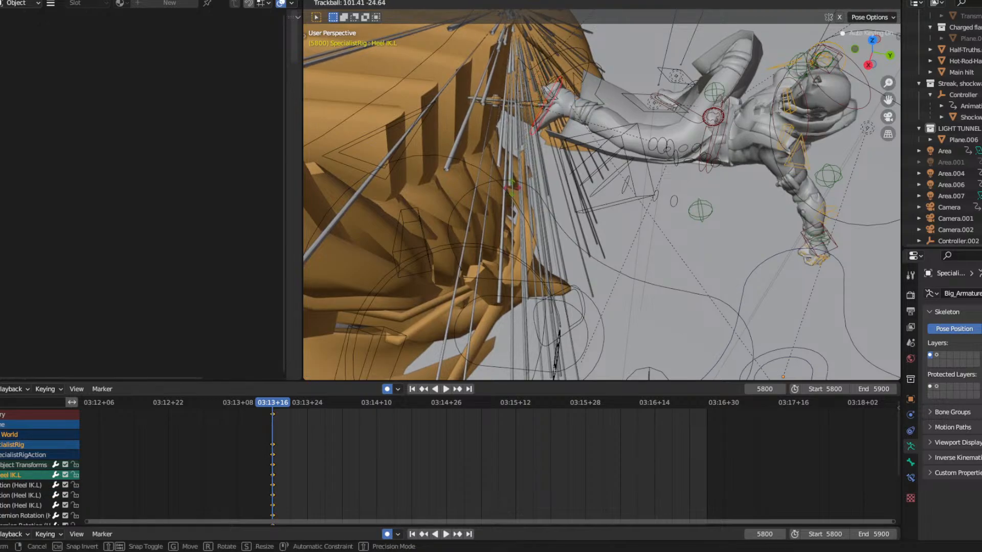
pyautogui.click(552, 110)
pyautogui.moveTo(552, 110); pyautogui.dragTo(602, 134, button='middle')
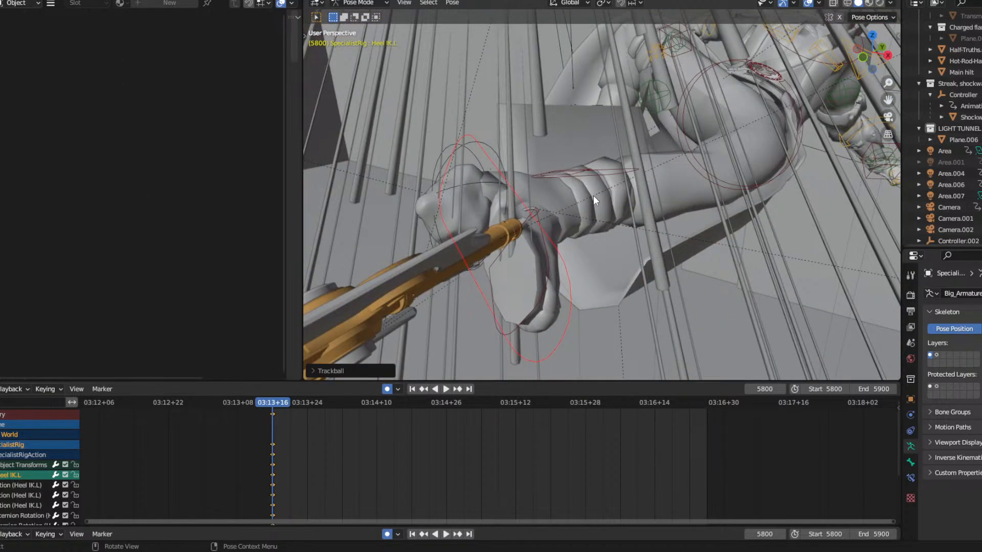
pyautogui.hotkey('ctrl', 'z')
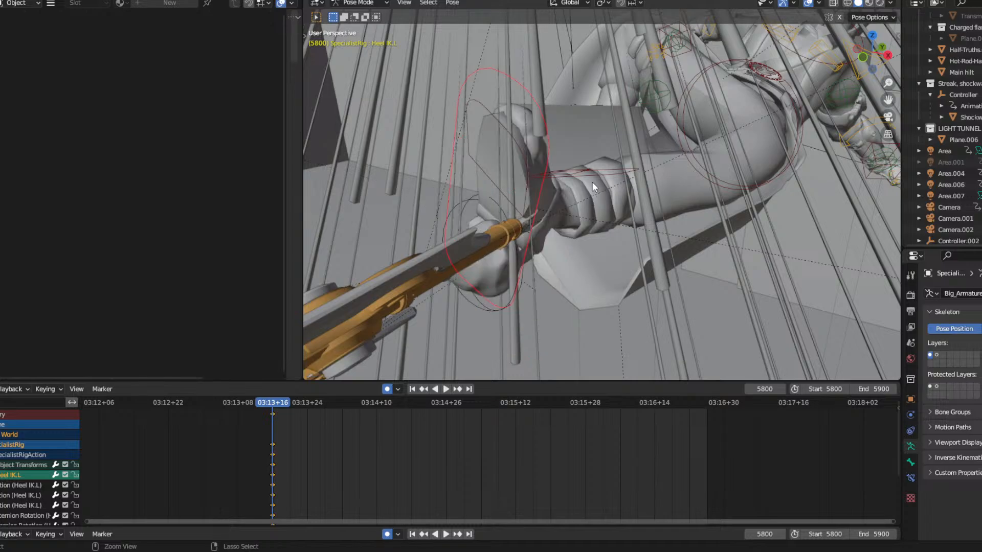
pyautogui.hotkey('ctrl', 'z')
pyautogui.hotkey('ctrl', 'z')
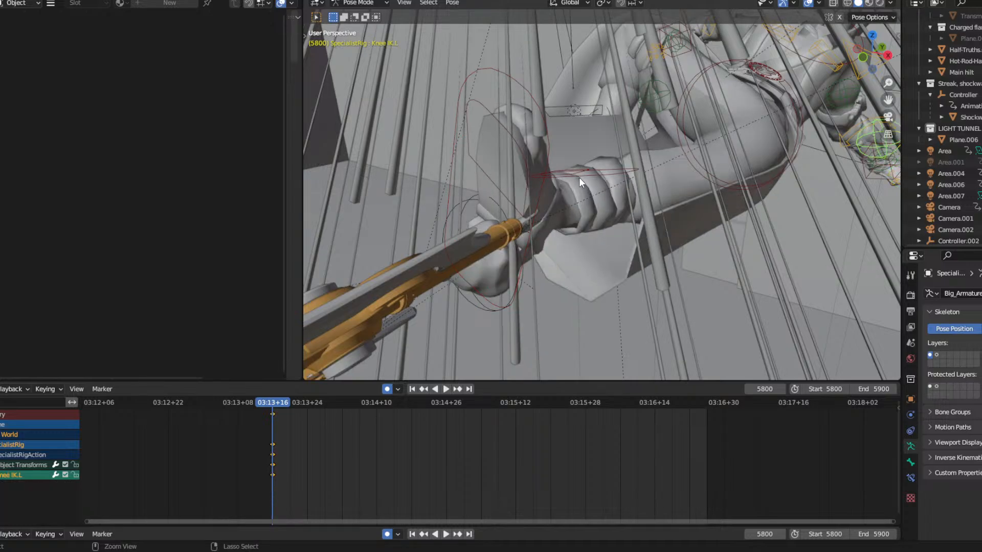
pyautogui.hotkey('ctrl', 'z')
# Lower Heel IK.L by about 0.3 m from the side and rotate it slightly to angle the left foot.
pyautogui.moveTo(601, 162); pyautogui.dragTo(504, 208, button='middle')
pyautogui.moveTo(560, 191); pyautogui.dragTo(449, 136, button='middle')
pyautogui.click(431, 142)
pyautogui.press('g')
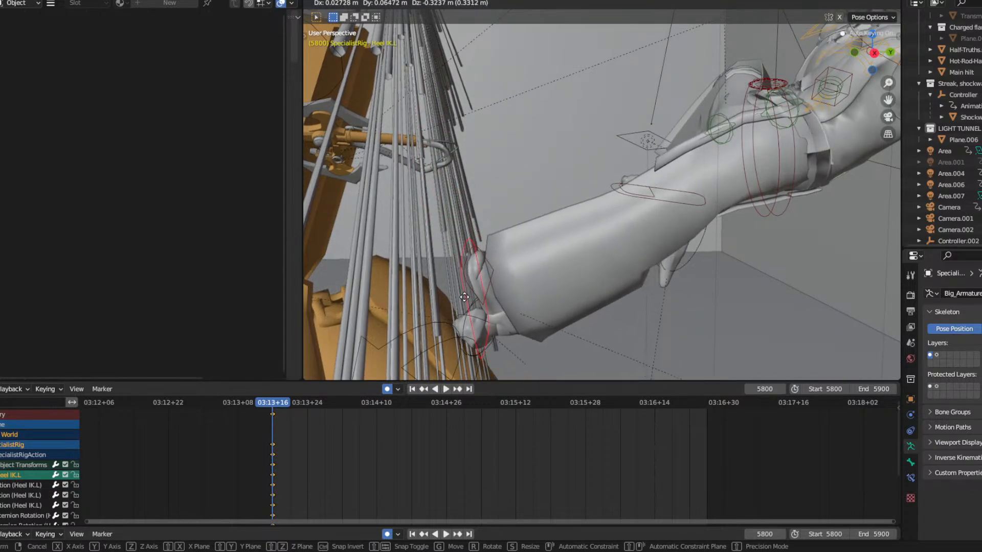
pyautogui.click(467, 290)
pyautogui.press('r')
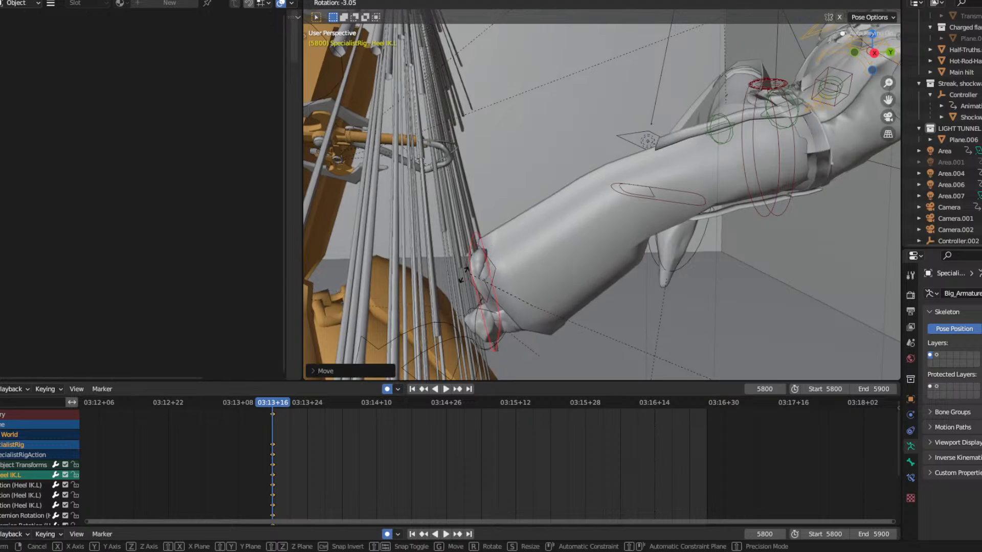
pyautogui.click(450, 287)
# Raise Hand.L IK Controller to bring the left hand up in front of the torso.
pyautogui.moveTo(452, 287); pyautogui.dragTo(704, 228, button='middle')
pyautogui.click(734, 285)
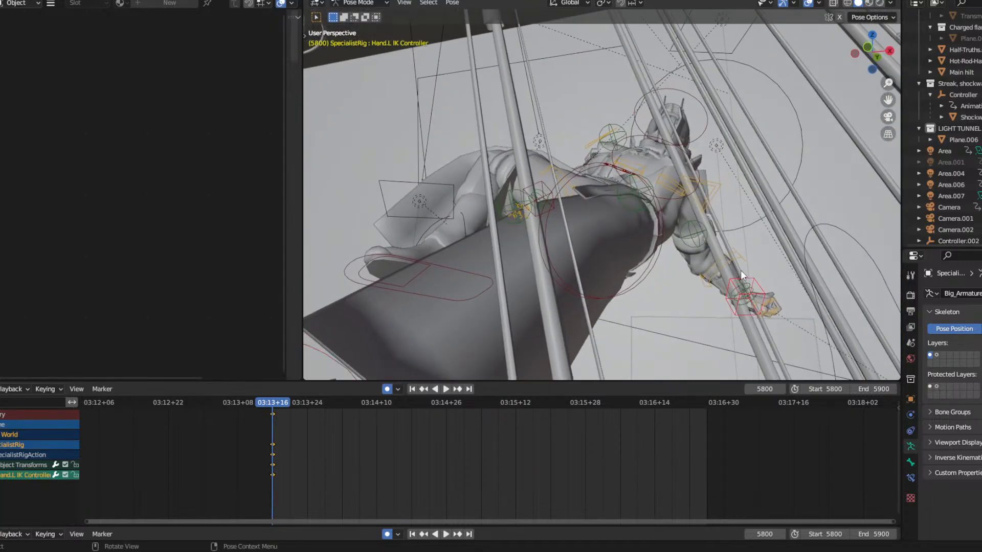
pyautogui.moveTo(741, 270); pyautogui.dragTo(511, 262, button='middle')
pyautogui.moveTo(648, 296); pyautogui.dragTo(679, 257, button='middle')
pyautogui.press('g')
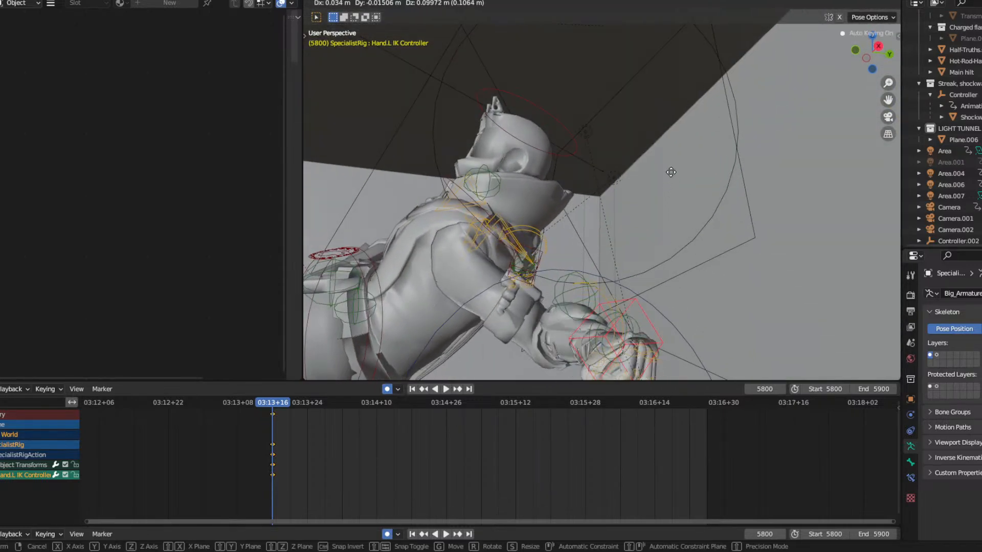
pyautogui.click(700, 124)
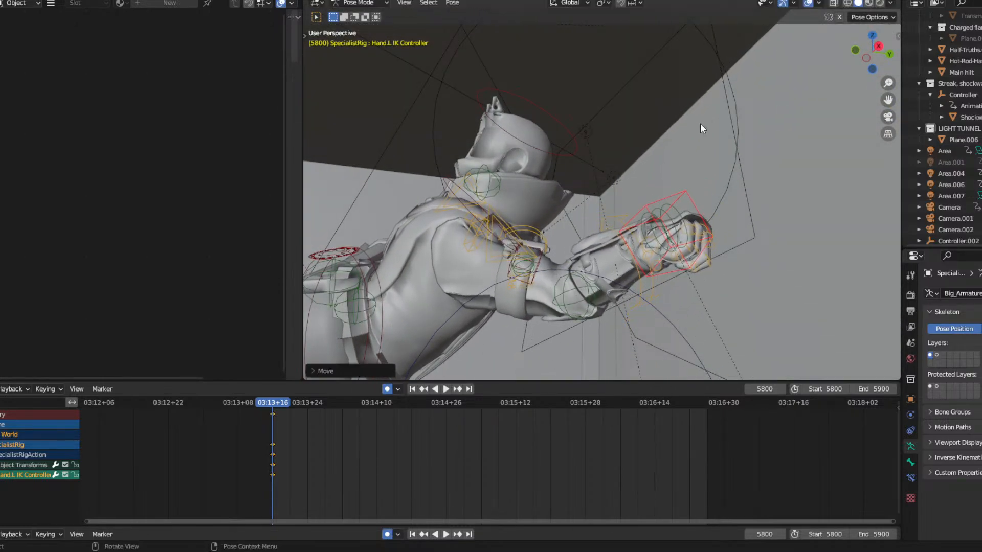
# Raise UpperArm.L. IK Controller to lift the left elbow toward head height.
pyautogui.click(572, 288)
pyautogui.press('g')
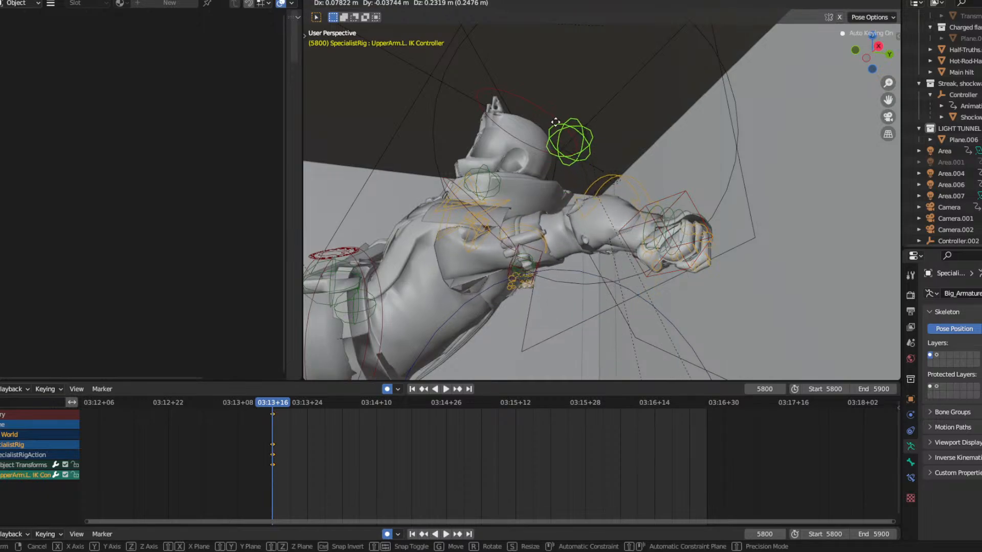
pyautogui.click(535, 162)
# Rotate Hand.L IK Controller freely to turn the left fist at the wrist.
pyautogui.moveTo(535, 162); pyautogui.dragTo(560, 220, button='middle')
pyautogui.click(618, 198)
pyautogui.press('r')
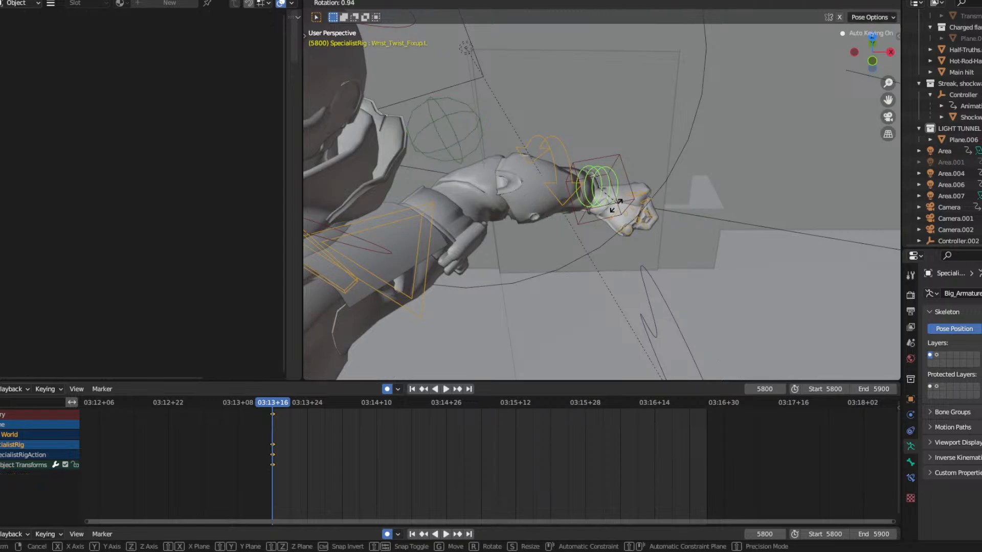
pyautogui.press('r')
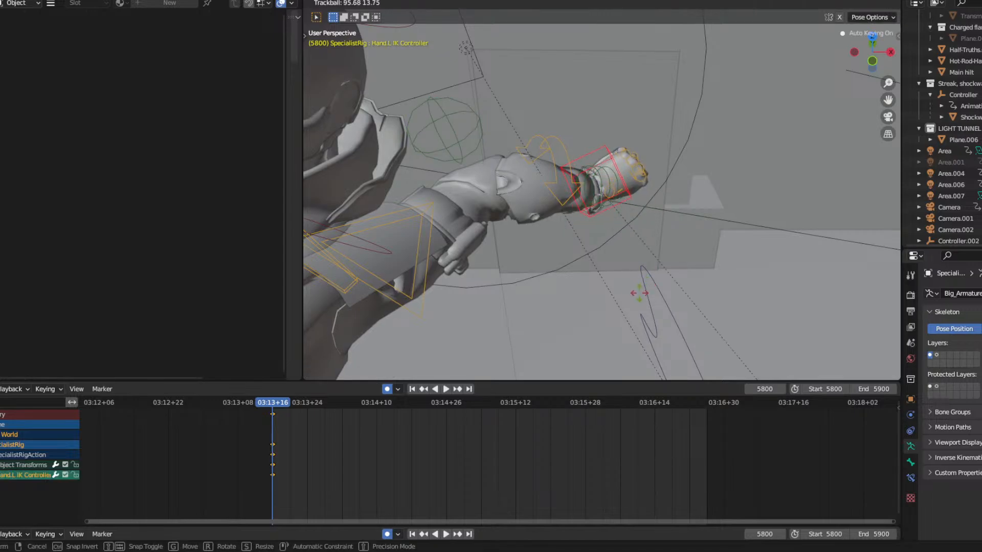
pyautogui.click(606, 259)
# Reposition Hand.R IK Controller from two viewing angles, raising the right hand.
pyautogui.moveTo(577, 237); pyautogui.dragTo(650, 130, button='middle')
pyautogui.click(342, 119)
pyautogui.moveTo(342, 119); pyautogui.dragTo(613, 225, button='middle')
pyautogui.press('g')
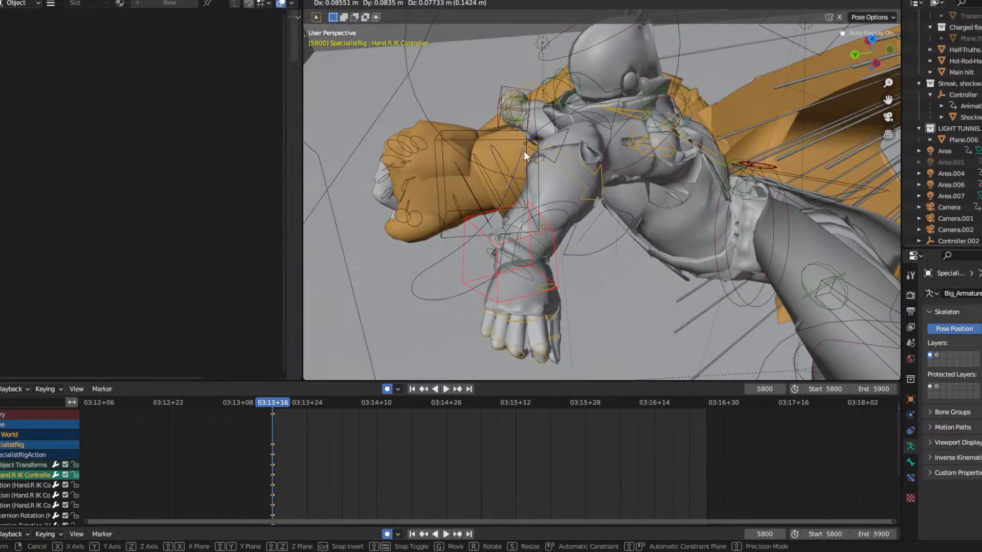
pyautogui.click(516, 147)
pyautogui.moveTo(484, 260); pyautogui.dragTo(671, 235, button='middle')
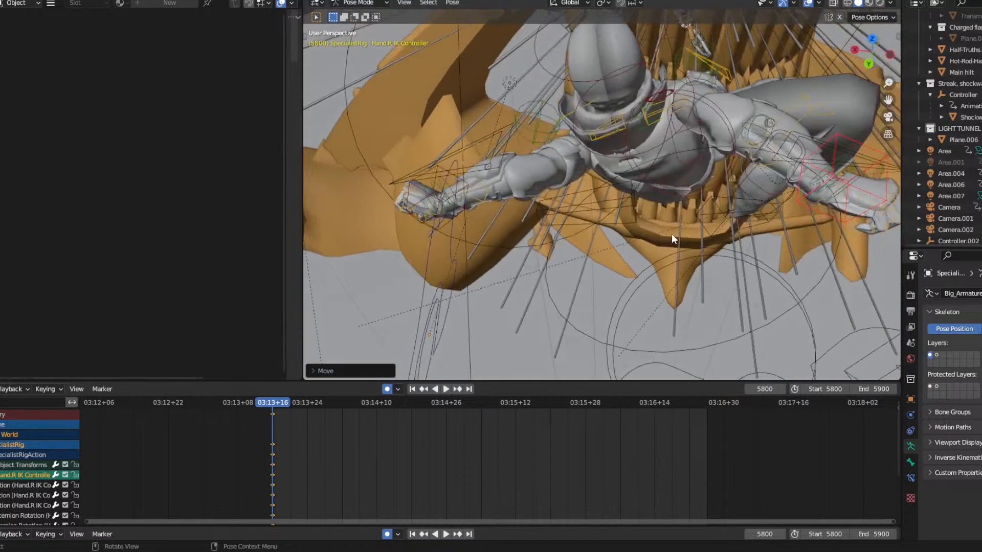
pyautogui.press('g')
pyautogui.click(713, 155)
pyautogui.moveTo(713, 155); pyautogui.dragTo(544, 69, button='middle')
pyautogui.click(543, 70)
pyautogui.press('g')
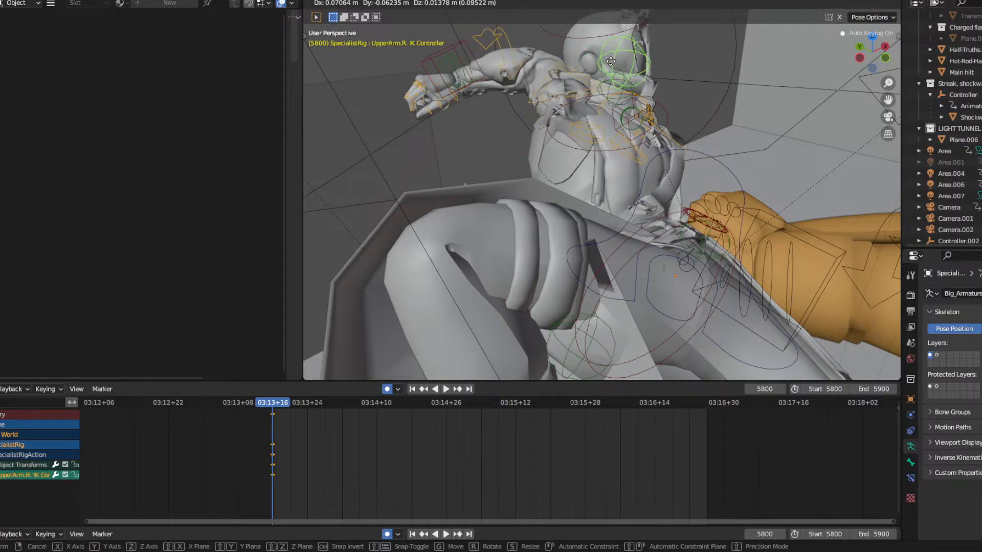
pyautogui.rightClick(717, 92)
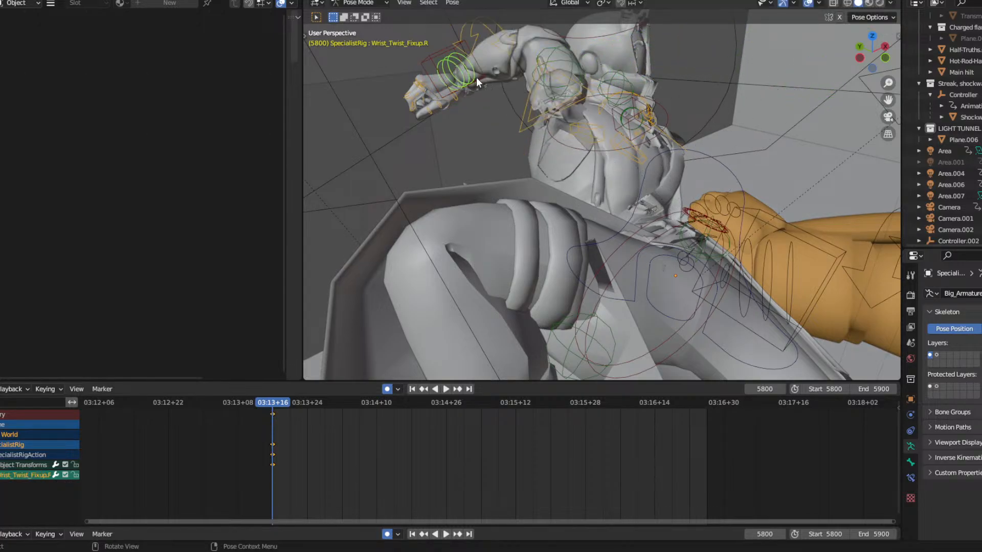
# Shift Hand.R IK Controller outward and refine the right hand's placement from several viewing angles.
pyautogui.click(476, 77)
pyautogui.press('g')
pyautogui.click(449, 115)
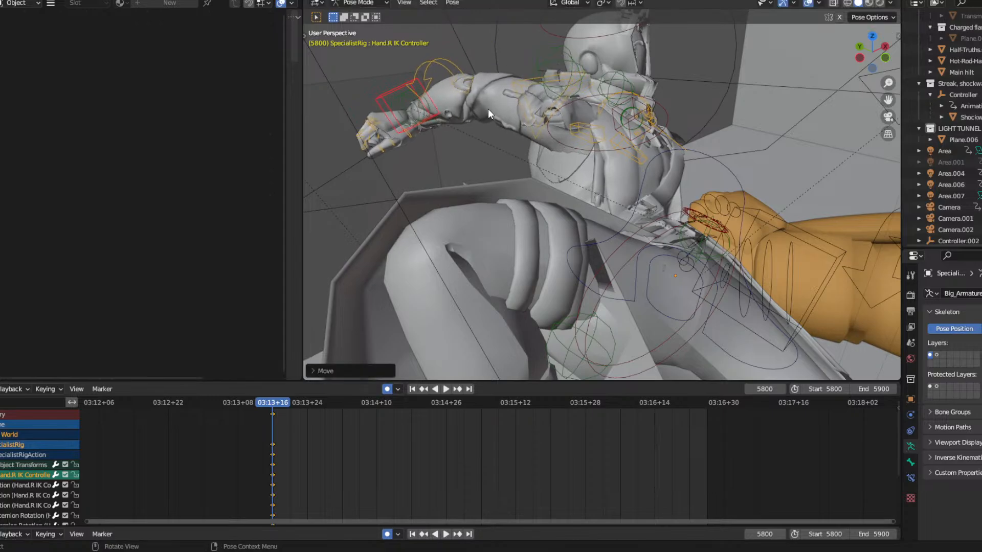
pyautogui.moveTo(487, 108); pyautogui.dragTo(620, 232, button='middle')
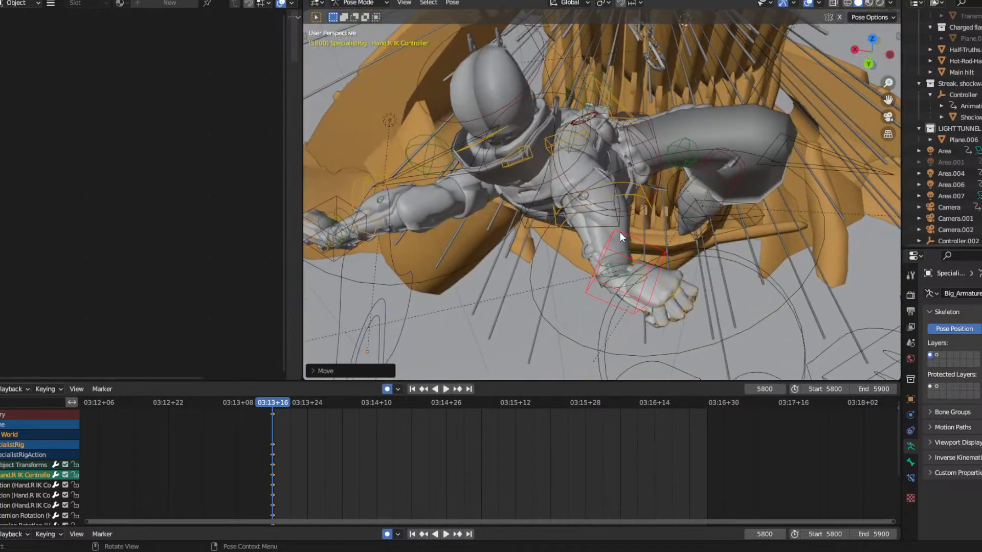
pyautogui.press('g')
pyautogui.click(668, 176)
pyautogui.moveTo(667, 177); pyautogui.dragTo(507, 195, button='middle')
pyautogui.press('g')
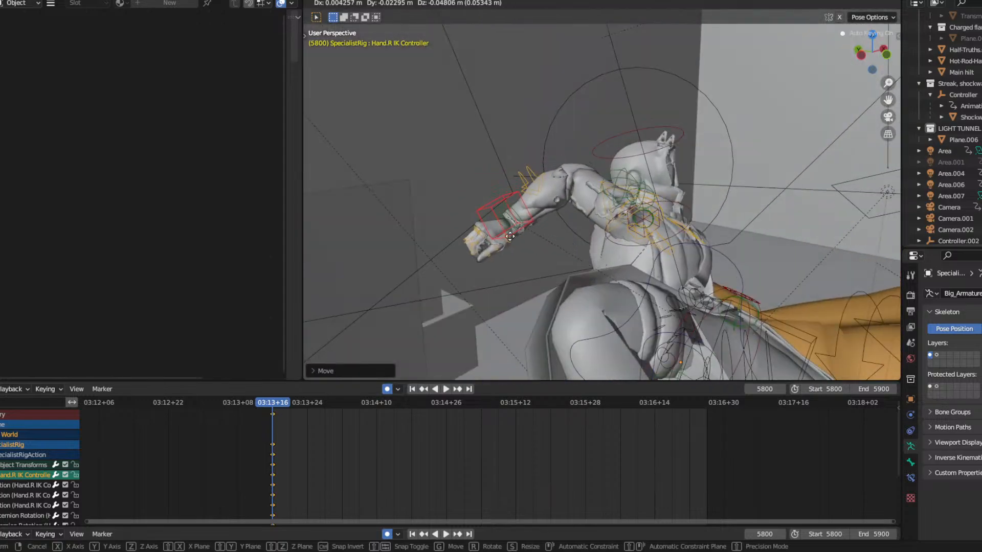
pyautogui.click(504, 248)
pyautogui.moveTo(504, 248); pyautogui.dragTo(597, 287, button='middle')
pyautogui.press('g')
pyautogui.click(532, 187)
# Rotate the Pelvis bone freely to adjust the twist and tilt of the hips.
pyautogui.click(619, 284)
pyautogui.press('r')
pyautogui.press('r')
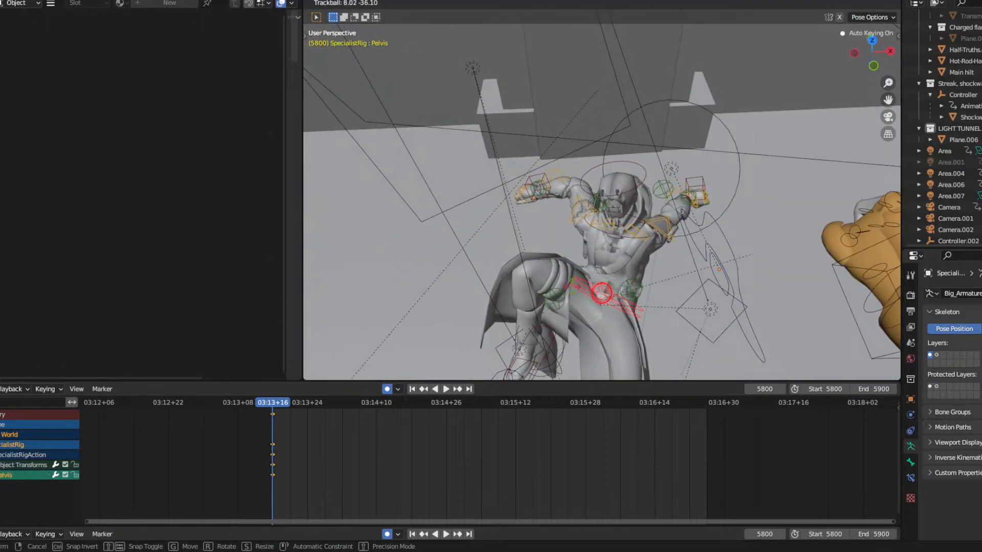
pyautogui.click(578, 277)
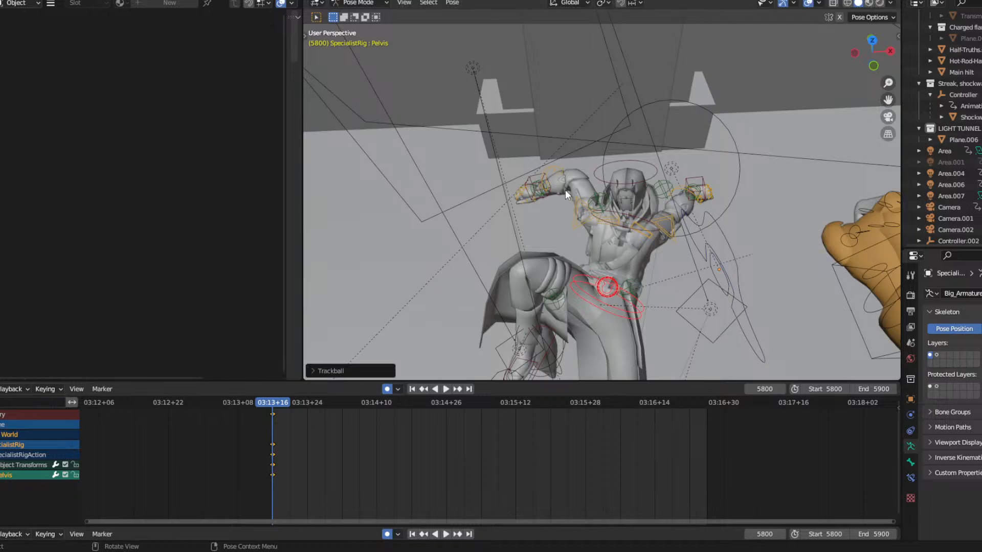
# Move Hand.L IK Controller in the front and side views to lower the left hand.
pyautogui.click(700, 193)
pyautogui.press('g')
pyautogui.click(698, 203)
pyautogui.moveTo(697, 203); pyautogui.dragTo(585, 171, button='middle')
pyautogui.press('g')
pyautogui.click(619, 225)
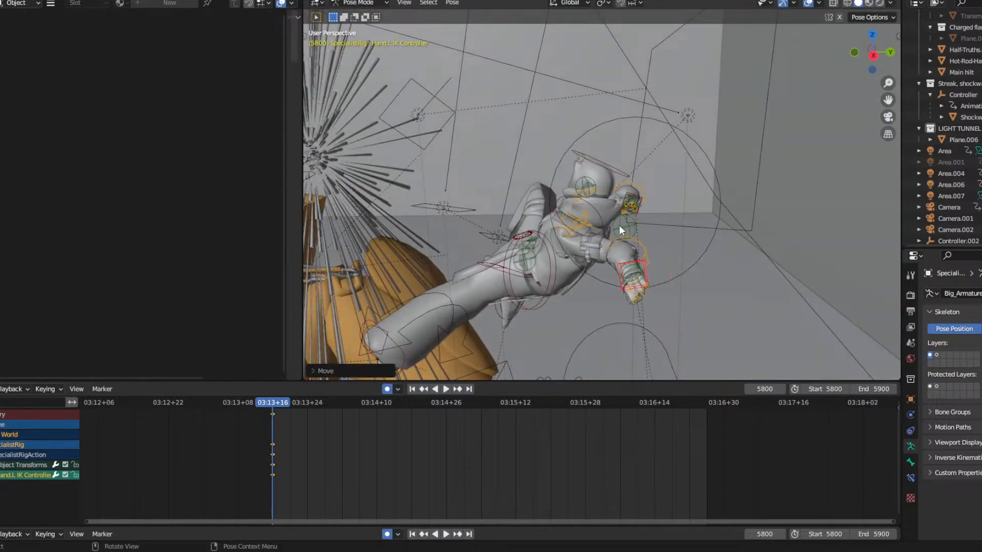
# Move UpperArm.L. IK Controller up and back in the side view to raise the left elbow.
pyautogui.click(619, 222)
pyautogui.press('g')
pyautogui.click(561, 191)
# Rotate Hand.L IK Controller in the view plane and freely to turn the left fist downward.
pyautogui.moveTo(594, 197); pyautogui.dragTo(704, 217, button='middle')
pyautogui.moveTo(723, 264); pyautogui.dragTo(687, 277, button='middle')
pyautogui.click(800, 276)
pyautogui.click(617, 286)
pyautogui.moveTo(618, 271); pyautogui.dragTo(774, 299, button='middle')
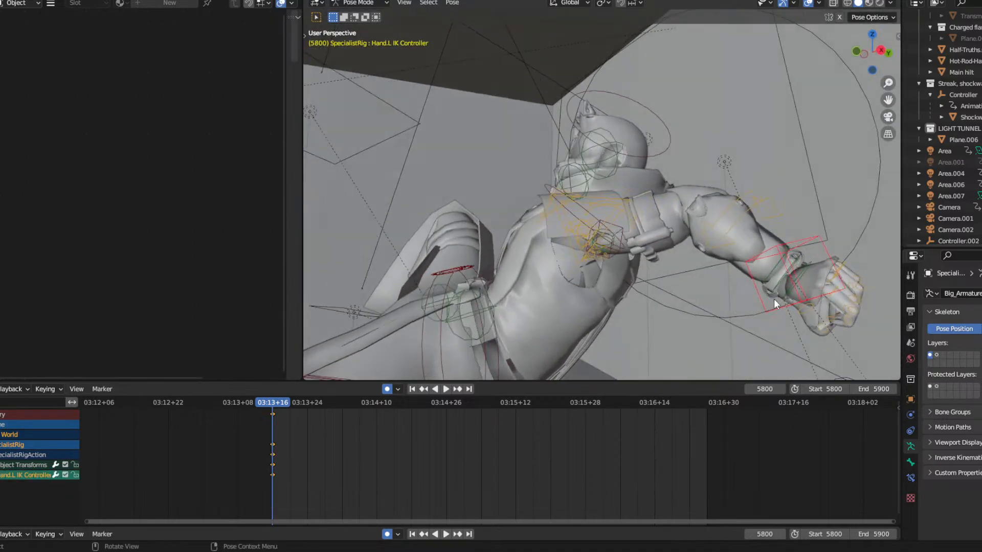
pyautogui.press('r')
pyautogui.press('r')
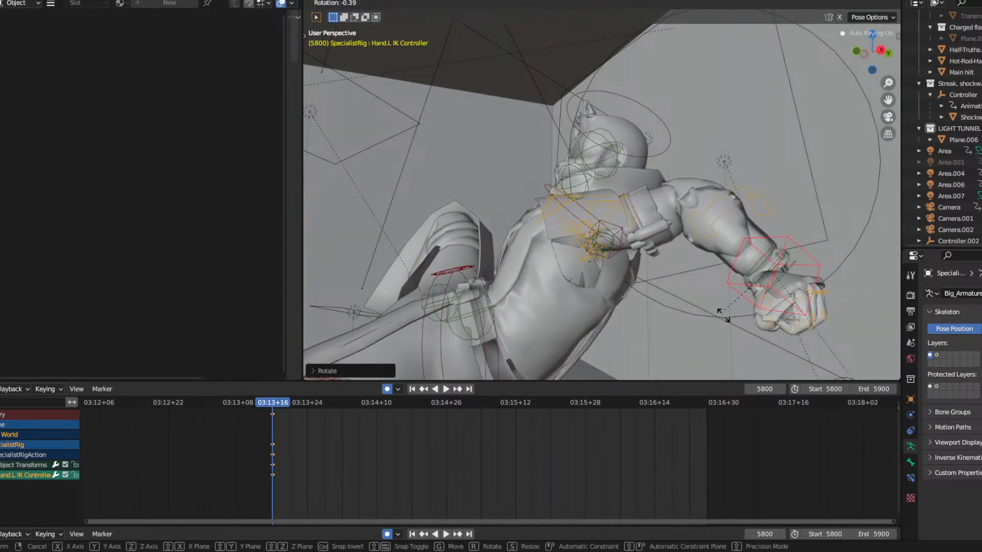
pyautogui.click(709, 20)
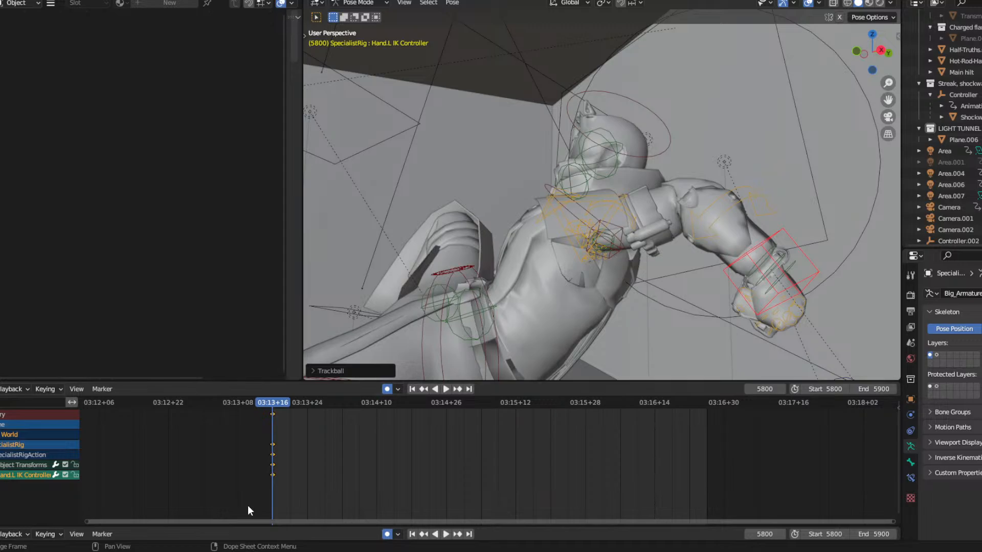
# Check both hands from other angles, and move and rotate Hand.L IK Controller to realign the left fist.
pyautogui.moveTo(600, 332); pyautogui.dragTo(557, 269, button='middle')
pyautogui.moveTo(455, 287); pyautogui.dragTo(685, 271, button='middle')
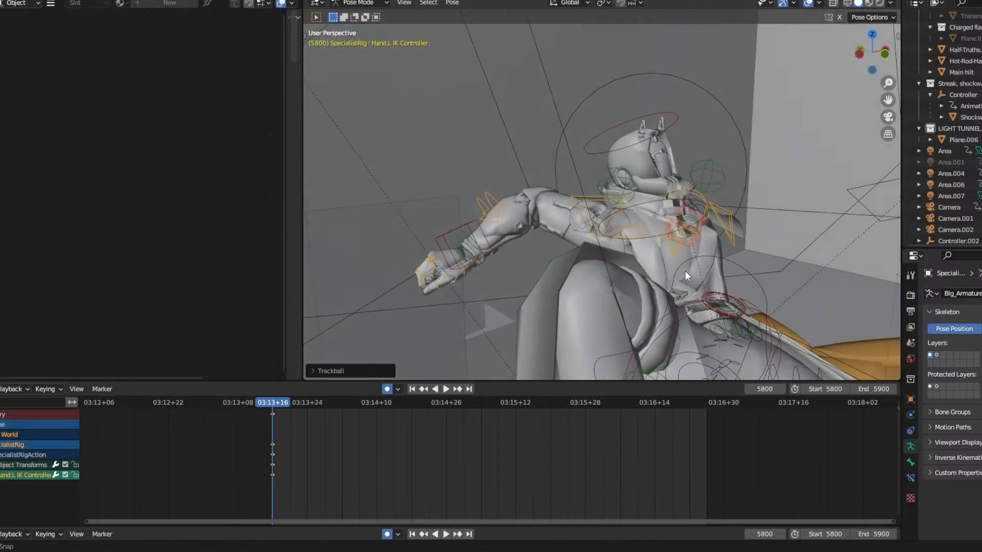
pyautogui.click(461, 243)
pyautogui.moveTo(461, 242); pyautogui.dragTo(581, 270, button='middle')
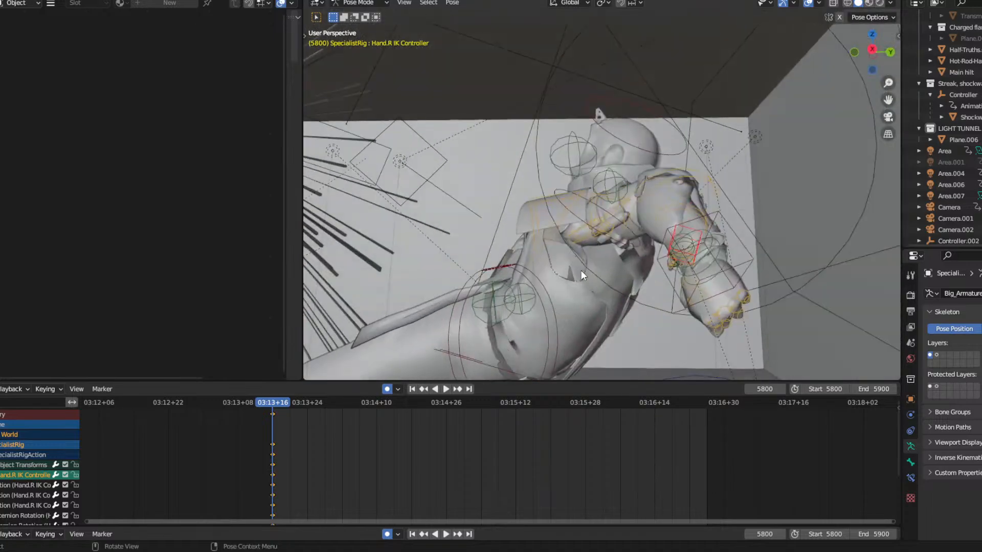
pyautogui.click(706, 281)
pyautogui.moveTo(694, 289); pyautogui.dragTo(622, 282, button='middle')
pyautogui.press('g')
pyautogui.click(783, 352)
pyautogui.press('r')
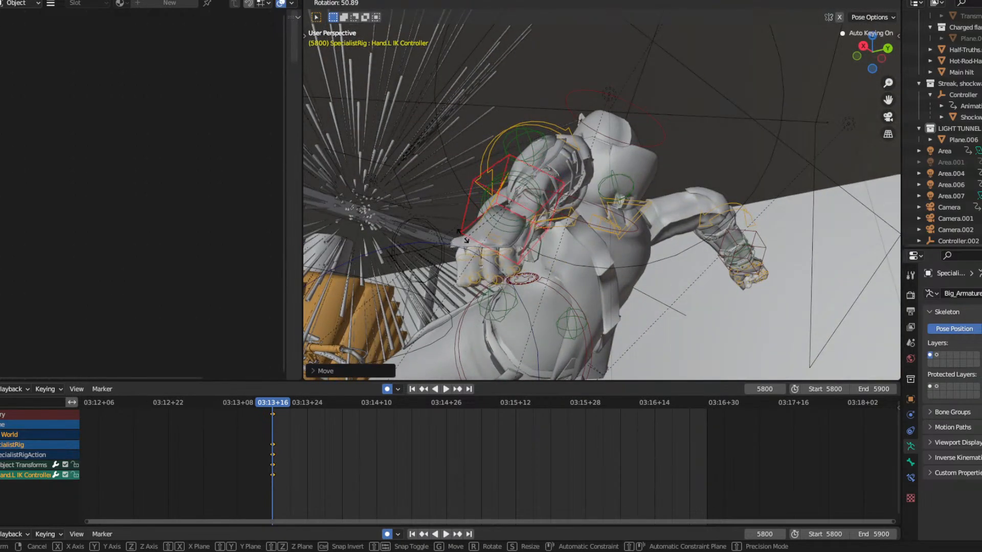
pyautogui.click(464, 226)
# Refine Hand.L IK Controller with free and view-plane rotations so the left hand lines up with the forearm.
pyautogui.moveTo(464, 226); pyautogui.dragTo(537, 216, button='middle')
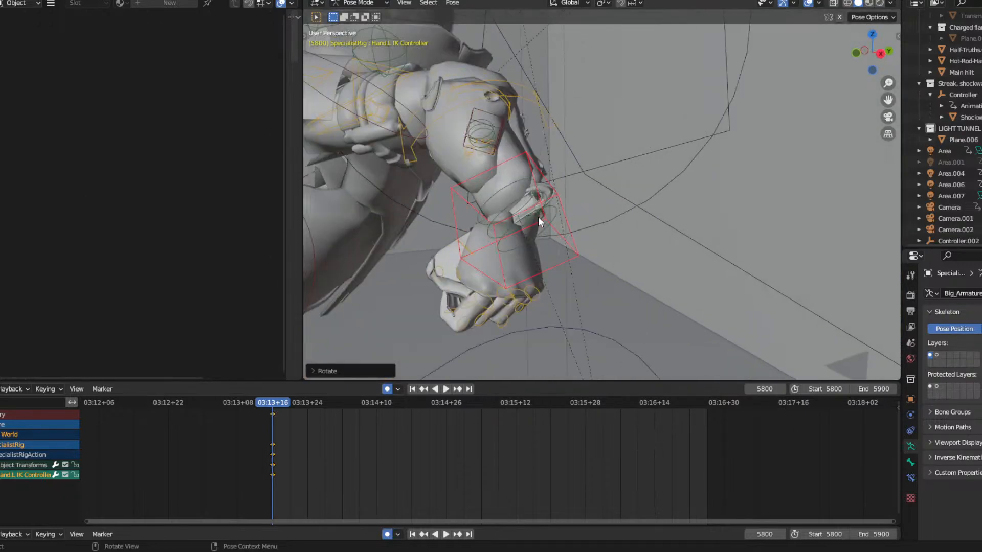
pyautogui.press('r')
pyautogui.press('r')
pyautogui.click(456, 222)
pyautogui.press('r')
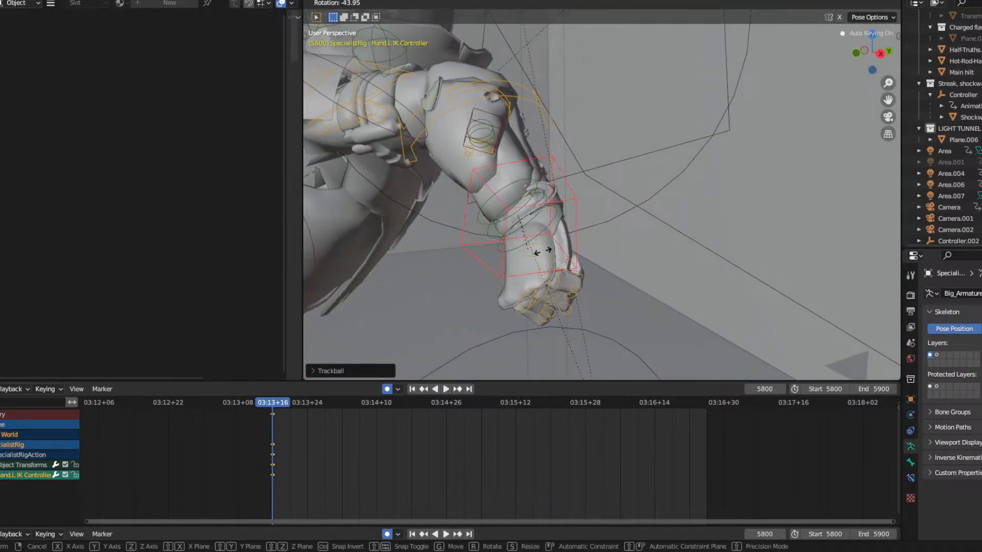
pyautogui.click(533, 249)
pyautogui.press('r')
pyautogui.press('r')
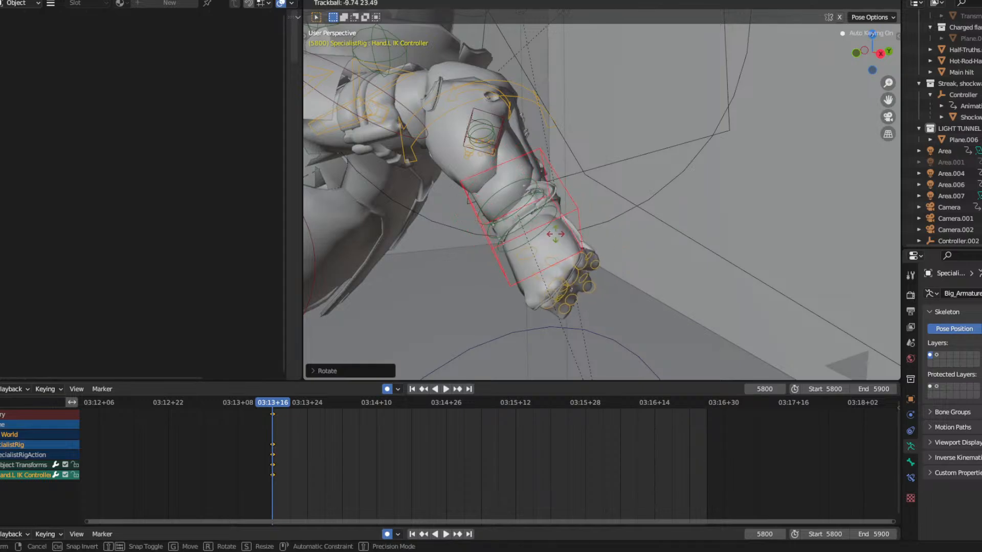
pyautogui.click(522, 225)
# Rotate Head Rotate Controller freely to tilt the figure's head in the low front view.
pyautogui.moveTo(523, 225); pyautogui.dragTo(559, 173, button='middle')
pyautogui.scroll(-5, 545, 204)
pyautogui.scroll(-2, 554, 230)
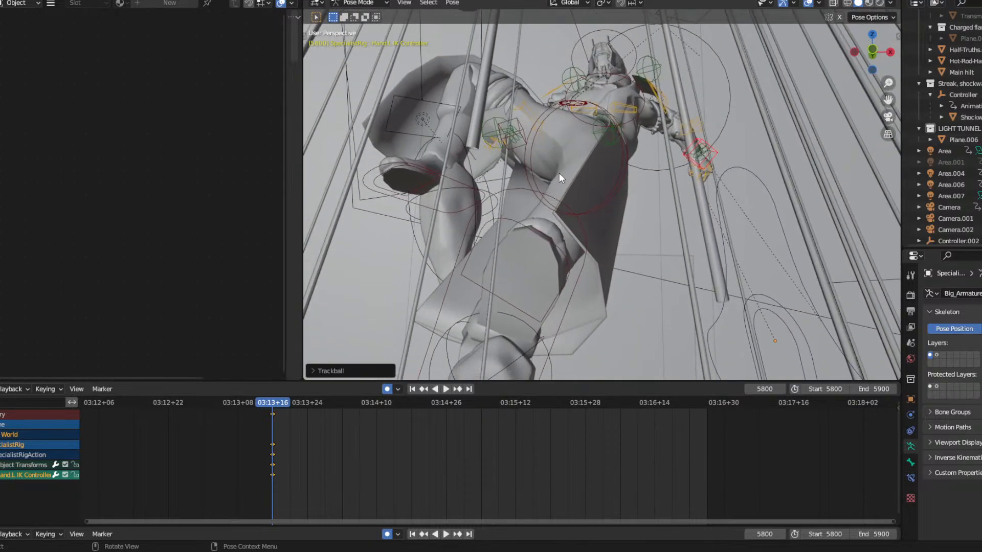
pyautogui.click(578, 41)
pyautogui.press('r')
pyautogui.press('r')
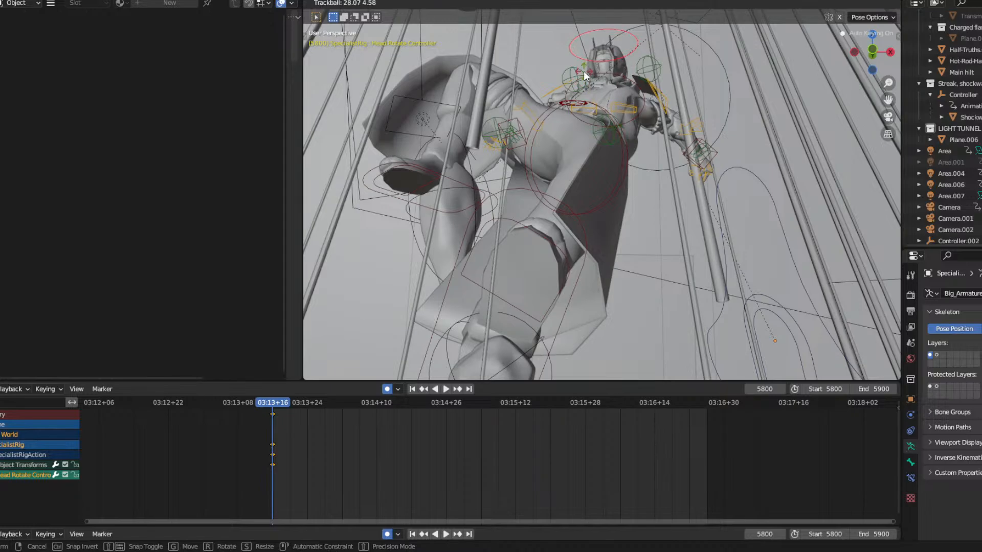
pyautogui.click(581, 72)
pyautogui.keyDown('shift'); pyautogui.moveTo(582, 72); pyautogui.dragTo(591, 99, button='middle'); pyautogui.keyUp('shift')
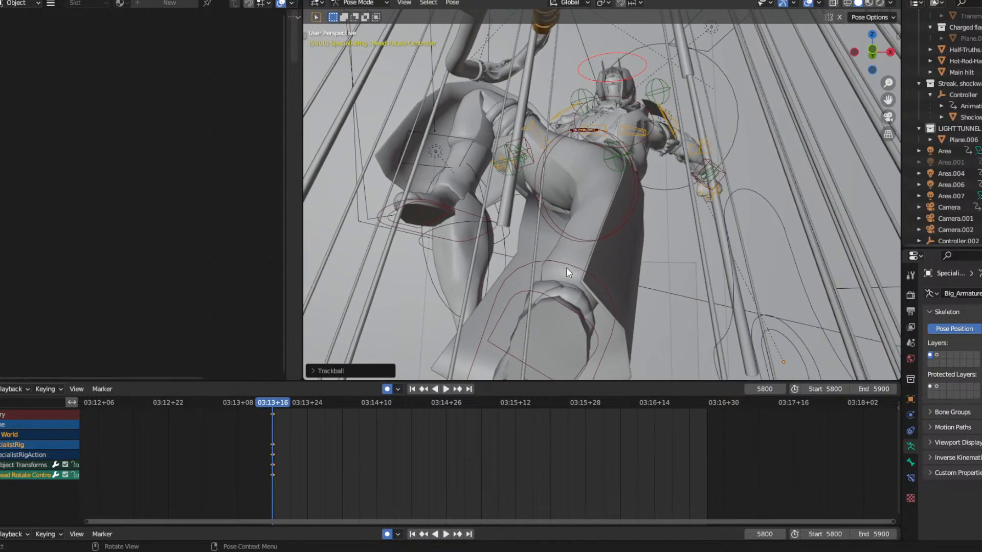
# Move Heel IK.L in two passes from different angles to reposition the extended left foot.
pyautogui.moveTo(564, 262); pyautogui.dragTo(572, 122)
pyautogui.moveTo(572, 122); pyautogui.dragTo(529, 136, button='middle')
pyautogui.press('g')
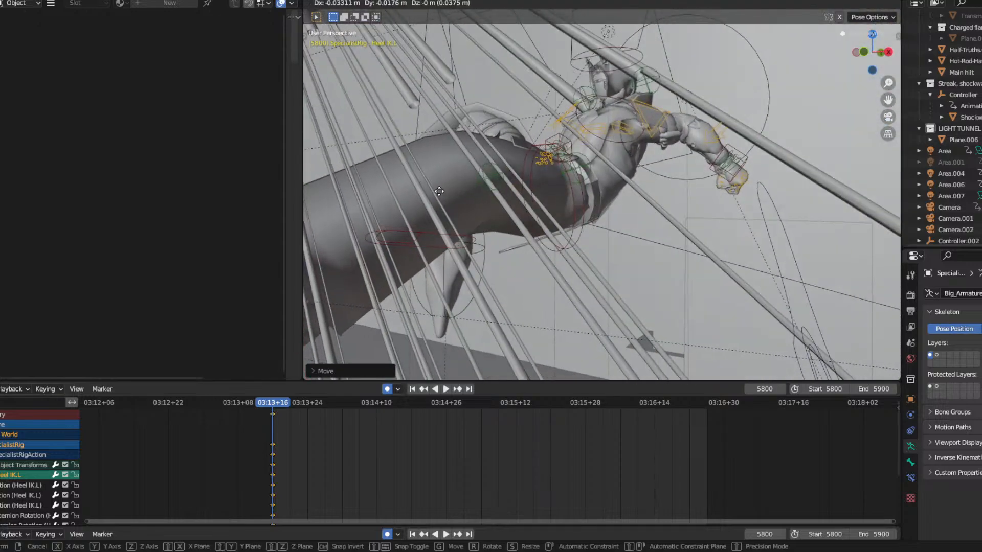
pyautogui.click(425, 189)
pyautogui.moveTo(424, 189)
pyautogui.mouseDown(button='middle')
pyautogui.moveTo(489, 174)
pyautogui.moveTo(474, 185)
pyautogui.mouseUp(button='middle')
pyautogui.keyDown('shift'); pyautogui.moveTo(471, 185); pyautogui.dragTo(671, 174, button='middle'); pyautogui.keyUp('shift')
pyautogui.press('g')
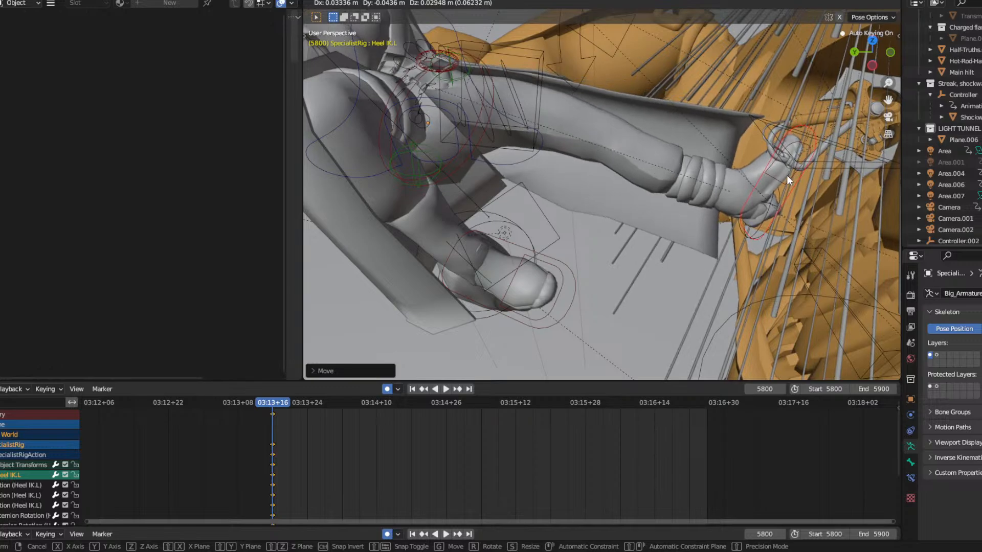
pyautogui.click(786, 174)
# Move Heel IK.R in two passes to shift the bent right leg's foot inward toward the left leg.
pyautogui.moveTo(712, 169); pyautogui.dragTo(535, 131, button='middle')
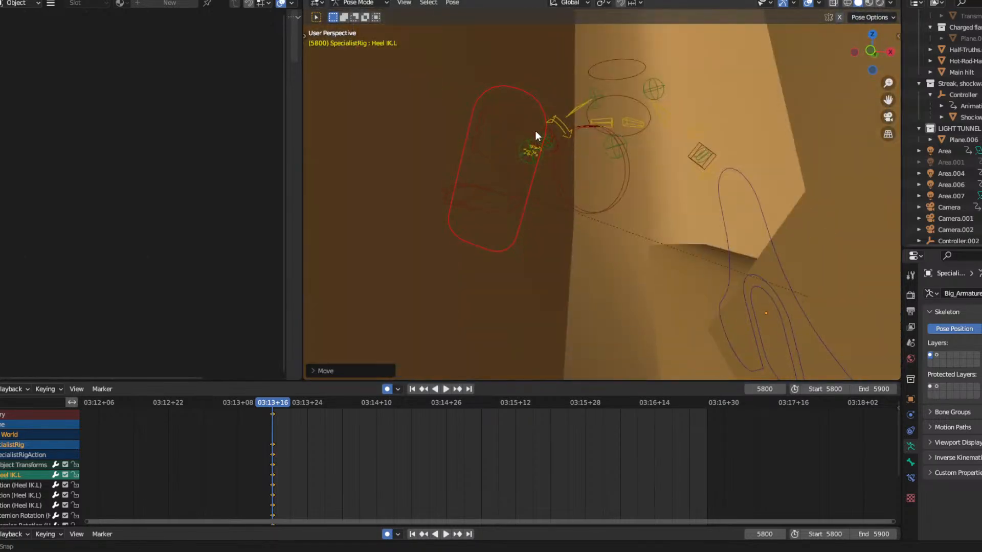
pyautogui.moveTo(600, 140); pyautogui.dragTo(407, 238, button='middle')
pyautogui.click(460, 250)
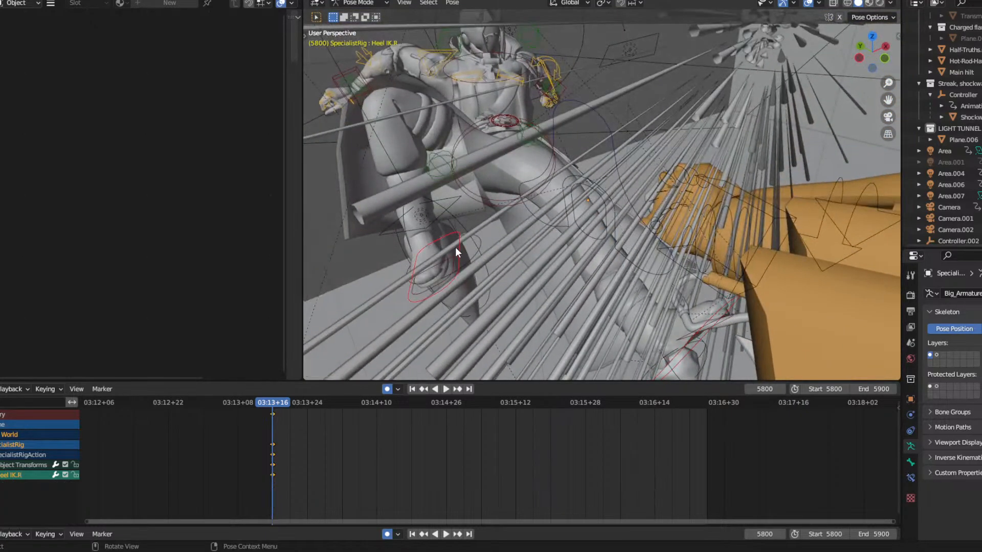
pyautogui.press('g')
pyautogui.click(526, 264)
pyautogui.moveTo(526, 264); pyautogui.dragTo(476, 213, button='middle')
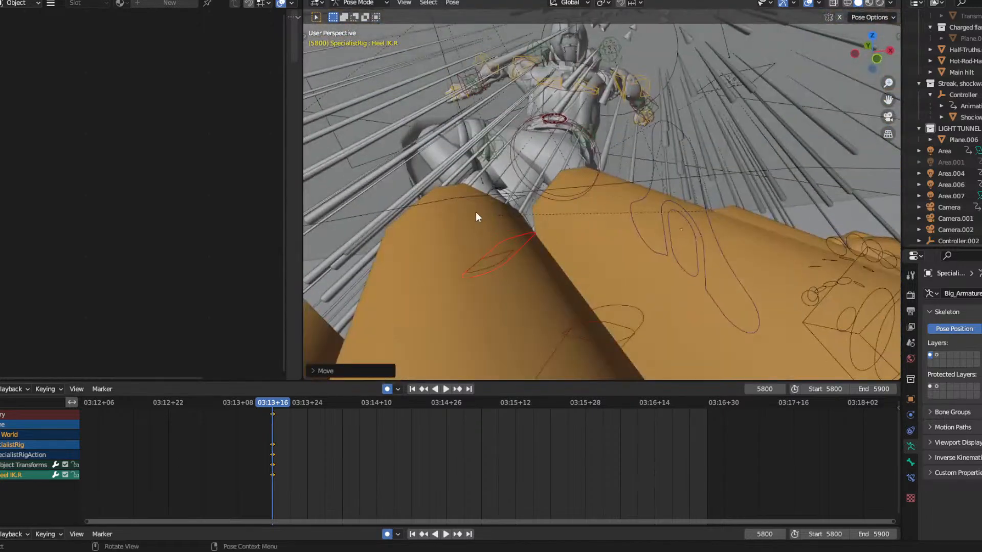
pyautogui.press('g')
pyautogui.click(507, 215)
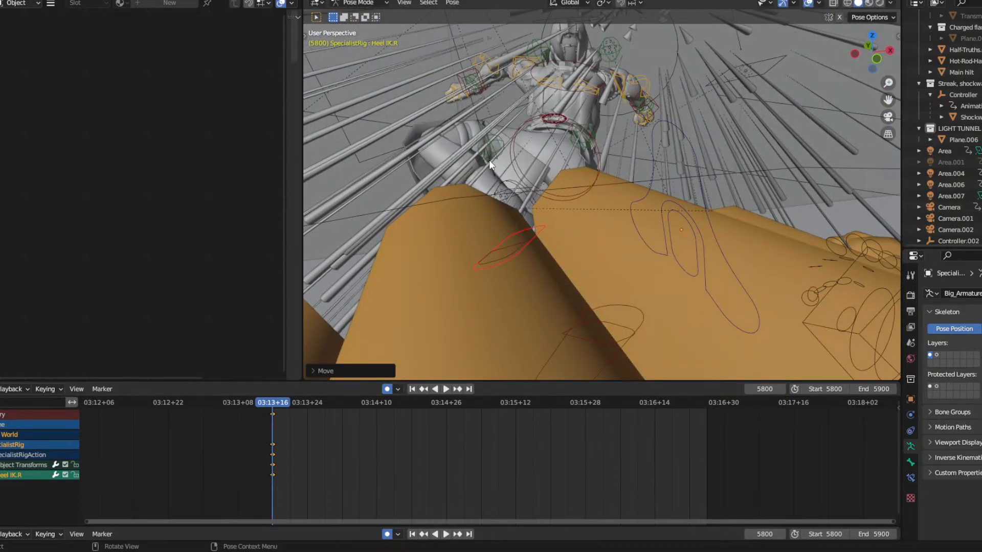
# Move Knee IK.R up and inward to raise the bent right knee.
pyautogui.press('g')
pyautogui.click(503, 133)
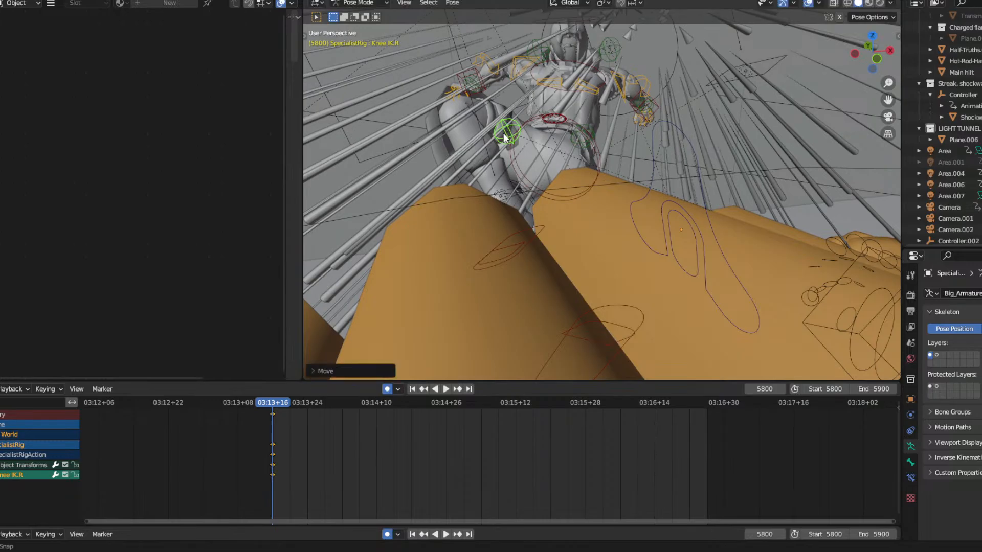
pyautogui.moveTo(504, 133); pyautogui.dragTo(762, 241, button='middle')
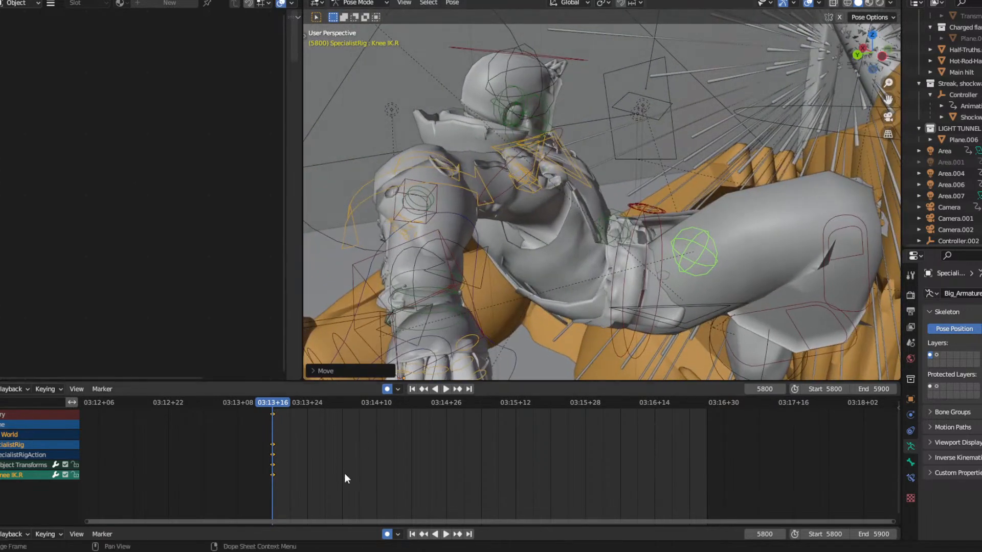
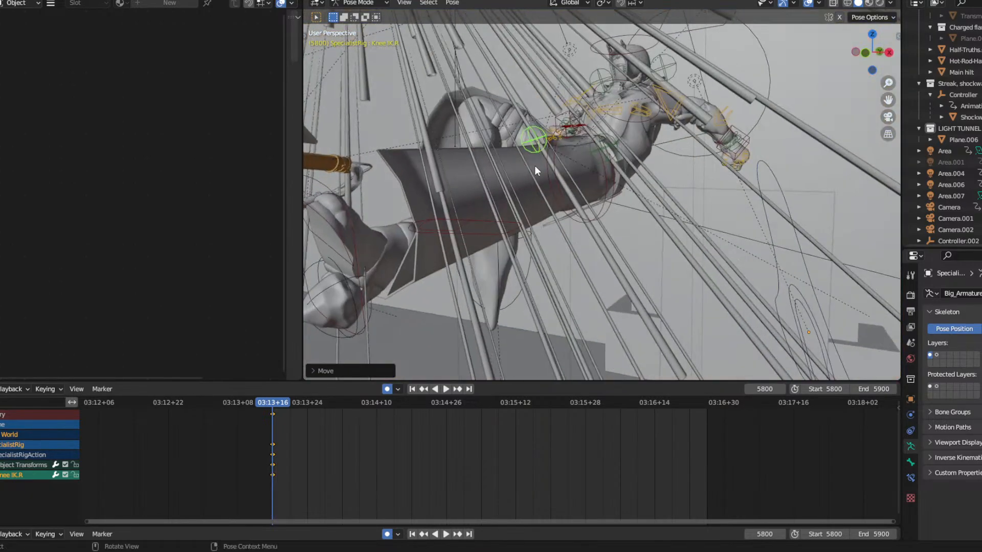
# Move Heel IK.L sideways and up in the front view to shift the extended left foot.
pyautogui.click(358, 231)
pyautogui.press('KP_Decimal')
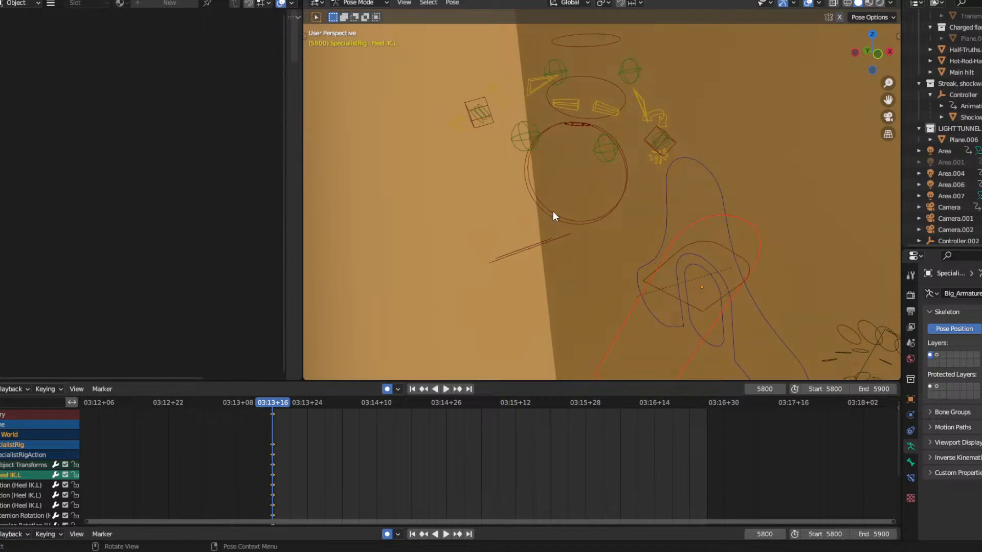
pyautogui.keyDown('shift'); pyautogui.moveTo(554, 198); pyautogui.dragTo(515, 228, button='middle'); pyautogui.keyUp('shift')
pyautogui.press('g')
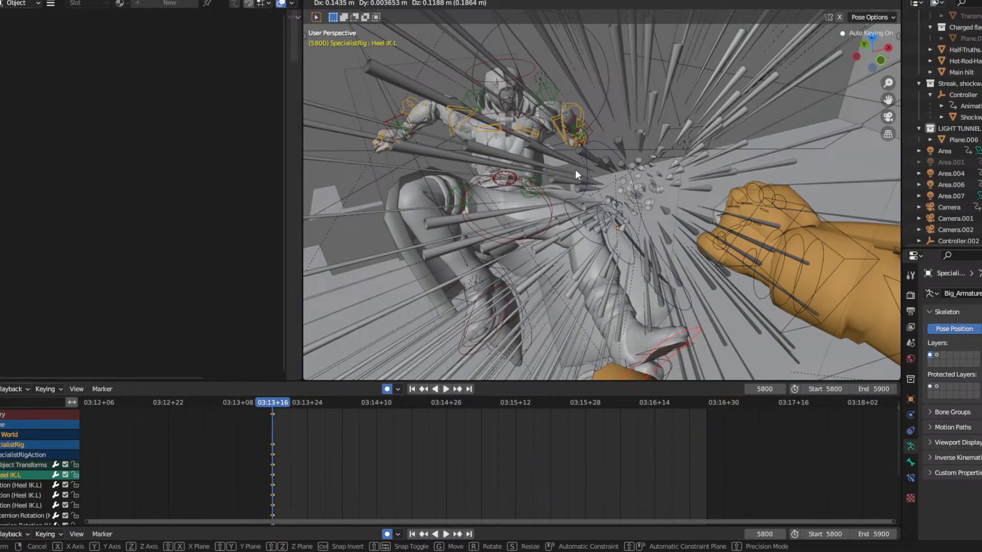
pyautogui.click(575, 169)
# Move Heel IK.L slightly forward and up in the side view to straighten the left leg.
pyautogui.moveTo(575, 170); pyautogui.dragTo(665, 210, button='middle')
pyautogui.keyDown('shift'); pyautogui.moveTo(665, 209); pyautogui.dragTo(529, 188, button='middle'); pyautogui.keyUp('shift')
pyautogui.scroll(3, 609, 204)
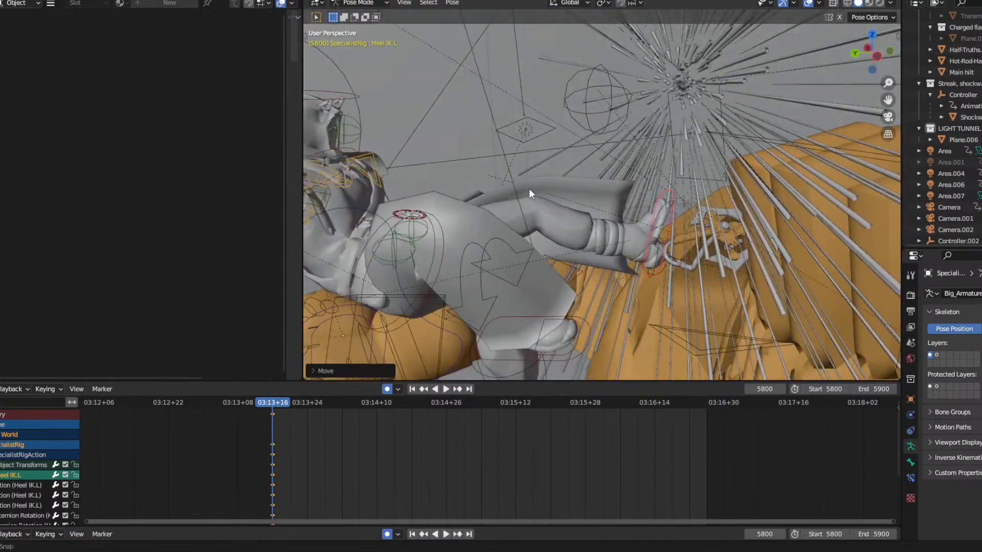
pyautogui.scroll(1, 545, 198)
pyautogui.press('g')
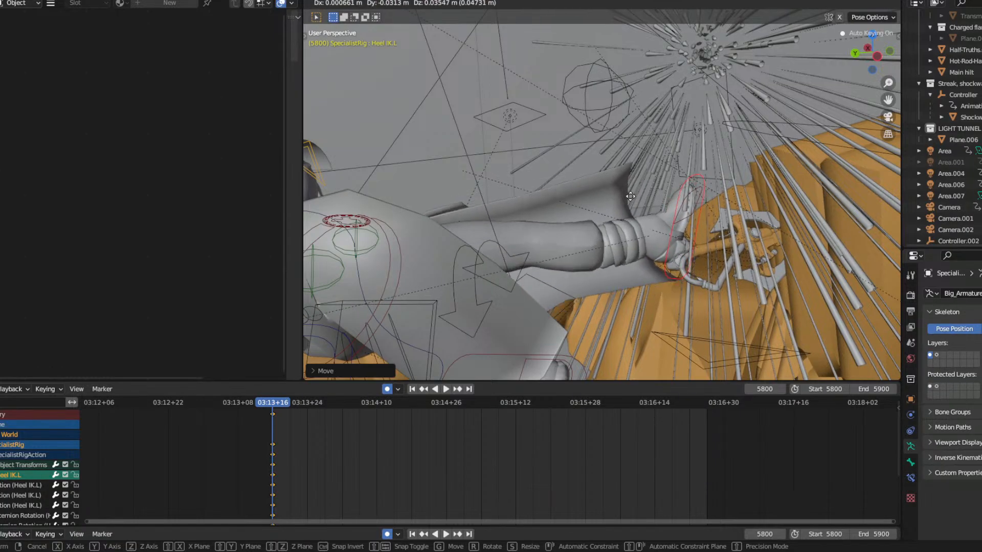
pyautogui.click(631, 195)
pyautogui.moveTo(631, 196); pyautogui.dragTo(546, 194, button='middle')
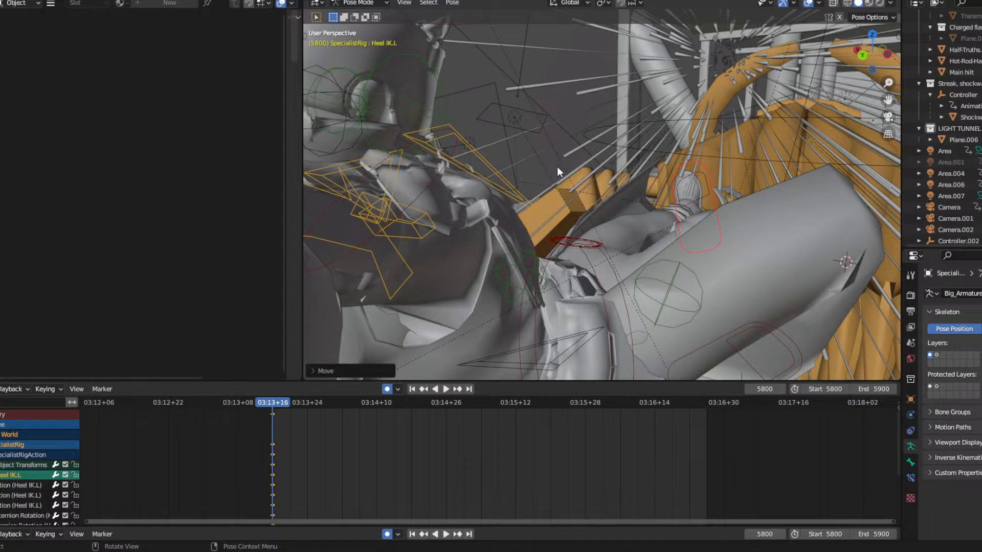
pyautogui.moveTo(478, 156); pyautogui.dragTo(499, 183, button='middle')
pyautogui.click(499, 183)
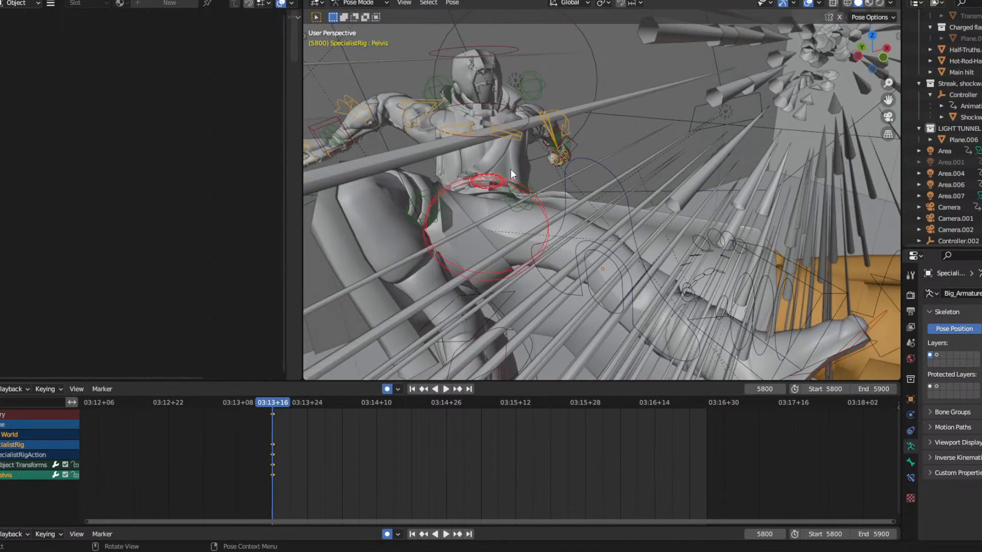
pyautogui.press('r')
pyautogui.press('r')
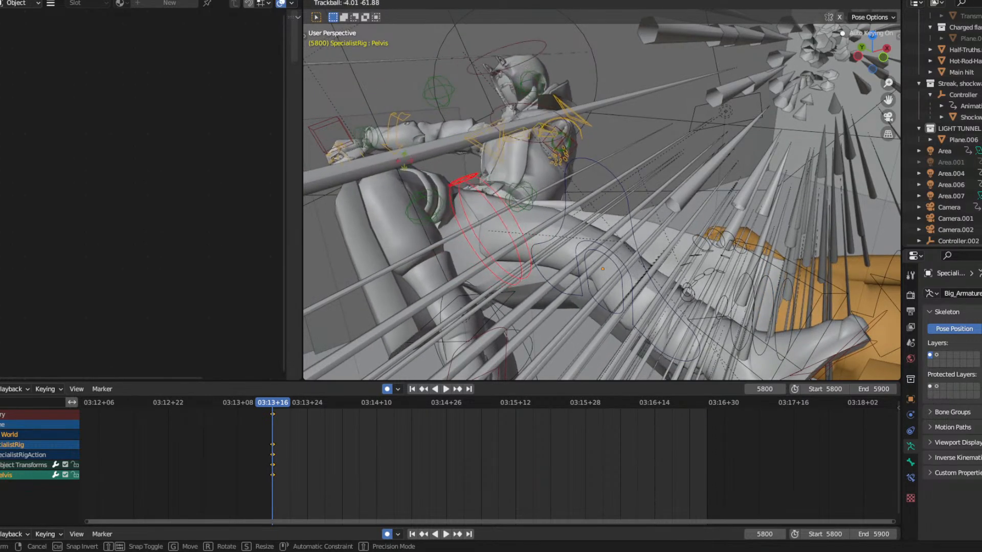
pyautogui.rightClick(401, 169)
pyautogui.moveTo(399, 168); pyautogui.dragTo(630, 213, button='middle')
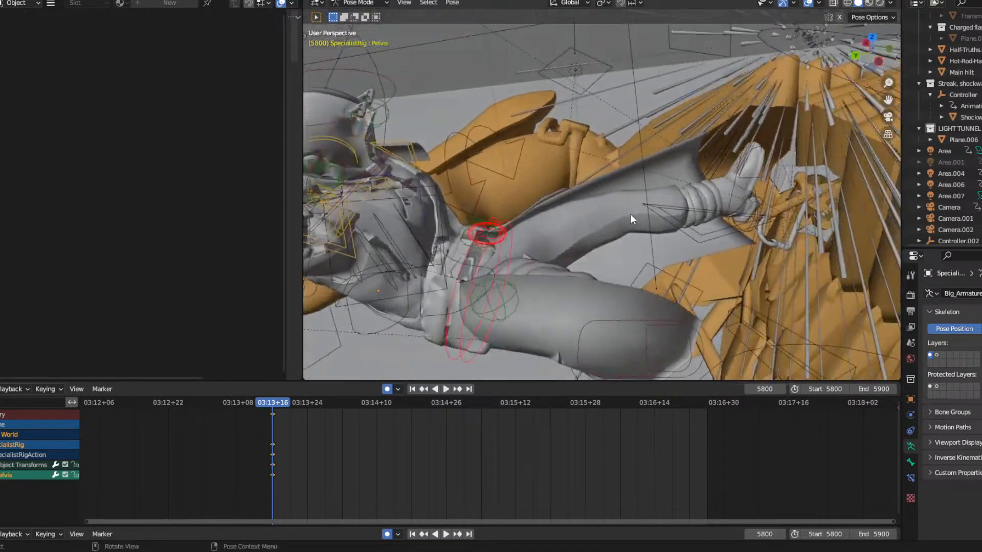
pyautogui.press('r')
pyautogui.press('r')
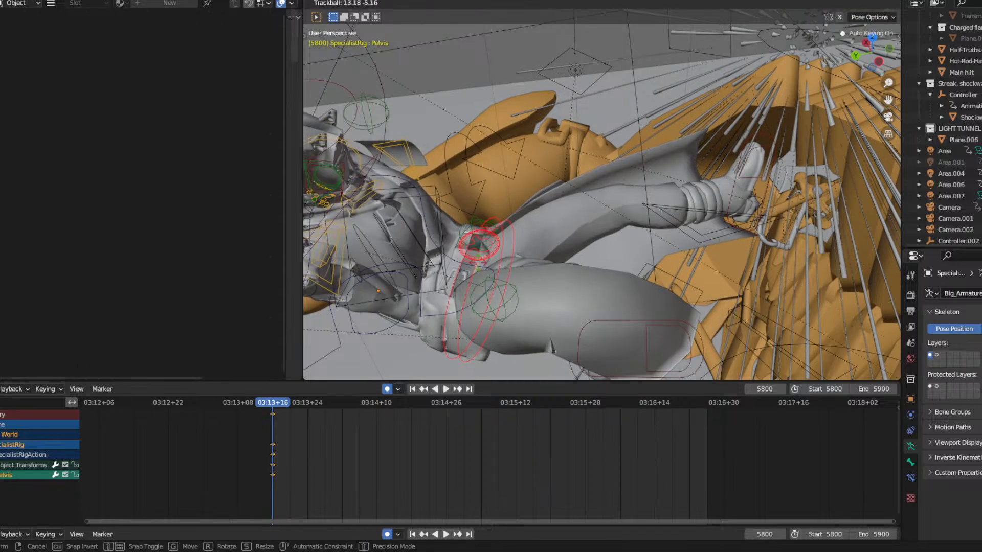
pyautogui.rightClick(453, 264)
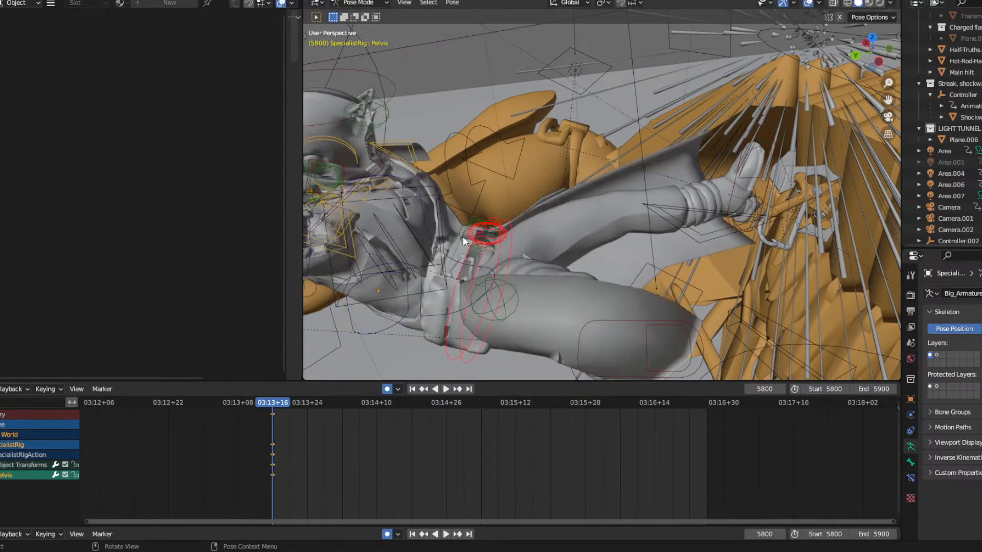
# Move Knee IK.R in two passes, from the front and from behind the head, to redirect the bent right knee.
pyautogui.moveTo(462, 236)
pyautogui.mouseDown(button='middle')
pyautogui.moveTo(585, 152)
pyautogui.moveTo(562, 173)
pyautogui.moveTo(527, 182)
pyautogui.moveTo(554, 189)
pyautogui.moveTo(529, 176)
pyautogui.moveTo(455, 203)
pyautogui.moveTo(444, 239)
pyautogui.mouseUp(button='middle')
pyautogui.click(529, 157)
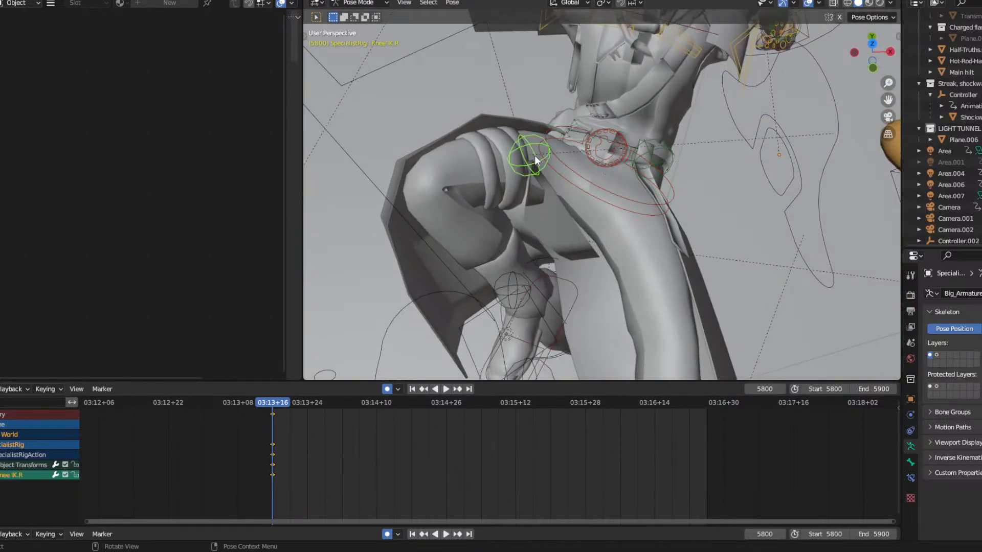
pyautogui.press('g')
pyautogui.click(537, 173)
pyautogui.moveTo(536, 173); pyautogui.dragTo(635, 207, button='middle')
pyautogui.press('g')
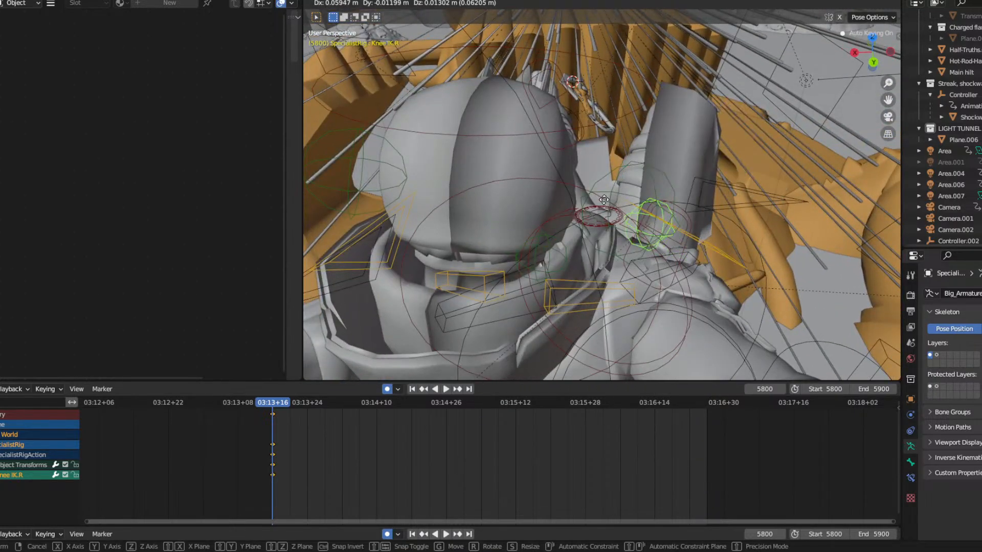
pyautogui.click(574, 202)
pyautogui.moveTo(574, 202)
pyautogui.mouseDown(button='middle')
pyautogui.moveTo(546, 157)
pyautogui.moveTo(533, 184)
pyautogui.moveTo(563, 167)
pyautogui.moveTo(577, 208)
pyautogui.mouseUp(button='middle')
# Move Knee IK.L downward and outward to turn the extended left leg's knee.
pyautogui.click(603, 225)
pyautogui.press('g')
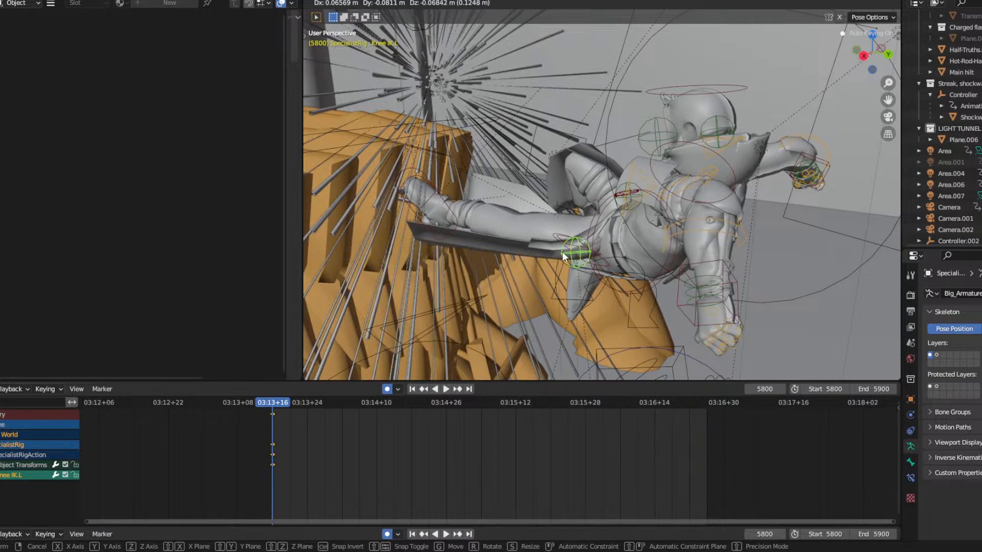
pyautogui.click(564, 255)
pyautogui.moveTo(564, 255); pyautogui.dragTo(667, 244, button='middle')
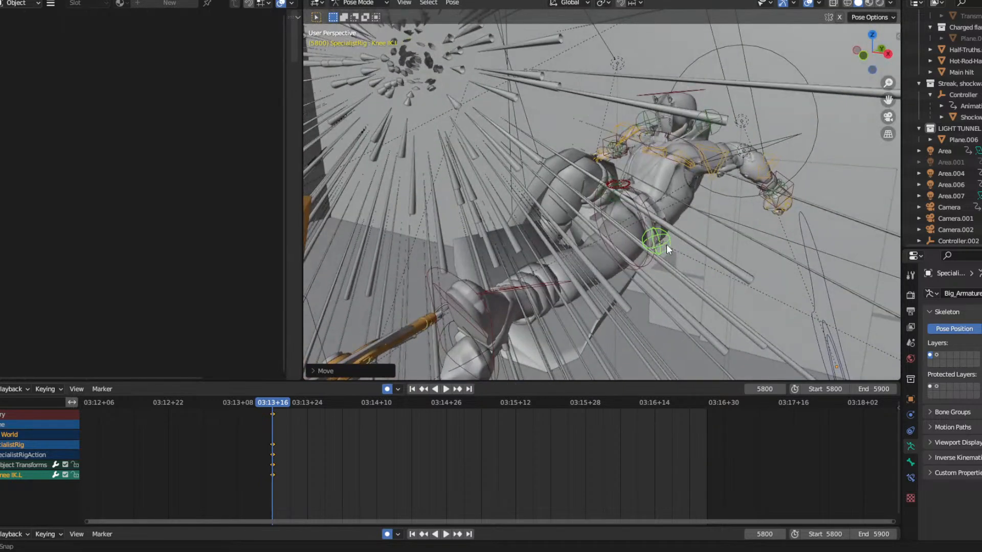
# Rotate Heel IK.L in the view plane to tilt the extended left foot.
pyautogui.click(449, 282)
pyautogui.moveTo(450, 282); pyautogui.dragTo(520, 205, button='middle')
pyautogui.press('r')
pyautogui.click(528, 162)
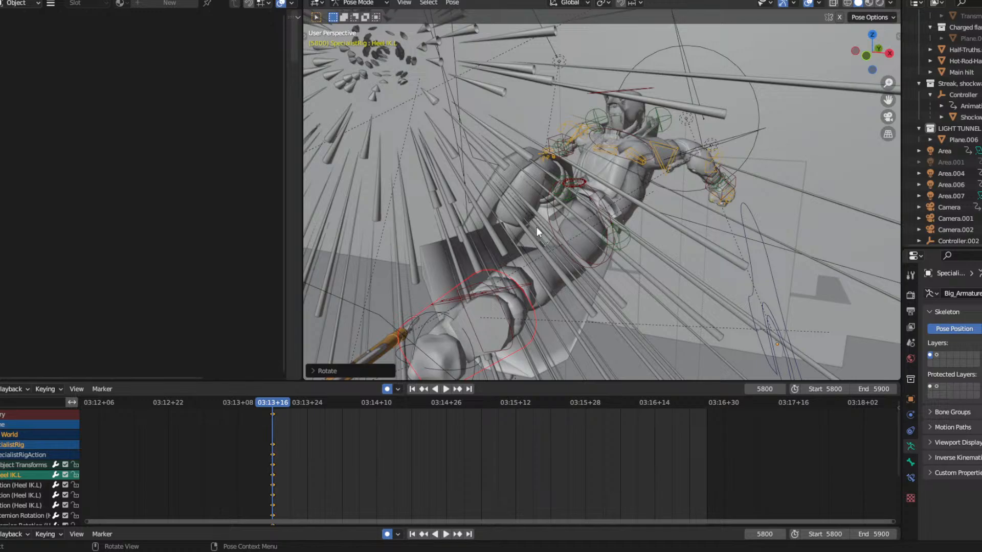
# Rotate Heel IK.R in the view plane to change the angle of the bent leg's foot.
pyautogui.moveTo(536, 227); pyautogui.dragTo(566, 243, button='middle')
pyautogui.click(545, 274)
pyautogui.moveTo(546, 274); pyautogui.dragTo(508, 173, button='middle')
pyautogui.press('r')
pyautogui.click(481, 228)
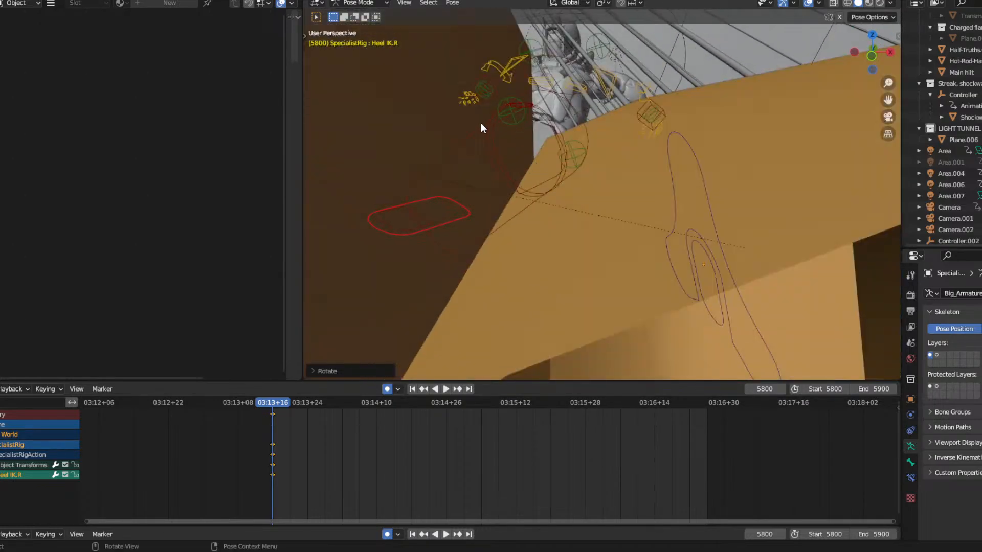
# Move Heel IK.L in two passes, lowering the extended left foot in the side view.
pyautogui.click(480, 123)
pyautogui.moveTo(480, 123); pyautogui.dragTo(413, 141, button='middle')
pyautogui.press('g')
pyautogui.click(492, 164)
pyautogui.press('g')
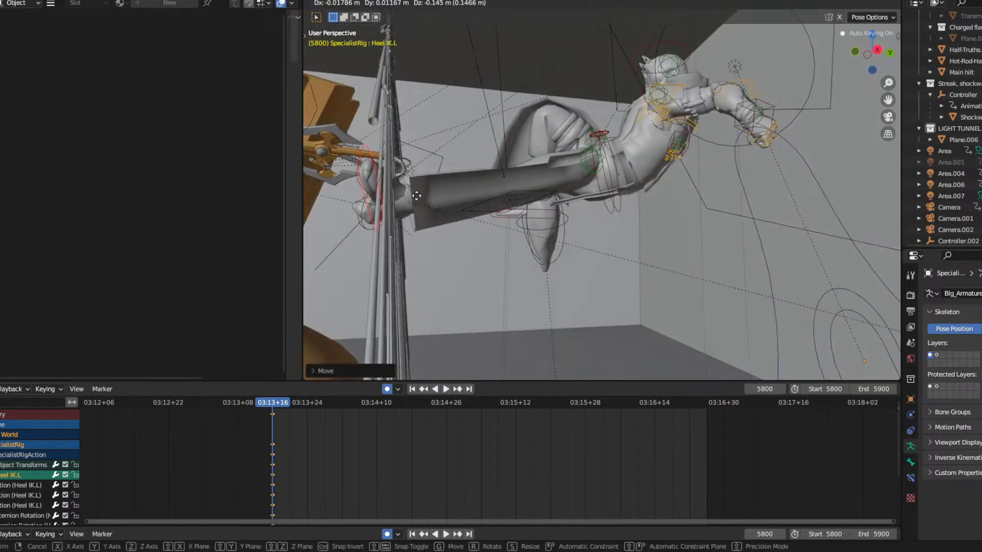
pyautogui.click(401, 194)
# Move Heel IK.L slightly outward in the overhead view to stretch the left leg straighter.
pyautogui.moveTo(400, 194); pyautogui.dragTo(584, 306, button='middle')
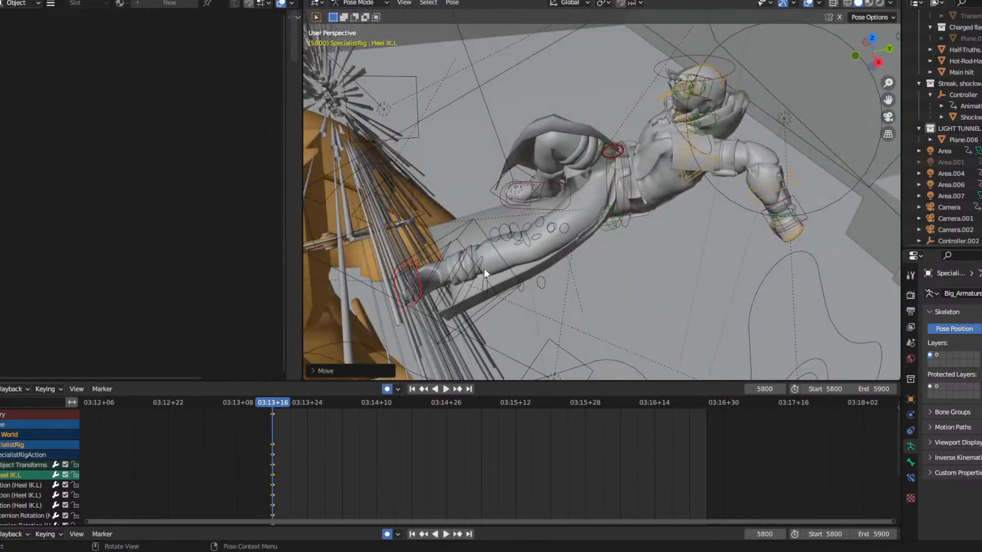
pyautogui.moveTo(484, 268); pyautogui.dragTo(673, 243, button='middle')
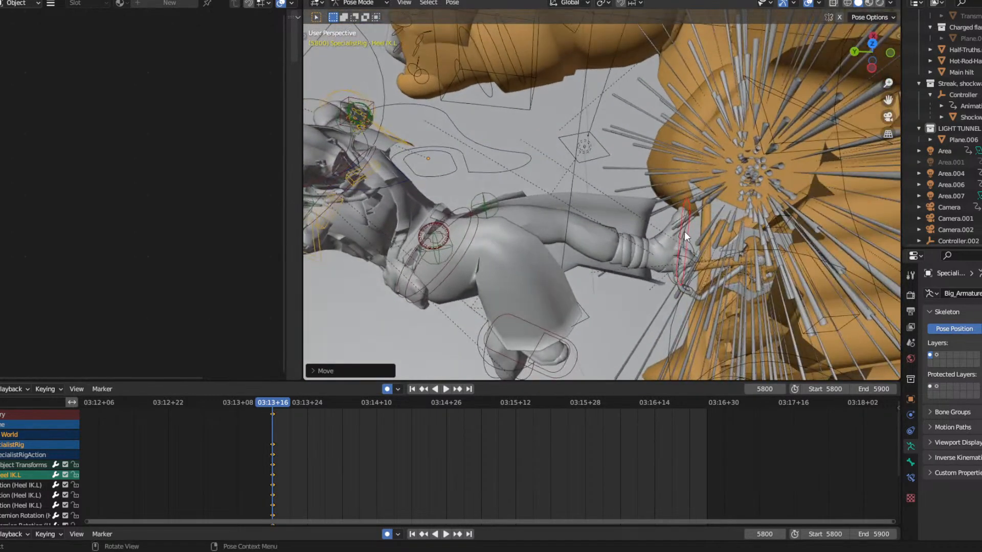
pyautogui.press('g')
pyautogui.click(688, 223)
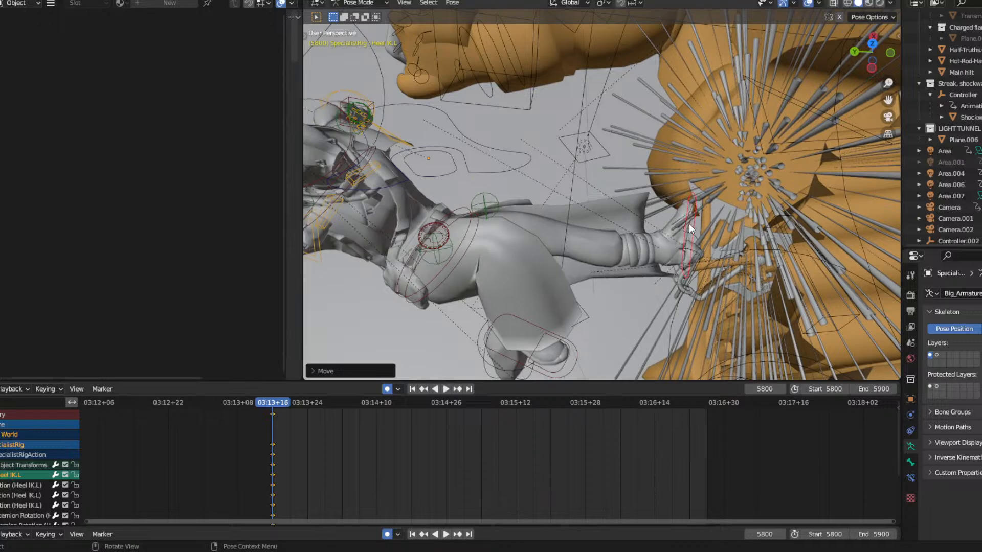
# Rotate Heel IK.L in several passes, combining view-plane and trackball rotation, to turn the extended left foot.
pyautogui.moveTo(689, 222); pyautogui.dragTo(529, 314, button='middle')
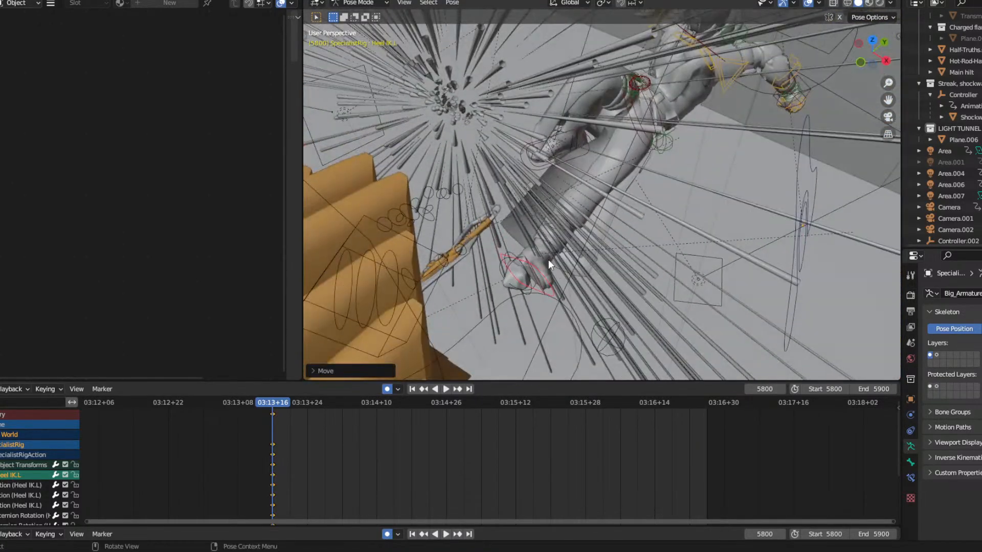
pyautogui.press('r')
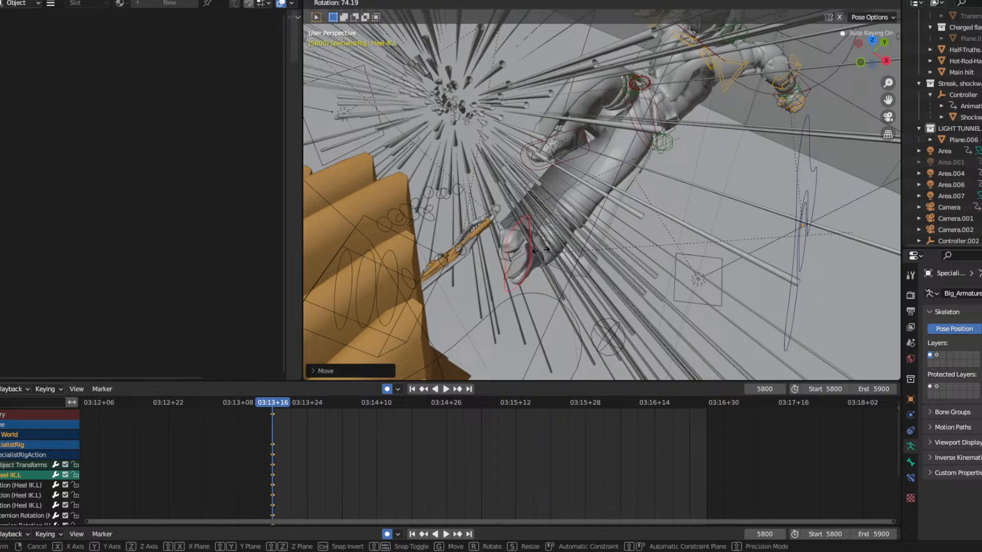
pyautogui.click(543, 250)
pyautogui.press('r')
pyautogui.press('r')
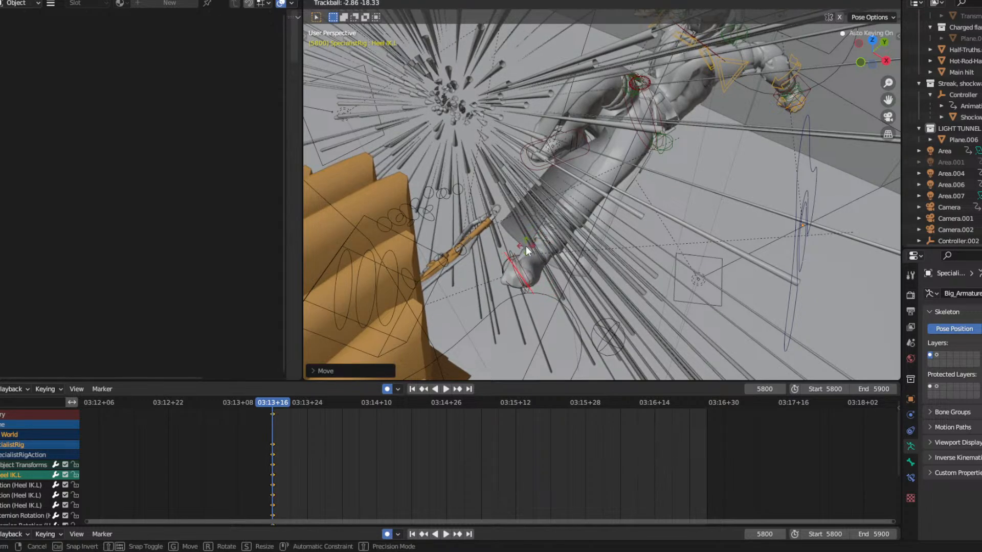
pyautogui.click(526, 245)
pyautogui.press('r')
pyautogui.click(491, 233)
pyautogui.moveTo(491, 233); pyautogui.dragTo(585, 209, button='middle')
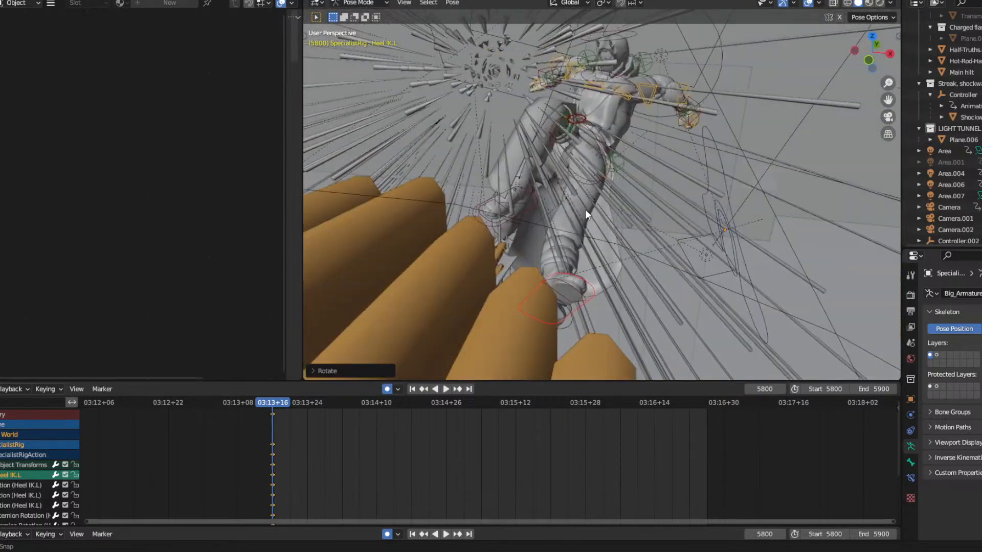
# Refine the extended left foot's angle with one more view-plane turn and further trackball rotations of Heel IK.L.
pyautogui.press('r')
pyautogui.click(565, 252)
pyautogui.moveTo(538, 245); pyautogui.dragTo(594, 226, button='middle')
pyautogui.press('r')
pyautogui.press('r')
pyautogui.click(594, 315)
pyautogui.press('r')
pyautogui.press('r')
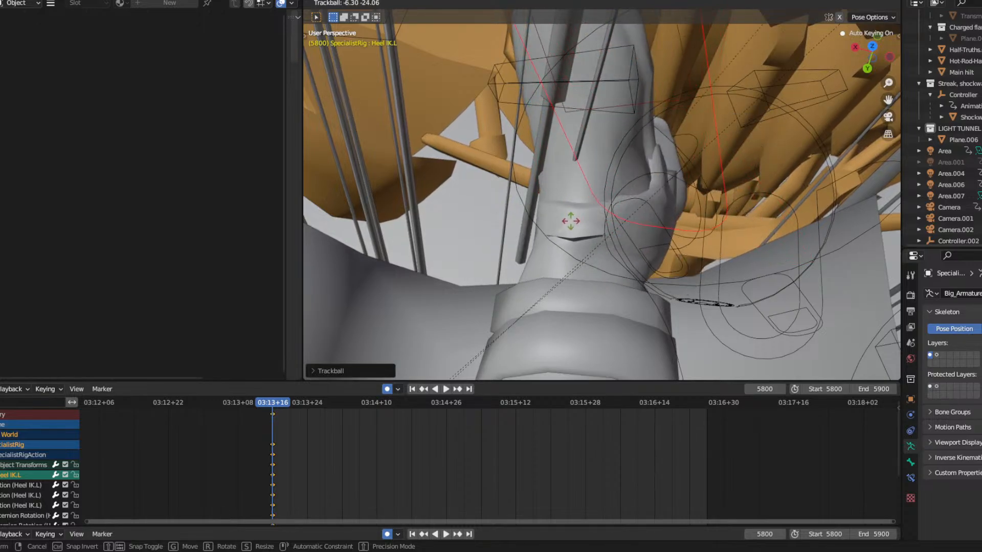
pyautogui.click(572, 221)
# Move Knee IK.R outward, away from the body, to swing the bent right knee to the side.
pyautogui.moveTo(573, 220); pyautogui.dragTo(768, 170, button='middle')
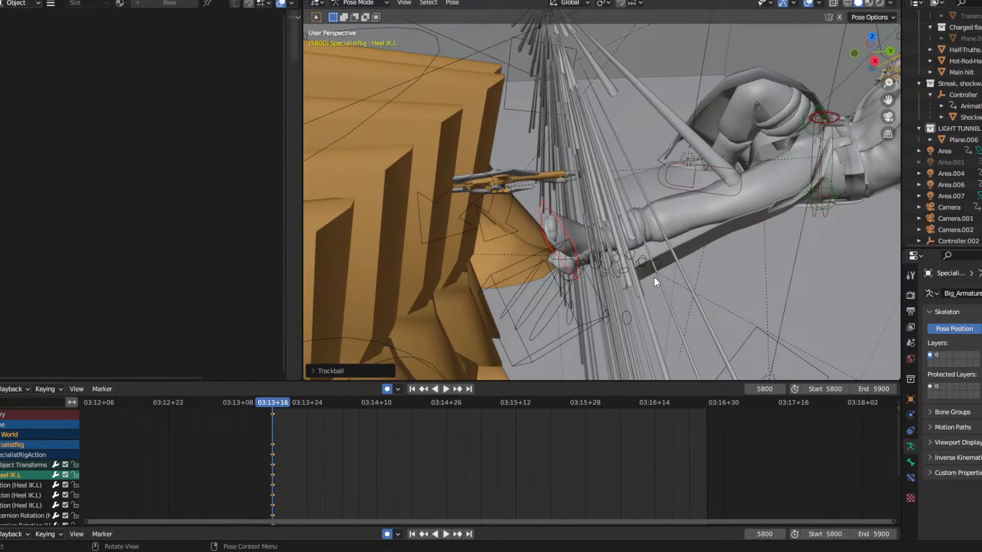
pyautogui.moveTo(655, 277); pyautogui.dragTo(554, 225, button='middle')
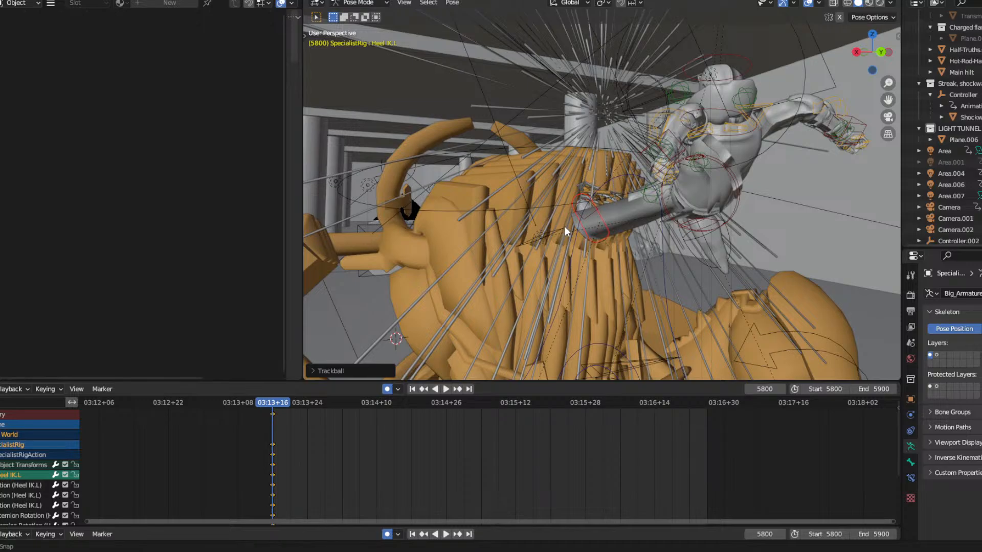
pyautogui.moveTo(565, 226); pyautogui.dragTo(741, 241, button='middle')
pyautogui.moveTo(621, 208); pyautogui.dragTo(652, 226, button='middle')
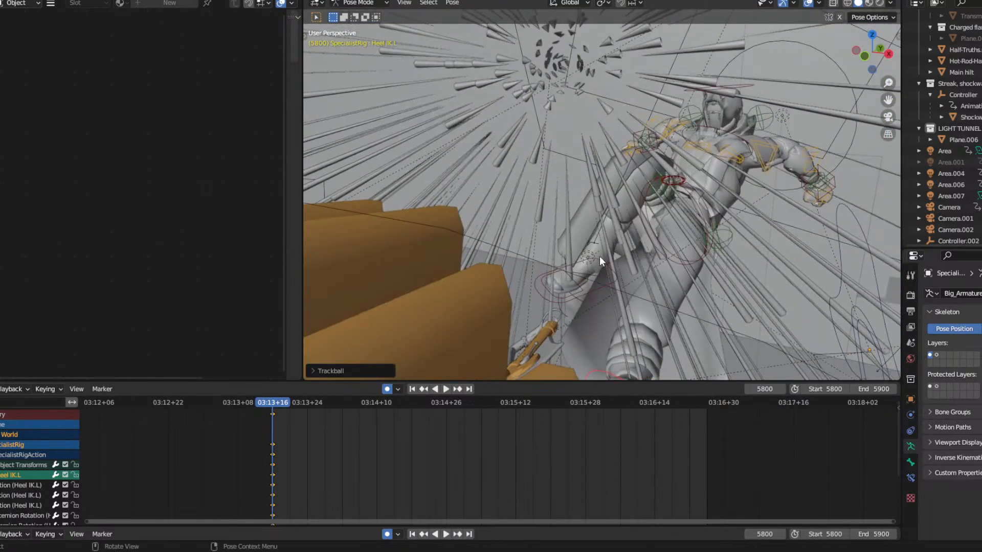
pyautogui.click(658, 183)
pyautogui.press('g')
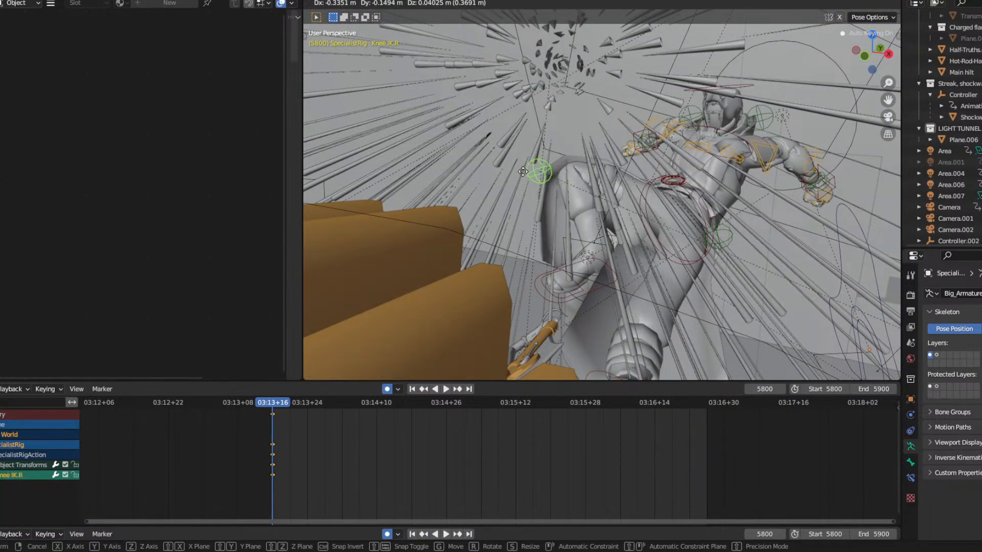
pyautogui.click(552, 170)
# Move Heel IK.R in three passes from different angles to tuck the bent right foot beneath and behind the hips.
pyautogui.moveTo(552, 170); pyautogui.dragTo(650, 143, button='middle')
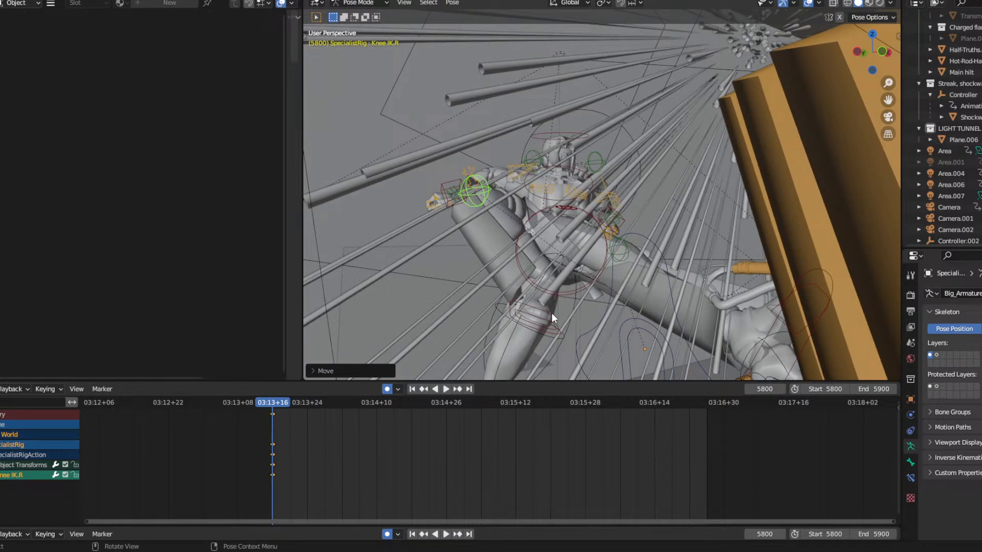
pyautogui.moveTo(552, 313); pyautogui.dragTo(596, 299, button='middle')
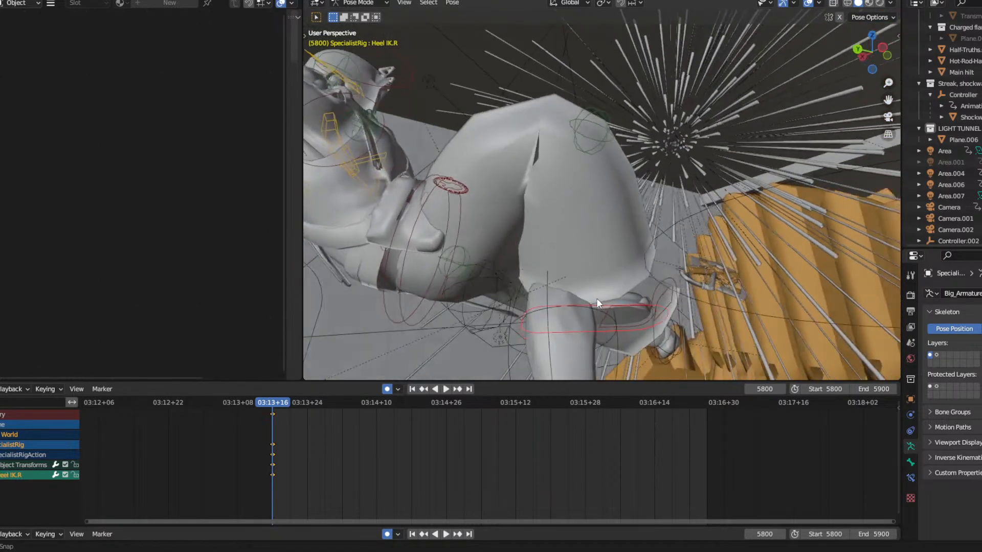
pyautogui.press('g')
pyautogui.click(463, 347)
pyautogui.moveTo(463, 347); pyautogui.dragTo(498, 314, button='middle')
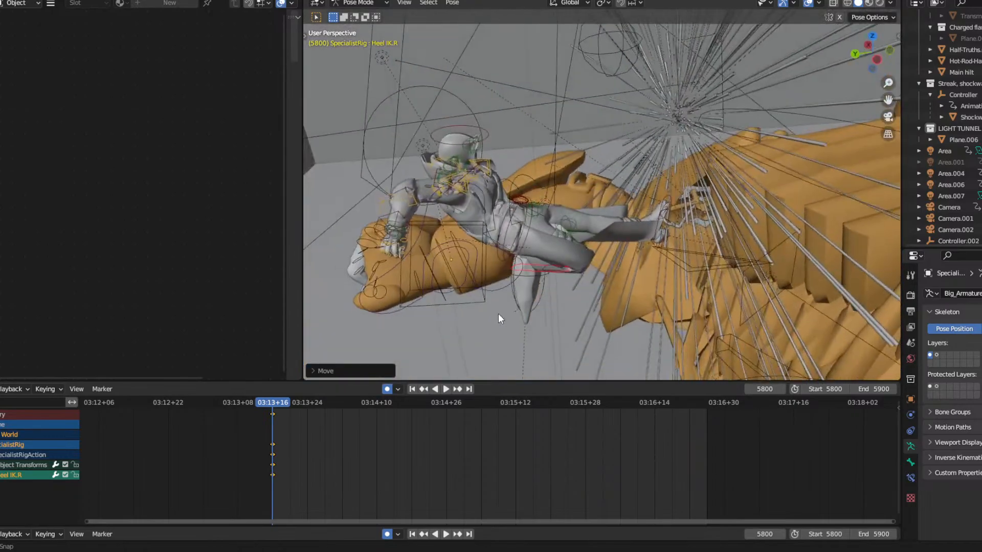
pyautogui.press('g')
pyautogui.click(537, 282)
pyautogui.moveTo(537, 282)
pyautogui.mouseDown(button='middle')
pyautogui.moveTo(431, 229)
pyautogui.moveTo(477, 198)
pyautogui.moveTo(582, 205)
pyautogui.moveTo(545, 293)
pyautogui.mouseUp(button='middle')
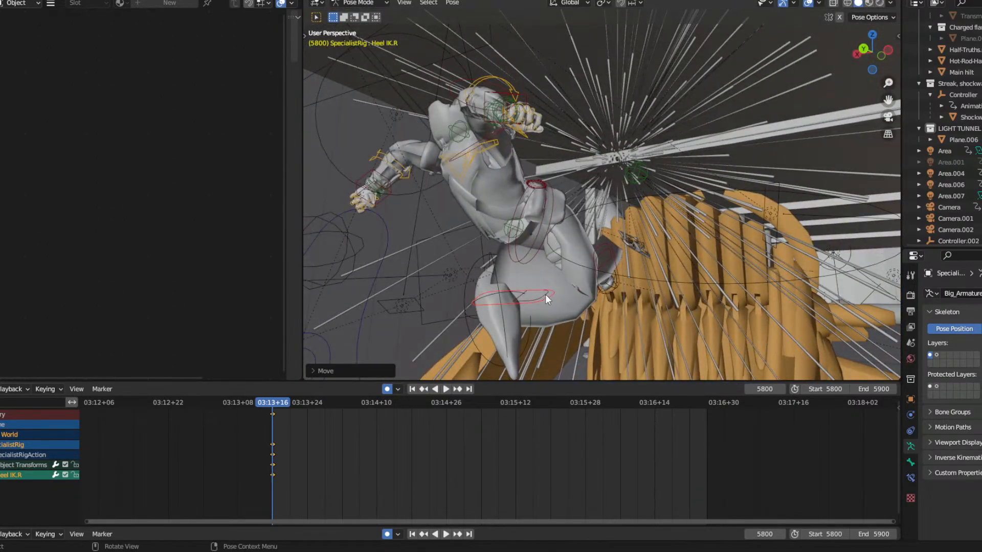
pyautogui.moveTo(635, 289); pyautogui.dragTo(697, 294, button='middle')
pyautogui.press('g')
pyautogui.click(624, 284)
# Rotate Heel IK.R in the side view so the tucked right foot's toes swing down behind the body.
pyautogui.moveTo(624, 284); pyautogui.dragTo(486, 189, button='middle')
pyautogui.press('r')
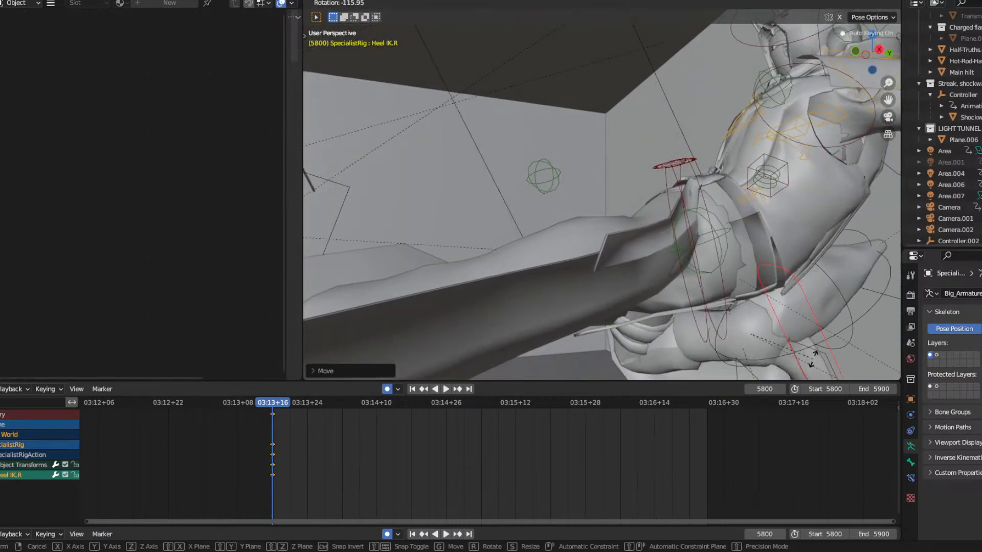
pyautogui.click(768, 330)
pyautogui.moveTo(768, 330); pyautogui.dragTo(640, 213, button='middle')
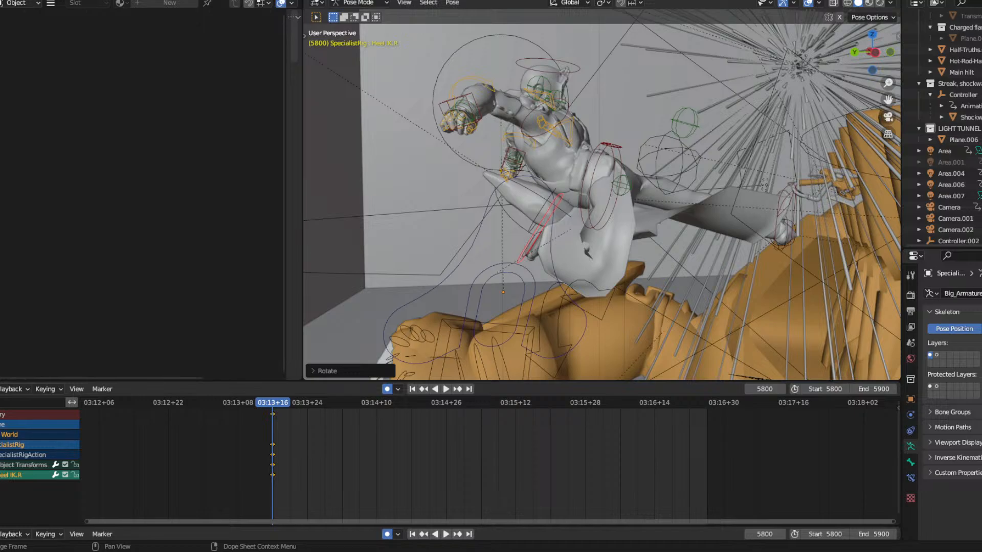
# Reposition Heel IK.R and apply a trackball rotation to line up the tucked right foot with its leg.
pyautogui.moveTo(604, 205)
pyautogui.mouseDown(button='middle')
pyautogui.moveTo(534, 199)
pyautogui.moveTo(609, 204)
pyautogui.mouseUp(button='middle')
pyautogui.press('g')
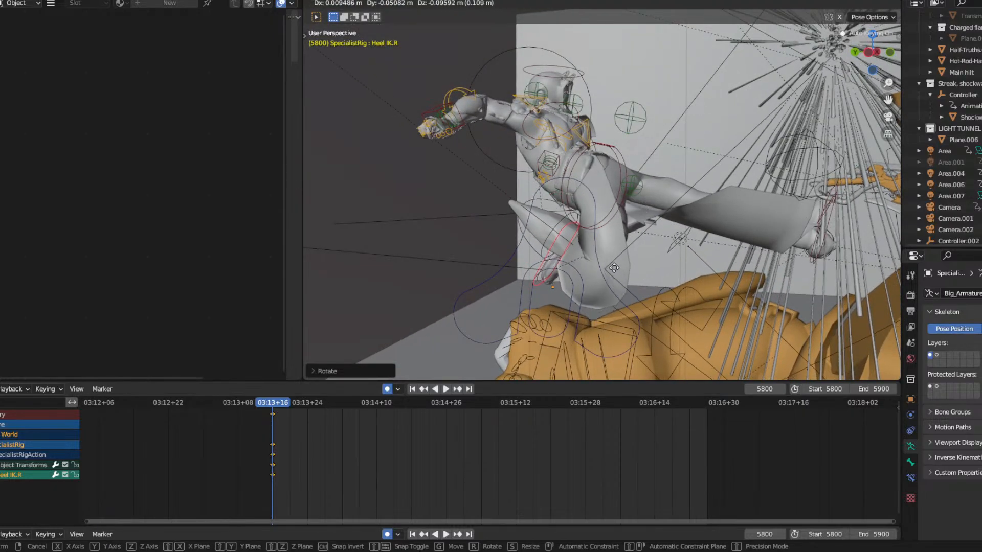
pyautogui.click(573, 244)
pyautogui.moveTo(573, 245)
pyautogui.mouseDown(button='middle')
pyautogui.moveTo(527, 250)
pyautogui.moveTo(571, 241)
pyautogui.mouseUp(button='middle')
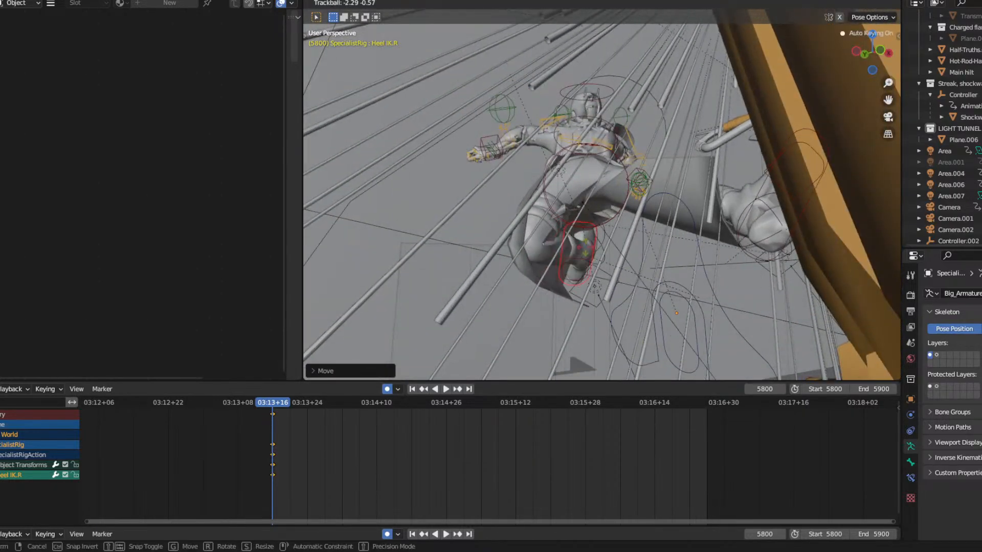
pyautogui.moveTo(575, 192); pyautogui.dragTo(611, 231, button='middle')
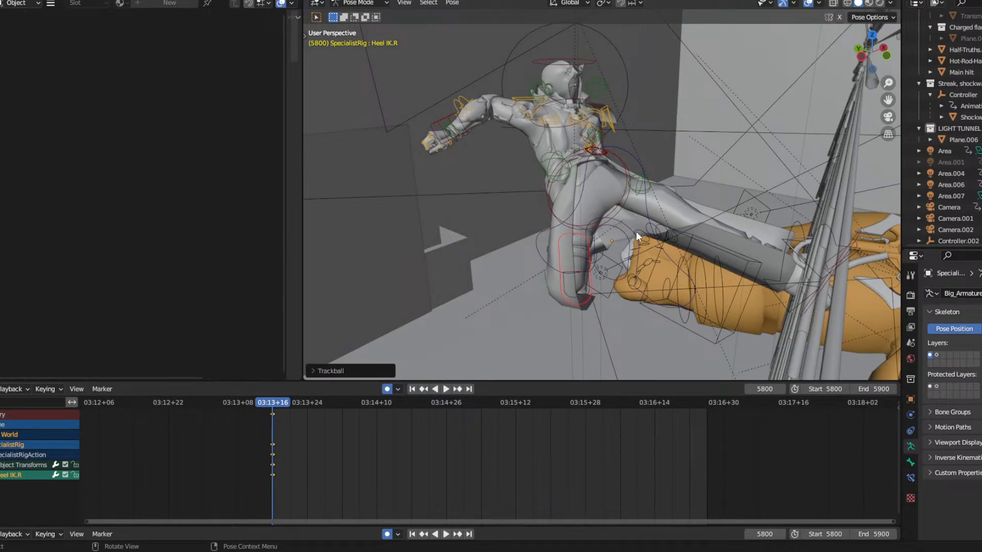
# Raise Hand.L IK Controller to lift the left arm to about shoulder height.
pyautogui.moveTo(636, 226); pyautogui.dragTo(593, 163, button='middle')
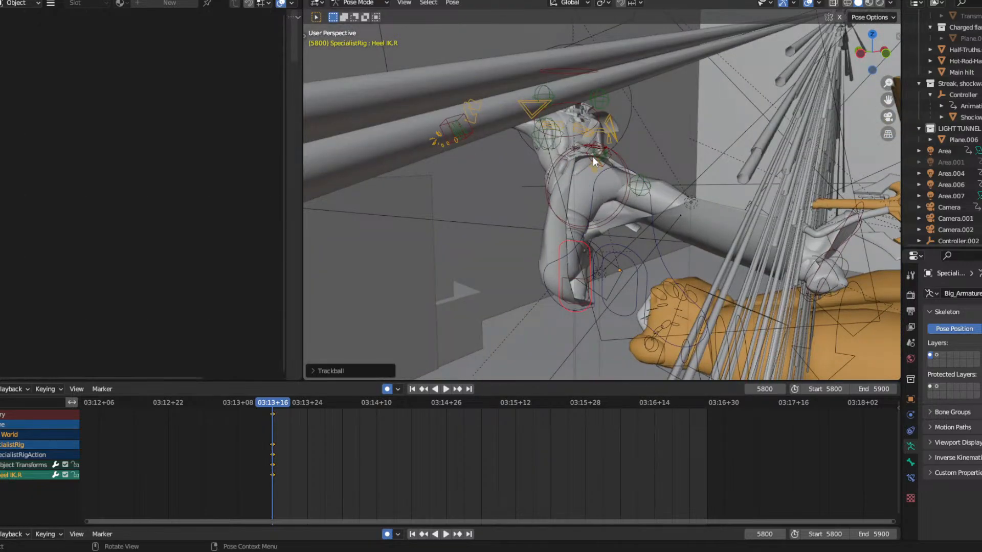
pyautogui.moveTo(458, 72); pyautogui.dragTo(551, 186, button='middle')
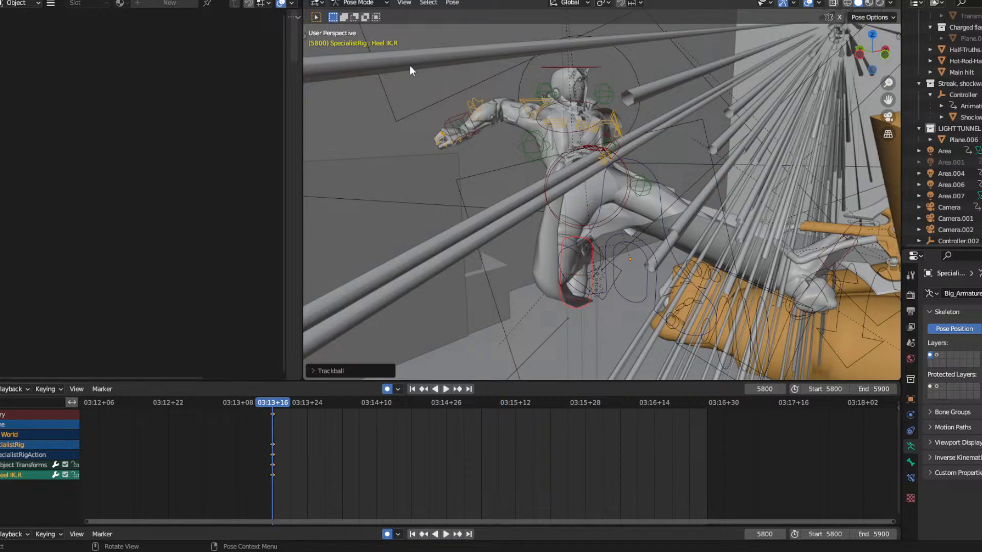
pyautogui.moveTo(513, 187); pyautogui.dragTo(416, 192, button='middle')
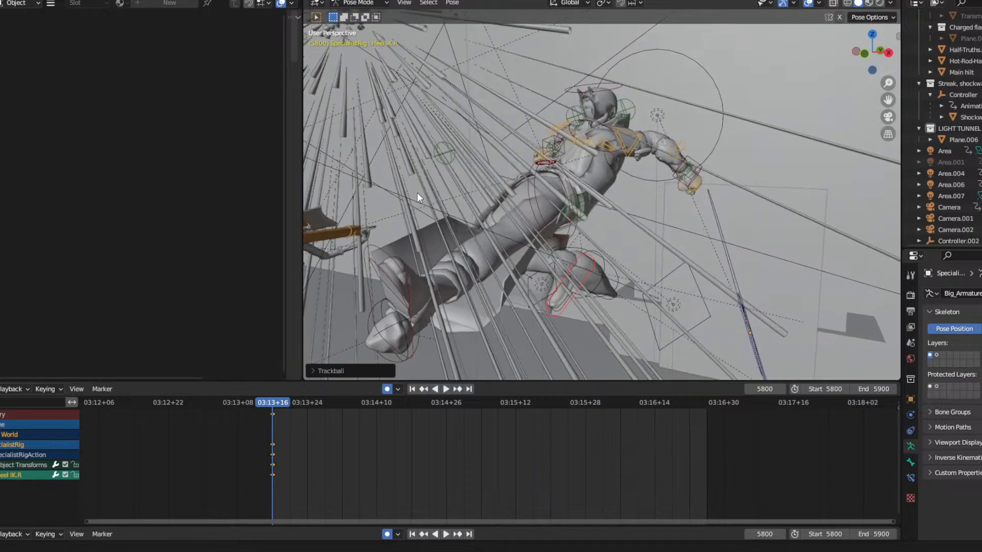
pyautogui.scroll(5, 685, 142)
pyautogui.keyDown('shift'); pyautogui.moveTo(506, 184); pyautogui.dragTo(658, 226, button='middle'); pyautogui.keyUp('shift')
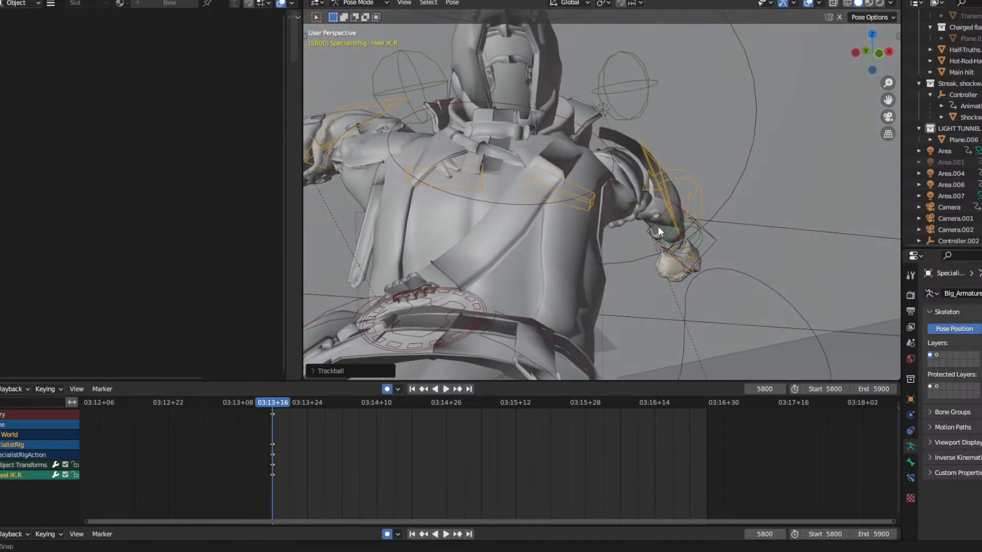
pyautogui.click(709, 244)
pyautogui.moveTo(710, 245); pyautogui.dragTo(565, 214, button='middle')
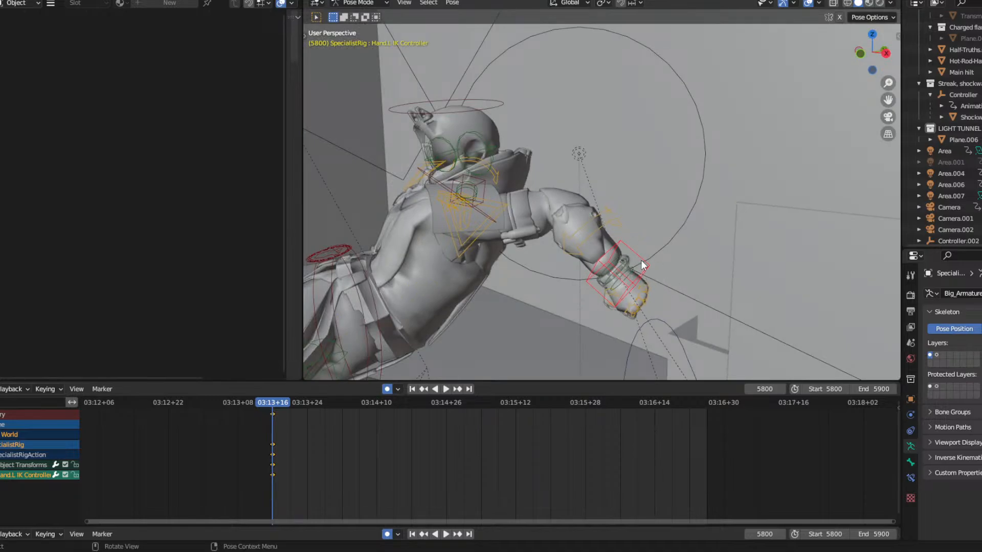
pyautogui.press('g')
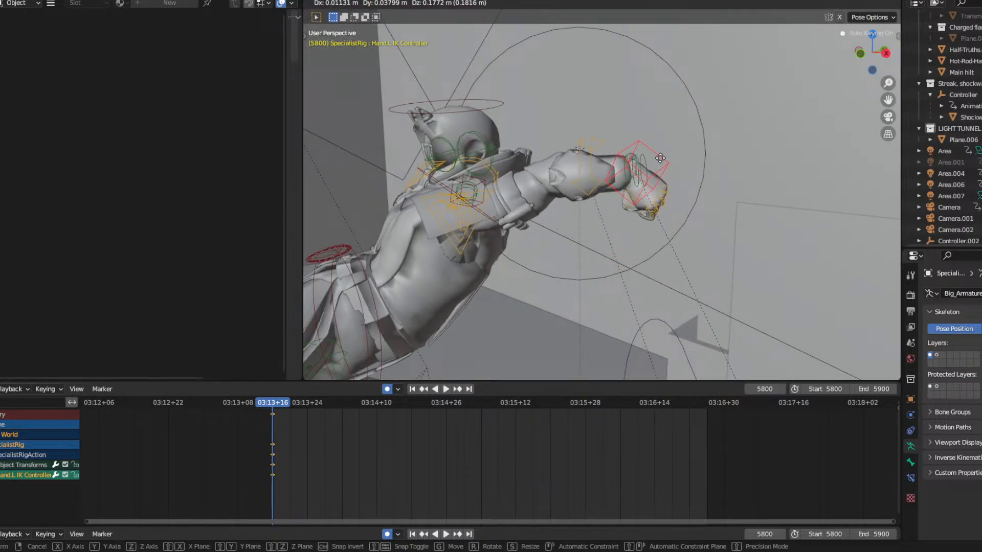
pyautogui.click(664, 179)
# Rotate Hand.L IK Controller to straighten the left wrist, and shift the hand slightly inward.
pyautogui.press('r')
pyautogui.click(656, 139)
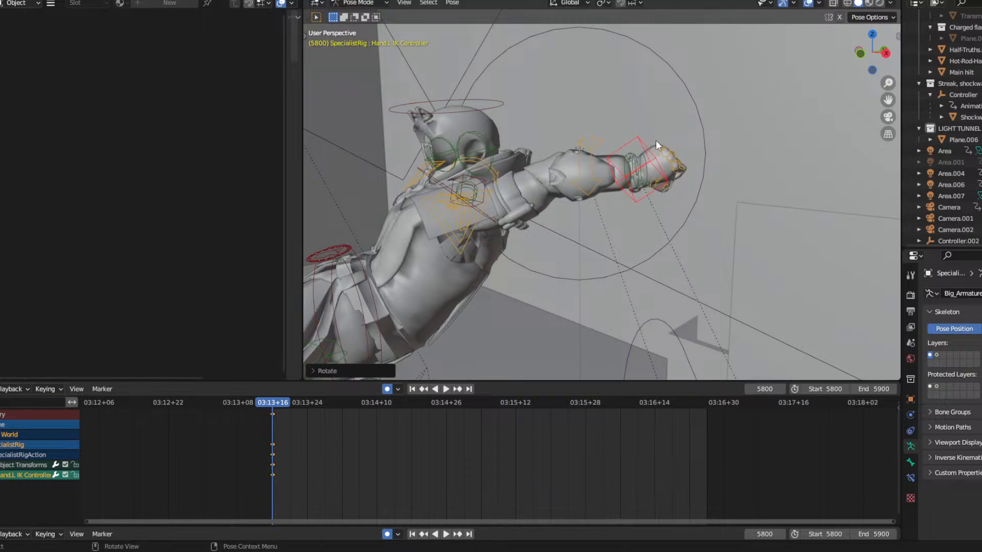
pyautogui.press('g')
pyautogui.click(630, 159)
# Rotate the ForeArm.L bone in the front view to adjust the left forearm's twist.
pyautogui.moveTo(630, 158); pyautogui.dragTo(694, 192, button='middle')
pyautogui.click(669, 176)
pyautogui.press('r')
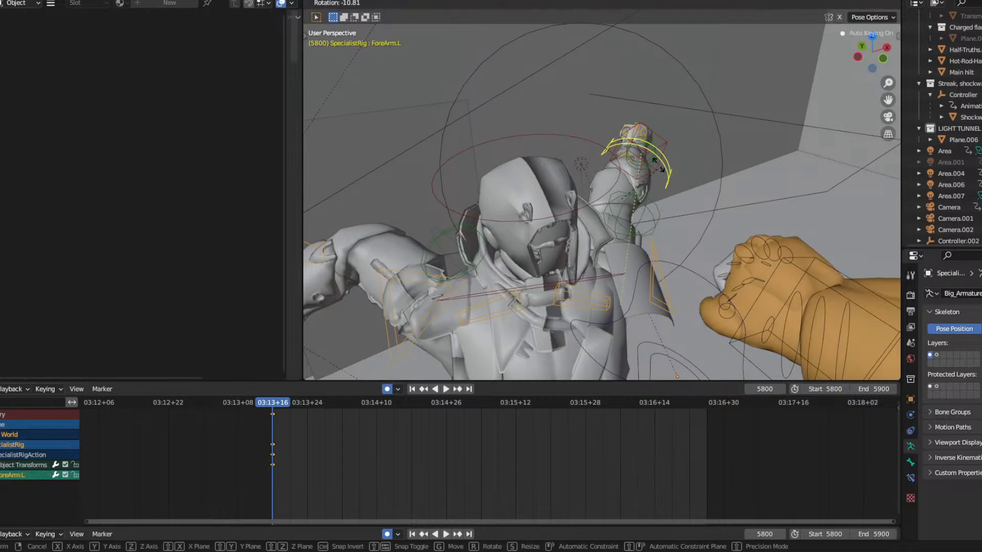
pyautogui.click(612, 162)
# Turn Hand.L IK Controller with a trackball rotation and move it slightly lower to bend the left elbow.
pyautogui.moveTo(613, 163); pyautogui.dragTo(522, 137, button='middle')
pyautogui.click(637, 168)
pyautogui.press('r')
pyautogui.press('r')
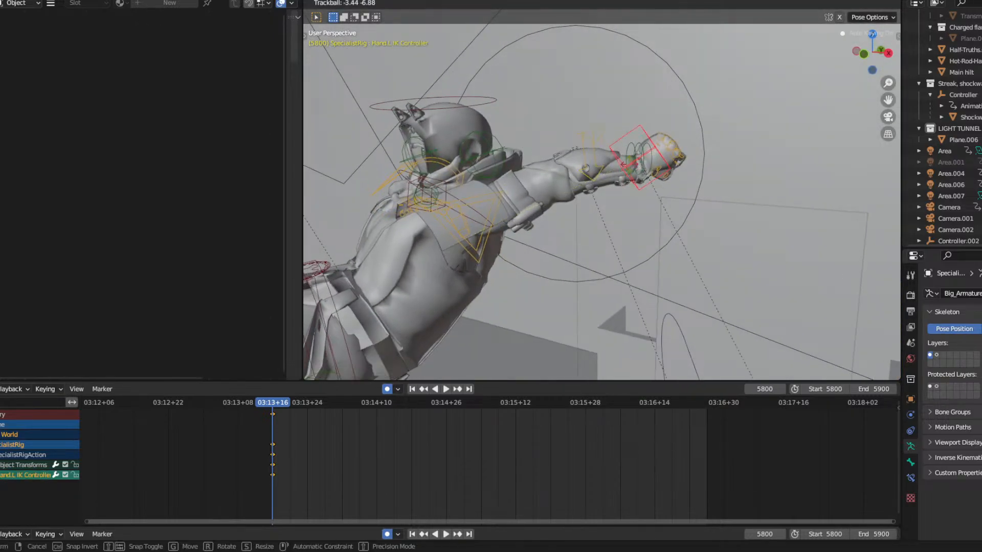
pyautogui.click(608, 111)
pyautogui.moveTo(608, 112); pyautogui.dragTo(588, 205, button='middle')
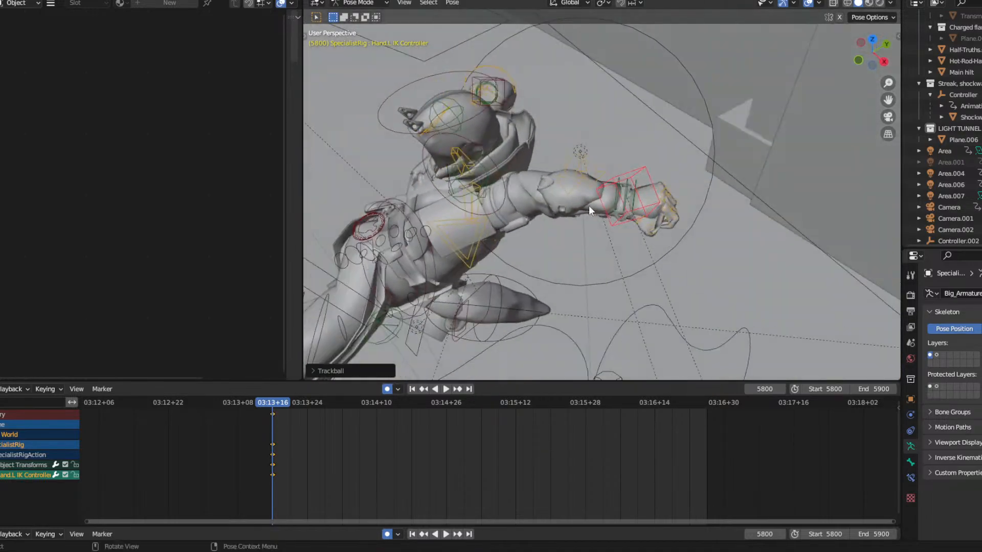
pyautogui.press('g')
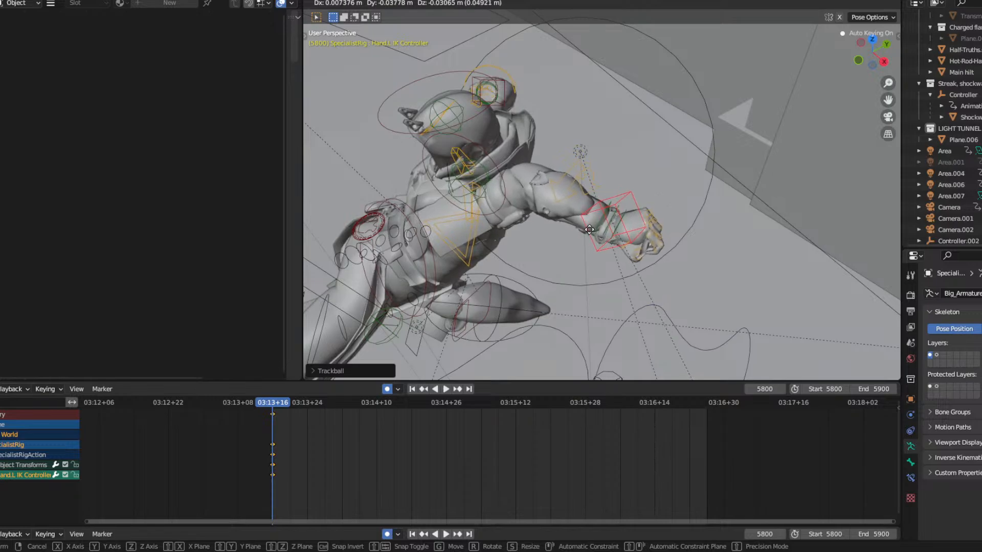
# Move UpperArm.L. IK Controller in two passes to bring the left elbow's target out beside the forearm.
pyautogui.press('g')
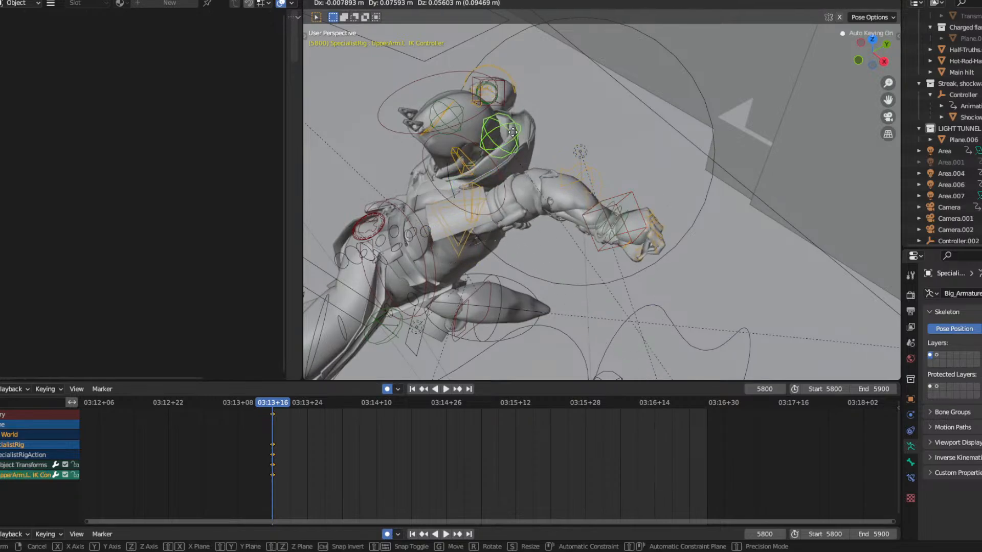
pyautogui.click(461, 105)
pyautogui.moveTo(516, 194); pyautogui.dragTo(520, 137, button='middle')
pyautogui.press('g')
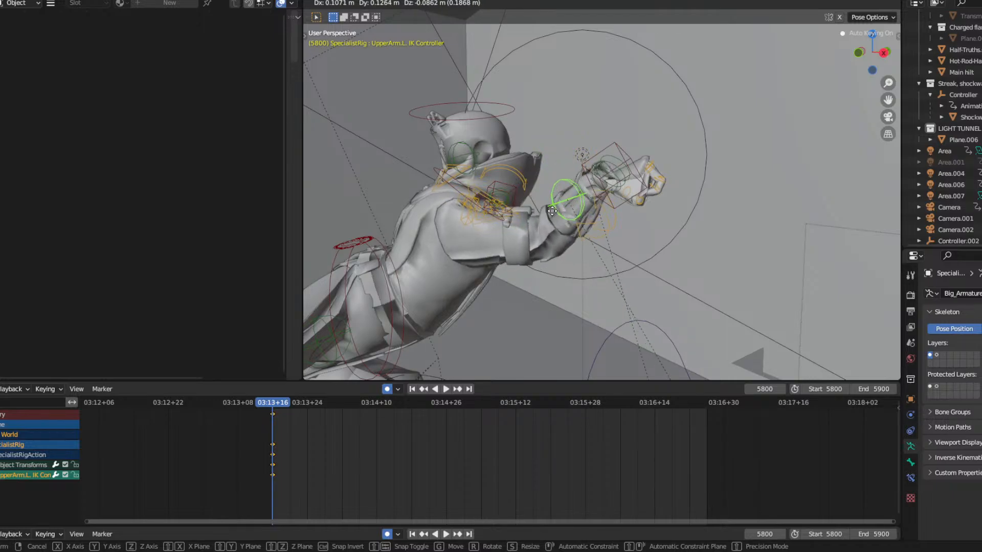
pyautogui.click(551, 206)
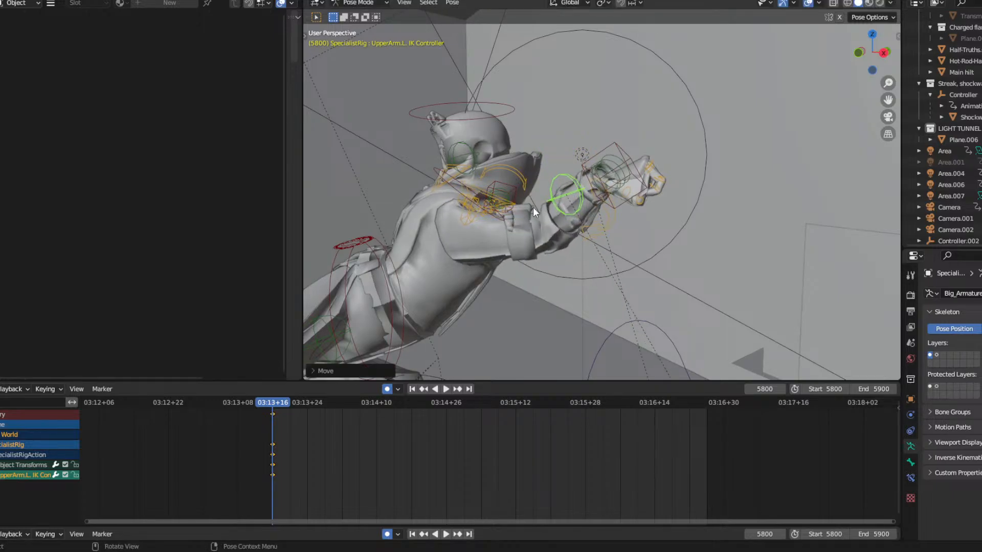
# Move UpperArm.L. IK Controller outward and downward in two passes to drop the left elbow below the raised hand.
pyautogui.moveTo(533, 207); pyautogui.dragTo(640, 213, button='middle')
pyautogui.press('g')
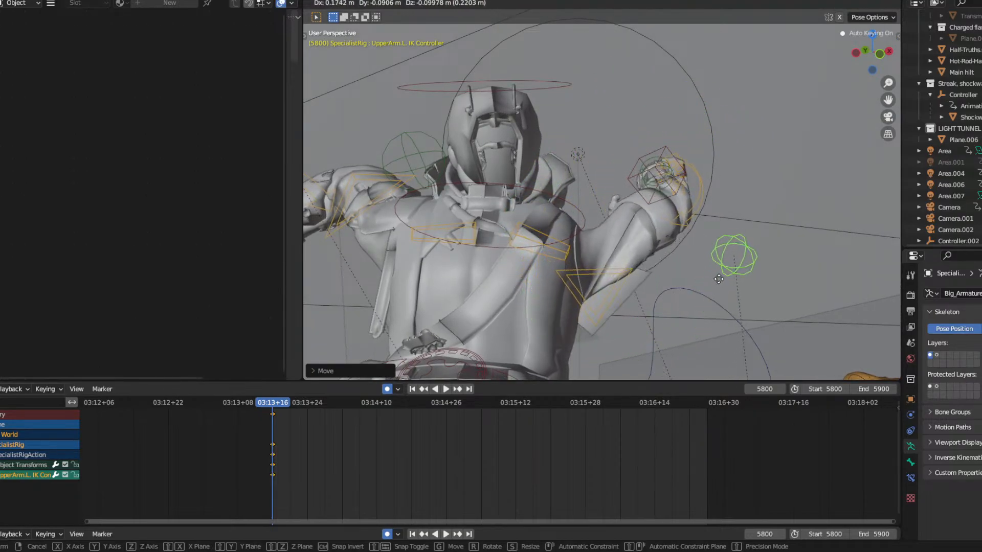
pyautogui.click(695, 280)
pyautogui.moveTo(695, 281); pyautogui.dragTo(618, 223, button='middle')
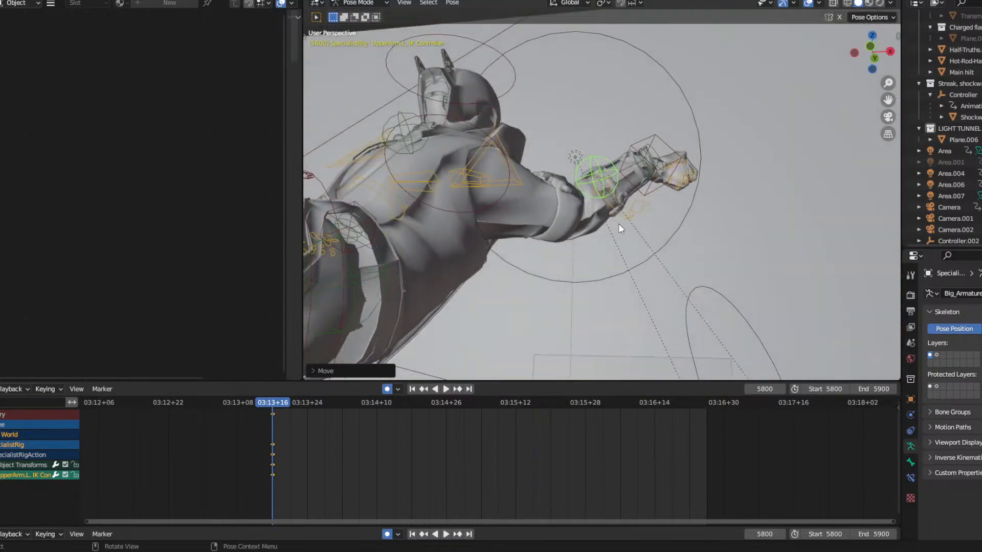
pyautogui.press('g')
pyautogui.click(637, 302)
pyautogui.moveTo(637, 302); pyautogui.dragTo(610, 305, button='middle')
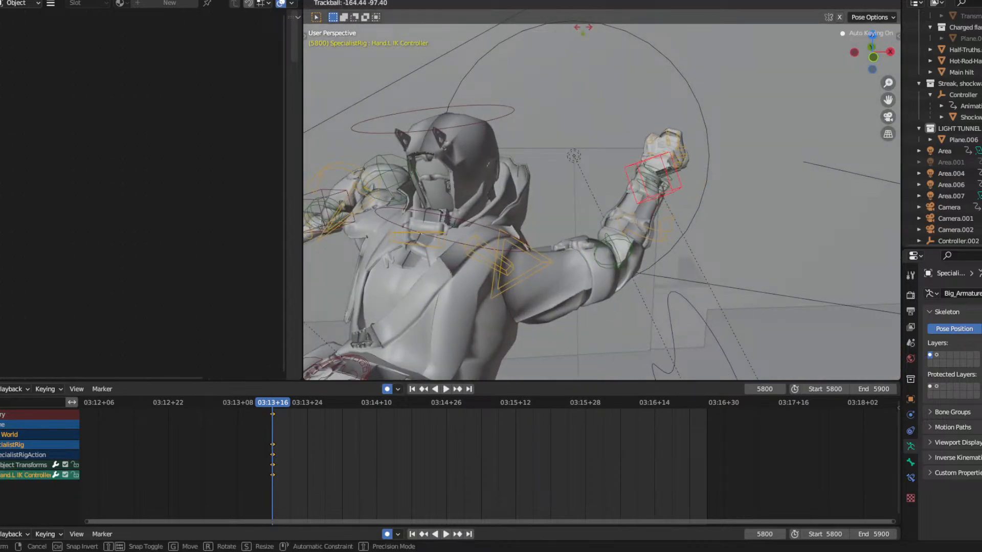
# Turn Hand.L IK Controller with a trackball rotation to reorient the raised left fist on its wrist.
pyautogui.click(639, 146)
pyautogui.press('r')
pyautogui.press('r')
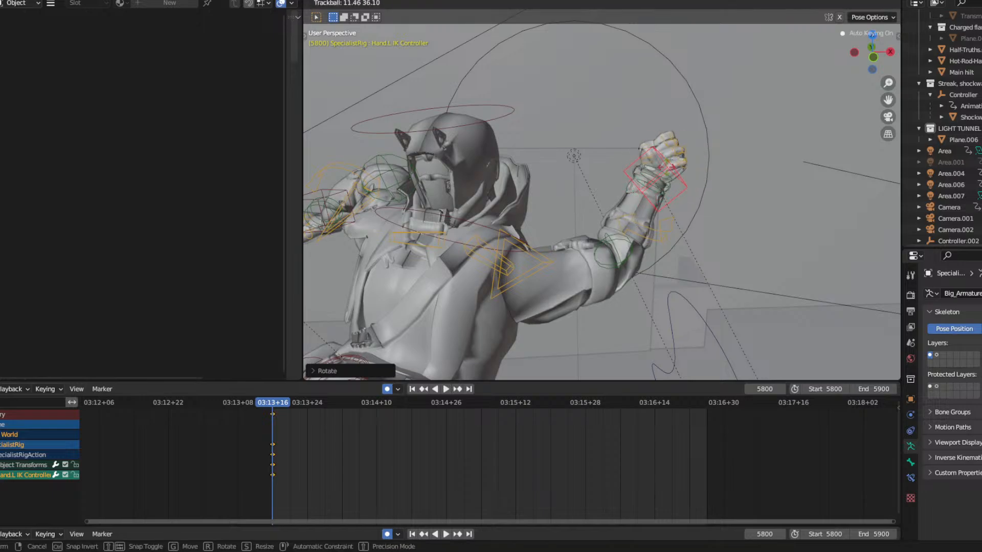
pyautogui.click(676, 127)
pyautogui.moveTo(675, 127); pyautogui.dragTo(651, 130, button='middle')
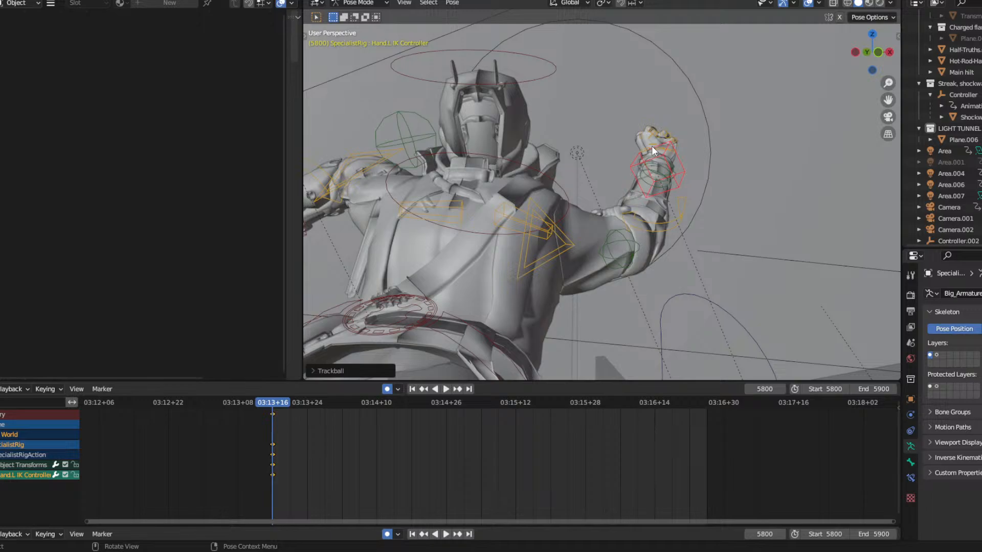
# Rotate ForeArm.L in two passes to refine the left forearm's twist, and turn Hand.L IK Controller to realign the fist.
pyautogui.click(683, 209)
pyautogui.press('r')
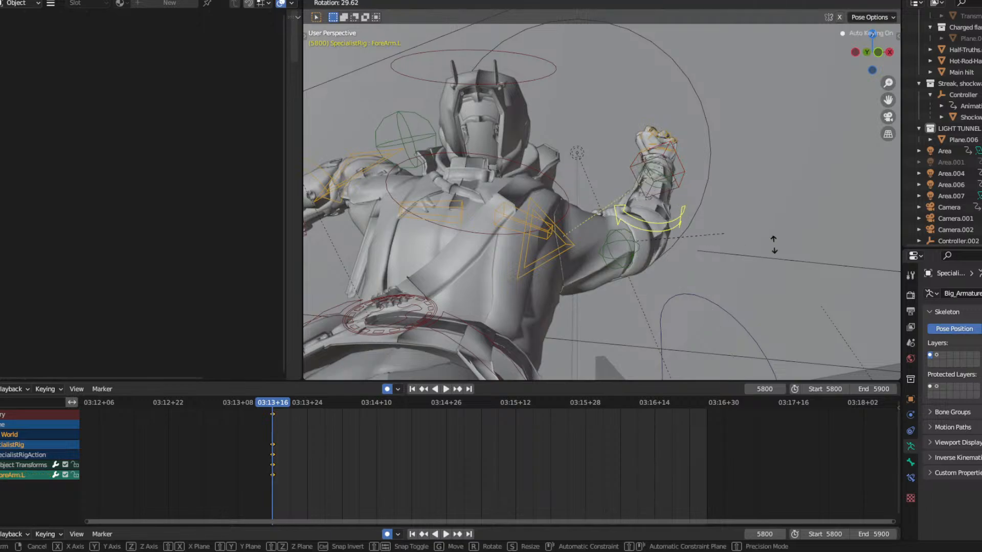
pyautogui.click(793, 239)
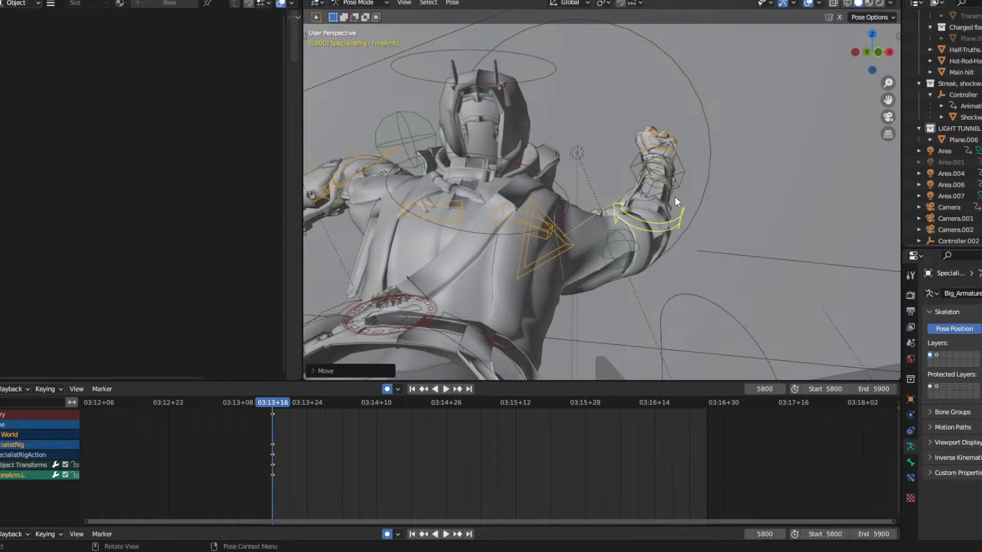
pyautogui.press('r')
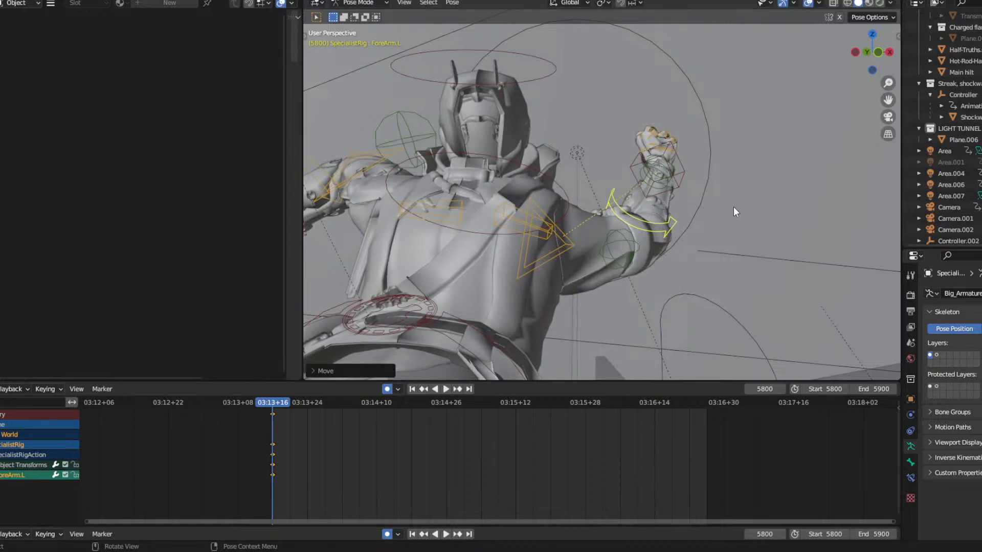
pyautogui.press('r')
pyautogui.press('r')
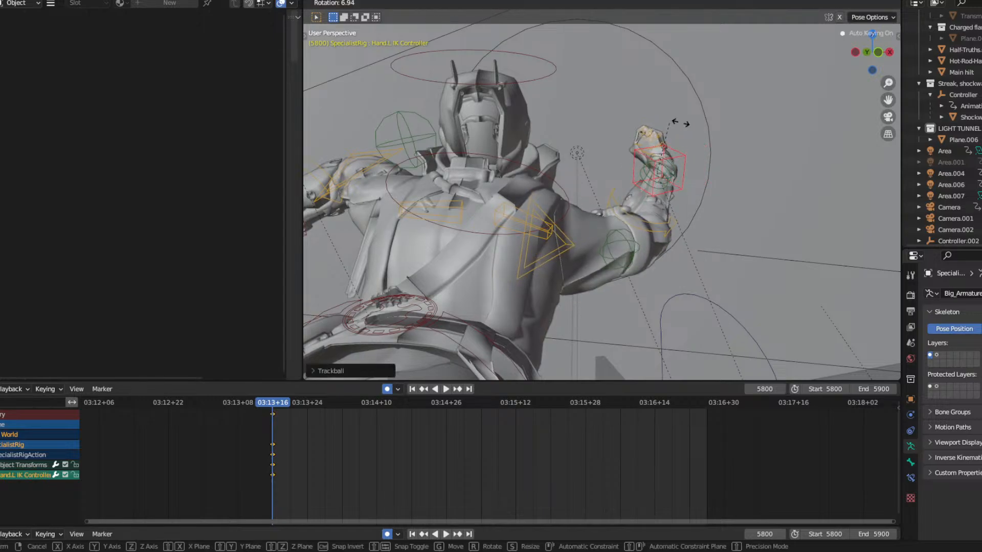
# Move UpperArm.L. IK Controller up beside the left forearm and rotate Shoulder_Twist_Fixup.L slightly.
pyautogui.moveTo(708, 158); pyautogui.dragTo(621, 268, button='middle')
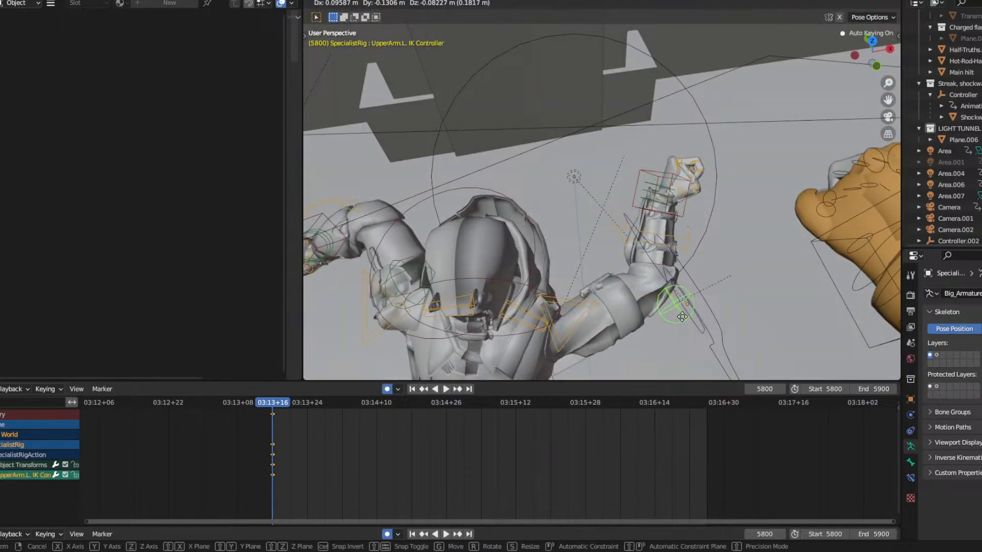
pyautogui.press('g')
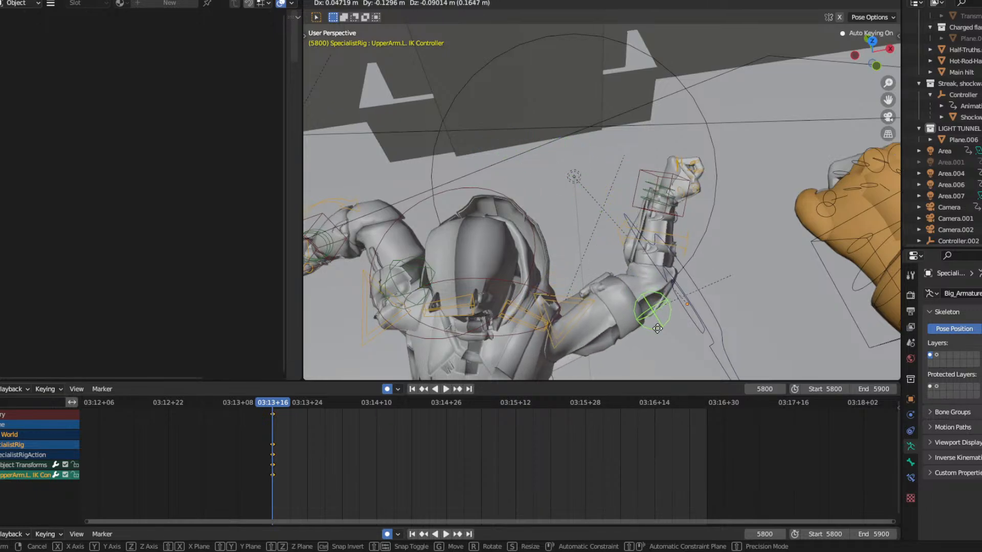
pyautogui.click(615, 258)
pyautogui.press('r')
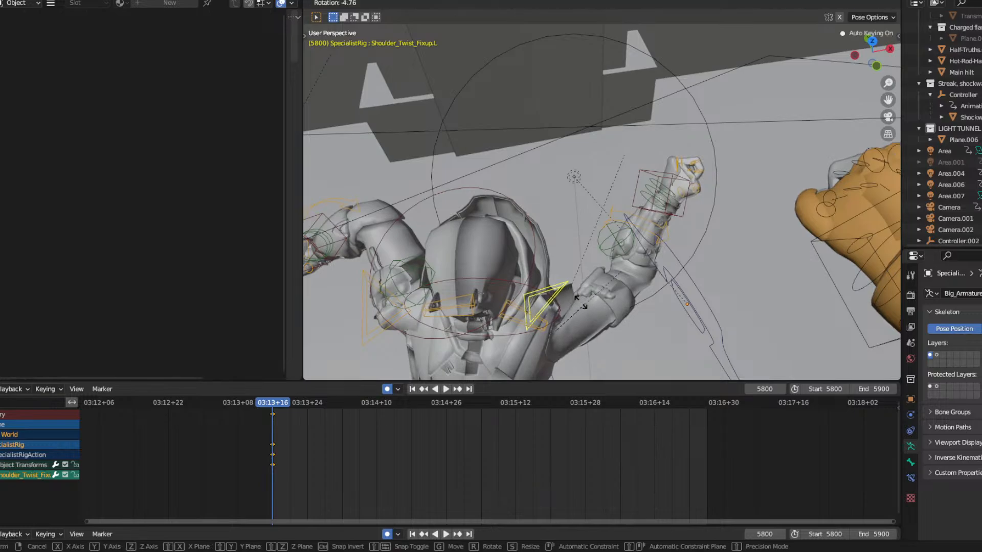
pyautogui.click(523, 304)
# Rotate the Clav.L bone in two passes to adjust the left shoulder's angle.
pyautogui.click(530, 314)
pyautogui.moveTo(529, 315); pyautogui.dragTo(522, 264, button='middle')
pyautogui.press('r')
pyautogui.click(545, 213)
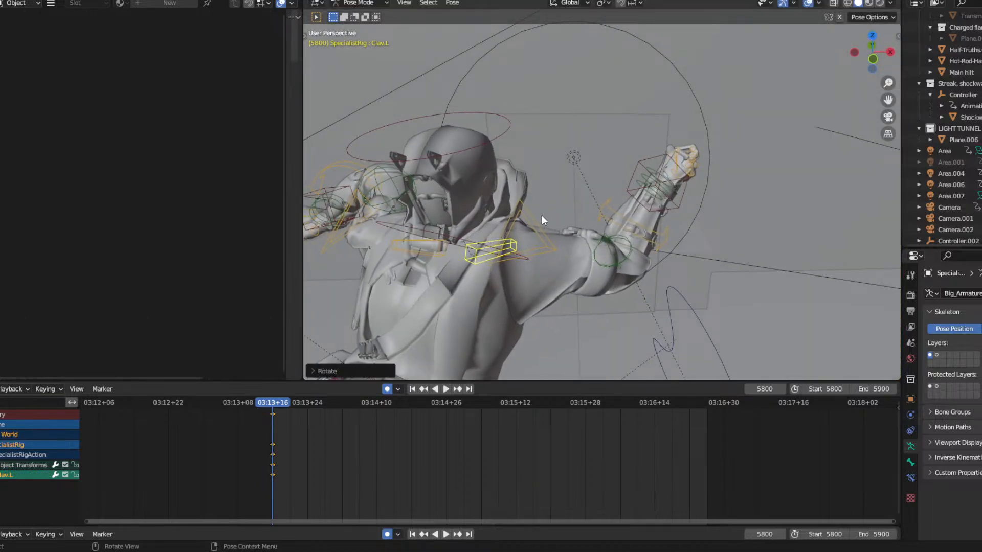
pyautogui.moveTo(541, 215); pyautogui.dragTo(542, 249, button='middle')
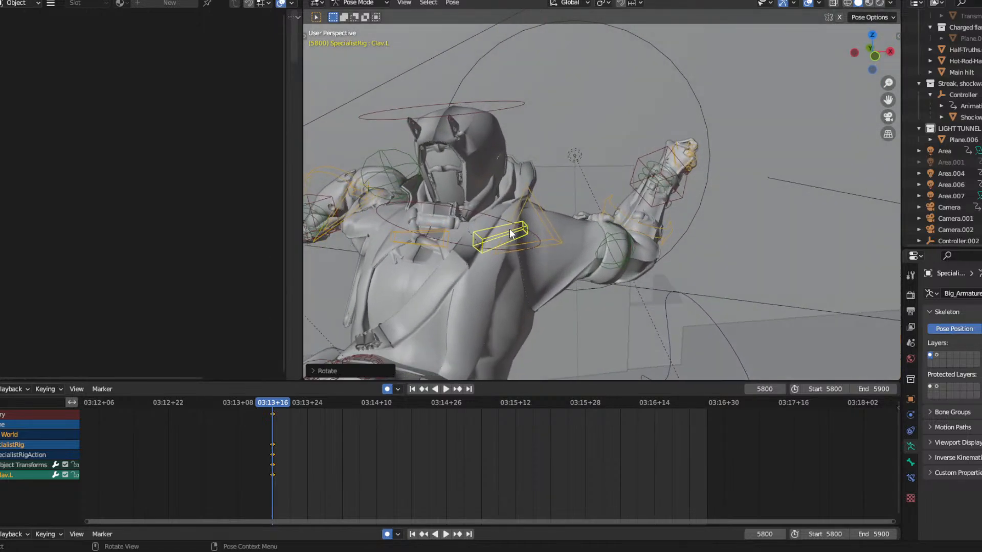
pyautogui.press('r')
# Rotate the Clav.R bone slightly to adjust the right shoulder.
pyautogui.moveTo(603, 234)
pyautogui.mouseDown(button='middle')
pyautogui.moveTo(584, 273)
pyautogui.moveTo(532, 223)
pyautogui.moveTo(599, 229)
pyautogui.mouseUp(button='middle')
pyautogui.click(476, 237)
pyautogui.press('r')
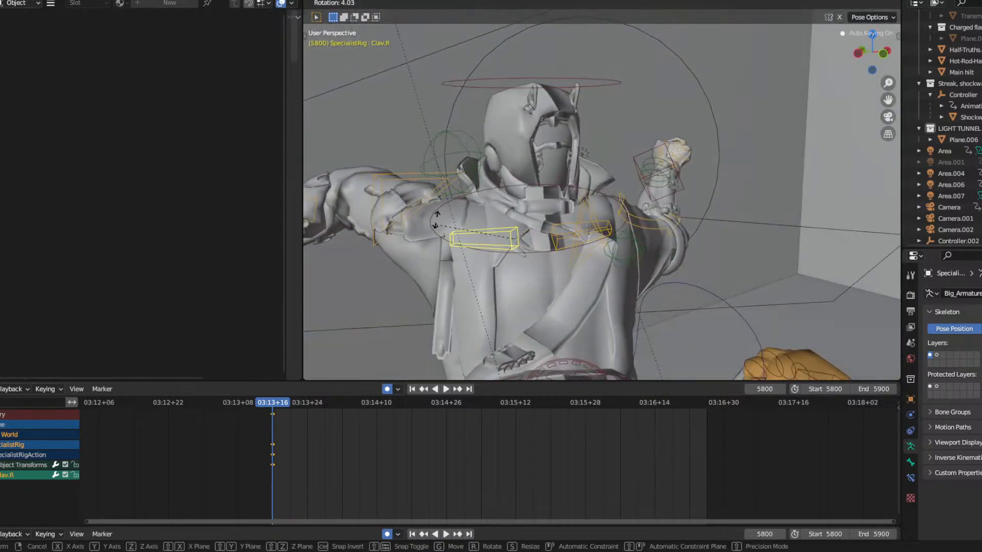
pyautogui.click(454, 200)
# Move Hand.R IK Controller upward to lift the right hand.
pyautogui.moveTo(454, 200); pyautogui.dragTo(519, 200, button='middle')
pyautogui.scroll(-2, 483, 272)
pyautogui.click(481, 282)
pyautogui.press('g')
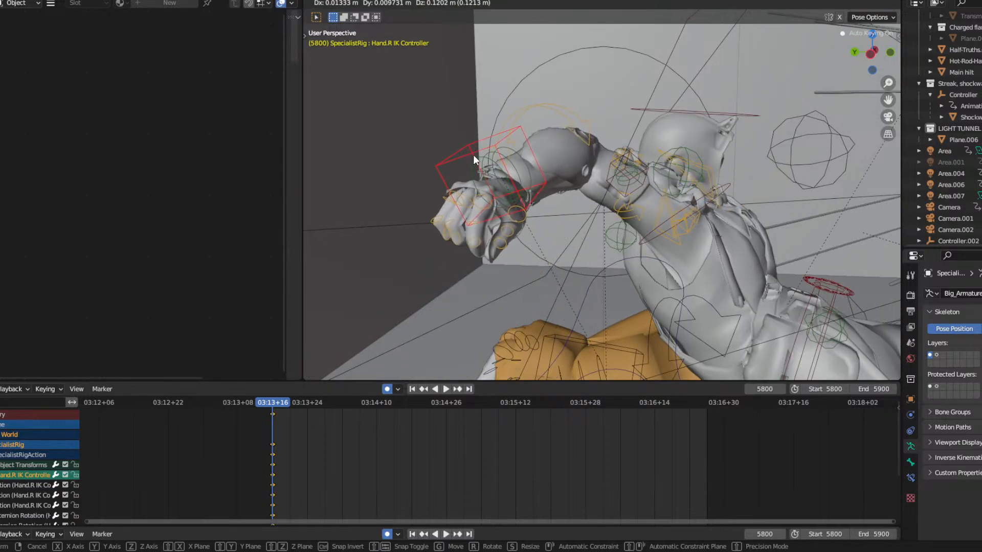
pyautogui.click(473, 155)
# From above, move Hand.R IK Controller away from the leg to extend the right arm, and rotate the hand to match.
pyautogui.moveTo(474, 155); pyautogui.dragTo(708, 361, button='middle')
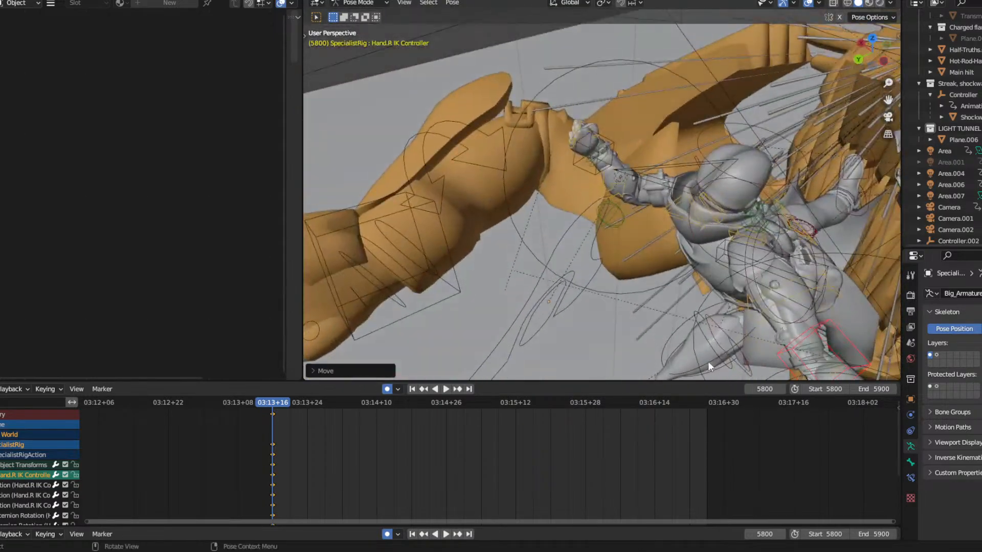
pyautogui.press('g')
pyautogui.click(656, 278)
pyautogui.press('r')
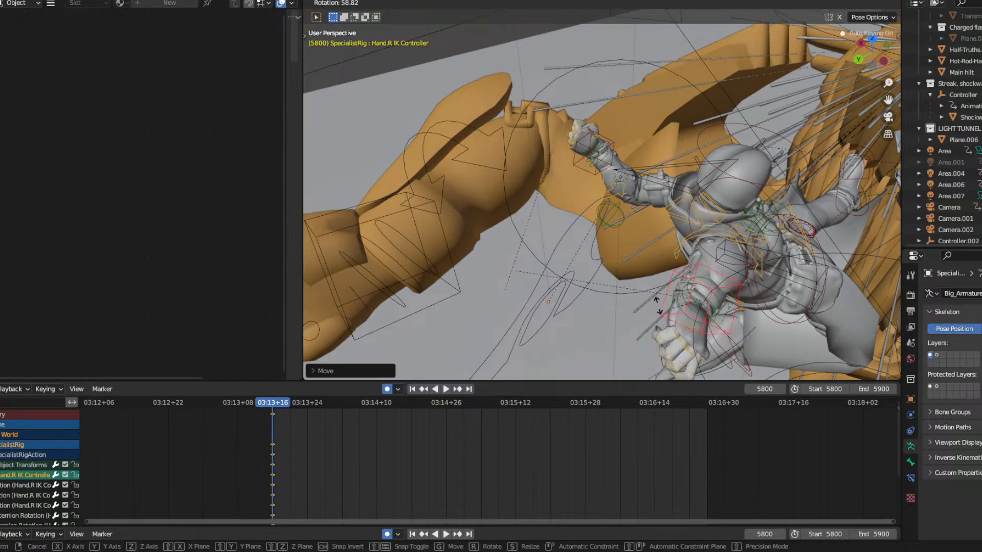
pyautogui.click(627, 290)
# Reposition Hand.R IK Controller from a low front view to adjust the raised right arm.
pyautogui.moveTo(626, 290); pyautogui.dragTo(498, 228, button='middle')
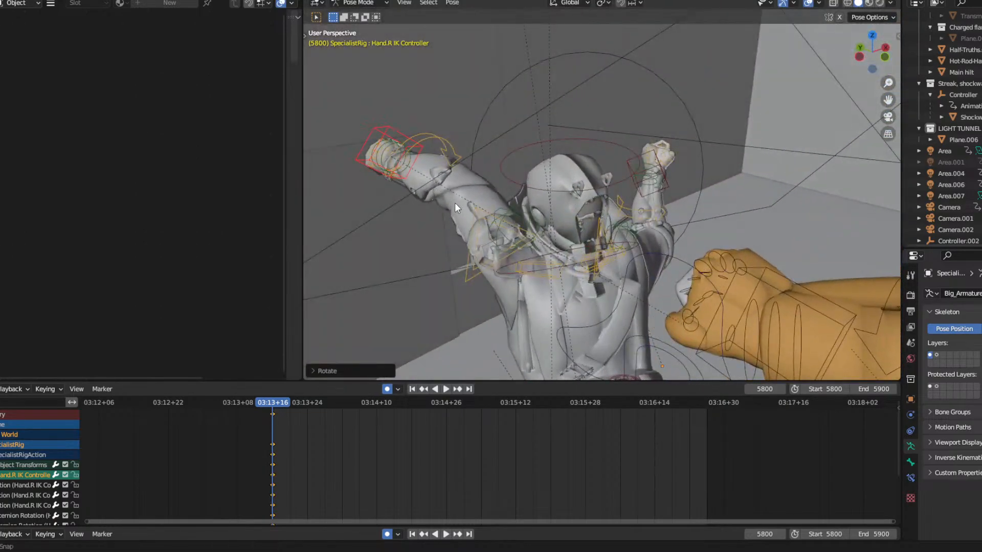
pyautogui.moveTo(455, 202); pyautogui.dragTo(460, 183, button='middle')
pyautogui.press('g')
pyautogui.click(391, 226)
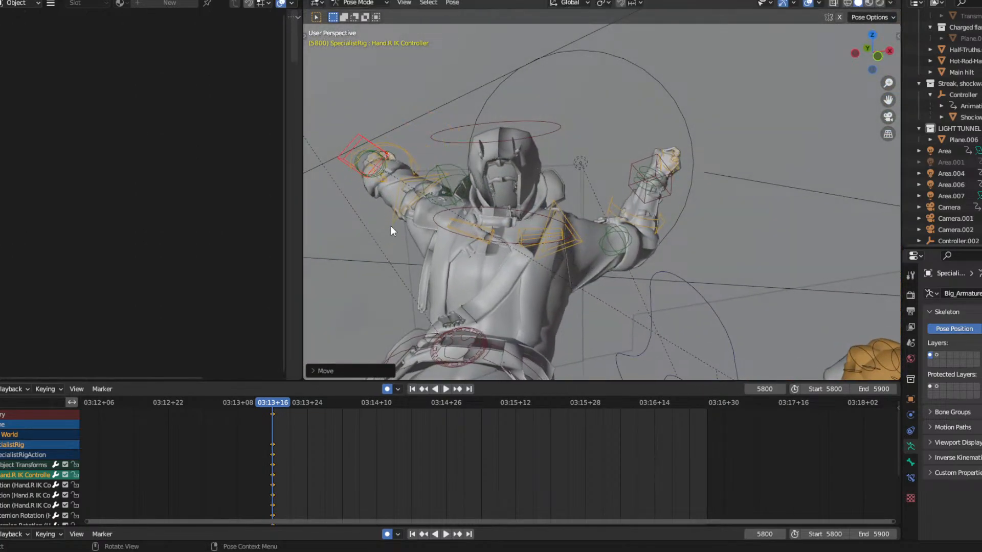
# From the character's right side, move Hand.R IK Controller slightly and rotate the right hand downward at the wrist.
pyautogui.moveTo(391, 225); pyautogui.dragTo(357, 294, button='middle')
pyautogui.moveTo(630, 190); pyautogui.dragTo(618, 206, button='middle')
pyautogui.press('g')
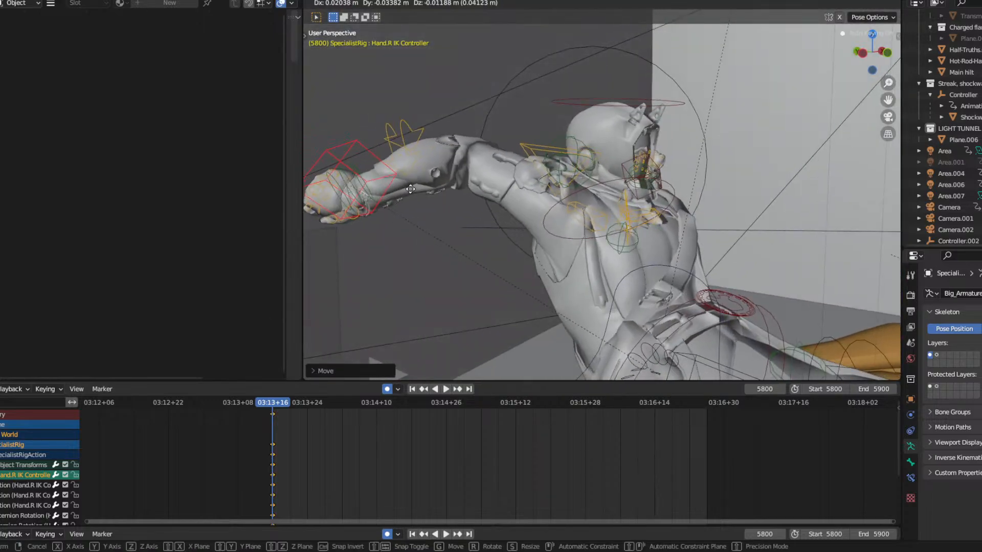
pyautogui.click(402, 194)
pyautogui.press('r')
pyautogui.click(362, 205)
# Turn the Clav.R bone with two trackball rotations to reshape the right shoulder.
pyautogui.moveTo(362, 205)
pyautogui.mouseDown(button='middle')
pyautogui.moveTo(395, 194)
pyautogui.moveTo(369, 202)
pyautogui.mouseUp(button='middle')
pyautogui.click(486, 235)
pyautogui.moveTo(486, 235); pyautogui.dragTo(561, 247, button='middle')
pyautogui.press('r')
pyautogui.press('r')
pyautogui.click(649, 262)
pyautogui.press('r')
pyautogui.press('r')
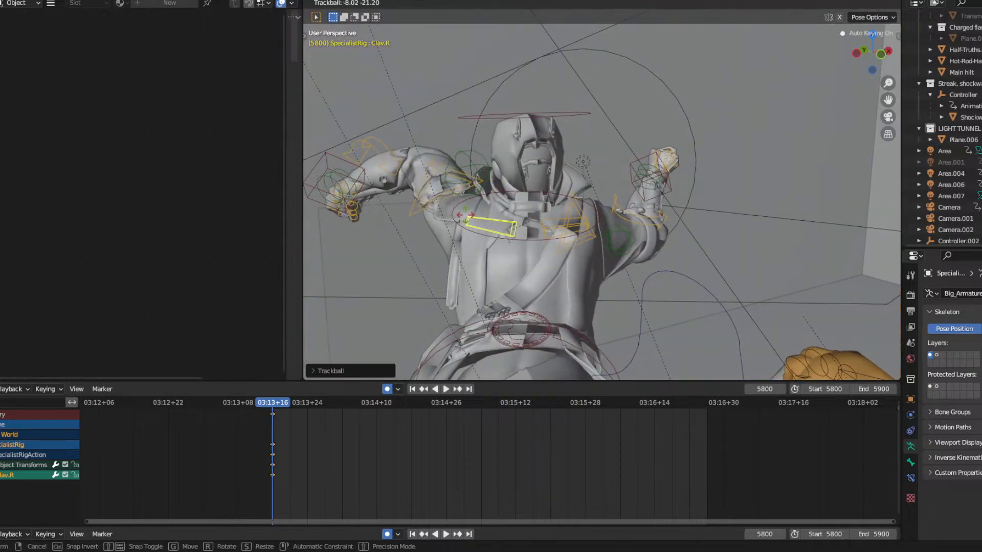
pyautogui.click(345, 209)
# Try to rotate the Index_3.R bone of the right hand's index finger.
pyautogui.click(348, 199)
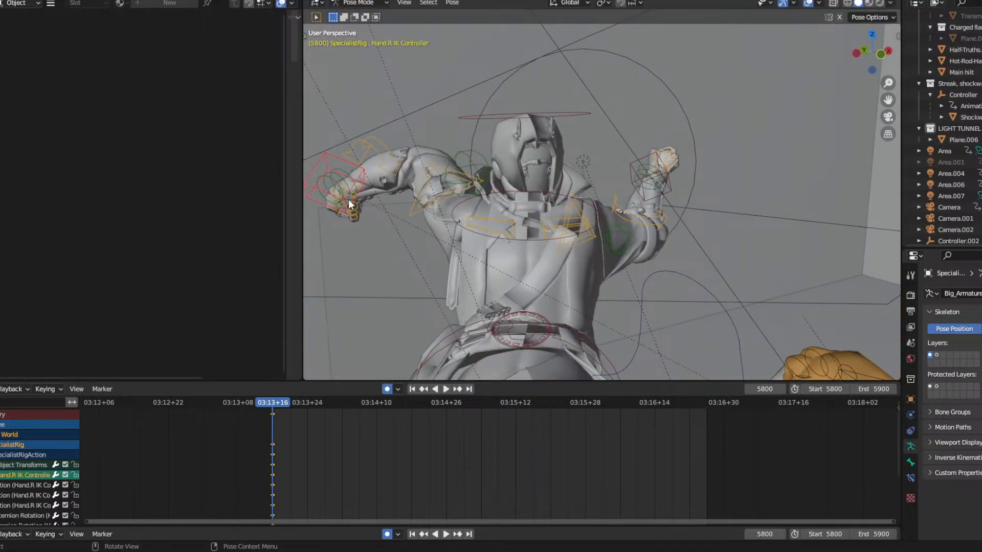
pyautogui.moveTo(398, 194); pyautogui.dragTo(552, 190, button='middle')
pyautogui.keyDown('shift'); pyautogui.moveTo(552, 189); pyautogui.dragTo(504, 180, button='middle'); pyautogui.keyUp('shift')
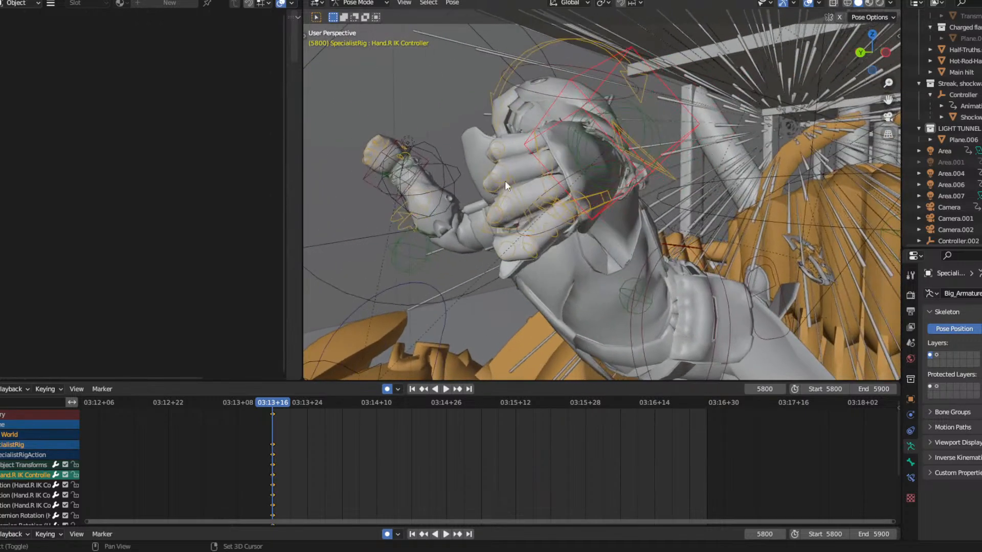
pyautogui.click(504, 246)
pyautogui.moveTo(503, 246); pyautogui.dragTo(662, 188, button='middle')
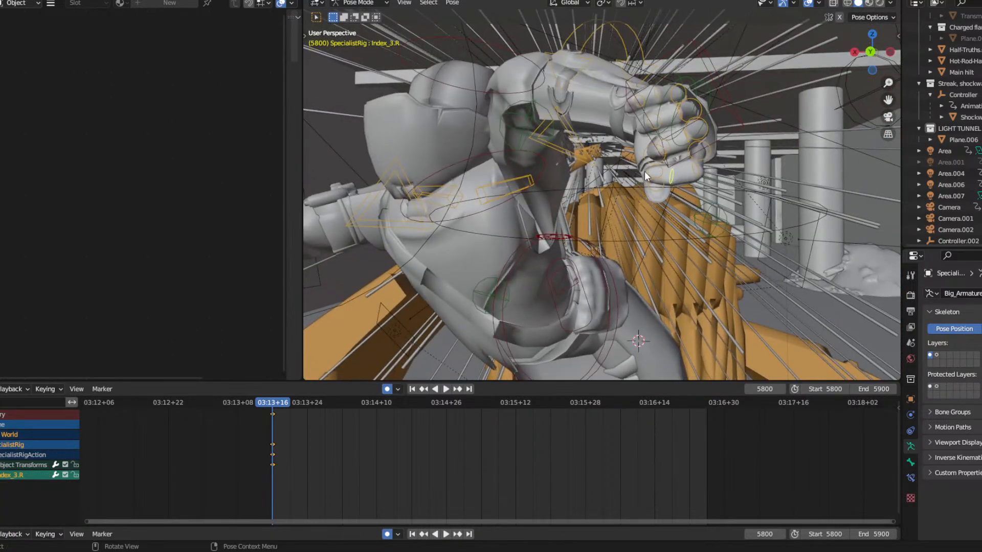
pyautogui.press('r')
pyautogui.click(765, 152)
# Move Index_3.R with Auto IK in two passes to uncurl and extend the right index finger.
pyautogui.moveTo(765, 148); pyautogui.dragTo(644, 204, button='middle')
pyautogui.scroll(4, 661, 170)
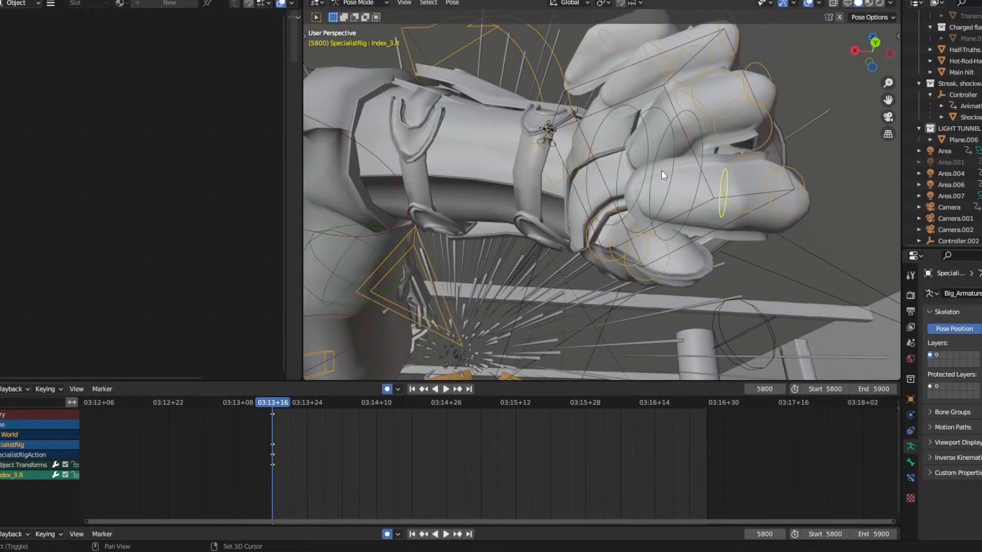
pyautogui.moveTo(661, 170); pyautogui.dragTo(565, 162, button='middle')
pyautogui.press('g')
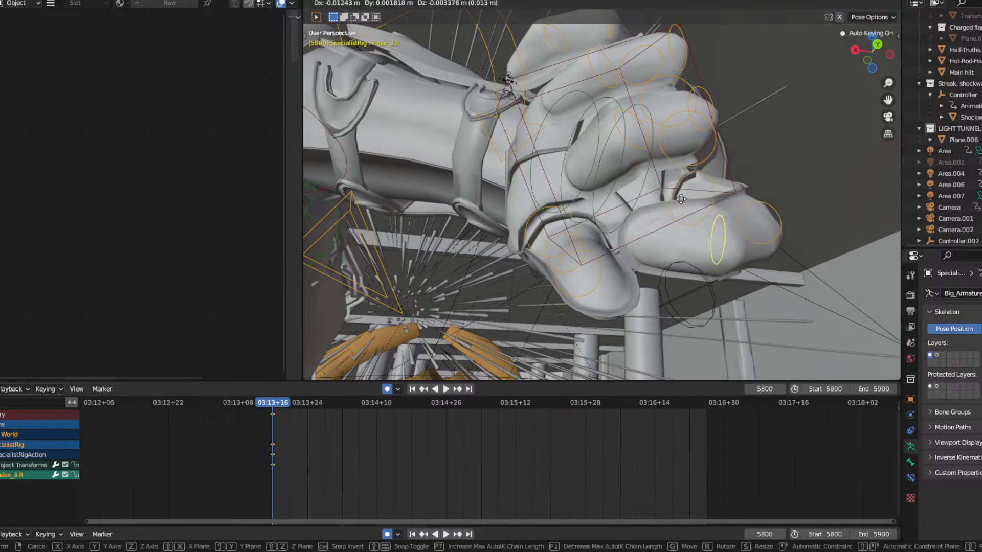
pyautogui.click(383, 190)
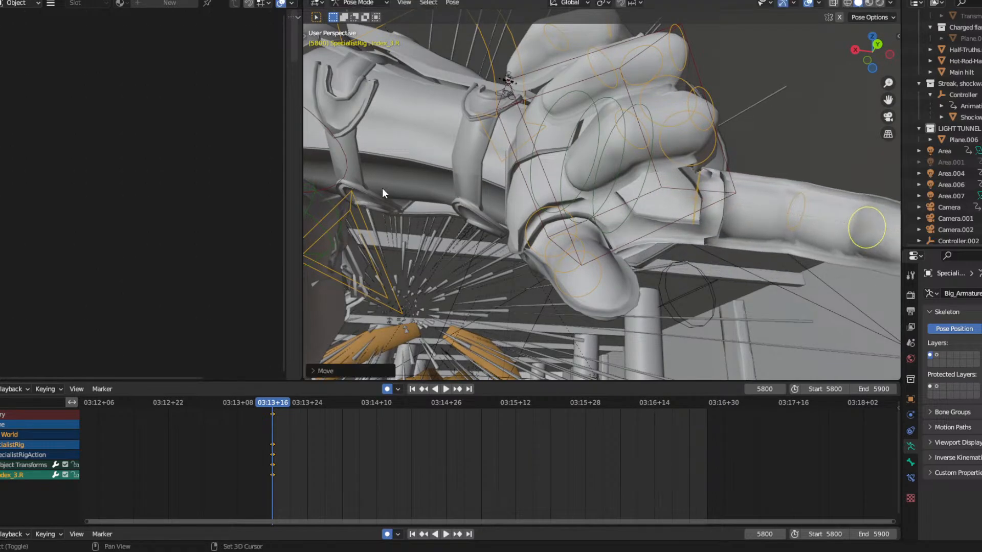
pyautogui.moveTo(382, 194); pyautogui.dragTo(579, 204, button='middle')
pyautogui.press('g')
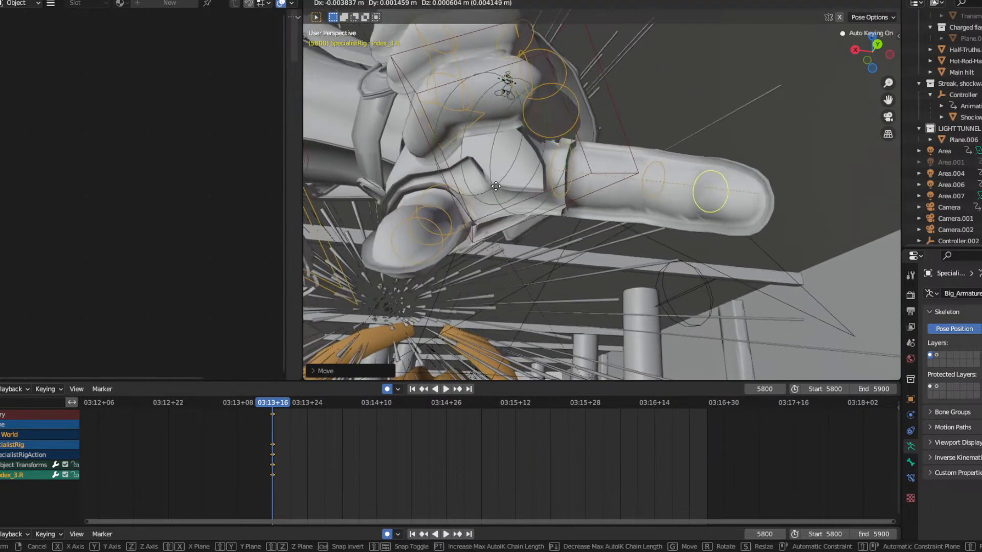
pyautogui.click(496, 186)
# Move Middle_3.R with Auto IK to pull the right middle finger out of the fist.
pyautogui.click(444, 92)
pyautogui.press('g')
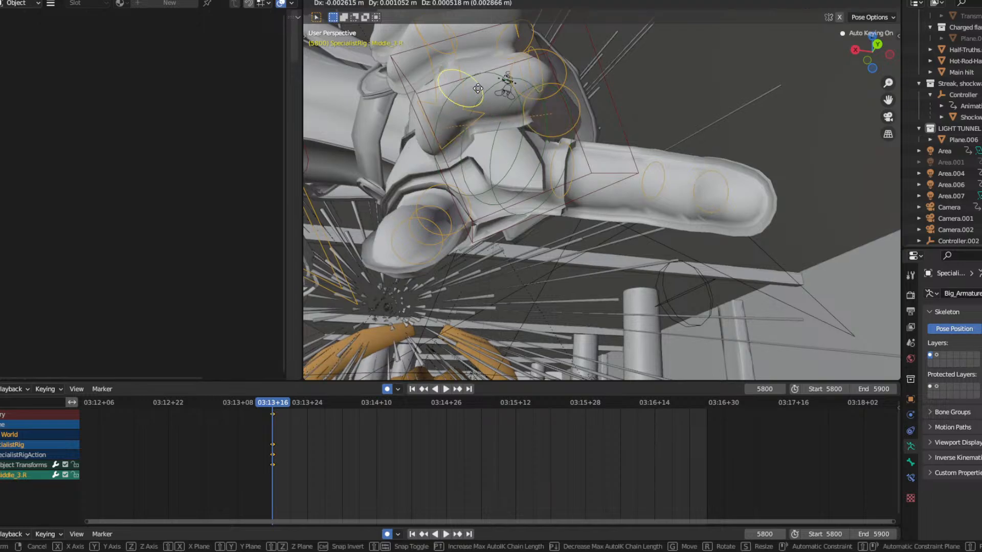
pyautogui.rightClick(795, 118)
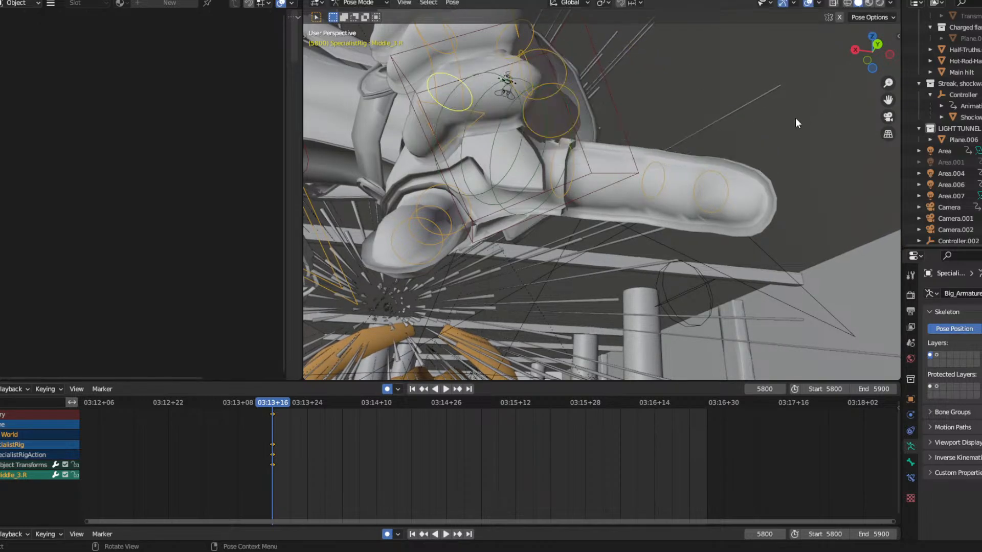
pyautogui.moveTo(795, 123); pyautogui.dragTo(575, 180, button='middle')
pyautogui.press('g')
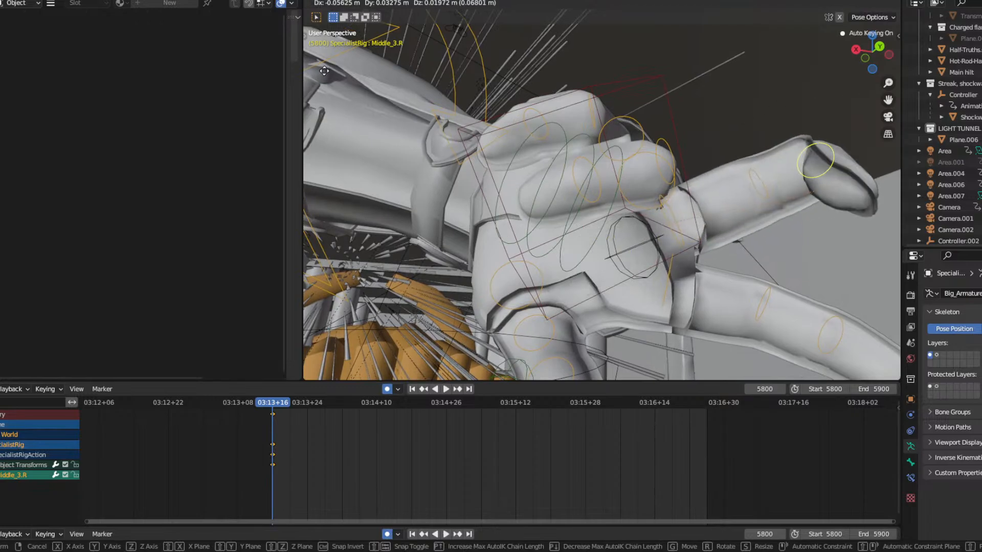
pyautogui.click(361, 49)
# Adjust Middle_3.R in two further moves to give the extended middle finger a slight bend beside the index finger.
pyautogui.moveTo(689, 152); pyautogui.dragTo(747, 155, button='middle')
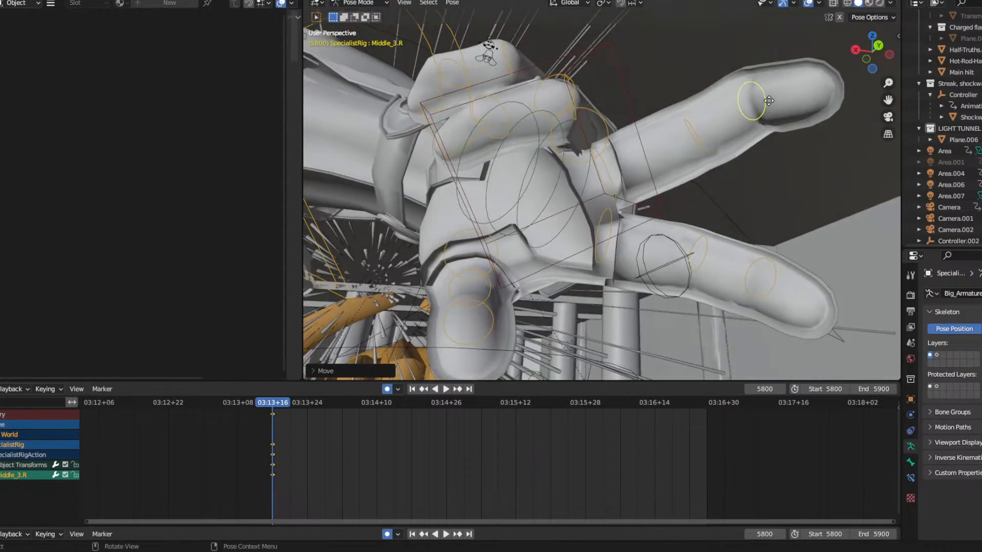
pyautogui.press('g')
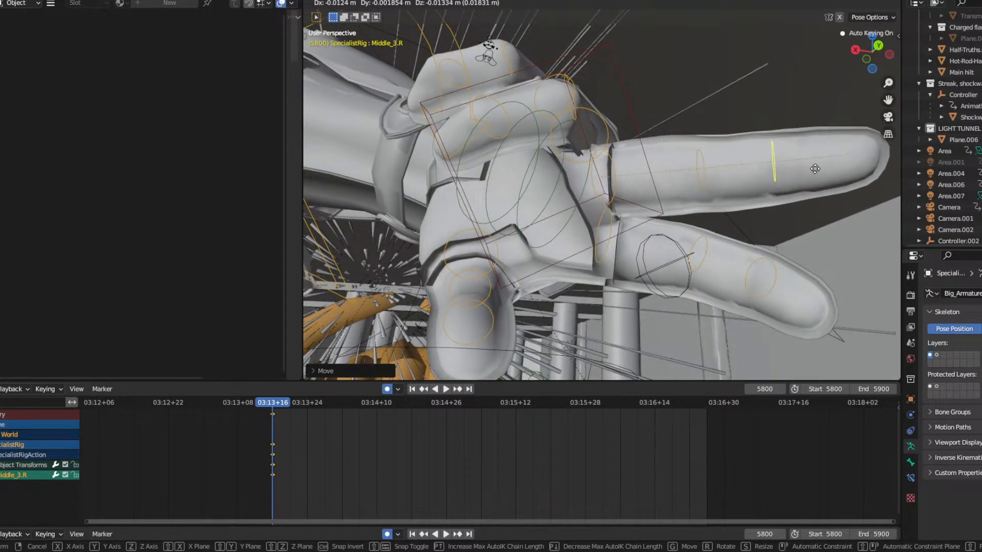
pyautogui.click(818, 202)
pyautogui.press('g')
pyautogui.click(770, 207)
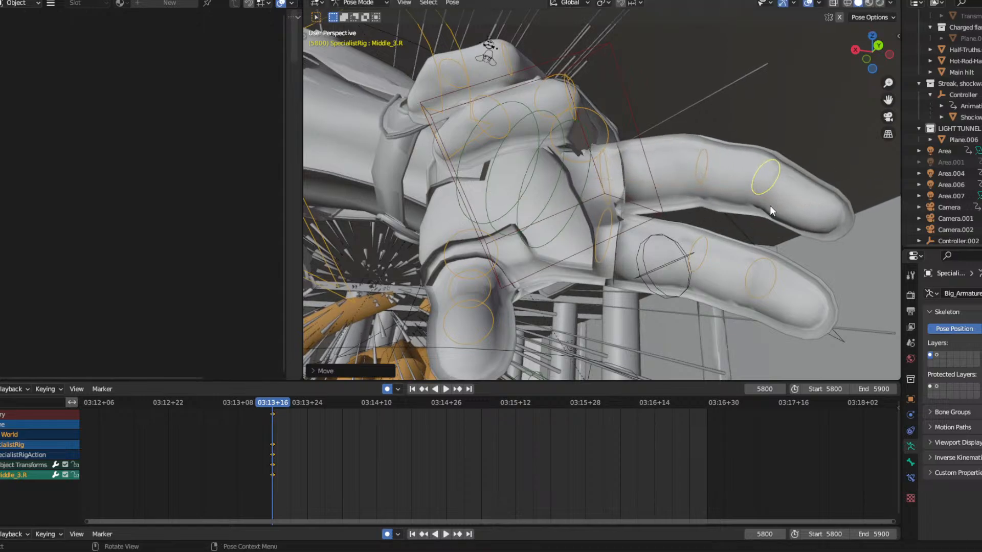
# Move Ring_3.R with Auto IK in two passes to pull the right ring finger out of the fist and extend it.
pyautogui.moveTo(771, 209); pyautogui.dragTo(535, 173, button='middle')
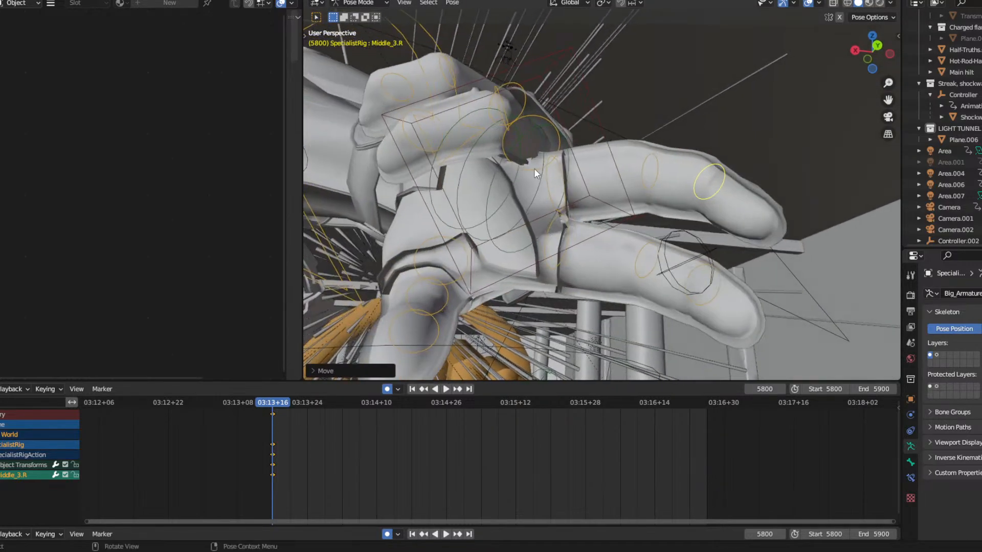
pyautogui.click(418, 143)
pyautogui.press('g')
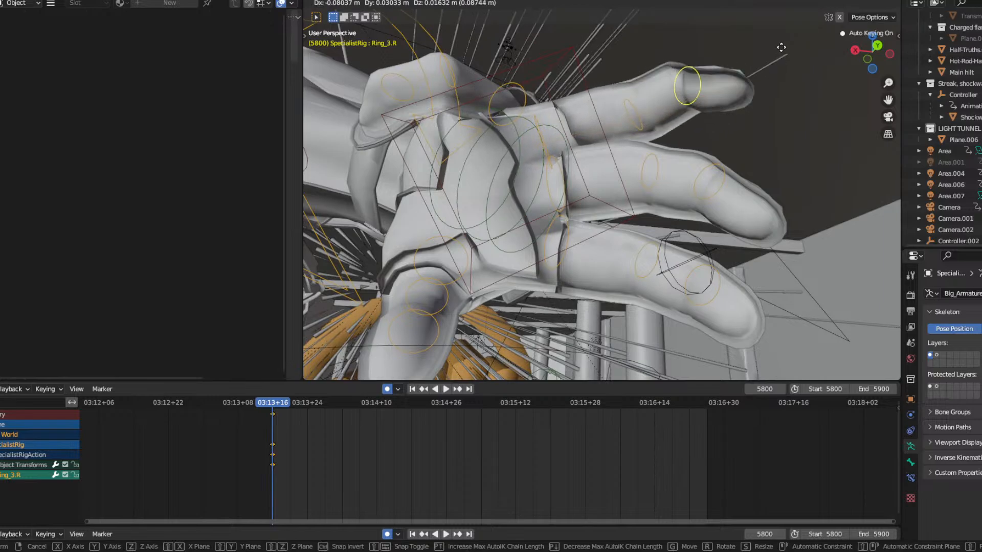
pyautogui.click(729, 61)
pyautogui.press('g')
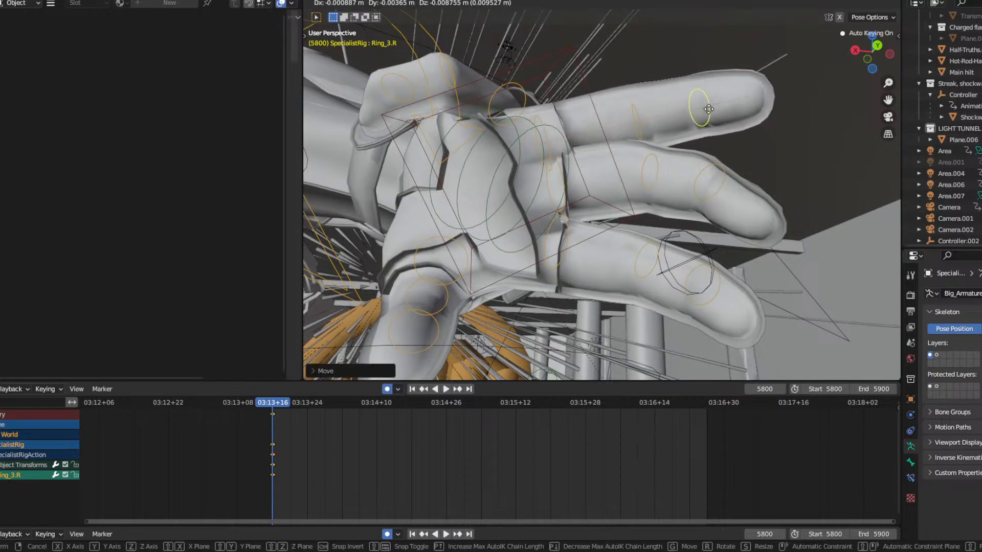
pyautogui.click(692, 92)
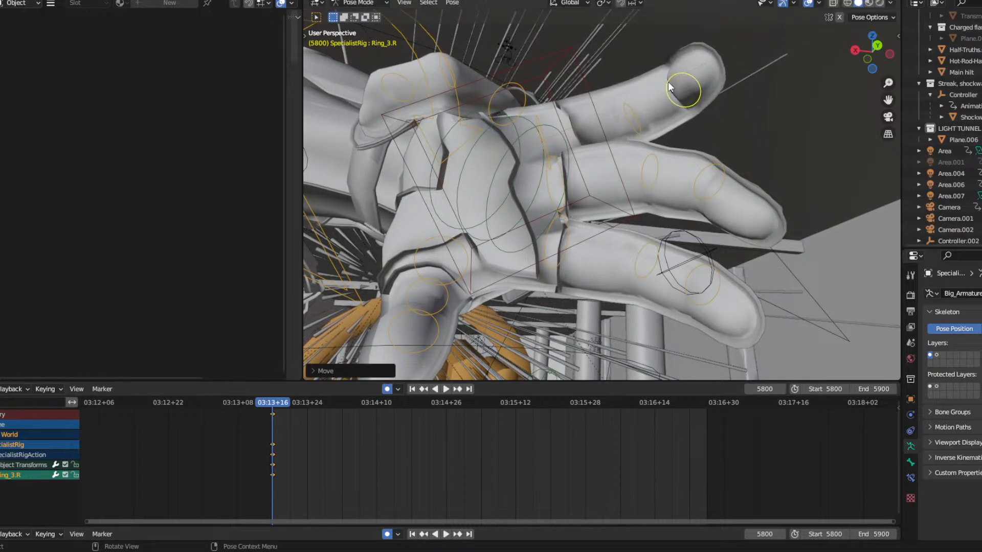
# Move Pinky_3.R with Auto IK in two passes to uncurl the right pinky and point it outward.
pyautogui.click(401, 95)
pyautogui.press('g')
pyautogui.rightClick(646, 350)
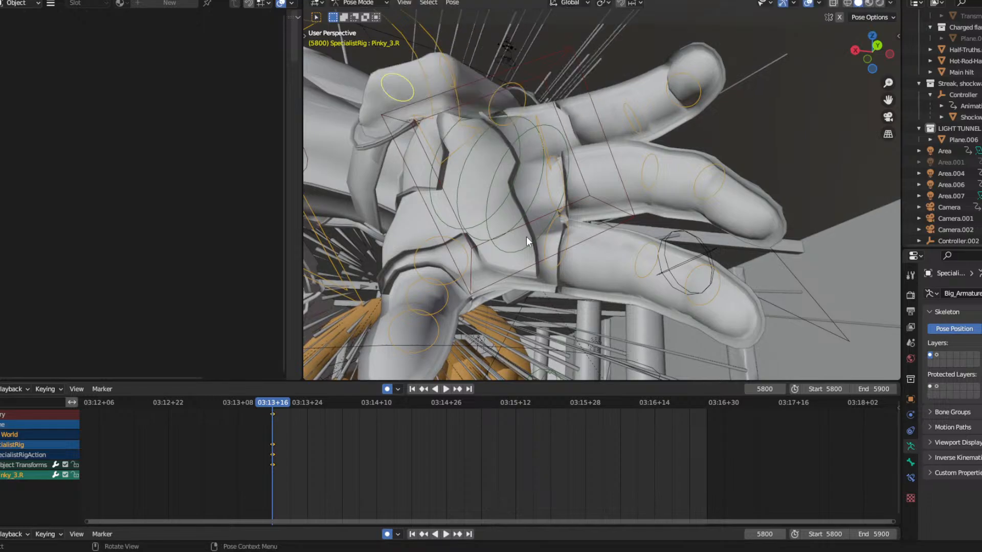
pyautogui.moveTo(526, 236); pyautogui.dragTo(559, 256, button='middle')
pyautogui.press('g')
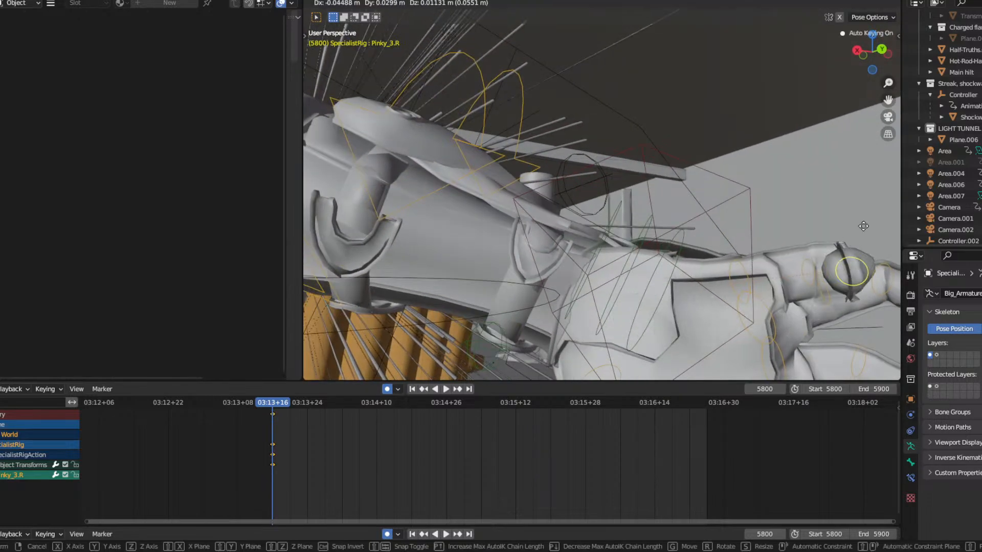
pyautogui.click(430, 290)
pyautogui.moveTo(511, 288); pyautogui.dragTo(397, 278, button='middle')
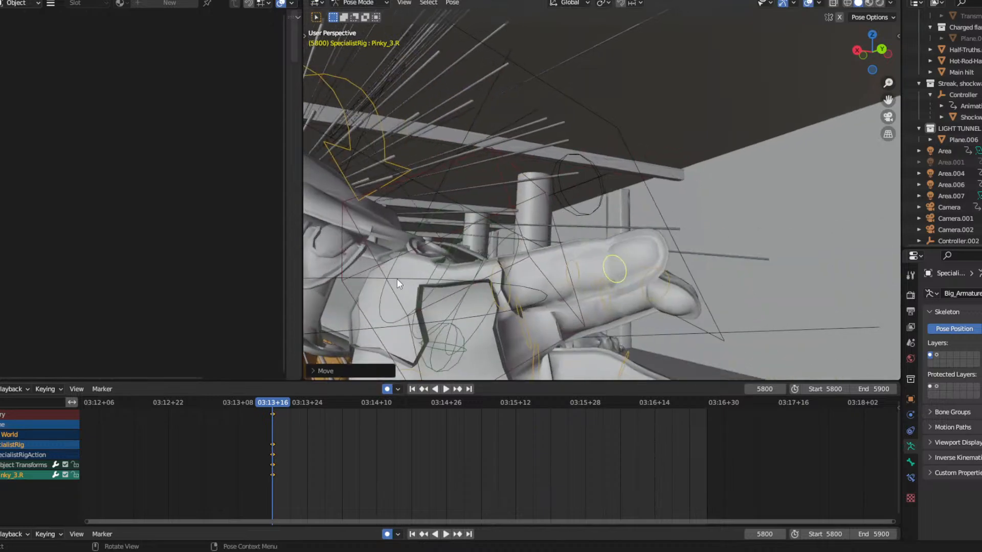
pyautogui.press('g')
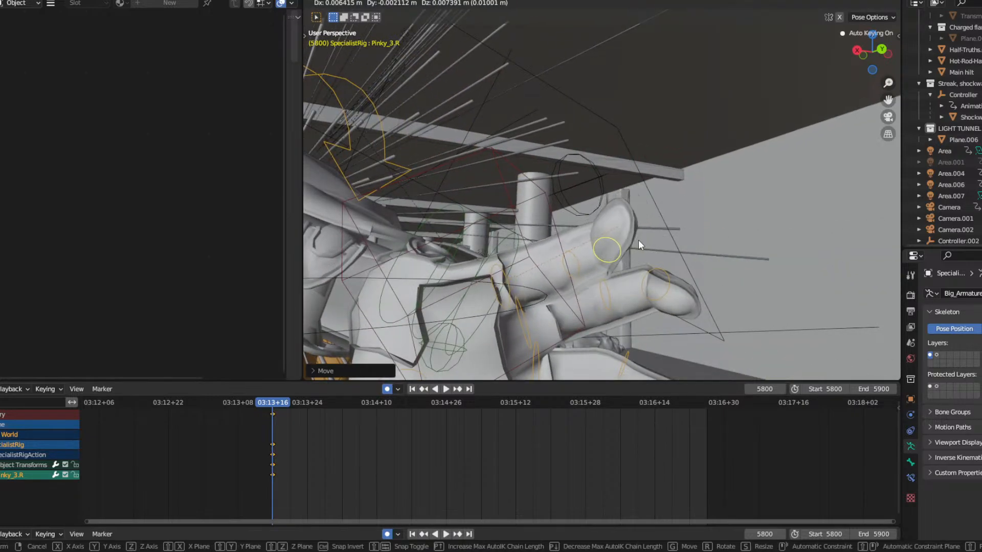
pyautogui.click(638, 240)
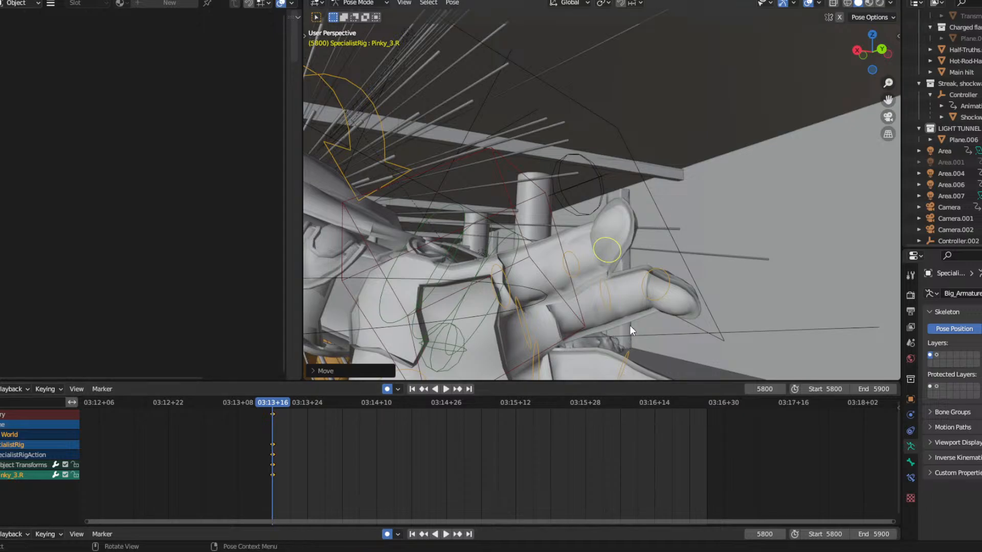
# Move Pinky_3.R slightly to raise the right pinky, and trackball-rotate the bone to adjust the fingertip's angle.
pyautogui.moveTo(630, 325); pyautogui.dragTo(618, 232, button='middle')
pyautogui.press('g')
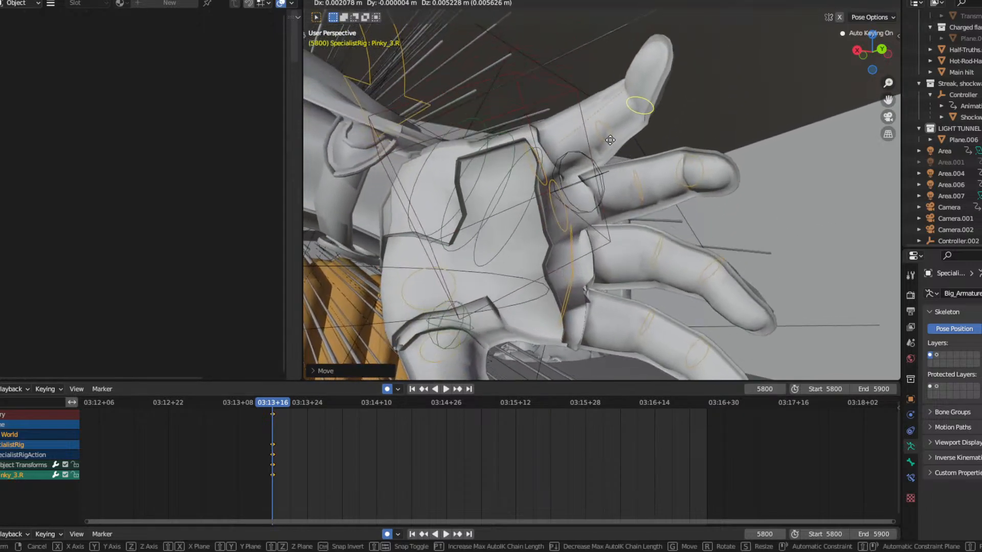
pyautogui.click(630, 109)
pyautogui.press('r')
pyautogui.press('r')
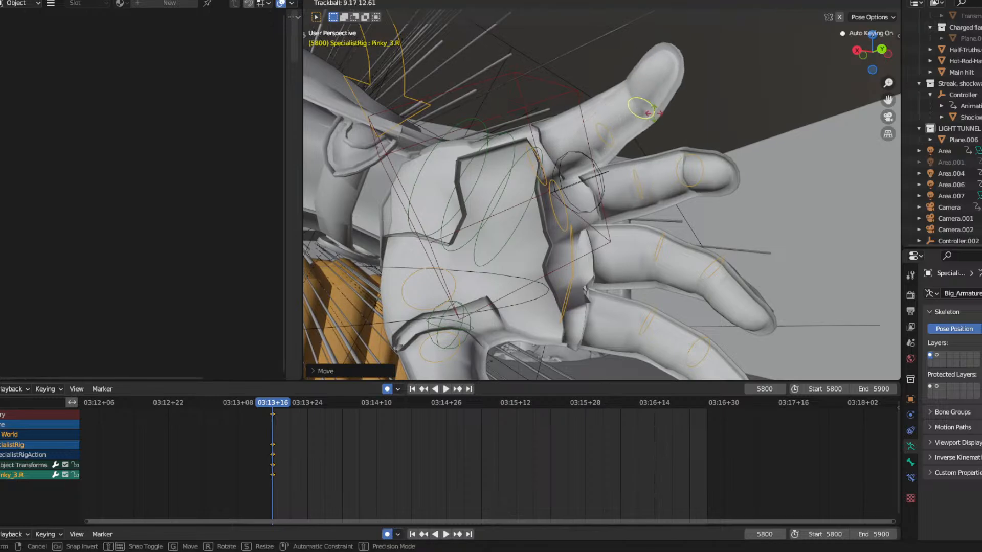
pyautogui.click(667, 118)
pyautogui.moveTo(707, 182); pyautogui.dragTo(723, 172, button='middle')
pyautogui.click(765, 125)
pyautogui.press('r')
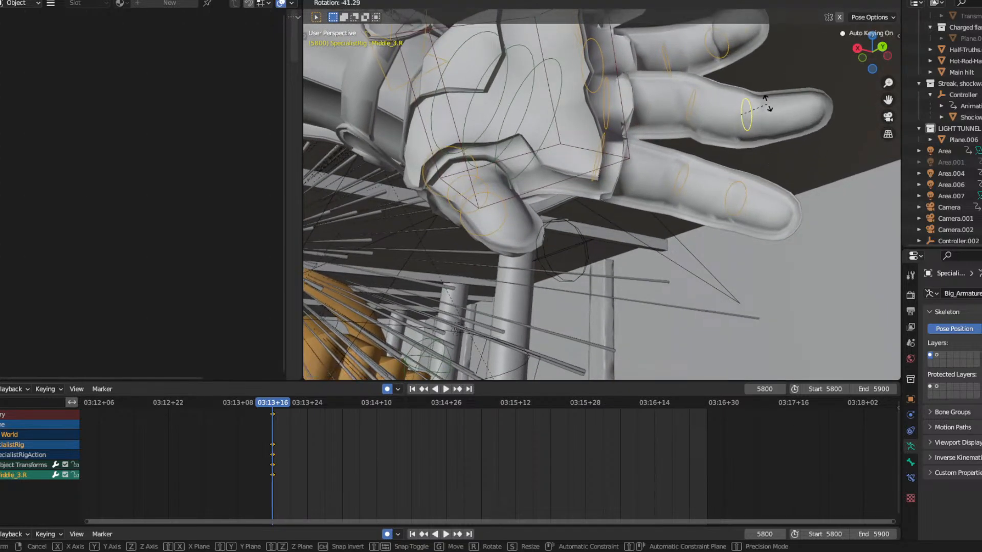
pyautogui.rightClick(760, 111)
pyautogui.press('g')
pyautogui.rightClick(743, 106)
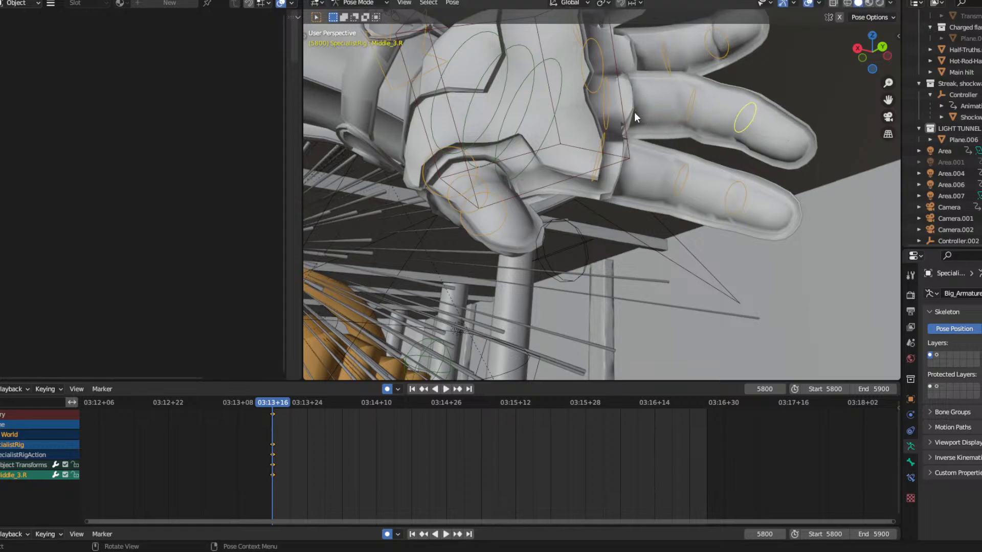
pyautogui.click(611, 108)
pyautogui.press('r')
pyautogui.press('r')
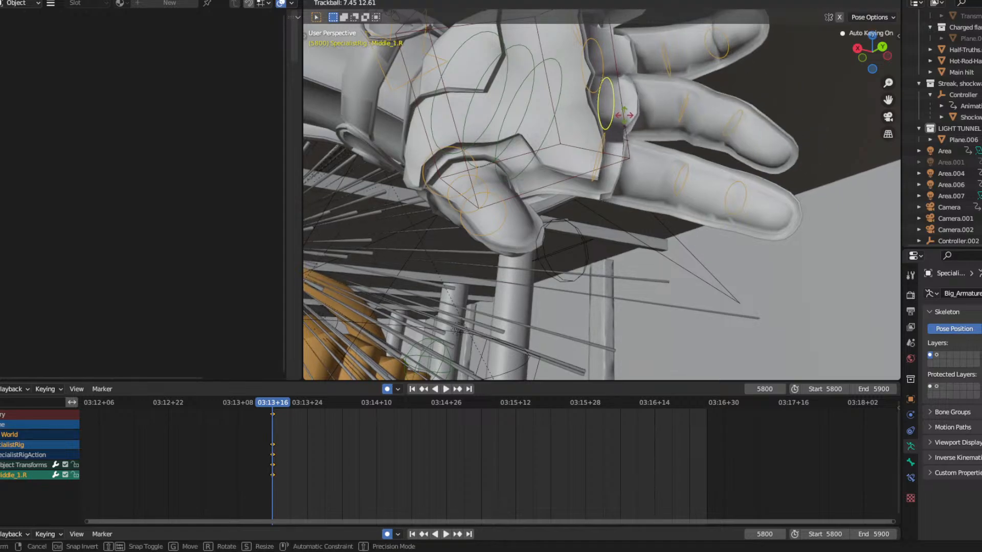
pyautogui.rightClick(626, 140)
# Trackball-rotate Middle_3.R by about 38 and 13 degrees to lift the tip of the right middle finger.
pyautogui.moveTo(665, 120); pyautogui.dragTo(585, 194, button='middle')
pyautogui.scroll(2, 573, 179)
pyautogui.scroll(3, 573, 179)
pyautogui.scroll(1, 584, 194)
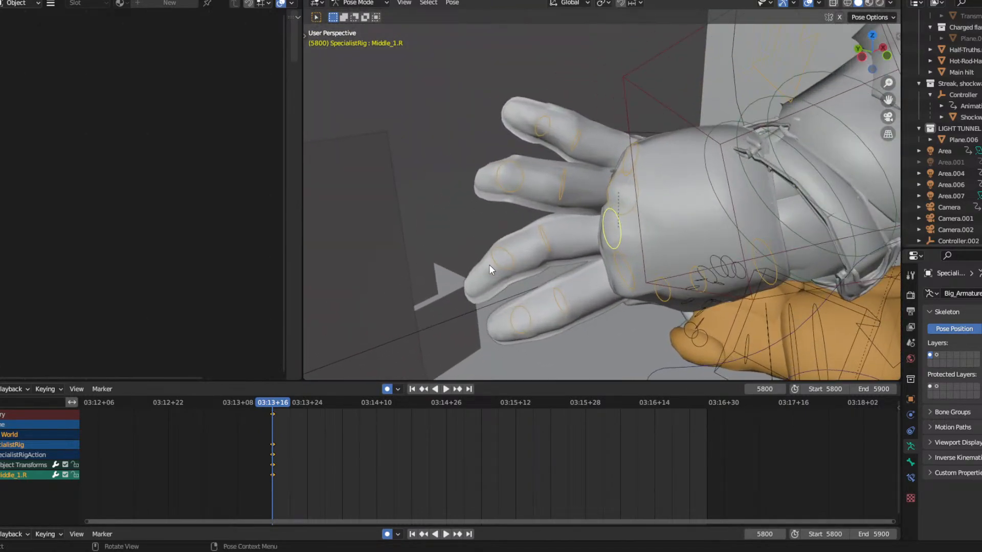
pyautogui.click(489, 265)
pyautogui.press('r')
pyautogui.press('r')
pyautogui.click(501, 299)
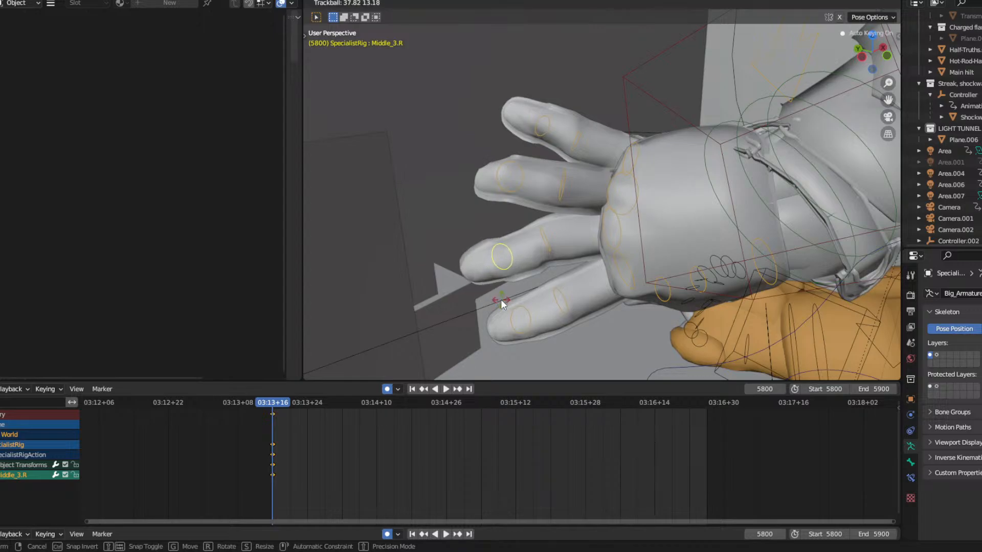
# Trackball-rotate Middle_2.R to adjust the bend at the right middle finger's middle joint.
pyautogui.moveTo(501, 299)
pyautogui.mouseDown(button='middle')
pyautogui.moveTo(569, 243)
pyautogui.moveTo(492, 285)
pyautogui.mouseUp(button='middle')
pyautogui.click(495, 289)
pyautogui.press('r')
pyautogui.press('r')
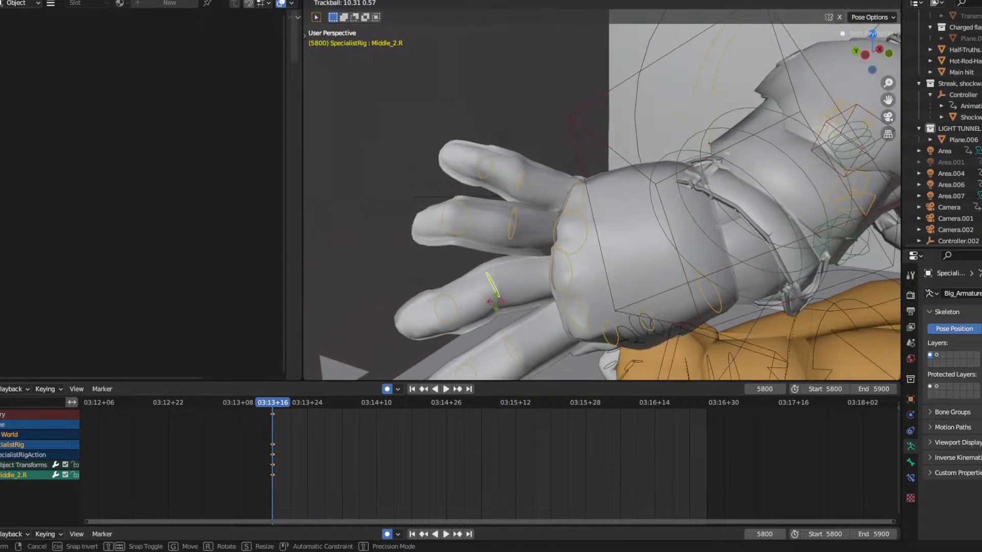
pyautogui.click(481, 320)
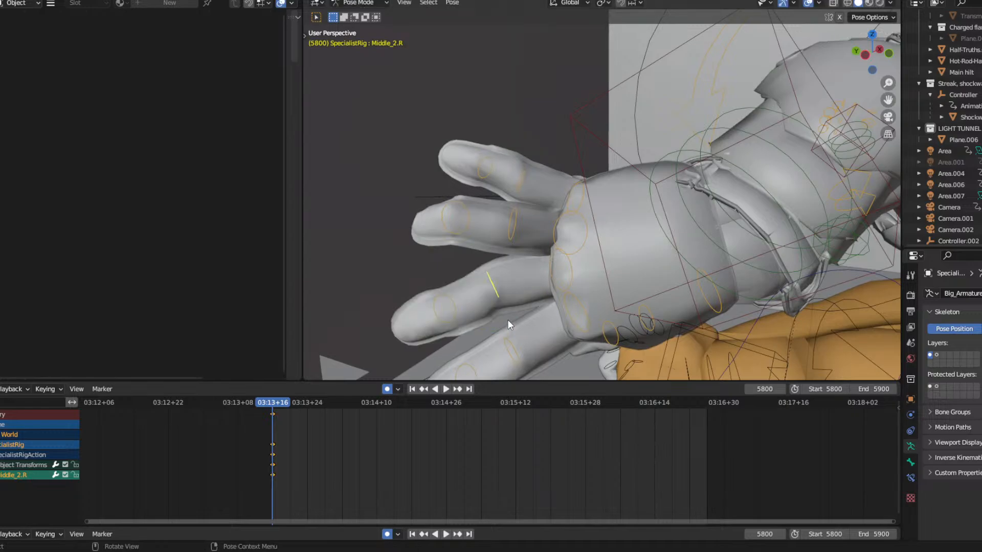
# Trackball-rotate Middle_3.R again to refine the angle of the right middle fingertip.
pyautogui.moveTo(542, 302); pyautogui.dragTo(624, 258, button='middle')
pyautogui.moveTo(185, 184); pyautogui.dragTo(200, 183, button='middle')
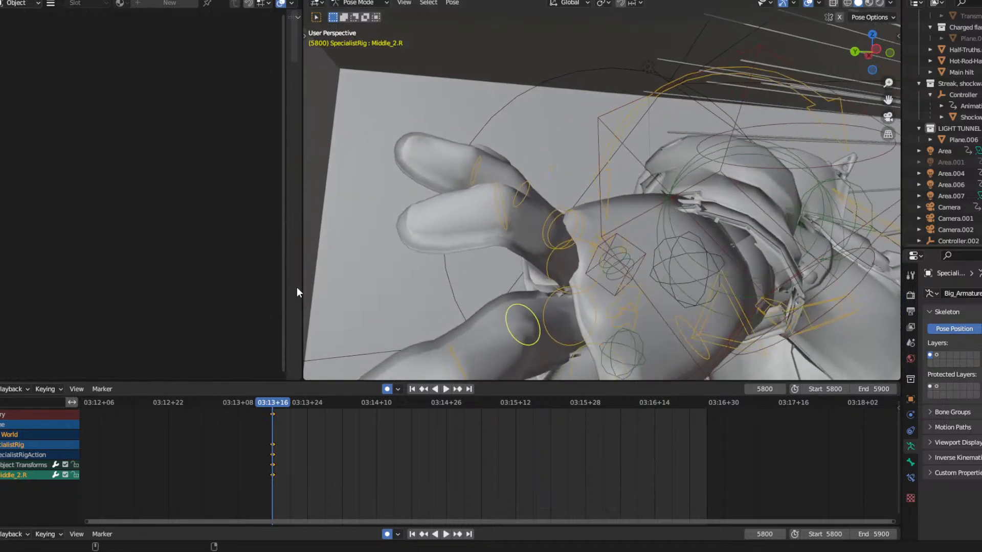
pyautogui.moveTo(511, 245); pyautogui.dragTo(579, 213, button='middle')
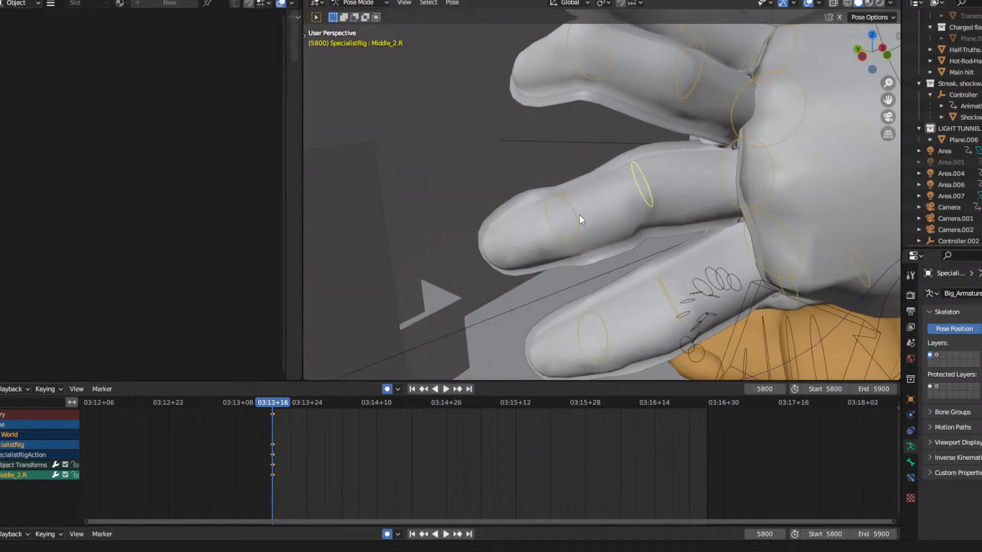
pyautogui.click(548, 201)
pyautogui.press('r')
pyautogui.press('r')
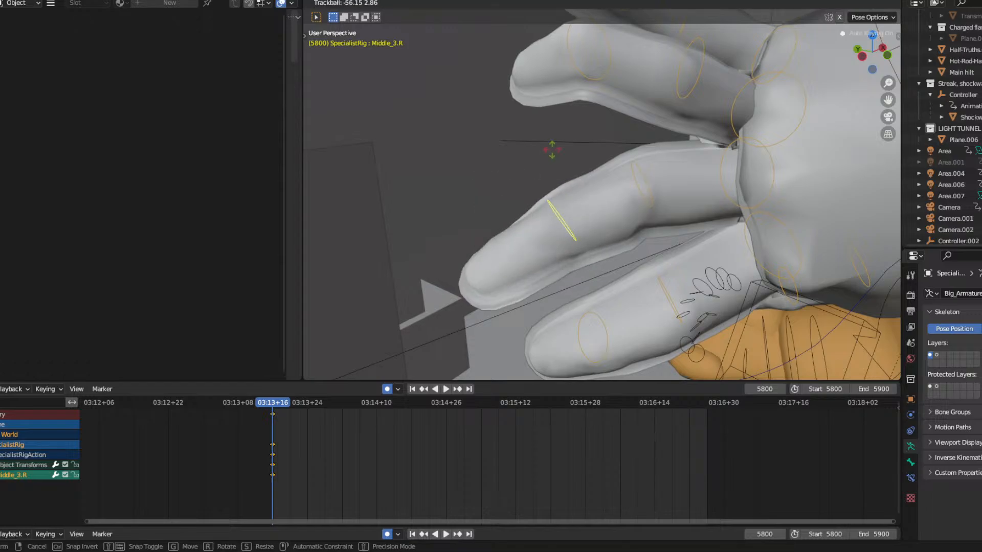
pyautogui.click(598, 176)
pyautogui.click(637, 200)
pyautogui.moveTo(637, 204); pyautogui.dragTo(597, 153, button='middle')
pyautogui.press('g')
pyautogui.rightClick(725, 195)
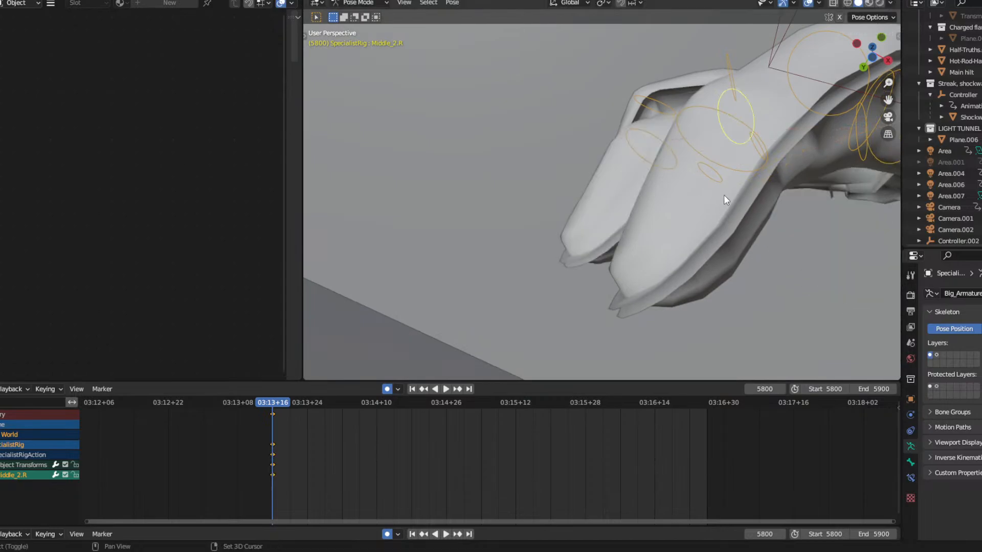
pyautogui.moveTo(723, 195); pyautogui.dragTo(763, 237, button='middle')
pyautogui.press('g')
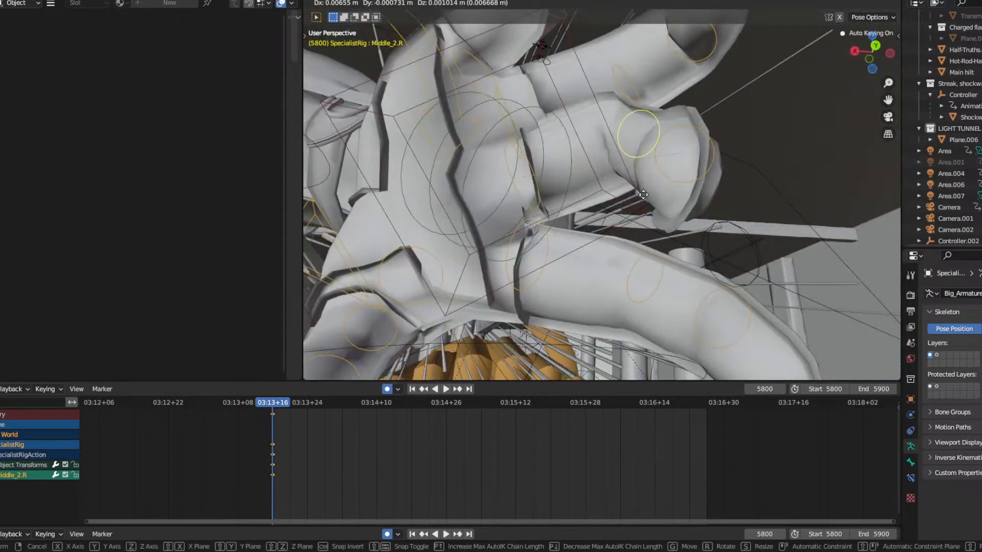
pyautogui.rightClick(642, 187)
pyautogui.moveTo(642, 188); pyautogui.dragTo(654, 261, button='middle')
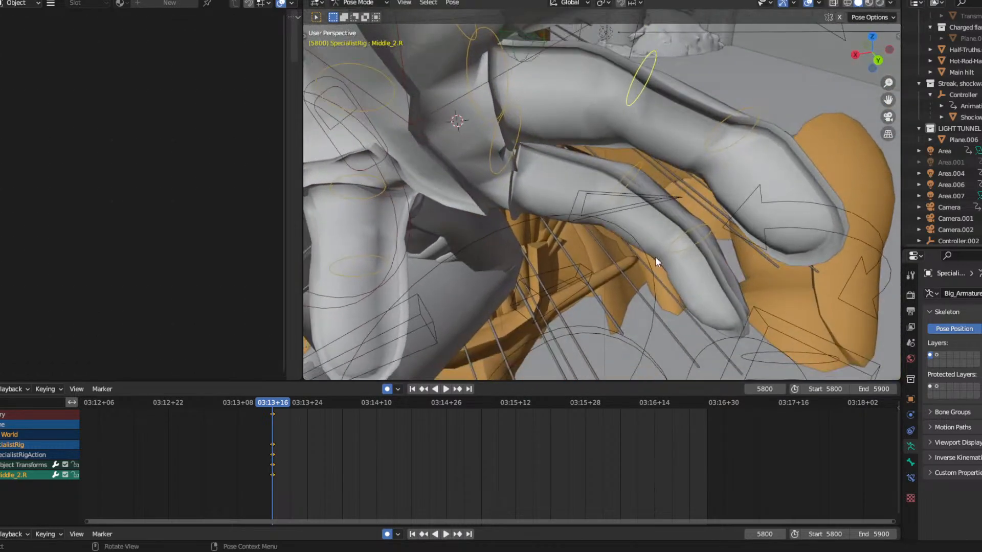
pyautogui.press('g')
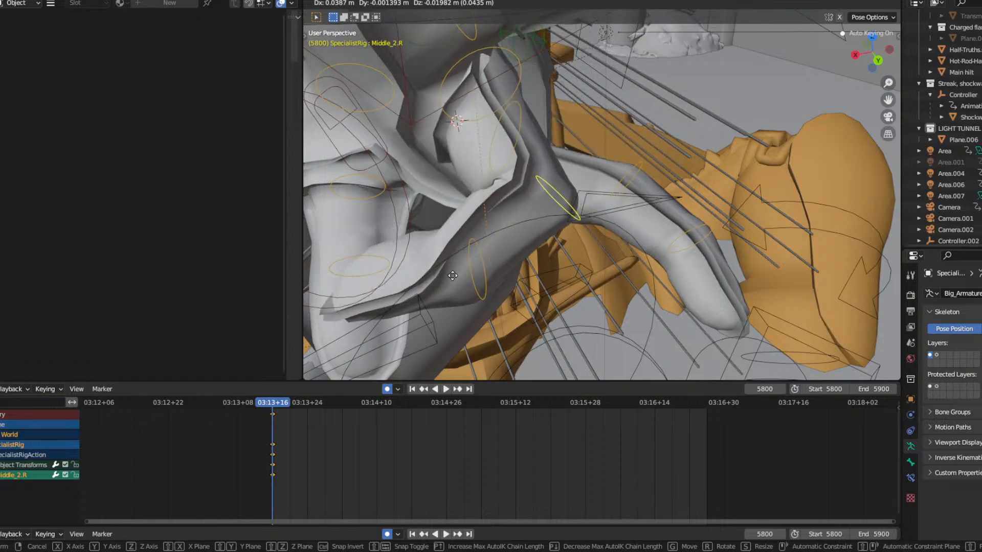
pyautogui.rightClick(515, 229)
pyautogui.scroll(-5, 603, 155)
pyautogui.moveTo(603, 155); pyautogui.dragTo(515, 141, button='middle')
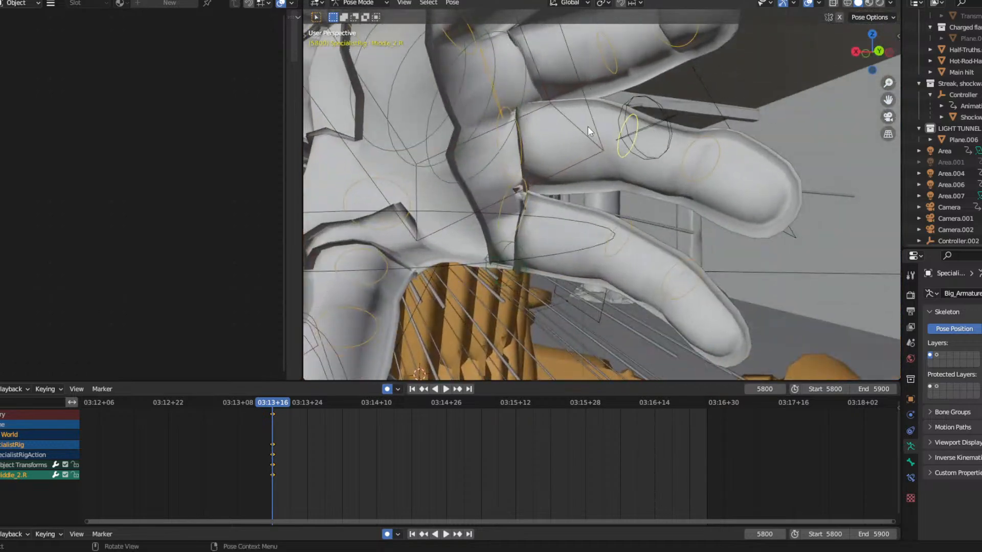
pyautogui.click(516, 141)
pyautogui.press('r')
pyautogui.press('r')
pyautogui.rightClick(539, 109)
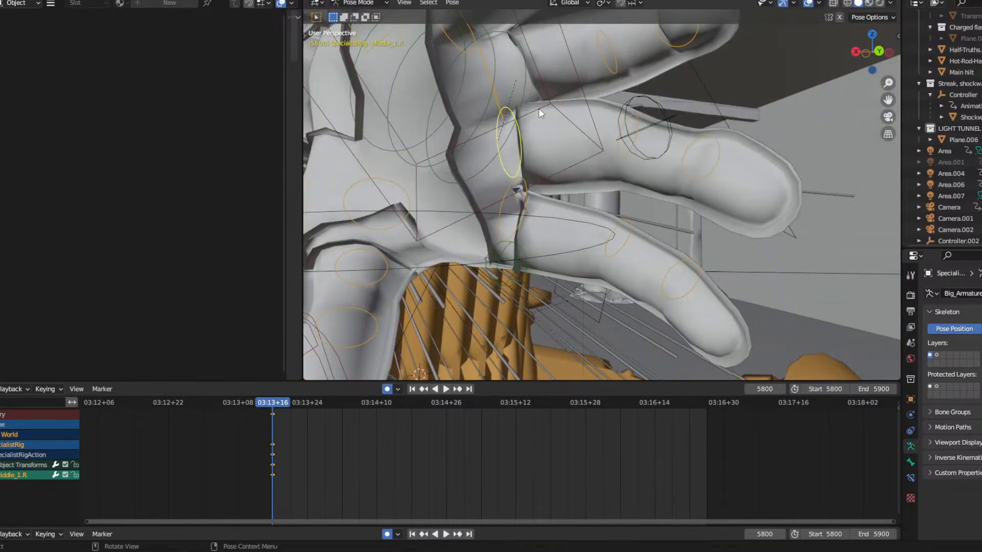
# Trackball-rotate Middle_2.R to straighten the right middle finger, and move Middle_1.R slightly to raise the whole finger.
pyautogui.click(619, 136)
pyautogui.press('r')
pyautogui.press('r')
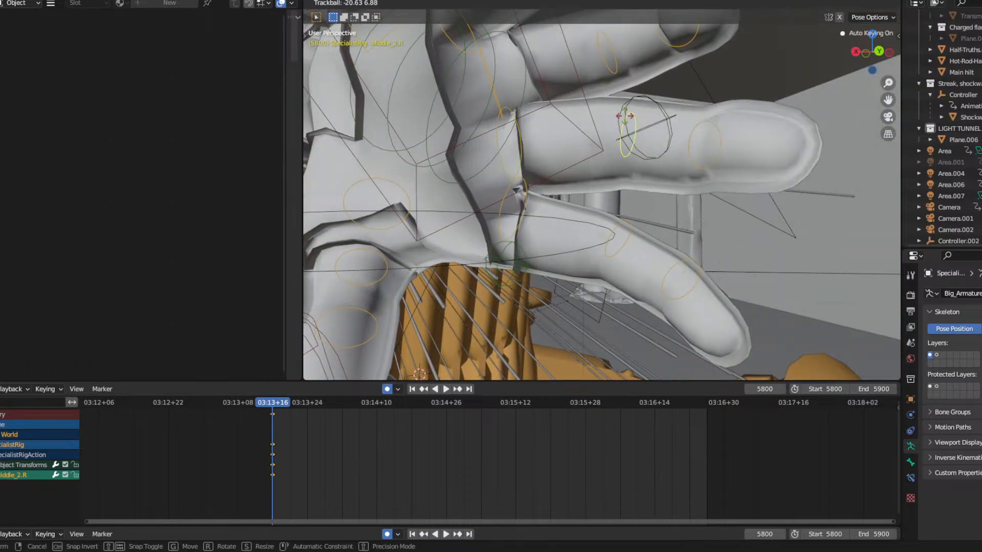
pyautogui.click(685, 132)
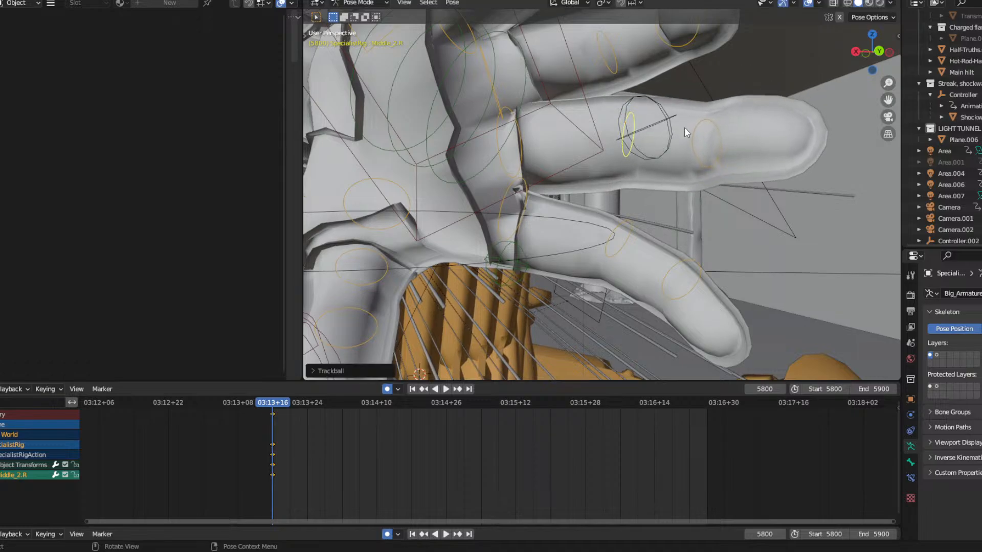
pyautogui.click(517, 143)
pyautogui.press('g')
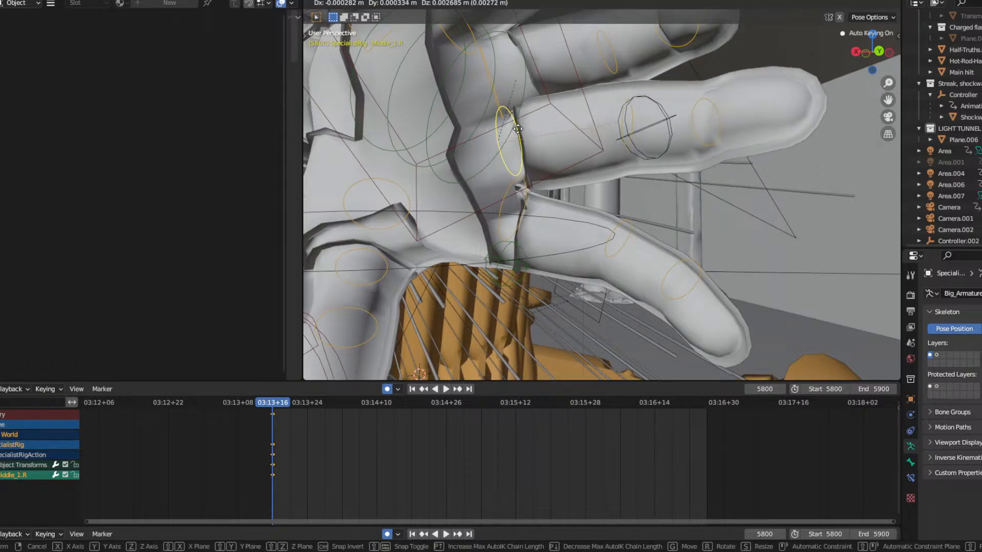
pyautogui.click(520, 126)
# Move Middle_3.R with Auto IK in two passes to reposition the extended right middle finger beside the ring finger.
pyautogui.moveTo(520, 126); pyautogui.dragTo(584, 119, button='middle')
pyautogui.click(534, 135)
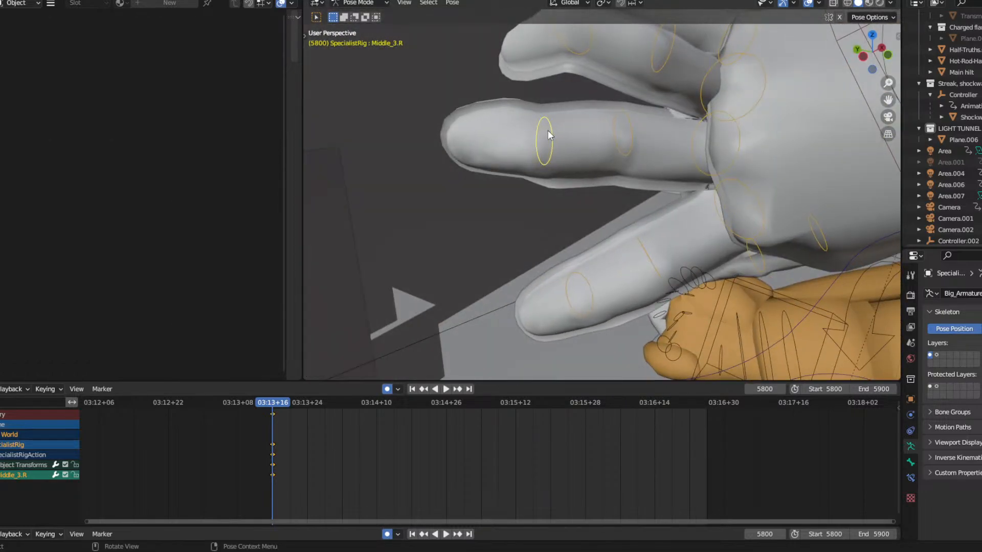
pyautogui.press('g')
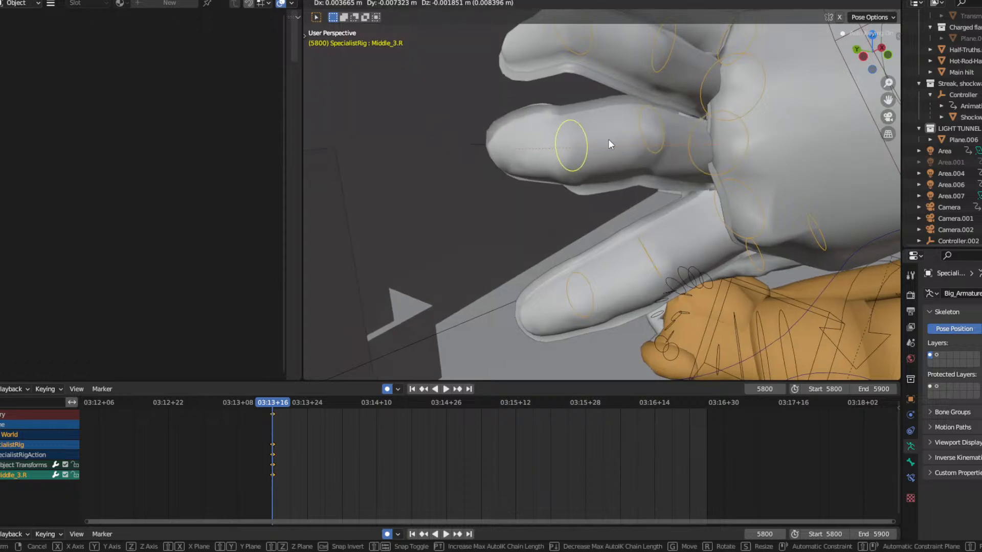
pyautogui.click(609, 144)
pyautogui.moveTo(608, 145); pyautogui.dragTo(754, 118, button='middle')
pyautogui.press('g')
pyautogui.click(666, 152)
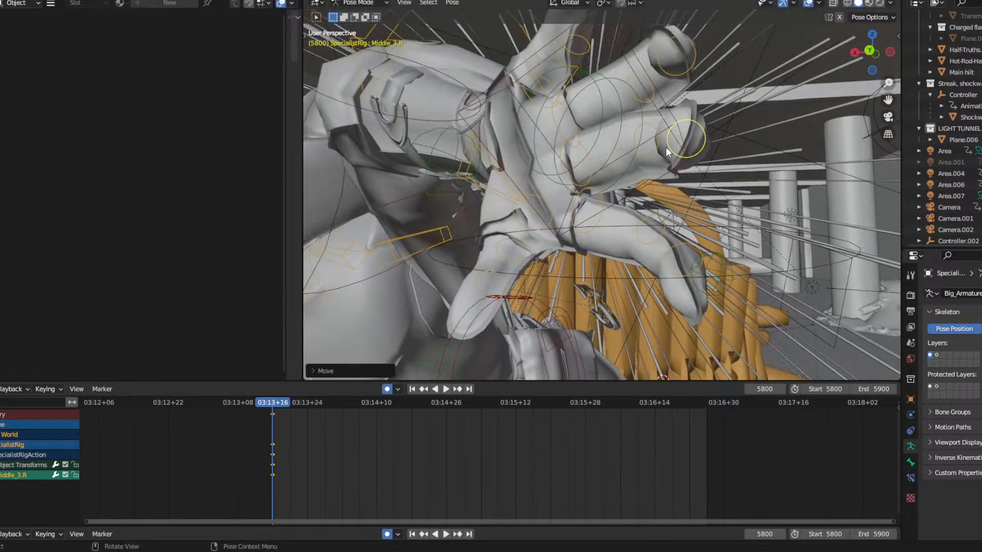
# Rotate Middle_3.R by about -36 degrees to angle the right middle fingertip downward.
pyautogui.press('r')
pyautogui.press('r')
pyautogui.rightClick(693, 154)
pyautogui.press('r')
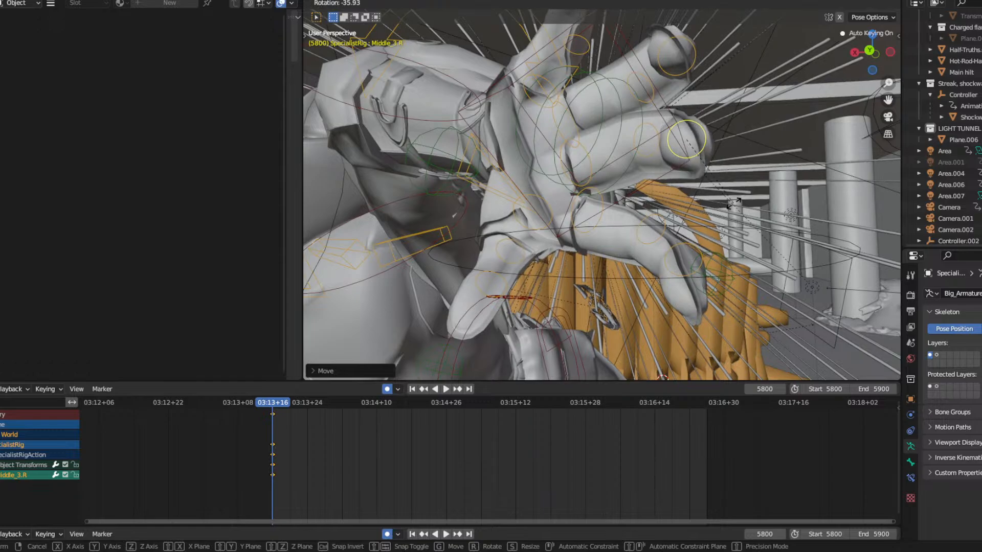
pyautogui.click(734, 203)
pyautogui.moveTo(682, 173); pyautogui.dragTo(751, 169, button='middle')
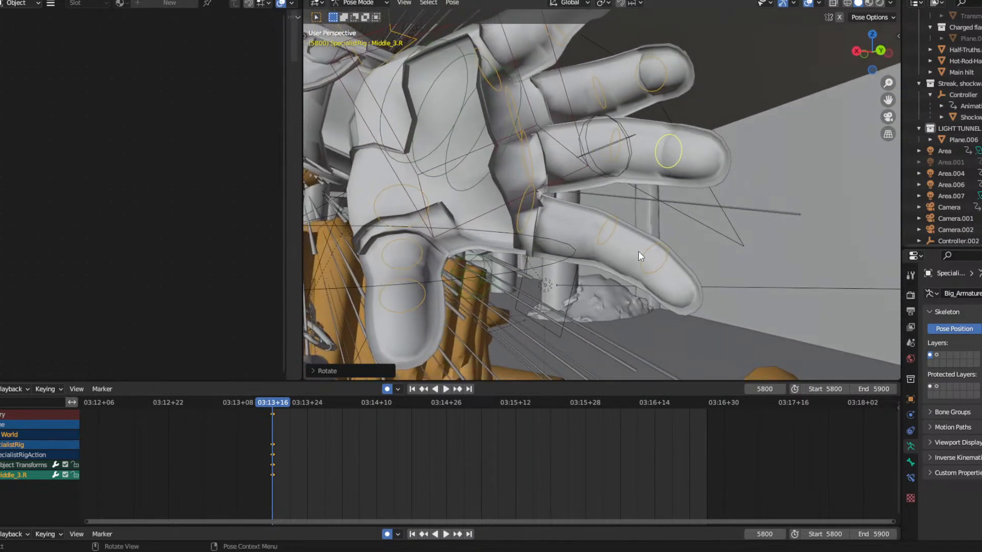
# Move Ring_3.R slightly with Auto IK to adjust the position of the right ring finger.
pyautogui.click(413, 296)
pyautogui.moveTo(413, 295); pyautogui.dragTo(616, 145, button='middle')
pyautogui.click(593, 141)
pyautogui.press('g')
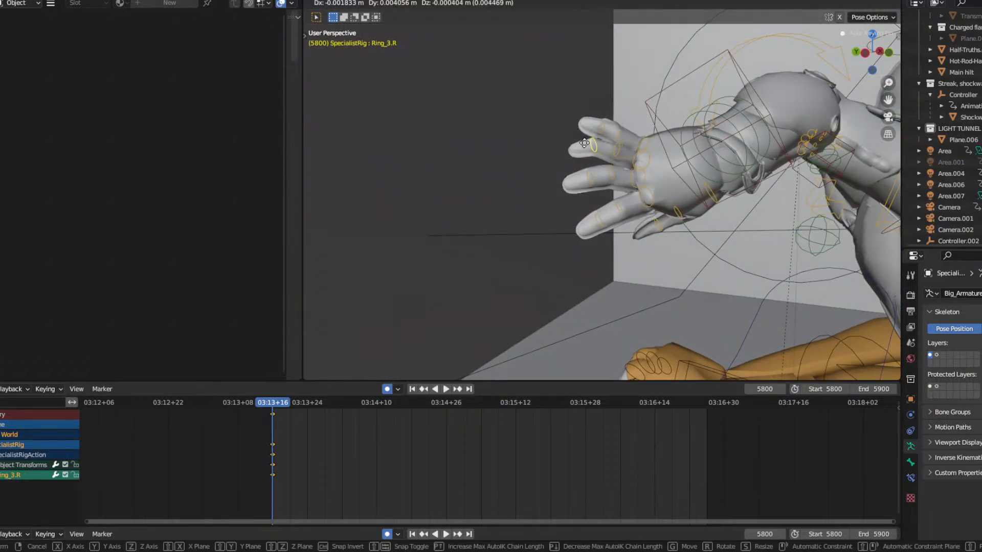
pyautogui.click(580, 143)
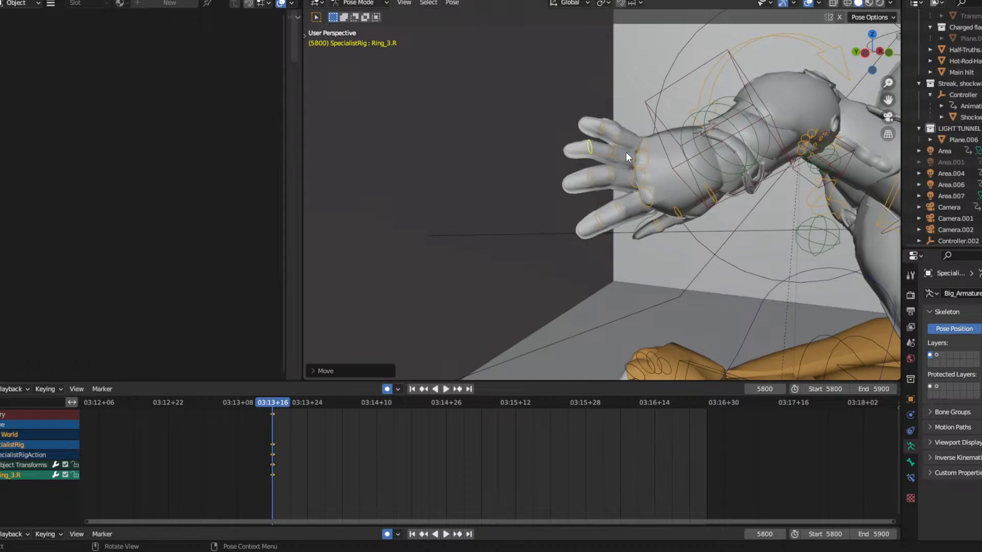
# Bring the character's closed left hand into view and select its thumb-tip bone, Thumb_3.L.
pyautogui.scroll(-3, 690, 151)
pyautogui.moveTo(689, 151); pyautogui.dragTo(584, 226, button='middle')
pyautogui.scroll(4, 520, 112)
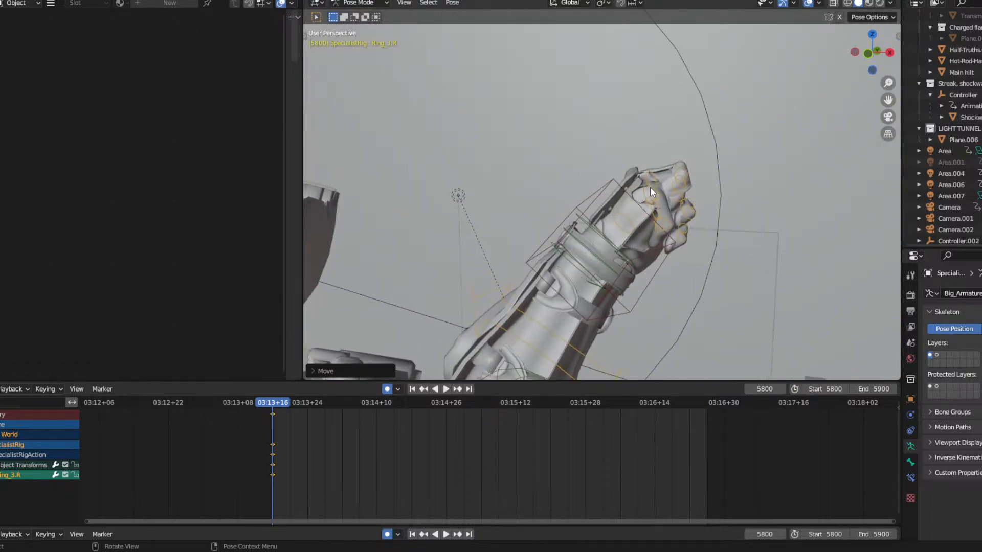
pyautogui.click(648, 200)
pyautogui.moveTo(642, 211); pyautogui.dragTo(629, 197, button='middle')
pyautogui.scroll(4, 561, 103)
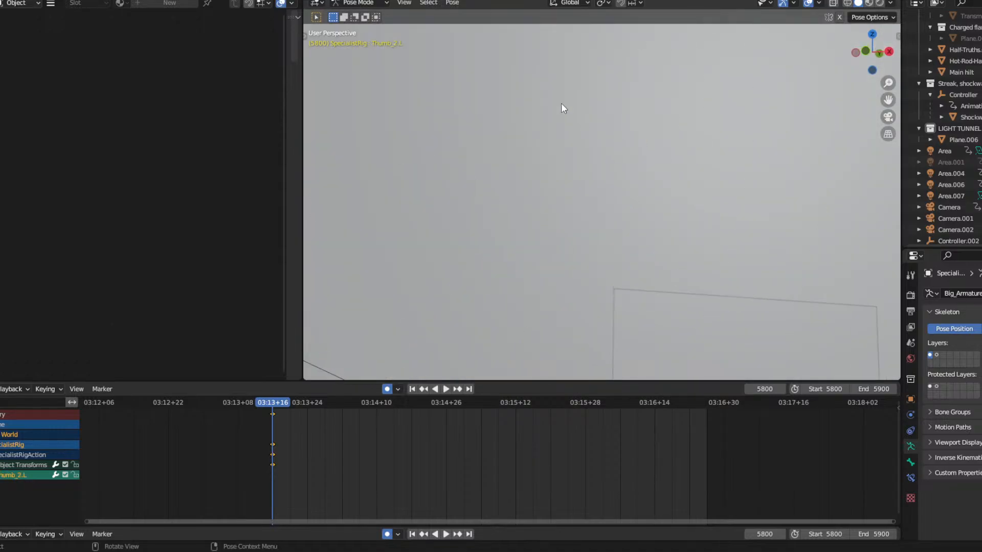
pyautogui.keyDown('shift'); pyautogui.moveTo(560, 103); pyautogui.dragTo(621, 179, button='middle'); pyautogui.keyUp('shift')
pyautogui.scroll(-3, 594, 127)
pyautogui.moveTo(602, 148); pyautogui.dragTo(571, 146, button='middle')
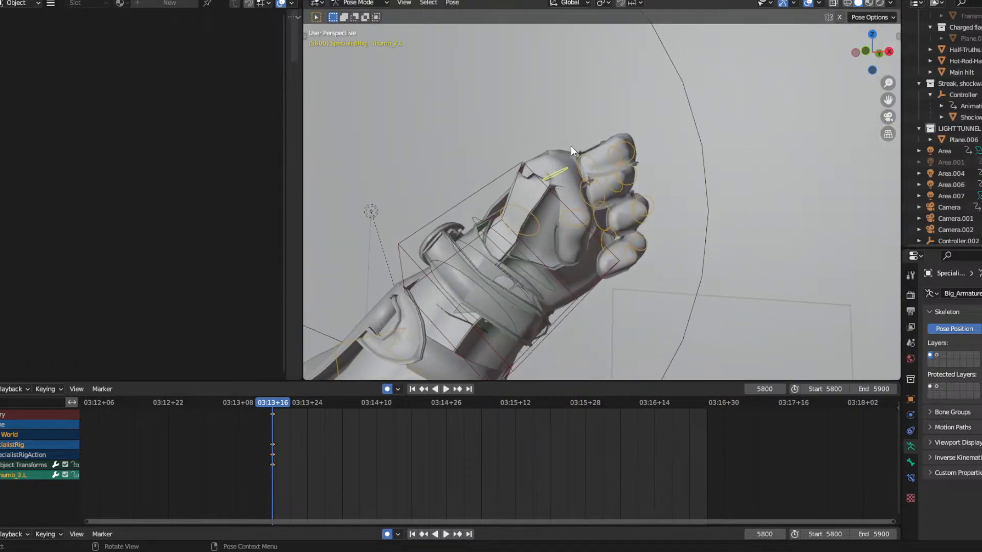
pyautogui.scroll(2, 577, 146)
pyautogui.scroll(-4, 576, 210)
pyautogui.click(567, 219)
pyautogui.moveTo(580, 215)
pyautogui.mouseDown(button='middle')
pyautogui.moveTo(565, 213)
pyautogui.moveTo(577, 215)
pyautogui.mouseUp(button='middle')
pyautogui.press('g')
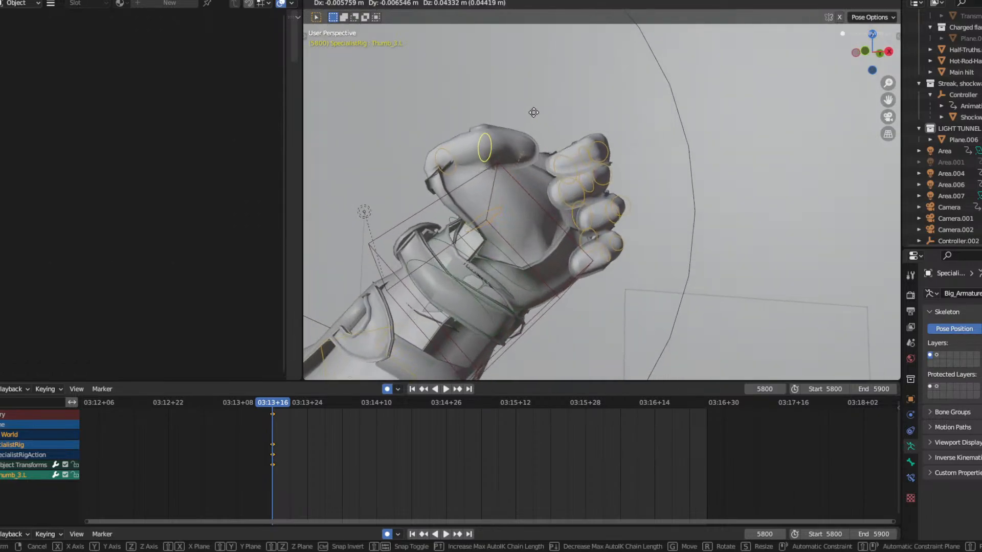
pyautogui.rightClick(500, 138)
pyautogui.moveTo(499, 136); pyautogui.dragTo(639, 158, button='middle')
pyautogui.press('g')
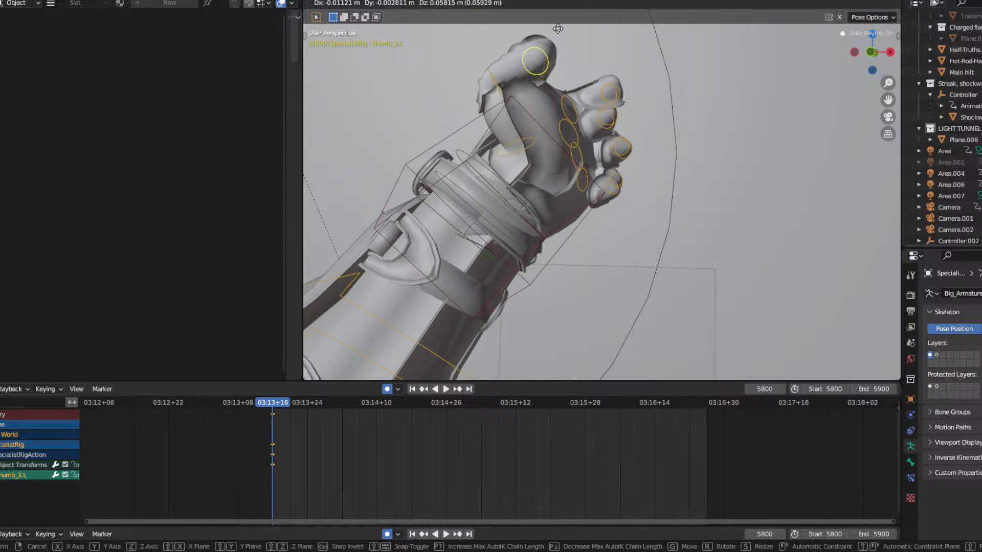
pyautogui.rightClick(582, 110)
pyautogui.moveTo(583, 112); pyautogui.dragTo(652, 105, button='middle')
pyautogui.press('g')
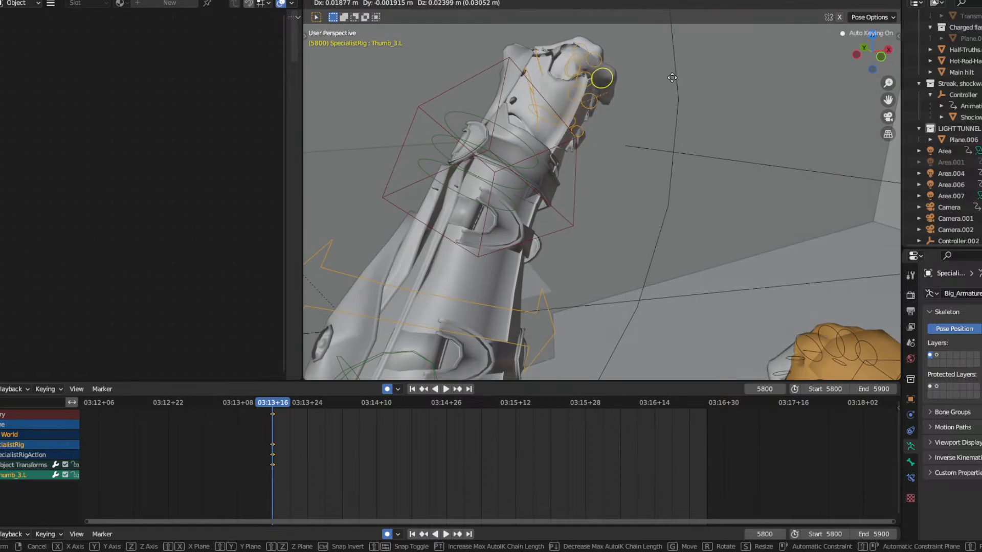
pyautogui.rightClick(680, 83)
# Move Thumb_3.L with Auto IK in two passes to pull the left thumb out of the fist and point it upward.
pyautogui.moveTo(591, 88); pyautogui.dragTo(590, 144, button='middle')
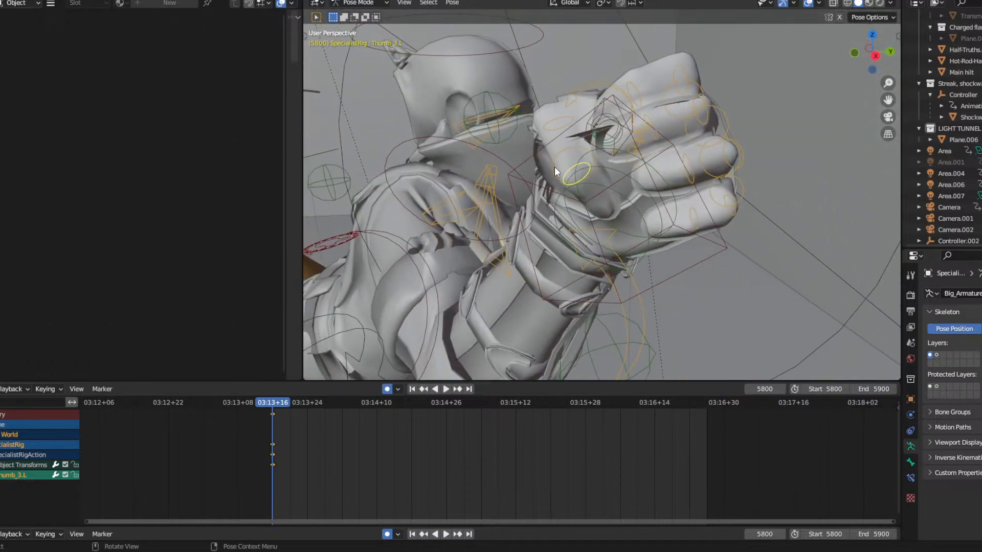
pyautogui.press('g')
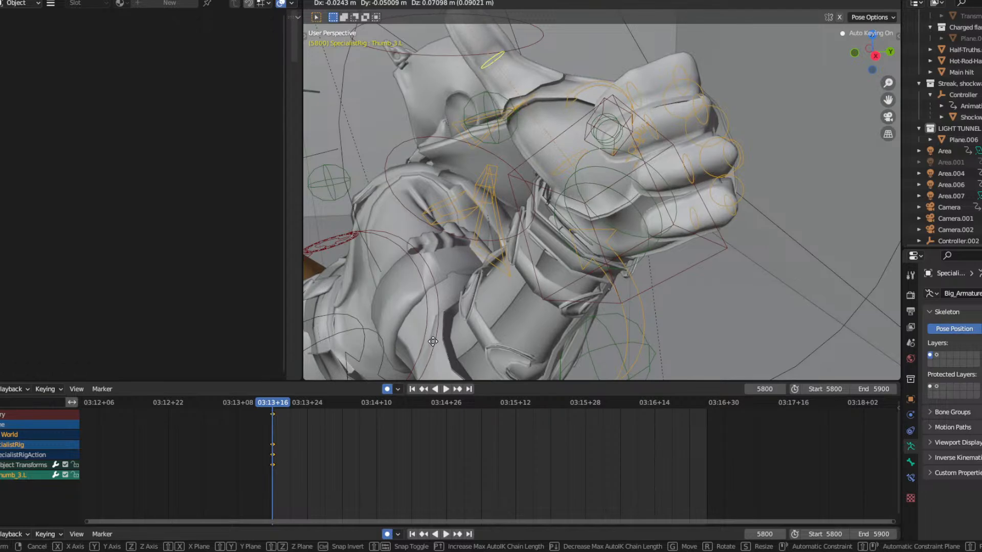
pyautogui.click(531, 321)
pyautogui.moveTo(478, 355); pyautogui.dragTo(587, 103, button='middle')
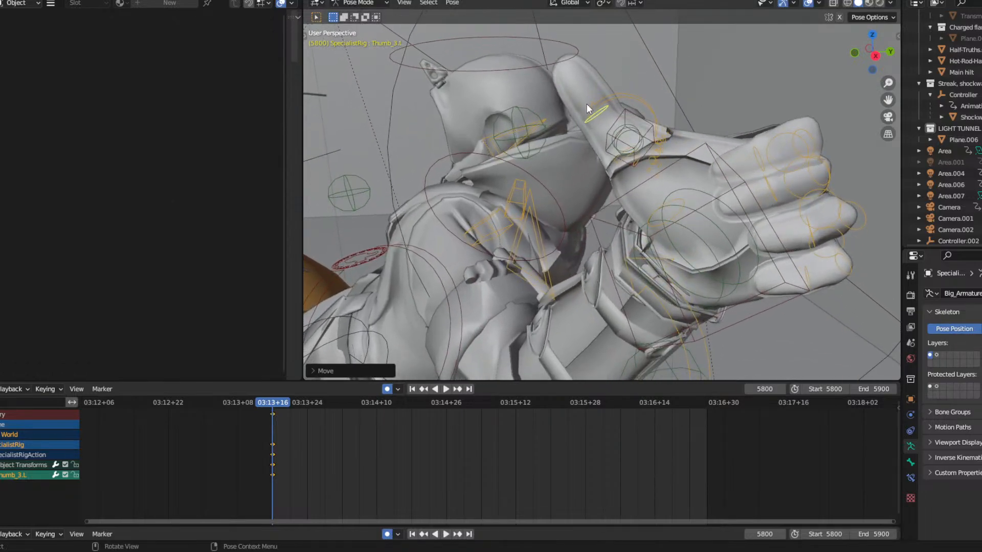
pyautogui.press('g')
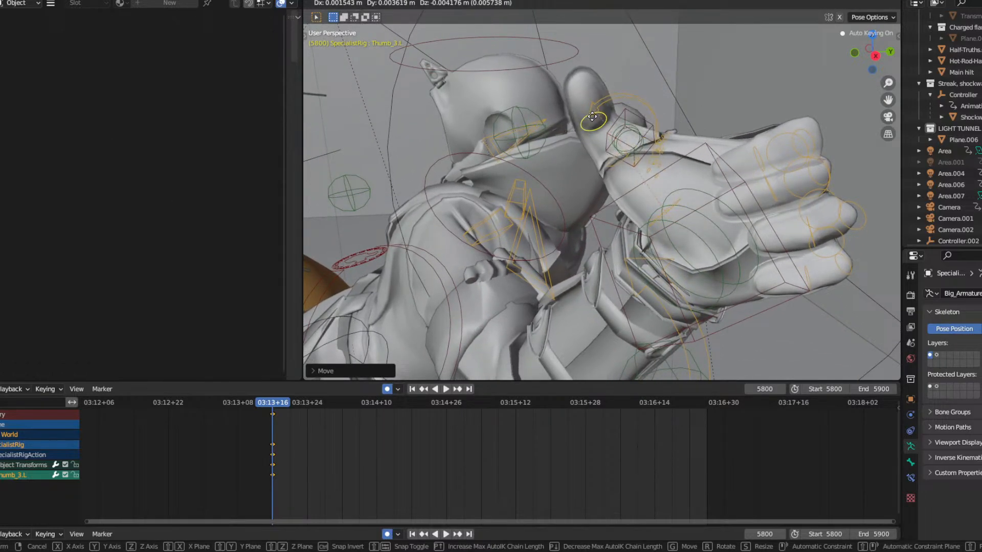
pyautogui.click(592, 124)
# Move Thumb_3.L again from a side angle to bring the left thumb over toward the index finger.
pyautogui.moveTo(594, 122); pyautogui.dragTo(657, 113, button='middle')
pyautogui.keyDown('shift'); pyautogui.moveTo(812, 126); pyautogui.dragTo(616, 132, button='middle'); pyautogui.keyUp('shift')
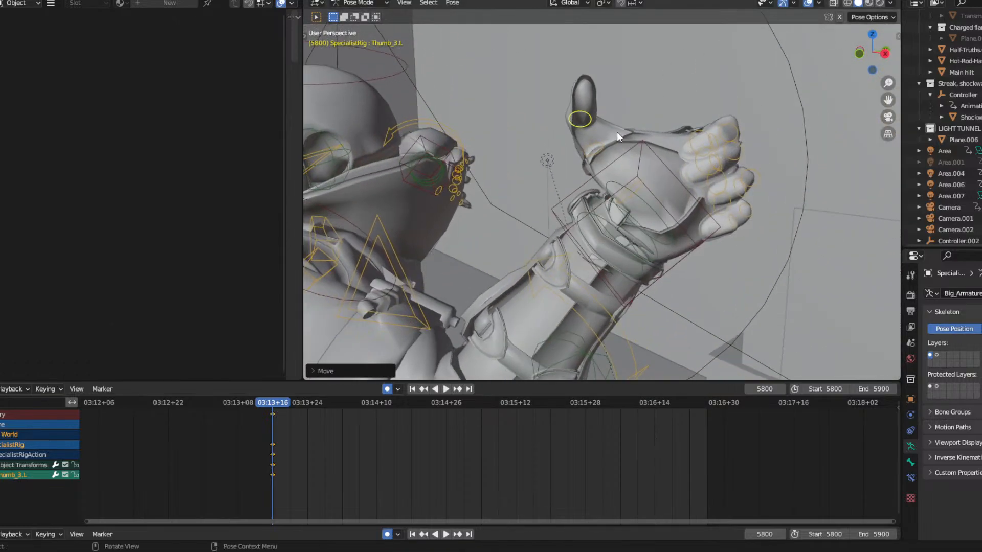
pyautogui.press('g')
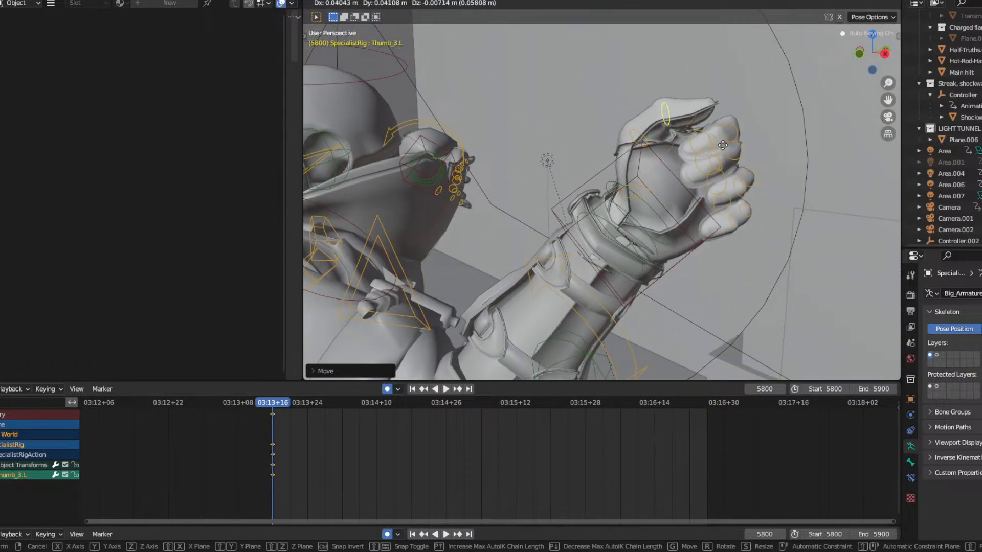
pyautogui.click(721, 142)
# Move Index_1.L to lift the left index finger off the fist, and move Index_3.L to extend the finger outward.
pyautogui.click(690, 145)
pyautogui.press('g')
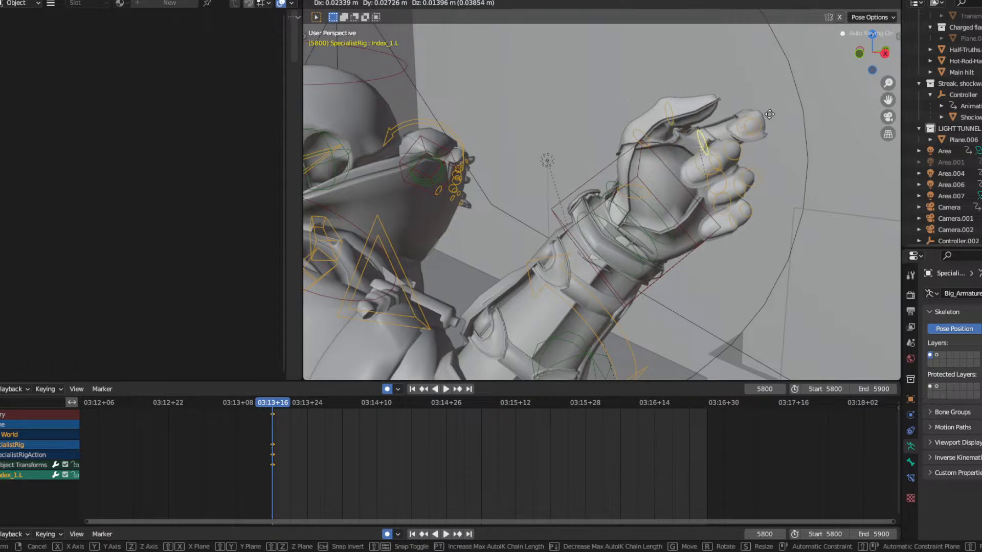
pyautogui.click(706, 137)
pyautogui.moveTo(706, 138); pyautogui.dragTo(633, 170, button='middle')
pyautogui.click(628, 177)
pyautogui.press('g')
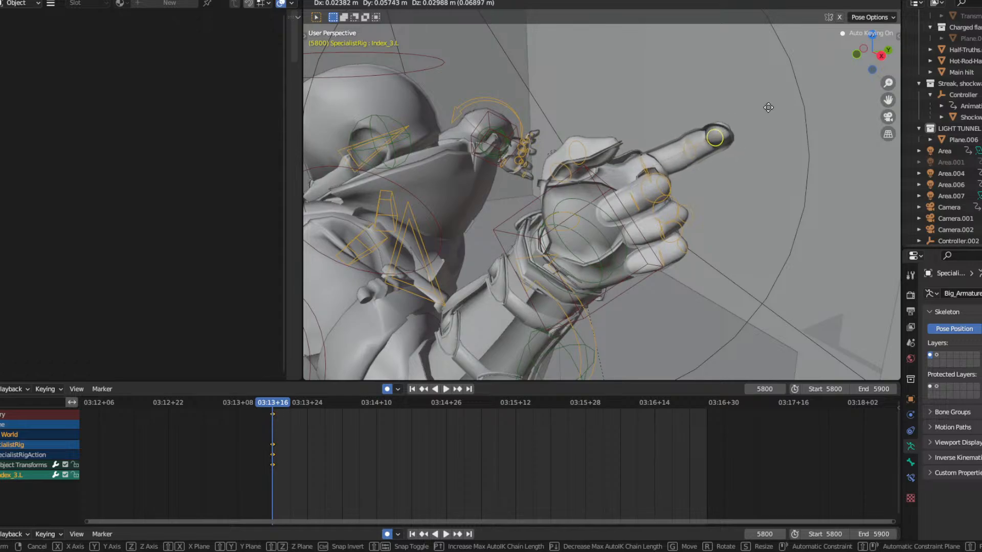
pyautogui.click(682, 170)
# Move Middle_3.L with Auto IK in two passes to extend the left middle finger and lower it below the index finger.
pyautogui.click(638, 204)
pyautogui.press('g')
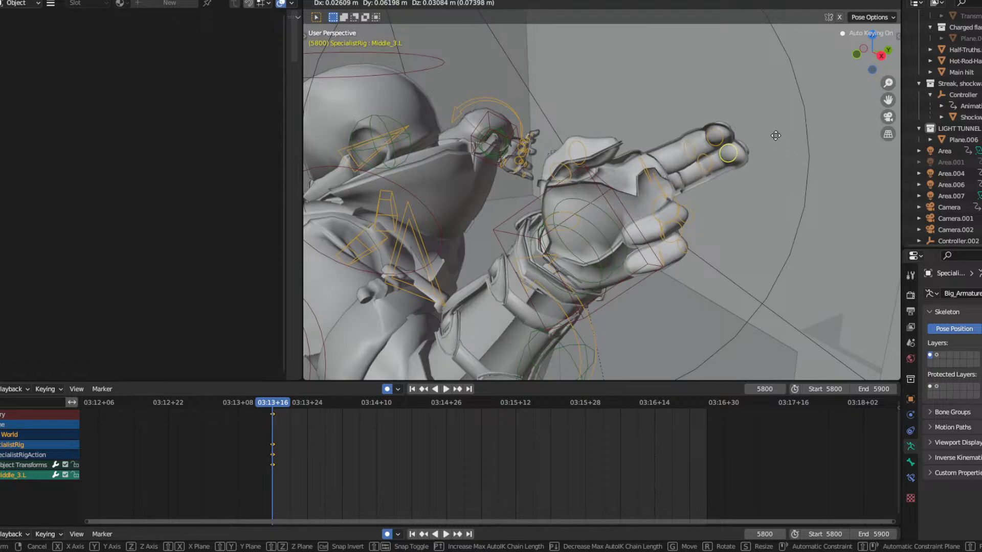
pyautogui.click(796, 137)
pyautogui.moveTo(795, 136); pyautogui.dragTo(703, 127, button='middle')
pyautogui.press('g')
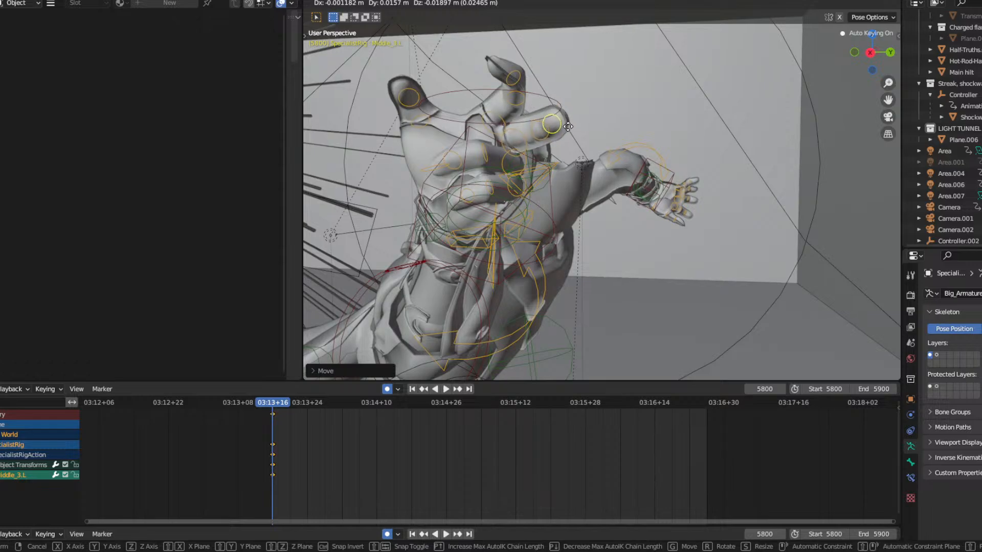
pyautogui.click(550, 137)
# Try to straighten the left ring finger by moving Ring_3.L, and undo the move.
pyautogui.click(455, 161)
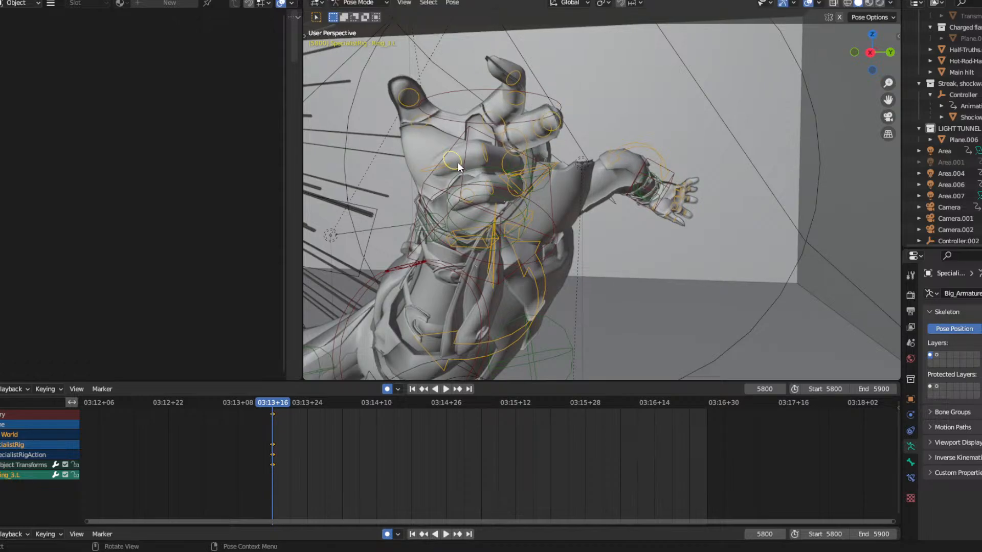
pyautogui.press('g')
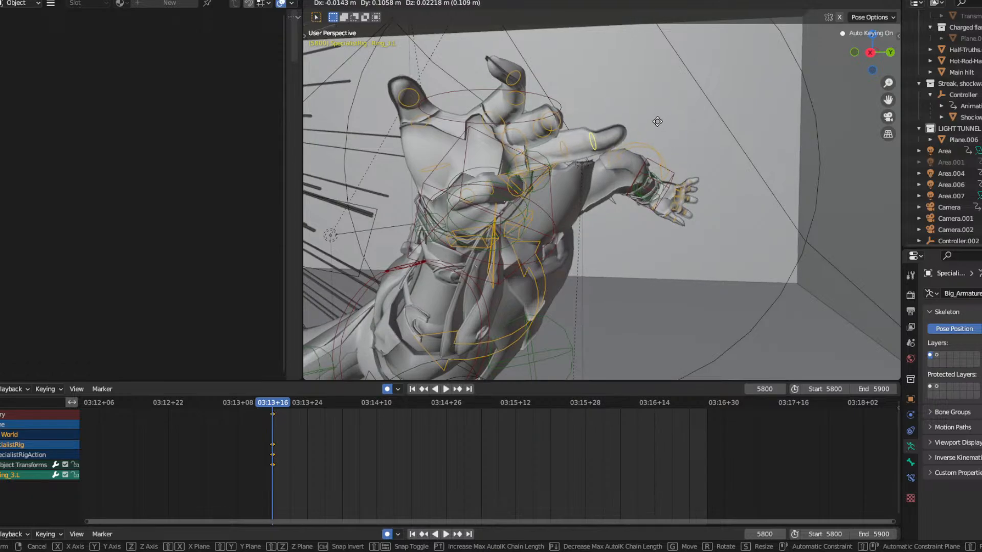
pyautogui.click(614, 135)
pyautogui.press('g')
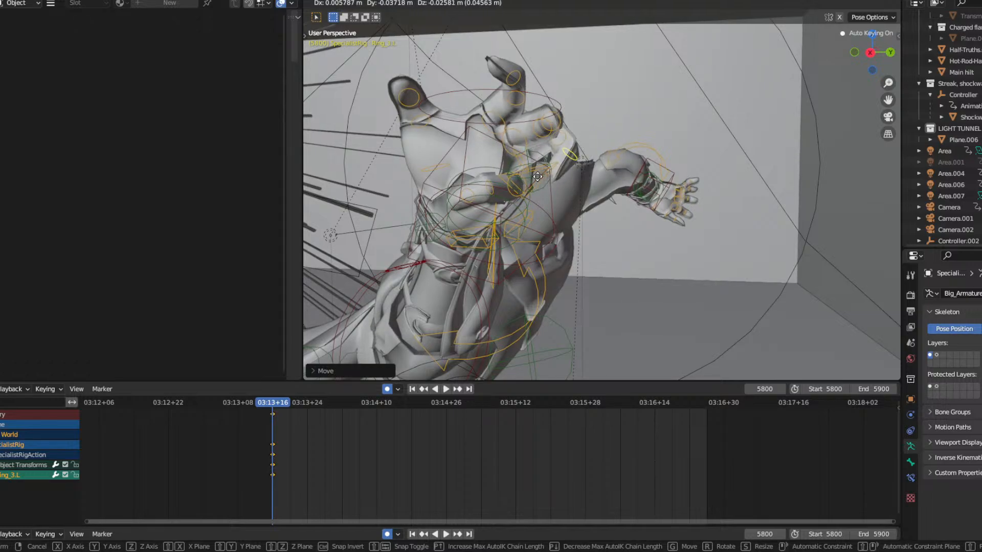
pyautogui.rightClick(513, 184)
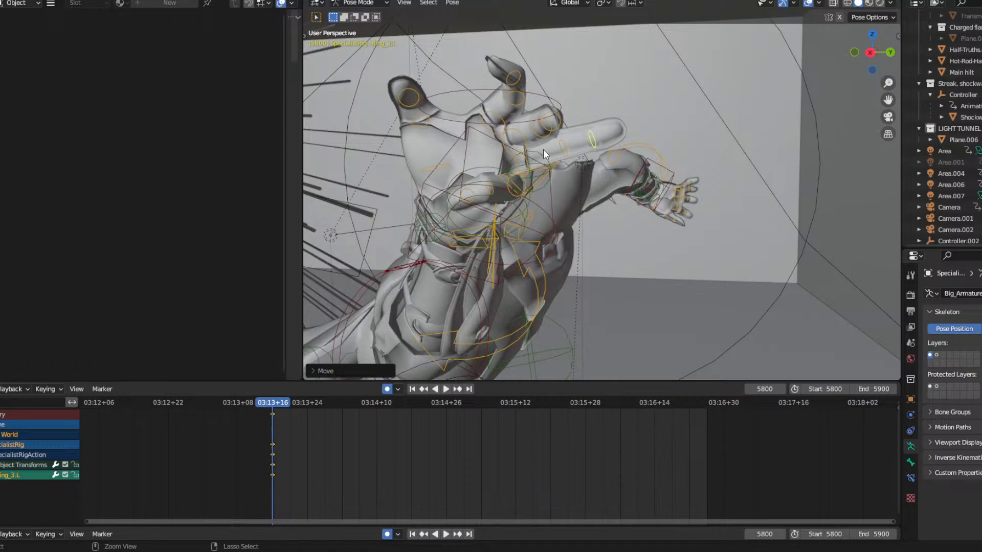
pyautogui.hotkey('ctrl', 'z')
# Extend the left ring finger by moving Ring_3.L, place it below the middle finger, and refine it from the opposite side.
pyautogui.moveTo(476, 152); pyautogui.dragTo(497, 157, button='middle')
pyautogui.press('g')
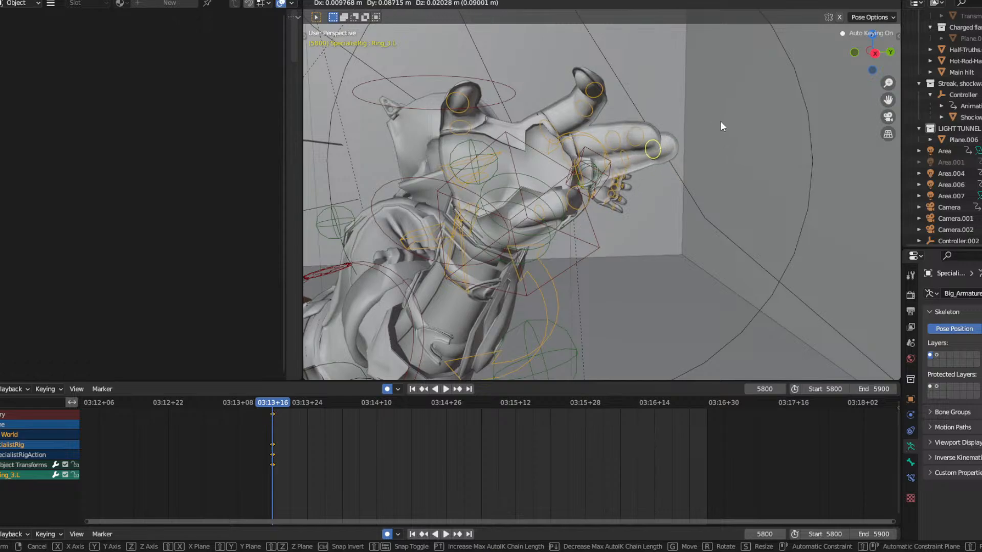
pyautogui.click(720, 121)
pyautogui.press('g')
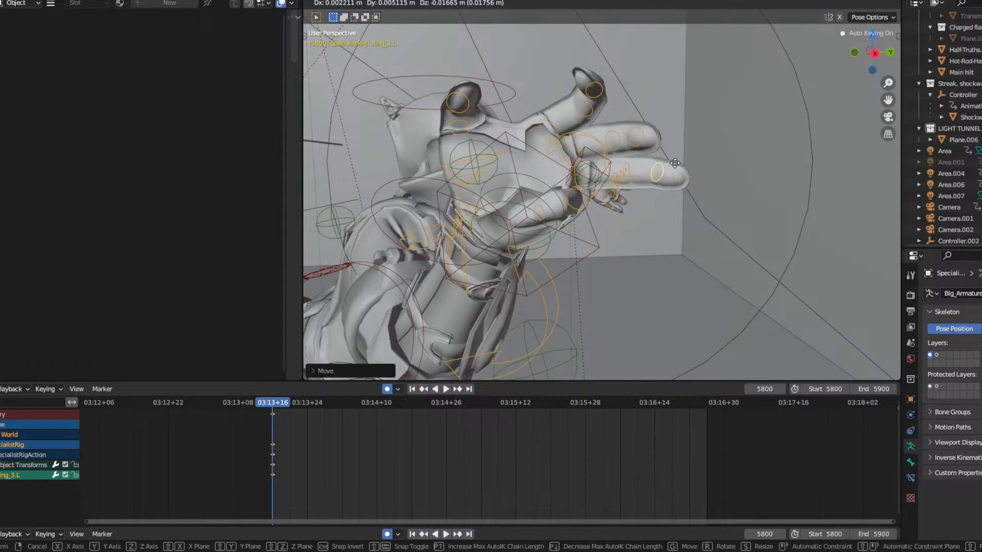
pyautogui.click(665, 165)
pyautogui.moveTo(665, 164); pyautogui.dragTo(446, 170, button='middle')
pyautogui.press('g')
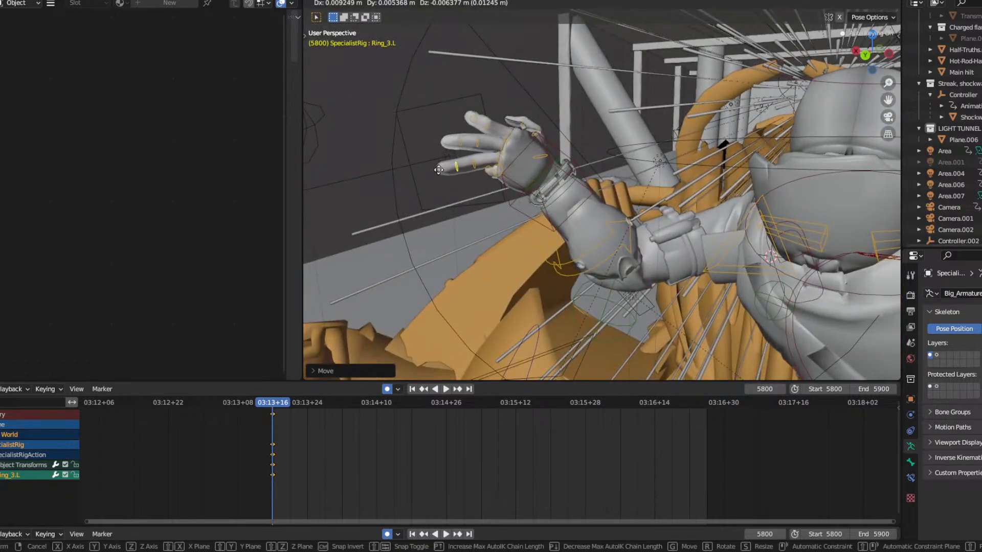
pyautogui.click(455, 163)
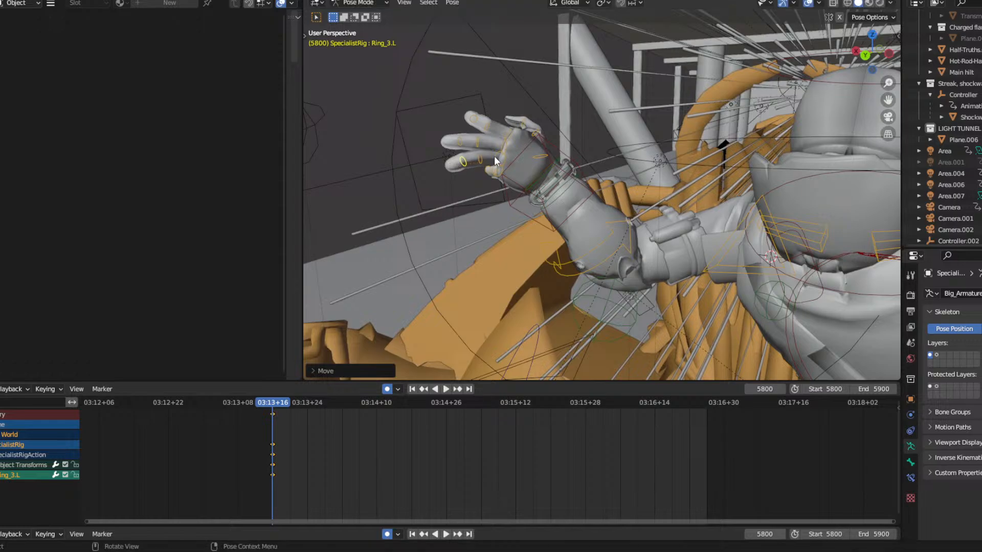
# Rotate Ring_1.L by about 12 degrees and Ring_3.L by about 17 degrees to refine the left ring finger's bend.
pyautogui.click(495, 159)
pyautogui.press('r')
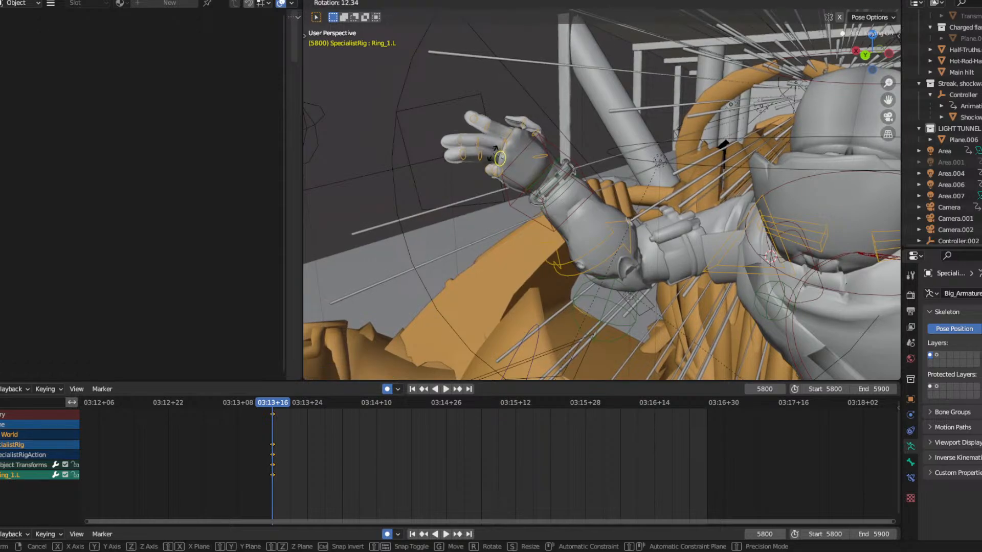
pyautogui.click(492, 156)
pyautogui.scroll(6, 490, 157)
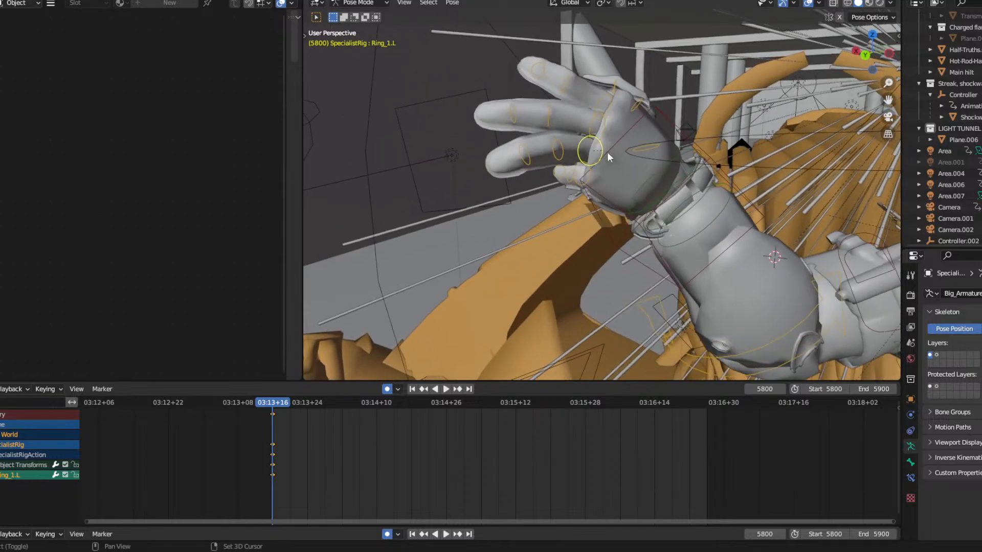
pyautogui.scroll(4, 526, 141)
pyautogui.click(470, 130)
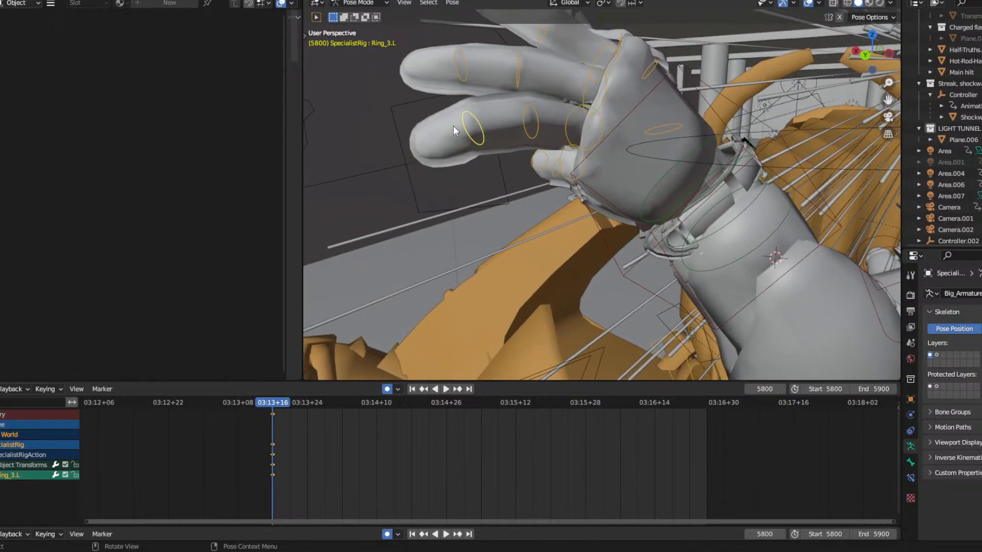
pyautogui.press('r')
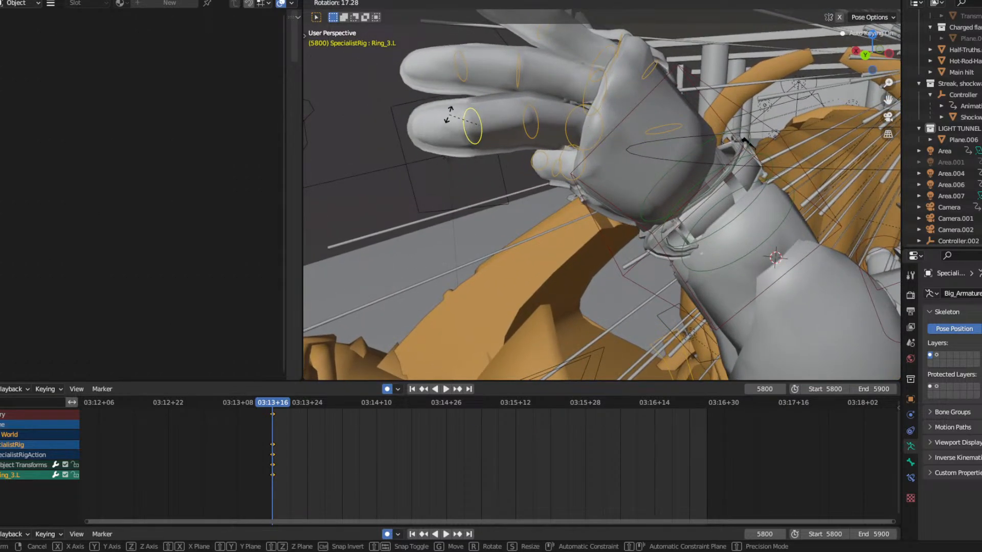
pyautogui.click(448, 117)
# Move Pinky_3.L with Auto IK in two passes to extend the left pinky and spread it below the ring finger.
pyautogui.moveTo(517, 112); pyautogui.dragTo(622, 142, button='middle')
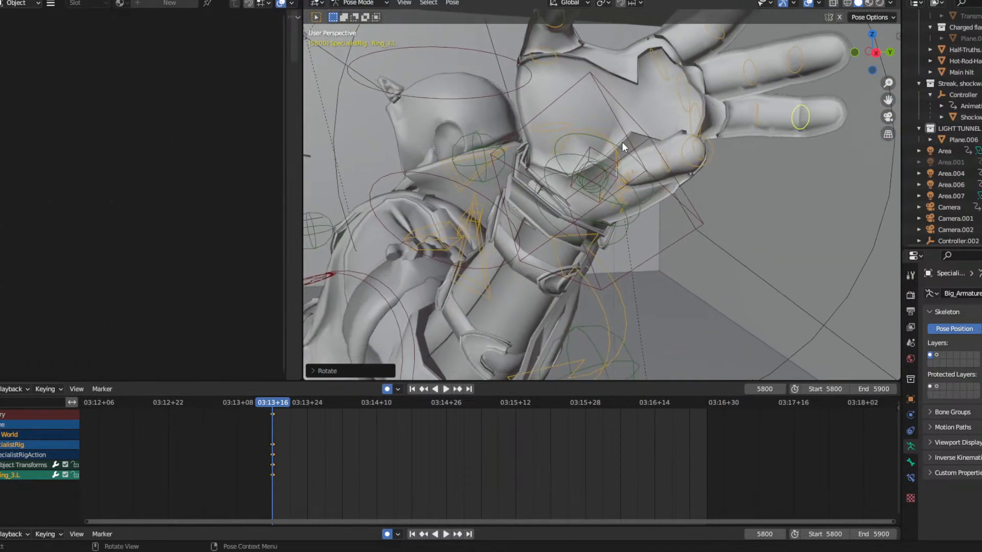
pyautogui.click(659, 164)
pyautogui.press('g')
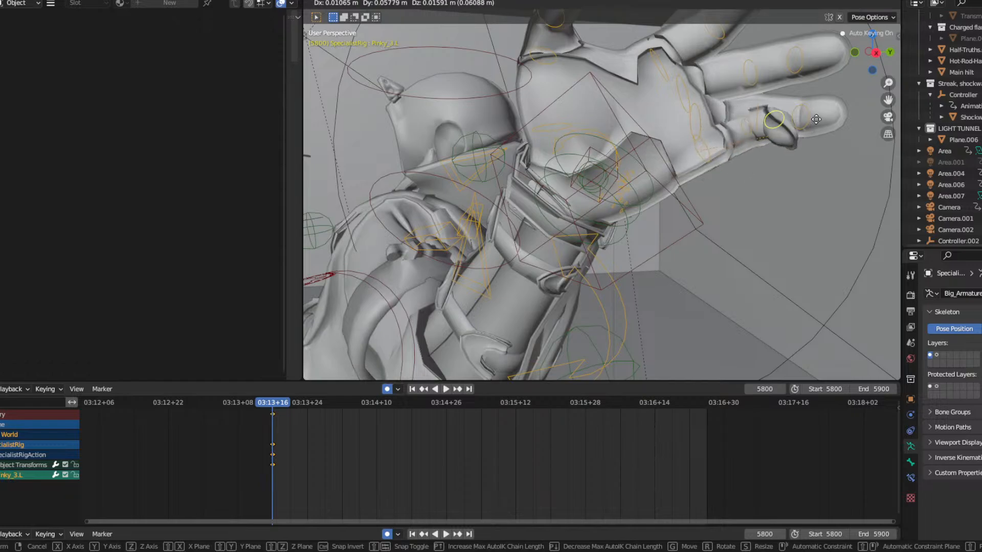
pyautogui.click(836, 95)
pyautogui.press('g')
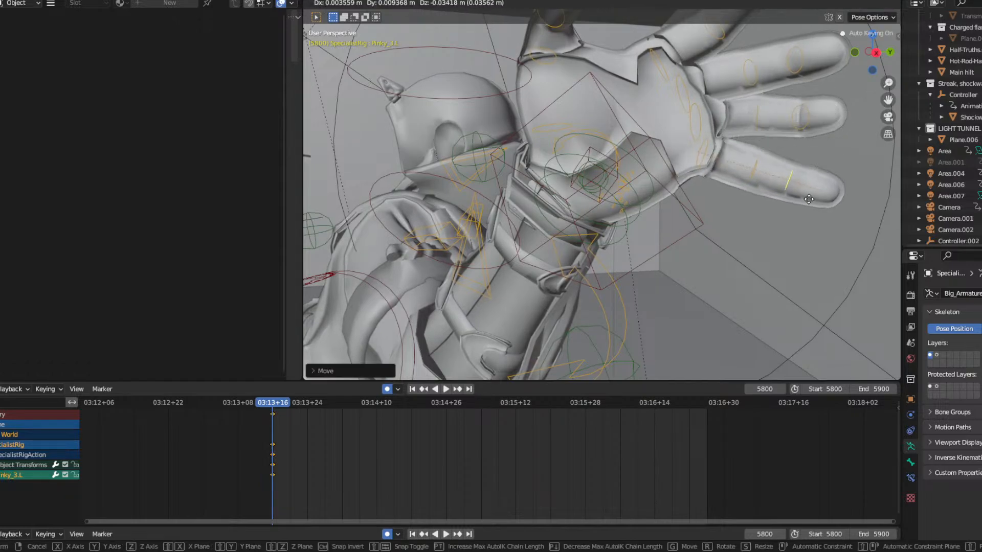
pyautogui.click(778, 196)
# Move Pinky_1.L and the tip bone of the left pinky slightly to refine the finger's spread.
pyautogui.moveTo(780, 196); pyautogui.dragTo(698, 106, button='middle')
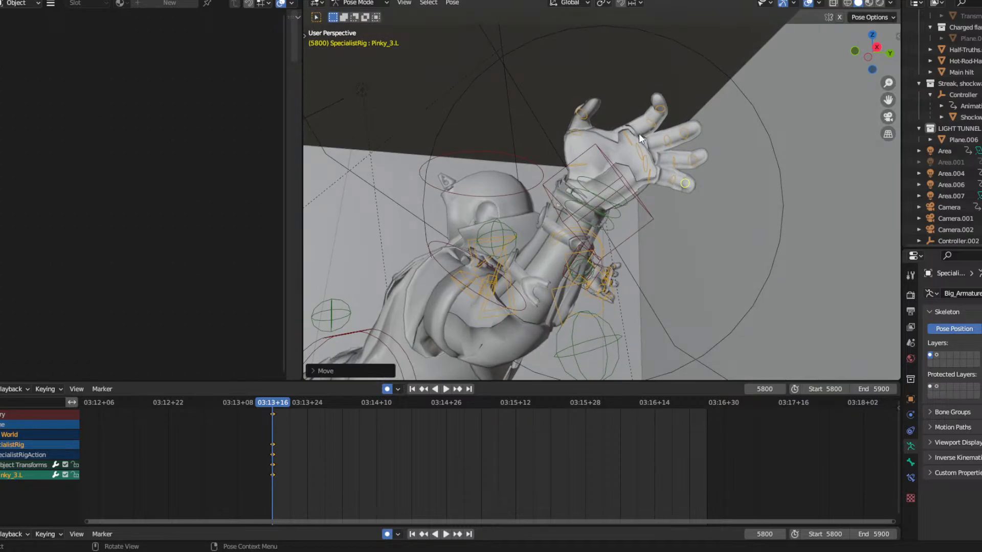
pyautogui.click(650, 173)
pyautogui.press('g')
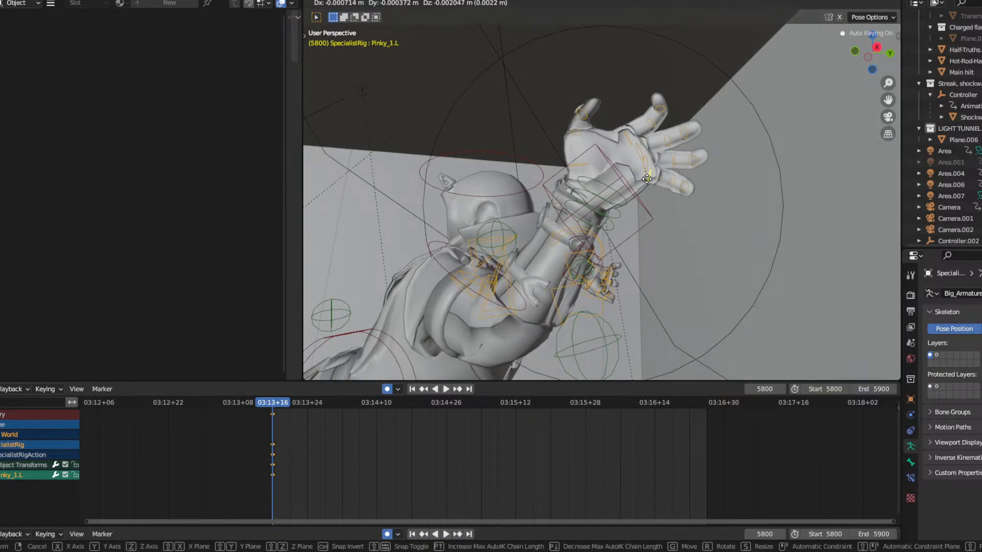
pyautogui.click(649, 180)
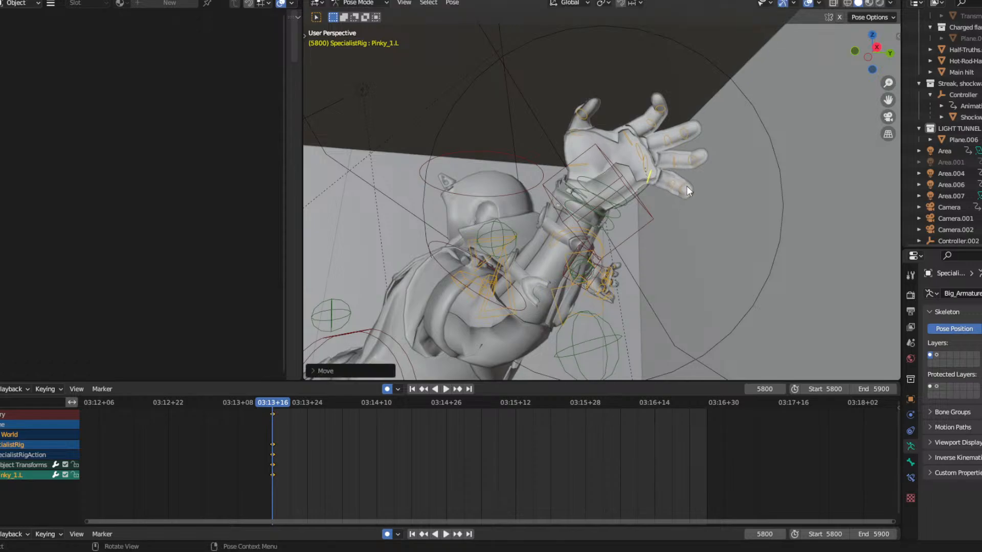
pyautogui.click(686, 186)
pyautogui.press('g')
pyautogui.click(702, 186)
pyautogui.moveTo(695, 180); pyautogui.dragTo(661, 128, button='middle')
pyautogui.click(662, 106)
pyautogui.press('g')
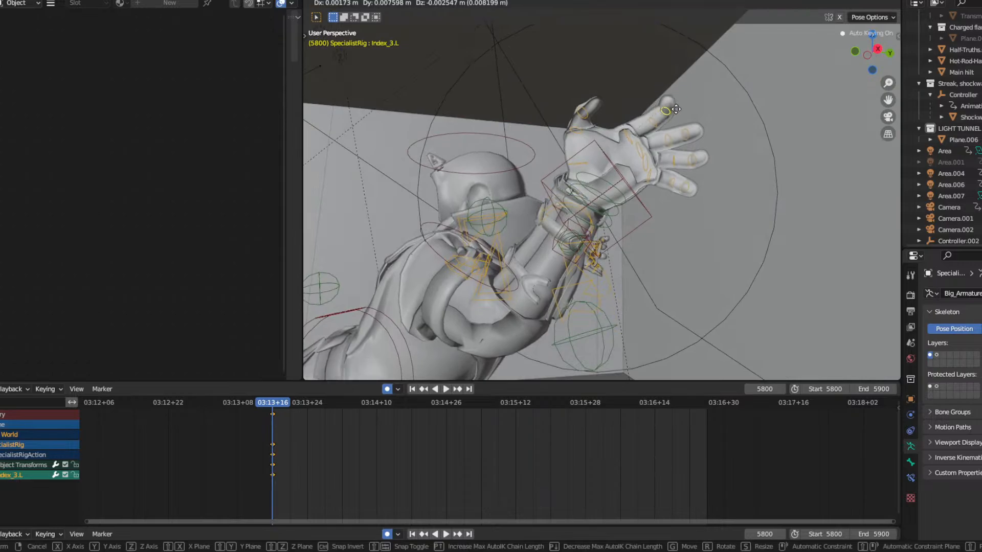
pyautogui.rightClick(673, 107)
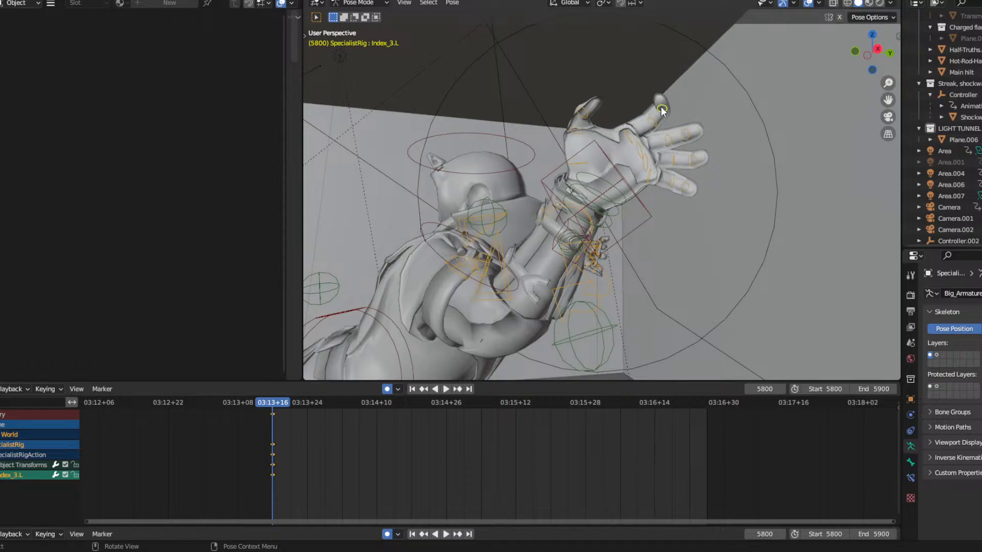
pyautogui.press('r')
pyautogui.rightClick(668, 112)
pyautogui.press('r')
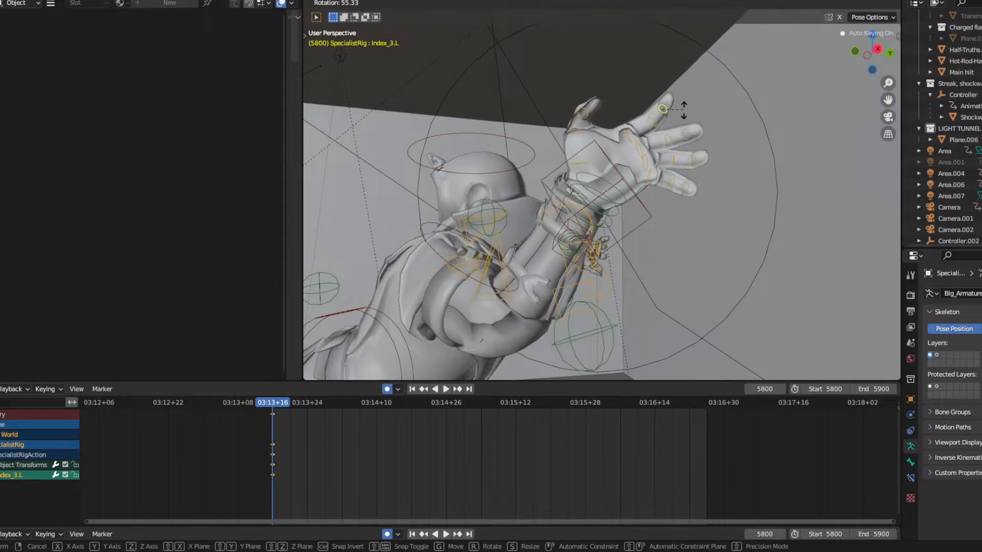
pyautogui.press('r')
pyautogui.click(645, 118)
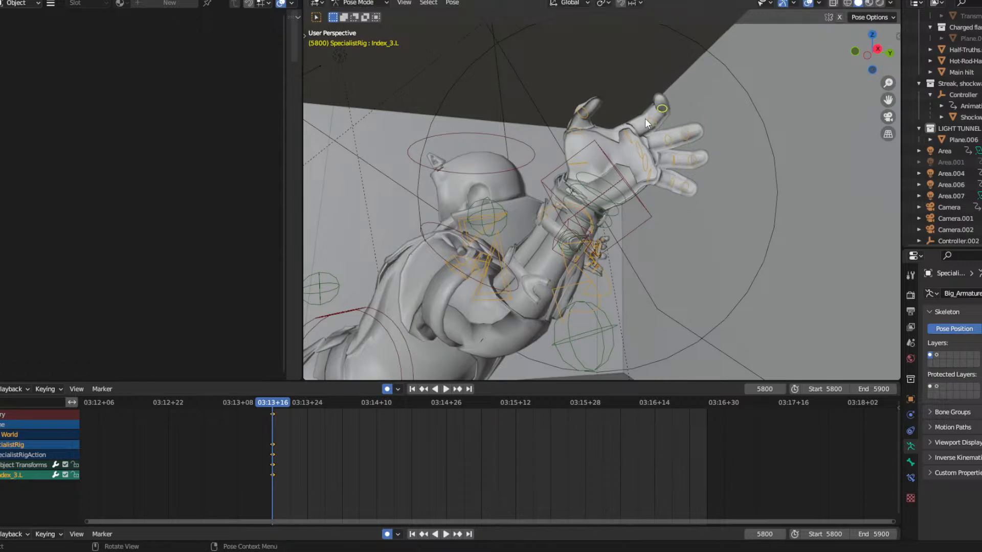
# Move Index_3.L down with Auto IK to straighten the left index finger alongside the middle finger.
pyautogui.scroll(4, 660, 110)
pyautogui.keyDown('shift'); pyautogui.moveTo(665, 94); pyautogui.dragTo(618, 272, button='middle'); pyautogui.keyUp('shift')
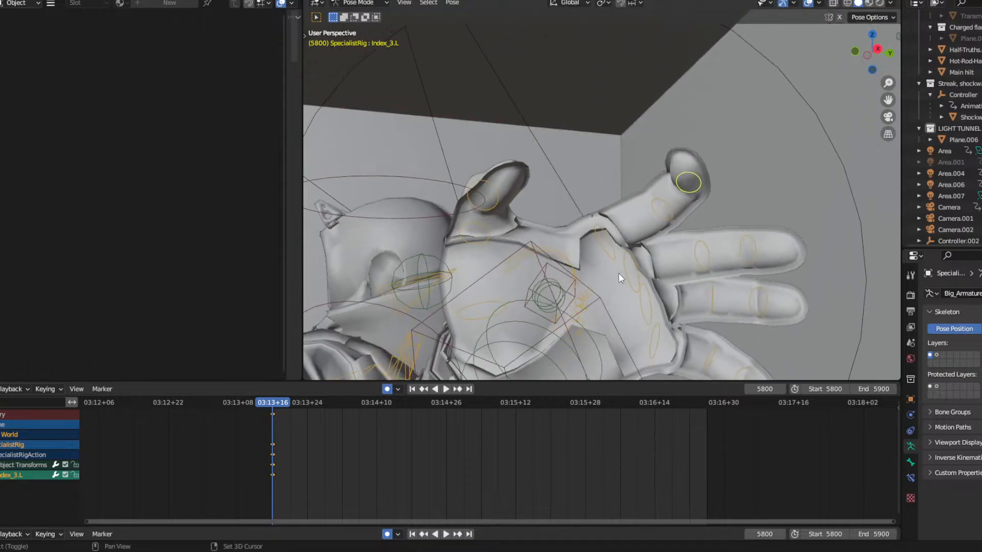
pyautogui.moveTo(652, 209); pyautogui.dragTo(687, 199, button='middle')
pyautogui.press('g')
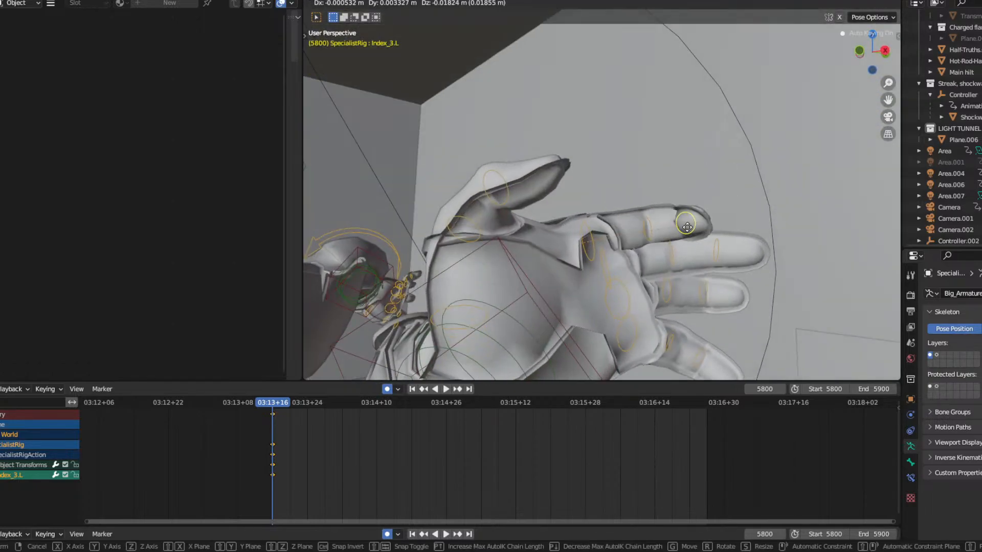
pyautogui.moveTo(686, 213); pyautogui.dragTo(590, 198, button='middle')
pyautogui.click(622, 165)
pyautogui.moveTo(622, 166); pyautogui.dragTo(665, 145, button='middle')
# Move Middle_3.L to curl the left middle finger toward the index finger.
pyautogui.click(691, 240)
pyautogui.press('g')
pyautogui.click(682, 218)
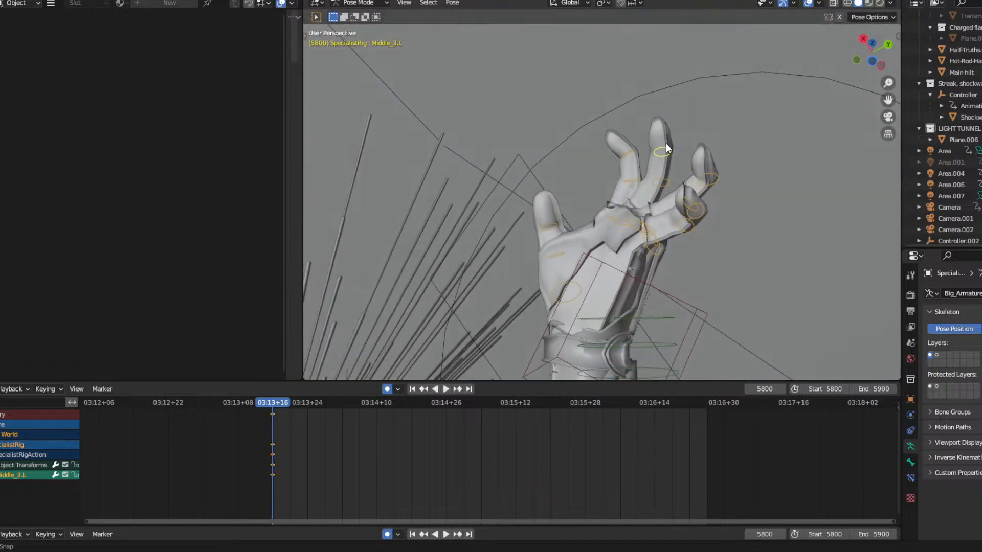
pyautogui.press('g')
pyautogui.click(680, 160)
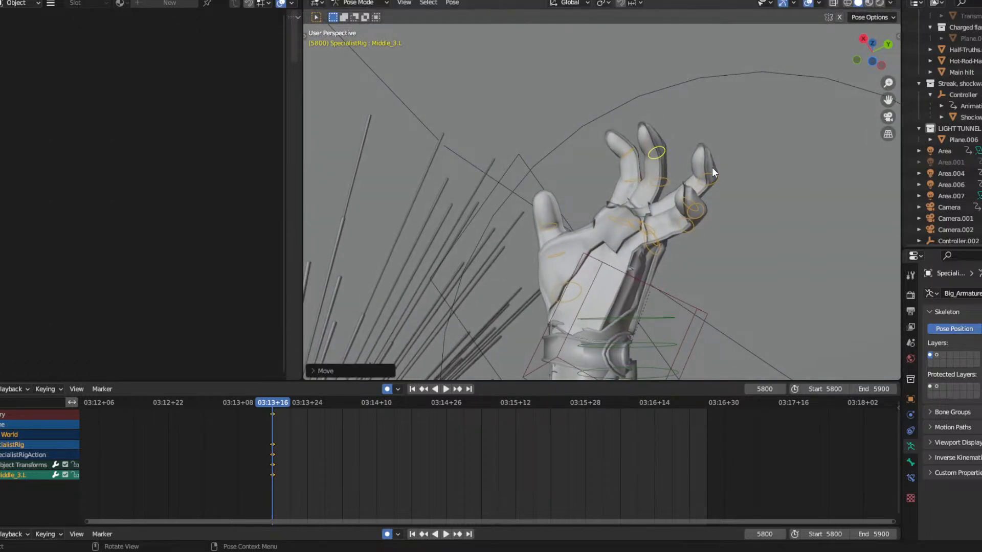
# Move the left ring finger's tip bone and Pinky_3.L inward to bring both fingers in line with the middle finger.
pyautogui.click(711, 167)
pyautogui.press('g')
pyautogui.click(701, 215)
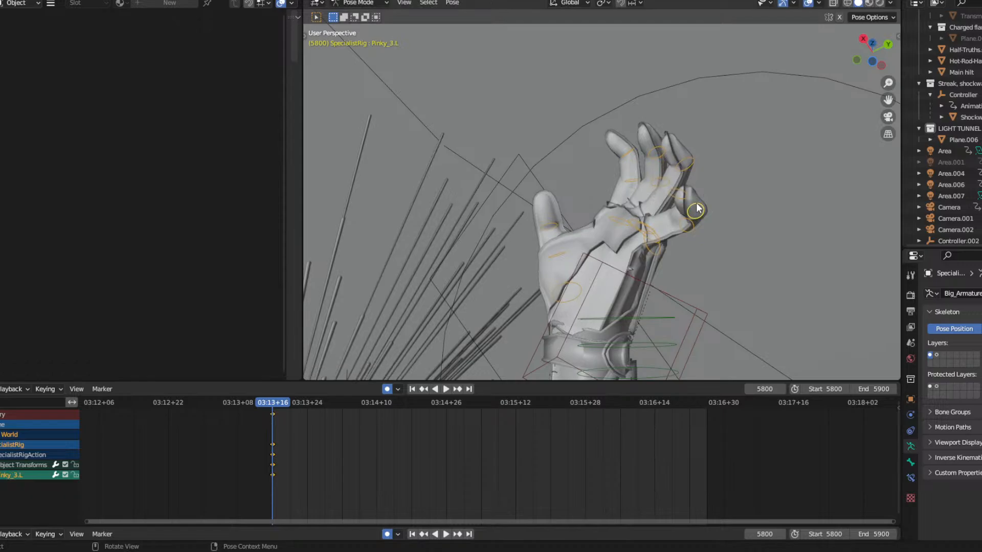
pyautogui.press('g')
pyautogui.click(680, 174)
# Move Thumb_3.L to reposition the left thumb beside the palm.
pyautogui.moveTo(680, 174); pyautogui.dragTo(435, 313, button='middle')
pyautogui.click(581, 214)
pyautogui.press('g')
pyautogui.click(614, 221)
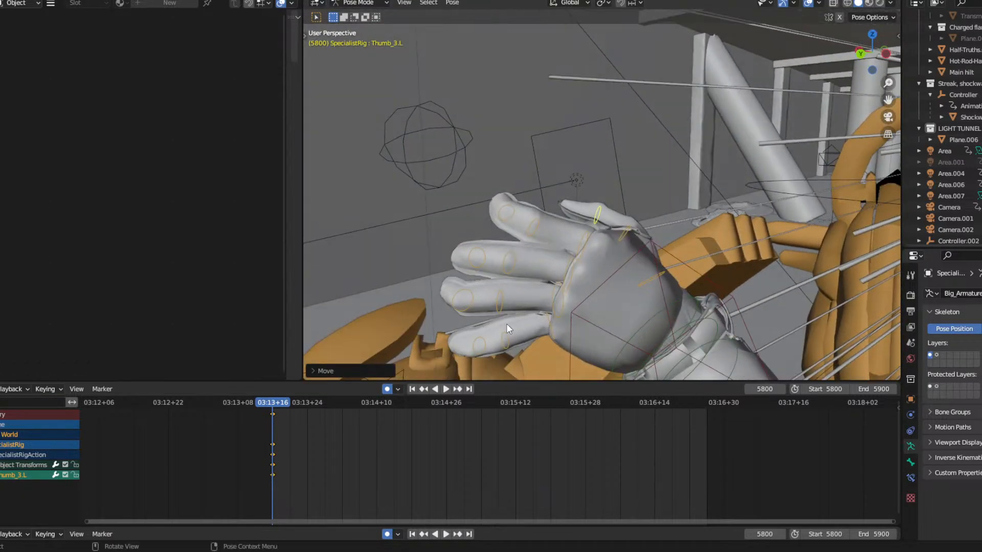
# Rotate Hand.L IK Controller in several passes, using trackball rotation, so the left hand opens outward with spread fingers.
pyautogui.moveTo(616, 234); pyautogui.dragTo(304, 220, button='middle')
pyautogui.scroll(-6, 503, 241)
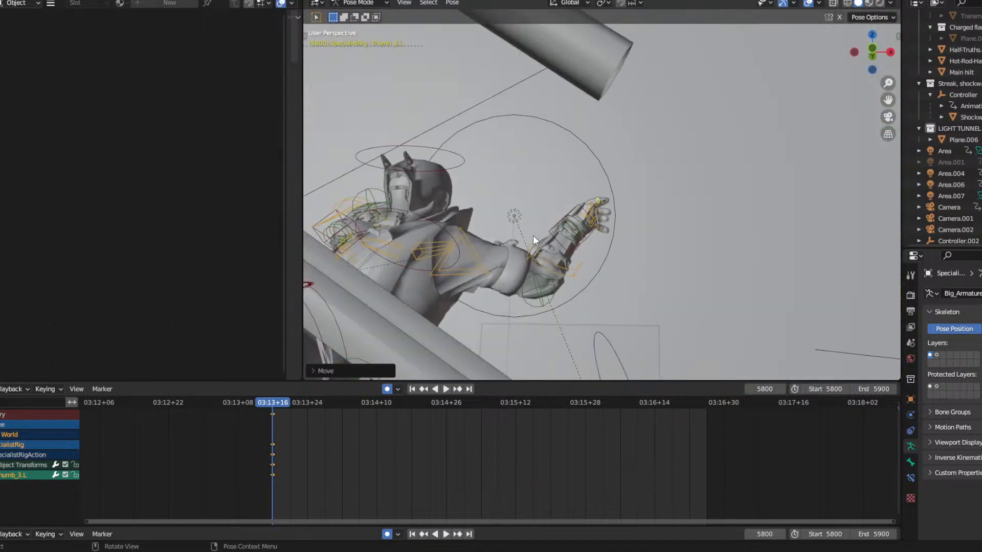
pyautogui.moveTo(533, 235); pyautogui.dragTo(559, 238, button='middle')
pyautogui.click(559, 238)
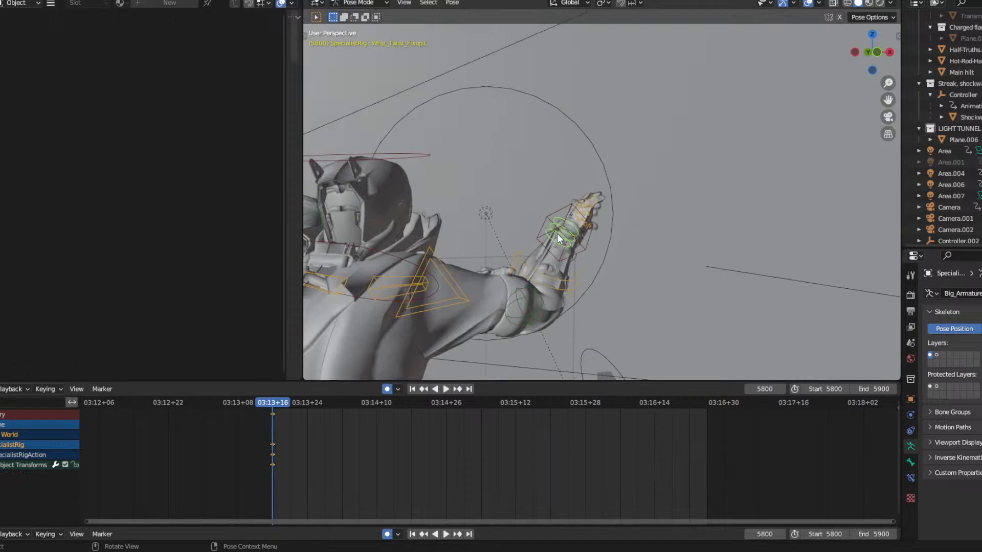
pyautogui.press('r')
pyautogui.press('r')
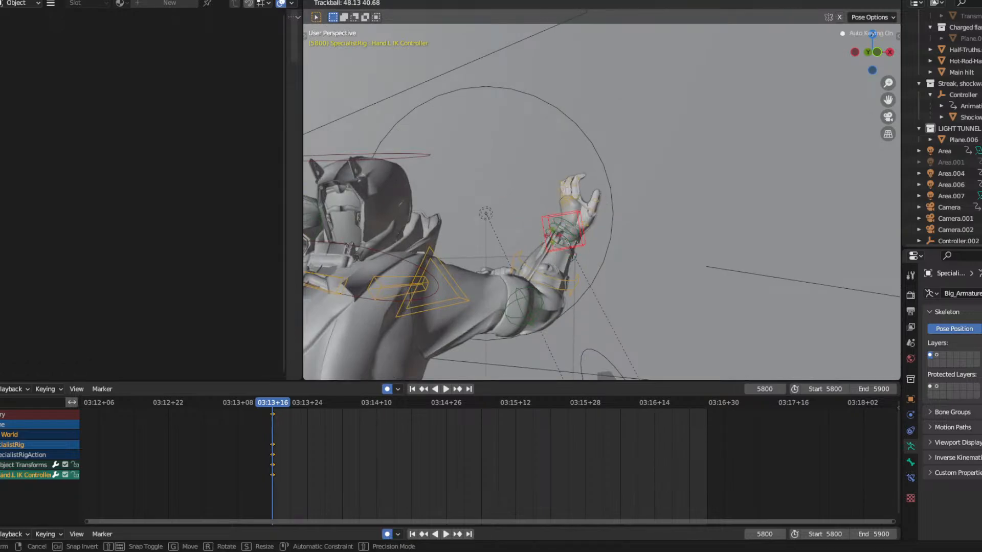
pyautogui.click(578, 188)
pyautogui.press('r')
pyautogui.click(594, 174)
pyautogui.press('r')
pyautogui.press('r')
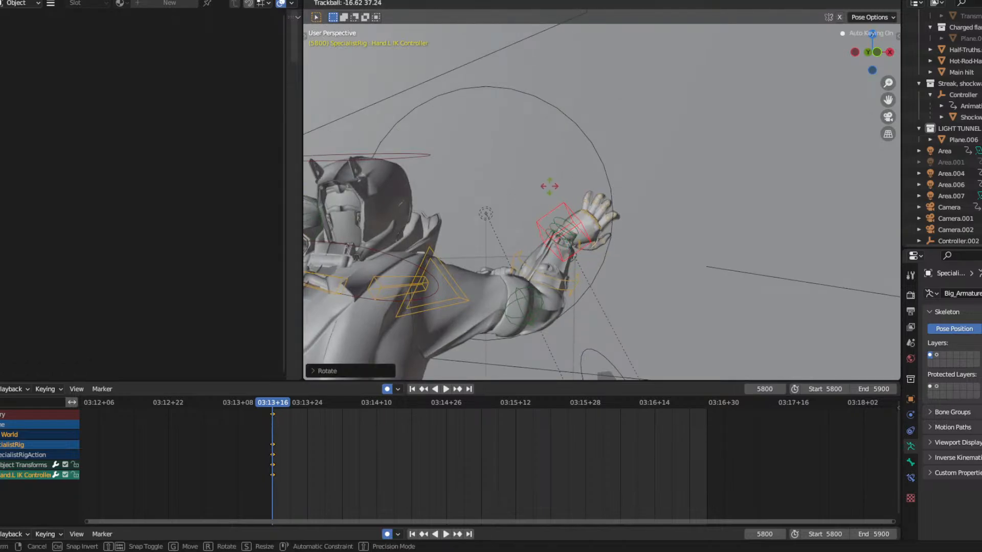
pyautogui.click(542, 194)
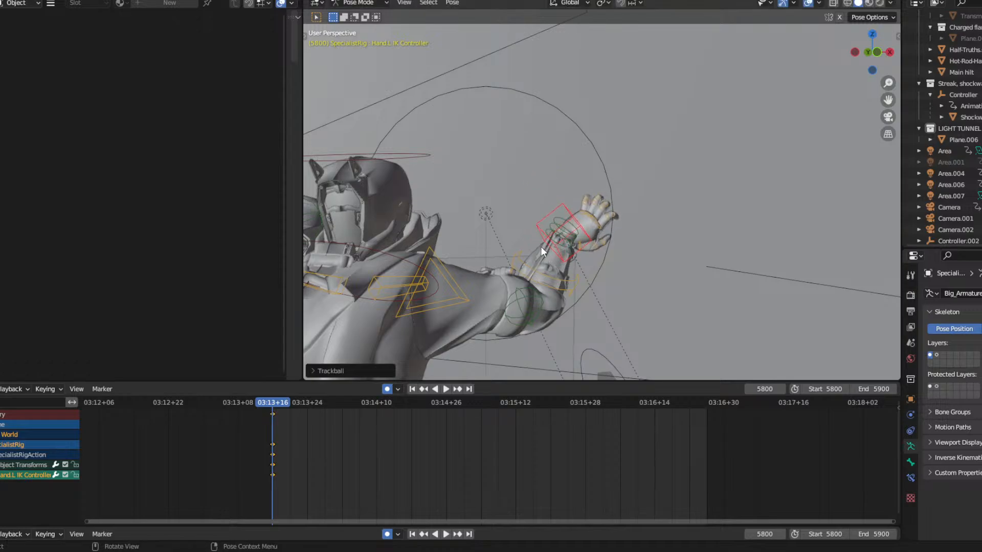
# Rotate ForeArm.L in two passes to twist the left forearm in line with the turned hand.
pyautogui.click(511, 265)
pyautogui.press('r')
pyautogui.press('r')
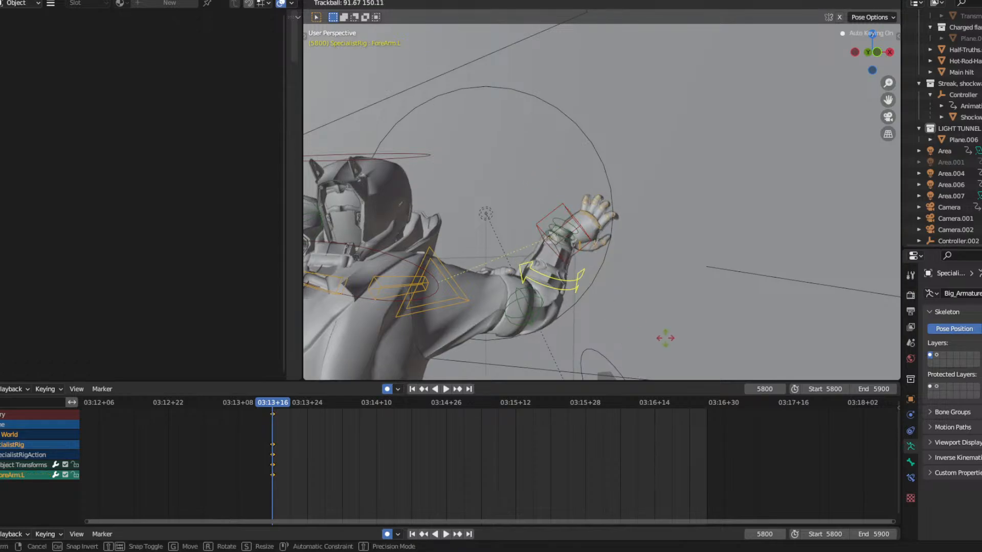
pyautogui.press('Escape')
pyautogui.press('r')
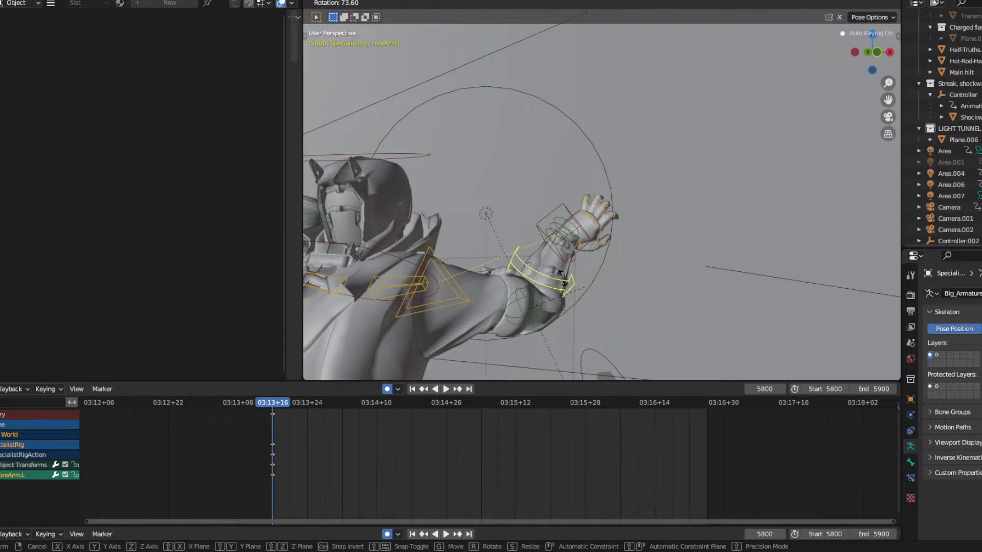
pyautogui.click(511, 258)
pyautogui.press('r')
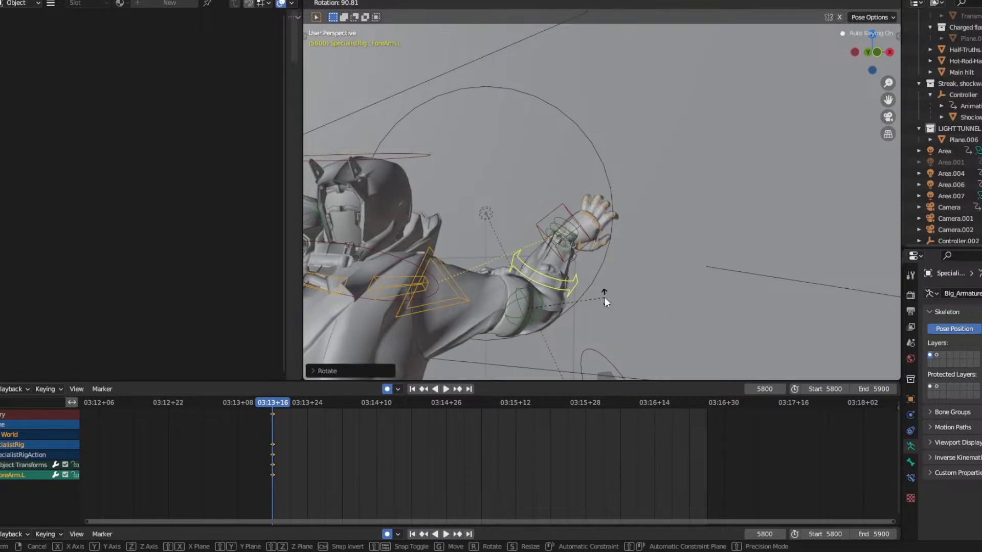
pyautogui.click(583, 290)
# Refine the ForeArm.L twist with two further rotations from other viewing angles.
pyautogui.moveTo(583, 290); pyautogui.dragTo(506, 250, button='middle')
pyautogui.press('r')
pyautogui.click(608, 280)
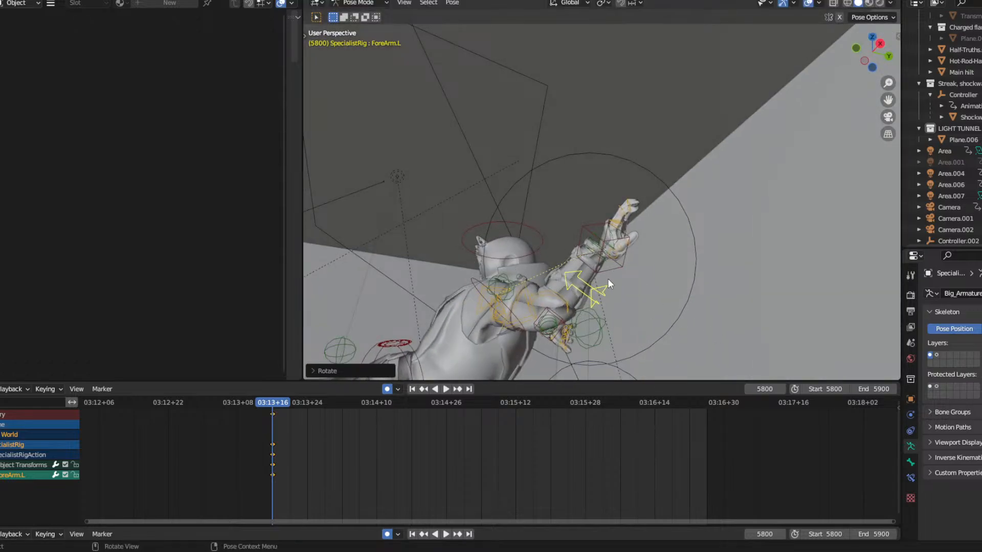
pyautogui.moveTo(609, 280); pyautogui.dragTo(595, 228, button='middle')
pyautogui.press('r')
pyautogui.click(593, 263)
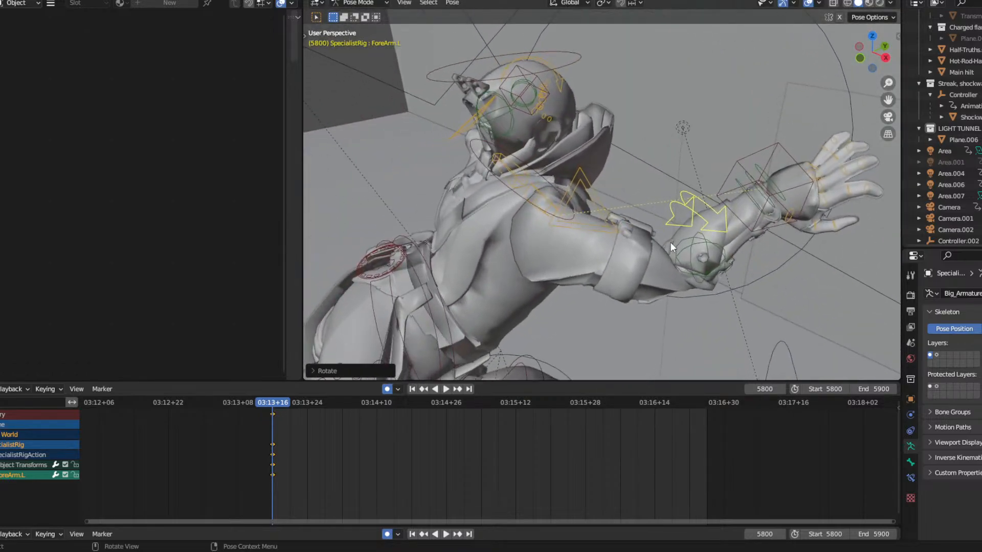
# Move UpperArm.L IK Controller up beside the head to raise the left elbow.
pyautogui.click(716, 264)
pyautogui.press('g')
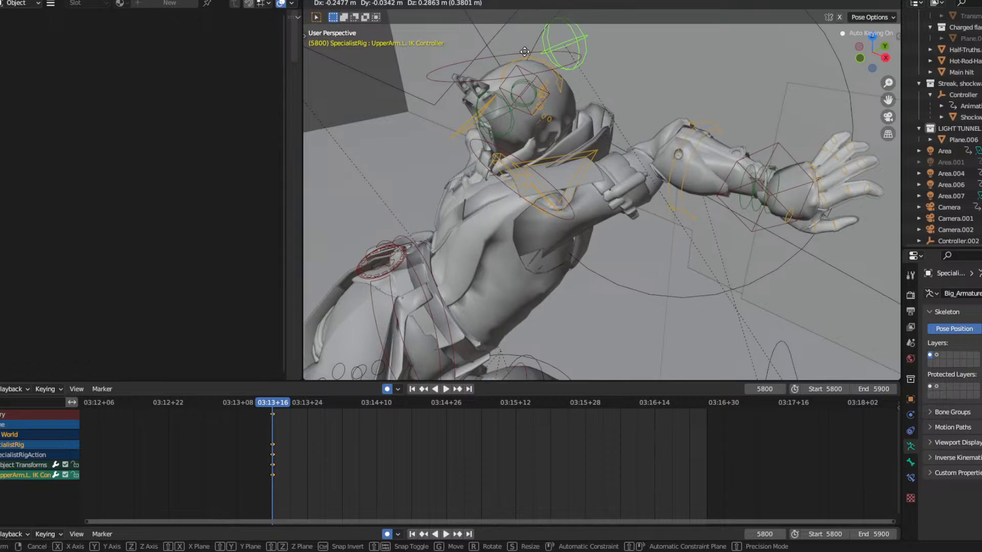
pyautogui.click(544, 100)
# Rotate ForeArm.L to correct the forearm's twist for the raised elbow.
pyautogui.moveTo(544, 99); pyautogui.dragTo(645, 145, button='middle')
pyautogui.click(691, 148)
pyautogui.press('r')
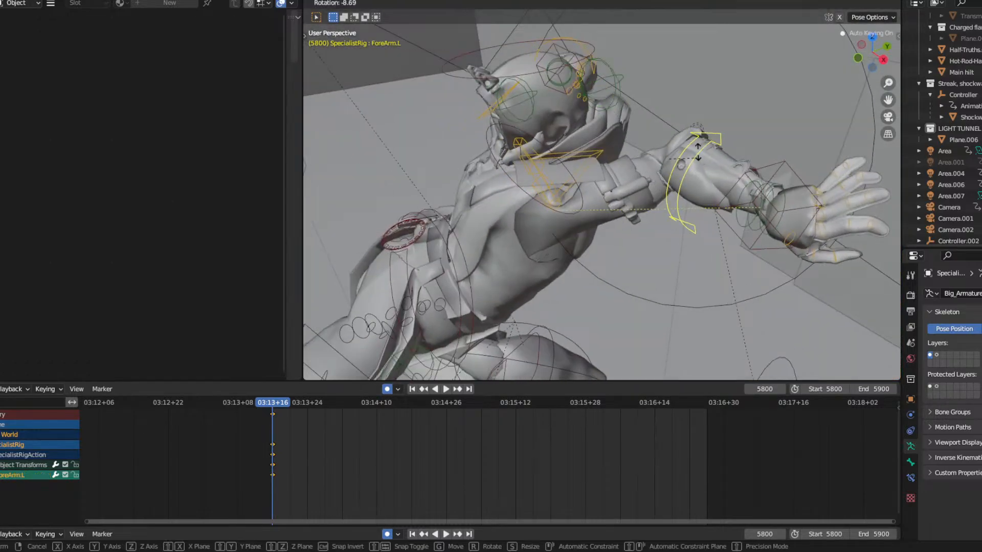
pyautogui.click(657, 208)
# Trackball-rotate Hand.L IK Controller to bend the left hand outward in line with the raised forearm.
pyautogui.moveTo(658, 208); pyautogui.dragTo(783, 156, button='middle')
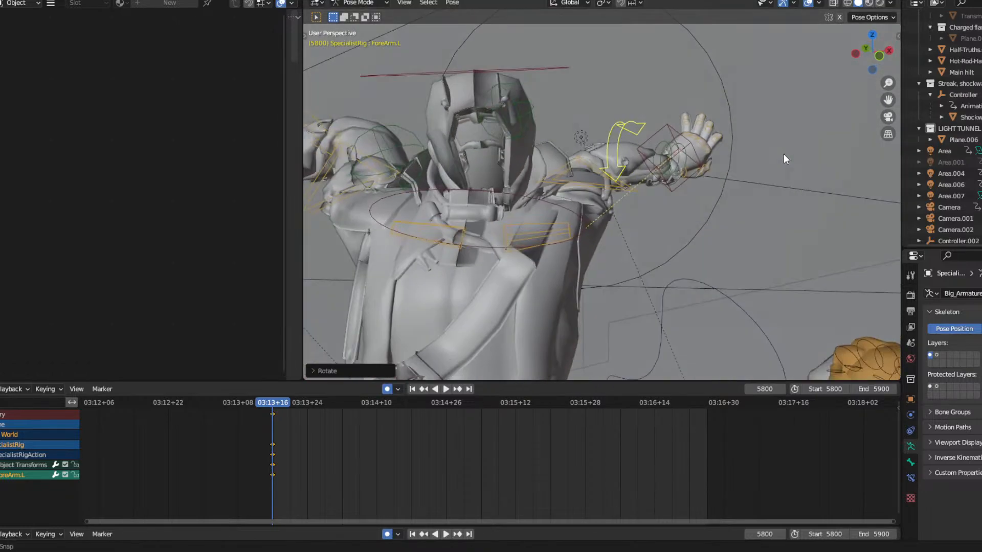
pyautogui.moveTo(701, 163); pyautogui.dragTo(748, 150, button='middle')
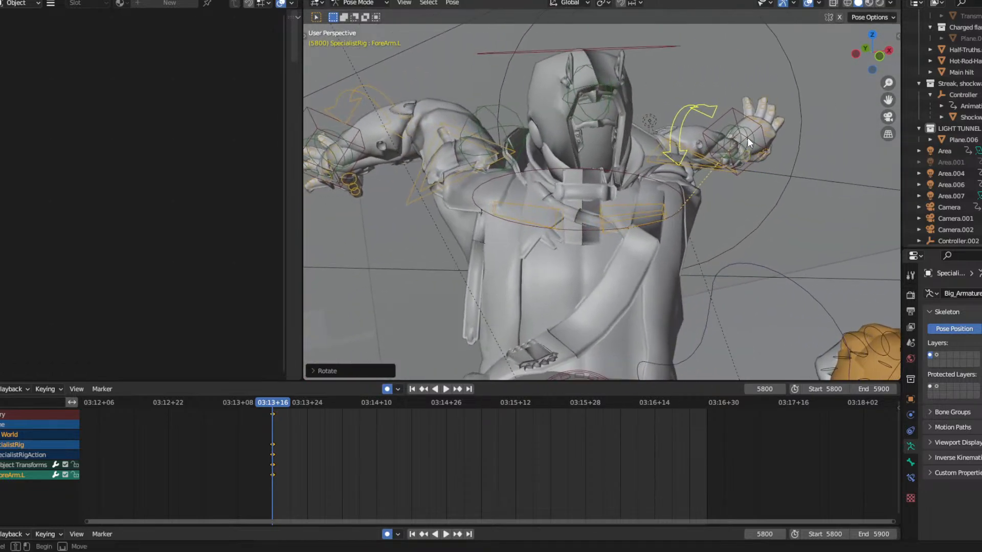
pyautogui.click(723, 151)
pyautogui.click(724, 152)
pyautogui.press('r')
pyautogui.press('r')
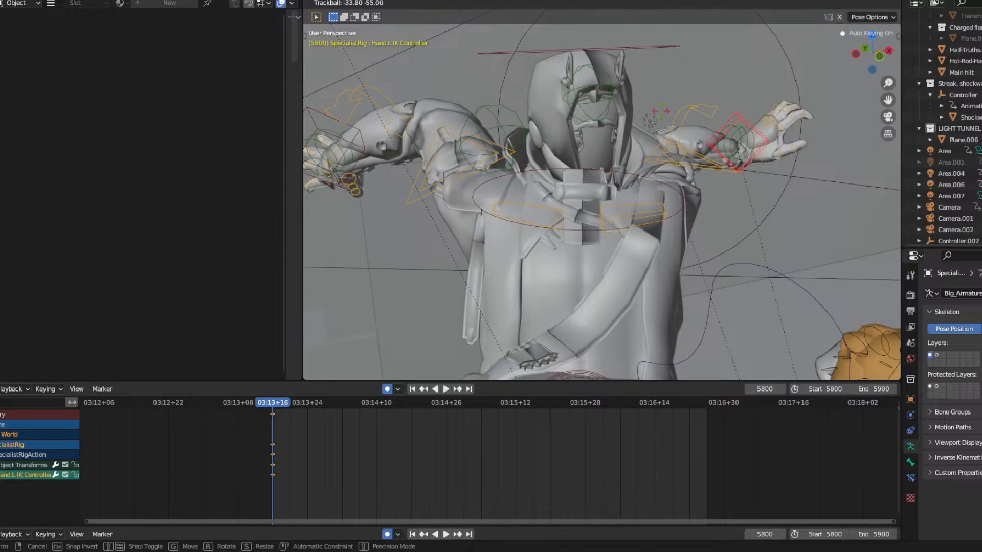
pyautogui.click(746, 124)
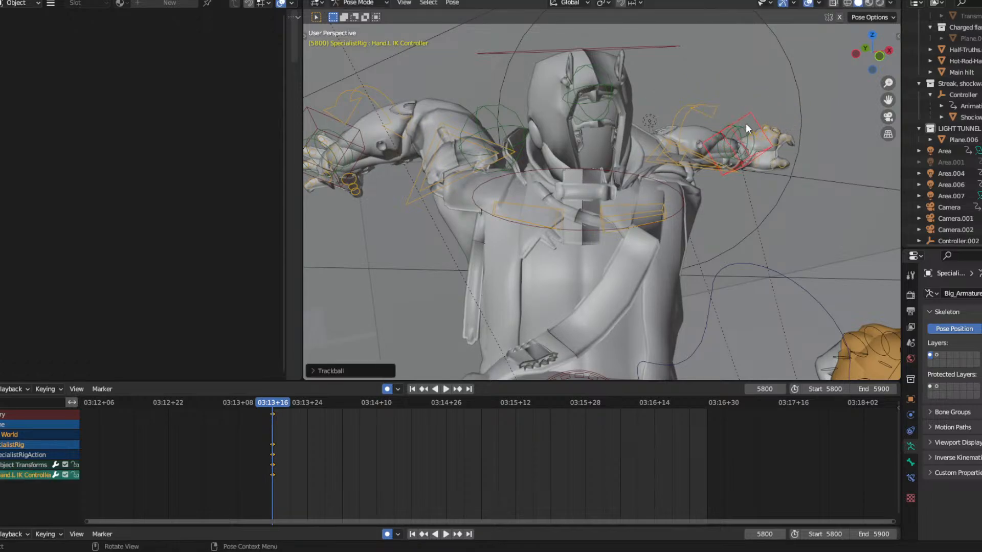
# Rotate ForeArm.R to adjust the right forearm's twist.
pyautogui.moveTo(662, 165); pyautogui.dragTo(788, 277, button='middle')
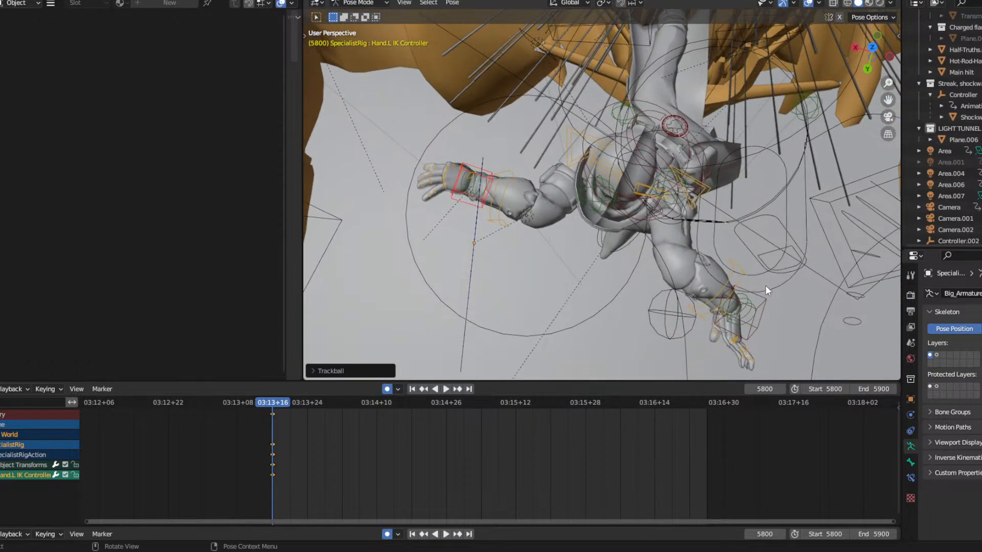
pyautogui.click(732, 290)
pyautogui.press('r')
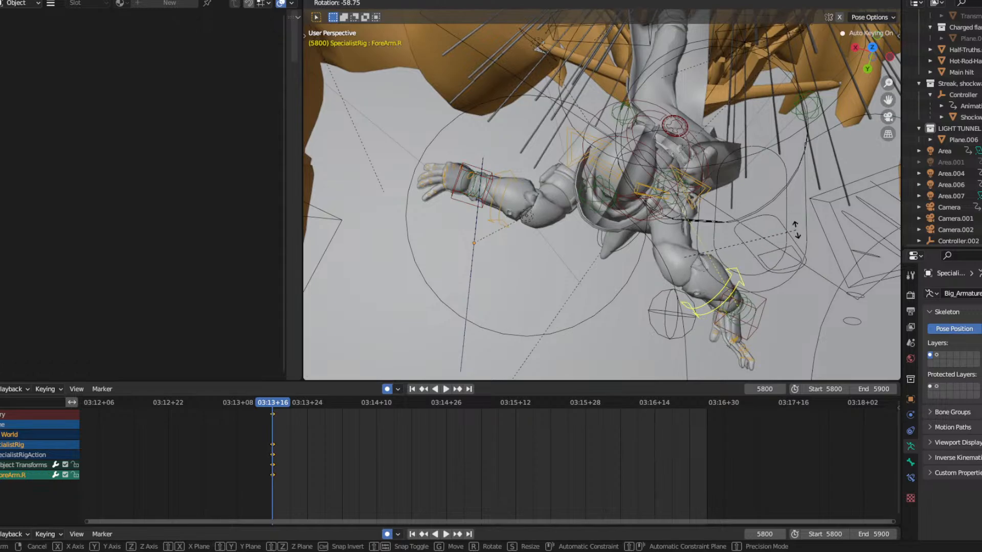
pyautogui.click(748, 263)
# Switch from Pose Mode to Object Mode and select SpecialistRig.
pyautogui.moveTo(748, 263); pyautogui.dragTo(736, 142, button='middle')
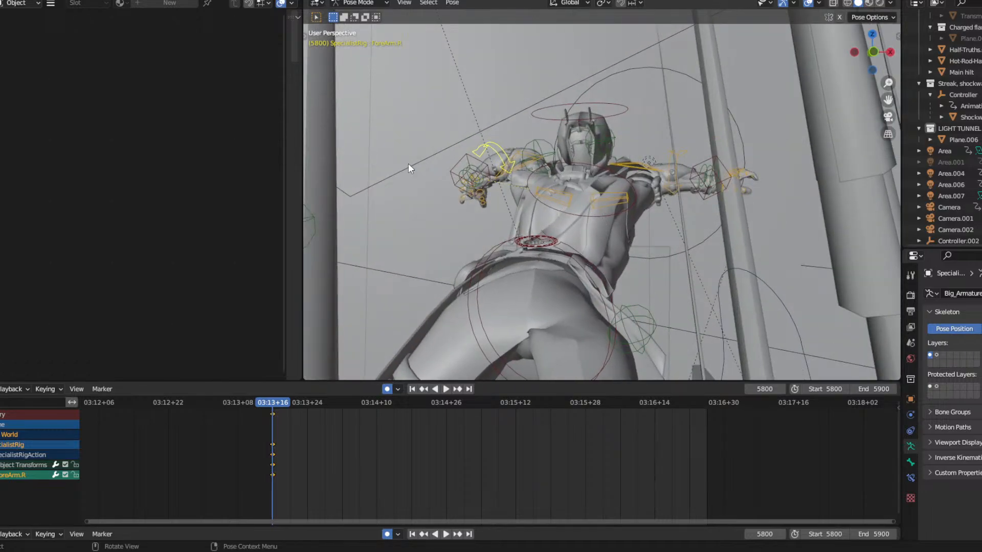
pyautogui.click(360, 15)
pyautogui.click(360, 27)
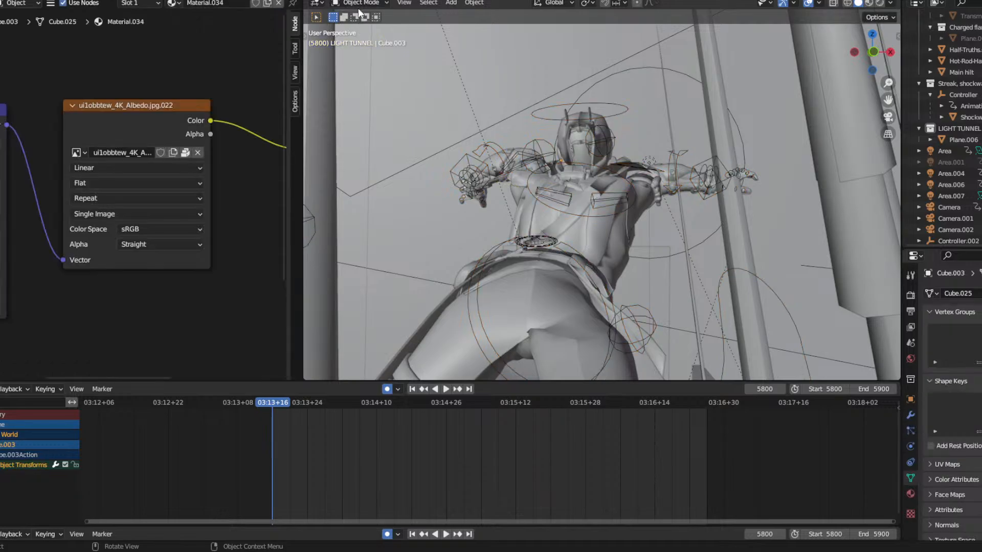
pyautogui.click(358, 9)
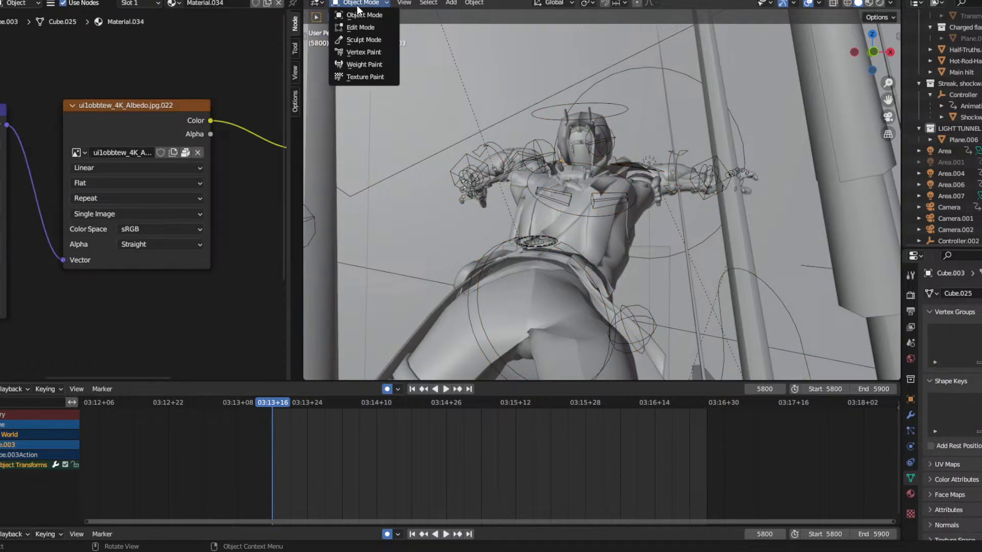
pyautogui.click(557, 106)
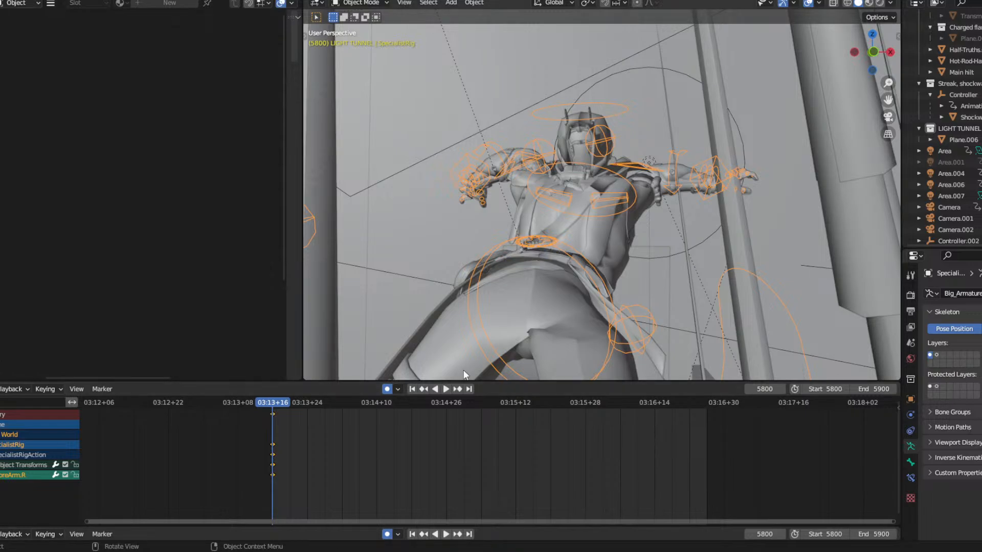
# Nudge SpecialistRig slightly upward at frame 5800 to refine its starting position beside the large orange model.
pyautogui.moveTo(562, 152); pyautogui.dragTo(537, 175, button='middle')
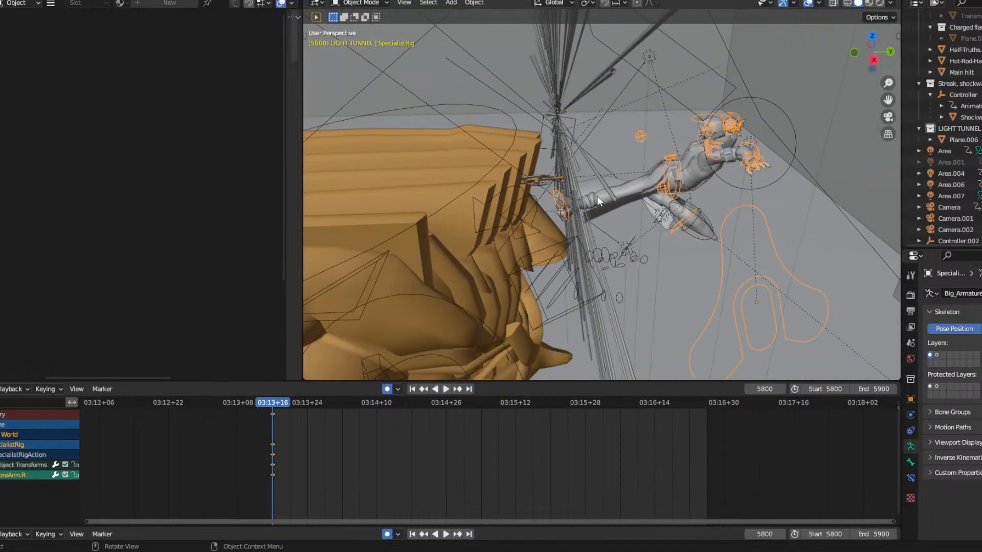
pyautogui.press('g')
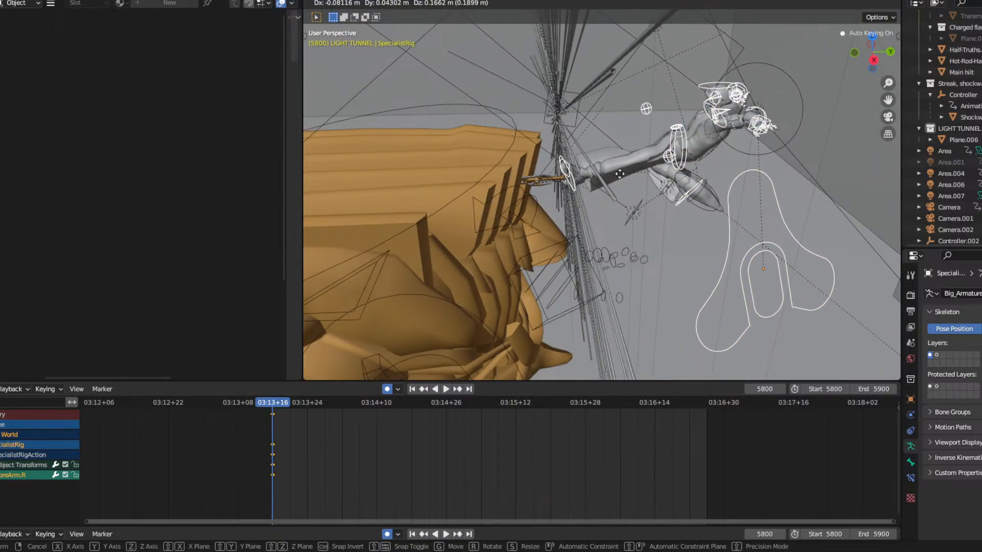
pyautogui.click(576, 190)
pyautogui.moveTo(576, 189); pyautogui.dragTo(581, 185, button='middle')
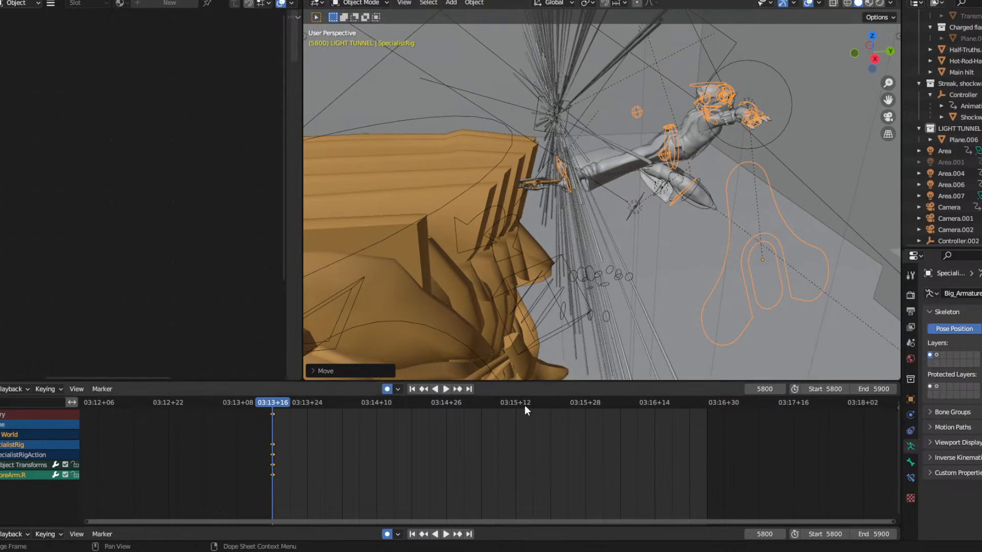
# Move SpecialistRig forward through the large orange model at frame 5831, then shift the new keyframes to frame 5808.
pyautogui.click(441, 406)
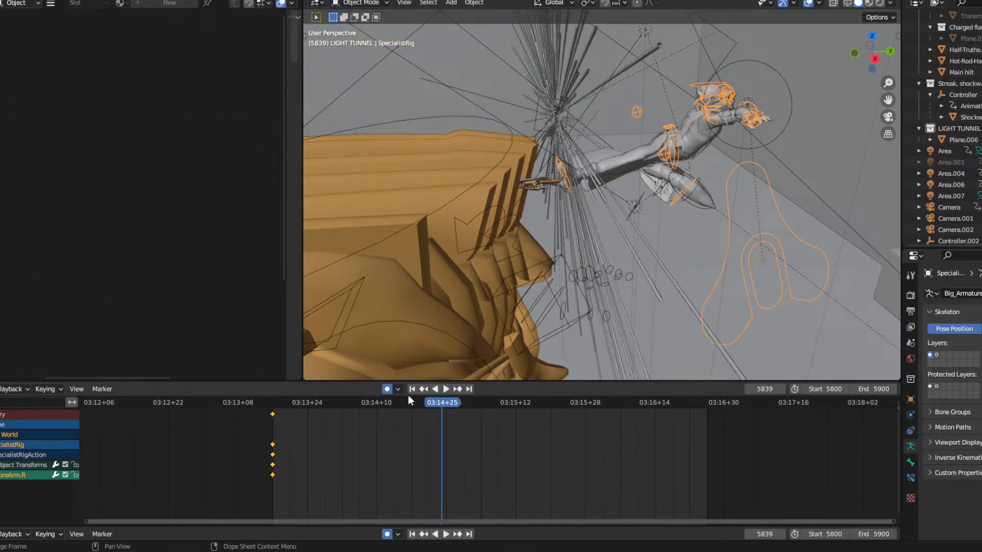
pyautogui.moveTo(289, 406); pyautogui.dragTo(409, 406)
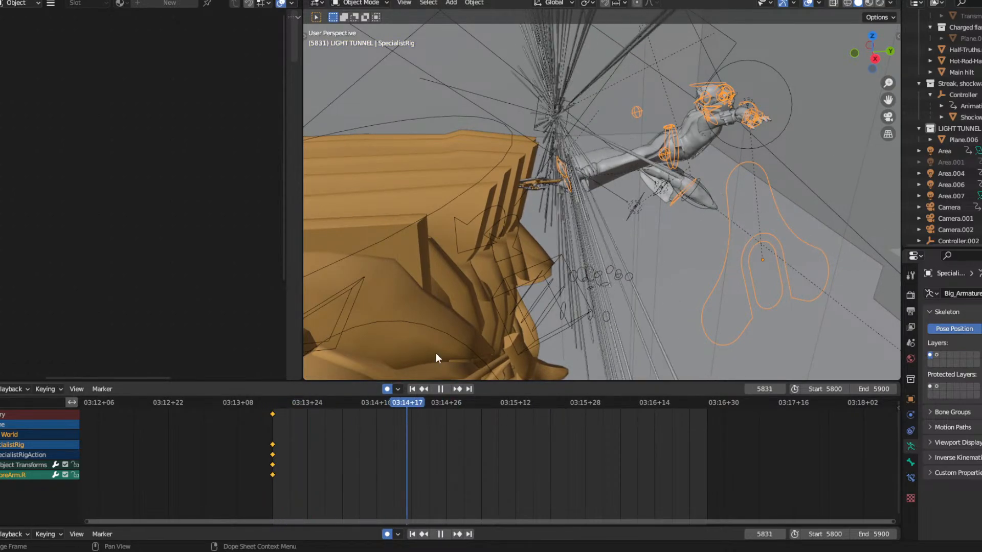
pyautogui.moveTo(436, 357); pyautogui.dragTo(565, 188, button='middle')
pyautogui.press('g')
pyautogui.click(652, 140)
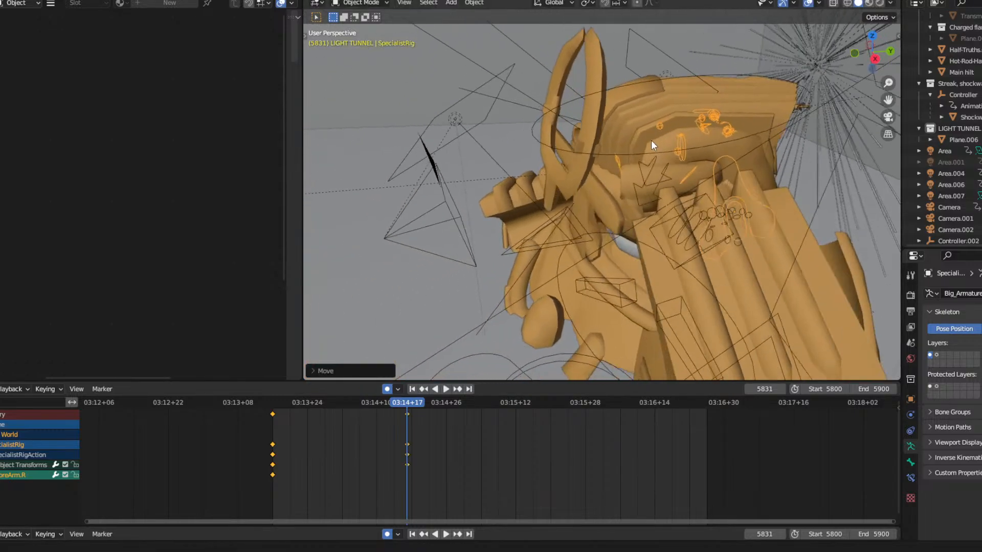
pyautogui.moveTo(675, 141); pyautogui.dragTo(786, 115, button='middle')
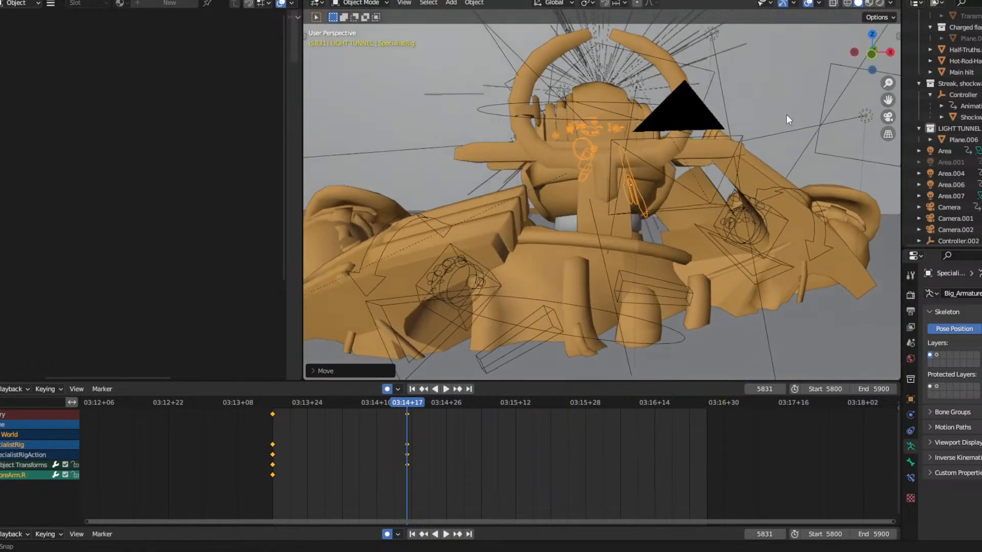
pyautogui.press('g')
pyautogui.click(641, 126)
pyautogui.moveTo(635, 126); pyautogui.dragTo(410, 320, button='middle')
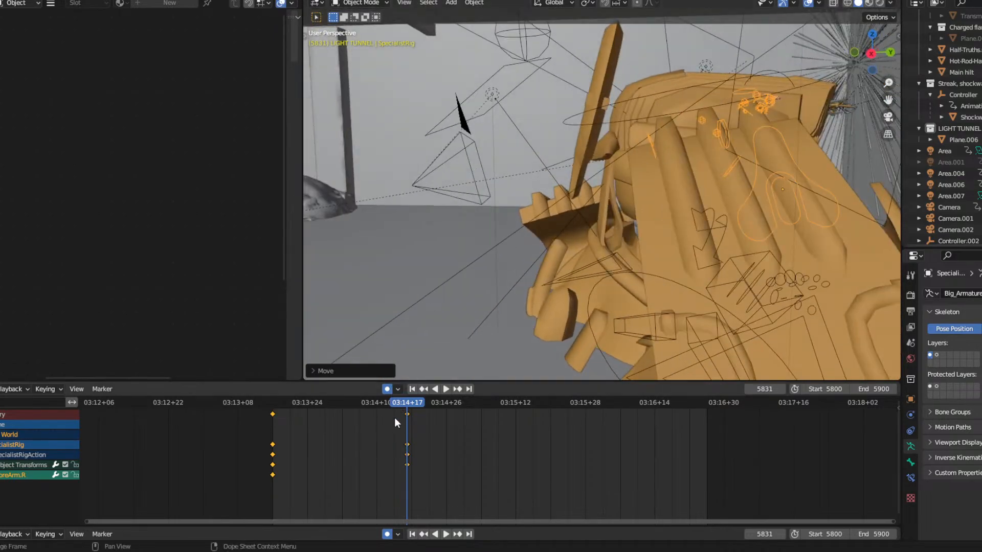
pyautogui.moveTo(407, 413); pyautogui.dragTo(353, 418)
pyautogui.click(287, 412)
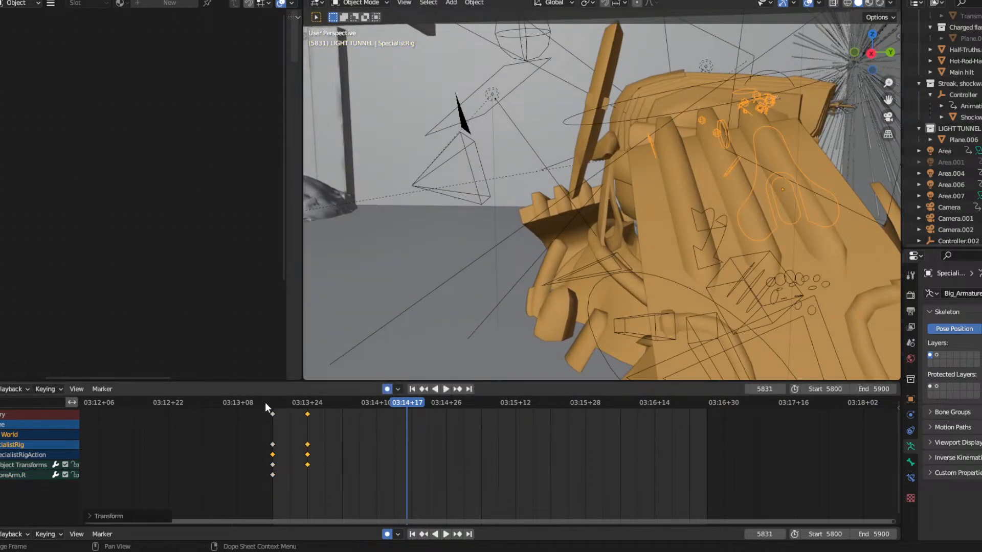
# Move SpecialistRig at frame 5833 forward to just in front of the large orange model's face.
pyautogui.moveTo(265, 403); pyautogui.dragTo(416, 402)
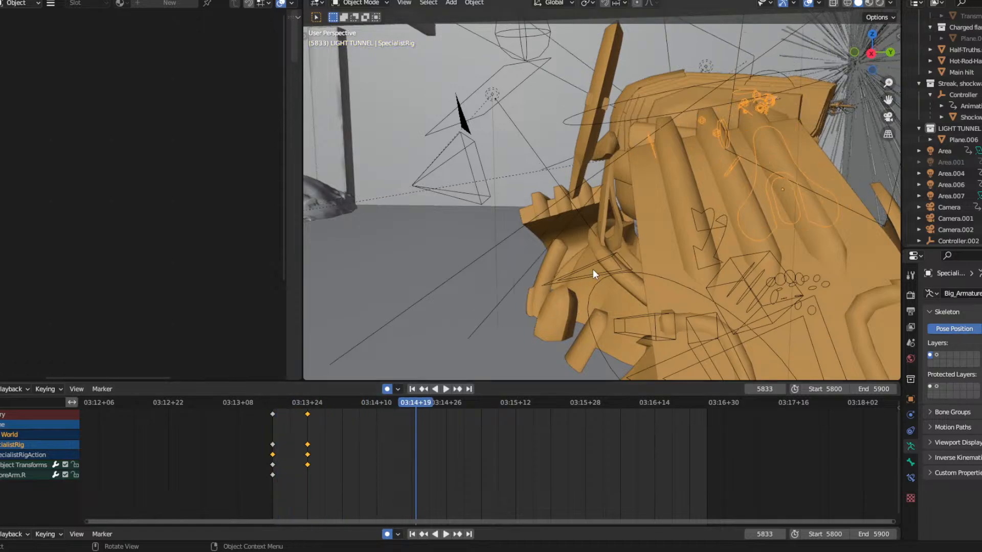
pyautogui.press('g')
pyautogui.click(410, 274)
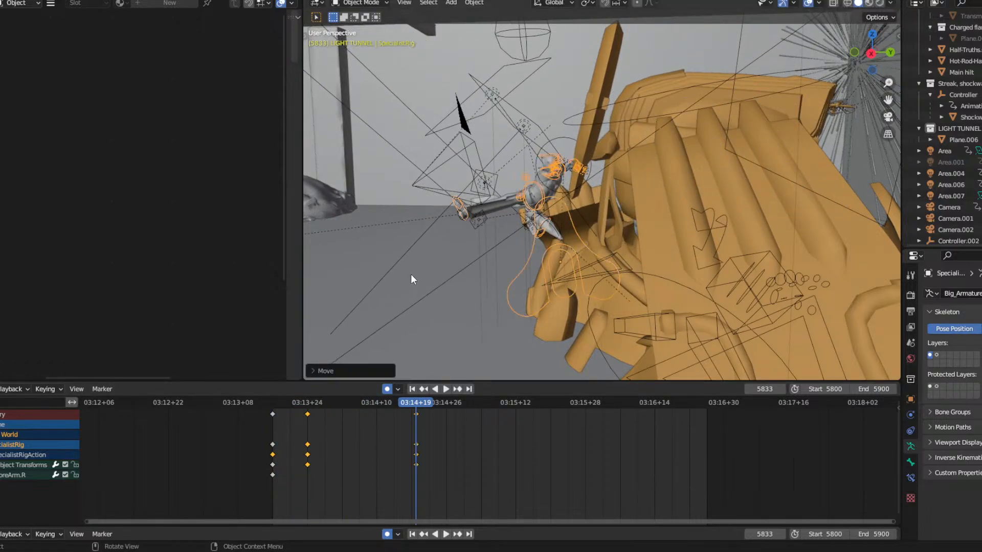
pyautogui.moveTo(410, 274); pyautogui.dragTo(542, 247, button='middle')
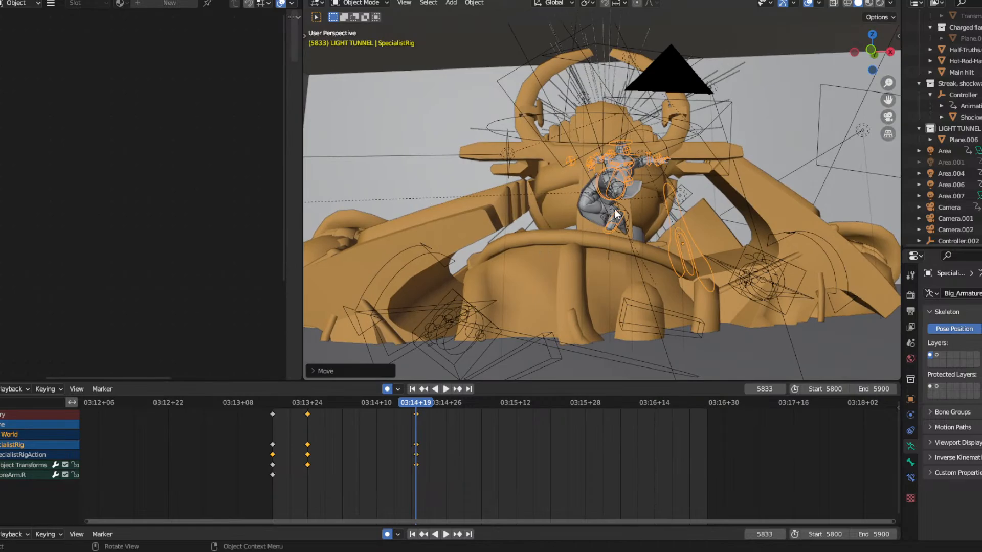
# In the camera view, trackball-rotate and reposition SpecialistRig at frame 5833 so its body flies feet-first toward the camera.
pyautogui.click(887, 117)
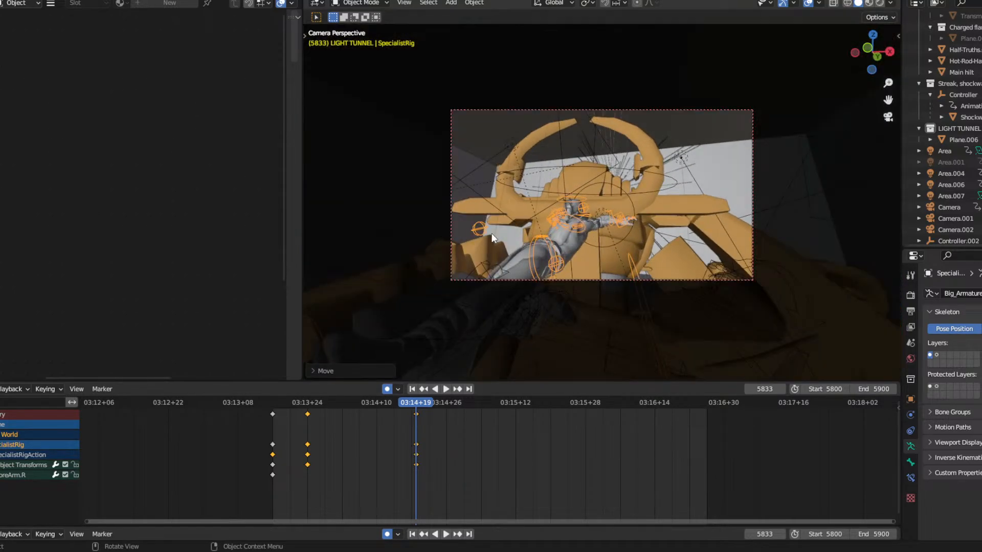
pyautogui.press('r')
pyautogui.press('r')
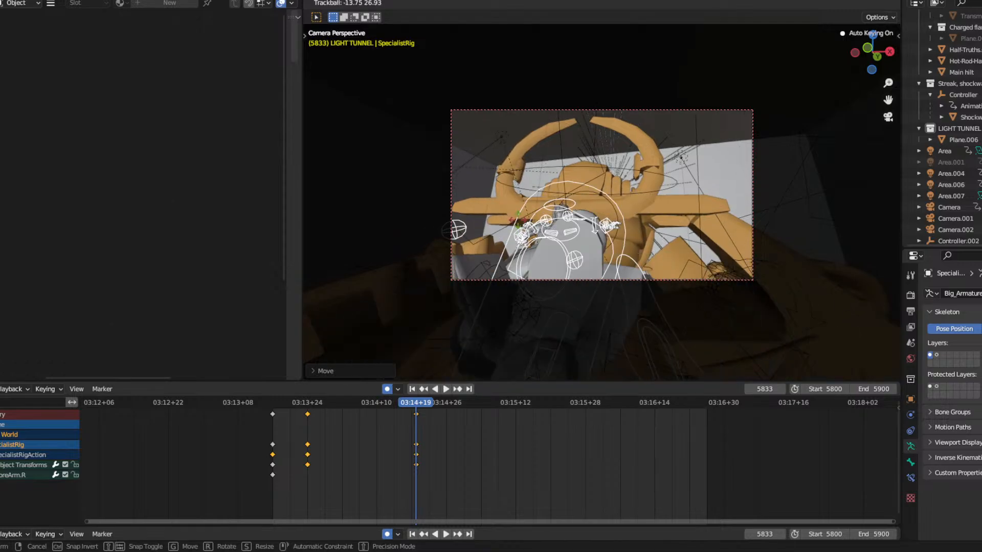
pyautogui.click(518, 220)
pyautogui.press('g')
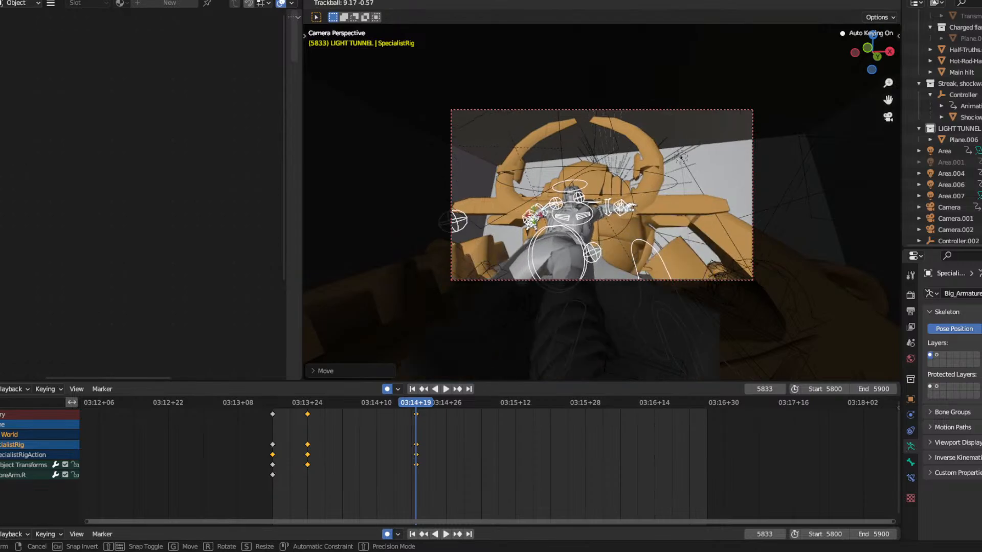
pyautogui.click(839, 129)
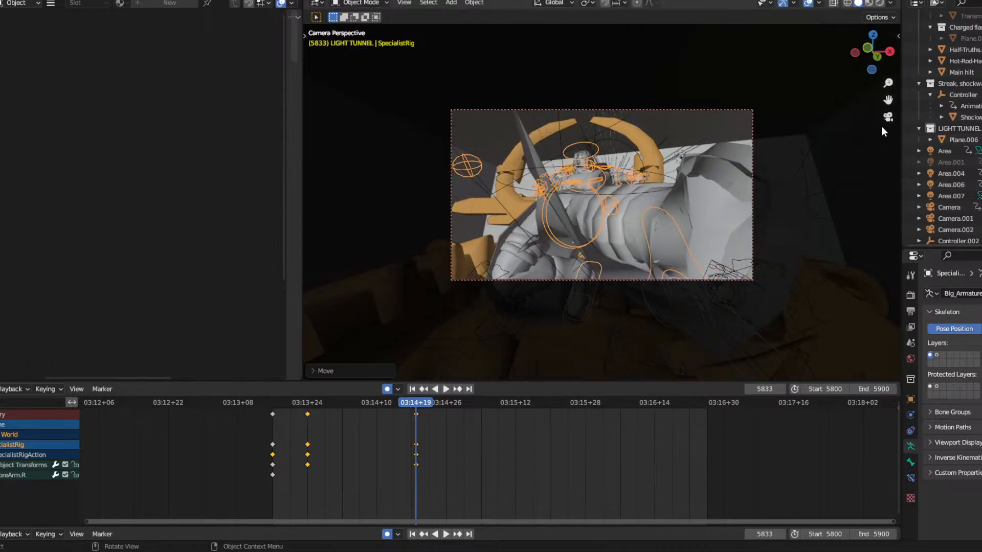
# Play back SpecialistRig's flight from frame 5800 and again from frame 5808 to check the motion.
pyautogui.moveTo(885, 123); pyautogui.dragTo(422, 418, button='middle')
pyautogui.click(271, 402)
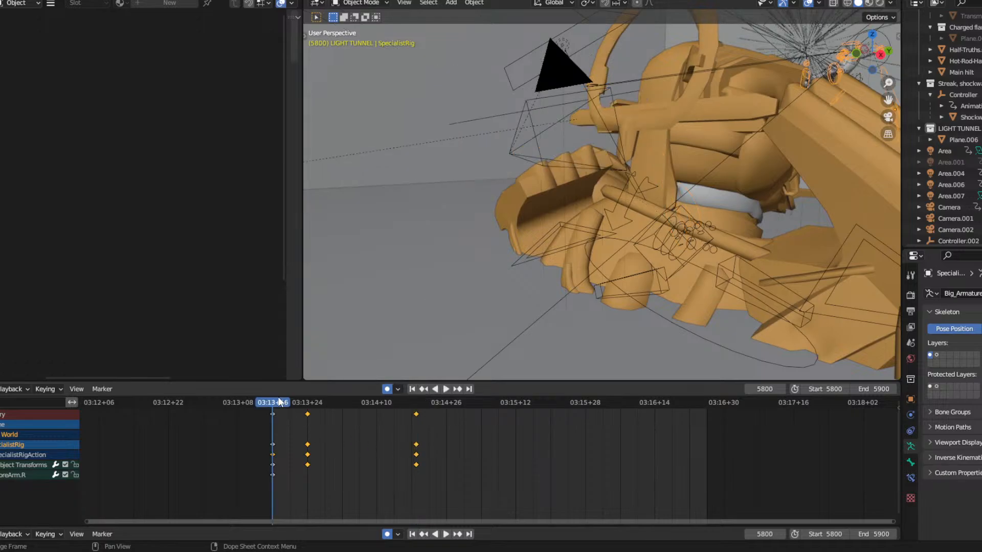
pyautogui.press('space')
pyautogui.press('space')
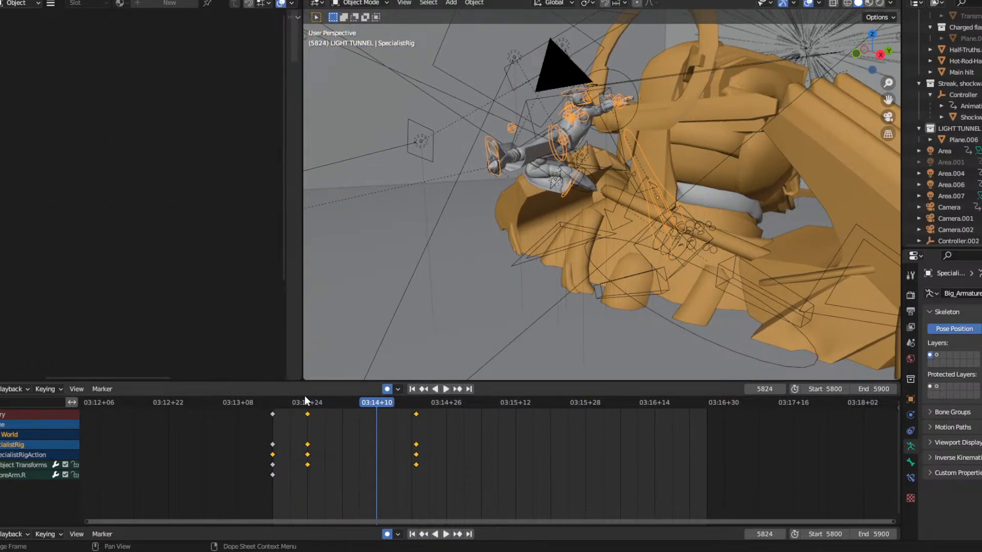
pyautogui.click(307, 402)
pyautogui.press('space')
pyautogui.press('Escape')
# Trackball-rotate SpecialistRig slightly at frame 5808 and play the motion from the shot's start.
pyautogui.moveTo(351, 364); pyautogui.dragTo(557, 221, button='middle')
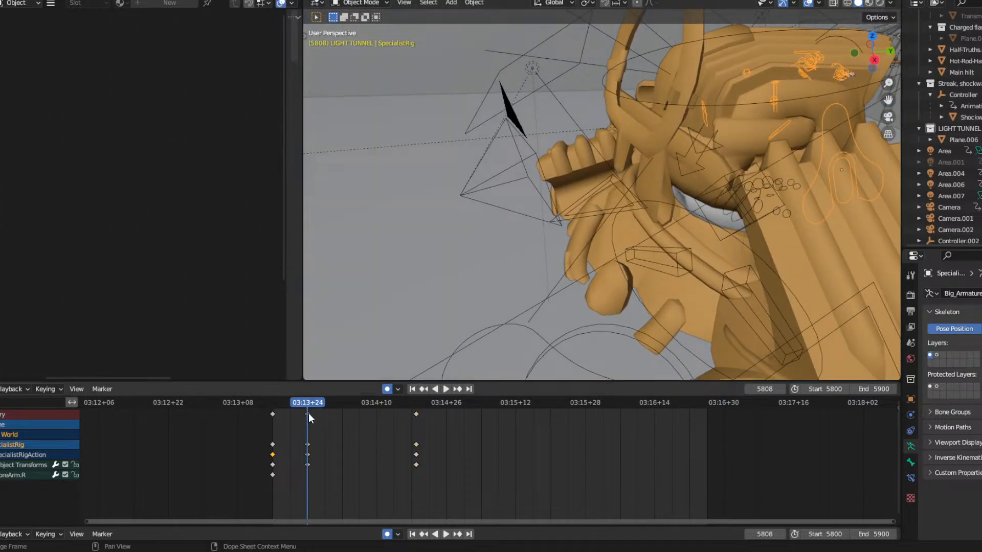
pyautogui.moveTo(544, 213); pyautogui.dragTo(597, 130, button='middle')
pyautogui.press('r')
pyautogui.press('r')
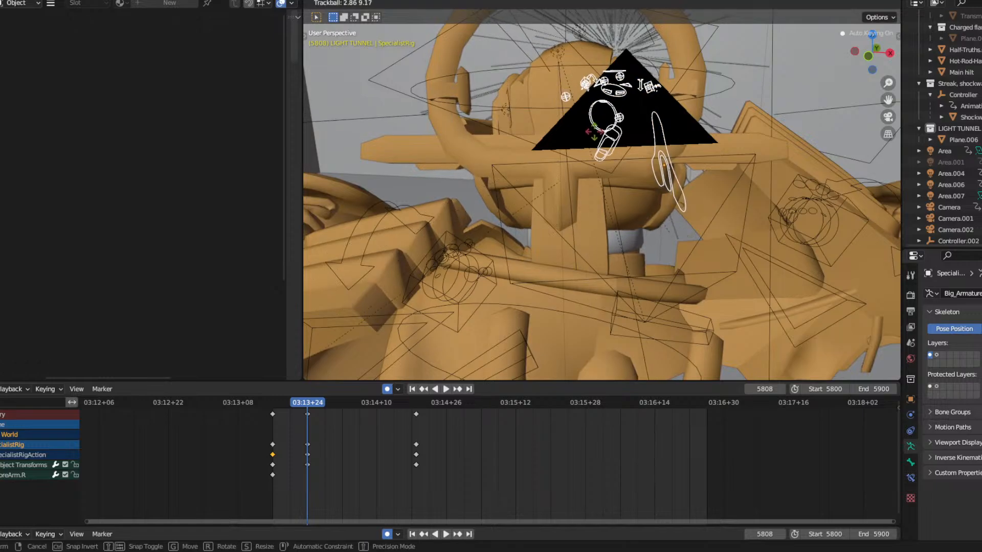
pyautogui.press('Return')
pyautogui.click(275, 401)
pyautogui.press('space')
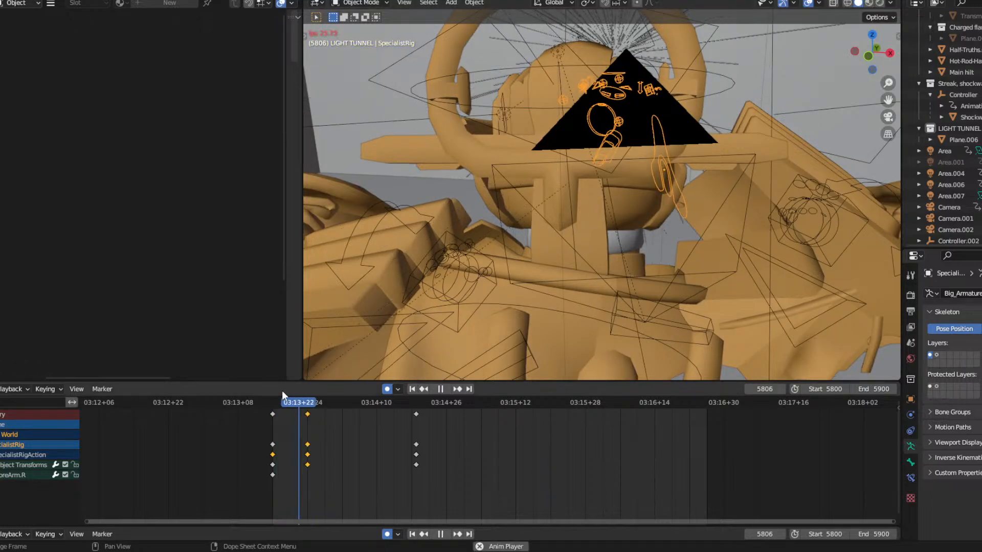
pyautogui.press('space')
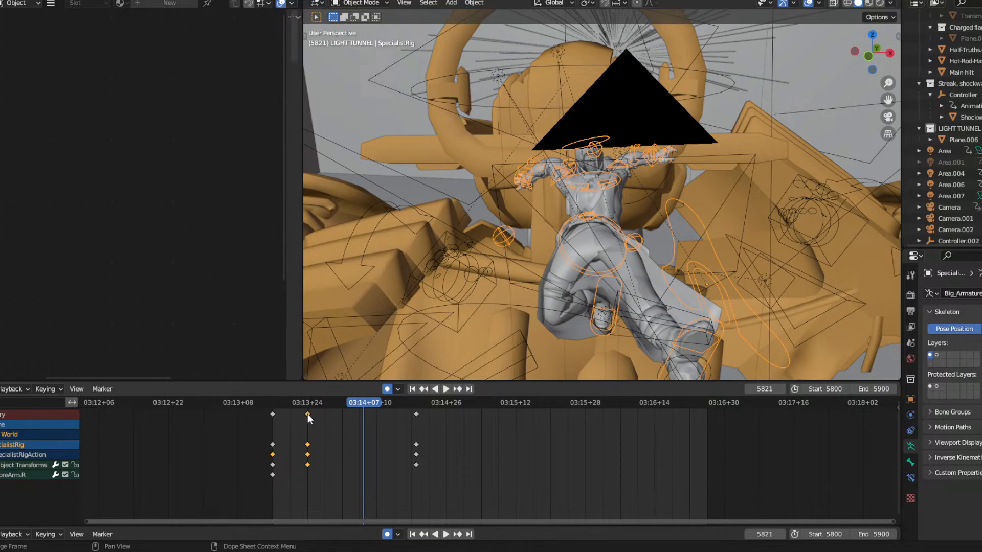
# Delete SpecialistRig's intermediate keyframes at frame 5808 and replay the motion.
pyautogui.press('x')
pyautogui.click(307, 413)
pyautogui.click(275, 402)
pyautogui.press('space')
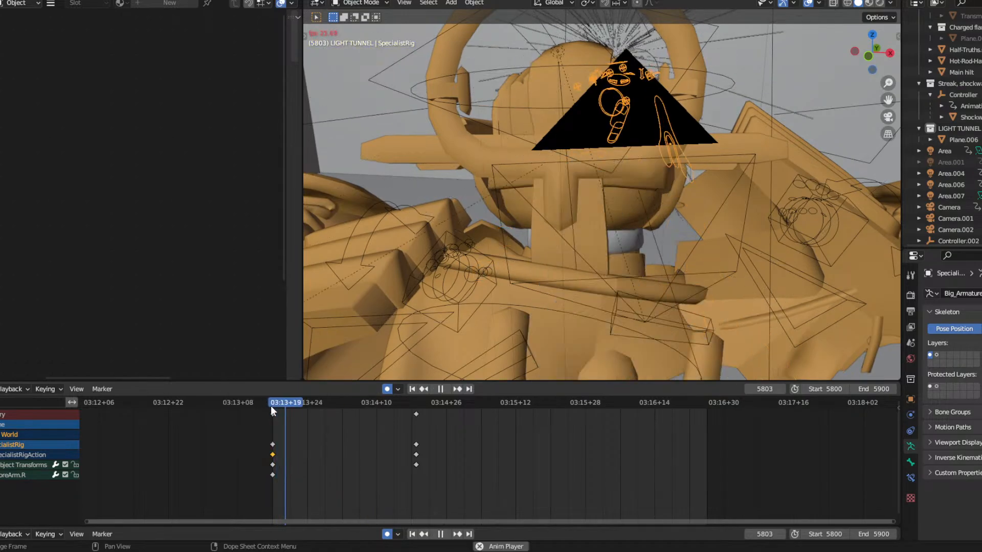
# Move SpecialistRig at frame 5813 about 1.65 m, mainly along Y, back toward its starting position.
pyautogui.moveTo(279, 401); pyautogui.dragTo(331, 400)
pyautogui.press('space')
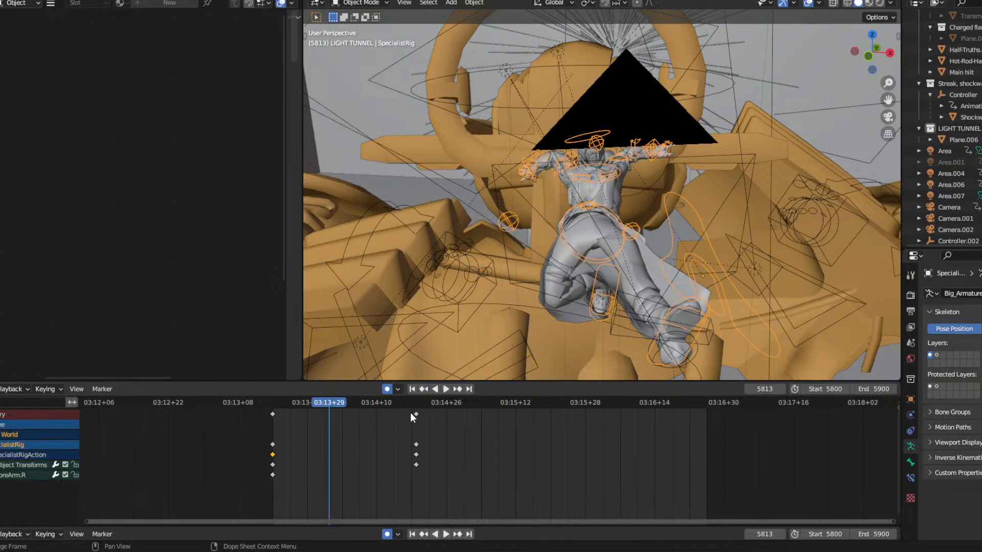
pyautogui.moveTo(548, 297); pyautogui.dragTo(434, 253, button='middle')
pyautogui.scroll(-2, 436, 250)
pyautogui.press('g')
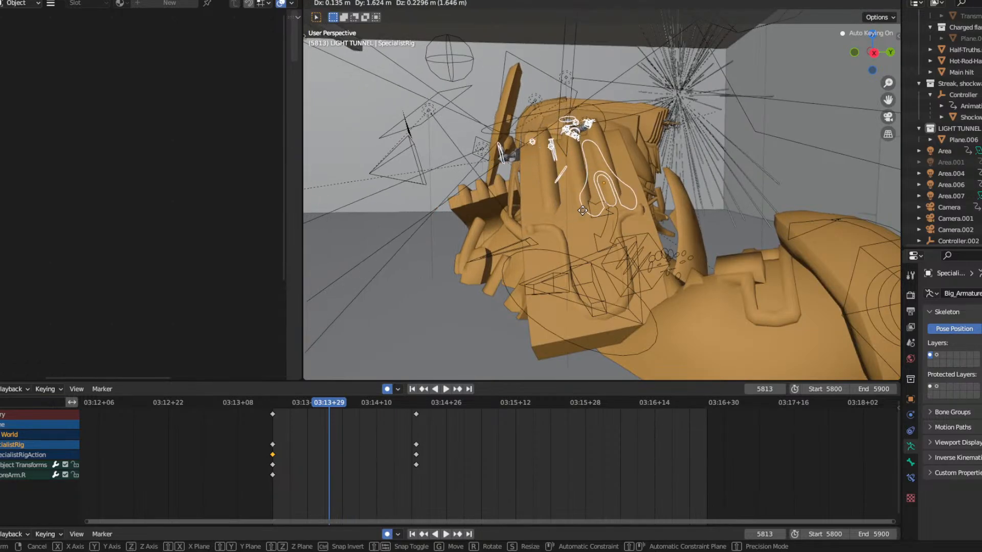
pyautogui.click(581, 208)
pyautogui.moveTo(581, 209); pyautogui.dragTo(546, 221, button='middle')
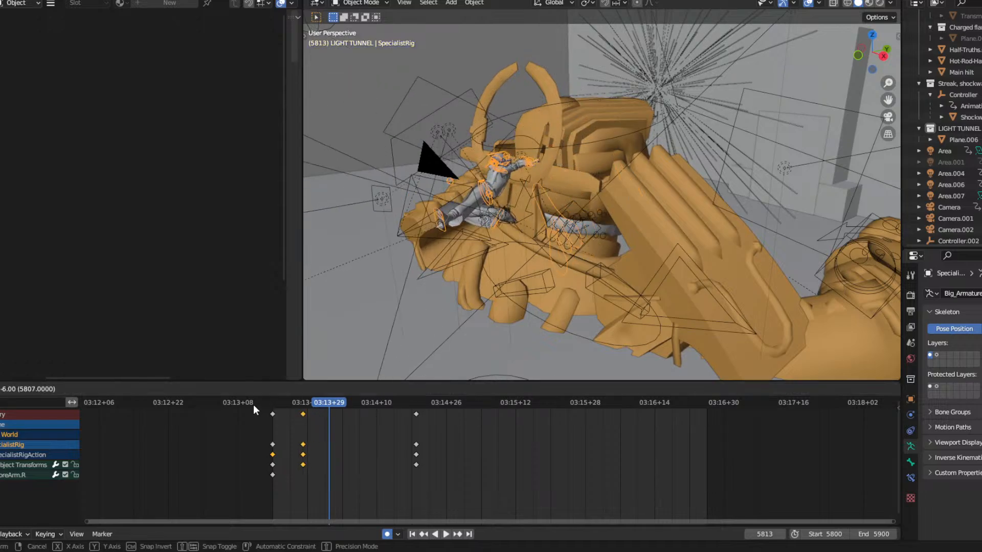
# Shift SpecialistRig's intermediate keyframes to frame 5805, checking the timing by playing from the start of the shot.
pyautogui.click(275, 402)
pyautogui.press('space')
pyautogui.press('space')
pyautogui.click(294, 414)
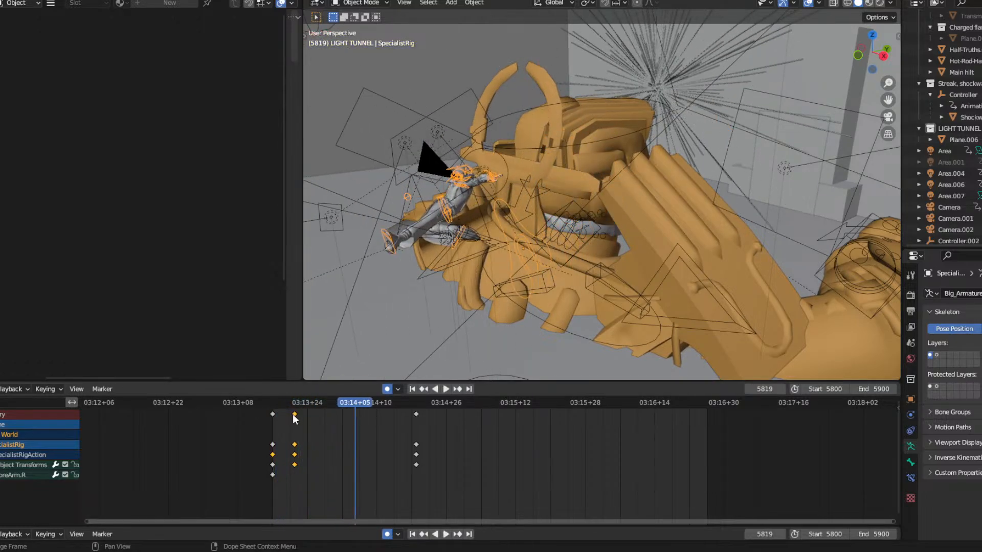
pyautogui.press('Down')
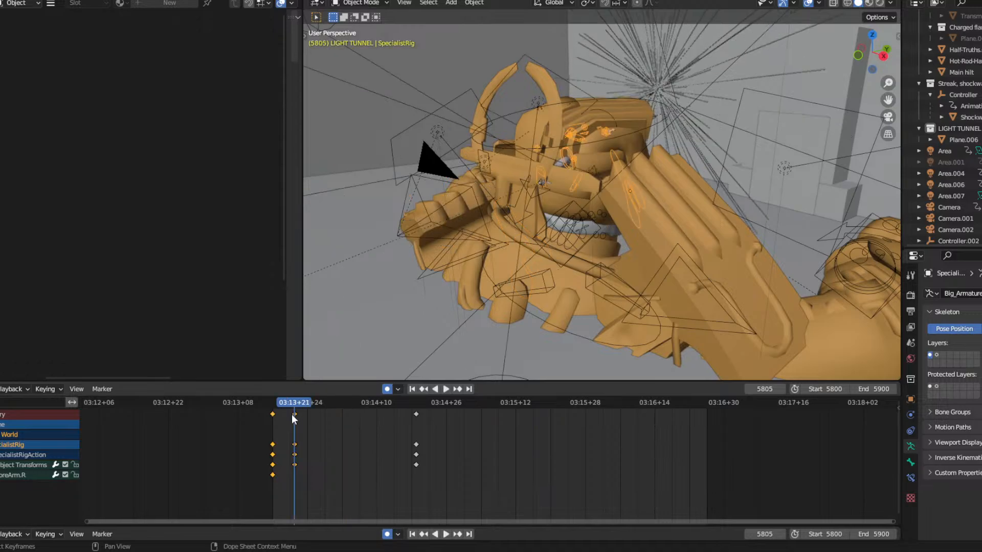
# Set the interpolation mode of SpecialistRig's keyframes to Linear and play the shot to judge the motion.
pyautogui.click(416, 414)
pyautogui.rightClick(293, 415)
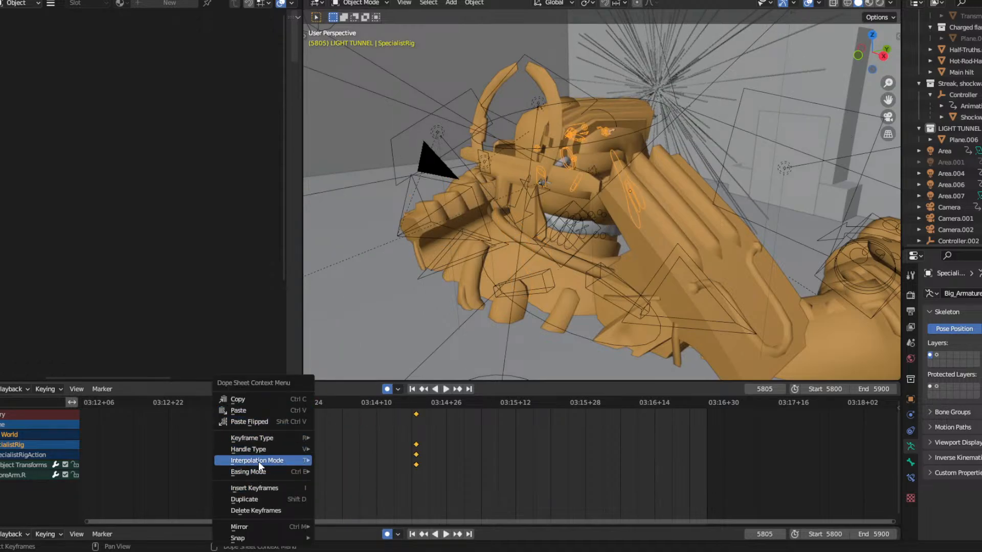
pyautogui.moveTo(259, 463)
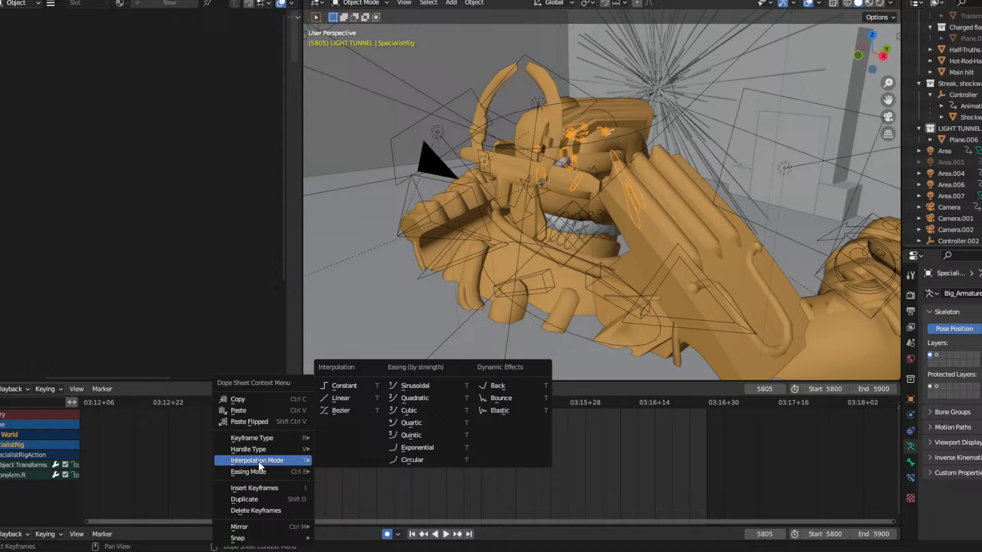
pyautogui.click(339, 397)
pyautogui.click(272, 399)
pyautogui.press('space')
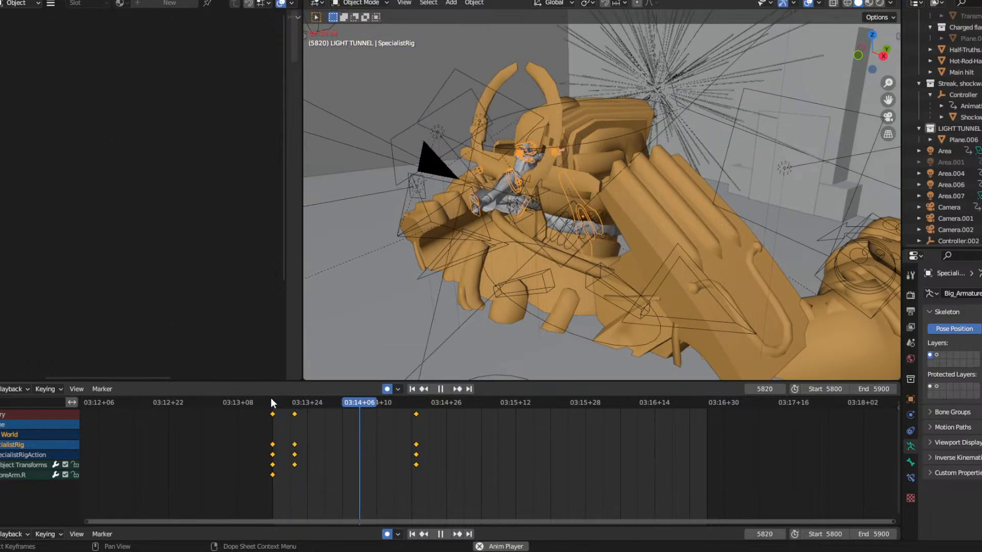
pyautogui.press('space')
# Set the interpolation mode of SpecialistRig's keyframes to Bezier and replay the shot from its first frame.
pyautogui.rightClick(294, 412)
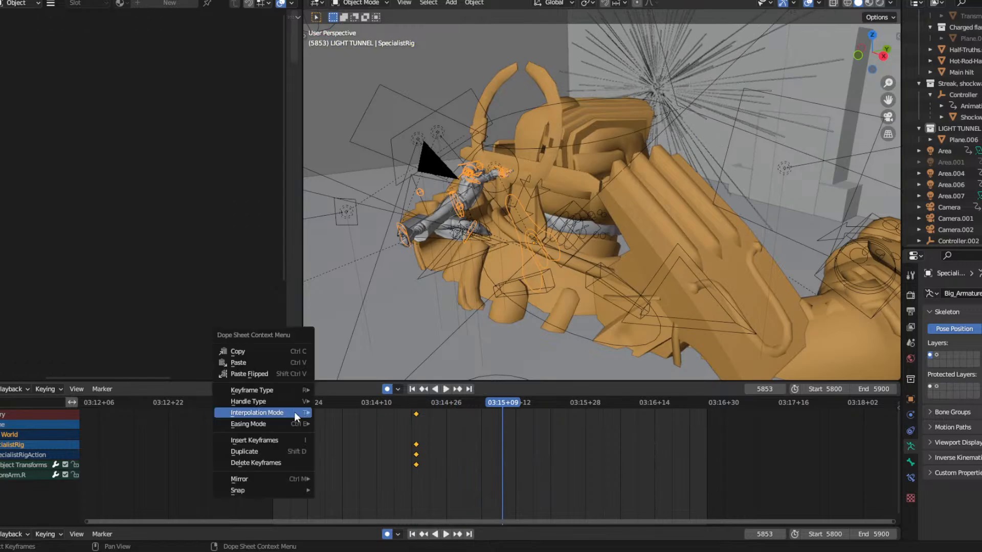
pyautogui.moveTo(313, 413)
pyautogui.click(332, 453)
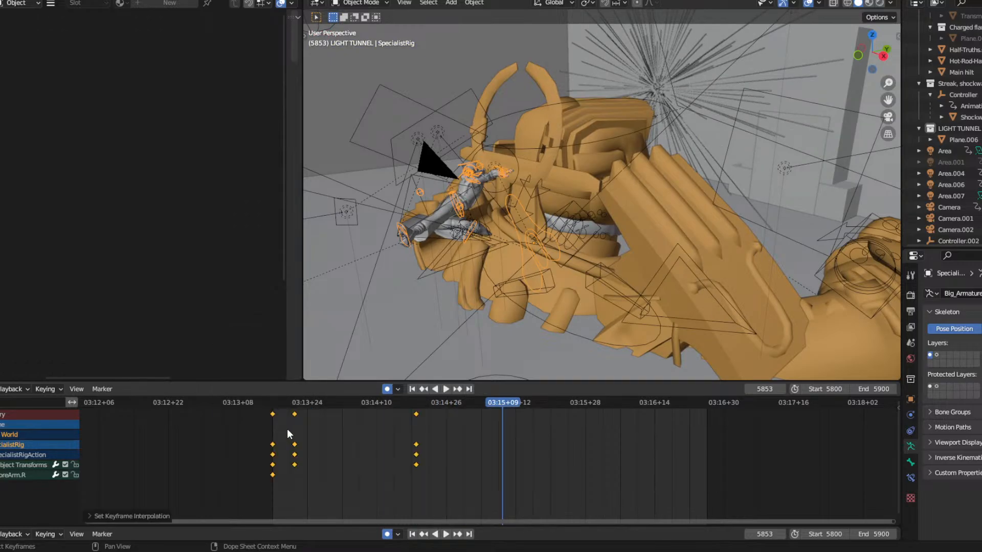
pyautogui.click(275, 404)
pyautogui.press('space')
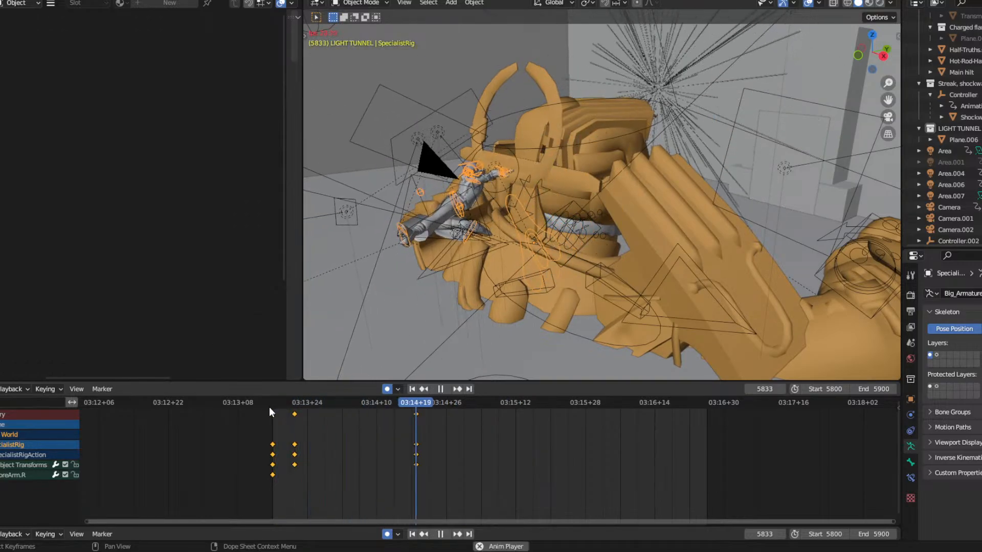
pyautogui.click(267, 407)
pyautogui.press('space')
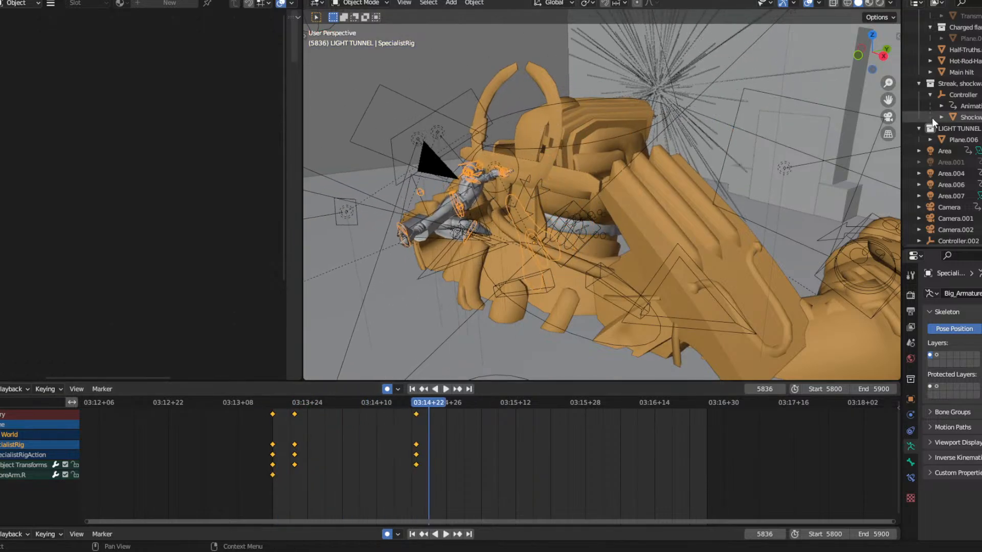
# Play the shot from frame 5800 through the camera to check SpecialistRig's flight.
pyautogui.click(889, 116)
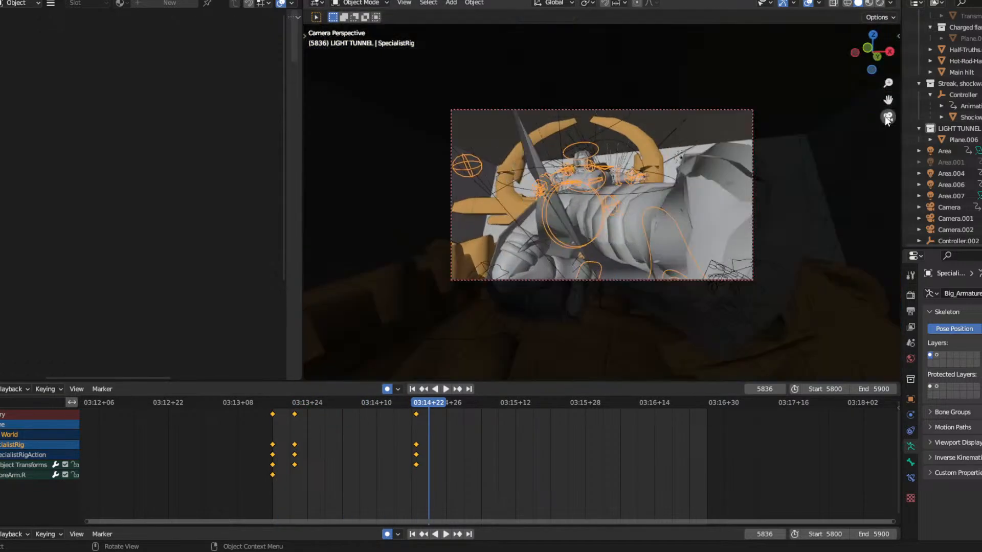
pyautogui.click(274, 404)
pyautogui.press('space')
pyautogui.moveTo(283, 402); pyautogui.dragTo(274, 401)
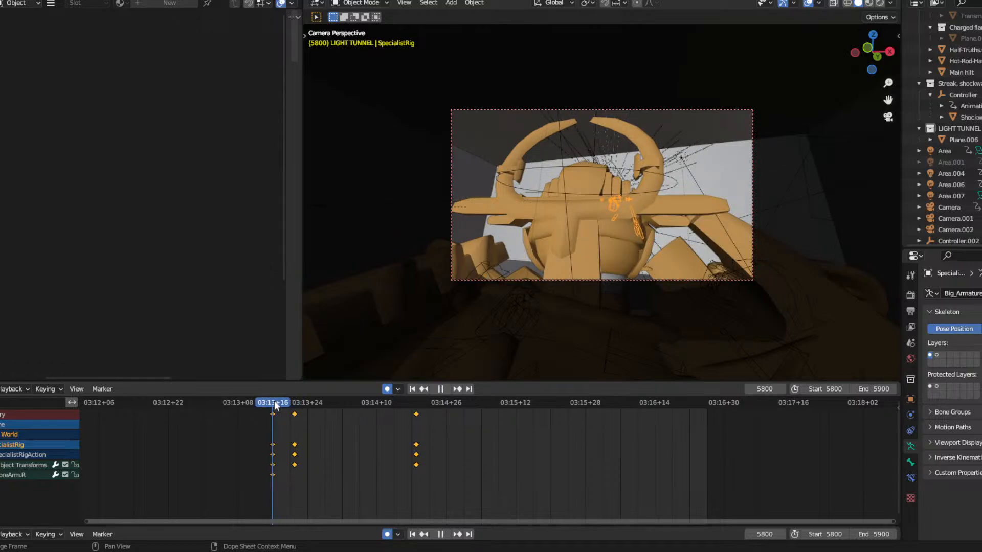
# Orbit the scene camera around the flying character at frame 5840 to keyframe a new camera angle.
pyautogui.click(450, 220)
pyautogui.press('space')
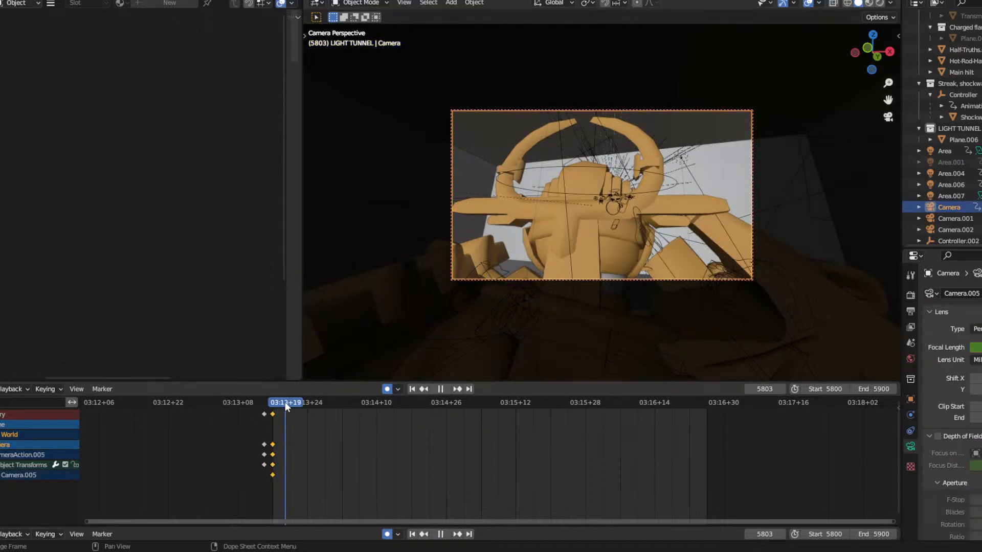
pyautogui.moveTo(285, 402); pyautogui.dragTo(446, 420)
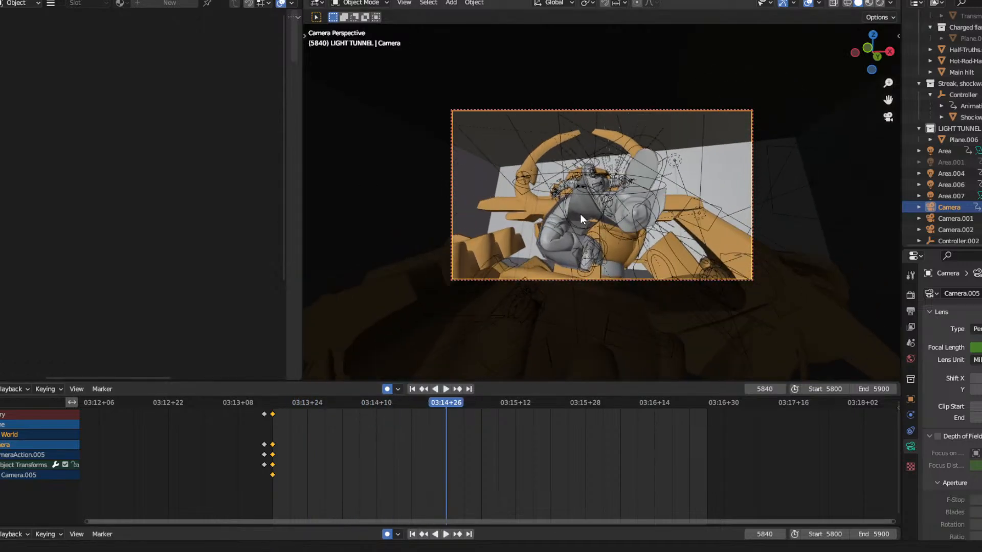
pyautogui.moveTo(580, 214); pyautogui.dragTo(612, 167, button='middle')
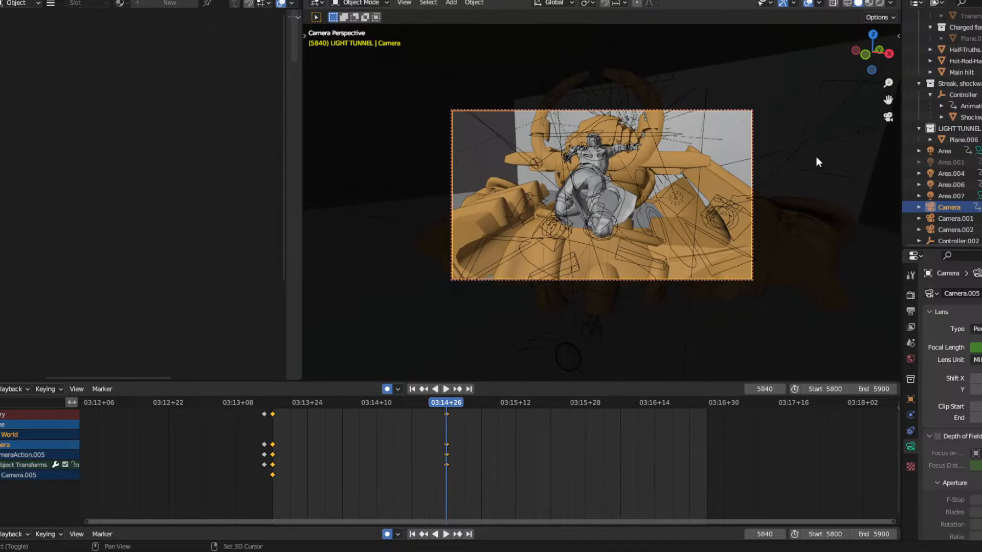
# Move SpecialistRig at frame 5833 farther from the giant figure along negative Y, extending its flight.
pyautogui.click(888, 116)
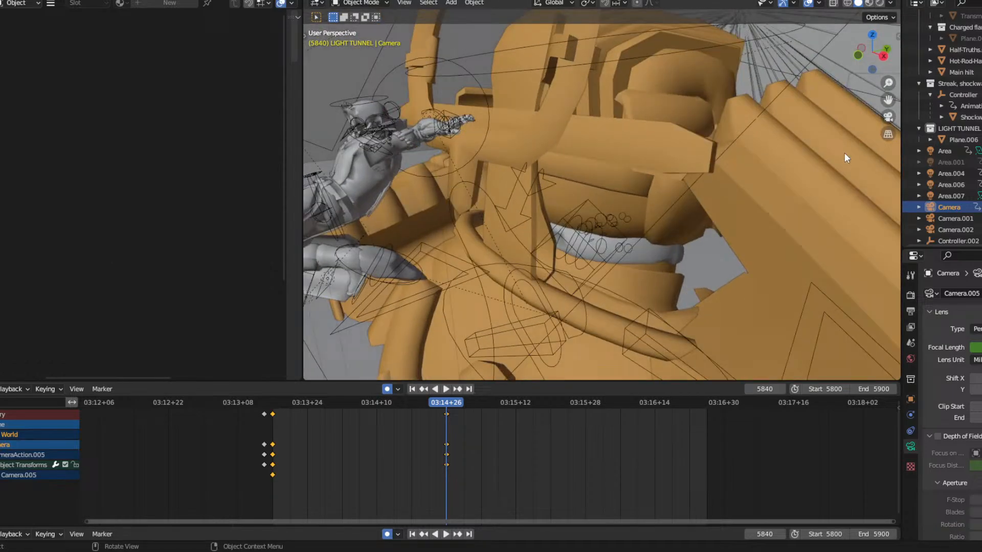
pyautogui.click(360, 99)
pyautogui.keyDown('shift'); pyautogui.moveTo(399, 227); pyautogui.dragTo(532, 172, button='middle'); pyautogui.keyUp('shift')
pyautogui.scroll(-1, 533, 172)
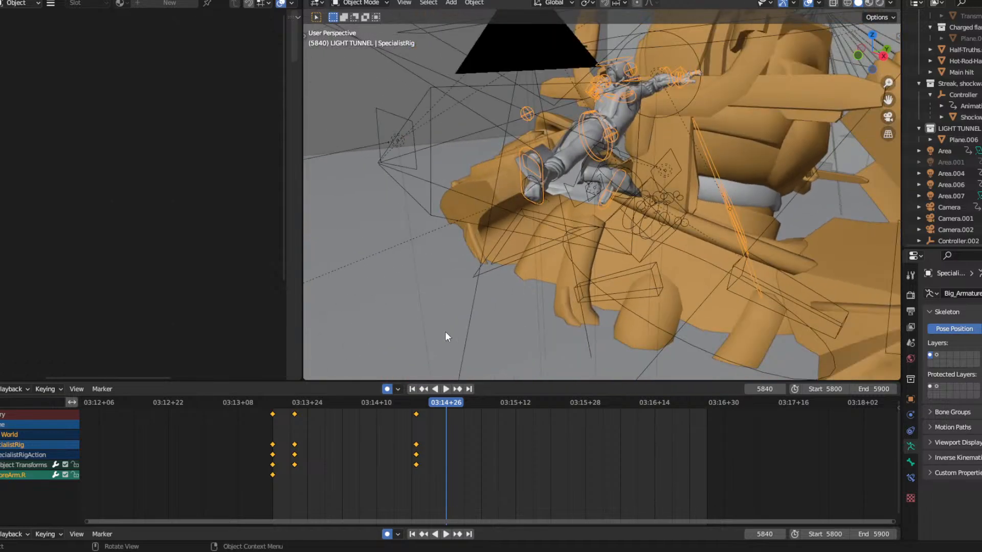
pyautogui.click(417, 404)
pyautogui.moveTo(588, 245)
pyautogui.mouseDown(button='middle')
pyautogui.moveTo(565, 256)
pyautogui.moveTo(606, 228)
pyautogui.moveTo(590, 238)
pyautogui.moveTo(584, 230)
pyautogui.mouseUp(button='middle')
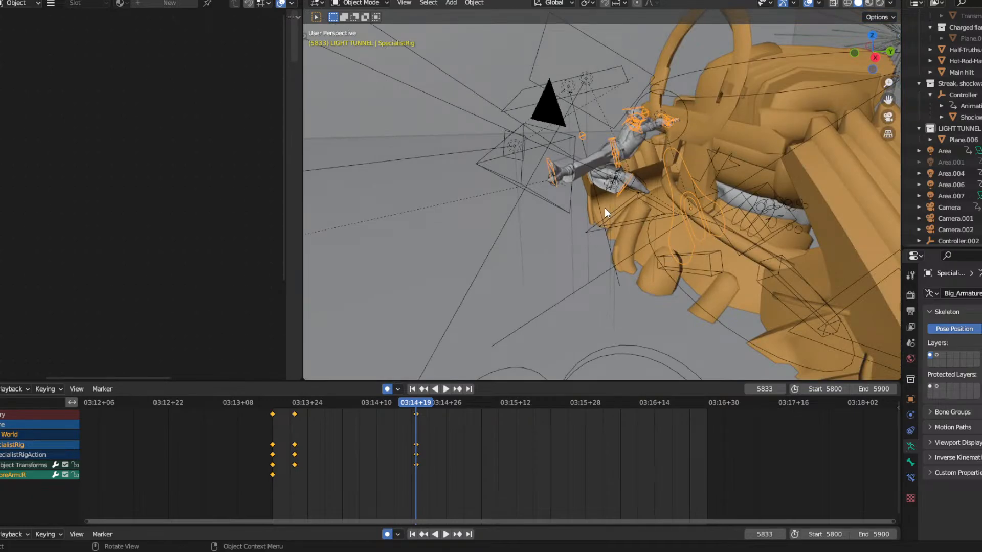
pyautogui.press('g')
pyautogui.click(364, 336)
pyautogui.keyDown('shift'); pyautogui.moveTo(365, 335); pyautogui.dragTo(572, 180, button='middle'); pyautogui.keyUp('shift')
pyautogui.press('g')
pyautogui.click(548, 183)
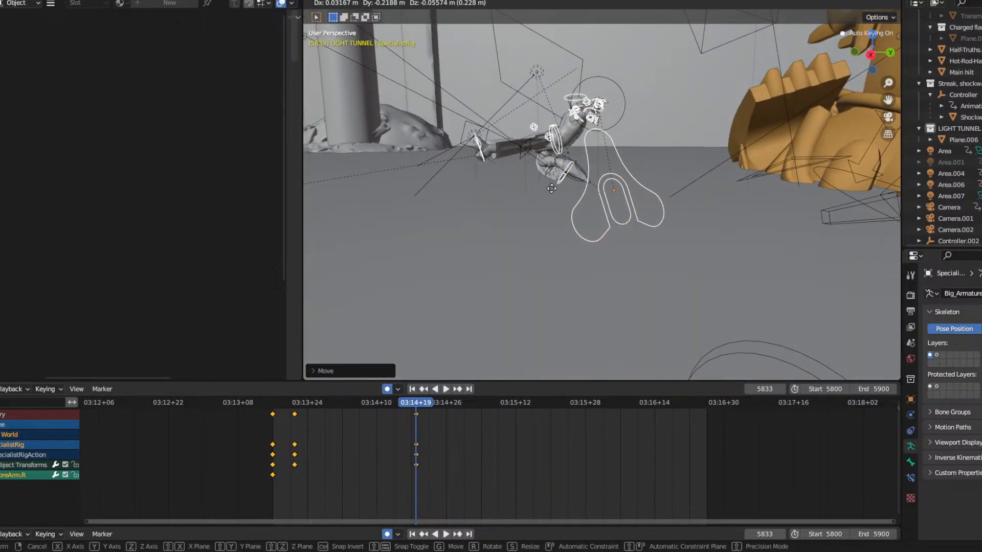
# Replay SpecialistRig's flight from the side view to judge its path and speed.
pyautogui.click(273, 406)
pyautogui.press('space')
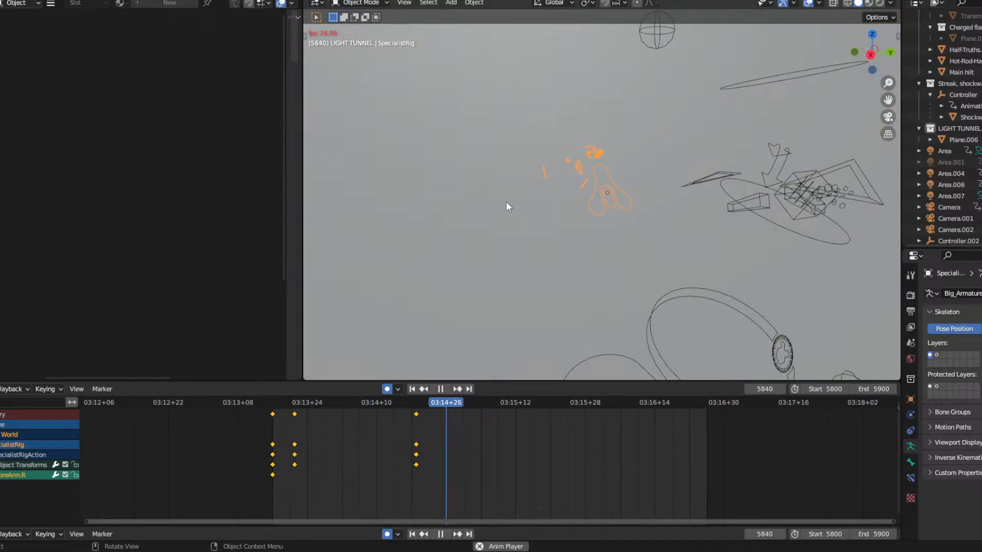
pyautogui.press('space')
pyautogui.scroll(4, 521, 198)
pyautogui.moveTo(413, 403); pyautogui.dragTo(323, 405)
pyautogui.press('space')
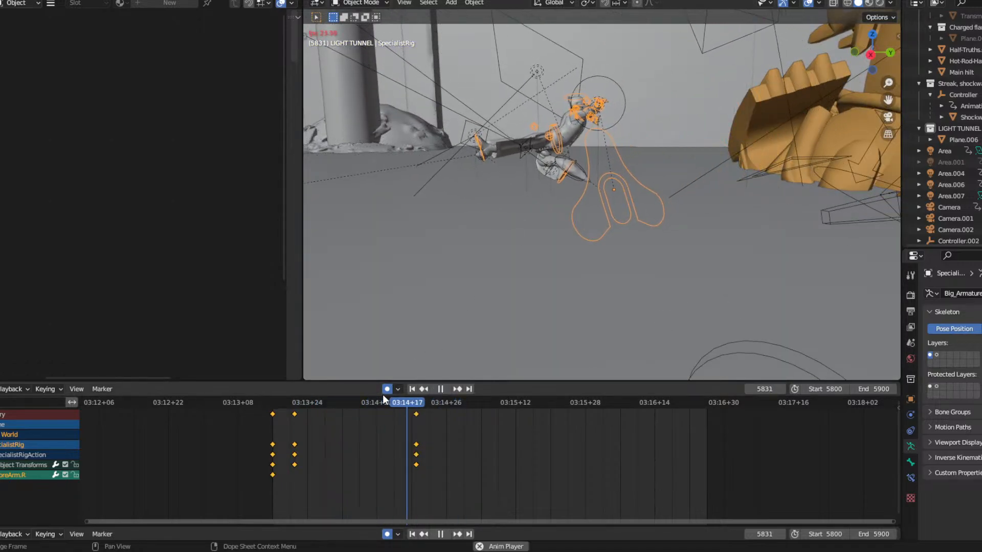
# Keyframe a new mid-flight position for SpecialistRig at frame 5817 and replay the shot from its start.
pyautogui.moveTo(424, 404); pyautogui.dragTo(351, 394)
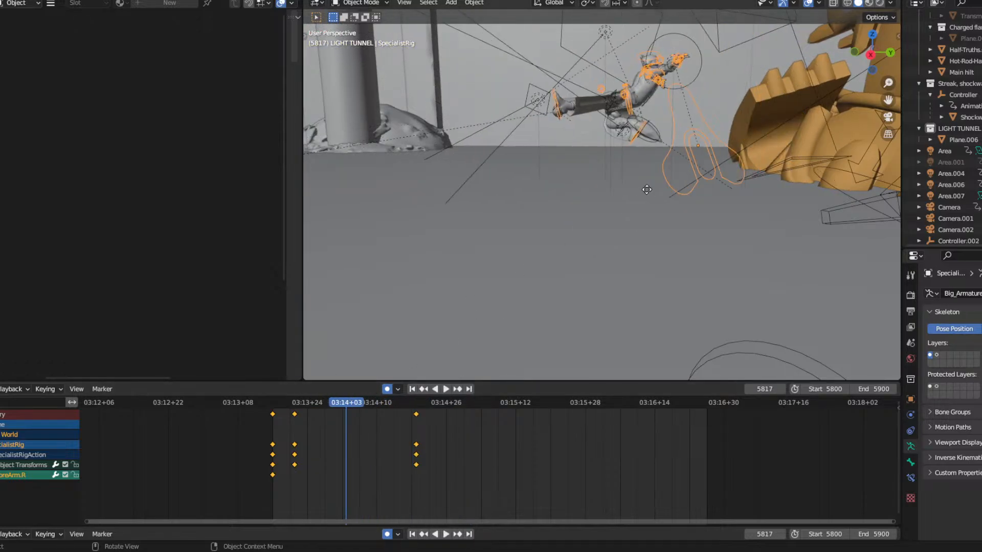
pyautogui.press('g')
pyautogui.click(621, 240)
pyautogui.click(269, 402)
pyautogui.press('space')
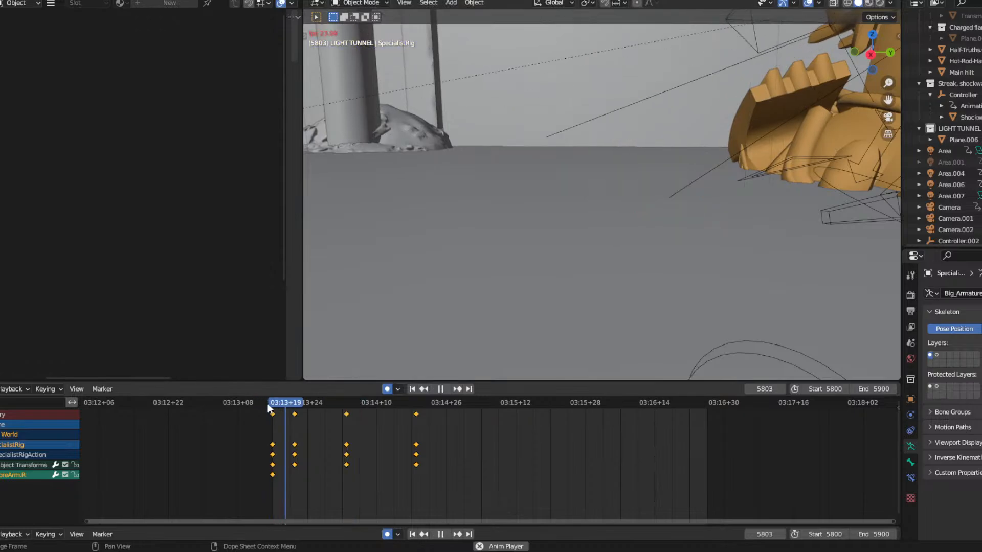
pyautogui.click(281, 401)
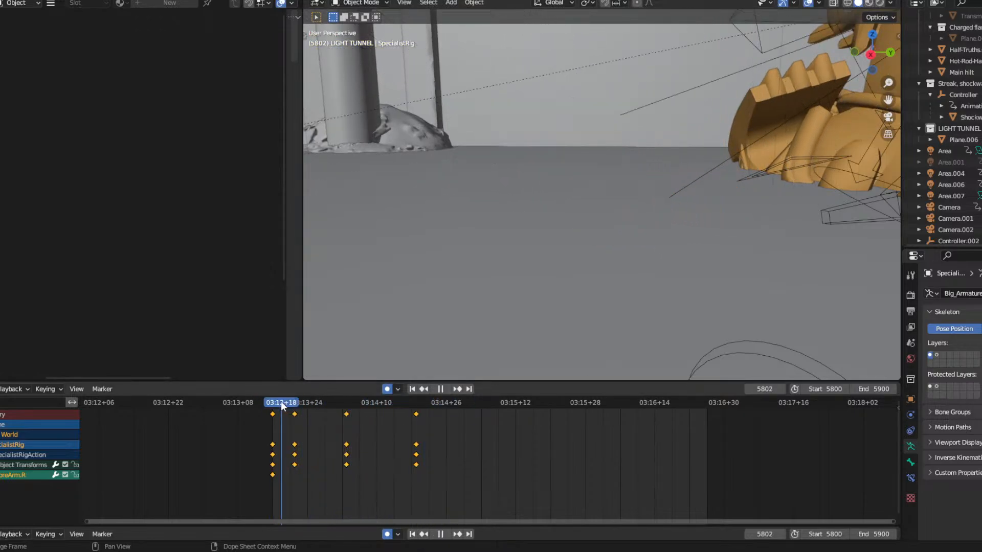
pyautogui.press('space')
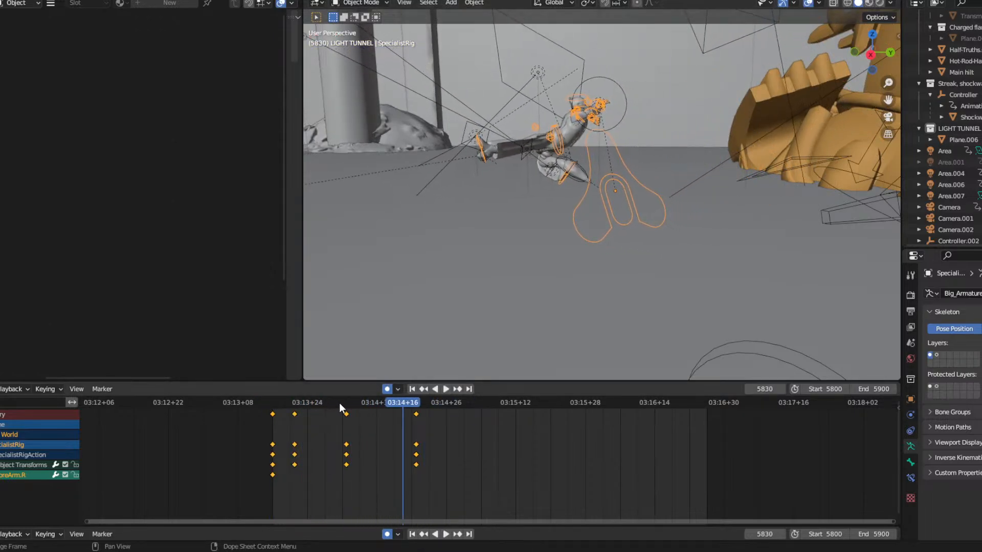
# Readjust SpecialistRig's position at frame 5817 to refine the flight path, and play the shot again.
pyautogui.click(346, 402)
pyautogui.press('g')
pyautogui.click(642, 160)
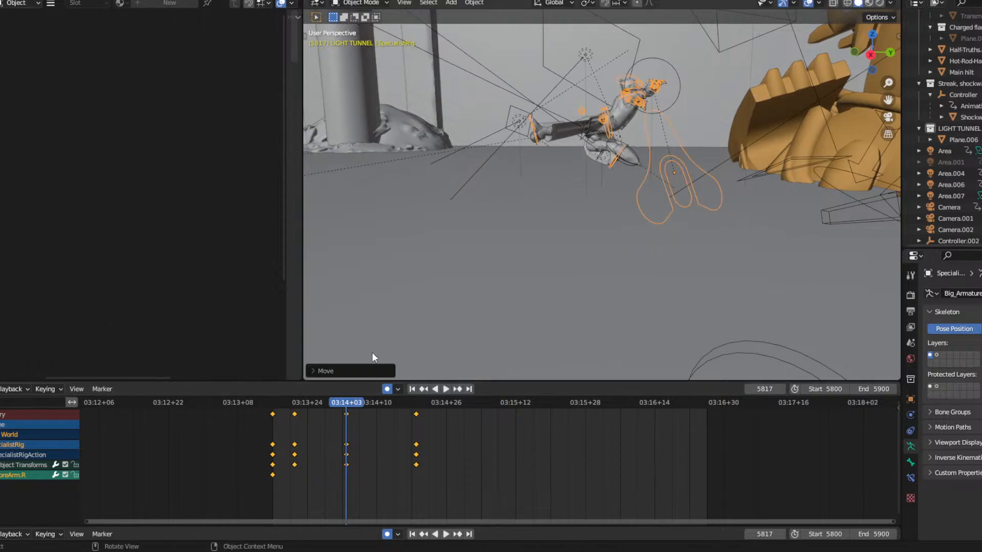
pyautogui.click(275, 402)
pyautogui.press('space')
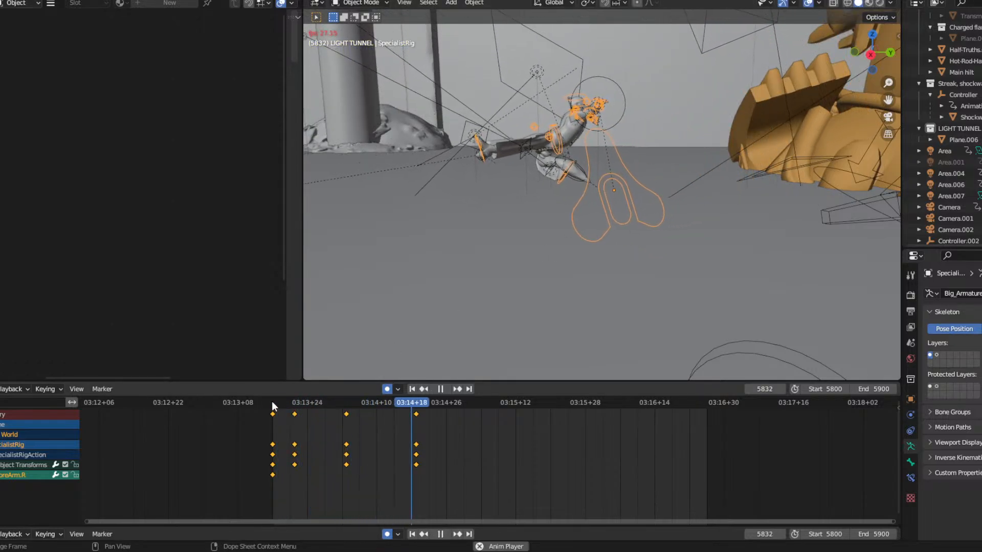
pyautogui.click(269, 401)
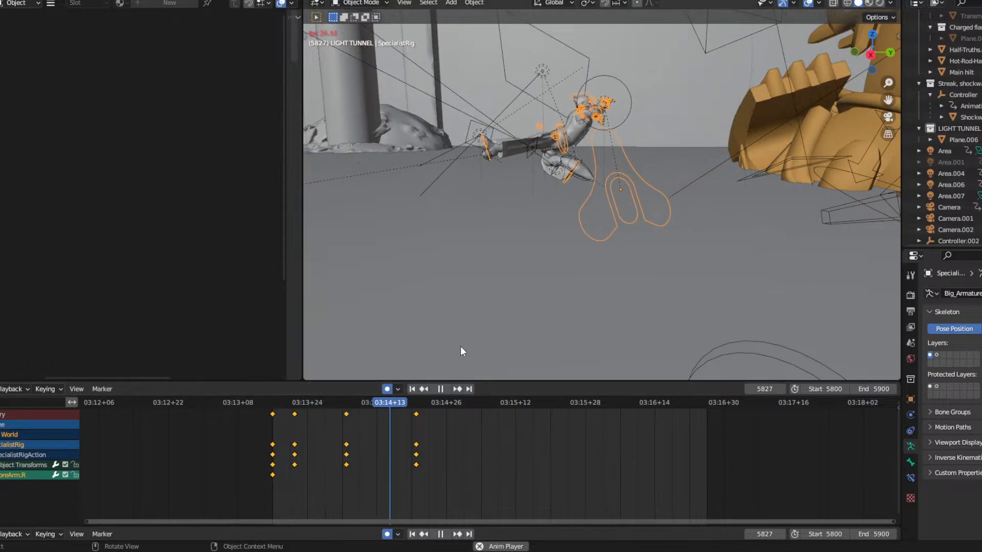
pyautogui.press('space')
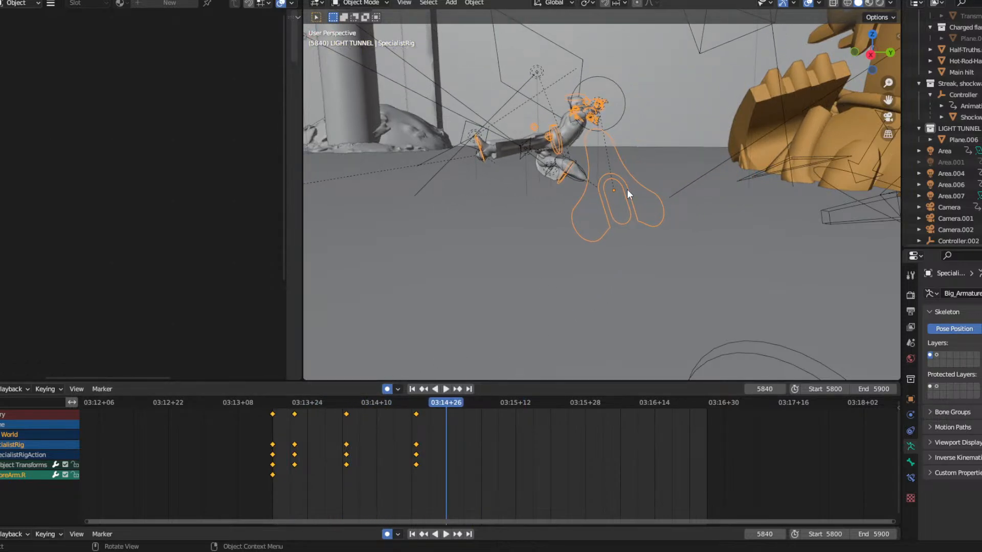
# Go to the shot's last frame, 5900, with SpecialistRig selected.
pyautogui.moveTo(511, 402); pyautogui.dragTo(706, 403)
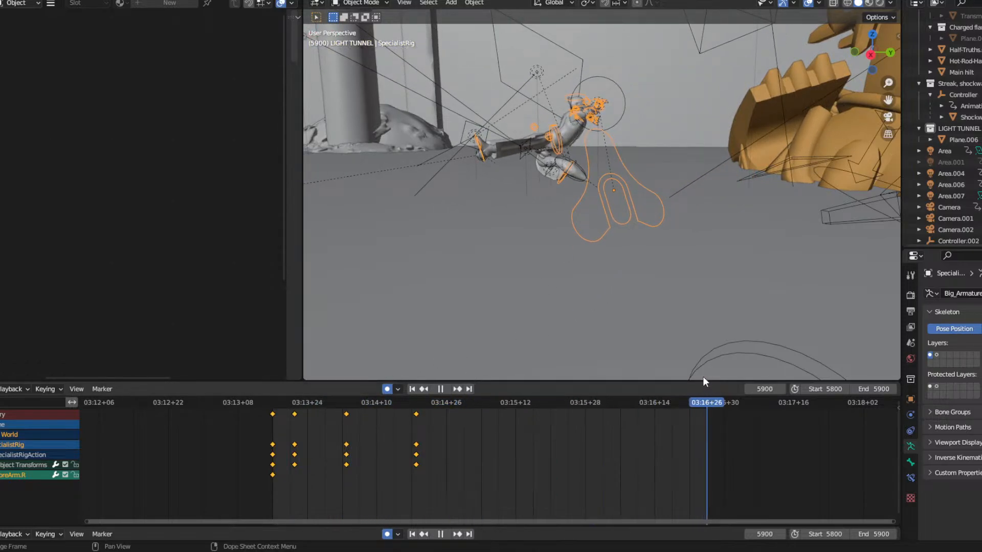
# Move the SpecialistRig slightly away from the giant golden figure at frame 5900 to keyframe its end position, and play the motion.
pyautogui.press('g')
pyautogui.click(604, 203)
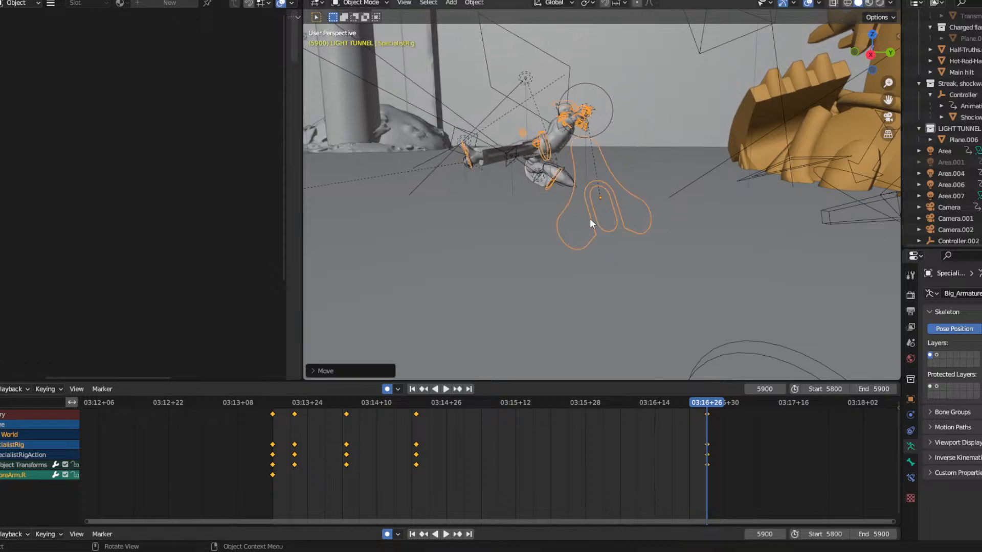
pyautogui.click(271, 404)
pyautogui.press('space')
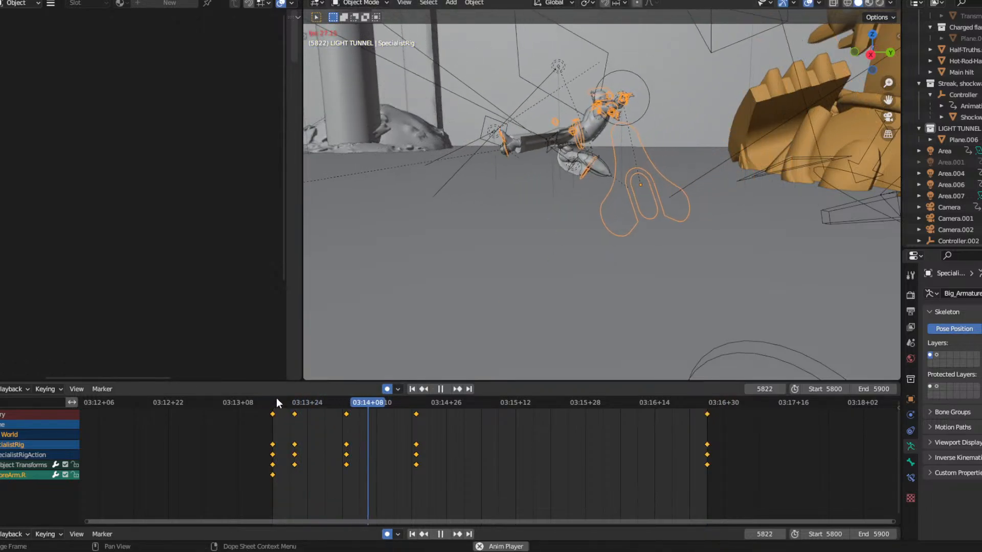
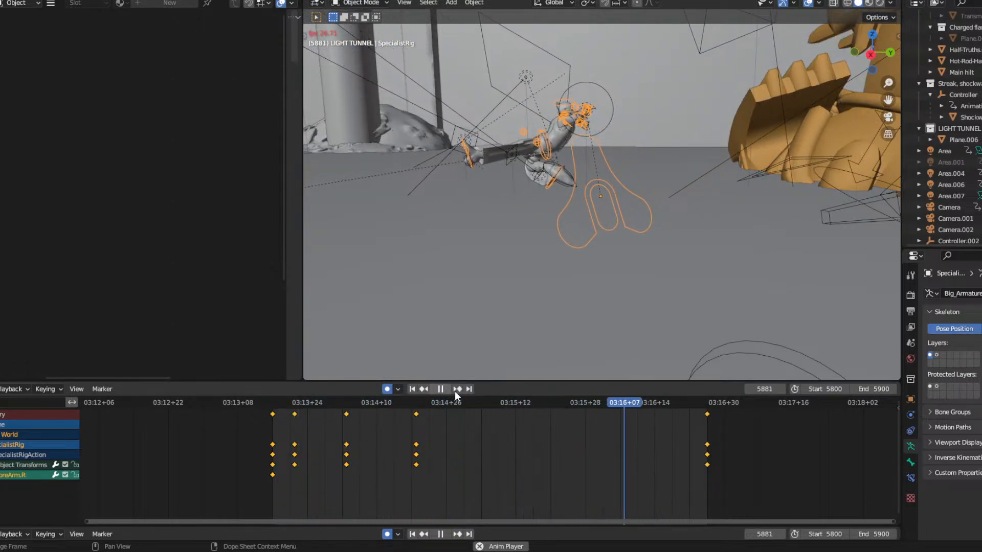
pyautogui.press('space')
# Shift the SpecialistRig a little farther from the golden figure at frame 5900 and replay the drift.
pyautogui.click(707, 401)
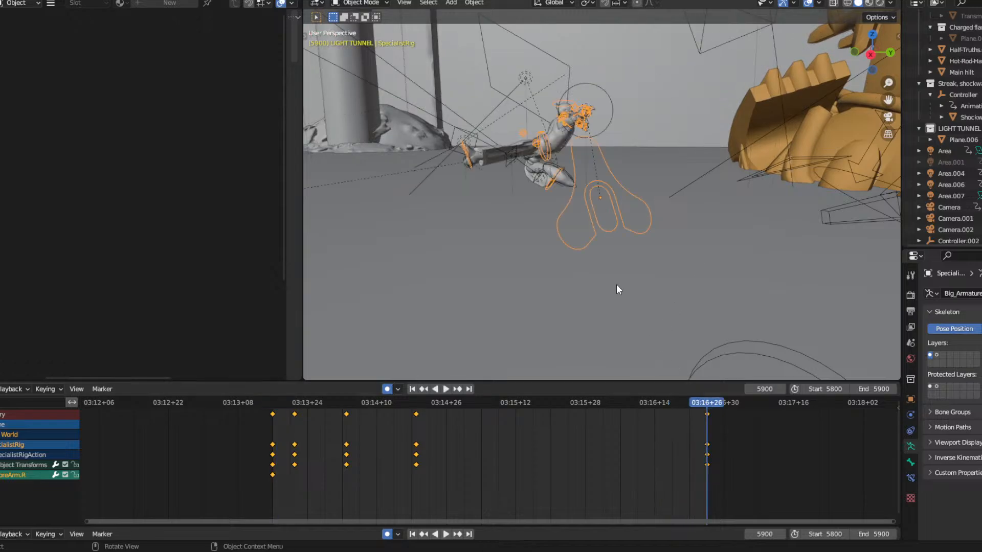
pyautogui.press('g')
pyautogui.click(601, 279)
pyautogui.click(511, 402)
pyautogui.press('space')
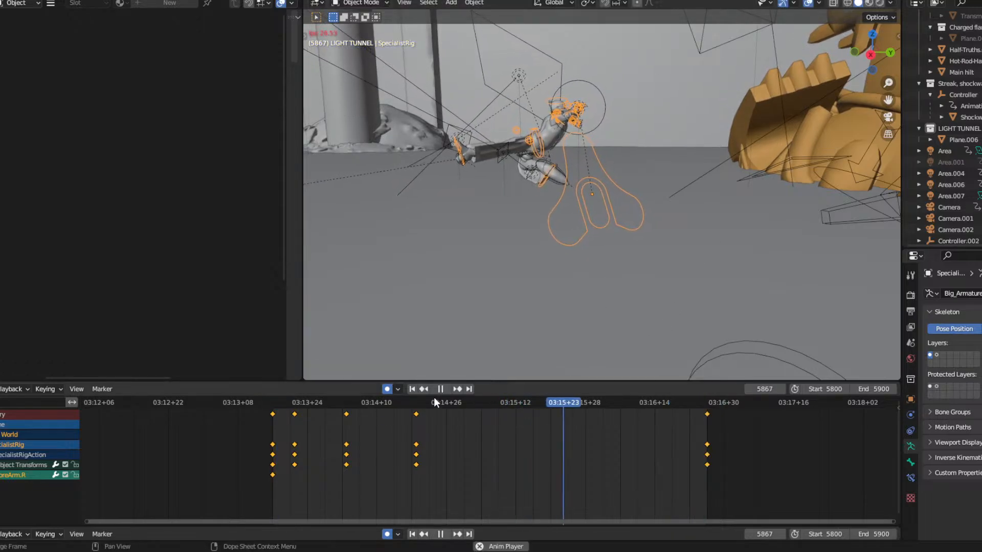
pyautogui.click(408, 401)
pyautogui.click(393, 401)
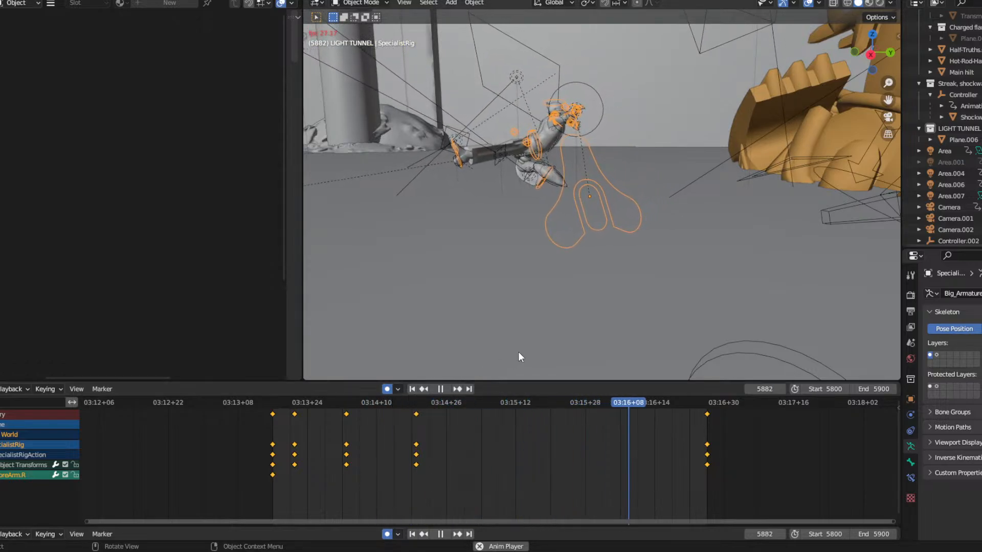
pyautogui.press('space')
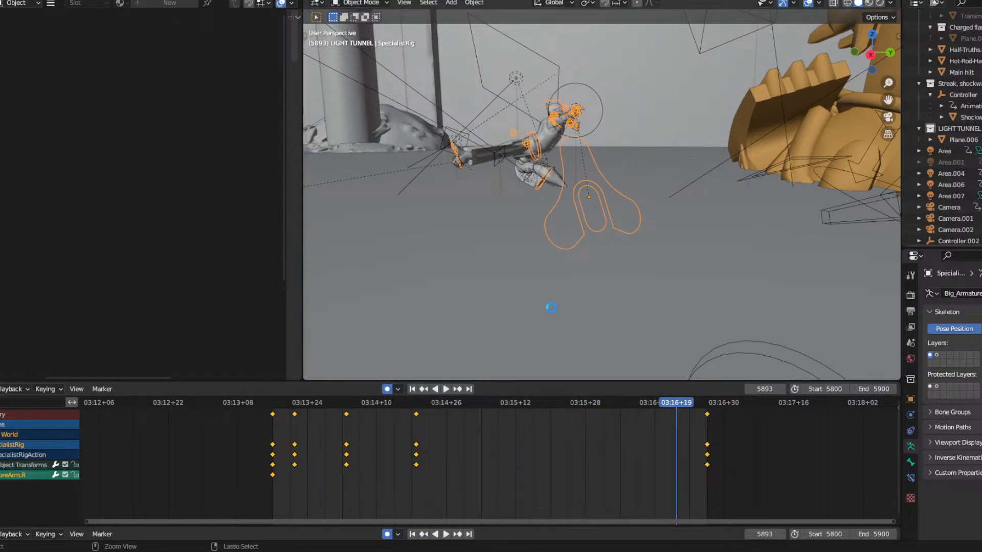
# Look through the scene camera and play the opening frames of the shot.
pyautogui.click(888, 117)
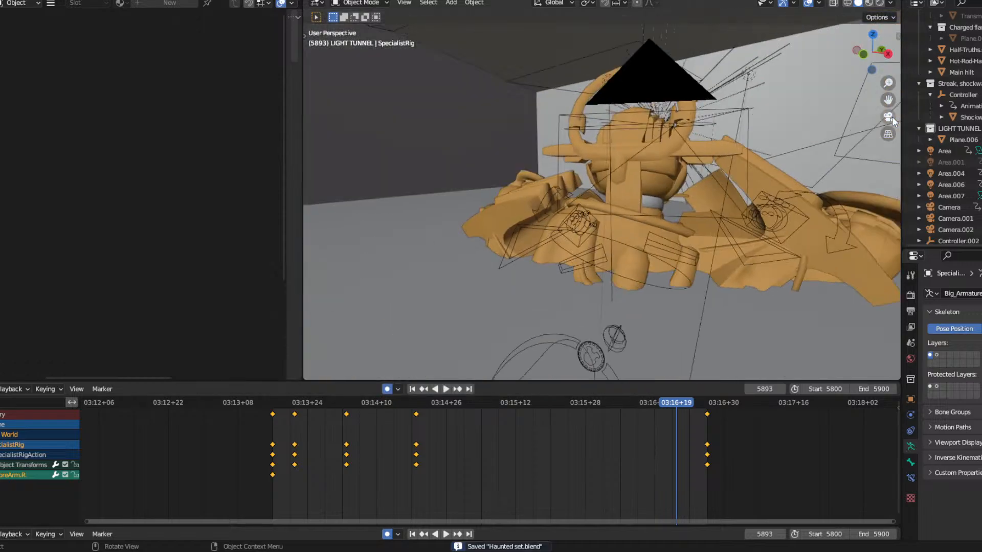
pyautogui.moveTo(359, 403); pyautogui.dragTo(297, 402)
pyautogui.press('space')
pyautogui.press('space')
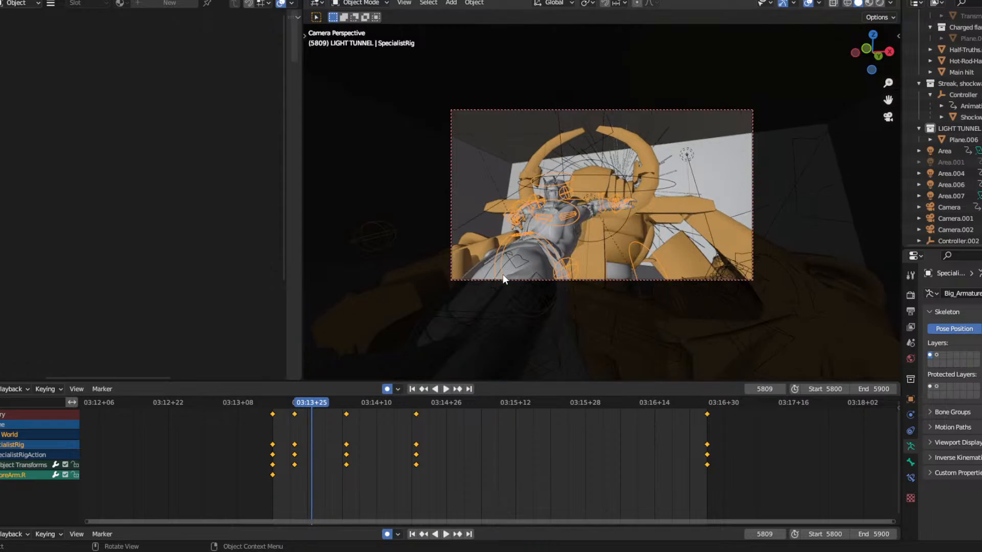
# Reframe the scene camera at its frame 5840 keyframe, pulled back so the flying character fills the foreground before the golden figure.
pyautogui.click(501, 281)
pyautogui.click(500, 281)
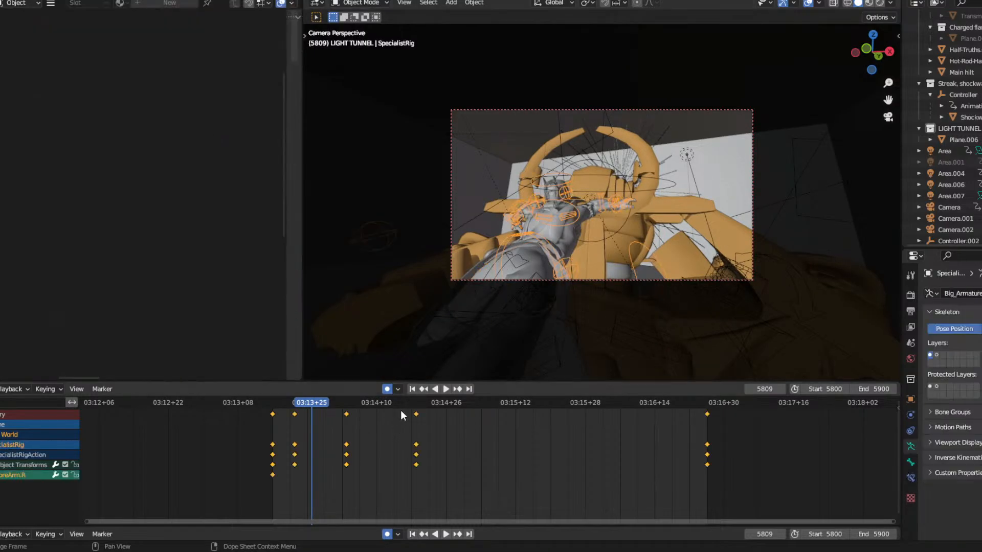
pyautogui.click(450, 236)
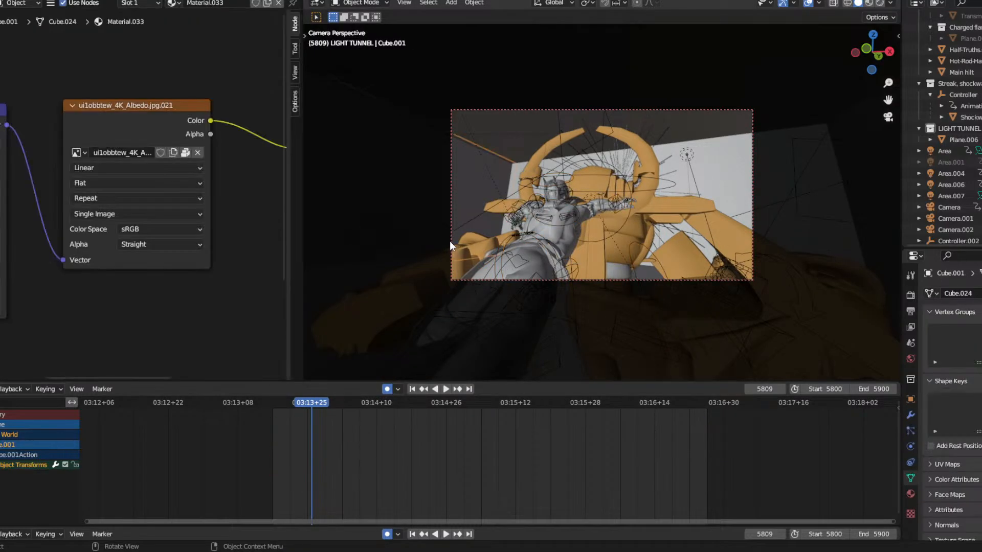
pyautogui.click(450, 236)
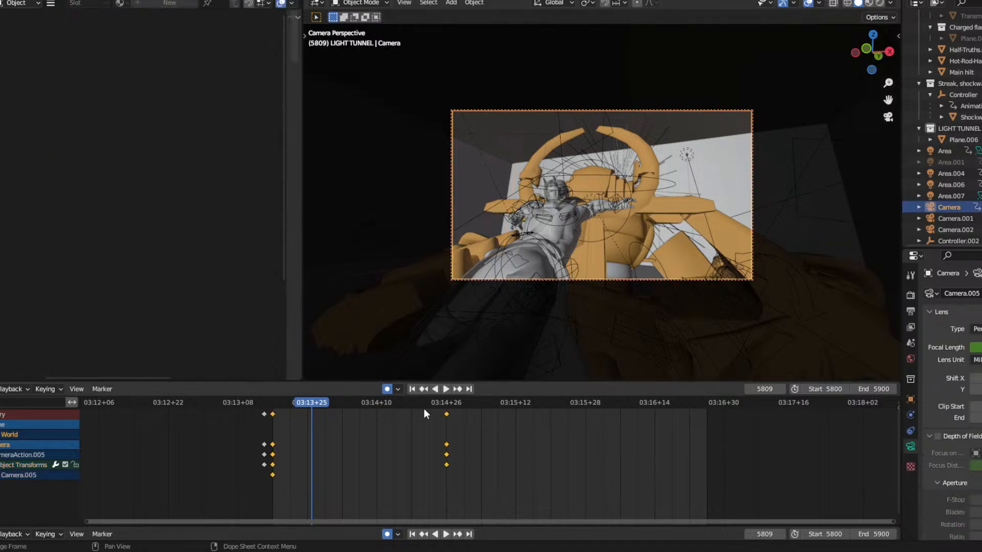
pyautogui.moveTo(435, 404); pyautogui.dragTo(446, 407)
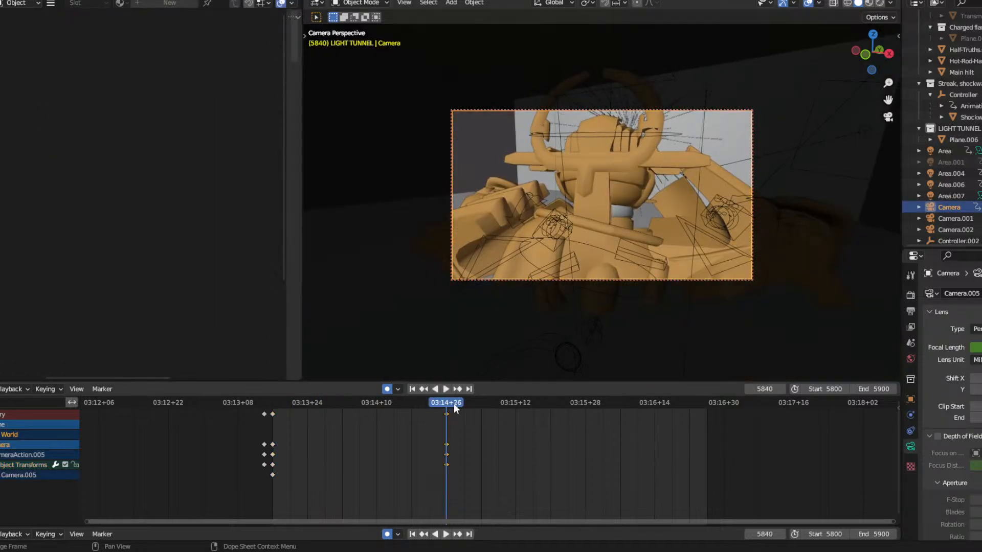
pyautogui.moveTo(602, 252); pyautogui.dragTo(624, 185, button='middle')
pyautogui.scroll(-6, 609, 201)
pyautogui.scroll(3, 606, 210)
pyautogui.scroll(2, 621, 160)
pyautogui.scroll(-3, 619, 159)
pyautogui.scroll(-2, 626, 174)
pyautogui.scroll(2, 624, 187)
pyautogui.scroll(-2, 622, 186)
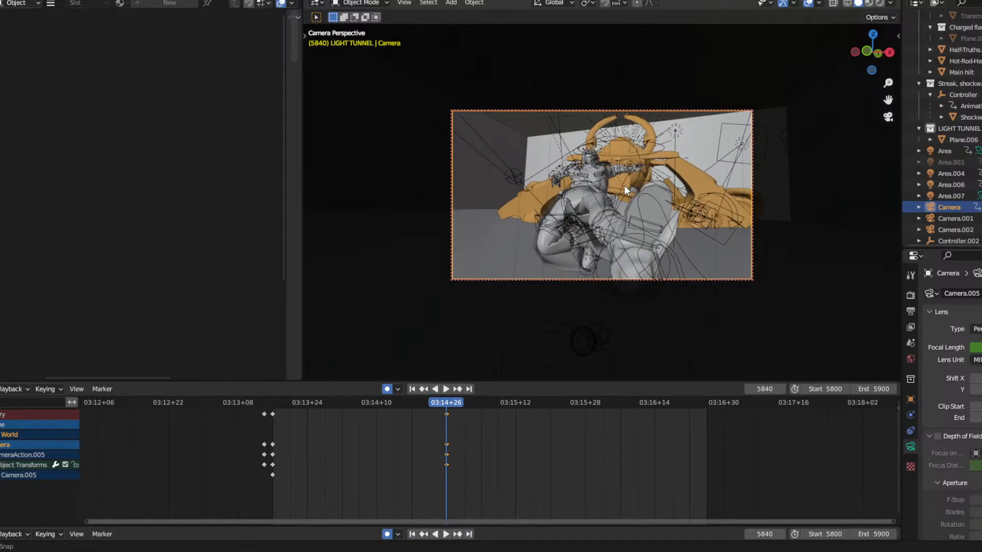
pyautogui.scroll(3, 623, 185)
pyautogui.scroll(2, 622, 184)
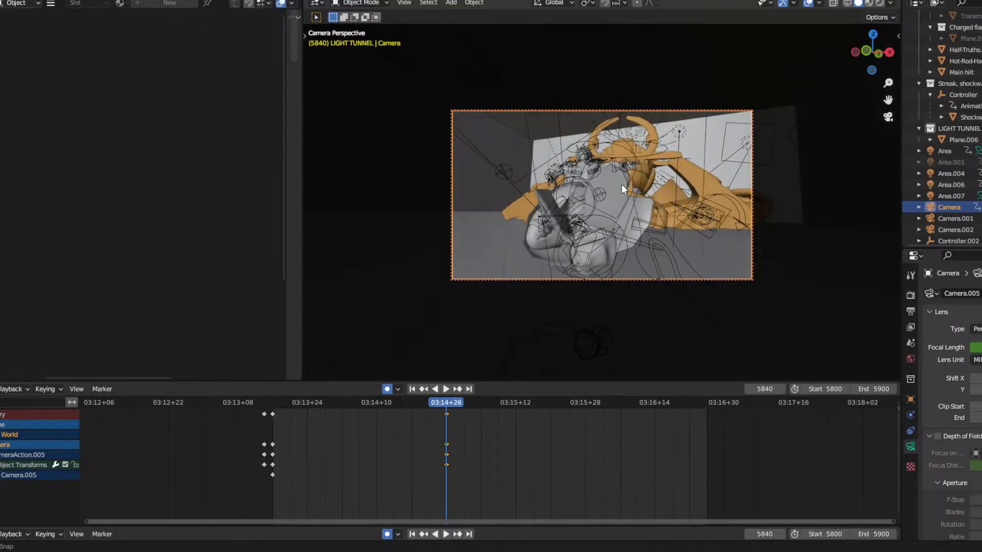
pyautogui.scroll(-4, 625, 190)
pyautogui.keyDown('ctrl'); pyautogui.moveTo(627, 196); pyautogui.dragTo(623, 168, button='middle'); pyautogui.keyUp('ctrl')
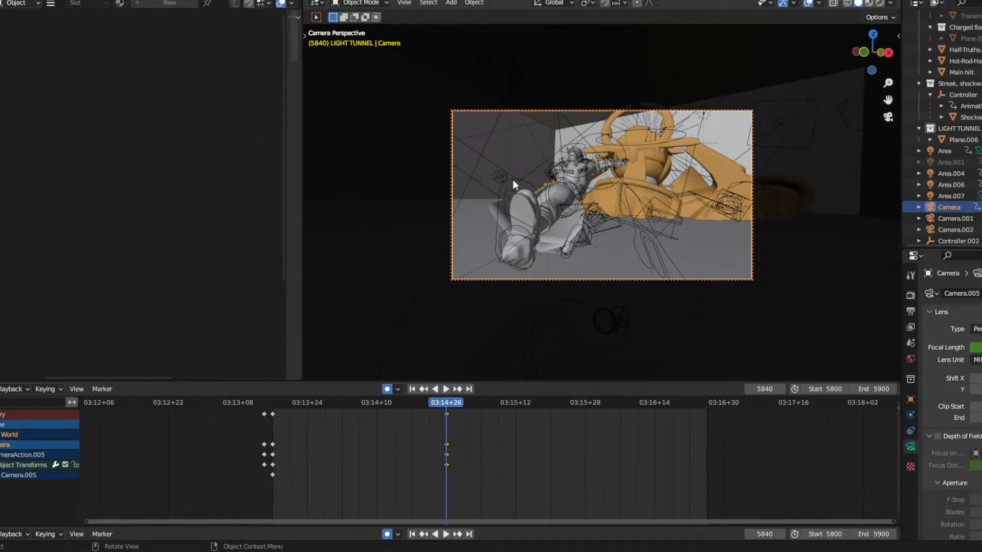
pyautogui.moveTo(513, 180)
pyautogui.mouseDown(button='middle')
pyautogui.moveTo(536, 167)
pyautogui.moveTo(520, 174)
pyautogui.mouseUp(button='middle')
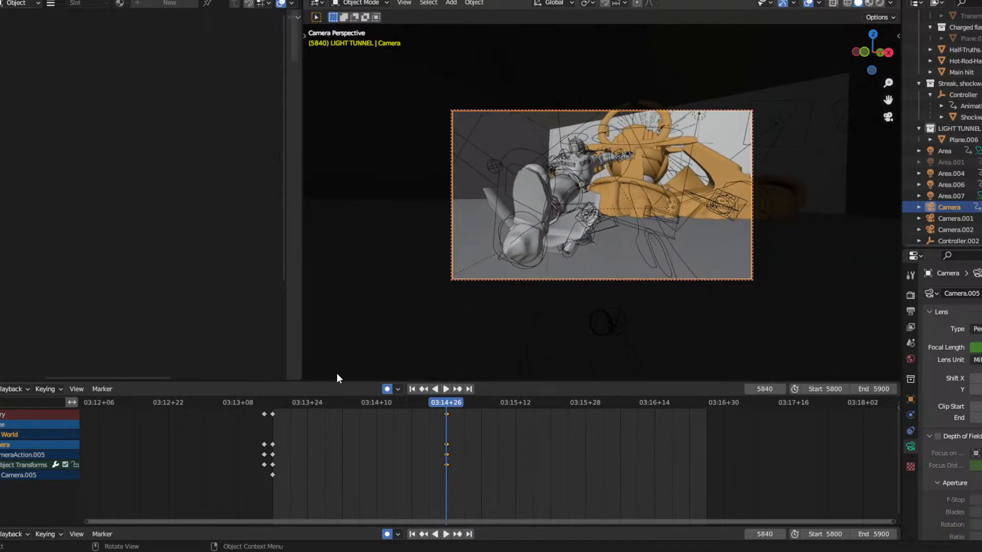
# Retime the camera's frame 5840 keyframe to frame 5821 and play the faster camera move.
pyautogui.moveTo(274, 404); pyautogui.dragTo(363, 395)
pyautogui.moveTo(446, 414); pyautogui.dragTo(348, 413)
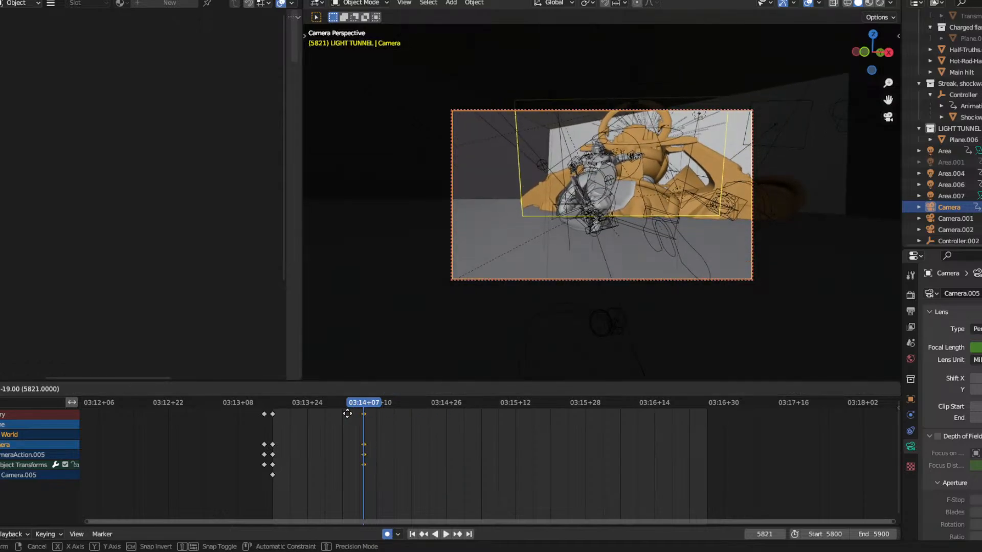
pyautogui.click(347, 414)
pyautogui.click(268, 403)
pyautogui.press('space')
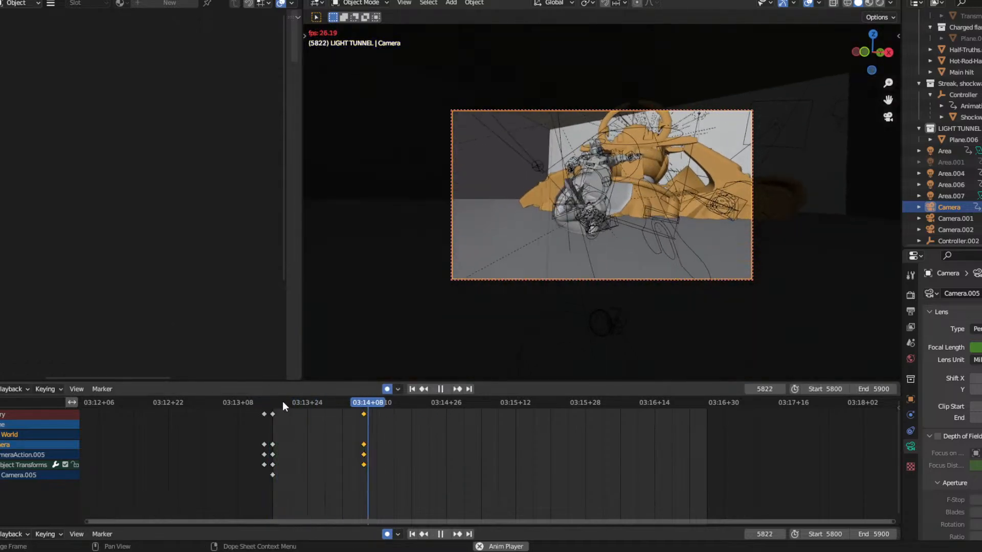
pyautogui.press('space')
# Nudge the camera framing at frame 5900 to keyframe a subtle end drift, and review the shot.
pyautogui.moveTo(440, 401); pyautogui.dragTo(707, 393)
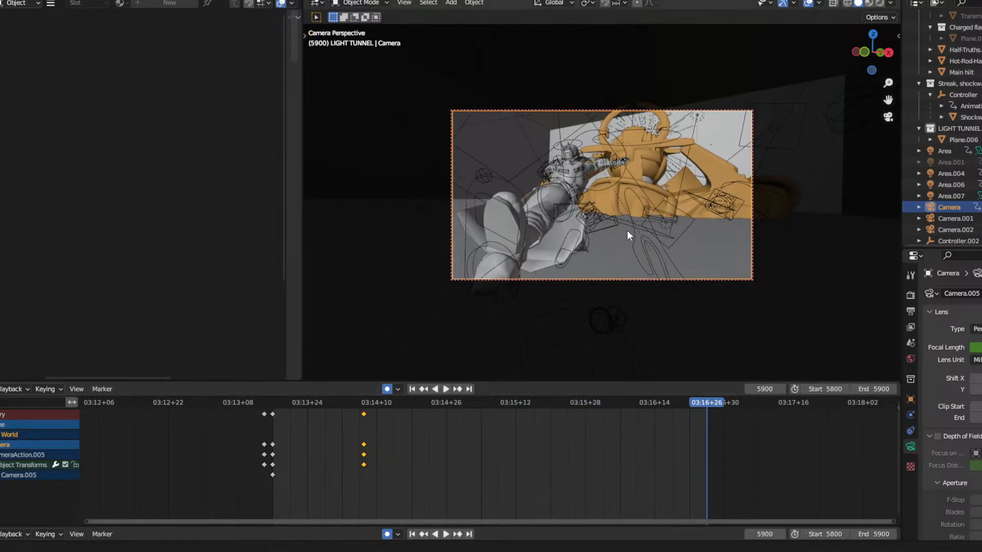
pyautogui.moveTo(626, 230); pyautogui.dragTo(627, 228, button='middle')
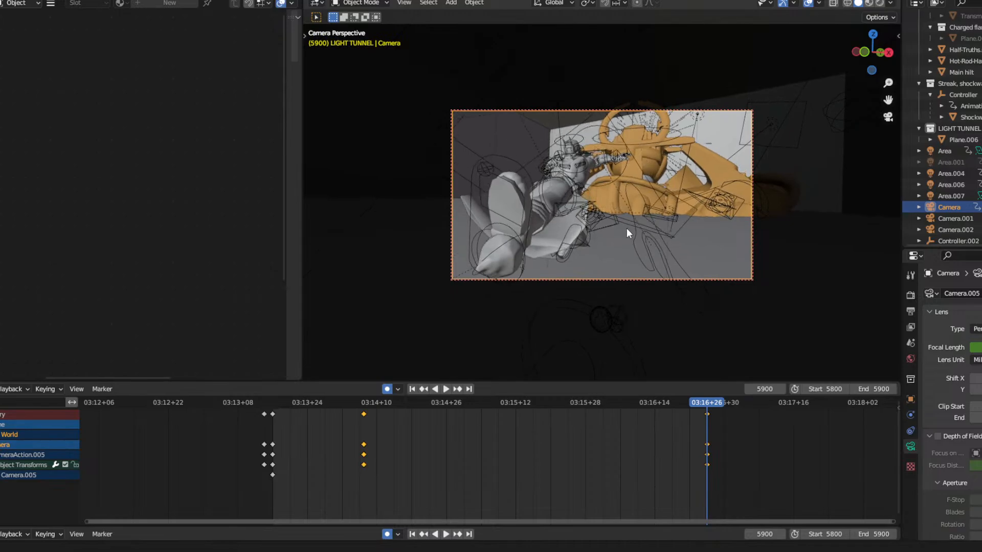
pyautogui.click(282, 404)
pyautogui.press('space')
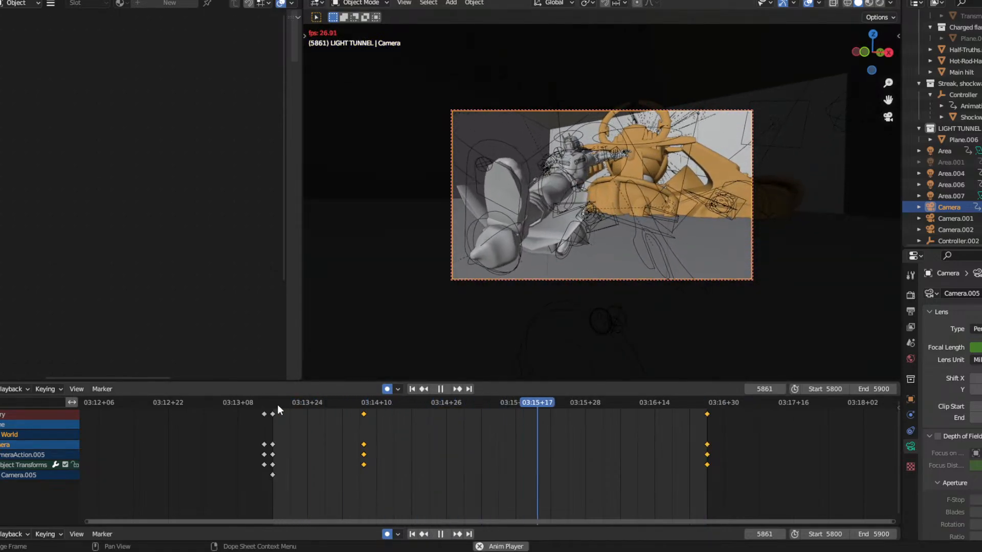
pyautogui.click(277, 403)
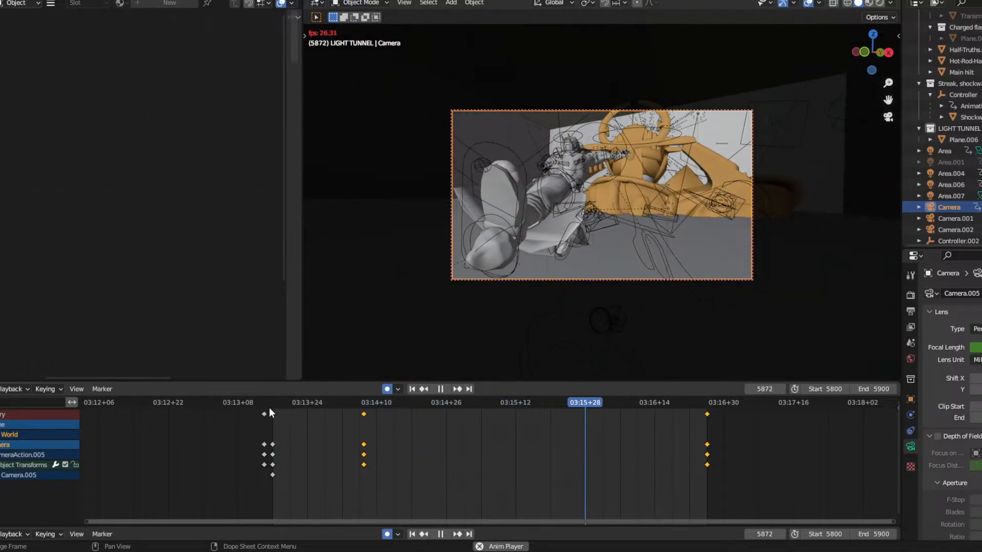
pyautogui.press('space')
# Reframe the camera at frame 5808 to keyframe a close view of the tucked character before the golden figure's head, and play it.
pyautogui.moveTo(275, 404); pyautogui.dragTo(307, 403)
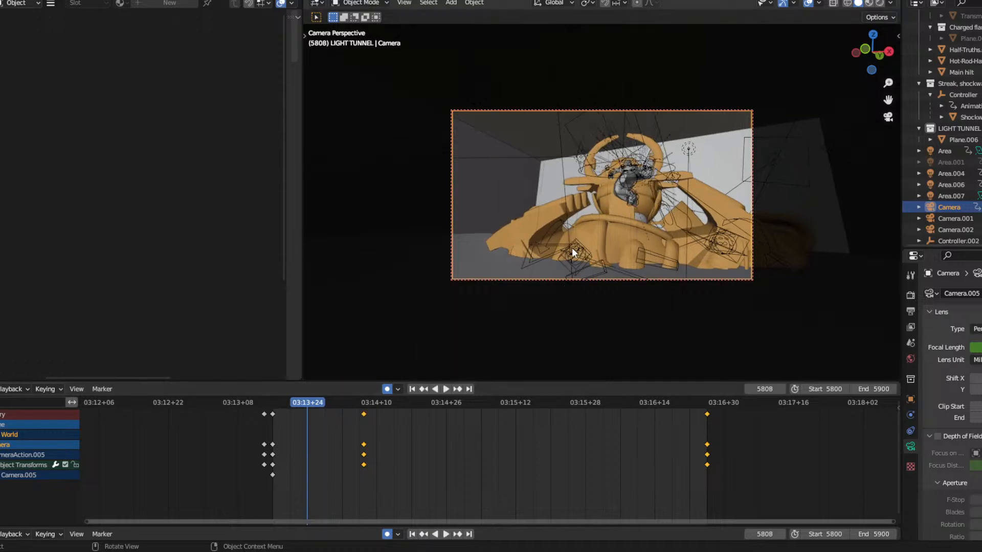
pyautogui.moveTo(635, 220); pyautogui.dragTo(593, 323, button='middle')
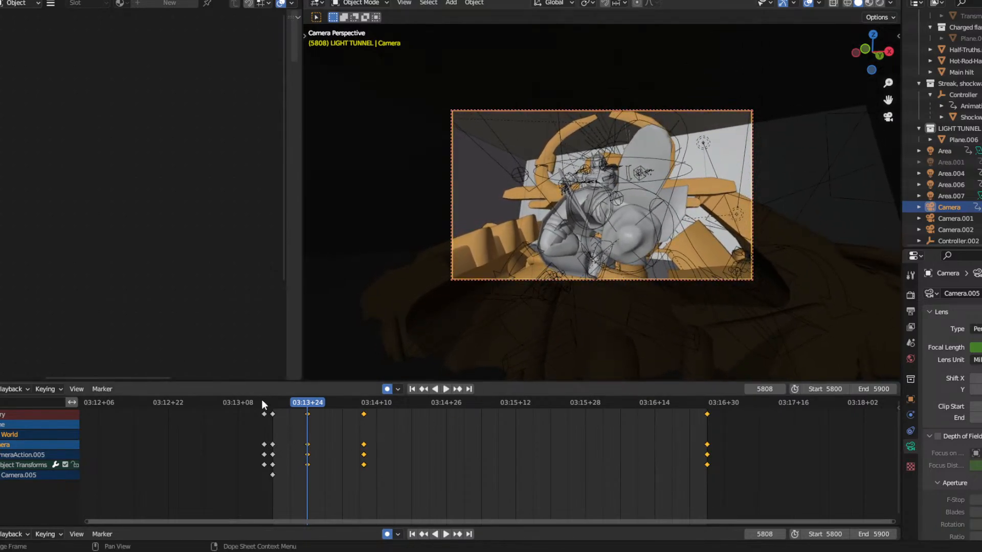
pyautogui.click(274, 403)
pyautogui.press('space')
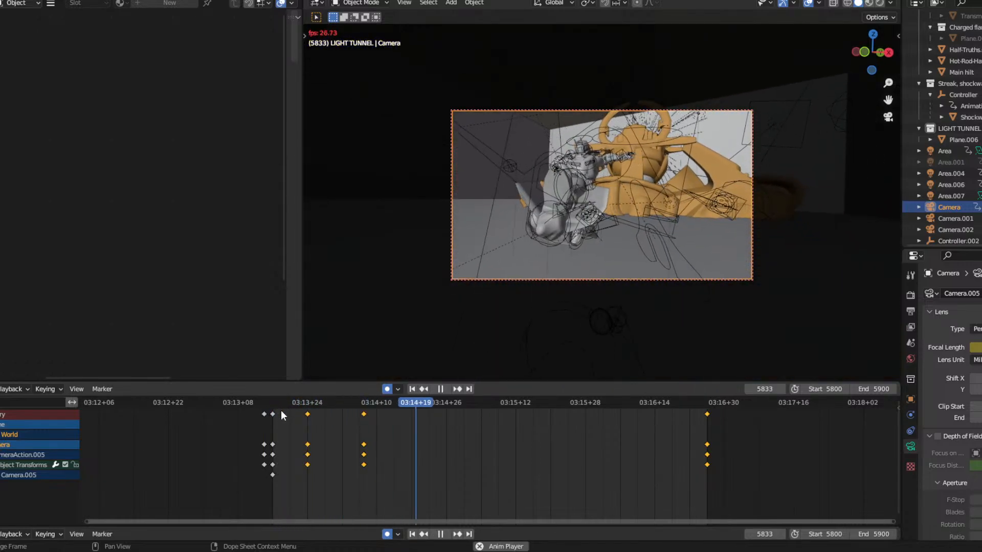
pyautogui.press('space')
# Adjust the camera framing at frame 5815 to add an intermediate keyframe, and play the shot.
pyautogui.moveTo(276, 401); pyautogui.dragTo(338, 400)
pyautogui.moveTo(573, 227); pyautogui.dragTo(590, 209, button='middle')
pyautogui.click(271, 403)
pyautogui.press('space')
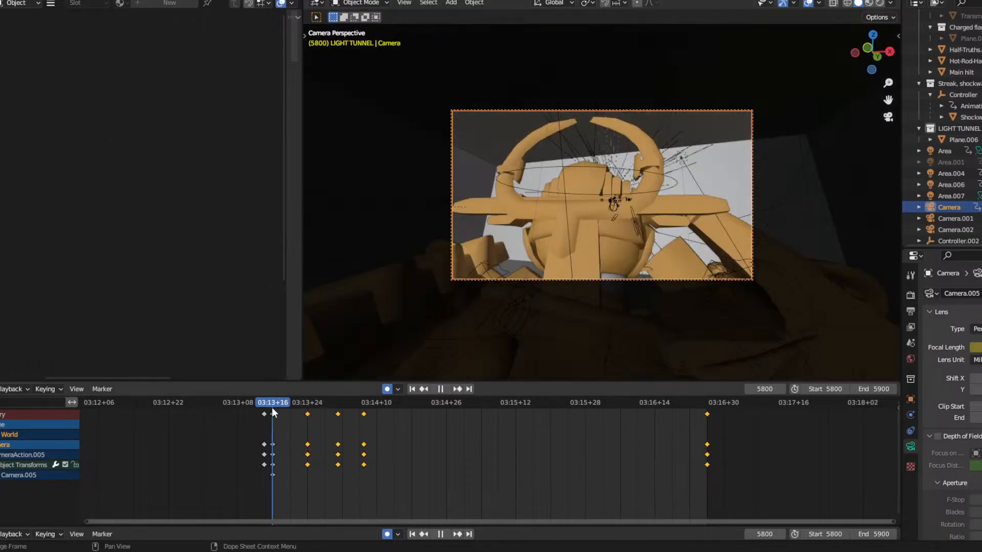
pyautogui.press('space')
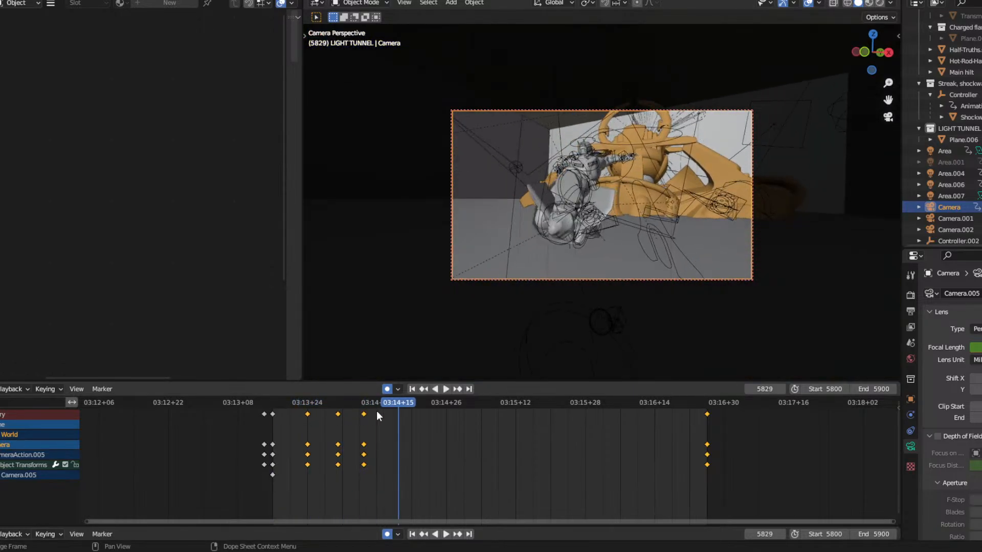
# Try the shot without the camera keyframe at frame 5821, and undo the deletion.
pyautogui.press('x')
pyautogui.click(363, 413)
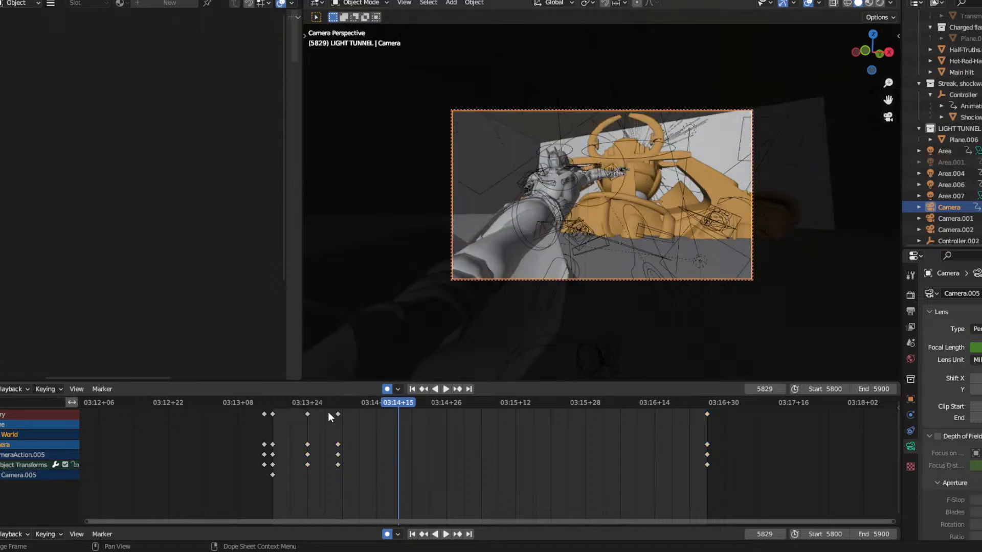
pyautogui.click(268, 405)
pyautogui.press('space')
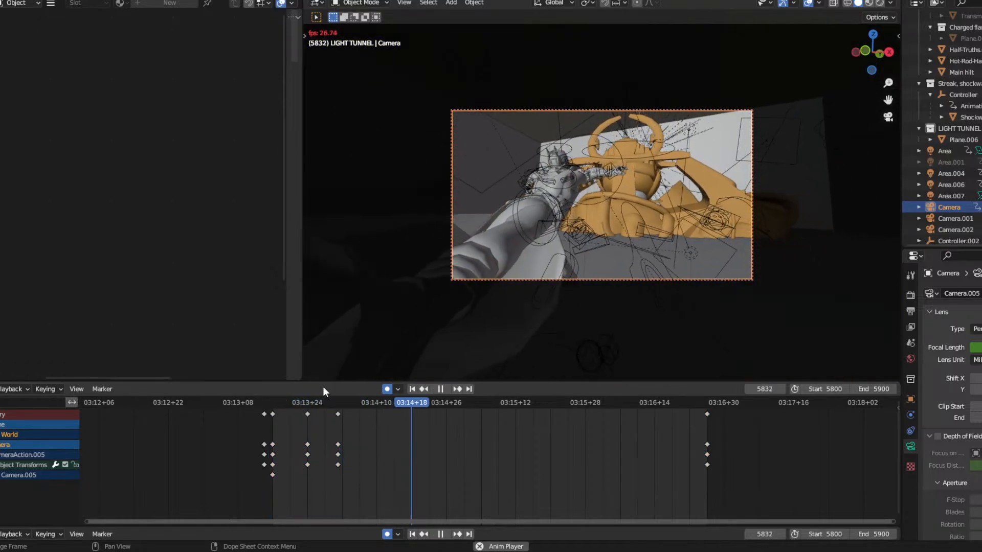
pyautogui.press('space')
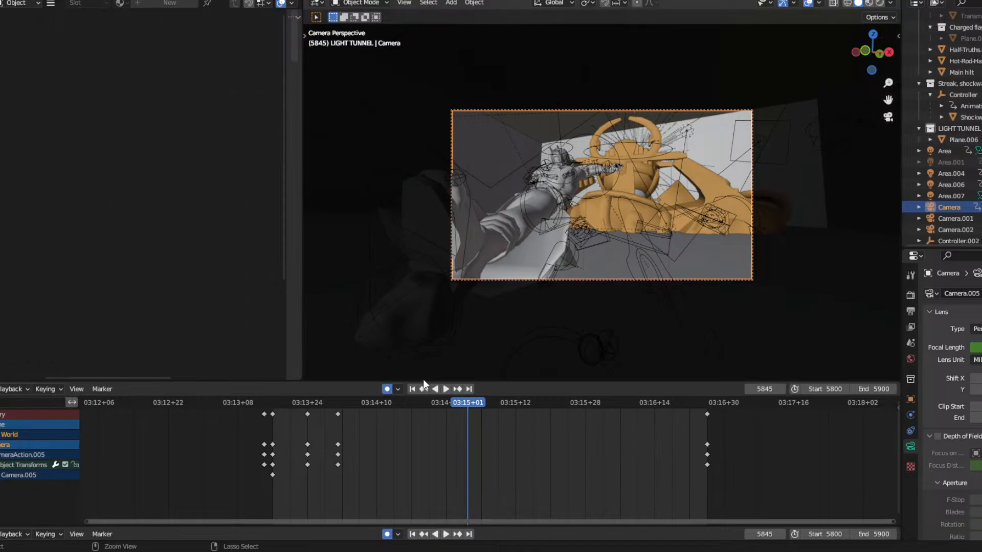
pyautogui.click(398, 407)
pyautogui.hotkey('ctrl', 'z')
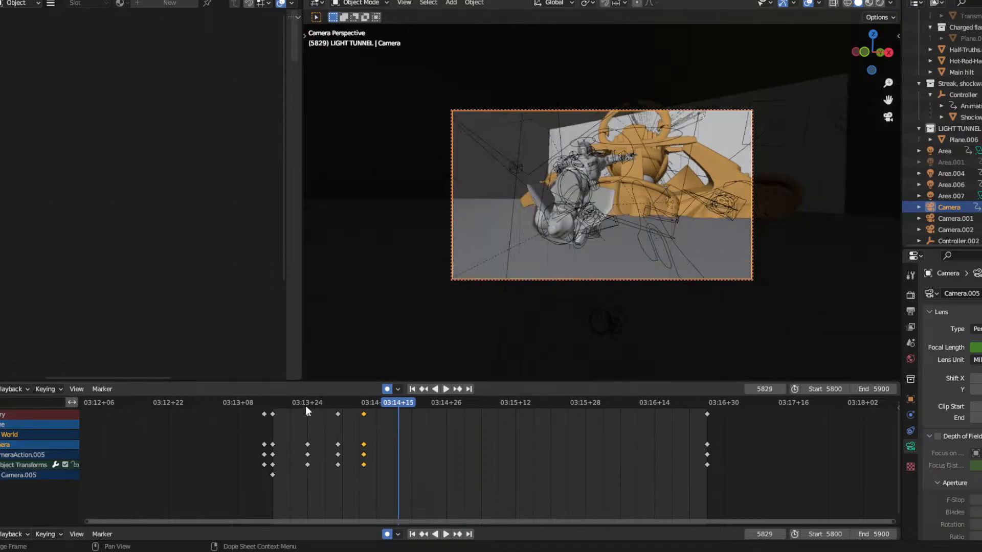
# Try deleting the camera keyframe at frame 5815, and undo the deletion.
pyautogui.click(306, 406)
pyautogui.press('space')
pyautogui.moveTo(306, 406); pyautogui.dragTo(336, 408)
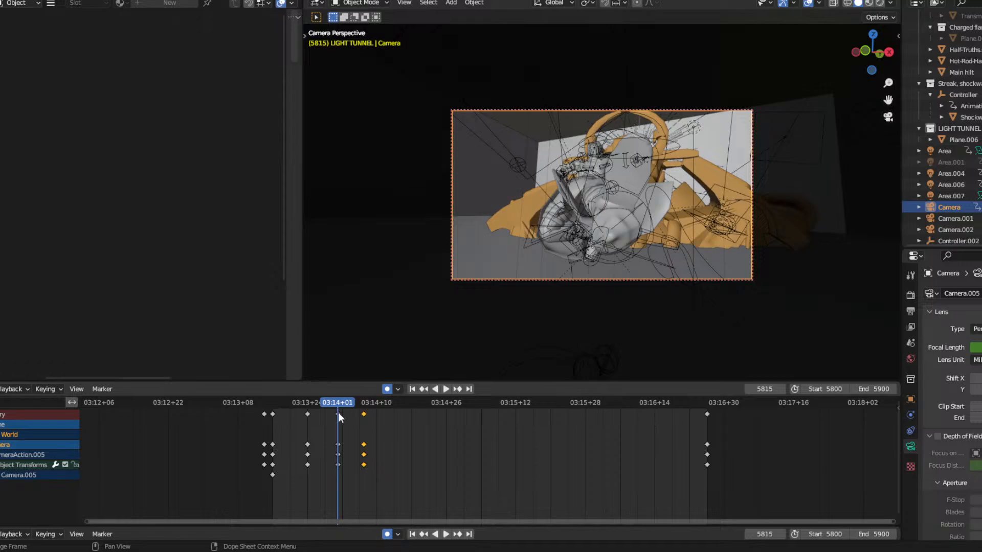
pyautogui.click(338, 413)
pyautogui.press('x')
pyautogui.click(338, 413)
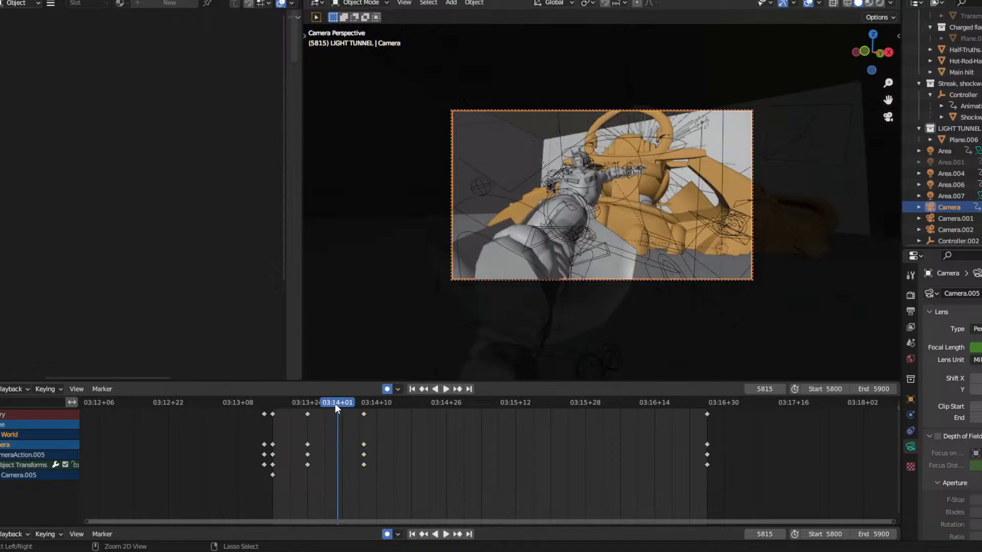
pyautogui.hotkey('ctrl', 'z')
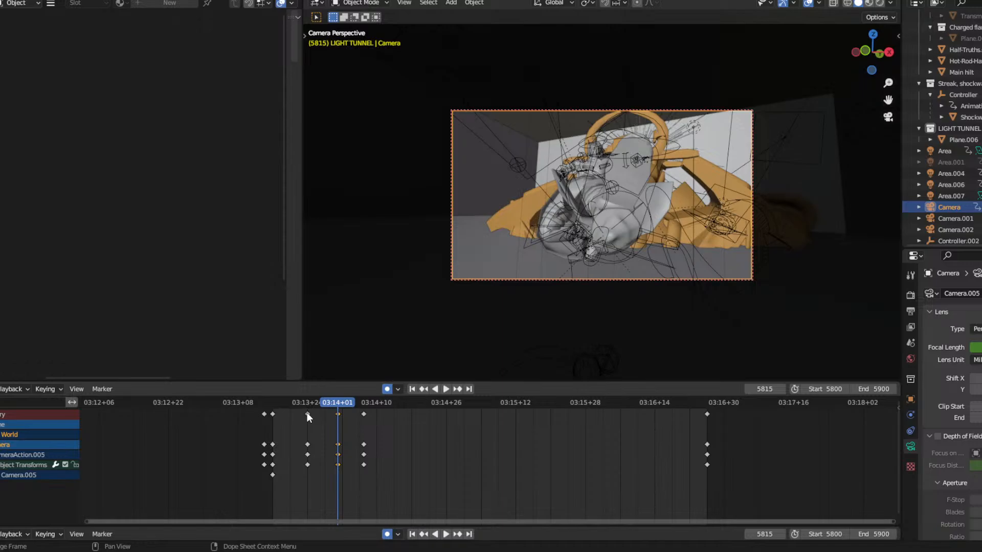
# Try Linear interpolation on the camera keyframes at frames 5800, 5808 and 5815, play the shot, and set them back to Bezier.
pyautogui.click(309, 414)
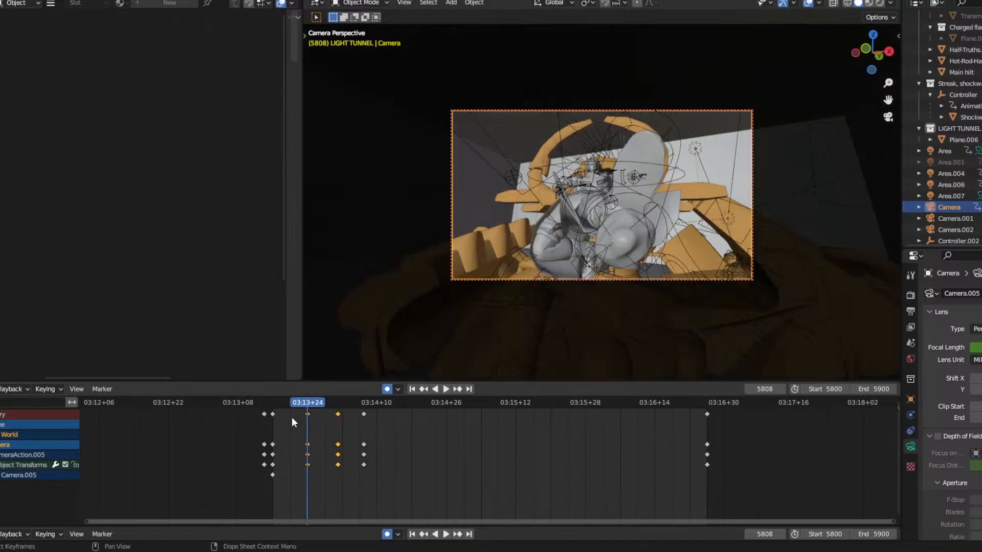
pyautogui.keyDown('shift'); pyautogui.click(272, 414); pyautogui.keyUp('shift')
pyautogui.rightClick(310, 415)
pyautogui.moveTo(310, 415)
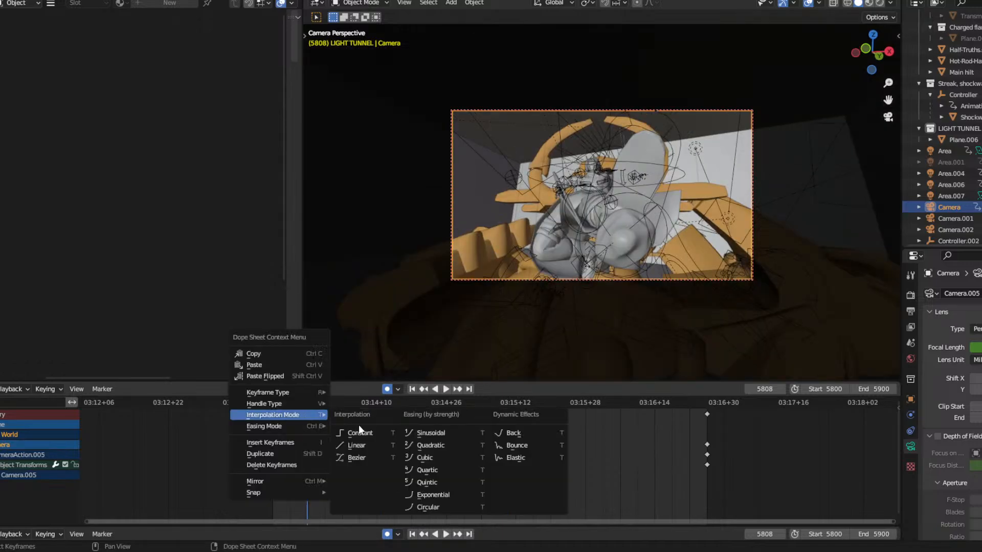
pyautogui.click(356, 445)
pyautogui.press('space')
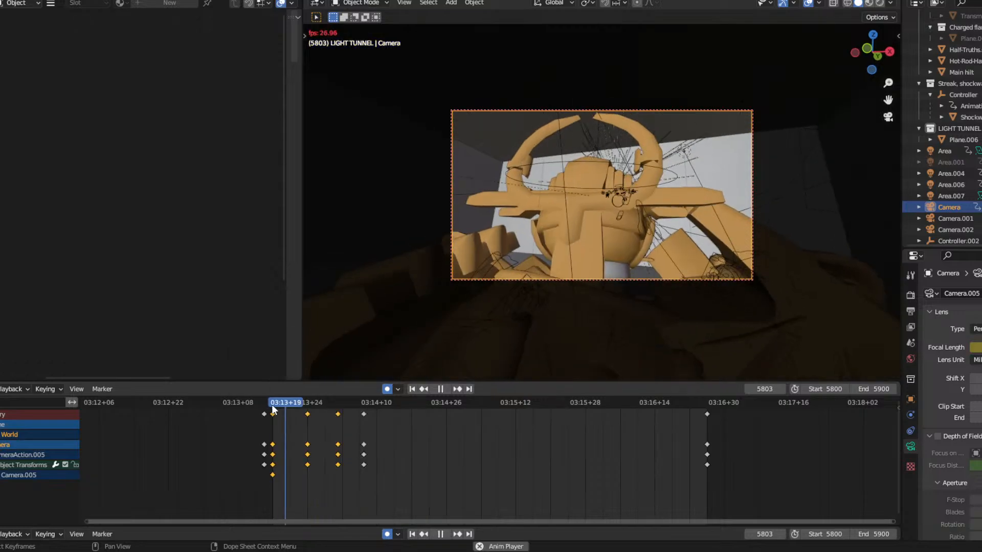
pyautogui.rightClick(307, 415)
pyautogui.moveTo(308, 413)
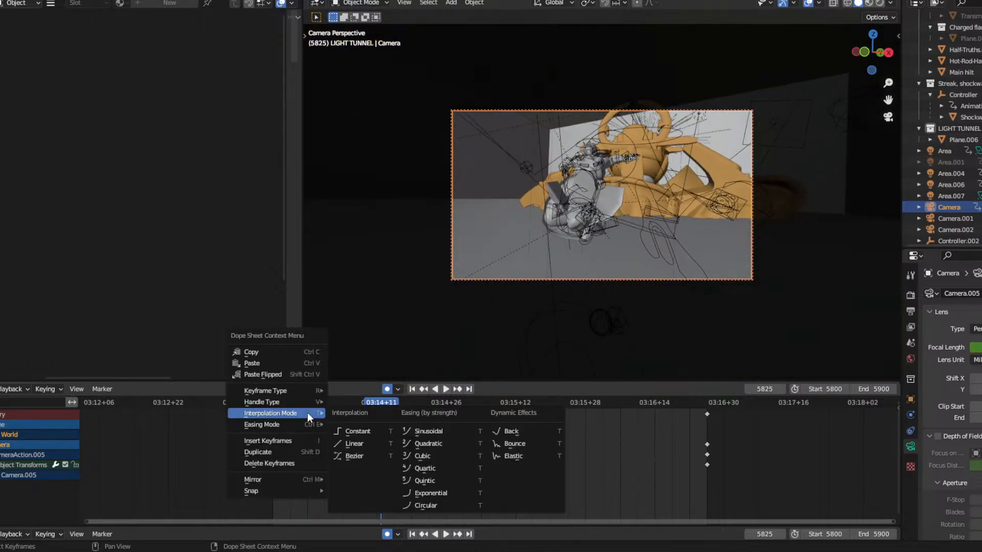
pyautogui.click(343, 454)
pyautogui.press('space')
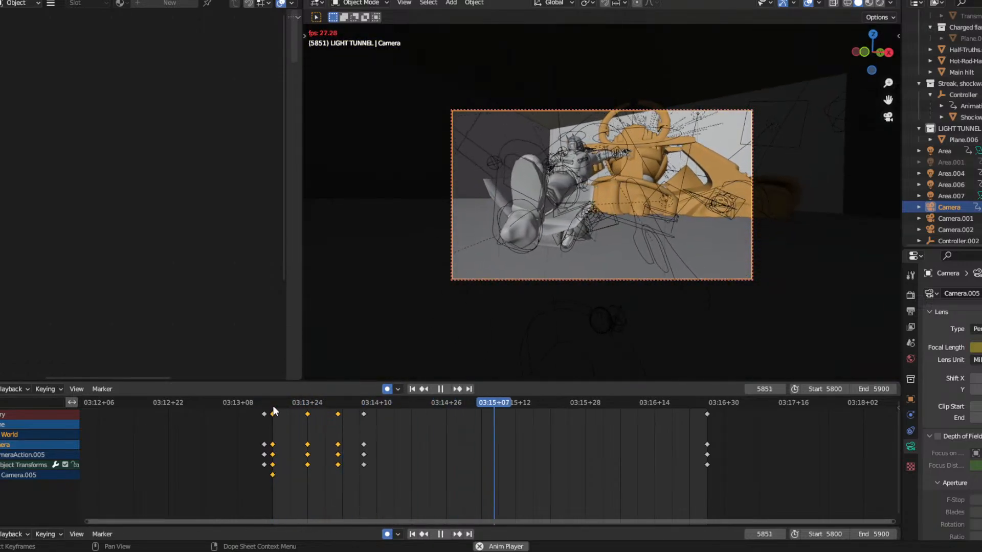
pyautogui.press('space')
# Pull the camera back at frame 5809 to add a keyframe framing the character, and play the shot from frame 5800.
pyautogui.moveTo(271, 404); pyautogui.dragTo(312, 410)
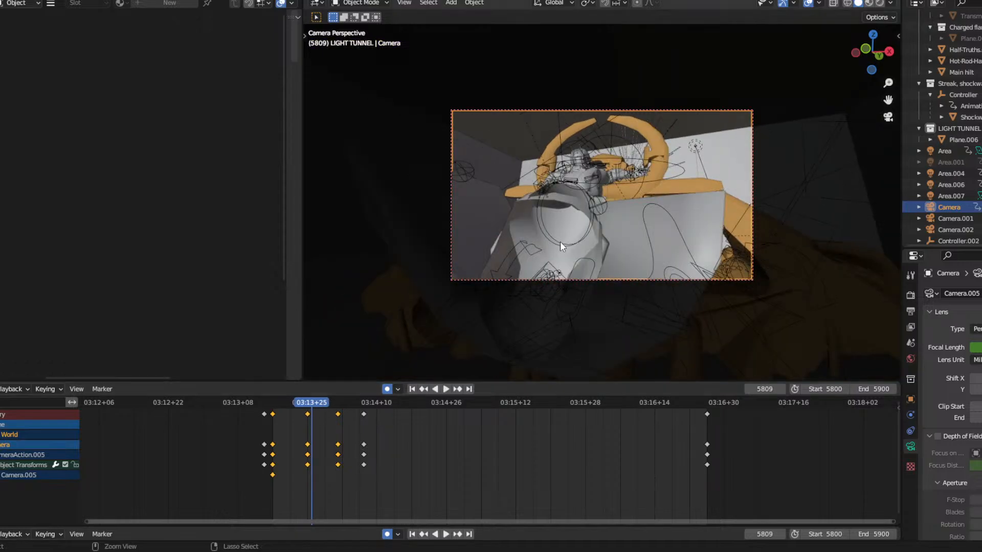
pyautogui.keyDown('ctrl'); pyautogui.moveTo(560, 241); pyautogui.dragTo(558, 332, button='middle'); pyautogui.keyUp('ctrl')
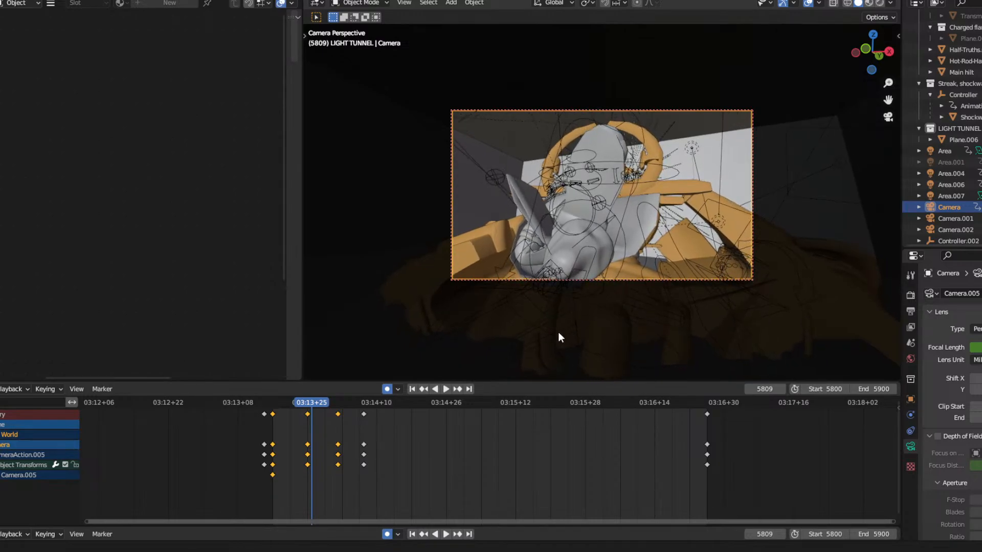
pyautogui.moveTo(316, 404); pyautogui.dragTo(274, 395)
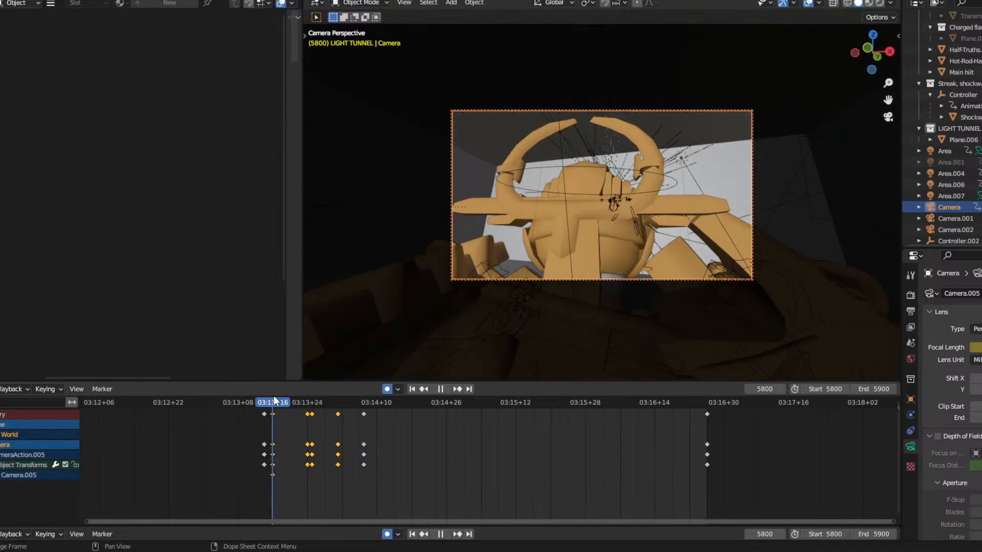
pyautogui.press('space')
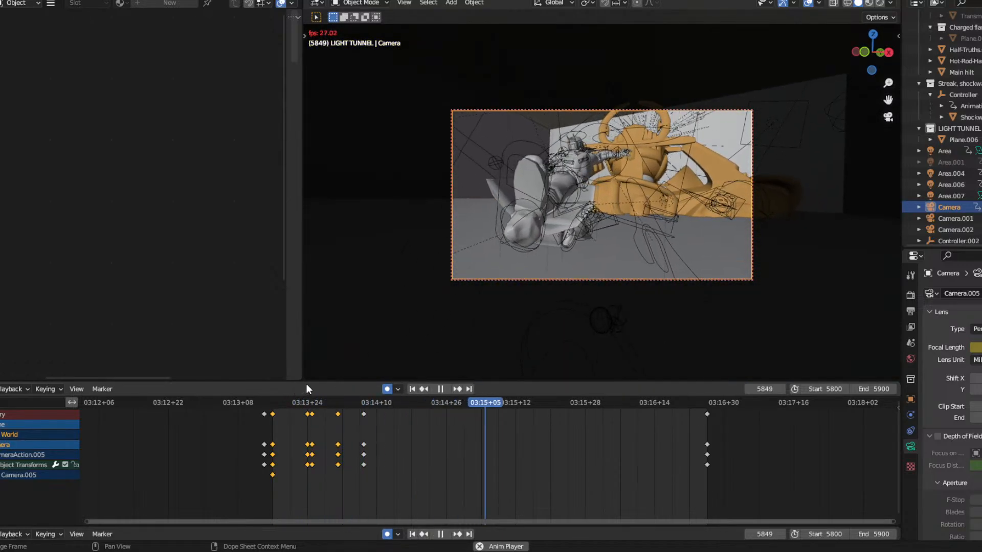
pyautogui.press('space')
# Shift the camera framing at frame 5809 and play the shot from frame 5808.
pyautogui.click(316, 404)
pyautogui.moveTo(316, 404); pyautogui.dragTo(314, 403)
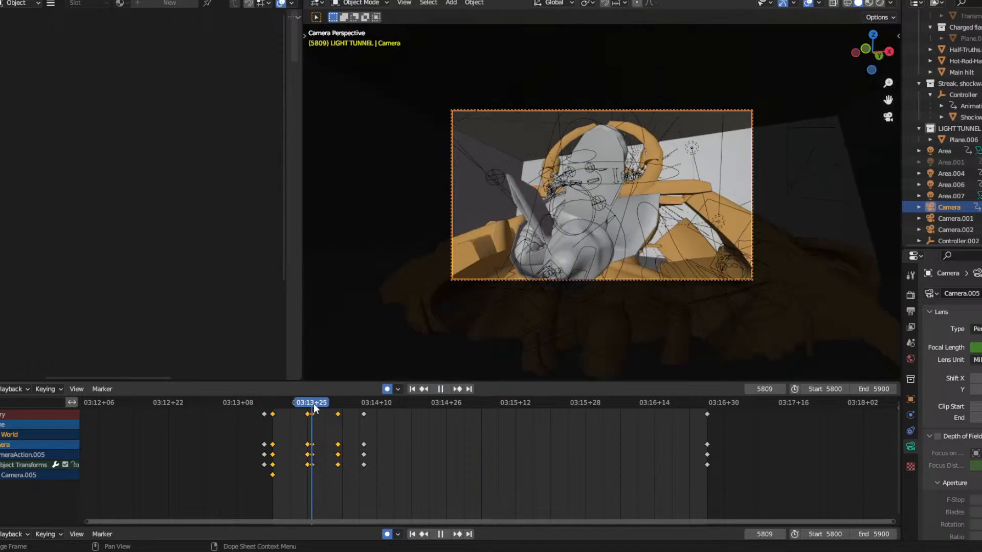
pyautogui.moveTo(567, 212); pyautogui.dragTo(582, 212, button='middle')
pyautogui.click(309, 403)
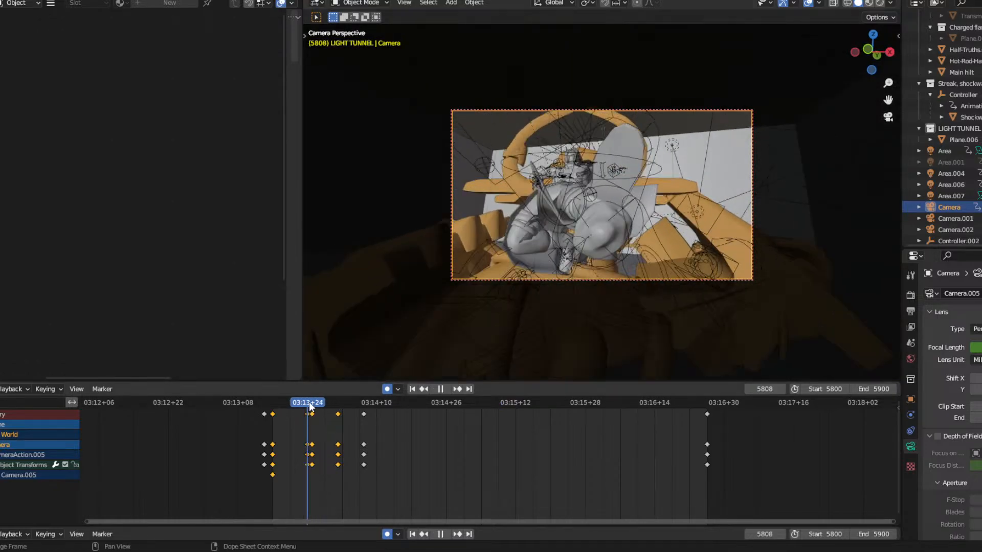
pyautogui.press('space')
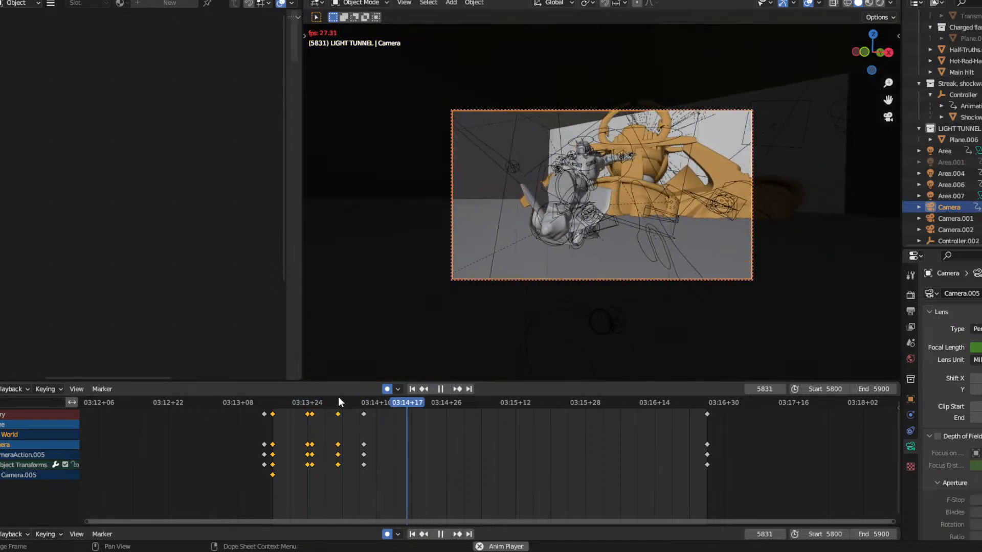
# Fine-tune the camera angle at frame 5809 on the tucked character, and replay the opening of the shot.
pyautogui.click(311, 403)
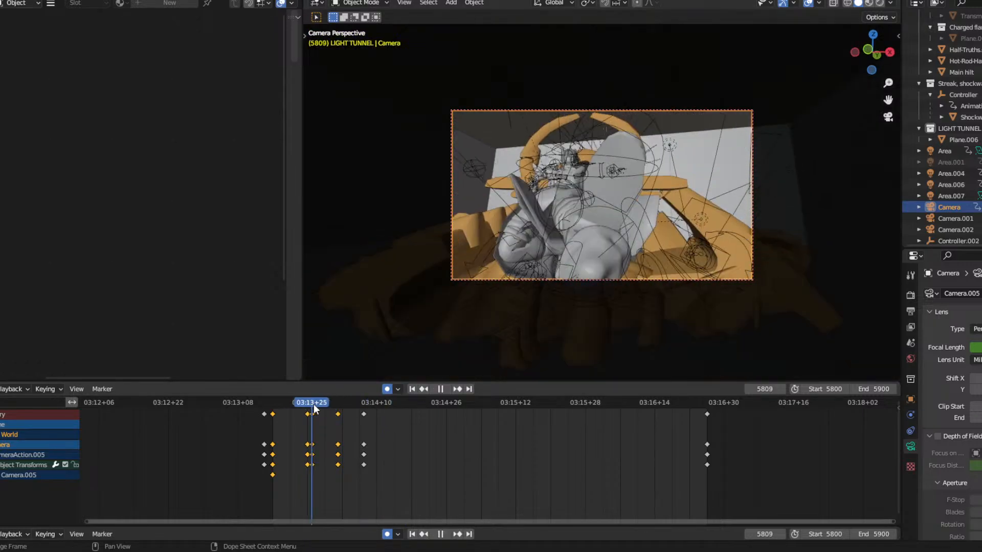
pyautogui.moveTo(314, 404); pyautogui.dragTo(313, 404)
pyautogui.moveTo(602, 215); pyautogui.dragTo(606, 207, button='middle')
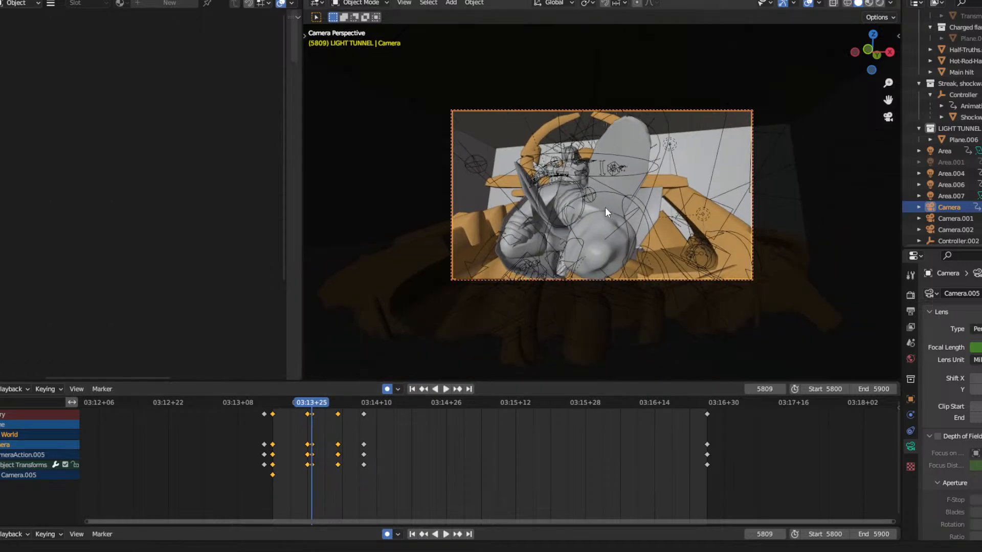
pyautogui.press('space')
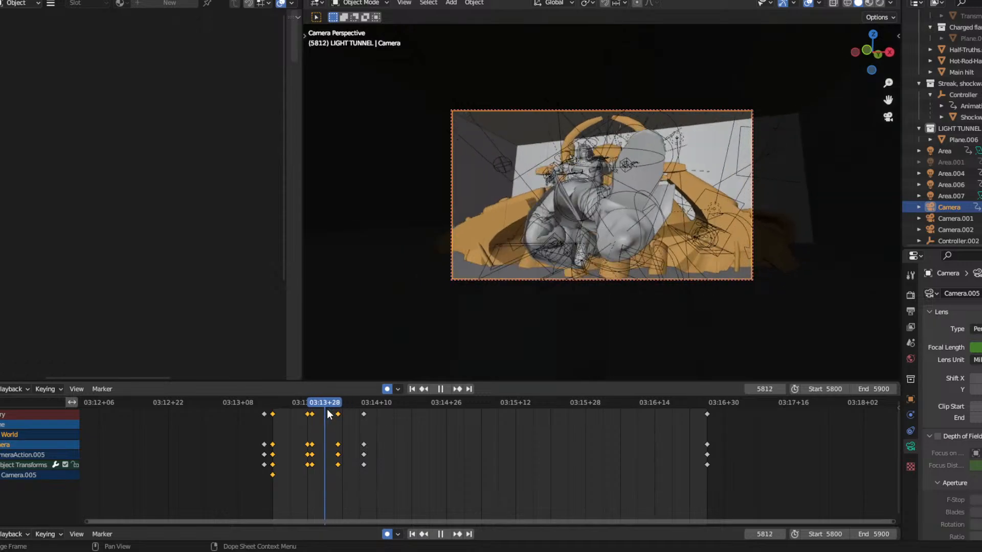
pyautogui.moveTo(336, 412); pyautogui.dragTo(286, 417)
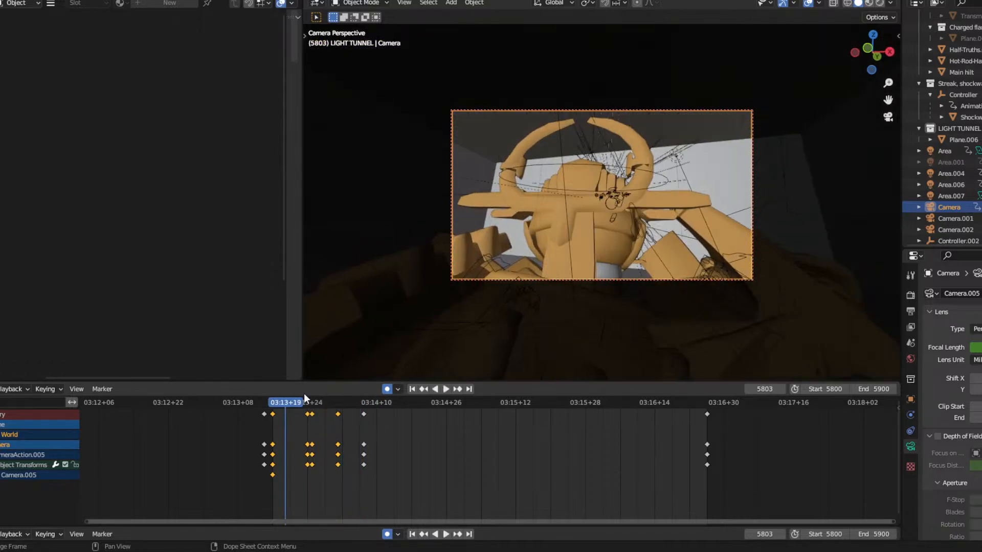
pyautogui.press('space')
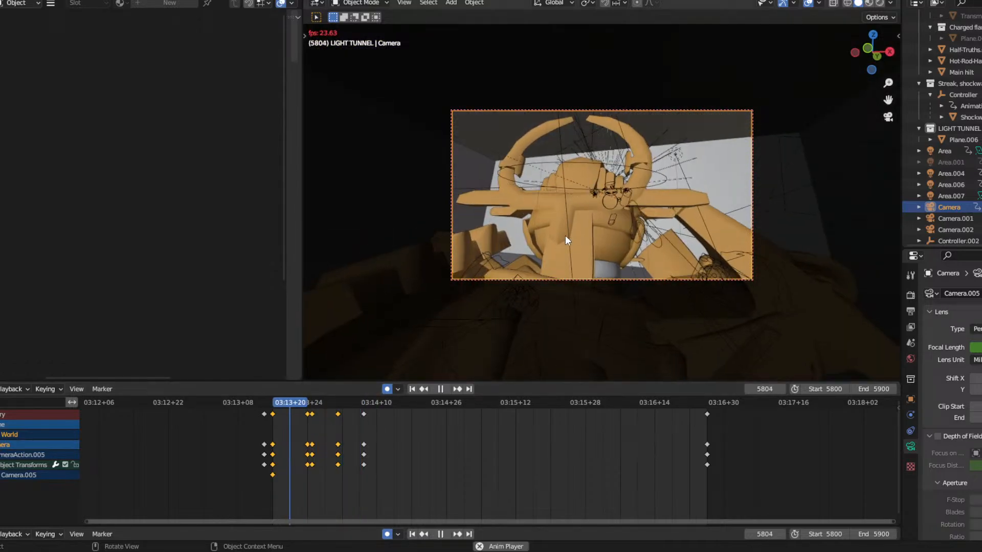
pyautogui.press('space')
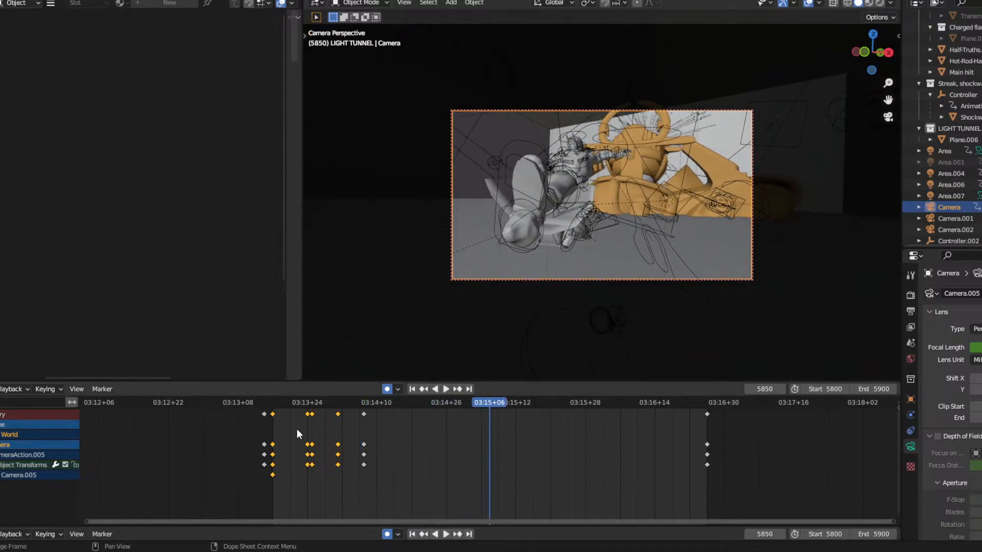
pyautogui.click(281, 403)
pyautogui.press('space')
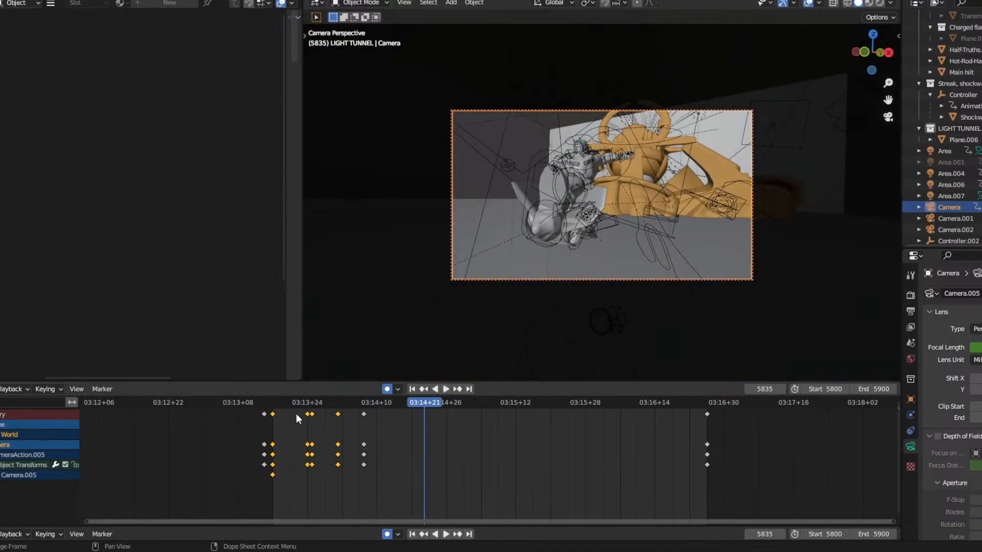
# Delete the camera keyframe at frame 5815 and play the shot.
pyautogui.moveTo(348, 402); pyautogui.dragTo(336, 405)
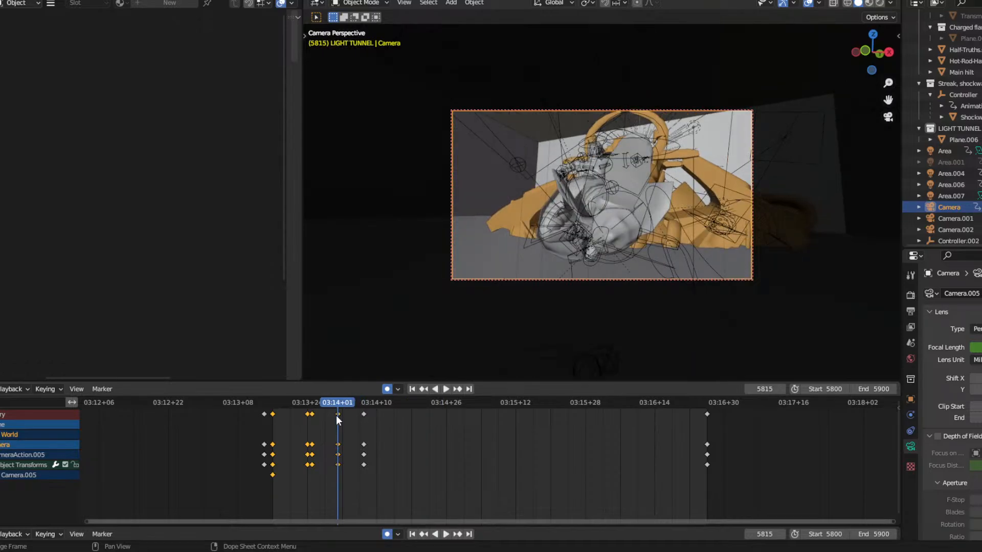
pyautogui.press('x')
pyautogui.click(337, 411)
pyautogui.moveTo(323, 401); pyautogui.dragTo(287, 400)
pyautogui.press('space')
pyautogui.click(282, 398)
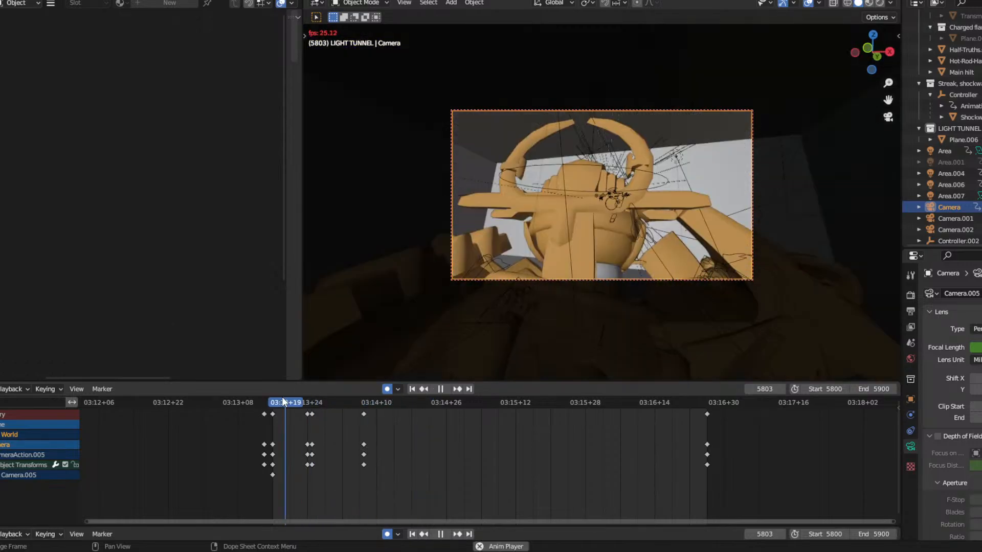
# Scrub and replay the shot from frame 5800 to check the camera's pull-back move.
pyautogui.moveTo(287, 398); pyautogui.dragTo(363, 419)
pyautogui.press('space')
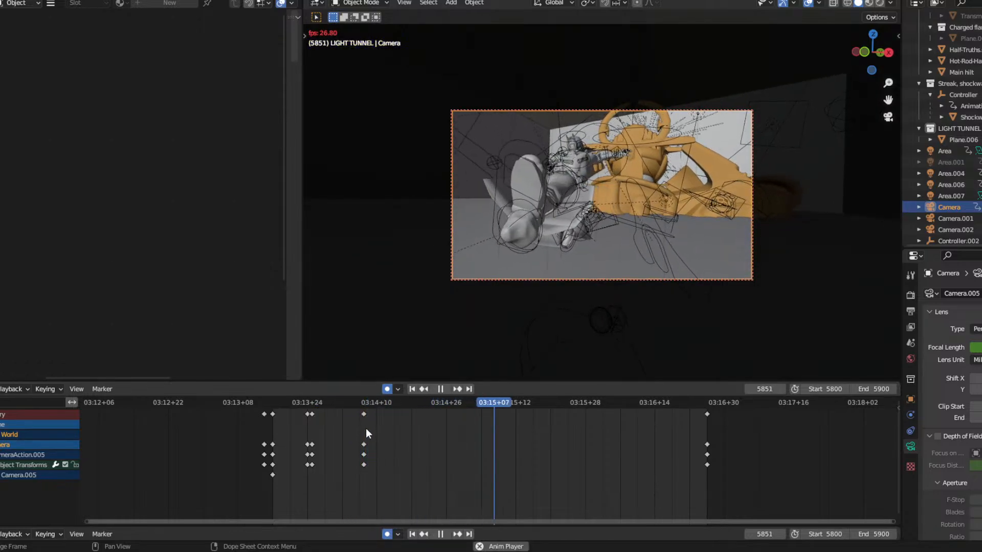
pyautogui.click(309, 409)
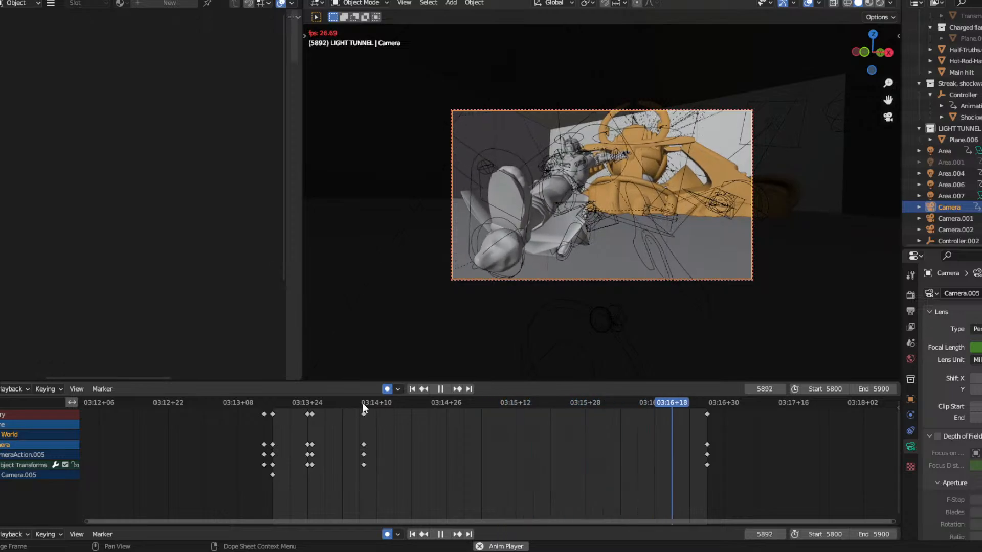
pyautogui.click(308, 401)
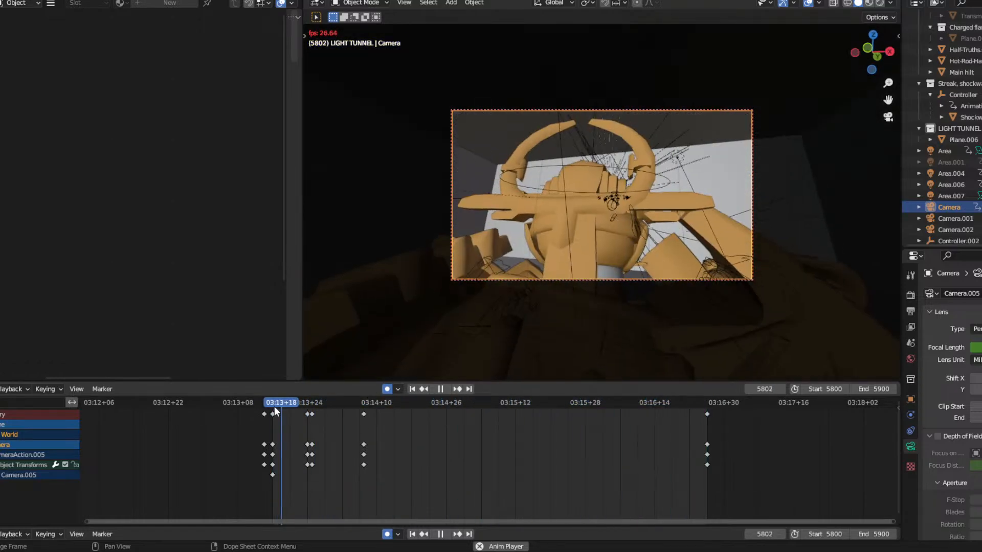
pyautogui.press('space')
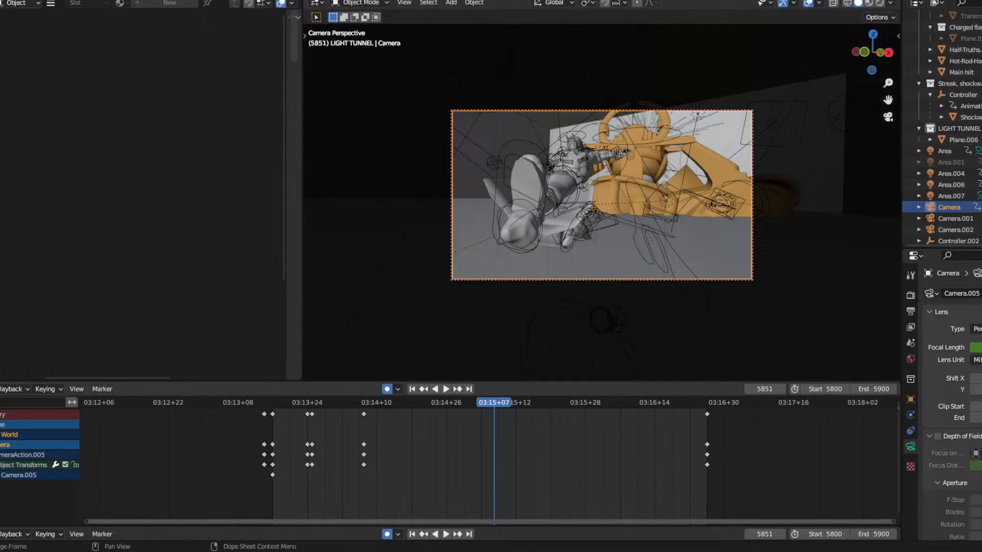
pyautogui.click(274, 394)
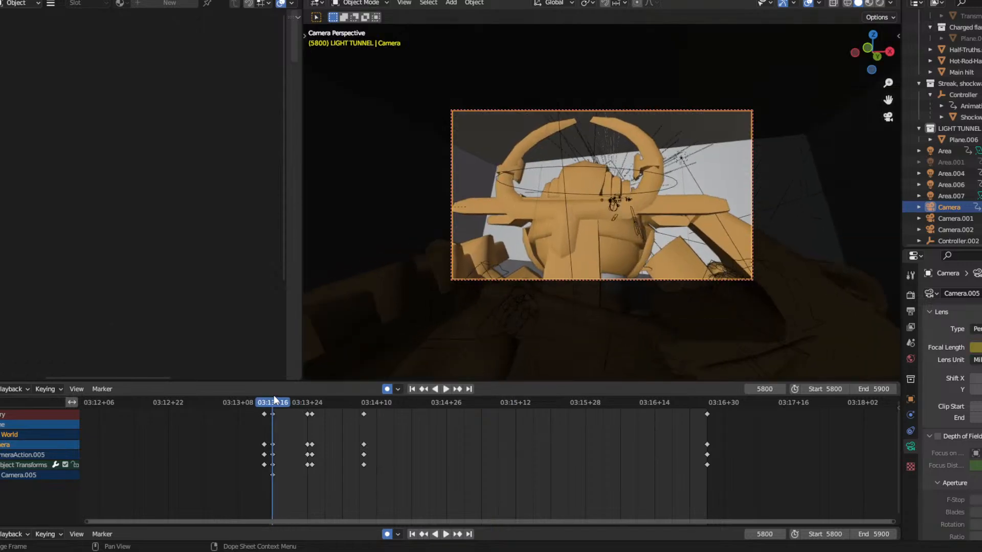
pyautogui.press('space')
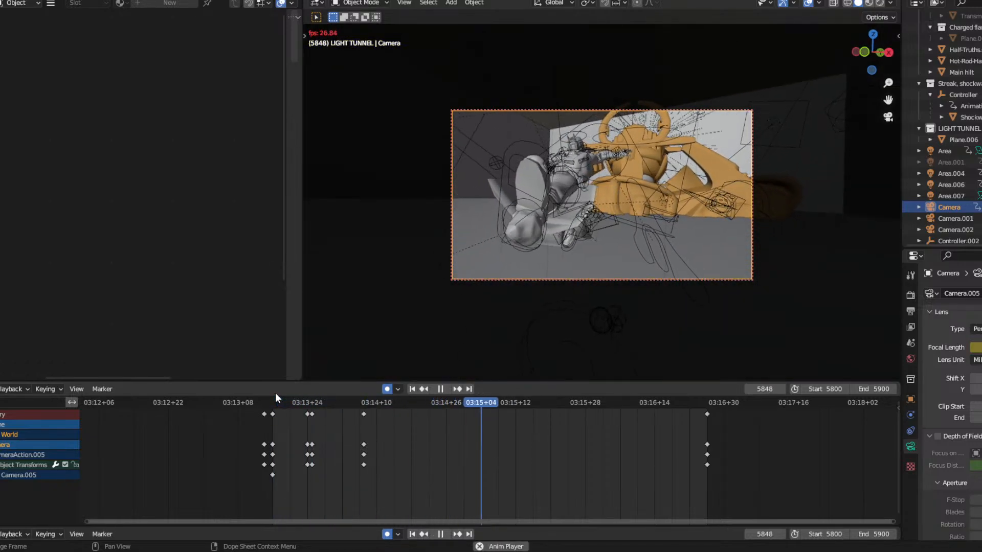
pyautogui.click(279, 407)
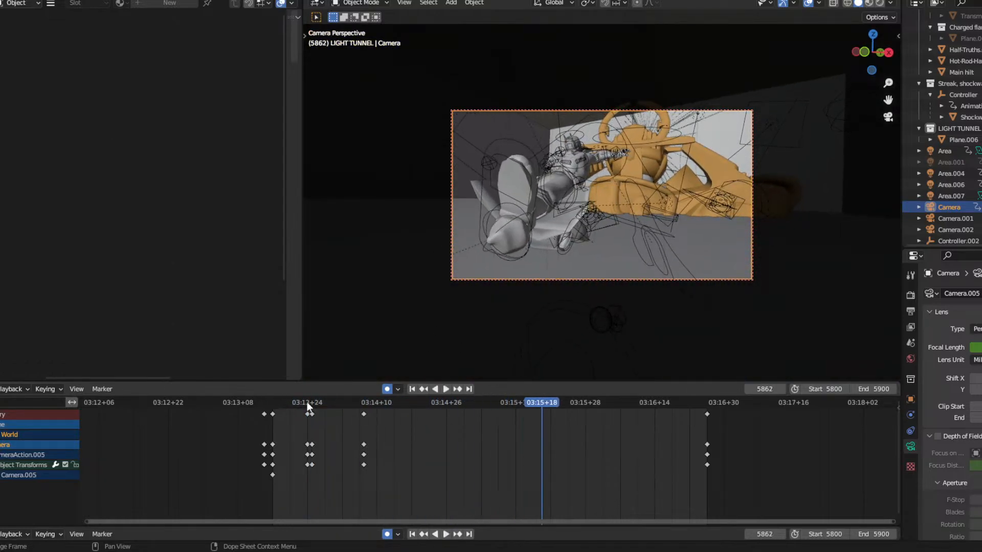
# Put SpecialistRig in Pose Mode and insert a Location, Rotation, Scale & Custom Properties keyframe on the Heel IK.L bone at frame 5802.
pyautogui.click(518, 141)
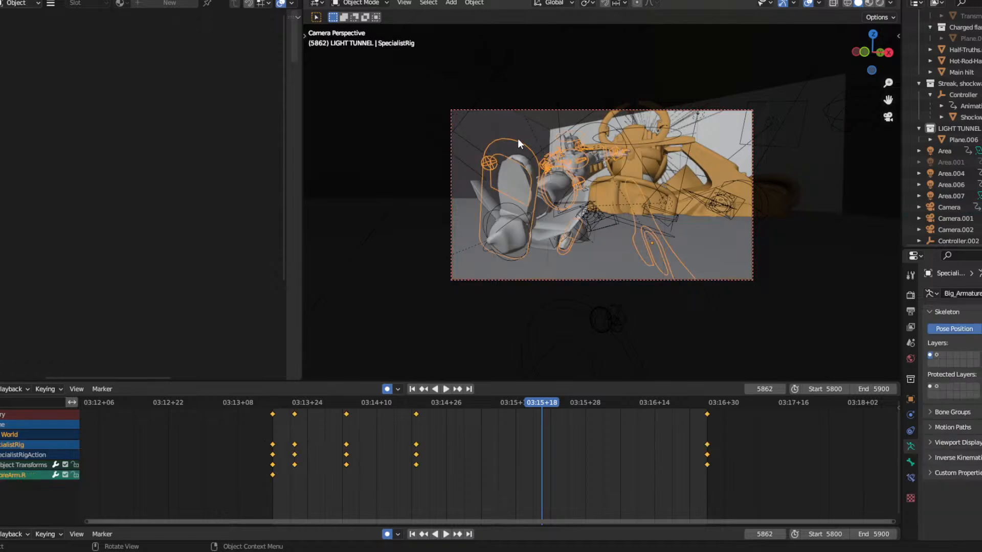
pyautogui.click(372, 4)
pyautogui.click(365, 37)
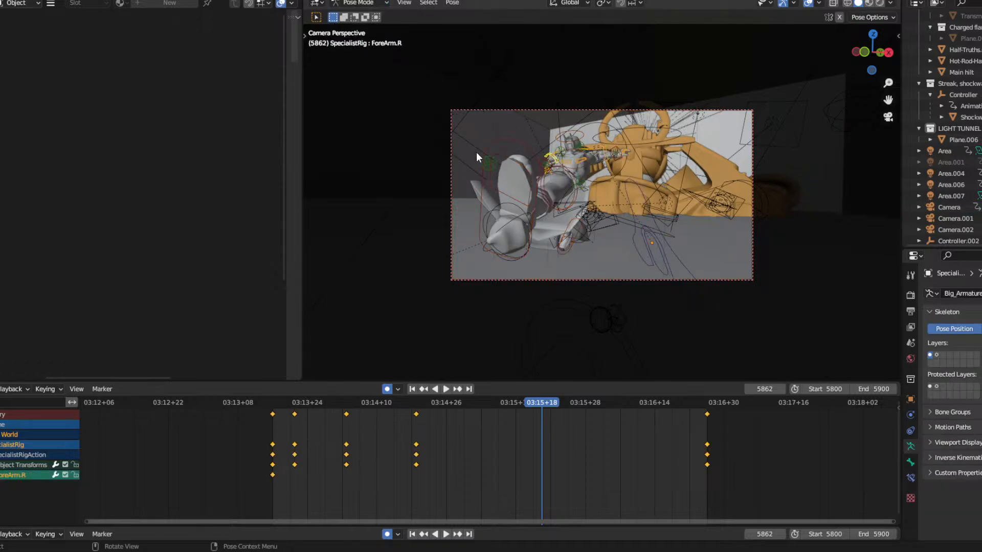
pyautogui.click(508, 140)
pyautogui.moveTo(328, 404); pyautogui.dragTo(282, 399)
pyautogui.press('i')
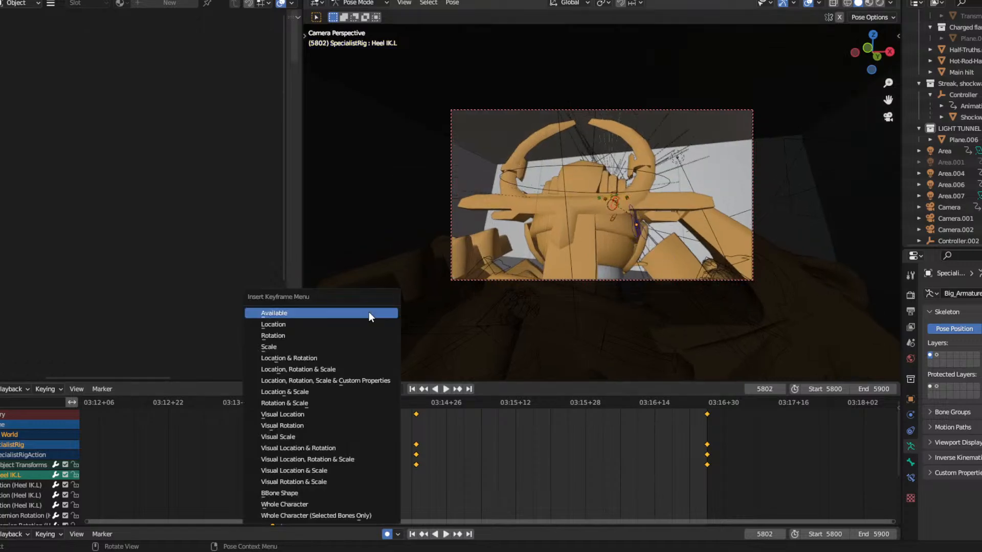
pyautogui.click(313, 379)
# Move the Heel IK.L bone by about 0.014 m at frame 5865, and play the shot to its end.
pyautogui.moveTo(358, 400); pyautogui.dragTo(557, 400)
pyautogui.press('g')
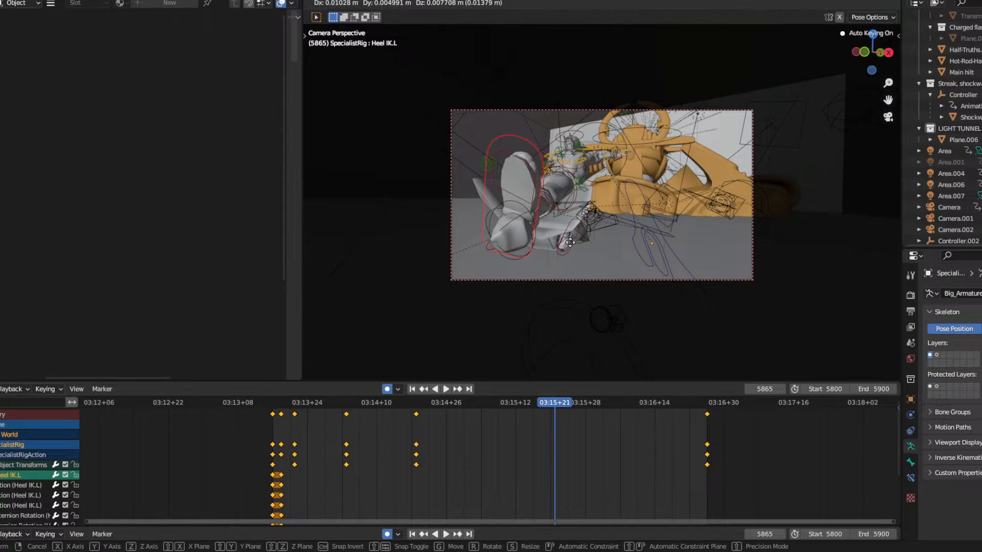
pyautogui.click(571, 242)
pyautogui.press('space')
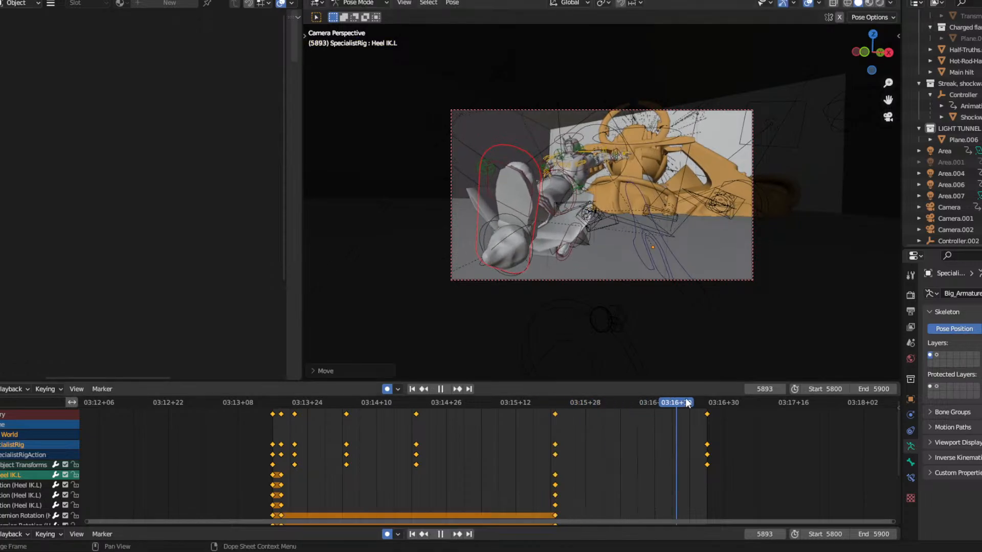
pyautogui.press('space')
# Trackball-rotate the Heel IK.L bone by about 3.4° at frame 5900, and replay the foot's motion.
pyautogui.press('r')
pyautogui.press('r')
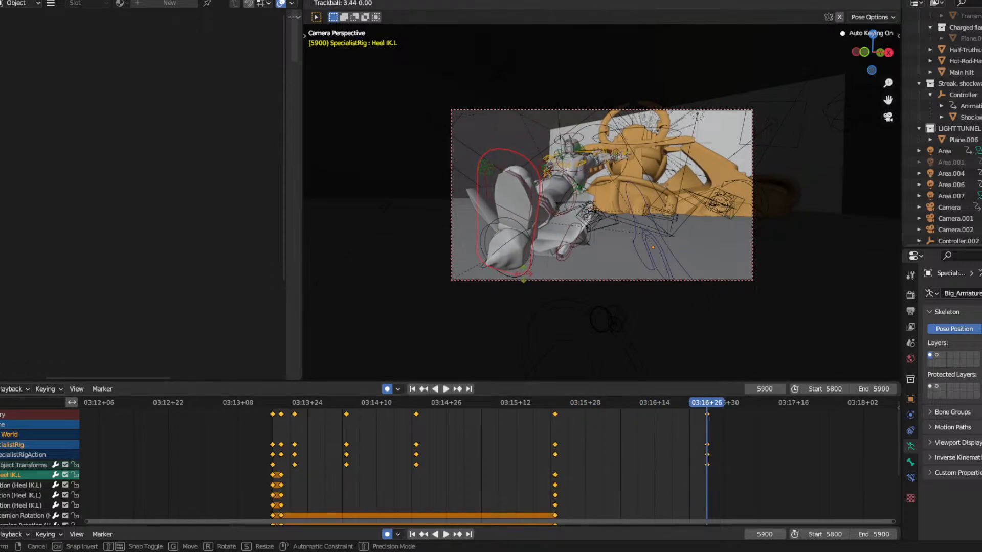
pyautogui.click(523, 274)
pyautogui.click(377, 403)
pyautogui.press('space')
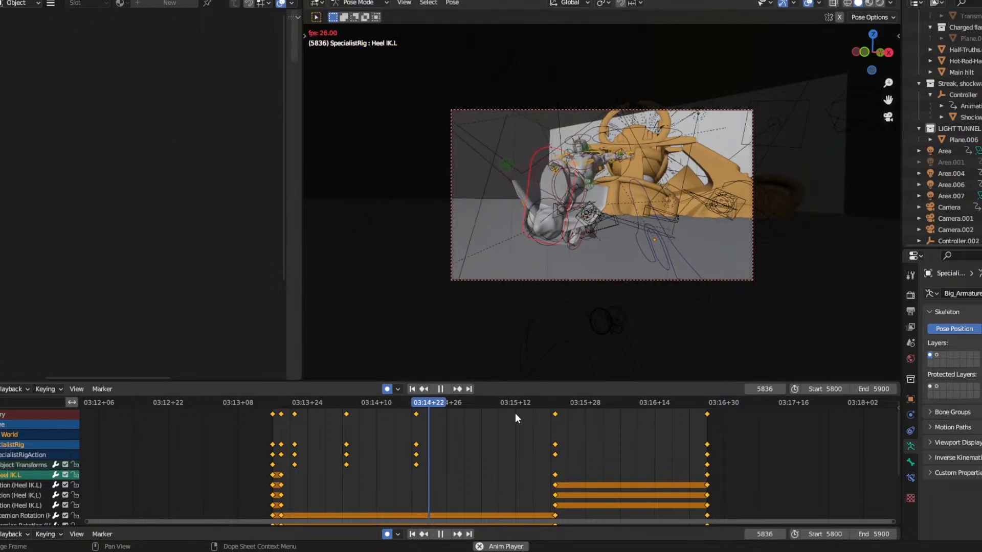
pyautogui.click(307, 401)
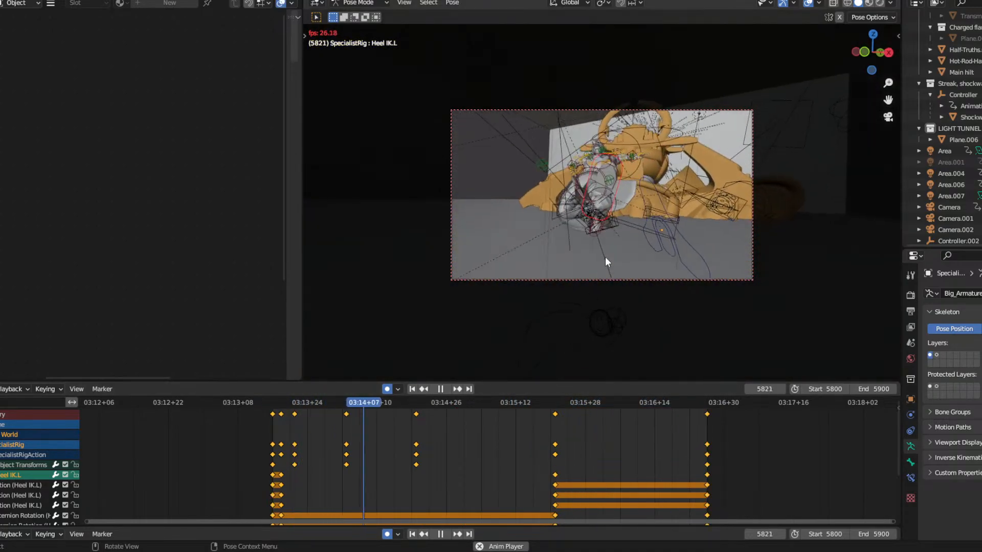
pyautogui.press('space')
pyautogui.click(559, 192)
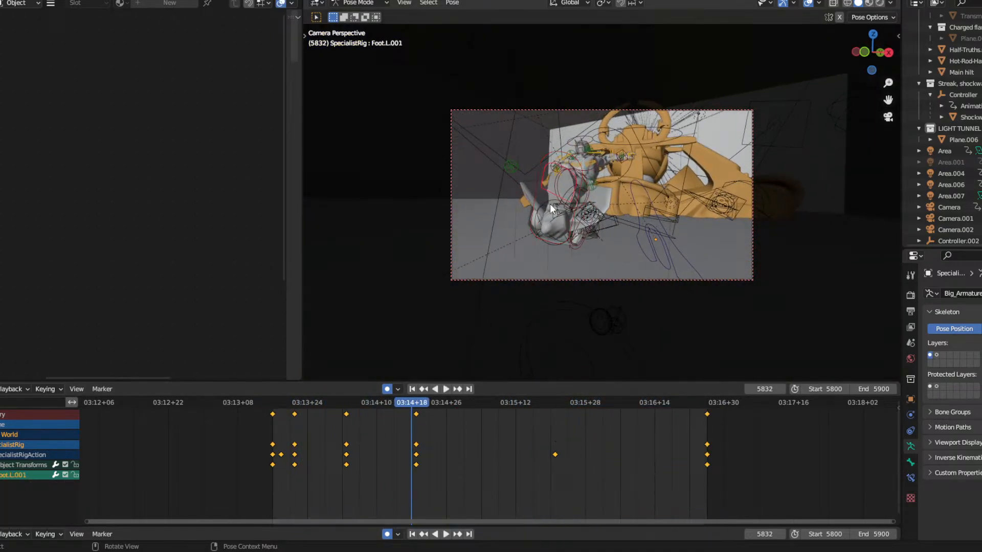
pyautogui.press('r')
pyautogui.press('r')
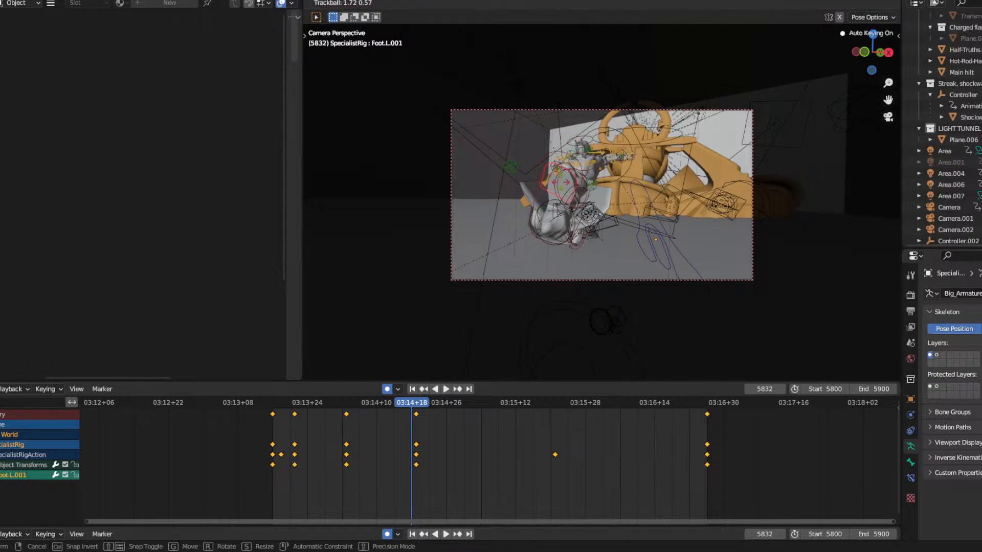
pyautogui.click(569, 177)
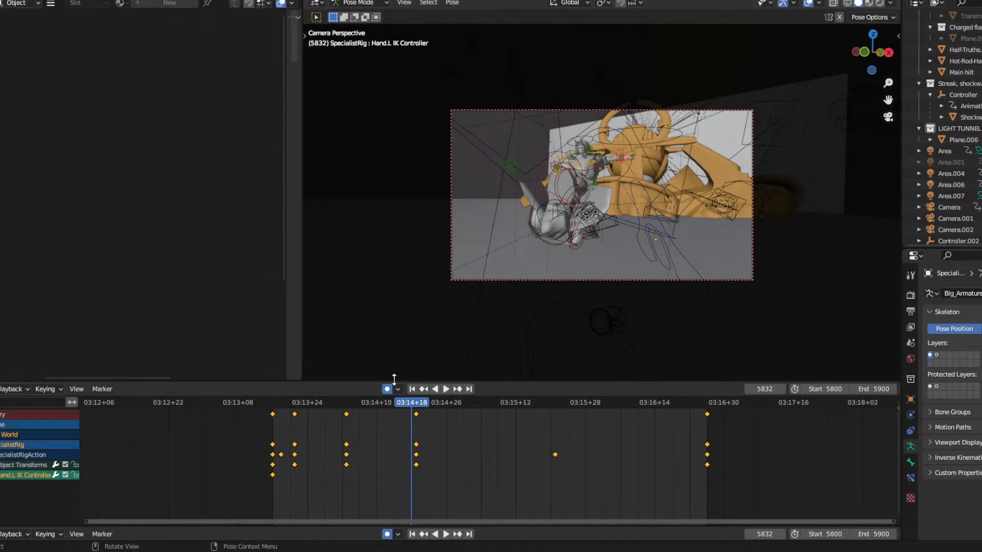
# Insert a keyframe on the Hand.L IK Controller bone at about frame 5813.
pyautogui.moveTo(313, 402); pyautogui.dragTo(705, 398)
pyautogui.press('i')
pyautogui.click(363, 247)
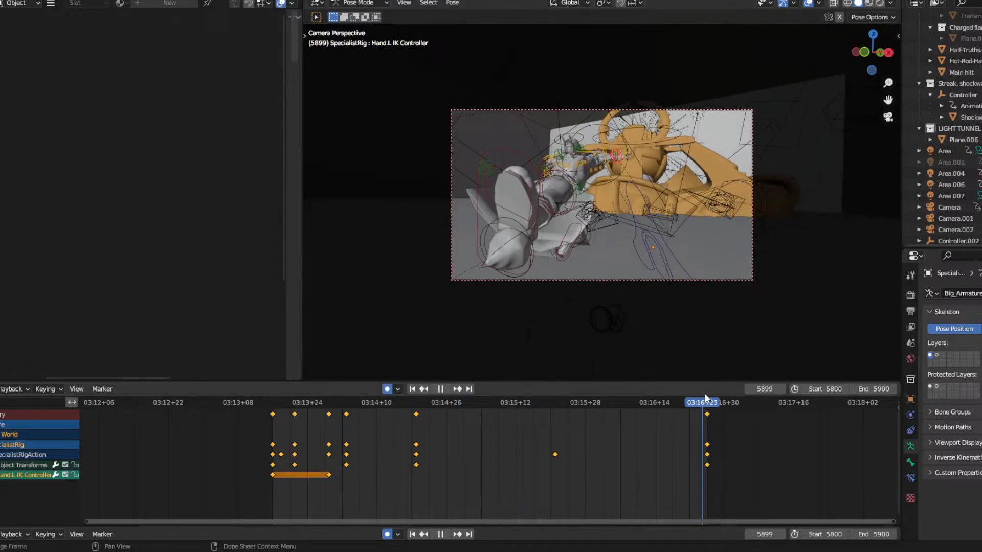
pyautogui.press('g')
pyautogui.rightClick(627, 155)
pyautogui.press('g')
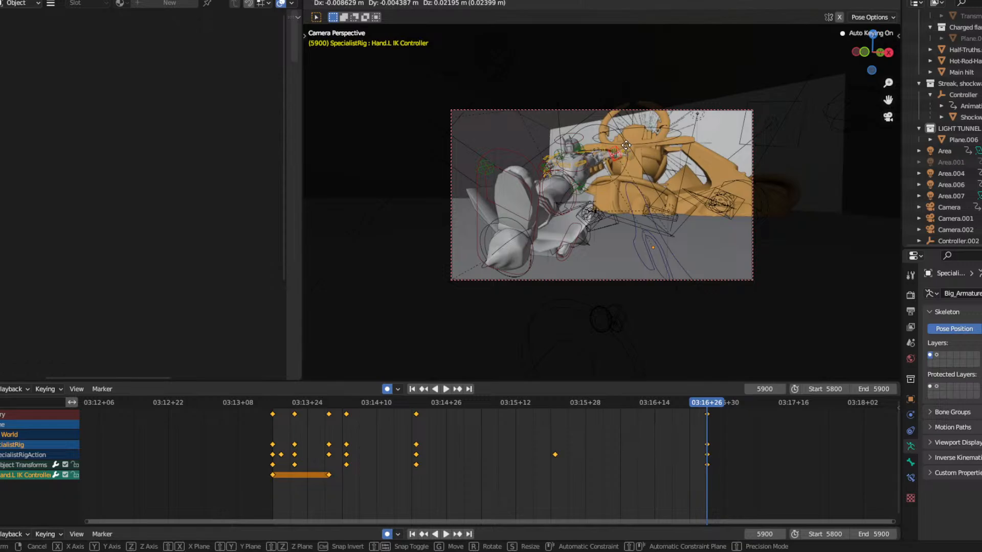
pyautogui.rightClick(625, 145)
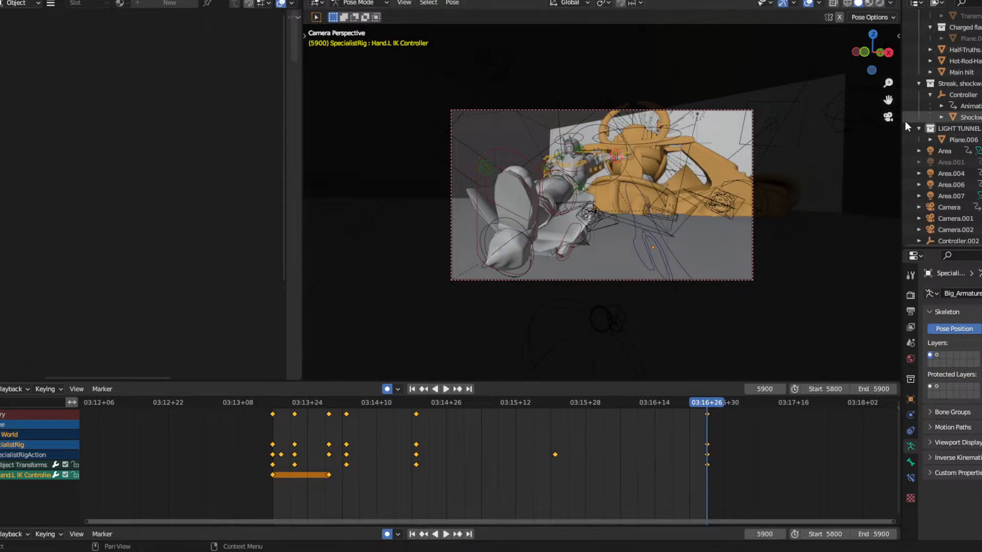
# Raise and slightly rotate the Hand.L IK Controller bone at frame 5900 in a close view outside the camera, and replay the hand's motion.
pyautogui.click(888, 116)
pyautogui.press('`')
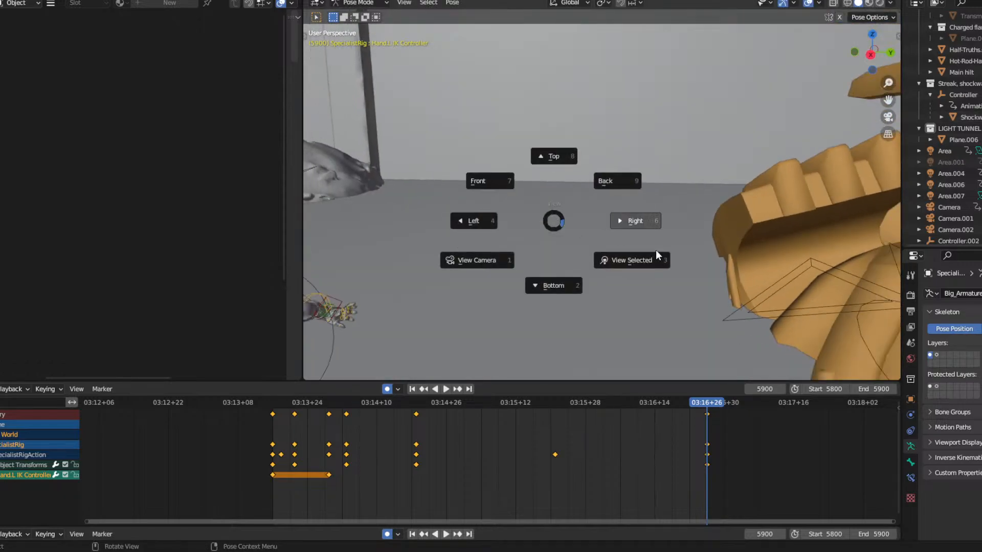
pyautogui.click(625, 260)
pyautogui.moveTo(625, 256); pyautogui.dragTo(759, 186, button='middle')
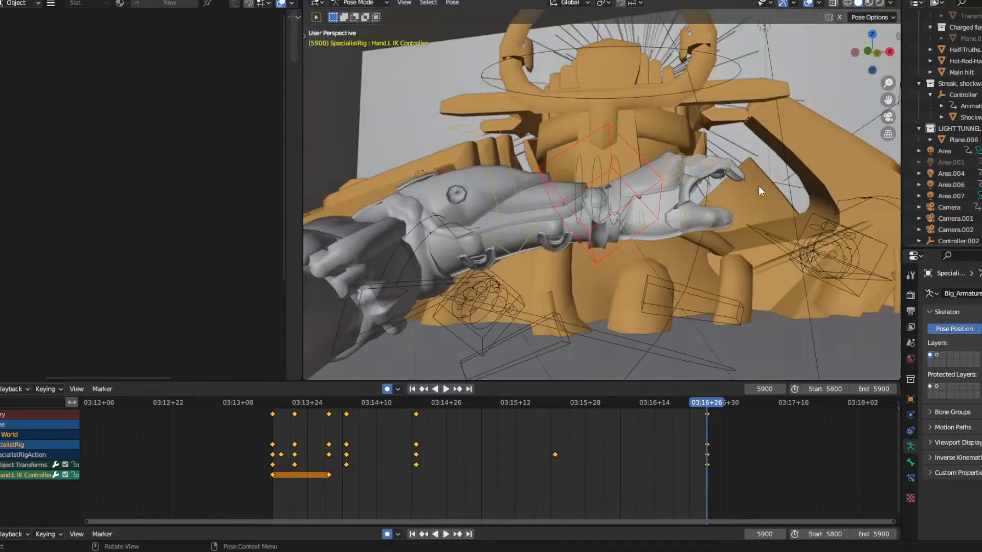
pyautogui.press('g')
pyautogui.click(728, 150)
pyautogui.press('r')
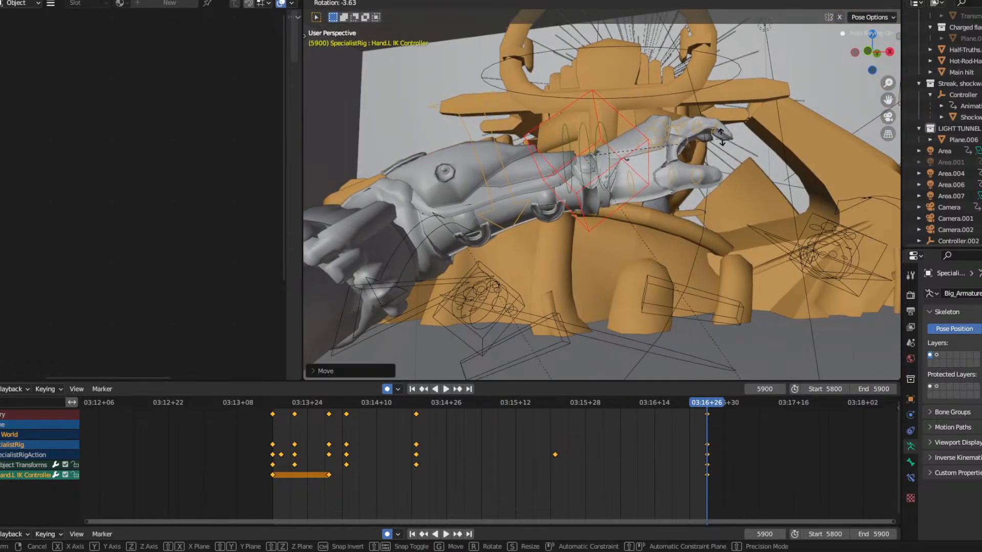
pyautogui.click(708, 140)
pyautogui.click(386, 403)
pyautogui.scroll(-4, 480, 310)
pyautogui.press('space')
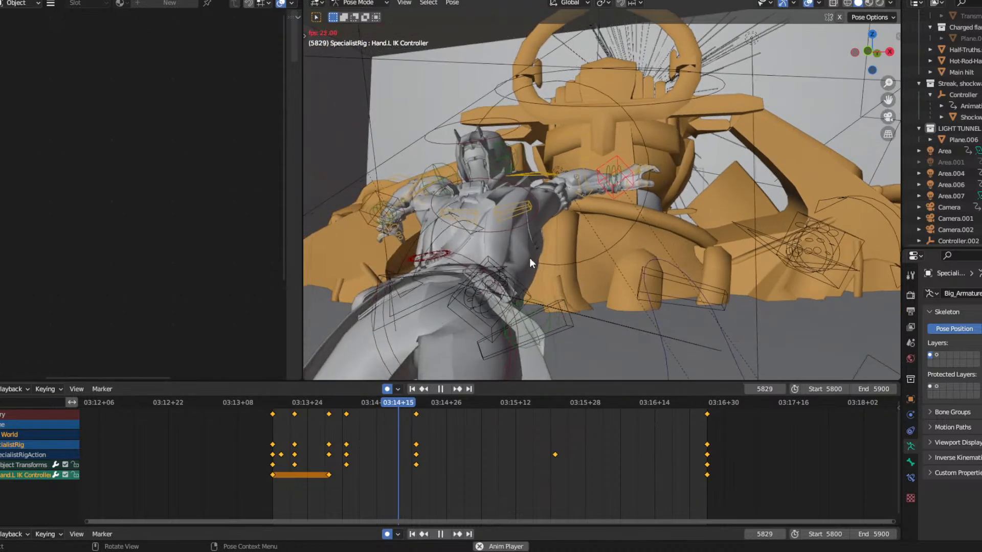
pyautogui.press('space')
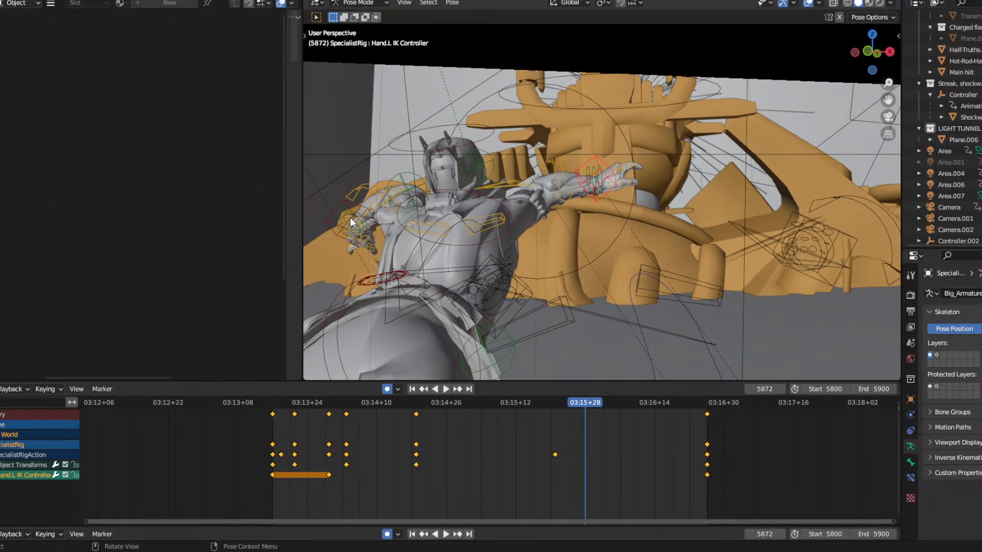
# Insert a keyframe on the Hand.R IK Controller bone at frame 5833.
pyautogui.click(330, 222)
pyautogui.moveTo(330, 222); pyautogui.dragTo(467, 374, button='middle')
pyautogui.click(415, 403)
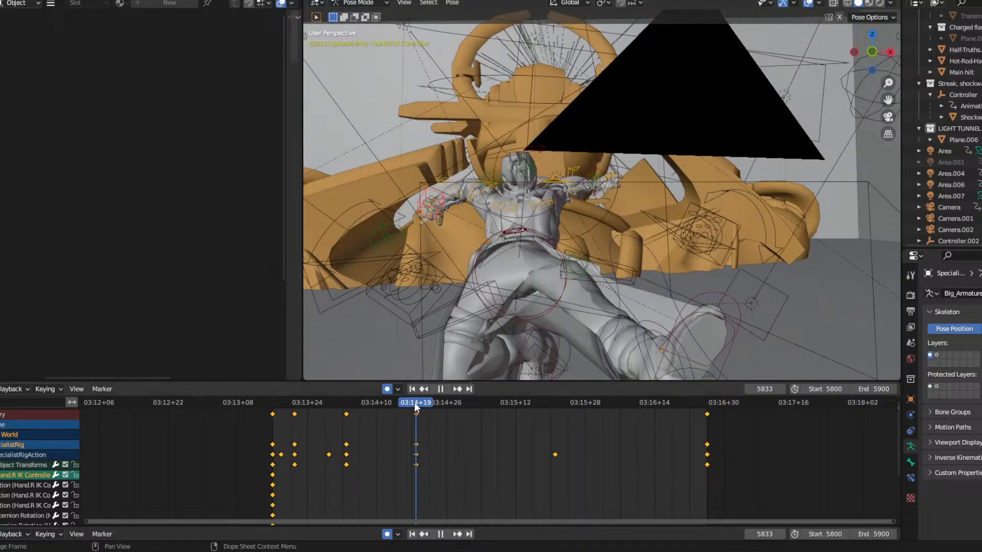
pyautogui.press('i')
pyautogui.click(406, 363)
# Move the Hand.R IK Controller bone slightly and rotate it by about 19° at frame 5900.
pyautogui.moveTo(419, 403); pyautogui.dragTo(704, 399)
pyautogui.press('g')
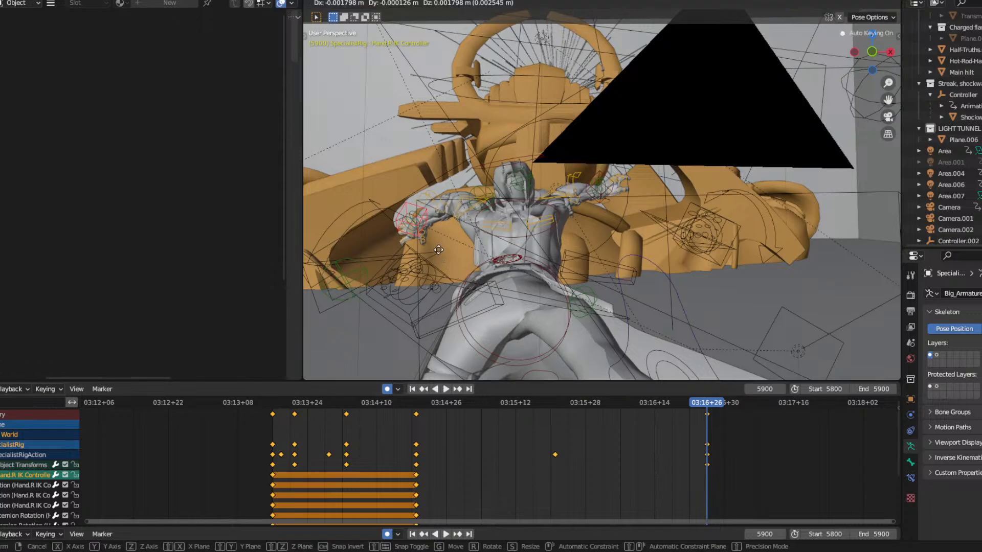
pyautogui.click(431, 237)
pyautogui.press('r')
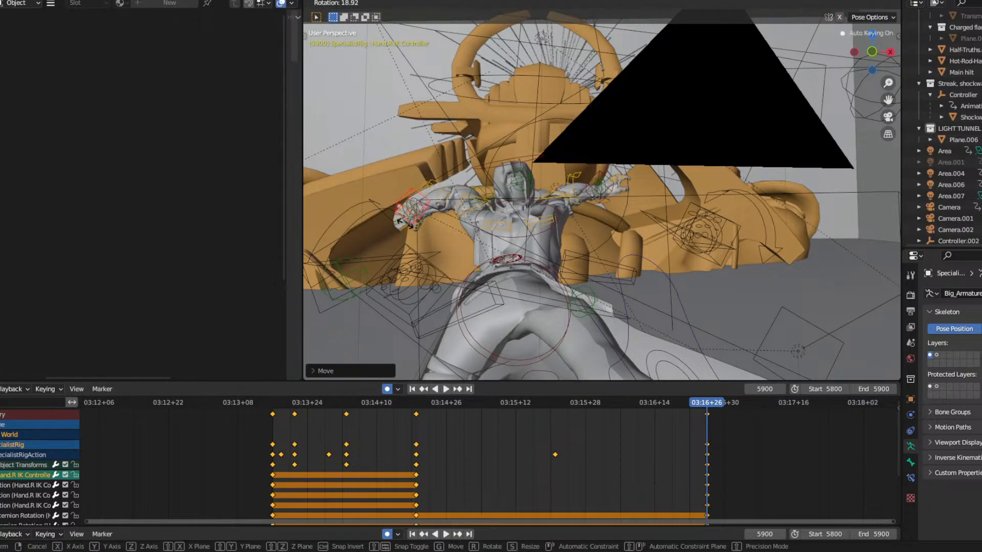
pyautogui.click(406, 226)
# Replay the hand motion in the free view and through the camera, and save the file.
pyautogui.moveTo(412, 401); pyautogui.dragTo(395, 401)
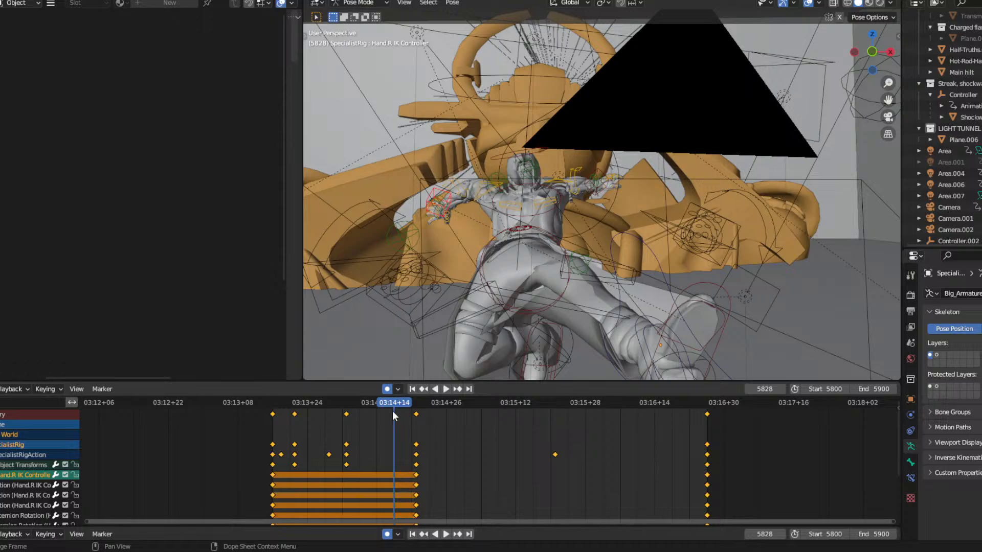
pyautogui.click(379, 401)
pyautogui.press('space')
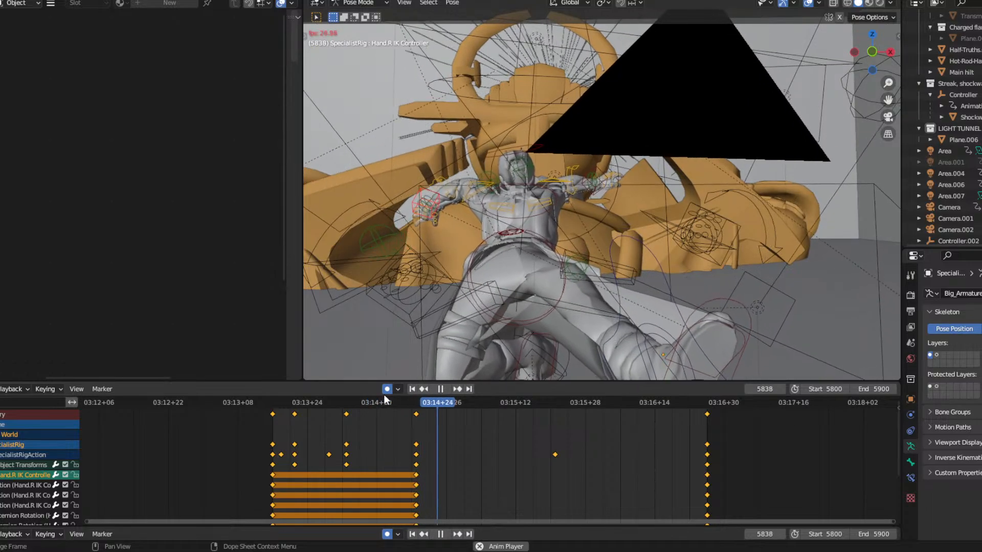
pyautogui.press('space')
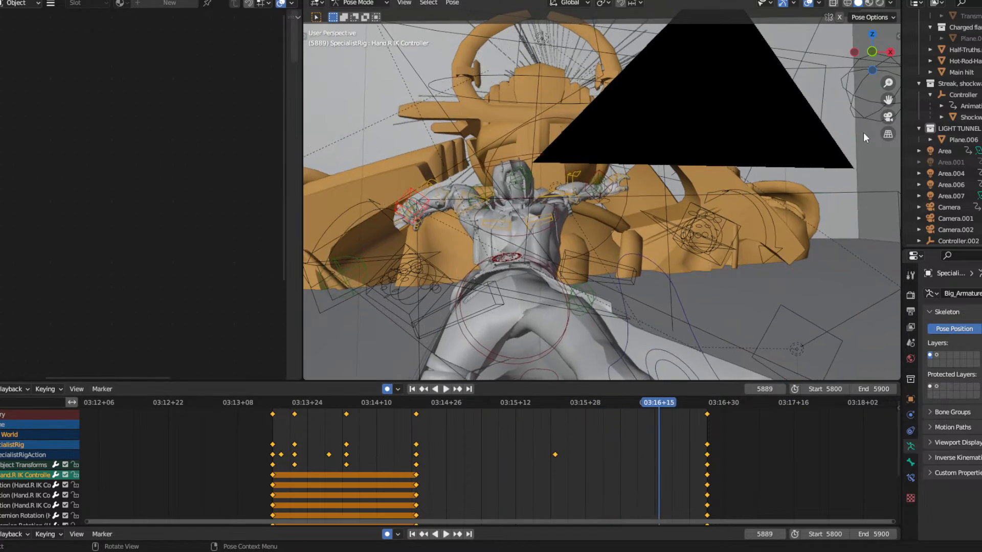
pyautogui.click(888, 116)
pyautogui.click(394, 397)
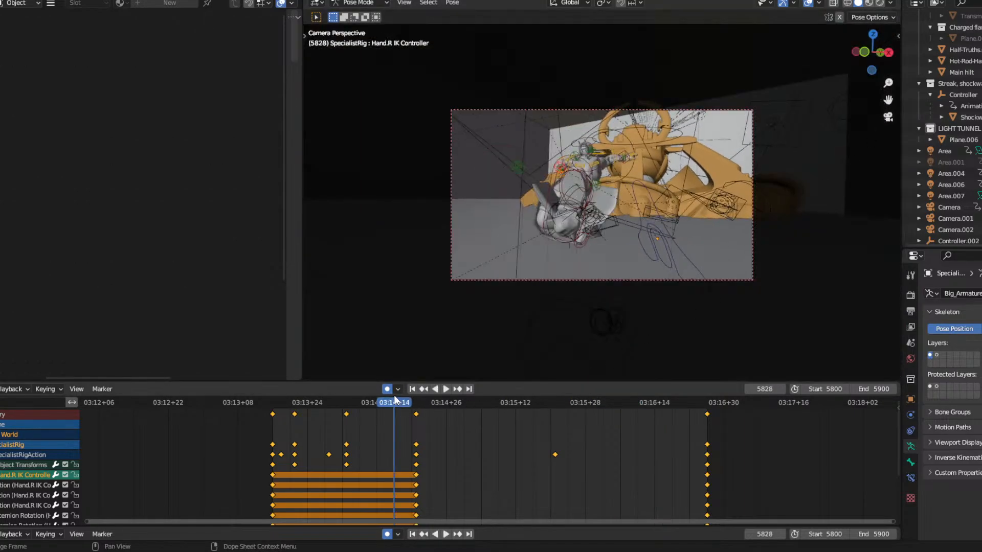
pyautogui.press('space')
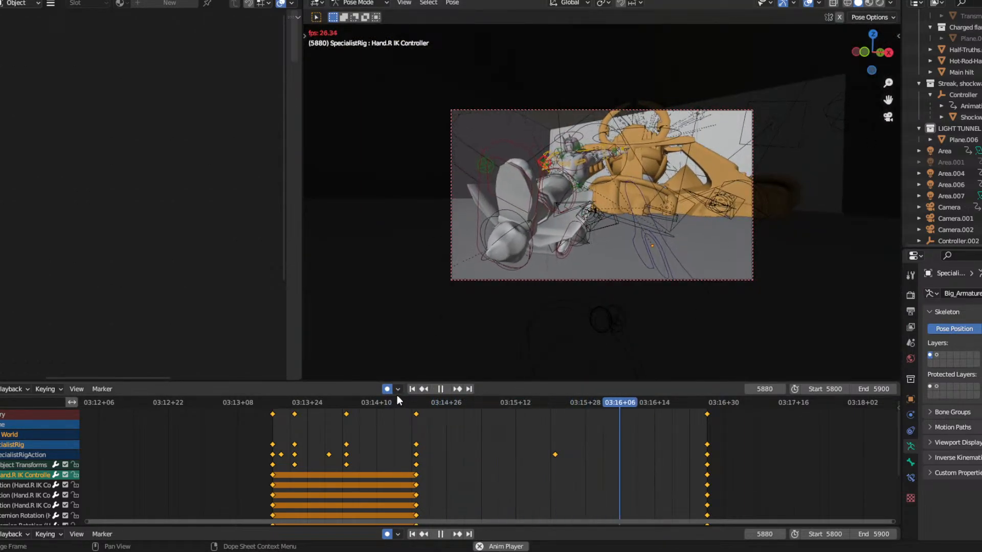
pyautogui.press('space')
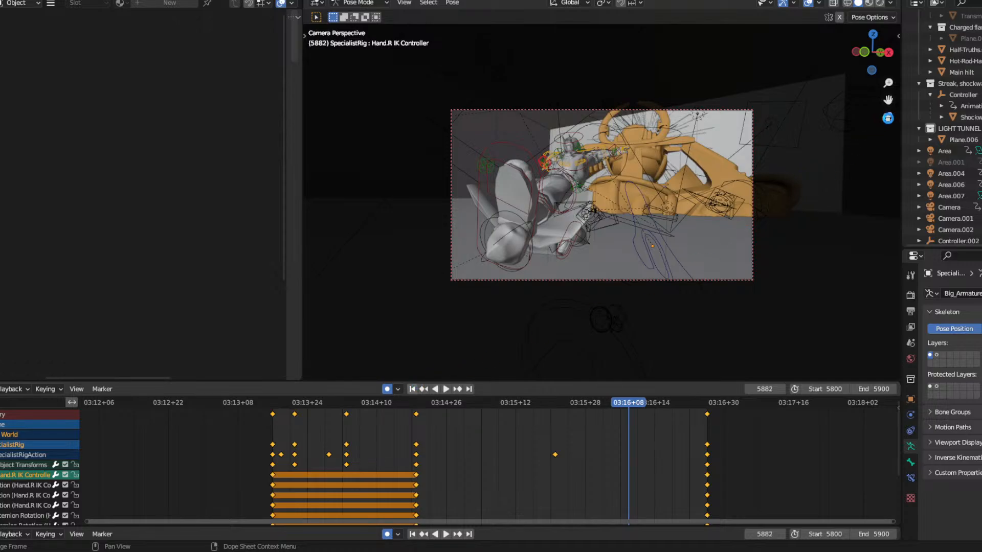
pyautogui.hotkey('ctrl', 's')
# Insert a keyframe on the Head Rotate Controller bone at frame 5817.
pyautogui.click(888, 117)
pyautogui.click(517, 150)
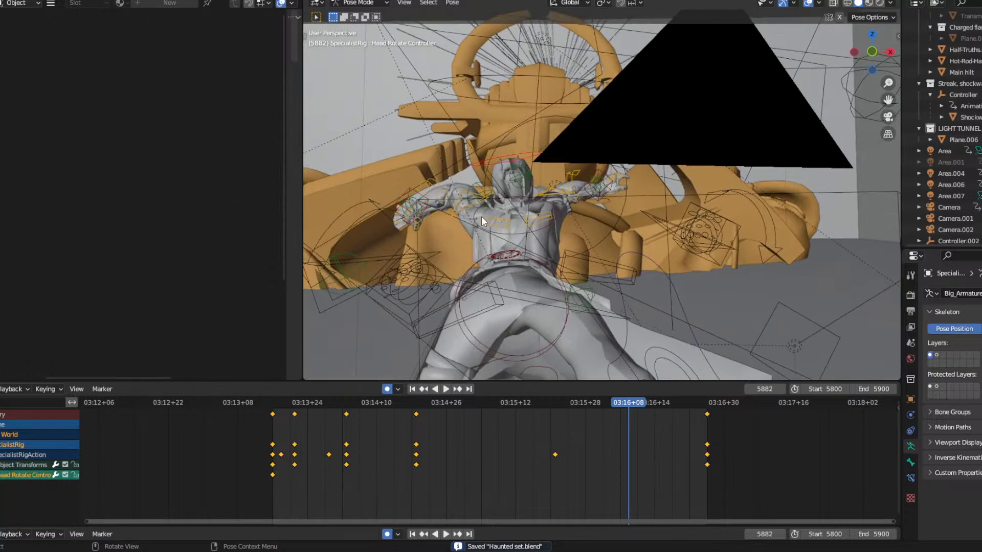
pyautogui.click(344, 406)
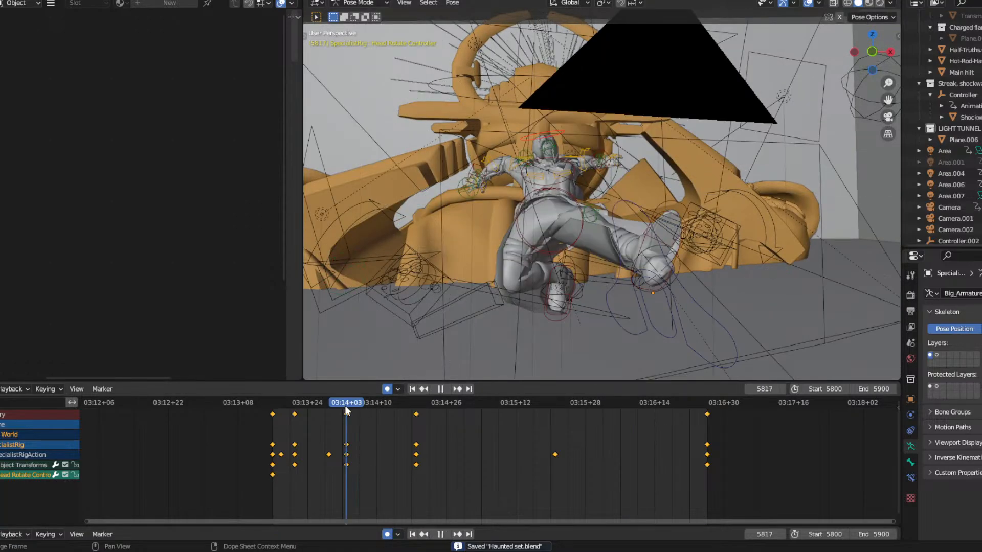
pyautogui.press('k')
pyautogui.click(414, 313)
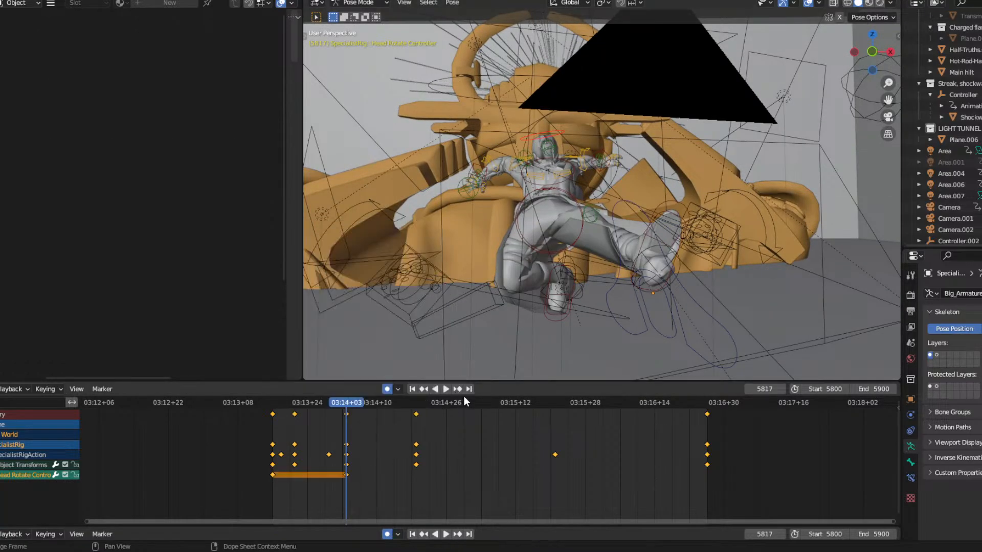
pyautogui.moveTo(385, 403); pyautogui.dragTo(450, 403)
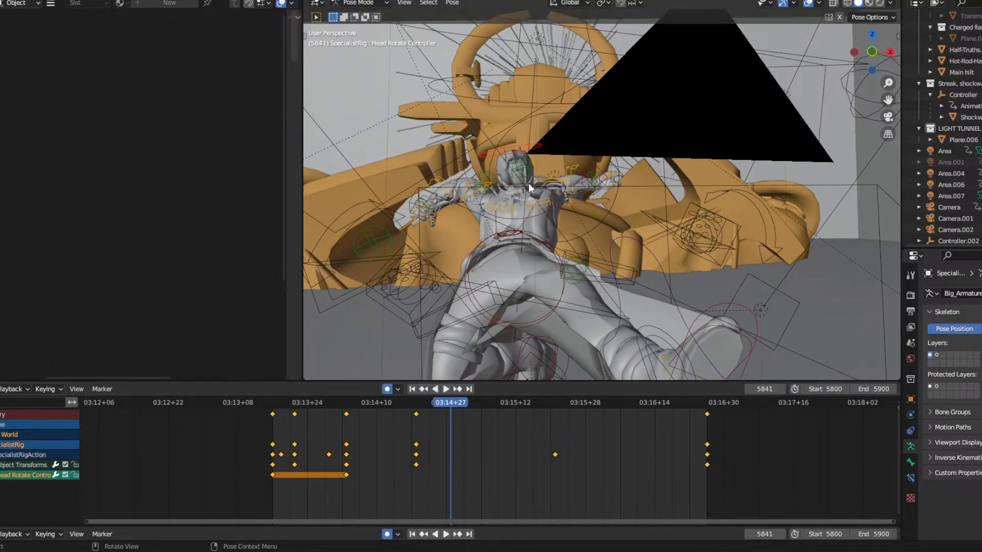
pyautogui.press('r')
pyautogui.press('r')
pyautogui.press('Return')
# Trackball-rotate the Head Rotate Controller bone by about -7.5° and -1.2° at frame 5899, and replay the head's motion.
pyautogui.moveTo(664, 403); pyautogui.dragTo(702, 403)
pyautogui.press('r')
pyautogui.press('r')
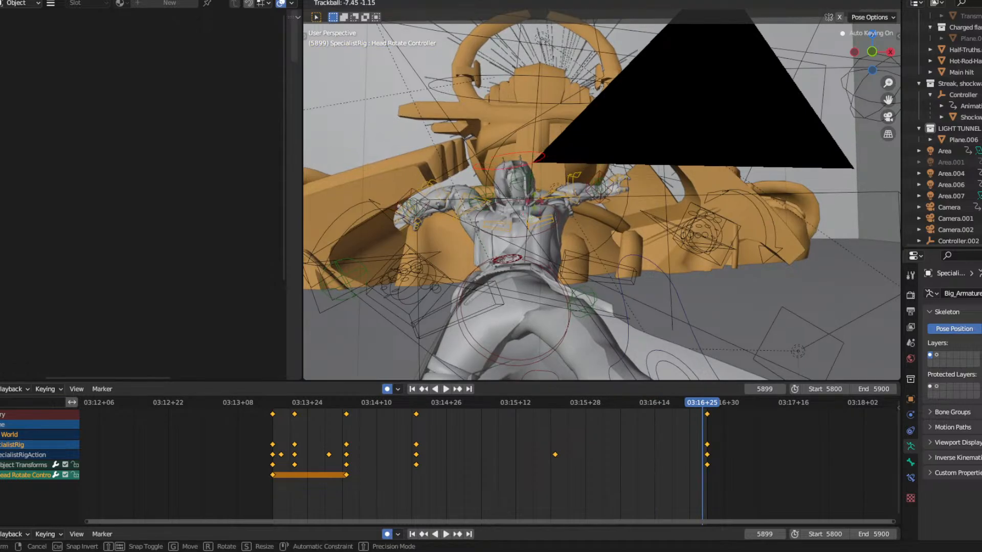
pyautogui.press('Return')
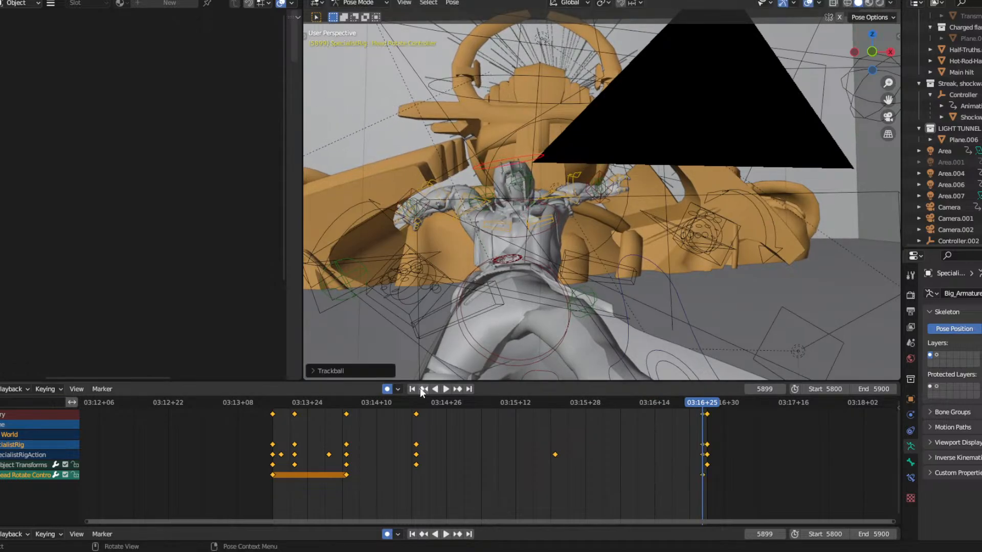
pyautogui.press('space')
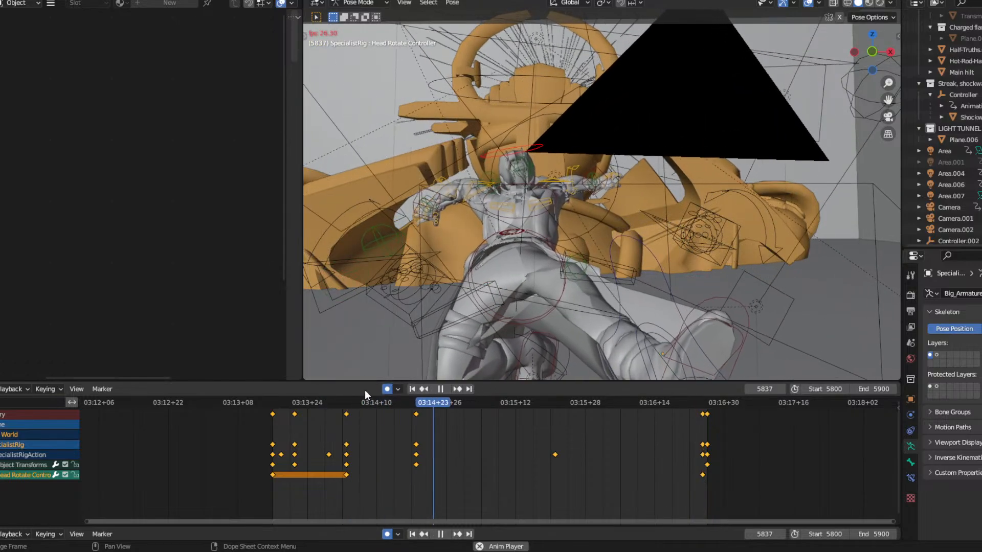
pyautogui.press('space')
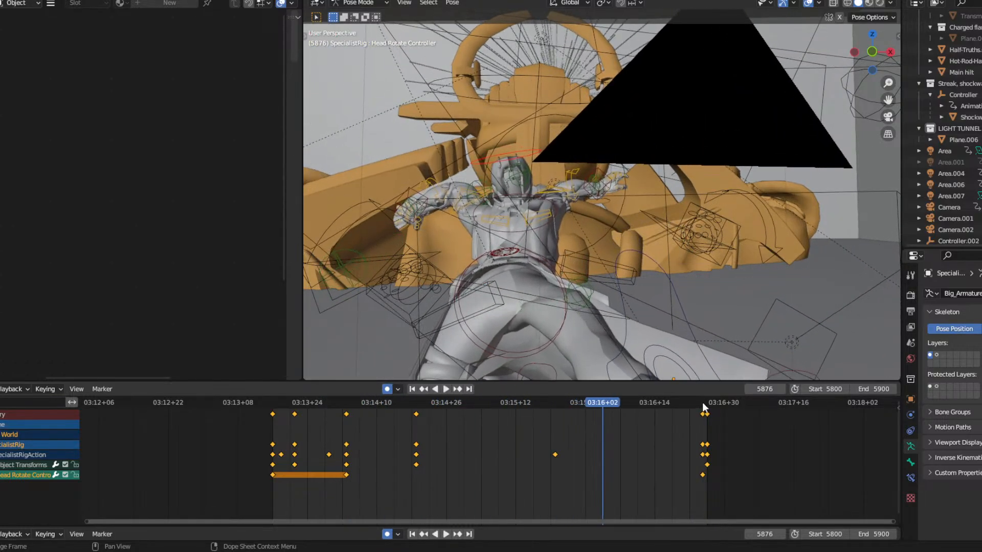
# Refine the Head Rotate Controller bone's trackball rotation at frame 5900, and replay the shot.
pyautogui.click(703, 403)
pyautogui.press('r')
pyautogui.press('r')
pyautogui.press('Return')
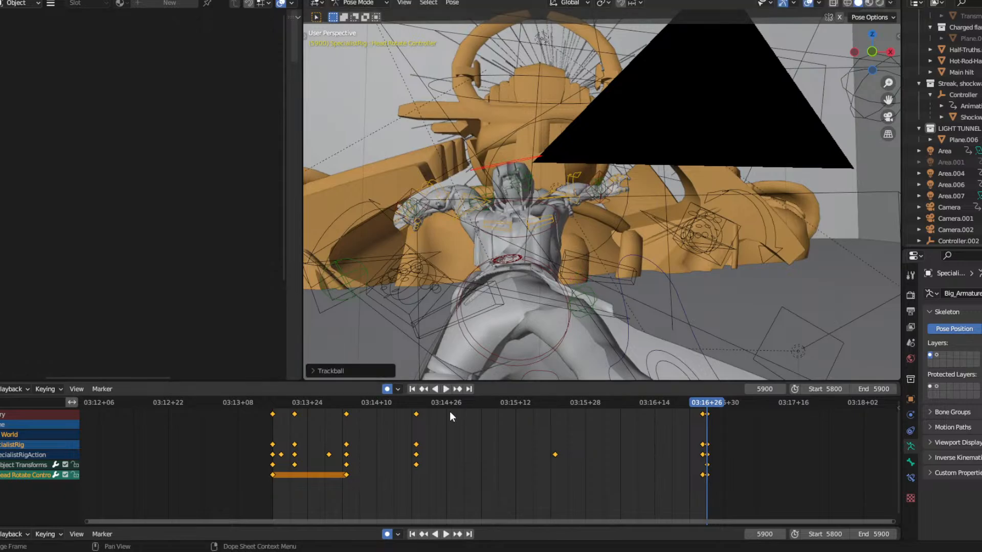
pyautogui.press('space')
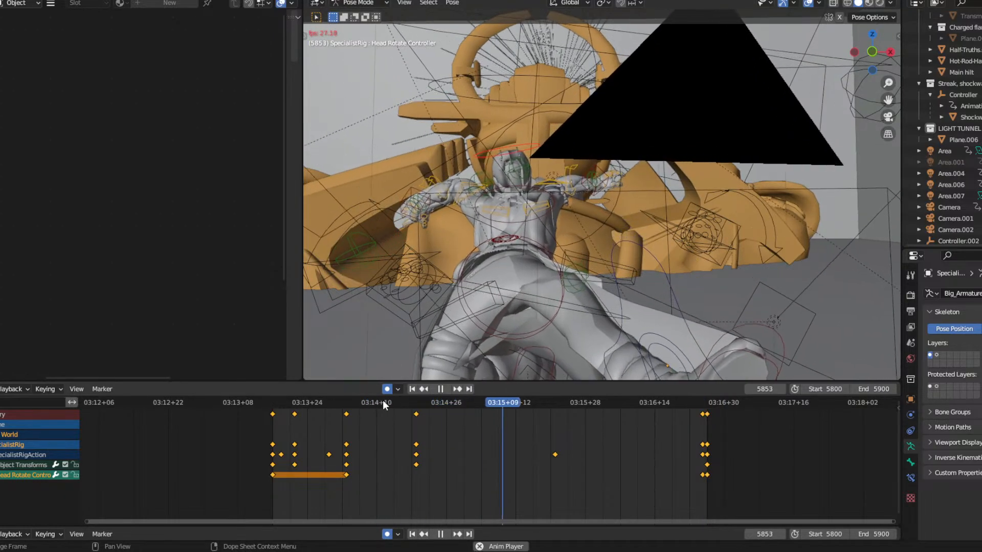
# Try a trackball rotation of about -13.8° and -4° on the Head Rotate Controller bone at frame 5817, and replay the shot.
pyautogui.moveTo(366, 404); pyautogui.dragTo(348, 400)
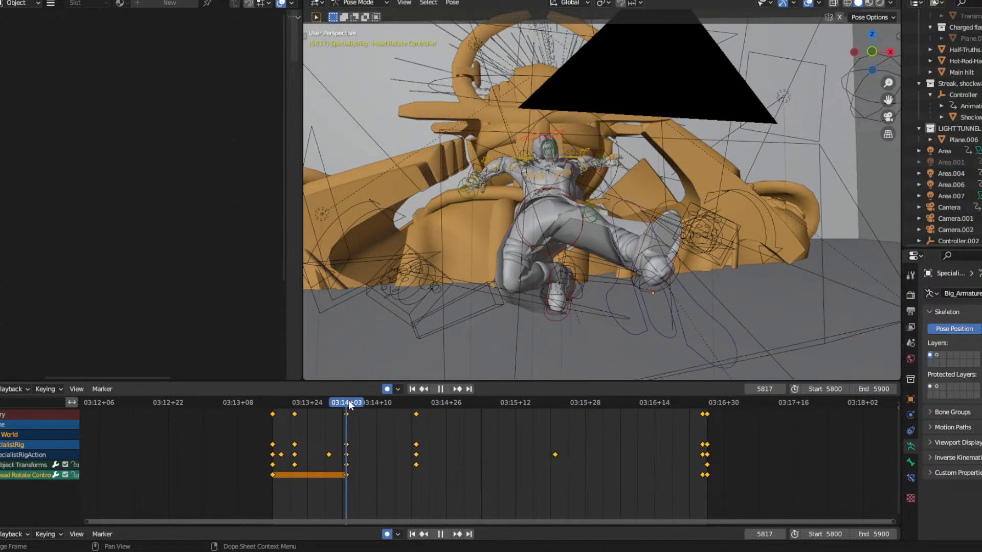
pyautogui.press('space')
pyautogui.press('r')
pyautogui.press('r')
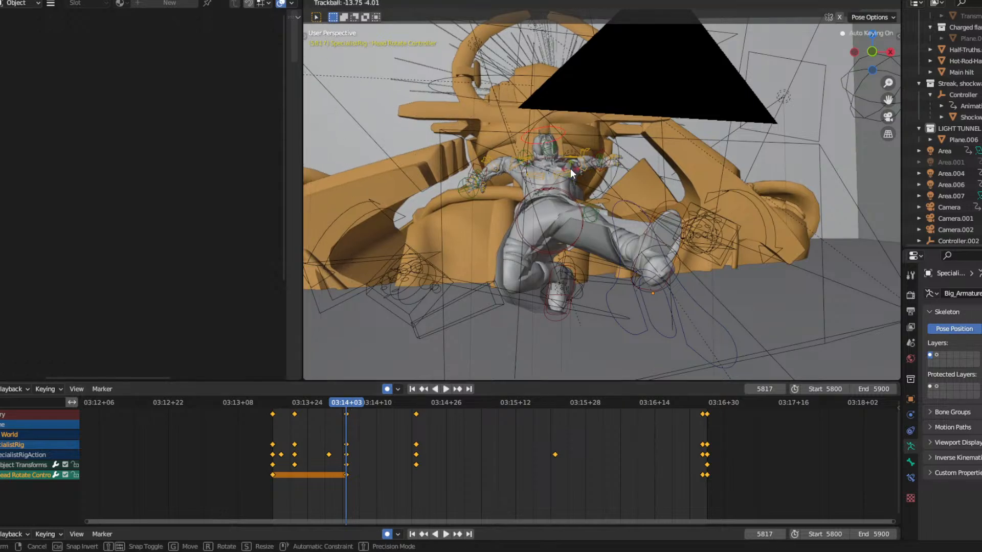
pyautogui.click(572, 172)
pyautogui.press('space')
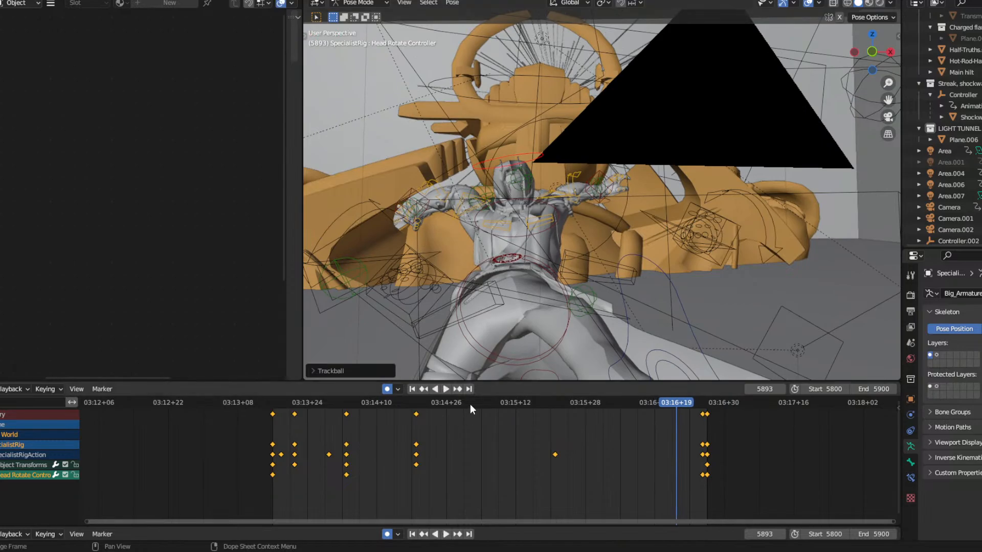
pyautogui.press('Down')
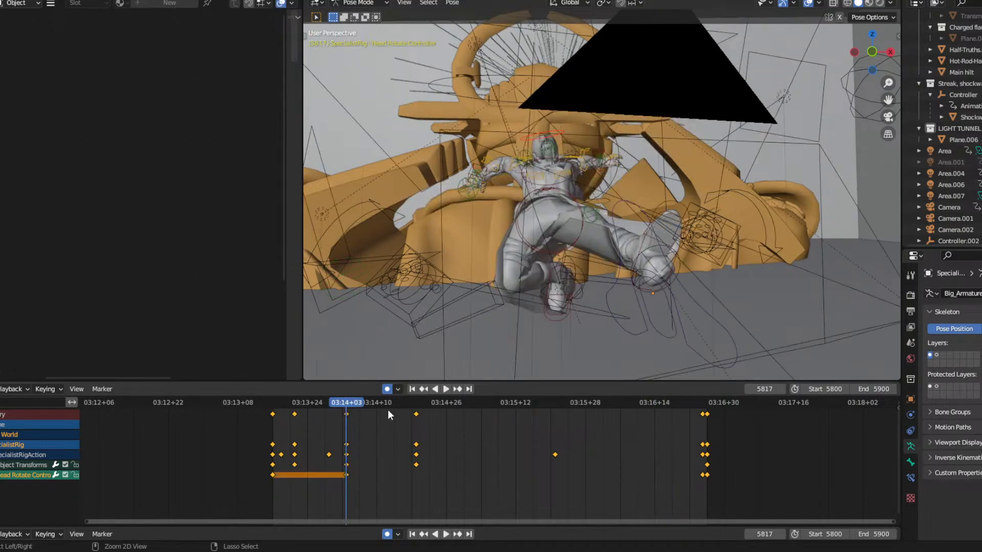
# Trackball-rotate the Head Rotate Controller bone by about -9.7° and -7.5° at frame 5817, and replay the shot.
pyautogui.hotkey('shift', 'Right')
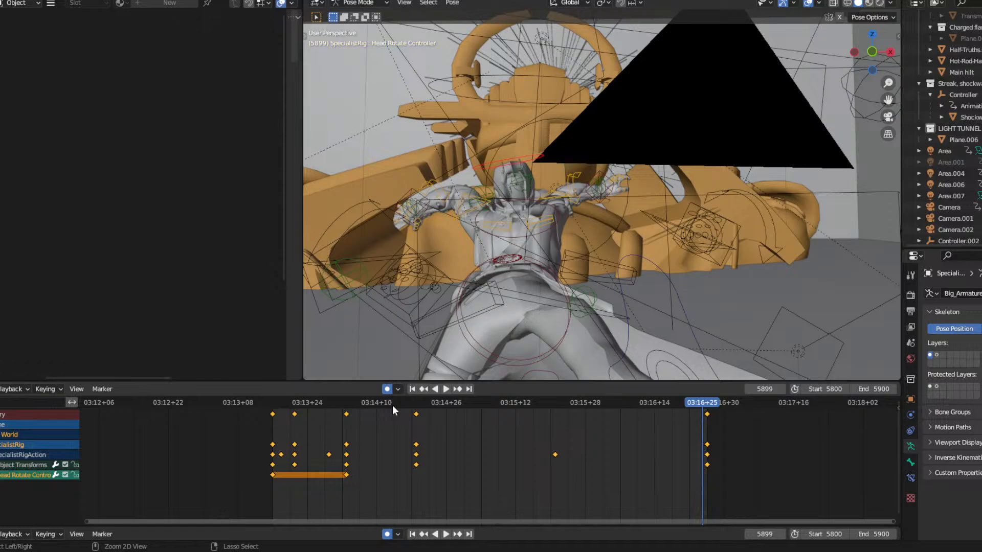
pyautogui.press('Down')
pyautogui.press('r')
pyautogui.press('r')
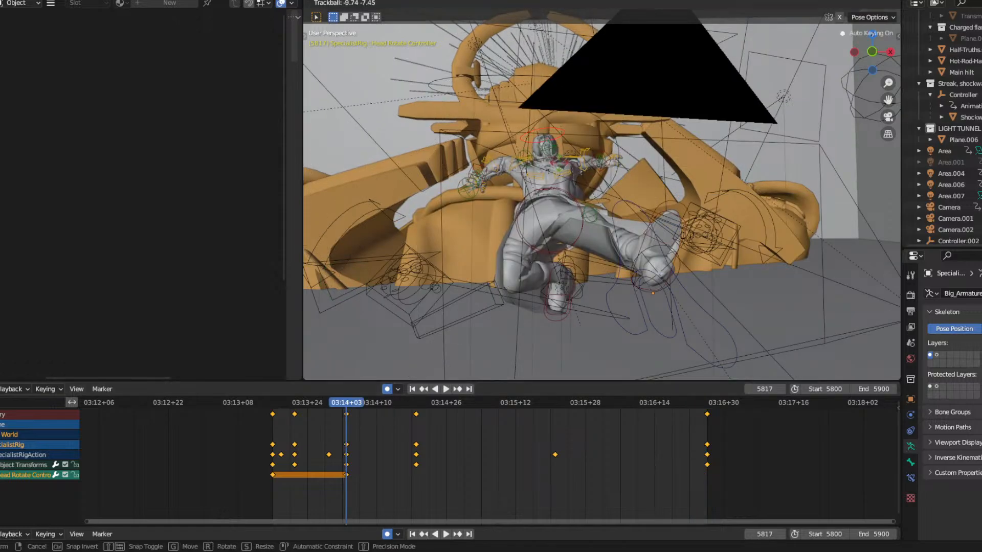
pyautogui.click(556, 176)
pyautogui.press('space')
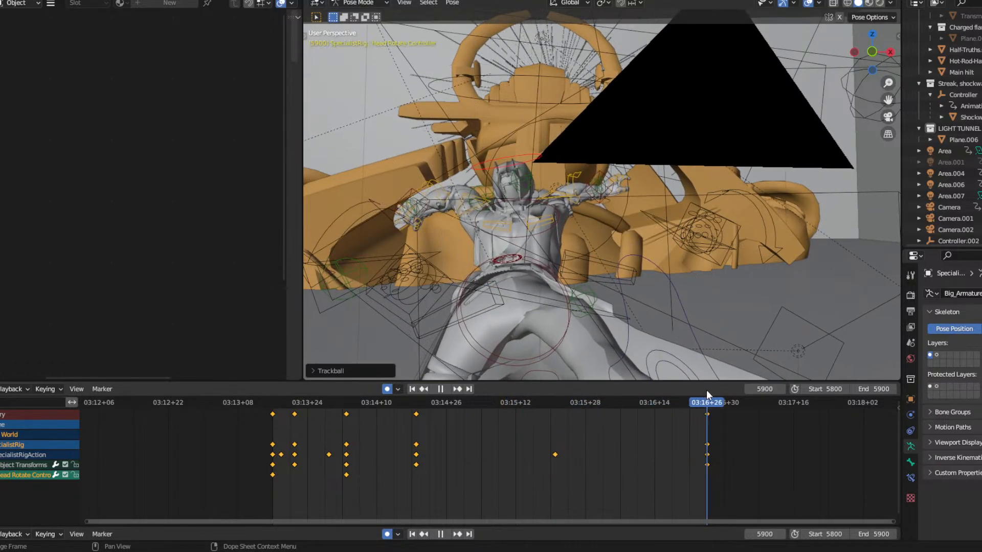
# Trackball-rotate the Head Rotate Controller bone by about 3.4° and 9.7° at frame 5900, and replay the shot through the camera.
pyautogui.press('space')
pyautogui.press('r')
pyautogui.press('r')
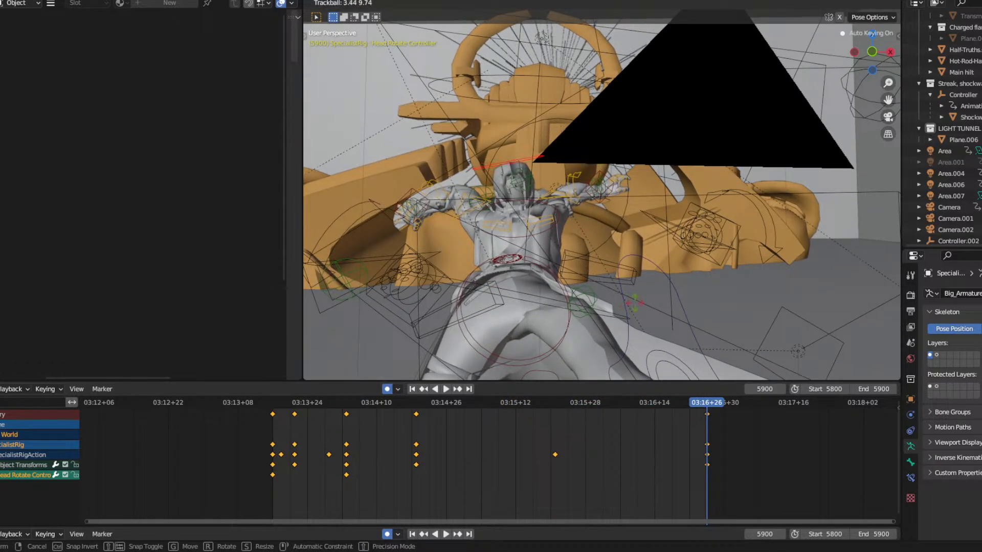
pyautogui.click(290, 437)
pyautogui.press('space')
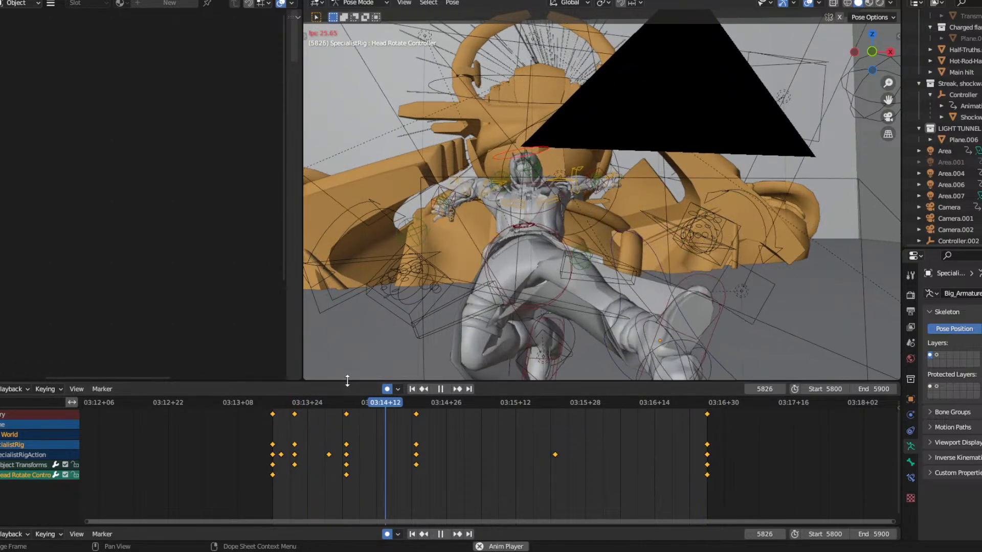
pyautogui.click(888, 116)
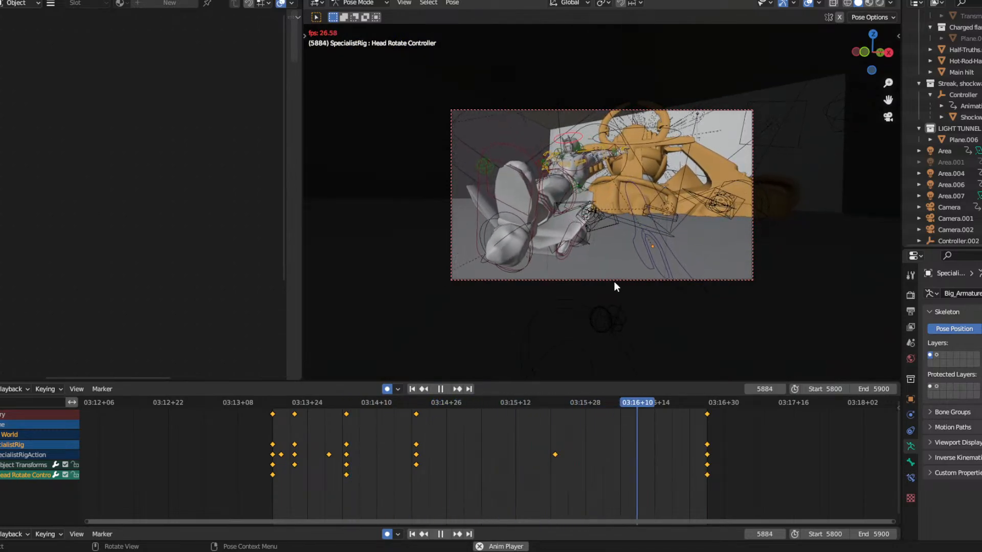
pyautogui.press('space')
# Insert a keyframe on the Heel IK.R bone at frame 5813.
pyautogui.moveTo(541, 403); pyautogui.dragTo(565, 394)
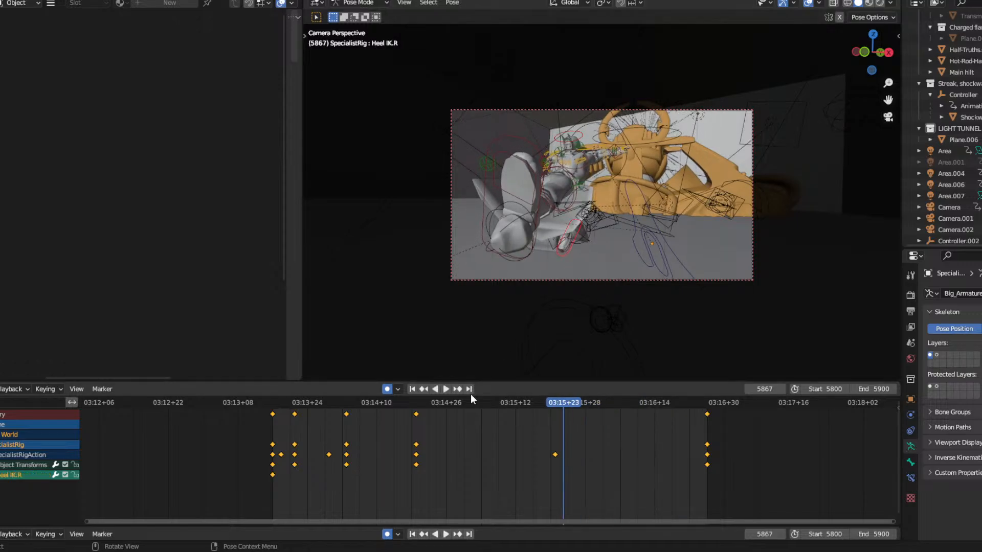
pyautogui.moveTo(407, 399); pyautogui.dragTo(330, 392)
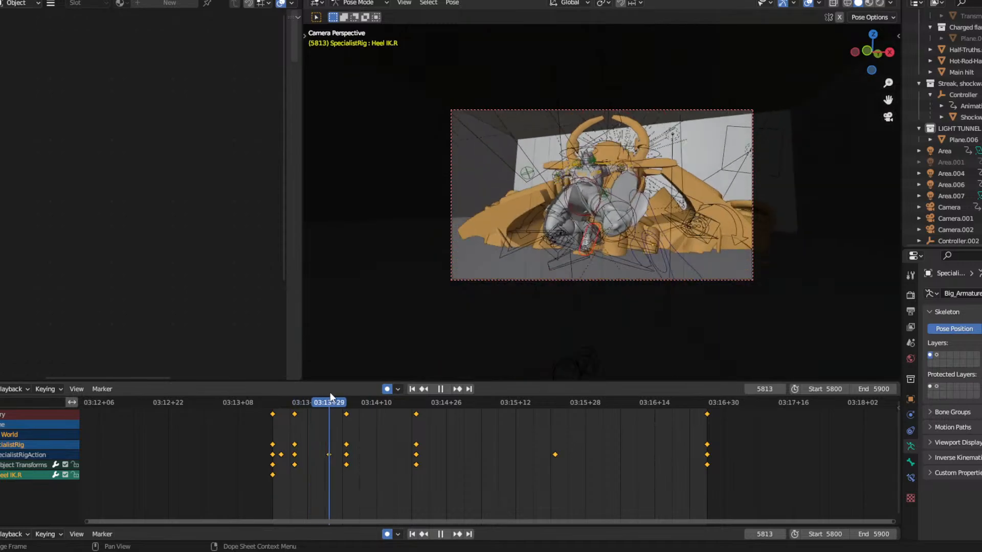
pyautogui.press('i')
pyautogui.click(438, 296)
# At frame 5900, move the Heel IK.R bone slightly and trackball-rotate it by about 17.8° and 4.6°.
pyautogui.moveTo(659, 400); pyautogui.dragTo(706, 403)
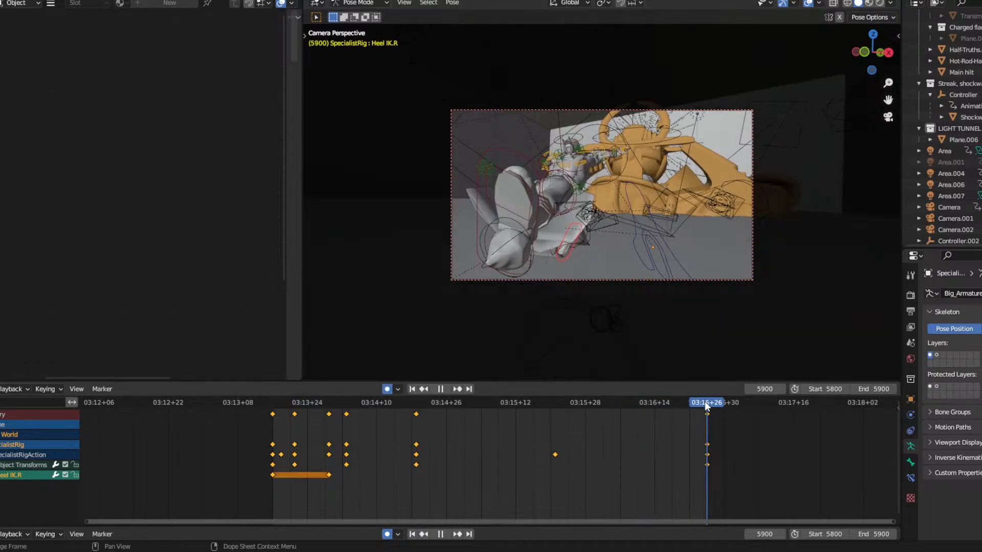
pyautogui.press('g')
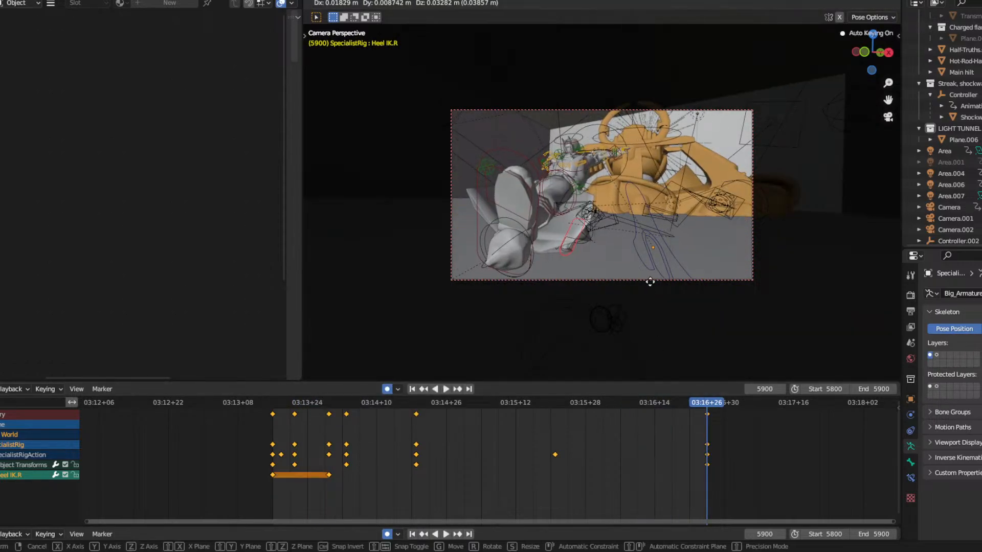
pyautogui.click(589, 271)
pyautogui.press('r')
pyautogui.press('r')
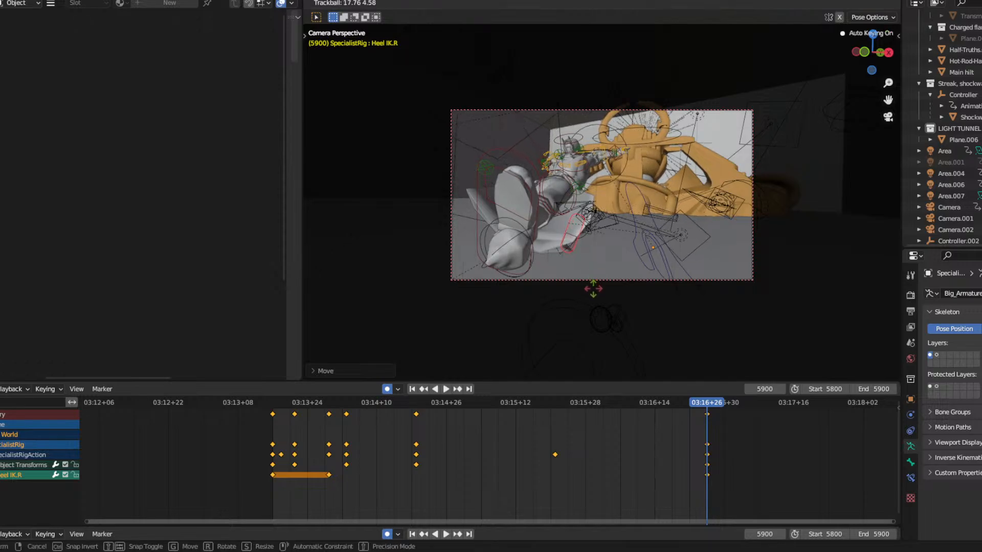
pyautogui.click(593, 288)
# Replay the shot through the camera and examine the right foot's motion around frames 5800–5822.
pyautogui.click(361, 401)
pyautogui.press('space')
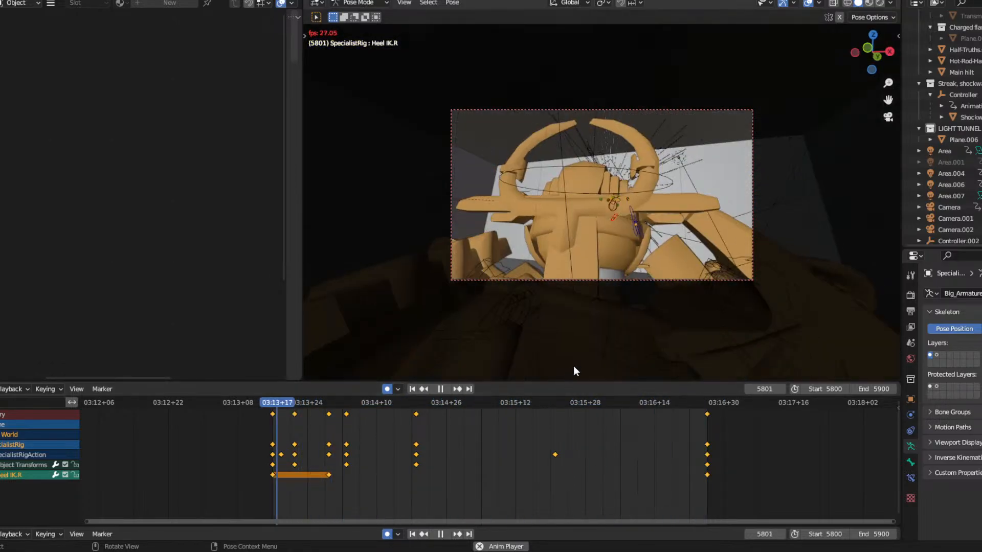
pyautogui.click(303, 403)
pyautogui.click(289, 403)
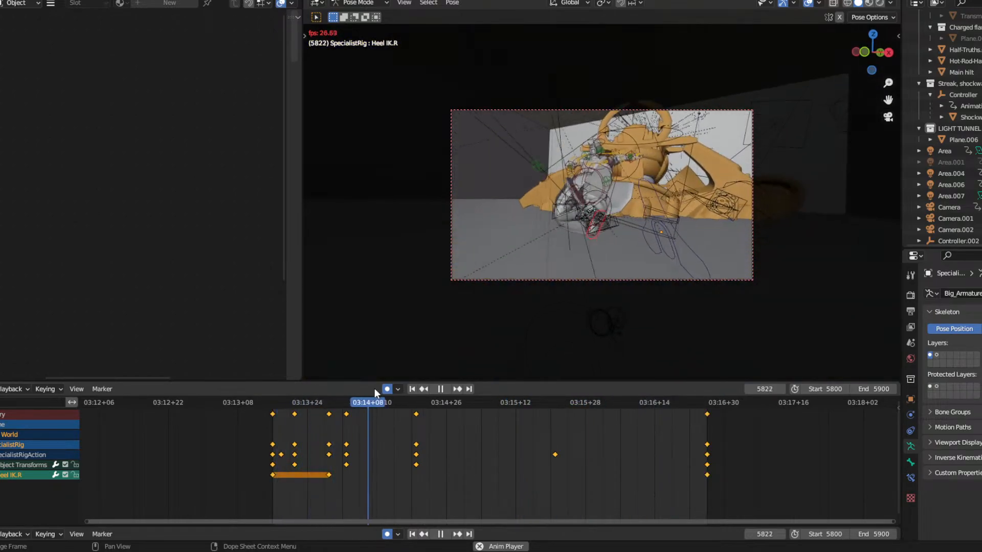
pyautogui.press('space')
pyautogui.moveTo(327, 403)
pyautogui.mouseDown()
pyautogui.moveTo(338, 403)
pyautogui.moveTo(282, 401)
pyautogui.moveTo(355, 400)
pyautogui.moveTo(311, 392)
pyautogui.moveTo(338, 385)
pyautogui.moveTo(321, 384)
pyautogui.moveTo(329, 386)
pyautogui.mouseUp()
pyautogui.press('space')
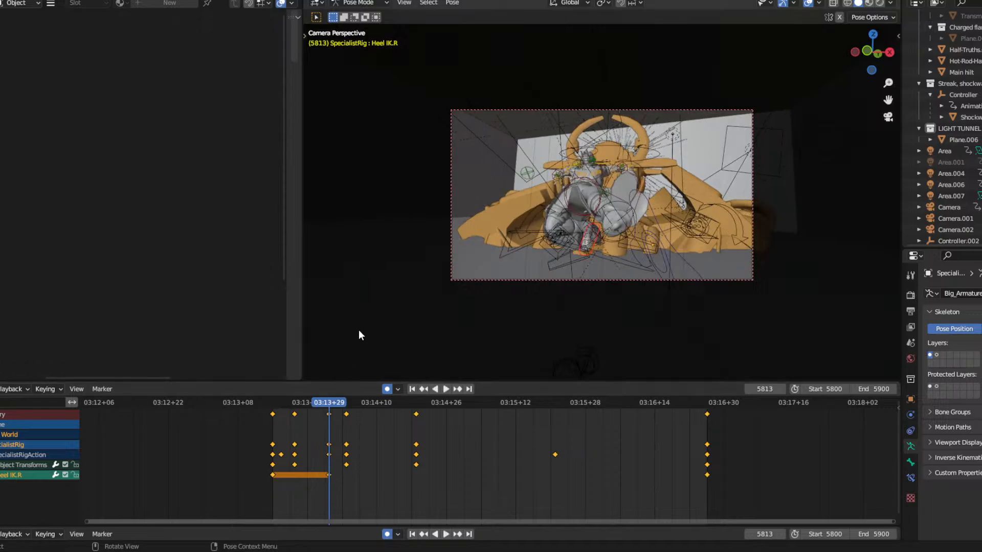
# Save the scene in Object Mode and select the Camera by its frame.
pyautogui.click(345, 6)
pyautogui.click(358, 19)
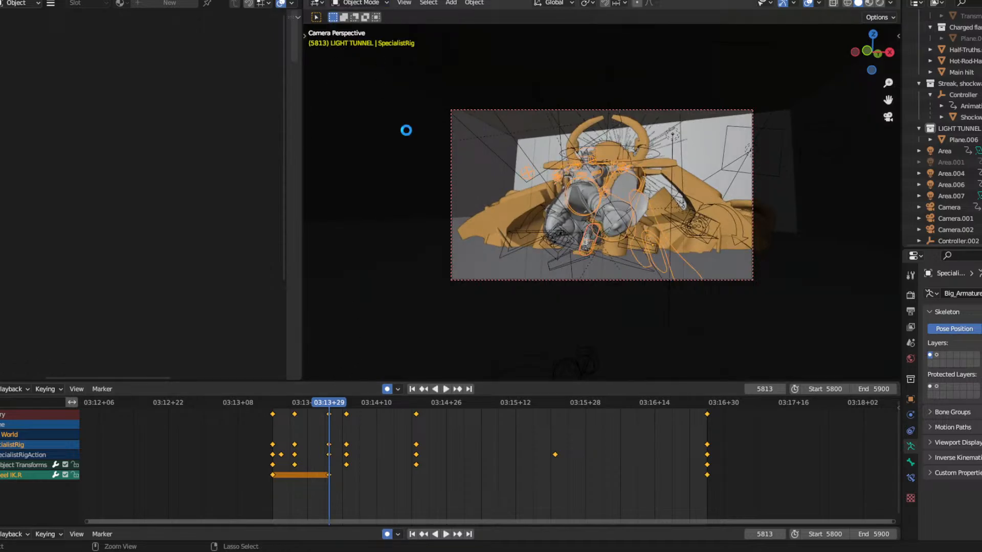
pyautogui.click(449, 266)
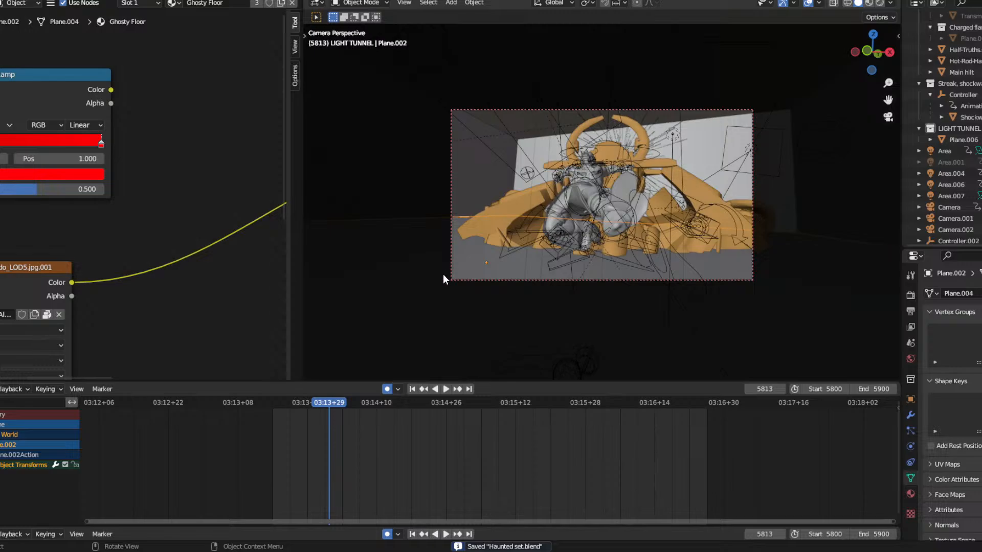
pyautogui.click(450, 266)
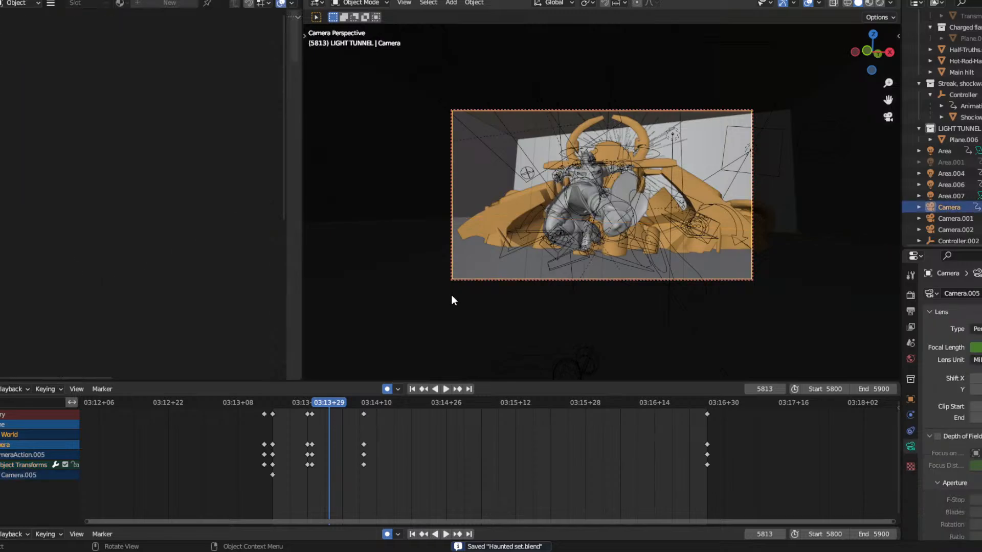
# Try deleting the Camera's keyframes near frame 5809, and undo the deletion.
pyautogui.click(272, 403)
pyautogui.press('space')
pyautogui.moveTo(272, 403); pyautogui.dragTo(311, 394)
pyautogui.click(310, 414)
pyautogui.press('x')
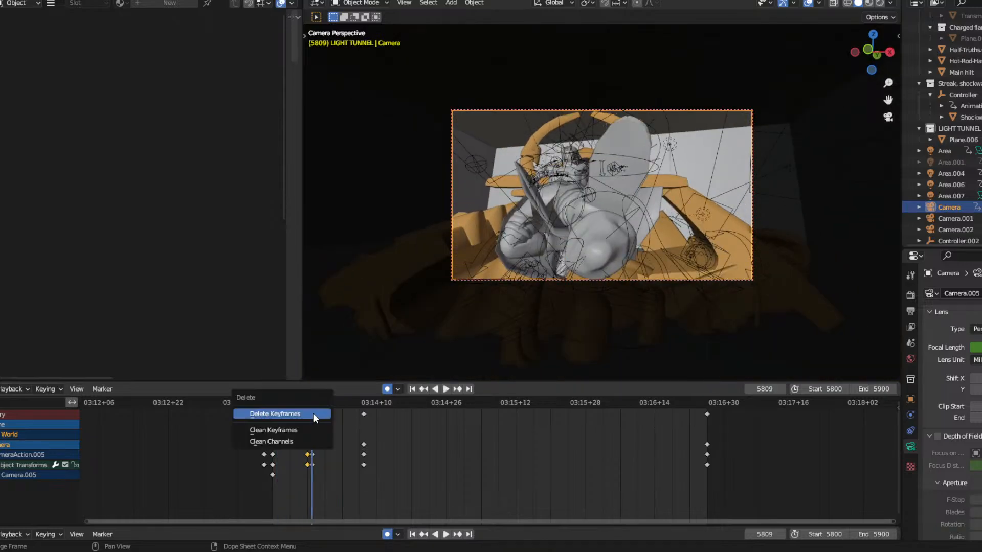
pyautogui.press('x')
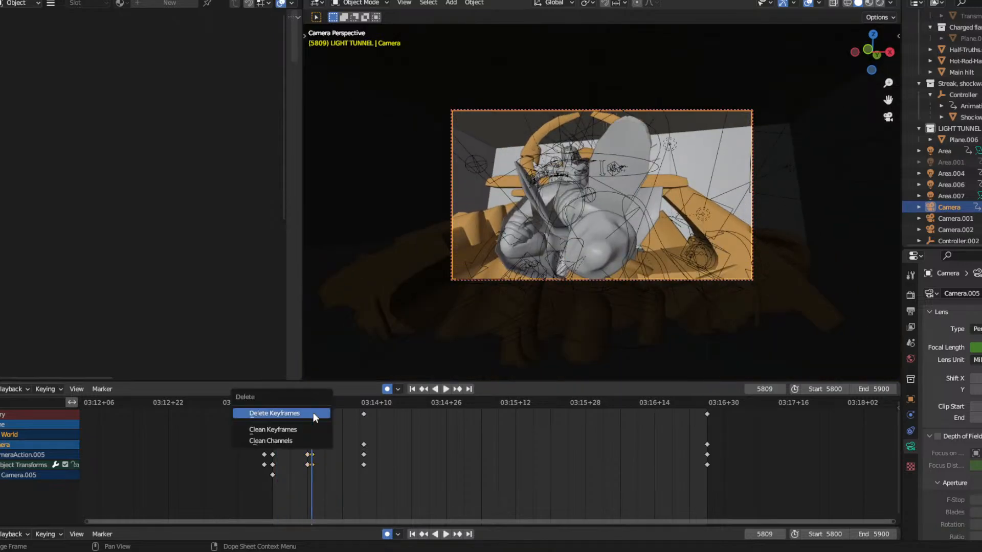
pyautogui.click(313, 413)
pyautogui.hotkey('ctrl', 'z')
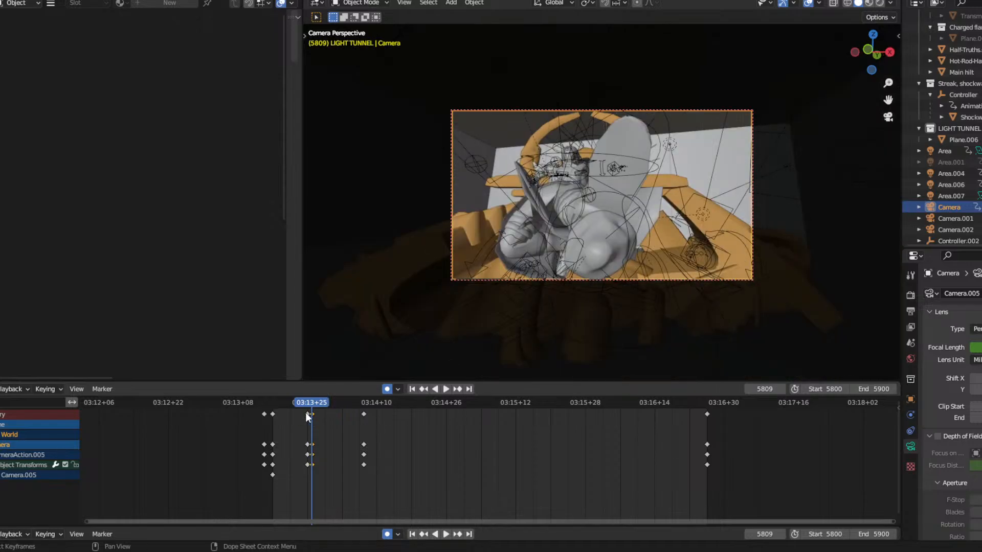
# Try retiming the Camera's keyframes around frame 5809, and undo the attempts.
pyautogui.moveTo(312, 410)
pyautogui.mouseDown()
pyautogui.moveTo(271, 404)
pyautogui.moveTo(324, 406)
pyautogui.mouseUp()
pyautogui.hotkey('ctrl', 'z')
pyautogui.moveTo(320, 407); pyautogui.dragTo(273, 408)
pyautogui.click(311, 406)
pyautogui.hotkey('ctrl', 'z')
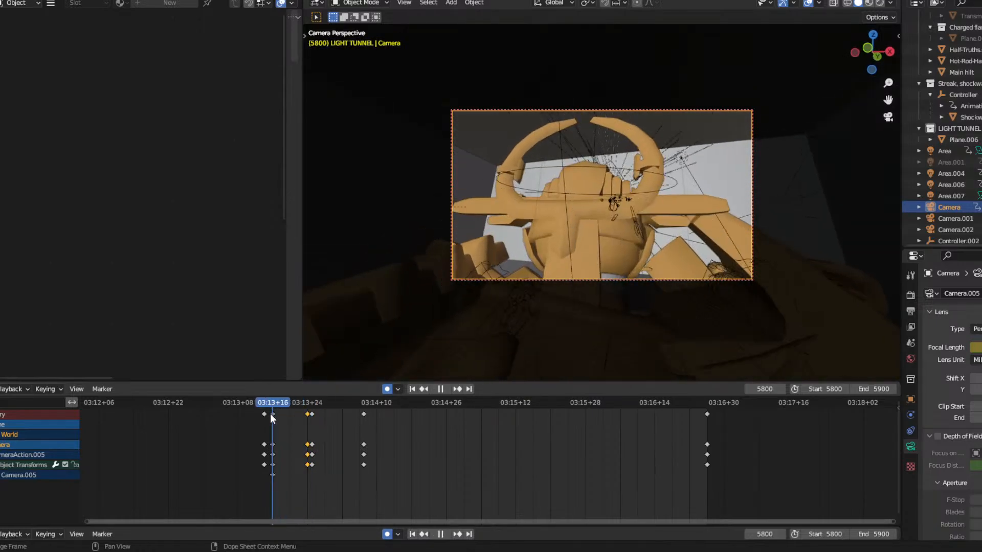
# Try deleting the Camera's keyframes at frame 5800, replay the shot, and restore them.
pyautogui.click(272, 414)
pyautogui.press('x')
pyautogui.click(274, 413)
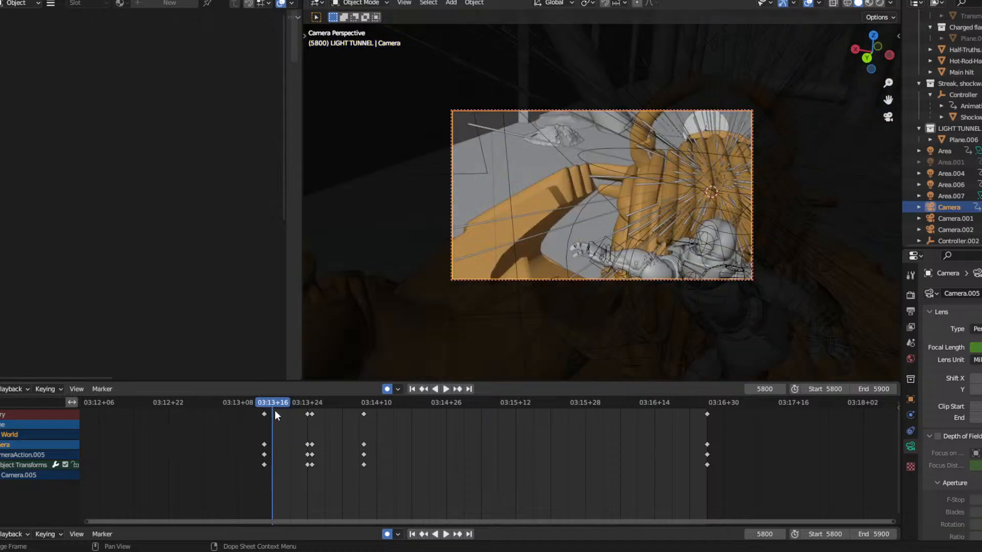
pyautogui.press('space')
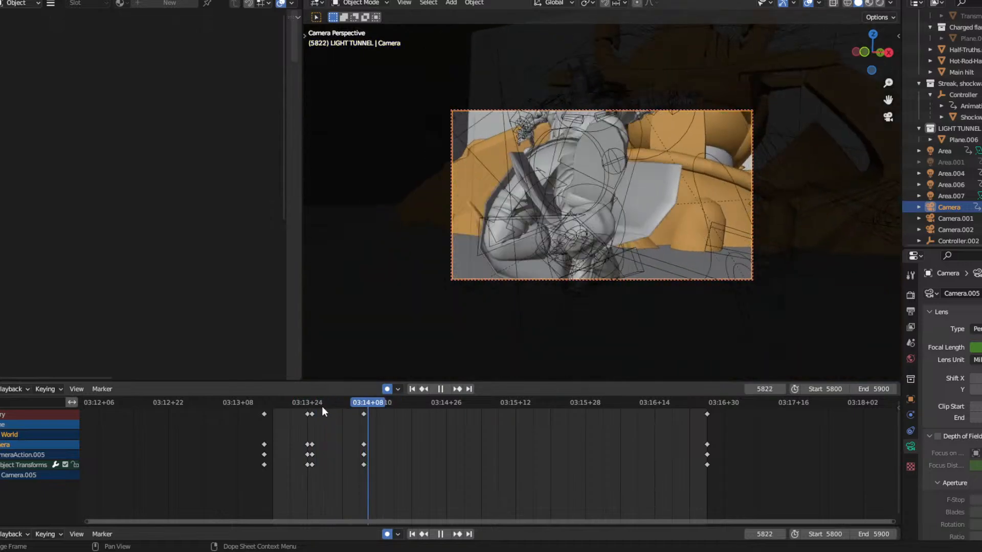
pyautogui.click(275, 404)
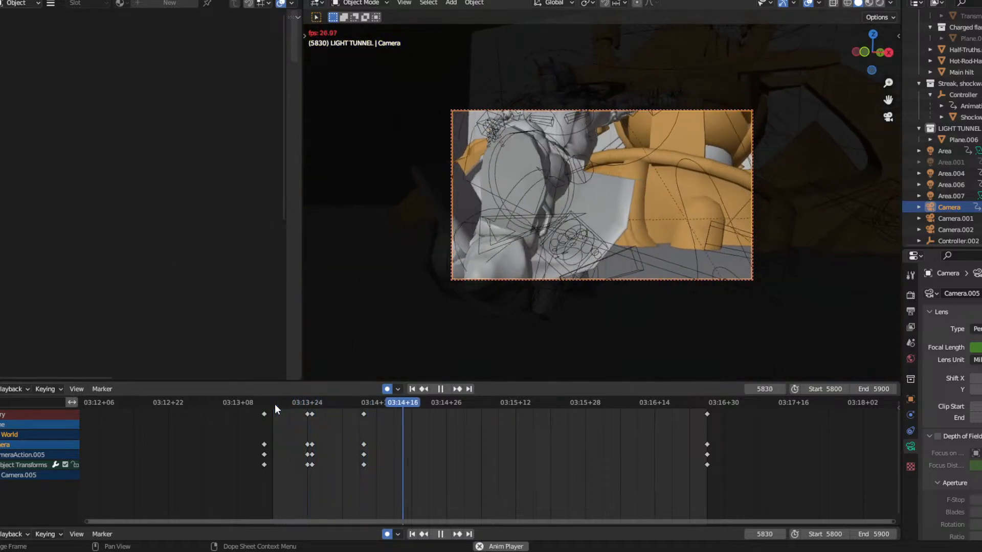
pyautogui.press('space')
pyautogui.click(275, 403)
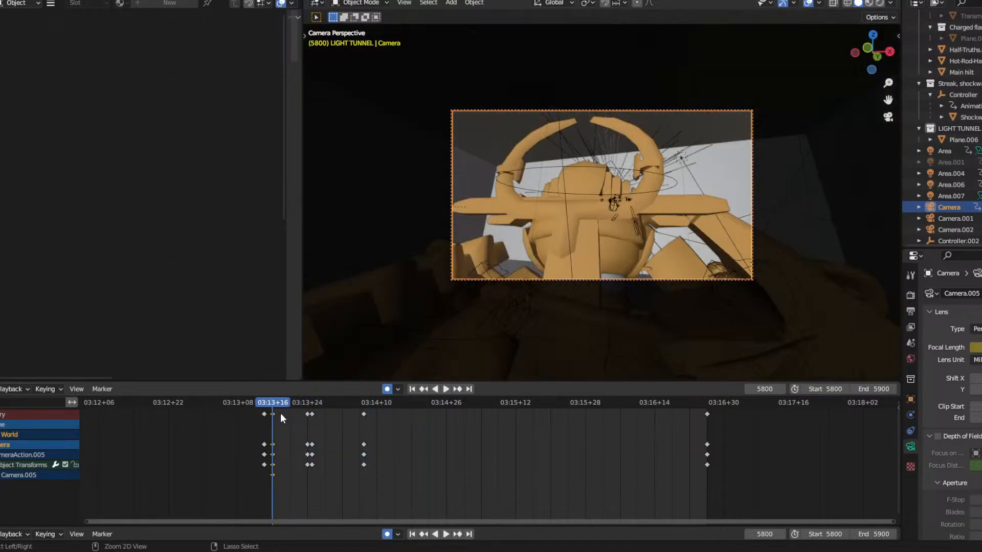
# Try deleting the Camera's keyframe at frame 5821, replay the shot, and undo the deletion.
pyautogui.press('space')
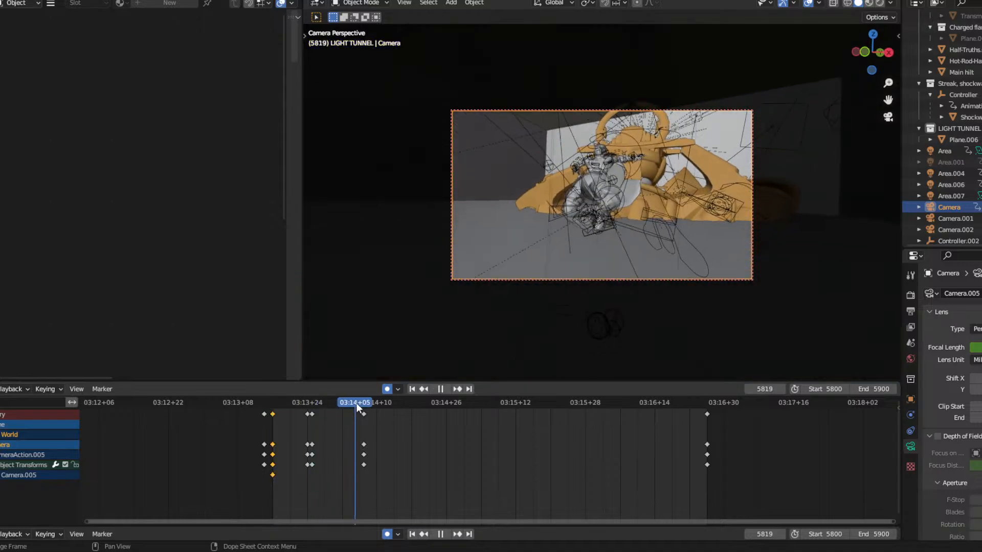
pyautogui.press('space')
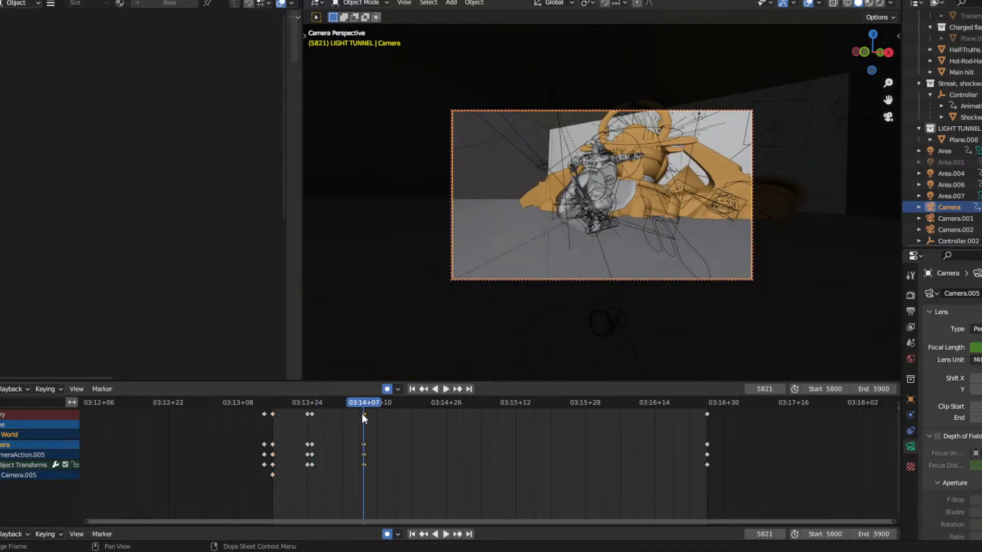
pyautogui.click(362, 415)
pyautogui.press('x')
pyautogui.click(362, 416)
pyautogui.click(269, 407)
pyautogui.press('space')
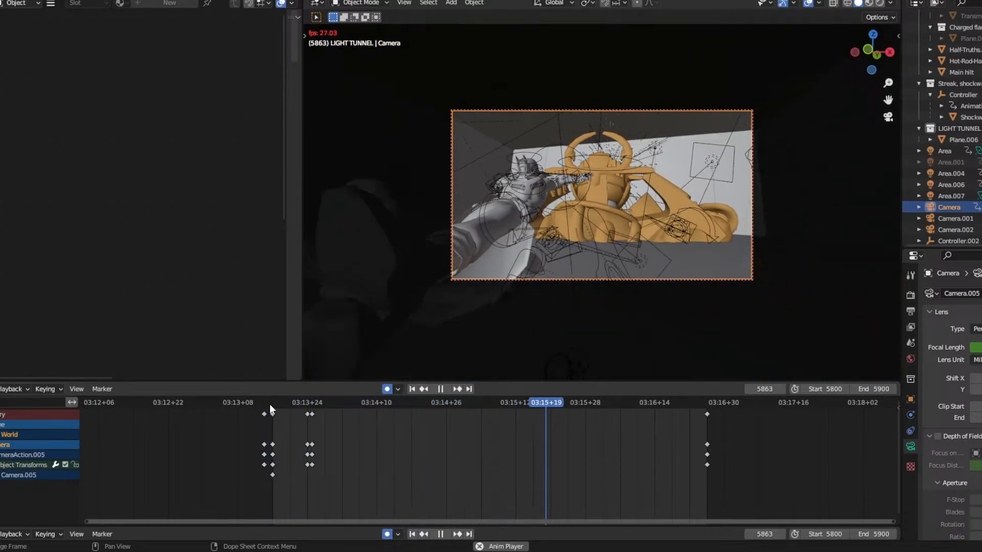
pyautogui.press('Escape')
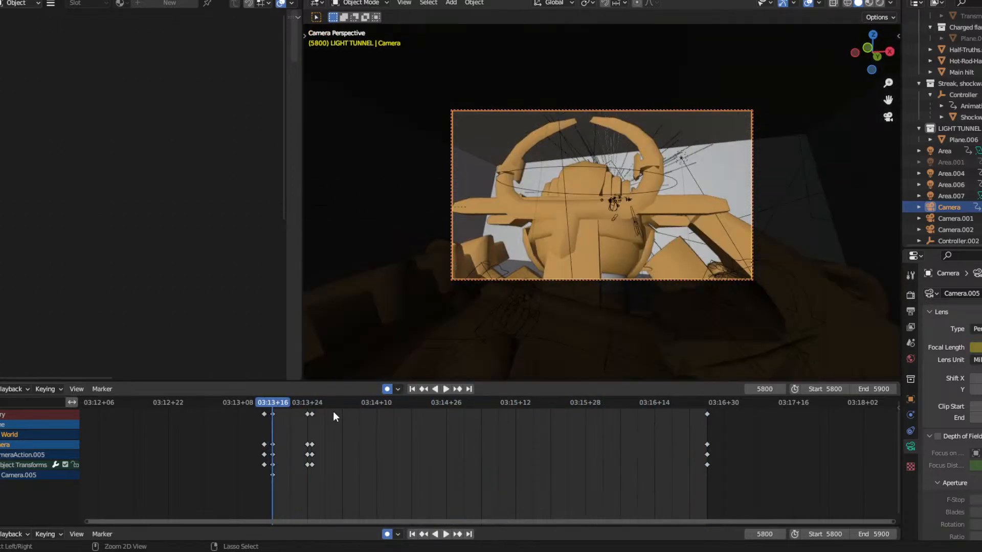
pyautogui.press('space')
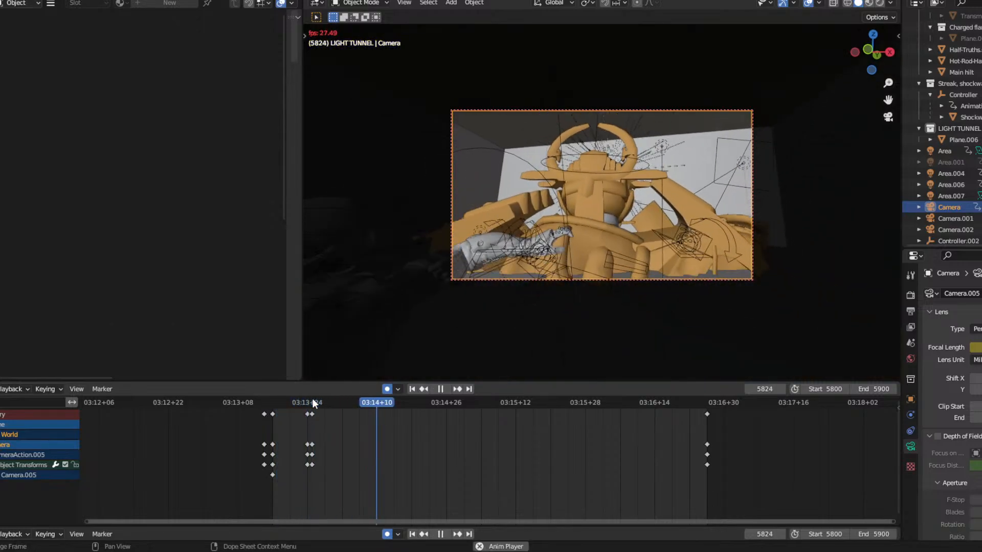
pyautogui.press('space')
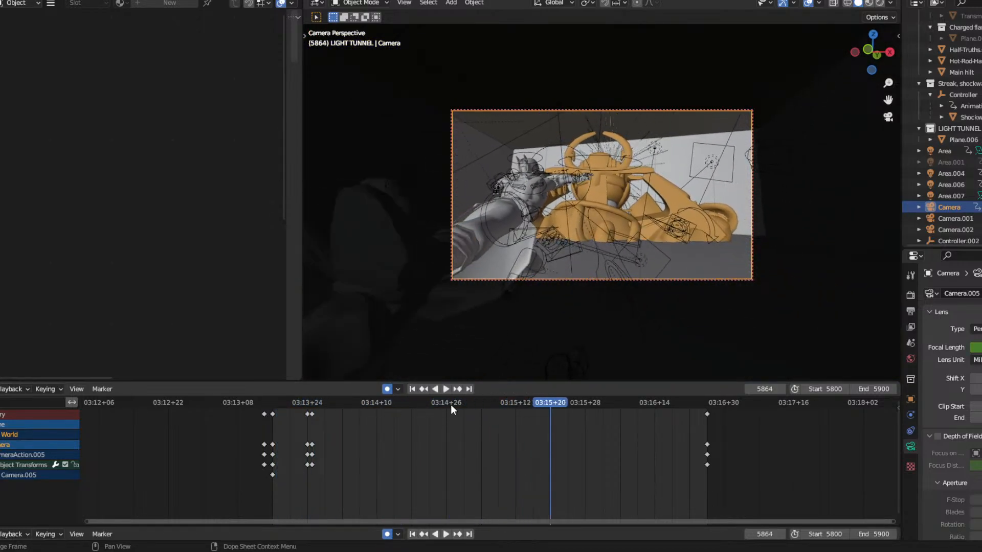
pyautogui.hotkey('ctrl', 'z')
pyautogui.hotkey('ctrl', 'z')
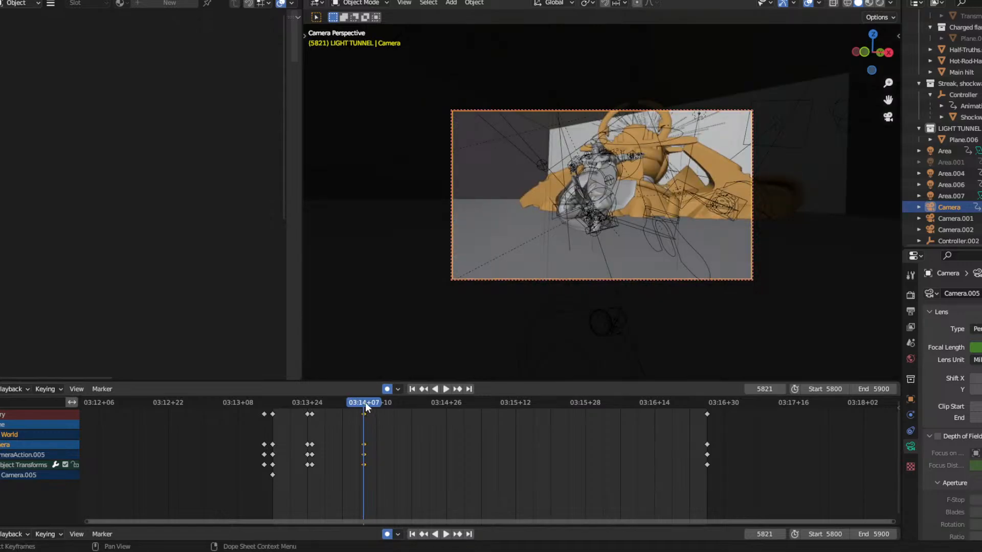
# Try moving the Camera's keyframe from frame 5821 to about frame 5815, and replay the shot.
pyautogui.moveTo(367, 413); pyautogui.dragTo(340, 414)
pyautogui.click(278, 403)
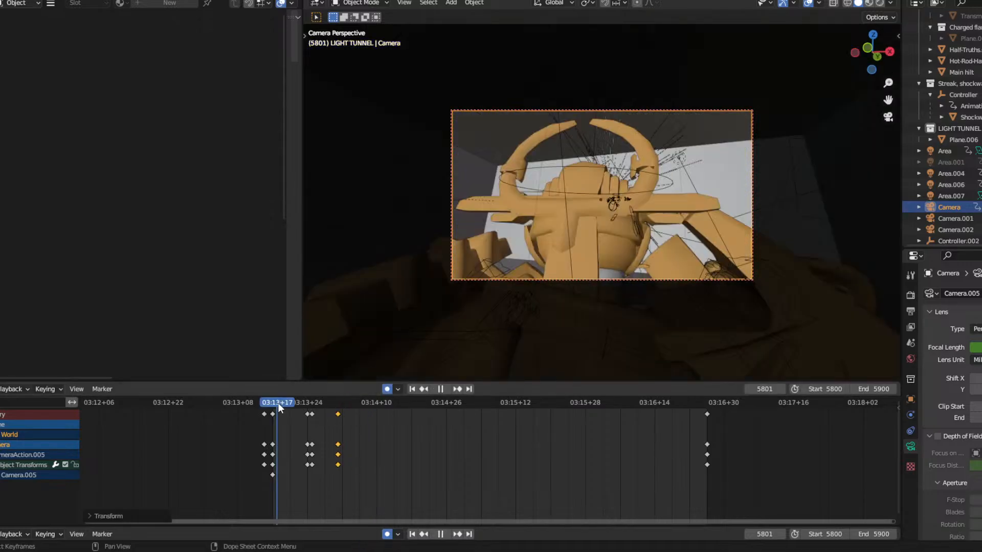
pyautogui.press('space')
pyautogui.press('space')
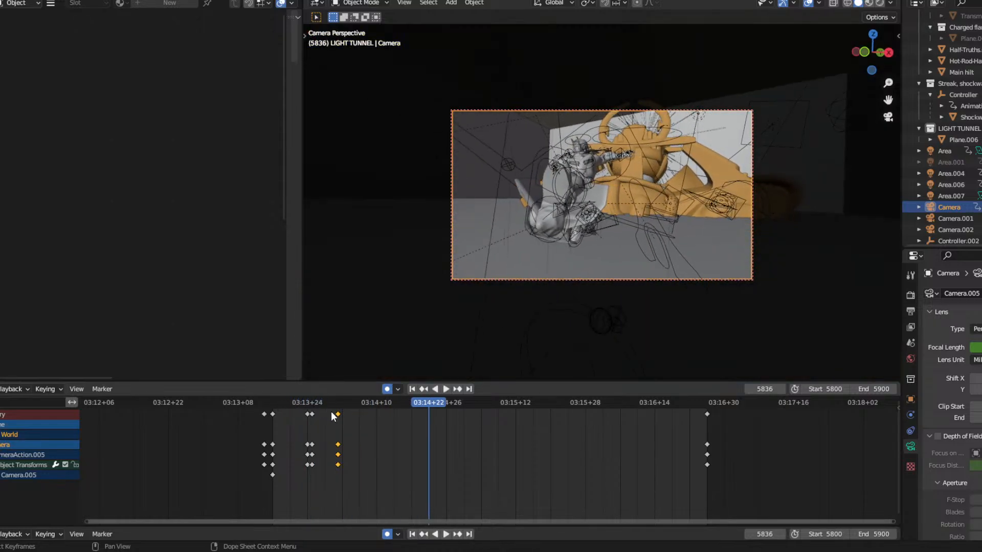
# Move the Camera's selected keyframe to about frame 5847 and return to frame 5804.
pyautogui.moveTo(341, 413); pyautogui.dragTo(481, 414)
pyautogui.click(291, 404)
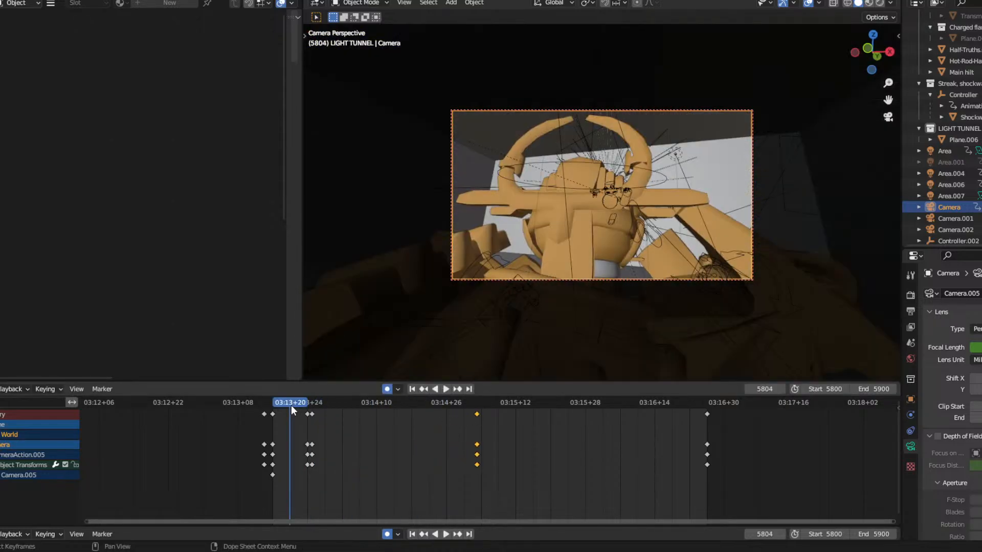
# Try moving the Camera's selected keyframe from frame 5847 to about frame 5839, and replay the shot.
pyautogui.press('space')
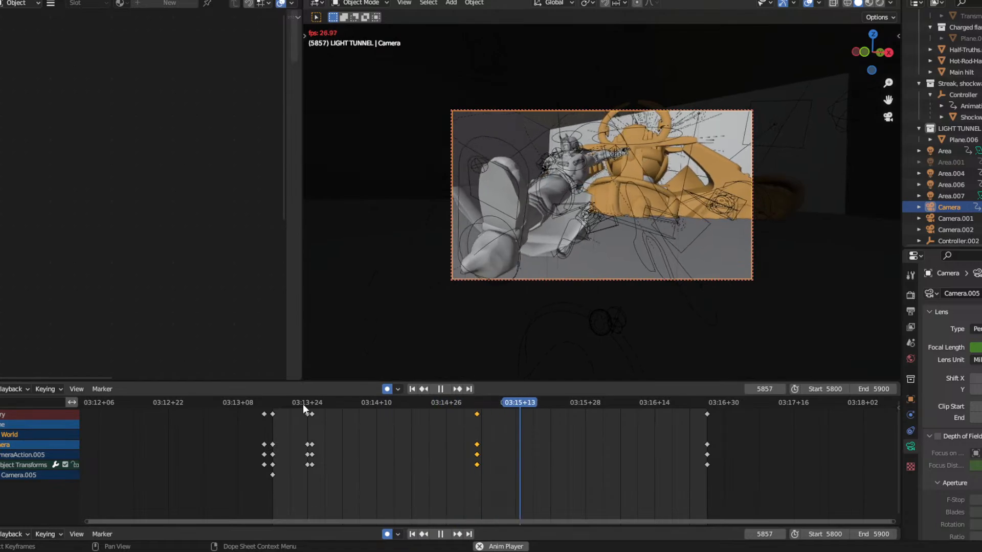
pyautogui.moveTo(477, 414); pyautogui.dragTo(442, 414)
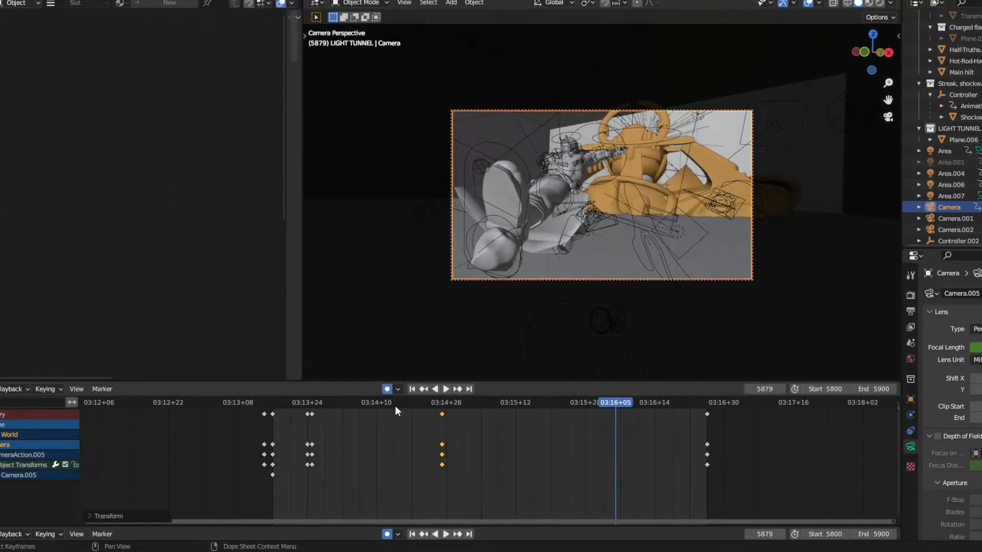
pyautogui.click(343, 404)
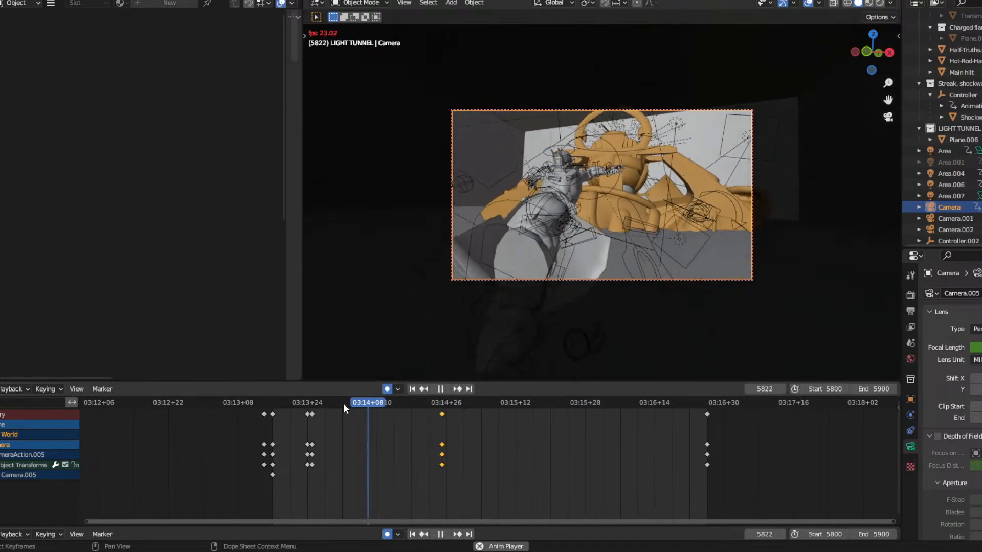
pyautogui.click(308, 404)
pyautogui.press('space')
# Try moving the Camera's selected keyframe to about frame 5832, and replay the shot from near its start.
pyautogui.moveTo(442, 414); pyautogui.dragTo(411, 413)
pyautogui.click(308, 403)
pyautogui.press('space')
pyautogui.click(281, 403)
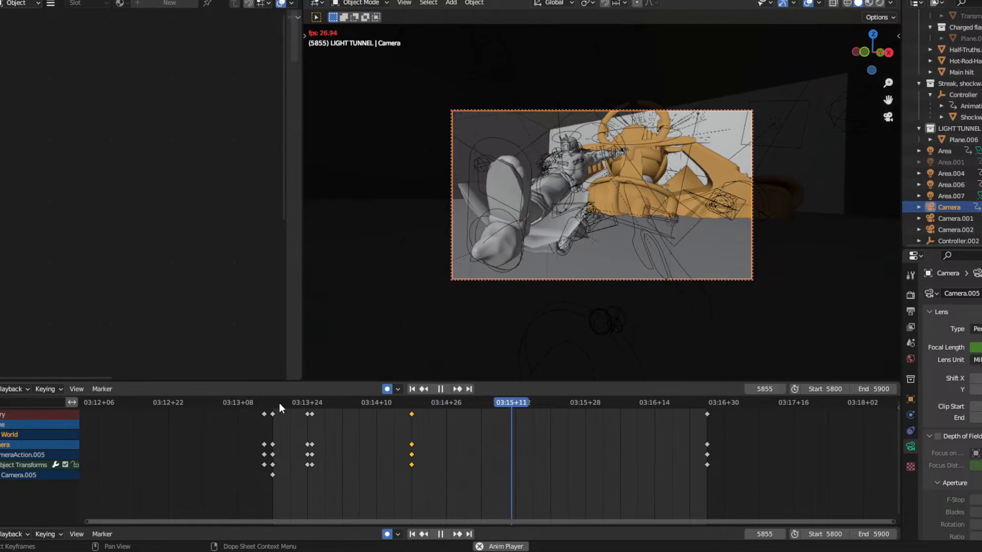
pyautogui.click(279, 403)
pyautogui.press('space')
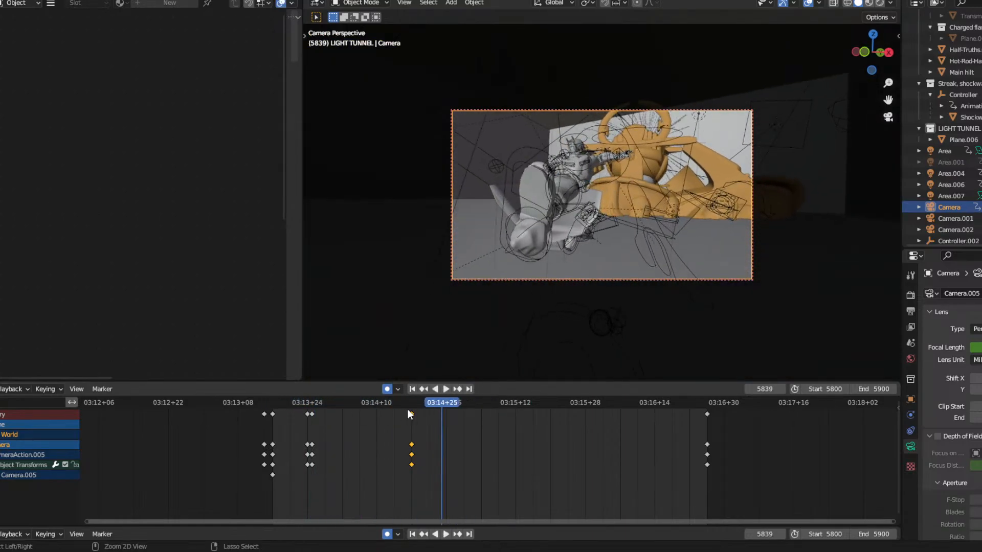
# Undo the Camera's keyframe moves back to its placement at about frame 5815.
pyautogui.hotkey('ctrl', 'z')
pyautogui.hotkey('ctrl', 'z')
pyautogui.hotkey('ctrl', 'z')
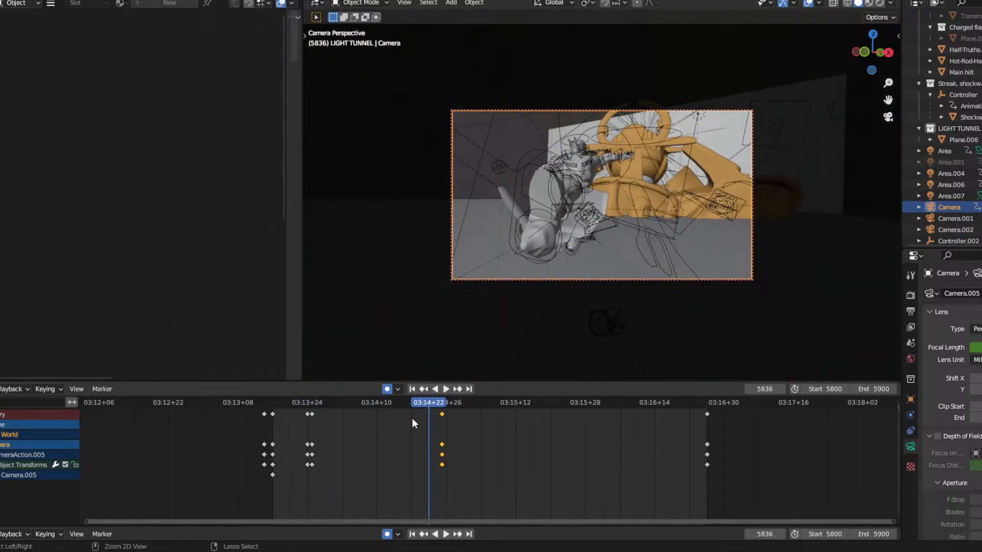
pyautogui.hotkey('ctrl', 'z')
pyautogui.hotkey('ctrl', 'z')
pyautogui.hotkey('ctrl', 'z')
pyautogui.hotkey('ctrl', 'z')
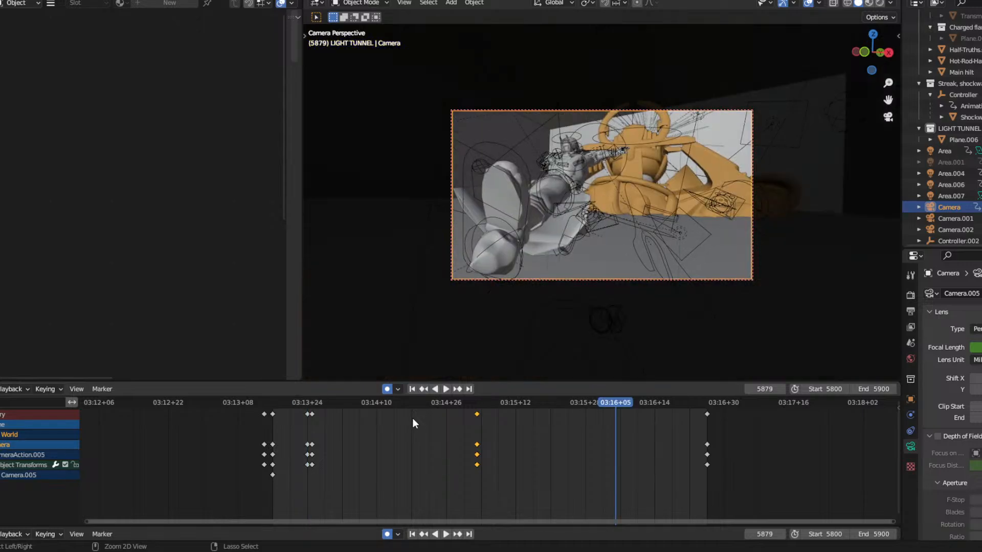
pyautogui.hotkey('ctrl', 'z')
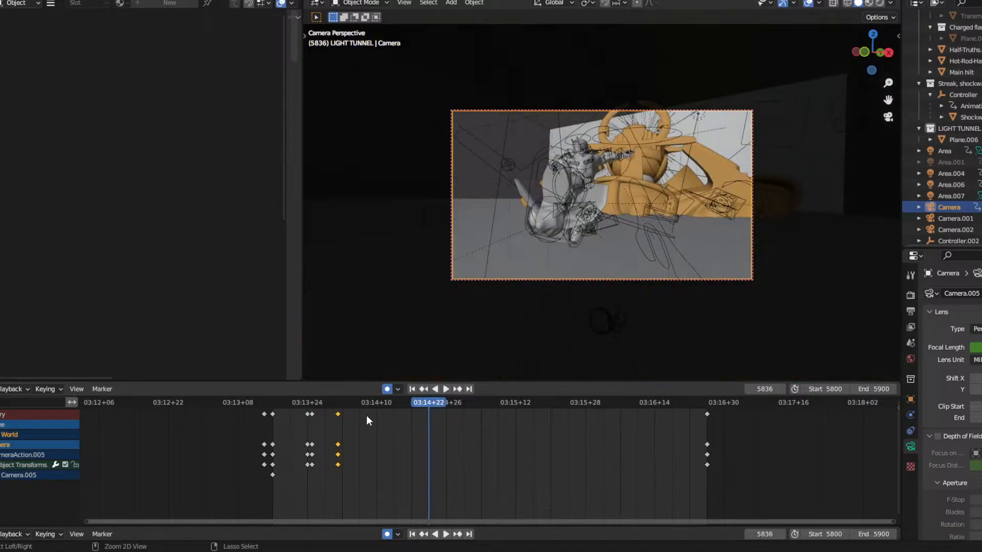
# Replay the shot from near frame 5800 to check the camera timing with the keyframe at about frame 5815.
pyautogui.click(287, 401)
pyautogui.press('space')
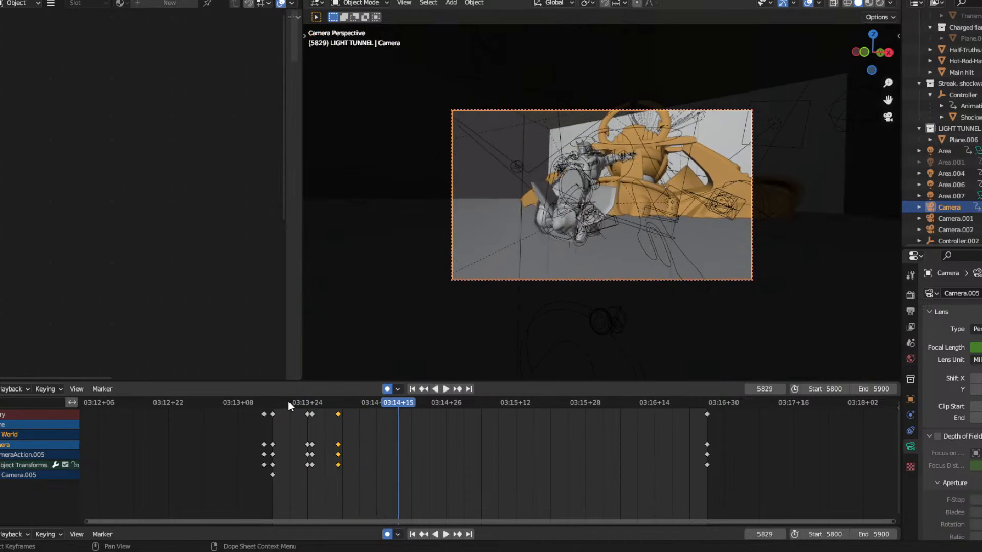
pyautogui.press('Escape')
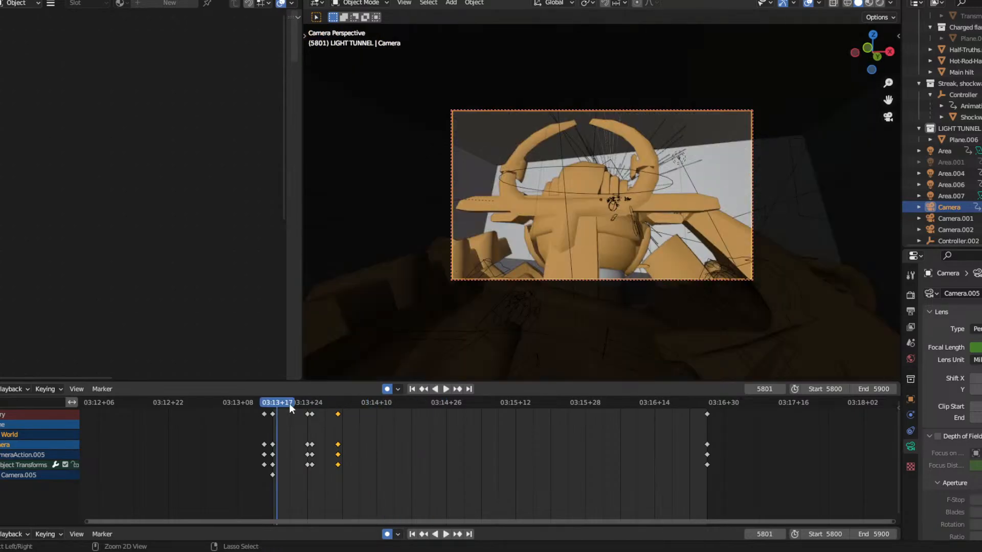
pyautogui.press('space')
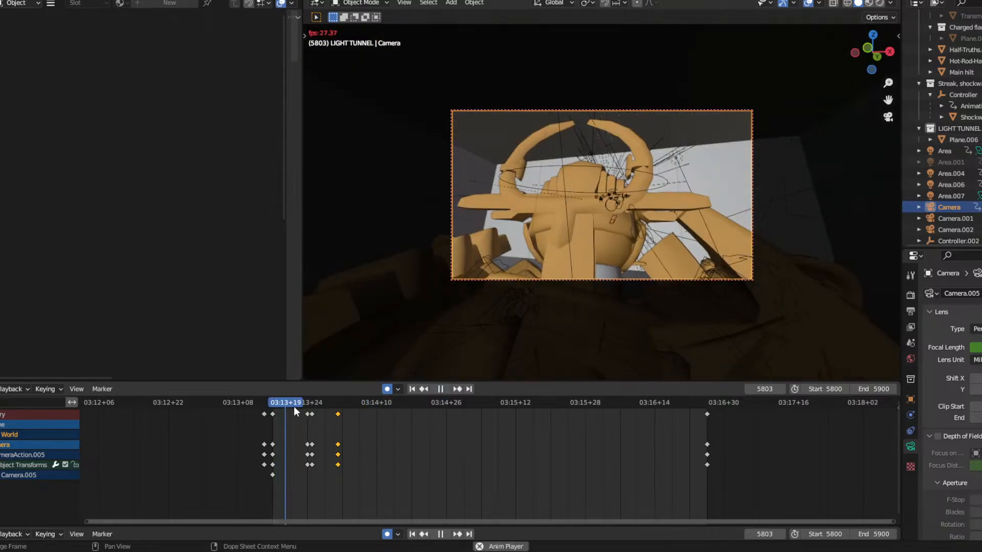
pyautogui.press('space')
# Move the Camera's selected keyframe to about frame 5825 and replay the shot from frame 5800.
pyautogui.click(336, 406)
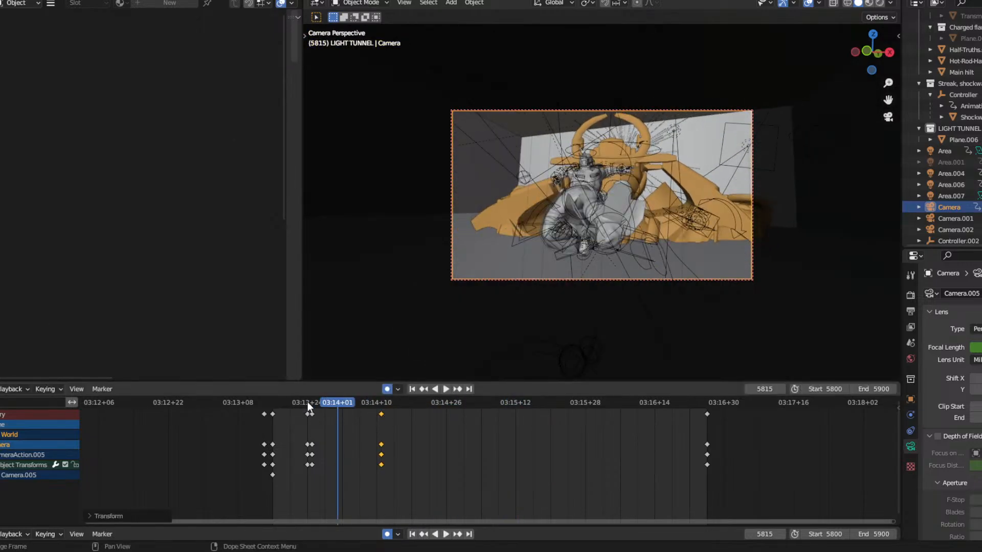
pyautogui.press('space')
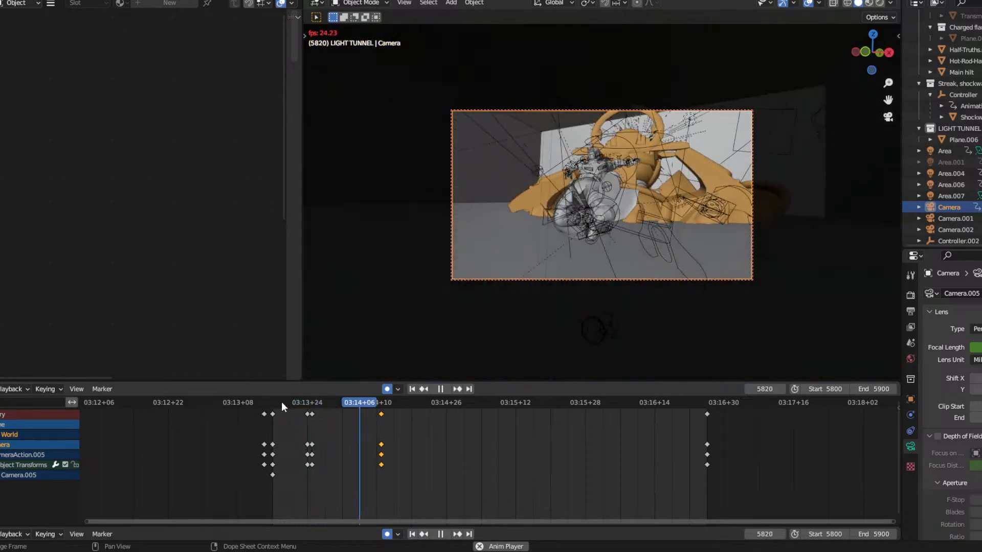
pyautogui.click(272, 403)
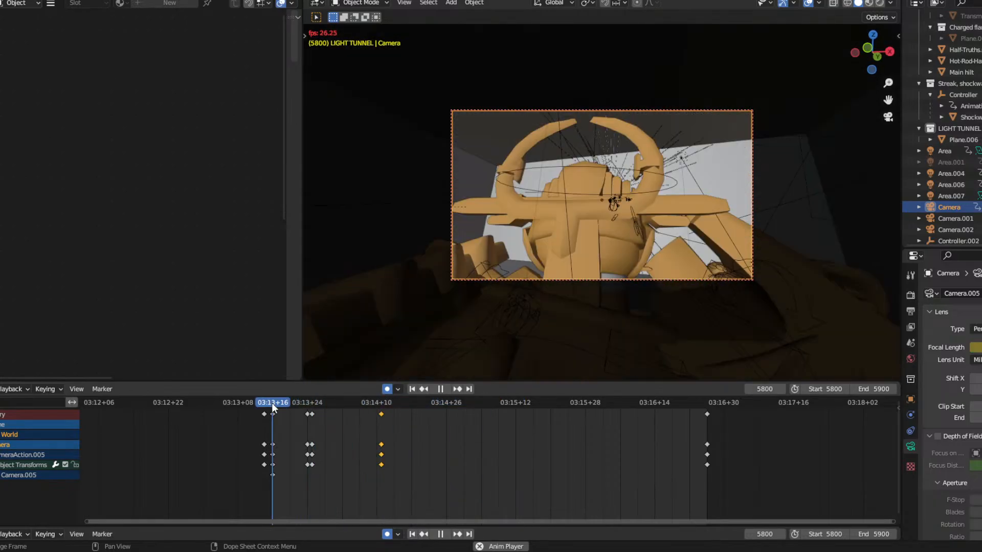
pyautogui.click(301, 403)
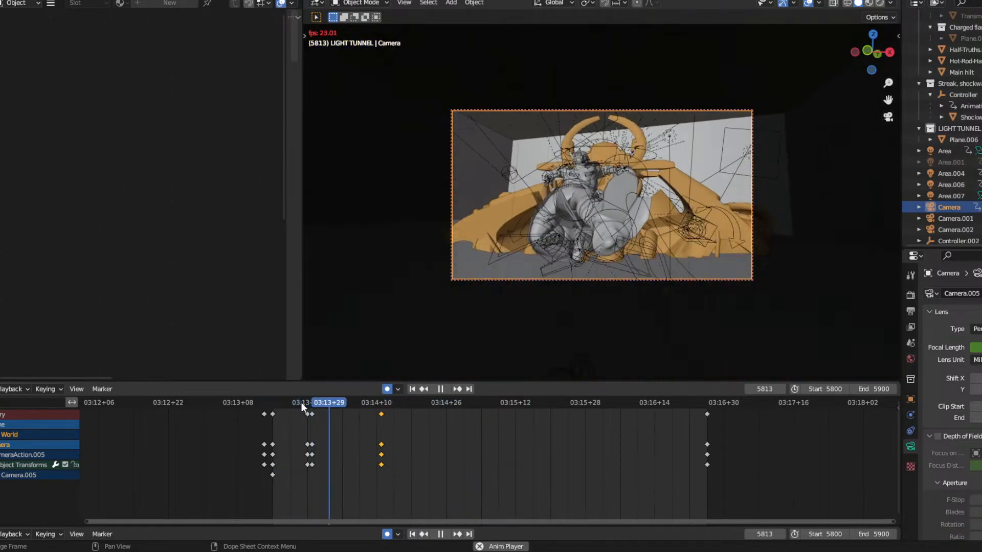
pyautogui.click(289, 403)
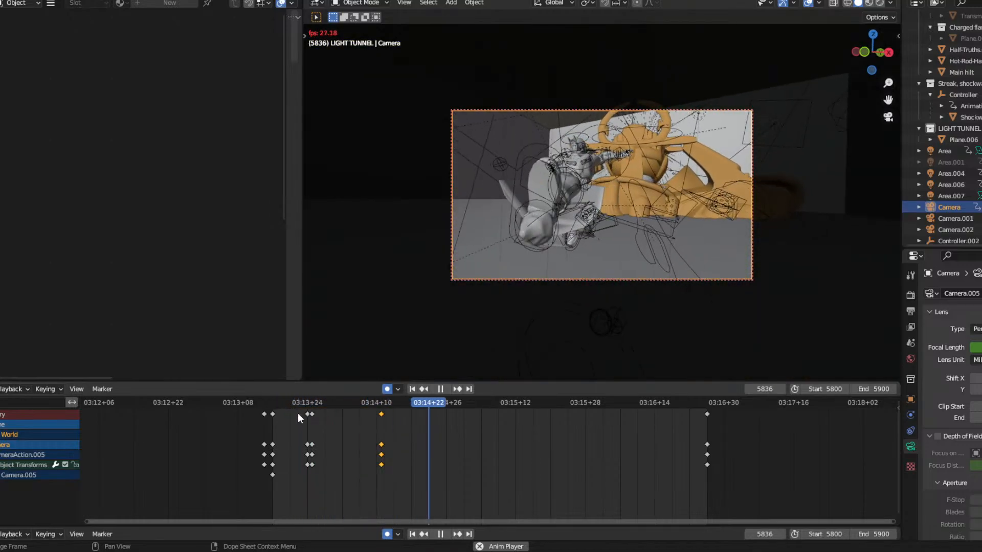
pyautogui.press('space')
pyautogui.click(309, 403)
pyautogui.press('space')
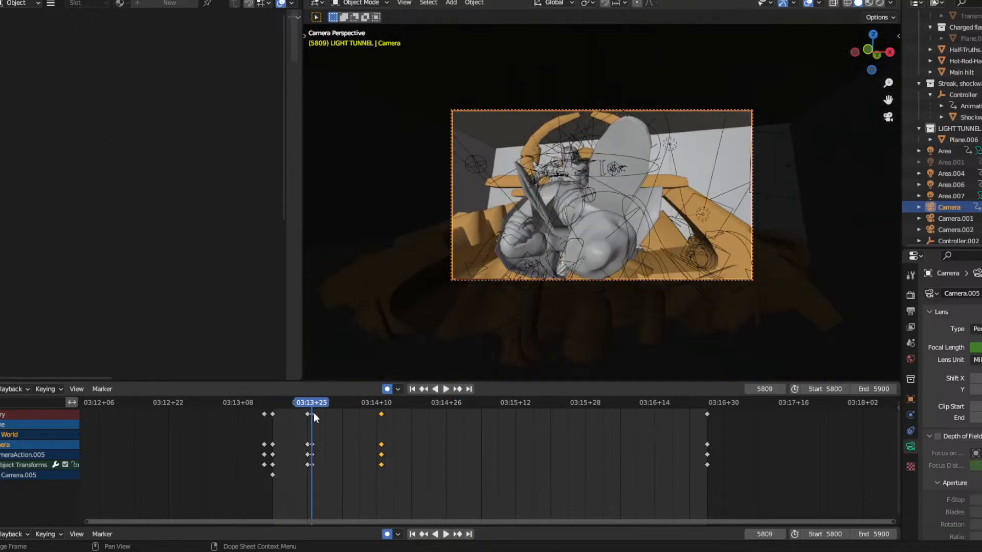
pyautogui.moveTo(313, 414); pyautogui.dragTo(318, 414)
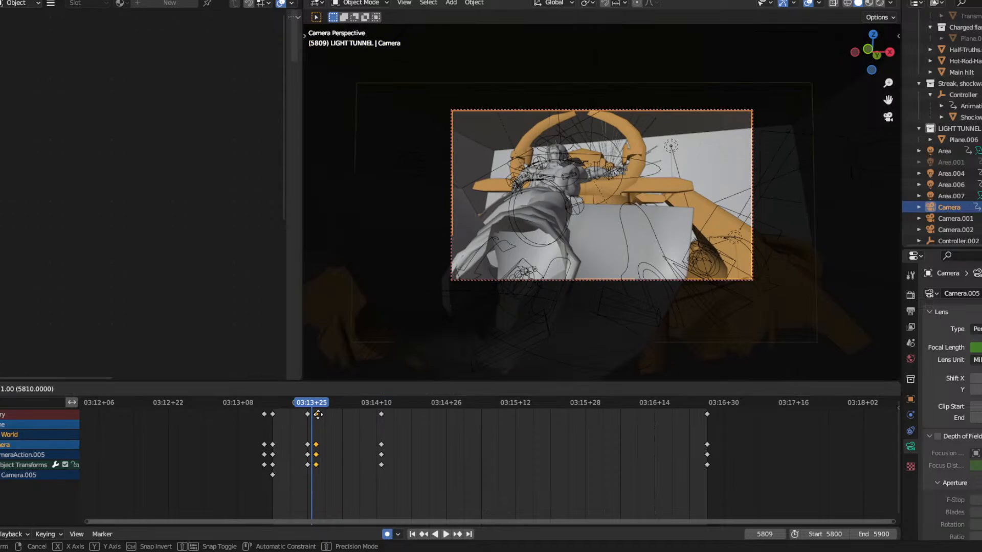
pyautogui.rightClick(320, 419)
# Try moving the Camera's keyframe from frame 5808 to about frame 5806, replay the shot, and undo the move.
pyautogui.click(307, 404)
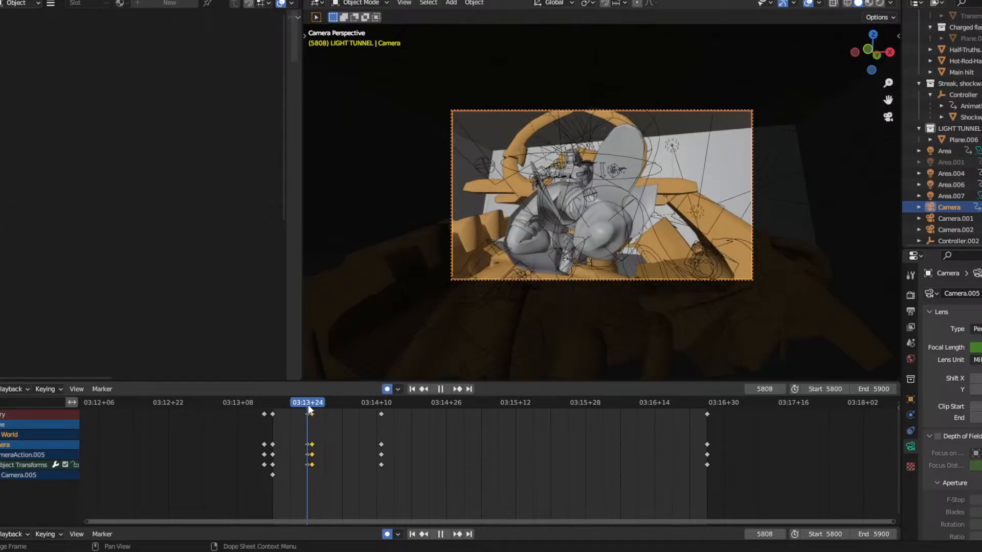
pyautogui.moveTo(308, 418)
pyautogui.mouseDown()
pyautogui.moveTo(273, 401)
pyautogui.moveTo(299, 405)
pyautogui.mouseUp()
pyautogui.press('space')
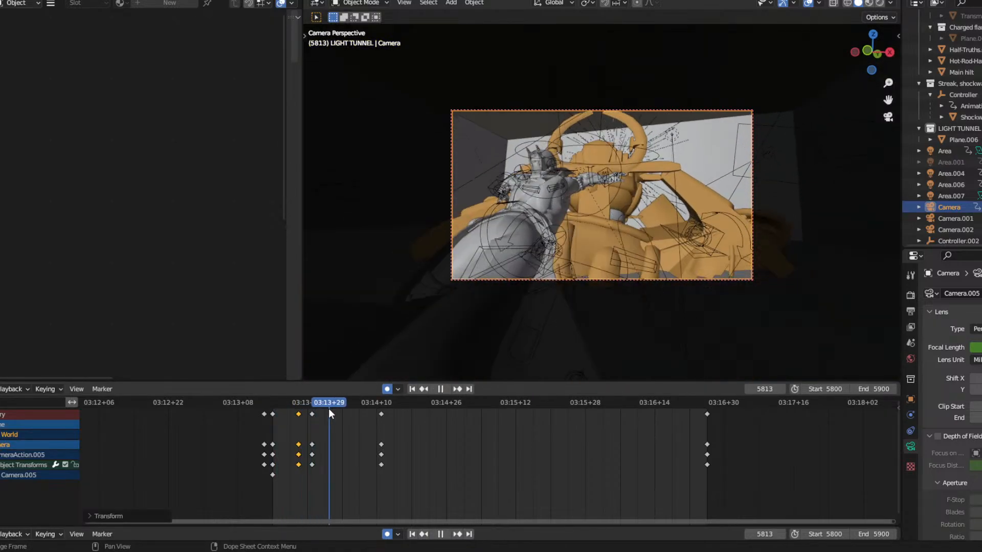
pyautogui.press('space')
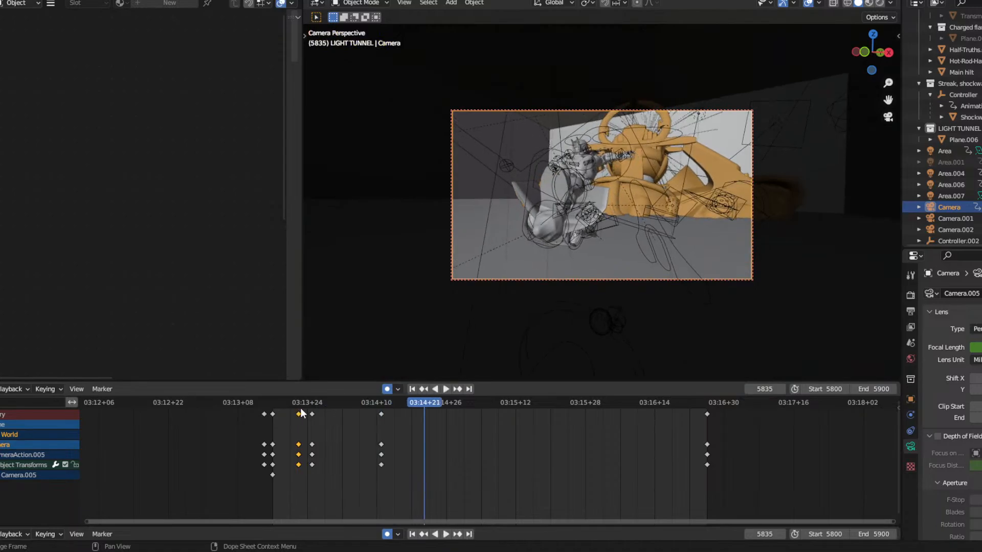
pyautogui.moveTo(305, 404); pyautogui.dragTo(315, 408)
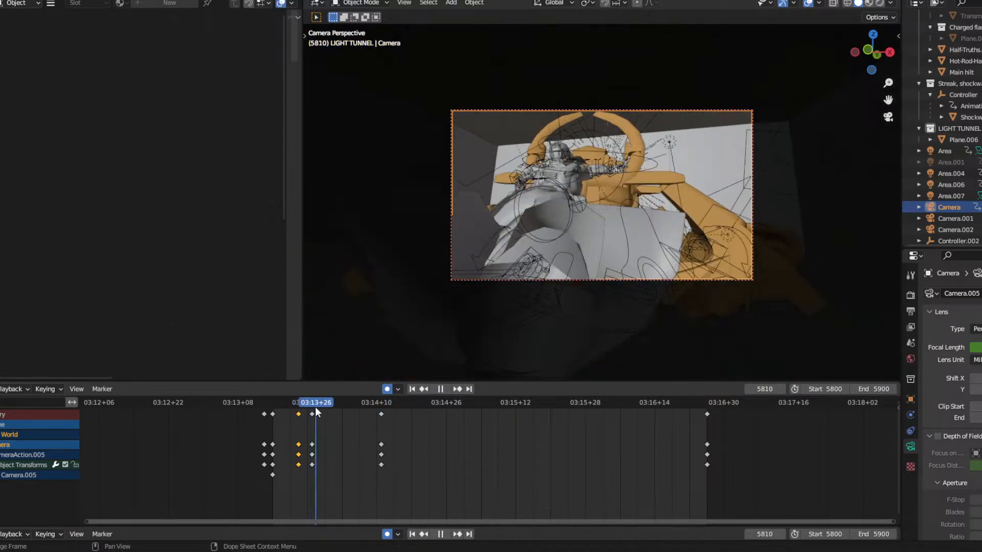
pyautogui.hotkey('ctrl', 'z')
pyautogui.hotkey('ctrl', 'z')
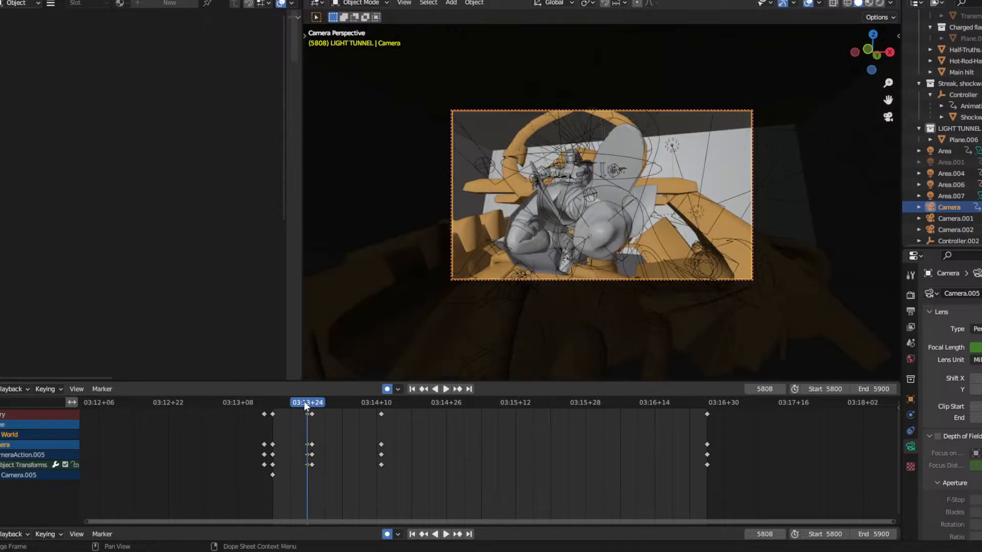
# Try reframing the Camera at frame 5809 with the character's foot larger in the foreground, and scrub the surrounding frames.
pyautogui.press('space')
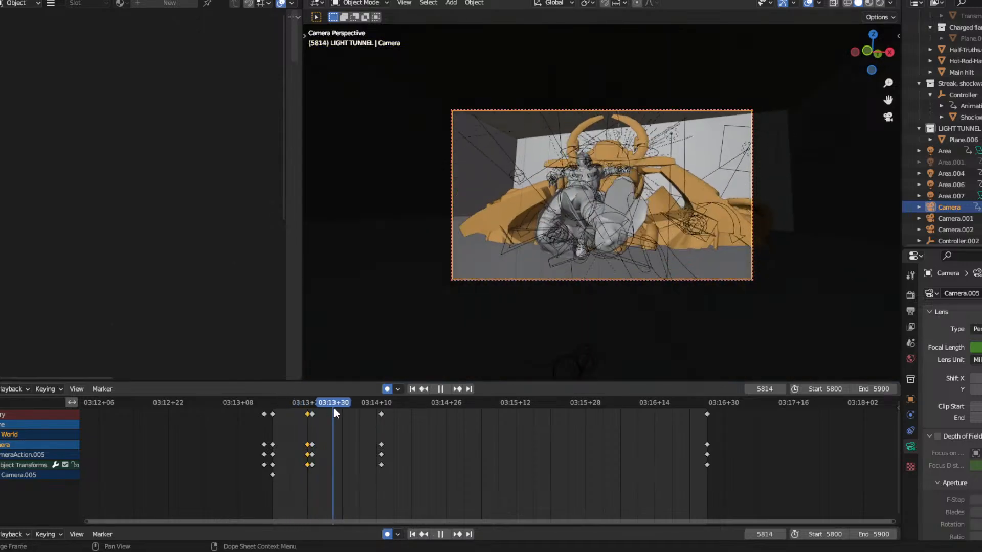
pyautogui.moveTo(335, 404); pyautogui.dragTo(311, 406)
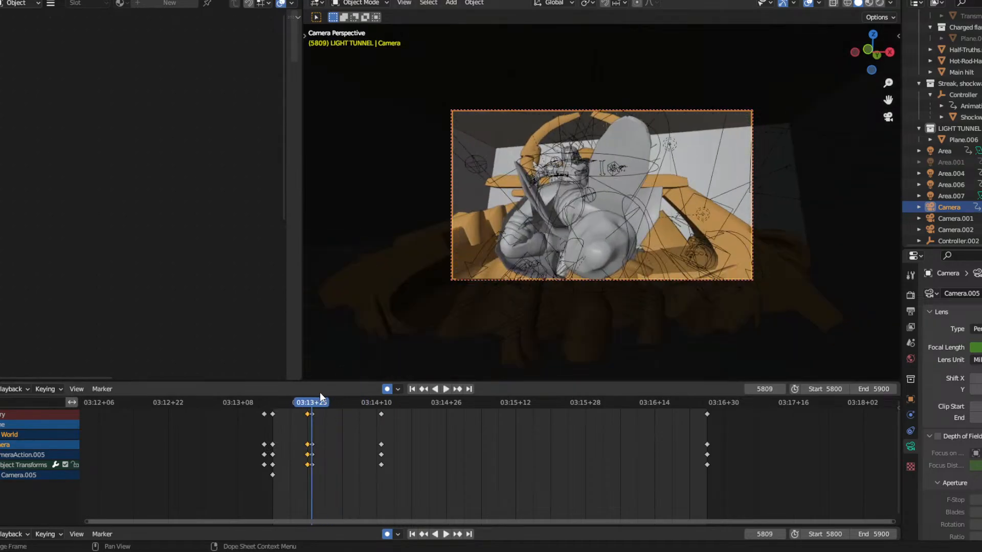
pyautogui.press('space')
pyautogui.press('Escape')
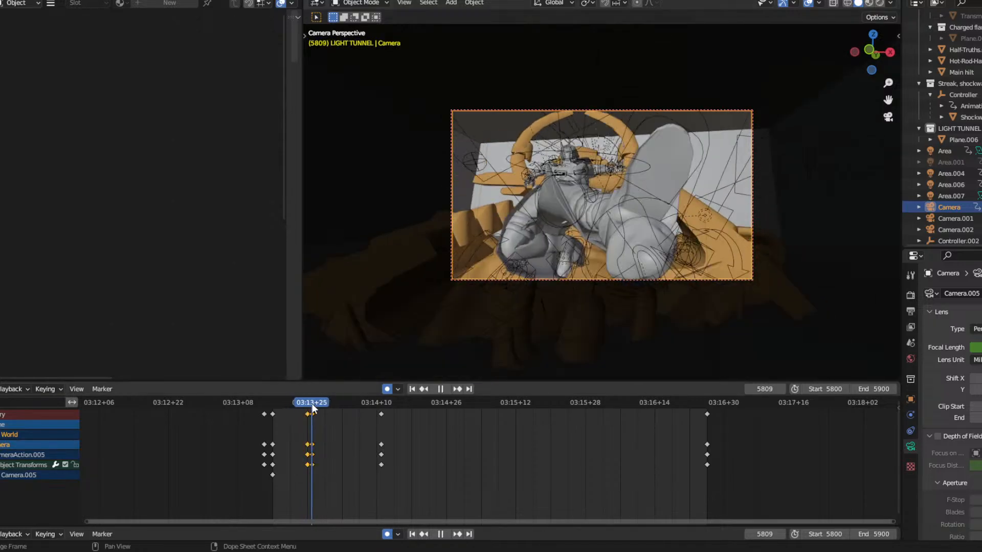
pyautogui.press('space')
pyautogui.moveTo(328, 406)
pyautogui.mouseDown()
pyautogui.moveTo(354, 407)
pyautogui.moveTo(316, 407)
pyautogui.mouseUp()
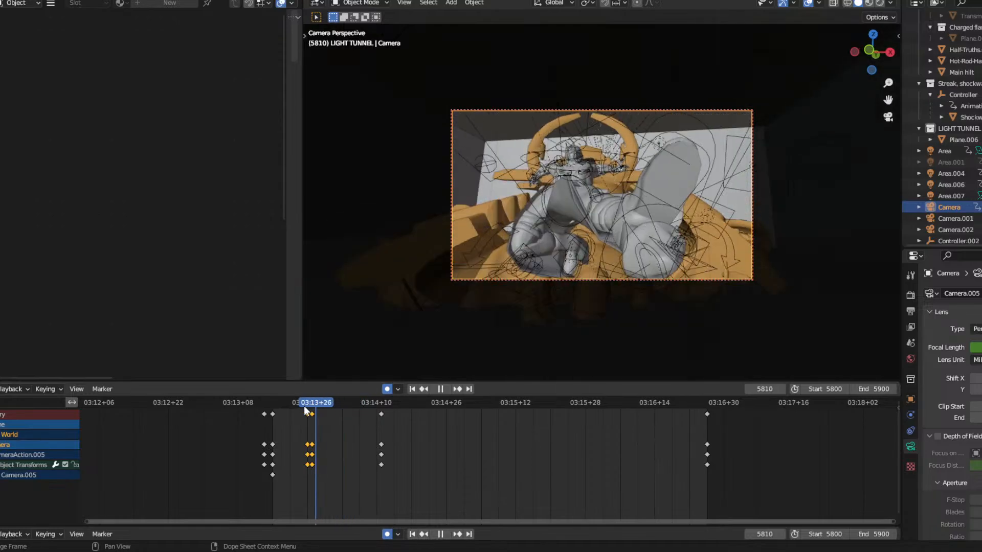
# Replay the reframed shot from frame 5800, return to frame 5809, and undo the Camera's reframing.
pyautogui.click(273, 402)
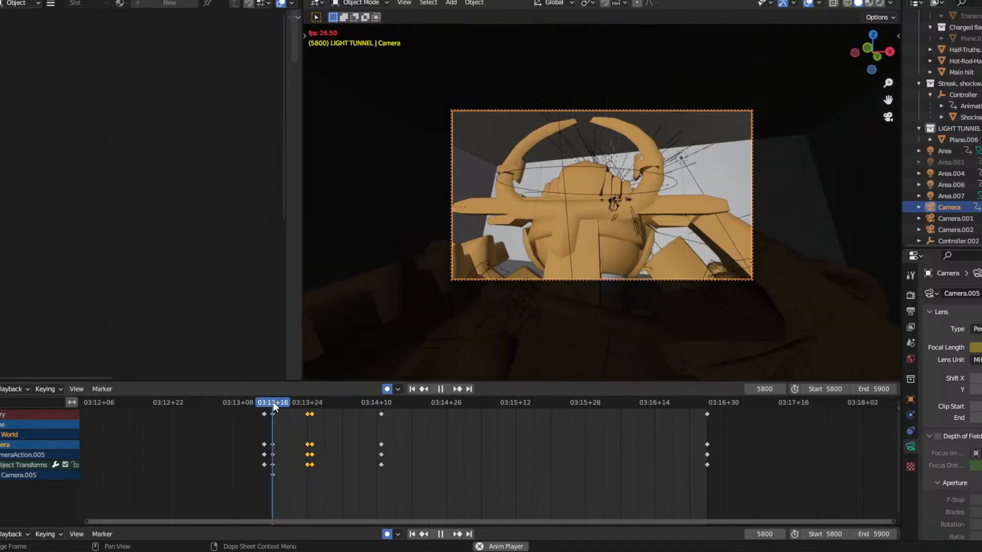
pyautogui.press('space')
pyautogui.click(274, 403)
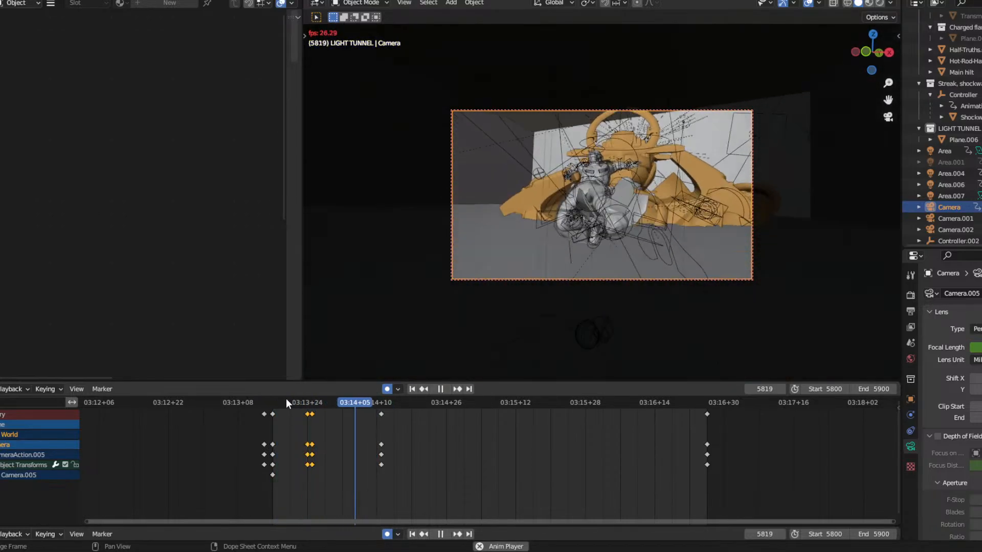
pyautogui.press('space')
pyautogui.click(274, 403)
pyautogui.press('space')
pyautogui.moveTo(274, 402); pyautogui.dragTo(312, 403)
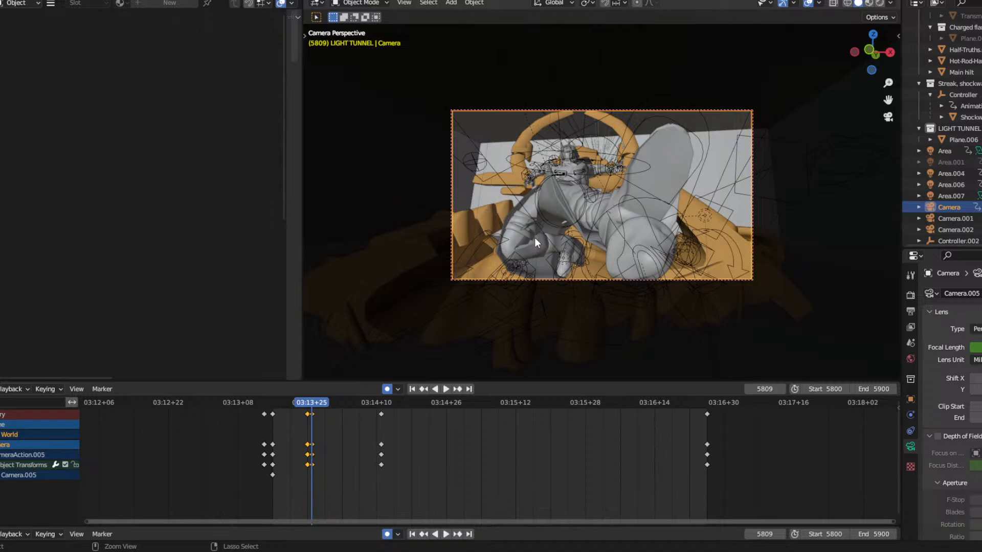
pyautogui.hotkey('ctrl', 'z')
pyautogui.hotkey('ctrl', 'z')
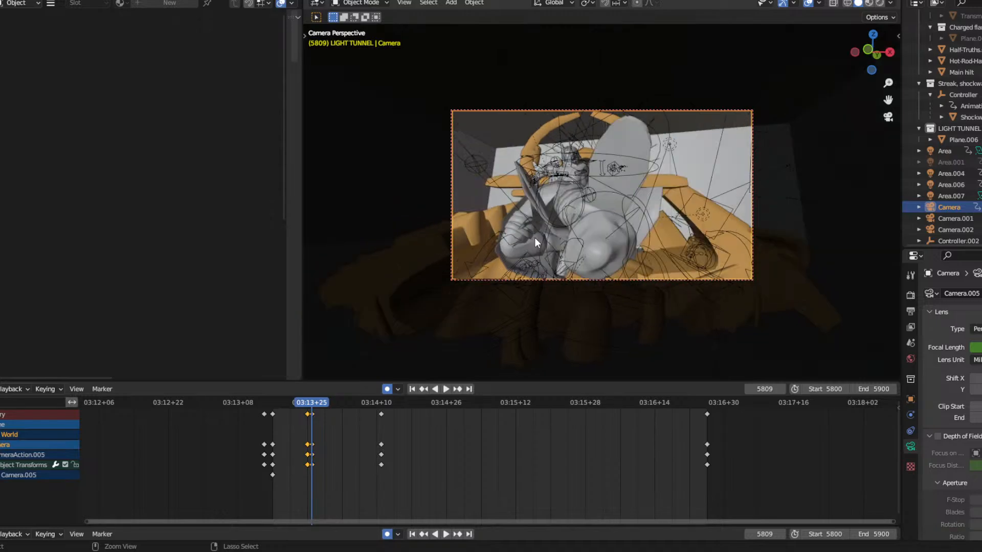
# Pull the Camera slightly back from the character at frame 5809, replay the shot from frame 5800, and return to frame 5808.
pyautogui.keyDown('ctrl'); pyautogui.moveTo(545, 240); pyautogui.dragTo(544, 260, button='middle'); pyautogui.keyUp('ctrl')
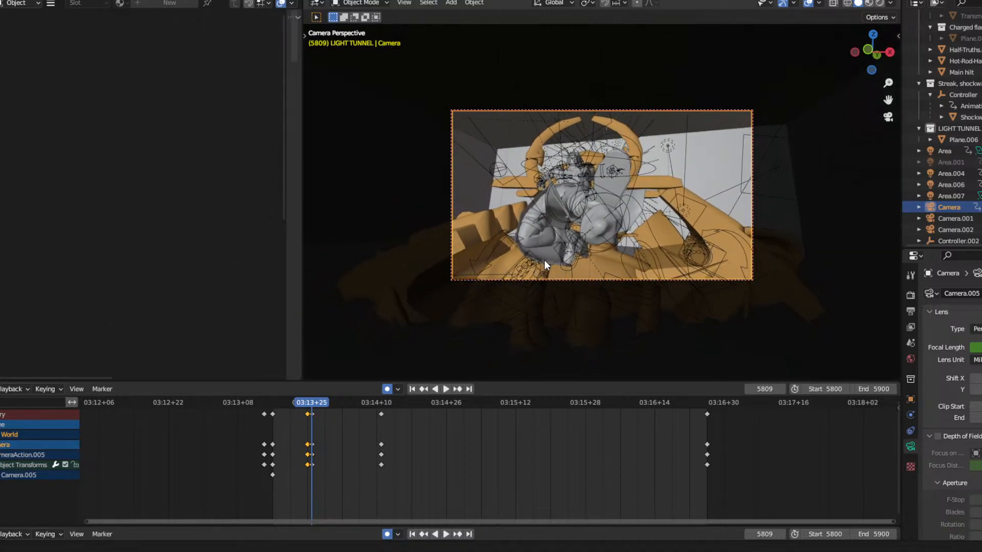
pyautogui.moveTo(310, 400); pyautogui.dragTo(274, 400)
pyautogui.press('space')
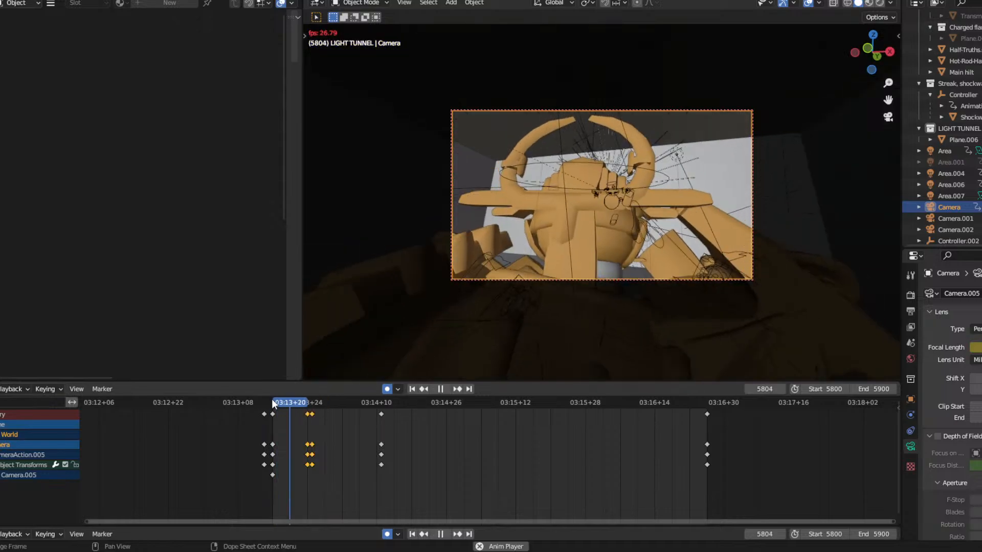
pyautogui.press('space')
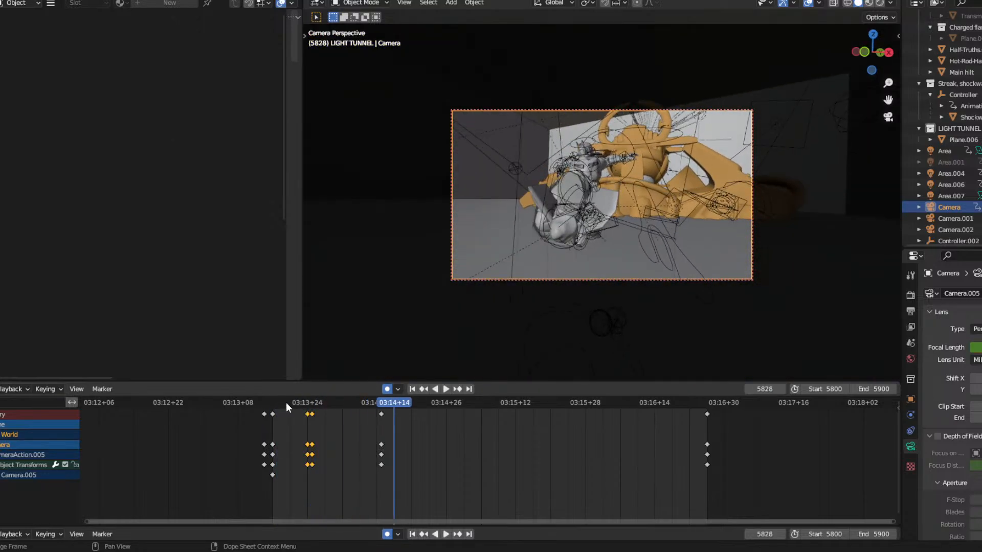
pyautogui.moveTo(286, 403); pyautogui.dragTo(308, 406)
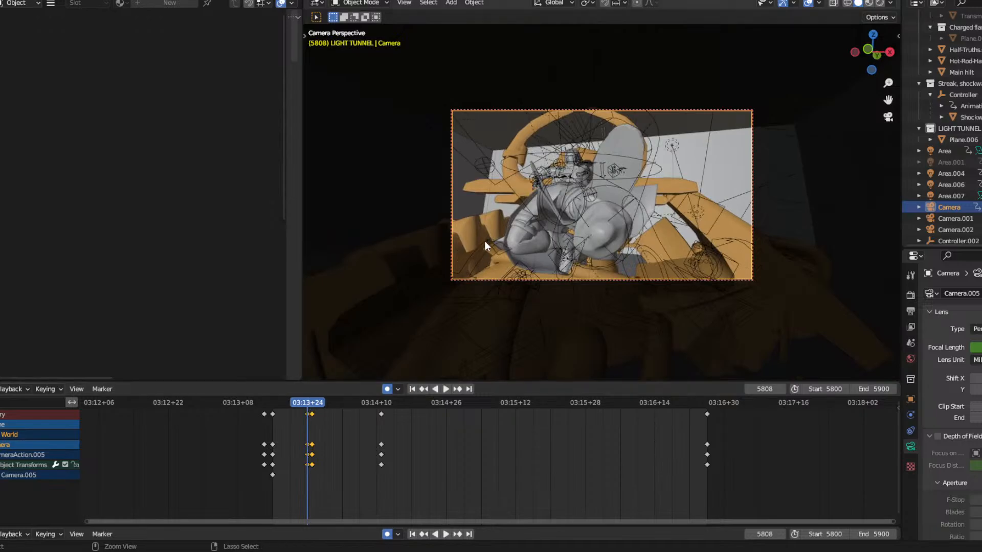
# Pull the Camera back from the character at frame 5808 and replay the shot several times from frame 5800.
pyautogui.keyDown('ctrl'); pyautogui.moveTo(526, 234); pyautogui.dragTo(527, 250, button='middle'); pyautogui.keyUp('ctrl')
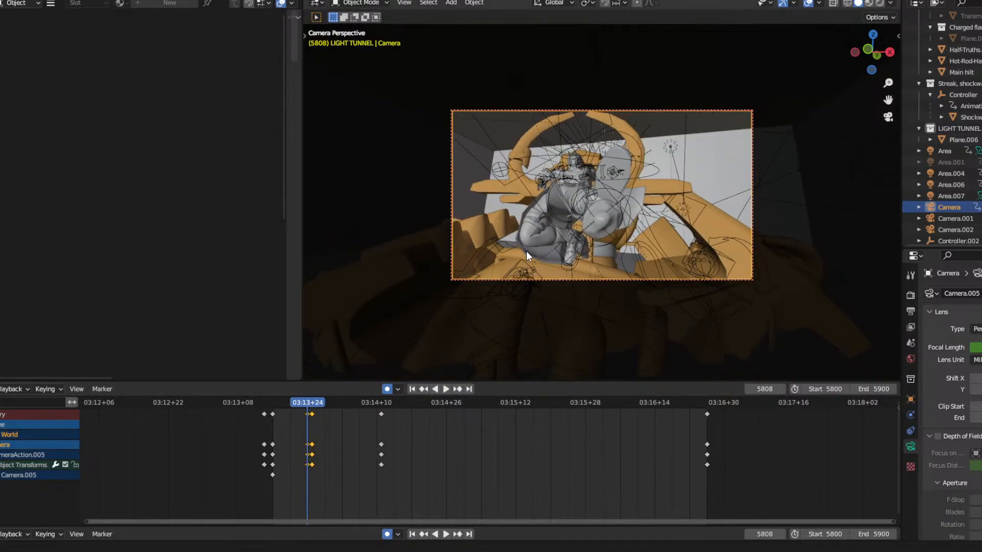
pyautogui.click(274, 404)
pyautogui.press('space')
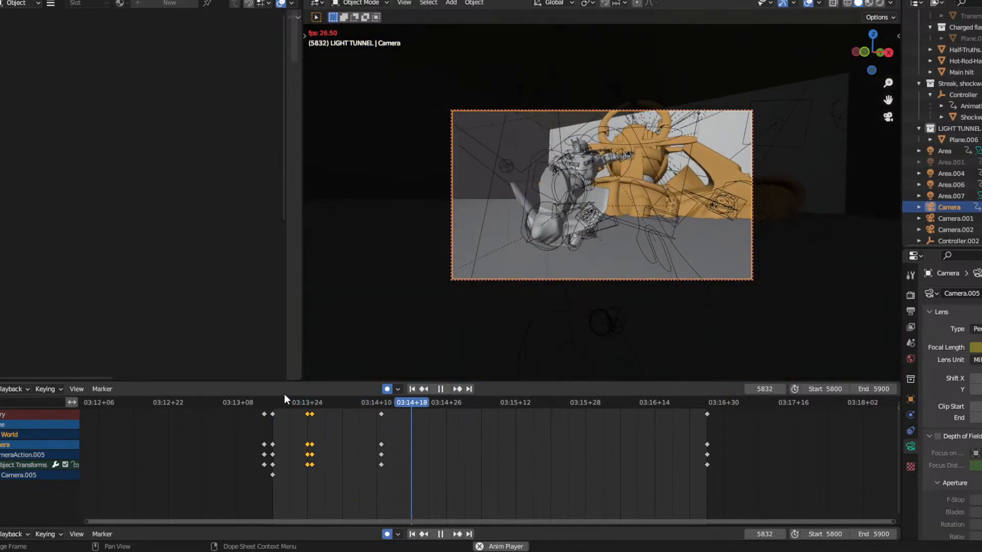
pyautogui.click(271, 406)
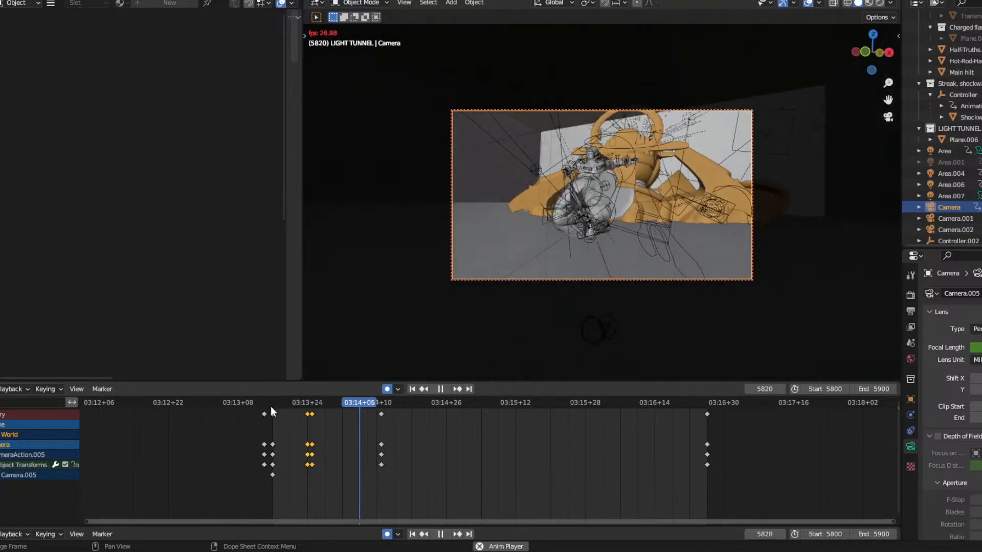
pyautogui.click(271, 406)
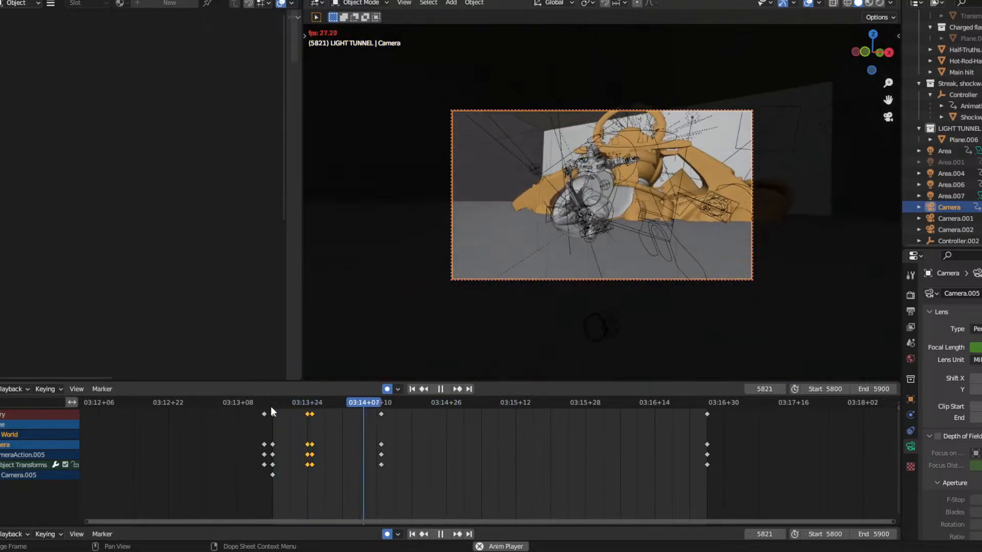
pyautogui.press('space')
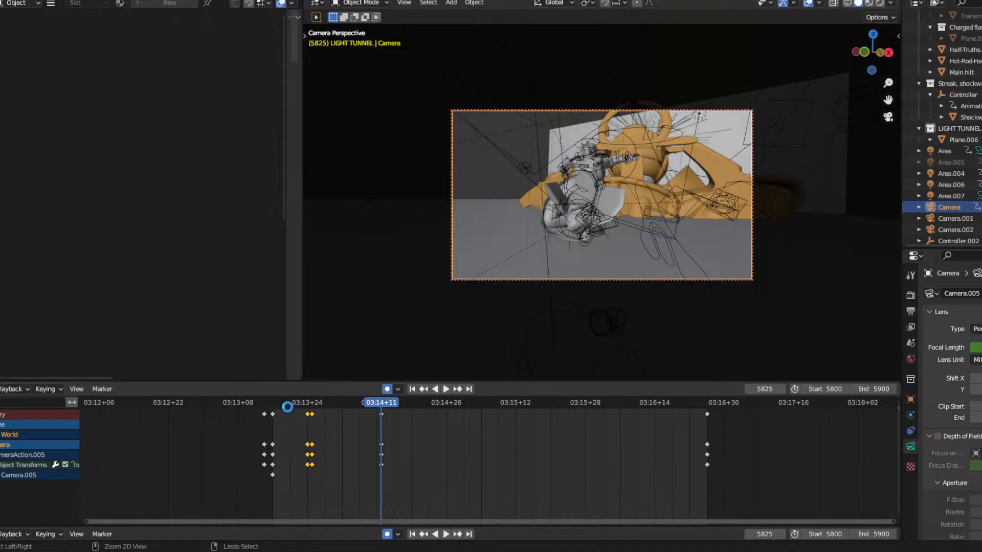
# Save the Haunted set.blend file and replay the shot from frame 5800.
pyautogui.hotkey('ctrl', 's')
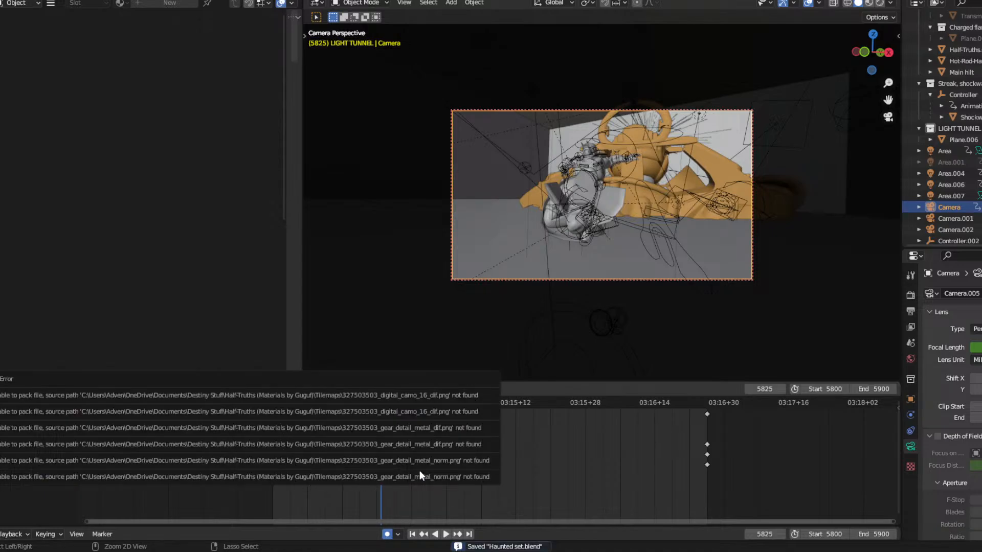
pyautogui.click(521, 448)
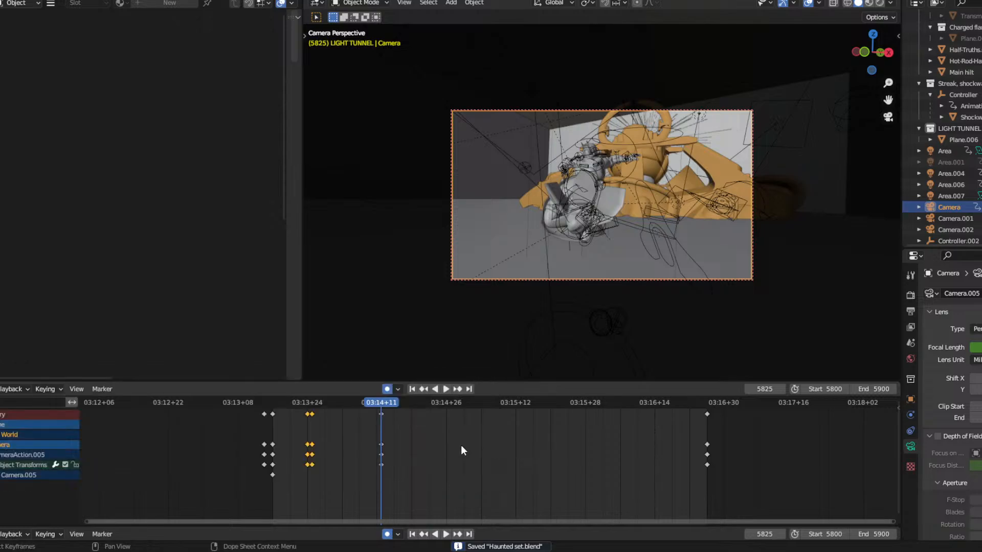
pyautogui.click(272, 407)
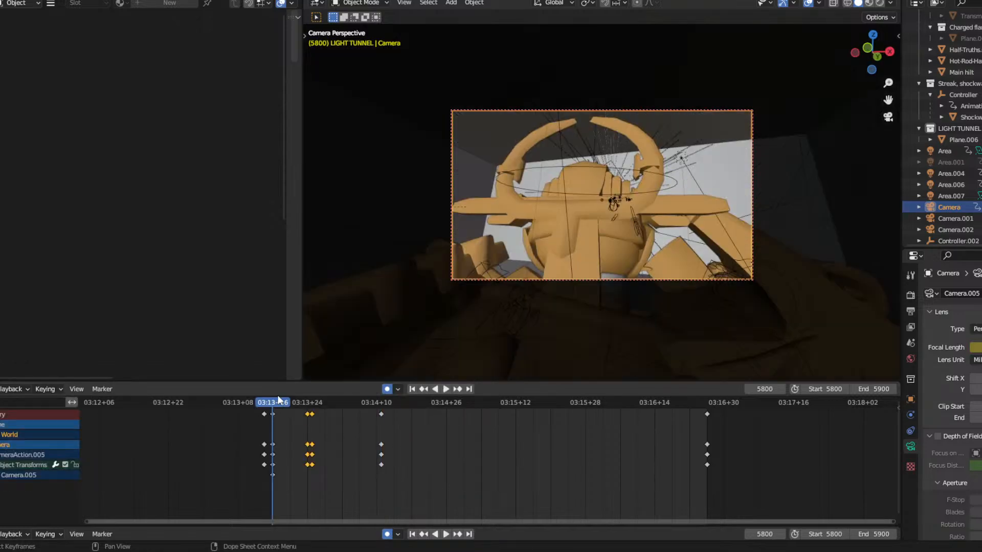
pyautogui.press('space')
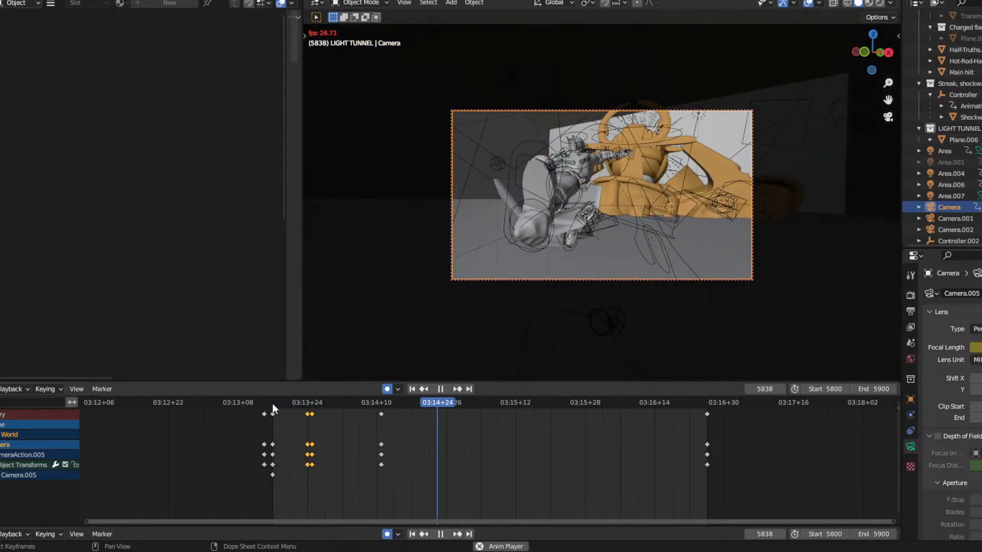
pyautogui.press('space')
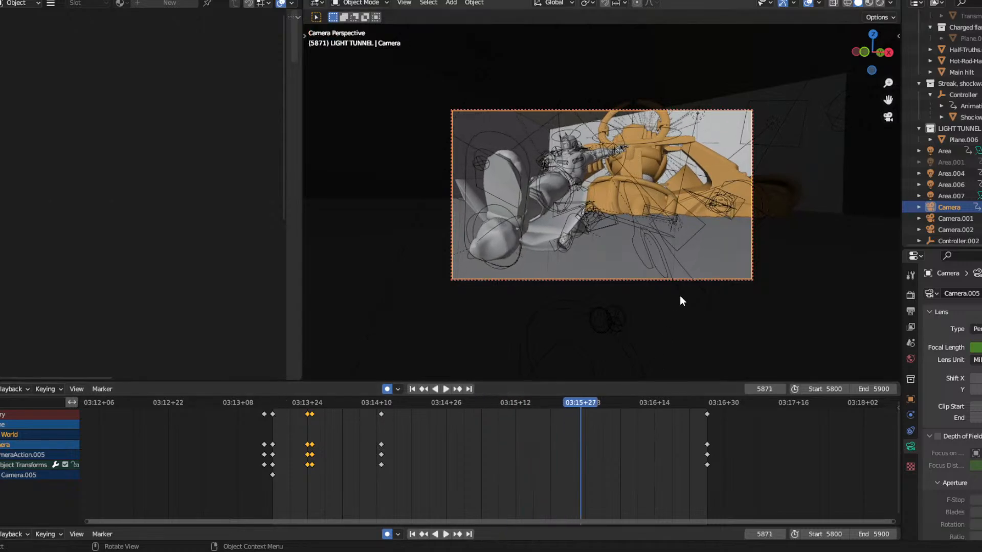
# In Pose Mode, keyframe the golden figure's Head Rotate Controller at frame 5802 with Location, Rotation, Scale & Custom Properties.
pyautogui.click(631, 127)
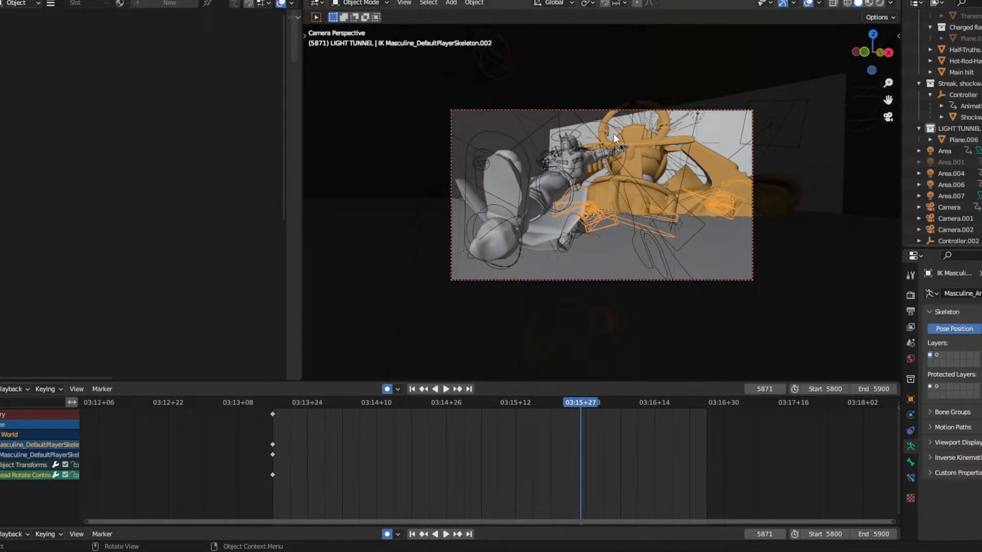
pyautogui.click(360, 2)
pyautogui.click(361, 39)
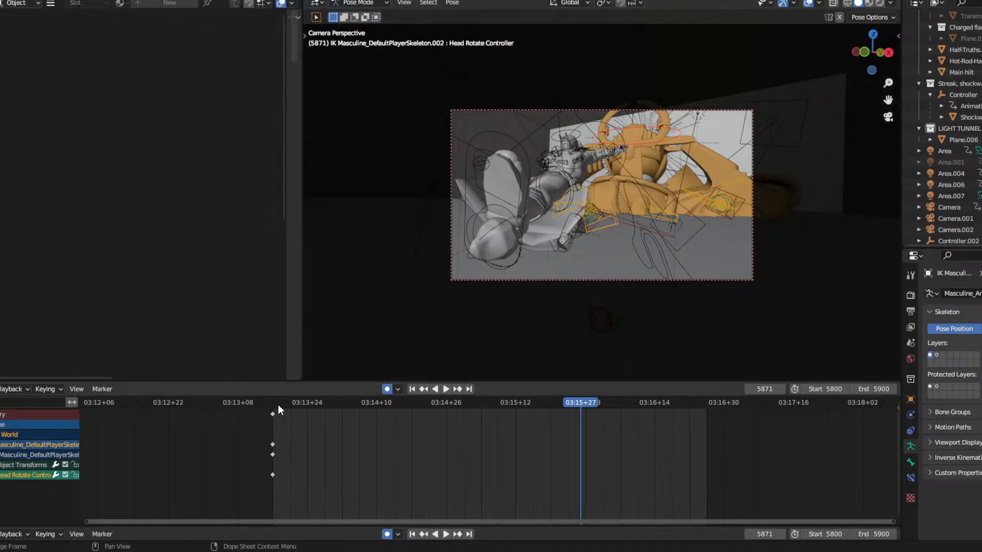
pyautogui.click(282, 403)
pyautogui.press('space')
pyautogui.press('Escape')
pyautogui.press('i')
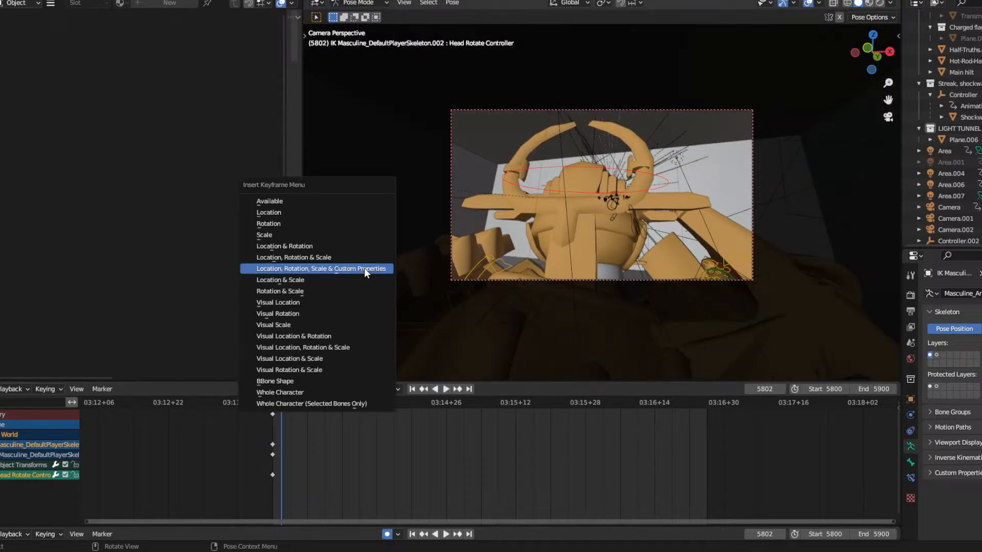
pyautogui.click(364, 268)
# Scrub the start of the shot and move the Head Rotate Controller's keyframe from frame 5802 to 5805.
pyautogui.moveTo(286, 403); pyautogui.dragTo(311, 409)
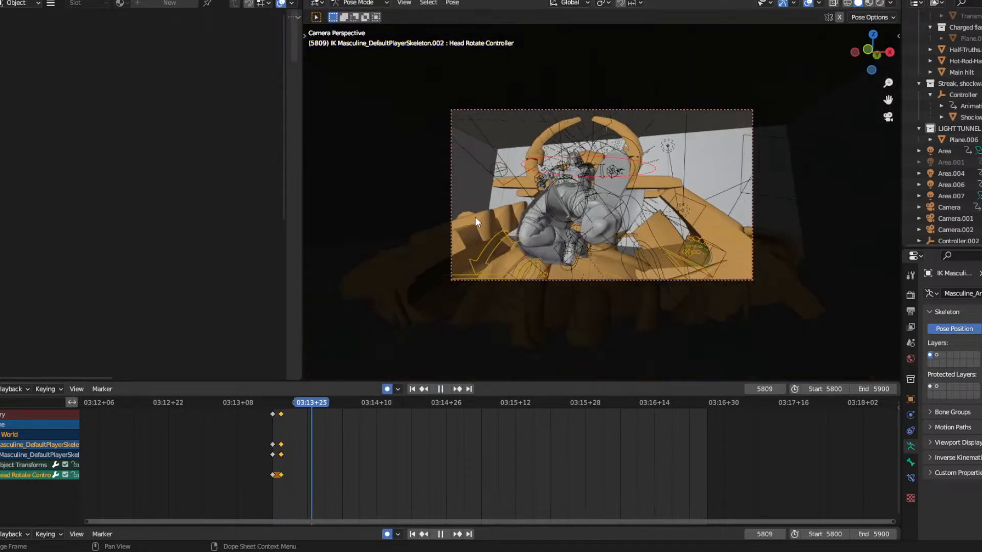
pyautogui.click(283, 403)
pyautogui.press('space')
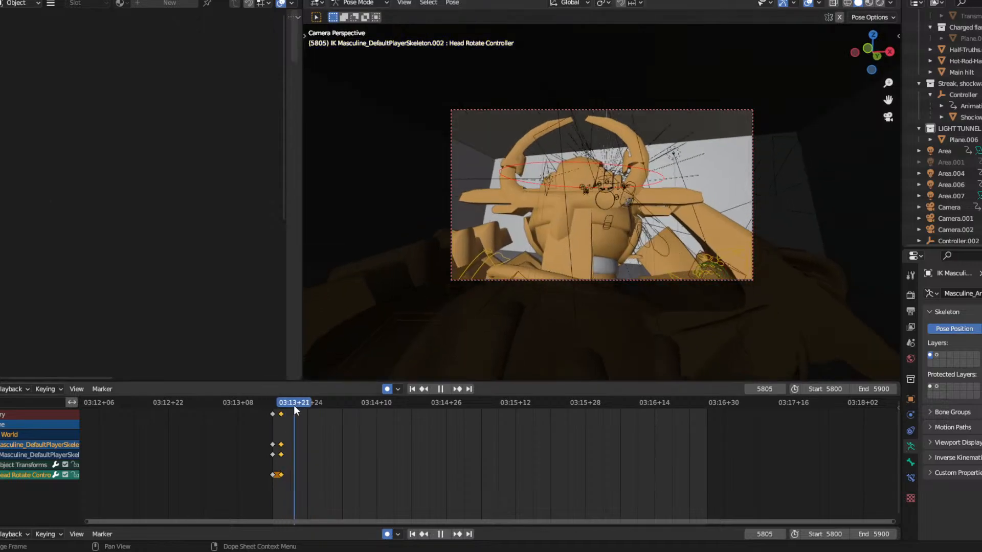
pyautogui.press('space')
pyautogui.press('g')
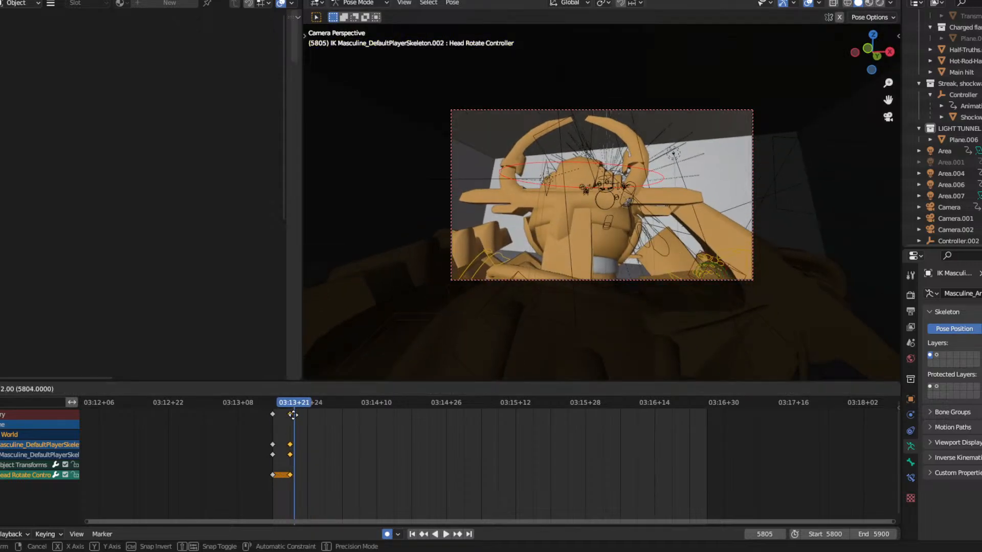
pyautogui.click(296, 416)
# Play on to frame 5812 and freely rotate the golden figure's head there to key its turn.
pyautogui.press('space')
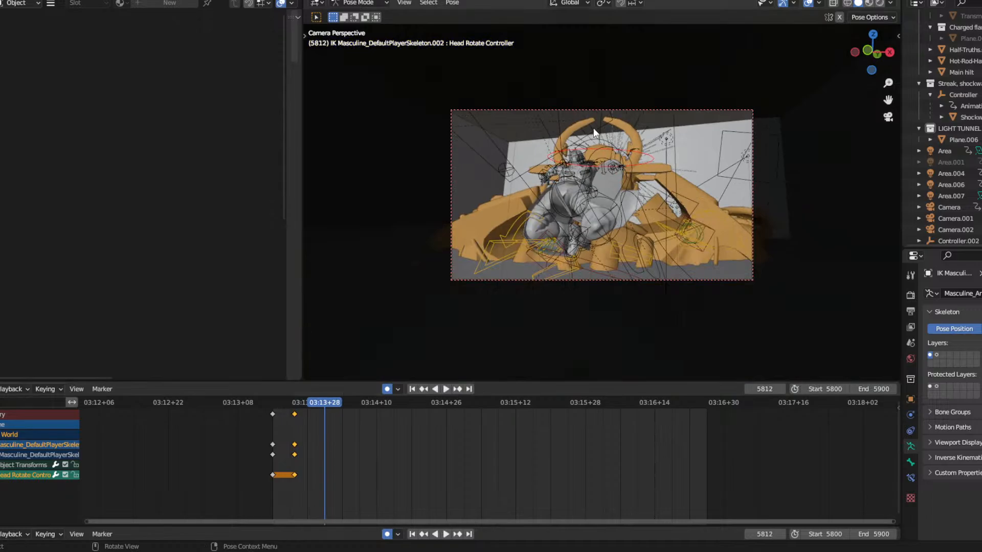
pyautogui.press('r')
pyautogui.press('r')
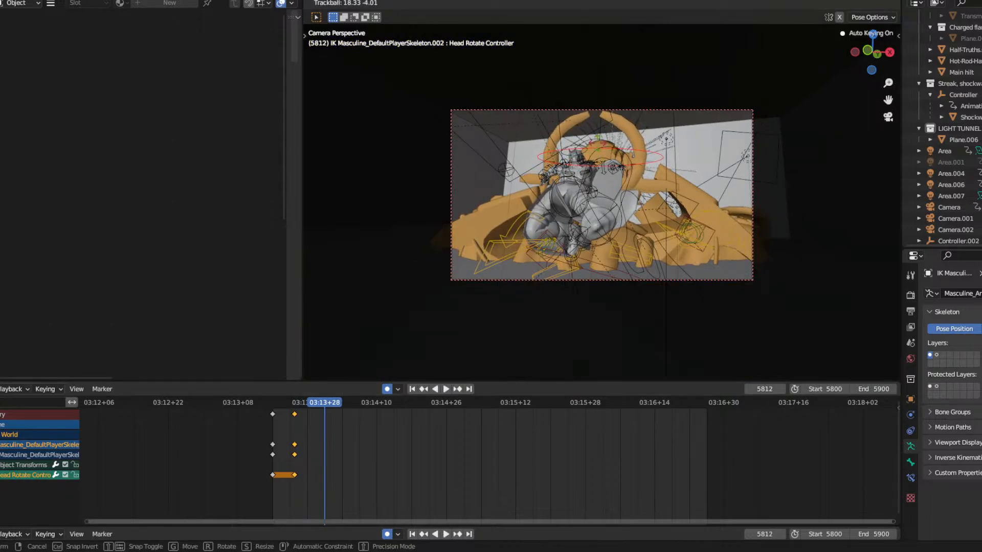
pyautogui.click(633, 155)
# Replay the head turn from about frame 5804 and freely rotate the head further at frame 5837.
pyautogui.click(292, 403)
pyautogui.press('space')
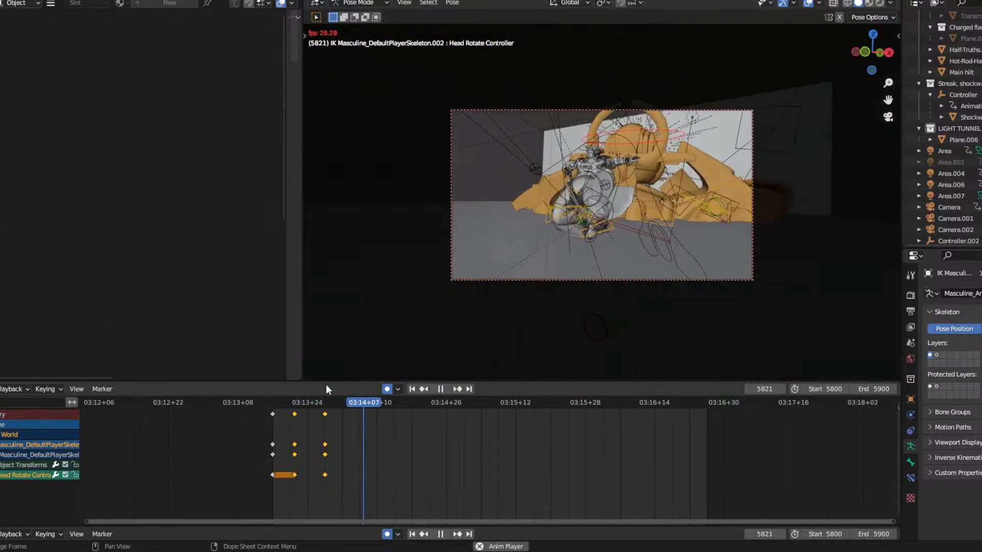
pyautogui.press('space')
pyautogui.press('r')
pyautogui.press('r')
pyautogui.click(542, 249)
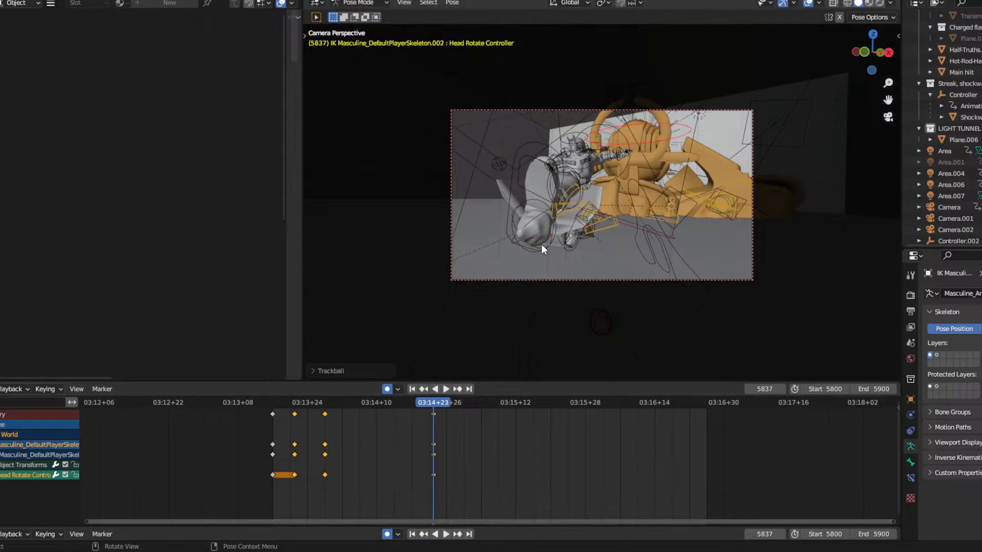
# Replay the head motion and move the Head Rotate Controller's keyframe from frame 5837 to frame 5900.
pyautogui.click(291, 403)
pyautogui.press('space')
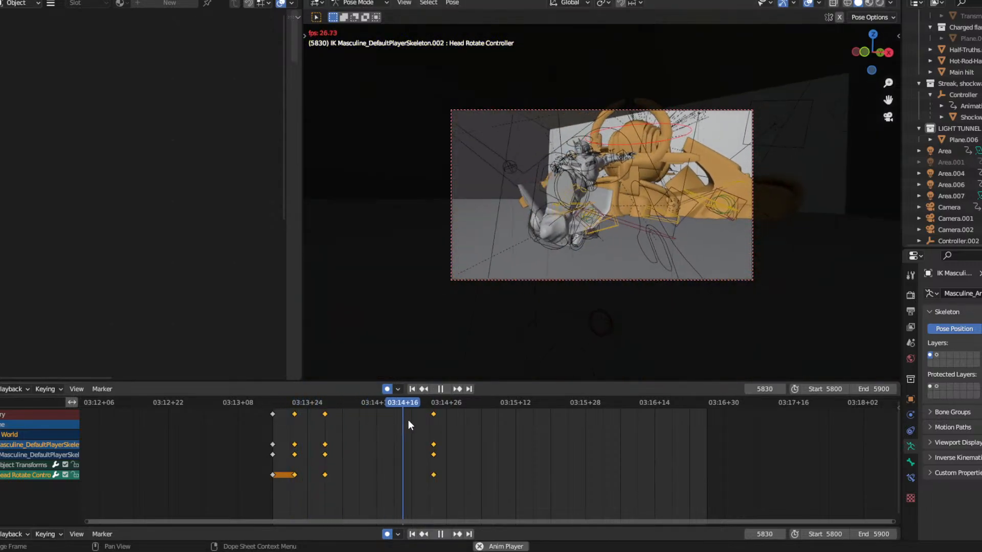
pyautogui.click(434, 414)
pyautogui.press('space')
pyautogui.moveTo(434, 413); pyautogui.dragTo(754, 420)
pyautogui.click(757, 423)
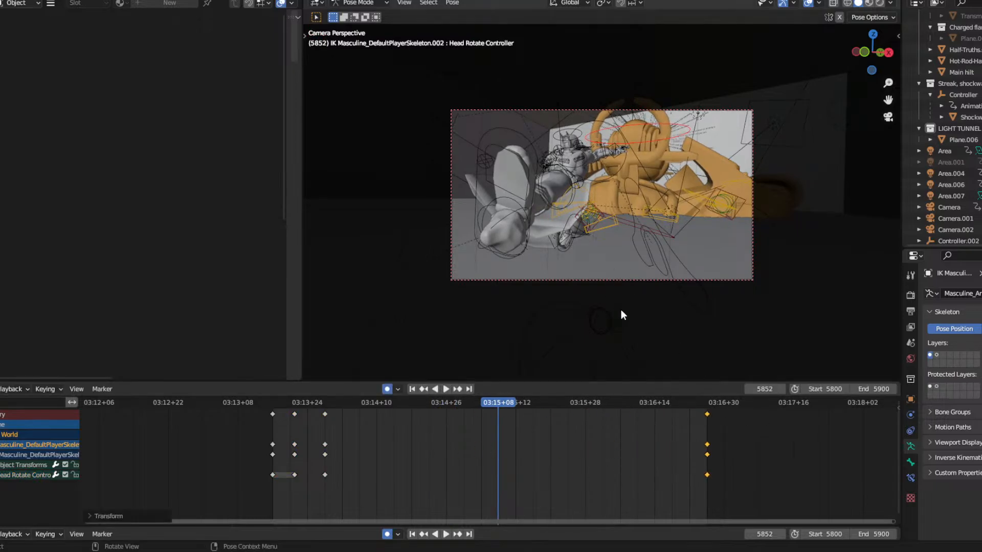
# Freely rotate the golden figure's head further at frame 5900 to adjust its final pose.
pyautogui.click(708, 407)
pyautogui.press('r')
pyautogui.press('r')
pyautogui.click(591, 163)
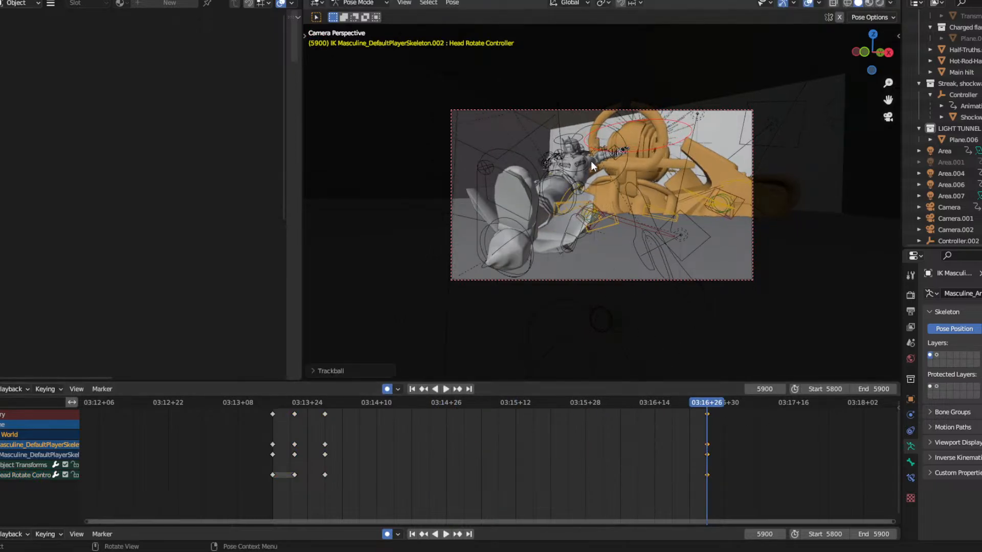
# Replay the golden figure's head turn from about frame 5804 and save the file.
pyautogui.click(292, 407)
pyautogui.press('space')
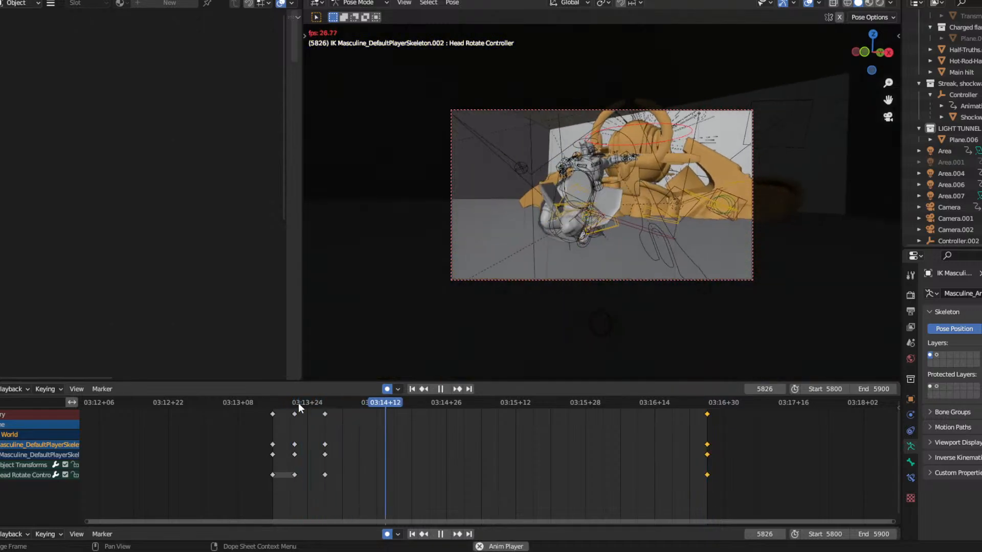
pyautogui.click(290, 404)
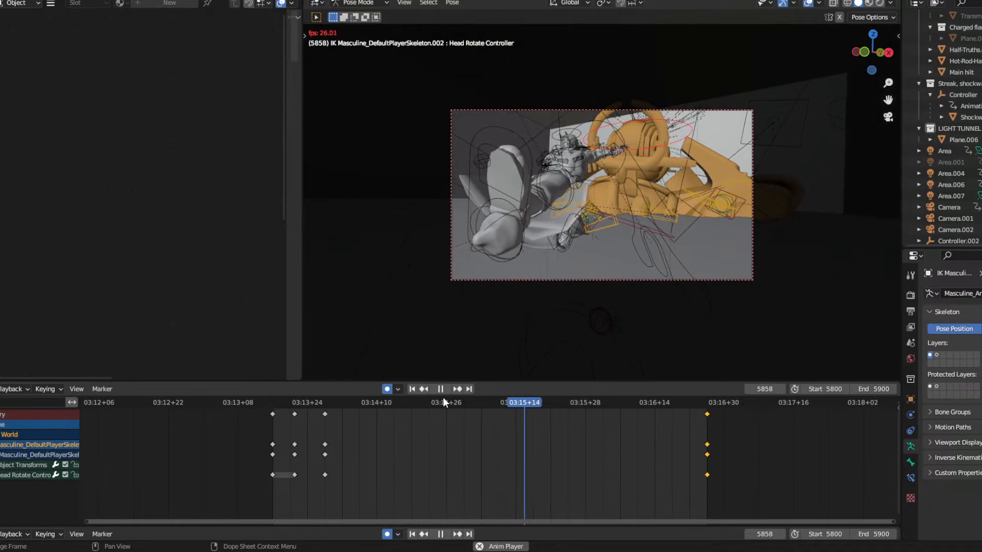
pyautogui.press('space')
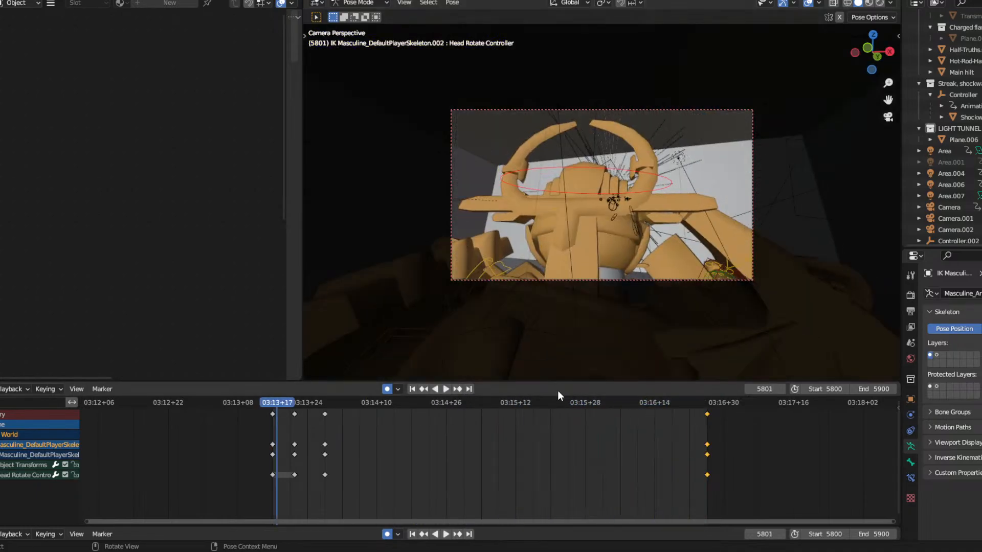
pyautogui.hotkey('ctrl', 's')
# Return to Object Mode, select the Camera, and scrub the shot to frame 5806.
pyautogui.click(358, 4)
pyautogui.click(355, 15)
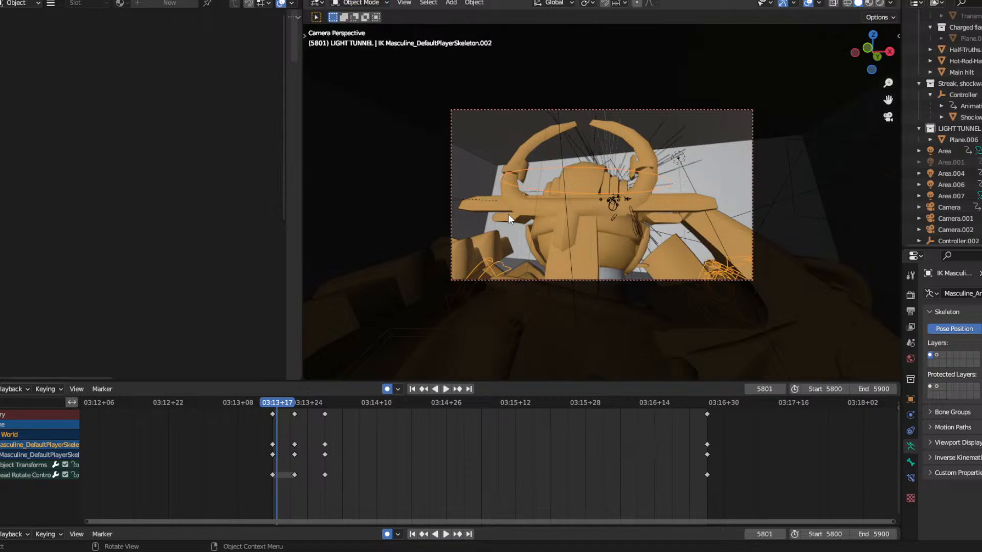
pyautogui.click(483, 109)
pyautogui.press('space')
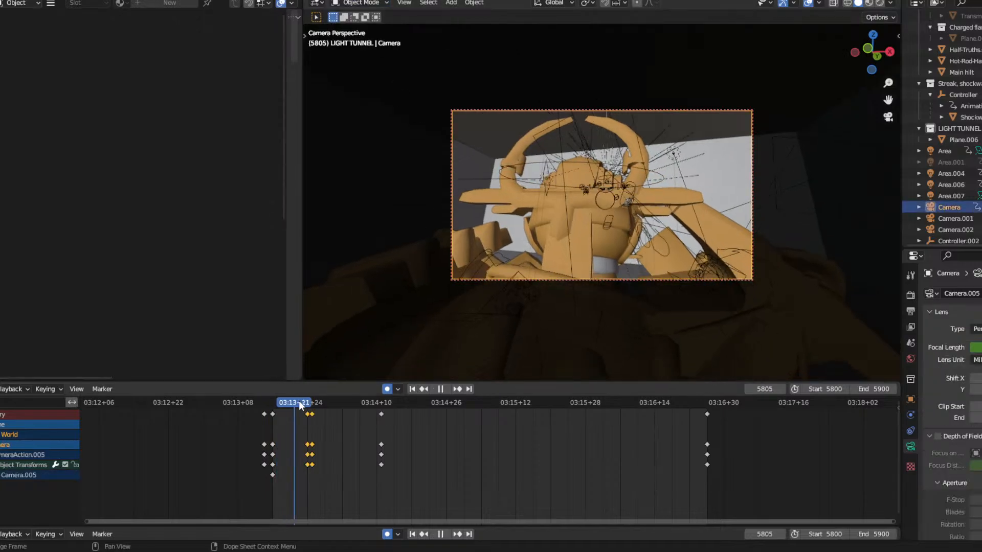
pyautogui.moveTo(299, 404)
pyautogui.mouseDown()
pyautogui.moveTo(339, 410)
pyautogui.moveTo(299, 411)
pyautogui.mouseUp()
pyautogui.press('space')
# Leave the camera view and unhide the blade's Transmat Sphere in the scene.
pyautogui.click(890, 118)
pyautogui.scroll(-3, 620, 201)
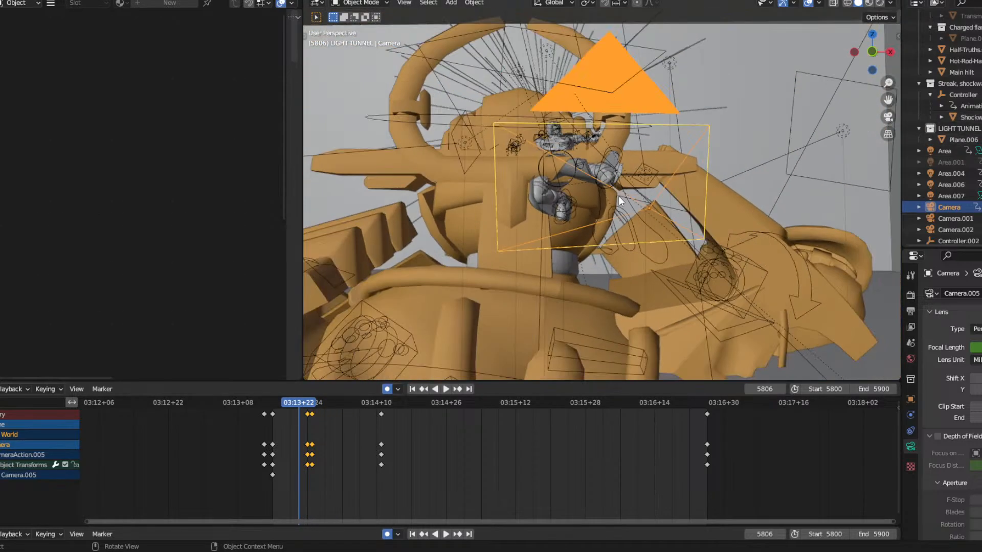
pyautogui.scroll(-5, 621, 201)
pyautogui.scroll(-3, 967, 130)
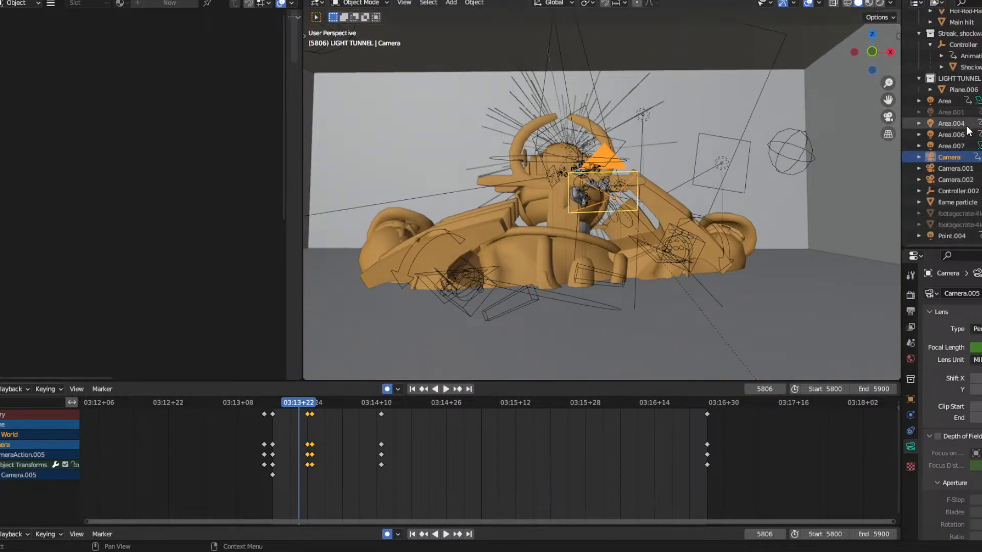
pyautogui.scroll(7, 966, 130)
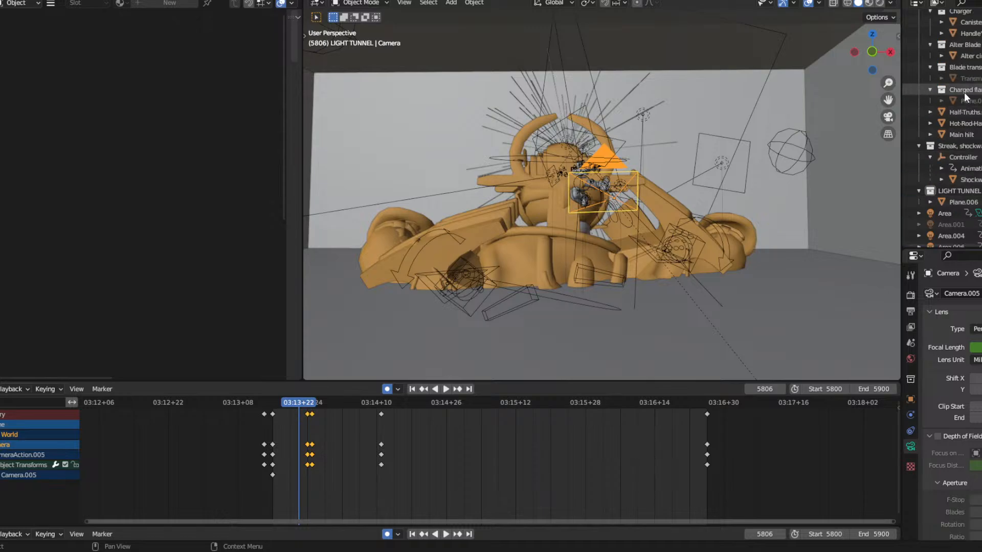
pyautogui.click(967, 78)
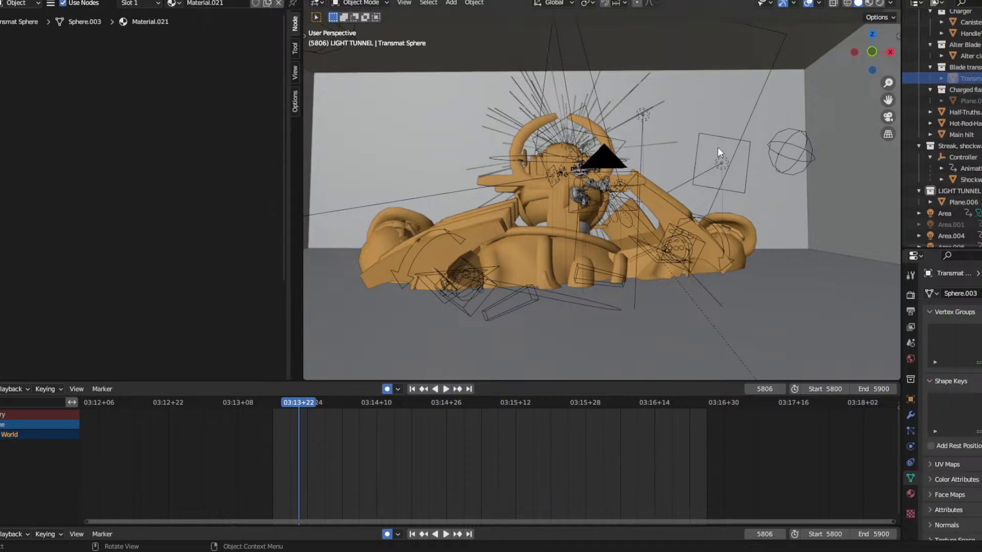
pyautogui.moveTo(665, 158); pyautogui.dragTo(629, 159, button='middle')
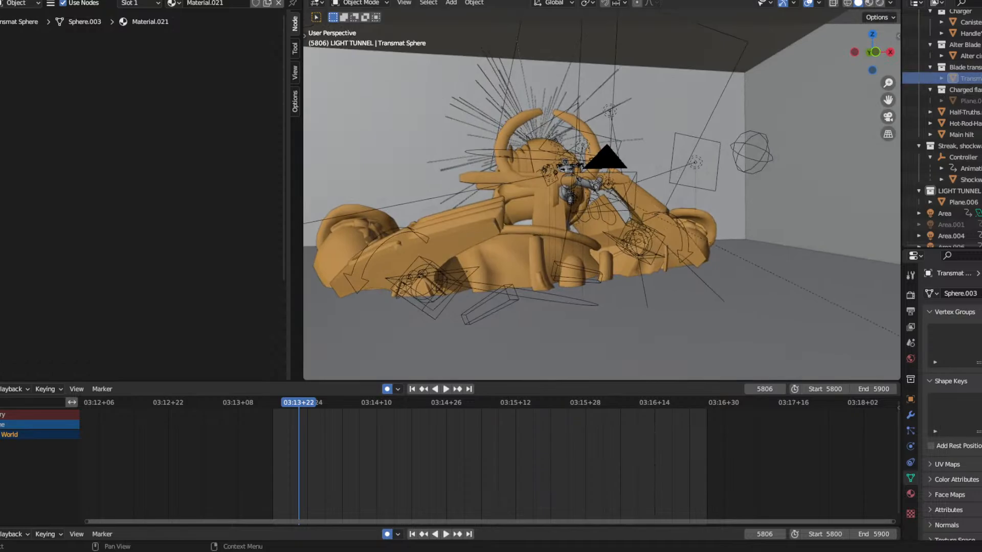
pyautogui.click(981, 78)
# Copy the Transmat Sphere beside the golden figure and paste a duplicate into the LIGHT TUNNEL collection.
pyautogui.scroll(-5, 556, 160)
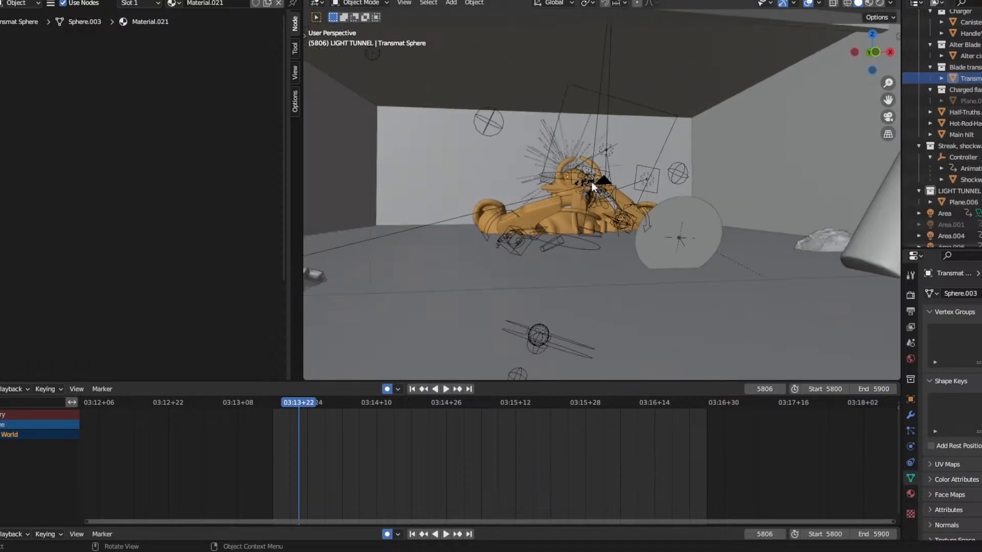
pyautogui.scroll(-9, 666, 204)
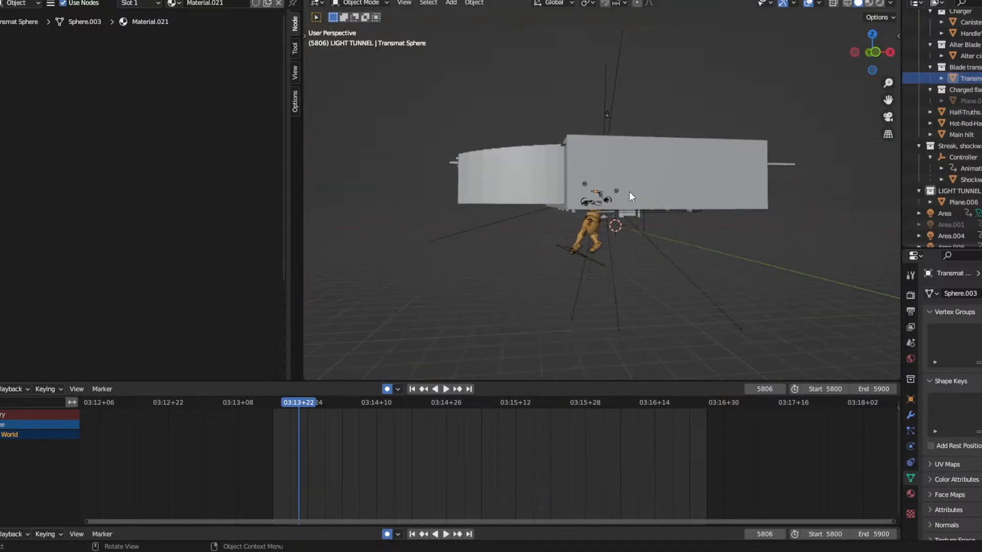
pyautogui.scroll(12, 621, 189)
pyautogui.moveTo(576, 167); pyautogui.dragTo(519, 175, button='middle')
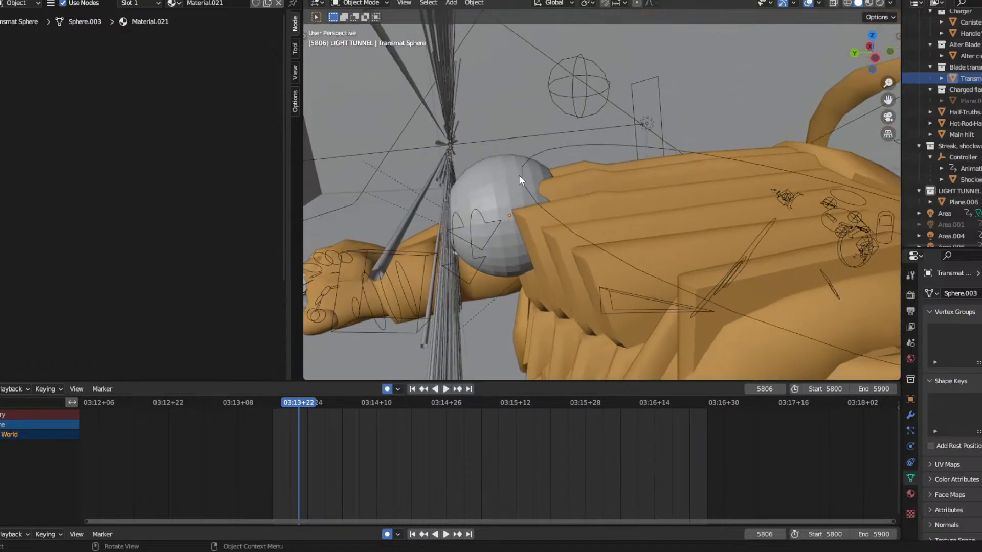
pyautogui.click(504, 187)
pyautogui.rightClick(501, 186)
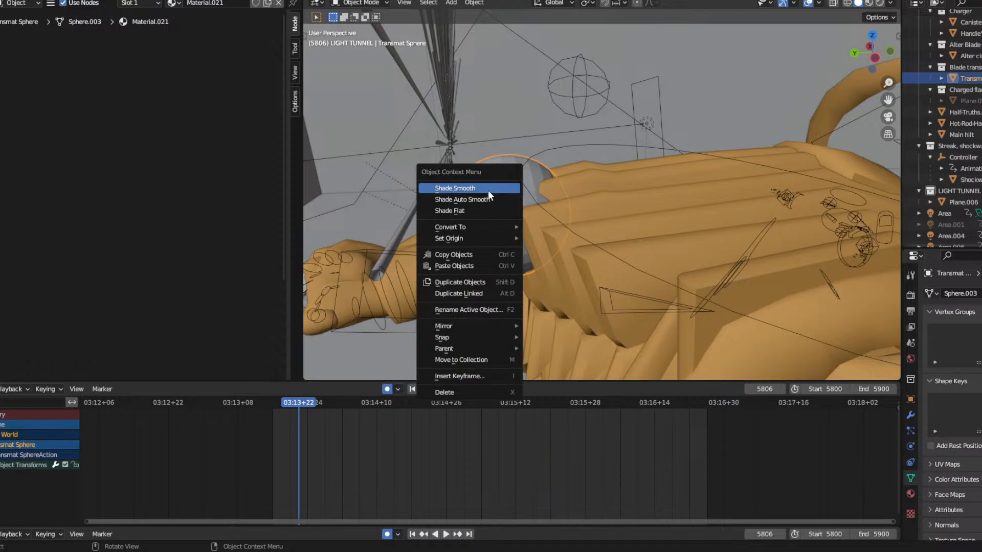
pyautogui.click(461, 253)
pyautogui.rightClick(552, 143)
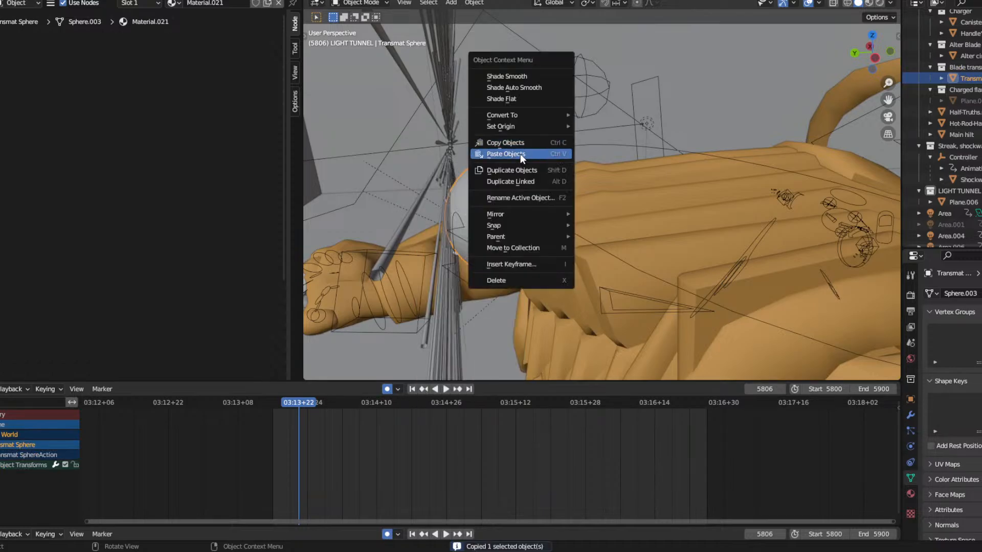
pyautogui.click(520, 155)
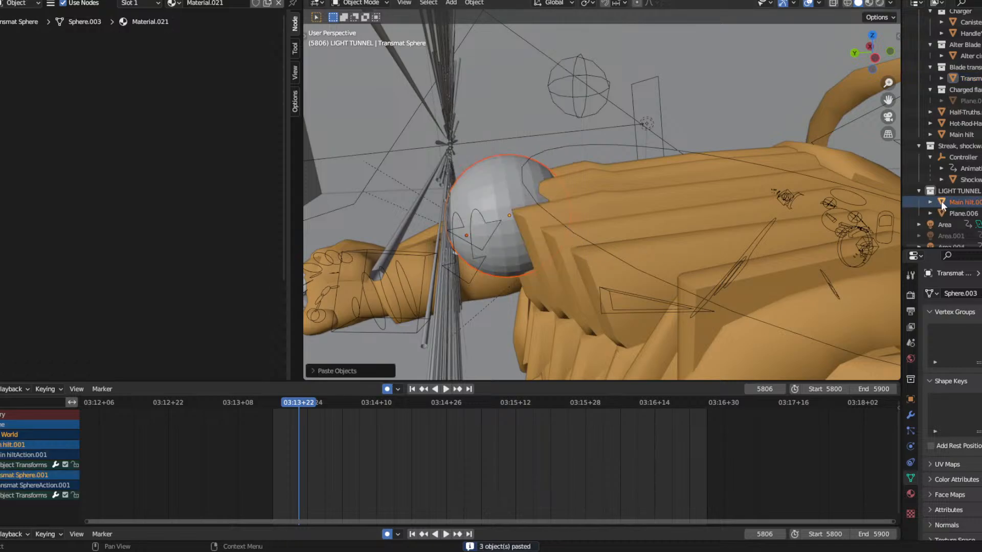
# Select the original Transmat Sphere and move it freely into the top of the golden figure's helm at frame 5806.
pyautogui.click(499, 195)
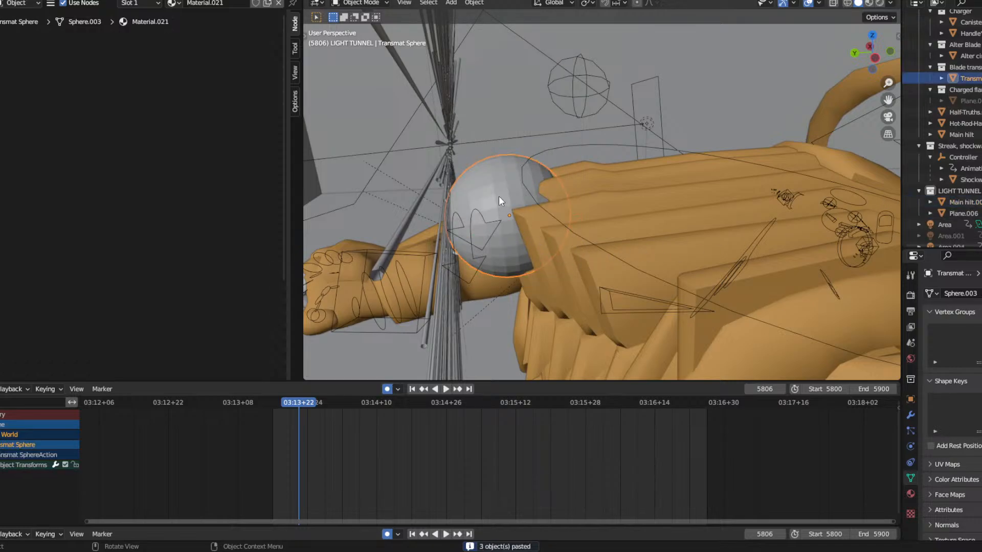
pyautogui.press('g')
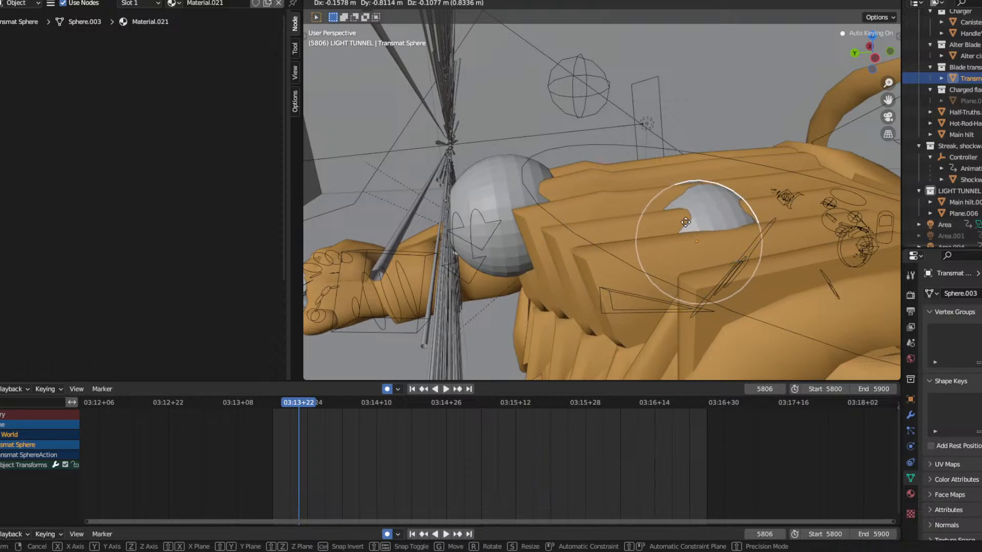
pyautogui.click(675, 235)
pyautogui.moveTo(675, 235); pyautogui.dragTo(653, 189, button='middle')
pyautogui.moveTo(237, 206); pyautogui.dragTo(0, 107, button='middle')
pyautogui.scroll(3, 235, 199)
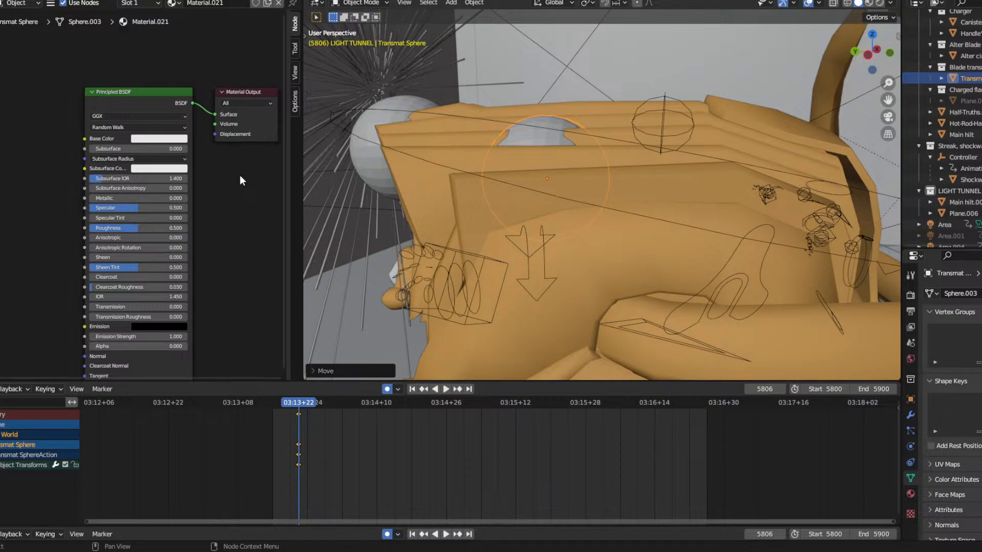
pyautogui.moveTo(237, 175); pyautogui.dragTo(206, 168, button='middle')
pyautogui.scroll(-1, 207, 167)
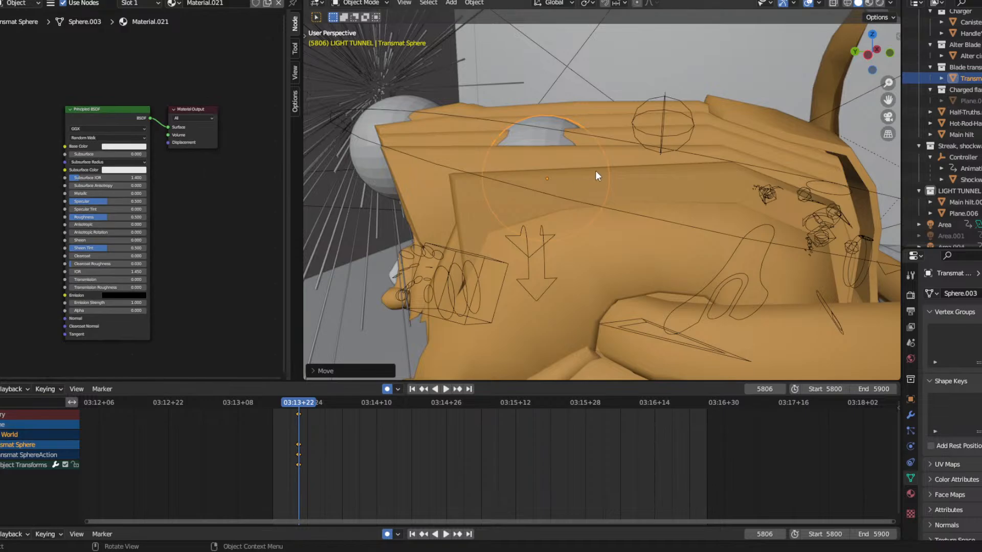
# Select the Half-Truths blade and examine its Plasma.001 shader for the nodes driven by the Transmat Sphere's object coordinates.
pyautogui.moveTo(389, 139); pyautogui.dragTo(551, 214, button='middle')
pyautogui.scroll(4, 544, 163)
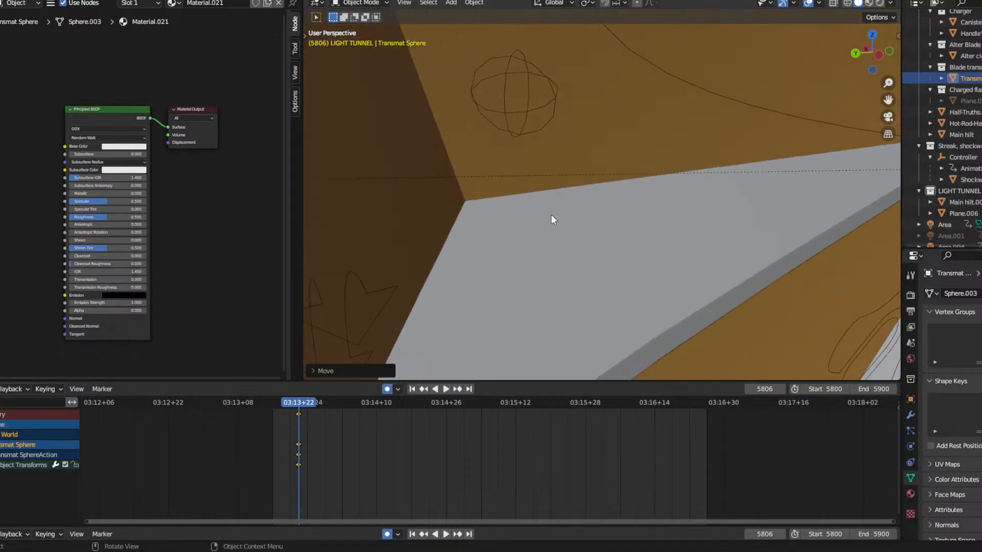
pyautogui.click(550, 214)
pyautogui.keyDown('ctrl'); pyautogui.hscroll(6, 184, 153); pyautogui.keyUp('ctrl')
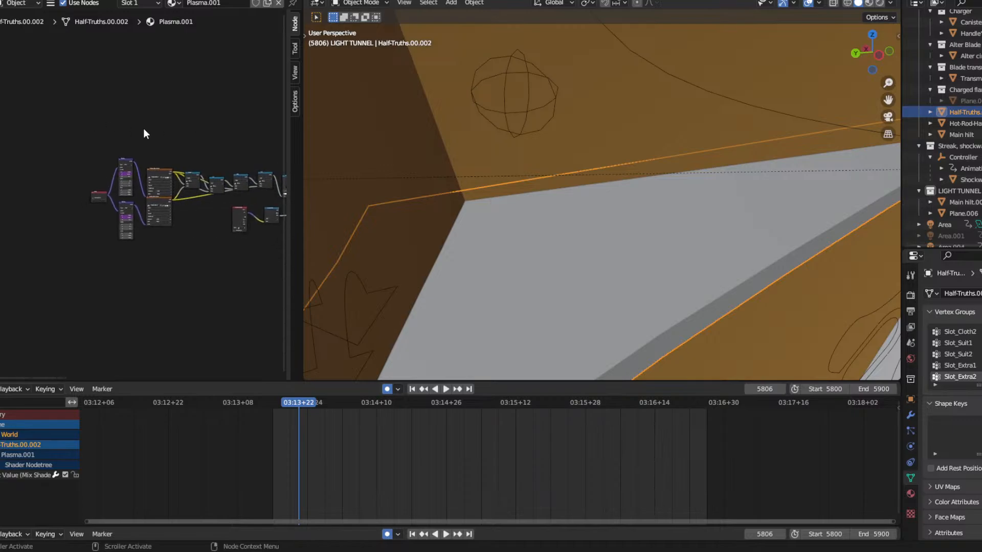
pyautogui.scroll(6, 210, 131)
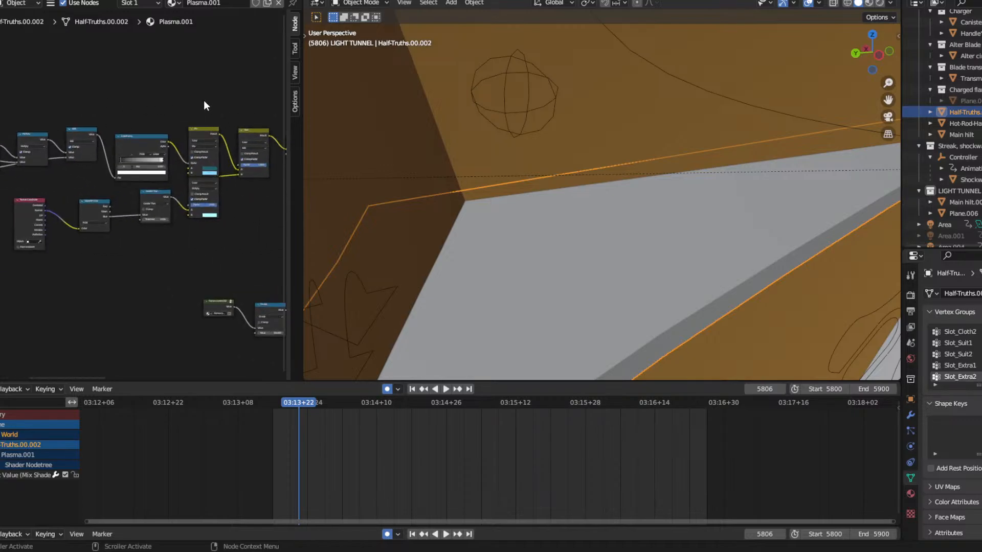
pyautogui.moveTo(233, 88); pyautogui.dragTo(55, 92, button='middle')
pyautogui.moveTo(162, 95); pyautogui.dragTo(138, 73, button='middle')
pyautogui.moveTo(256, 162)
pyautogui.mouseDown(button='middle')
pyautogui.moveTo(36, 164)
pyautogui.moveTo(126, 134)
pyautogui.moveTo(149, 114)
pyautogui.moveTo(252, 106)
pyautogui.moveTo(159, 106)
pyautogui.moveTo(216, 89)
pyautogui.mouseUp(button='middle')
pyautogui.scroll(10, 118, 125)
pyautogui.moveTo(29, 188)
pyautogui.mouseDown(button='middle')
pyautogui.moveTo(119, 128)
pyautogui.moveTo(302, 106)
pyautogui.moveTo(41, 122)
pyautogui.moveTo(143, 145)
pyautogui.mouseUp(button='middle')
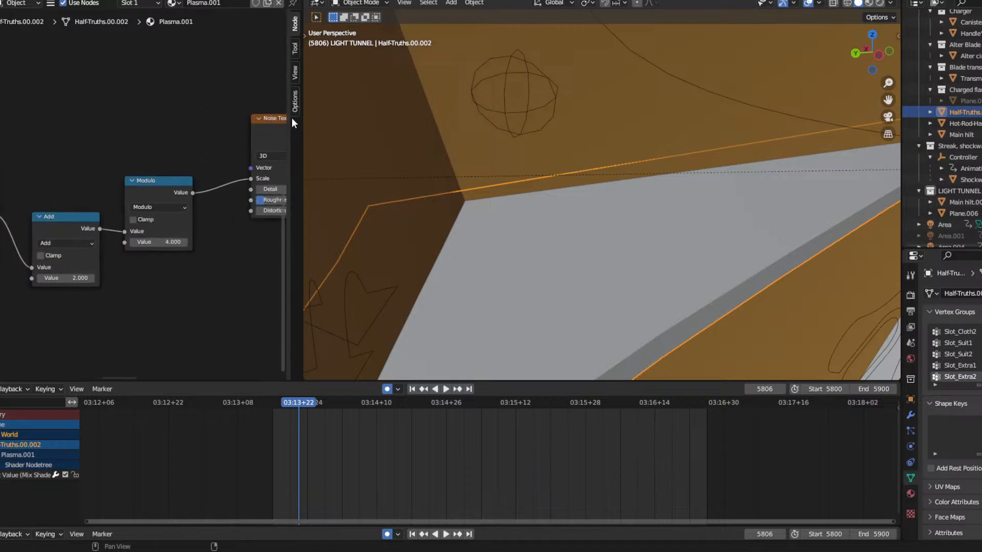
pyautogui.moveTo(174, 110)
pyautogui.mouseDown(button='middle')
pyautogui.moveTo(21, 147)
pyautogui.moveTo(56, 116)
pyautogui.moveTo(8, 109)
pyautogui.mouseUp(button='middle')
pyautogui.moveTo(123, 107); pyautogui.dragTo(12, 201, button='middle')
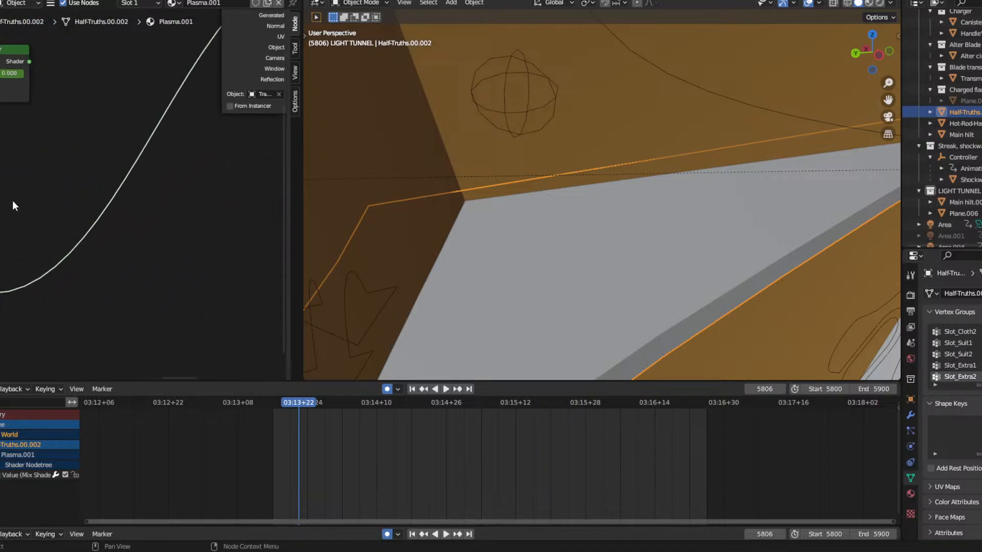
pyautogui.moveTo(215, 20); pyautogui.dragTo(106, 137, button='middle')
pyautogui.moveTo(124, 91); pyautogui.dragTo(30, 137, button='middle')
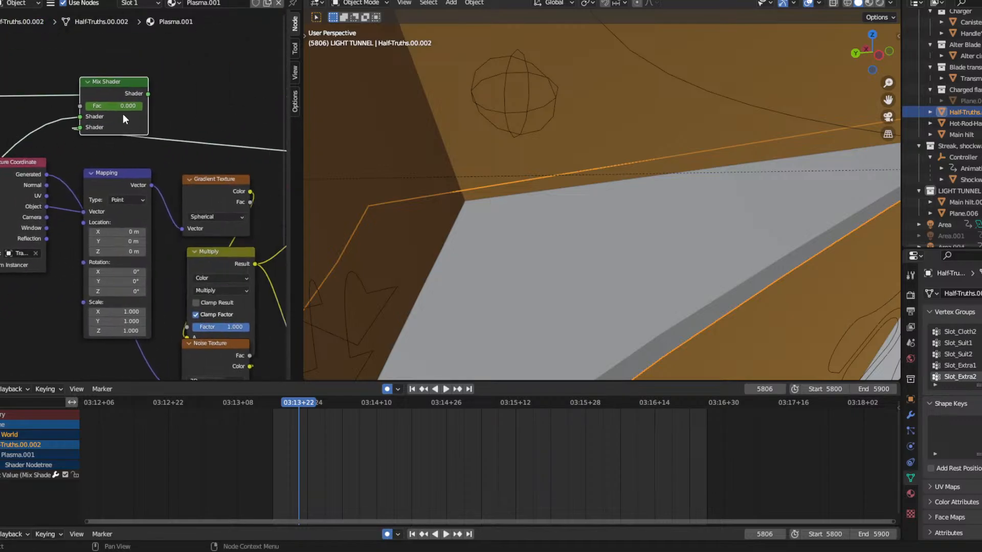
pyautogui.moveTo(204, 132); pyautogui.dragTo(0, 88, button='middle')
pyautogui.scroll(-8, 163, 98)
pyautogui.moveTo(181, 99); pyautogui.dragTo(210, 70, button='middle')
pyautogui.scroll(2, 198, 110)
pyautogui.moveTo(122, 80); pyautogui.dragTo(215, 88, button='middle')
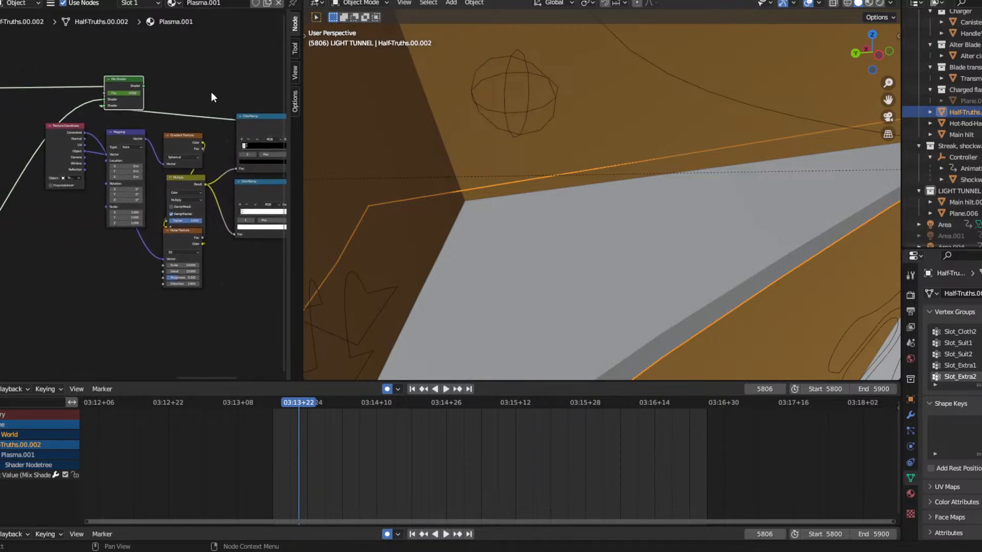
pyautogui.scroll(2, 118, 175)
pyautogui.moveTo(55, 195); pyautogui.dragTo(83, 209, button='middle')
pyautogui.scroll(1, 93, 199)
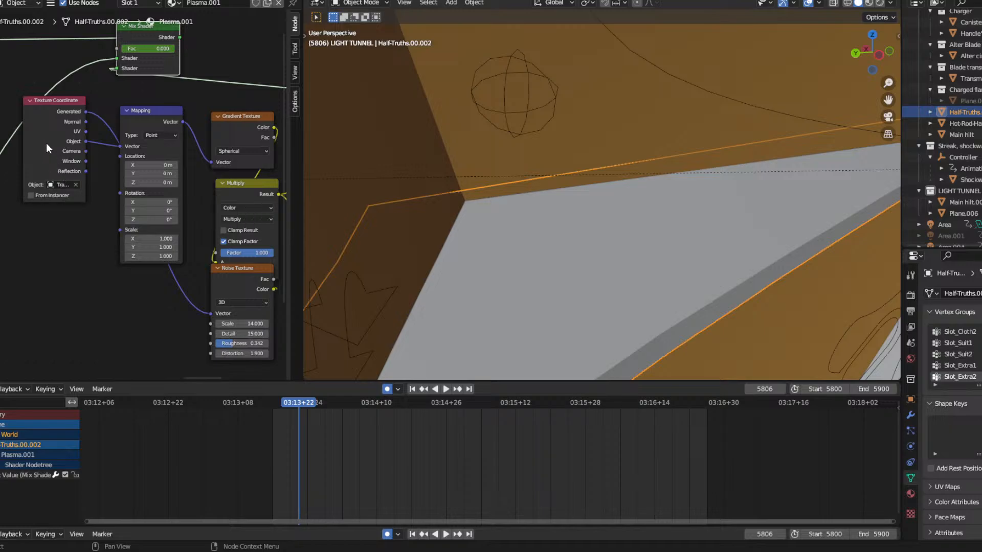
# Copy Plasma.001's transmat nodes: Texture Coordinate, Mapping, Gradient and Noise Textures, both Multiply nodes, both ColorRamps, Principled BSDF and Mix Shader.
pyautogui.moveTo(56, 106); pyautogui.dragTo(75, 141)
pyautogui.scroll(-2, 78, 155)
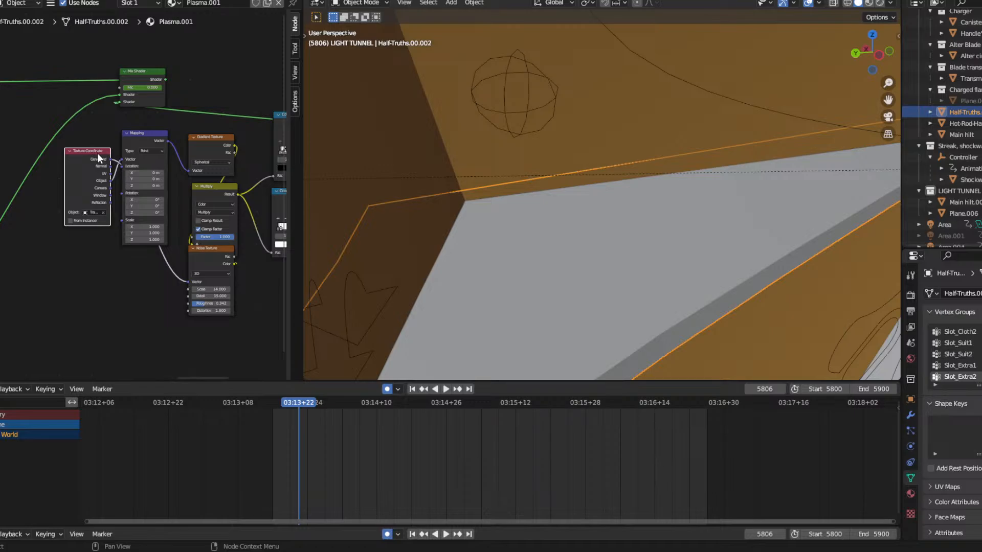
pyautogui.keyDown('shift'); pyautogui.click(146, 140); pyautogui.keyUp('shift')
pyautogui.keyDown('shift'); pyautogui.click(219, 147); pyautogui.keyUp('shift')
pyautogui.keyDown('shift'); pyautogui.click(201, 192); pyautogui.keyUp('shift')
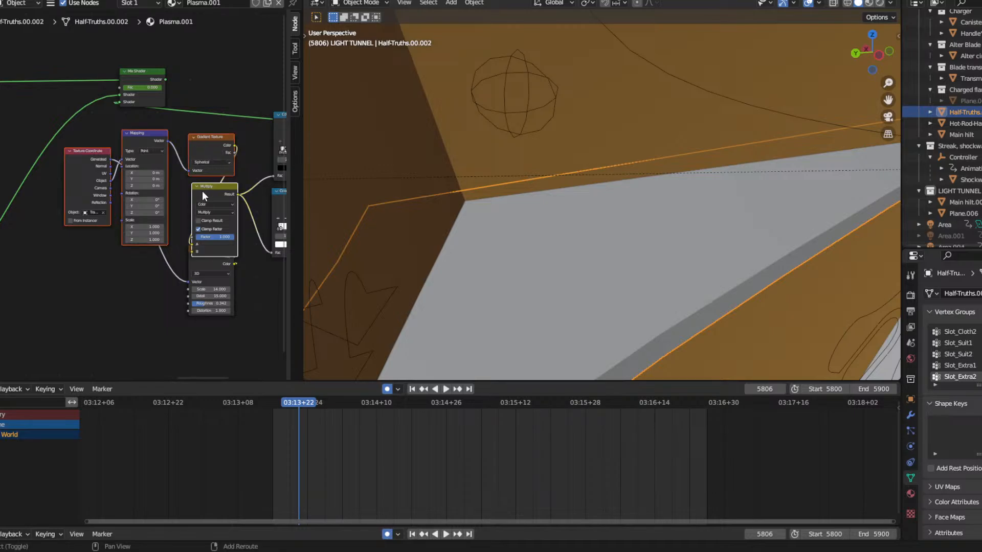
pyautogui.keyDown('shift'); pyautogui.click(197, 264); pyautogui.keyUp('shift')
pyautogui.moveTo(243, 208); pyautogui.dragTo(125, 216, button='middle')
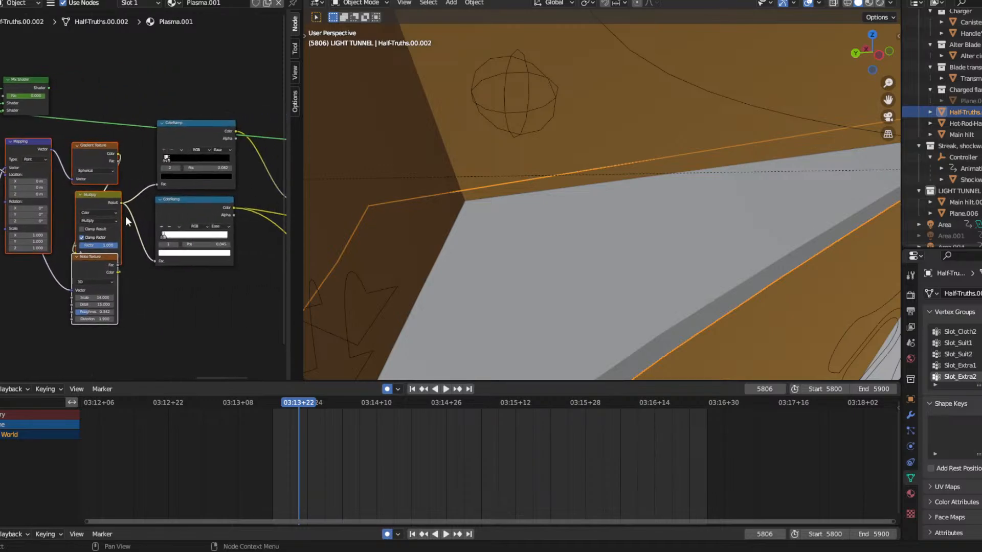
pyautogui.keyDown('shift'); pyautogui.click(179, 209); pyautogui.keyUp('shift')
pyautogui.keyDown('shift'); pyautogui.click(178, 136); pyautogui.keyUp('shift')
pyautogui.moveTo(225, 109); pyautogui.dragTo(23, 97, button='middle')
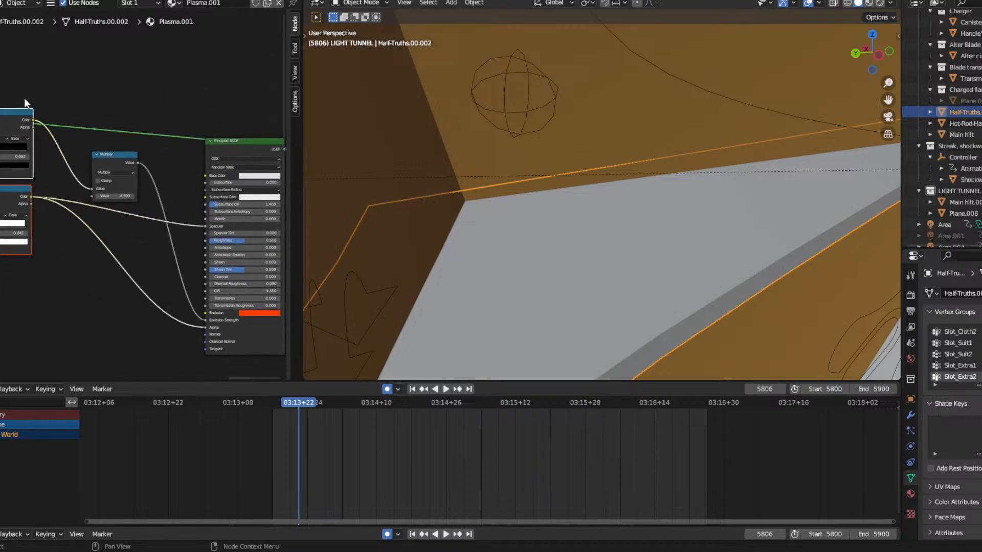
pyautogui.keyDown('shift'); pyautogui.click(115, 161); pyautogui.keyUp('shift')
pyautogui.moveTo(157, 101); pyautogui.dragTo(221, 122, button='middle')
pyautogui.keyDown('shift'); pyautogui.click(161, 144); pyautogui.keyUp('shift')
pyautogui.keyDown('shift'); pyautogui.click(152, 139); pyautogui.keyUp('shift')
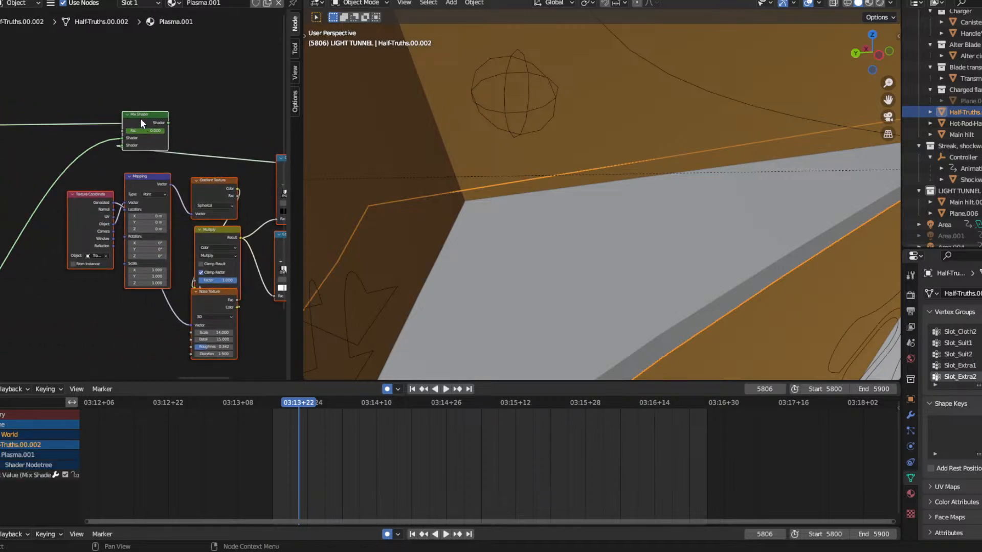
pyautogui.rightClick(140, 120)
pyautogui.click(117, 121)
# Select the golden figure's helm and move the Material Output node of its Head.002 material farther right to make room.
pyautogui.scroll(-8, 469, 163)
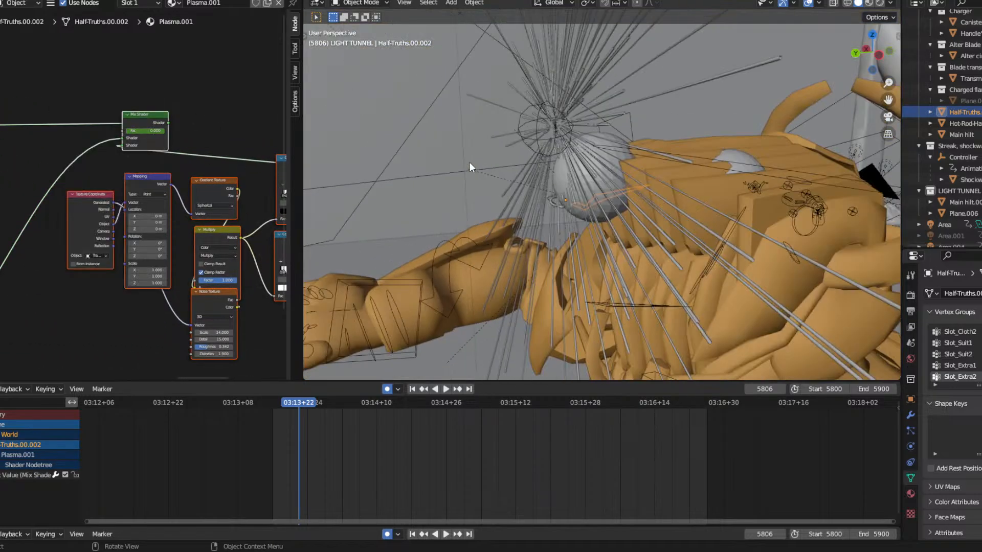
pyautogui.click(687, 183)
pyautogui.moveTo(687, 184); pyautogui.dragTo(602, 171, button='middle')
pyautogui.scroll(-8, 118, 195)
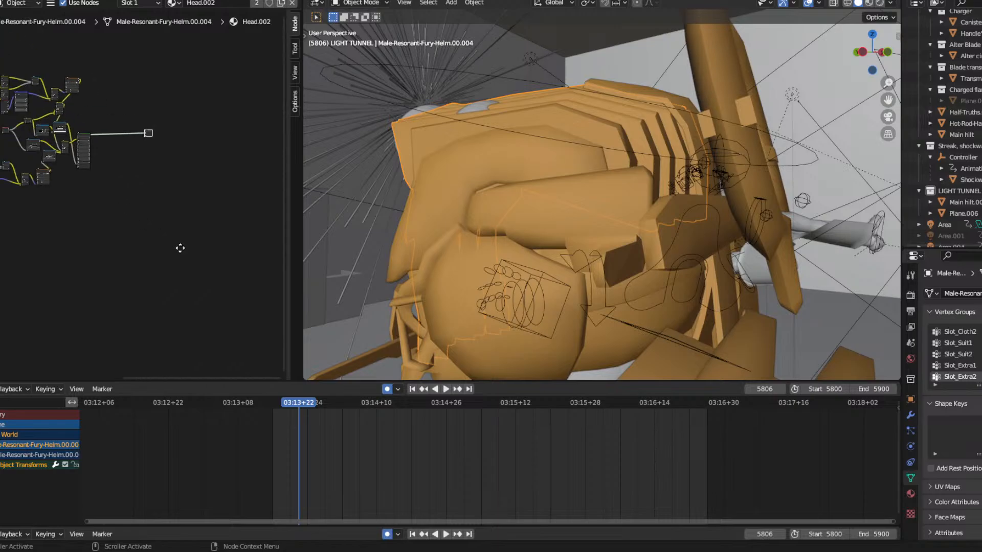
pyautogui.scroll(8, 143, 208)
pyautogui.moveTo(192, 147); pyautogui.dragTo(2, 160, button='middle')
pyautogui.moveTo(161, 134); pyautogui.dragTo(170, 124, button='middle')
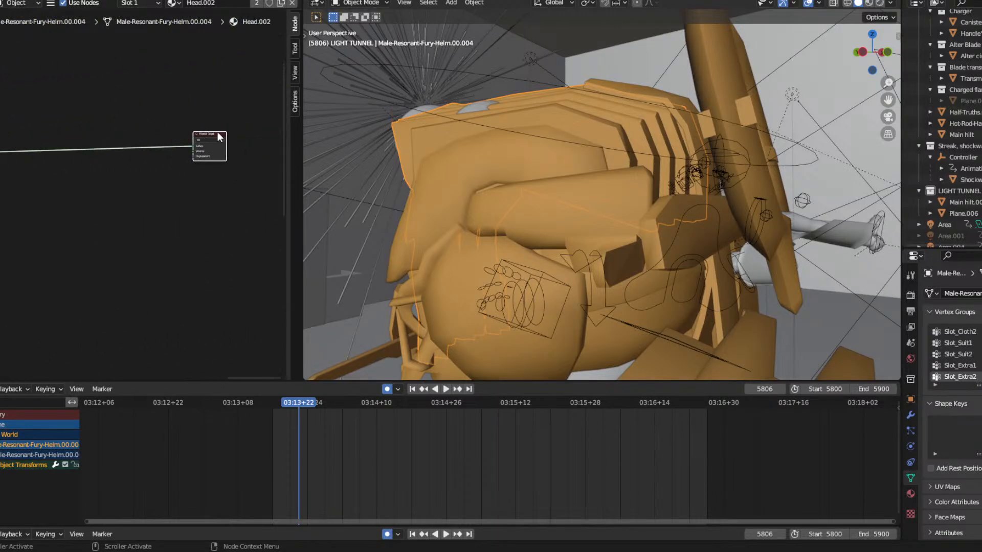
pyautogui.moveTo(217, 133); pyautogui.dragTo(280, 136)
pyautogui.click(176, 131)
# Paste the copied transmat nodes into Head.002 between the existing shader and the Material Output.
pyautogui.scroll(-3, 173, 130)
pyautogui.rightClick(127, 131)
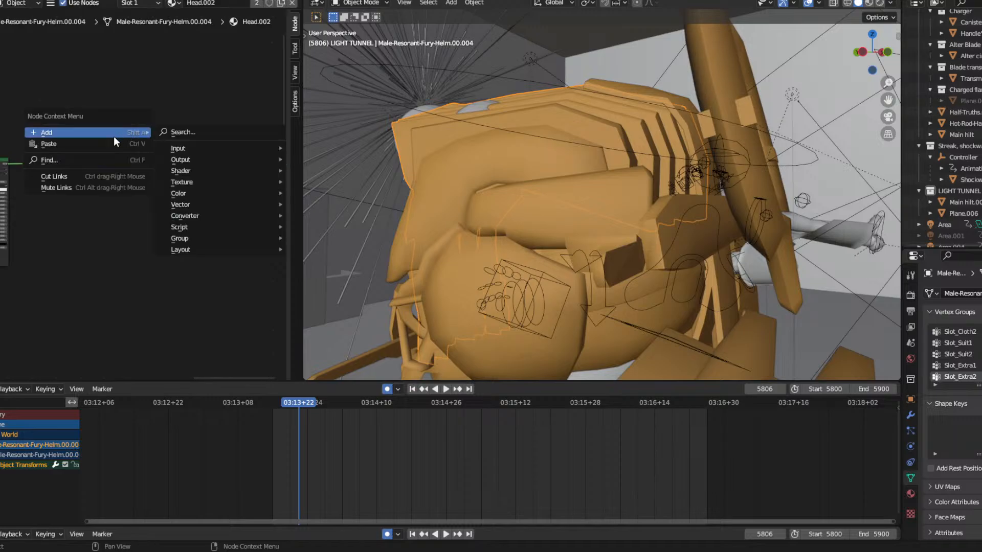
pyautogui.click(111, 145)
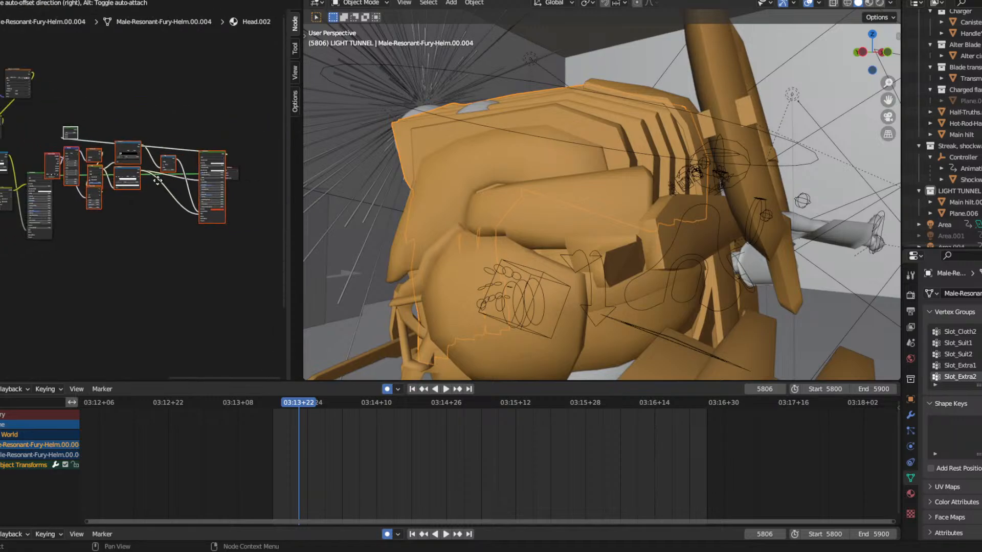
pyautogui.click(160, 176)
pyautogui.scroll(5, 161, 174)
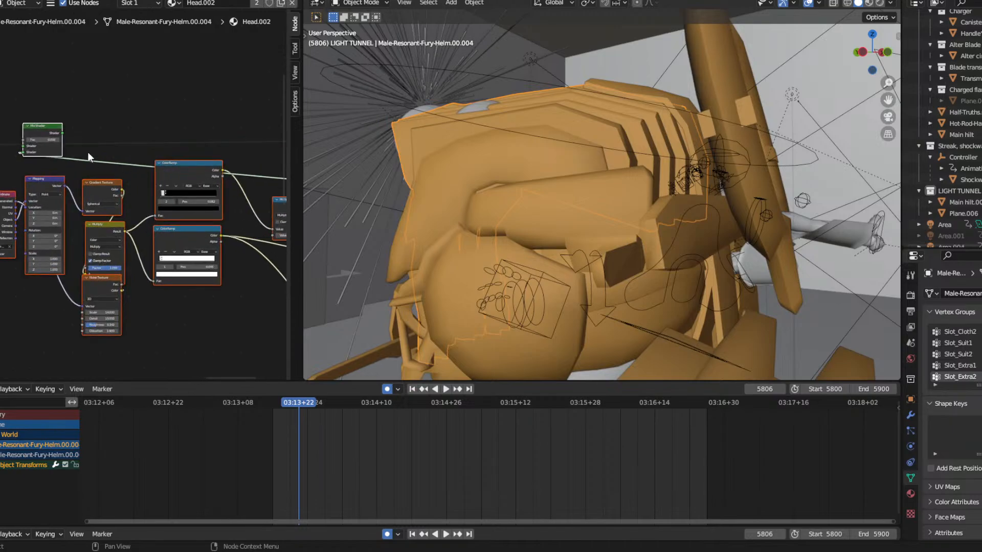
pyautogui.scroll(-3, 50, 124)
pyautogui.moveTo(159, 124); pyautogui.dragTo(10, 114, button='middle')
pyautogui.moveTo(156, 135); pyautogui.dragTo(233, 128, button='middle')
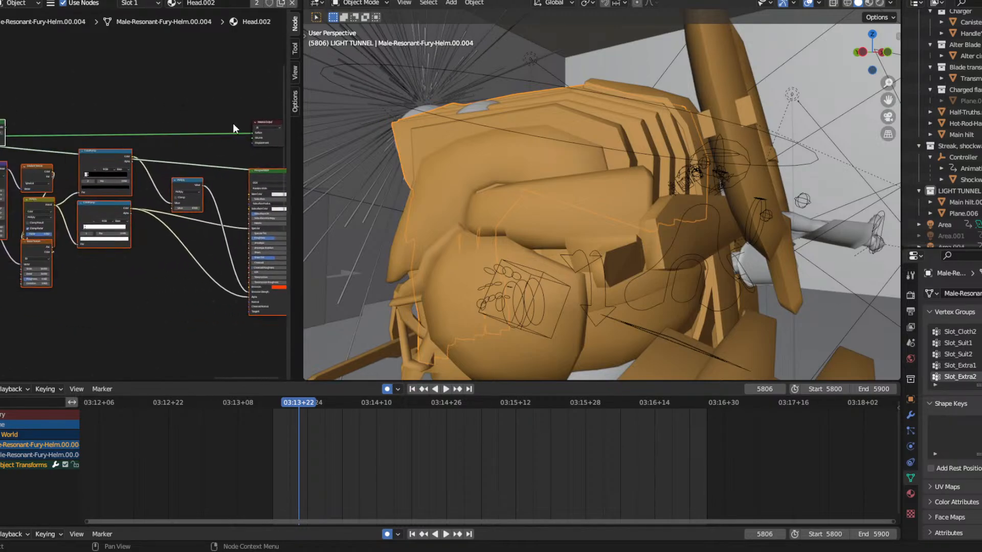
# Rewire Head.002 so the existing shader feeds the Mix Shader and the Mix Shader feeds the Material Output's Surface.
pyautogui.moveTo(252, 133); pyautogui.dragTo(16, 136)
pyautogui.moveTo(51, 130); pyautogui.dragTo(6, 127, button='middle')
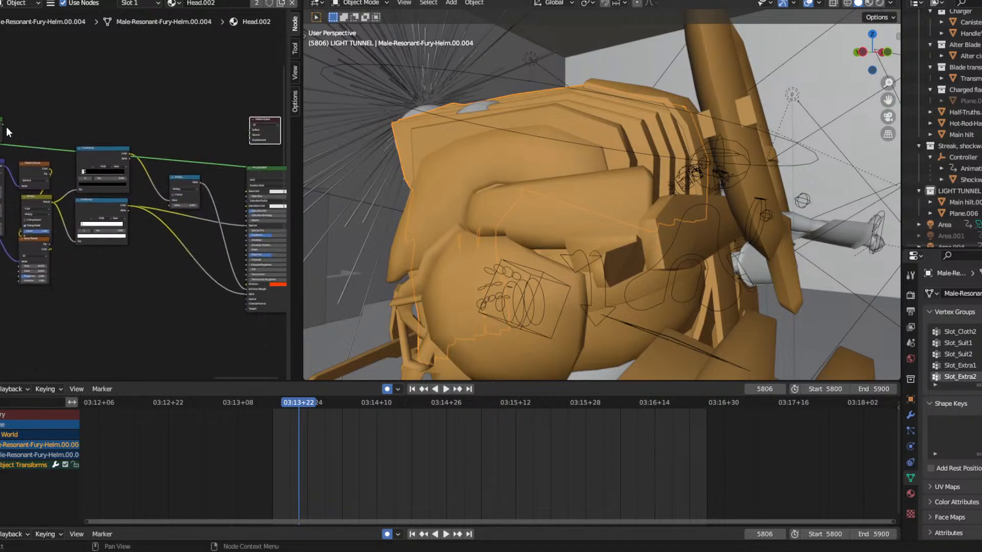
pyautogui.moveTo(19, 126); pyautogui.dragTo(246, 133)
pyautogui.moveTo(215, 135); pyautogui.dragTo(234, 127, button='middle')
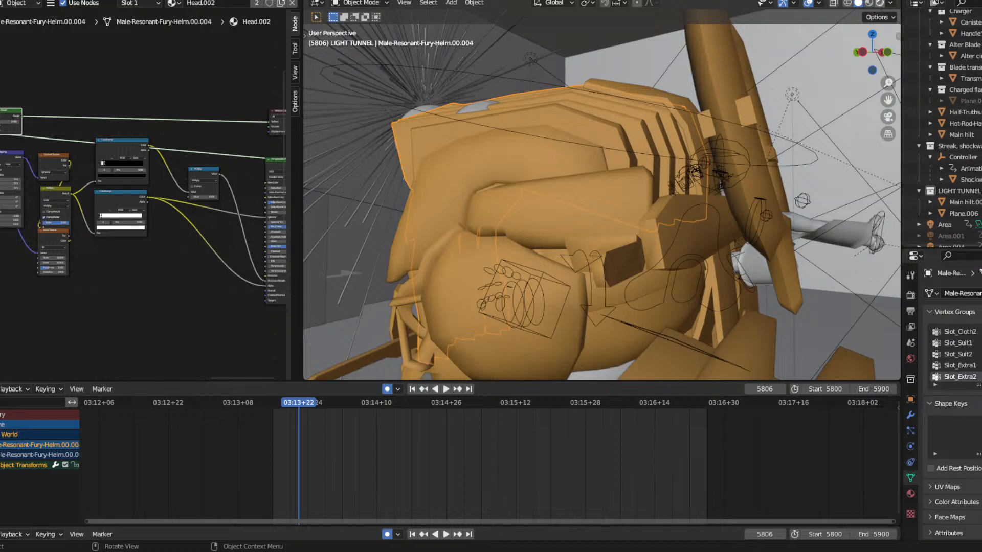
# Switch the viewport to rendered shading to check the helm, and save the file.
pyautogui.click(879, 3)
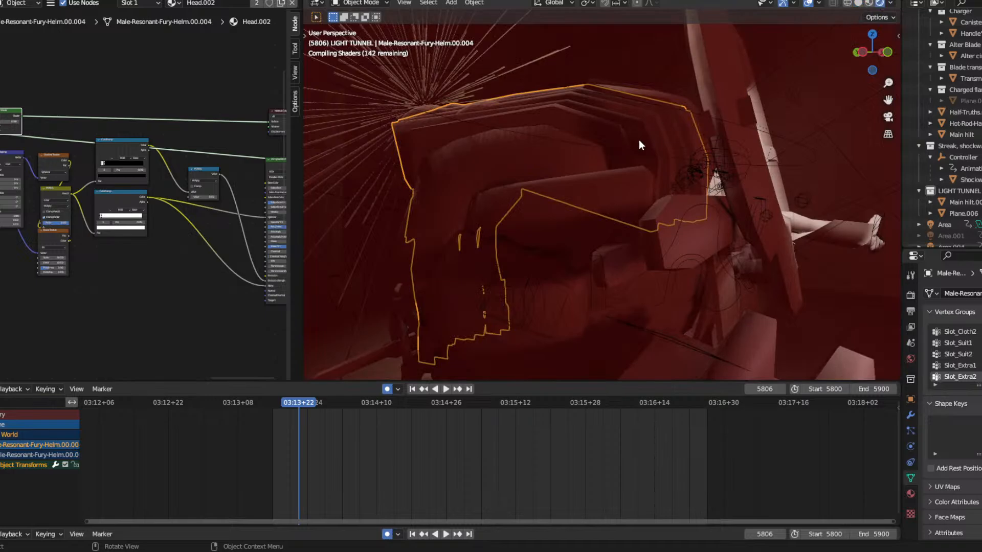
pyautogui.press('ctrl')
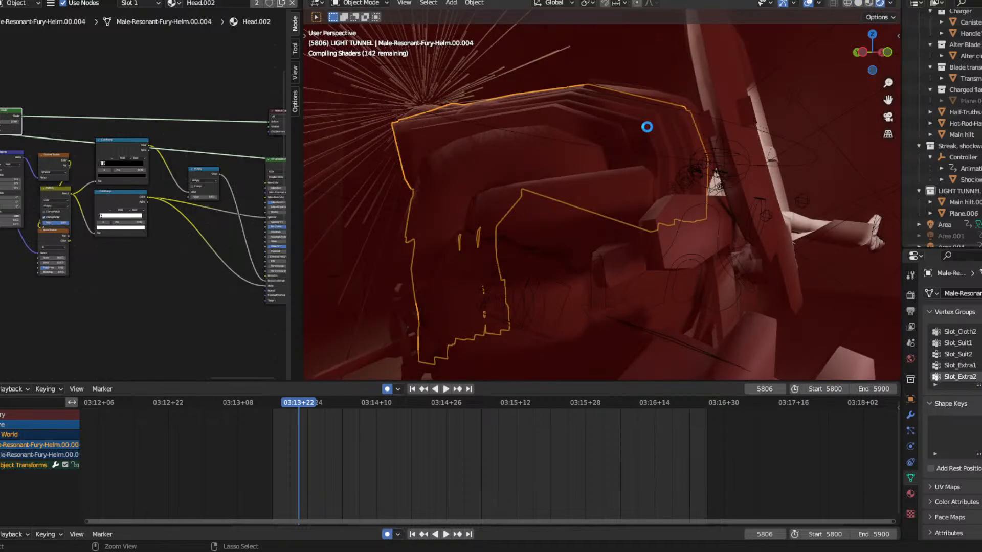
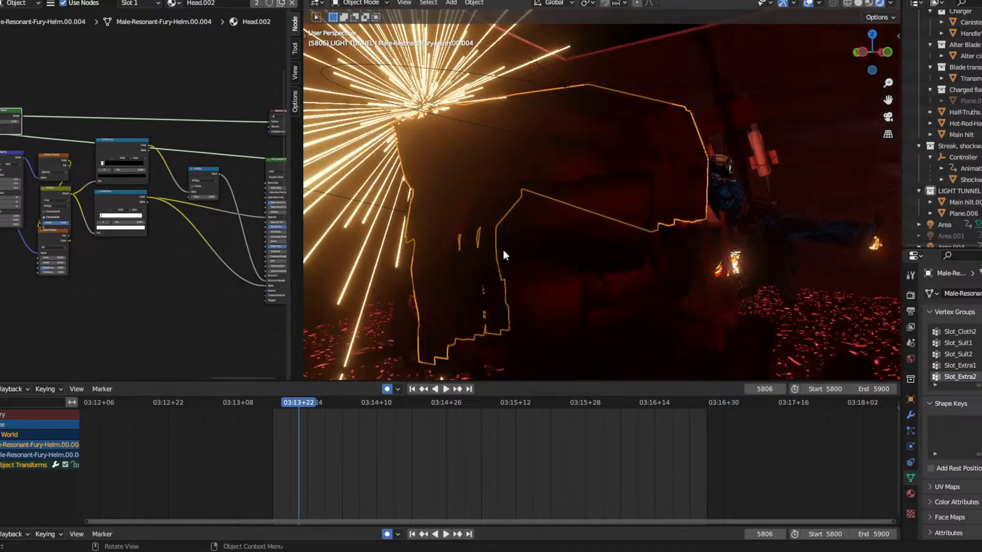
pyautogui.moveTo(573, 242); pyautogui.dragTo(552, 243, button='middle')
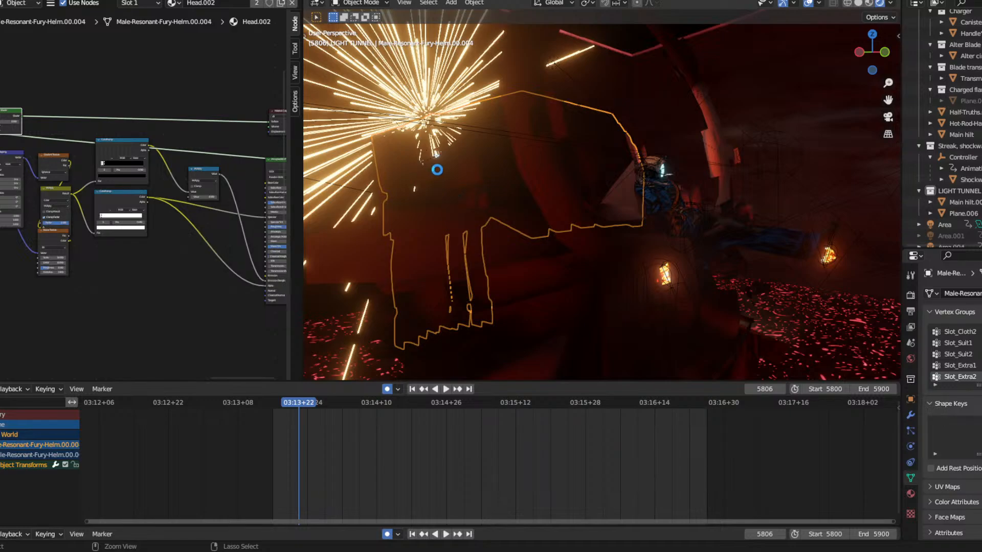
pyautogui.hotkey('ctrl', 's')
pyautogui.moveTo(470, 191); pyautogui.dragTo(520, 194, button='middle')
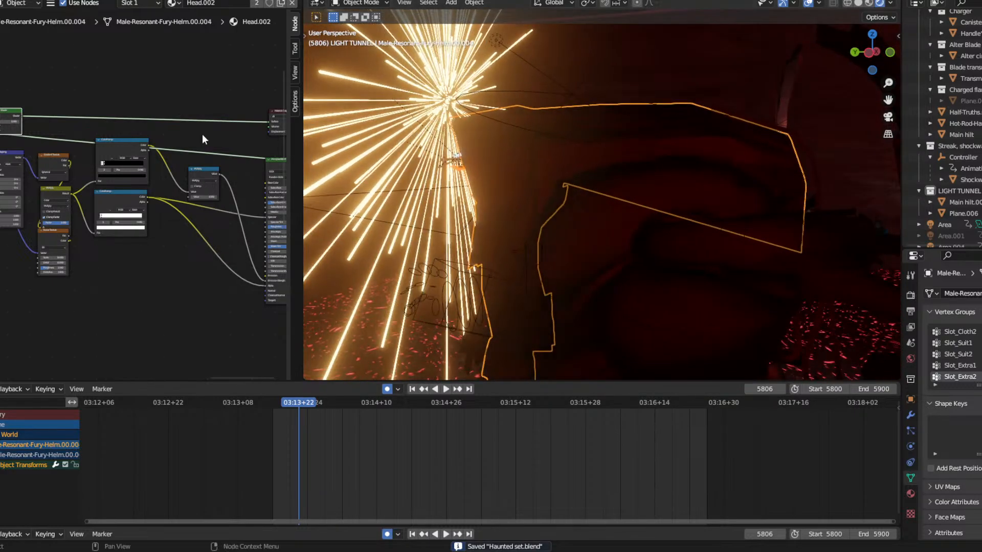
# Make the helm's Head.002 material a single-user copy, independent of the other object sharing it.
pyautogui.moveTo(271, 98); pyautogui.dragTo(102, 100, button='middle')
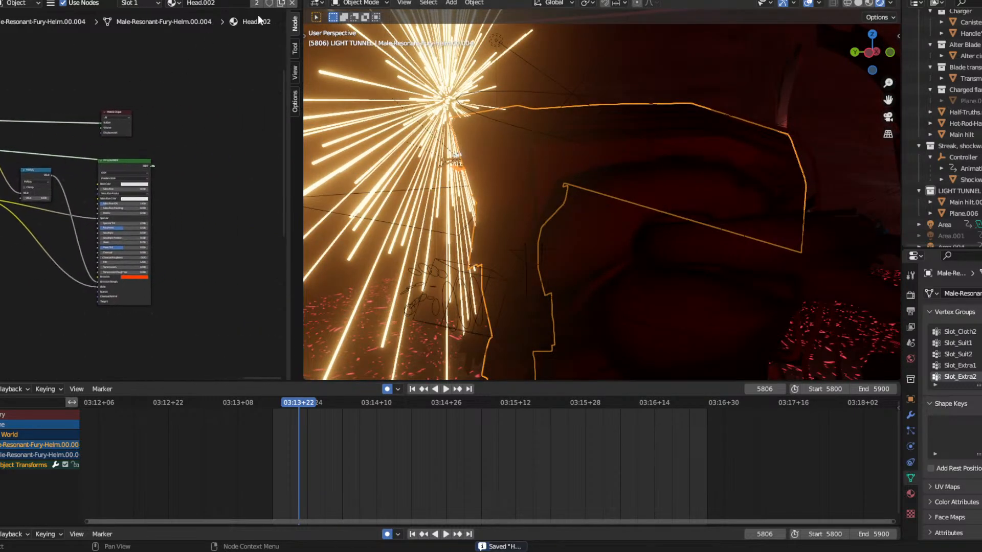
pyautogui.moveTo(167, 121); pyautogui.dragTo(300, 120, button='middle')
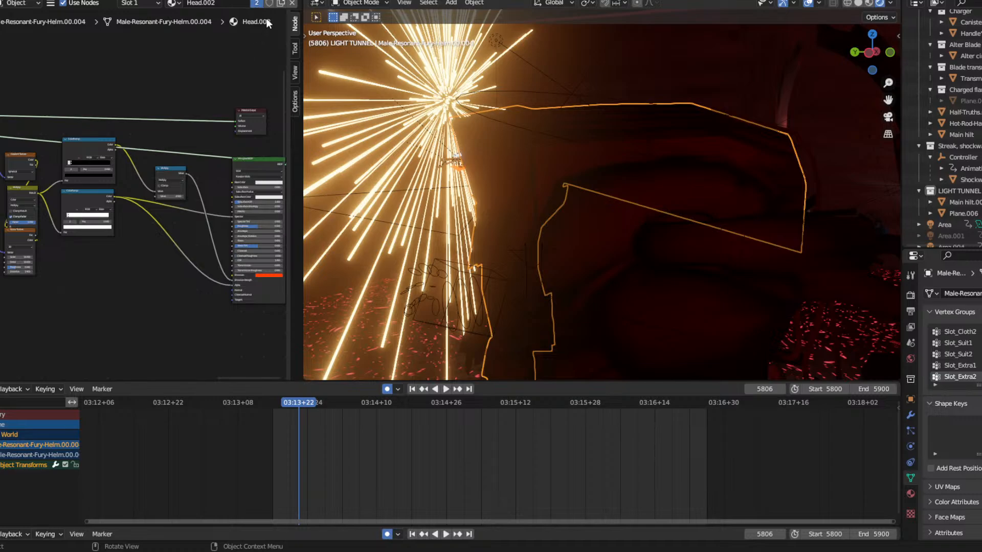
pyautogui.click(257, 2)
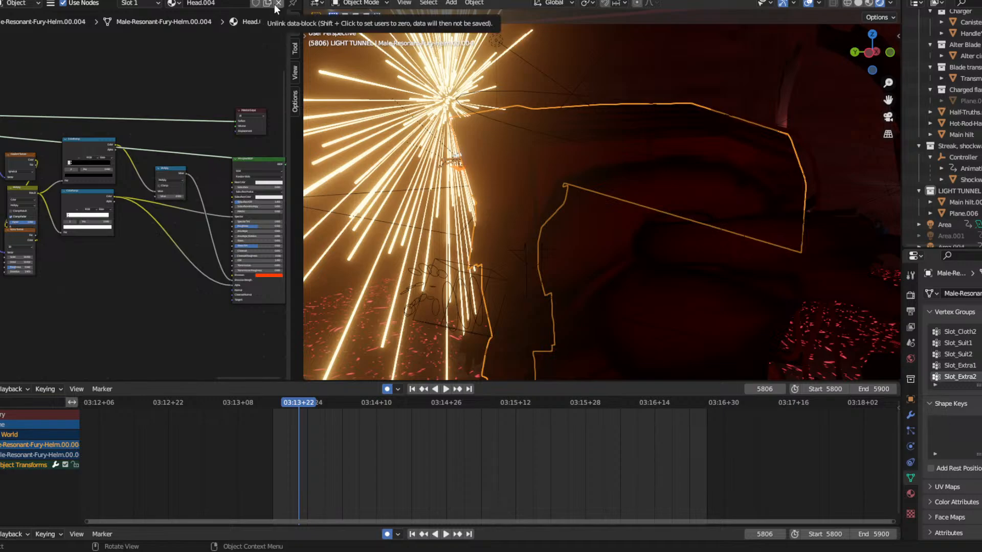
# Set the Texture Coordinate node's reference object to Transmat Sphere.001 in the helm's copied material.
pyautogui.moveTo(157, 70); pyautogui.dragTo(252, 58, button='middle')
pyautogui.scroll(4, 209, 68)
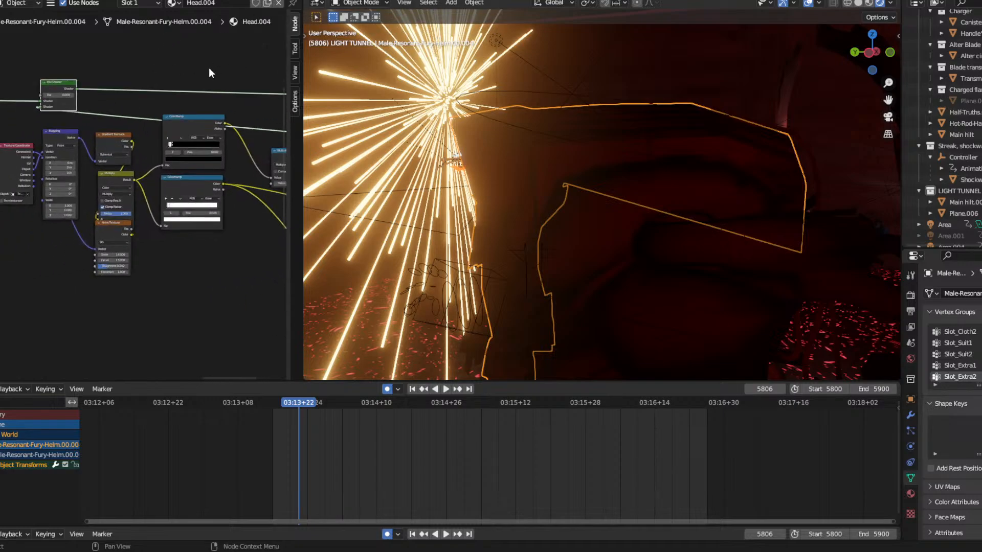
pyautogui.scroll(1, 210, 84)
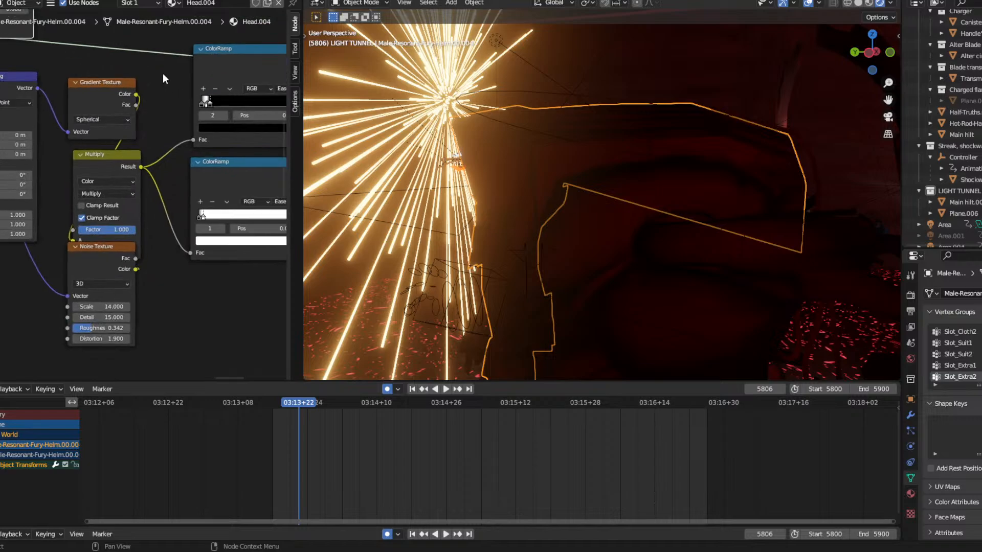
pyautogui.moveTo(163, 70); pyautogui.dragTo(143, 101, button='middle')
pyautogui.moveTo(18, 128); pyautogui.dragTo(204, 79, button='middle')
pyautogui.click(93, 177)
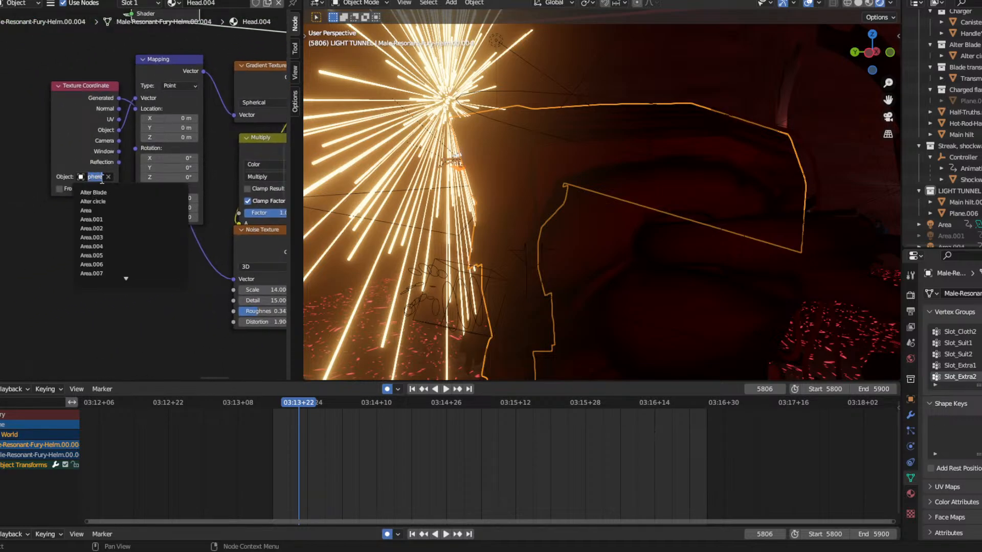
pyautogui.write('tr')
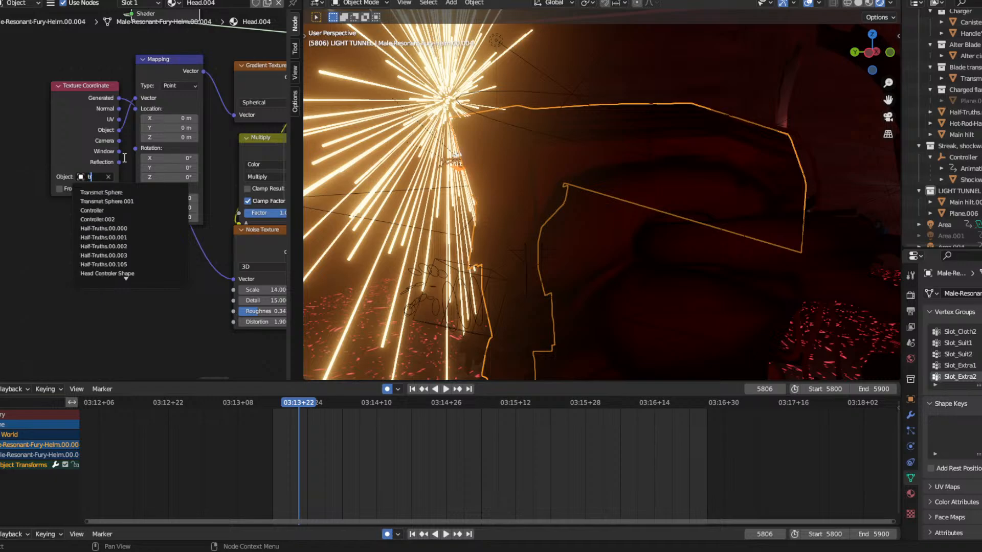
pyautogui.click(89, 203)
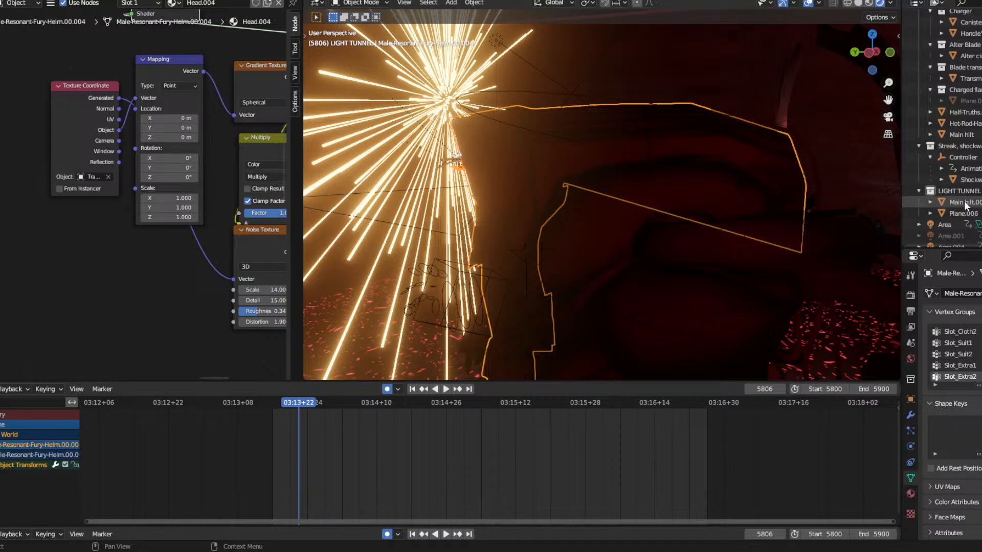
# Filter the scene's objects by "tran" and select Transmat Sphere.001 in the LIGHT TUNNEL collection.
pyautogui.click(930, 202)
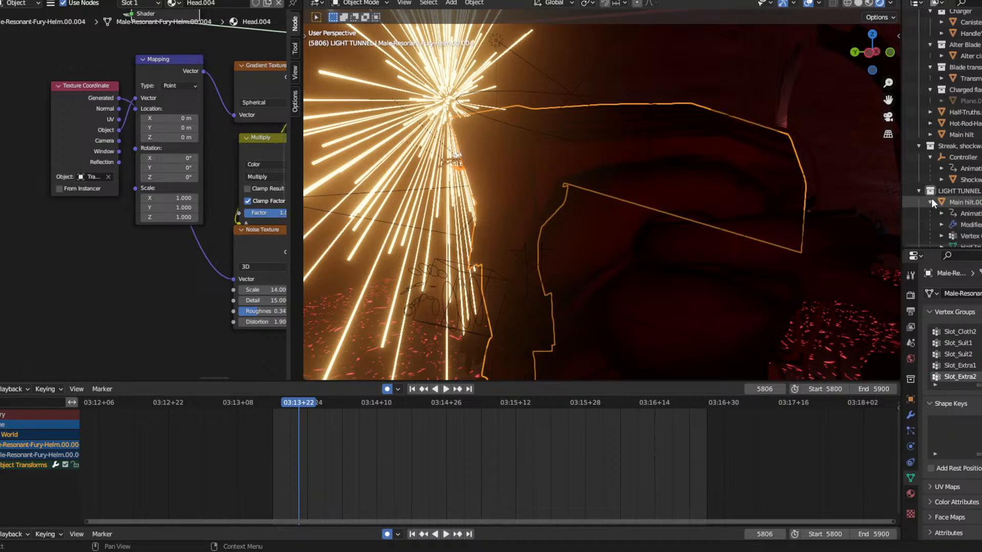
pyautogui.scroll(-4, 941, 197)
pyautogui.scroll(1, 965, 182)
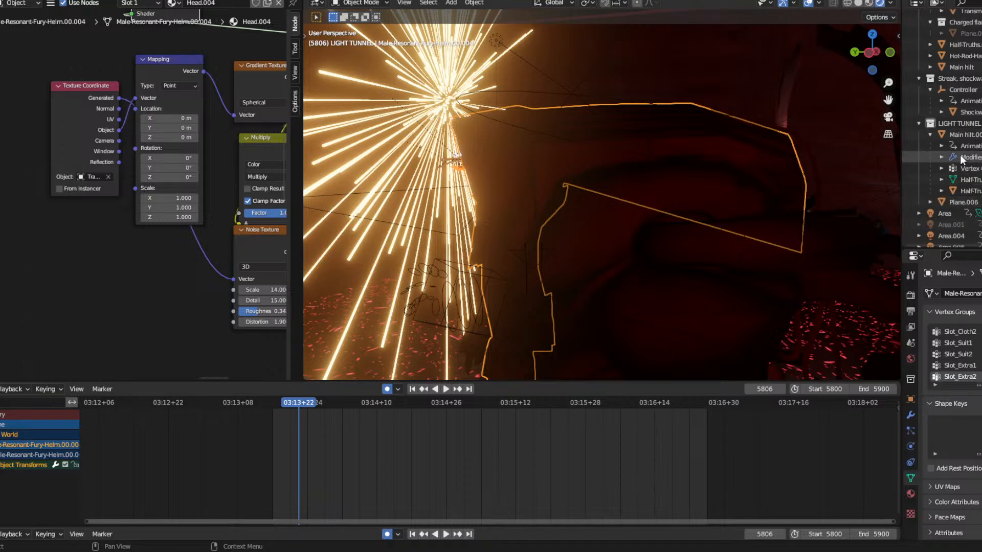
pyautogui.click(929, 133)
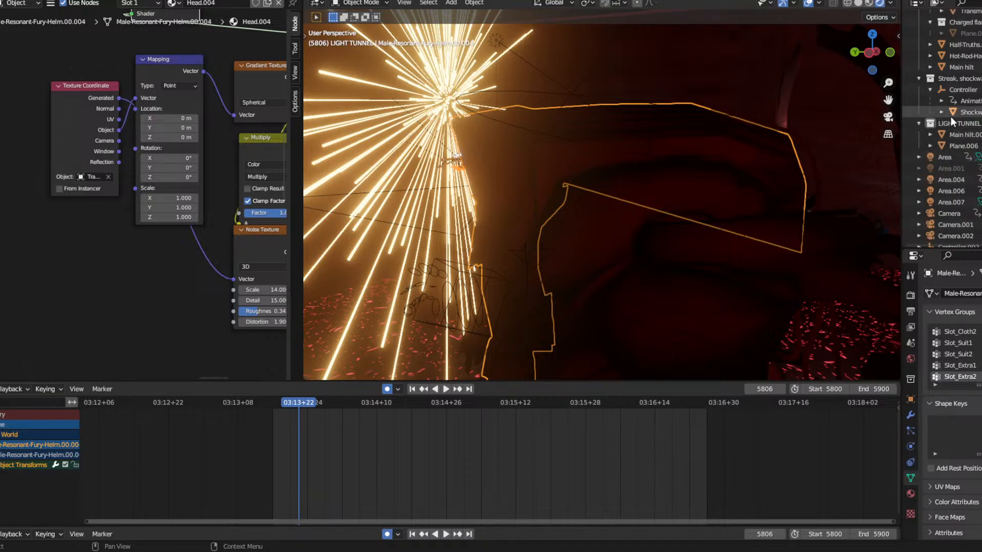
pyautogui.scroll(3, 950, 116)
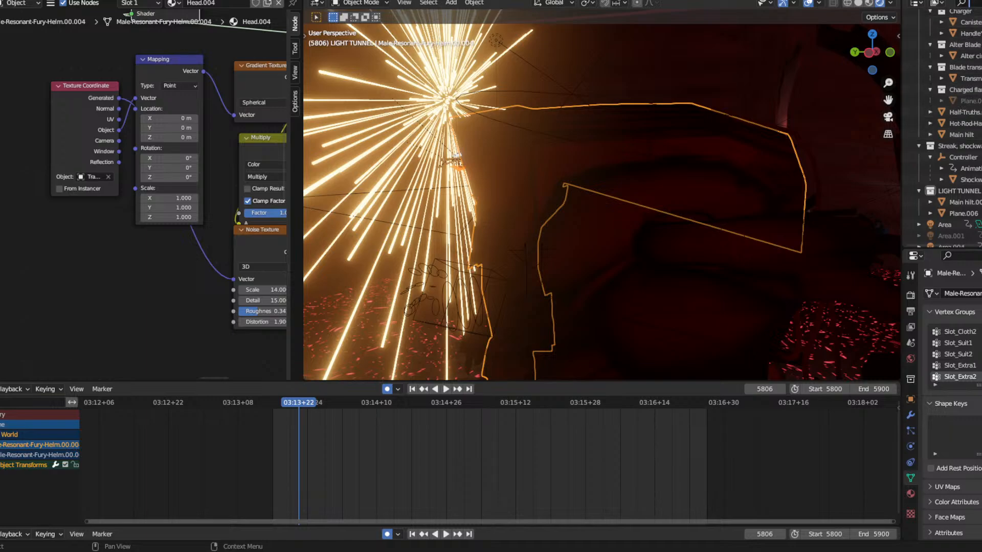
pyautogui.click(962, 3)
pyautogui.write('tra')
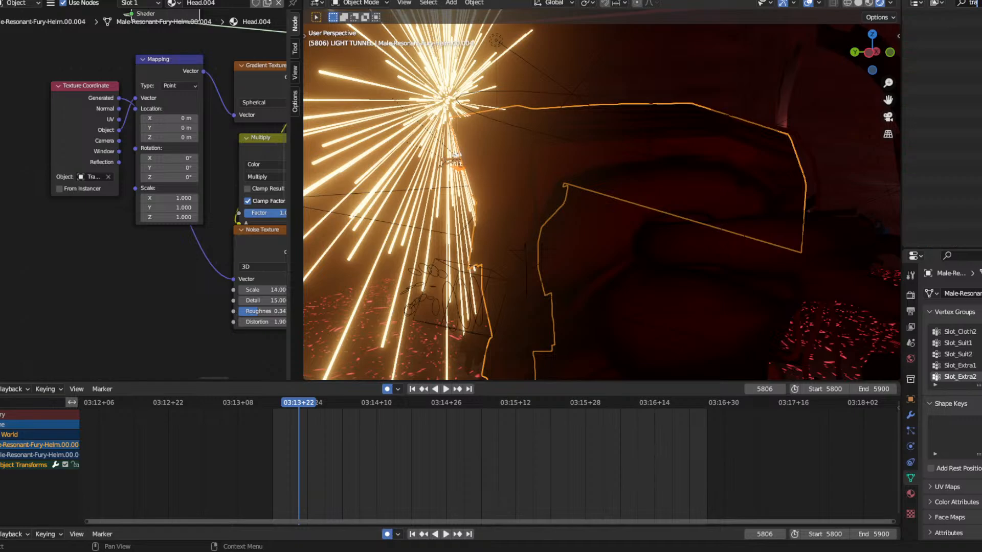
pyautogui.write('n')
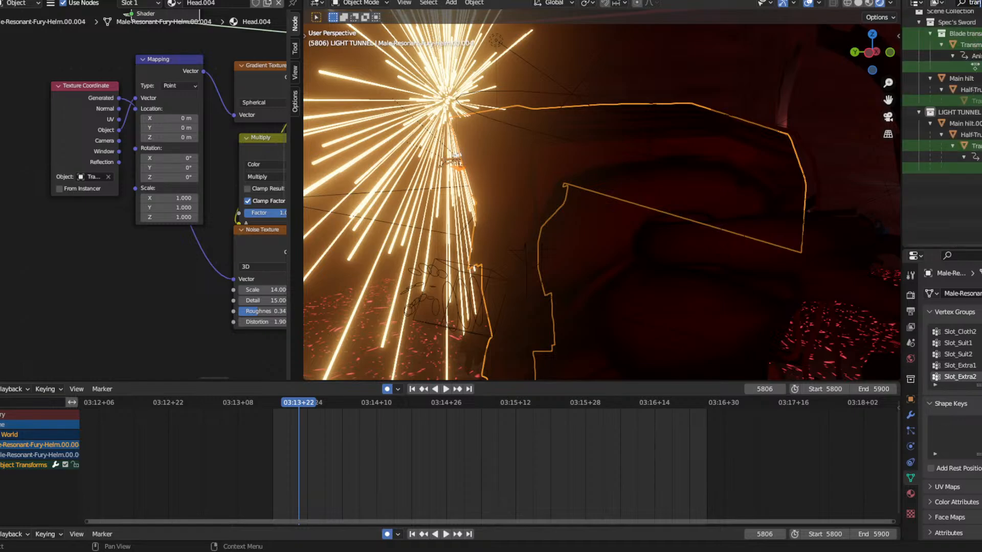
pyautogui.press('Return')
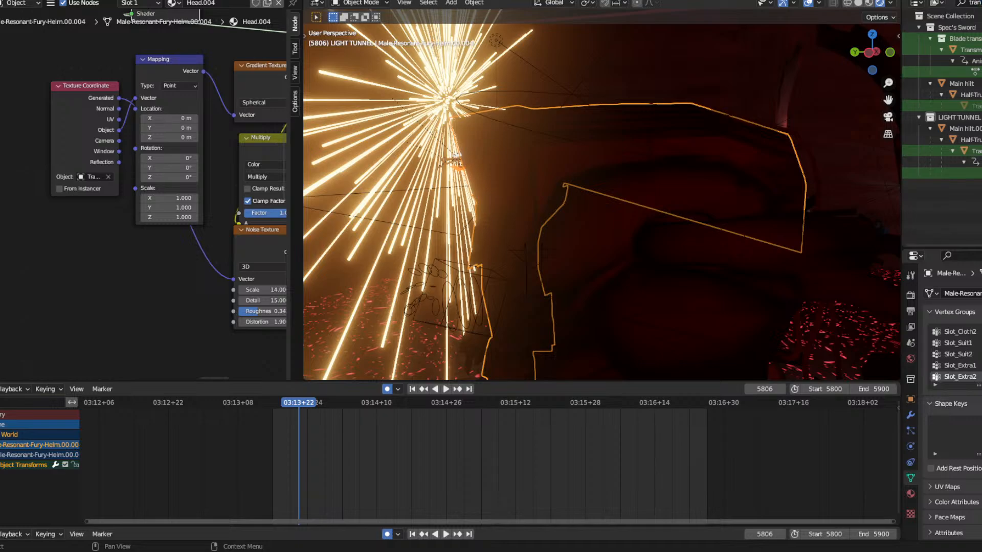
pyautogui.click(970, 151)
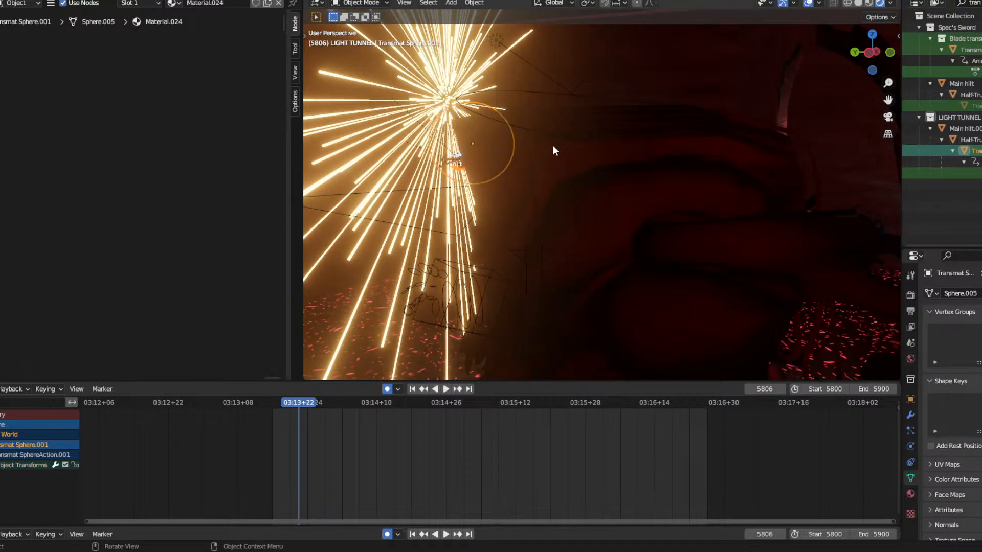
# Move Transmat Sphere.001 away from the spark burst and position it over the golden figure's helm at frame 5806.
pyautogui.press('g')
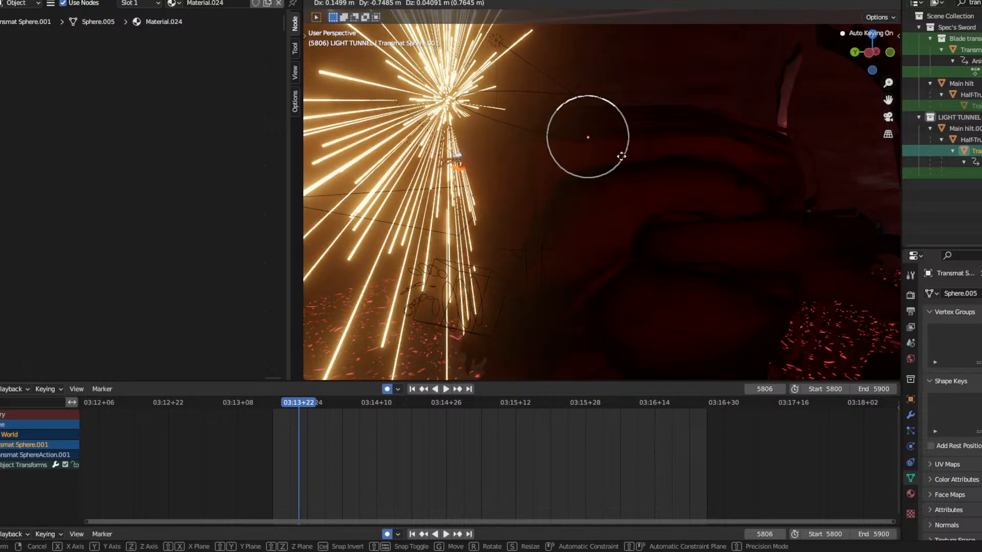
pyautogui.click(605, 147)
pyautogui.moveTo(604, 147); pyautogui.dragTo(477, 201, button='middle')
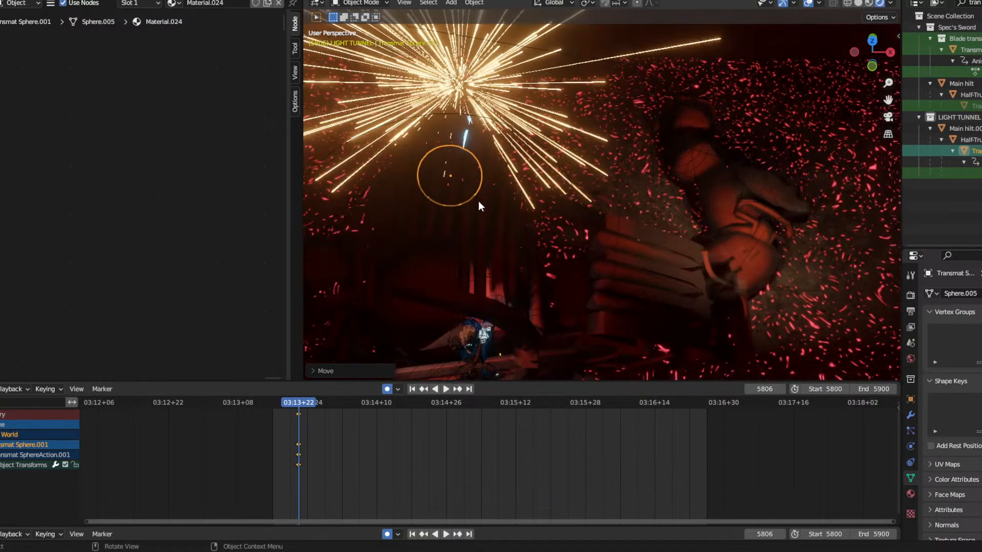
pyautogui.press('g')
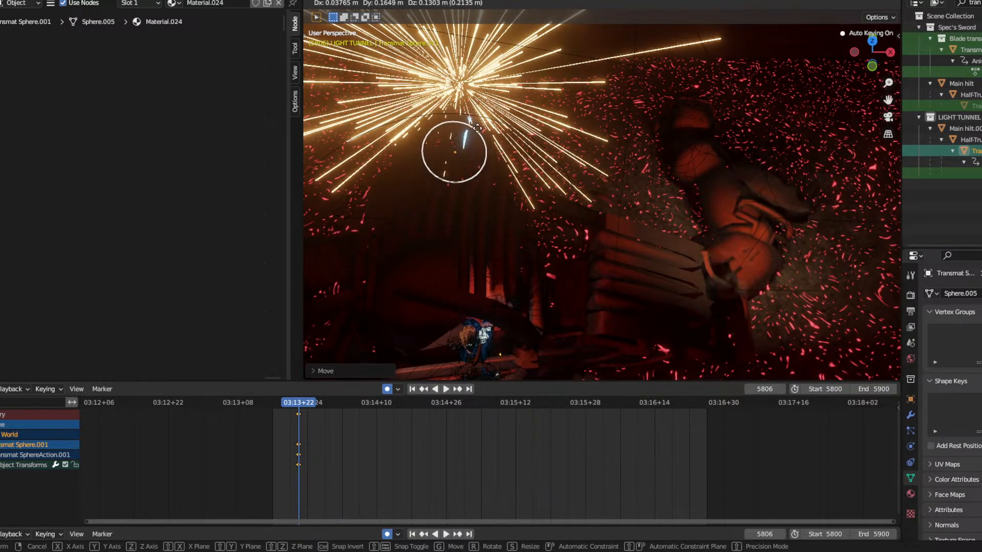
pyautogui.click(474, 131)
pyautogui.moveTo(474, 131); pyautogui.dragTo(662, 154, button='middle')
# Enlarge Transmat Sphere.001 to several times its size and reposition it around the golden figure's head.
pyautogui.press('g')
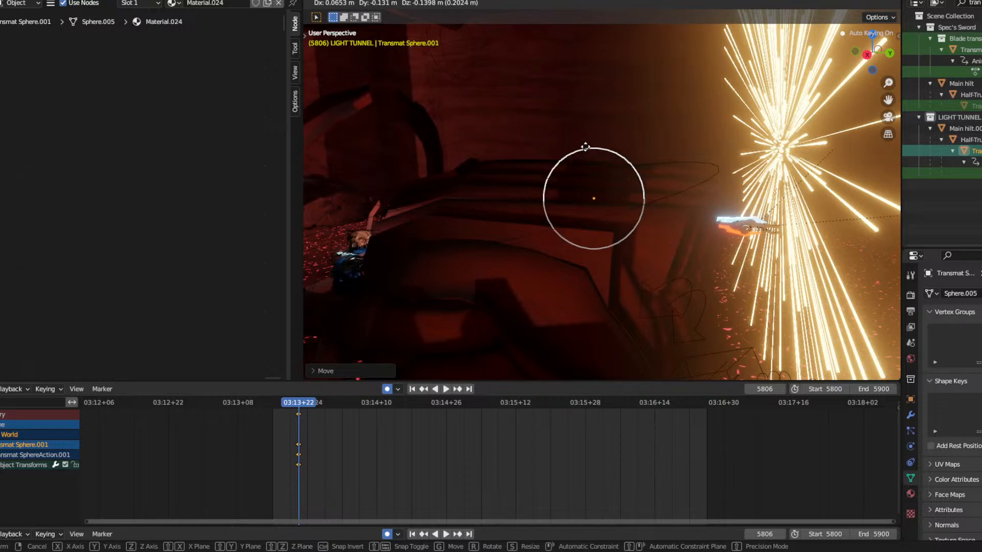
pyautogui.press('s')
pyautogui.click(654, 176)
pyautogui.moveTo(654, 176); pyautogui.dragTo(691, 177, button='middle')
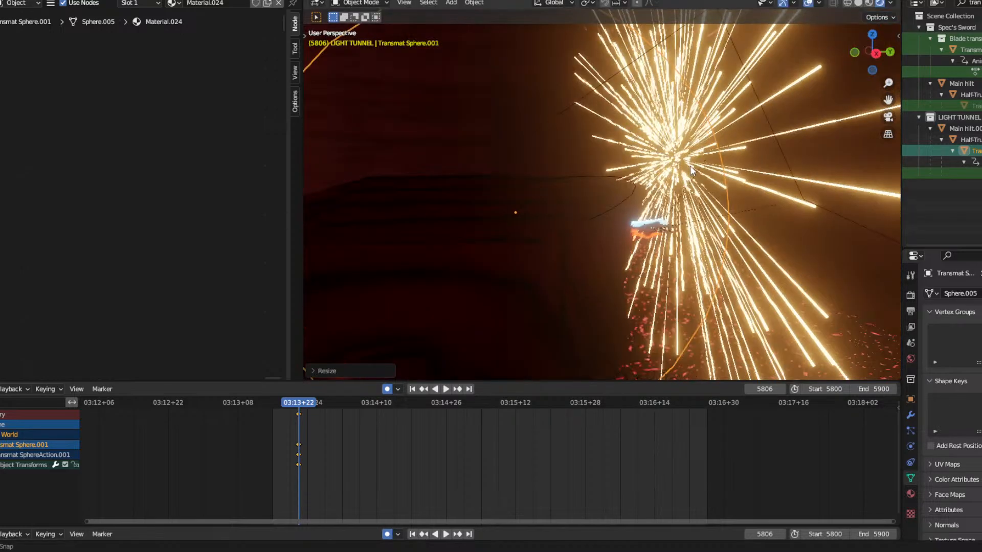
pyautogui.scroll(-2, 610, 174)
pyautogui.scroll(-3, 610, 176)
pyautogui.moveTo(582, 180); pyautogui.dragTo(627, 183, button='middle')
pyautogui.press('g')
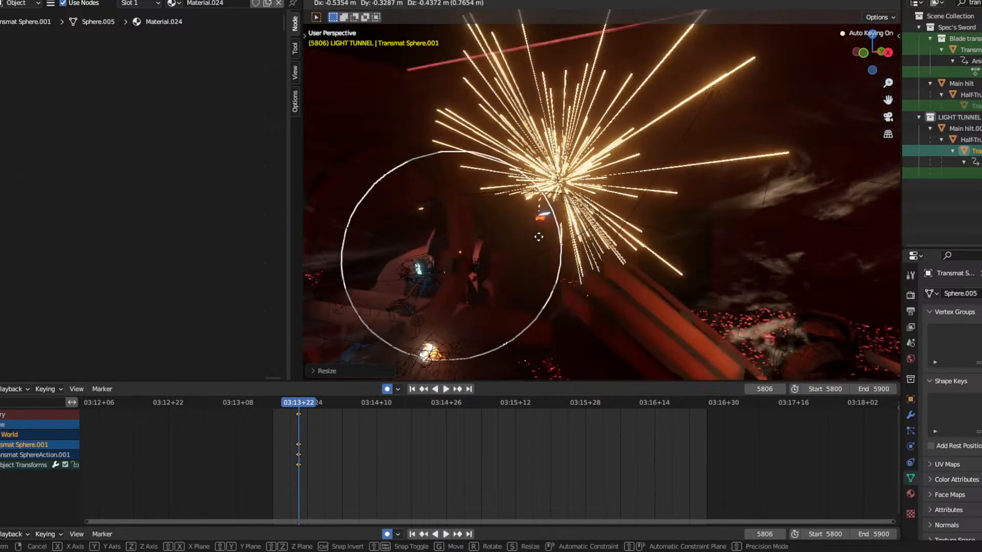
pyautogui.click(533, 232)
pyautogui.moveTo(533, 231); pyautogui.dragTo(570, 205, button='middle')
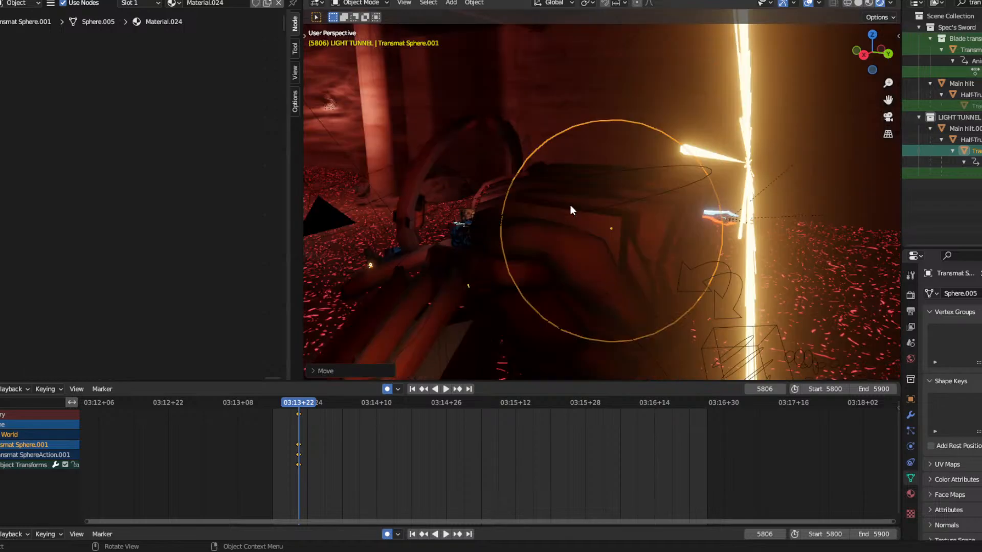
# Select the golden figure's helm and set the Mix Shader's Fac to 1.000 in its Head.002 material.
pyautogui.click(569, 205)
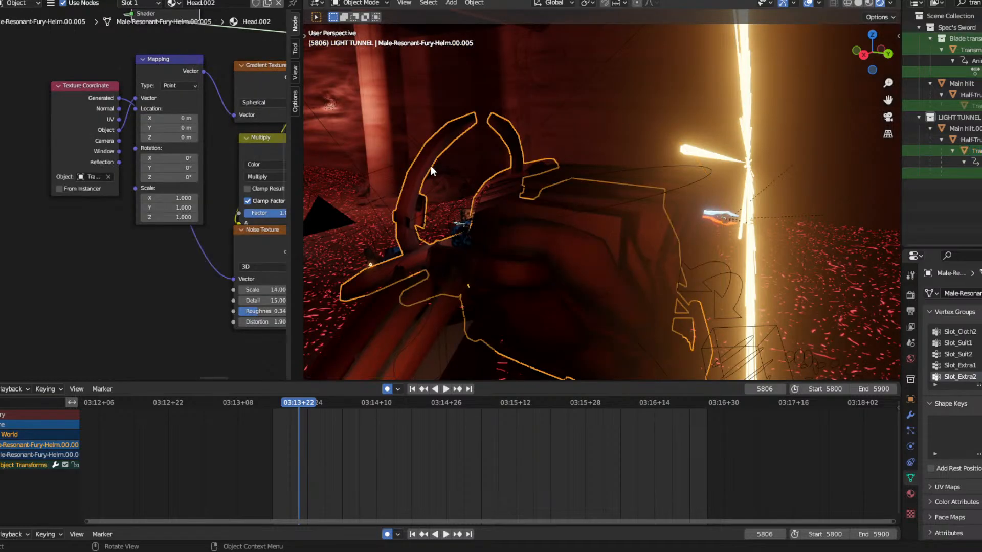
pyautogui.moveTo(499, 196); pyautogui.dragTo(529, 189, button='middle')
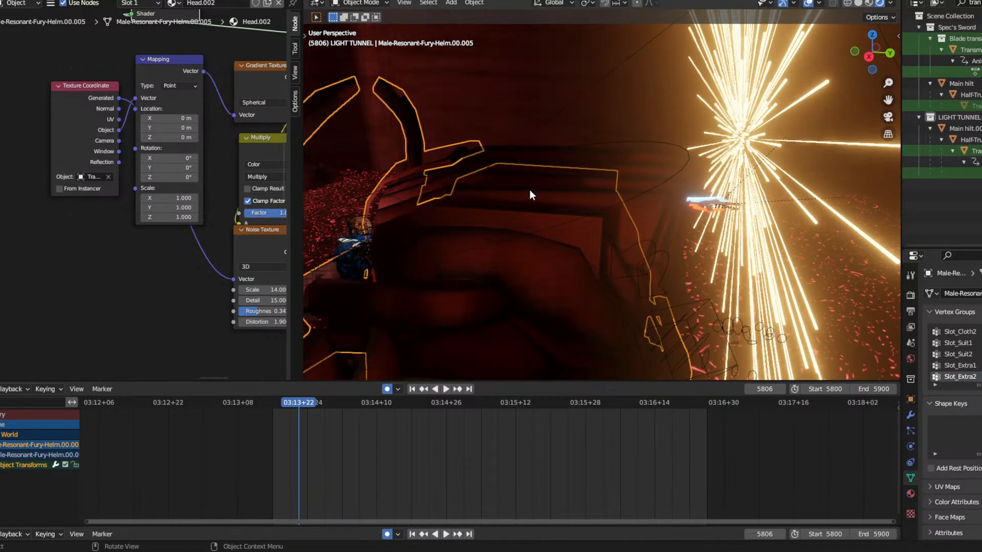
pyautogui.click(529, 190)
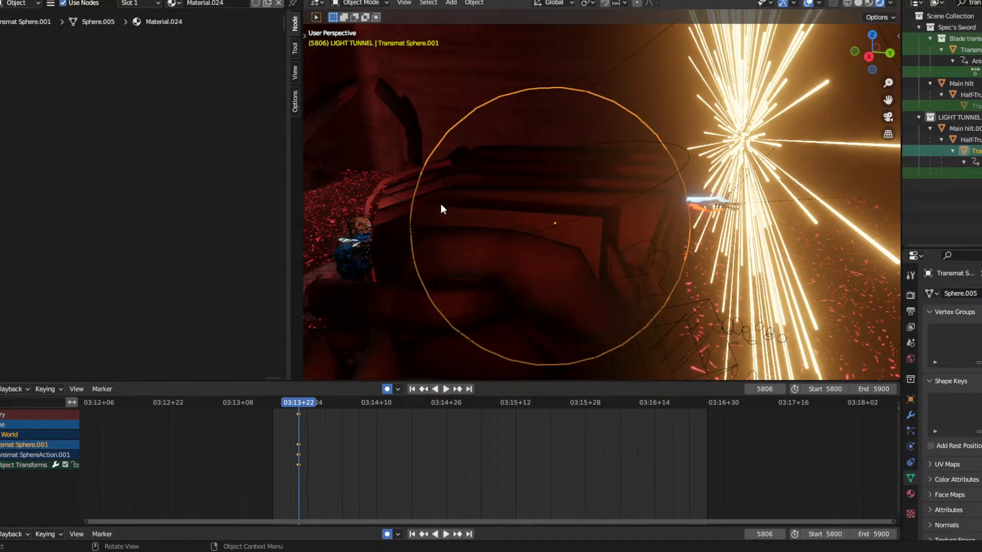
pyautogui.click(458, 226)
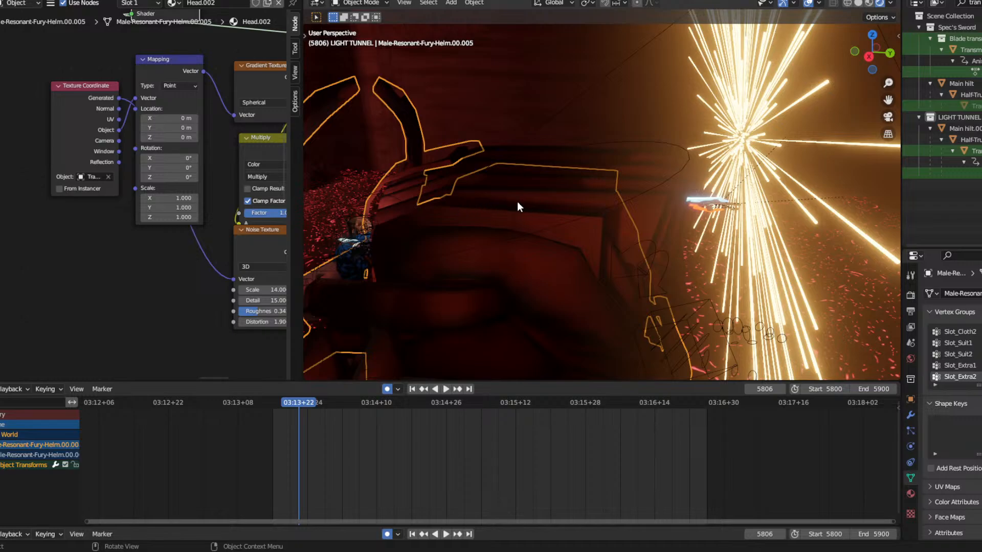
pyautogui.moveTo(530, 191); pyautogui.dragTo(536, 189, button='middle')
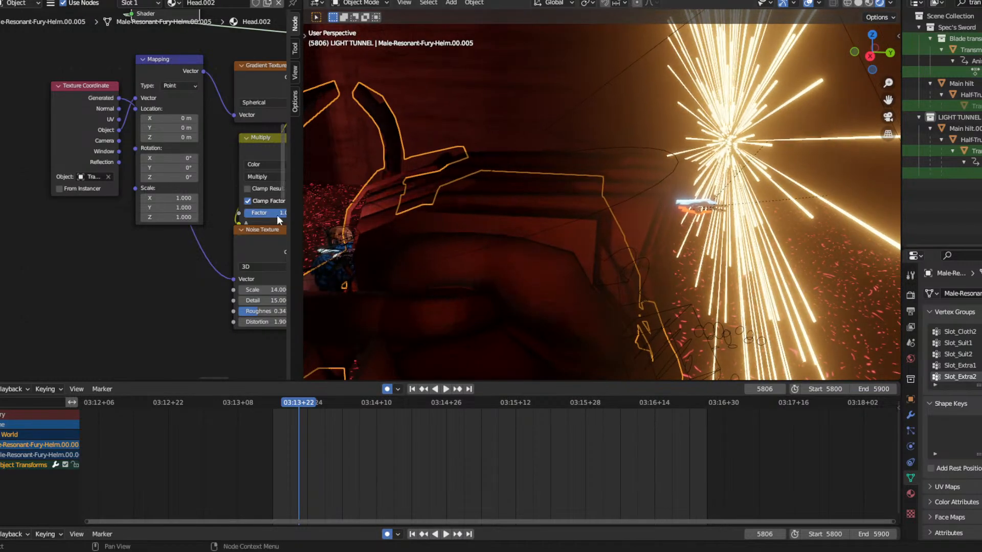
pyautogui.moveTo(237, 102); pyautogui.dragTo(200, 232, button='middle')
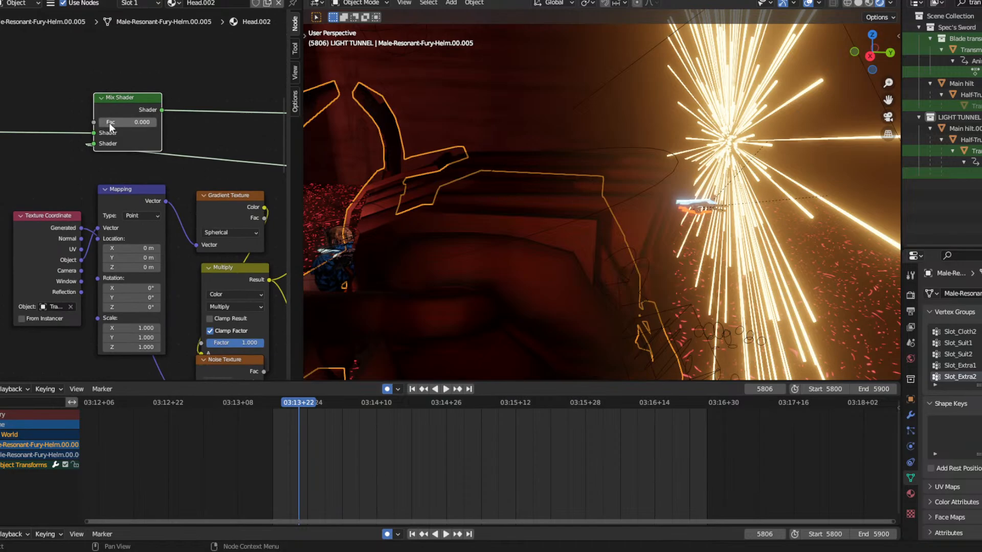
pyautogui.moveTo(108, 122); pyautogui.dragTo(156, 122)
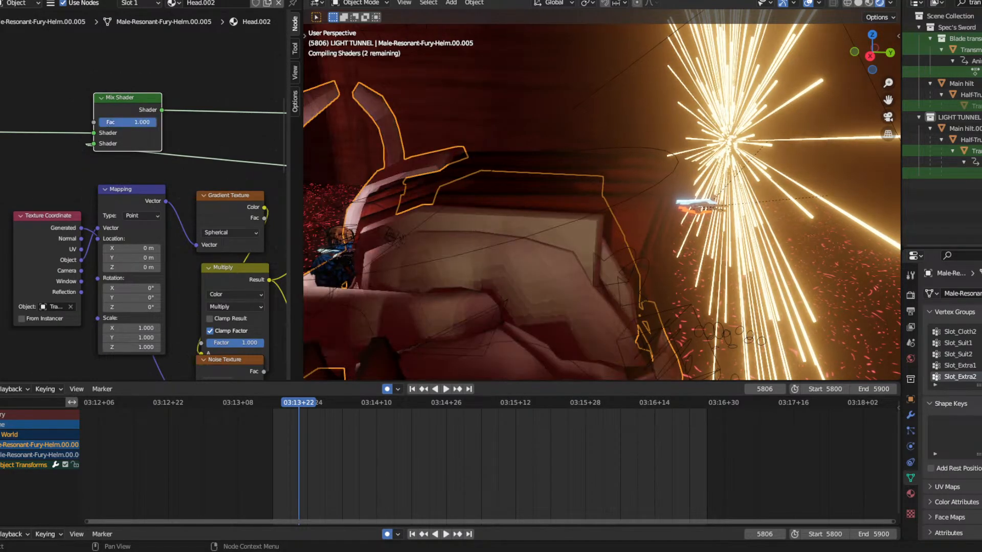
# Resize Transmat Sphere.001 and move it over the golden figure's helm beside the spark burst.
pyautogui.moveTo(516, 223); pyautogui.dragTo(563, 194, button='middle')
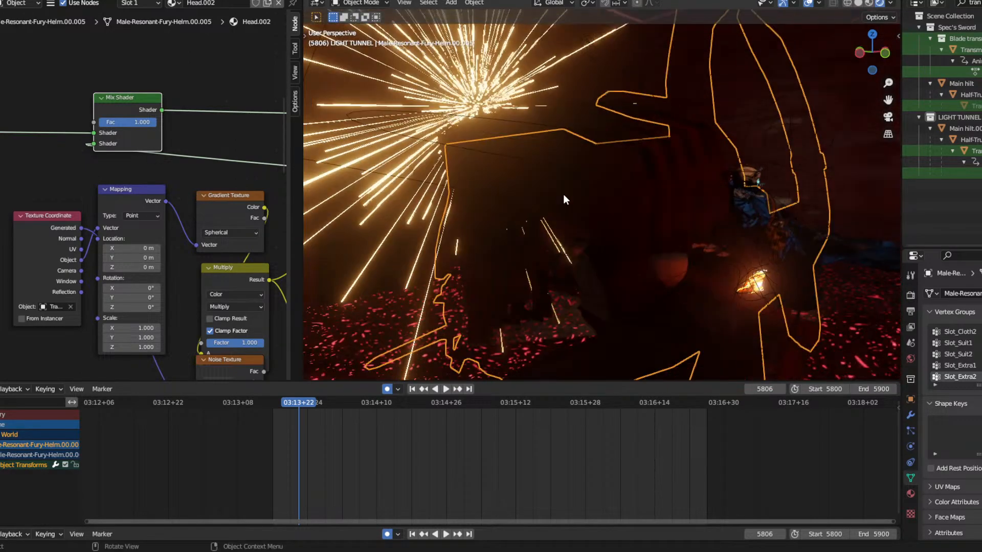
pyautogui.press('s')
pyautogui.rightClick(578, 227)
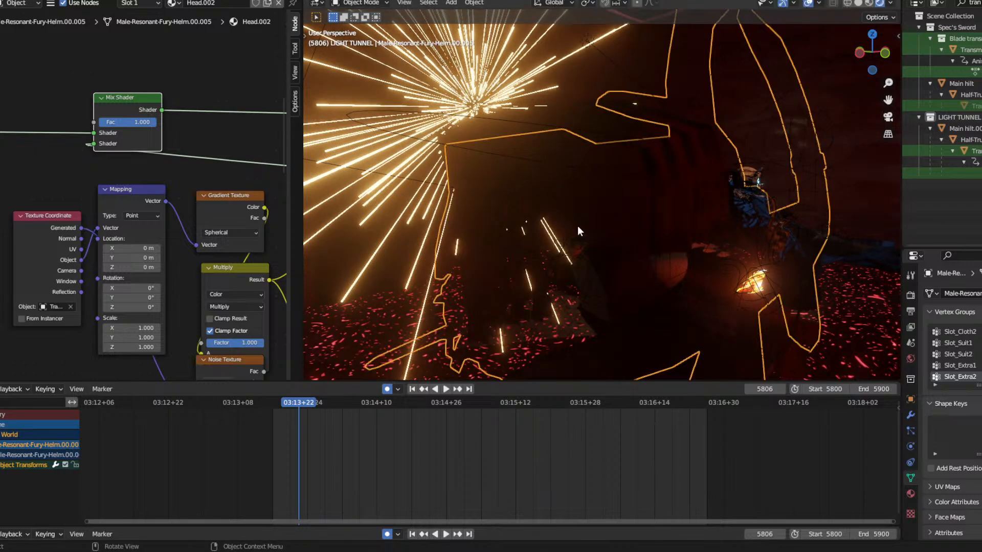
pyautogui.click(971, 150)
pyautogui.press('s')
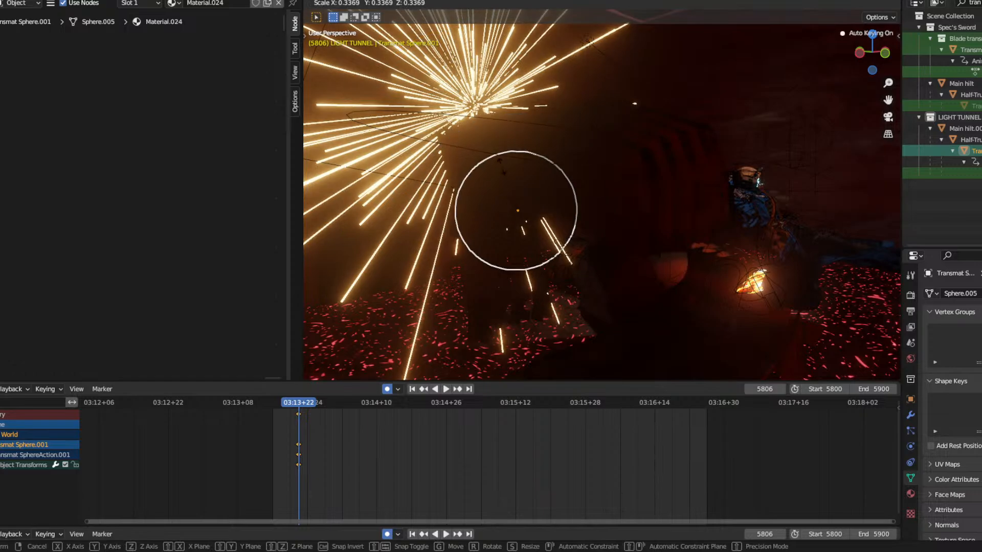
pyautogui.click(601, 154)
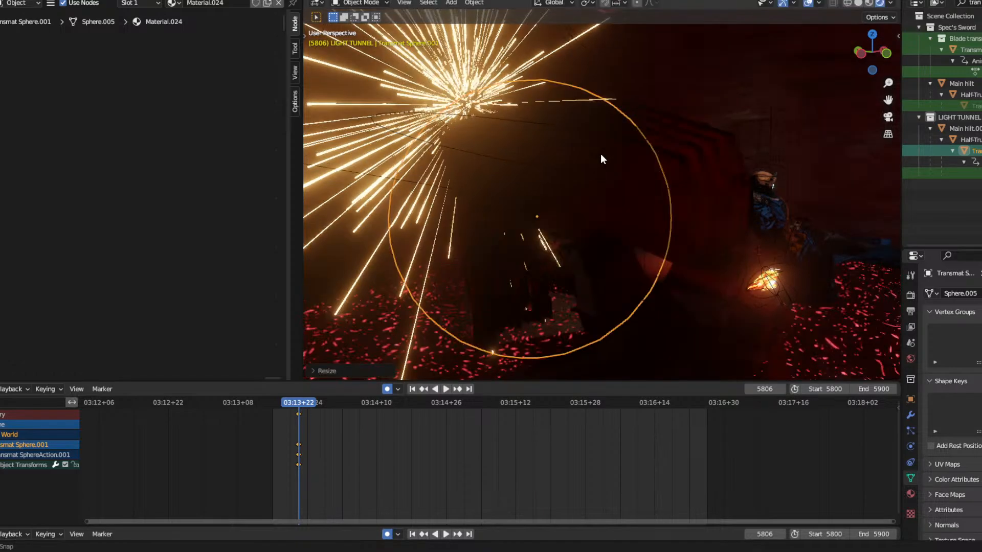
pyautogui.moveTo(601, 153); pyautogui.dragTo(664, 189, button='middle')
pyautogui.press('g')
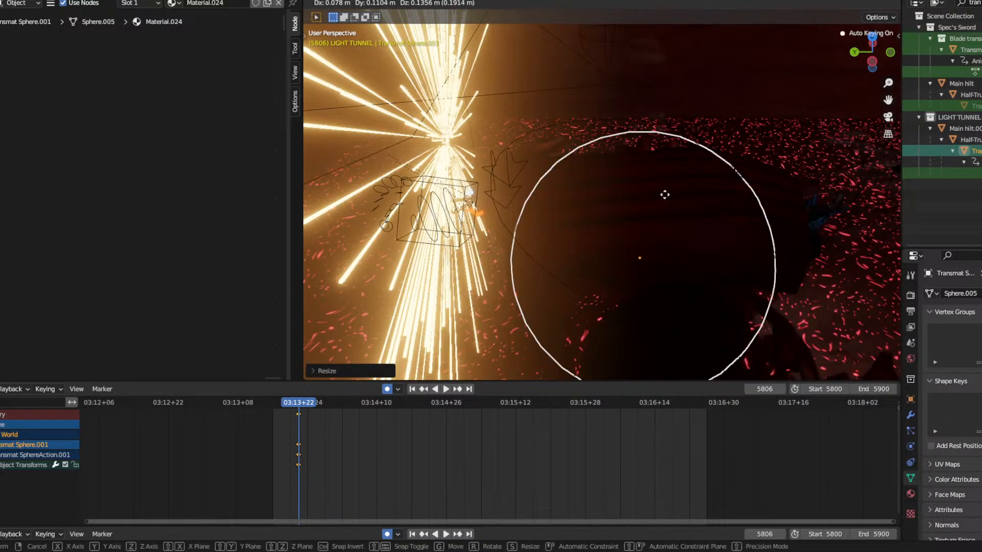
pyautogui.click(649, 202)
pyautogui.moveTo(649, 202); pyautogui.dragTo(504, 145, button='middle')
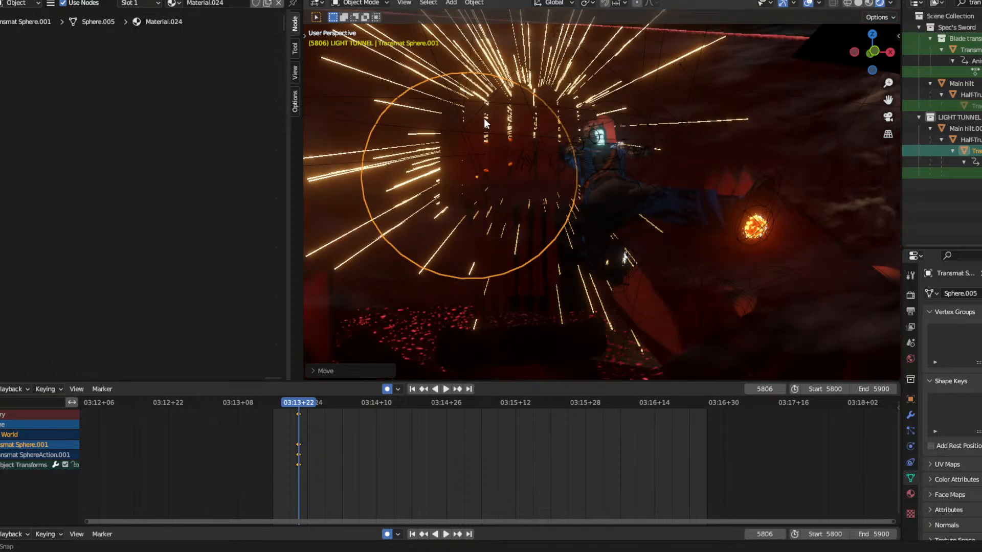
pyautogui.moveTo(484, 123); pyautogui.dragTo(508, 188, button='middle')
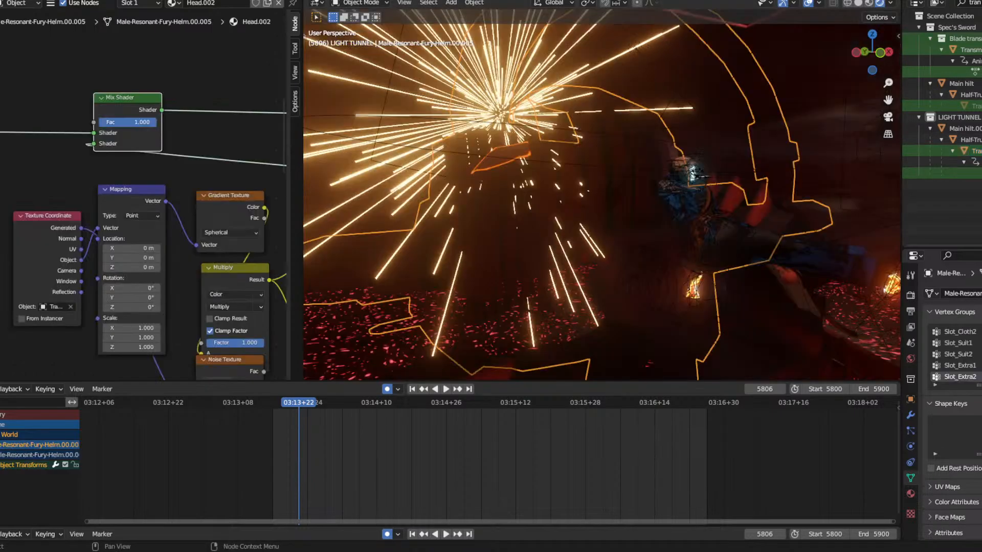
# Set the blend mode and shadow mode of the helm's Head.002 material to Alpha Clip and readjust its Mix Shader Fac.
pyautogui.moveTo(134, 122); pyautogui.dragTo(115, 122)
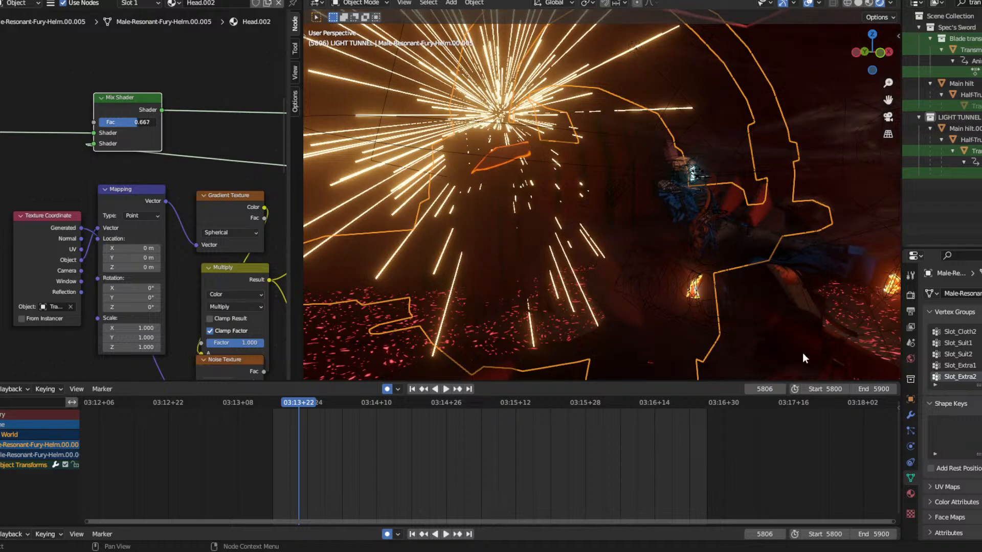
pyautogui.click(910, 493)
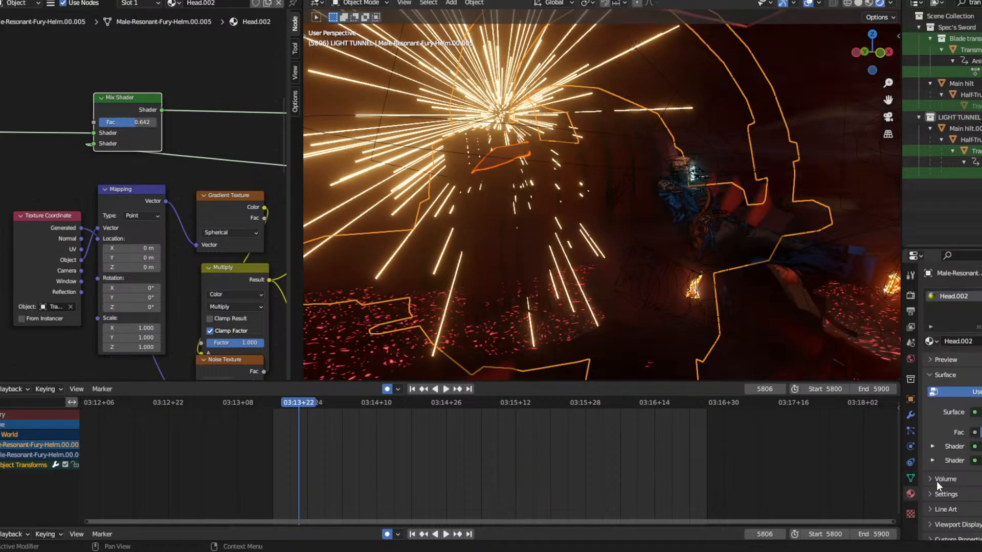
pyautogui.scroll(-1, 947, 467)
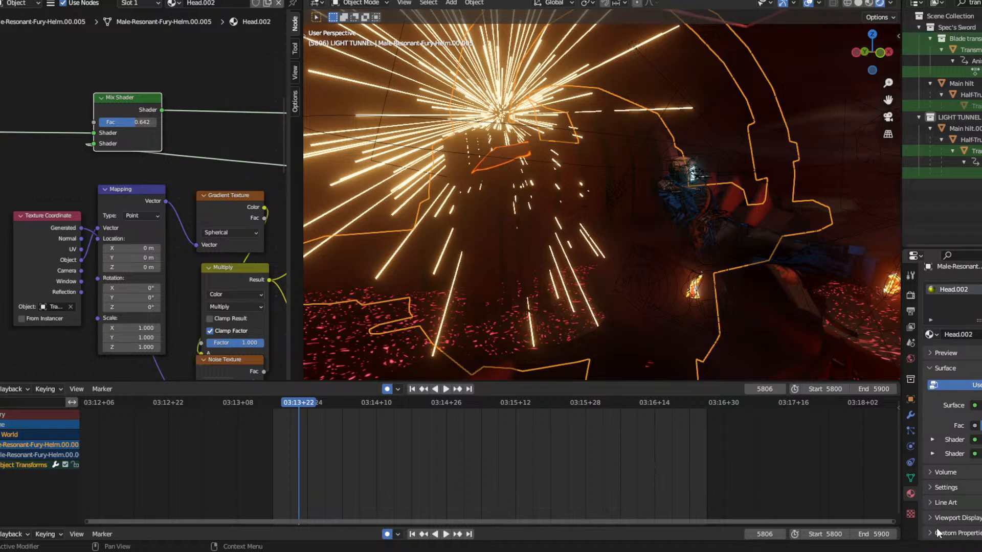
pyautogui.scroll(-2, 934, 515)
pyautogui.click(930, 504)
pyautogui.click(936, 471)
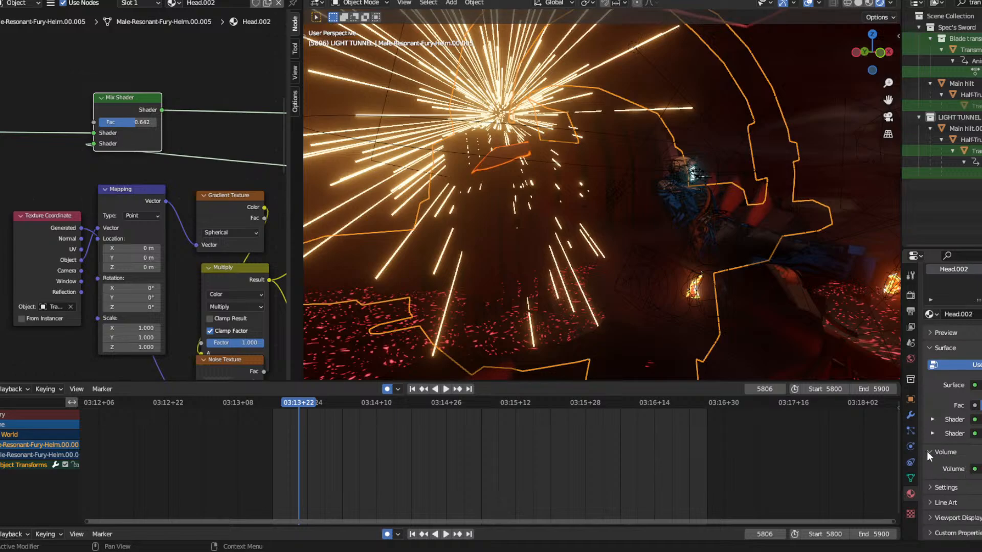
pyautogui.click(929, 453)
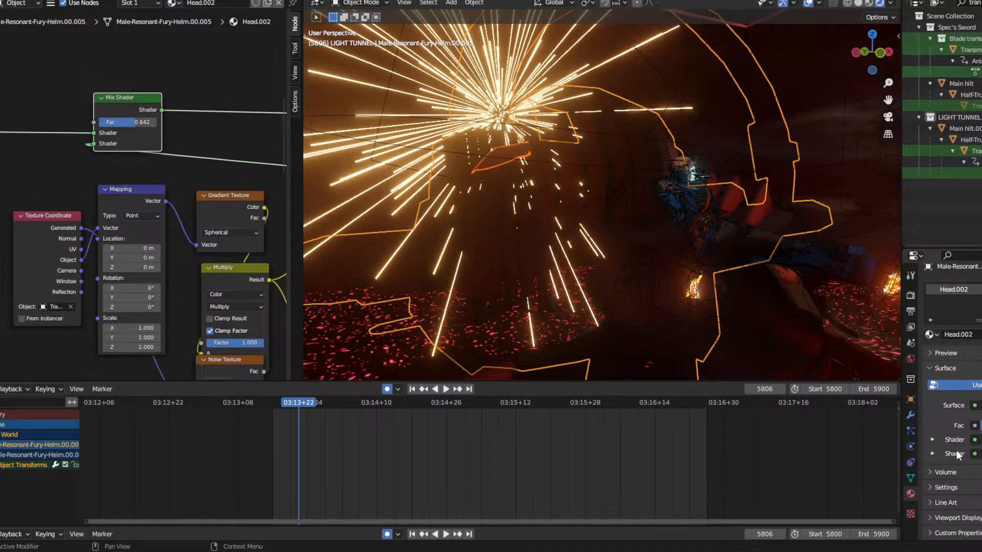
pyautogui.click(930, 485)
pyautogui.scroll(-4, 943, 482)
pyautogui.click(977, 428)
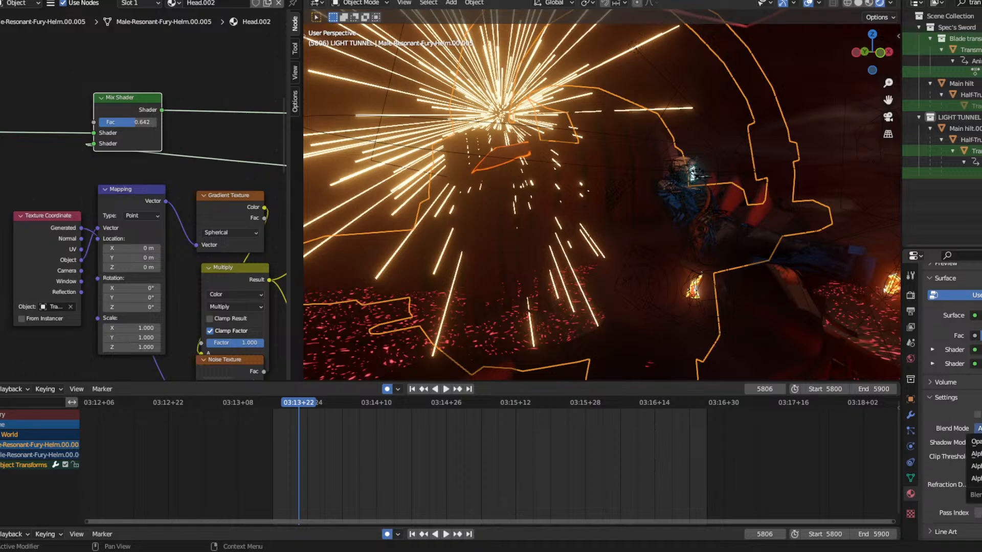
pyautogui.click(975, 453)
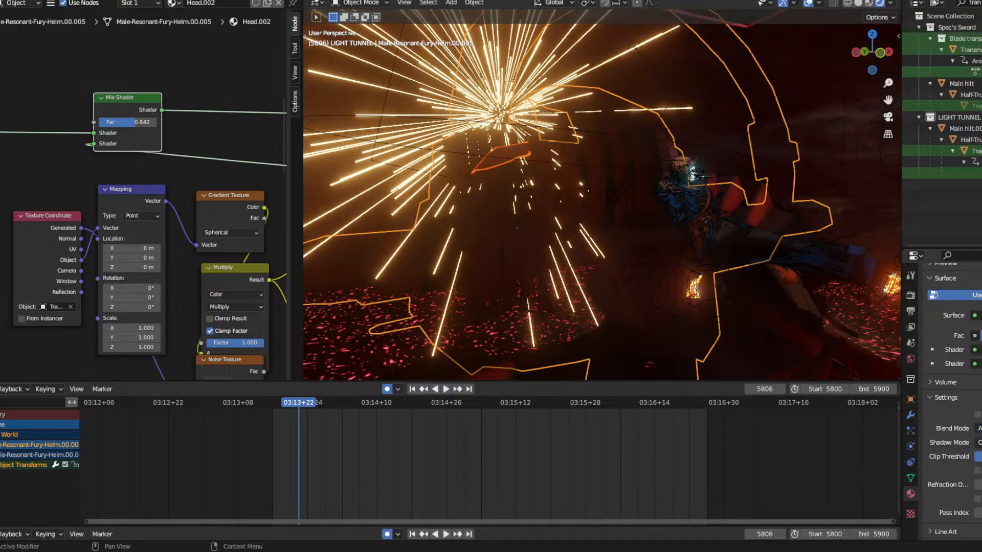
pyautogui.click(977, 442)
pyautogui.click(976, 480)
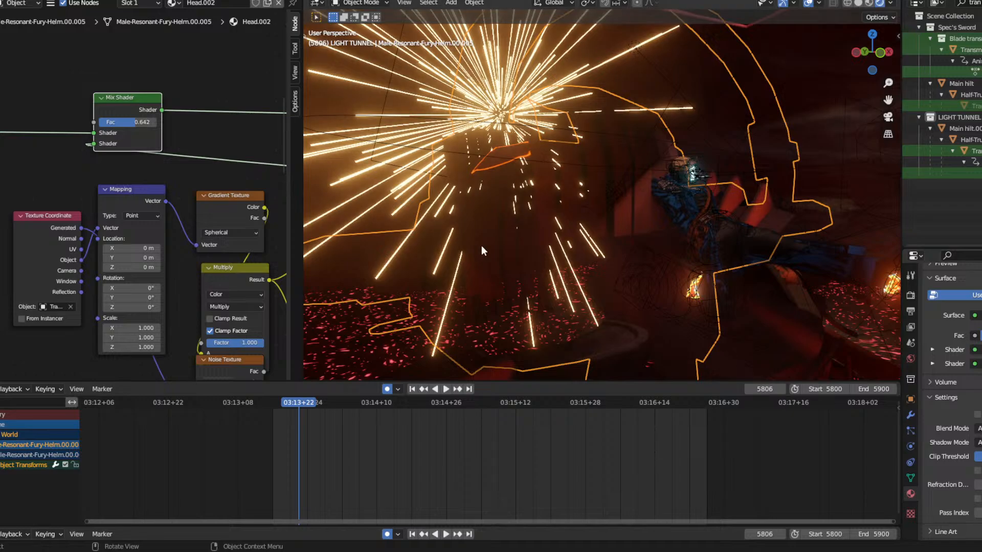
pyautogui.moveTo(134, 120); pyautogui.dragTo(354, 138)
pyautogui.click(972, 150)
pyautogui.press('g')
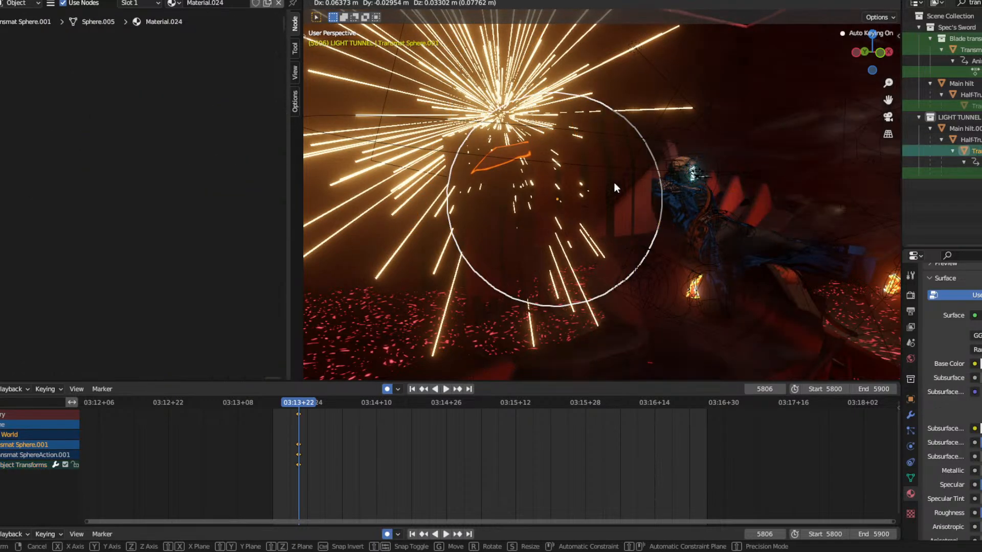
pyautogui.rightClick(554, 148)
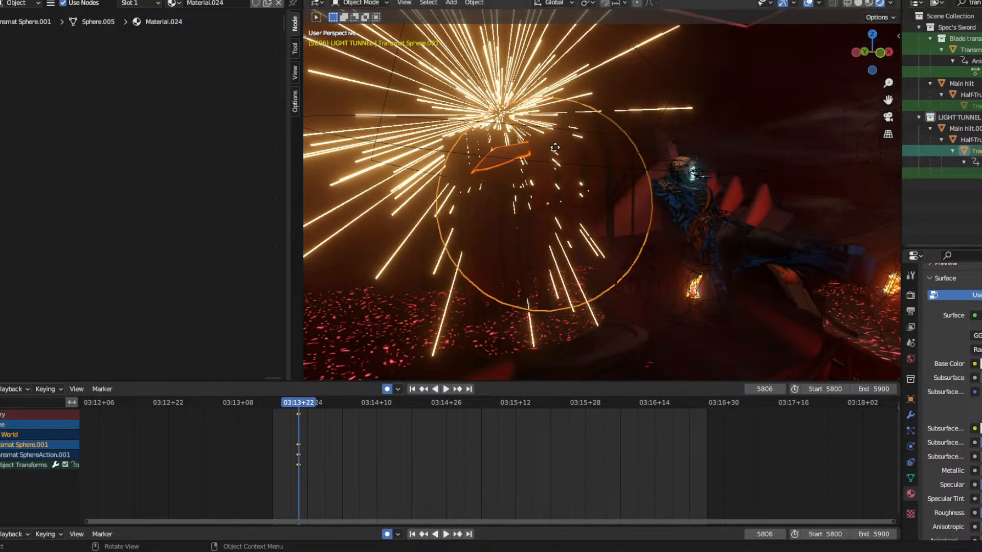
pyautogui.moveTo(554, 147); pyautogui.dragTo(613, 175, button='middle')
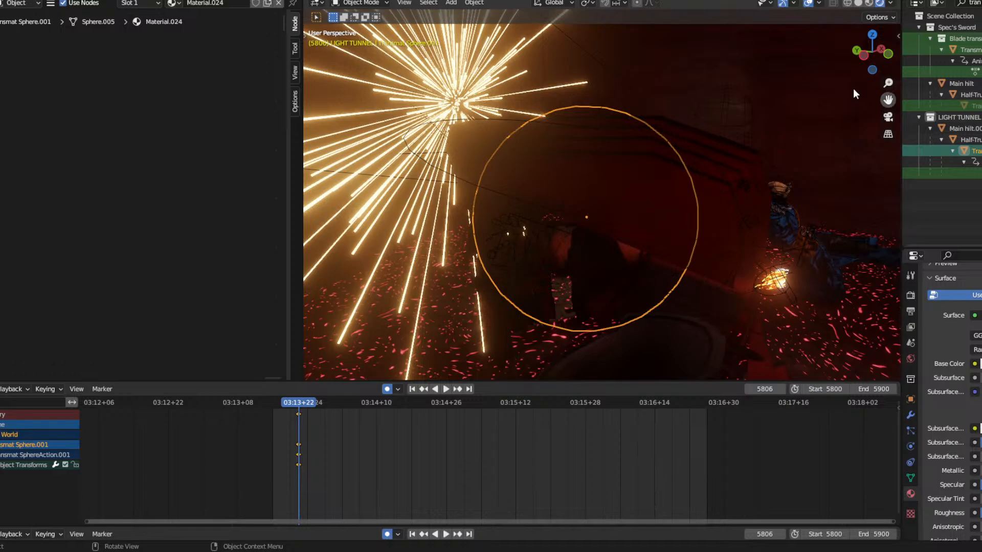
# Select the original Transmat Sphere under the main hilt and move it over the golden figure's helm.
pyautogui.click(976, 106)
pyautogui.press('g')
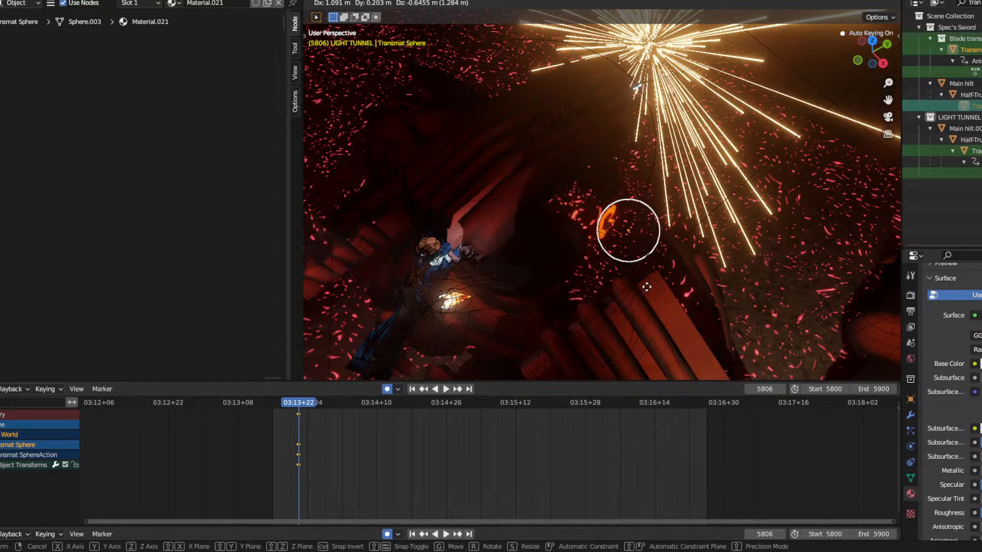
pyautogui.click(700, 256)
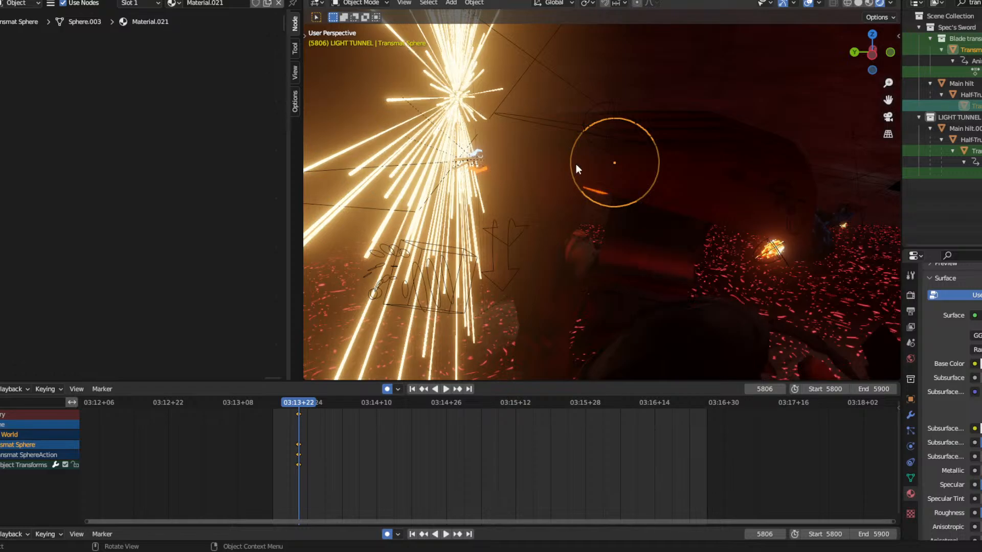
pyautogui.press('g')
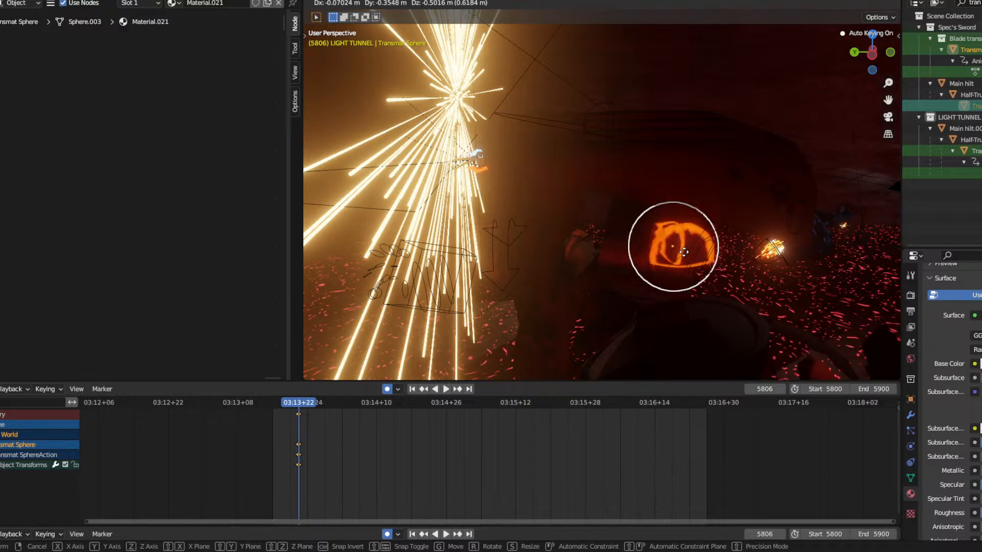
pyautogui.rightClick(685, 256)
pyautogui.press('s')
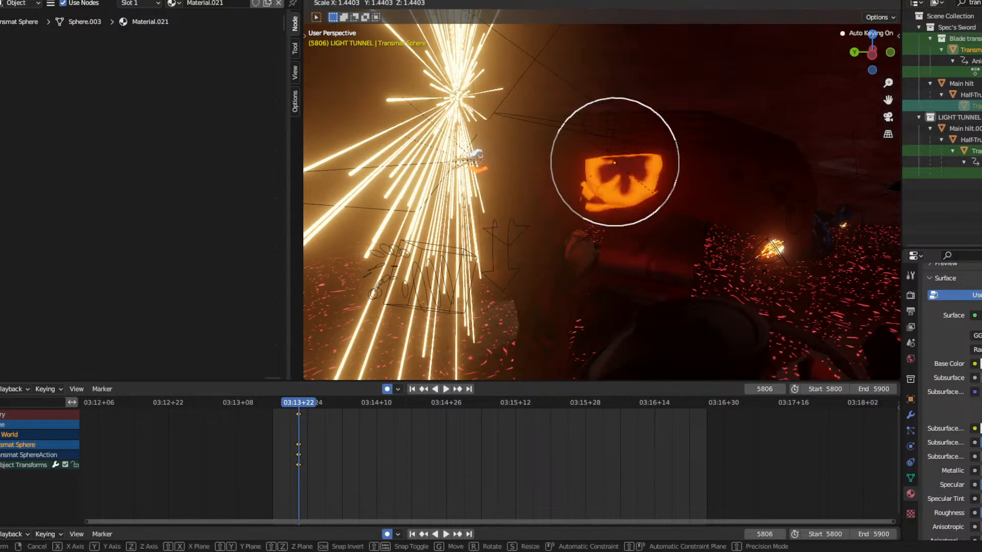
pyautogui.rightClick(353, 113)
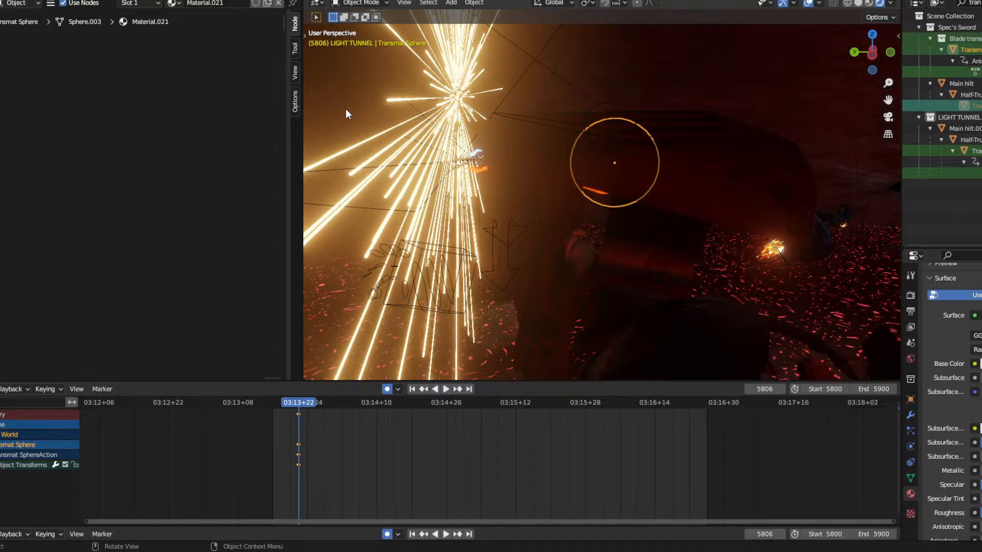
# Delete Transmat Sphere.001 from the LIGHT TUNNEL collection and scale the original Transmat Sphere up about 14.5 times around the helm.
pyautogui.click(975, 162)
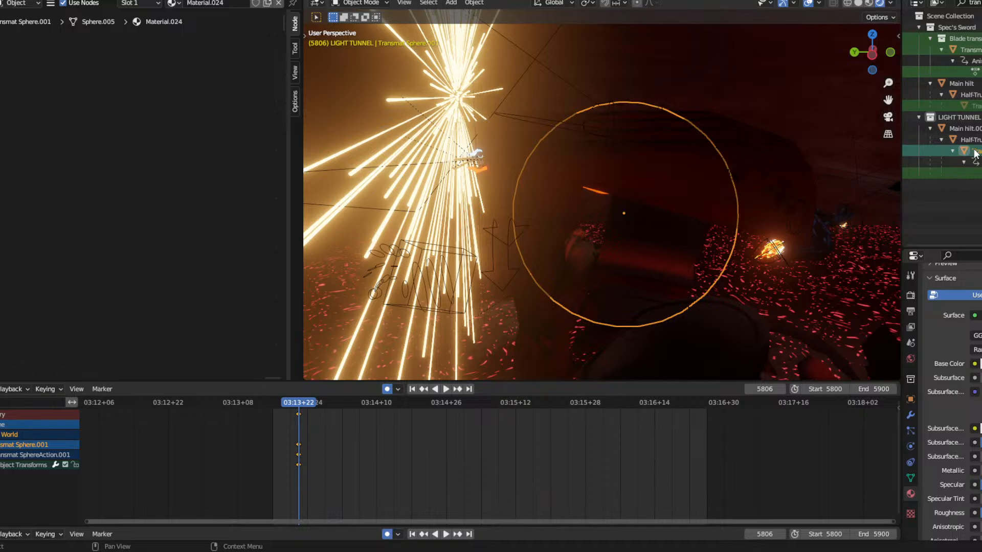
pyautogui.press('Delete')
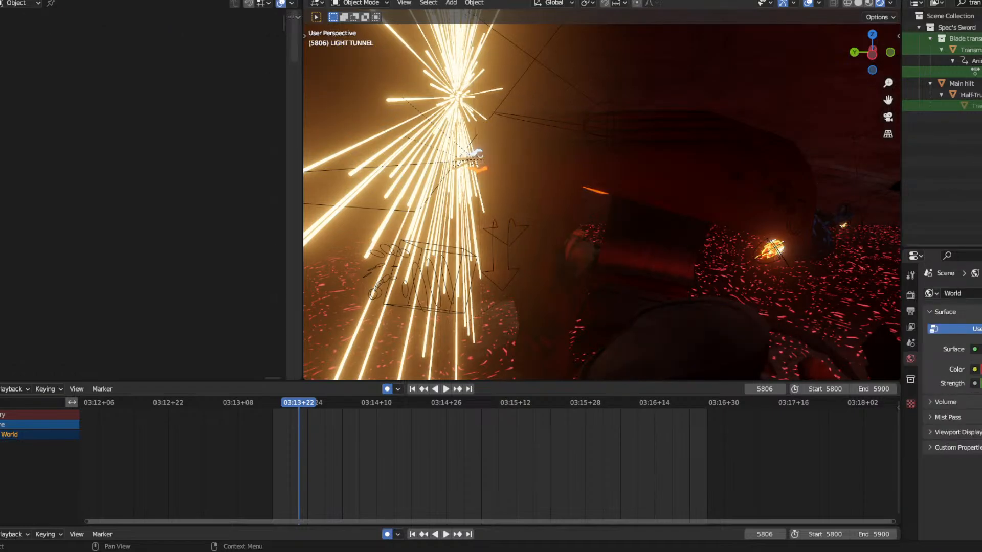
pyautogui.click(976, 107)
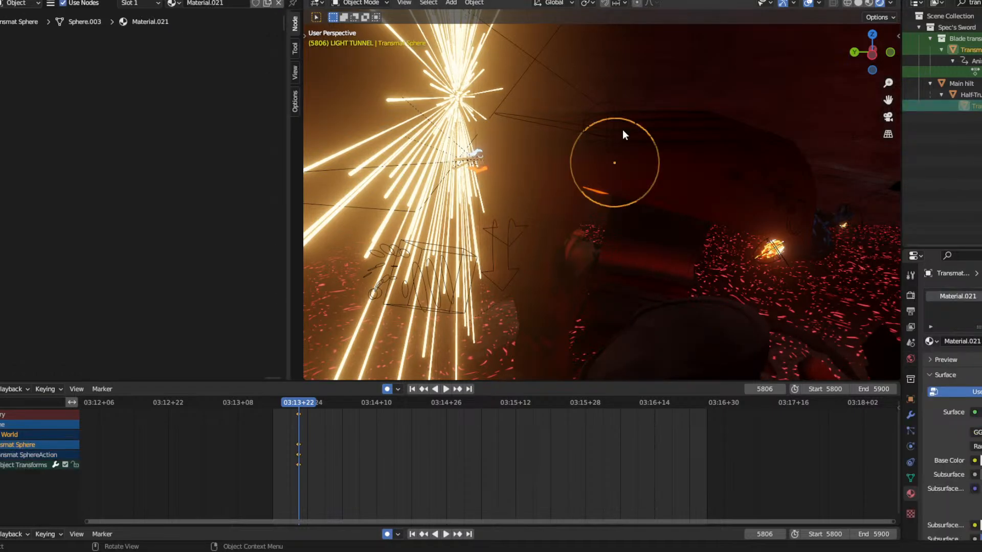
pyautogui.press('s')
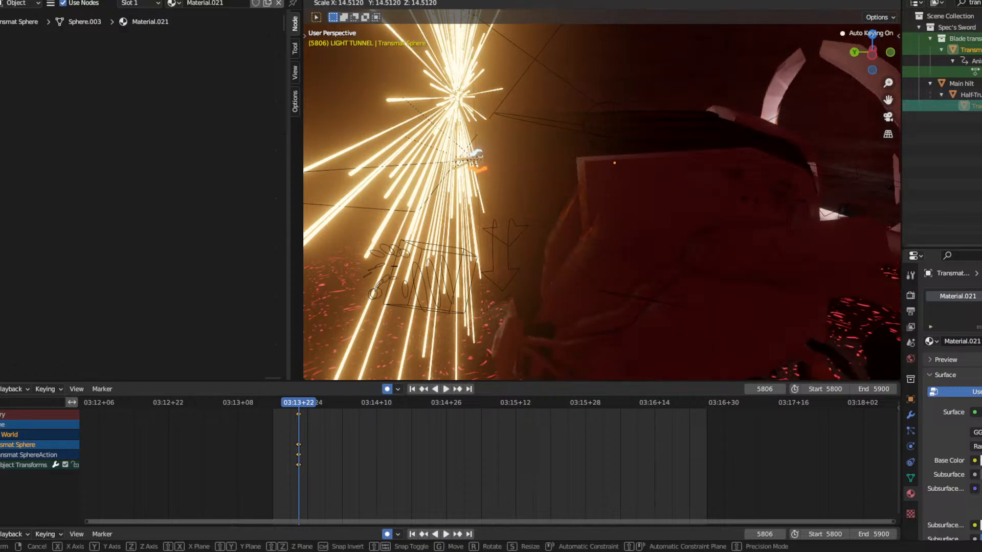
pyautogui.click(733, 205)
pyautogui.scroll(-3, 733, 200)
pyautogui.moveTo(734, 200); pyautogui.dragTo(682, 164, button='middle')
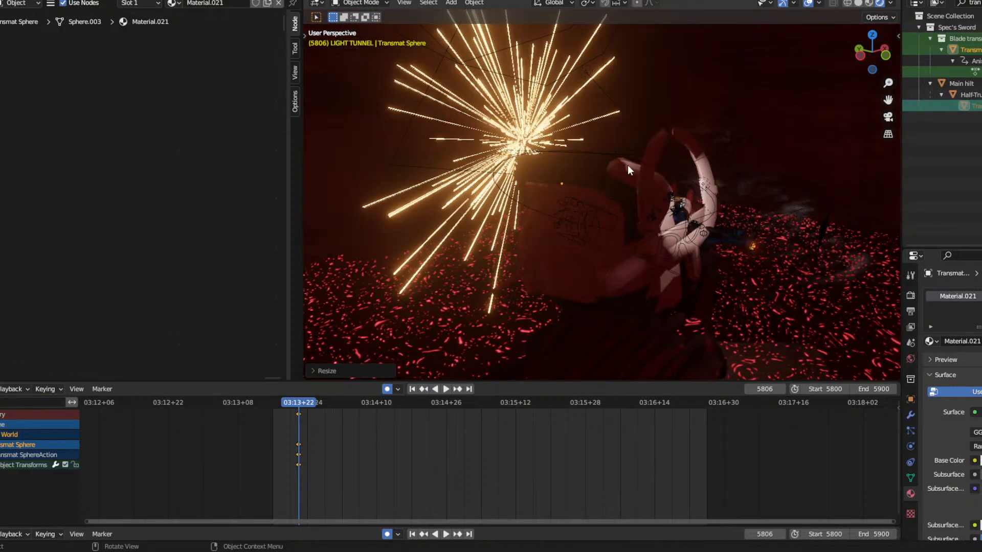
# Shrink the Transmat Sphere, move it down to the lower part of the golden figure's helm, and check it in rendered shading.
pyautogui.click(869, 3)
pyautogui.press('s')
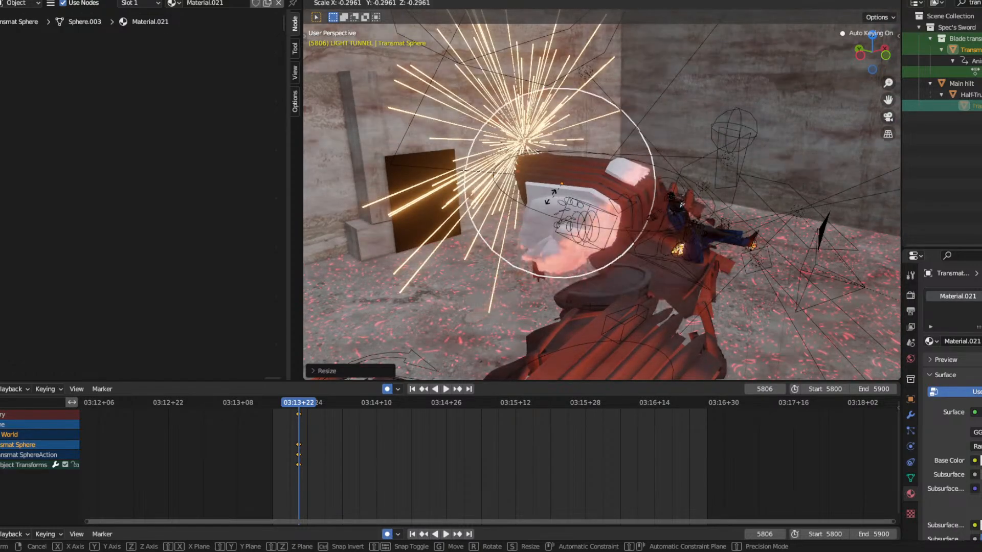
pyautogui.press('g')
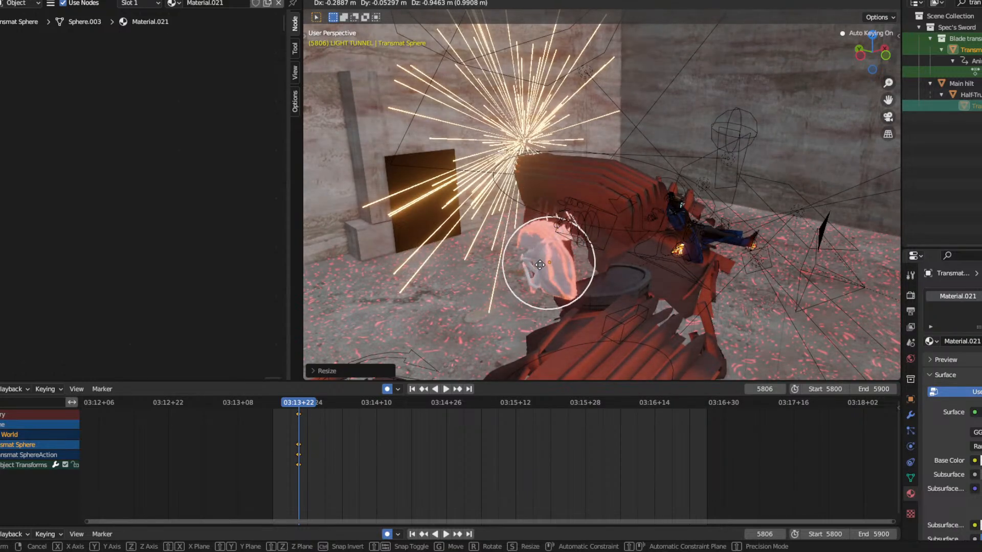
pyautogui.click(542, 256)
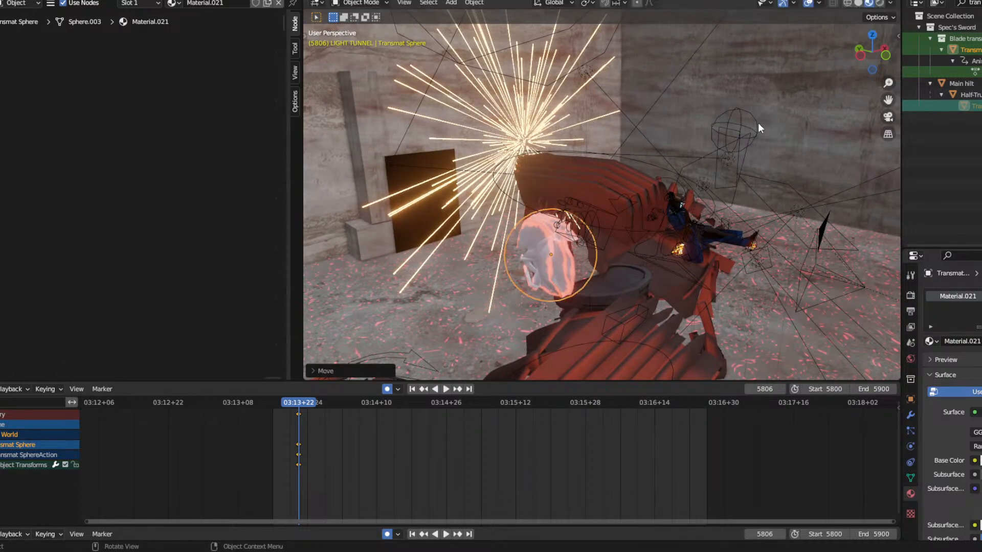
pyautogui.click(879, 3)
pyautogui.scroll(4, 523, 243)
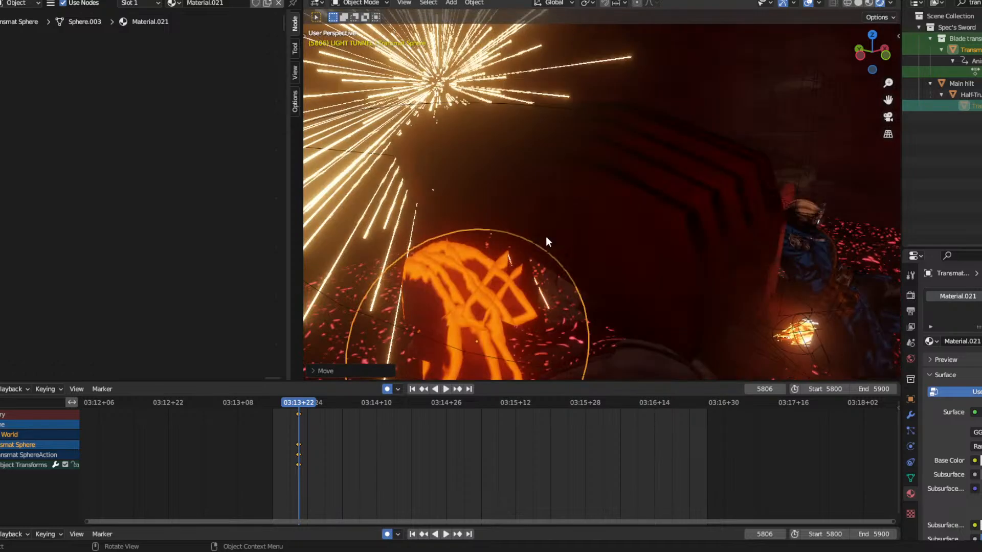
pyautogui.moveTo(545, 236); pyautogui.dragTo(627, 186, button='middle')
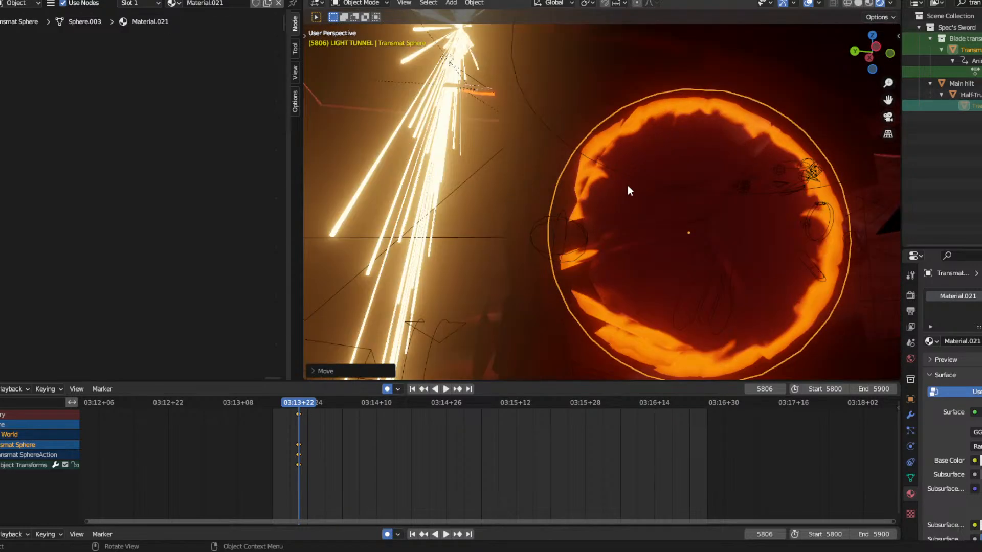
# Switch back to Material Preview shading and scale the Transmat Sphere up in two passes around the helm.
pyautogui.click(869, 3)
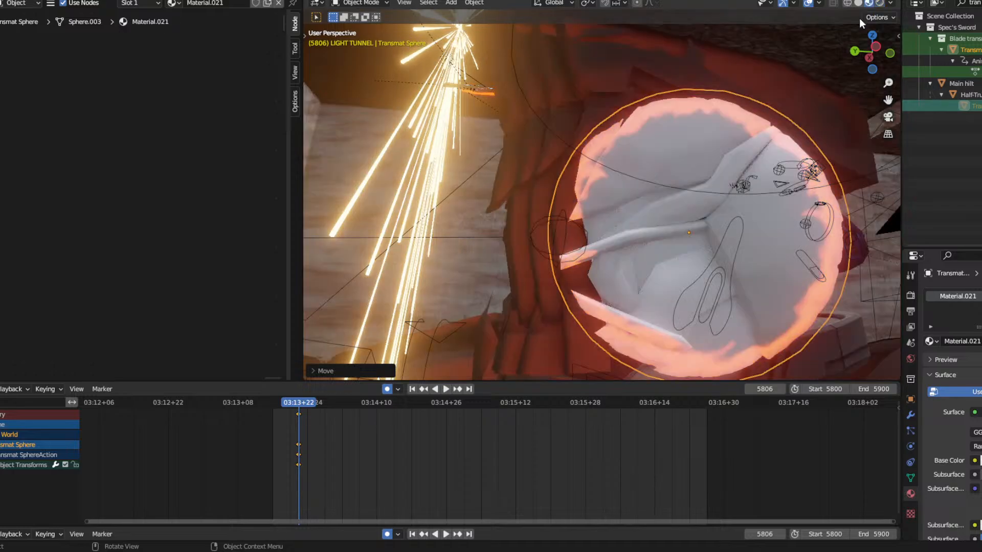
pyautogui.click(670, 225)
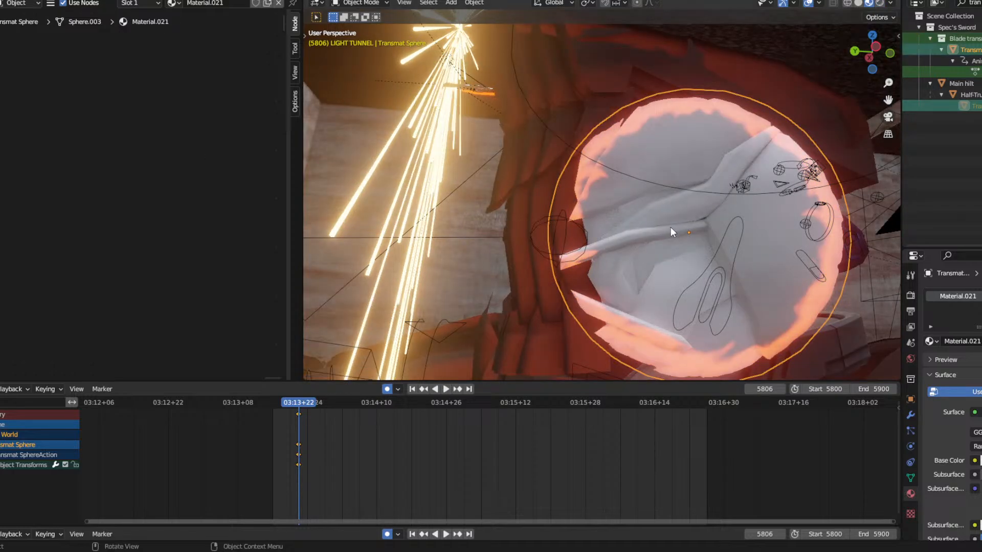
pyautogui.press('s')
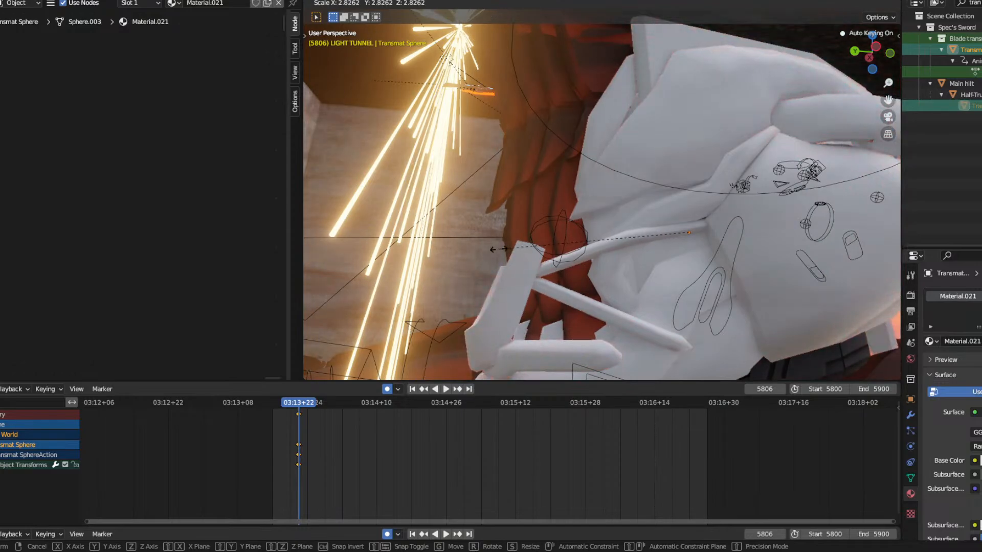
pyautogui.click(612, 188)
pyautogui.moveTo(613, 188); pyautogui.dragTo(502, 220, button='middle')
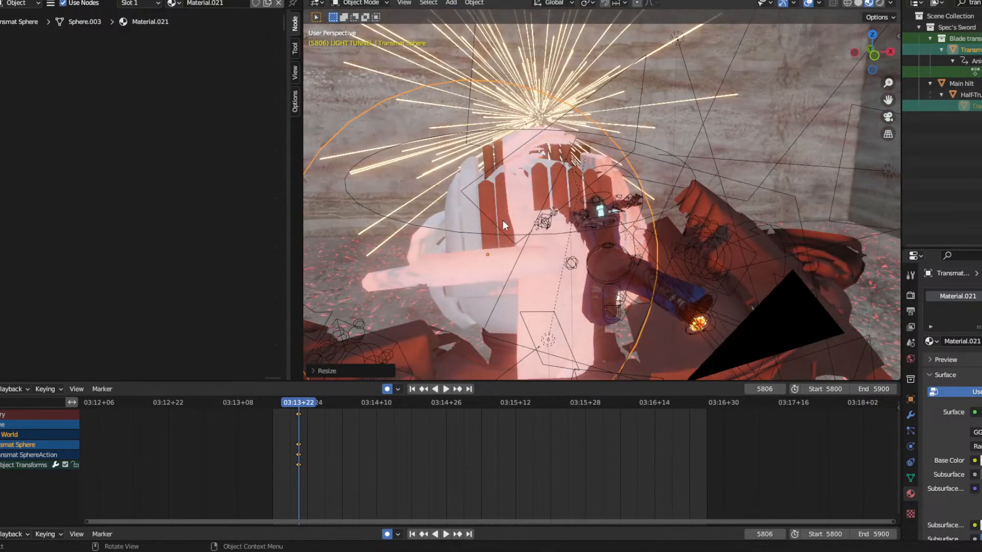
pyautogui.press('s')
pyautogui.click(407, 232)
# Shift the oversized Transmat Sphere across the helm, scale it down to about 0.3, and recentre it on the helm.
pyautogui.moveTo(572, 216); pyautogui.dragTo(511, 202, button='middle')
pyautogui.press('g')
pyautogui.click(609, 202)
pyautogui.scroll(-6, 608, 203)
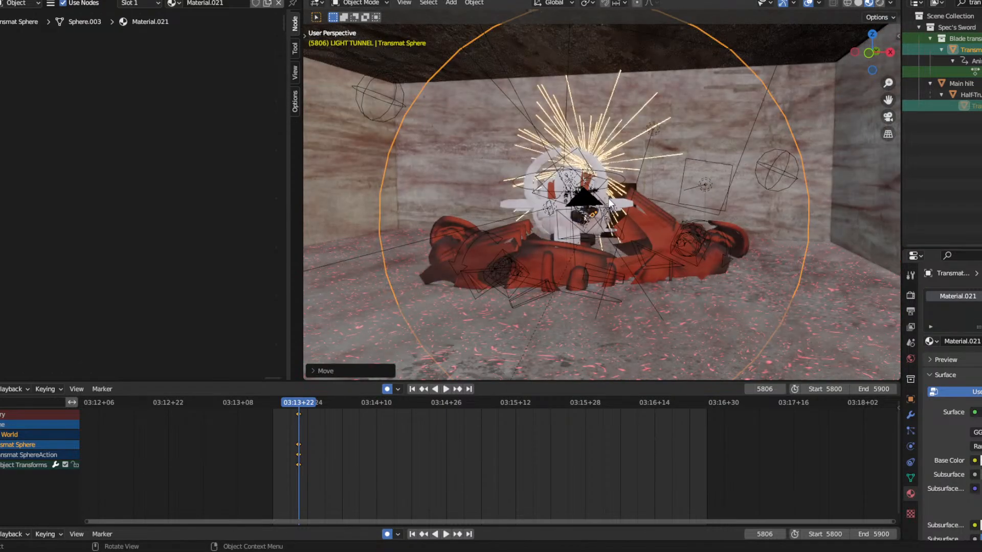
pyautogui.press('s')
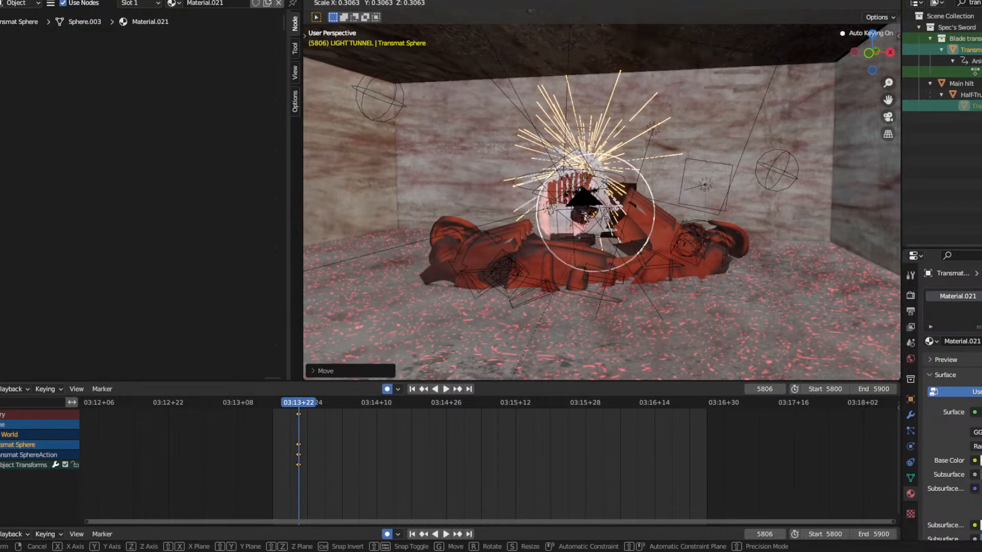
pyautogui.click(587, 216)
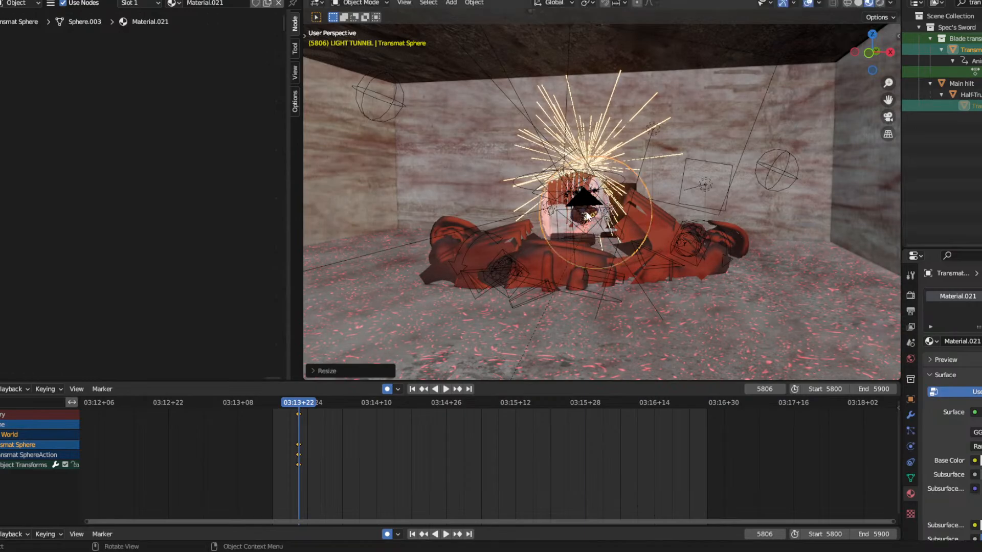
pyautogui.scroll(2, 613, 220)
pyautogui.moveTo(614, 219)
pyautogui.mouseDown(button='middle')
pyautogui.moveTo(630, 205)
pyautogui.moveTo(629, 218)
pyautogui.mouseUp(button='middle')
pyautogui.press('g')
pyautogui.click(577, 200)
# Move the Transmat Sphere along the helm's depth and rescale it until it encloses the helm and its horns.
pyautogui.scroll(5, 571, 191)
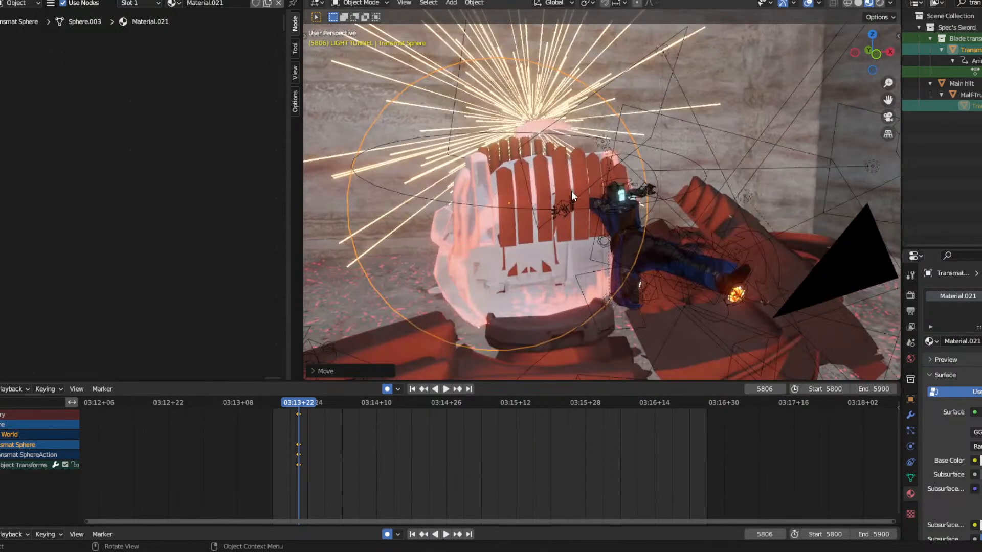
pyautogui.moveTo(571, 192); pyautogui.dragTo(634, 184, button='middle')
pyautogui.press('g')
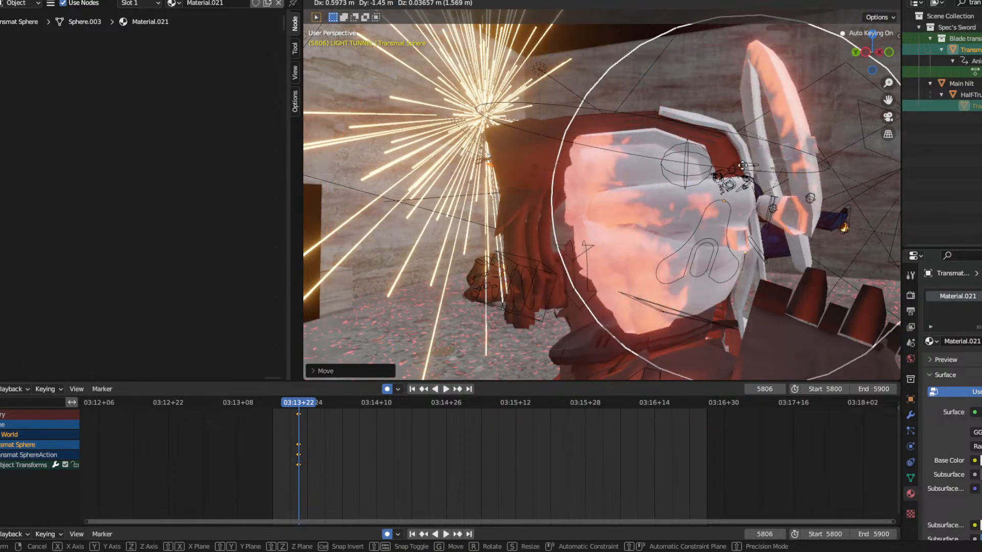
pyautogui.click(658, 168)
pyautogui.press('s')
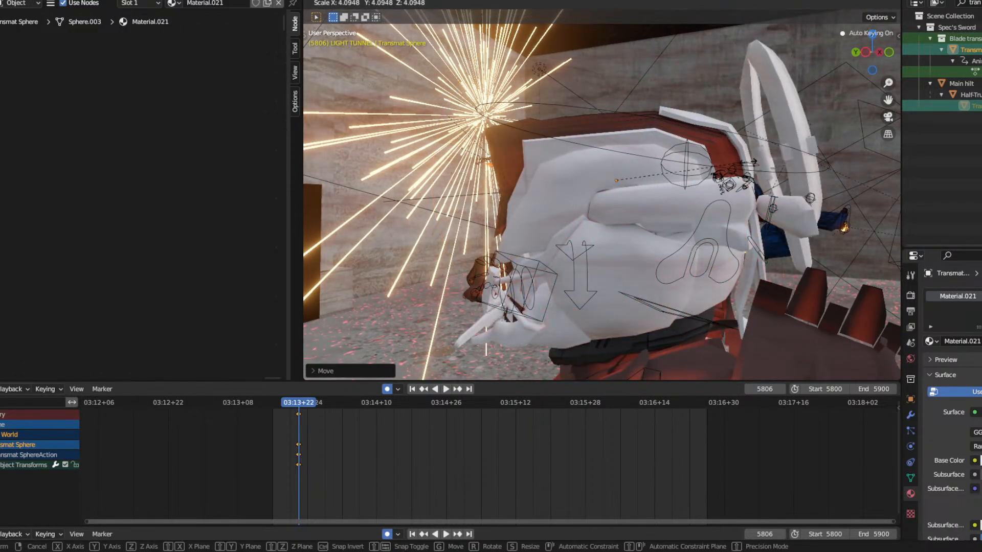
pyautogui.click(790, 159)
pyautogui.moveTo(790, 159); pyautogui.dragTo(625, 173, button='middle')
pyautogui.press('s')
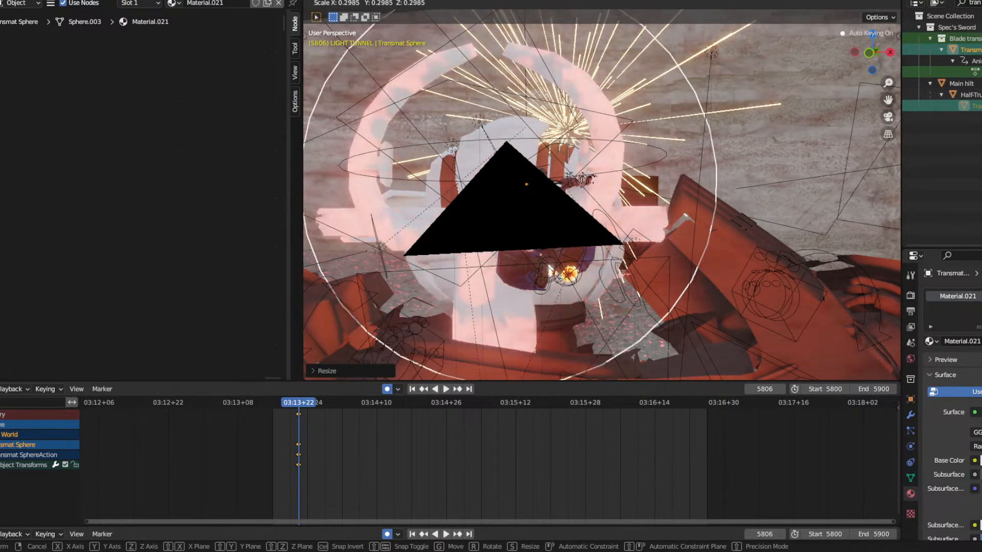
pyautogui.click(562, 196)
pyautogui.moveTo(562, 197); pyautogui.dragTo(588, 206, button='middle')
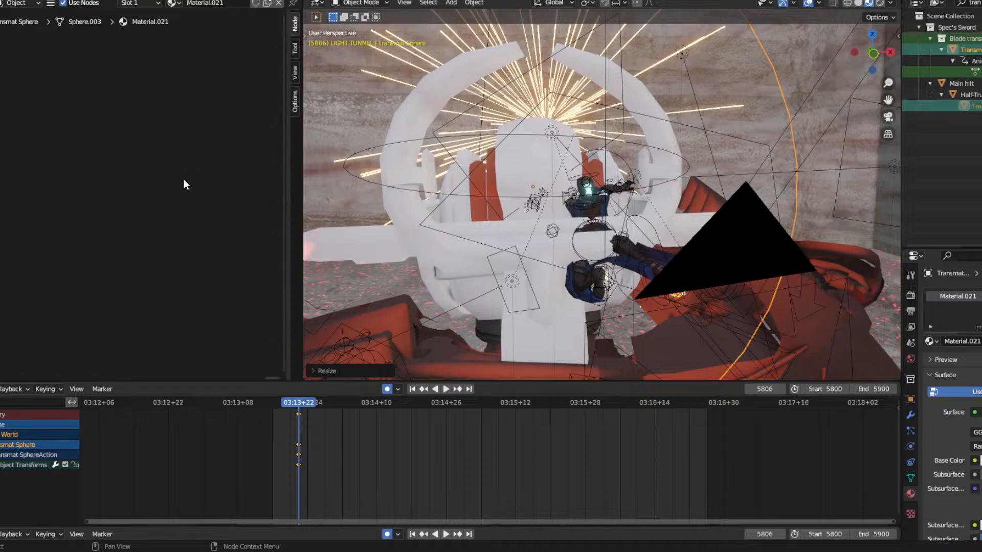
# Examine the Transmat Sphere's Material.021 nodes and select the golden figure's helm.
pyautogui.scroll(-10, 193, 196)
pyautogui.moveTo(220, 189); pyautogui.dragTo(334, 107, button='middle')
pyautogui.scroll(14, 200, 188)
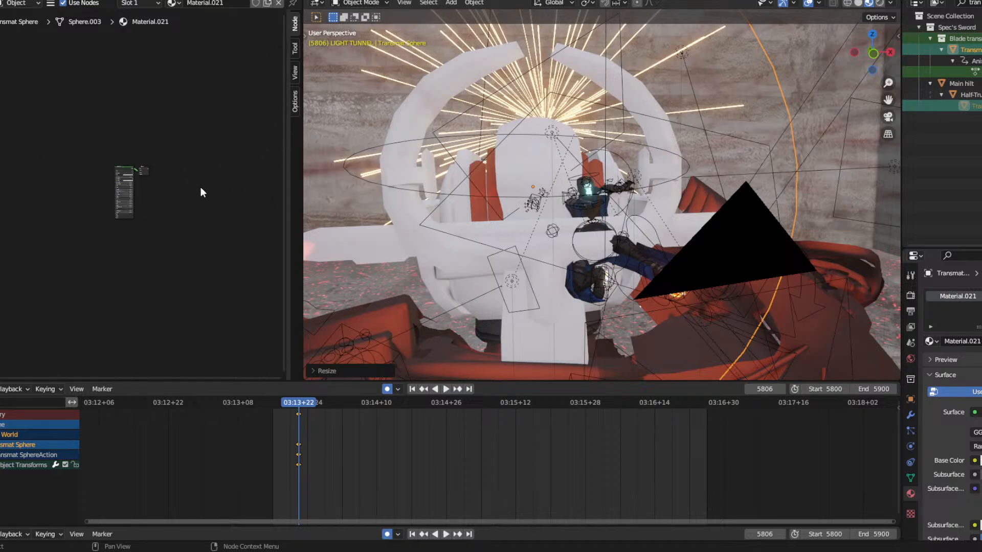
pyautogui.scroll(3, 174, 165)
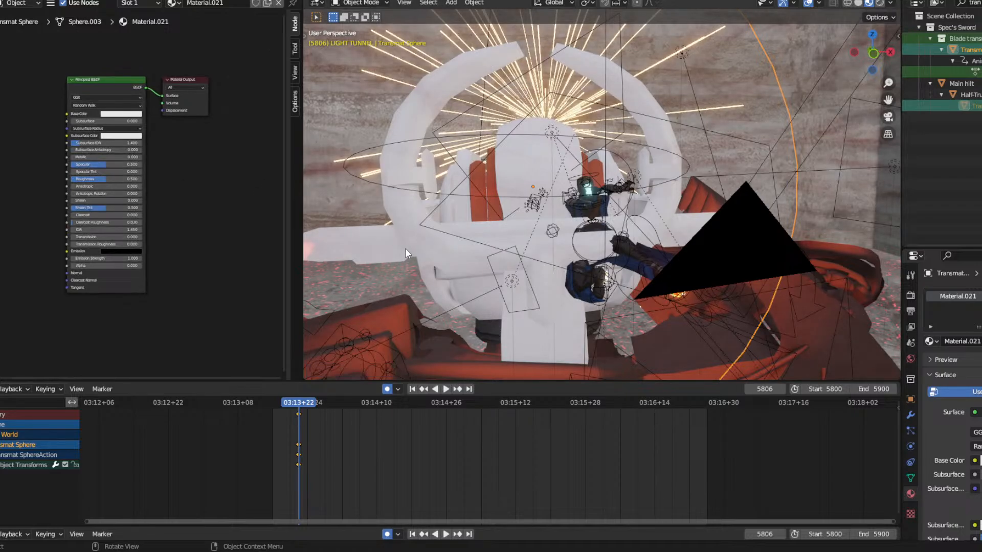
pyautogui.click(418, 238)
pyautogui.click(418, 238)
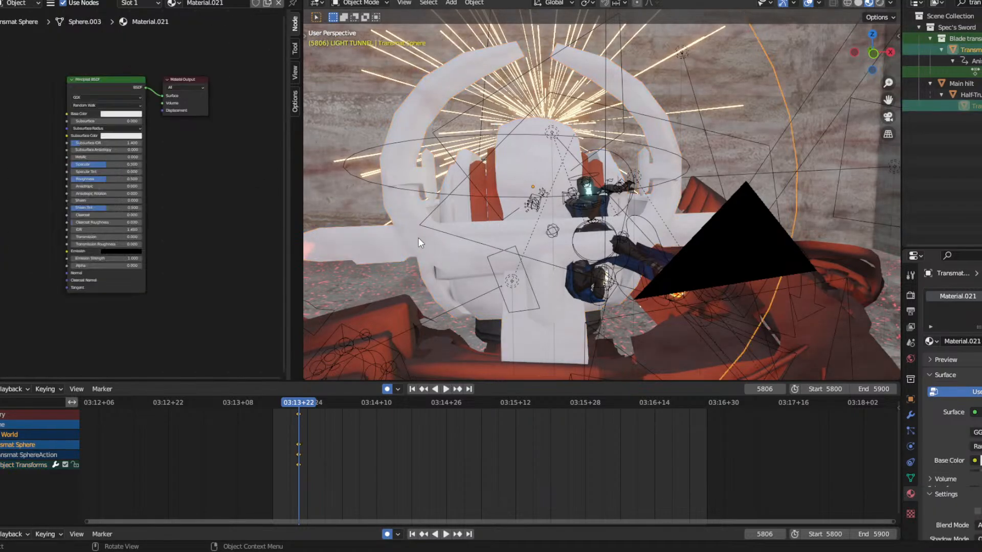
pyautogui.click(418, 237)
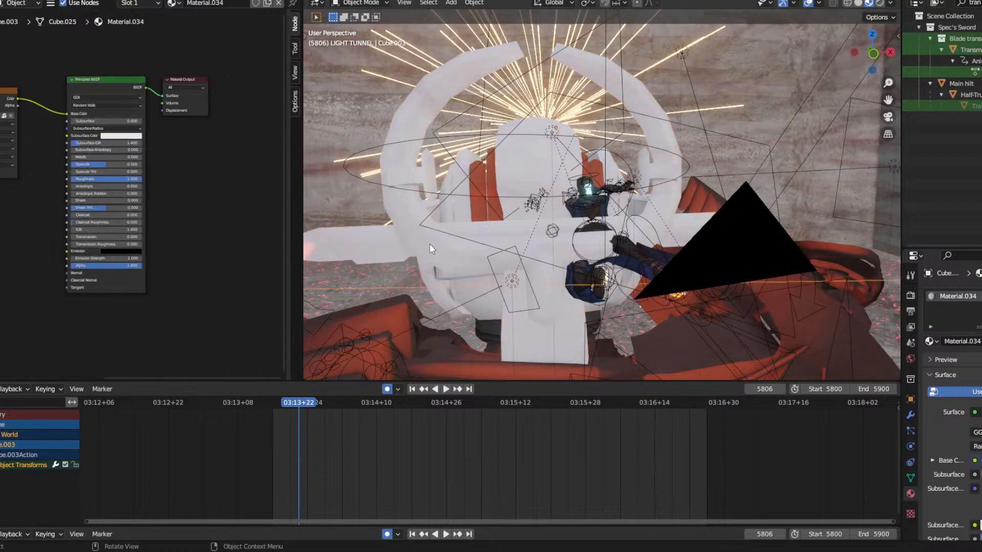
pyautogui.click(430, 247)
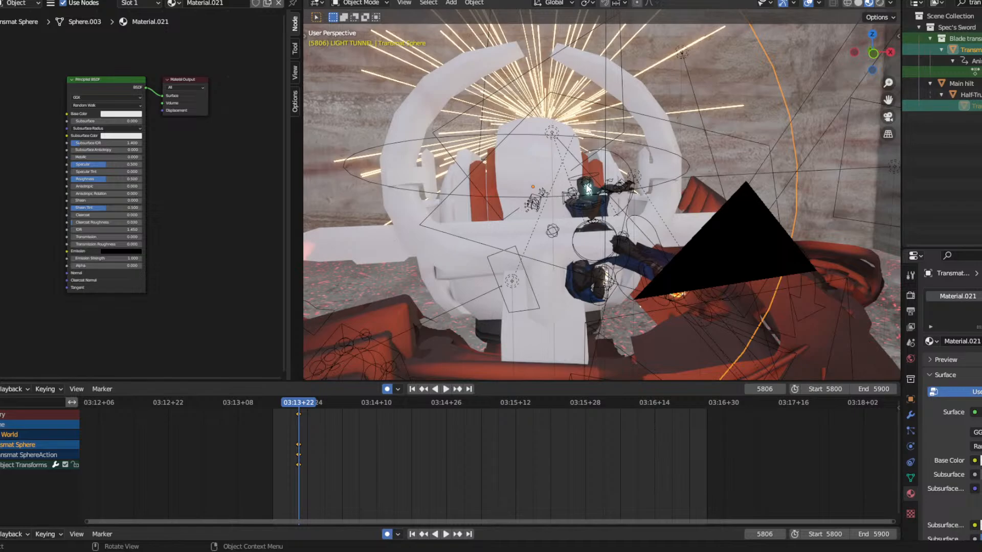
pyautogui.moveTo(615, 206); pyautogui.dragTo(600, 207, button='middle')
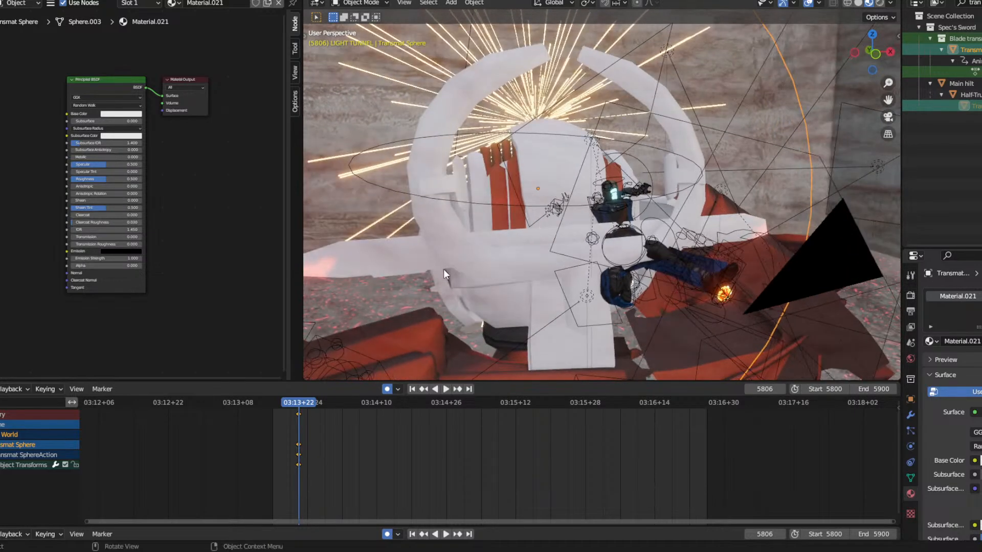
pyautogui.click(433, 247)
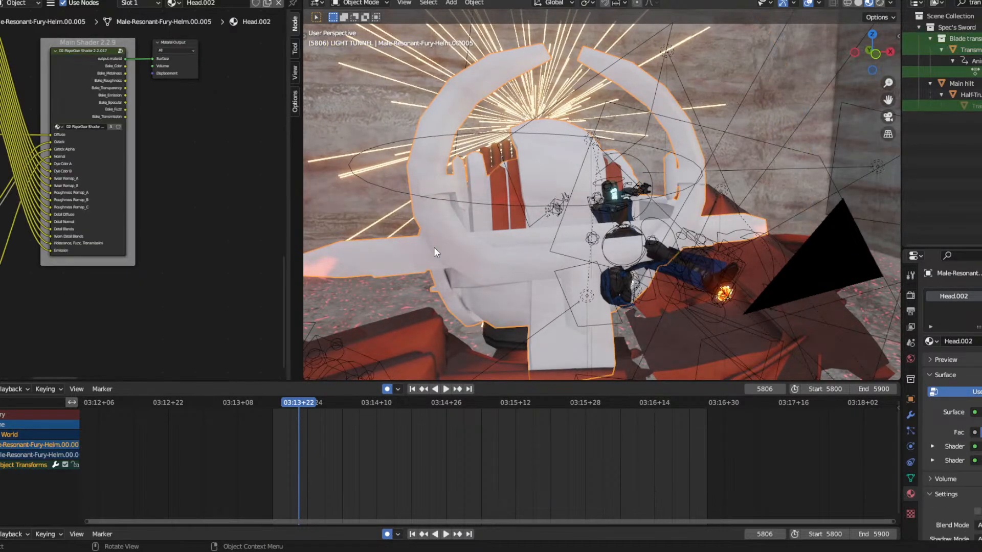
# Examine the transmat nodes in the helm's Head.002 material, through to the Mix Shader's Fac value.
pyautogui.moveTo(197, 154); pyautogui.dragTo(276, 197, button='middle')
pyautogui.moveTo(224, 142); pyautogui.dragTo(19, 132, button='middle')
pyautogui.scroll(-10, 129, 179)
pyautogui.moveTo(170, 136); pyautogui.dragTo(55, 194, button='middle')
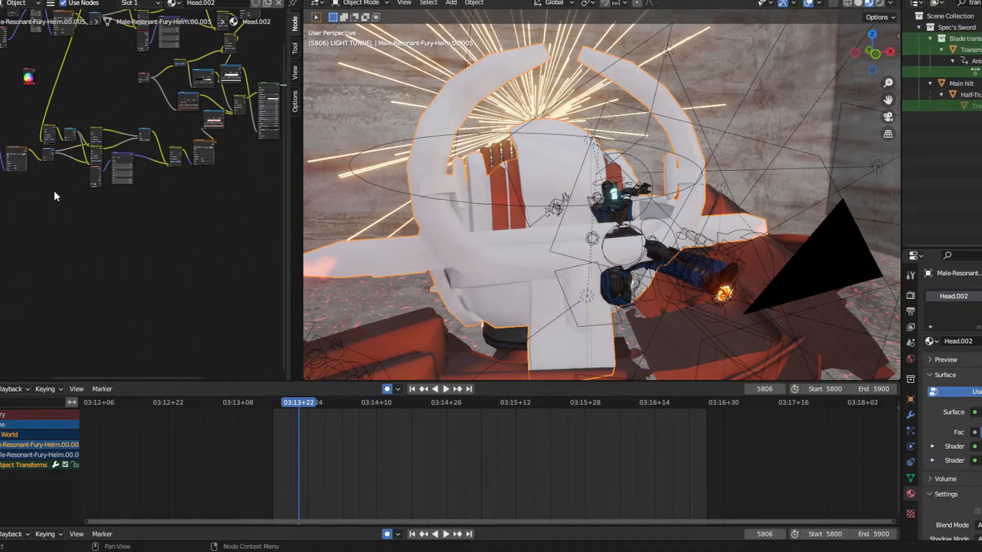
pyautogui.moveTo(122, 83); pyautogui.dragTo(2, 131, button='middle')
pyautogui.scroll(4, 107, 211)
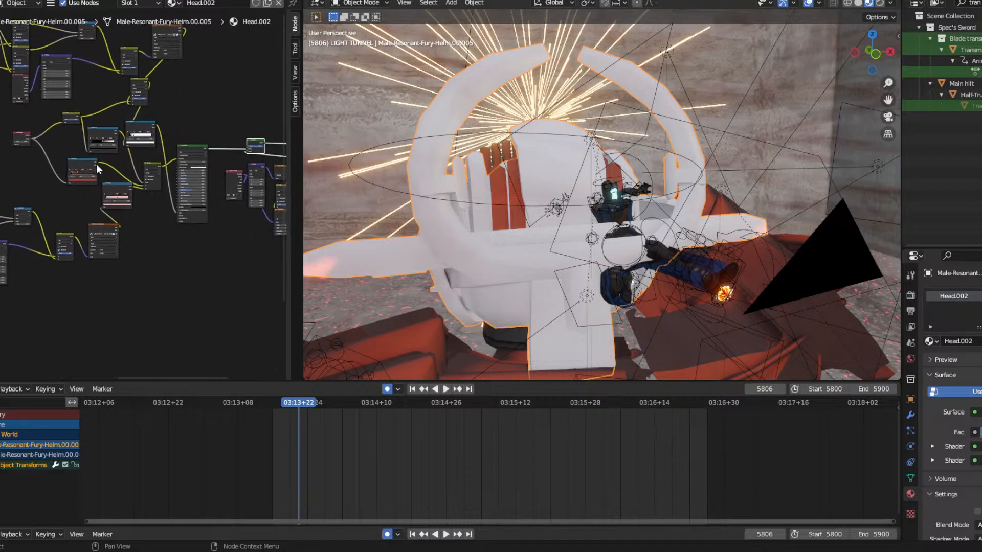
pyautogui.moveTo(201, 199); pyautogui.dragTo(32, 181, button='middle')
pyautogui.moveTo(51, 244); pyautogui.dragTo(282, 155, button='middle')
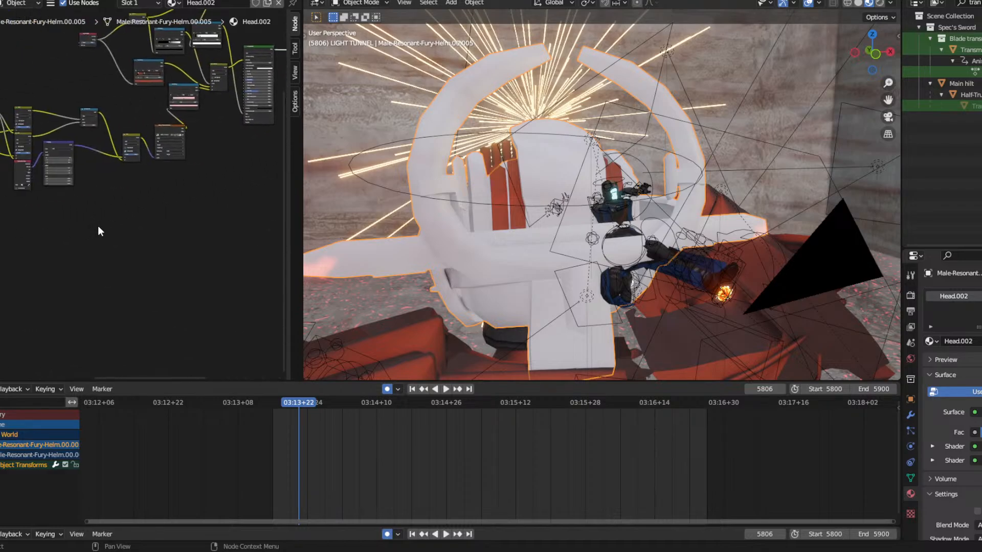
pyautogui.moveTo(92, 228); pyautogui.dragTo(248, 294, button='middle')
pyautogui.moveTo(170, 135); pyautogui.dragTo(96, 232, button='middle')
pyautogui.moveTo(128, 169); pyautogui.dragTo(272, 27, button='middle')
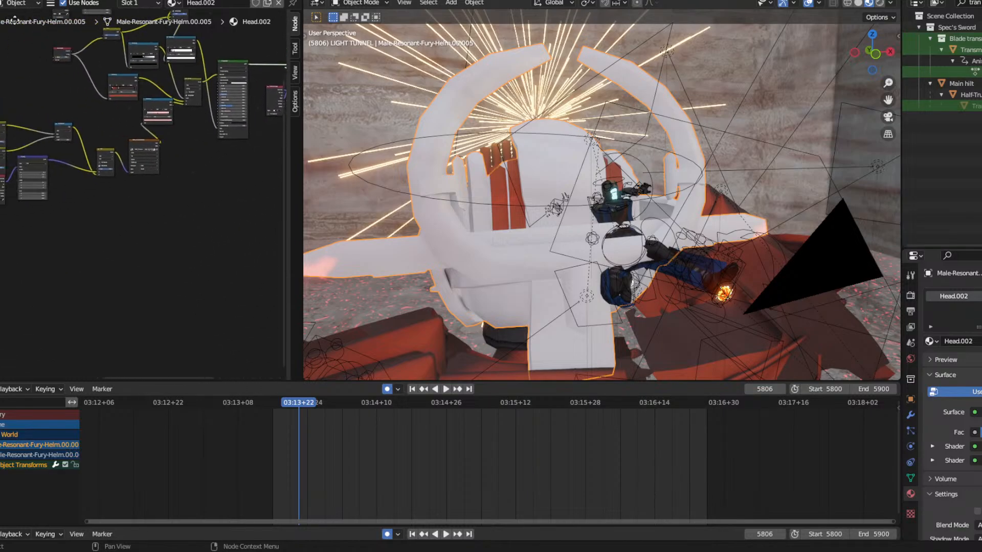
pyautogui.moveTo(21, 102); pyautogui.dragTo(297, 311, button='middle')
pyautogui.moveTo(1, 60); pyautogui.dragTo(1, 167, button='middle')
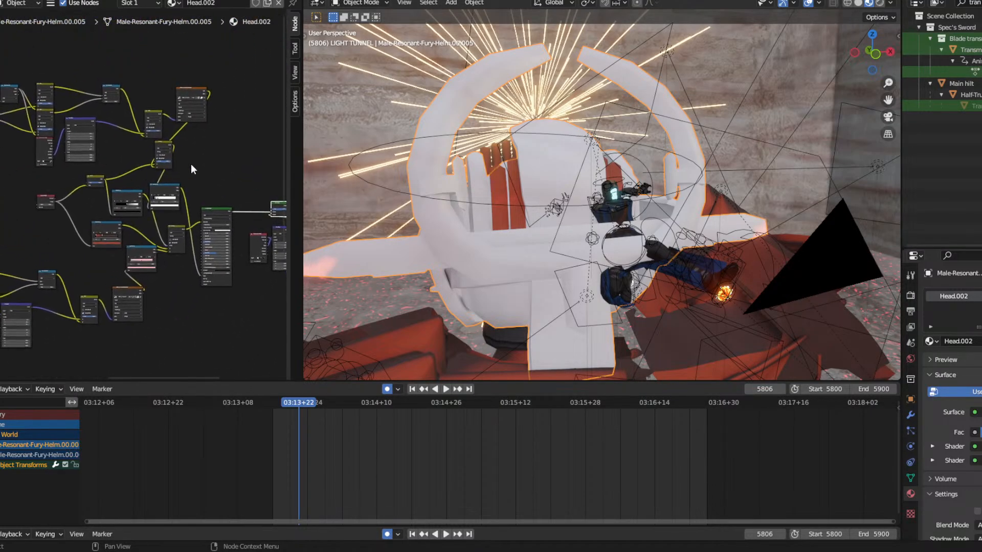
pyautogui.moveTo(259, 167); pyautogui.dragTo(106, 145, button='middle')
pyautogui.scroll(6, 158, 127)
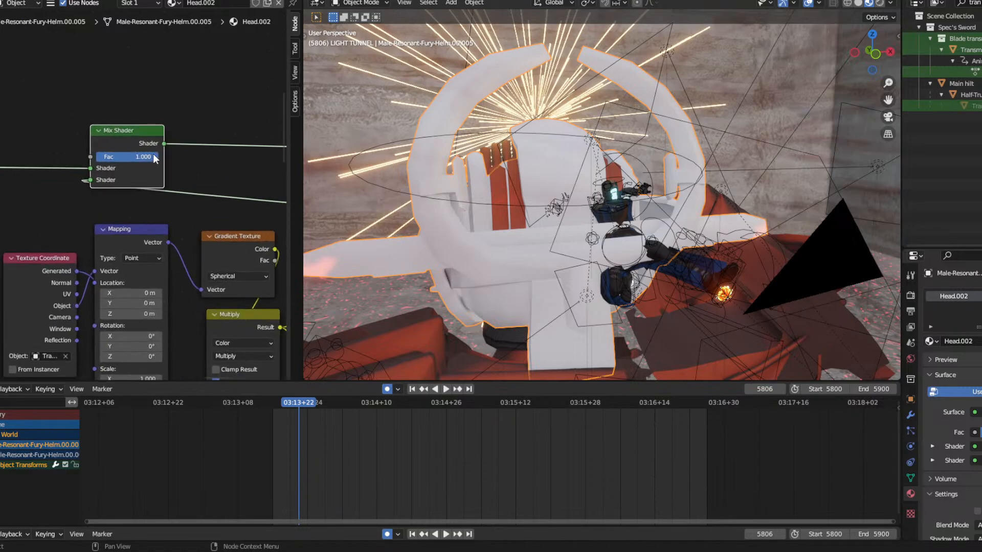
pyautogui.moveTo(153, 157)
pyautogui.mouseDown()
pyautogui.moveTo(94, 157)
pyautogui.moveTo(153, 157)
pyautogui.mouseUp()
# Select the Transmat Sphere, switch to solid shading, and clear the outliner filter to locate it in the Blade transmat collection.
pyautogui.scroll(-5, 488, 136)
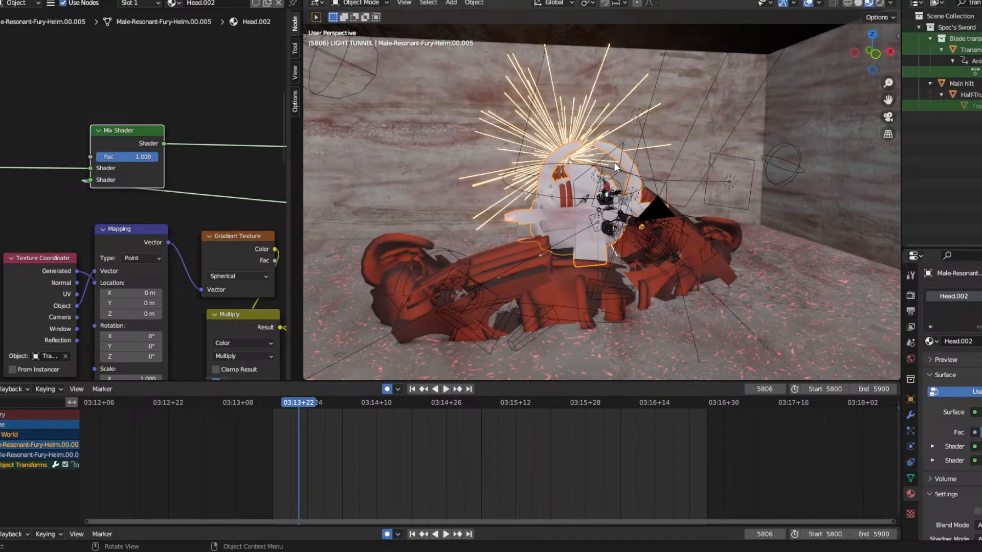
pyautogui.click(520, 174)
pyautogui.click(548, 184)
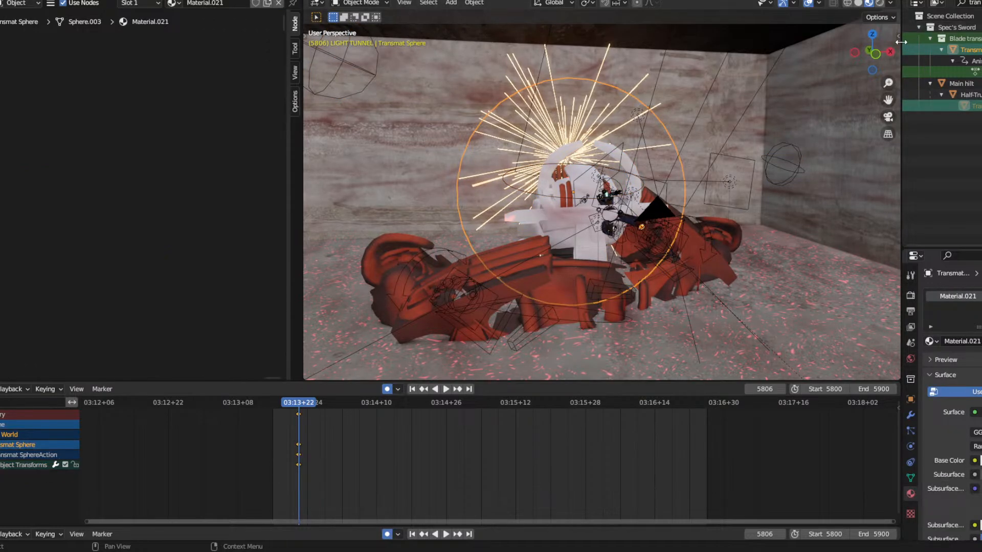
pyautogui.moveTo(901, 46); pyautogui.dragTo(861, 52)
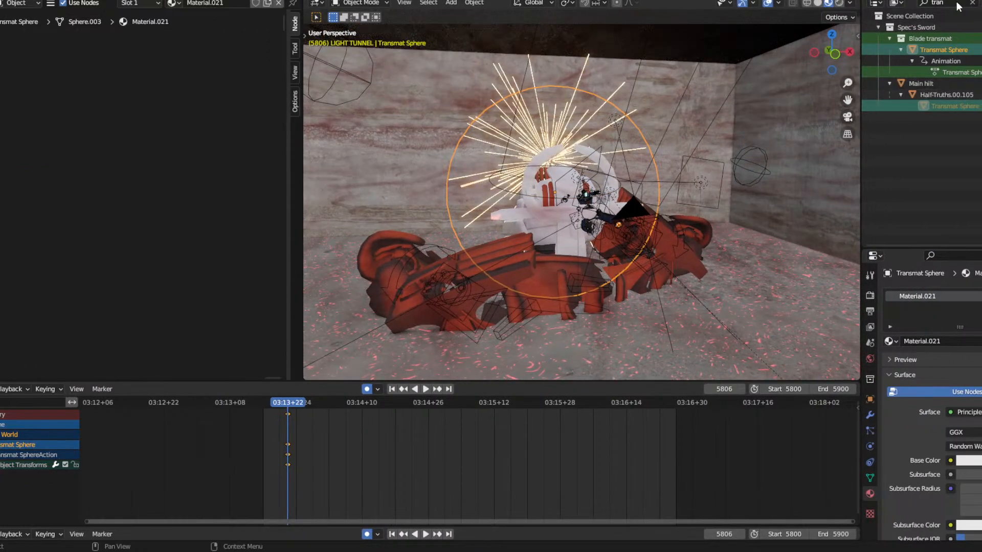
pyautogui.click(818, 3)
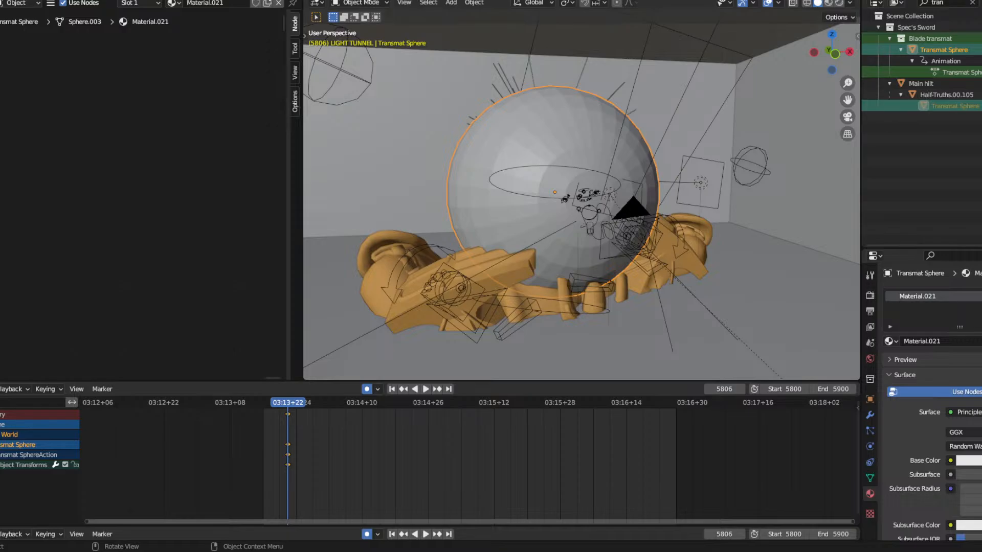
pyautogui.click(973, 4)
pyautogui.scroll(-5, 927, 136)
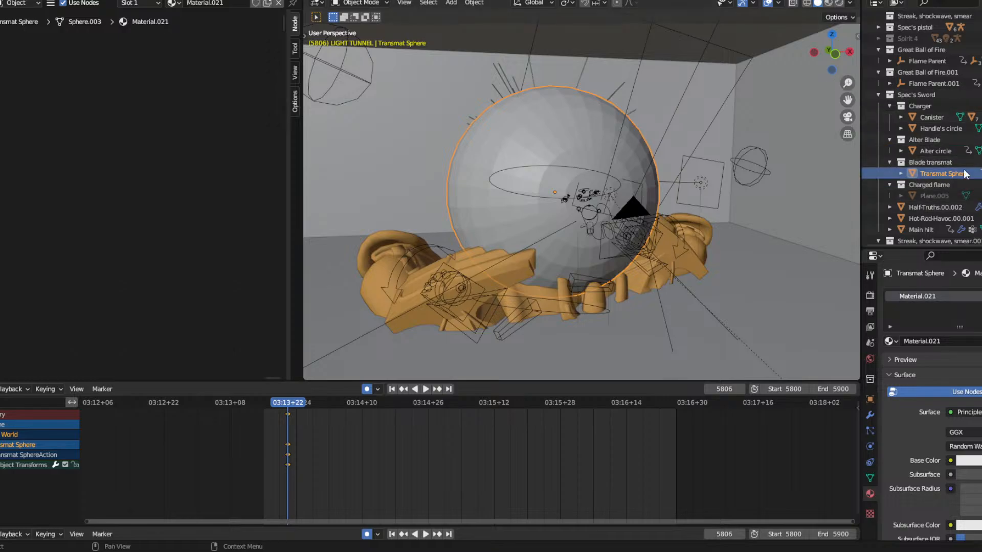
# Preview the scene with materials and scale the Transmat Sphere down until its dissolve edge crosses the helm.
pyautogui.click(829, 3)
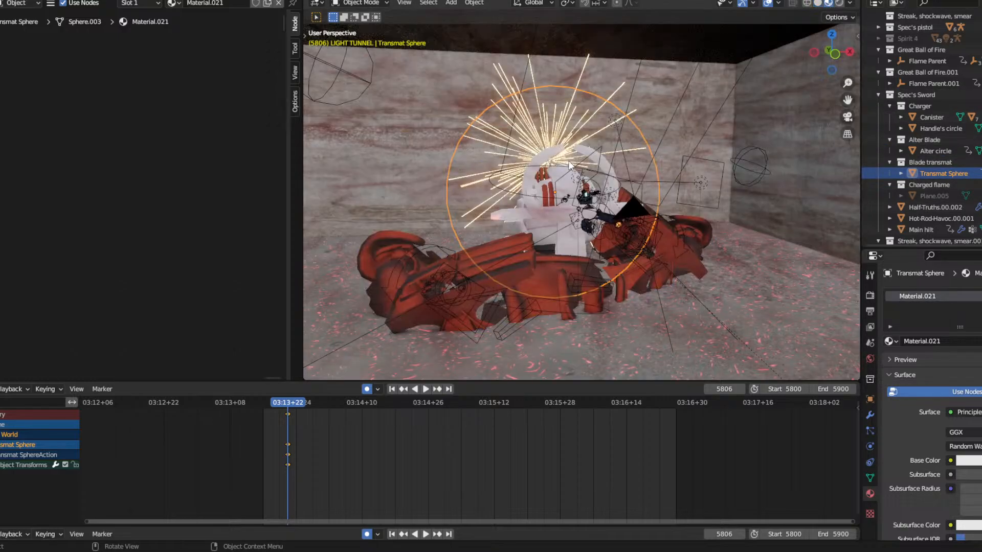
pyautogui.scroll(4, 569, 163)
pyautogui.scroll(-2, 565, 166)
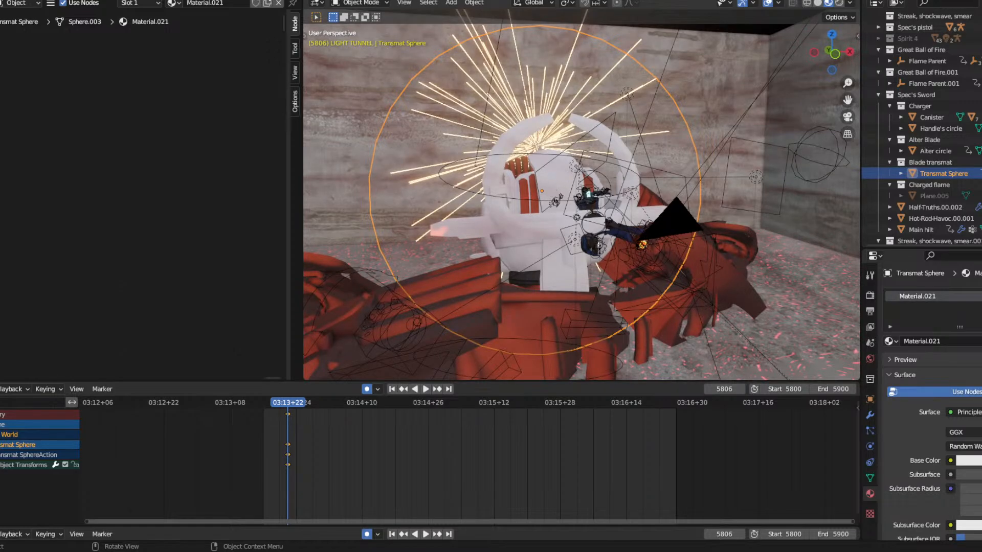
pyautogui.press('s')
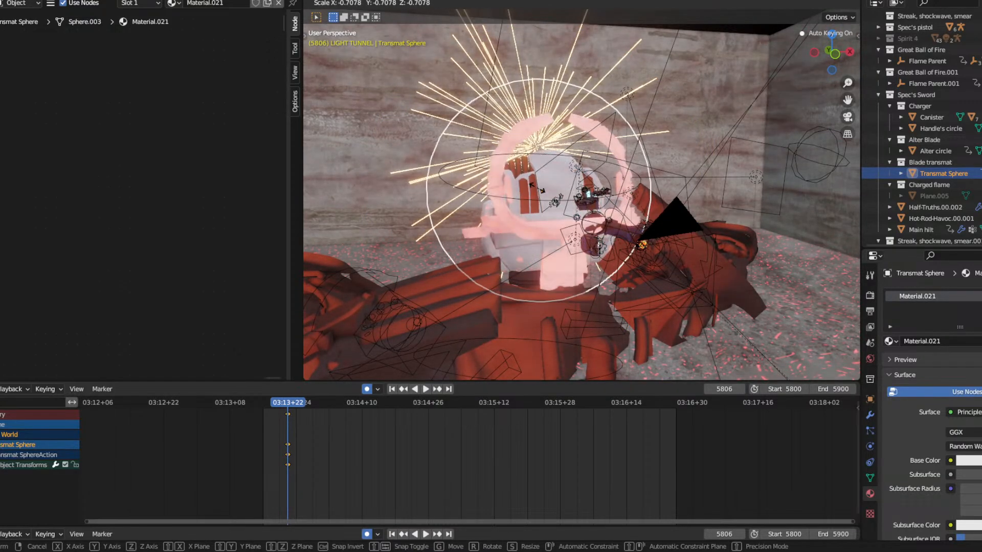
pyautogui.click(538, 187)
pyautogui.moveTo(539, 188); pyautogui.dragTo(557, 194, button='middle')
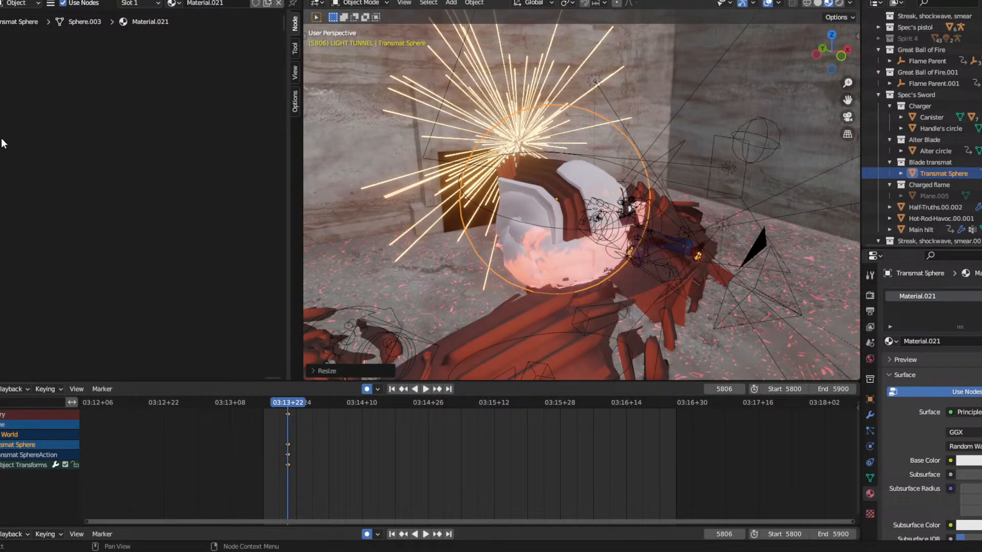
# Select the golden figure's helm and set the Mix Shader's Fac in its Head.002 material to 1.000.
pyautogui.click(530, 213)
pyautogui.moveTo(193, 137); pyautogui.dragTo(105, 262, button='middle')
pyautogui.moveTo(172, 123); pyautogui.dragTo(5, 147, button='middle')
pyautogui.moveTo(110, 184); pyautogui.dragTo(0, 150, button='middle')
pyautogui.moveTo(199, 197); pyautogui.dragTo(77, 71, button='middle')
pyautogui.moveTo(176, 272); pyautogui.dragTo(153, 272)
pyautogui.moveTo(154, 272)
pyautogui.mouseDown()
pyautogui.moveTo(172, 272)
pyautogui.moveTo(134, 272)
pyautogui.moveTo(155, 272)
pyautogui.mouseUp()
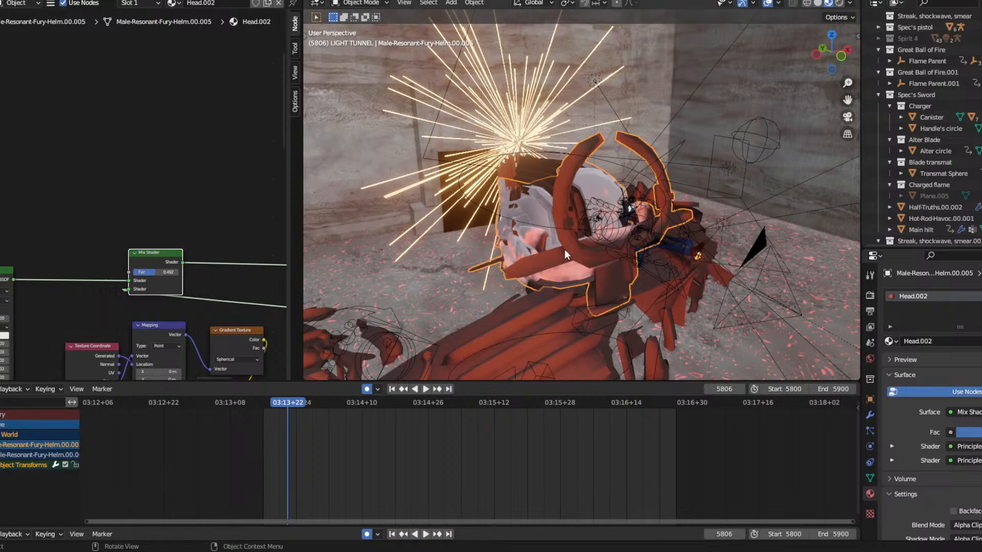
pyautogui.moveTo(564, 249)
pyautogui.mouseDown(button='middle')
pyautogui.moveTo(568, 229)
pyautogui.moveTo(549, 241)
pyautogui.moveTo(571, 231)
pyautogui.moveTo(563, 235)
pyautogui.mouseUp(button='middle')
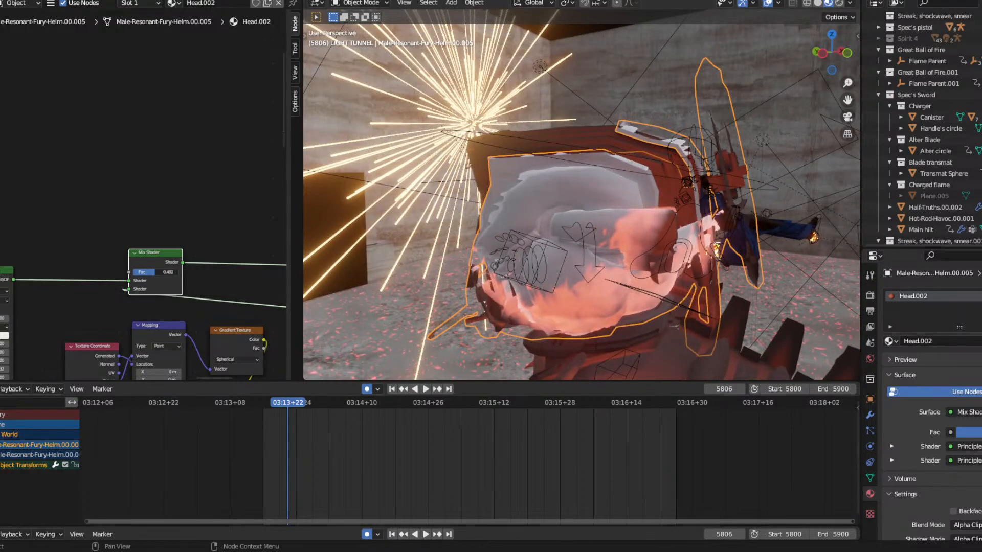
pyautogui.moveTo(155, 272); pyautogui.dragTo(182, 272)
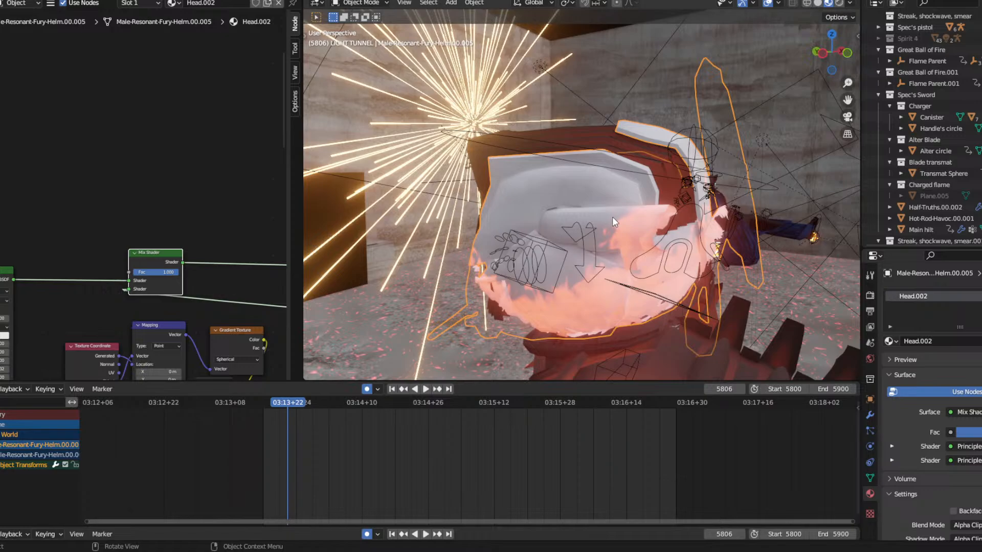
# Try a fully saturated green Subsurface Color on the helm's Principled BSDF and reset it to the default.
pyautogui.moveTo(184, 209); pyautogui.dragTo(246, 107, button='middle')
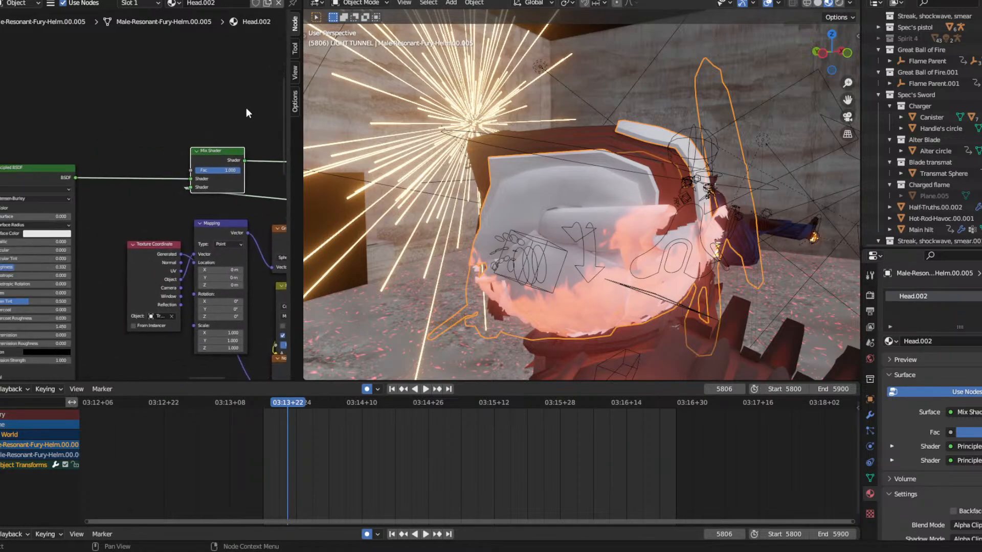
pyautogui.moveTo(123, 149); pyautogui.dragTo(193, 98, button='middle')
pyautogui.moveTo(162, 174); pyautogui.dragTo(212, 177, button='middle')
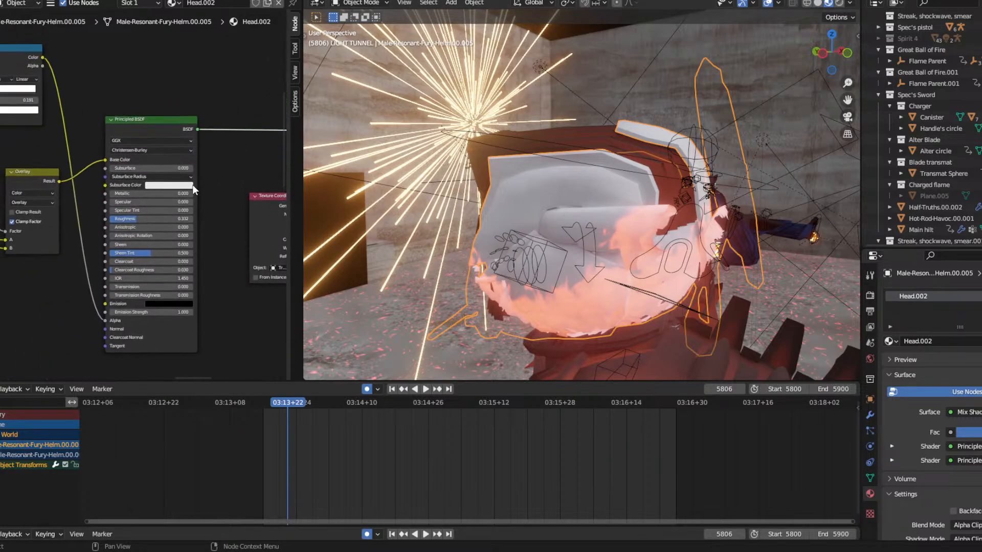
pyautogui.click(165, 186)
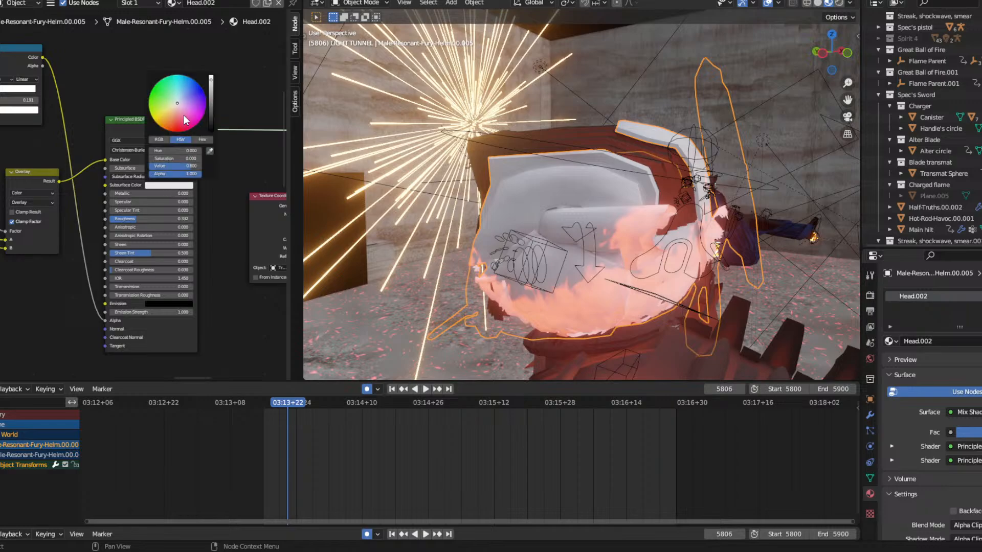
pyautogui.moveTo(183, 115); pyautogui.dragTo(161, 78)
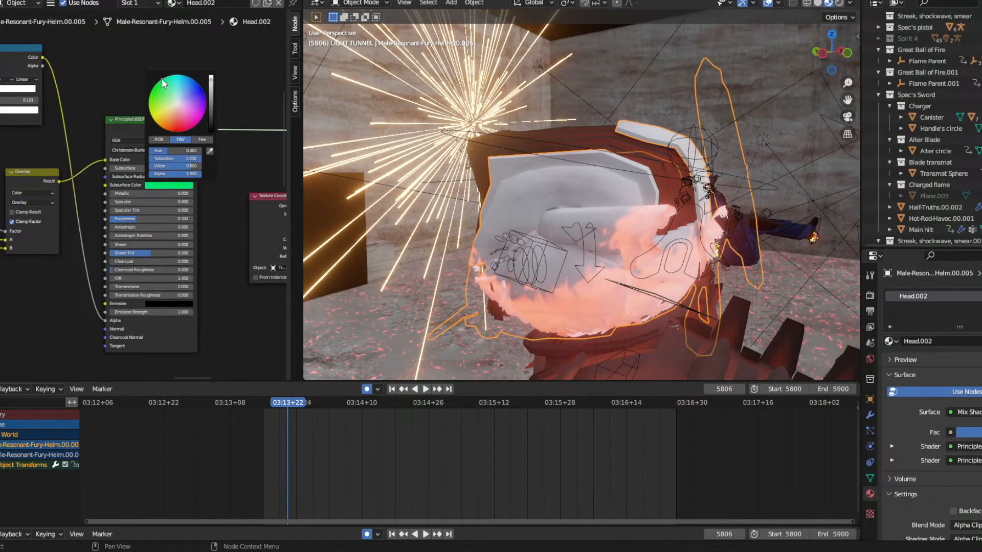
pyautogui.press('BackSpace')
# Try a lower Factor on the Multiply node between the Gradient and Noise Textures, and cancel the change.
pyautogui.moveTo(238, 131); pyautogui.dragTo(81, 109, button='middle')
pyautogui.moveTo(132, 131); pyautogui.dragTo(43, 110, button='middle')
pyautogui.moveTo(197, 192); pyautogui.dragTo(157, 148, button='middle')
pyautogui.moveTo(147, 210); pyautogui.dragTo(100, 210)
pyautogui.rightClick(123, 208)
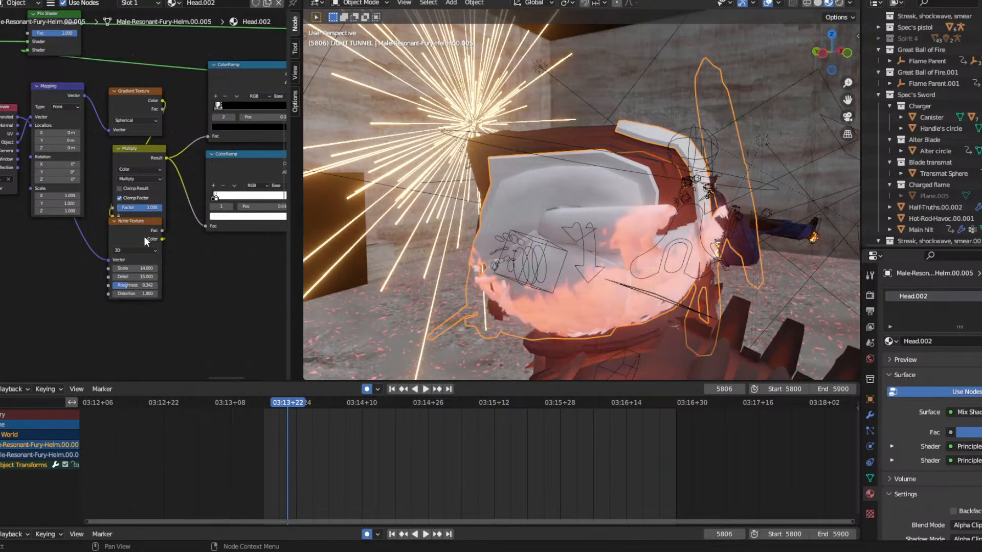
# Try lowering the Noise Texture's Roughness to 0.000, cancelling each change while comparing the helm's dissolve edge.
pyautogui.moveTo(127, 285)
pyautogui.mouseDown()
pyautogui.moveTo(157, 285)
pyautogui.moveTo(112, 285)
pyautogui.mouseUp()
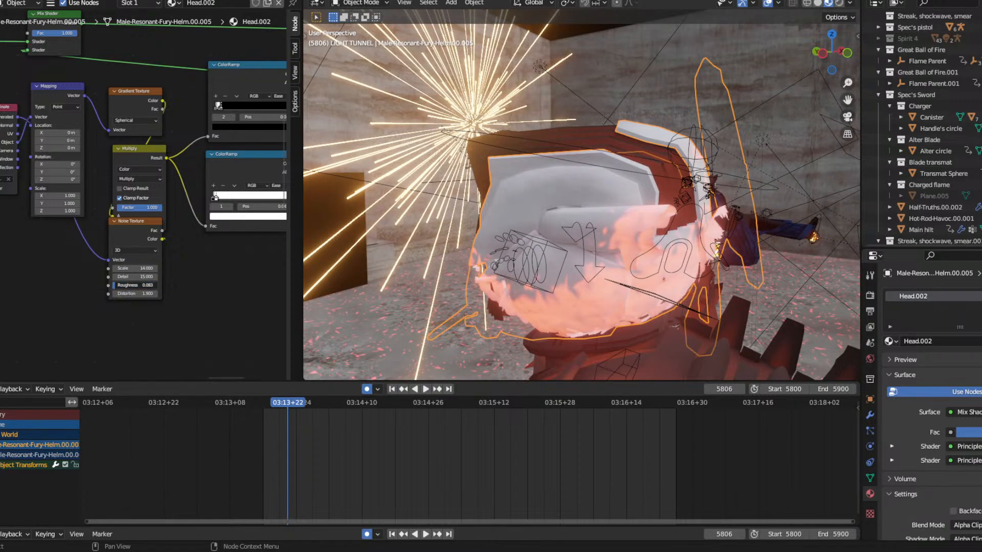
pyautogui.rightClick(116, 286)
pyautogui.scroll(5, 546, 261)
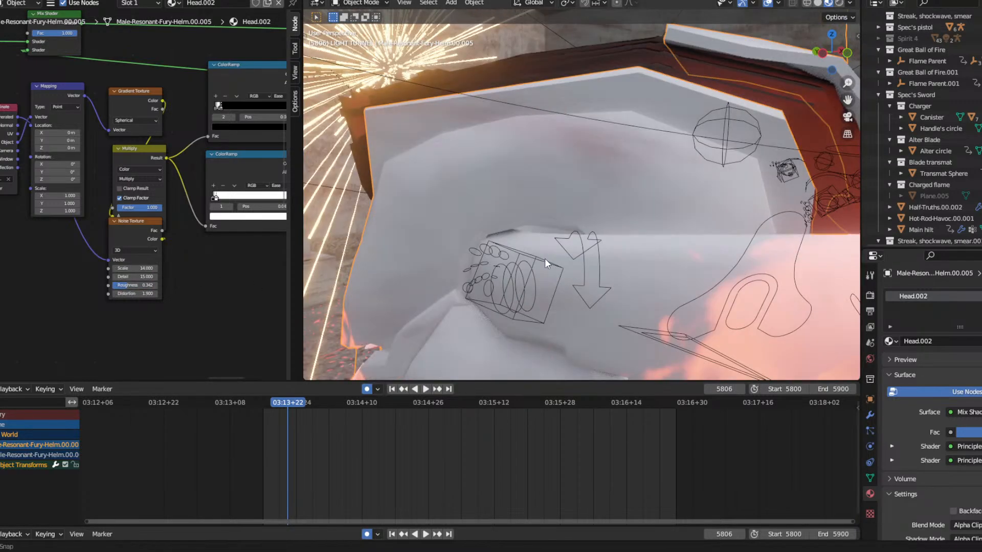
pyautogui.moveTo(547, 261); pyautogui.dragTo(550, 234, button='middle')
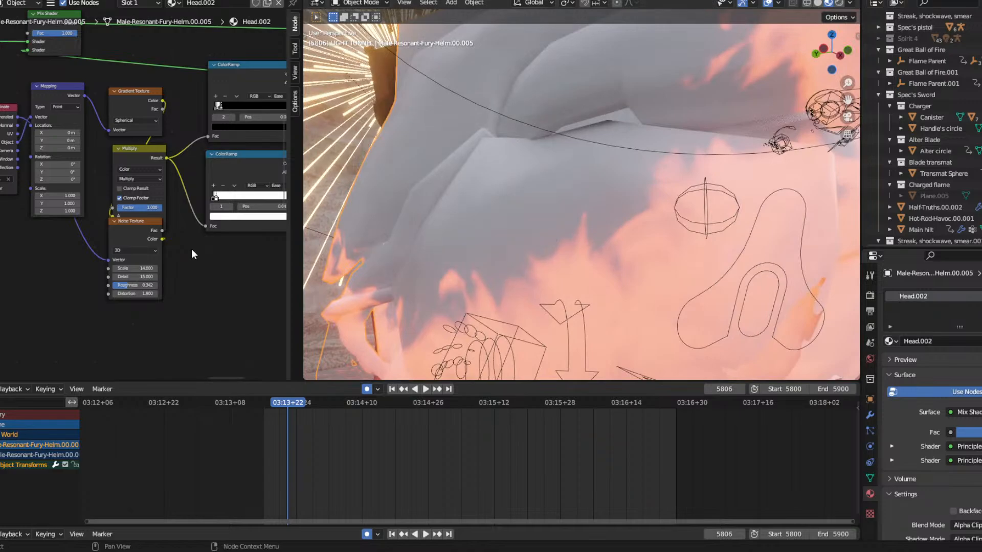
pyautogui.moveTo(127, 286); pyautogui.dragTo(112, 285)
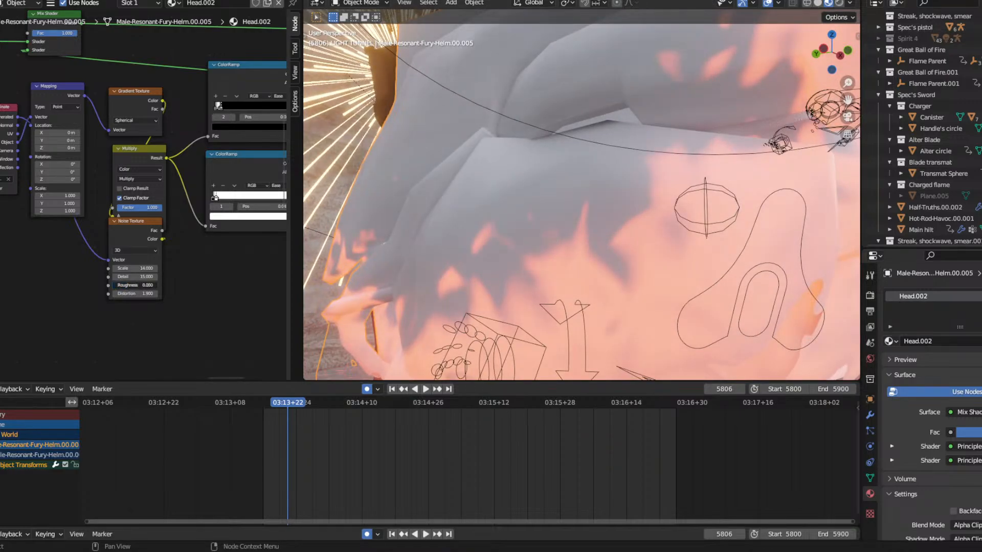
pyautogui.rightClick(112, 285)
pyautogui.scroll(-4, 525, 185)
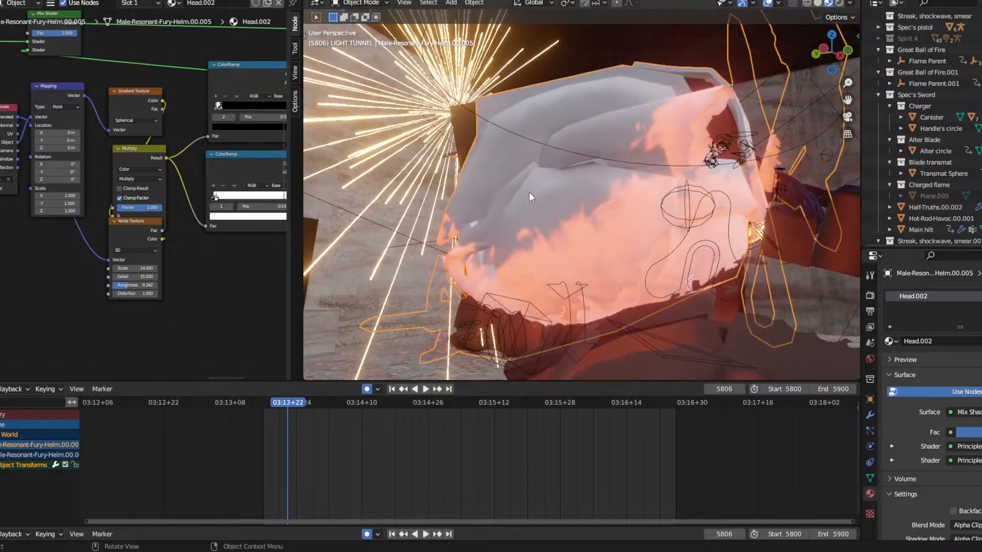
pyautogui.moveTo(529, 192); pyautogui.dragTo(499, 215, button='middle')
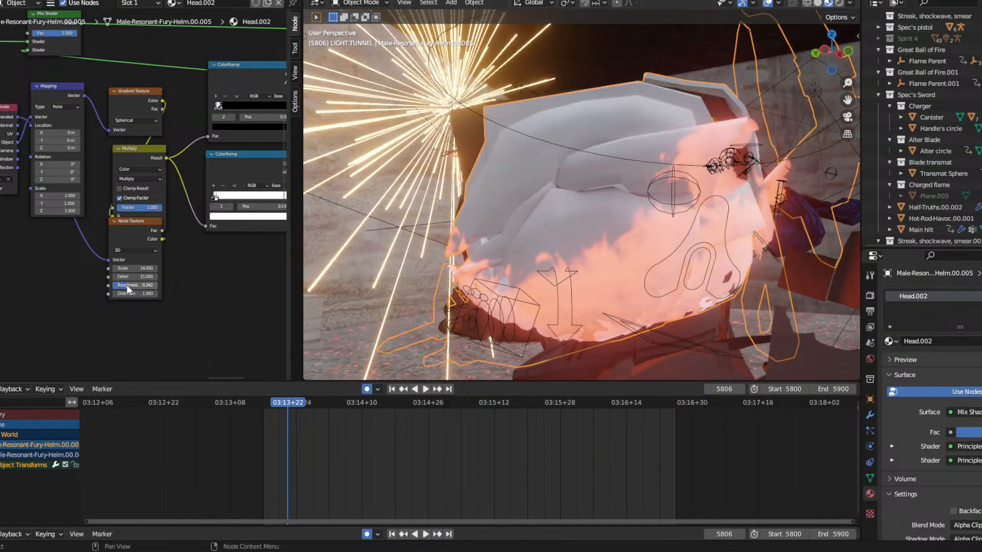
# Try a Noise Texture Roughness of 0 and undo it, and set the texture's Distortion to -3.500.
pyautogui.moveTo(127, 287); pyautogui.dragTo(110, 287)
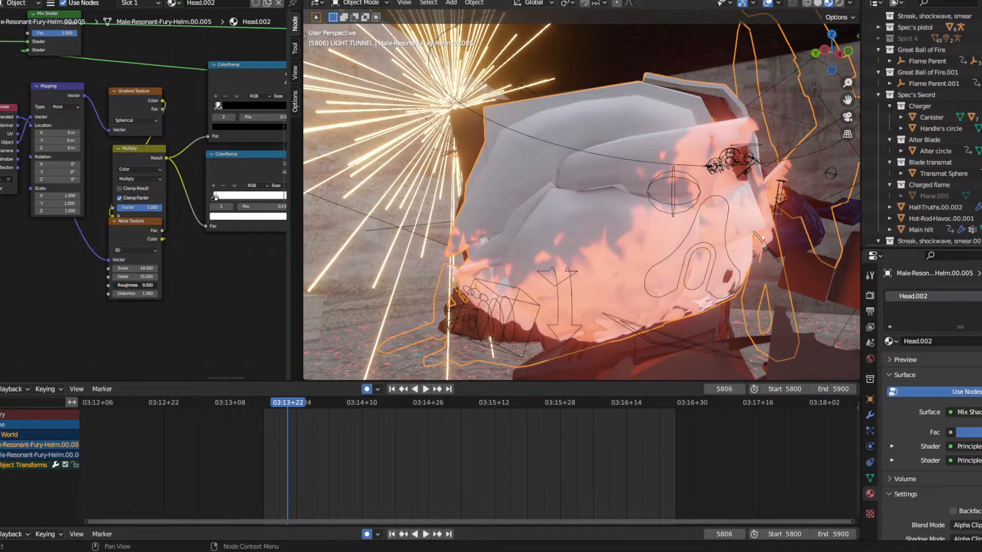
pyautogui.hotkey('ctrl', 'z')
pyautogui.moveTo(133, 294)
pyautogui.mouseDown()
pyautogui.moveTo(157, 293)
pyautogui.moveTo(132, 293)
pyautogui.moveTo(142, 294)
pyautogui.mouseUp()
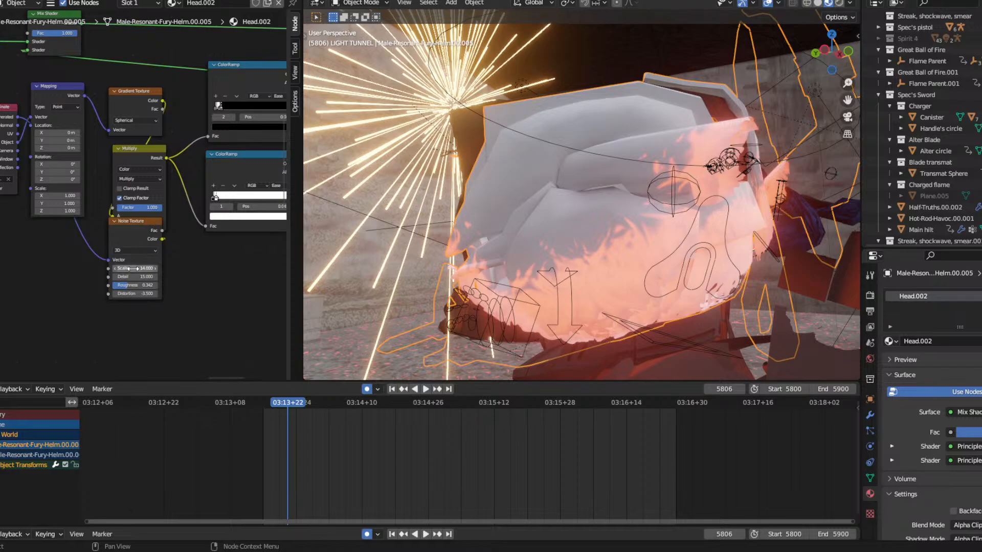
pyautogui.moveTo(132, 270)
pyautogui.mouseDown()
pyautogui.moveTo(141, 269)
pyautogui.moveTo(124, 270)
pyautogui.moveTo(133, 269)
pyautogui.mouseUp()
# Try moving the upper ColorRamp's black end stop close to the start of the ramp, and undo it.
pyautogui.moveTo(218, 233); pyautogui.dragTo(139, 280, button='middle')
pyautogui.moveTo(146, 153)
pyautogui.mouseDown()
pyautogui.moveTo(158, 156)
pyautogui.moveTo(140, 164)
pyautogui.mouseUp()
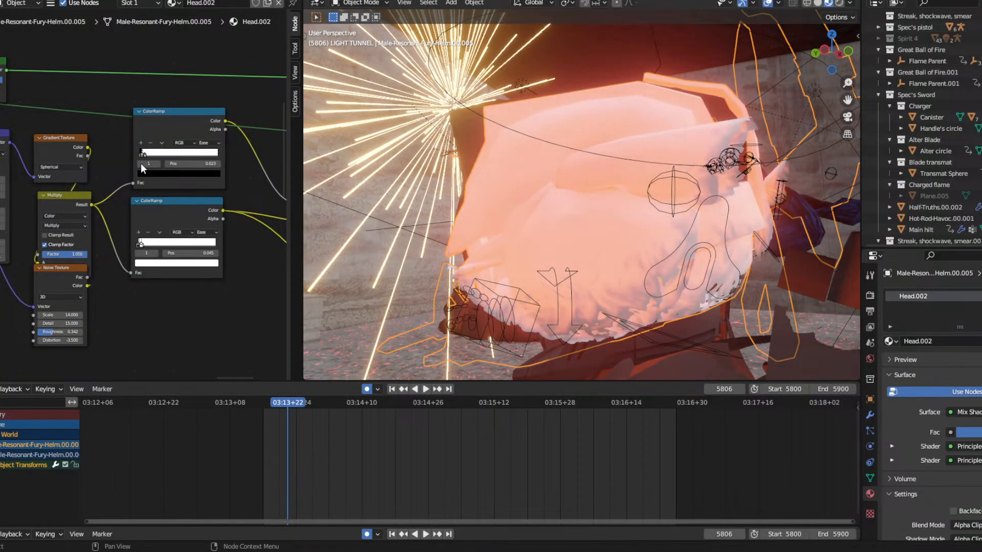
pyautogui.hotkey('ctrl', 'z')
pyautogui.scroll(10, 130, 81)
pyautogui.moveTo(129, 81); pyautogui.dragTo(94, 114, button='middle')
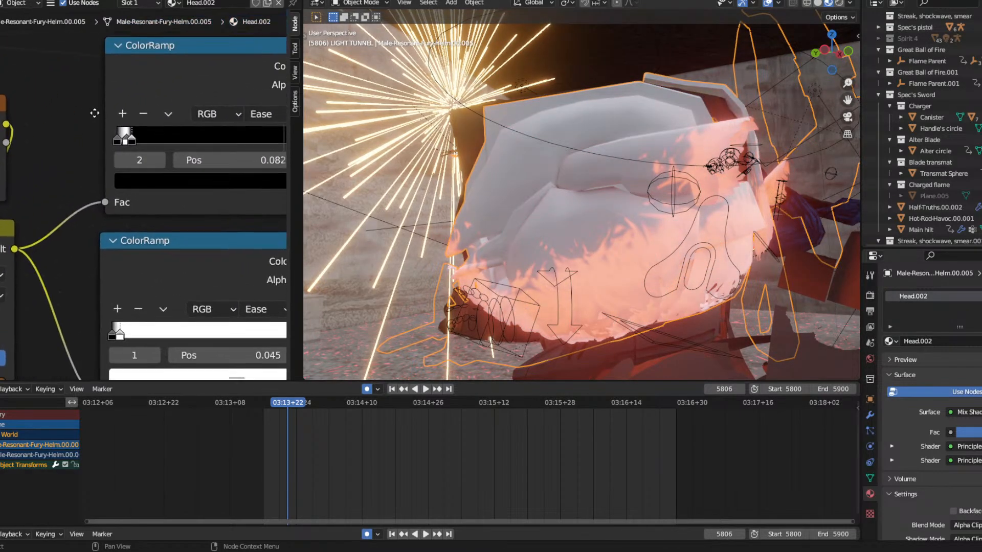
pyautogui.moveTo(132, 142)
pyautogui.mouseDown()
pyautogui.moveTo(239, 139)
pyautogui.moveTo(132, 136)
pyautogui.mouseUp()
# Move the Transmat Sphere upward and sideways across the helmet to shift the dissolve edge.
pyautogui.click(570, 186)
pyautogui.press('g')
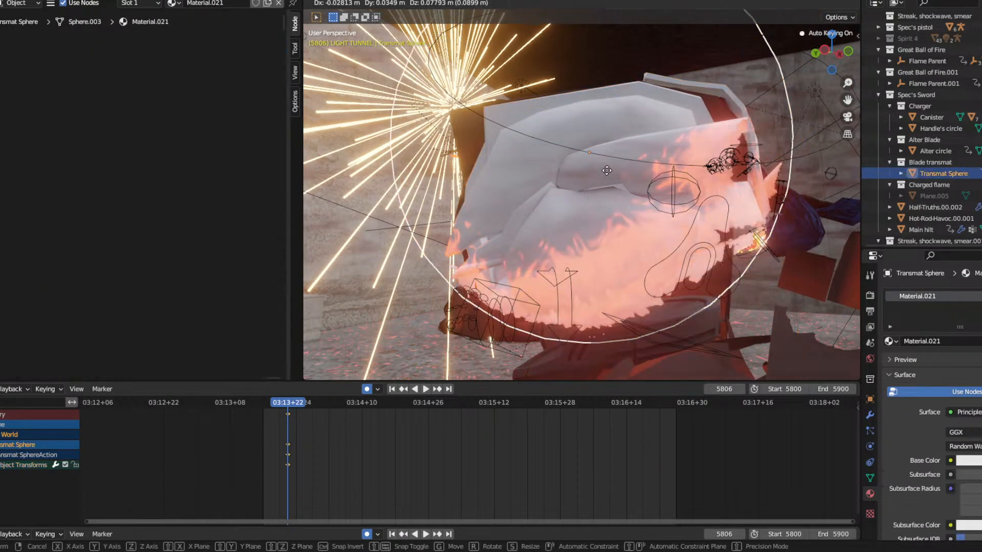
pyautogui.click(587, 162)
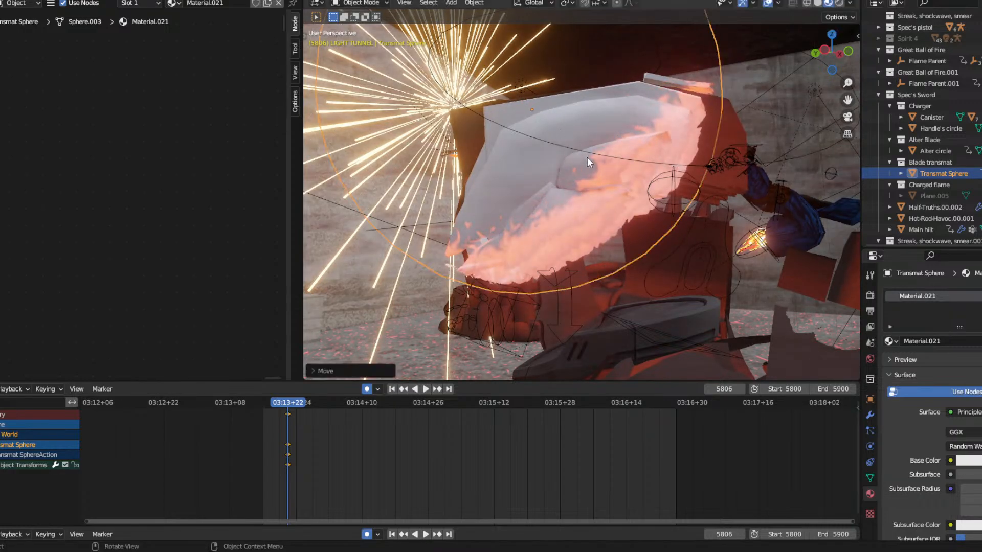
# Select the white helmet mesh and make the upper ColorRamp's middle white stop active.
pyautogui.moveTo(587, 158)
pyautogui.mouseDown(button='middle')
pyautogui.moveTo(517, 158)
pyautogui.moveTo(510, 172)
pyautogui.moveTo(619, 170)
pyautogui.moveTo(596, 171)
pyautogui.mouseUp(button='middle')
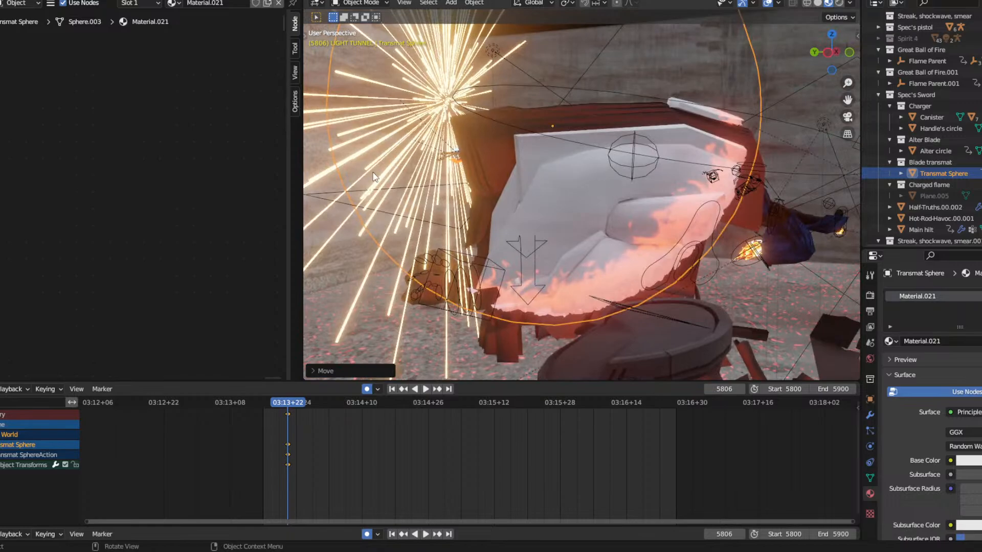
pyautogui.click(581, 185)
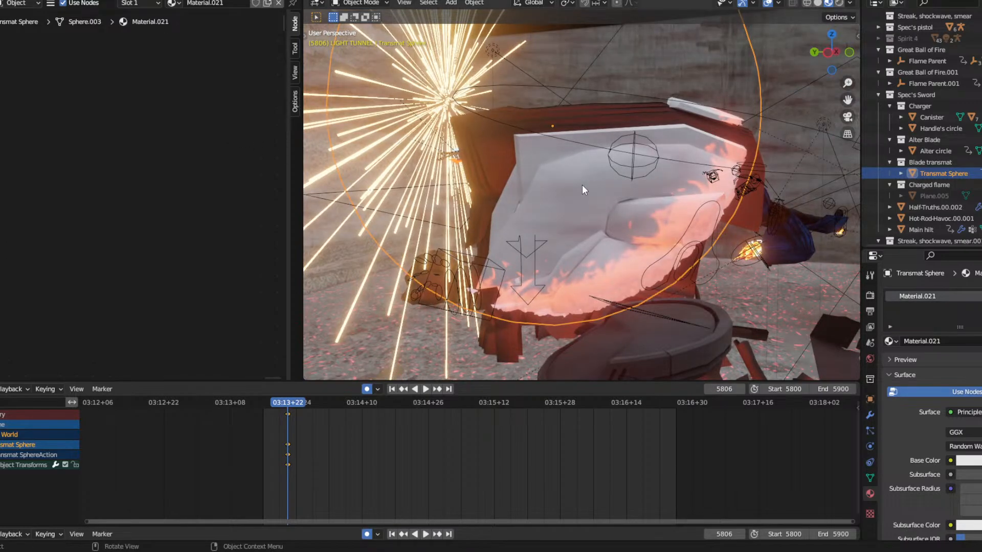
pyautogui.click(582, 185)
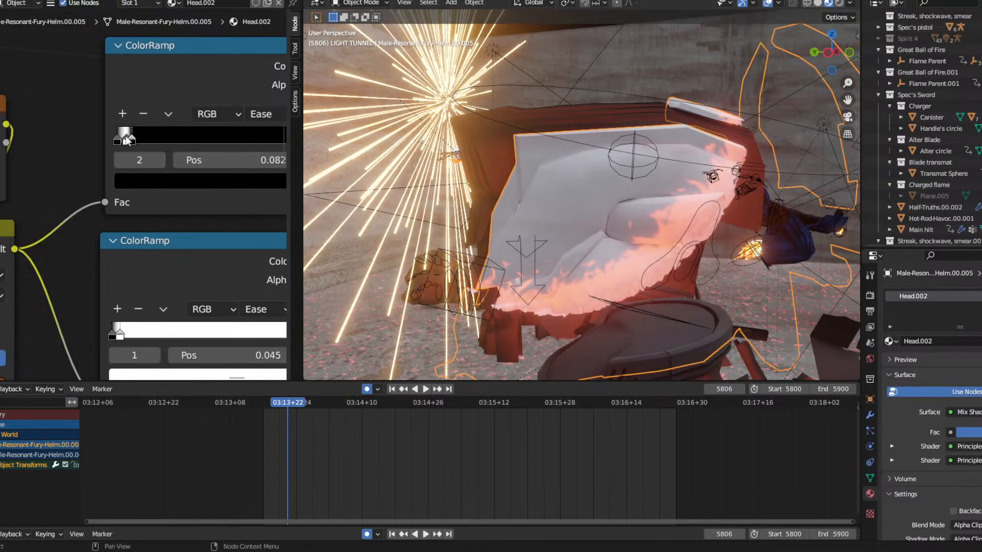
pyautogui.moveTo(127, 139); pyautogui.dragTo(126, 140)
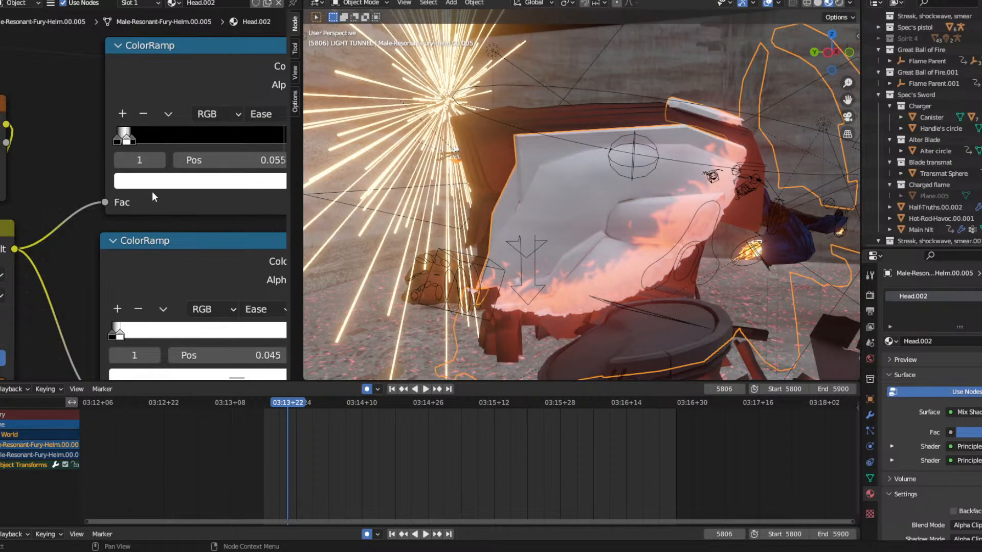
# Try sliding the lower ColorRamp's white stop to 0.968 and its black stop past the white one to 0.077, undoing both.
pyautogui.scroll(-1, 194, 220)
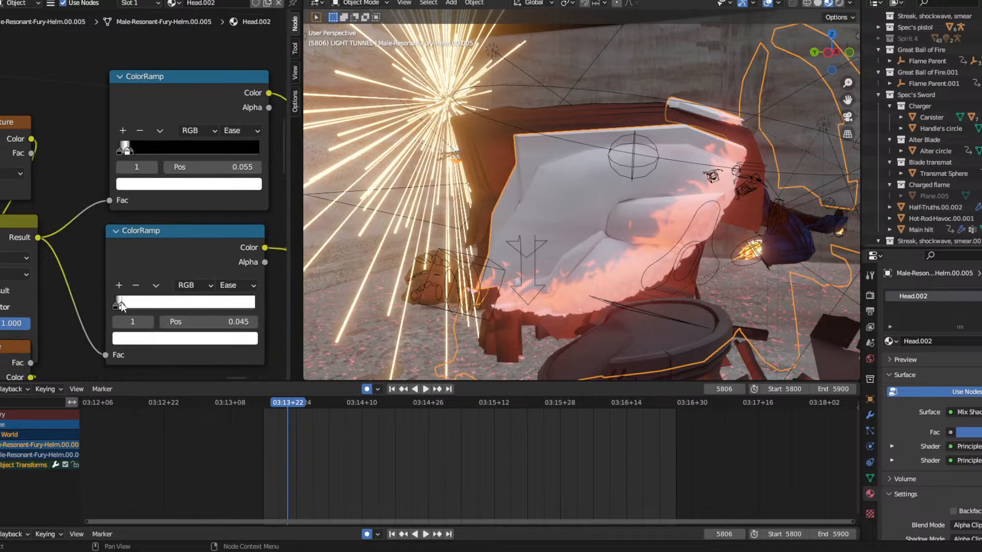
pyautogui.moveTo(117, 306); pyautogui.dragTo(232, 306)
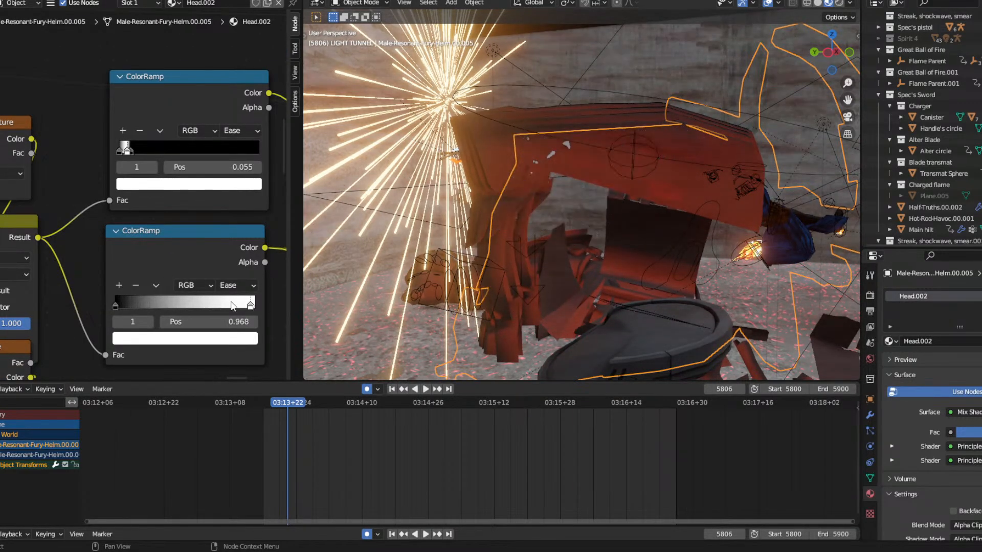
pyautogui.hotkey('ctrl', 'z')
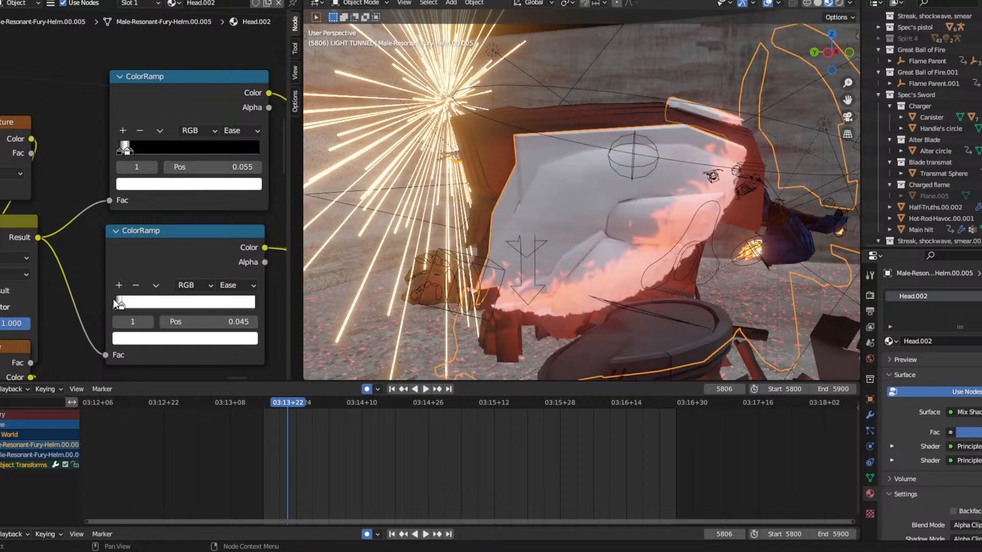
pyautogui.moveTo(116, 306); pyautogui.dragTo(125, 307)
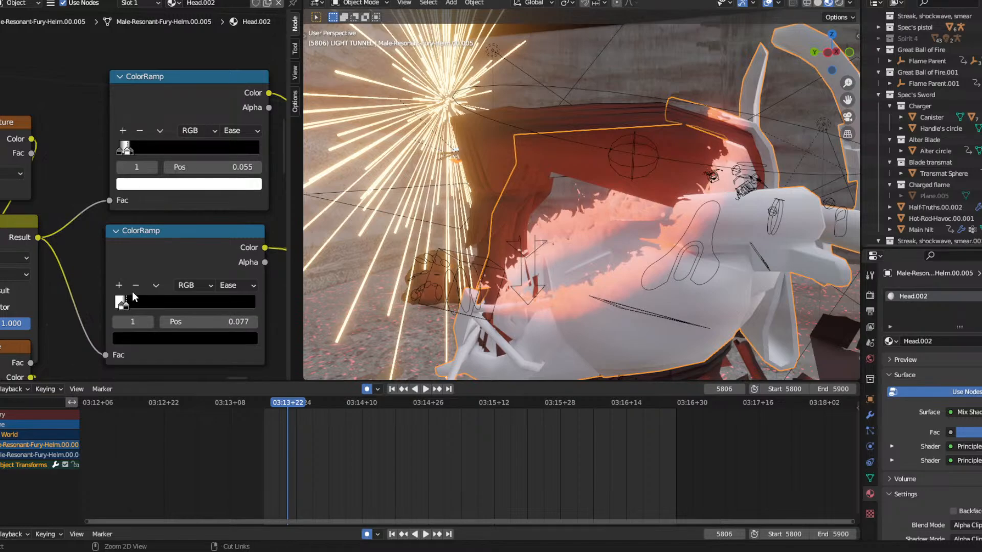
pyautogui.hotkey('ctrl', 'z')
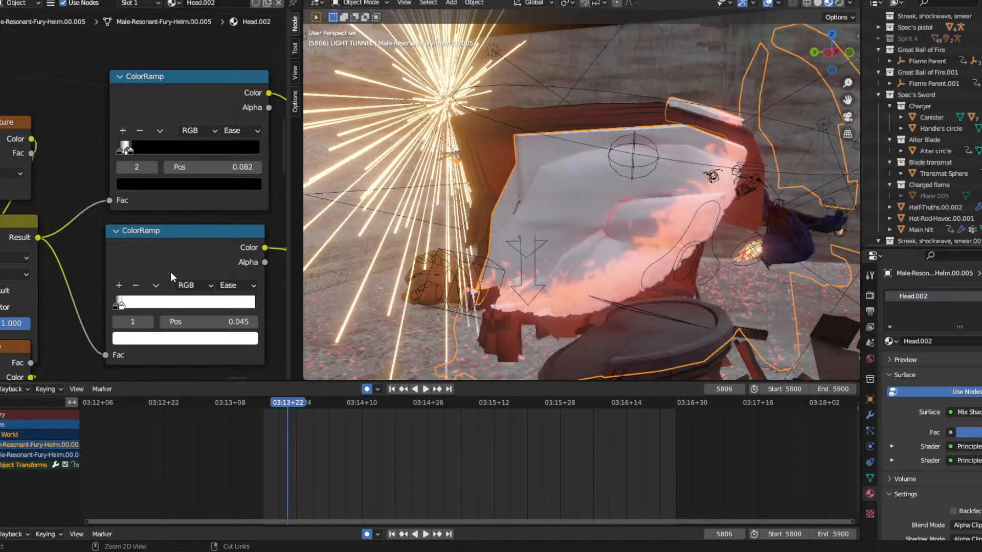
# Reverse the lower ColorRamp by placing its white stop at 0.000 and its black stop at 0.059.
pyautogui.click(115, 305)
pyautogui.click(120, 306)
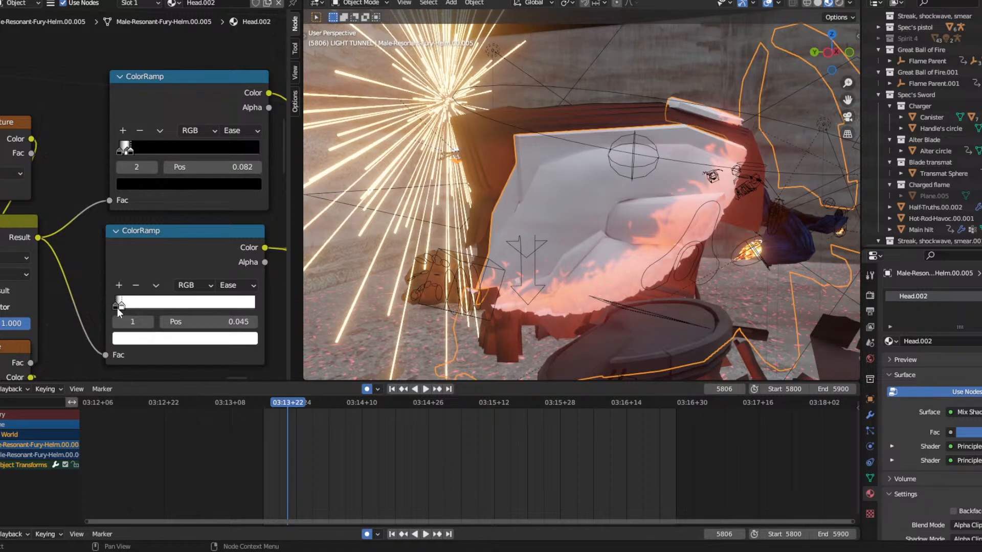
pyautogui.hotkey('ctrl', 'v')
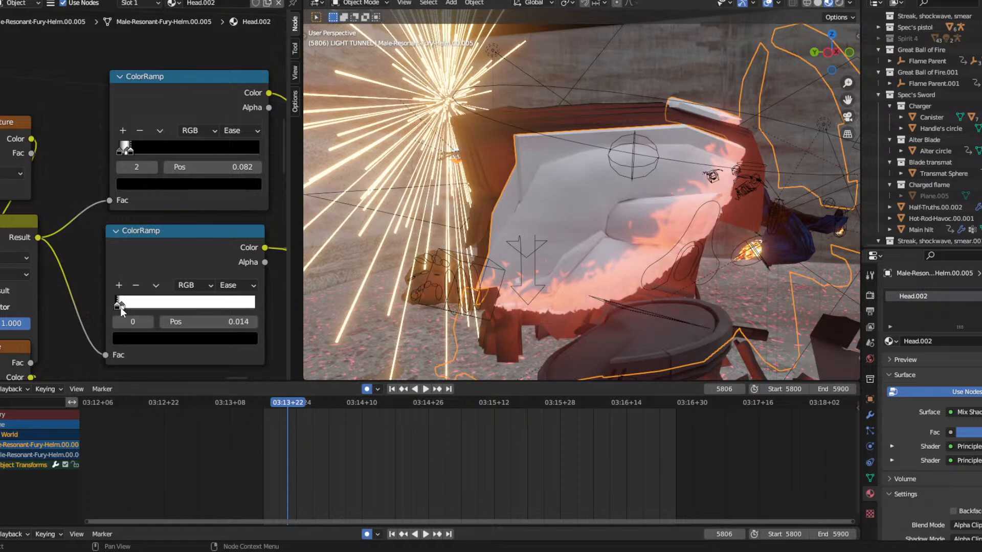
pyautogui.click(117, 306)
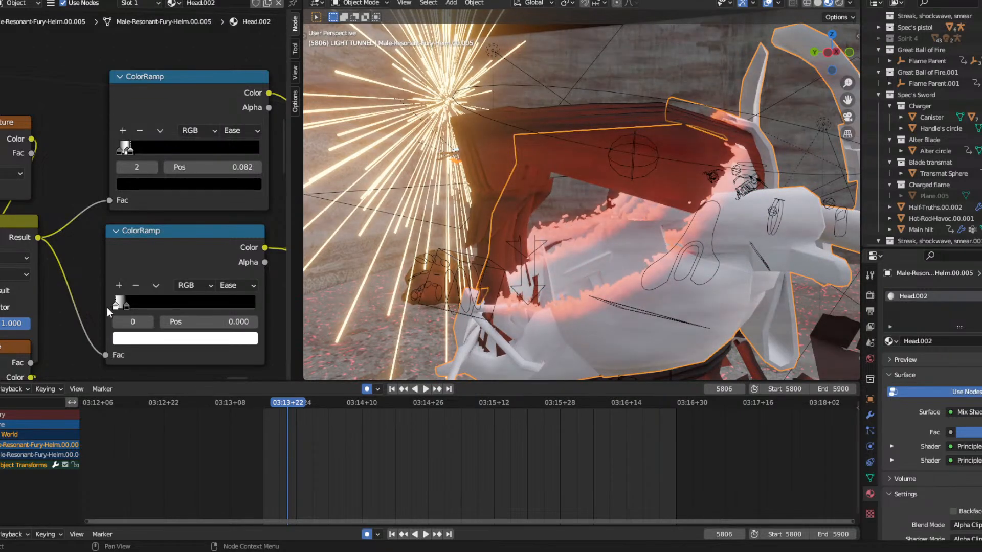
pyautogui.moveTo(127, 304); pyautogui.dragTo(124, 306)
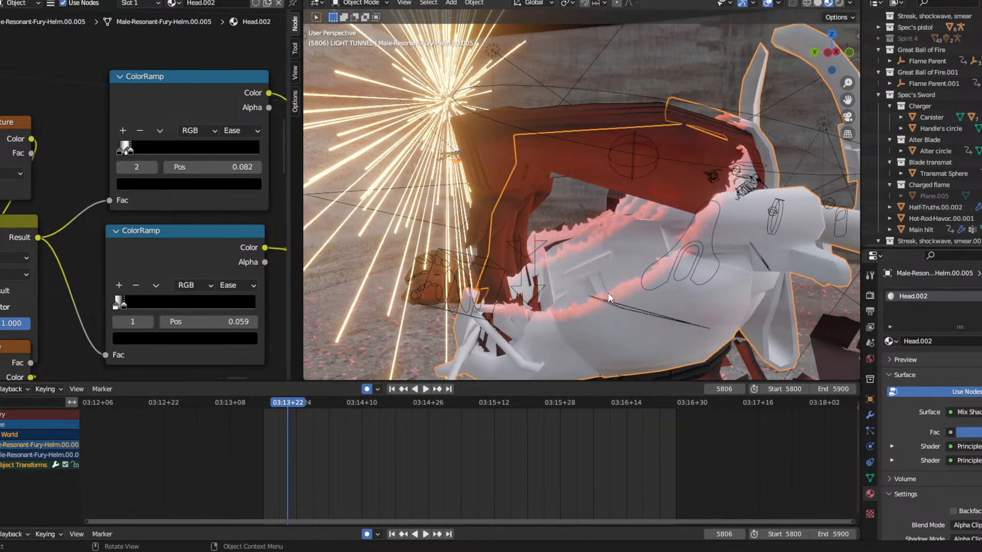
# Select the Transmat Sphere, move it slightly, and scale it down so it is smaller than the helmet.
pyautogui.moveTo(597, 287); pyautogui.dragTo(521, 190, button='middle')
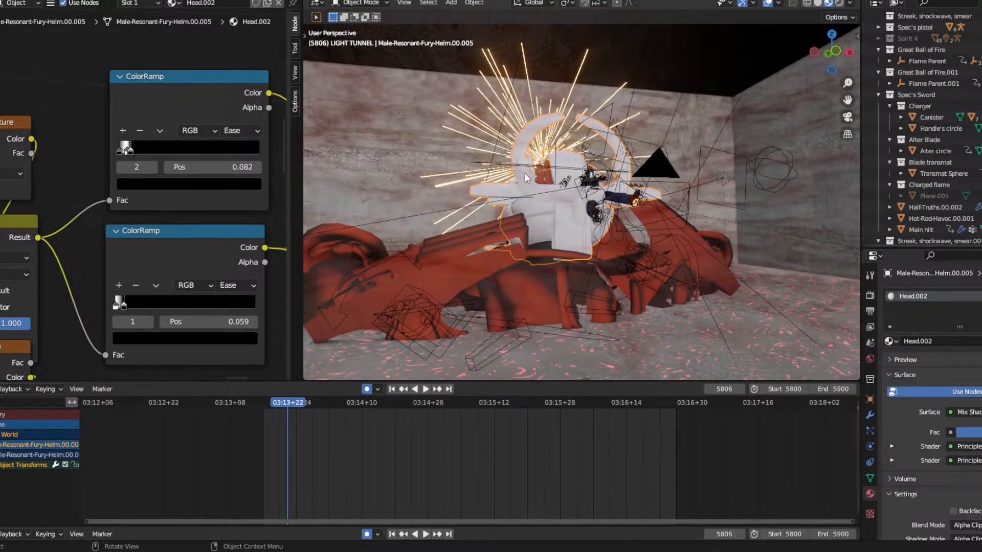
pyautogui.click(525, 173)
pyautogui.press('g')
pyautogui.press('s')
pyautogui.click(555, 194)
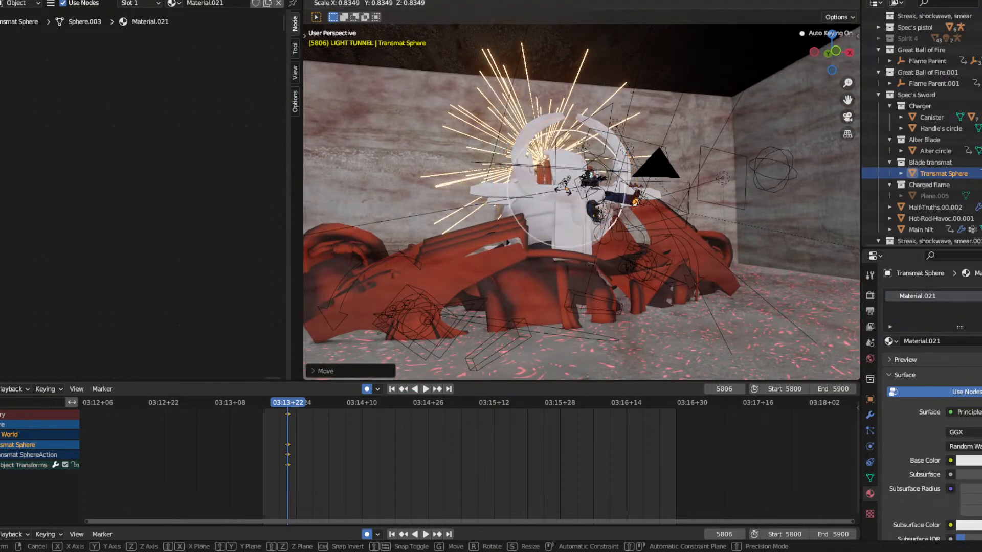
# Reposition the Transmat Sphere over the front of the helmet, beside the flying character.
pyautogui.moveTo(556, 189); pyautogui.dragTo(584, 173, button='middle')
pyautogui.press('g')
pyautogui.click(629, 199)
pyautogui.press('g')
pyautogui.click(517, 192)
pyautogui.scroll(6, 517, 193)
pyautogui.press('g')
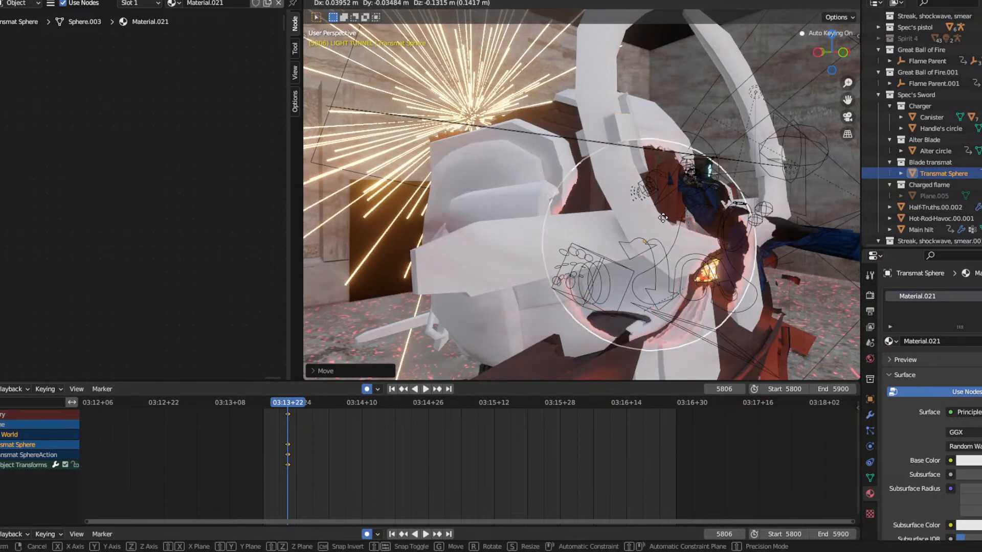
pyautogui.click(645, 180)
# Enlarge the Transmat Sphere and center it over the helmet's face.
pyautogui.moveTo(646, 180); pyautogui.dragTo(606, 204, button='middle')
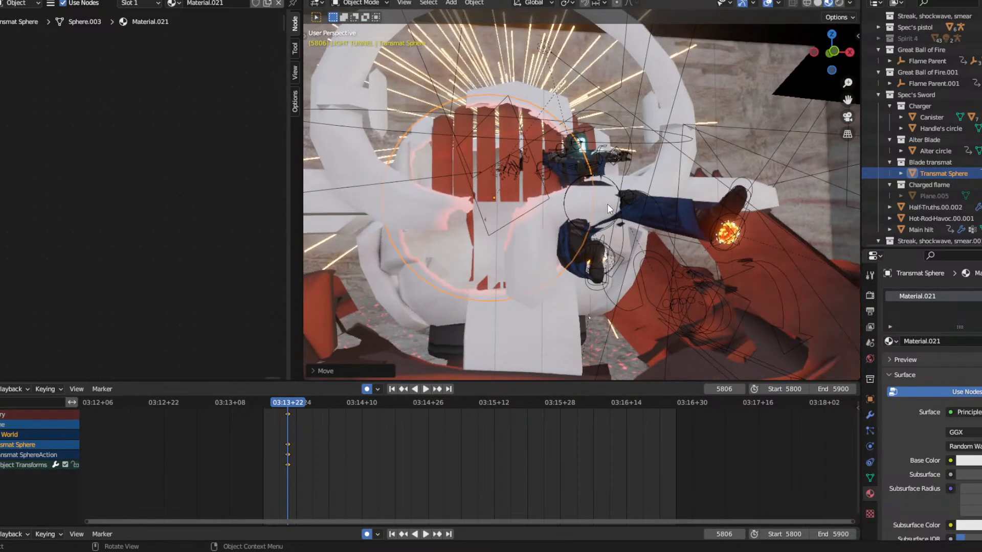
pyautogui.press('s')
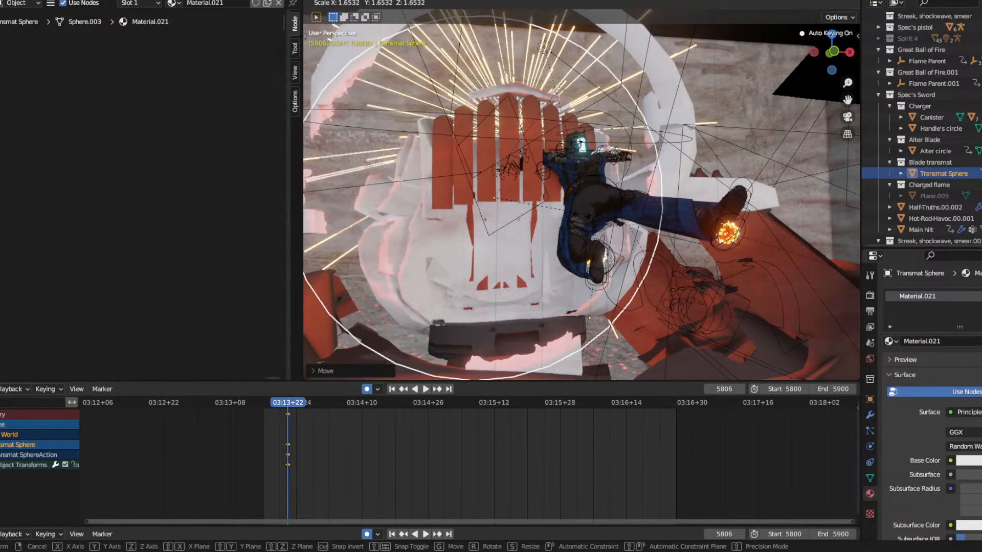
pyautogui.click(545, 204)
pyautogui.moveTo(545, 203); pyautogui.dragTo(523, 213, button='middle')
pyautogui.press('g')
pyautogui.click(525, 194)
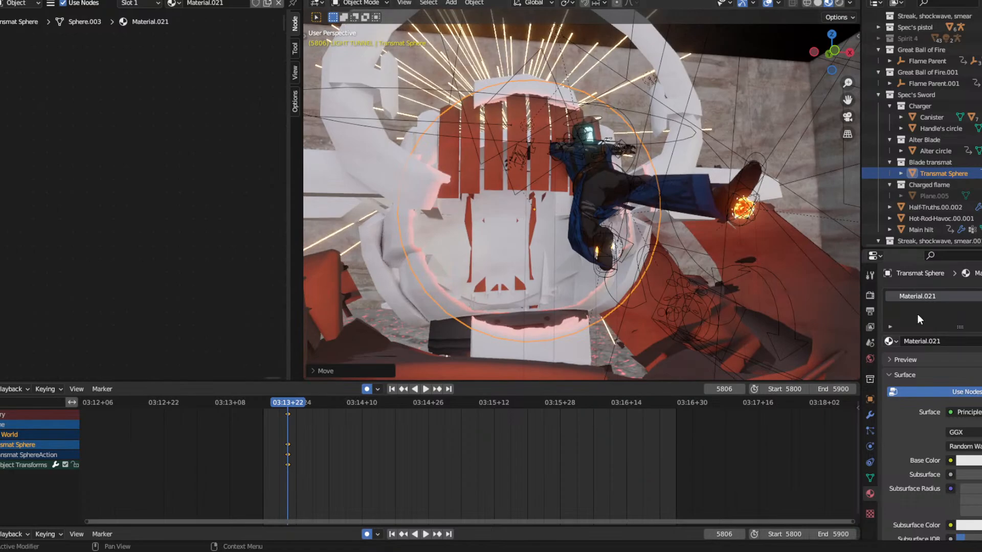
# Stretch the Transmat Sphere along one axis by setting only its Y scale to about -4.7.
pyautogui.click(870, 399)
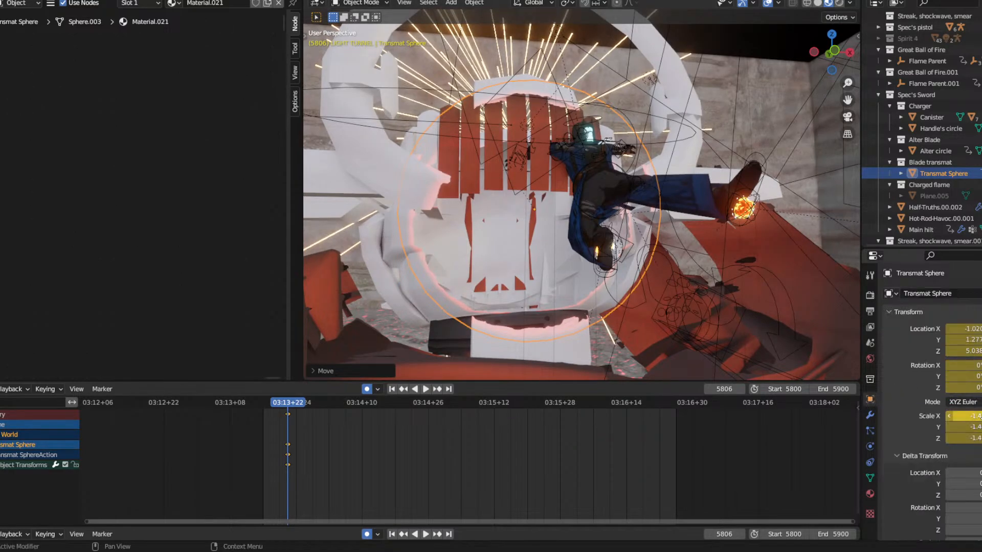
pyautogui.click(981, 427)
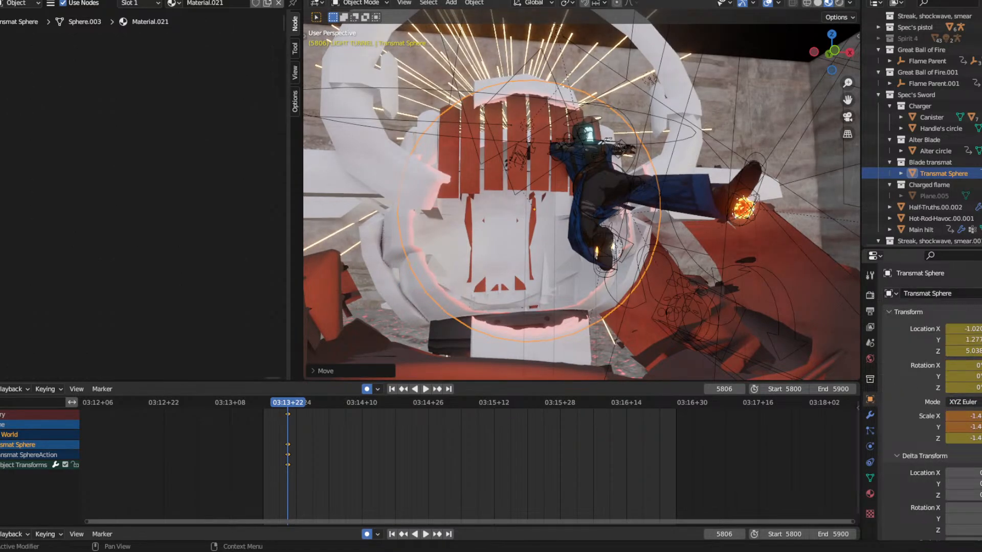
pyautogui.click(981, 438)
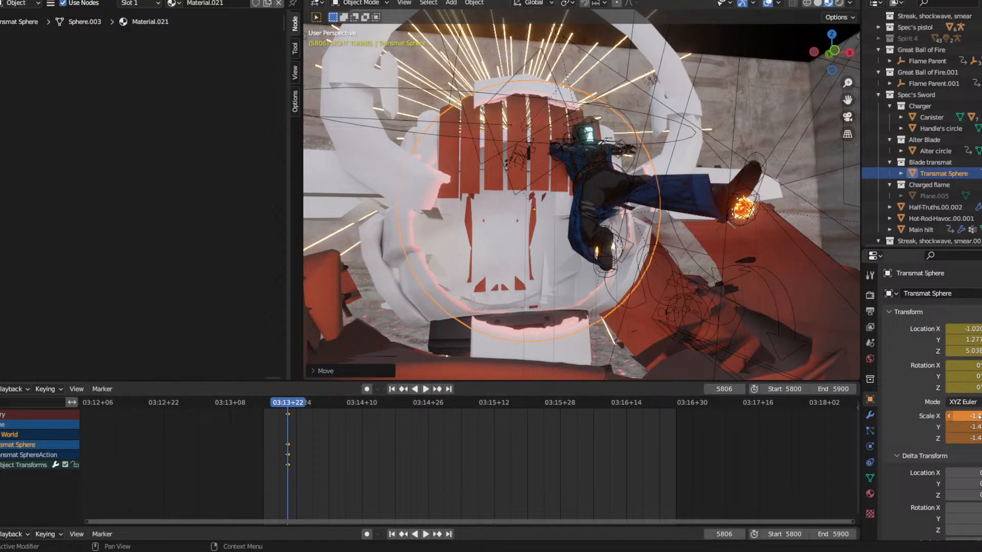
pyautogui.moveTo(978, 416); pyautogui.dragTo(935, 427)
pyautogui.rightClick(964, 416)
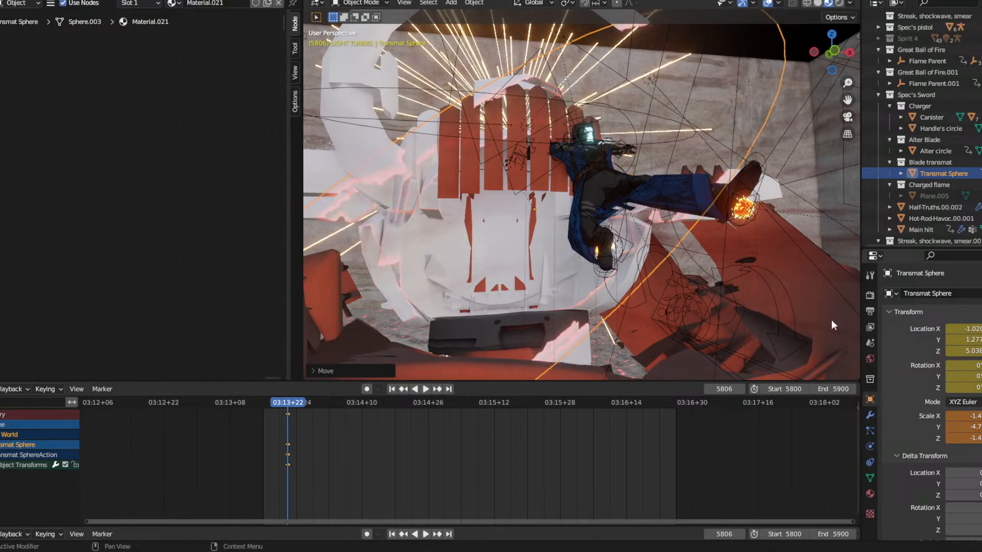
# Rotate the stretched Transmat Sphere freely with trackball rotation so its long axis runs from front to back through the helmet.
pyautogui.press('r')
pyautogui.press('r')
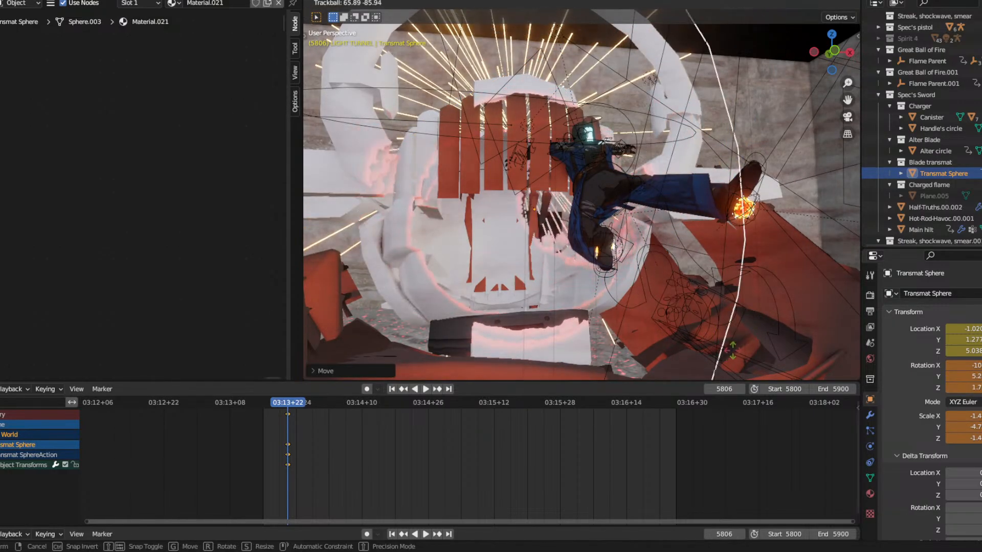
pyautogui.click(511, 143)
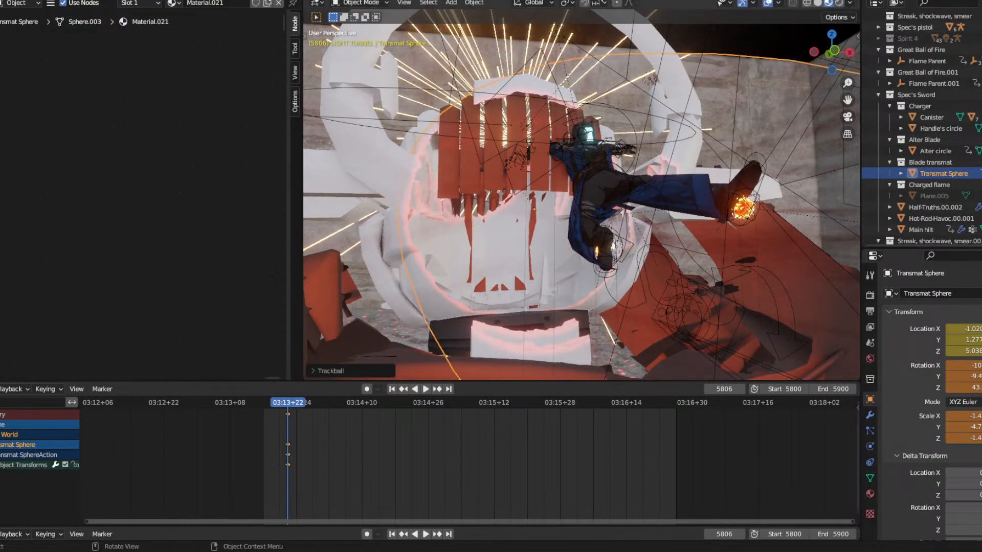
# Move the Transmat Sphere deeper into the helmet, then shift it sideways so it surrounds the helmet's face.
pyautogui.moveTo(511, 143); pyautogui.dragTo(685, 173, button='middle')
pyautogui.press('g')
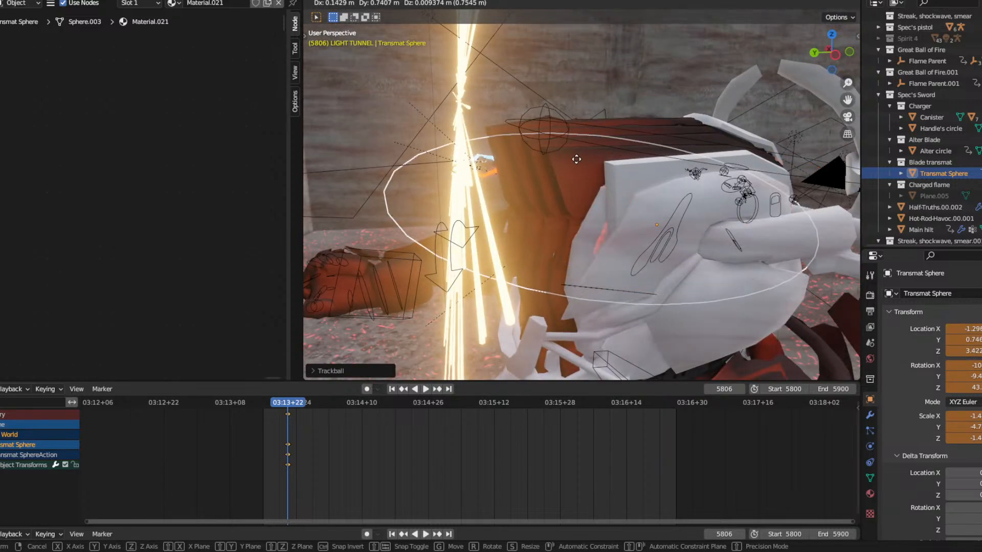
pyautogui.click(598, 154)
pyautogui.moveTo(598, 154)
pyautogui.mouseDown(button='middle')
pyautogui.moveTo(741, 142)
pyautogui.moveTo(504, 155)
pyautogui.mouseUp(button='middle')
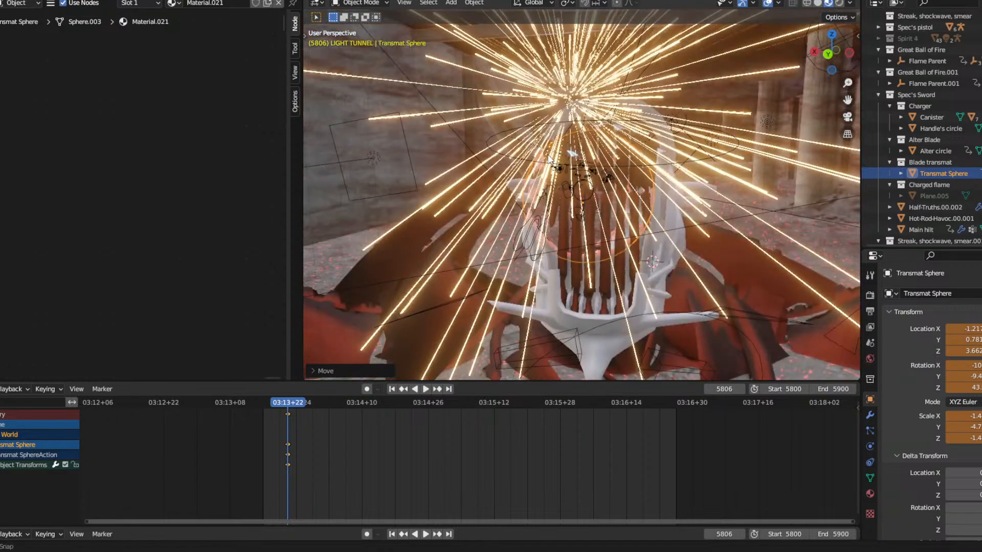
pyautogui.scroll(4, 542, 148)
pyautogui.moveTo(644, 152)
pyautogui.mouseDown(button='middle')
pyautogui.moveTo(416, 130)
pyautogui.moveTo(515, 130)
pyautogui.moveTo(548, 112)
pyautogui.moveTo(563, 137)
pyautogui.moveTo(514, 139)
pyautogui.mouseUp(button='middle')
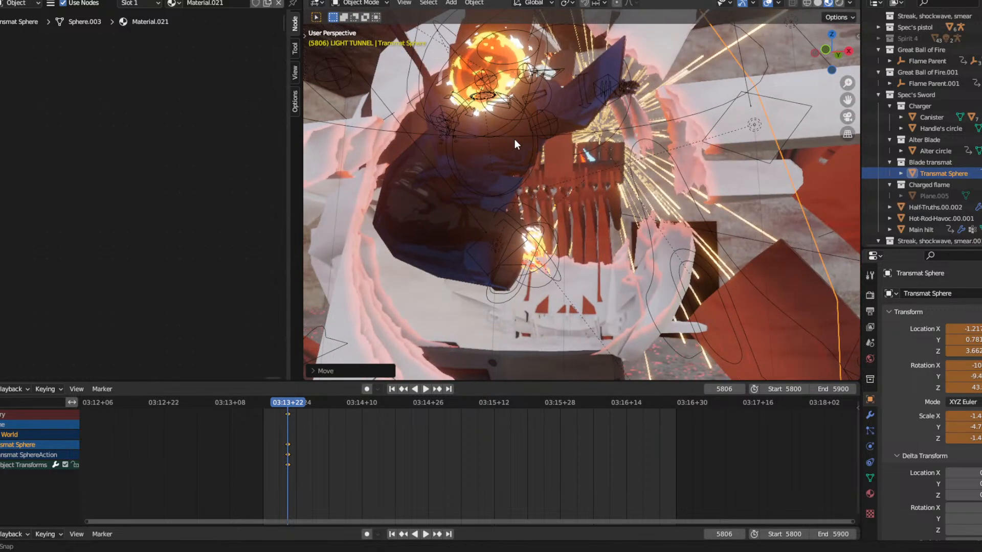
pyautogui.press('g')
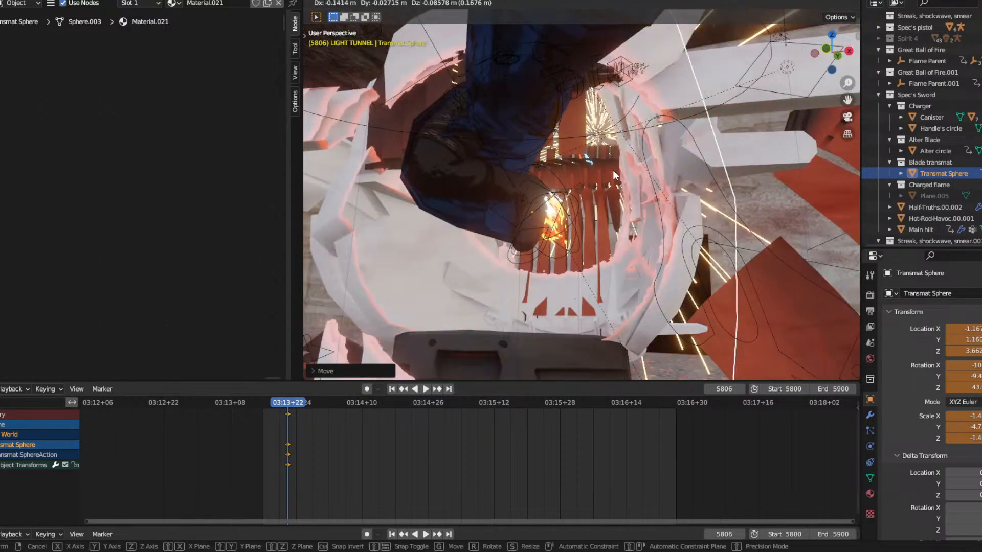
pyautogui.click(613, 170)
# Enlarge the Transmat Sphere to a Y scale of about -5.2 and shift it across the helmet.
pyautogui.moveTo(613, 170)
pyautogui.mouseDown(button='middle')
pyautogui.moveTo(486, 195)
pyautogui.moveTo(623, 173)
pyautogui.moveTo(617, 158)
pyautogui.moveTo(627, 167)
pyautogui.mouseUp(button='middle')
pyautogui.press('s')
pyautogui.click(534, 189)
pyautogui.press('g')
pyautogui.click(598, 153)
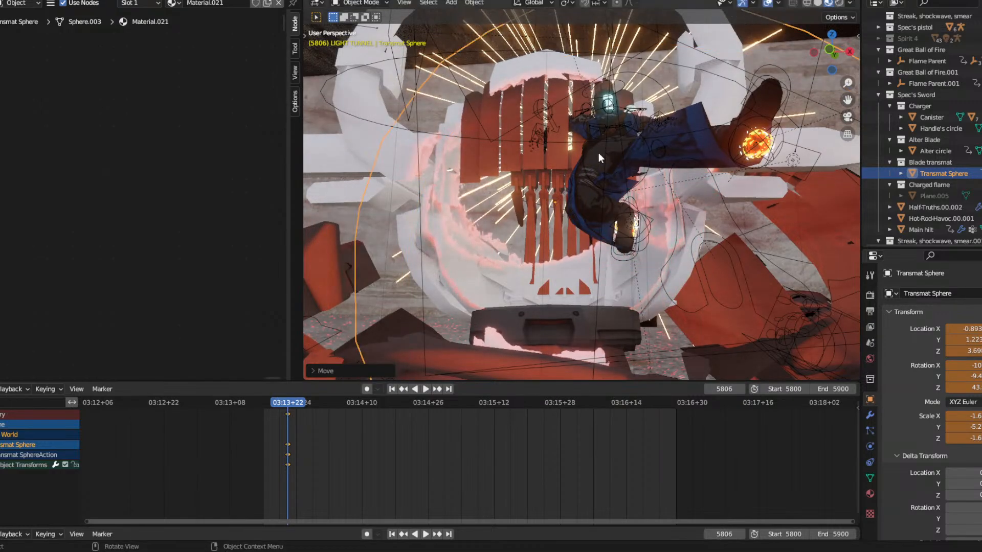
# Shrink the Transmat Sphere to a Y scale of about -4.3 and nudge it to about X -0.84, Y 1.11, Z 3.72.
pyautogui.press('s')
pyautogui.click(584, 148)
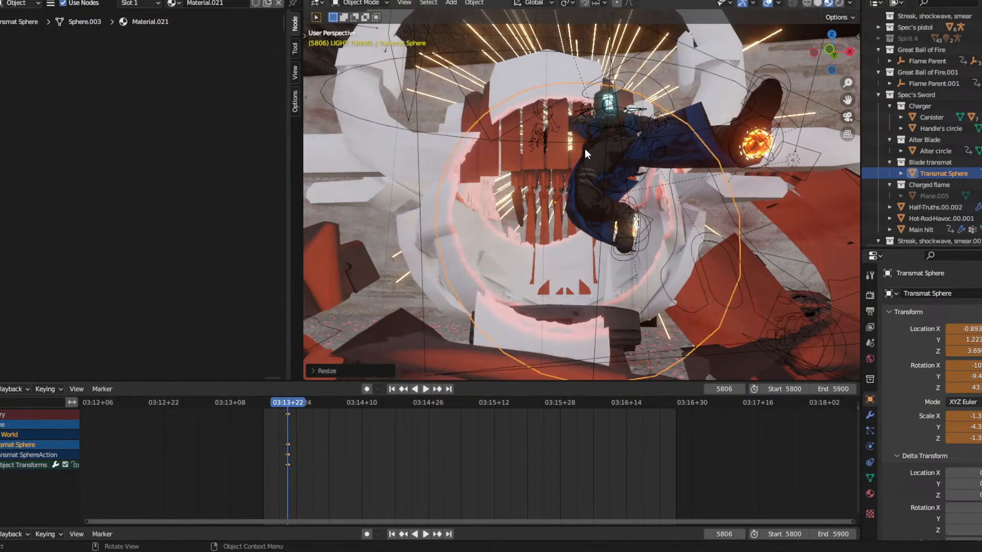
pyautogui.moveTo(584, 148); pyautogui.dragTo(578, 145, button='middle')
pyautogui.press('g')
pyautogui.click(583, 133)
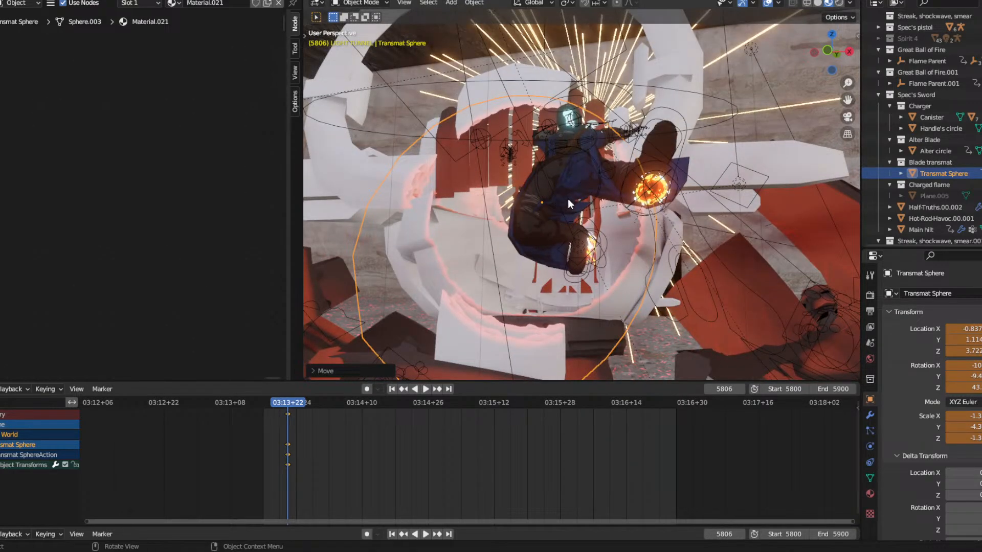
# Keyframe the Transmat Sphere's location, rotation and scale at frame 5806.
pyautogui.click(430, 208)
pyautogui.click(429, 208)
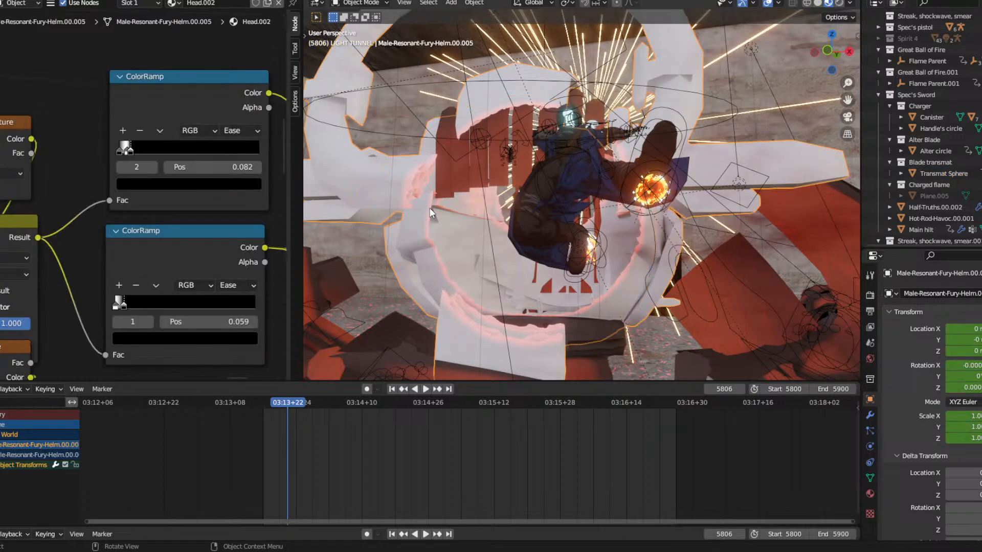
pyautogui.click(429, 209)
pyautogui.click(428, 209)
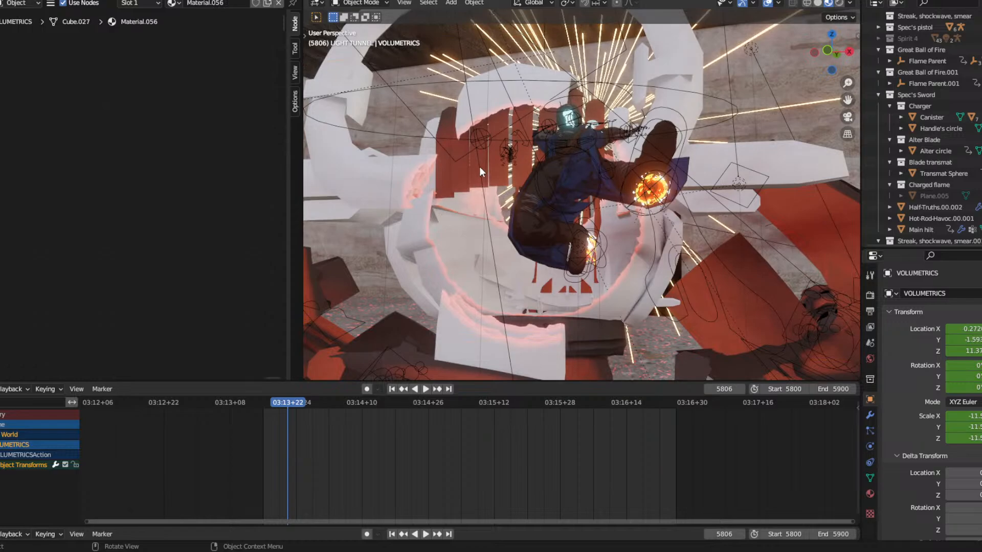
pyautogui.click(419, 215)
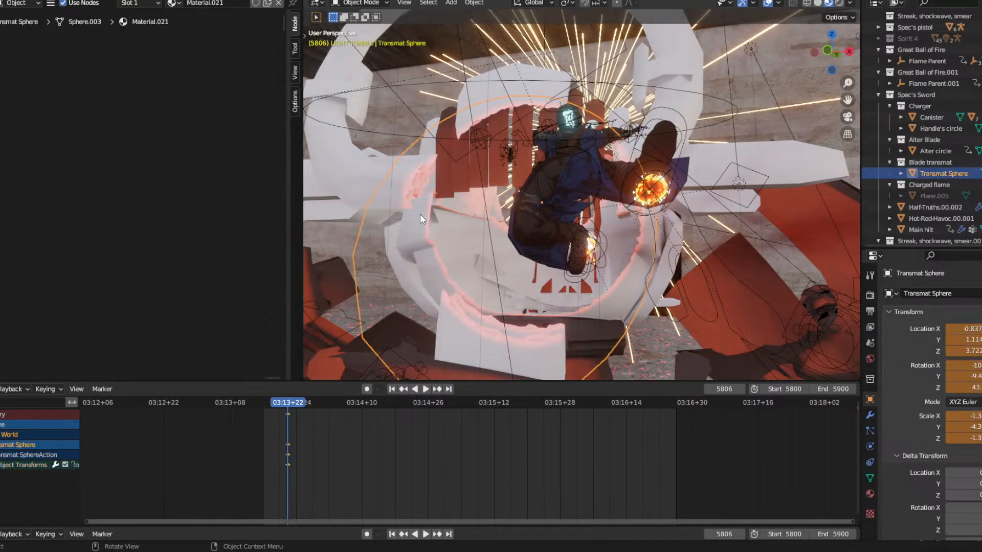
pyautogui.click(425, 201)
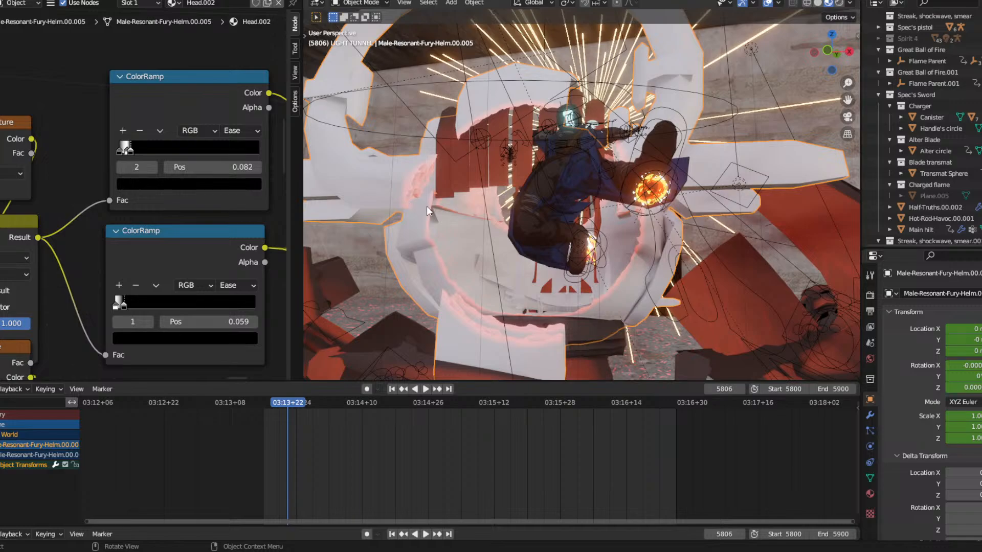
pyautogui.click(427, 207)
pyautogui.click(981, 416)
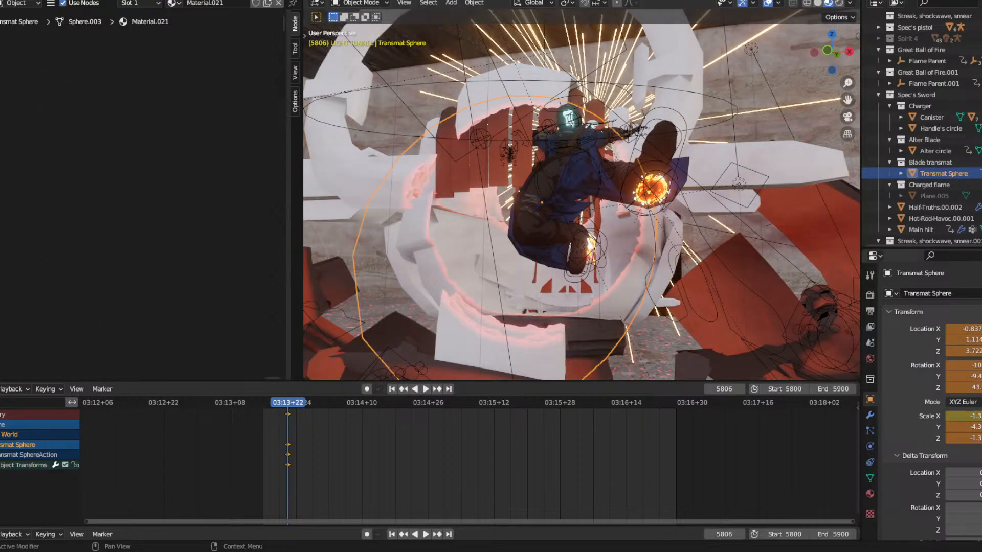
pyautogui.click(981, 427)
pyautogui.click(980, 438)
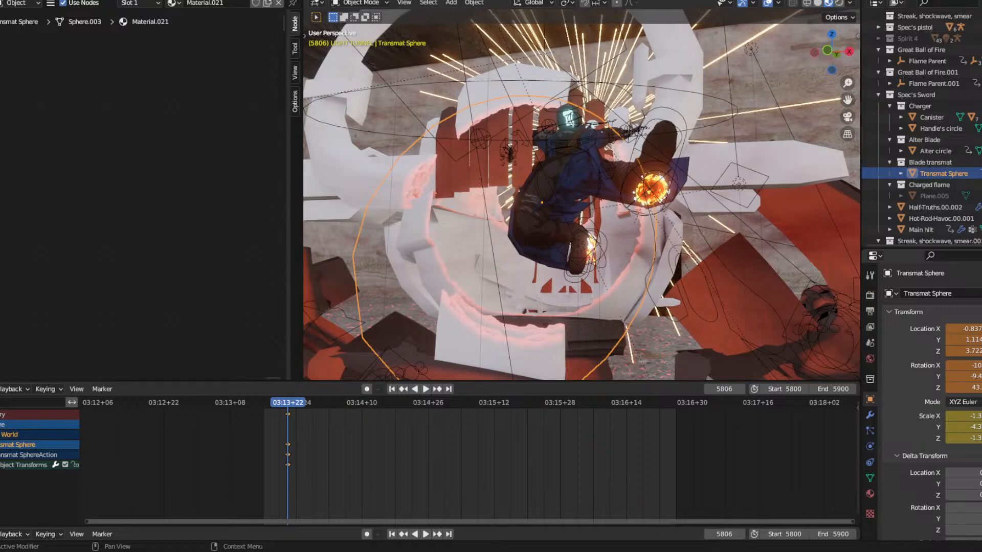
pyautogui.click(980, 365)
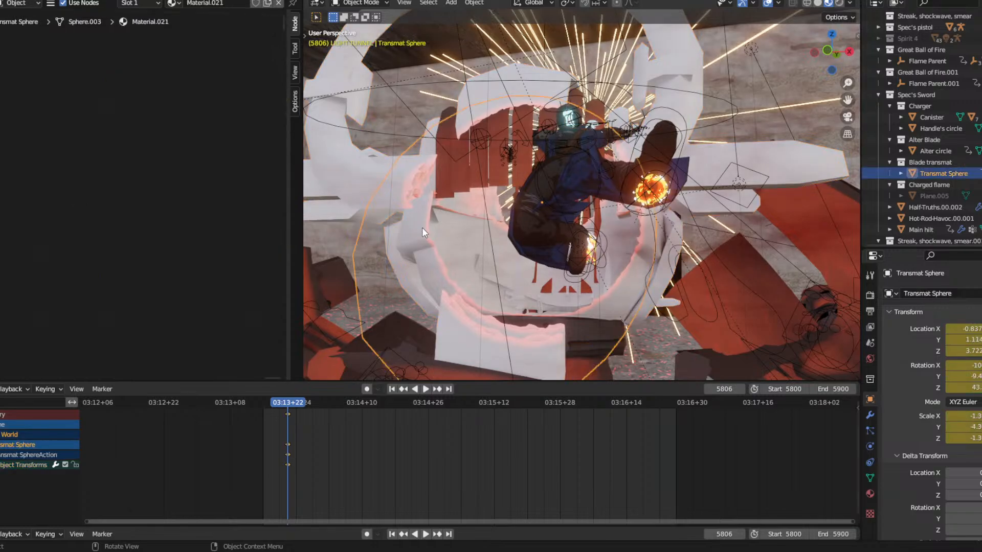
# Set stop 2 of the upper ColorRamp in the helmet's material to position 0.123.
pyautogui.click(423, 228)
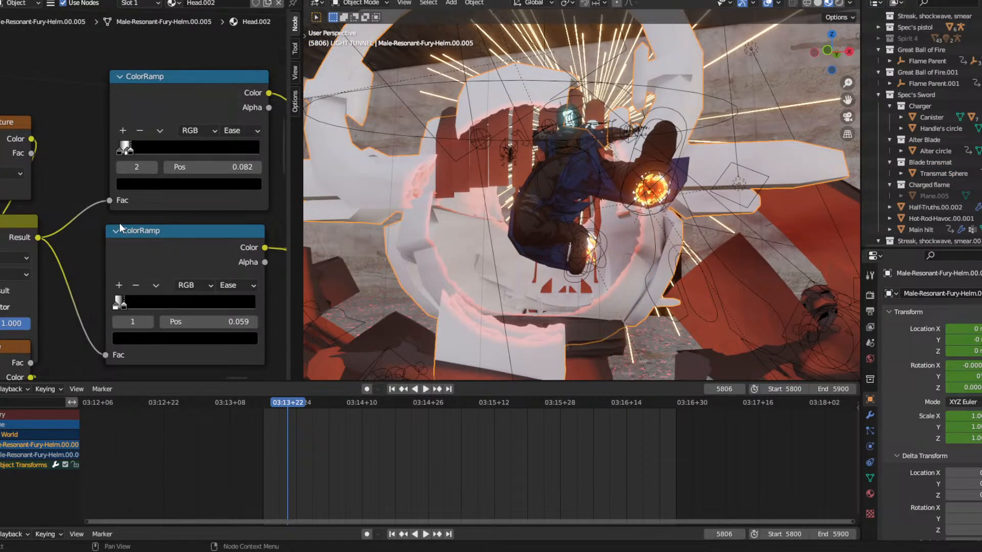
pyautogui.moveTo(131, 152)
pyautogui.mouseDown()
pyautogui.moveTo(148, 154)
pyautogui.moveTo(121, 153)
pyautogui.moveTo(146, 151)
pyautogui.moveTo(135, 148)
pyautogui.mouseUp()
# Try a different Scale on the Noise Texture of the helmet's material and undo the change.
pyautogui.moveTo(86, 239); pyautogui.dragTo(247, 124, button='middle')
pyautogui.moveTo(473, 173); pyautogui.dragTo(497, 175, button='middle')
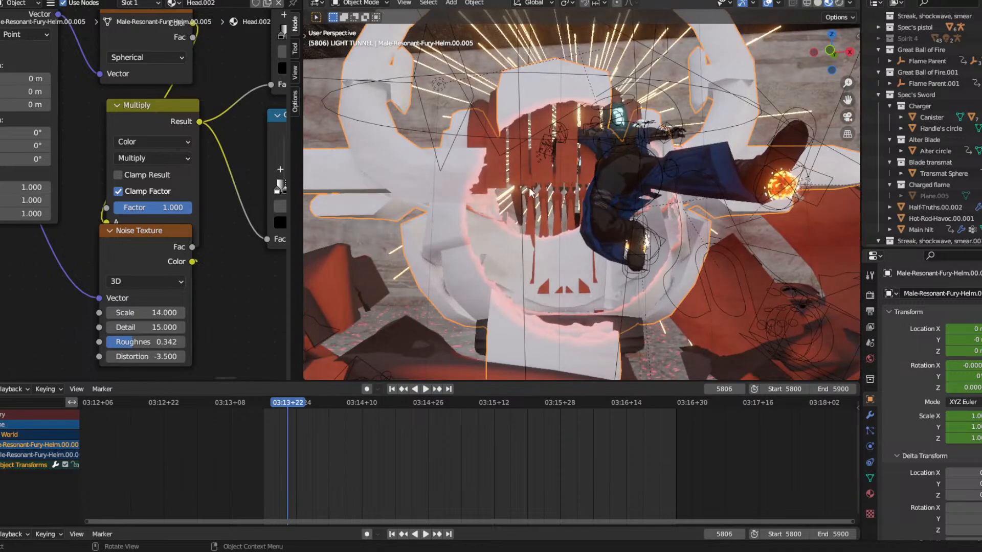
pyautogui.scroll(4, 531, 192)
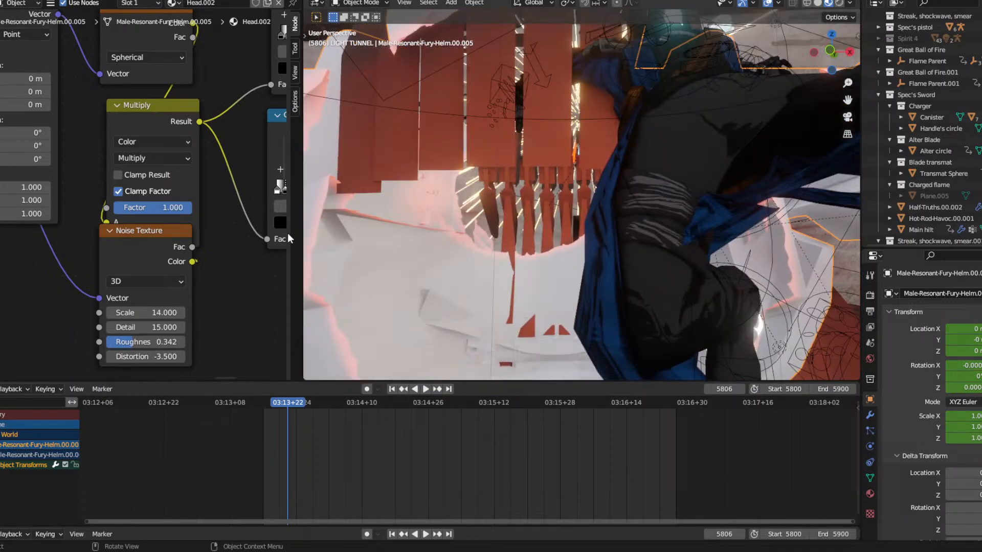
pyautogui.moveTo(135, 313); pyautogui.dragTo(155, 344)
pyautogui.rightClick(136, 314)
pyautogui.hotkey('ctrl', 'z')
# Set stop 1 of the lower ColorRamp to position 0.177 and check the burn edge on the helmet.
pyautogui.moveTo(234, 220); pyautogui.dragTo(58, 249, button='middle')
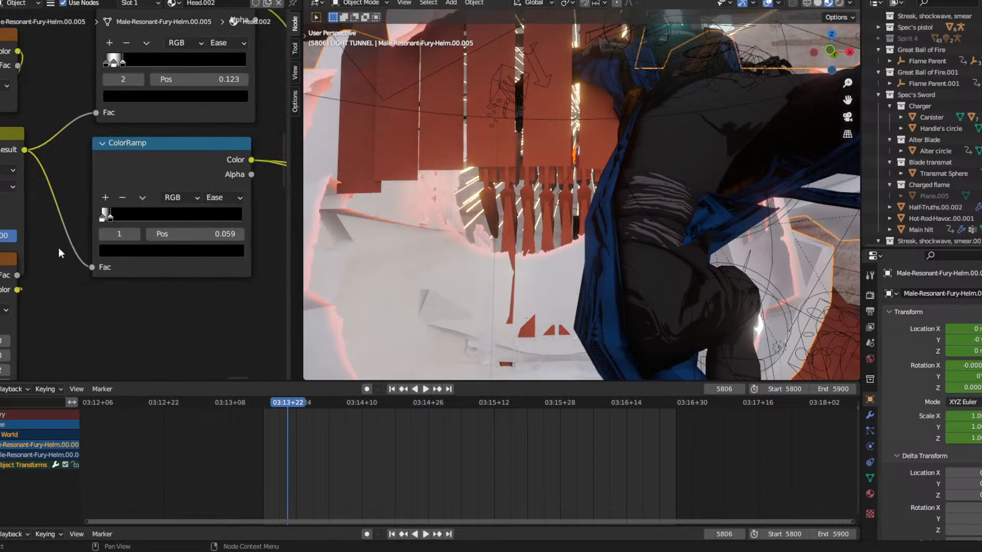
pyautogui.moveTo(110, 214); pyautogui.dragTo(126, 219)
pyautogui.scroll(-7, 565, 172)
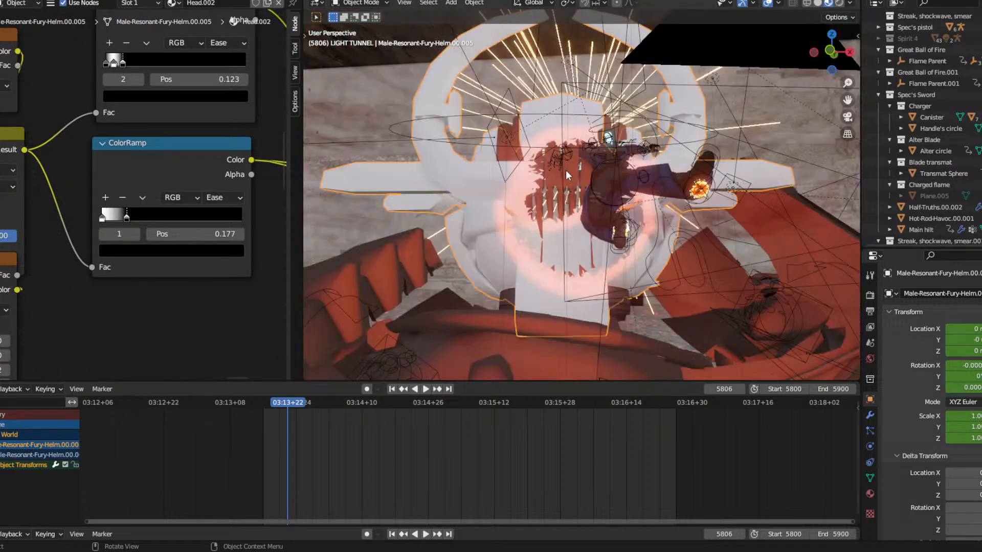
pyautogui.moveTo(565, 172); pyautogui.dragTo(532, 175, button='middle')
pyautogui.scroll(5, 532, 173)
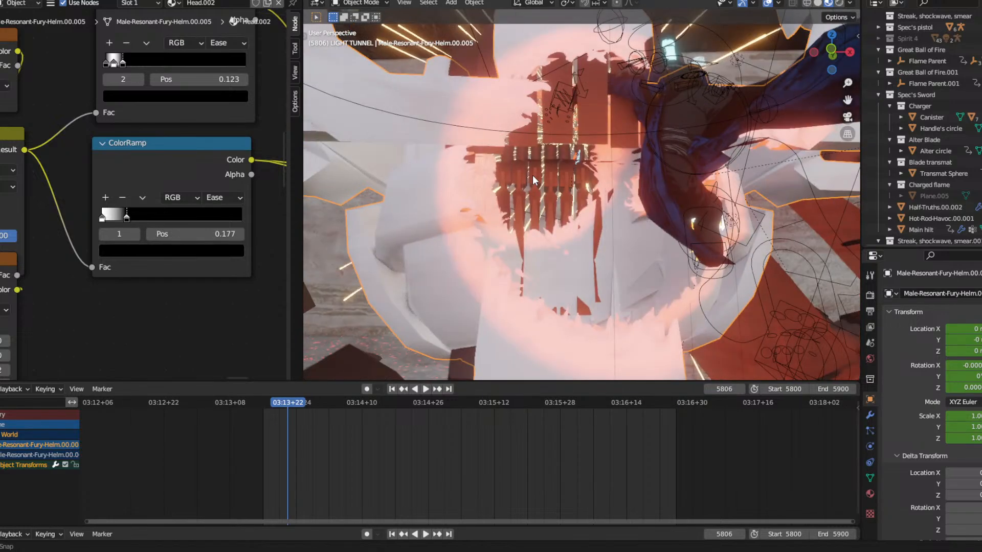
pyautogui.moveTo(125, 217)
pyautogui.mouseDown()
pyautogui.moveTo(171, 227)
pyautogui.moveTo(118, 215)
pyautogui.moveTo(126, 218)
pyautogui.mouseUp()
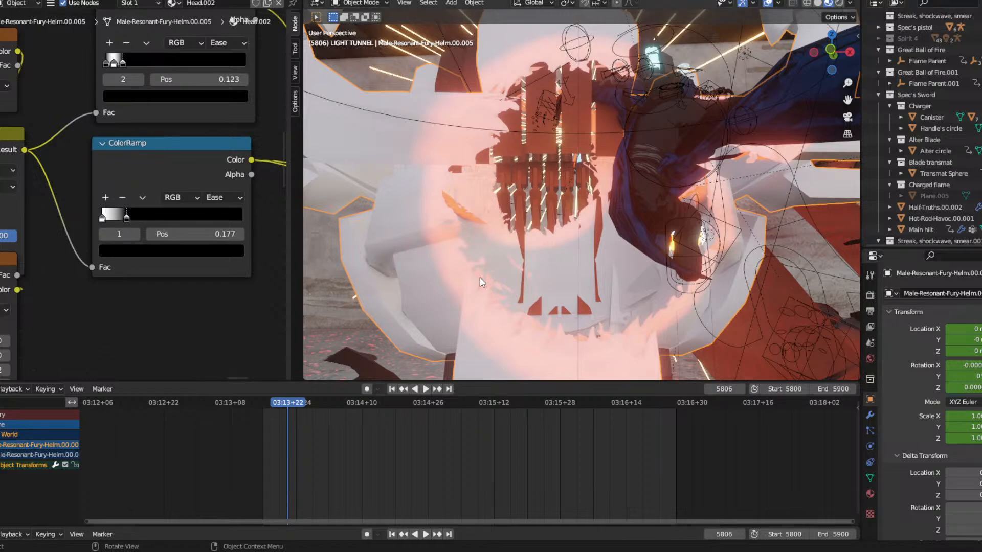
# Set stop 1 of the lower ColorRamp to position 0.841 and keyframe that position at frame 5806.
pyautogui.moveTo(127, 214); pyautogui.dragTo(222, 217)
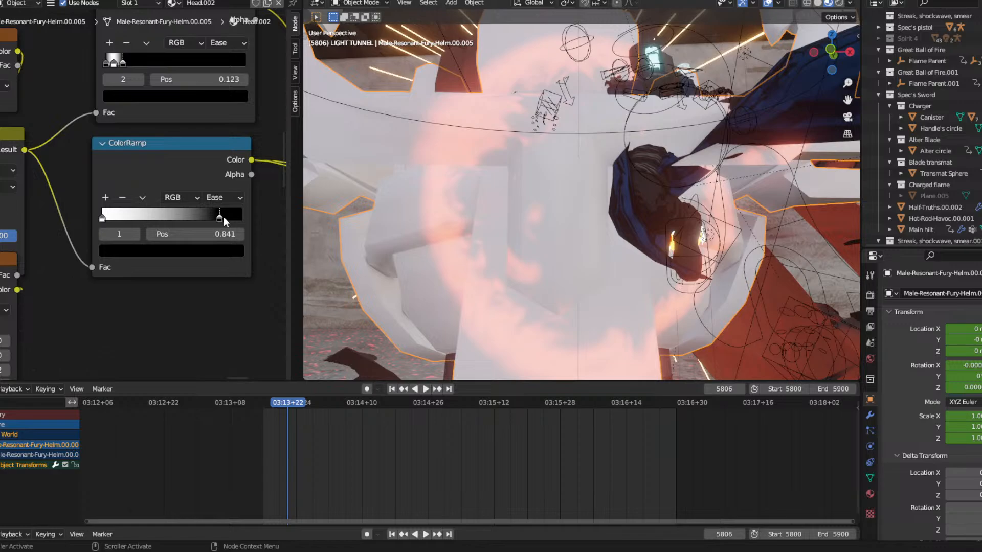
pyautogui.rightClick(211, 234)
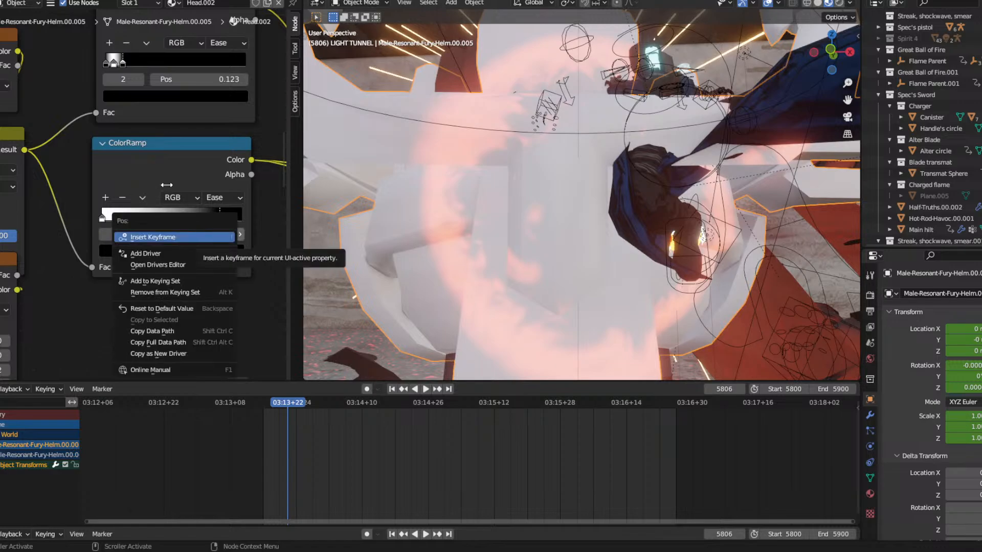
pyautogui.click(174, 238)
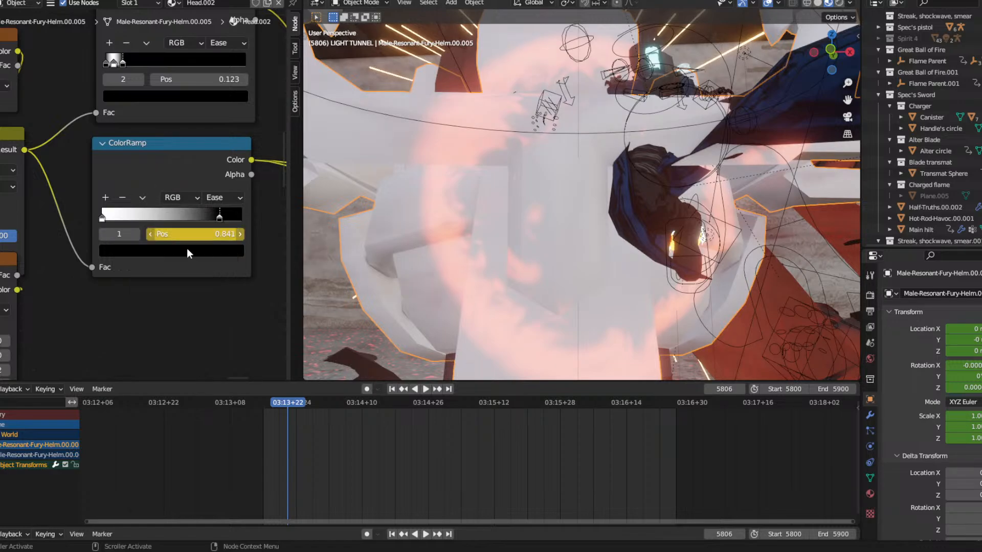
# At frame 5817, set stop 1 of the lower ColorRamp to position 0.064 and keyframe it, checking through the camera.
pyautogui.click(846, 119)
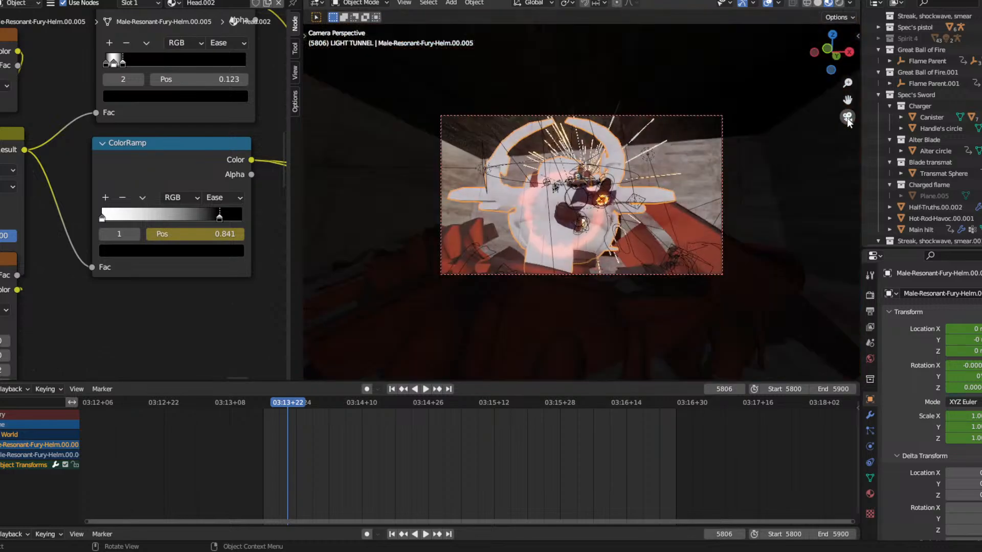
pyautogui.press('space')
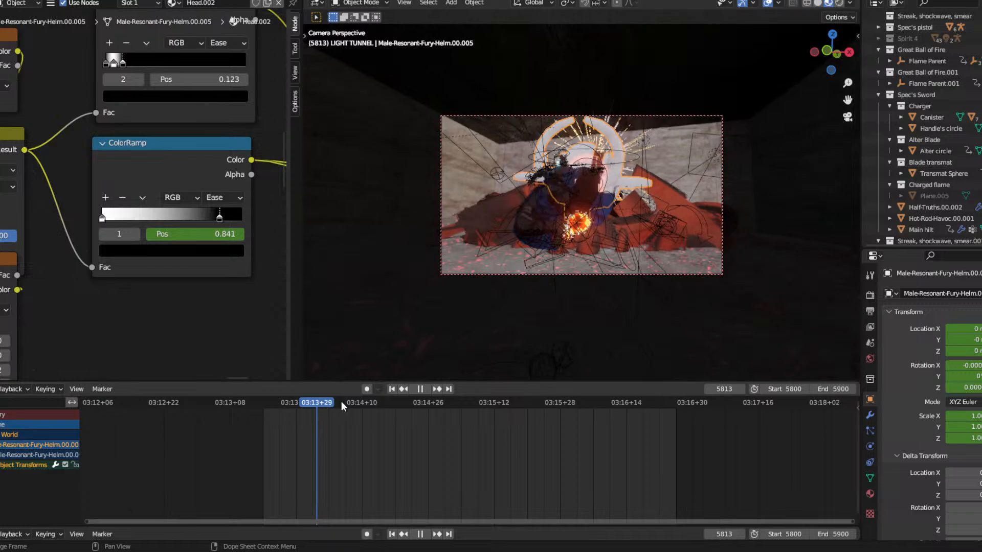
pyautogui.click(335, 403)
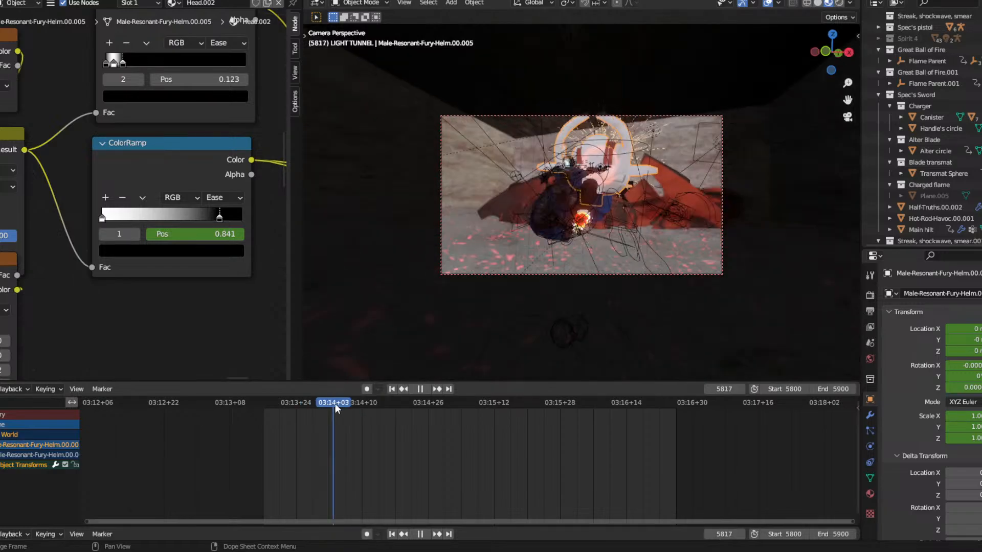
pyautogui.press('space')
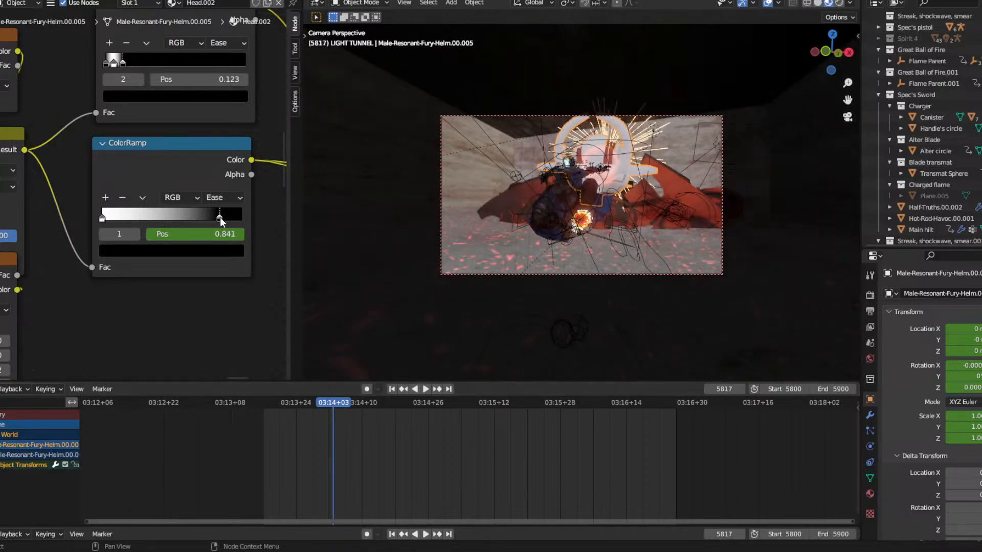
pyautogui.moveTo(221, 219); pyautogui.dragTo(107, 216)
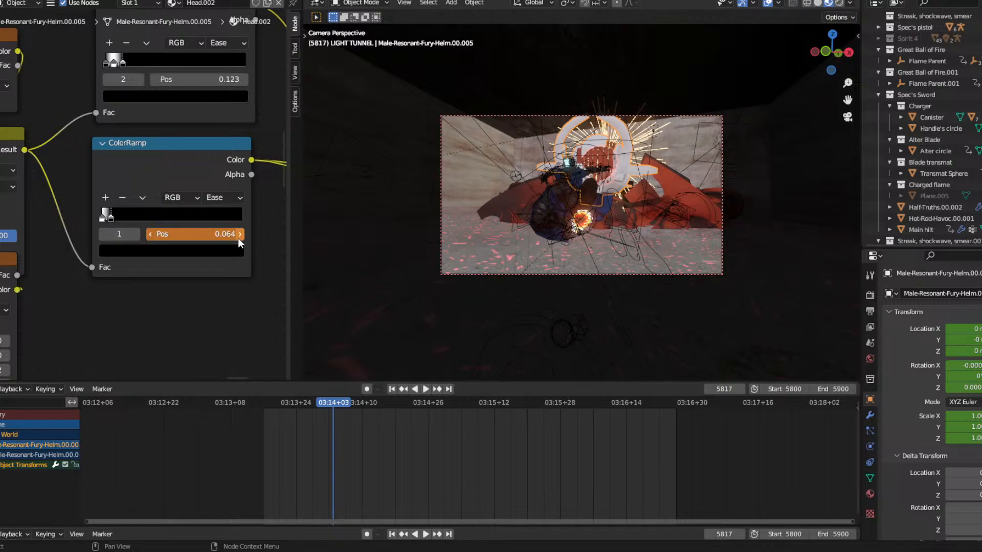
pyautogui.rightClick(215, 234)
pyautogui.click(214, 234)
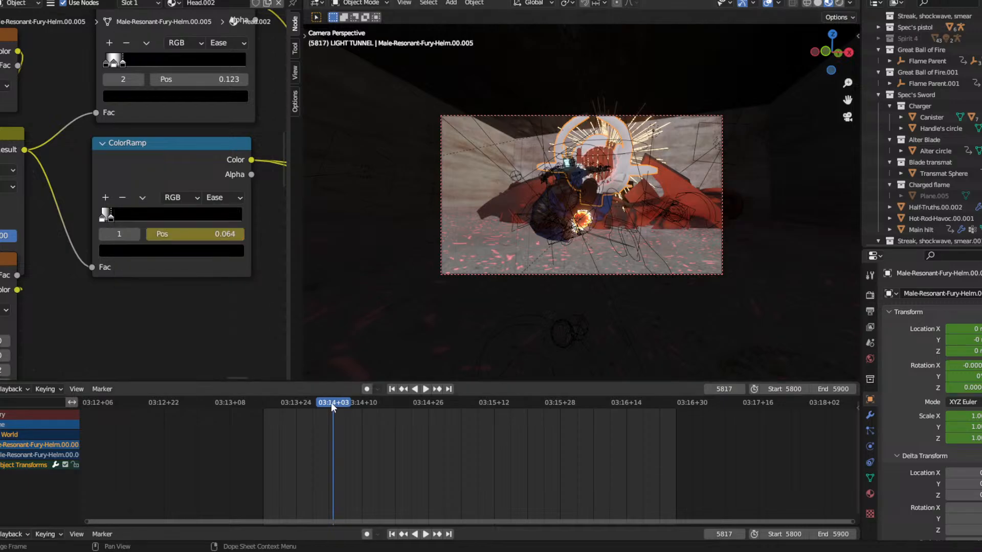
# Play the shot on to frame 5832 and inspect the dissolve on the helmet up close outside the camera view.
pyautogui.moveTo(331, 403); pyautogui.dragTo(368, 407)
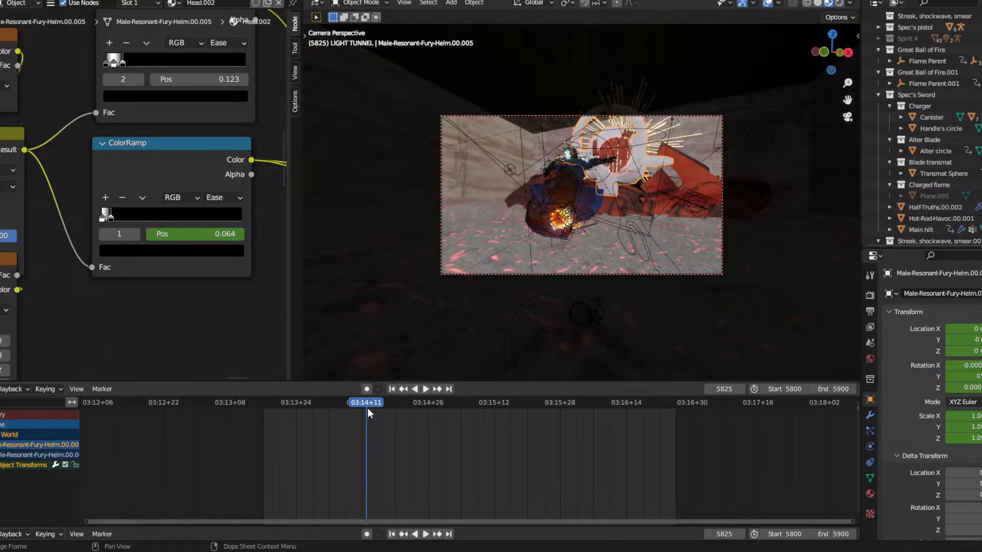
pyautogui.press('space')
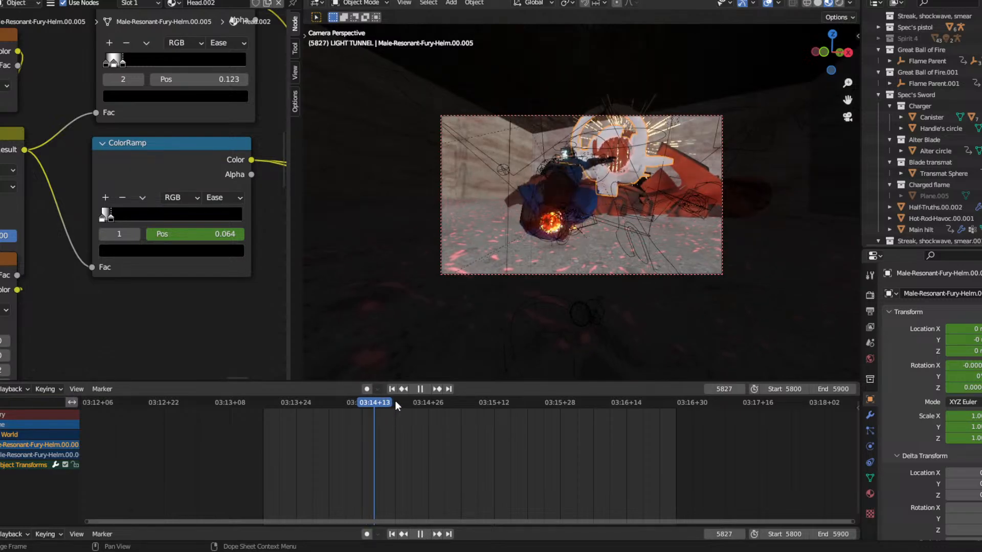
pyautogui.press('space')
pyautogui.click(848, 117)
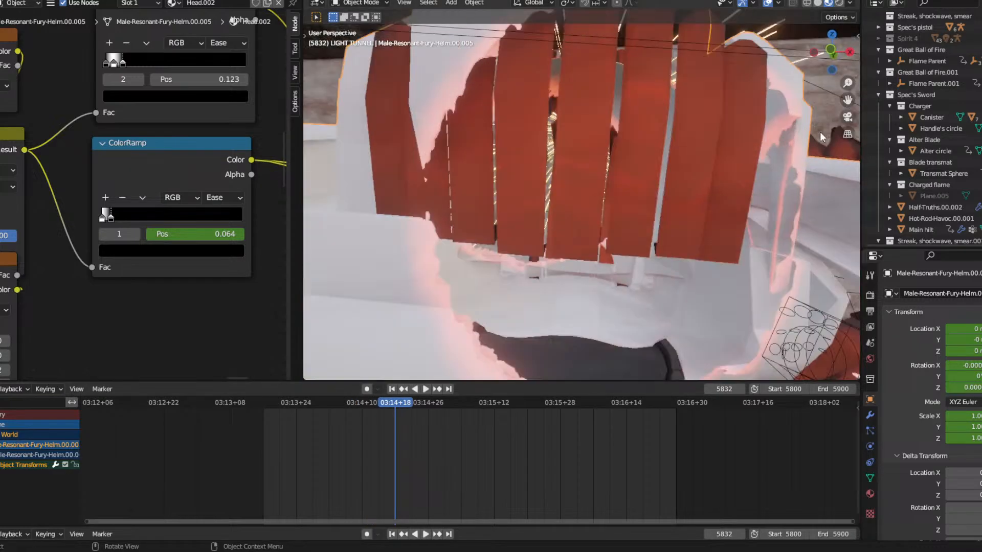
pyautogui.scroll(-5, 661, 152)
pyautogui.scroll(-1, 658, 148)
pyautogui.moveTo(658, 149); pyautogui.dragTo(588, 155, button='middle')
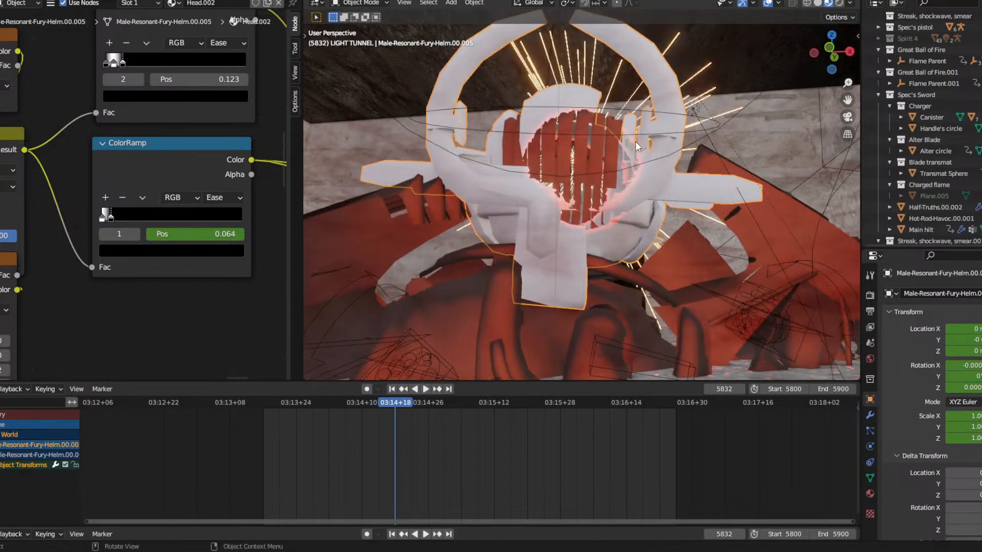
pyautogui.scroll(3, 587, 158)
pyautogui.moveTo(409, 245); pyautogui.dragTo(438, 259, button='middle')
# Try scaling up the Transmat Sphere at frame 5832 to widen the burned area of the helmet.
pyautogui.click(559, 207)
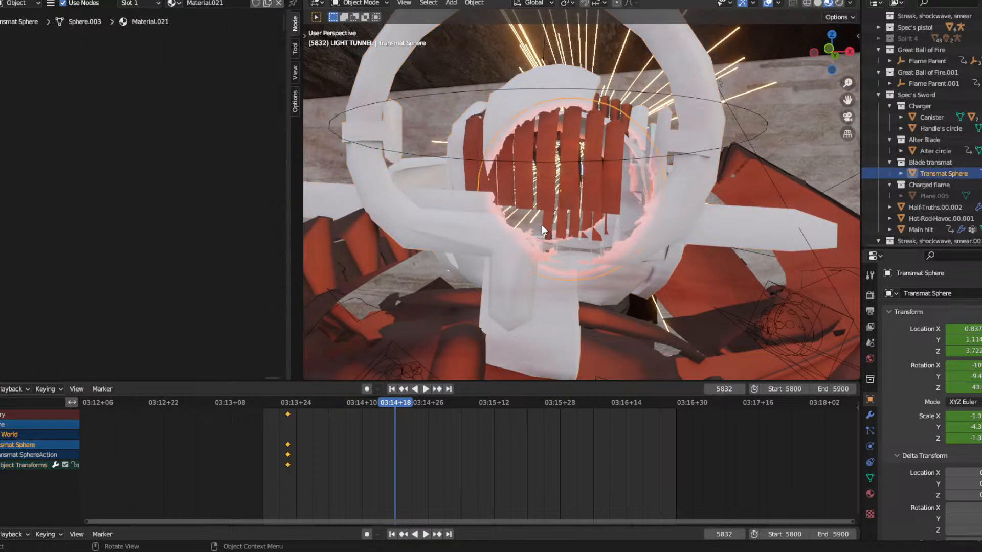
pyautogui.press('s')
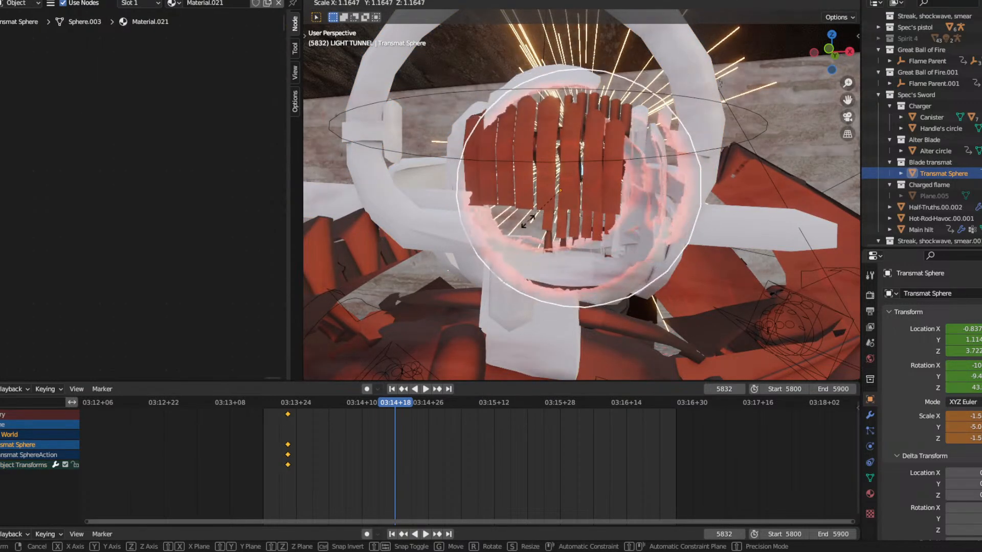
pyautogui.click(521, 226)
# At frame 5843, shift stop 1 of the helmet's lower ColorRamp to a higher position and keyframe that position.
pyautogui.click(459, 204)
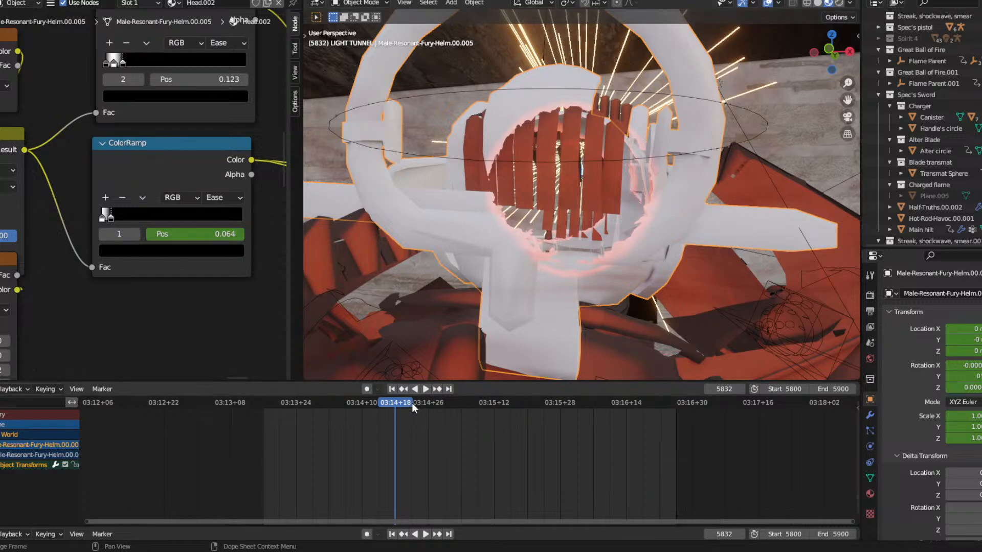
pyautogui.press('space')
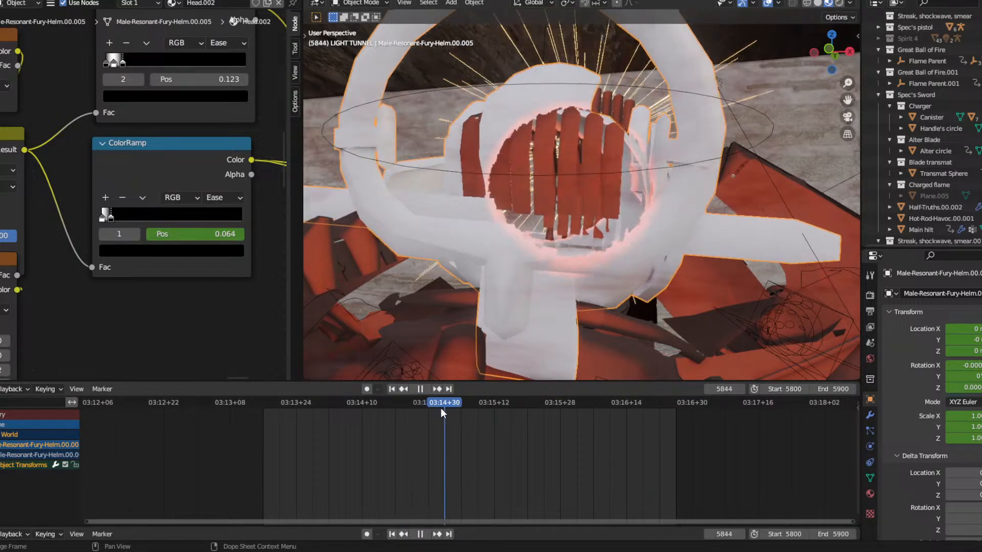
pyautogui.press('space')
pyautogui.moveTo(109, 213); pyautogui.dragTo(127, 219)
pyautogui.moveTo(539, 192); pyautogui.dragTo(537, 186, button='middle')
pyautogui.rightClick(238, 237)
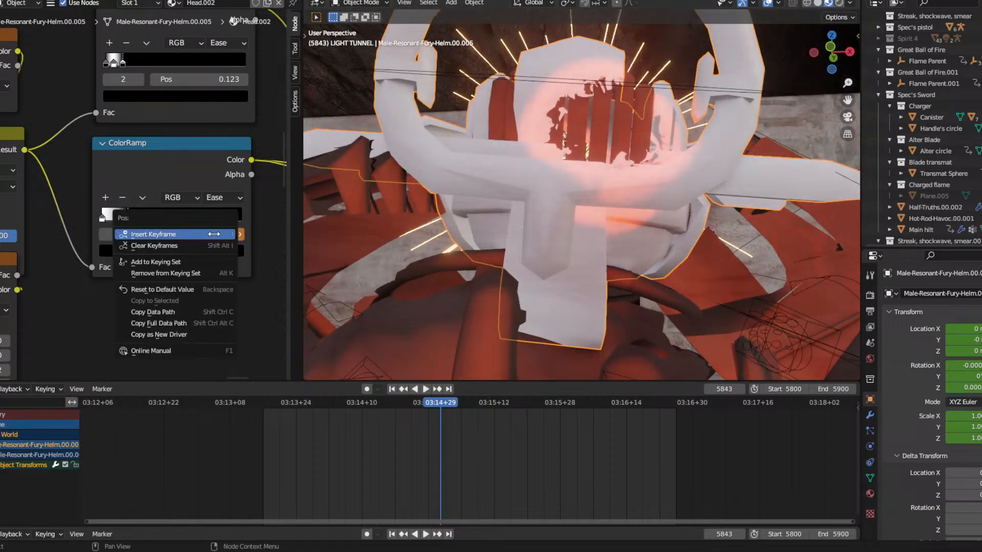
pyautogui.click(214, 233)
# Scale the Transmat Sphere up about 1.3 times at frame 5843 so the burn spreads across the helmet.
pyautogui.click(548, 125)
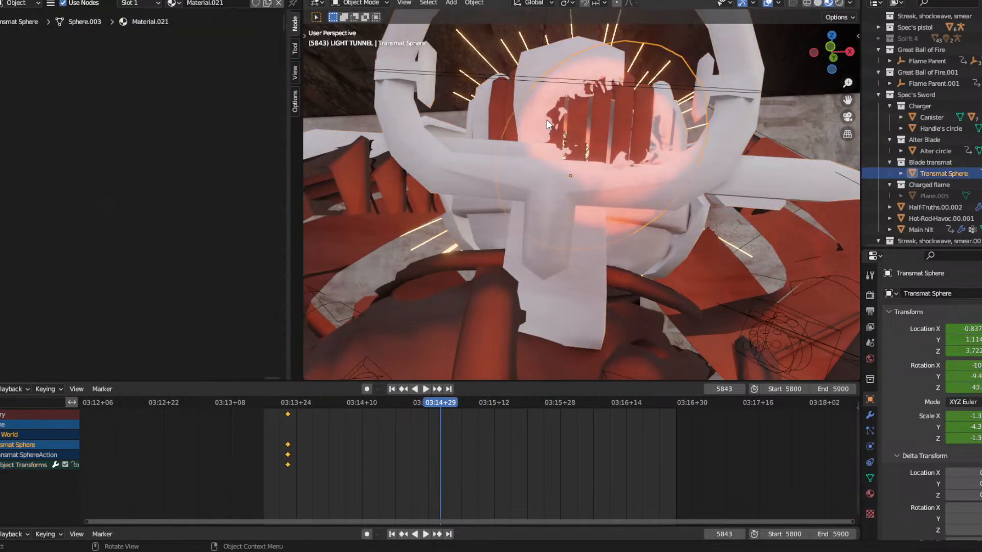
pyautogui.press('z')
pyautogui.press('s')
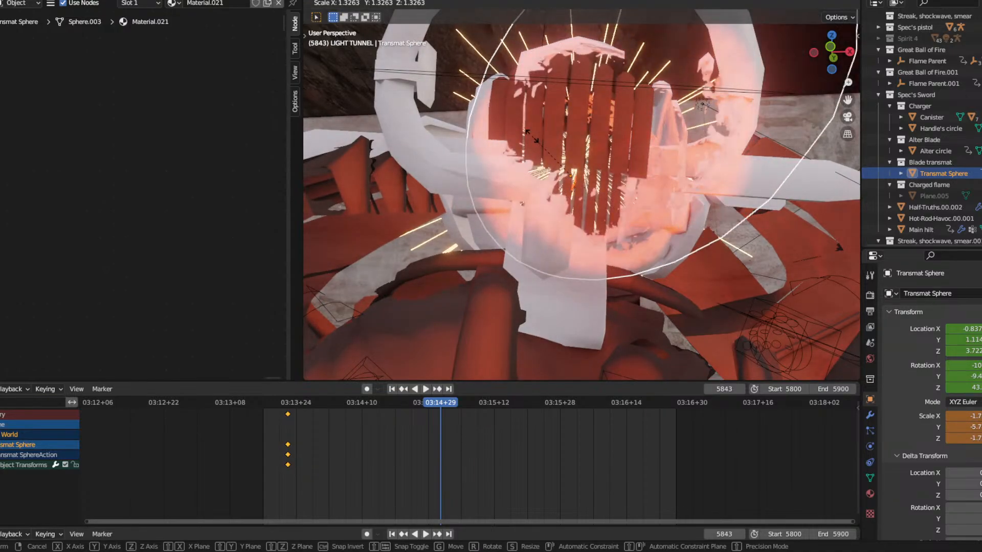
pyautogui.click(545, 122)
# Rotate the Transmat Sphere freely with trackball rotation and keyframe its transforms at frame 5843.
pyautogui.moveTo(546, 120); pyautogui.dragTo(532, 139, button='middle')
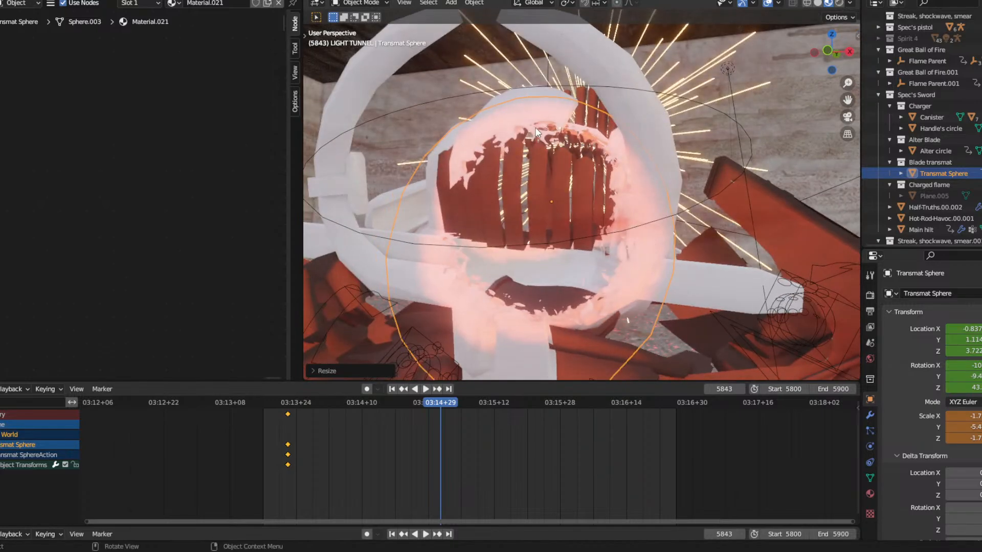
pyautogui.press('r')
pyautogui.press('r')
pyautogui.click(540, 127)
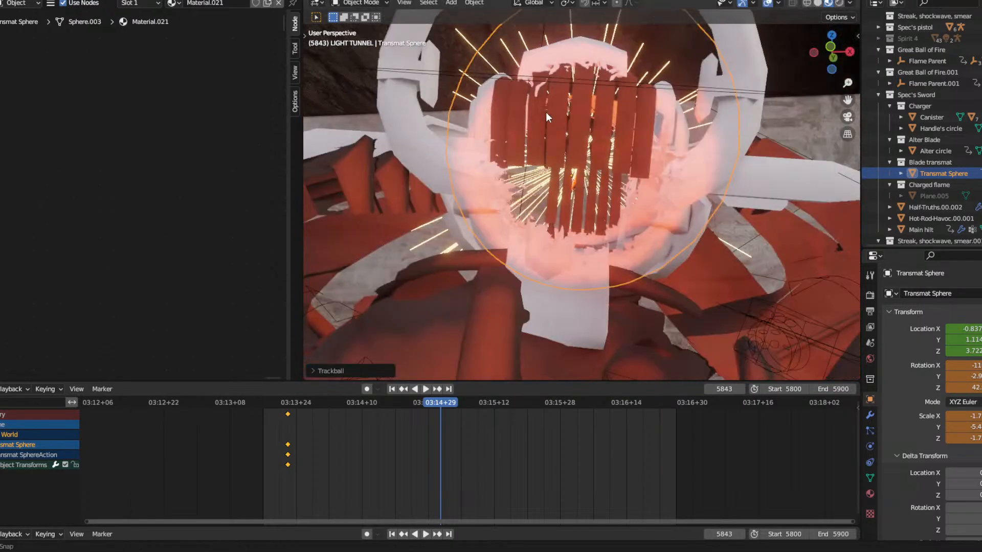
pyautogui.moveTo(545, 112); pyautogui.dragTo(547, 128, button='middle')
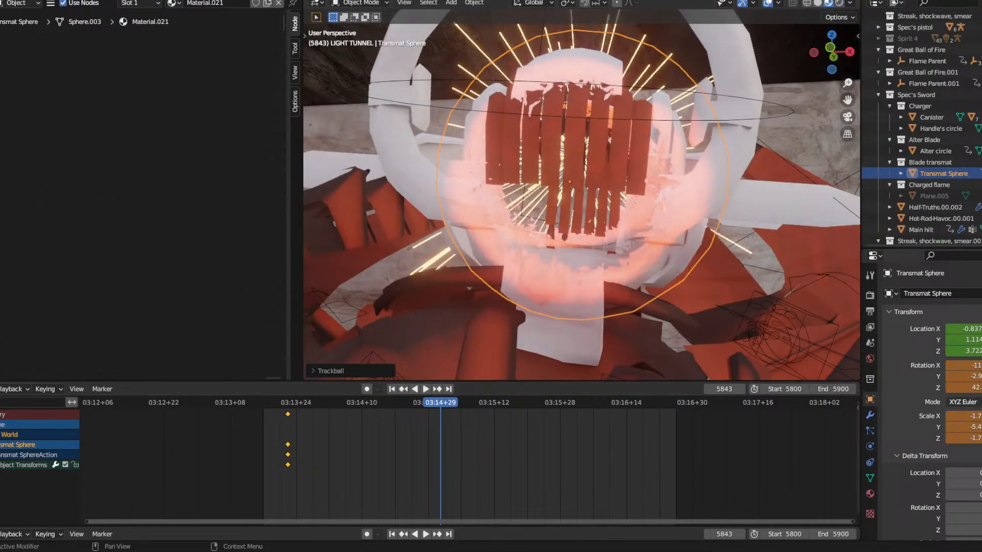
pyautogui.press('i')
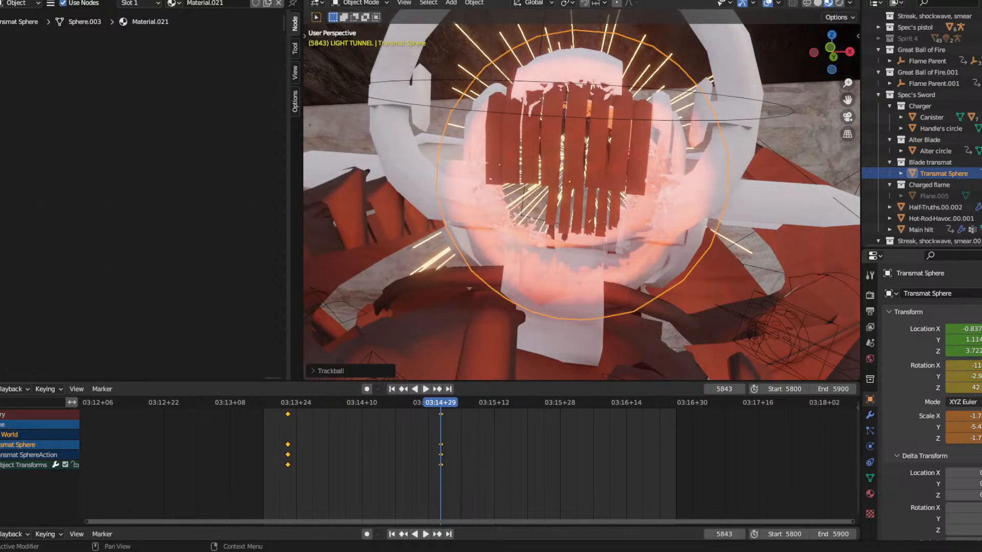
# Play back the sphere's animation from frame 5806 to frame 5837, check the burn on the helmet and save the file.
pyautogui.click(288, 401)
pyautogui.press('space')
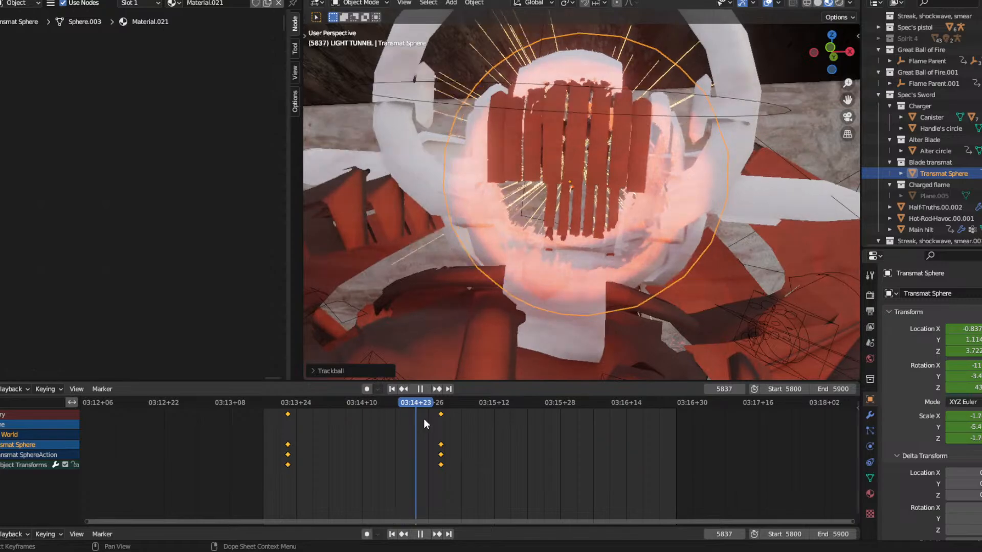
pyautogui.click(421, 389)
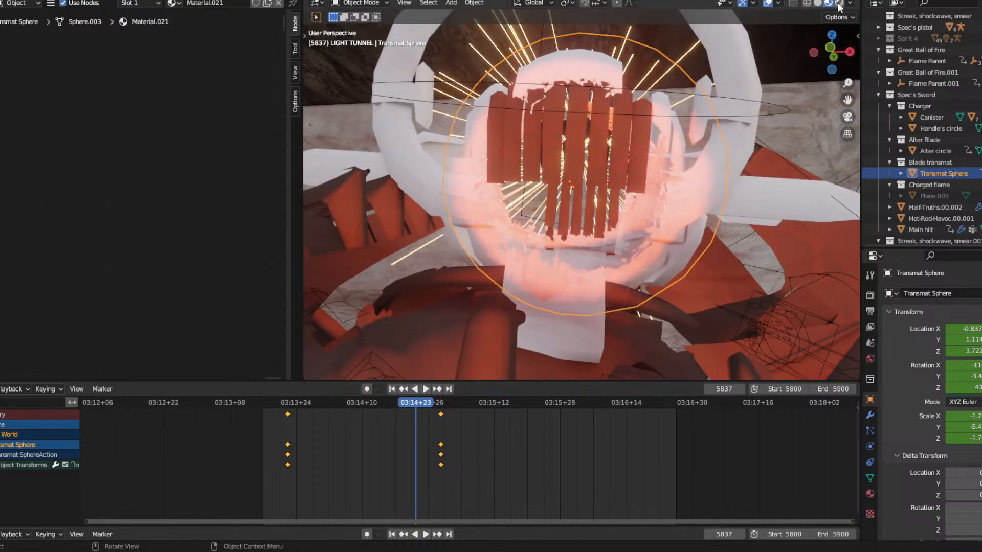
pyautogui.moveTo(476, 330); pyautogui.dragTo(545, 244, button='middle')
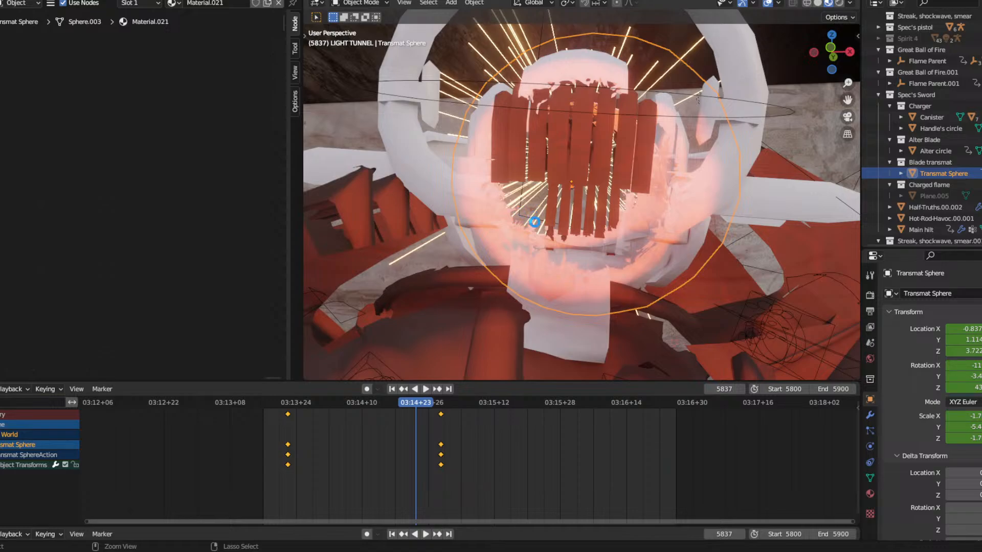
pyautogui.hotkey('ctrl', 's')
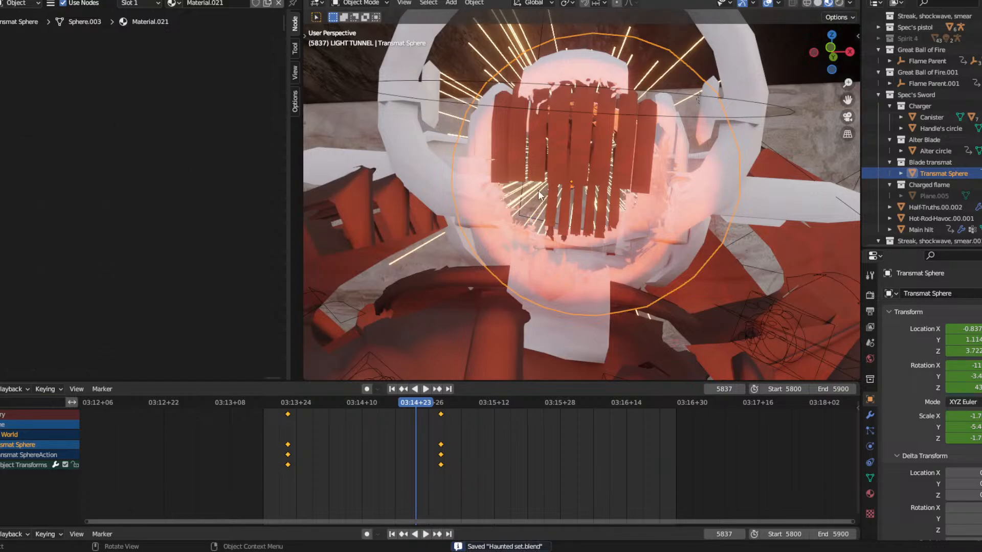
# Try moving the white stop of the helmet's upper ColorRamp to position 0.145 at frame 5803 and undo the change.
pyautogui.click(495, 223)
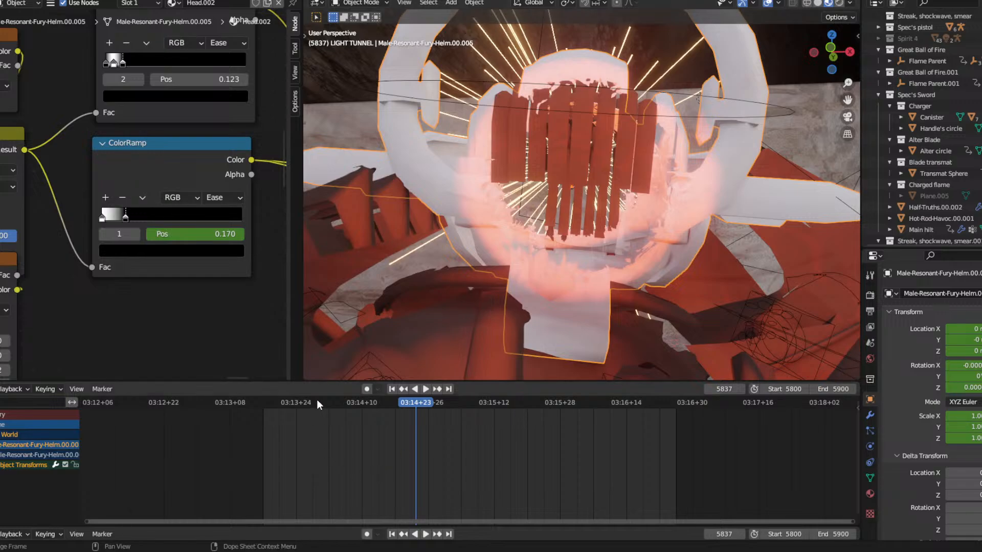
pyautogui.moveTo(317, 400); pyautogui.dragTo(277, 404)
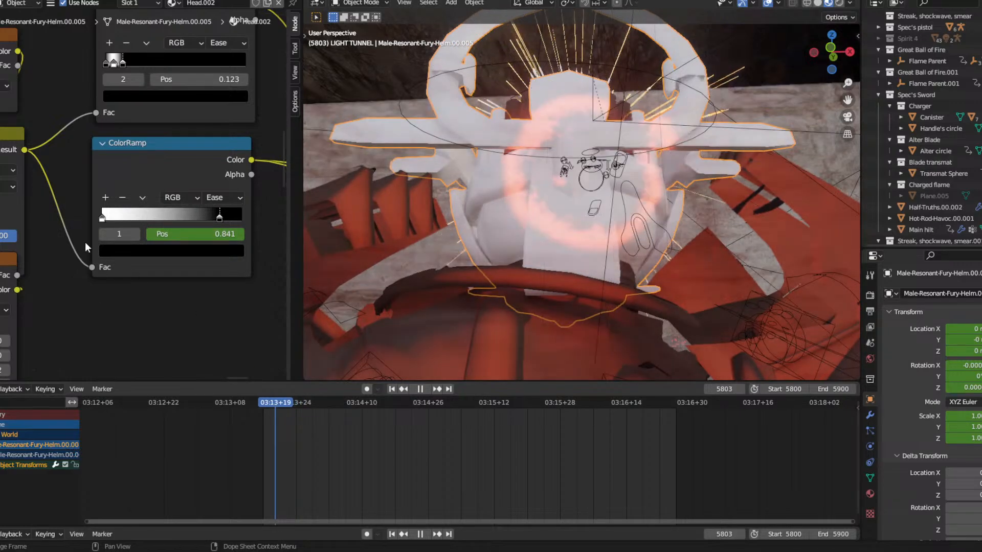
pyautogui.moveTo(93, 150); pyautogui.dragTo(128, 211, button='middle')
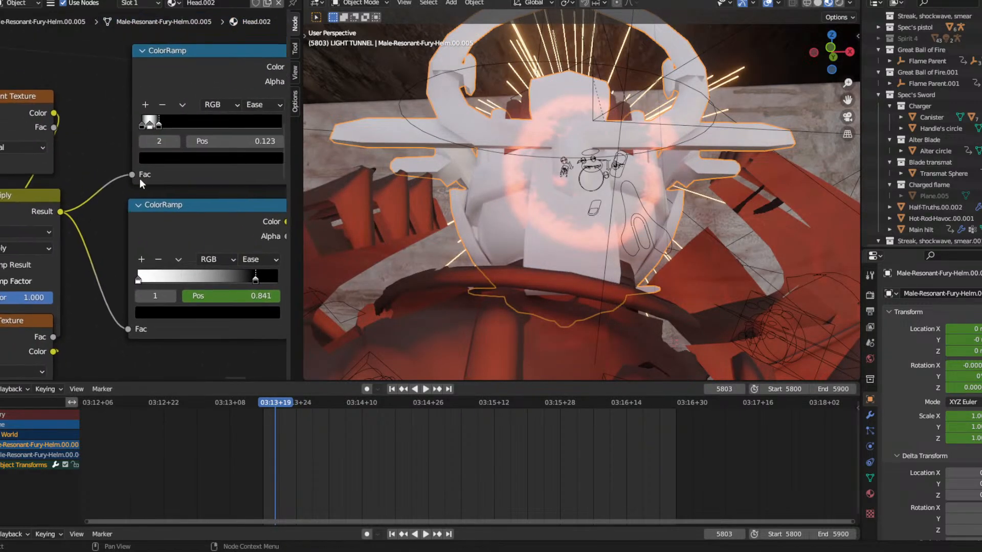
pyautogui.moveTo(157, 128)
pyautogui.mouseDown()
pyautogui.moveTo(167, 124)
pyautogui.moveTo(160, 136)
pyautogui.moveTo(145, 134)
pyautogui.mouseUp()
pyautogui.rightClick(144, 134)
pyautogui.click(149, 127)
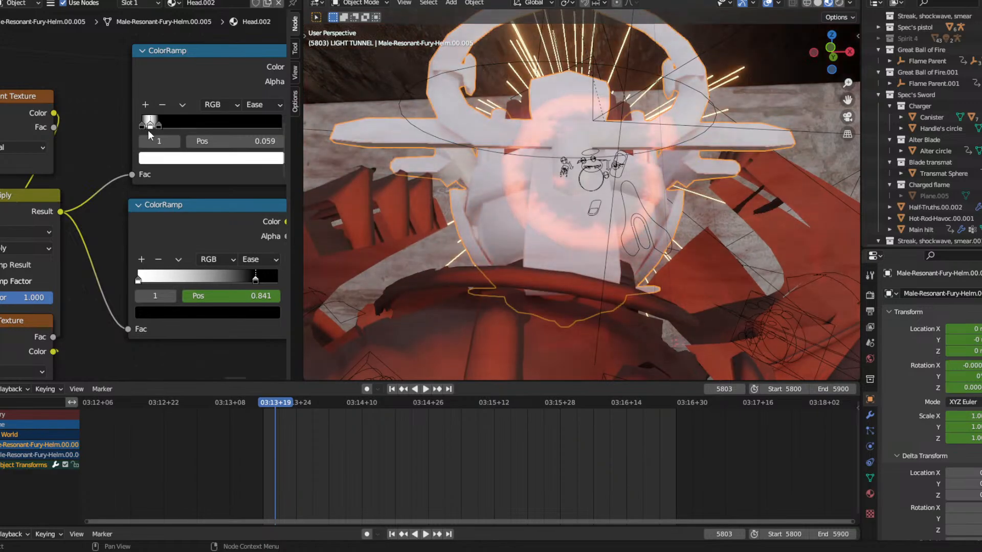
pyautogui.moveTo(149, 132); pyautogui.dragTo(157, 133)
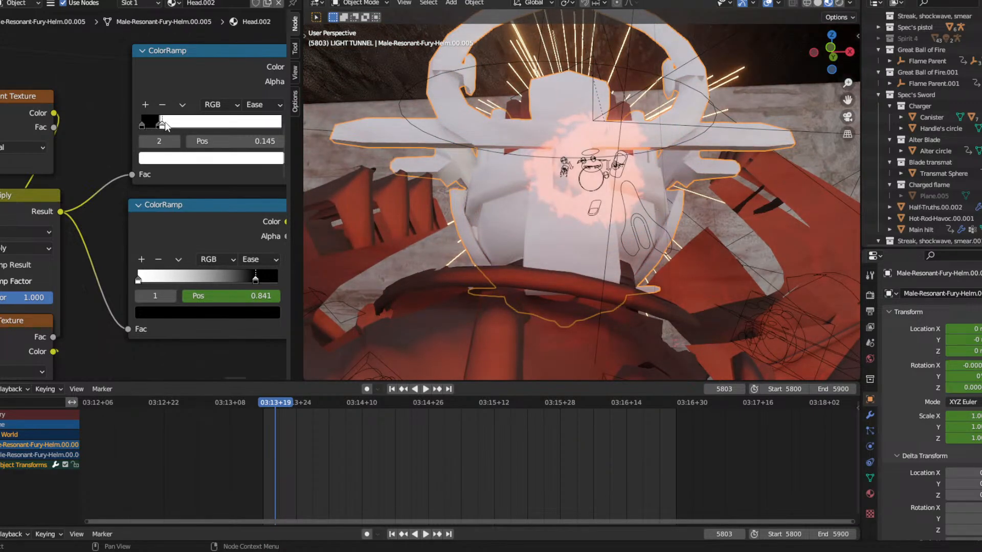
pyautogui.hotkey('ctrl', 'z')
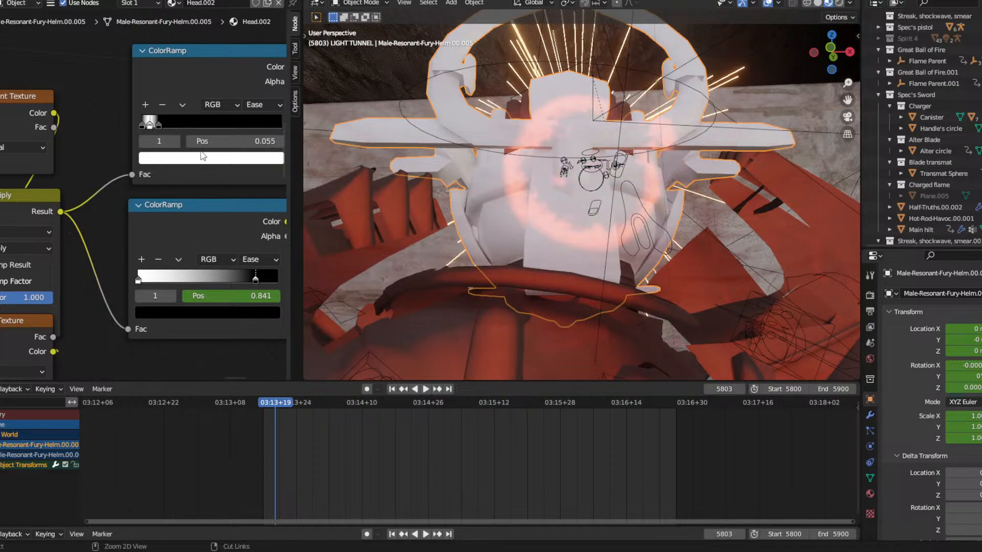
pyautogui.hotkey('ctrl', 'z')
# Return to frame 5803 and try shifting stop 1 of both the upper and the lower ColorRamp.
pyautogui.scroll(3, 125, 123)
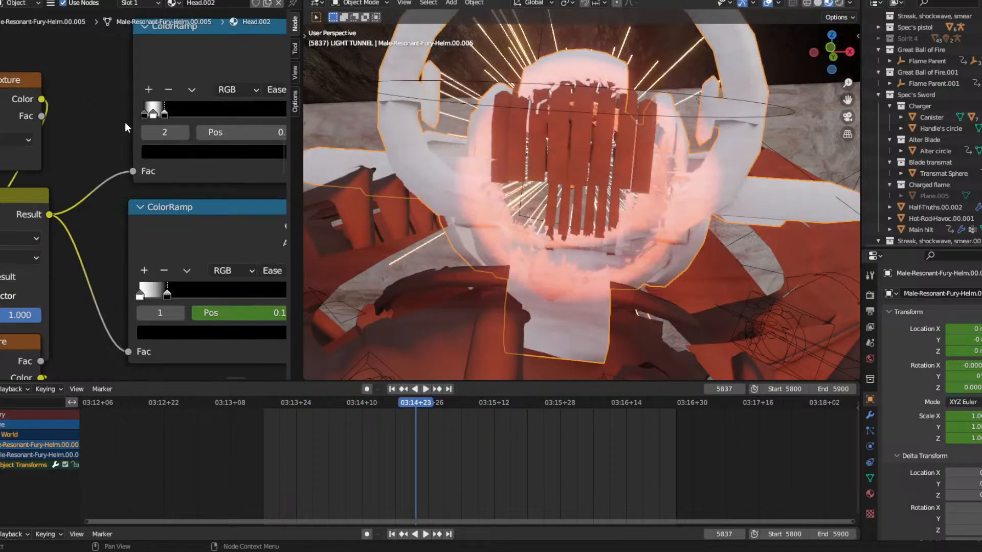
pyautogui.click(285, 399)
pyautogui.moveTo(278, 406); pyautogui.dragTo(273, 402)
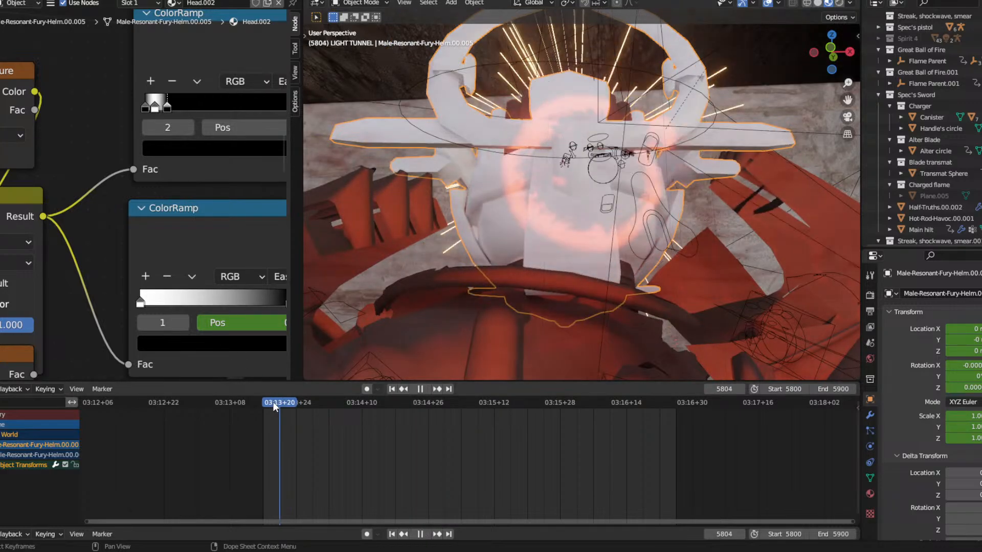
pyautogui.moveTo(127, 132); pyautogui.dragTo(114, 200, button='middle')
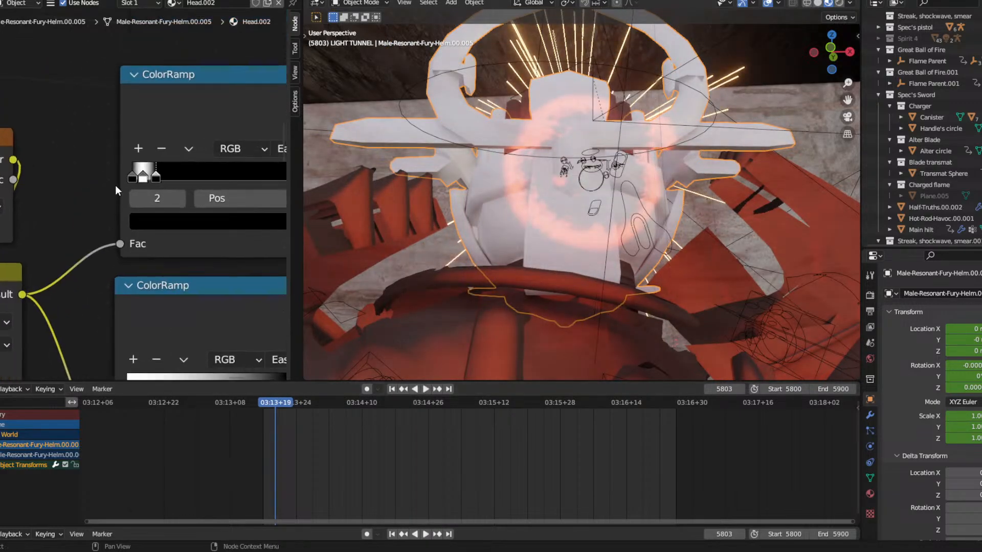
pyautogui.scroll(2, 134, 179)
pyautogui.moveTo(150, 172)
pyautogui.mouseDown()
pyautogui.moveTo(132, 176)
pyautogui.moveTo(158, 177)
pyautogui.mouseUp()
pyautogui.scroll(-5, 158, 177)
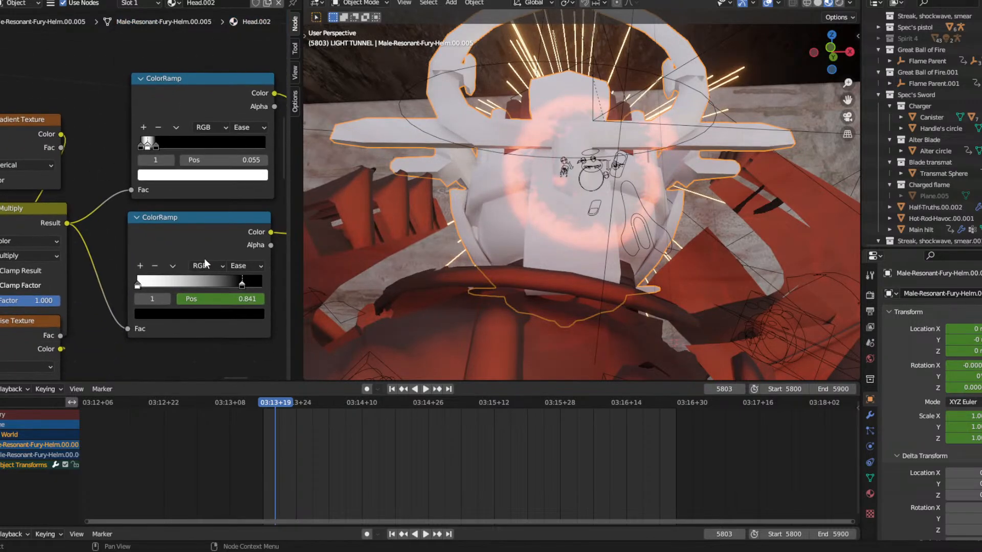
pyautogui.moveTo(244, 281); pyautogui.dragTo(119, 274)
# Try other values for the Noise Texture's Scale and for the Mapping node's Location X and Scale.
pyautogui.moveTo(93, 258); pyautogui.dragTo(197, 204, button='middle')
pyautogui.moveTo(197, 305); pyautogui.dragTo(215, 215, button='middle')
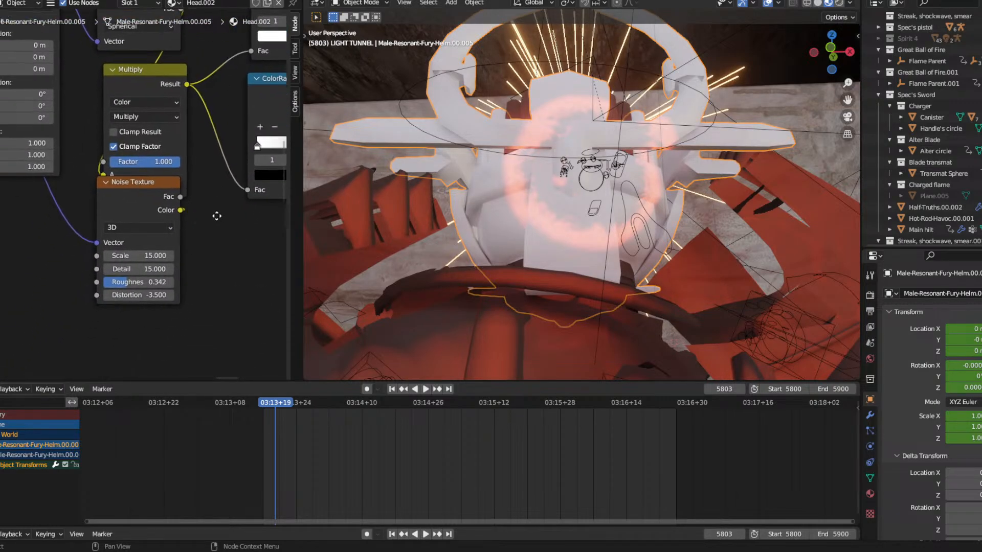
pyautogui.moveTo(118, 256)
pyautogui.mouseDown()
pyautogui.moveTo(166, 256)
pyautogui.moveTo(123, 256)
pyautogui.mouseUp()
pyautogui.rightClick(123, 256)
pyautogui.moveTo(58, 193); pyautogui.dragTo(160, 305, button='middle')
pyautogui.moveTo(121, 157); pyautogui.dragTo(211, 157)
pyautogui.rightClick(121, 157)
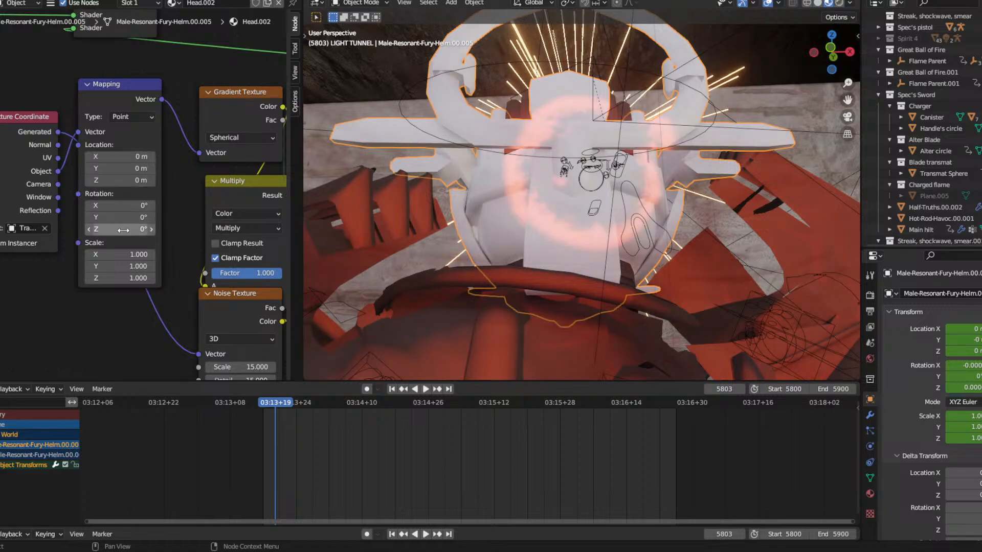
pyautogui.moveTo(117, 256)
pyautogui.mouseDown()
pyautogui.moveTo(115, 277)
pyautogui.moveTo(133, 278)
pyautogui.mouseUp()
pyautogui.rightClick(121, 262)
pyautogui.rightClick(122, 277)
# Set the value of the Multiply node fed by the upper ColorRamp to 111 to intensify the burn glow.
pyautogui.moveTo(158, 242); pyautogui.dragTo(2, 256, button='middle')
pyautogui.moveTo(180, 186); pyautogui.dragTo(59, 188, button='middle')
pyautogui.moveTo(219, 177); pyautogui.dragTo(67, 173, button='middle')
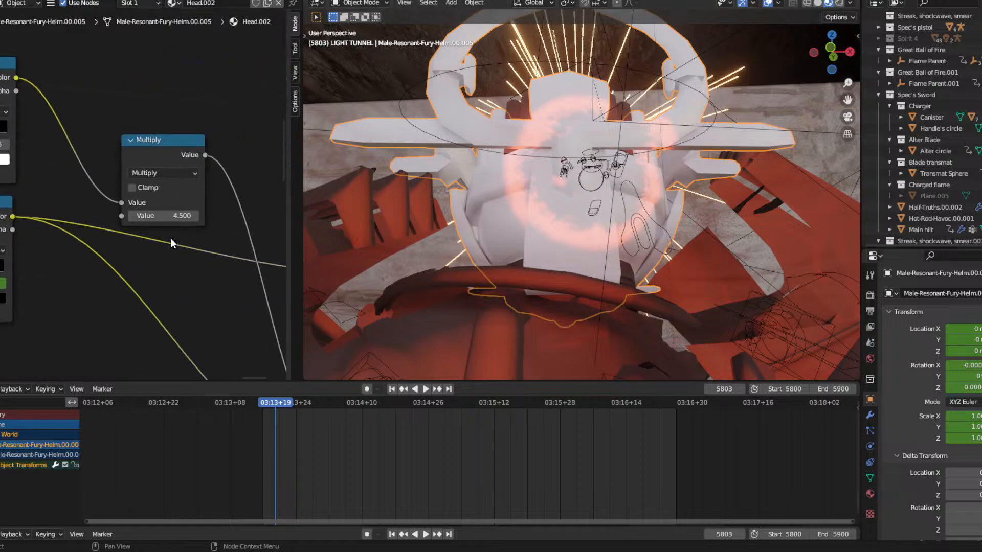
pyautogui.moveTo(173, 217); pyautogui.dragTo(284, 217)
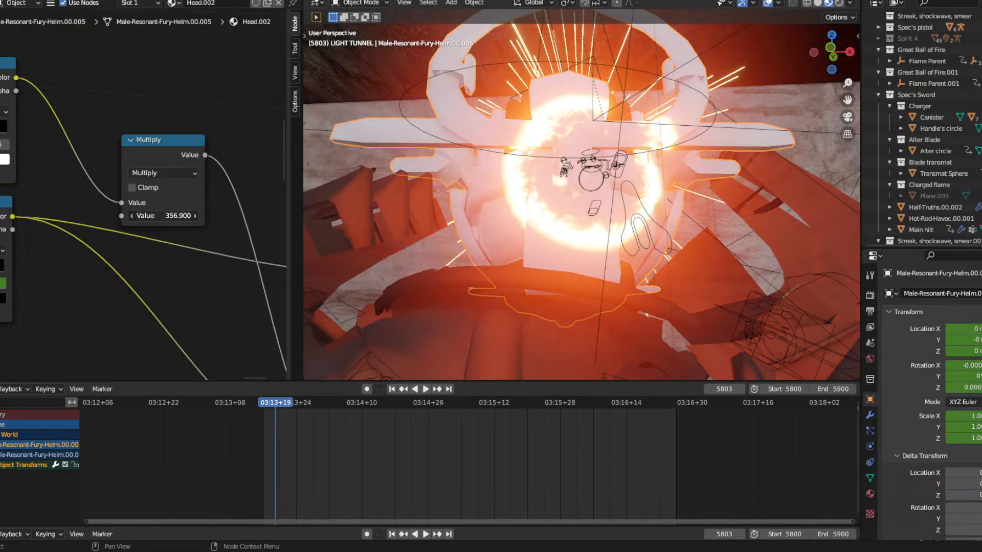
pyautogui.press('Escape')
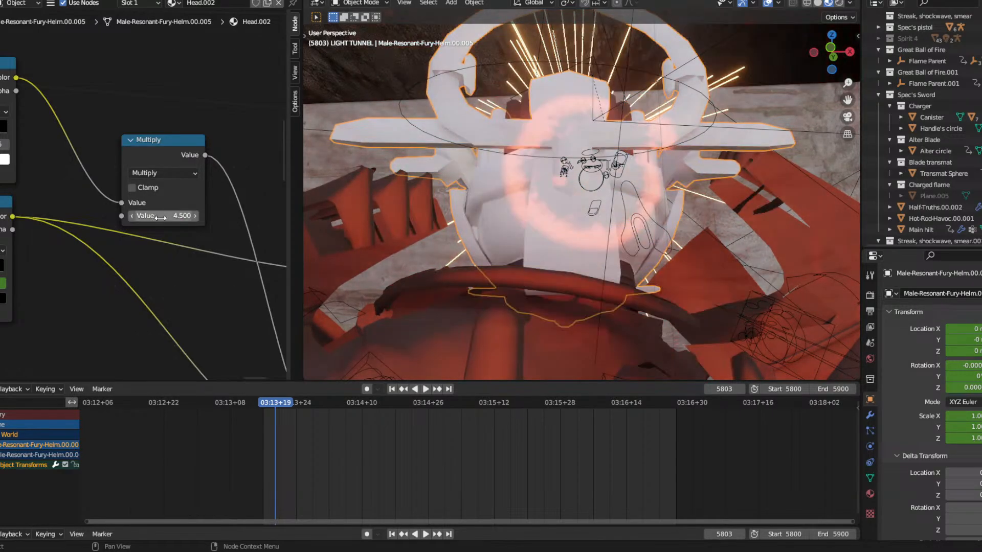
pyautogui.moveTo(161, 218); pyautogui.dragTo(216, 217)
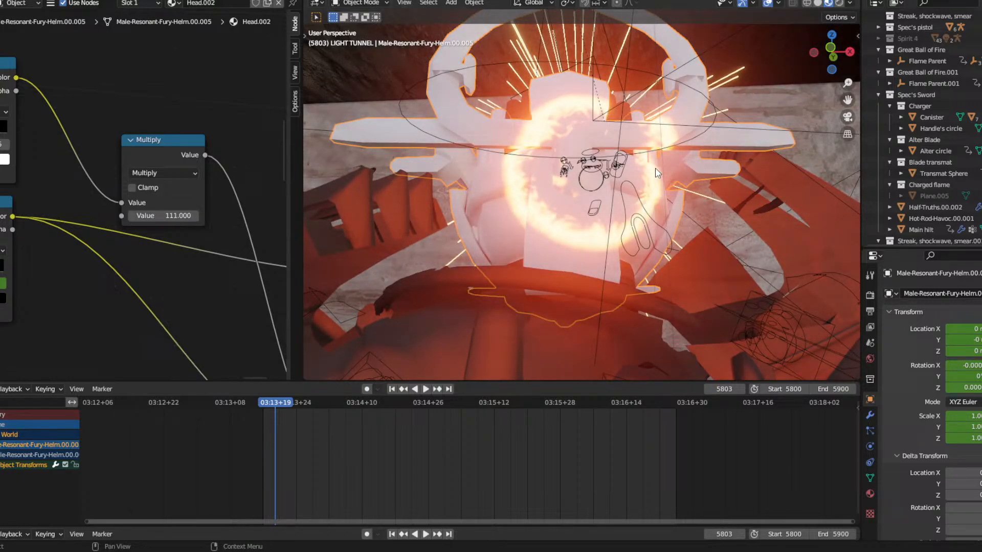
# Switch the viewport to rendered shading and set the value of the Multiply node fed by the upper ColorRamp to 70.
pyautogui.click(839, 3)
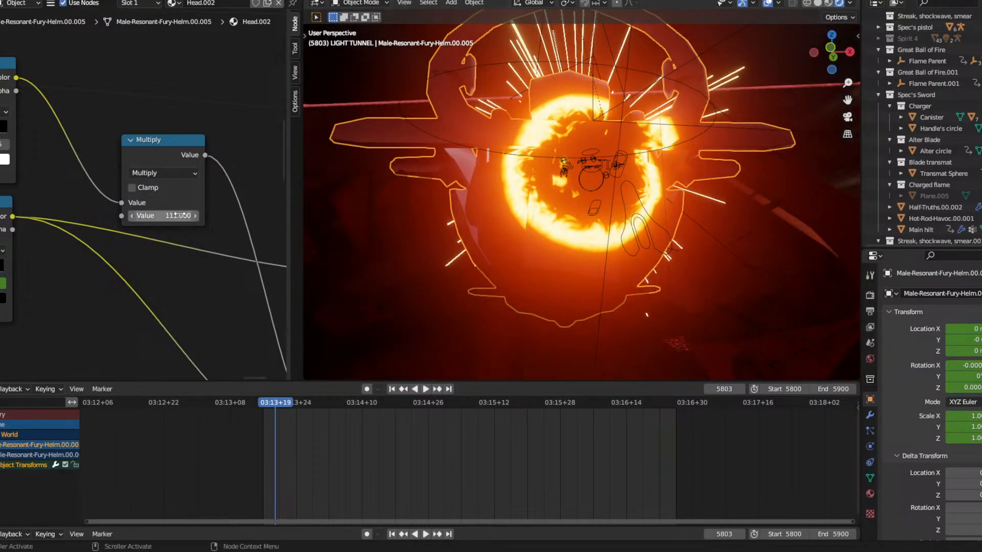
pyautogui.moveTo(176, 215); pyautogui.dragTo(246, 239)
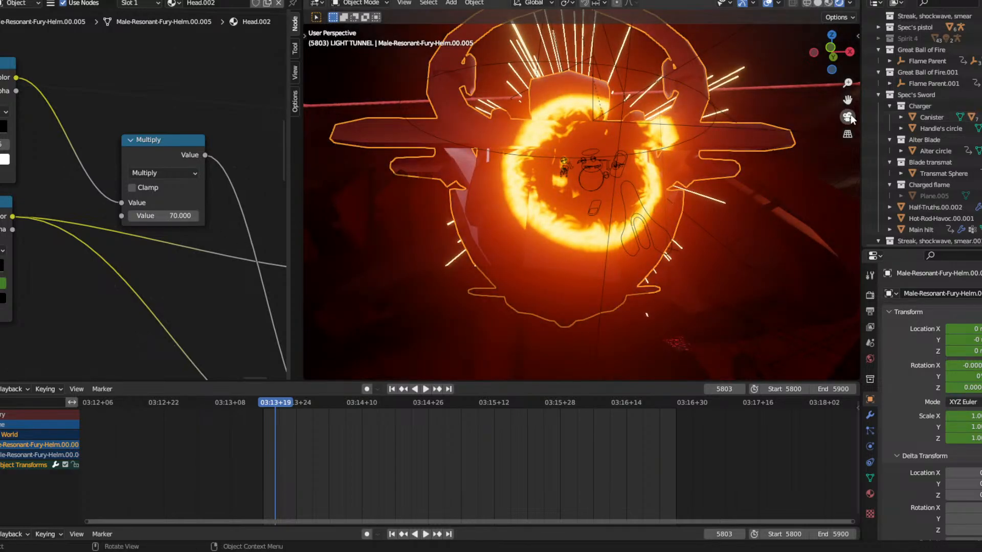
# Play and scrub through the helmet's burn animation to examine the glow, and return to frame 5800.
pyautogui.click(422, 403)
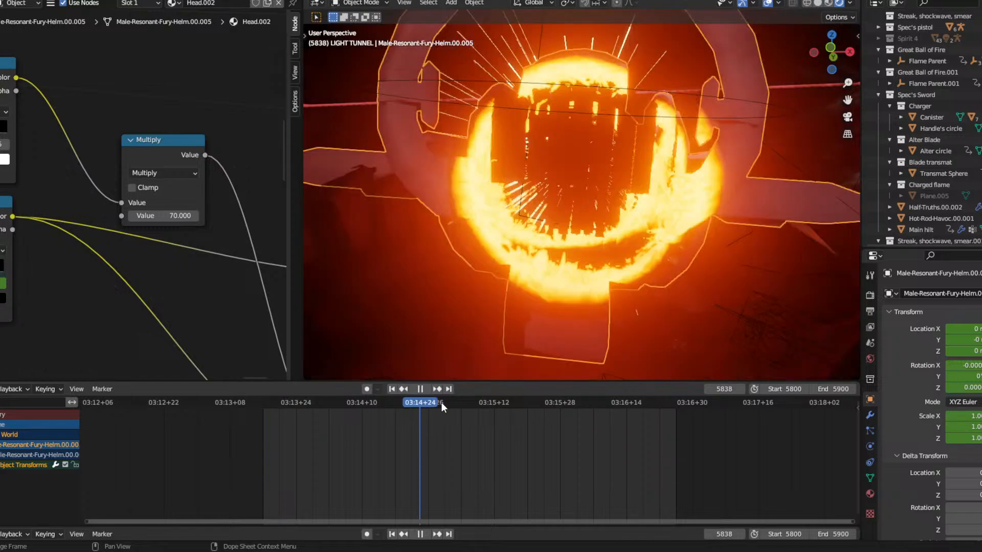
pyautogui.click(478, 402)
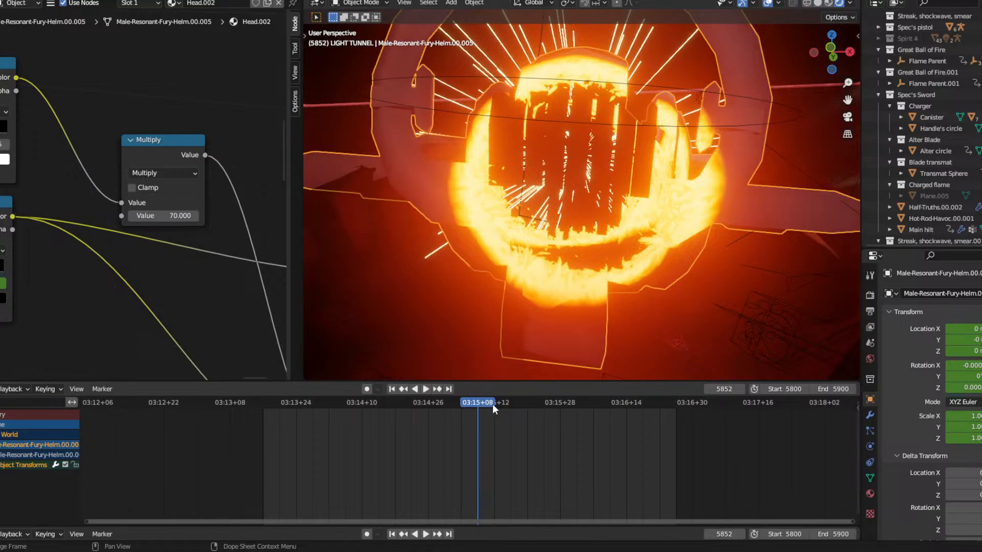
pyautogui.press('space')
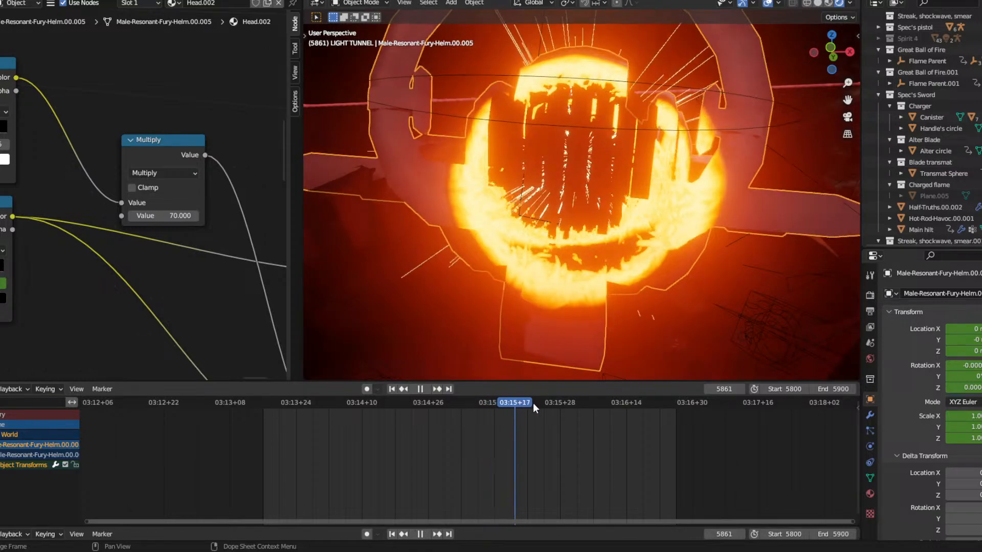
pyautogui.moveTo(585, 401); pyautogui.dragTo(293, 403)
pyautogui.press('space')
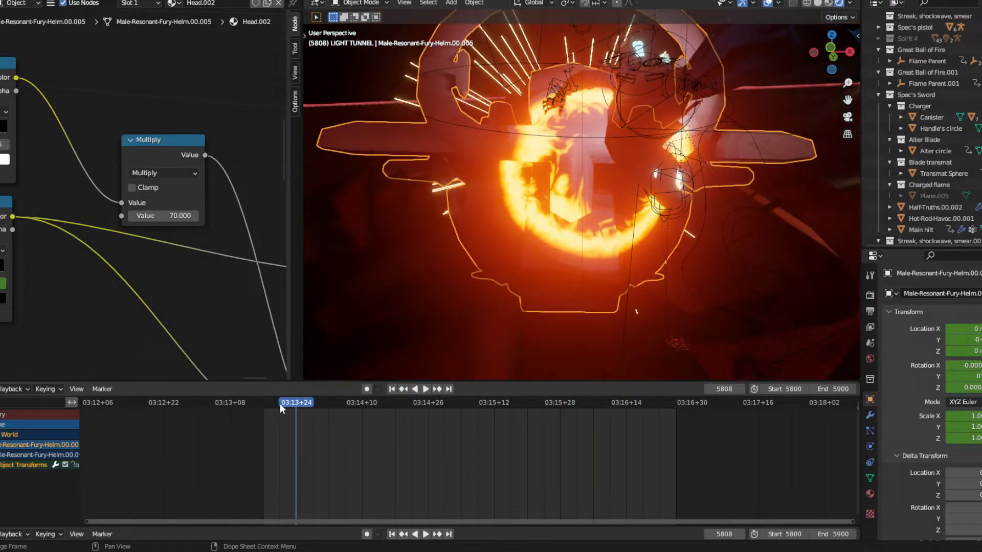
pyautogui.press('space')
pyautogui.click(274, 402)
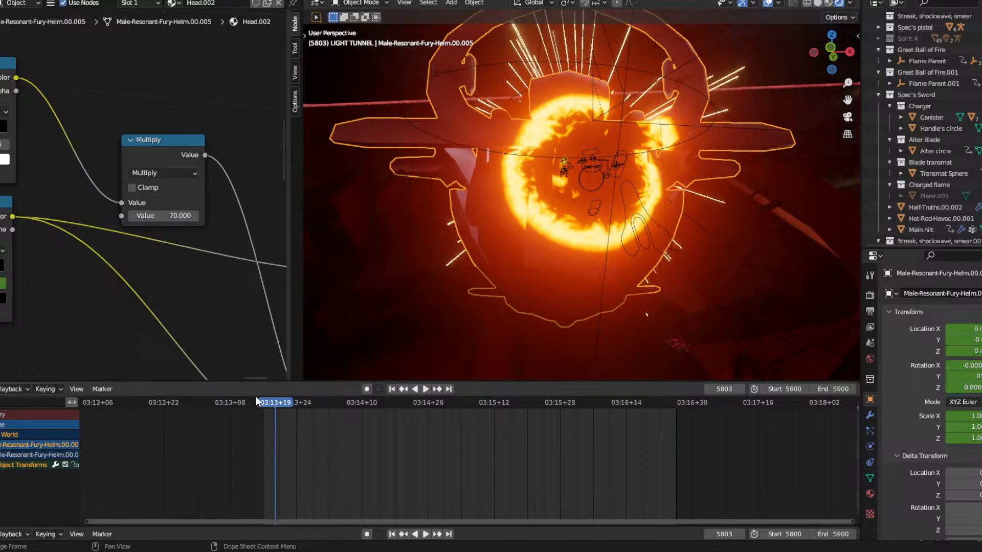
pyautogui.click(265, 397)
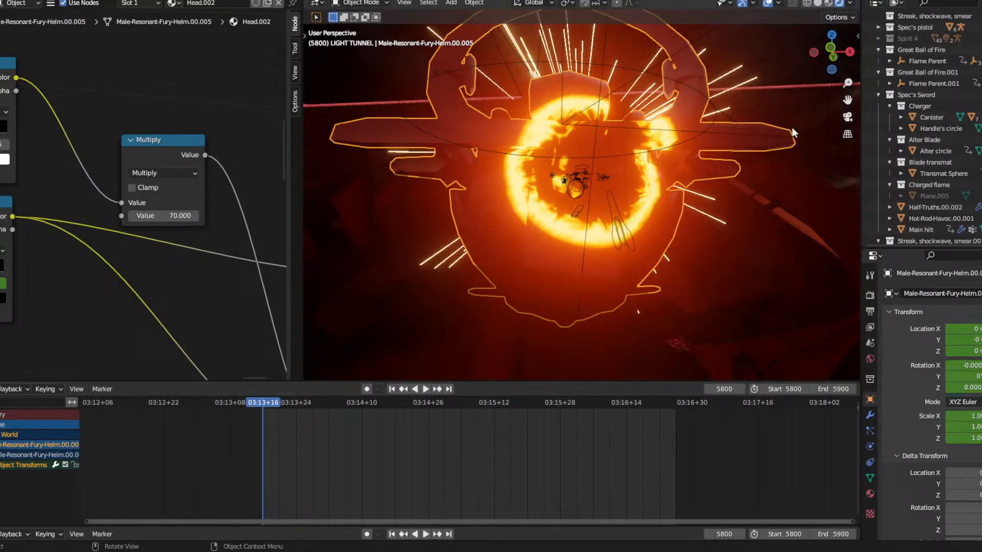
# Look through the camera and step frame by frame between 5800 and 5809 to examine when the helmet's burn starts, ending on frame 5804.
pyautogui.press('space')
pyautogui.click(848, 117)
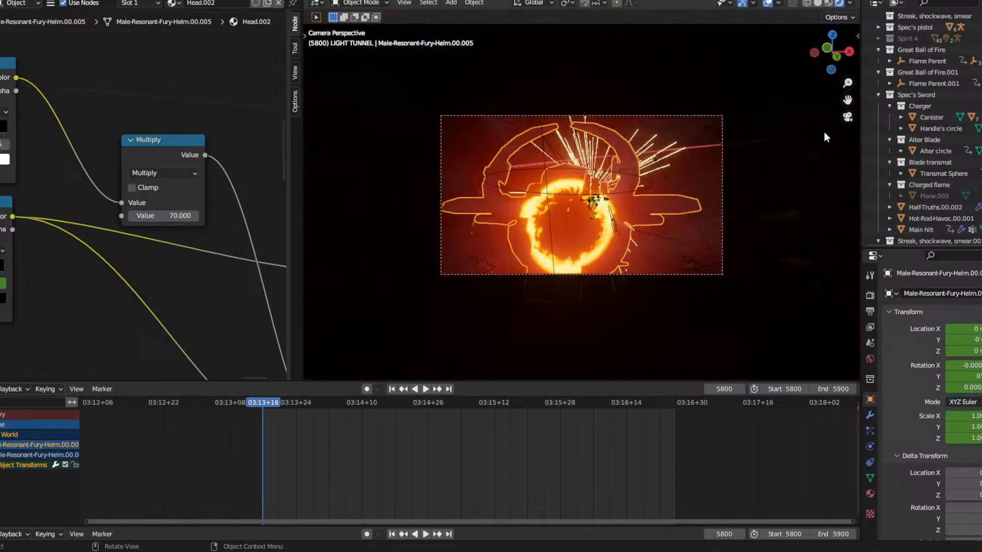
pyautogui.press('Right')
pyautogui.press('Right')
pyautogui.press('Right')
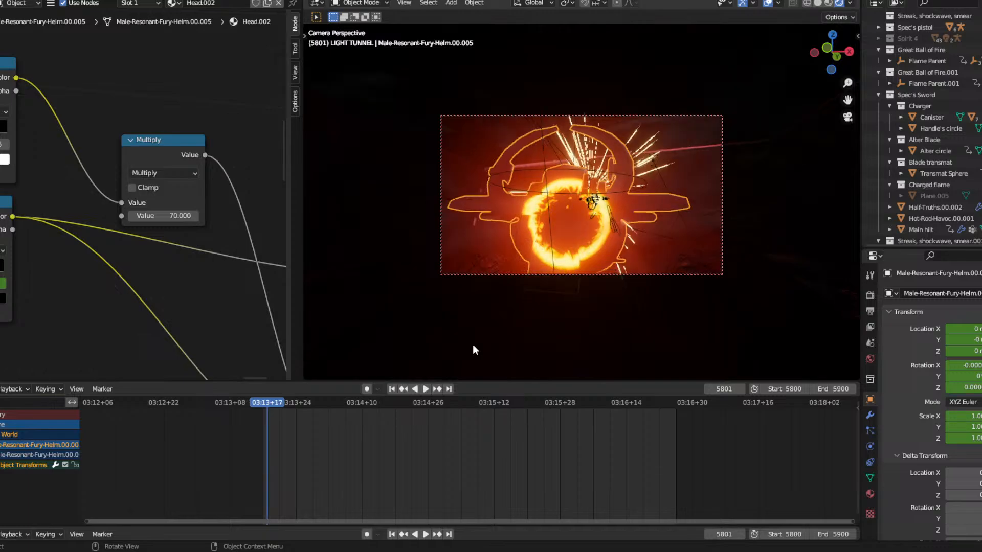
pyautogui.press('Right')
pyautogui.press('Right')
pyautogui.press('Right')
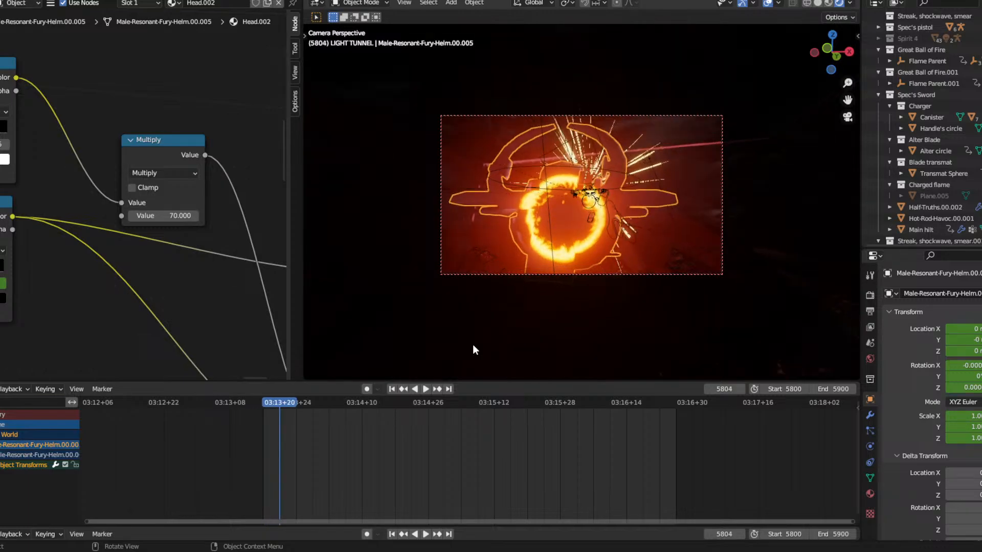
pyautogui.press('Right')
pyautogui.press('Right')
pyautogui.press('Right')
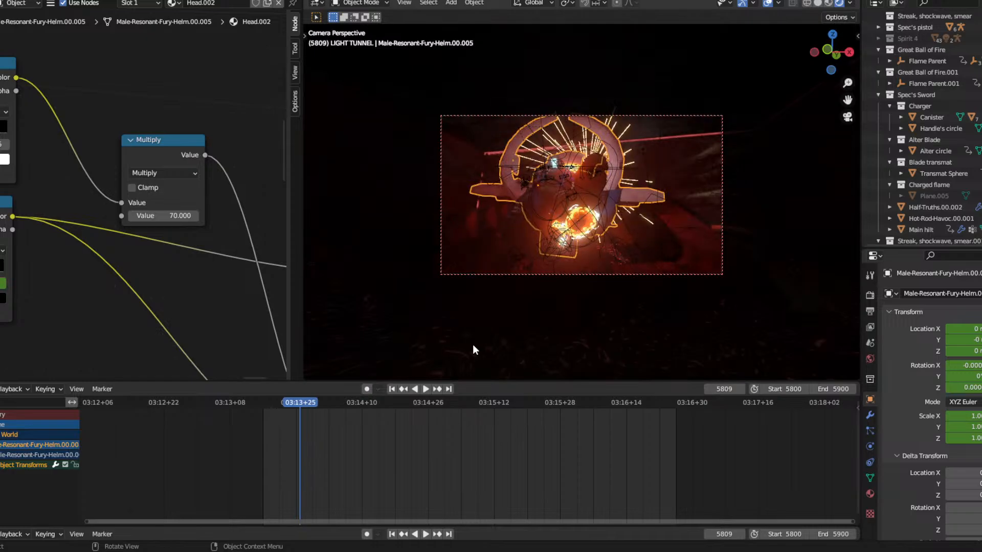
pyautogui.press('Left')
pyautogui.press('Left')
pyautogui.press('Left')
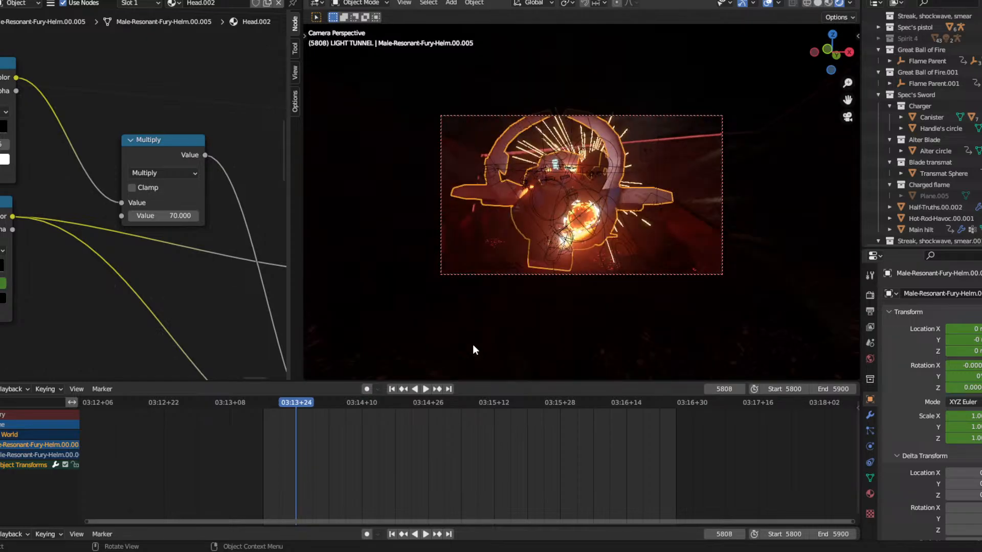
pyautogui.press('Left')
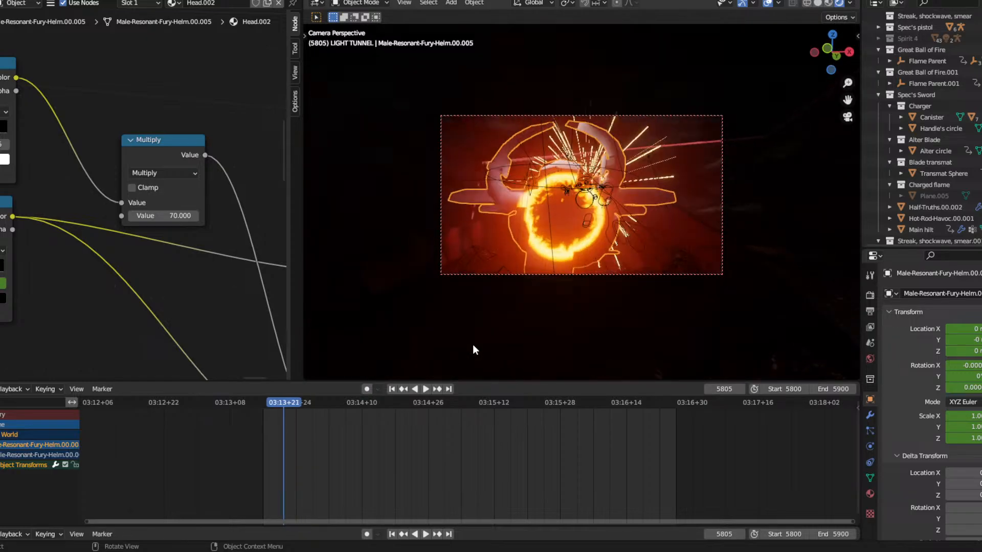
pyautogui.press('Left')
pyautogui.press('Left')
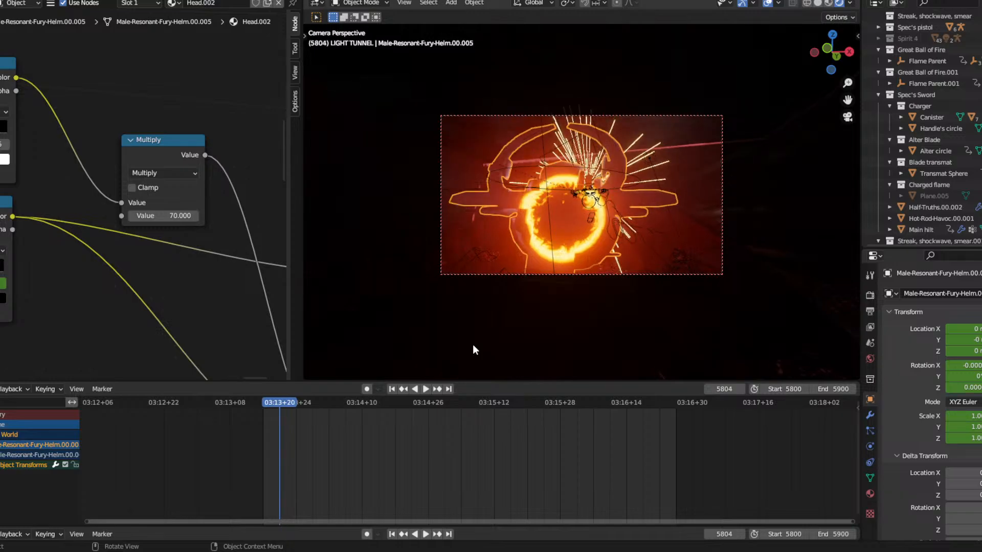
pyautogui.press('Right')
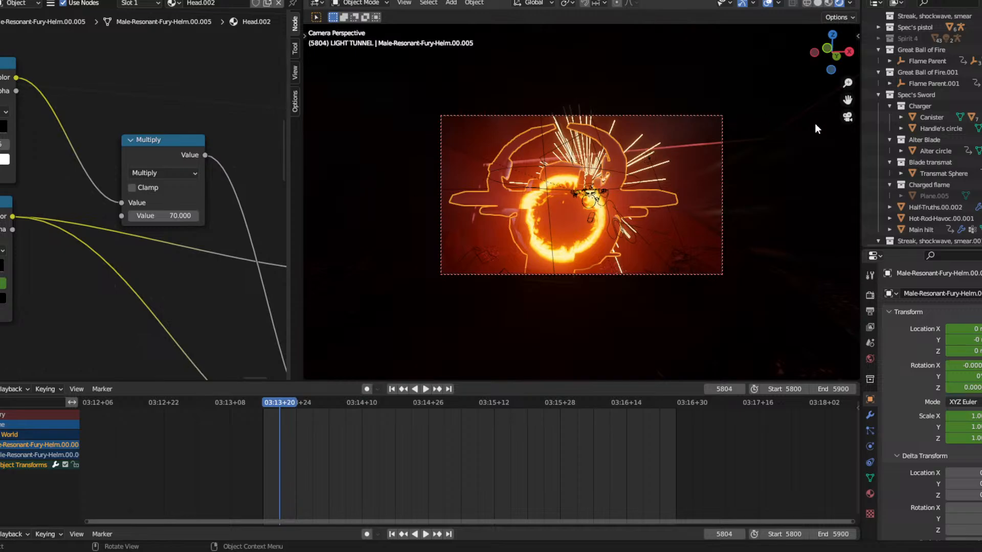
# Leave the camera view, set the Fac of the helmet material's Mix Shader to 0 at frame 5804, and keyframe it.
pyautogui.click(847, 117)
pyautogui.moveTo(1, 205); pyautogui.dragTo(191, 227, button='middle')
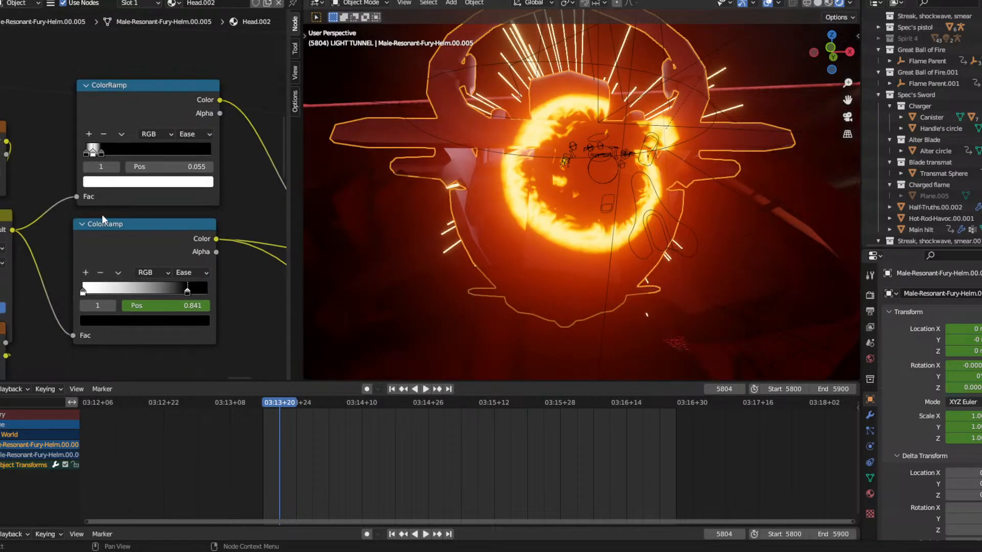
pyautogui.moveTo(50, 180); pyautogui.dragTo(280, 206, button='middle')
pyautogui.moveTo(1, 217); pyautogui.dragTo(11, 216, button='middle')
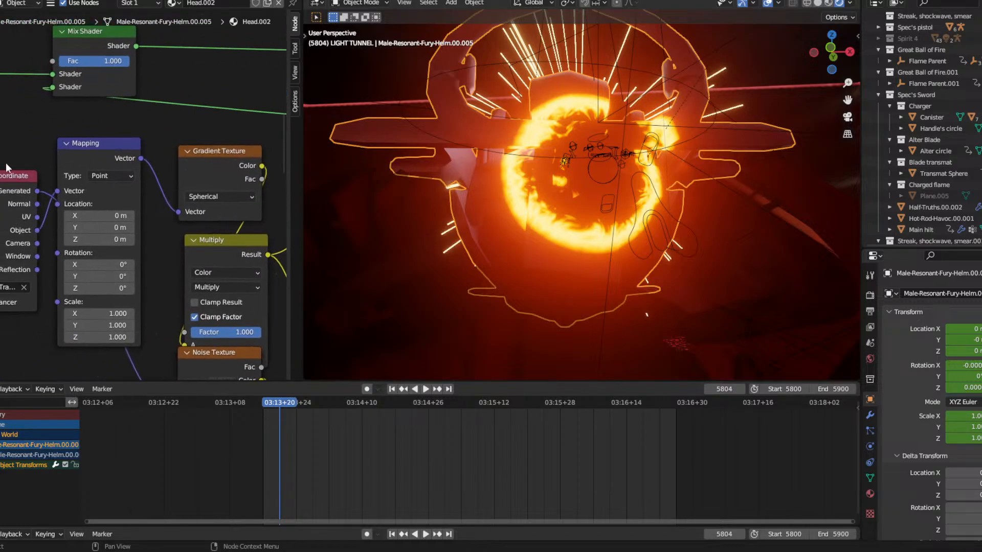
pyautogui.moveTo(3, 133); pyautogui.dragTo(37, 163, button='middle')
pyautogui.moveTo(148, 92)
pyautogui.mouseDown()
pyautogui.moveTo(80, 92)
pyautogui.moveTo(162, 91)
pyautogui.mouseUp()
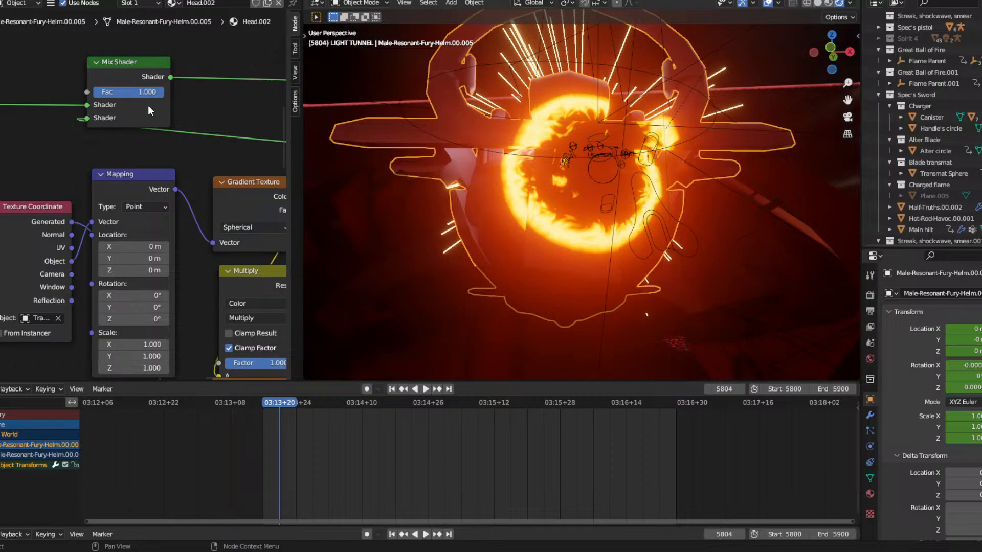
pyautogui.rightClick(146, 91)
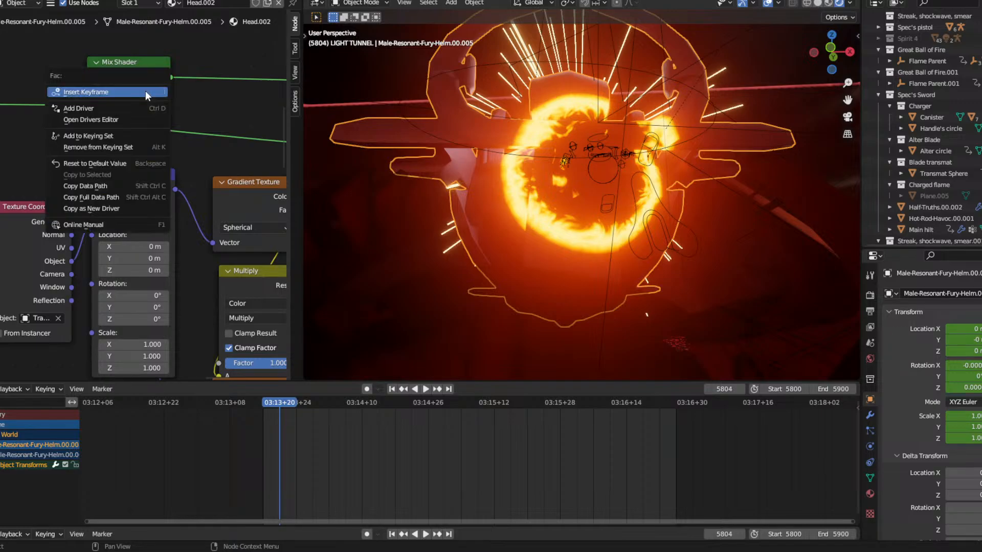
pyautogui.click(145, 92)
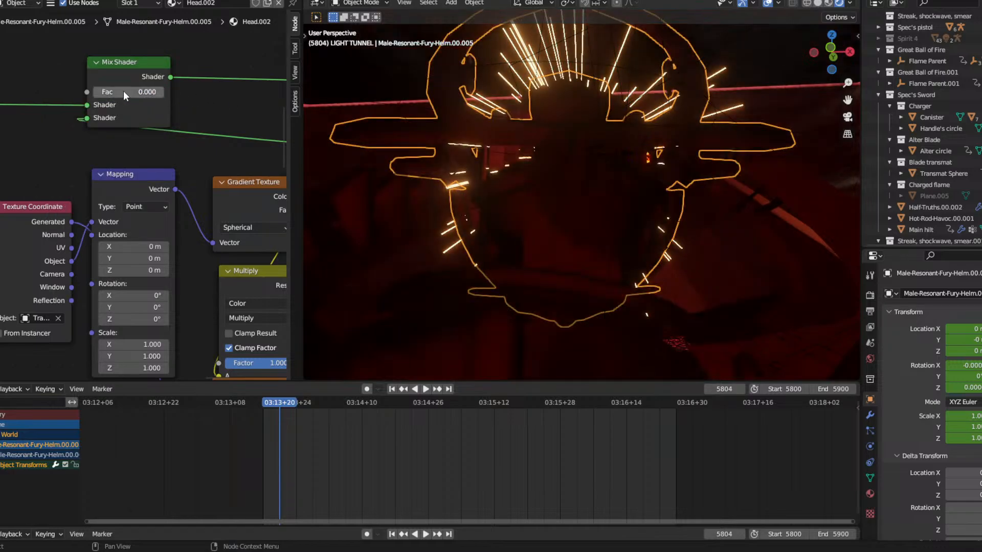
pyautogui.rightClick(126, 91)
pyautogui.click(127, 93)
# Advance to frame 5807, try a Mix Shader Fac of 1, and undo the change.
pyautogui.press('Right')
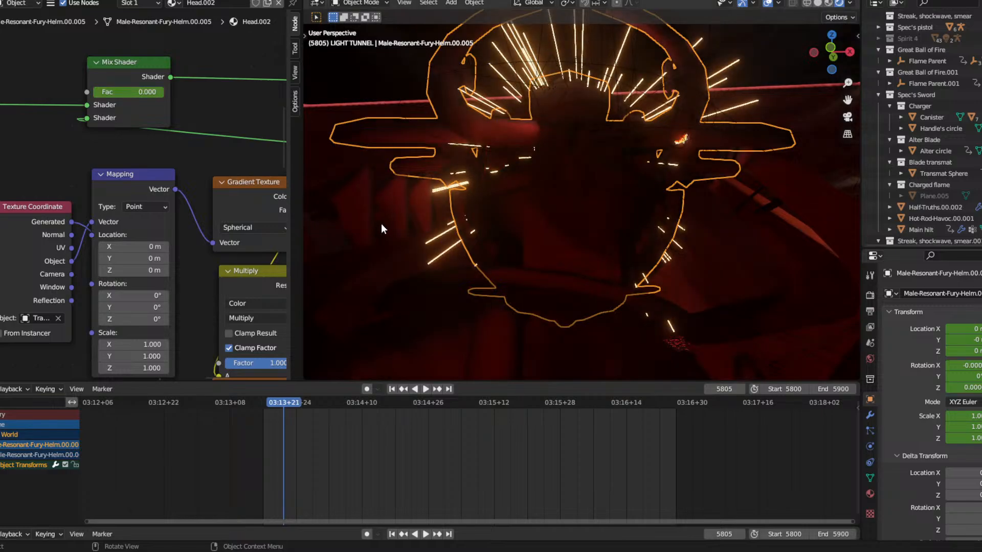
pyautogui.press('Right')
pyautogui.press('Right')
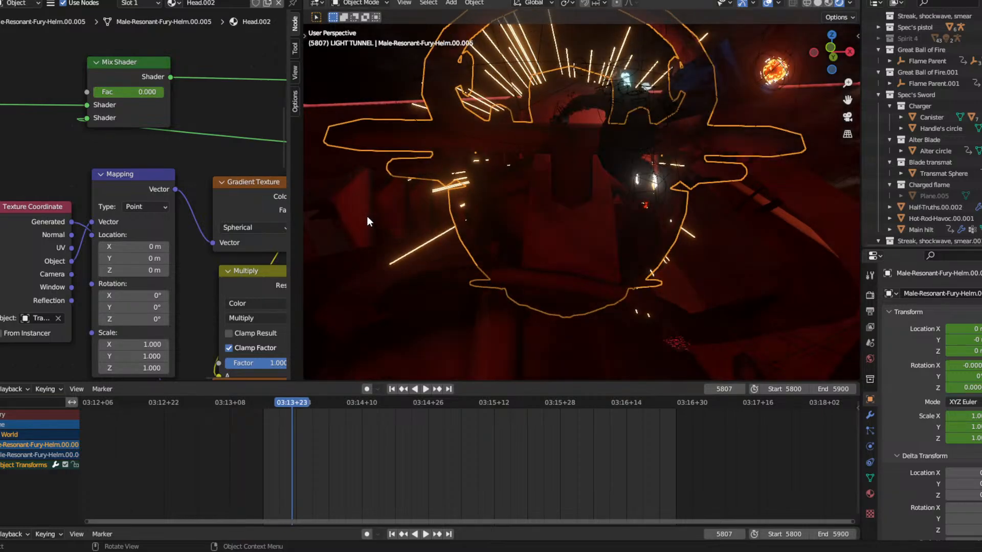
pyautogui.doubleClick(139, 90)
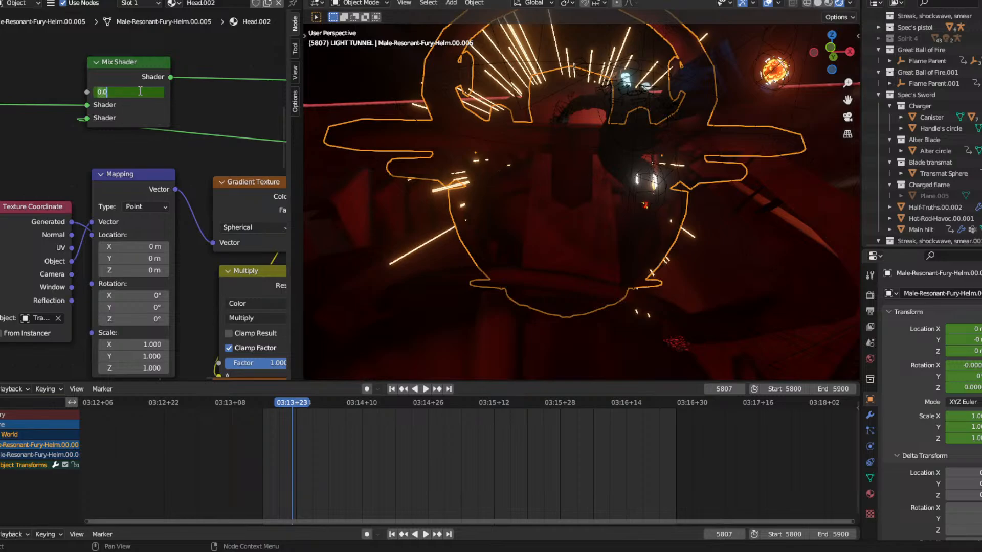
pyautogui.write('1')
pyautogui.press('Return')
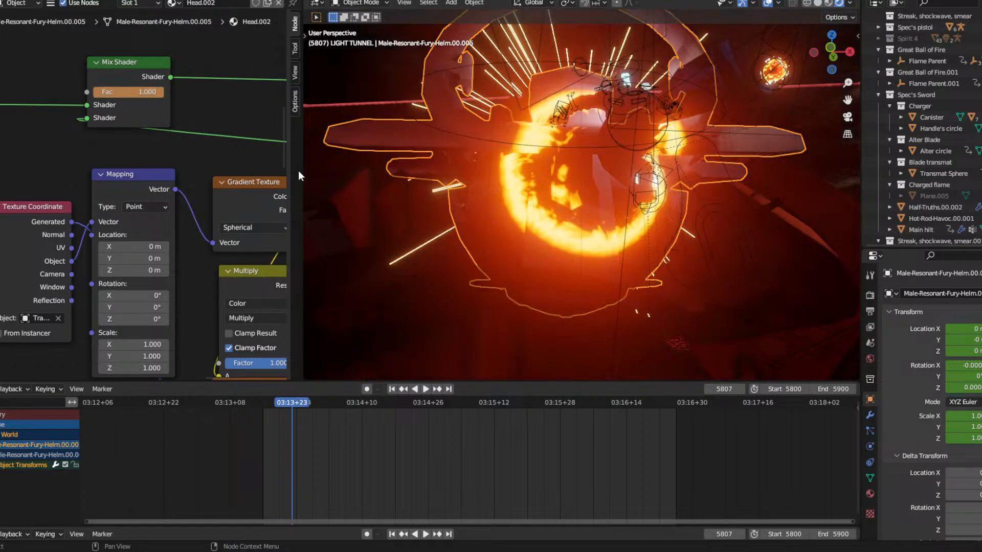
pyautogui.hotkey('ctrl', 'z')
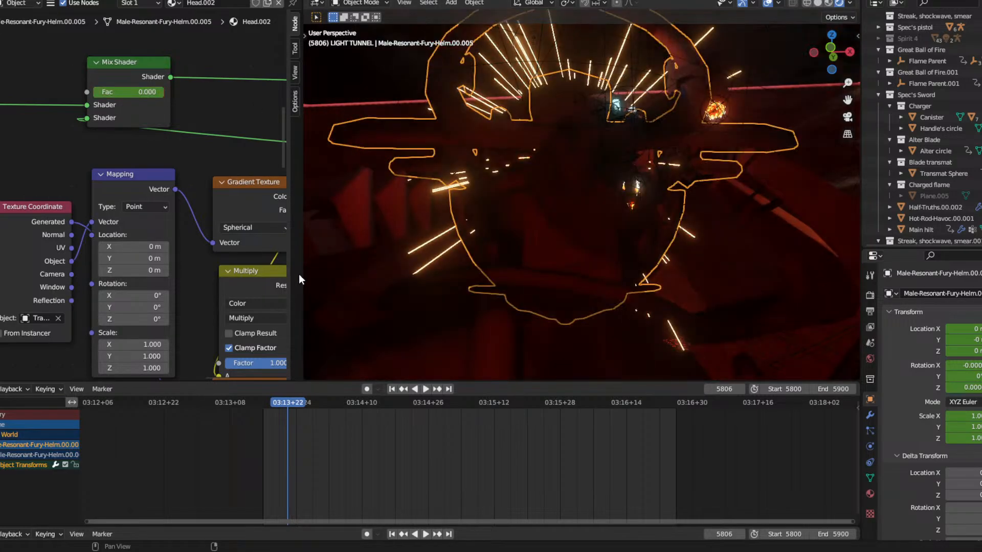
# Set the Mix Shader's Fac to 1 at frame 5807 and insert a keyframe for it.
pyautogui.doubleClick(144, 91)
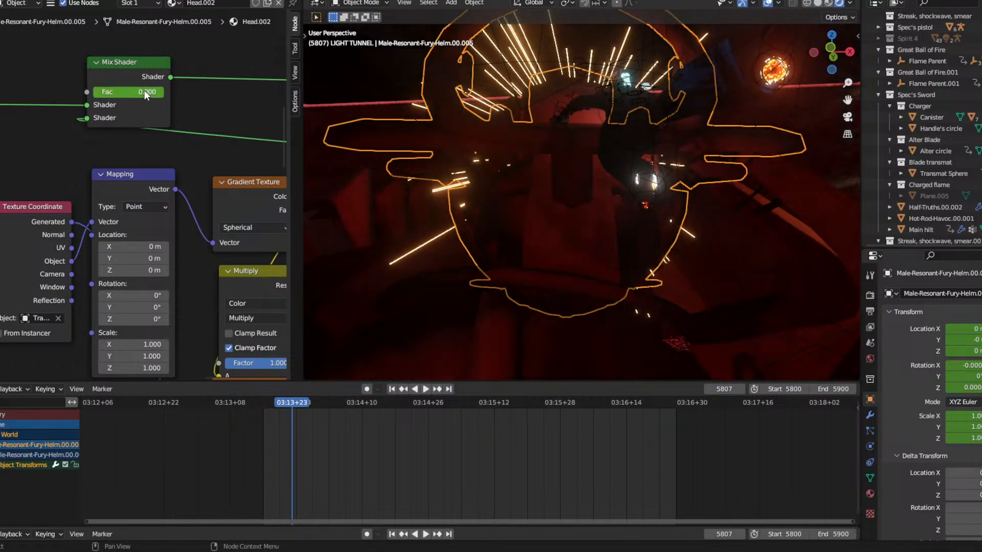
pyautogui.write('1')
pyautogui.press('Return')
pyautogui.rightClick(145, 91)
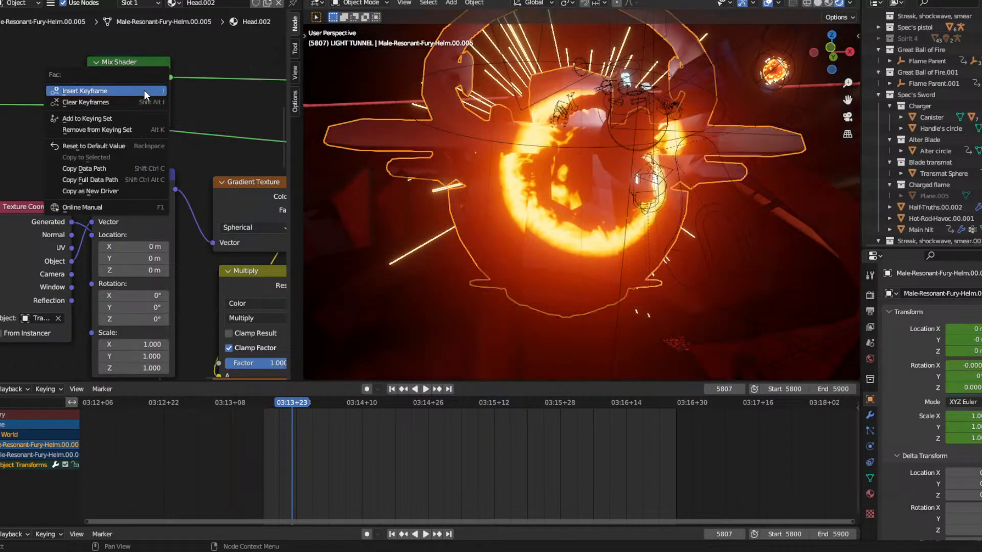
pyautogui.click(145, 90)
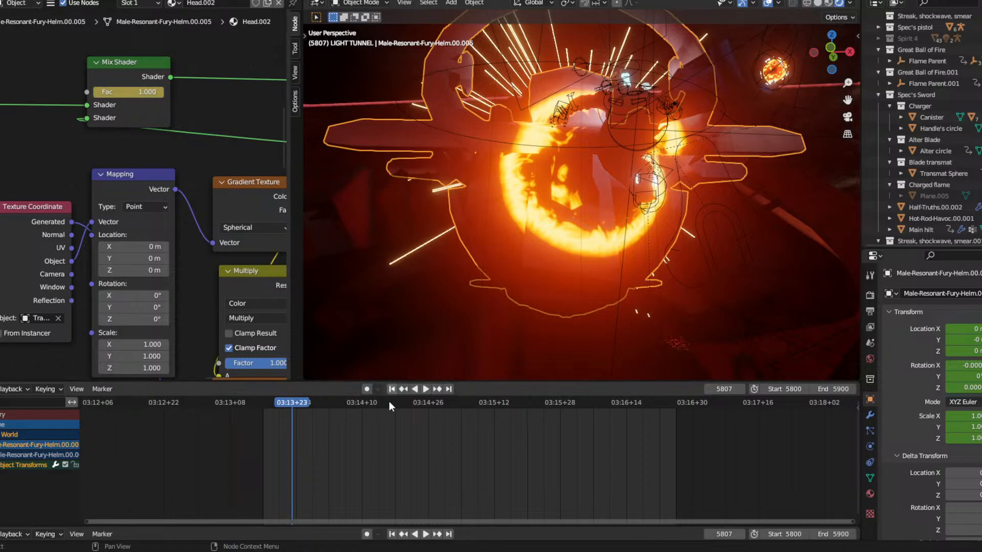
# Step through frames 5802 to 5811 to examine how the keyframed Mix Shader factor fades the burn in.
pyautogui.press('Left')
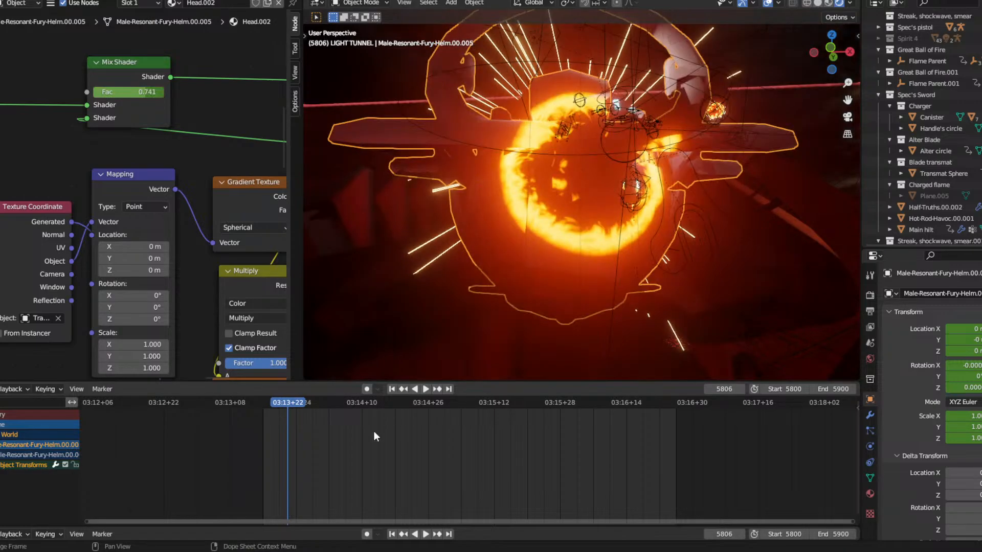
pyautogui.press('Left')
pyautogui.press('Left')
pyautogui.press('Left')
pyautogui.press('Left')
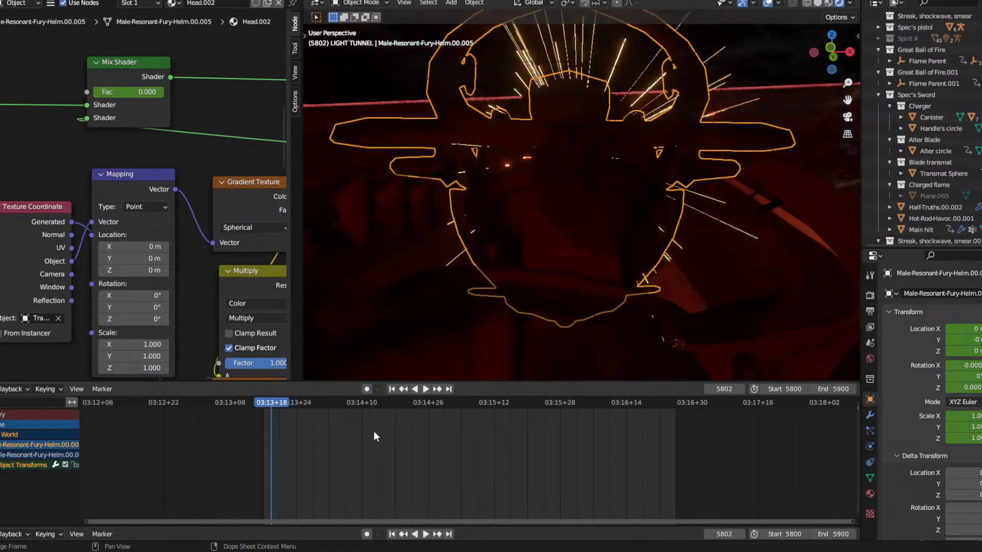
pyautogui.press('Right')
pyautogui.press('Right')
pyautogui.press('Right')
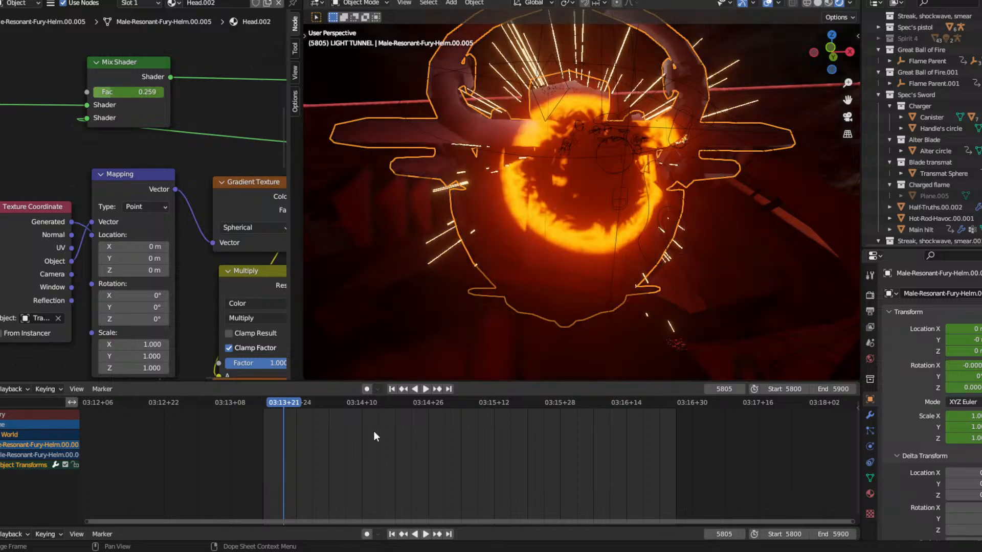
pyautogui.press('Right')
pyautogui.press('Right')
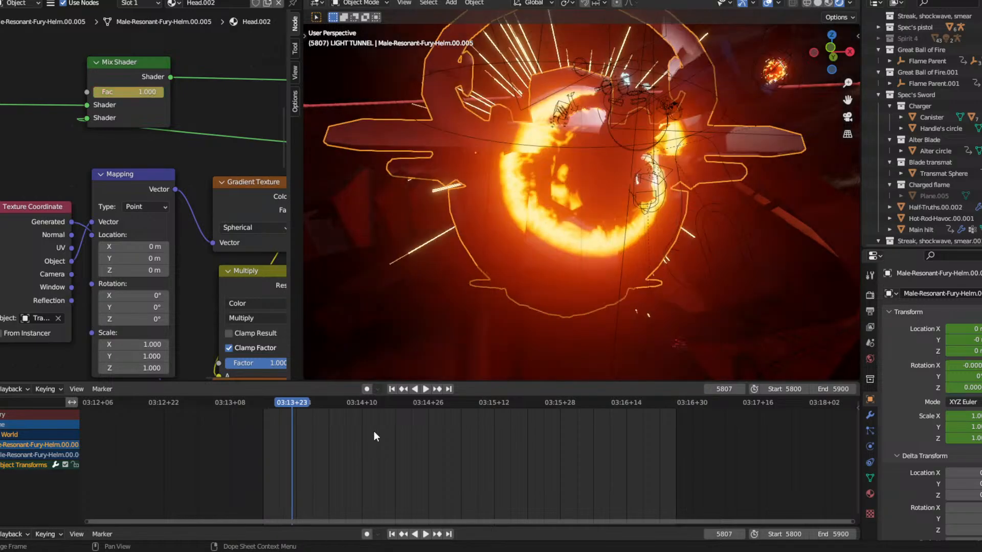
pyautogui.press('Right')
pyautogui.press('Right')
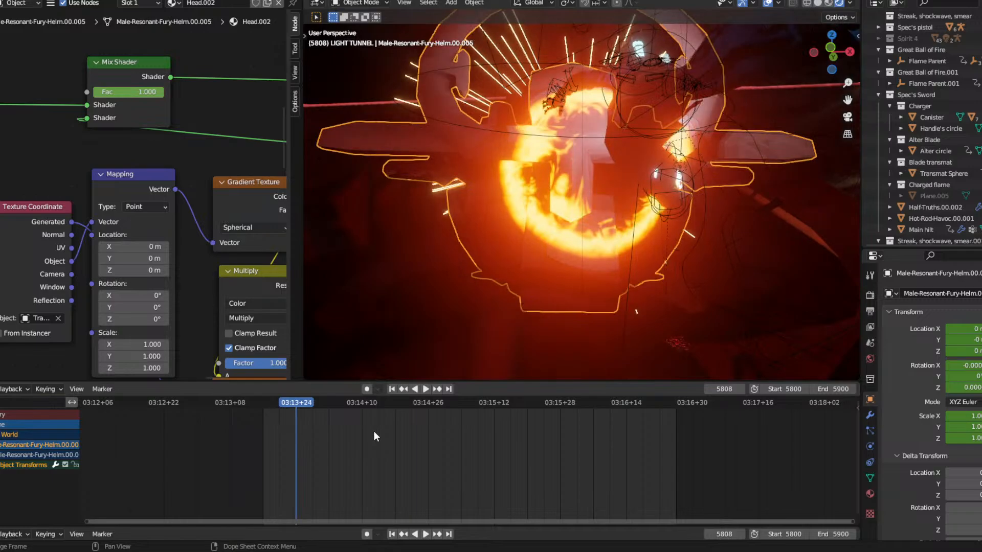
pyautogui.press('Right')
pyautogui.press('Right')
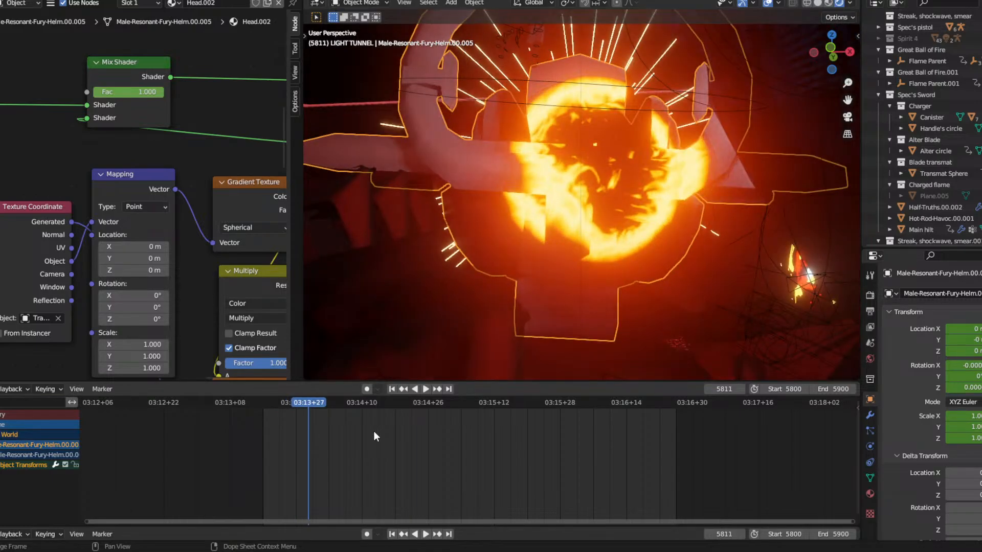
# Step through frames 5811 to 5818 to examine the helmet's burn, and briefly check it through the scene camera.
pyautogui.press('Right')
pyautogui.press('Right')
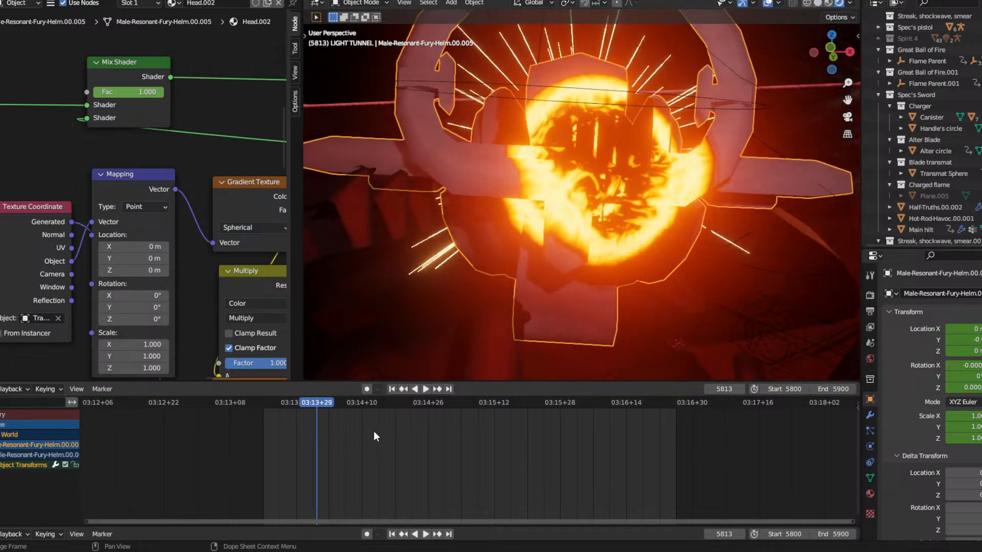
pyautogui.press('Right')
pyautogui.press('Right')
pyautogui.press('Right')
pyautogui.press('Right')
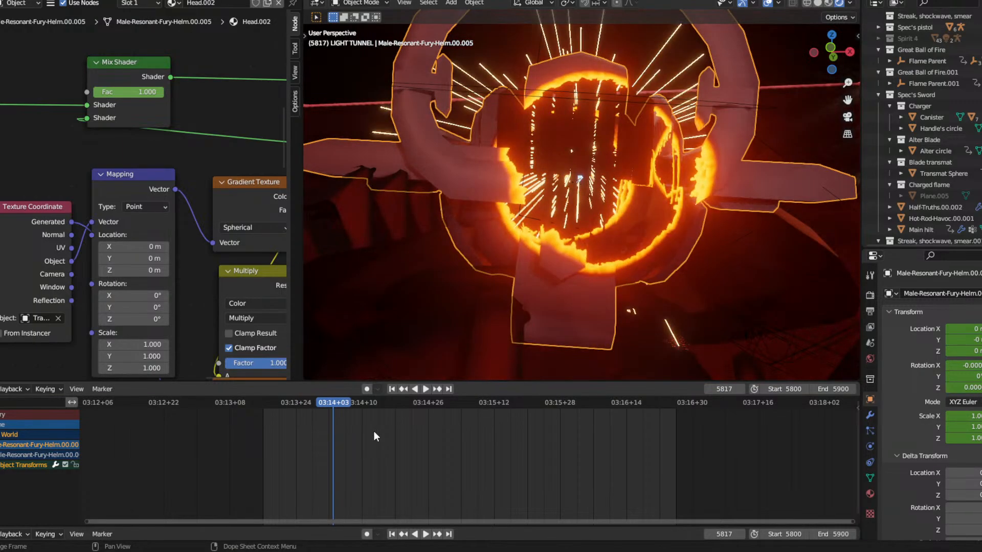
pyautogui.press('Right')
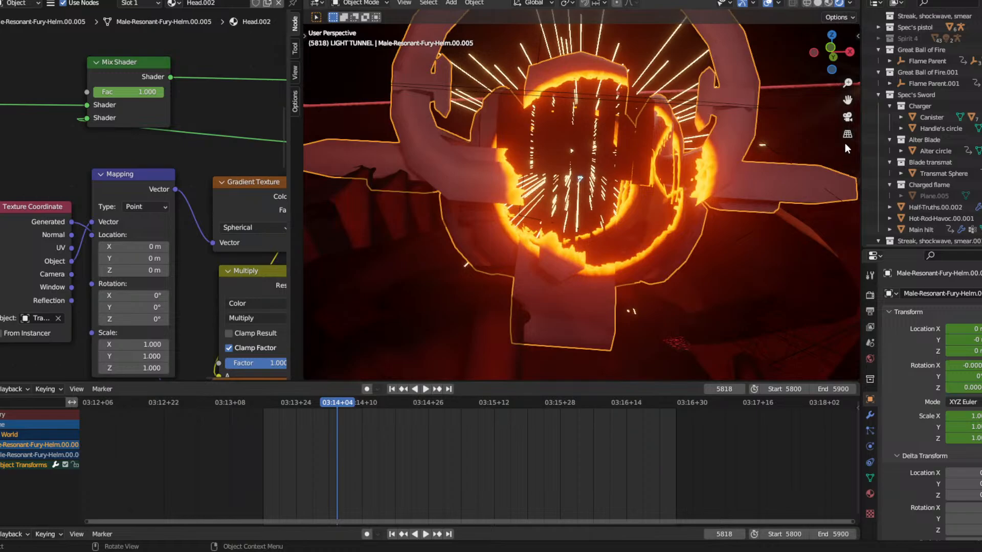
pyautogui.click(847, 117)
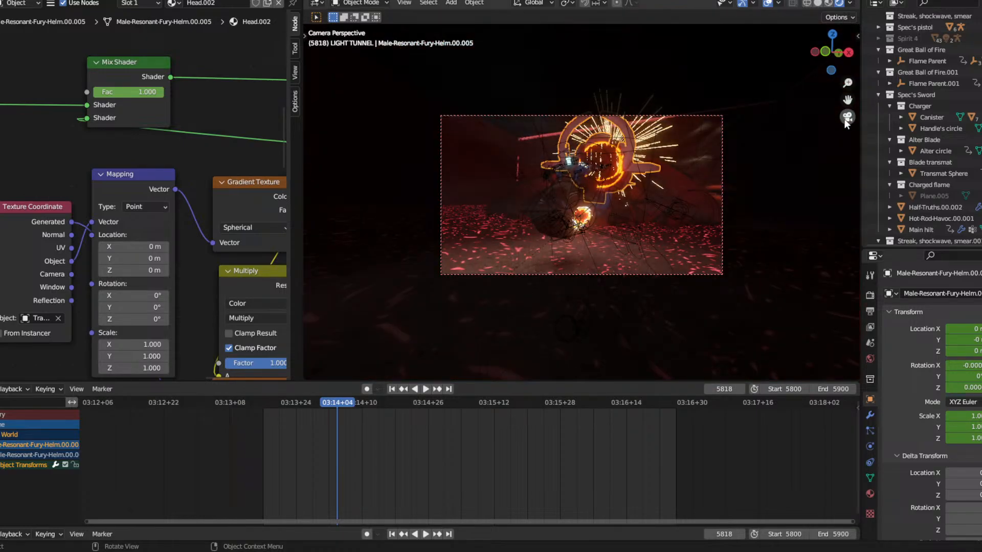
pyautogui.click(846, 118)
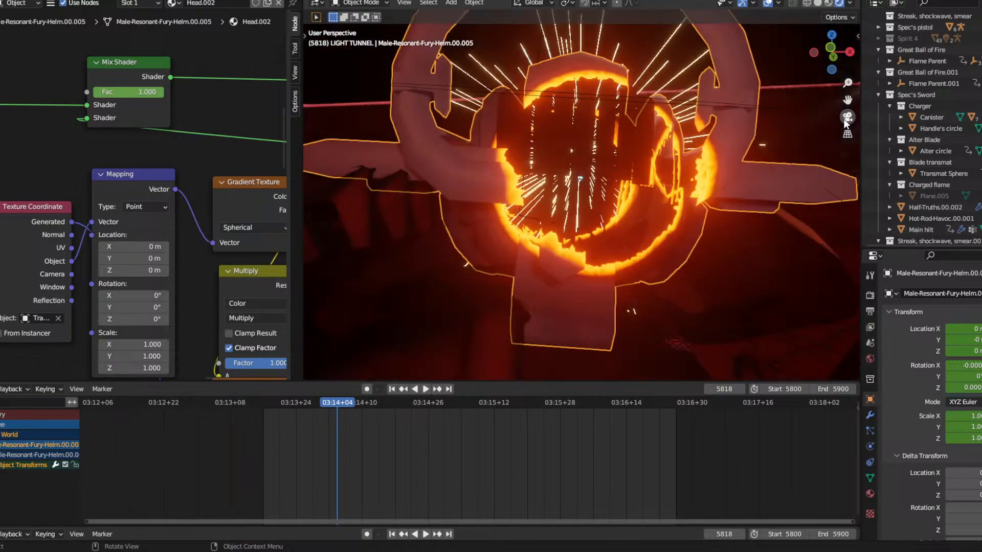
pyautogui.click(569, 151)
pyautogui.click(454, 146)
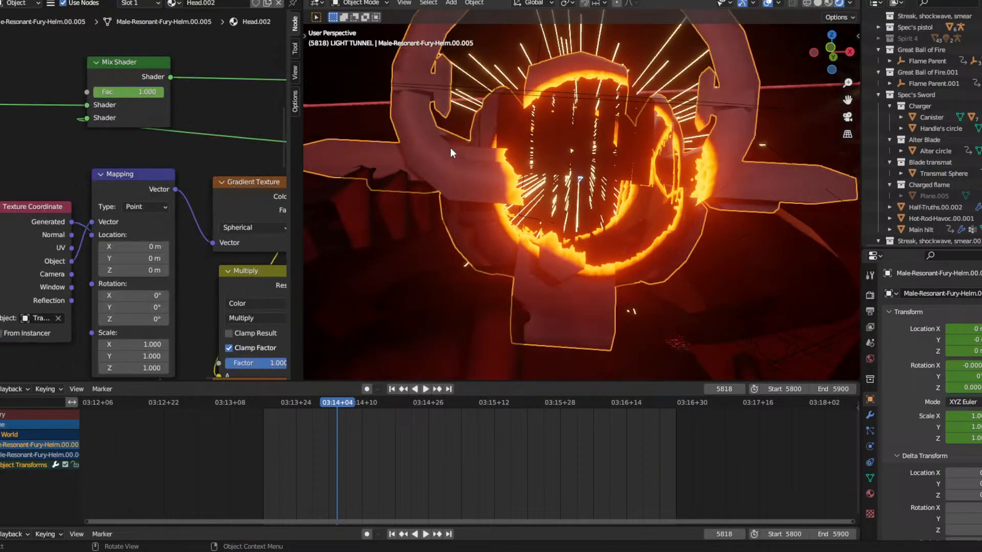
# Copy the Mix Shader and burn nodes of the Head.002 material, from Texture Coordinate through both ColorRamps and Multiply to the Principled BSDF.
pyautogui.scroll(-8, 165, 163)
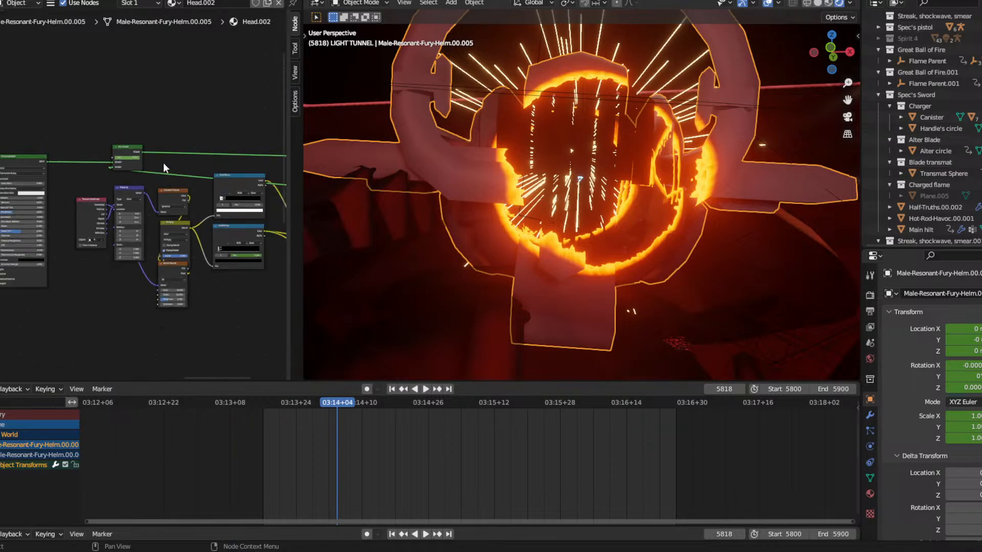
pyautogui.scroll(-2, 152, 172)
pyautogui.scroll(7, 103, 167)
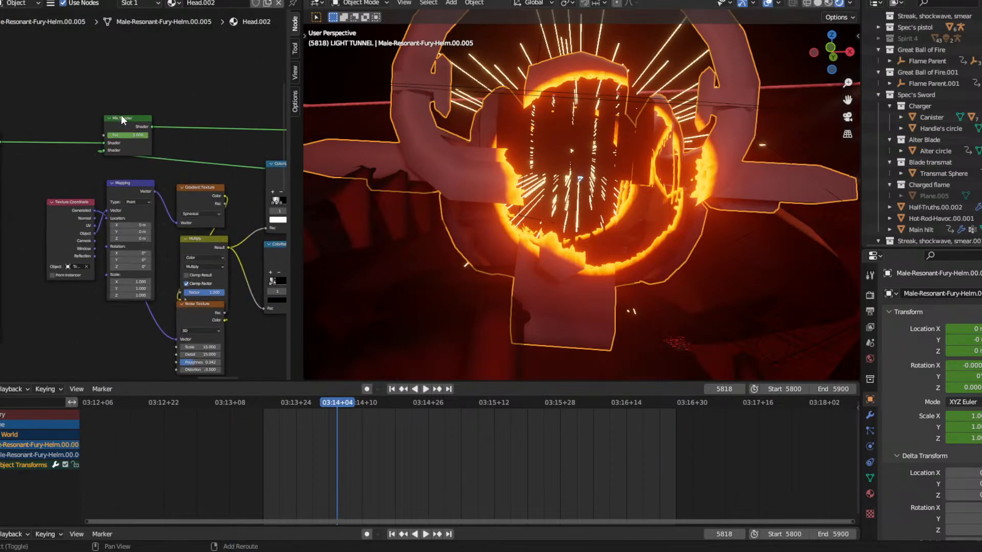
pyautogui.click(124, 119)
pyautogui.keyDown('shift'); pyautogui.click(58, 211); pyautogui.keyUp('shift')
pyautogui.keyDown('shift'); pyautogui.click(107, 195); pyautogui.keyUp('shift')
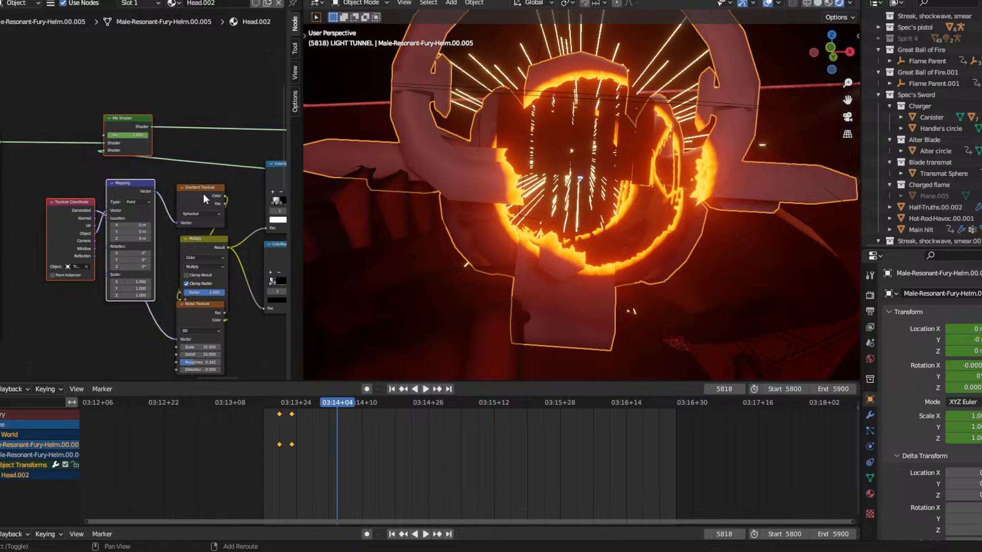
pyautogui.keyDown('shift'); pyautogui.click(203, 194); pyautogui.keyUp('shift')
pyautogui.keyDown('shift'); pyautogui.click(196, 246); pyautogui.keyUp('shift')
pyautogui.keyDown('shift'); pyautogui.click(191, 321); pyautogui.keyUp('shift')
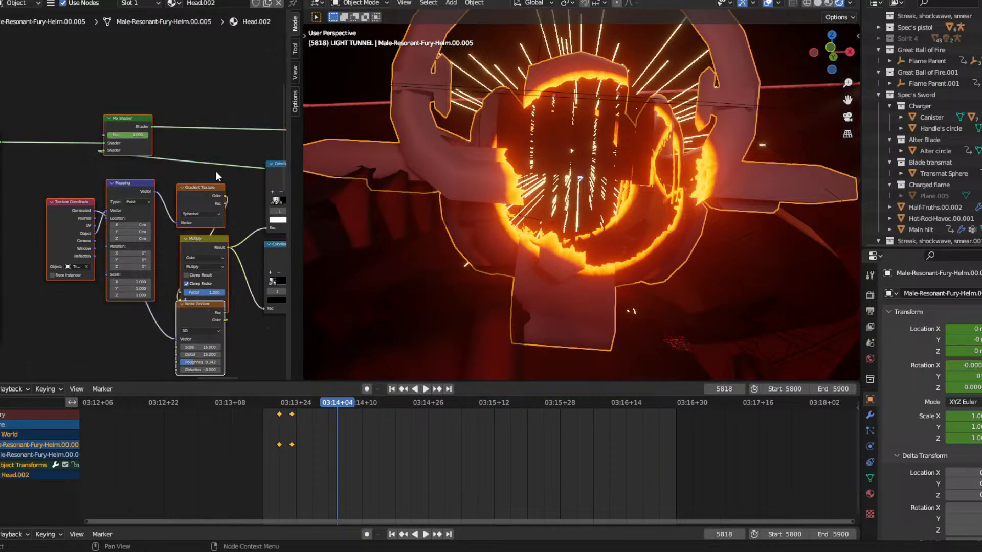
pyautogui.moveTo(245, 167); pyautogui.dragTo(134, 183, button='middle')
pyautogui.keyDown('shift'); pyautogui.click(183, 187); pyautogui.keyUp('shift')
pyautogui.keyDown('shift'); pyautogui.click(193, 263); pyautogui.keyUp('shift')
pyautogui.moveTo(216, 190); pyautogui.dragTo(34, 181, button='middle')
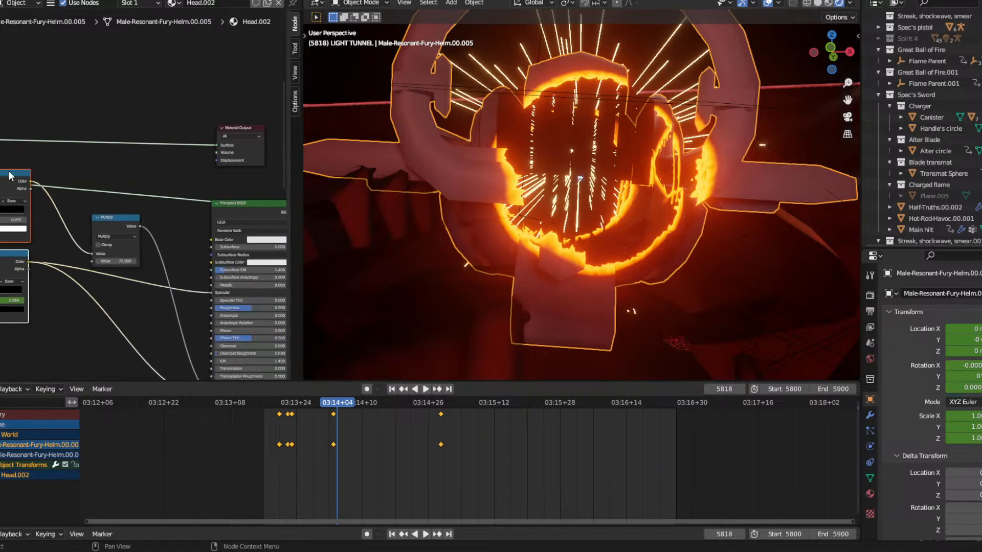
pyautogui.keyDown('shift'); pyautogui.click(106, 232); pyautogui.keyUp('shift')
pyautogui.moveTo(221, 221); pyautogui.dragTo(148, 171, button='middle')
pyautogui.rightClick(151, 169)
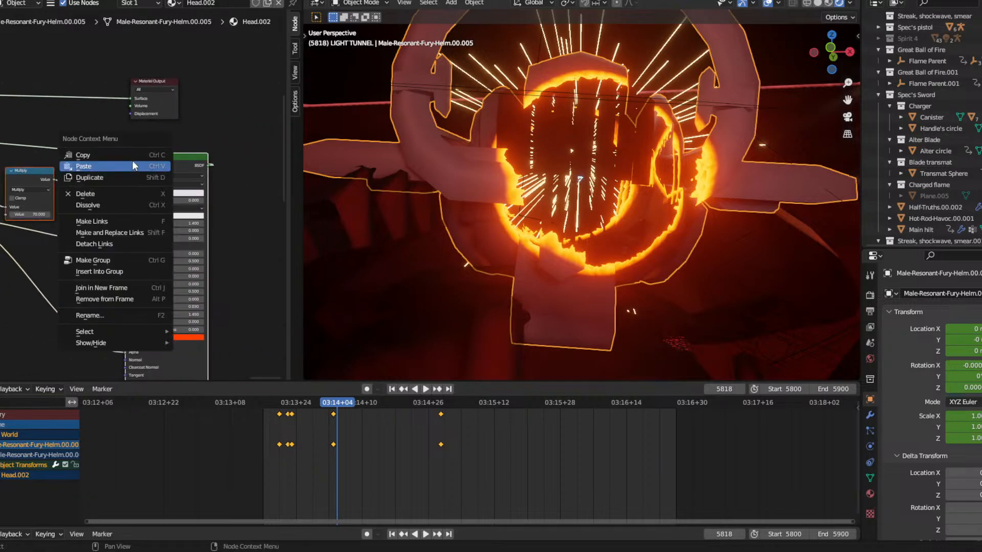
pyautogui.click(112, 155)
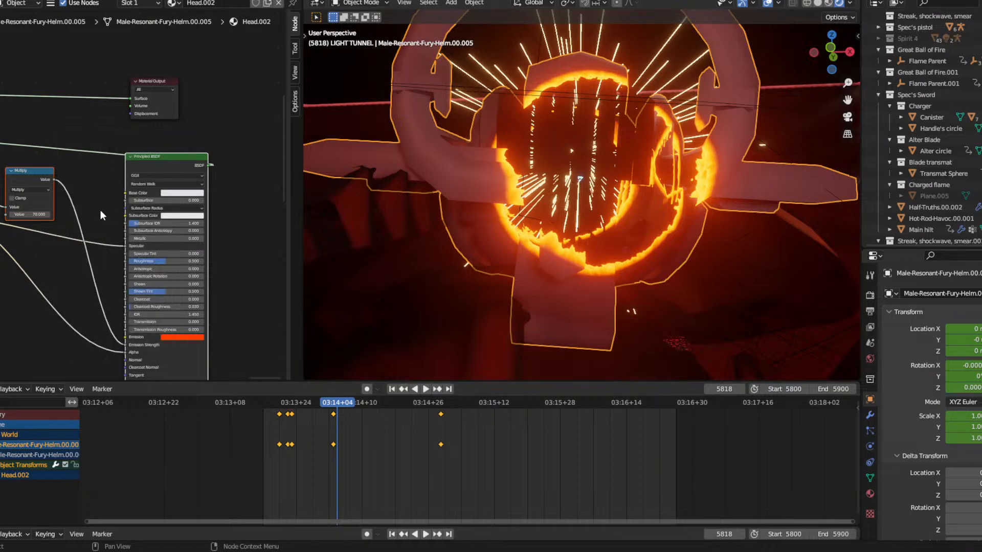
# Select the inner helmet piece that uses the Head.004 material and inspect its node tree and burning surface up close.
pyautogui.scroll(-3, 101, 206)
pyautogui.moveTo(100, 206); pyautogui.dragTo(158, 166, button='middle')
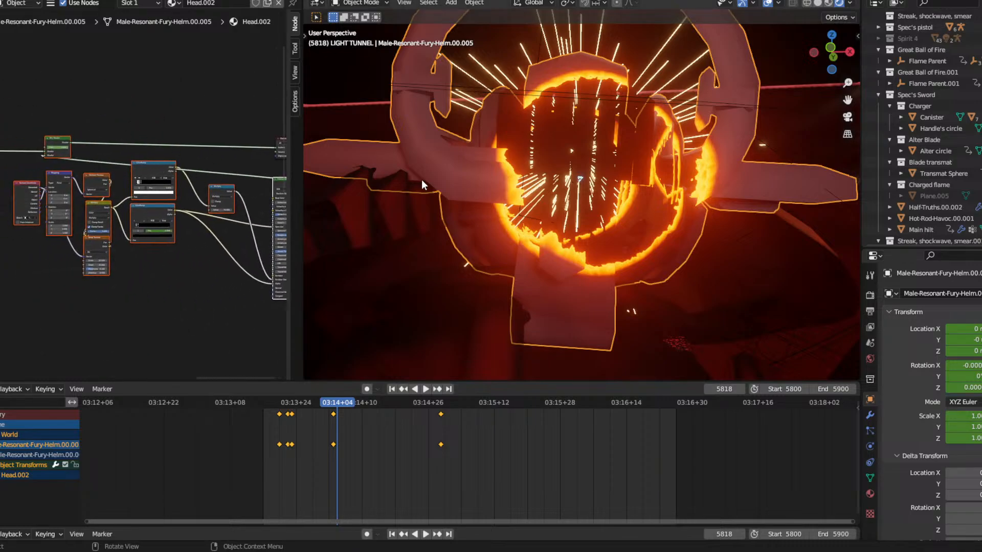
pyautogui.click(584, 128)
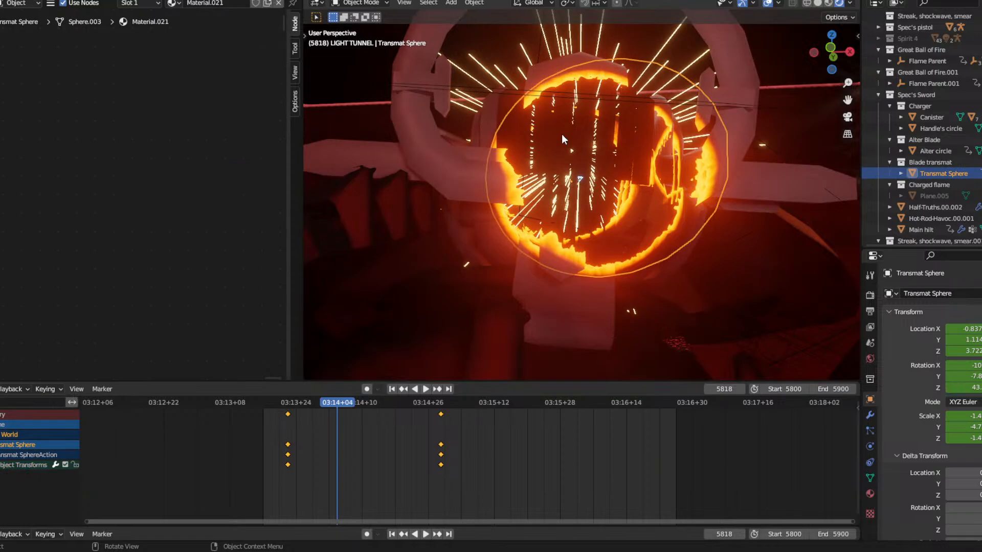
pyautogui.click(562, 134)
pyautogui.moveTo(559, 141); pyautogui.dragTo(528, 122, button='middle')
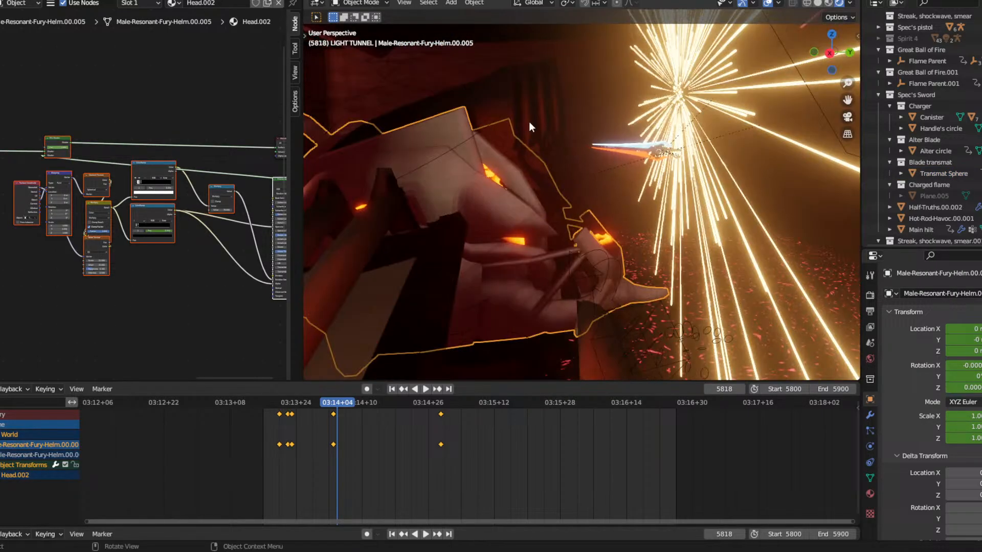
pyautogui.click(523, 134)
pyautogui.moveTo(231, 247); pyautogui.dragTo(285, 235, button='middle')
pyautogui.scroll(1, 136, 148)
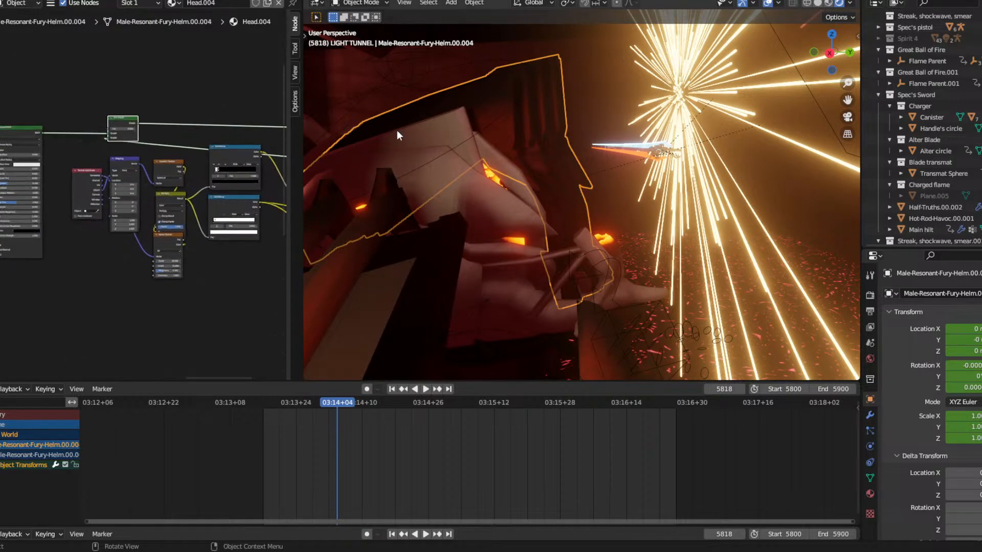
pyautogui.moveTo(397, 130); pyautogui.dragTo(559, 78, button='middle')
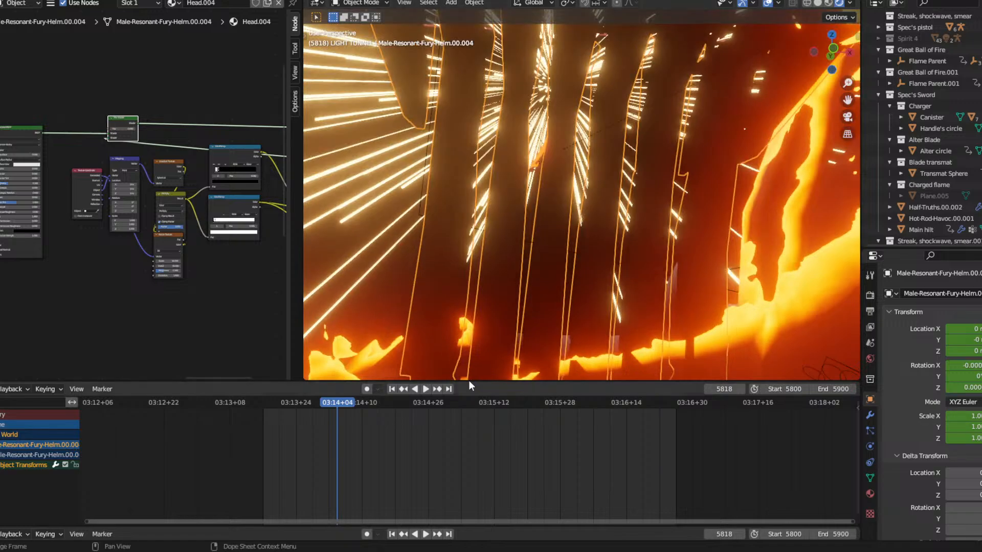
pyautogui.moveTo(468, 381); pyautogui.dragTo(489, 304, button='middle')
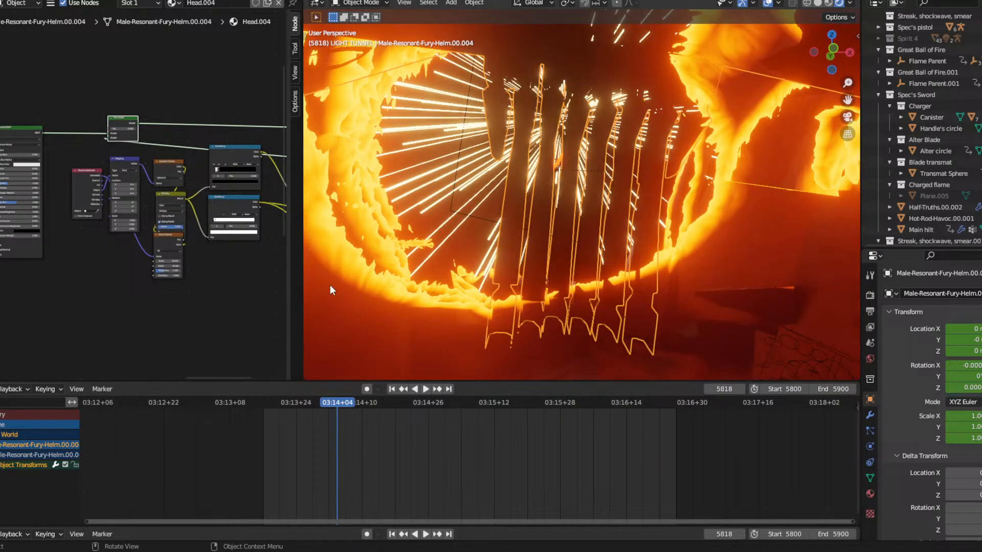
# Insert a keyframe at frame 5804 for the Head.004 material's Mix Shader with its Fac at 0.
pyautogui.moveTo(116, 128)
pyautogui.mouseDown()
pyautogui.moveTo(138, 128)
pyautogui.moveTo(109, 128)
pyautogui.mouseUp()
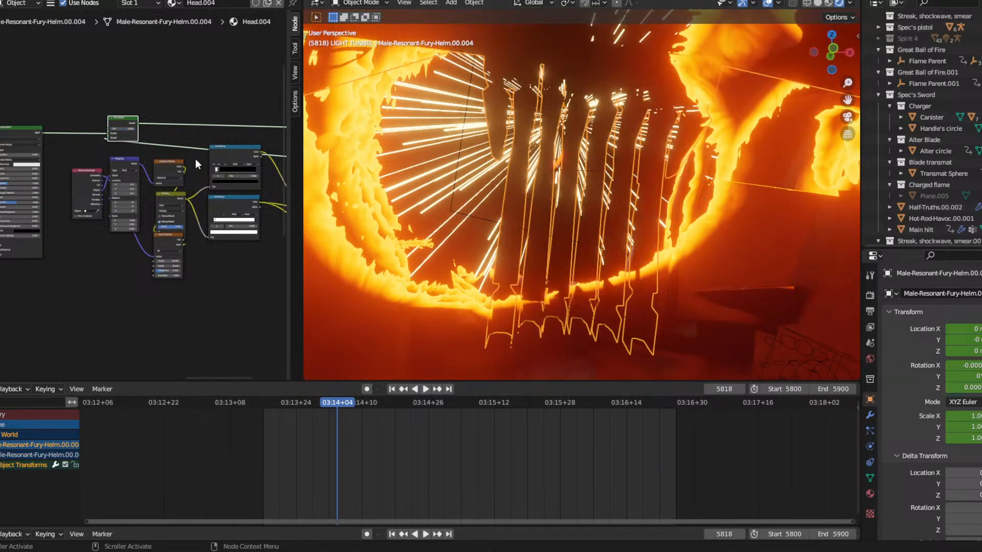
pyautogui.moveTo(476, 146); pyautogui.dragTo(594, 186, button='middle')
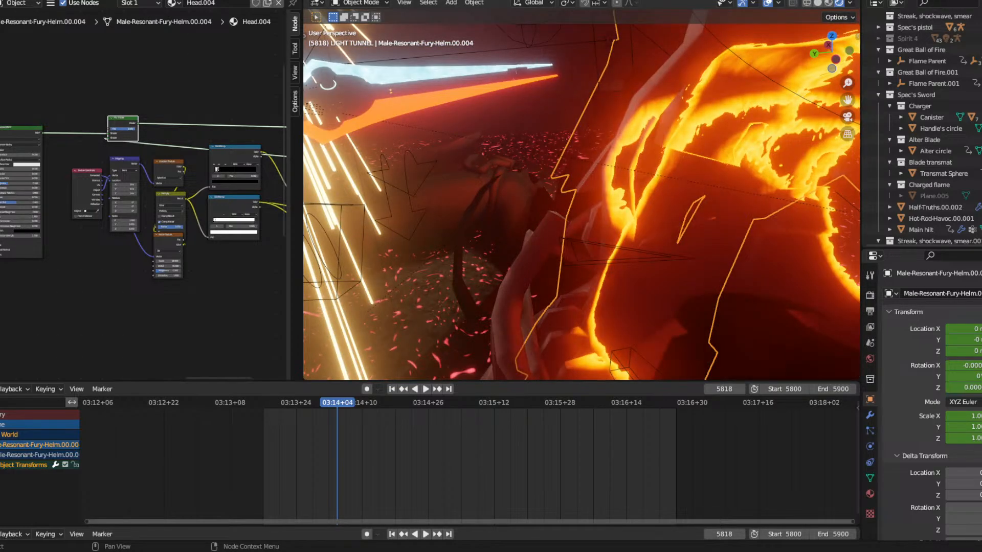
pyautogui.click(290, 399)
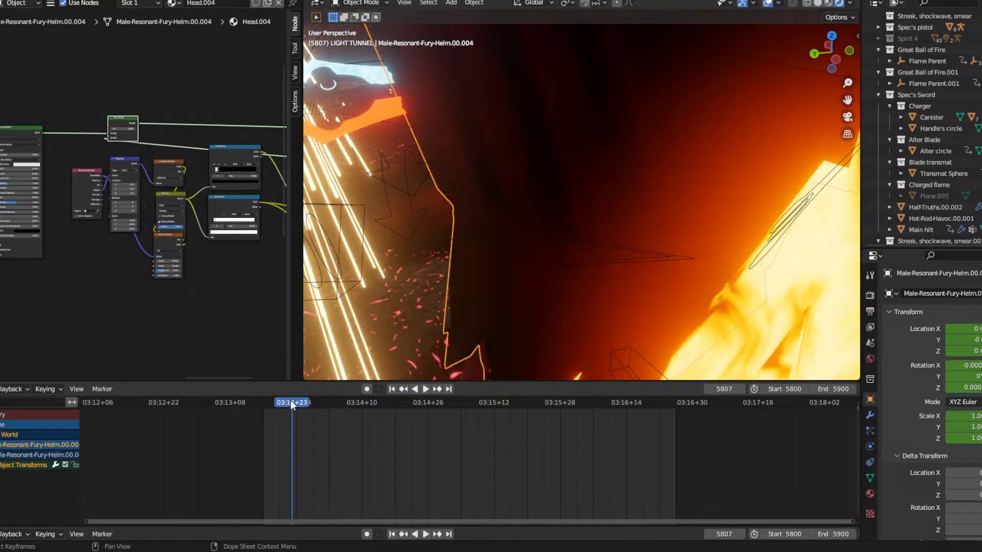
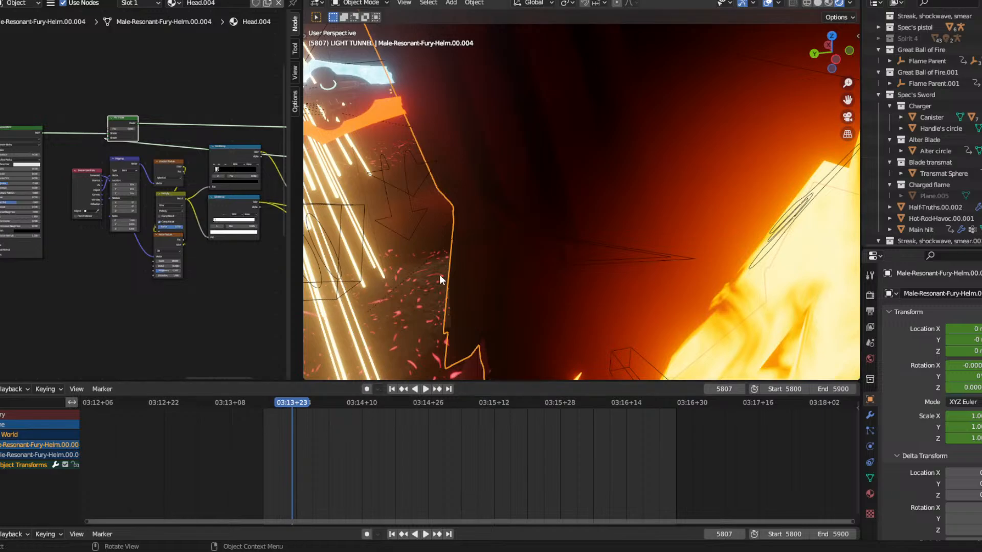
pyautogui.moveTo(439, 275); pyautogui.dragTo(473, 186, button='middle')
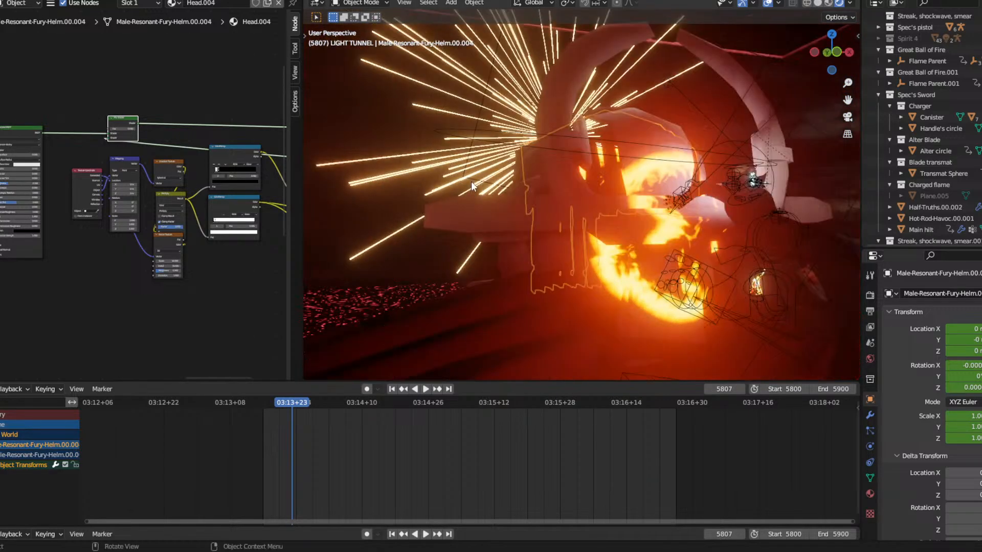
pyautogui.press('Left')
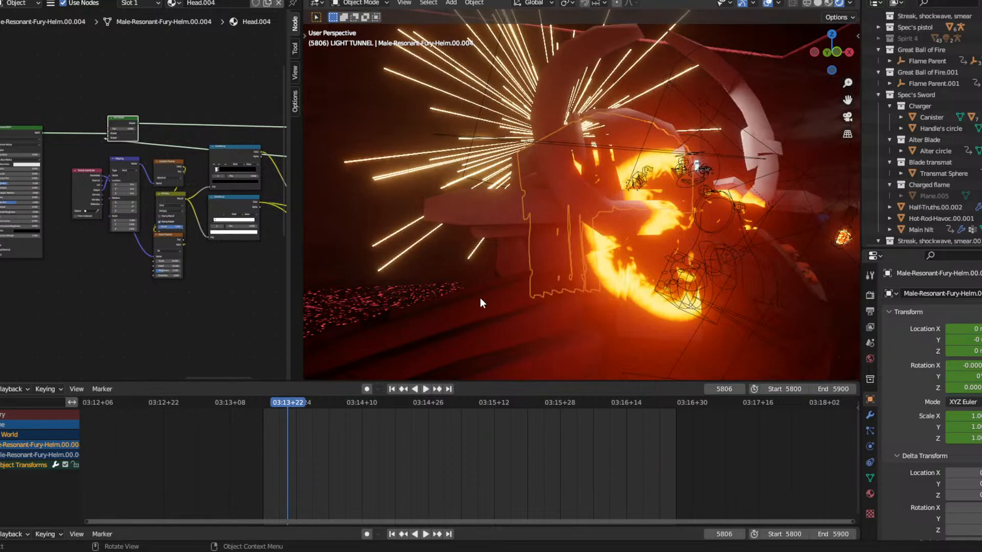
pyautogui.press('Left')
pyautogui.press('Left')
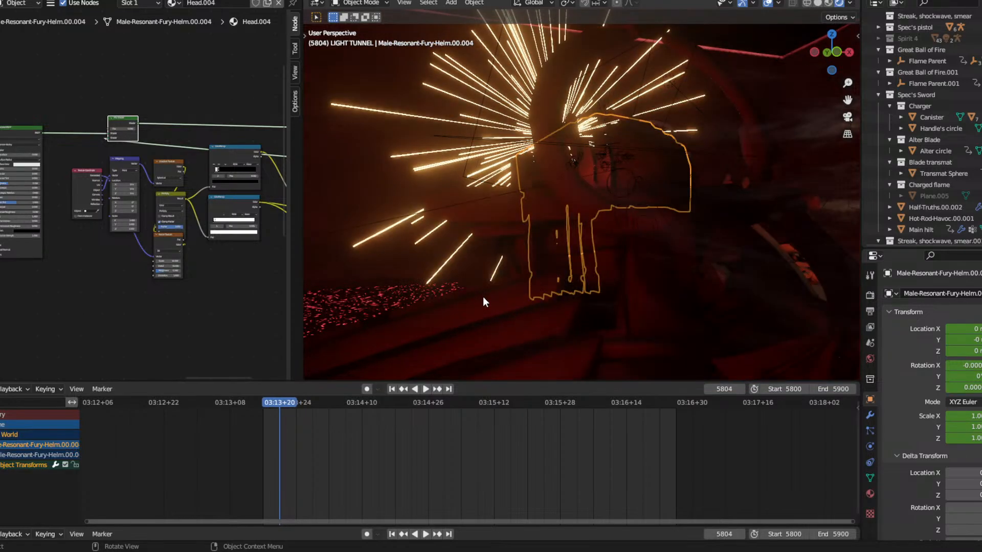
pyautogui.rightClick(123, 130)
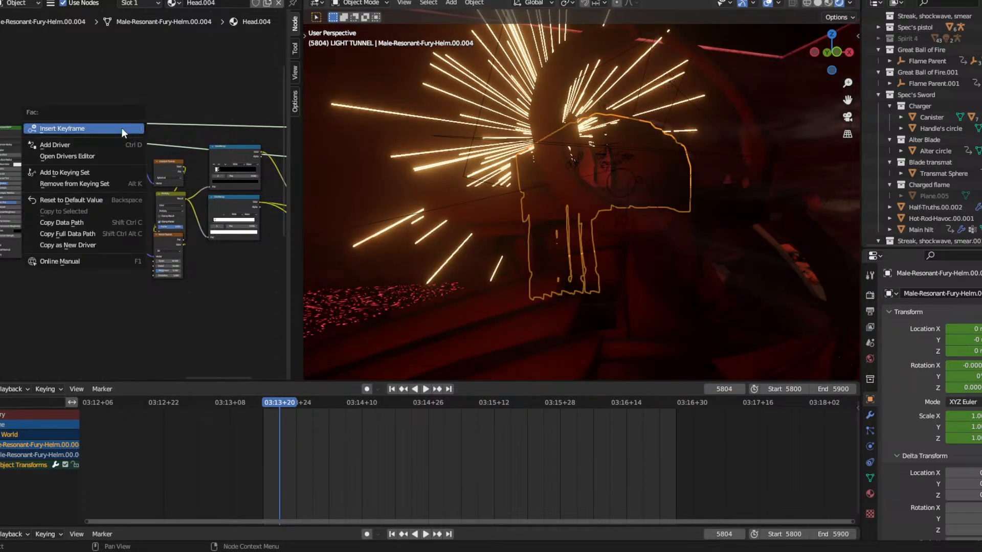
pyautogui.click(122, 128)
# Advance to frame 5805 and move the Head.004 Mix Shader keyframe two frames earlier, to frame 5802.
pyautogui.press('Right')
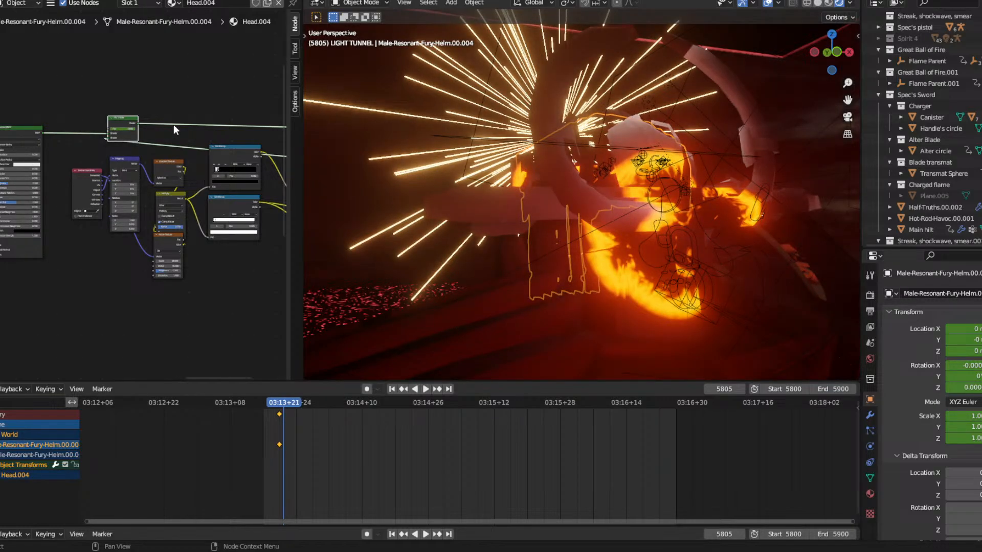
pyautogui.scroll(6, 173, 124)
pyautogui.moveTo(200, 37); pyautogui.dragTo(208, 220, button='middle')
pyautogui.scroll(2, 236, 197)
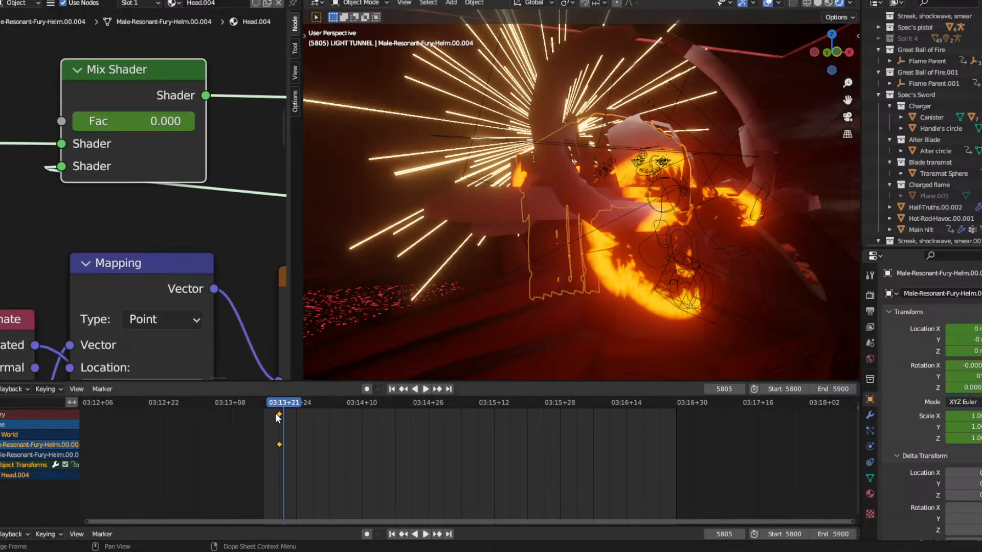
pyautogui.moveTo(279, 414); pyautogui.dragTo(270, 414)
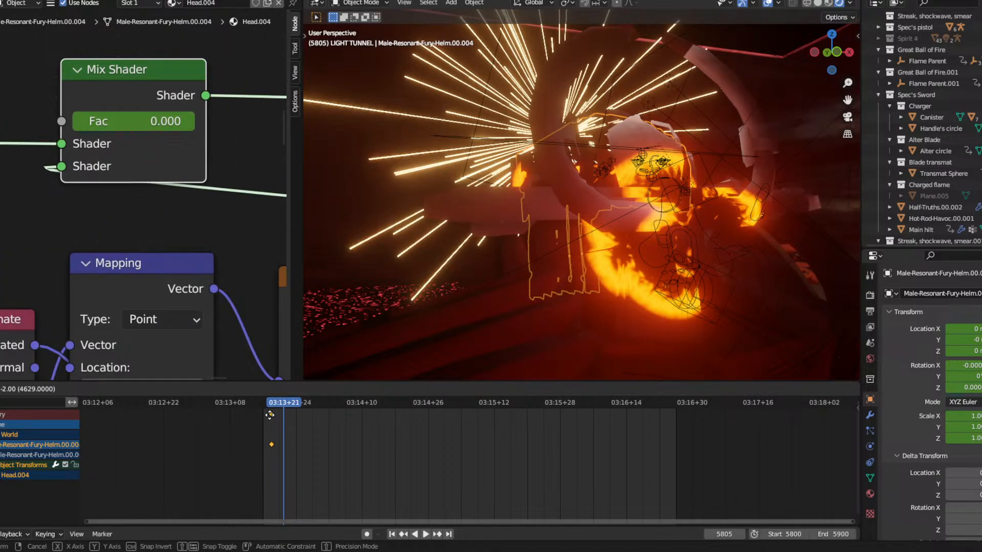
pyautogui.click(269, 415)
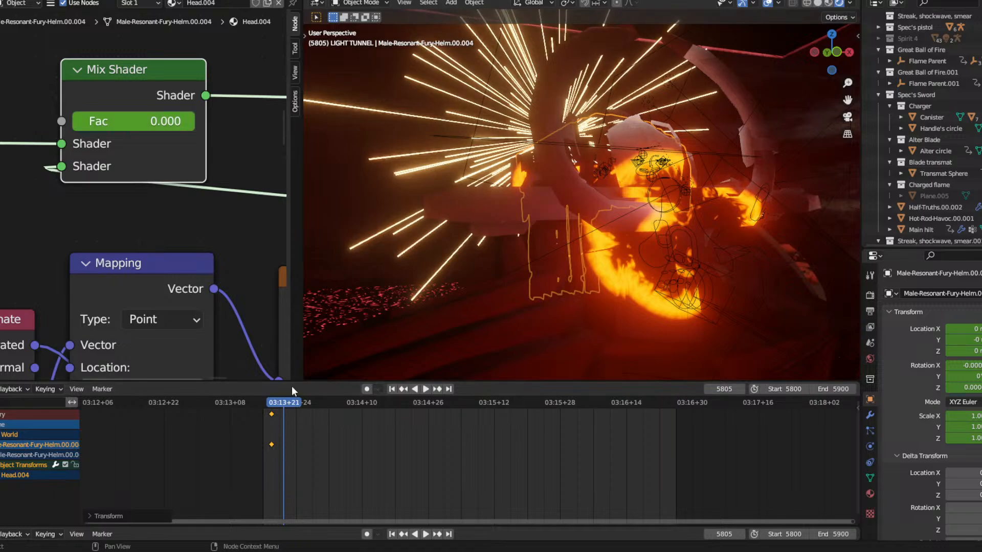
# Set the Head.004 Mix Shader's Fac to 1 at frame 5805, insert a keyframe for it, and save the file.
pyautogui.click(140, 121)
pyautogui.write('1')
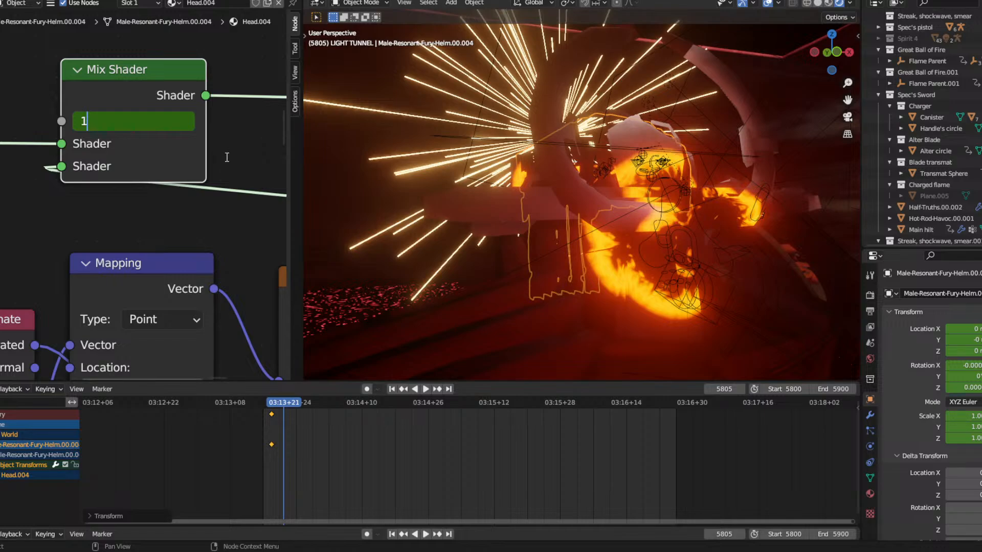
pyautogui.press('Return')
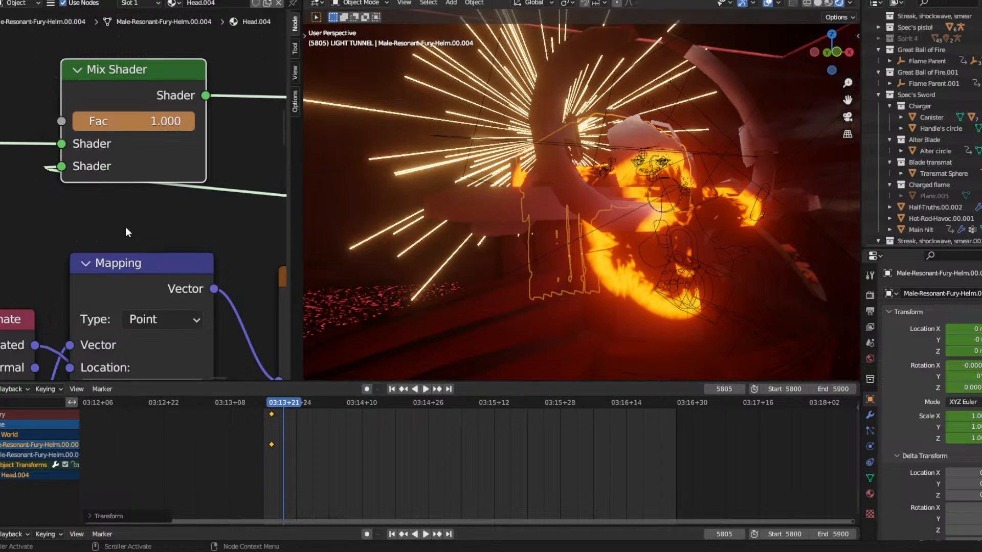
pyautogui.rightClick(155, 115)
pyautogui.click(155, 115)
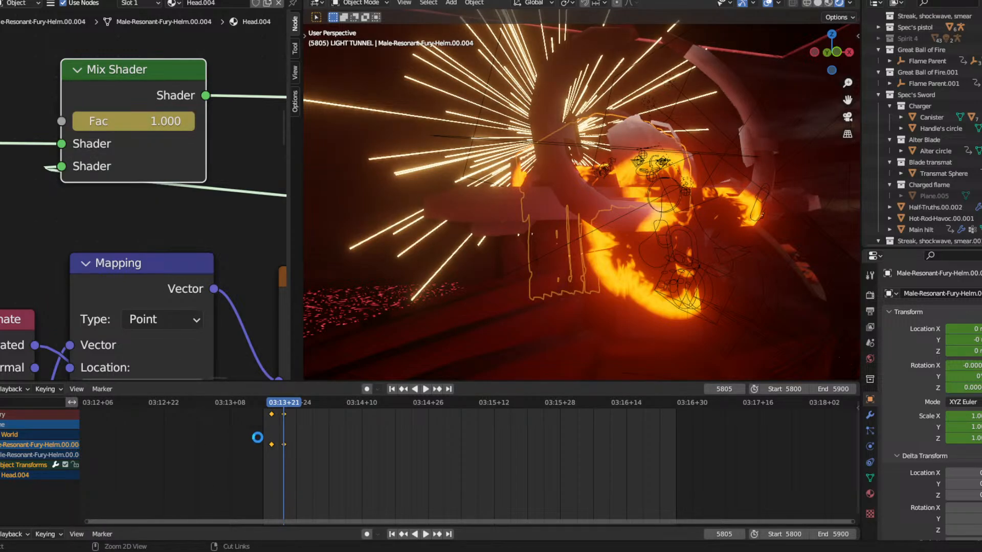
pyautogui.hotkey('ctrl', 's')
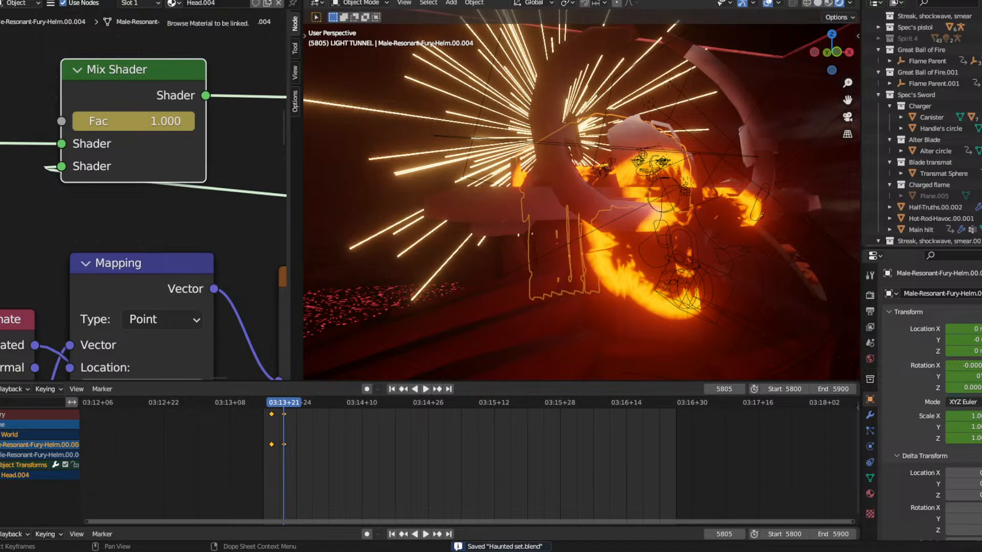
# Deselect the Mix Shader and check the burn's fade-in on the helmet between frames 5802 and 5805.
pyautogui.click(51, 226)
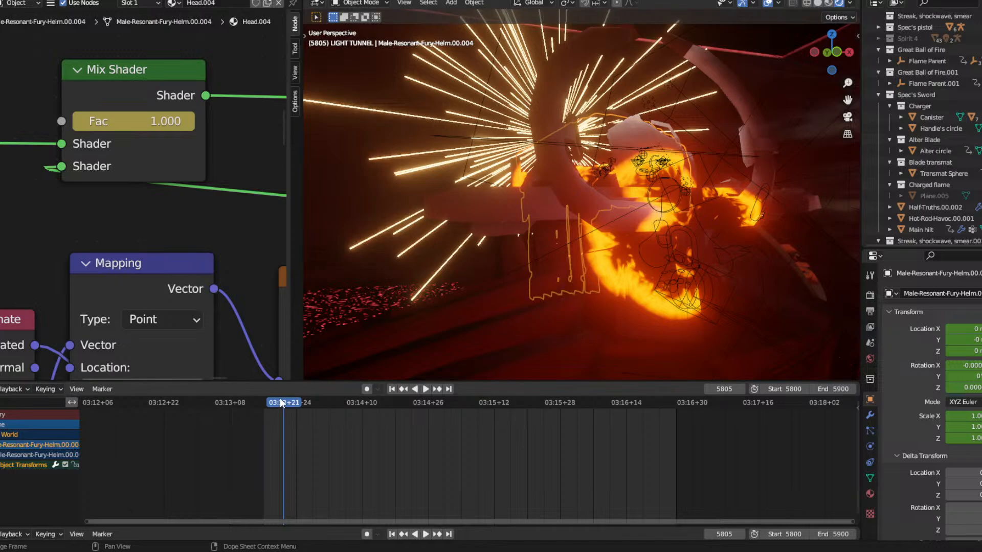
pyautogui.press('Left')
pyautogui.press('Left')
pyautogui.press('Left')
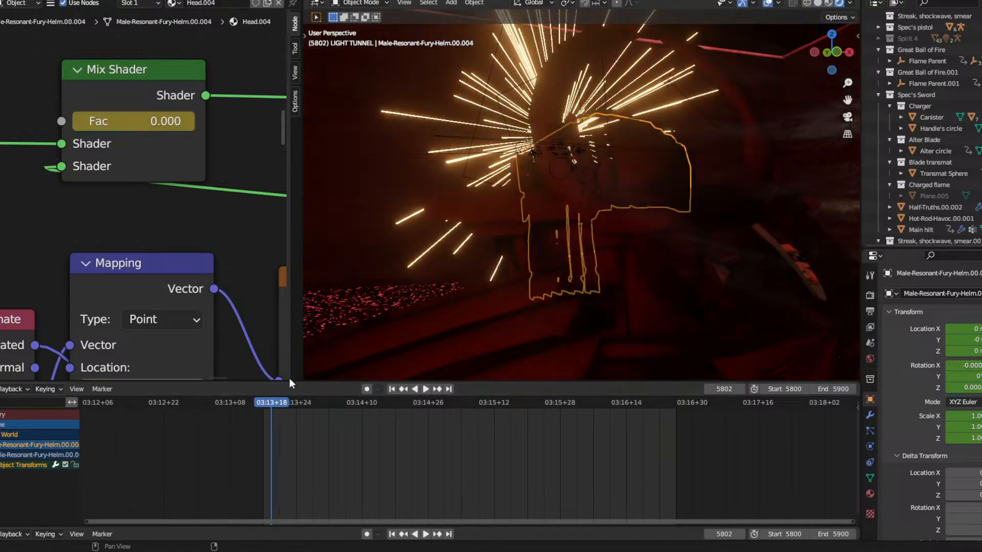
pyautogui.moveTo(358, 332); pyautogui.dragTo(495, 227, button='middle')
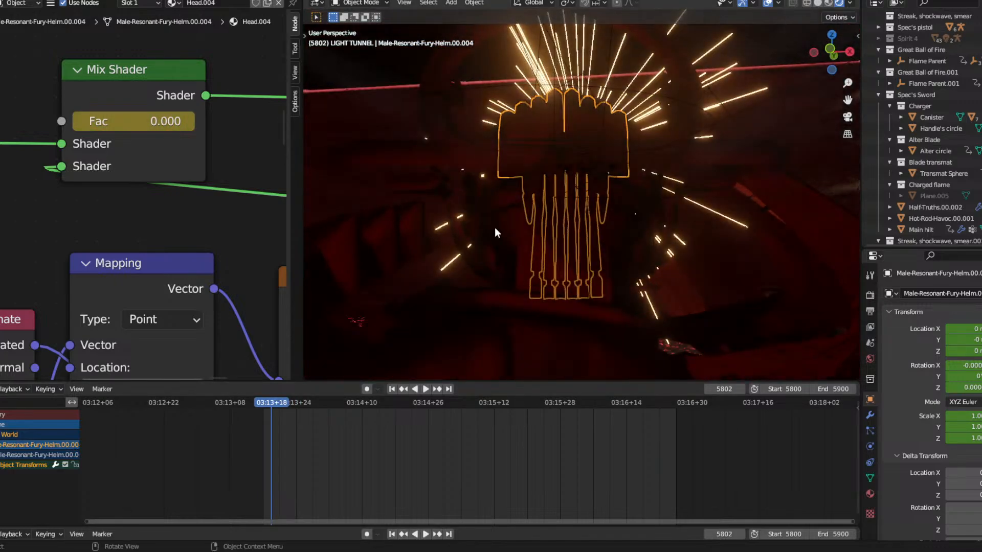
pyautogui.press('Right')
pyautogui.press('Right')
pyautogui.press('Right')
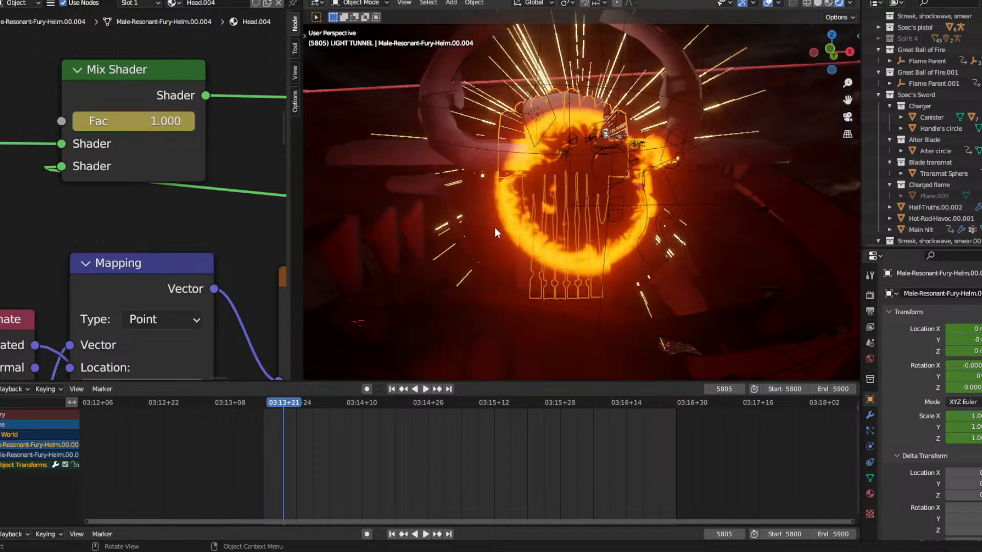
# Step forward to frame 5810 and examine the burning helmet pieces up close from several angles.
pyautogui.press('Right')
pyautogui.press('Right')
pyautogui.press('Right')
pyautogui.press('Right')
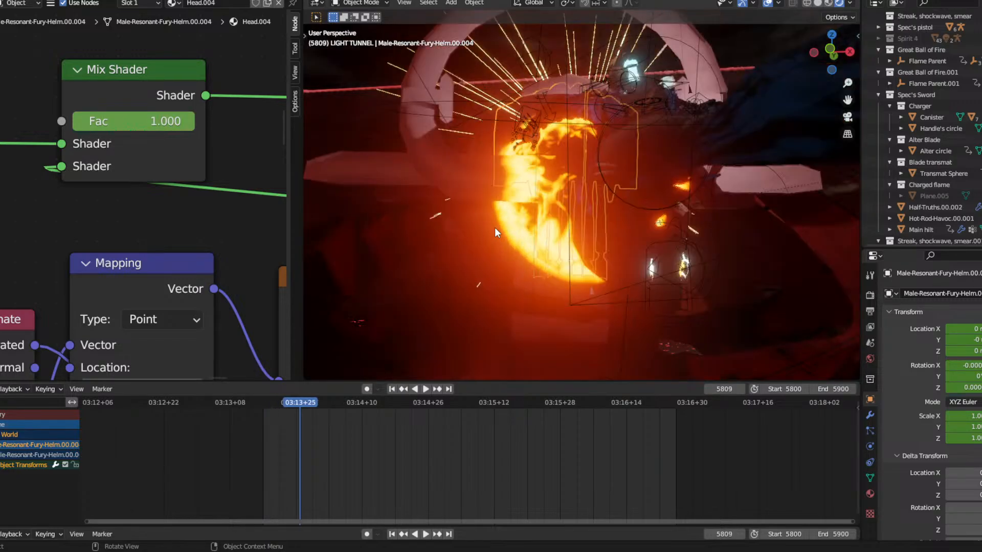
pyautogui.press('Right')
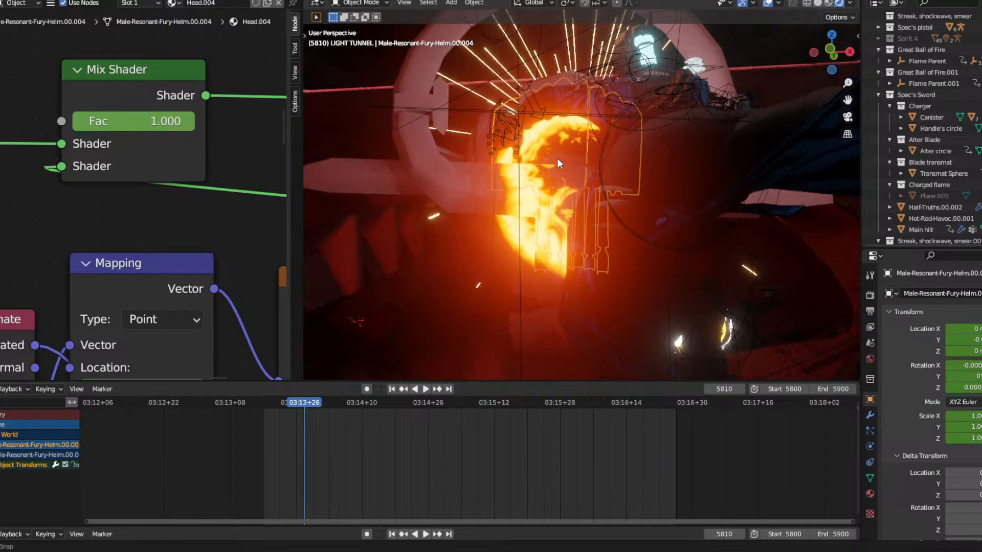
pyautogui.moveTo(557, 158); pyautogui.dragTo(698, 208, button='middle')
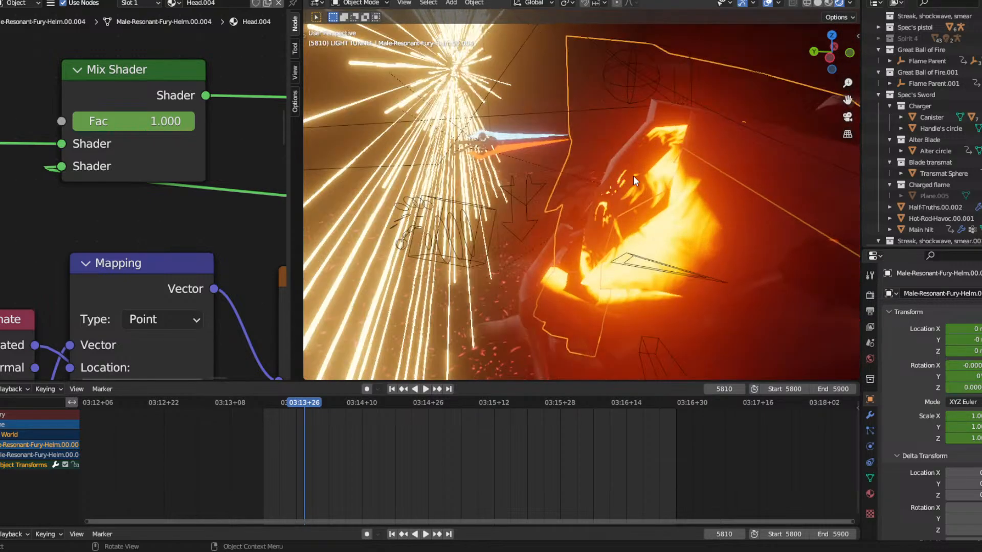
pyautogui.moveTo(633, 176); pyautogui.dragTo(528, 168, button='middle')
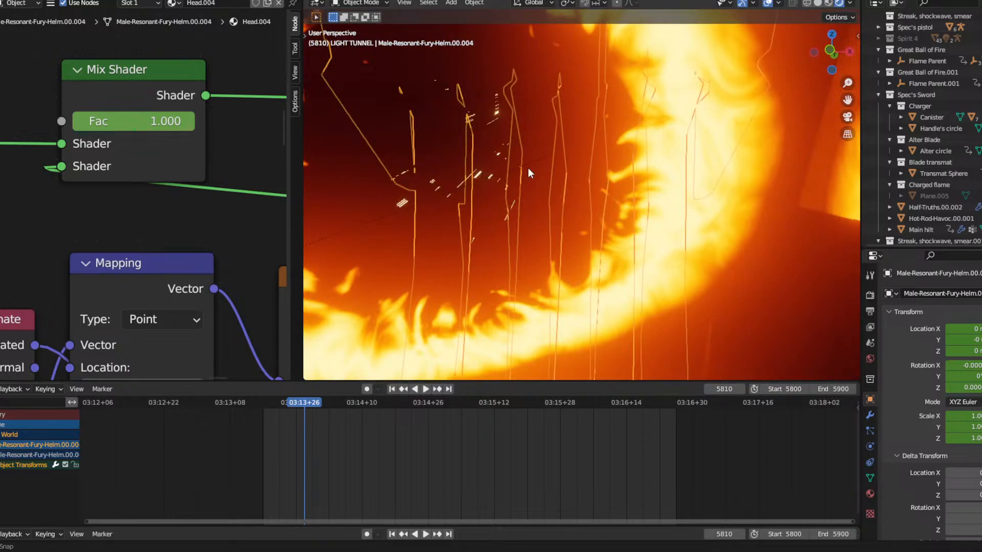
pyautogui.moveTo(528, 168); pyautogui.dragTo(656, 130, button='middle')
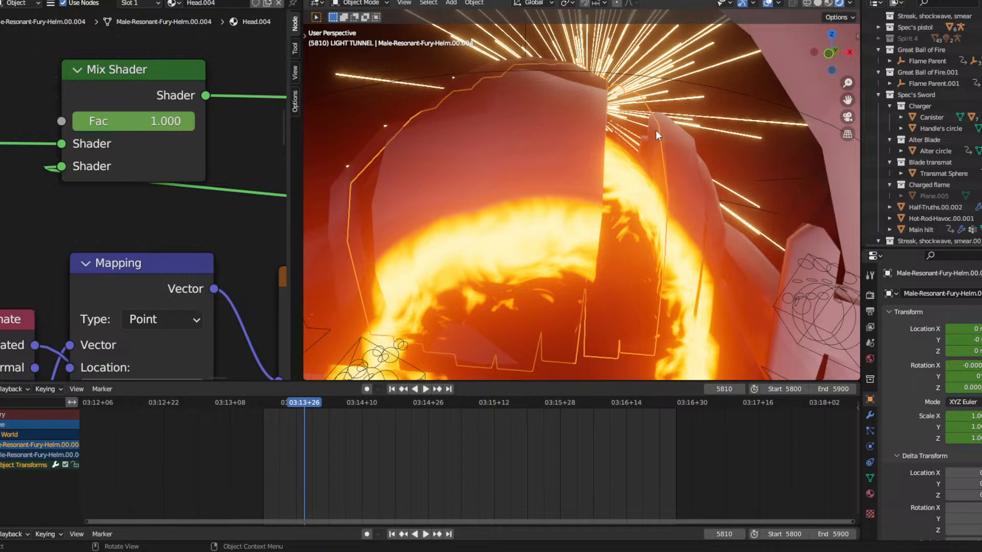
pyautogui.scroll(-4, 656, 130)
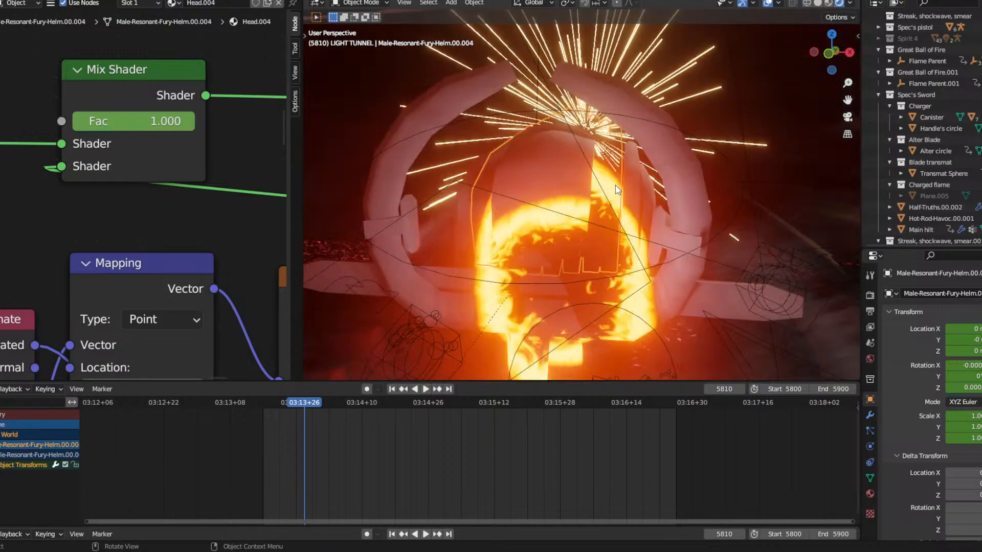
# Switch the 3D view to Material Preview shading around the burning helmet.
pyautogui.click(642, 158)
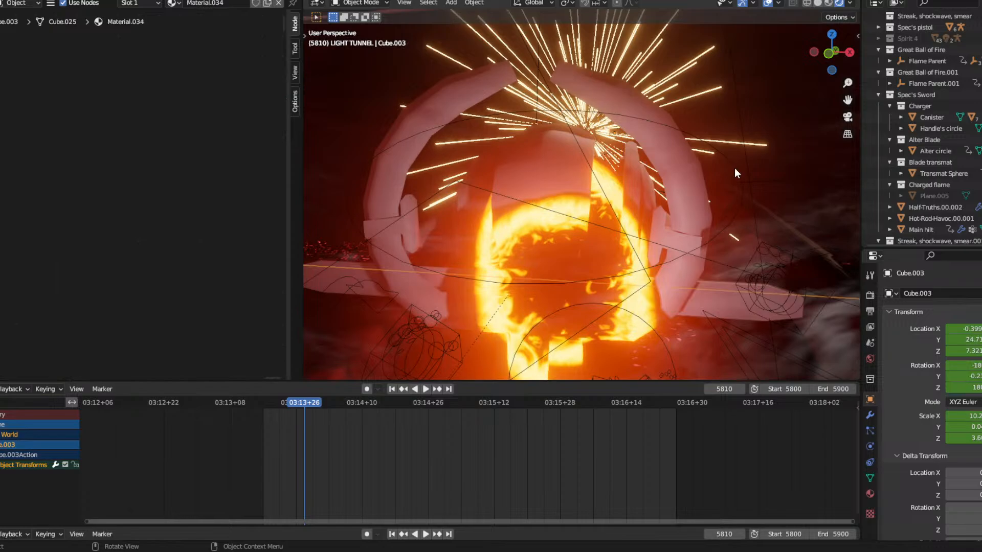
pyautogui.scroll(-4, 729, 130)
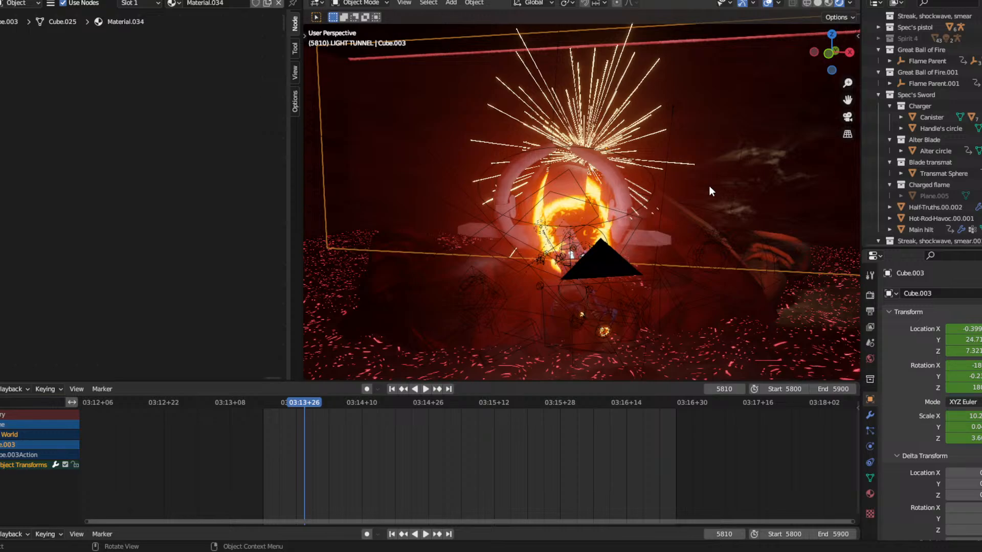
pyautogui.scroll(4, 708, 186)
pyautogui.moveTo(615, 203); pyautogui.dragTo(621, 175, button='middle')
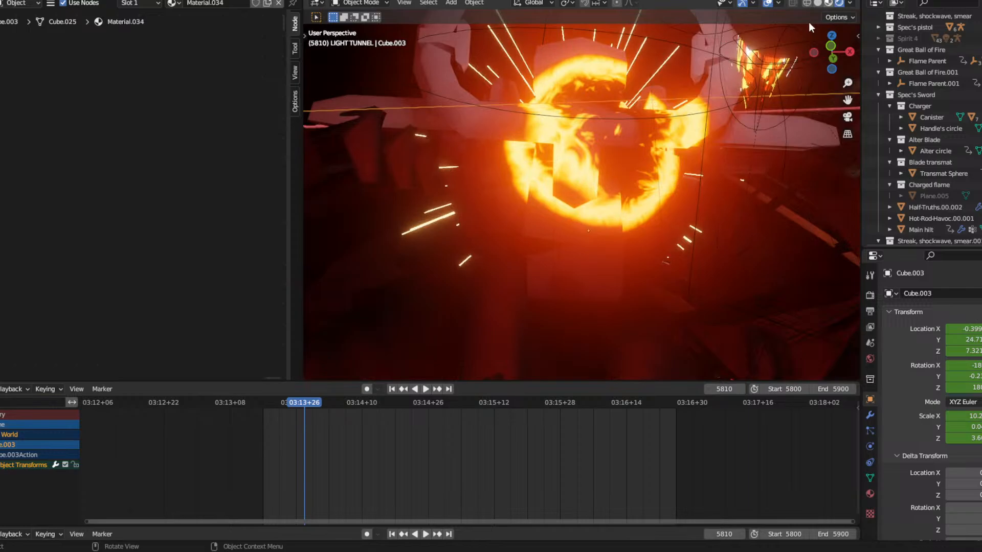
pyautogui.moveTo(809, 24); pyautogui.dragTo(559, 179, button='middle')
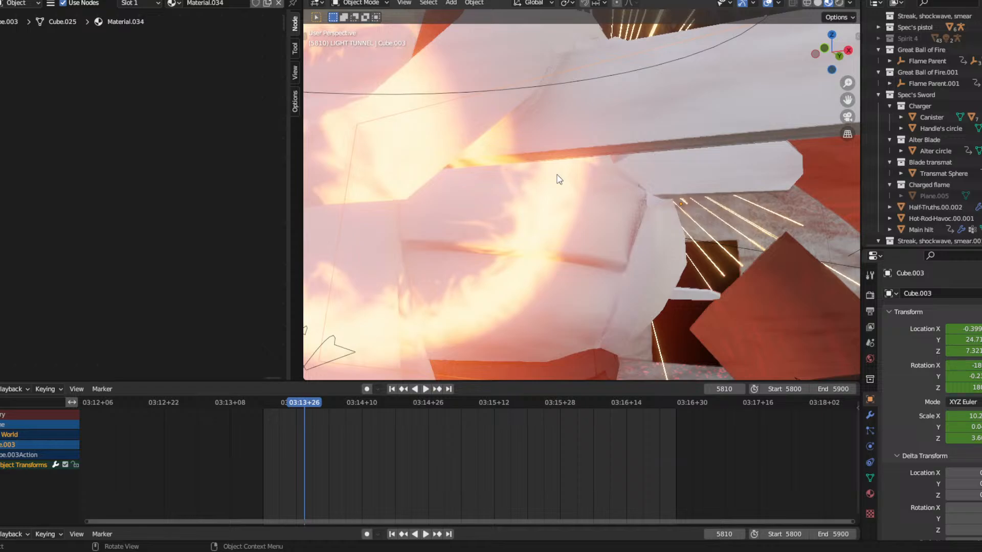
# Play and scrub the burning dissolve from frame 5810 to frame 5842 to review how it spreads across the helmet.
pyautogui.press('space')
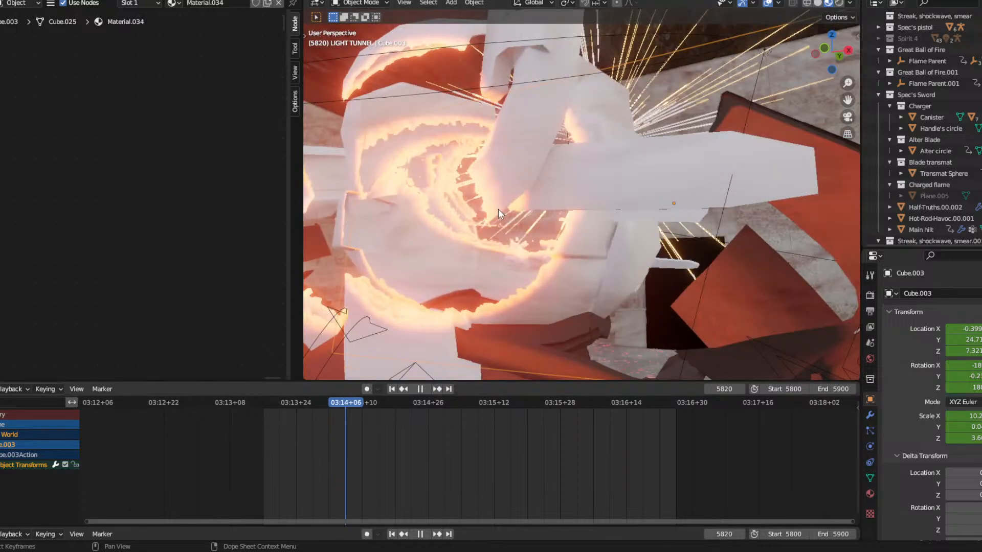
pyautogui.press('space')
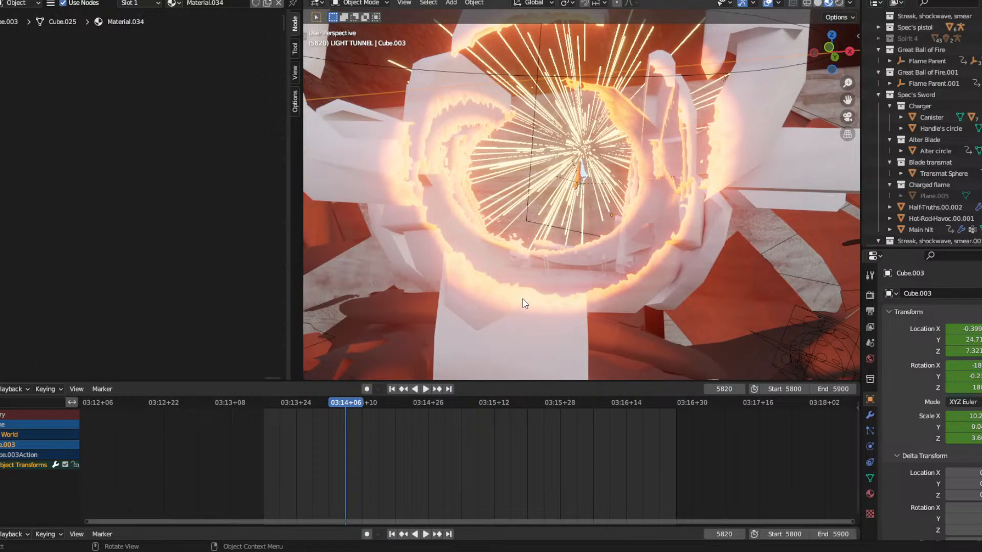
pyautogui.scroll(-2, 539, 218)
pyautogui.moveTo(538, 215); pyautogui.dragTo(544, 179, button='middle')
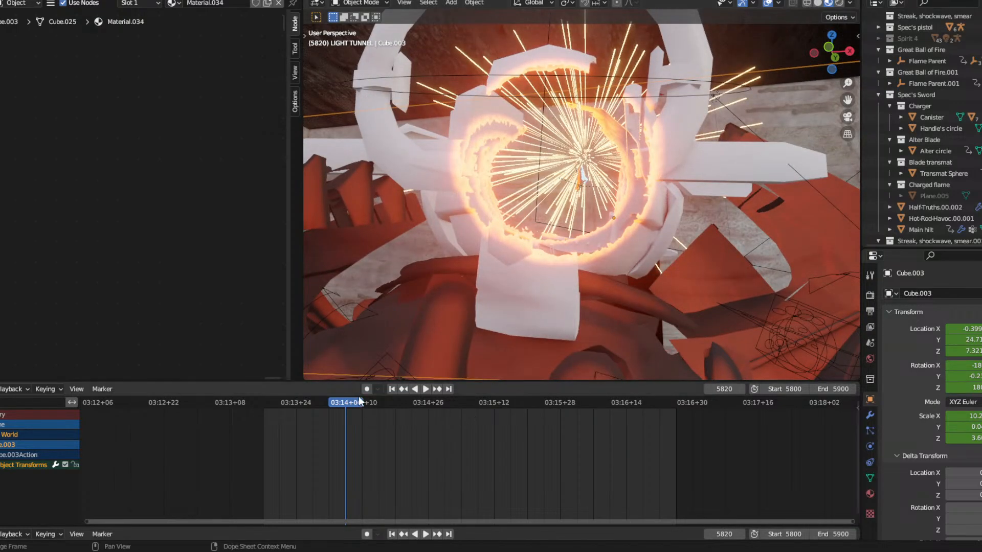
pyautogui.moveTo(358, 397); pyautogui.dragTo(401, 400)
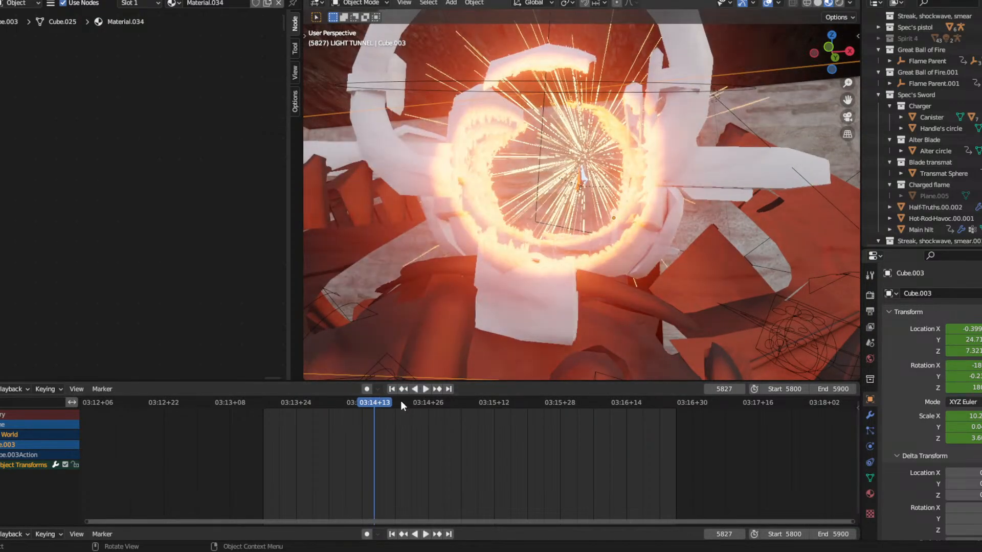
pyautogui.press('space')
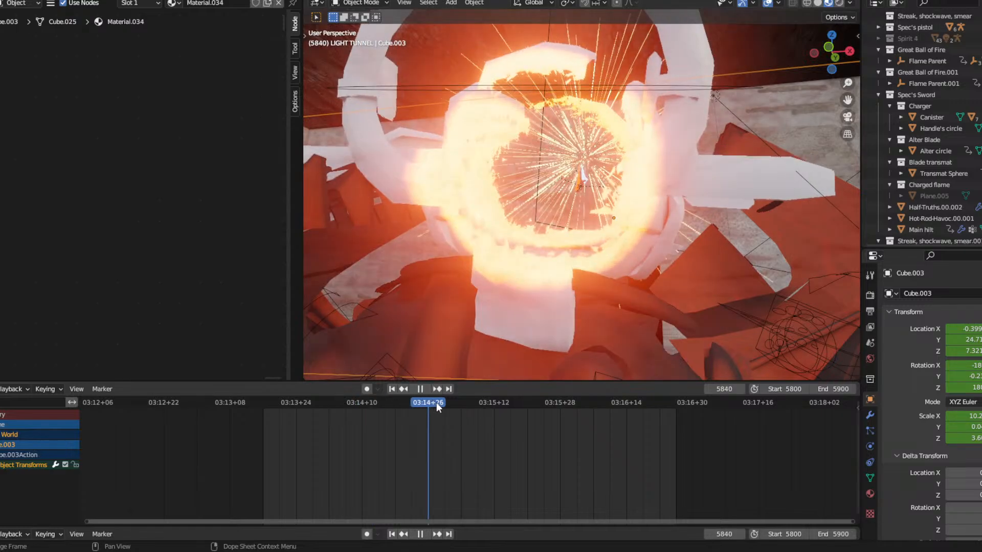
pyautogui.press('space')
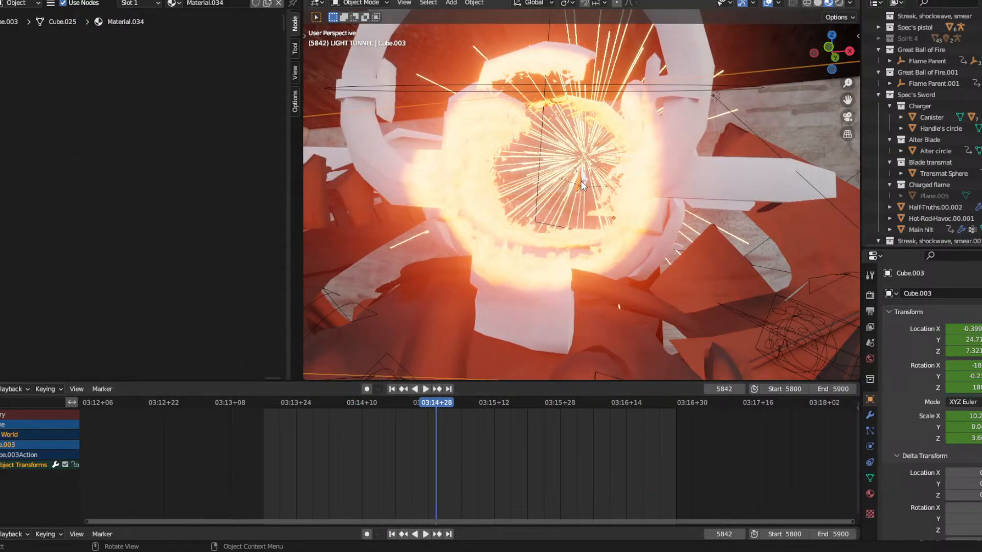
# Select the Transmat Sphere and check the burn through the camera and from the side at frame 5842.
pyautogui.click(581, 185)
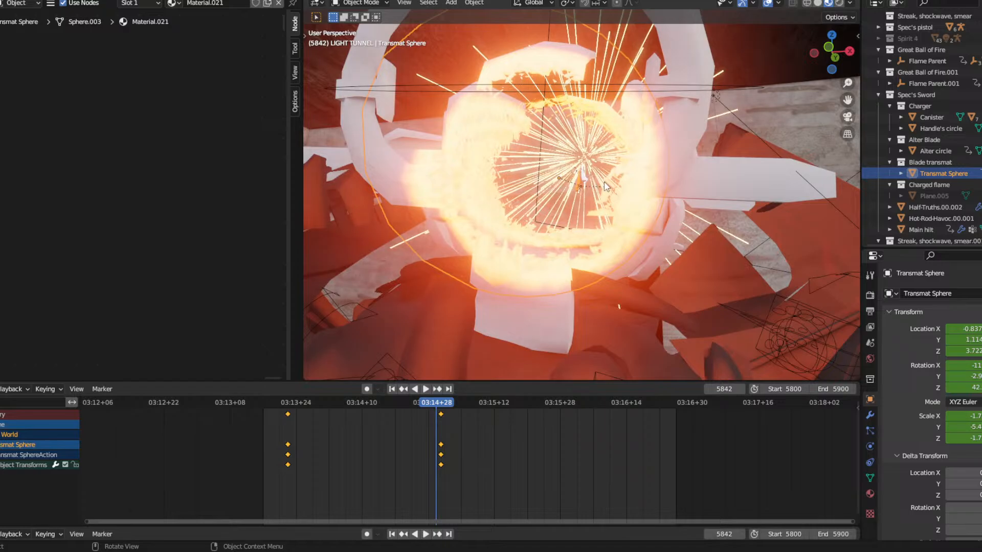
pyautogui.click(846, 121)
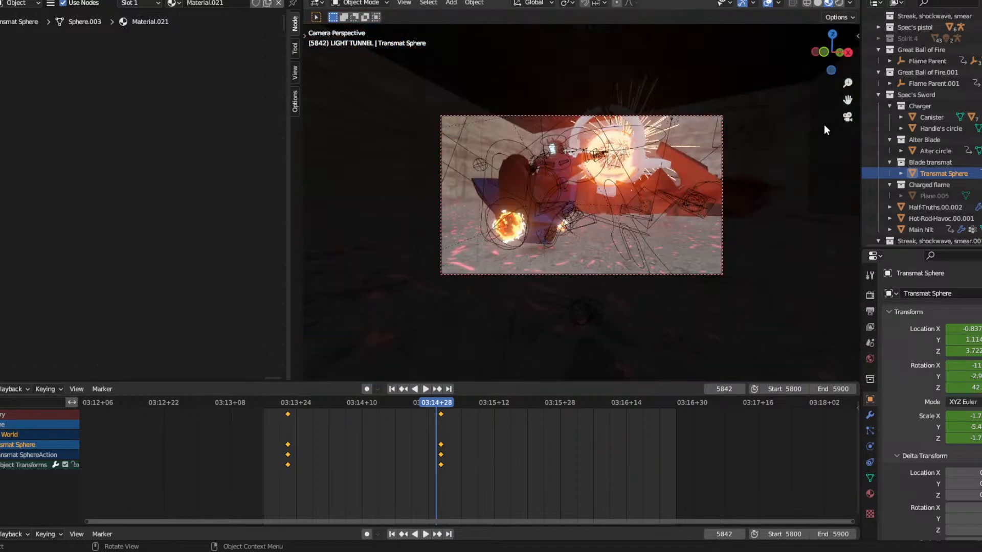
pyautogui.click(847, 121)
pyautogui.moveTo(685, 135); pyautogui.dragTo(560, 161, button='middle')
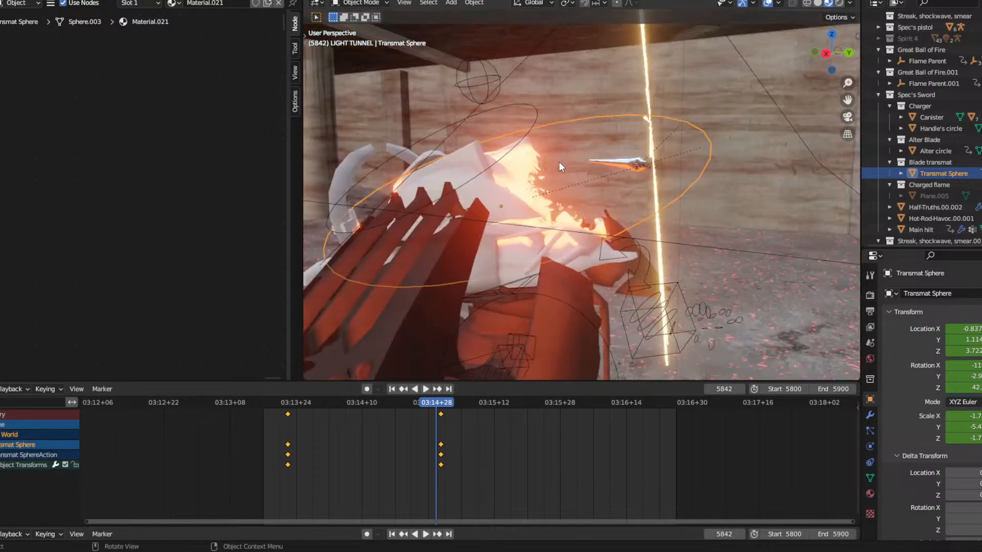
pyautogui.scroll(3, 559, 161)
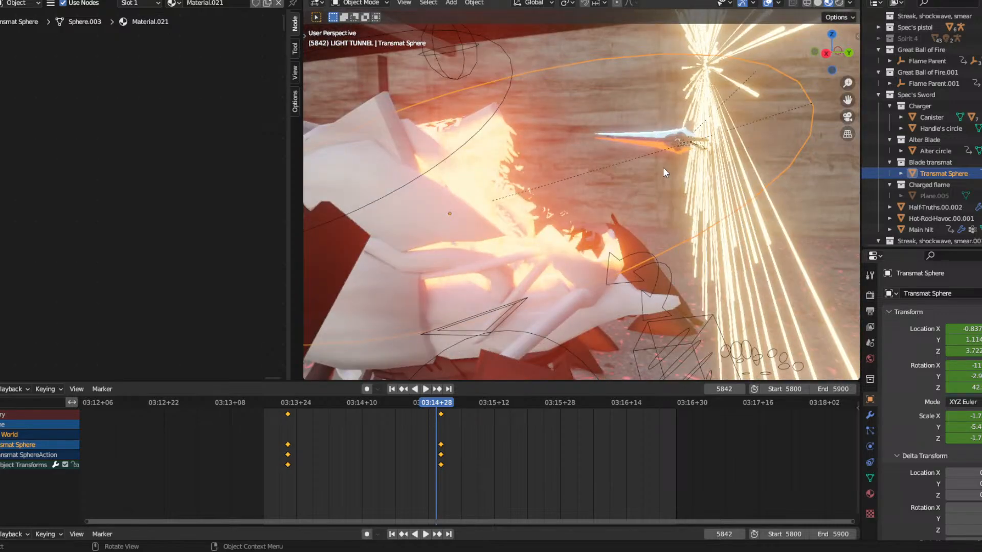
# Select the Main hilt and insert a location, rotation and scale keyframe for it at frame 5800.
pyautogui.click(694, 145)
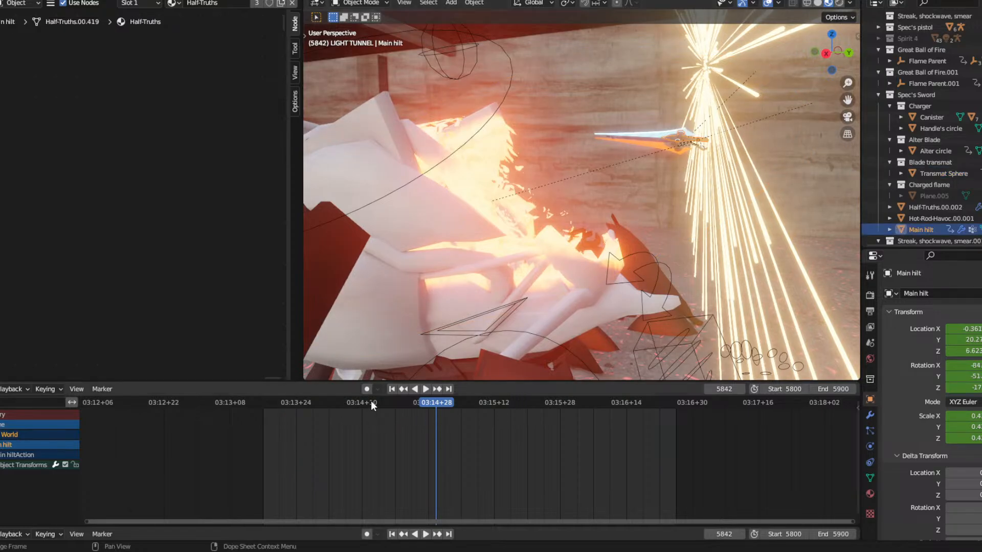
pyautogui.click(262, 402)
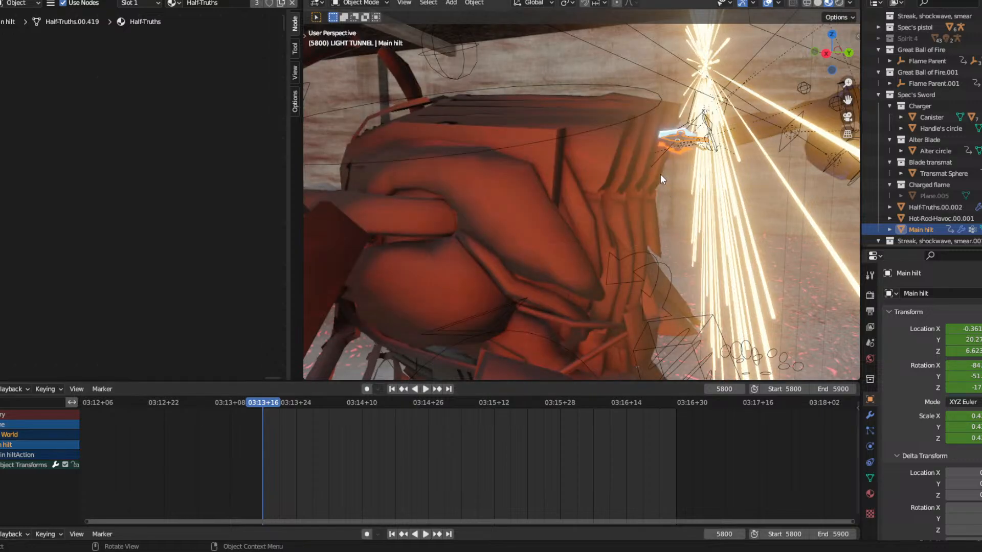
pyautogui.press('i')
pyautogui.click(559, 180)
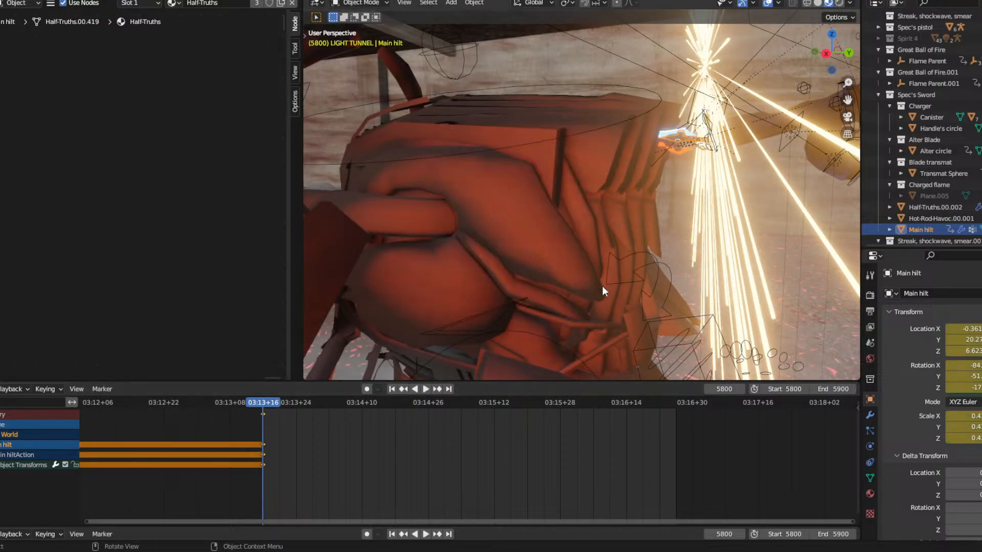
# Select the SpecialistRig together with the Main hilt and try to parent the hilt to the rig.
pyautogui.moveTo(746, 158); pyautogui.dragTo(527, 172, button='middle')
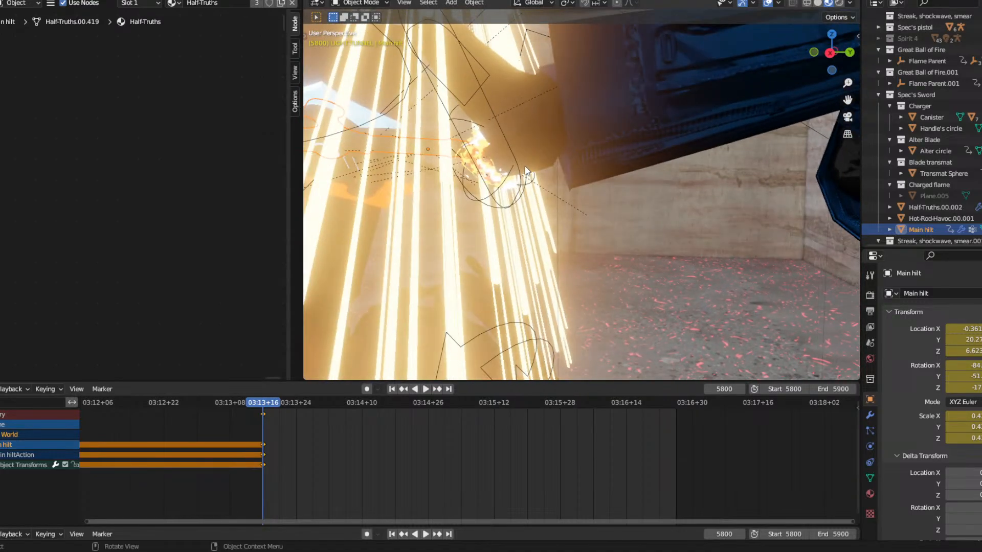
pyautogui.keyDown('shift'); pyautogui.click(453, 128); pyautogui.keyUp('shift')
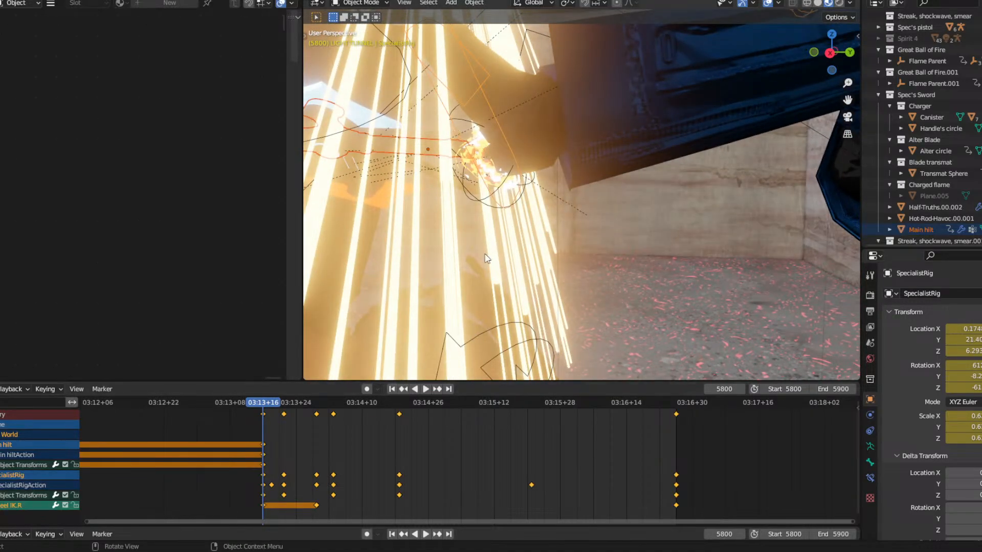
pyautogui.hotkey('ctrl', 'p')
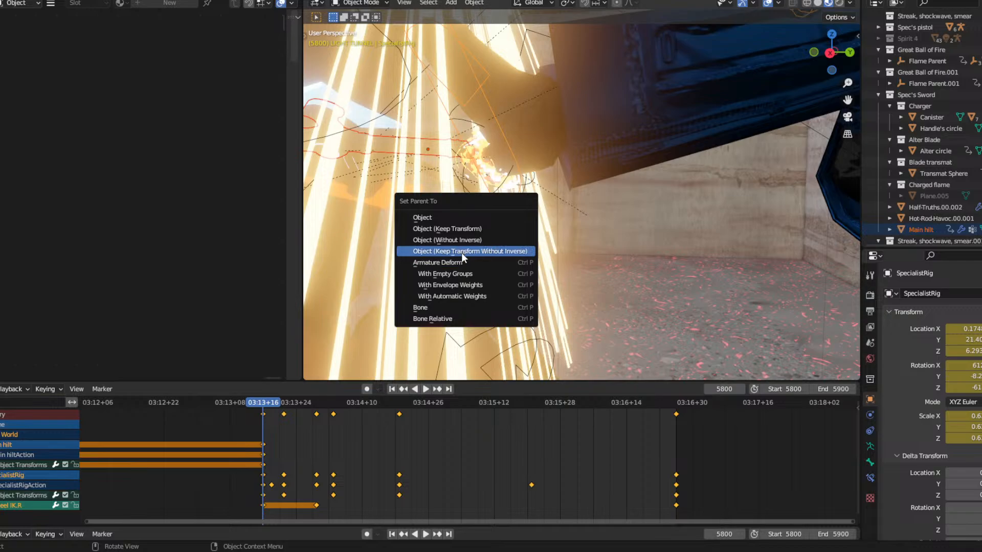
pyautogui.click(451, 240)
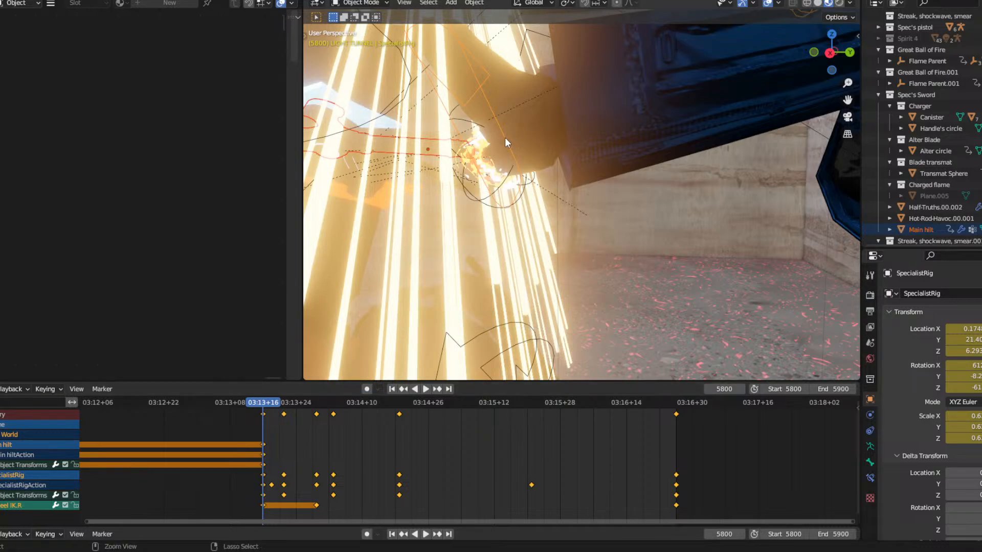
pyautogui.moveTo(503, 139); pyautogui.dragTo(453, 135, button='middle')
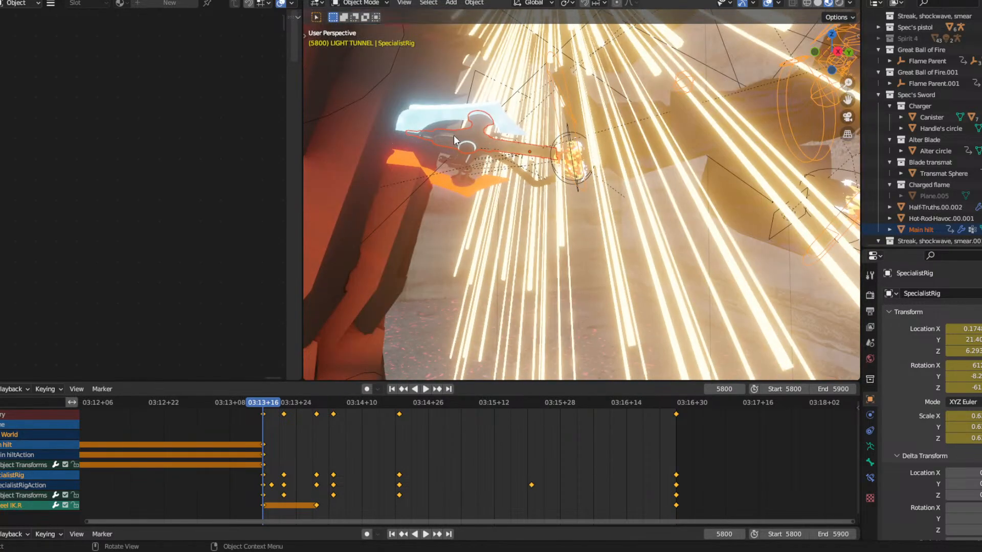
pyautogui.press('r')
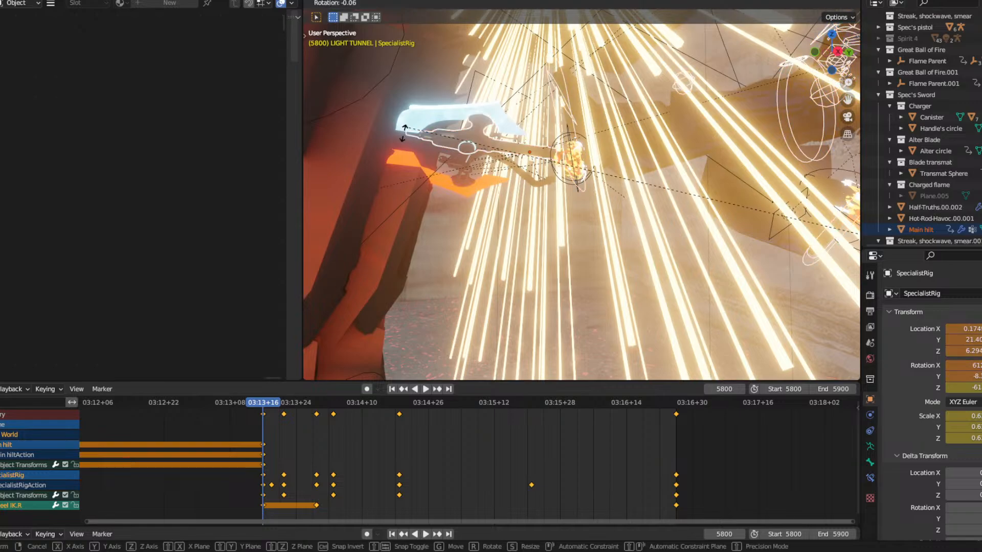
pyautogui.click(497, 155)
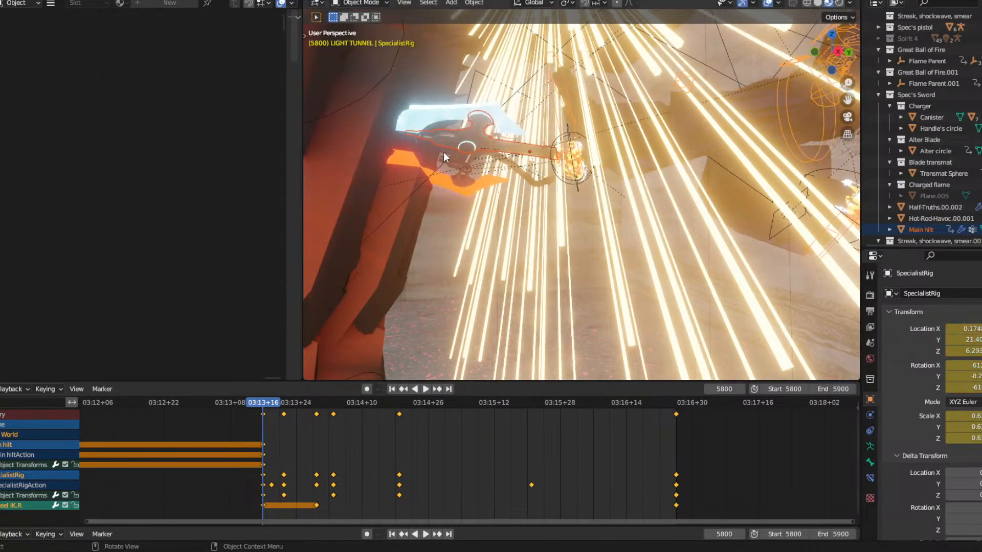
# Rotate only the Main hilt by about -15 degrees at frame 5800 and save the file.
pyautogui.click(523, 144)
pyautogui.press('r')
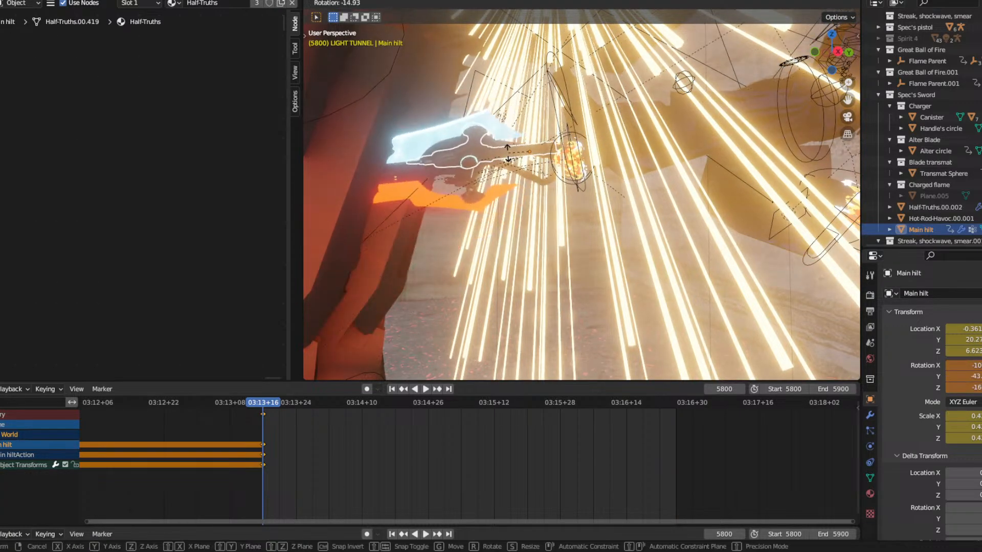
pyautogui.click(508, 152)
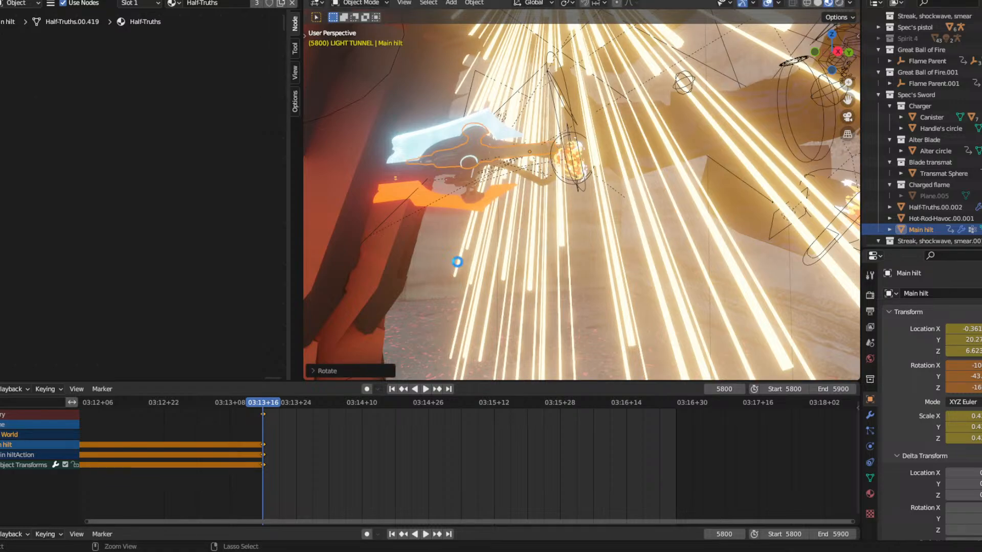
pyautogui.hotkey('ctrl', 's')
# Turn on auto keying and insert a Location, Rotation, Scale & Custom Properties keyframe for the Main hilt at frame 5800.
pyautogui.click(366, 389)
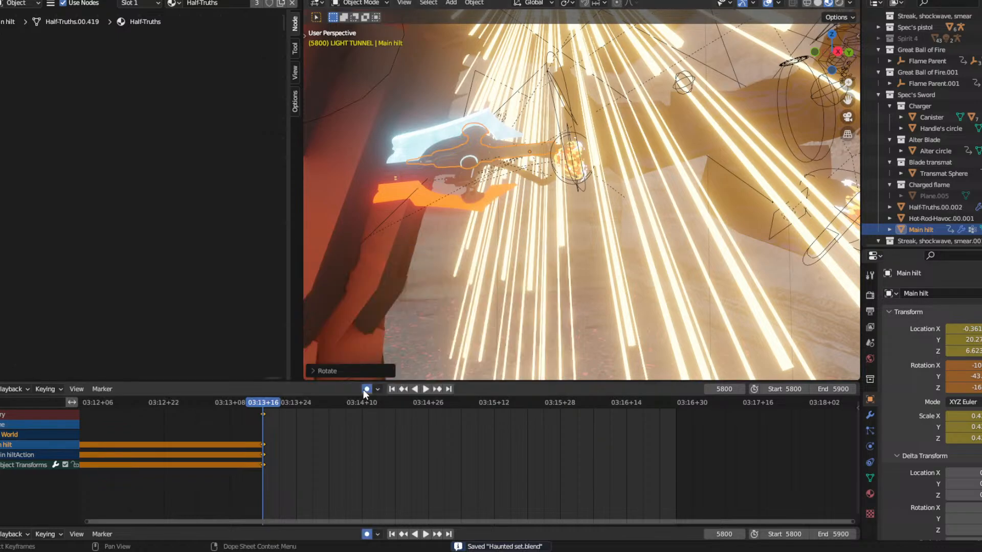
pyautogui.press('i')
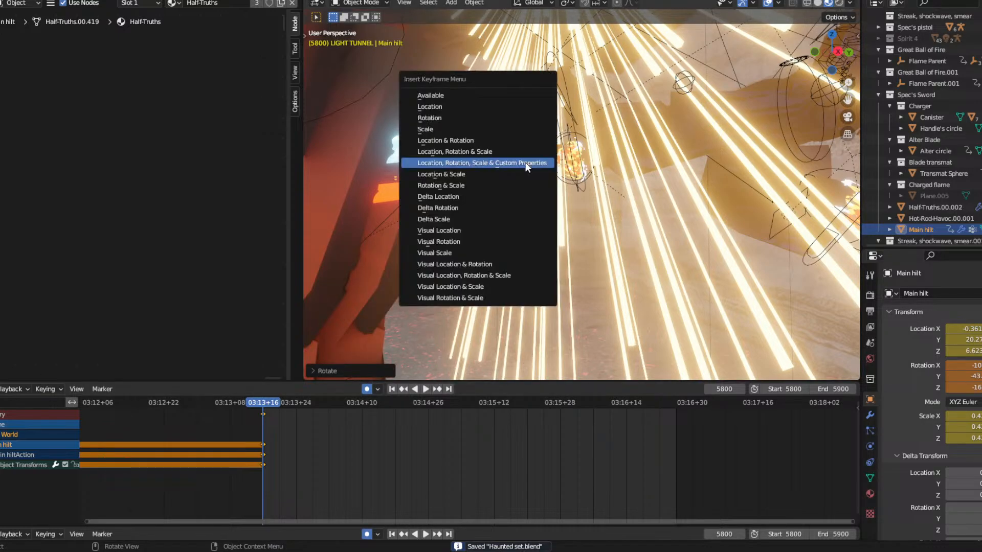
pyautogui.click(526, 161)
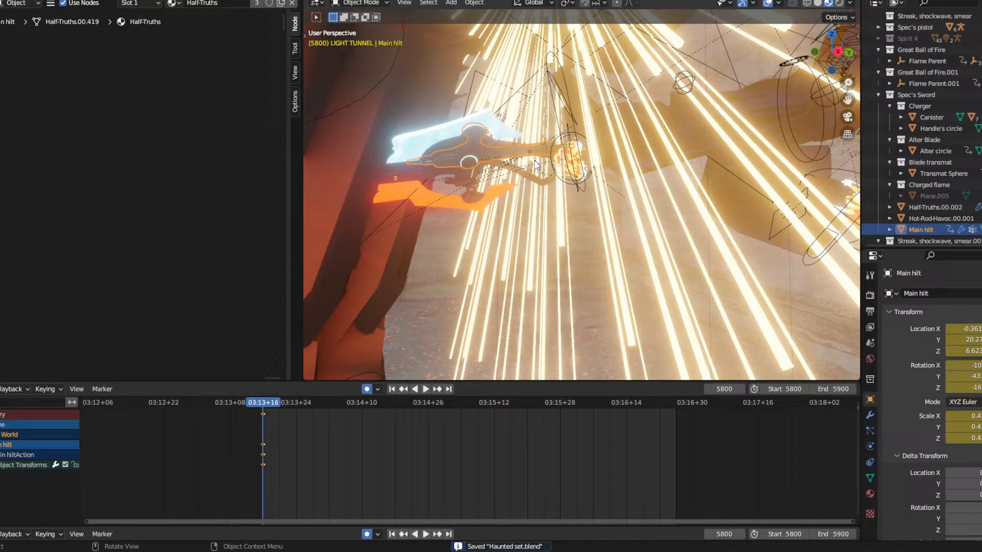
# Add the SpecialistRig to the selection and parent the Main hilt to it with the Bone option.
pyautogui.click(558, 124)
pyautogui.hotkey('ctrl', 'p')
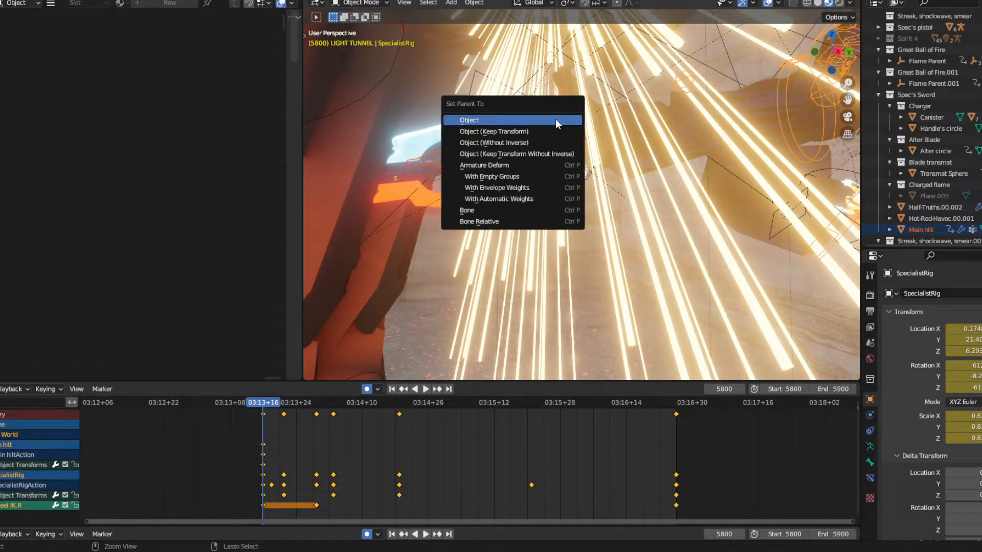
pyautogui.click(466, 211)
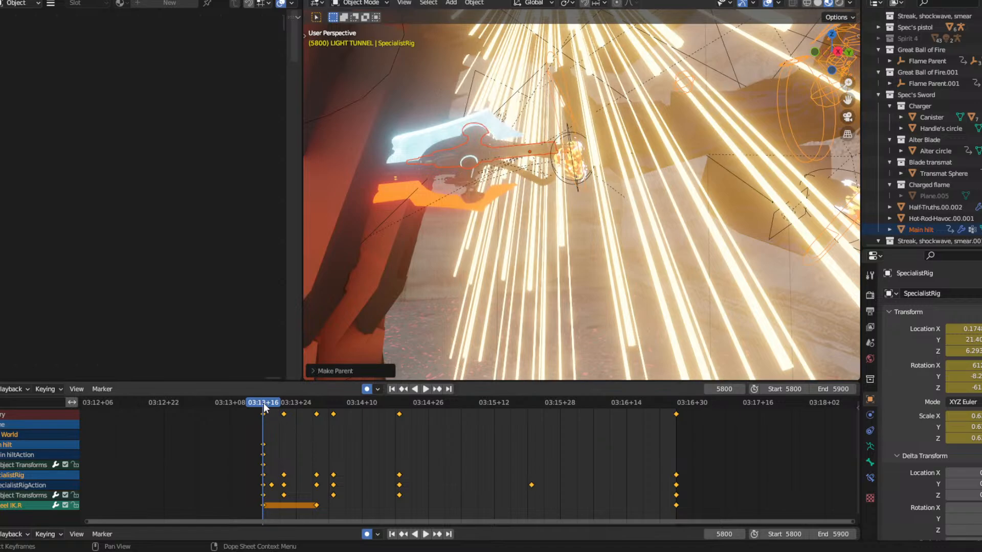
# Play the shot to frame 5818, return to frame 5800 and test whether the hilt moves together with the rig.
pyautogui.press('space')
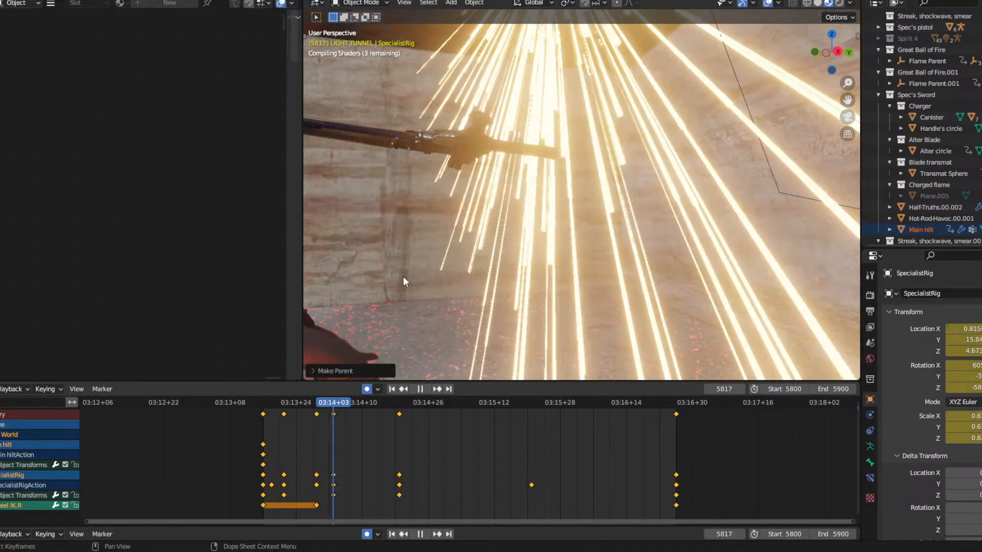
pyautogui.press('space')
pyautogui.moveTo(467, 152); pyautogui.dragTo(459, 165, button='middle')
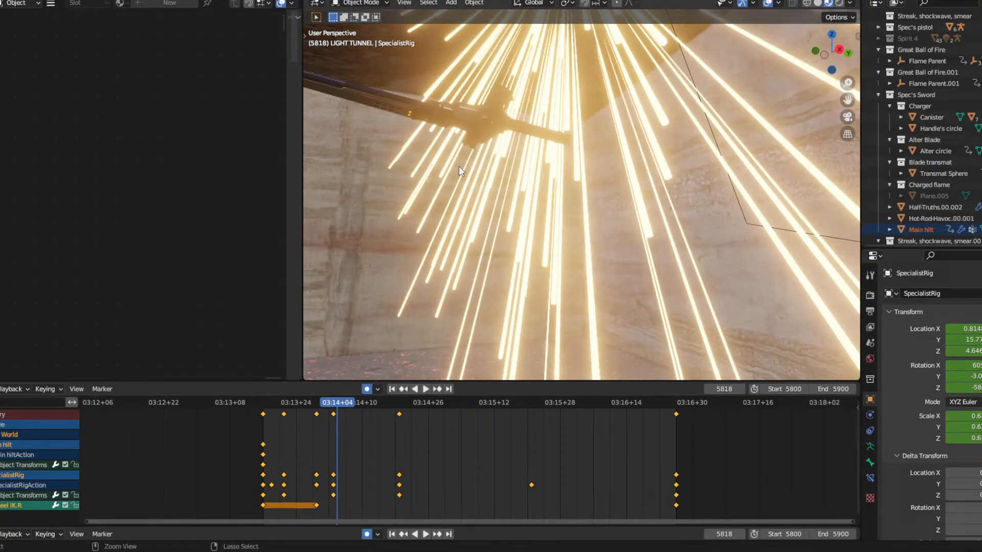
pyautogui.hotkey('shift', 'Left')
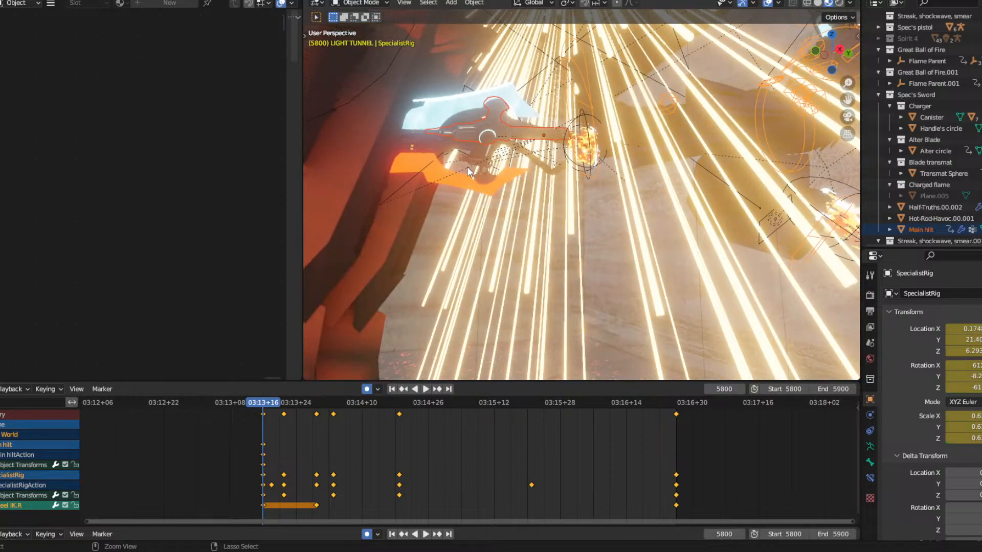
pyautogui.press('g')
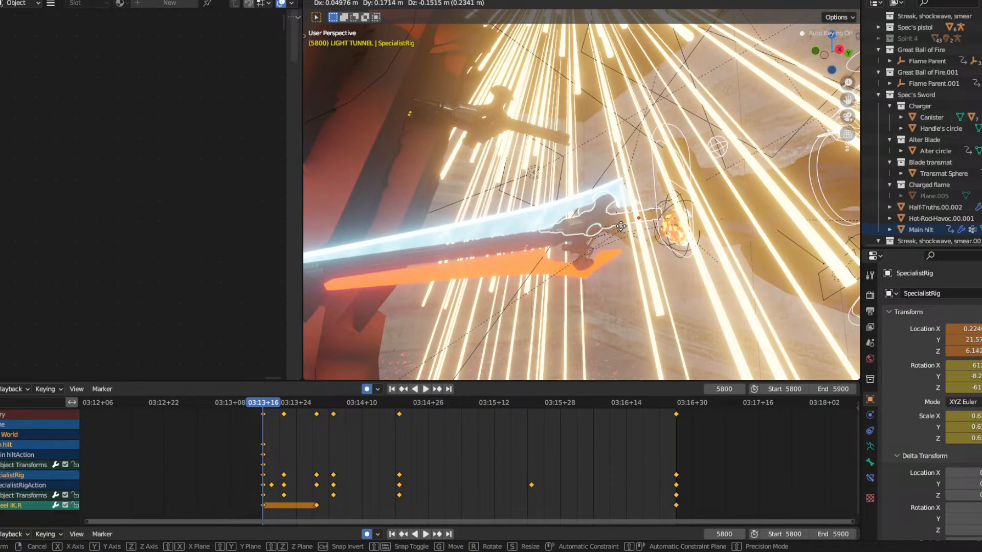
pyautogui.rightClick(621, 230)
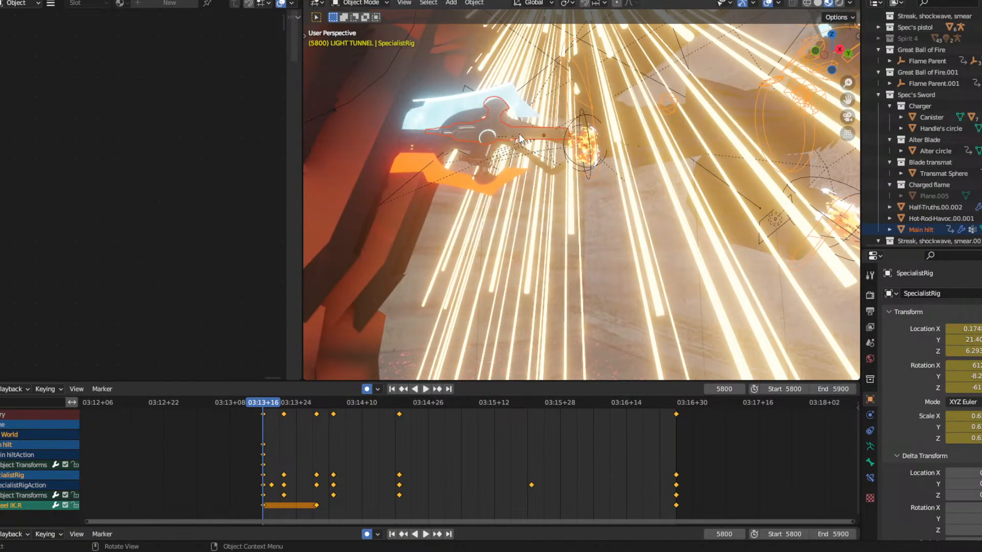
# Go to frame 5824 and delete the duplicate sword hilt, Main hilt.001.
pyautogui.click(363, 402)
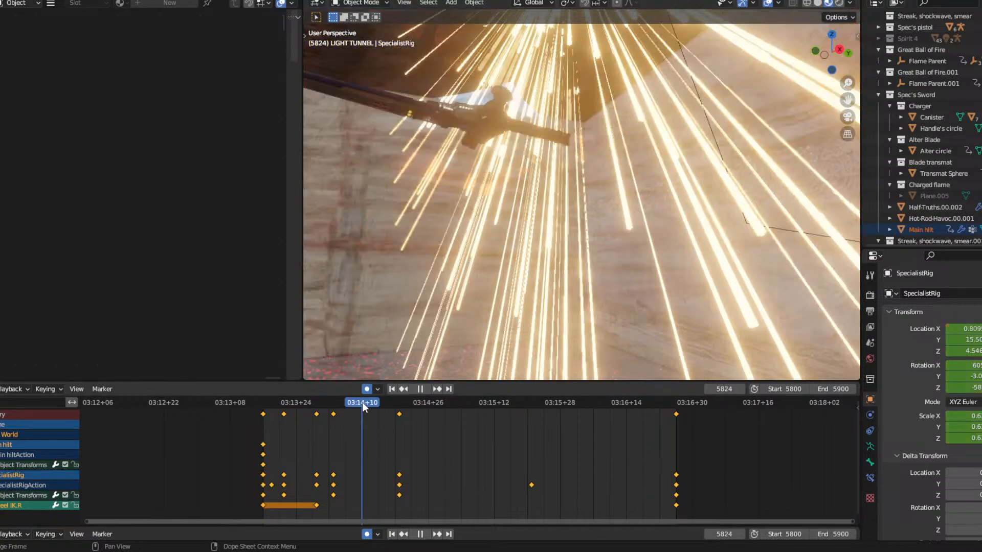
pyautogui.click(537, 132)
pyautogui.press('x')
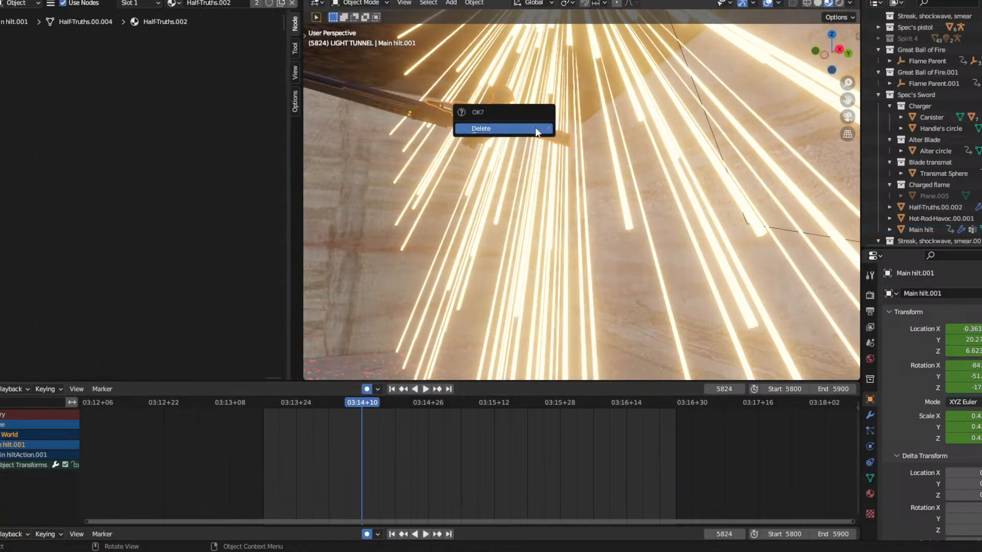
pyautogui.click(536, 132)
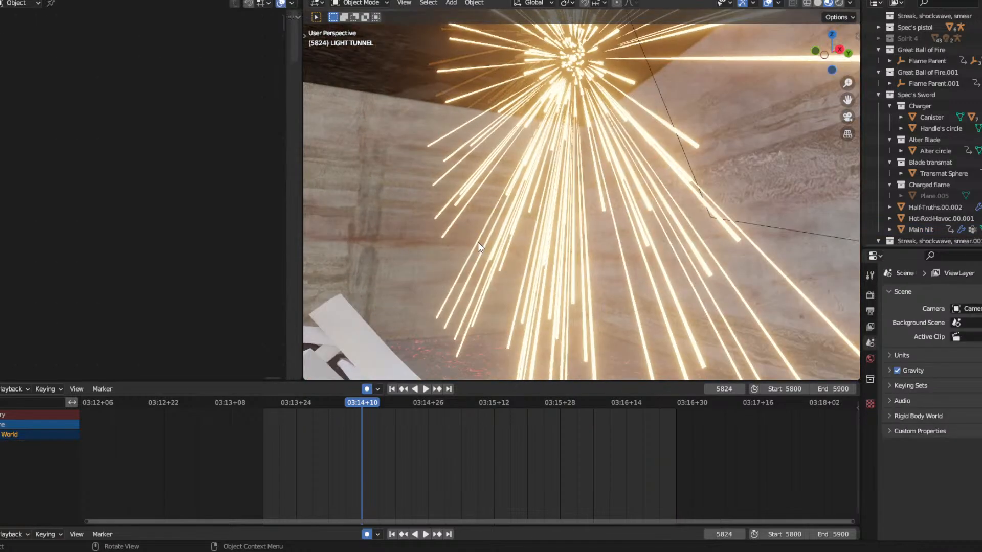
# Check the helmet from the front up to frame 5846 and restore the deleted duplicate hilt.
pyautogui.scroll(-2, 478, 221)
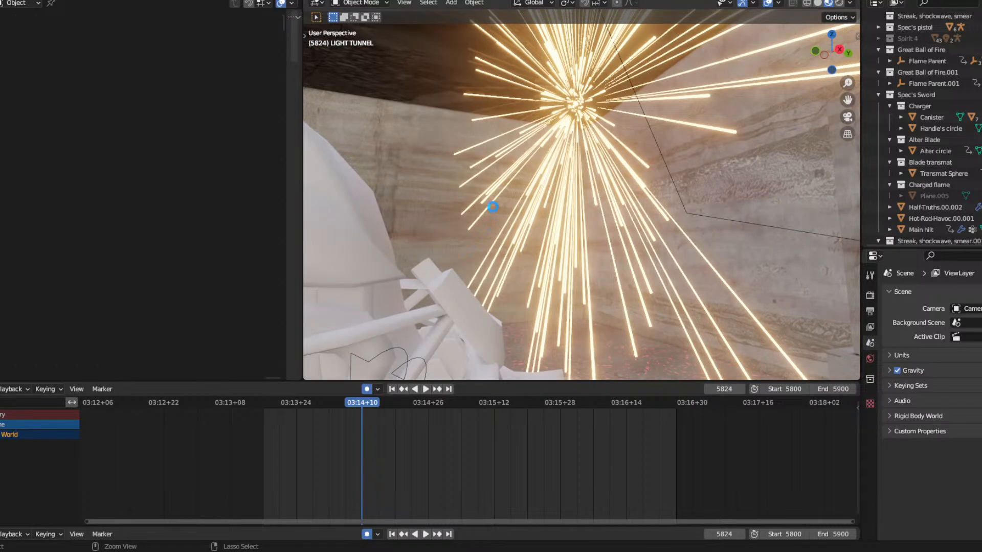
pyautogui.moveTo(573, 197)
pyautogui.mouseDown(button='middle')
pyautogui.moveTo(595, 193)
pyautogui.moveTo(586, 203)
pyautogui.moveTo(566, 201)
pyautogui.moveTo(579, 203)
pyautogui.mouseUp(button='middle')
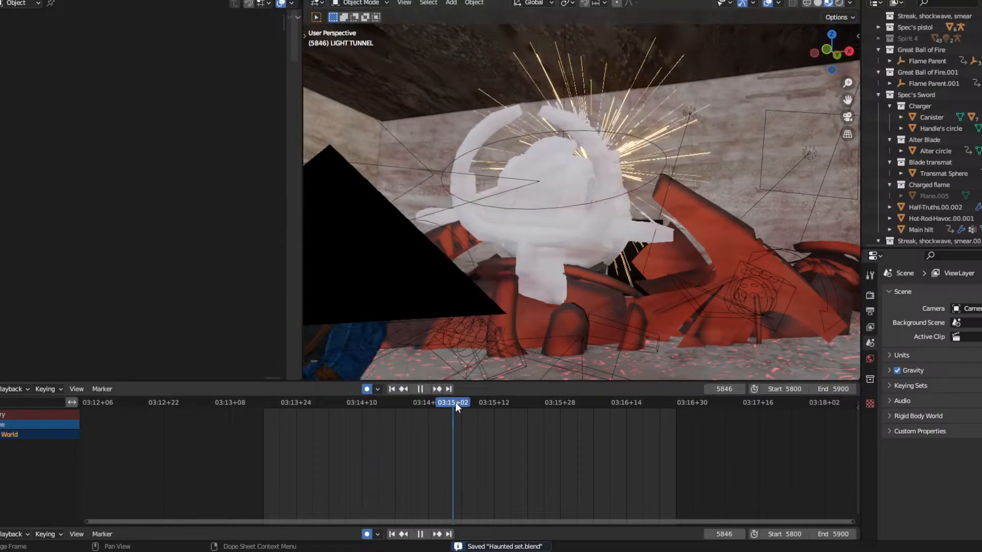
pyautogui.click(574, 197)
pyautogui.click(573, 193)
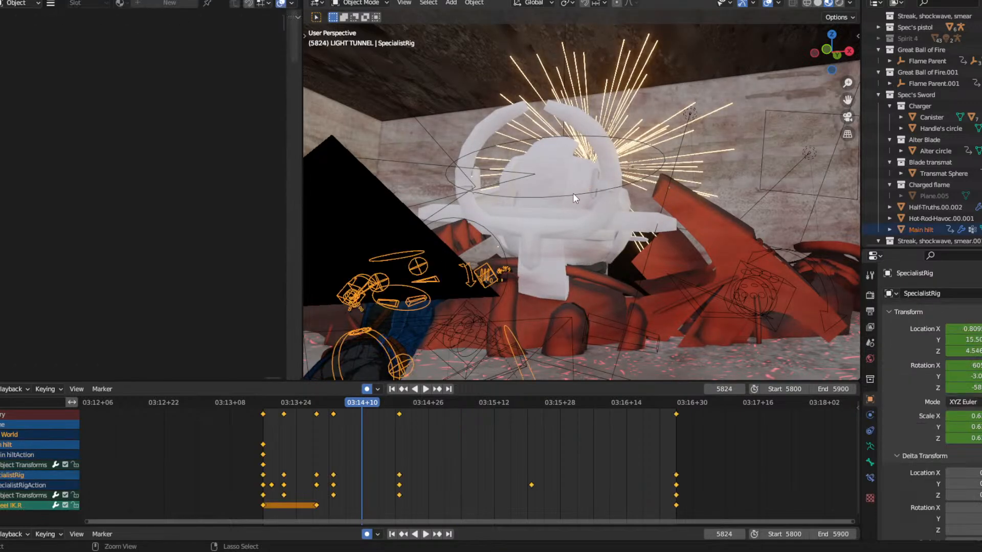
# Play the shot from frame 5800 to frame 5823, and examine the sword and the helmet there and at frame 5844.
pyautogui.hotkey('shift', 'Left')
pyautogui.moveTo(572, 193); pyautogui.dragTo(429, 326, button='middle')
pyautogui.scroll(9, 470, 209)
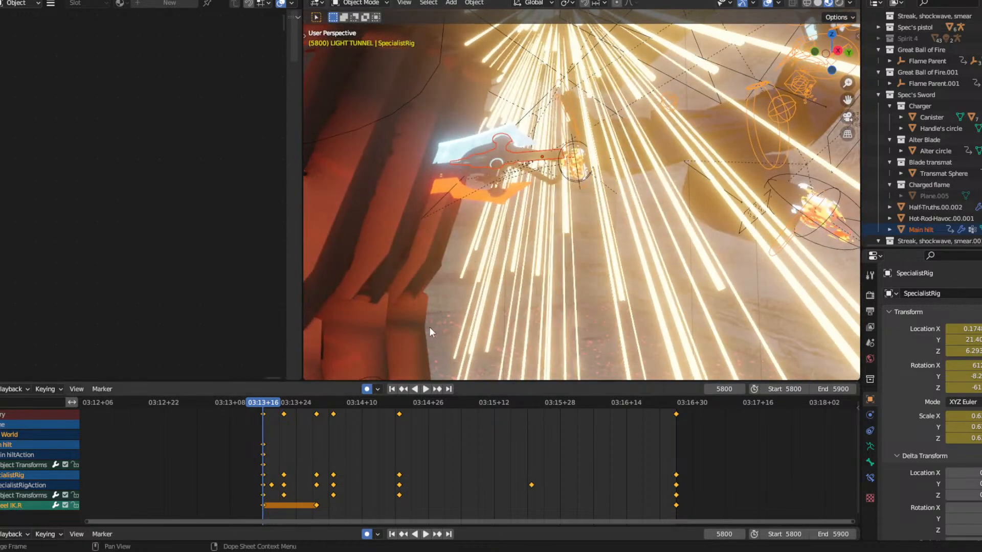
pyautogui.press('space')
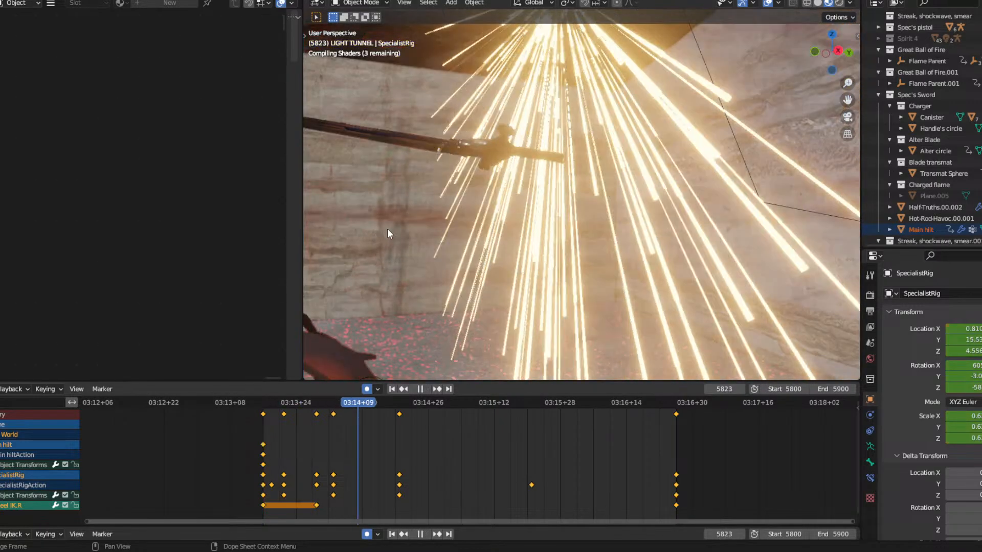
pyautogui.press('space')
pyautogui.moveTo(515, 213); pyautogui.dragTo(529, 209, button='middle')
pyautogui.moveTo(526, 204); pyautogui.dragTo(532, 222, button='middle')
pyautogui.scroll(-6, 498, 217)
pyautogui.scroll(3, 532, 223)
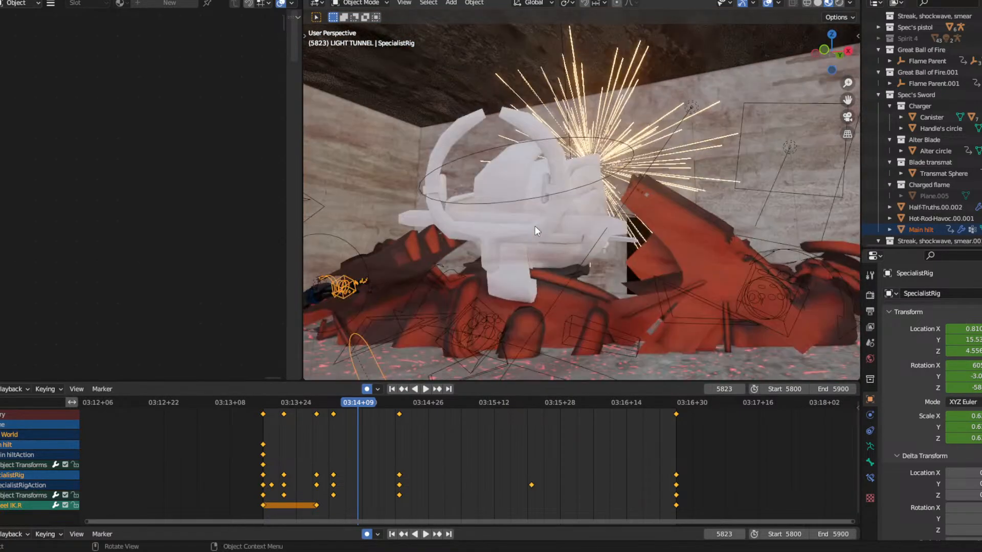
pyautogui.click(443, 403)
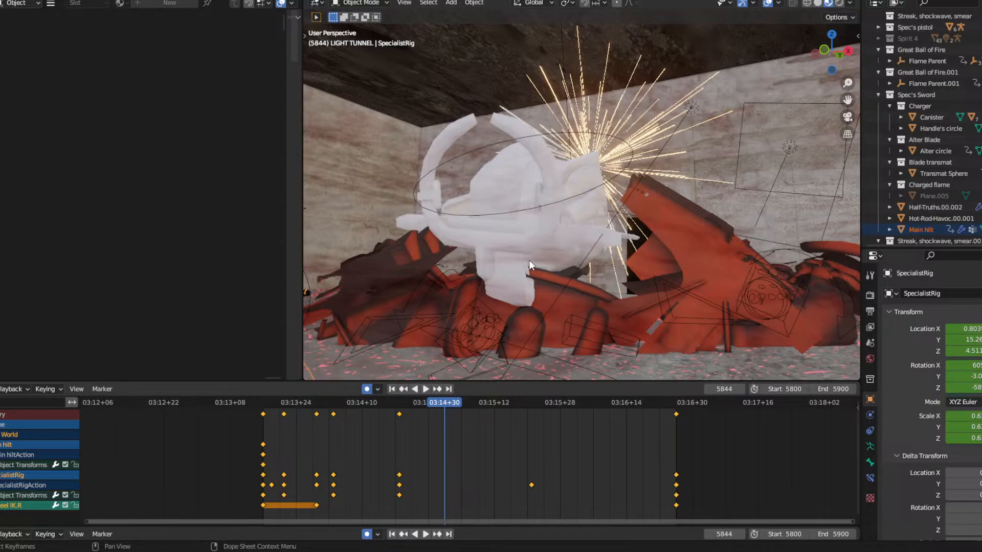
# Undo the hilt's bone parenting and its latest keyframe.
pyautogui.hotkey('ctrl', 'z')
pyautogui.hotkey('ctrl', 'z')
pyautogui.hotkey('ctrl', 'z')
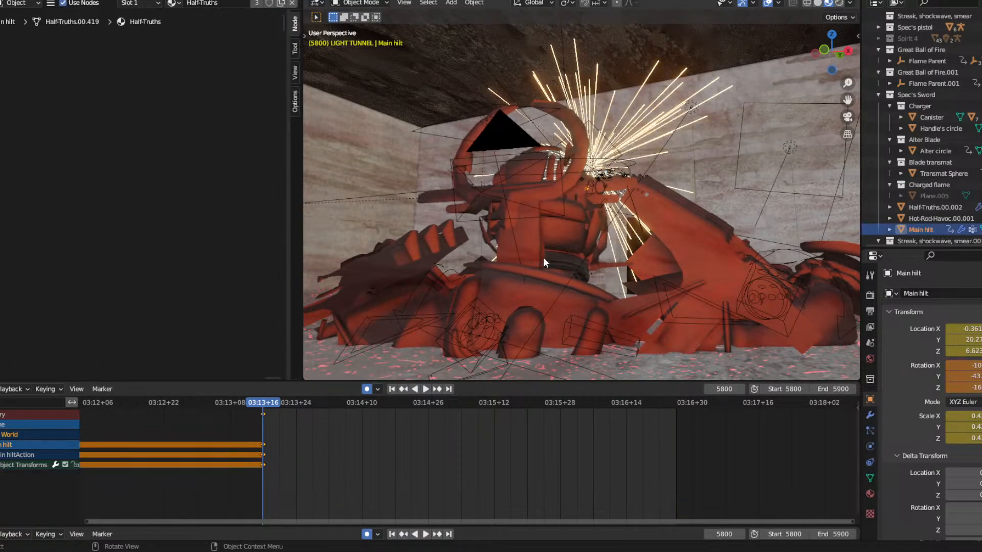
# Go to frame 5841 and inspect the burning helmet and the floating sword from the front and the side.
pyautogui.moveTo(578, 257); pyautogui.dragTo(502, 271, button='middle')
pyautogui.click(431, 403)
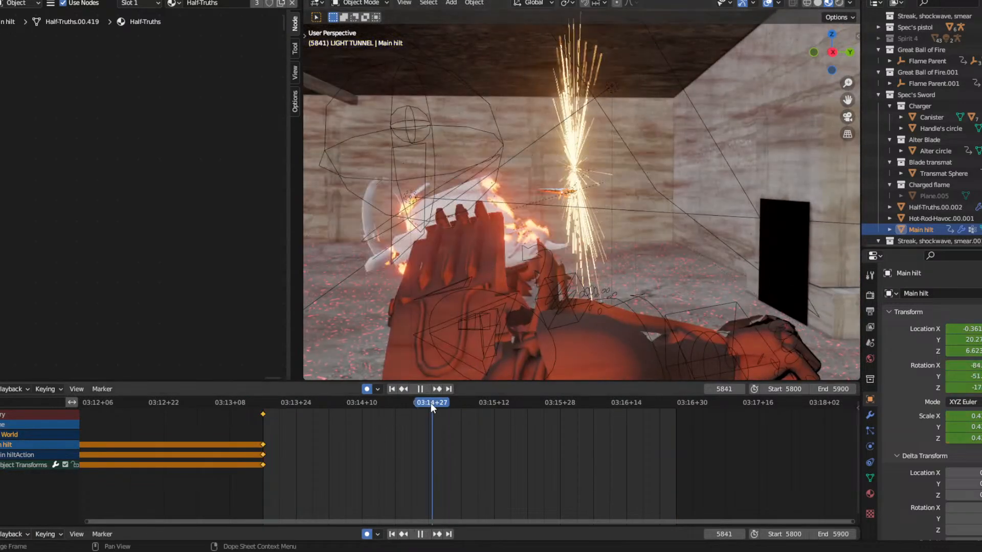
pyautogui.moveTo(468, 300); pyautogui.dragTo(586, 273, button='middle')
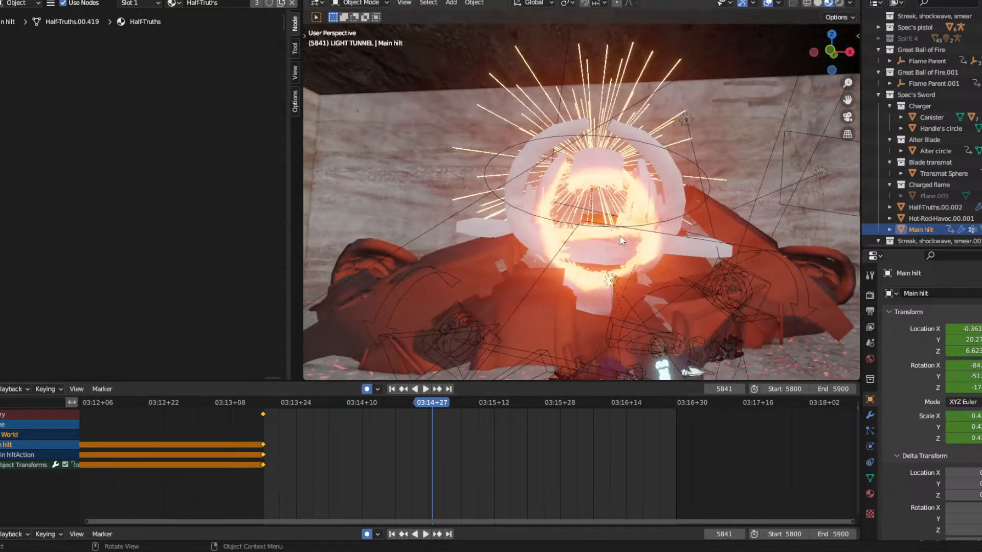
pyautogui.scroll(5, 635, 219)
pyautogui.moveTo(623, 214); pyautogui.dragTo(495, 221, button='middle')
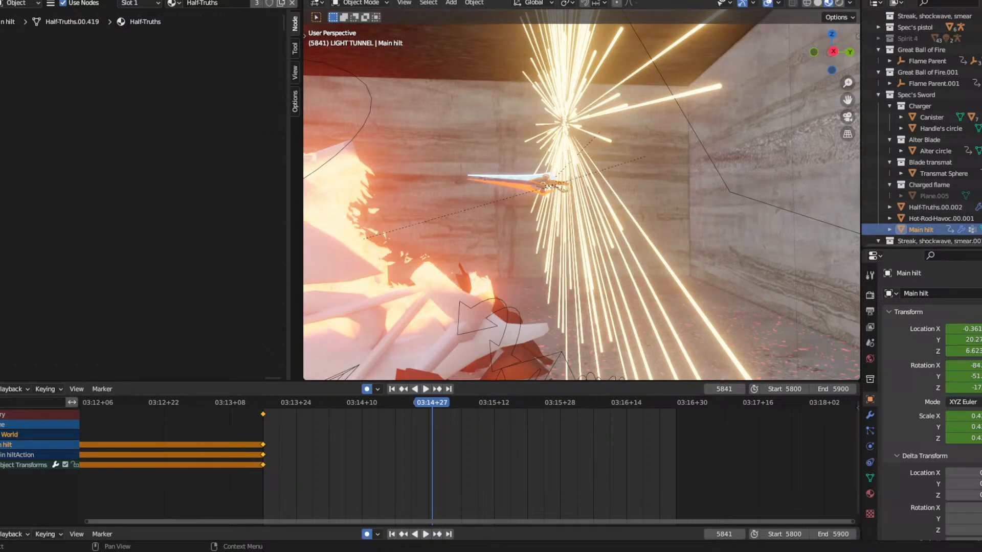
pyautogui.moveTo(525, 192); pyautogui.dragTo(488, 232, button='middle')
# Select the Transmat Sphere and clear its parent while keeping the transformation.
pyautogui.click(487, 231)
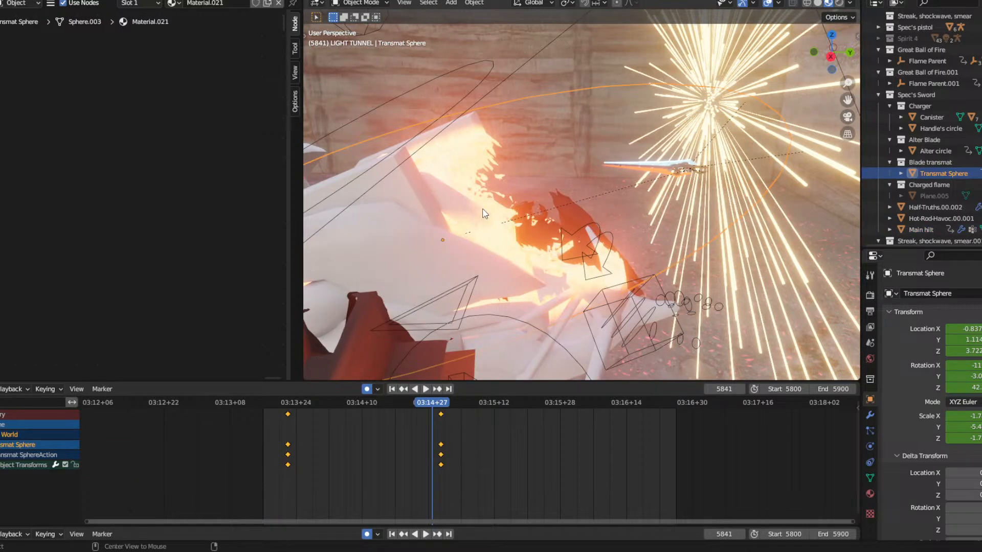
pyautogui.hotkey('alt', 'p')
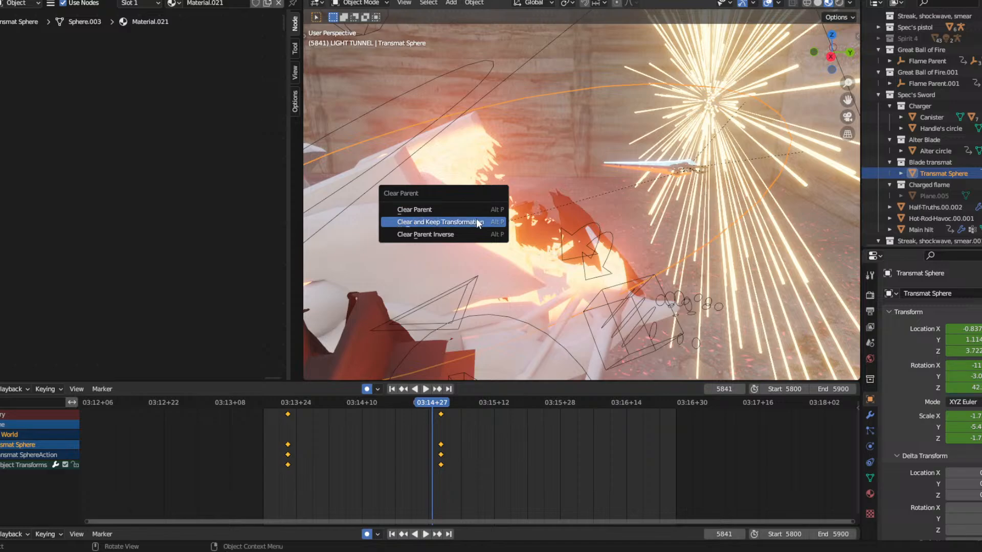
pyautogui.click(476, 220)
# Try to move the unparented Transmat Sphere along the tunnel back to the character at frame 5841.
pyautogui.scroll(-10, 533, 225)
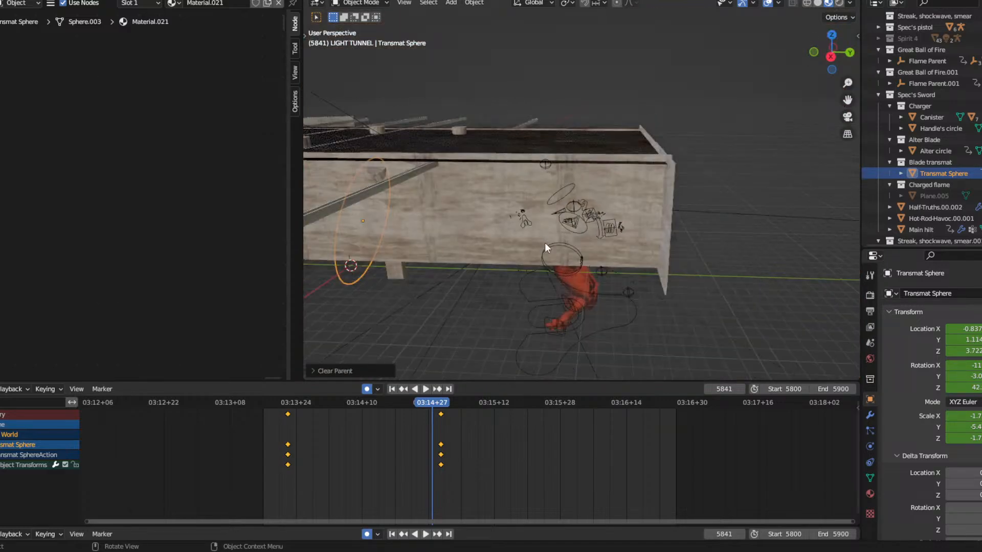
pyautogui.moveTo(545, 245); pyautogui.dragTo(448, 239, button='middle')
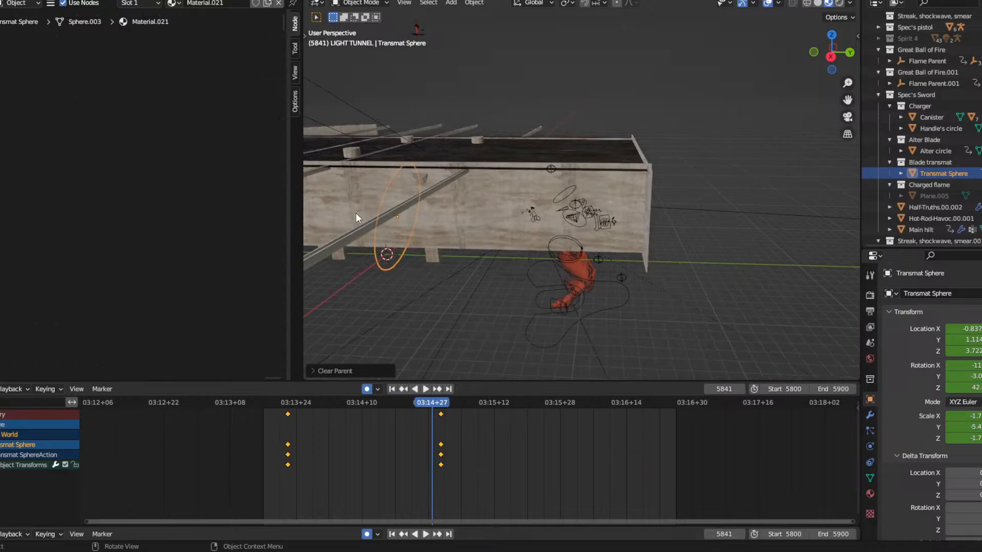
pyautogui.press('g')
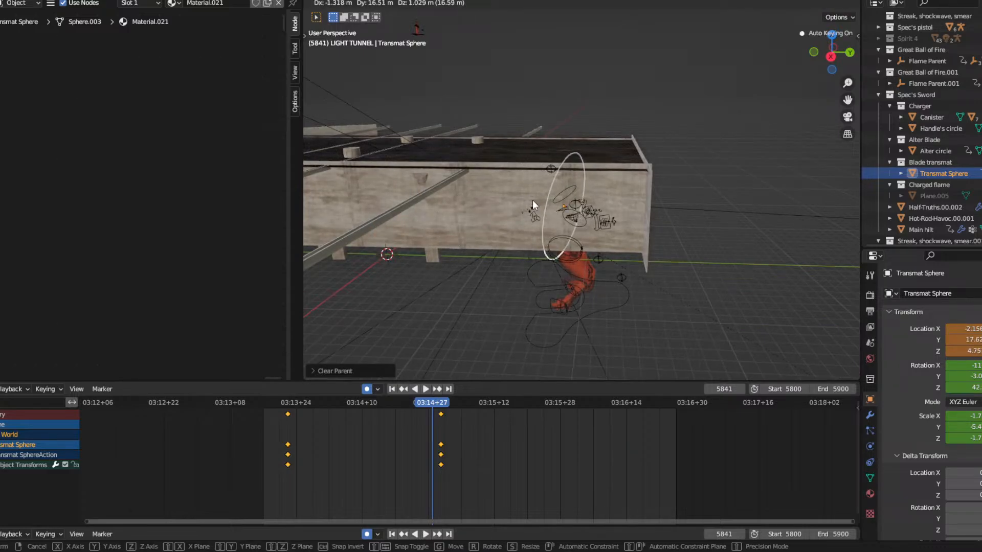
pyautogui.press('Escape')
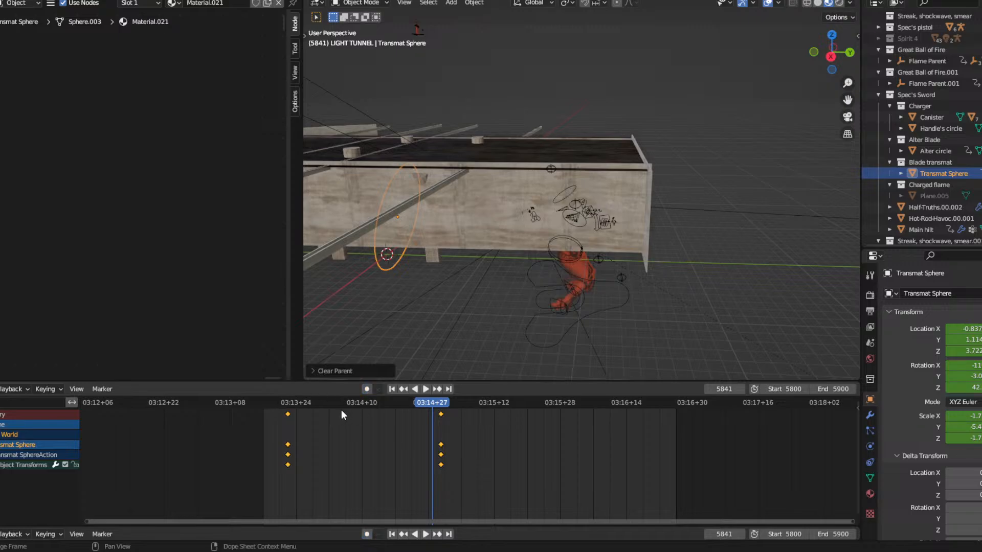
# Turn on auto keying at frame 5806 and move the Transmat Sphere along the tunnel to the helmet.
pyautogui.click(374, 402)
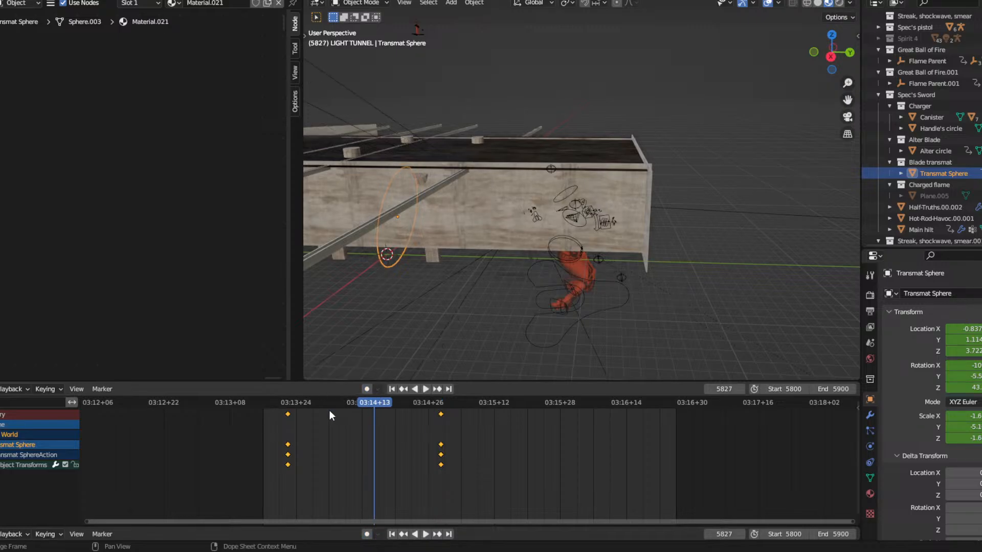
pyautogui.click(289, 403)
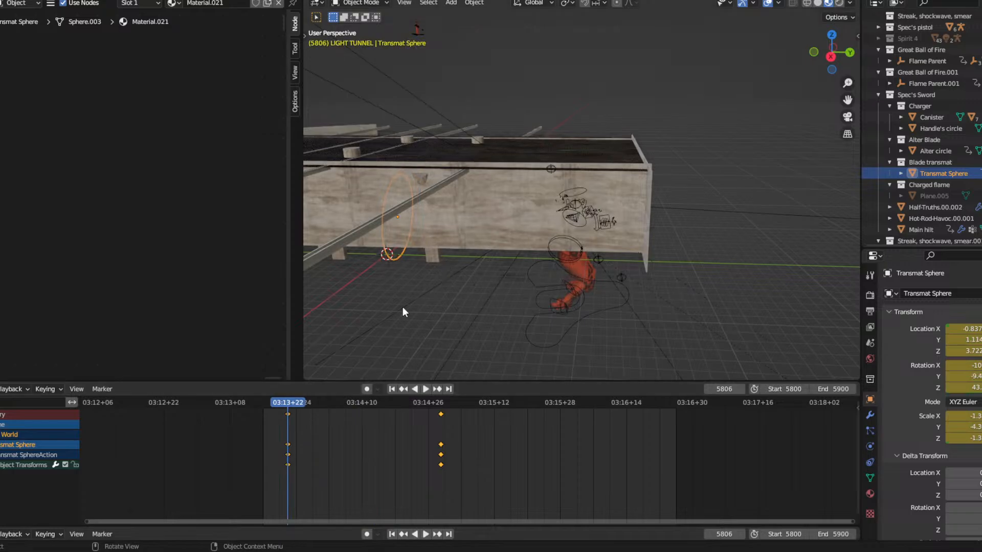
pyautogui.click(366, 390)
pyautogui.scroll(8, 485, 222)
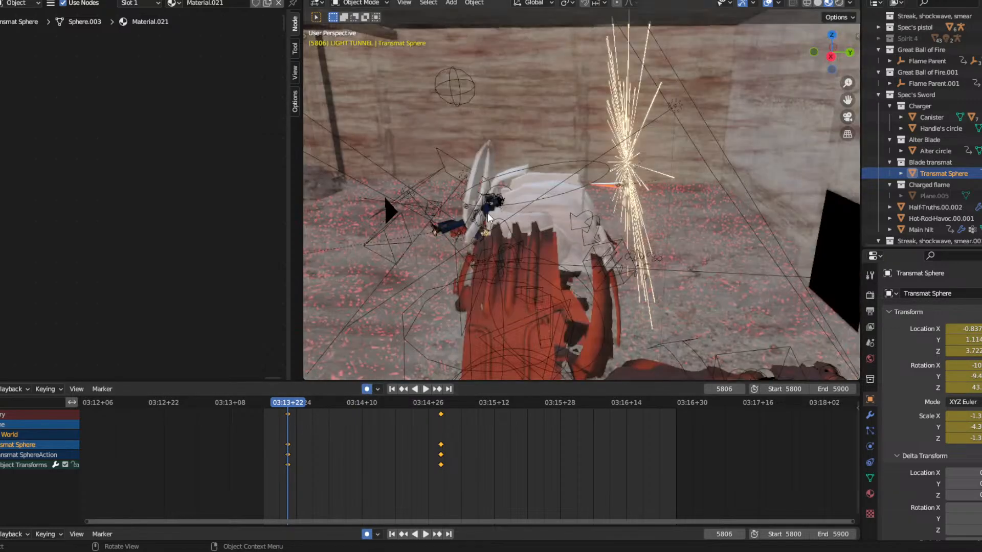
pyautogui.press('g')
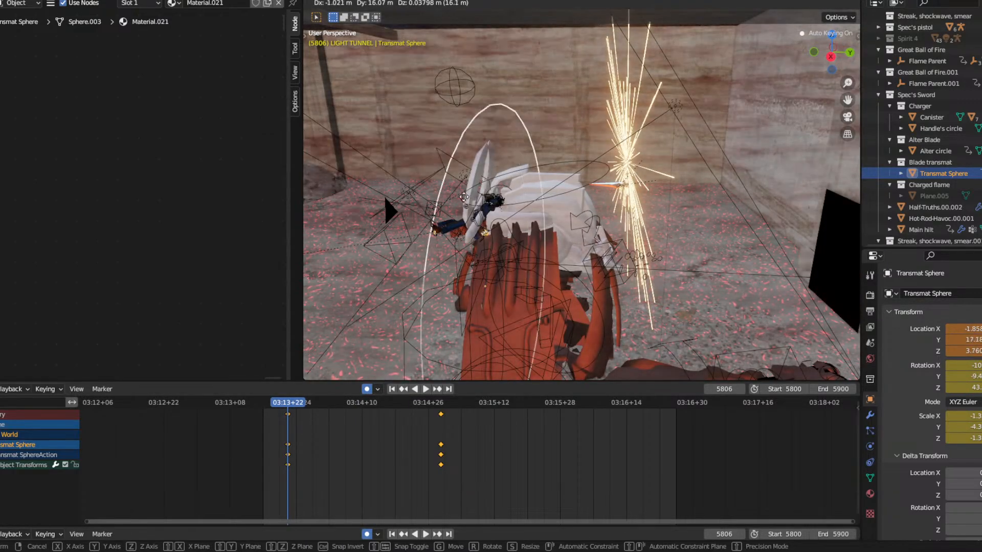
pyautogui.click(564, 179)
# Rotate the Transmat Sphere about 80° at frame 5806 and reposition it over the helmet from several angles.
pyautogui.press('r')
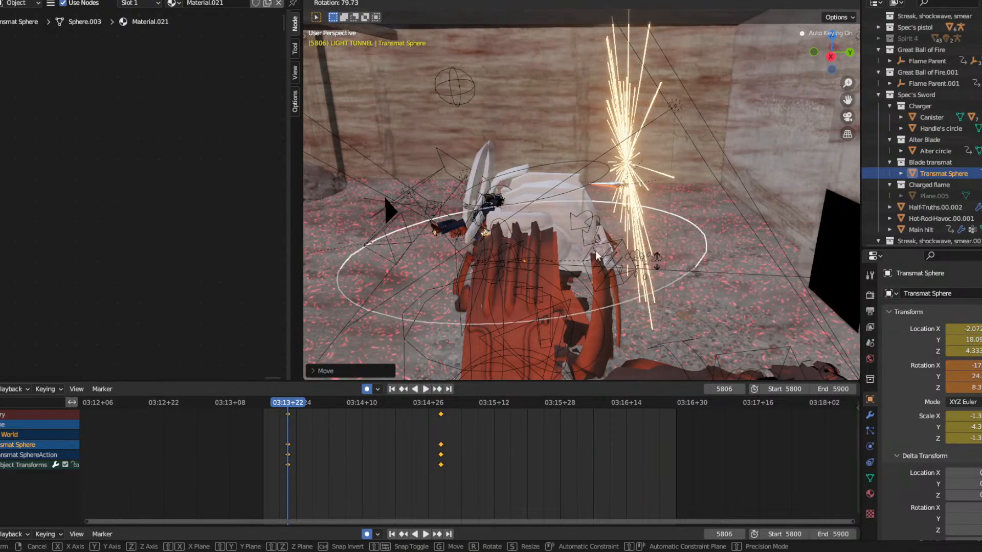
pyautogui.click(611, 279)
pyautogui.moveTo(611, 271); pyautogui.dragTo(744, 214, button='middle')
pyautogui.press('g')
pyautogui.click(745, 128)
pyautogui.moveTo(745, 128); pyautogui.dragTo(387, 211, button='middle')
pyautogui.press('g')
pyautogui.click(517, 175)
pyautogui.moveTo(517, 175); pyautogui.dragTo(418, 199, button='middle')
pyautogui.press('g')
pyautogui.click(467, 199)
# Scale the Transmat Sphere down to about half size at frame 5806 and center it on the front of the helmet.
pyautogui.press('s')
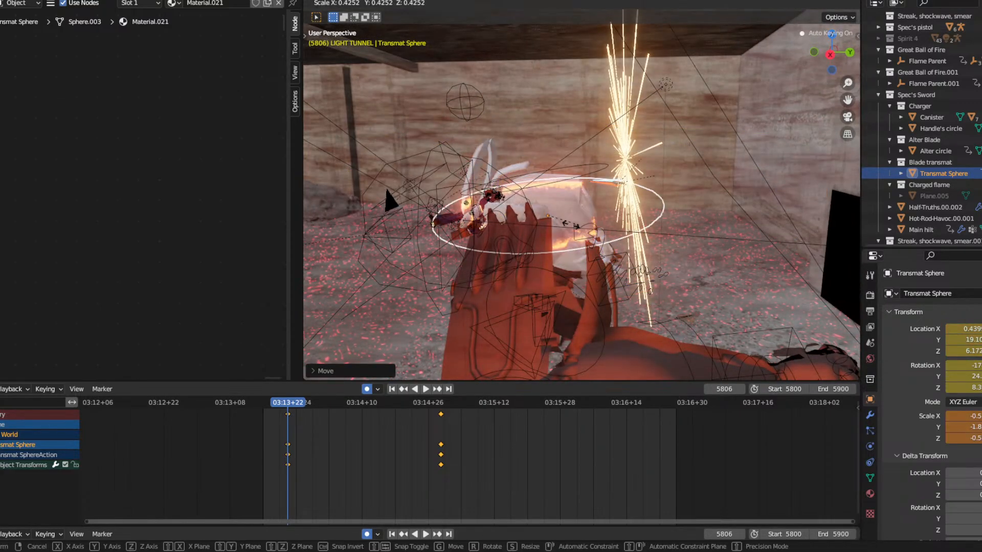
pyautogui.click(581, 227)
pyautogui.moveTo(581, 227); pyautogui.dragTo(667, 190, button='middle')
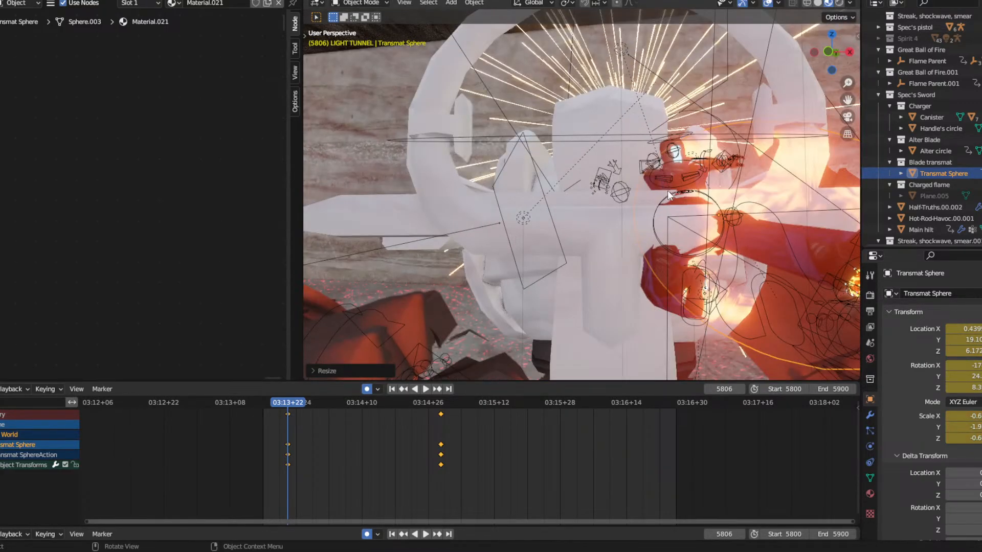
pyautogui.press('g')
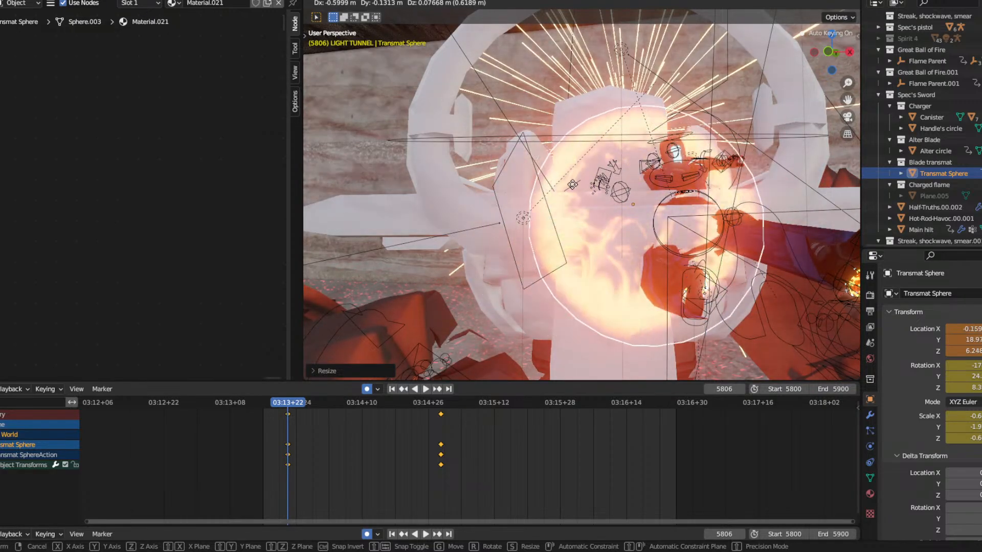
pyautogui.click(543, 226)
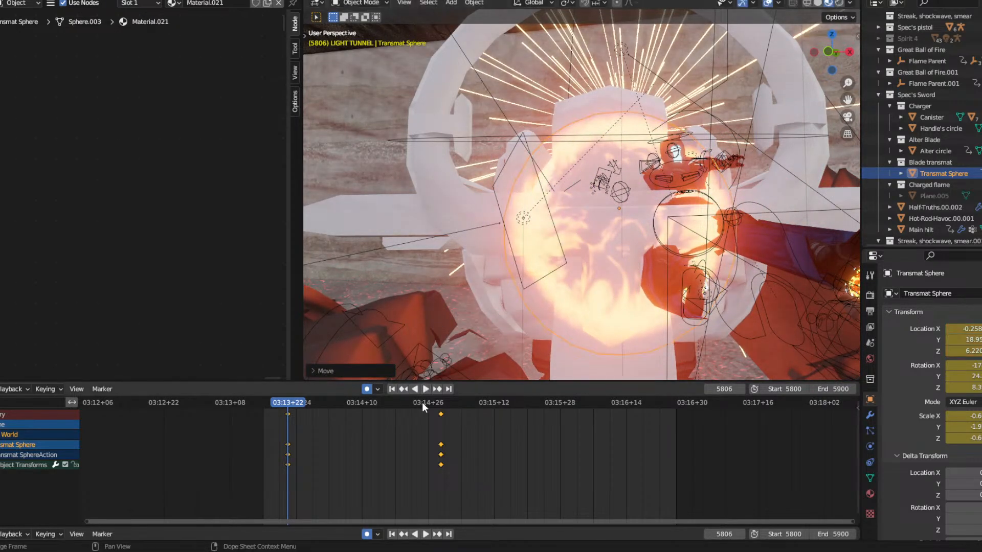
pyautogui.moveTo(576, 277); pyautogui.dragTo(563, 239, button='middle')
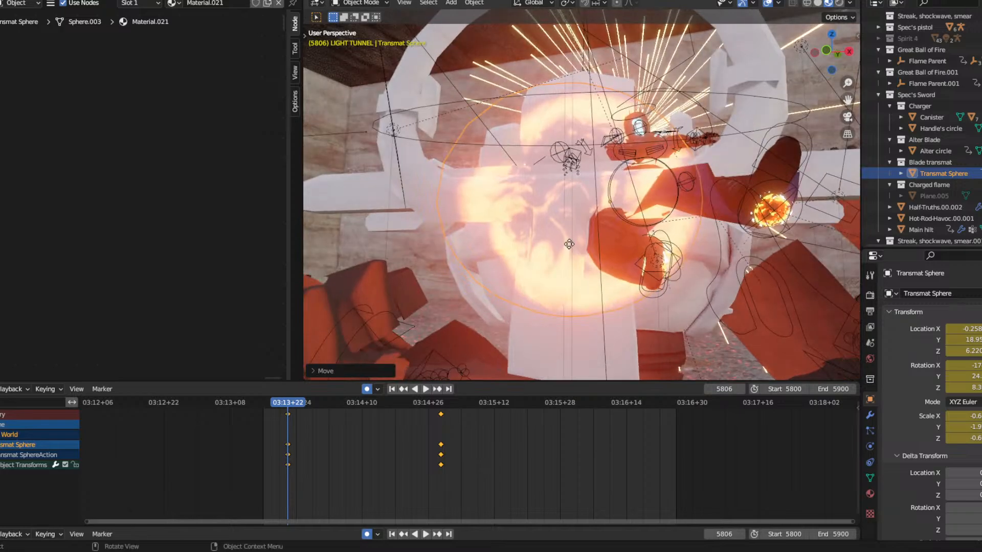
pyautogui.press('g')
pyautogui.click(573, 242)
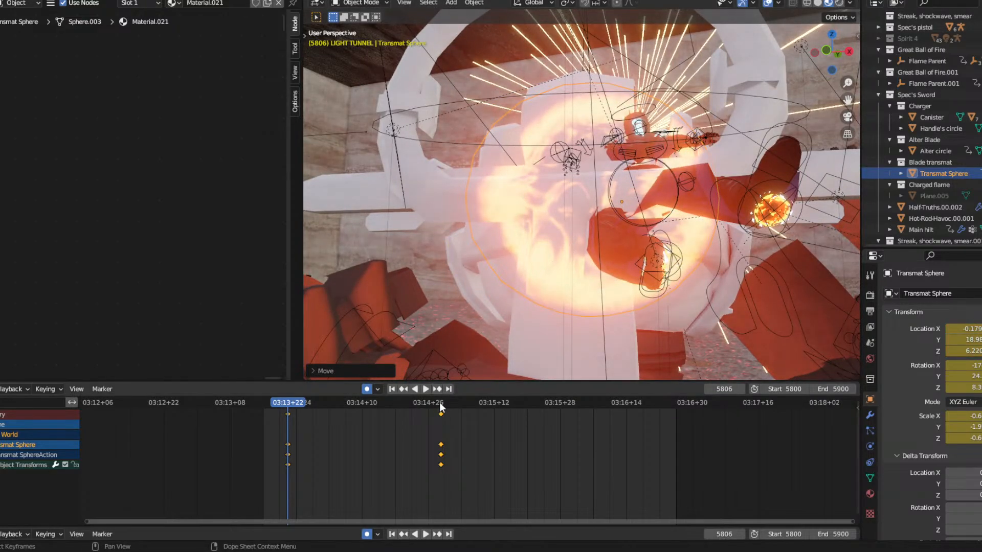
# Go to the sphere's second keyframe at frame 5843 and rotate the Transmat Sphere freely to face the helmet.
pyautogui.click(441, 403)
pyautogui.scroll(-6, 520, 256)
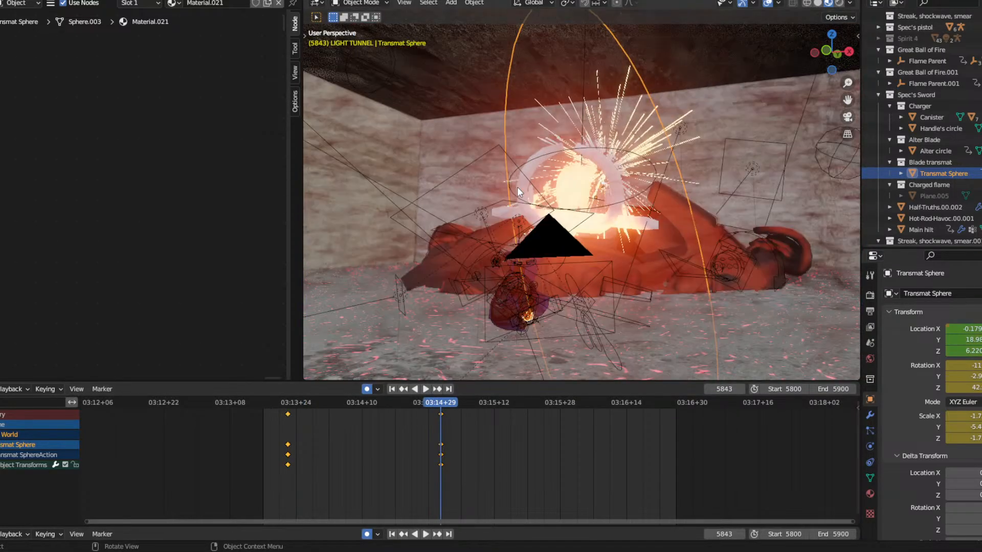
pyautogui.moveTo(517, 186); pyautogui.dragTo(468, 205, button='middle')
pyautogui.press('r')
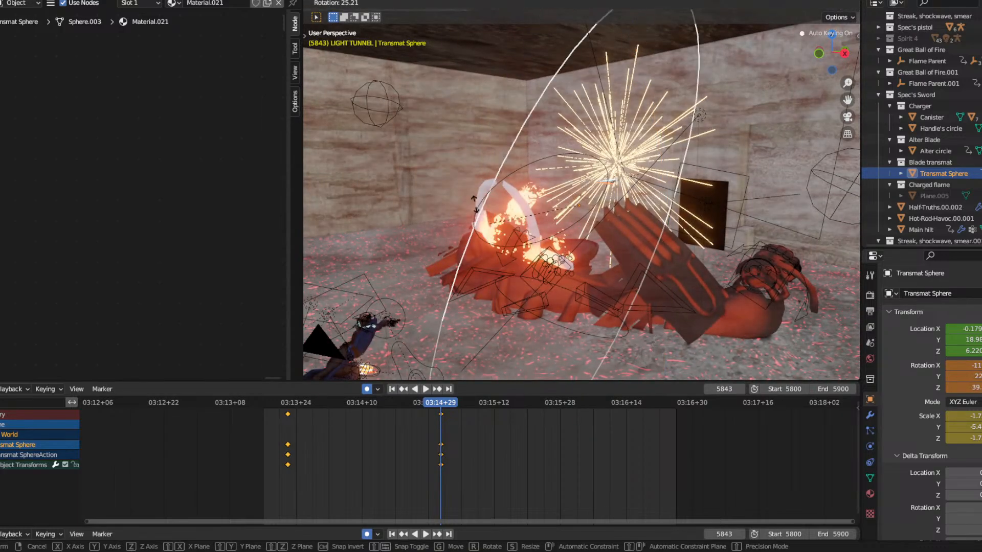
pyautogui.click(467, 146)
pyautogui.moveTo(404, 156); pyautogui.dragTo(468, 156, button='middle')
pyautogui.press('r')
pyautogui.press('r')
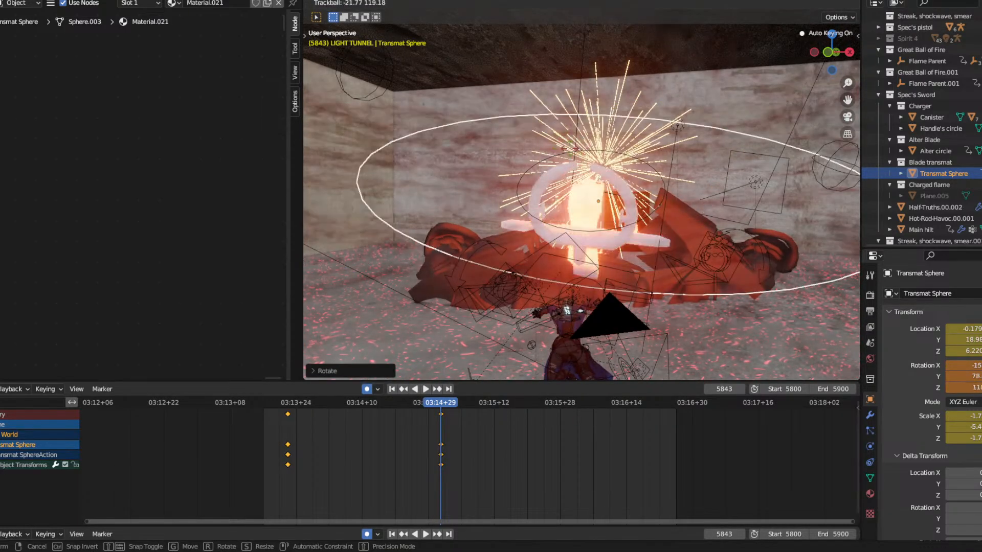
pyautogui.click(492, 148)
# Shrink the Transmat Sphere to about half size at frame 5843 and move it onto the helmet.
pyautogui.press('s')
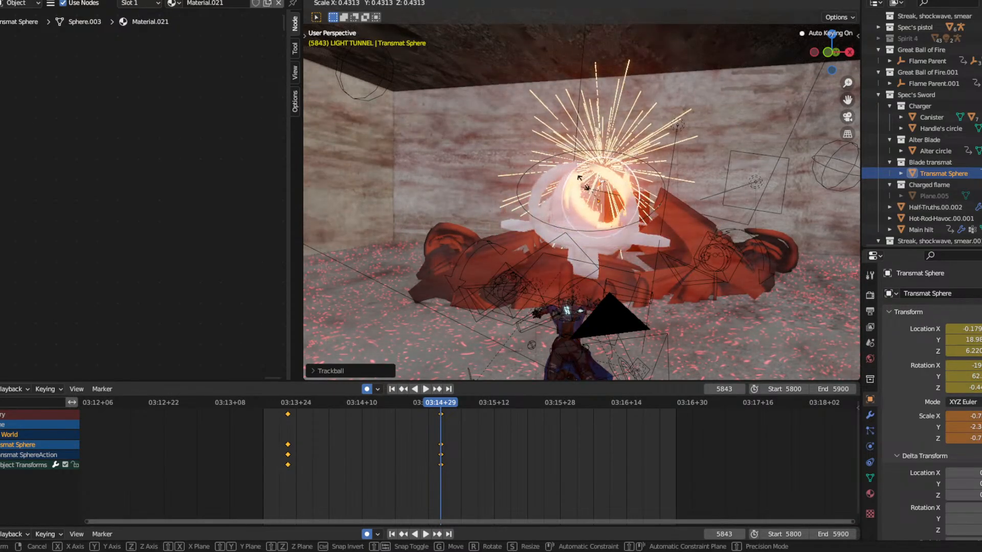
pyautogui.click(577, 186)
pyautogui.press('g')
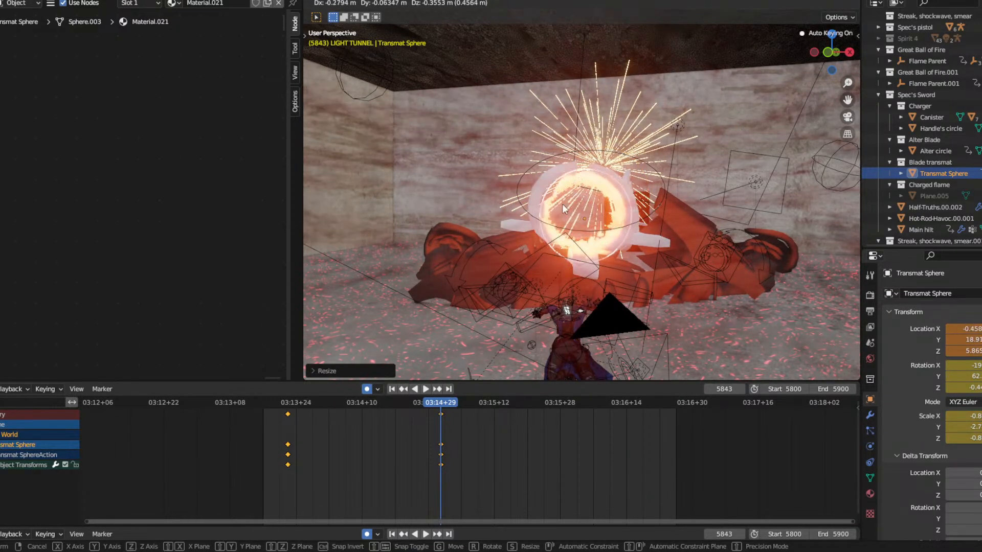
pyautogui.click(563, 204)
# Tilt the Transmat Sphere with a trackball rotation at frame 5843 and nudge it to cover the helmet's front.
pyautogui.scroll(5, 576, 168)
pyautogui.press('r')
pyautogui.press('r')
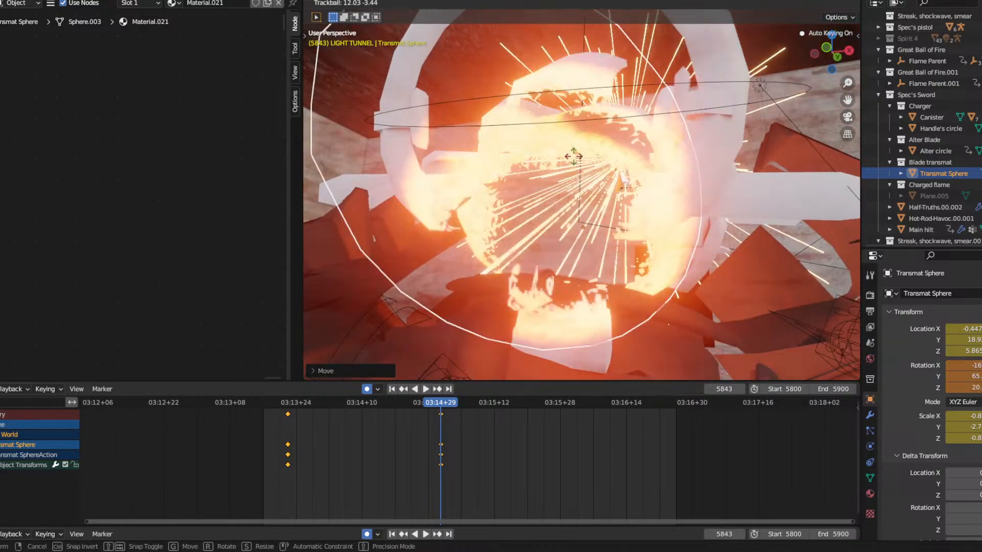
pyautogui.click(579, 151)
pyautogui.press('g')
pyautogui.click(593, 145)
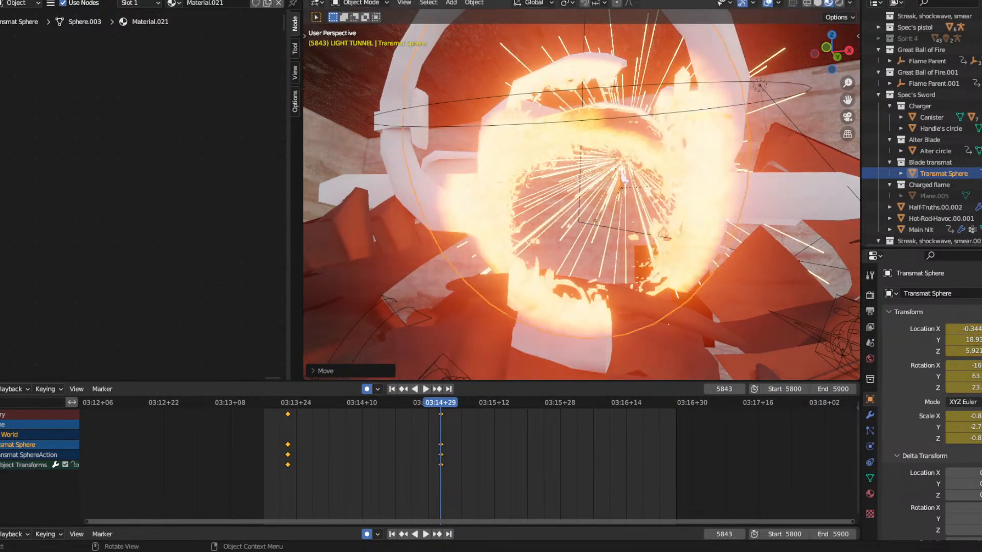
pyautogui.press('s')
pyautogui.rightClick(560, 155)
# Reduce the Transmat Sphere slightly at frame 5843, rotate it freely, and realign it with the center of the helmet.
pyautogui.scroll(-6, 571, 155)
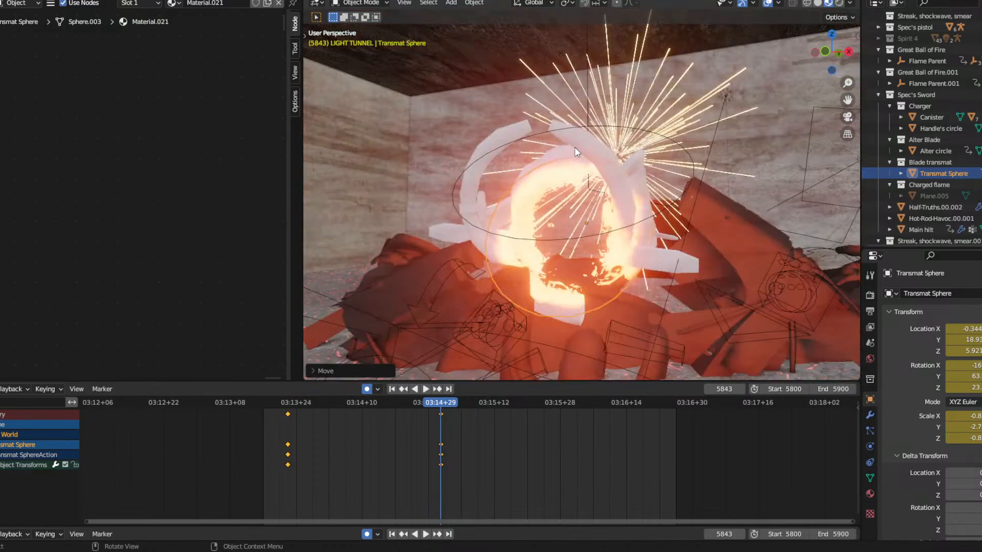
pyautogui.moveTo(574, 154)
pyautogui.mouseDown(button='middle')
pyautogui.moveTo(591, 136)
pyautogui.moveTo(556, 177)
pyautogui.moveTo(575, 177)
pyautogui.moveTo(584, 155)
pyautogui.mouseUp(button='middle')
pyautogui.press('s')
pyautogui.click(549, 177)
pyautogui.press('r')
pyautogui.press('r')
pyautogui.click(575, 189)
pyautogui.press('g')
pyautogui.click(577, 161)
pyautogui.scroll(5, 586, 158)
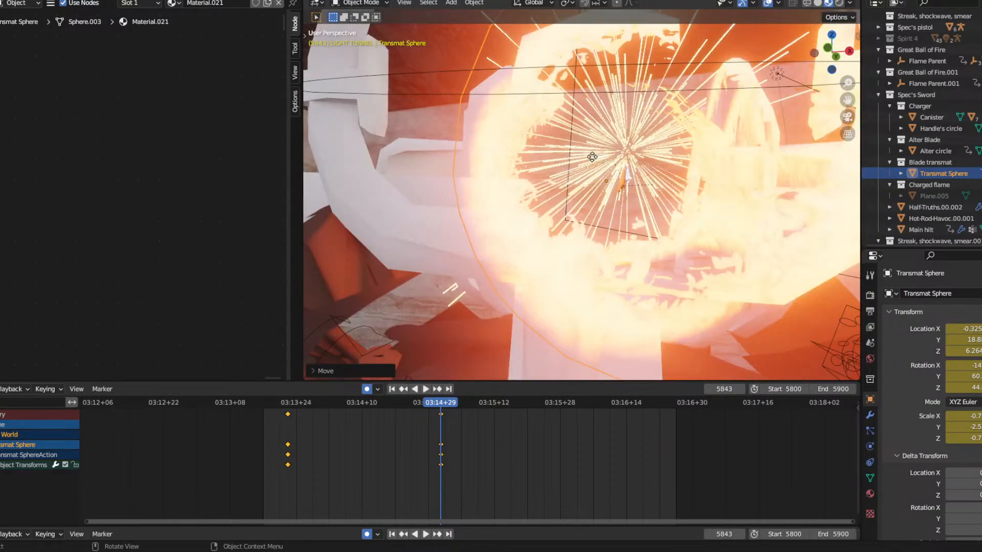
pyautogui.press('g')
pyautogui.click(588, 170)
pyautogui.scroll(-4, 587, 170)
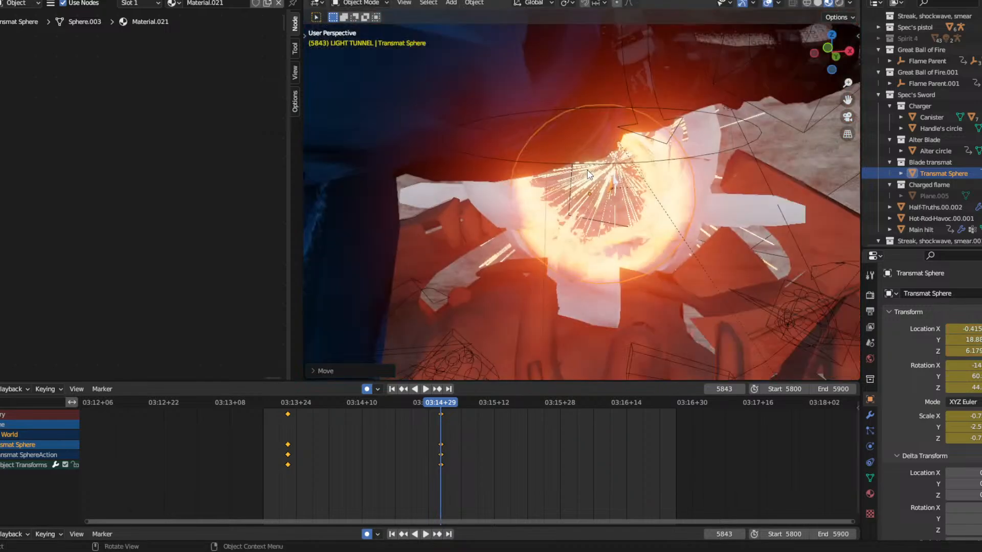
pyautogui.moveTo(587, 169); pyautogui.dragTo(562, 219, button='middle')
pyautogui.scroll(-4, 578, 169)
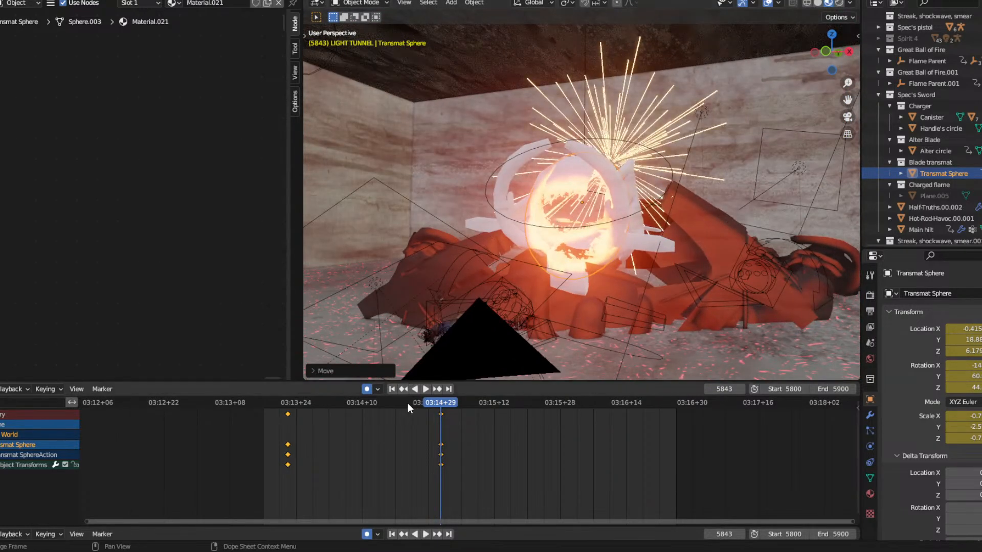
# Play back the burning dissolve from the start of the sphere's animation and check it from the front.
pyautogui.click(391, 403)
pyautogui.press('space')
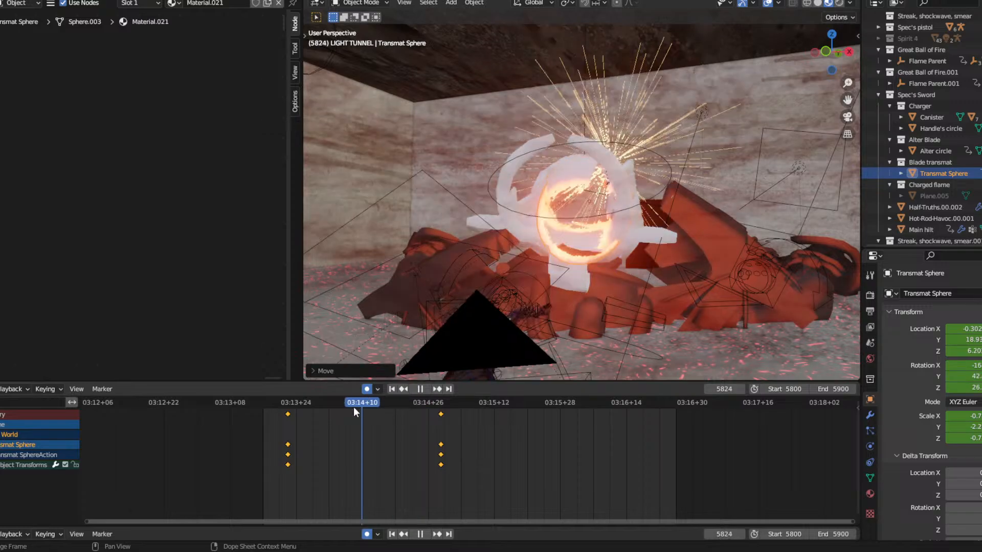
pyautogui.click(306, 403)
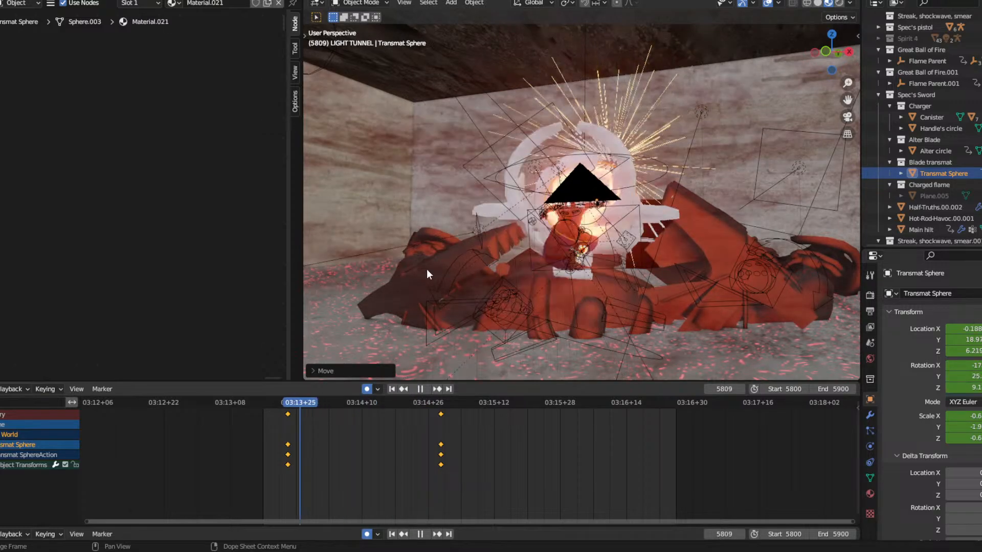
pyautogui.press('space')
pyautogui.moveTo(473, 206); pyautogui.dragTo(553, 223, button='middle')
pyautogui.scroll(3, 519, 213)
pyautogui.click(278, 403)
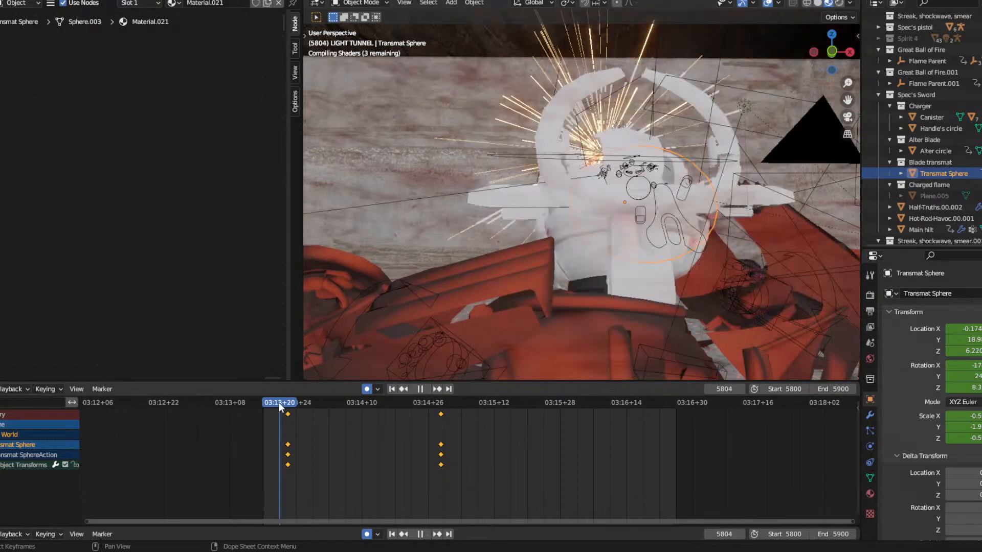
pyautogui.press('space')
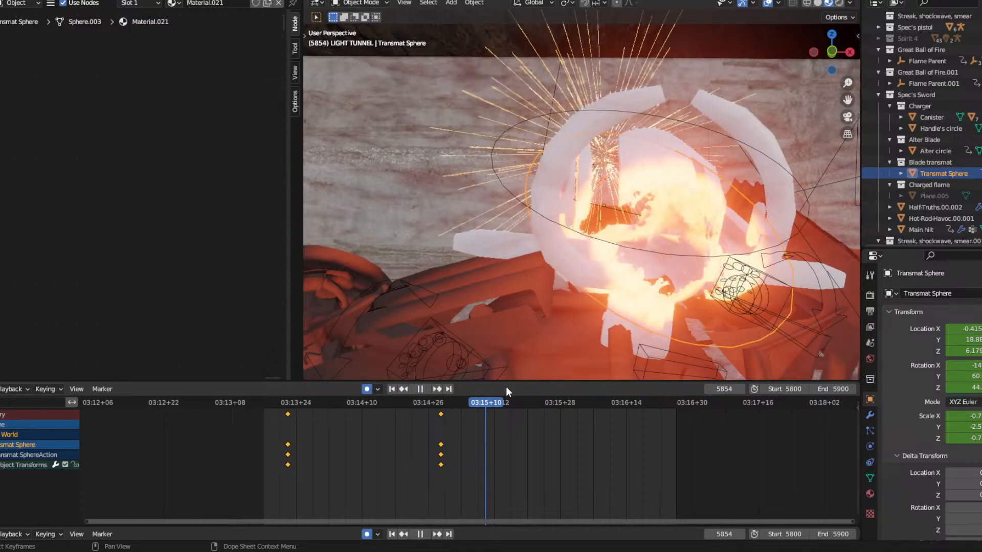
pyautogui.press('space')
pyautogui.moveTo(527, 241); pyautogui.dragTo(330, 396, button='middle')
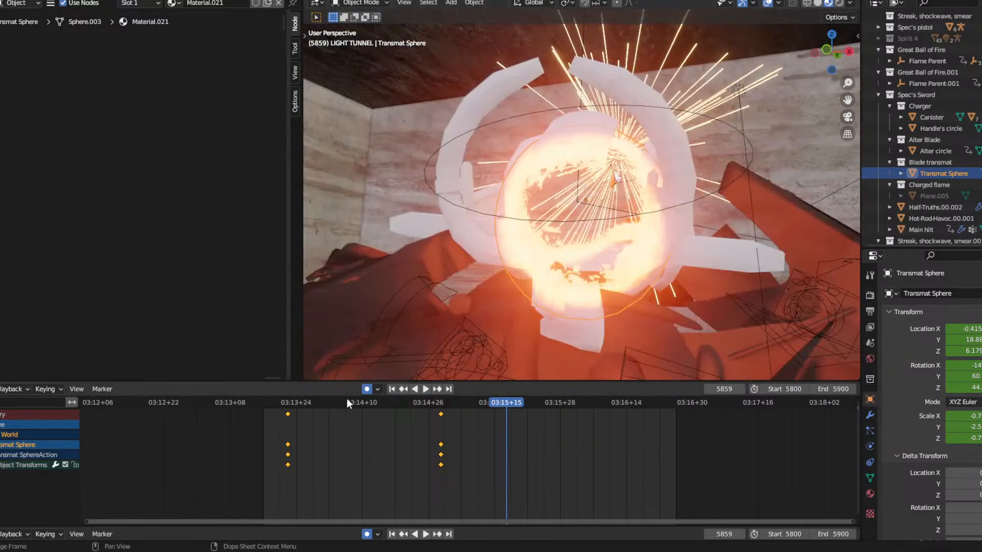
pyautogui.click(346, 402)
pyautogui.press('space')
pyautogui.press('space')
pyautogui.press('s')
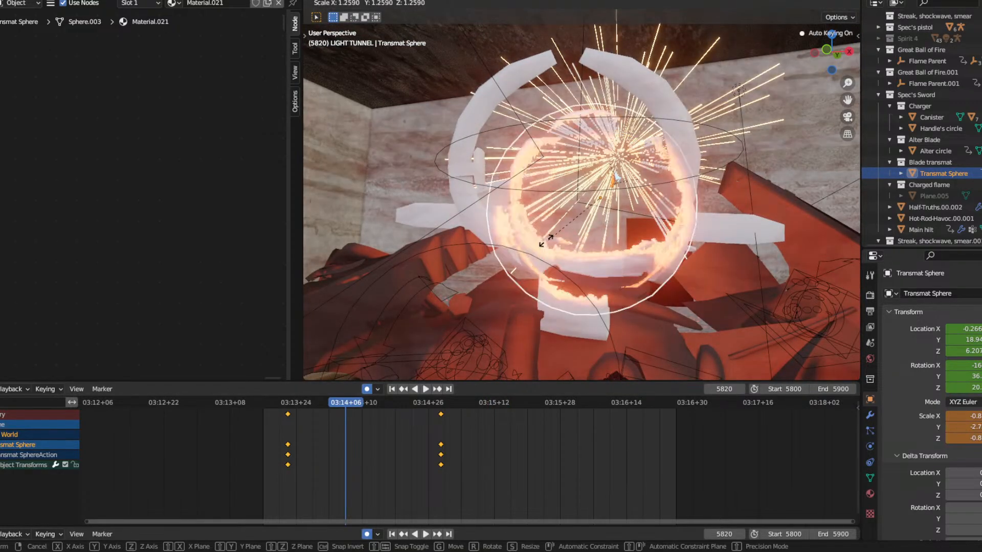
pyautogui.rightClick(561, 240)
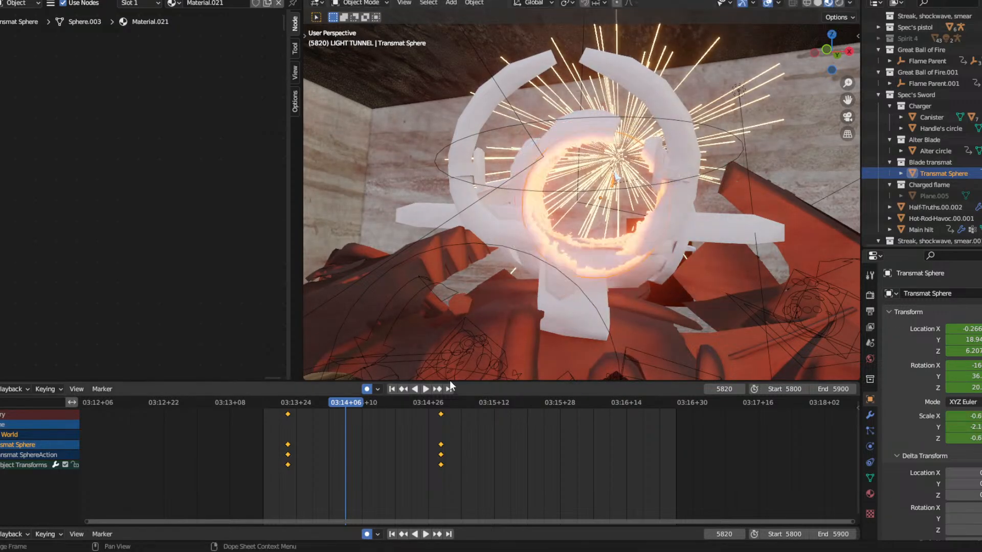
# Enlarge the Transmat Sphere slightly at its frame 5843 keyframe so the burn spreads over more of the helmet.
pyautogui.click(440, 404)
pyautogui.press('s')
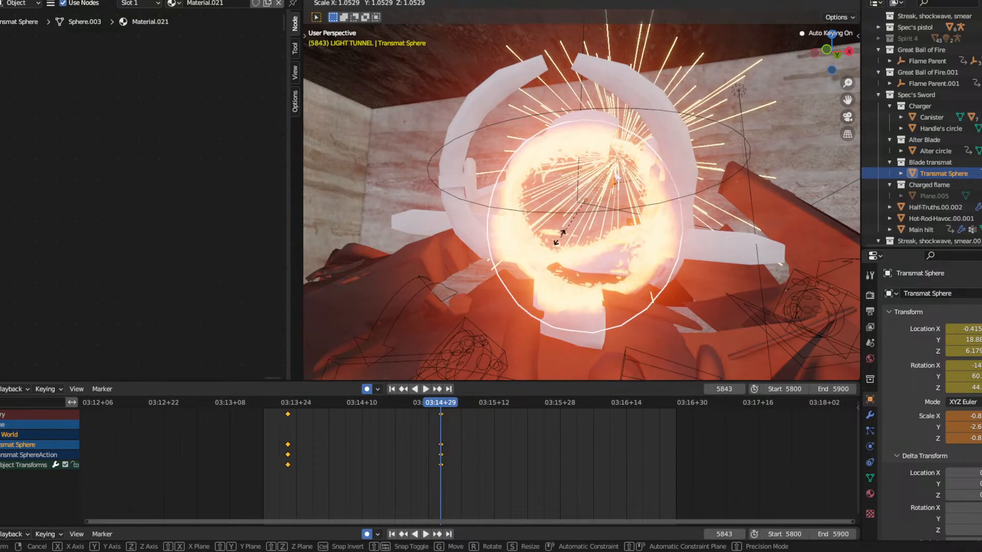
pyautogui.click(567, 207)
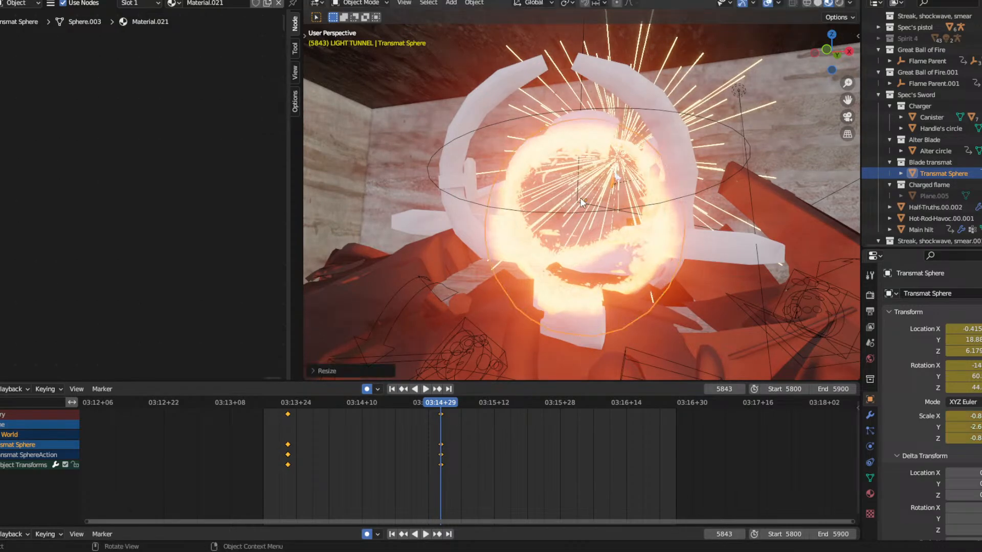
pyautogui.moveTo(572, 204); pyautogui.dragTo(576, 209, button='middle')
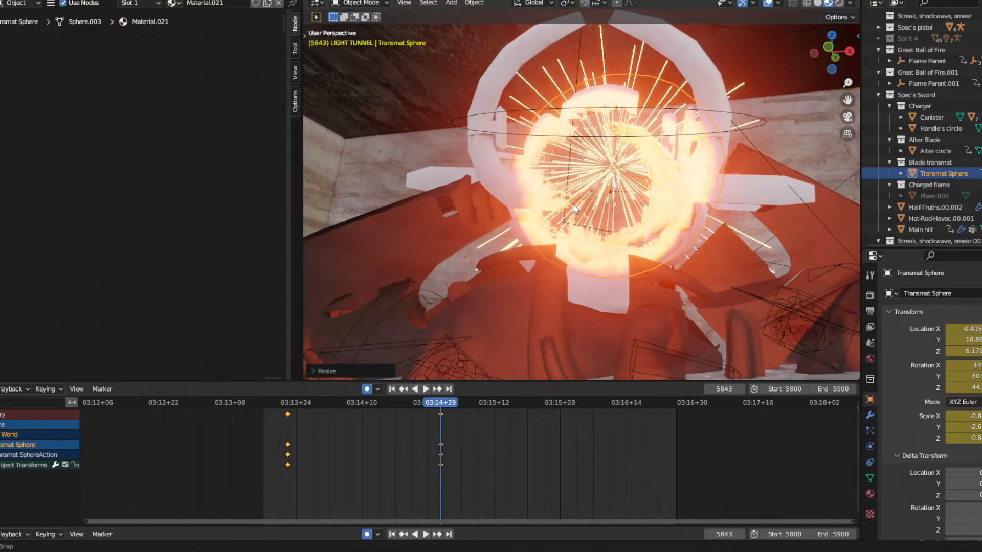
# Key the Transmat Sphere at frame 5812 scaled up about 1.2 times, and play back the dissolve.
pyautogui.click(290, 404)
pyautogui.press('space')
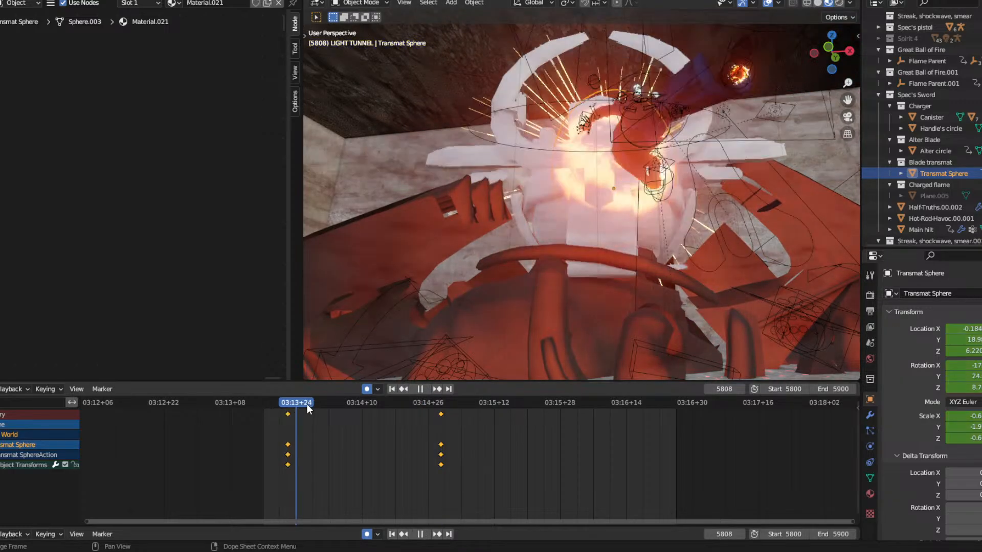
pyautogui.press('space')
pyautogui.moveTo(553, 226); pyautogui.dragTo(563, 221, button='middle')
pyautogui.press('s')
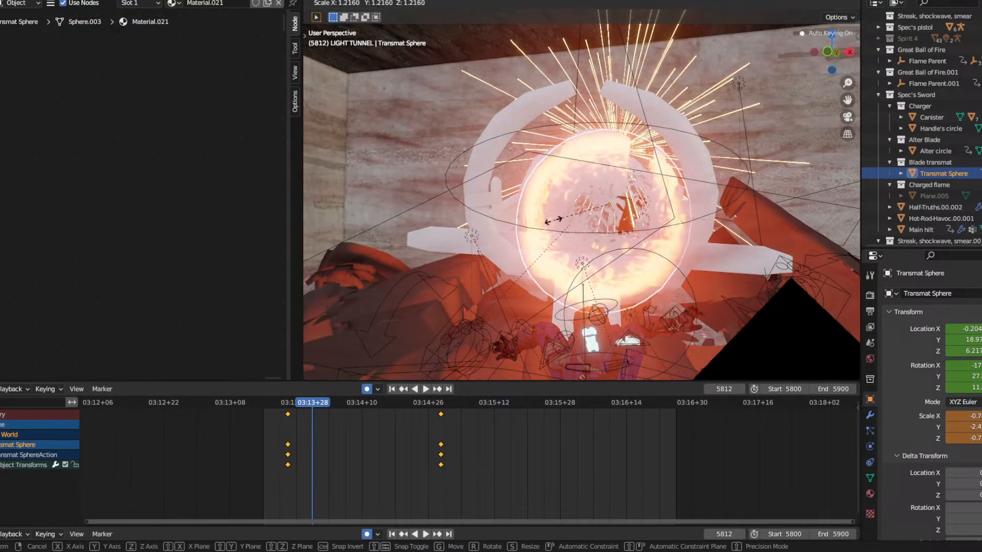
pyautogui.click(555, 222)
pyautogui.moveTo(307, 402); pyautogui.dragTo(330, 413)
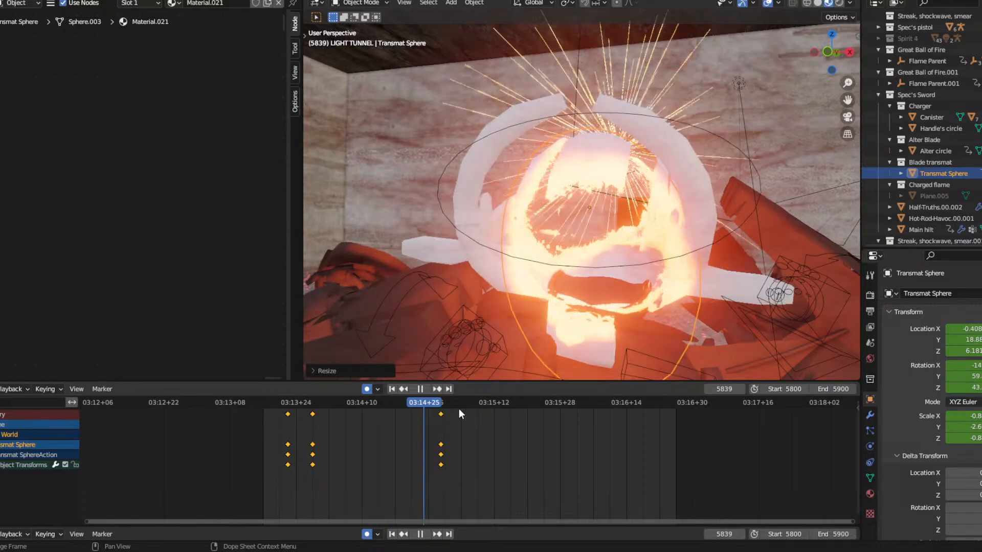
# Key the Transmat Sphere at frame 5880 scaled up about 1.03 times, checking its fit over the helmet from several angles.
pyautogui.moveTo(494, 409); pyautogui.dragTo(594, 407)
pyautogui.press('space')
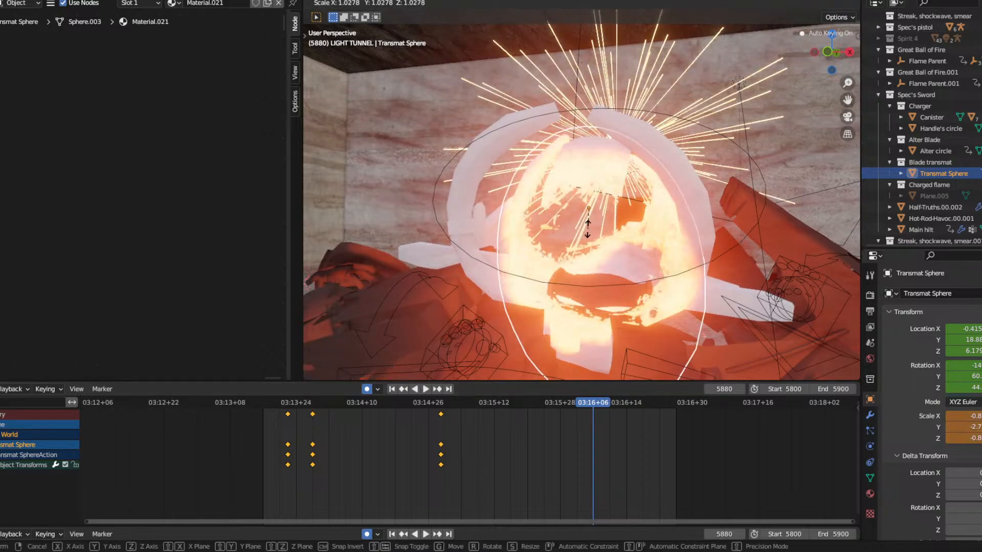
pyautogui.press('s')
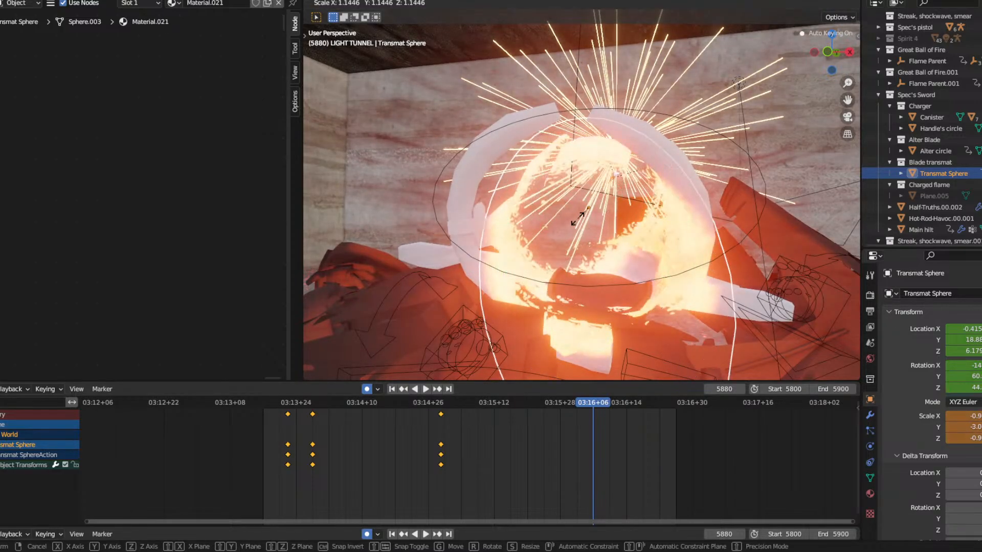
pyautogui.rightClick(581, 220)
pyautogui.scroll(3, 580, 219)
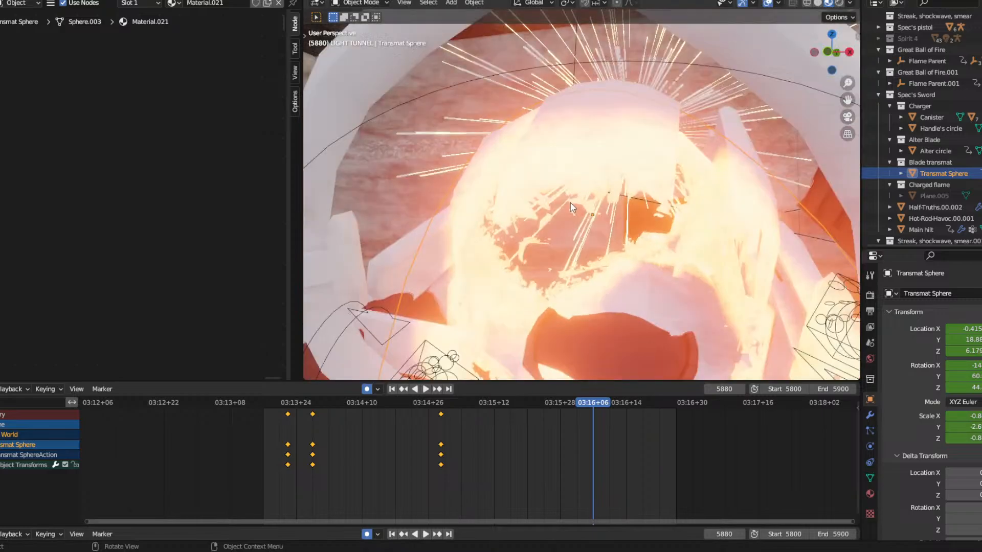
pyautogui.moveTo(580, 220); pyautogui.dragTo(506, 190, button='middle')
pyautogui.moveTo(448, 163); pyautogui.dragTo(482, 196, button='middle')
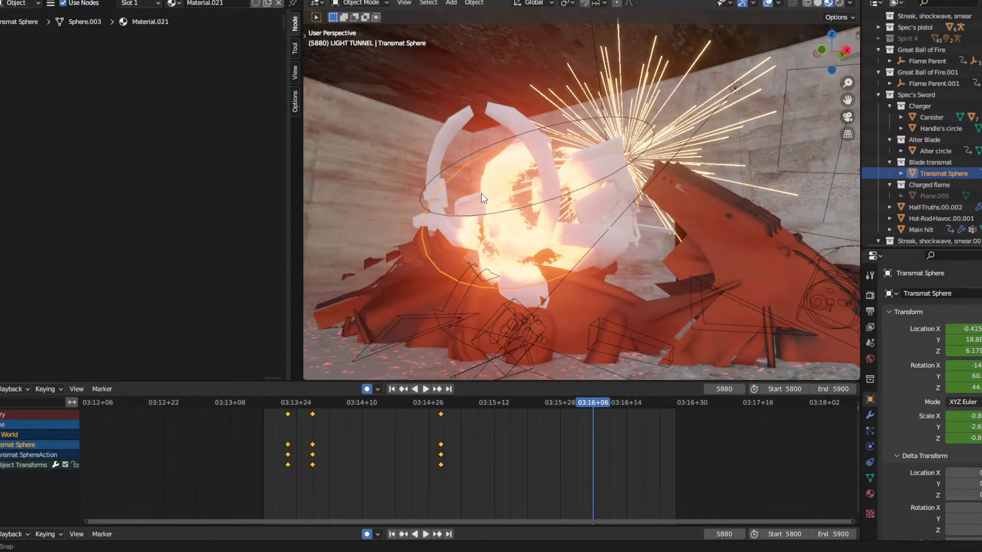
pyautogui.press('s')
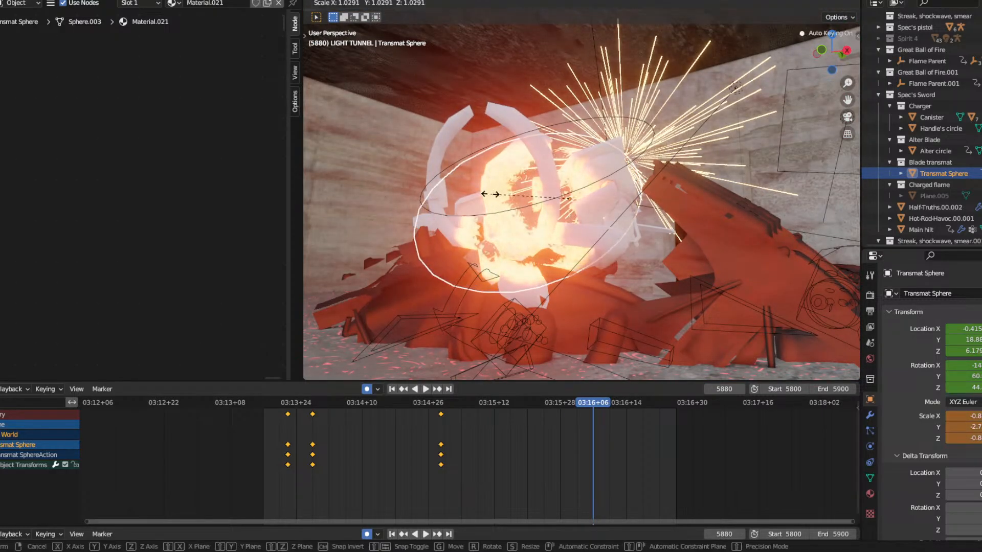
pyautogui.click(492, 198)
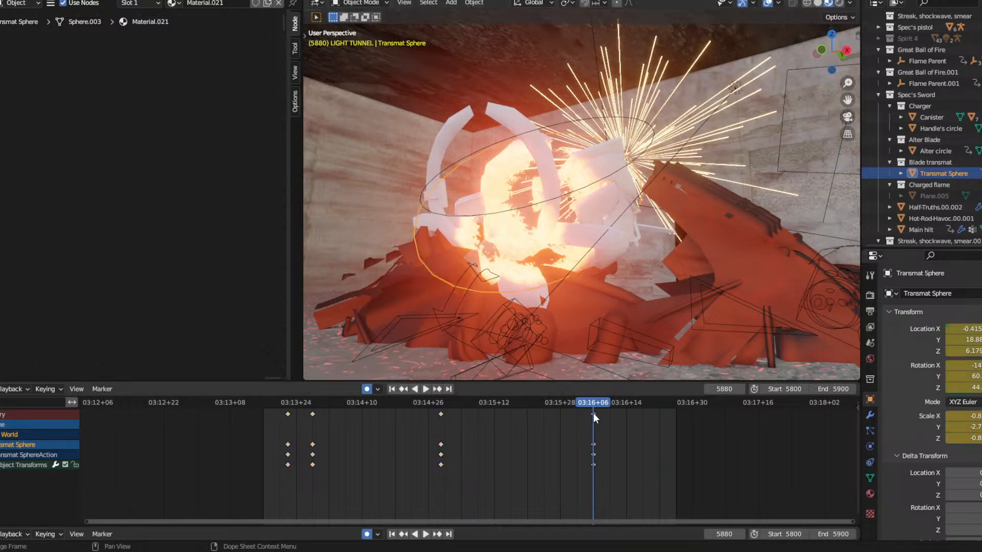
# Move the Transmat Sphere's last keyframe to frame 5900, playing back the end of the dissolve to check the timing.
pyautogui.moveTo(593, 414); pyautogui.dragTo(672, 414)
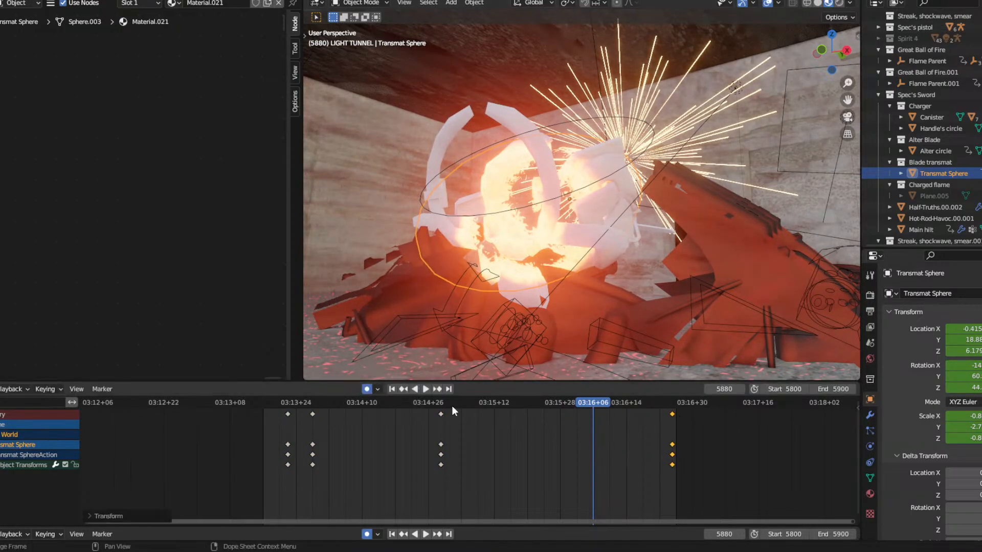
pyautogui.click(450, 403)
pyautogui.press('space')
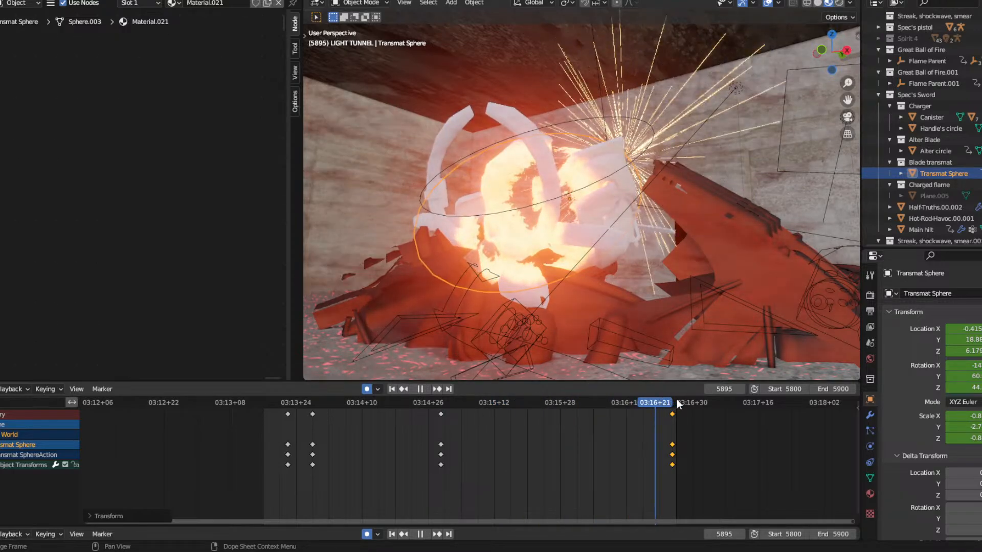
pyautogui.press('space')
pyautogui.click(673, 414)
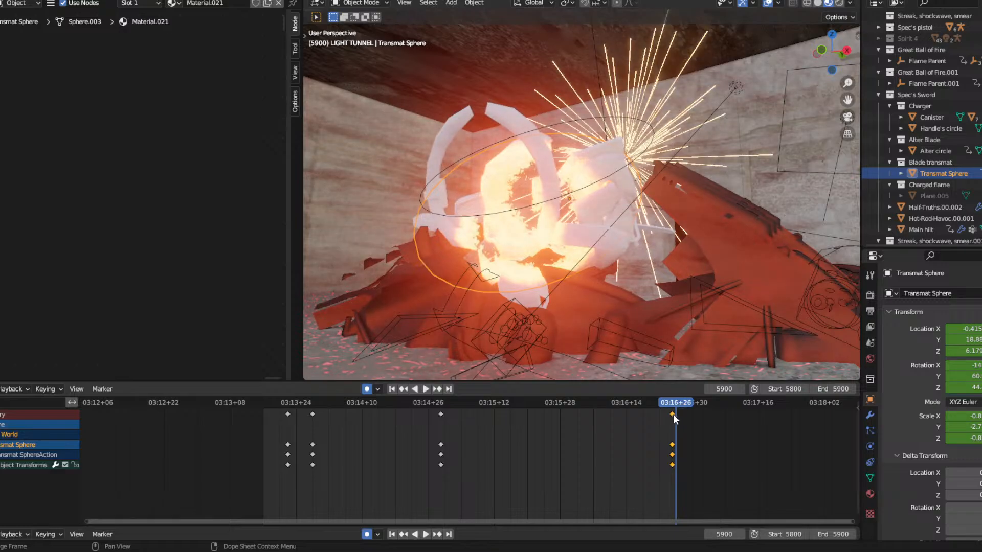
pyautogui.press('g')
pyautogui.click(664, 388)
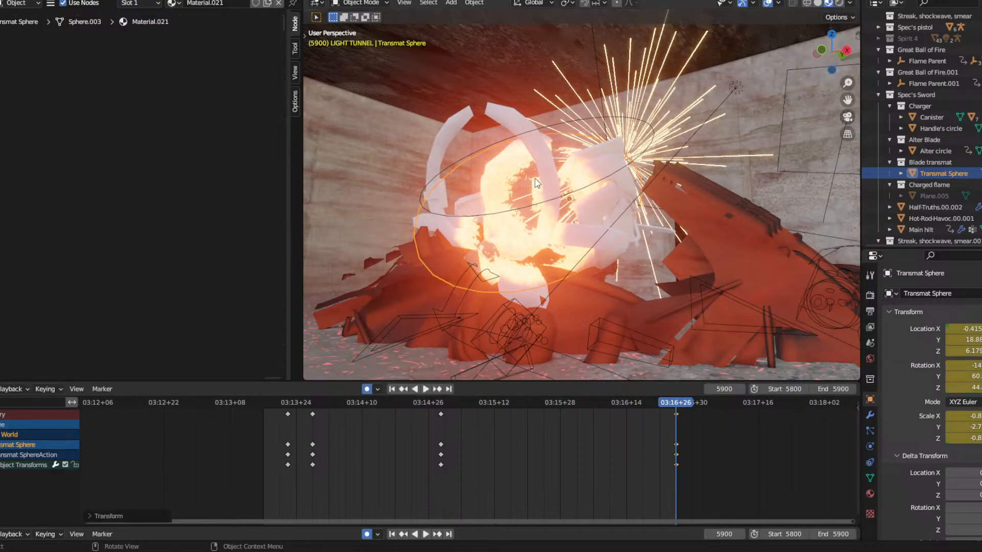
# Enlarge the Transmat Sphere slightly at its frame 5900 keyframe and trim the size back a little after checking from the front.
pyautogui.press('s')
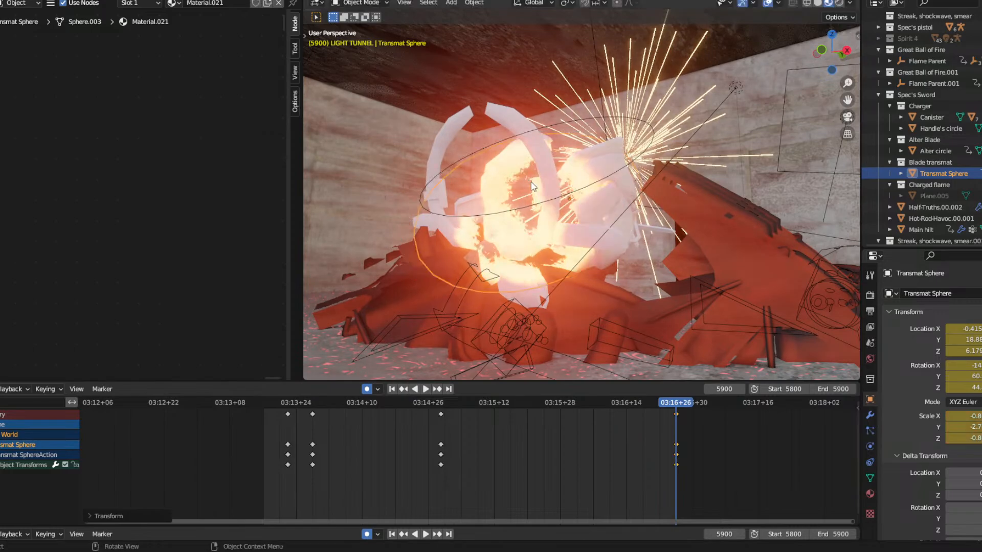
pyautogui.click(528, 182)
pyautogui.moveTo(528, 183); pyautogui.dragTo(561, 167, button='middle')
pyautogui.scroll(2, 566, 177)
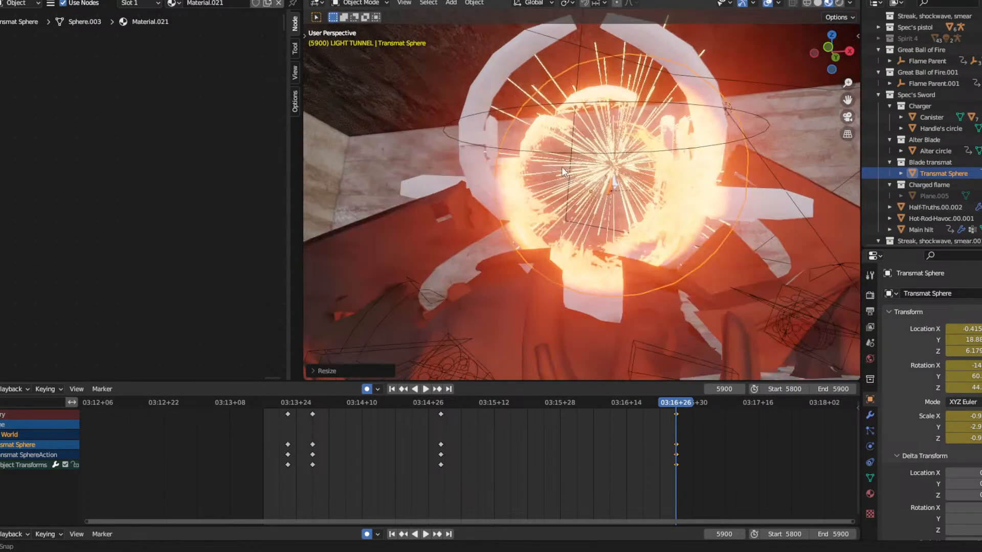
pyautogui.press('s')
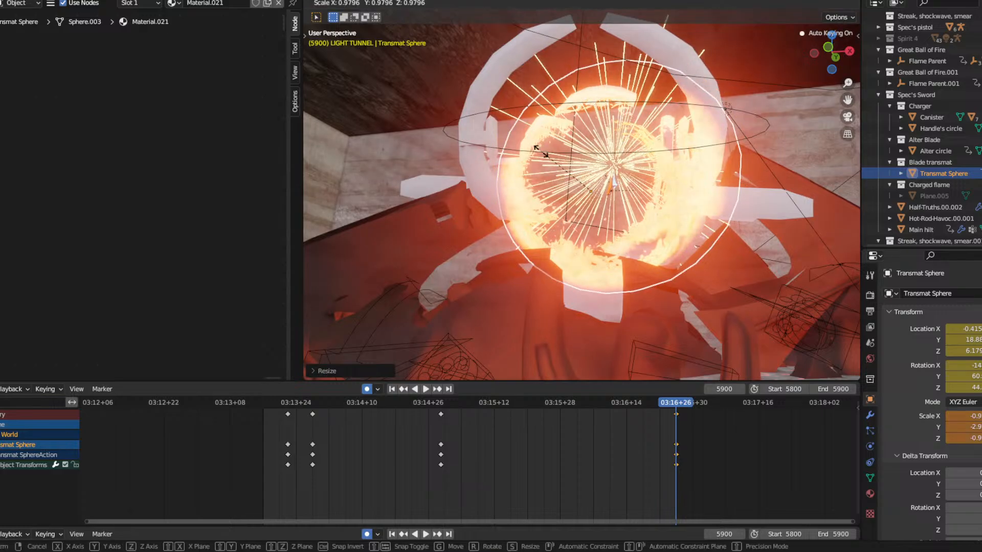
pyautogui.click(544, 157)
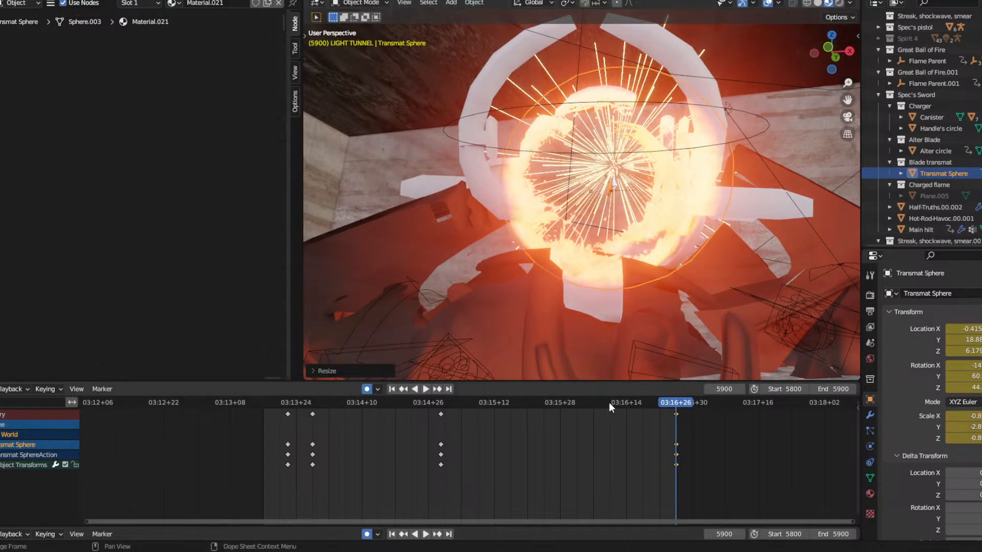
# Review the burning dissolve in reverse and through the scene camera, and save the file.
pyautogui.hotkey('shift', 'ctrl', 'space')
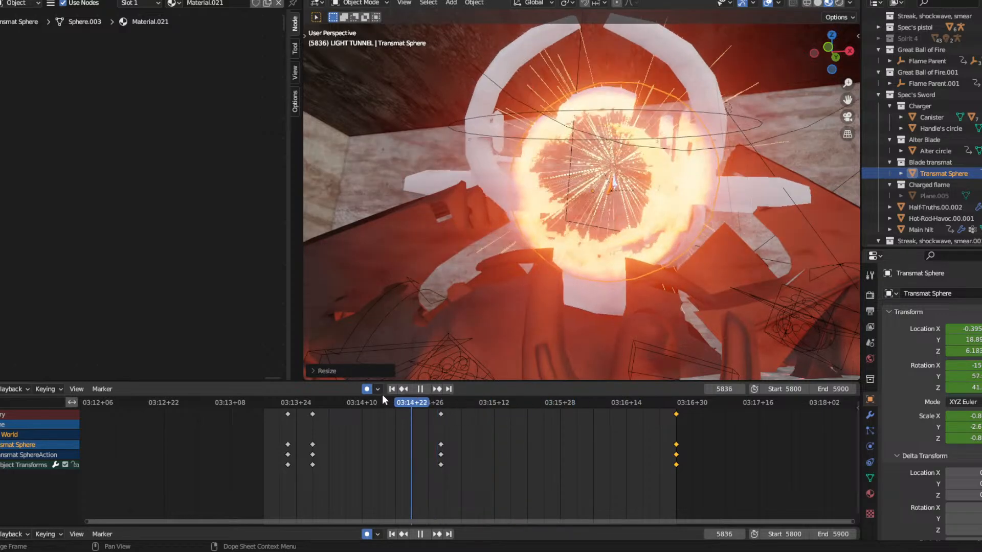
pyautogui.press('space')
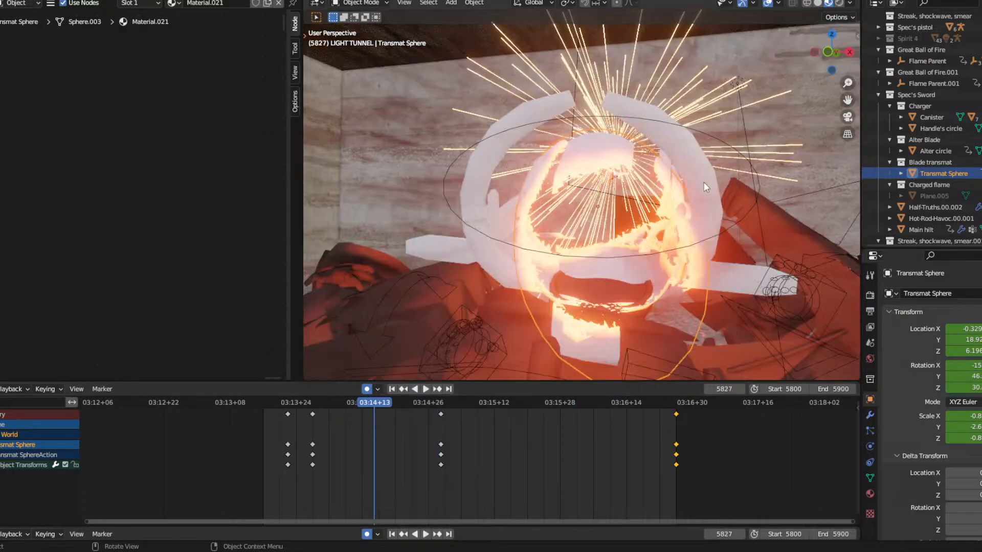
pyautogui.click(847, 117)
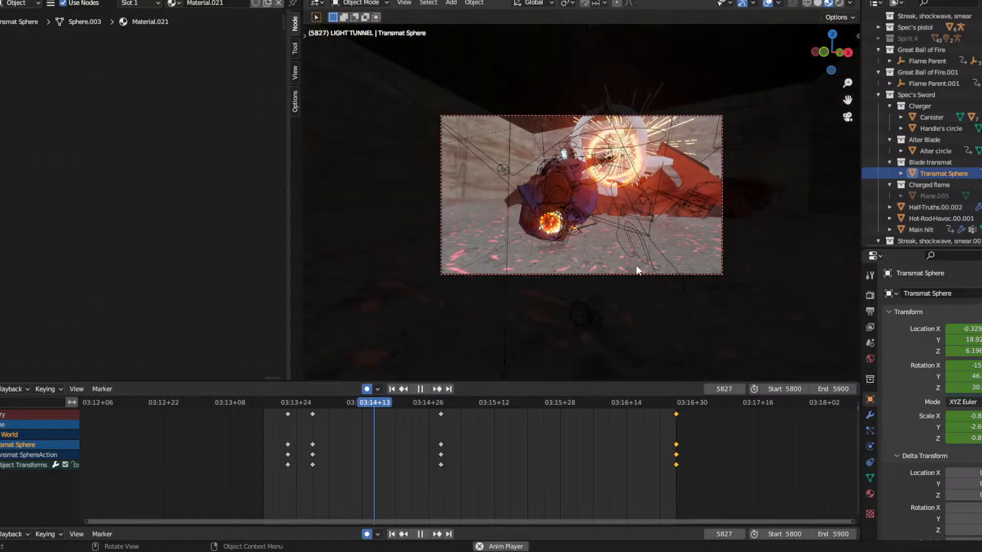
pyautogui.press('Right')
pyautogui.press('Right')
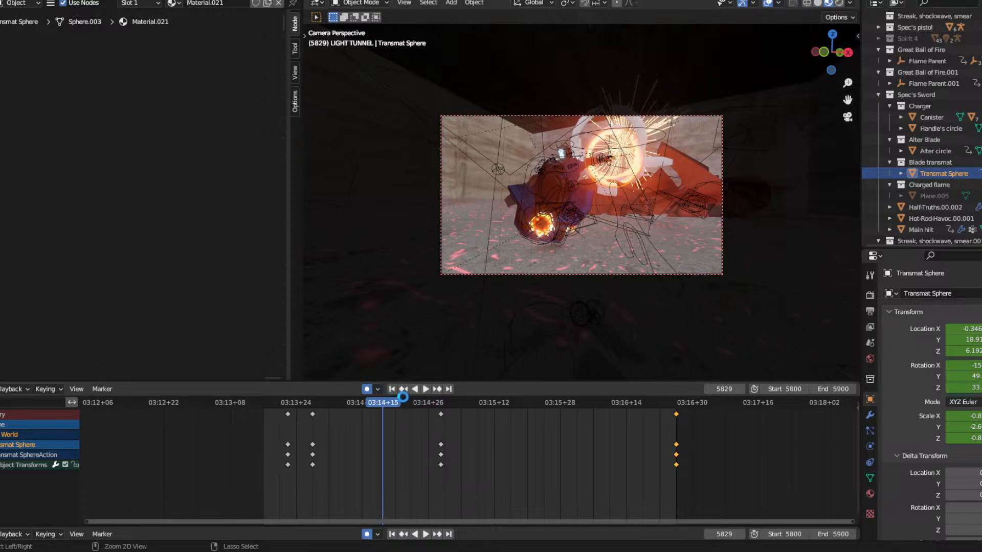
pyautogui.hotkey('ctrl', 's')
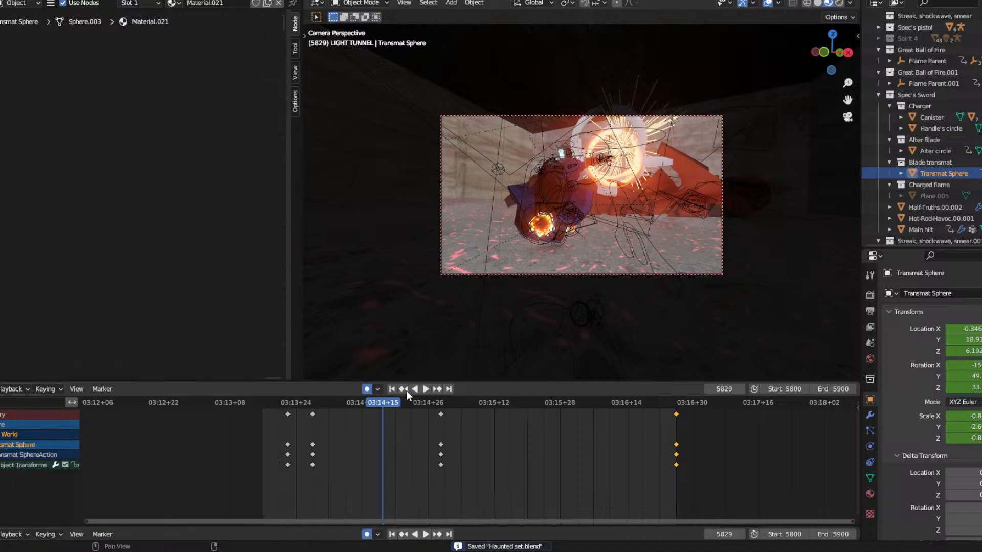
pyautogui.click(414, 389)
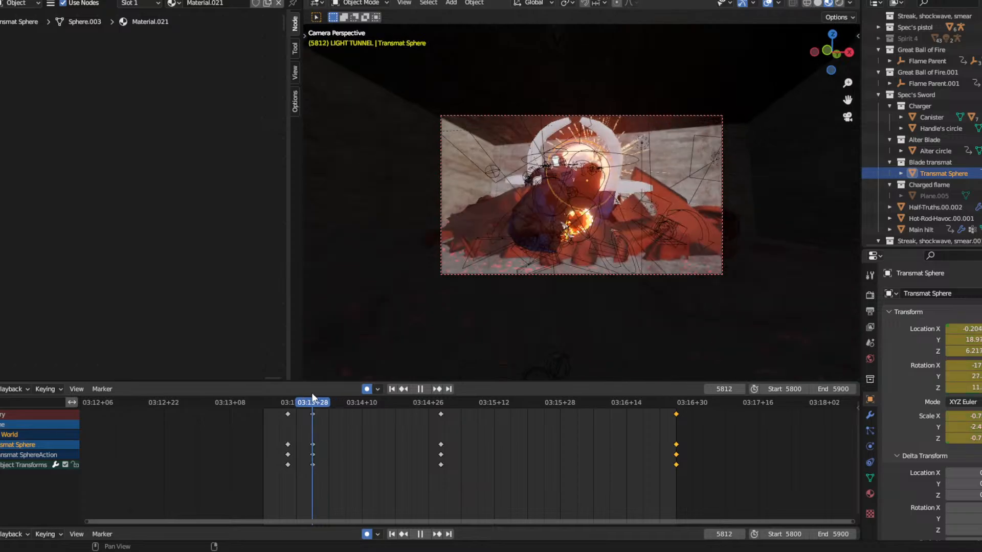
pyautogui.moveTo(324, 403); pyautogui.dragTo(397, 400)
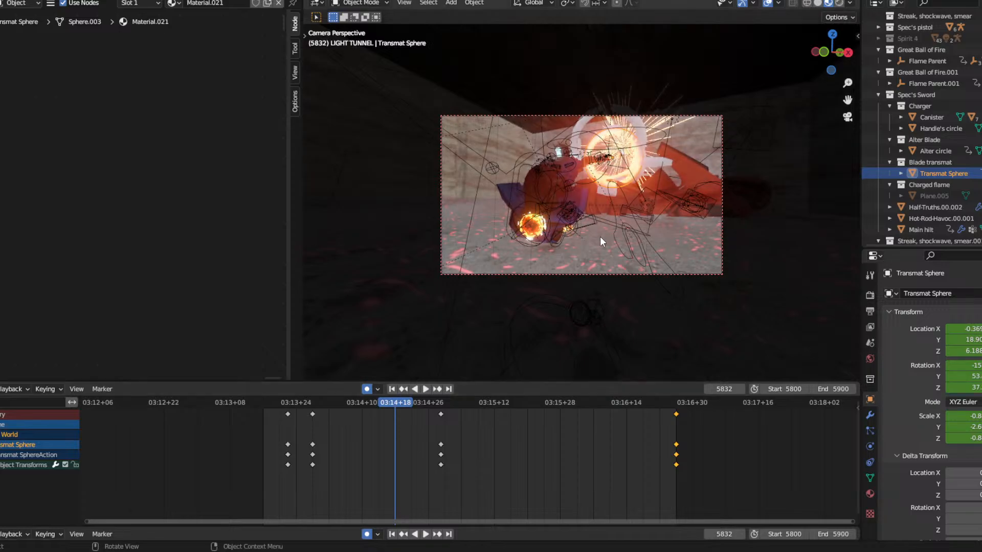
# Key the Transmat Sphere at frame 5832 scaled down to about 0.82 times, and review the dissolve through the camera.
pyautogui.press('s')
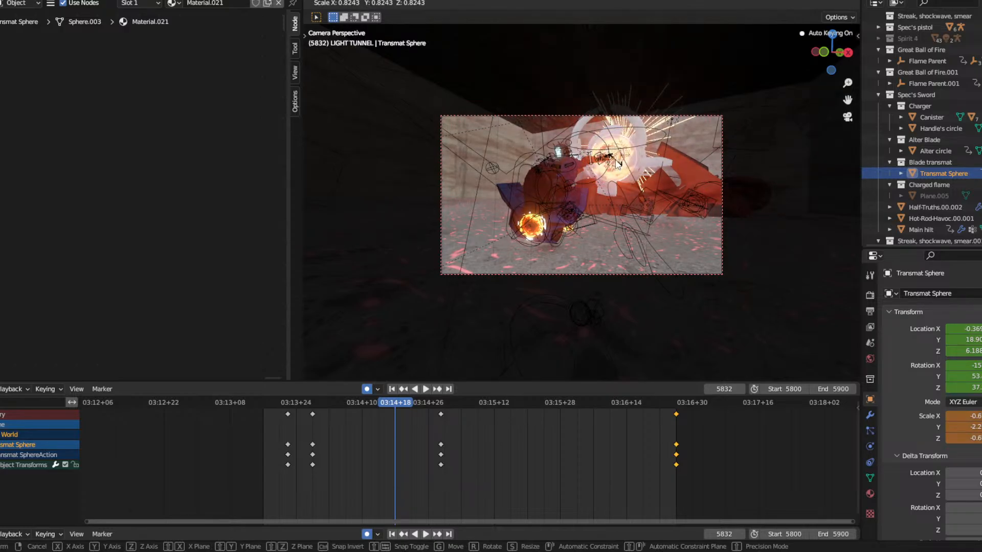
pyautogui.click(617, 163)
pyautogui.click(311, 403)
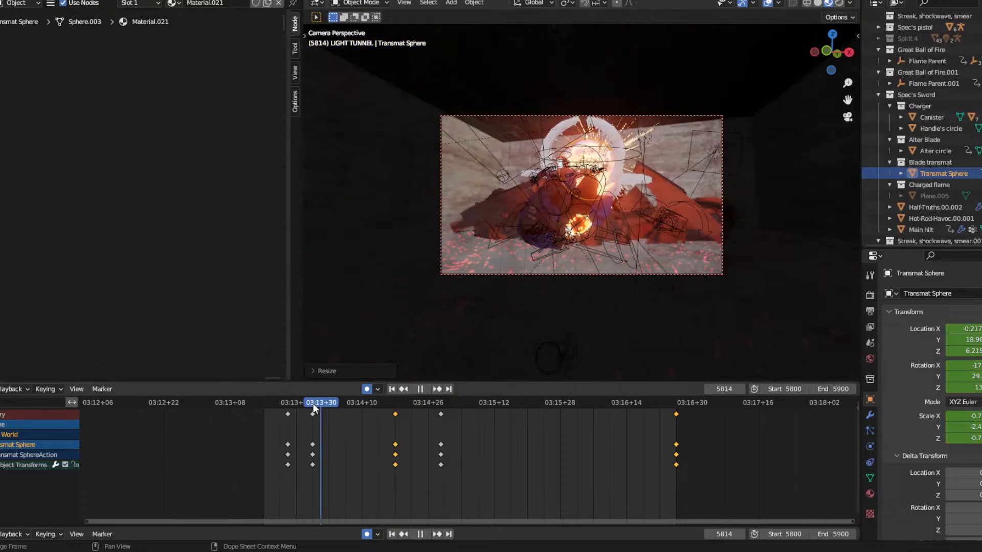
pyautogui.press('space')
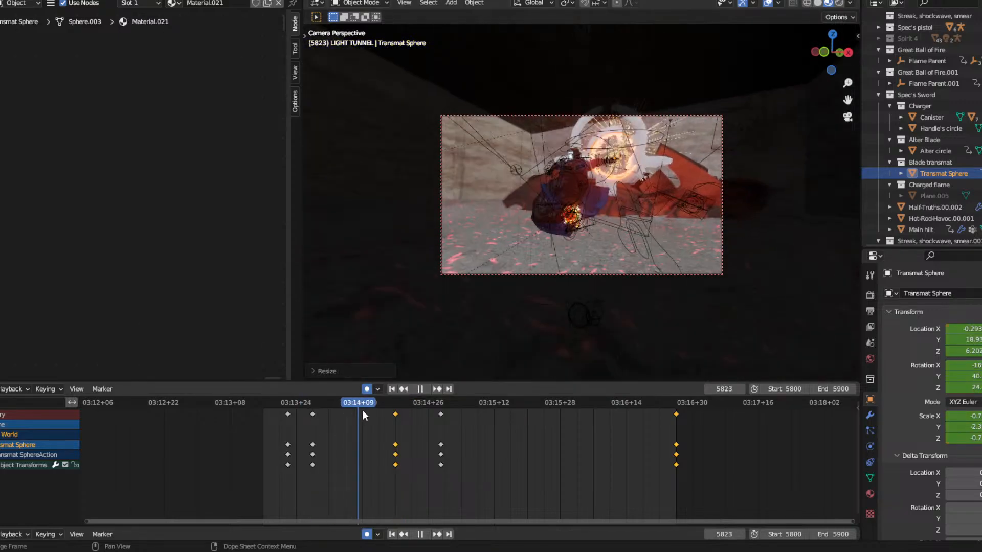
pyautogui.click(405, 408)
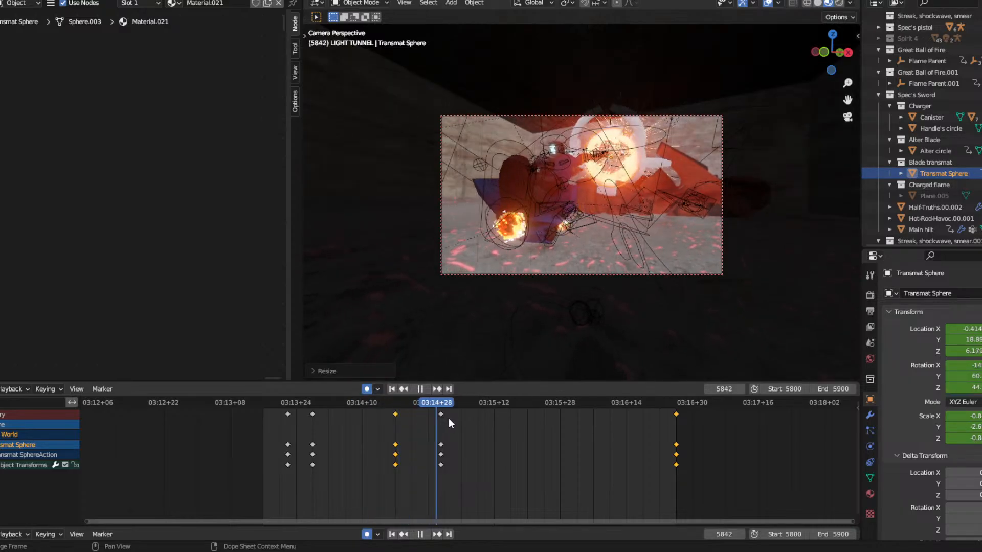
pyautogui.click(505, 404)
pyautogui.click(557, 404)
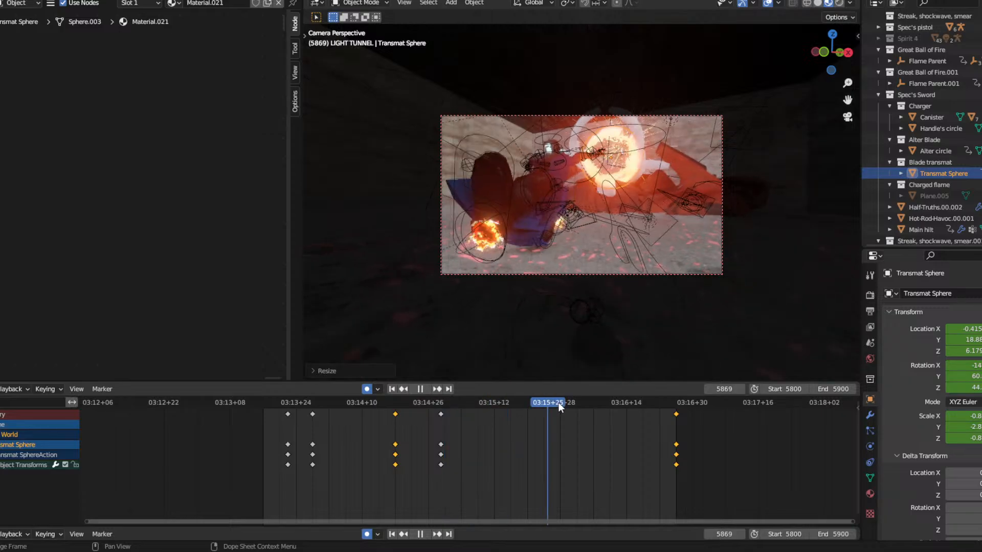
pyautogui.press('Escape')
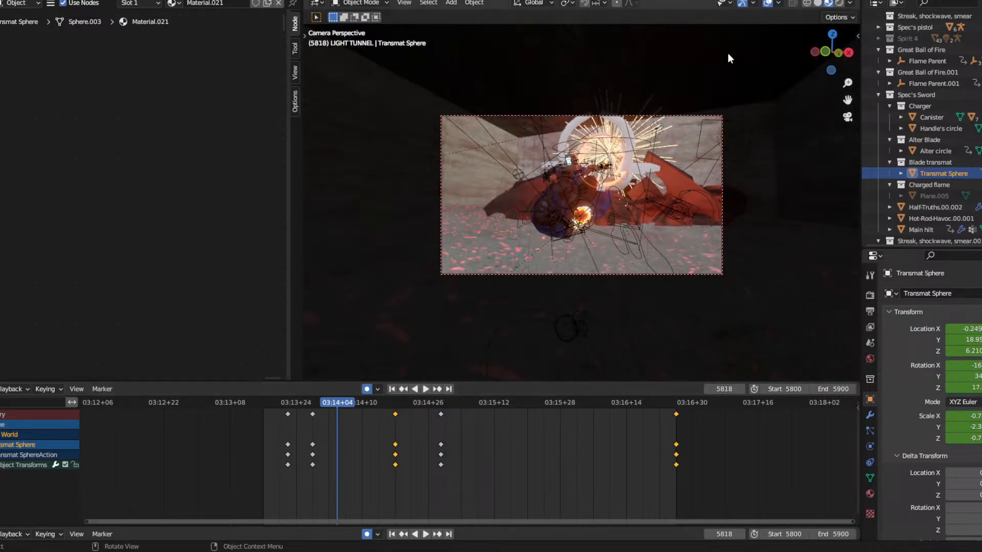
# Play back the sphere's animation through the camera in solid shading, and save the file.
pyautogui.click(818, 4)
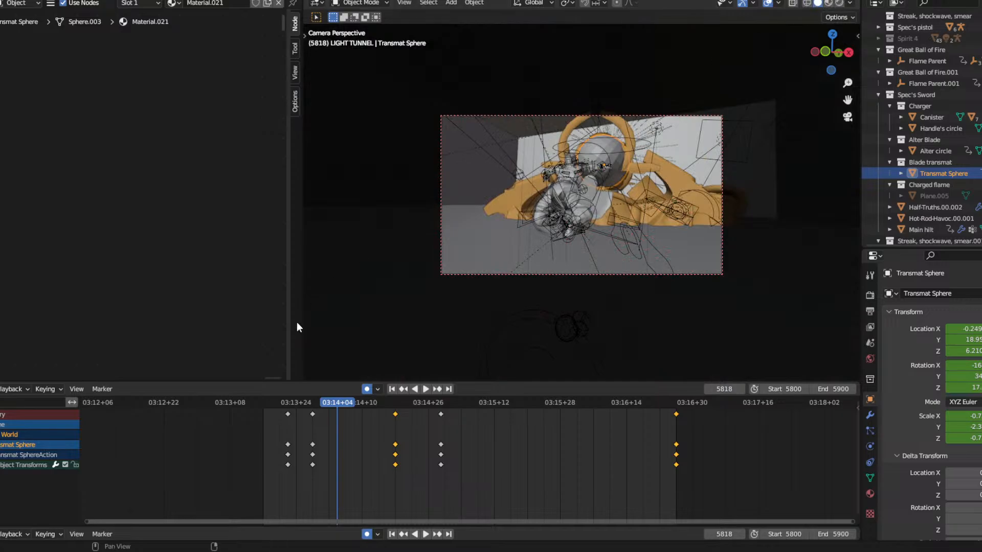
pyautogui.click(271, 399)
pyautogui.press('space')
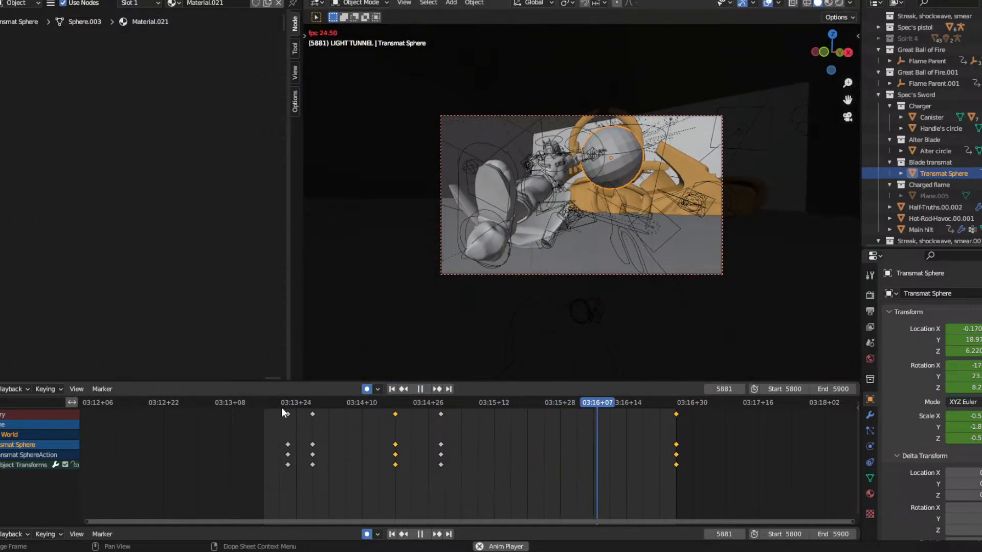
pyautogui.click(281, 406)
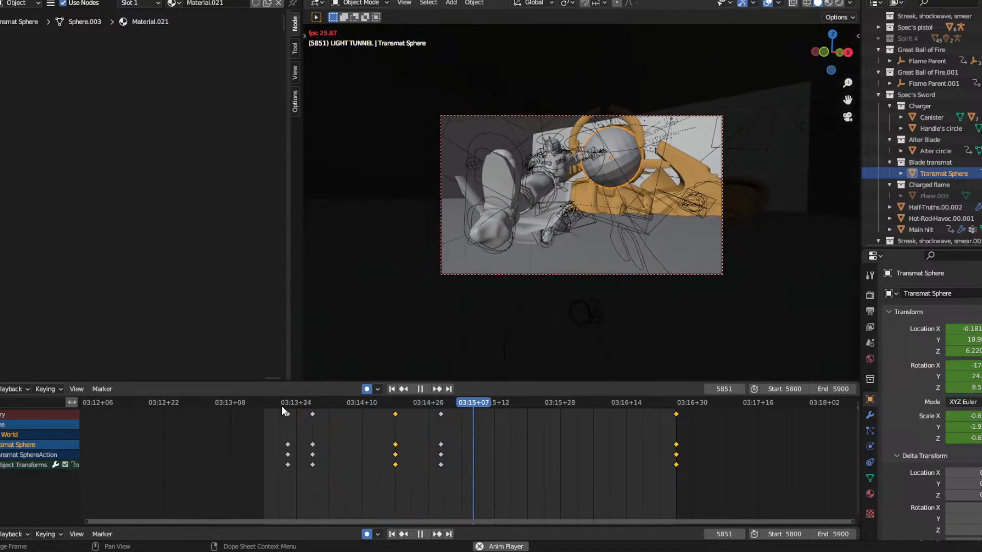
pyautogui.press('space')
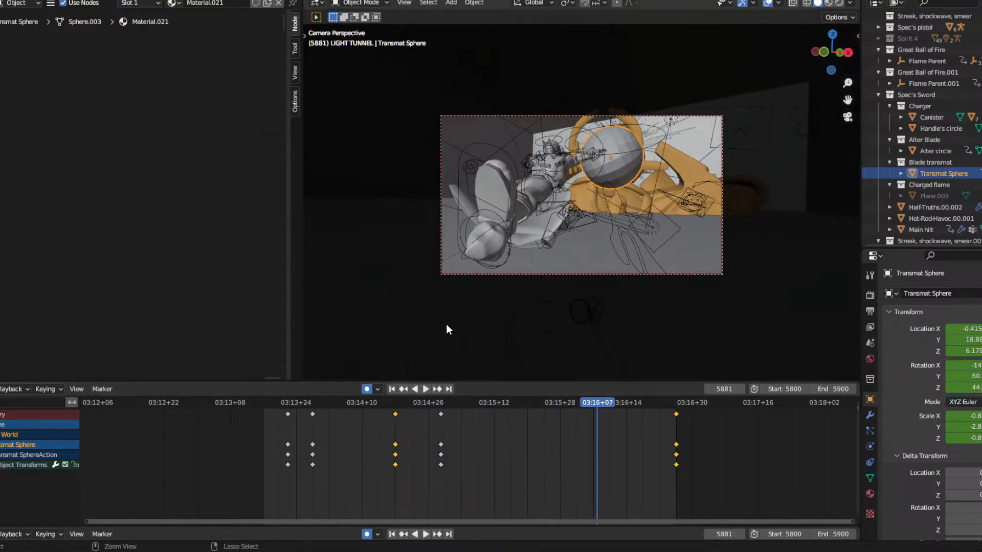
pyautogui.hotkey('ctrl', 's')
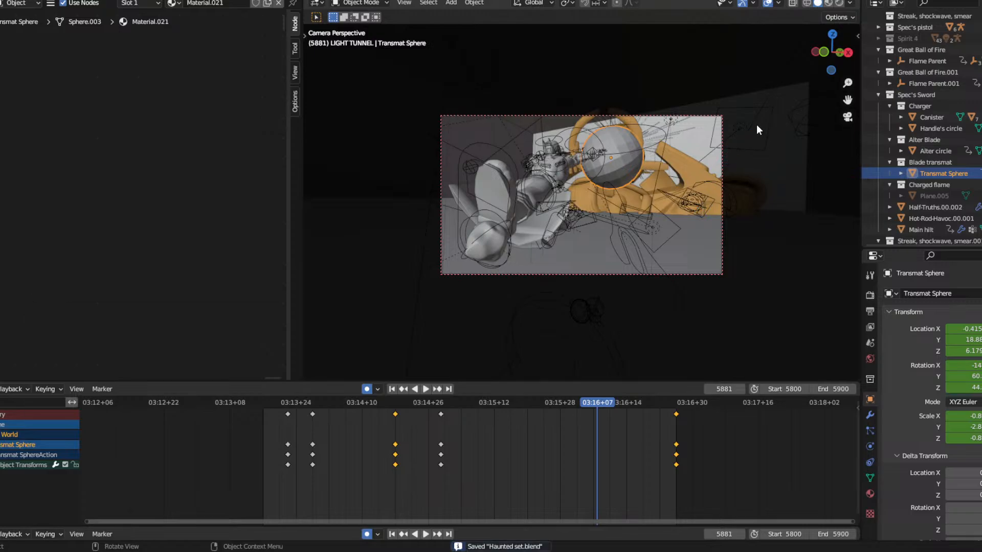
# Restore the material shading, frame the helmet up close, and select it to show its Head.002 shader nodes.
pyautogui.click(829, 3)
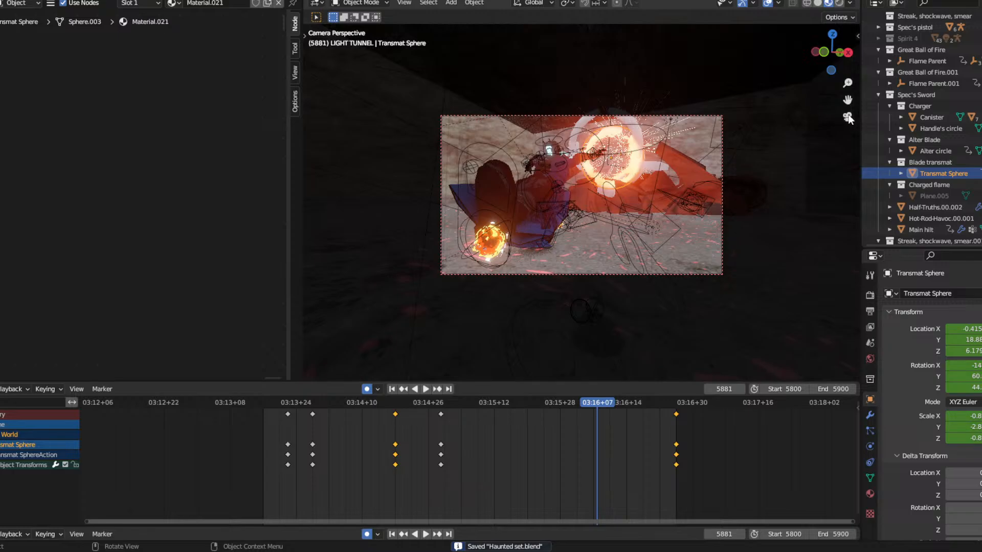
pyautogui.press('KP_Decimal')
pyautogui.moveTo(616, 147); pyautogui.dragTo(665, 154, button='middle')
pyautogui.click(639, 168)
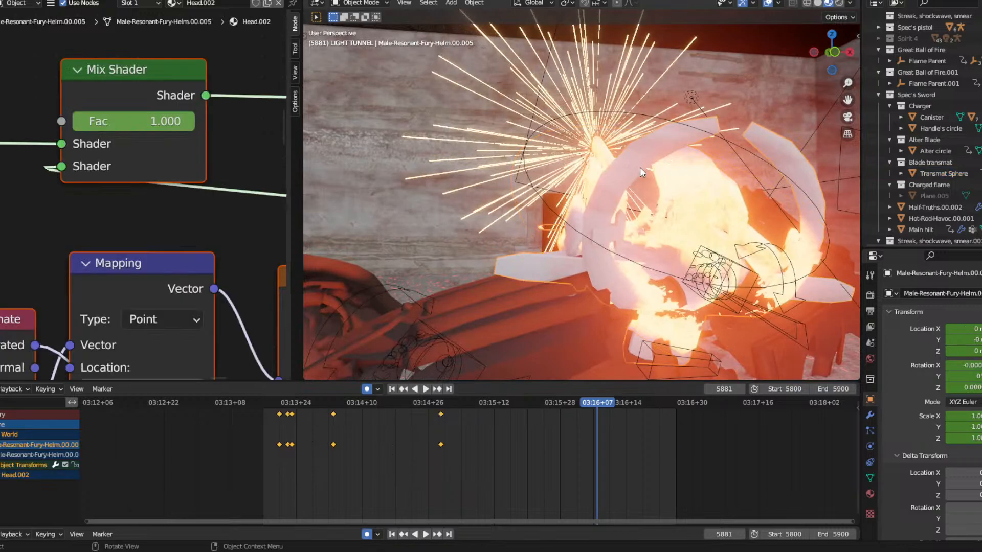
pyautogui.scroll(-4, 192, 201)
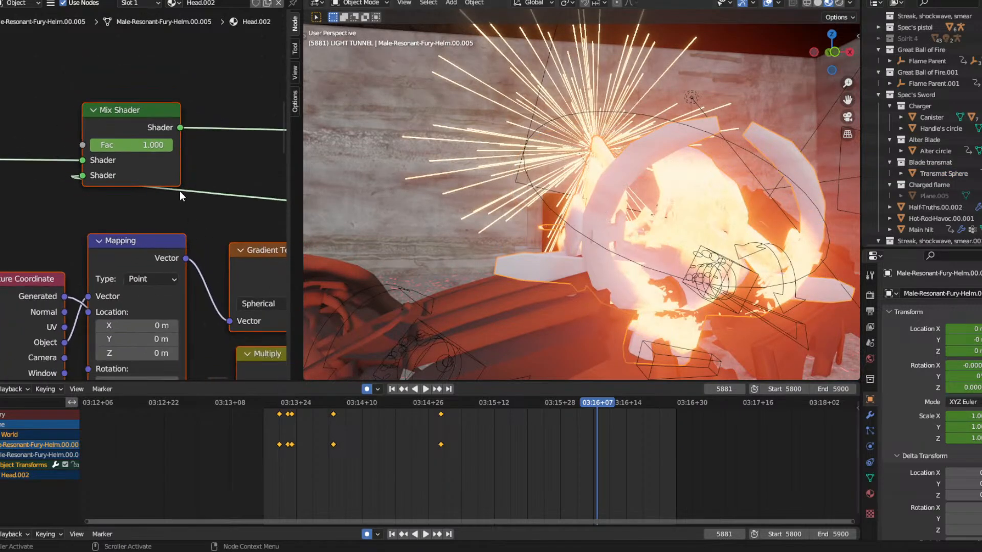
# Locate the two ColorRamp nodes in the helmet's Head.002 material and deselect all nodes.
pyautogui.scroll(-4, 157, 161)
pyautogui.moveTo(193, 167); pyautogui.dragTo(81, 125, button='middle')
pyautogui.scroll(3, 85, 128)
pyautogui.scroll(3, 83, 125)
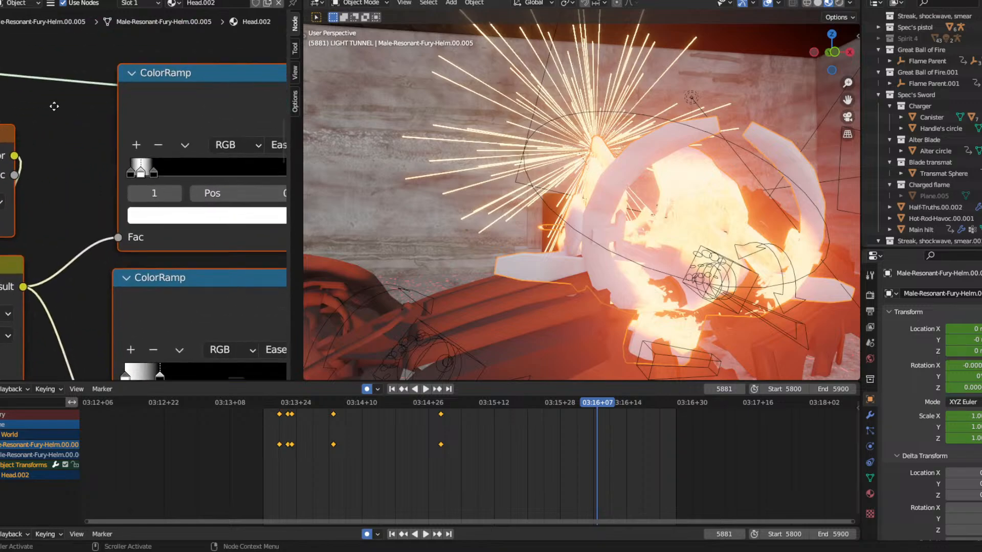
pyautogui.click(160, 215)
pyautogui.moveTo(217, 311); pyautogui.dragTo(163, 298)
pyautogui.press('Escape')
pyautogui.press('Escape')
pyautogui.hotkey('alt', 'a')
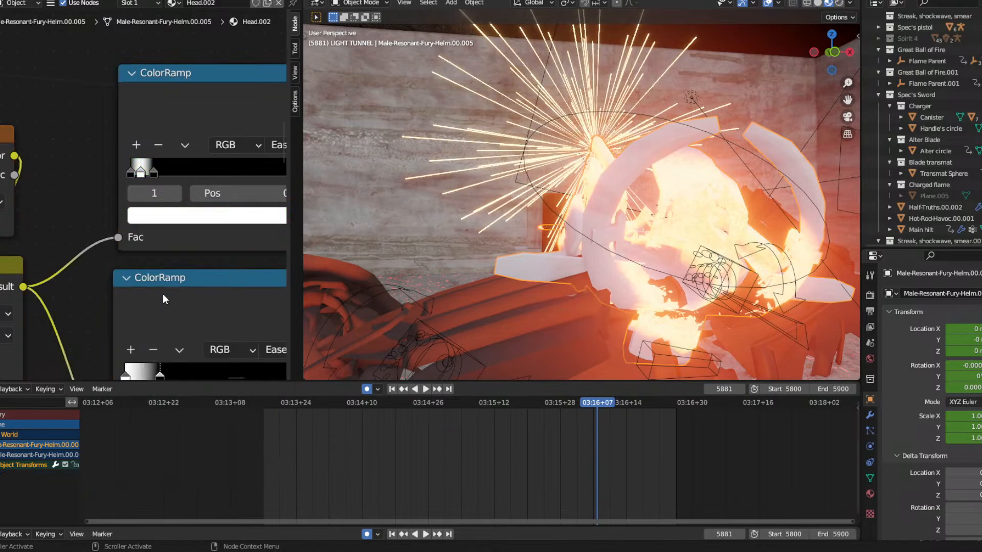
# Try other colours on the white stops of the lower and upper ColorRamps.
pyautogui.moveTo(89, 264); pyautogui.dragTo(57, 168, button='middle')
pyautogui.click(103, 287)
pyautogui.click(186, 325)
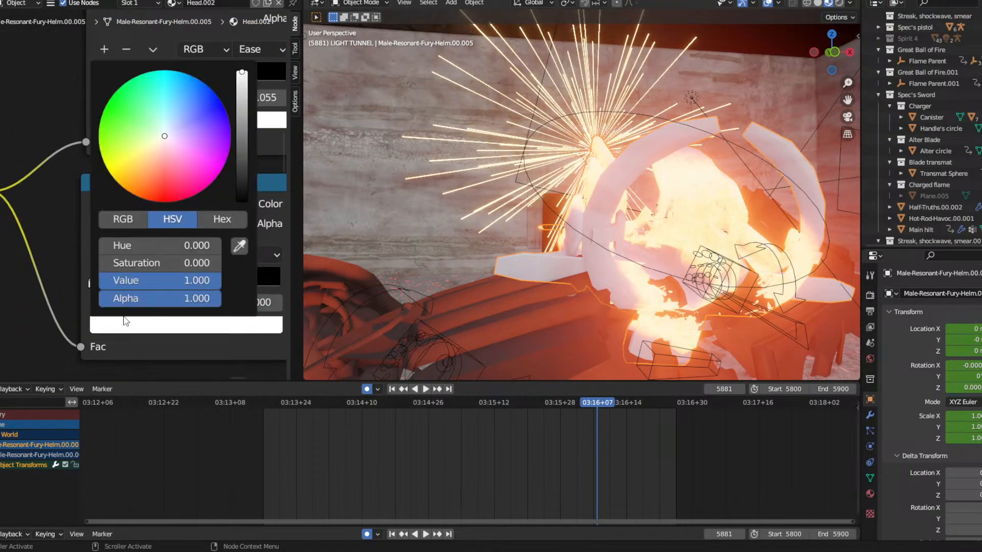
pyautogui.moveTo(164, 160)
pyautogui.mouseDown()
pyautogui.moveTo(146, 193)
pyautogui.moveTo(165, 196)
pyautogui.moveTo(176, 108)
pyautogui.moveTo(149, 164)
pyautogui.moveTo(182, 188)
pyautogui.moveTo(202, 96)
pyautogui.moveTo(106, 104)
pyautogui.moveTo(109, 172)
pyautogui.moveTo(156, 201)
pyautogui.moveTo(164, 137)
pyautogui.moveTo(205, 123)
pyautogui.moveTo(123, 137)
pyautogui.moveTo(138, 179)
pyautogui.mouseUp()
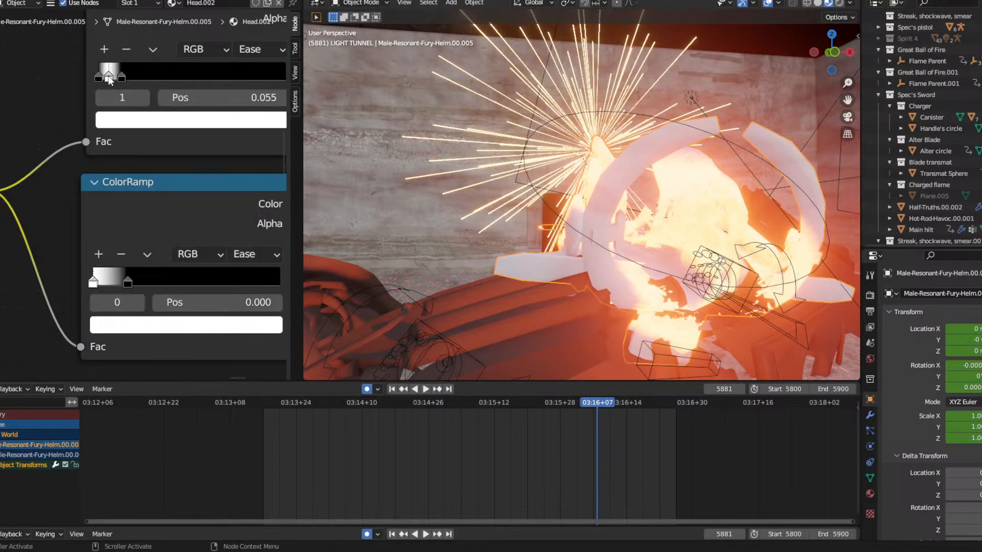
pyautogui.click(121, 121)
pyautogui.moveTo(173, 157)
pyautogui.mouseDown()
pyautogui.moveTo(170, 173)
pyautogui.moveTo(234, 202)
pyautogui.moveTo(128, 252)
pyautogui.moveTo(203, 260)
pyautogui.moveTo(170, 203)
pyautogui.mouseUp()
pyautogui.moveTo(248, 146); pyautogui.dragTo(247, 266)
pyautogui.rightClick(246, 269)
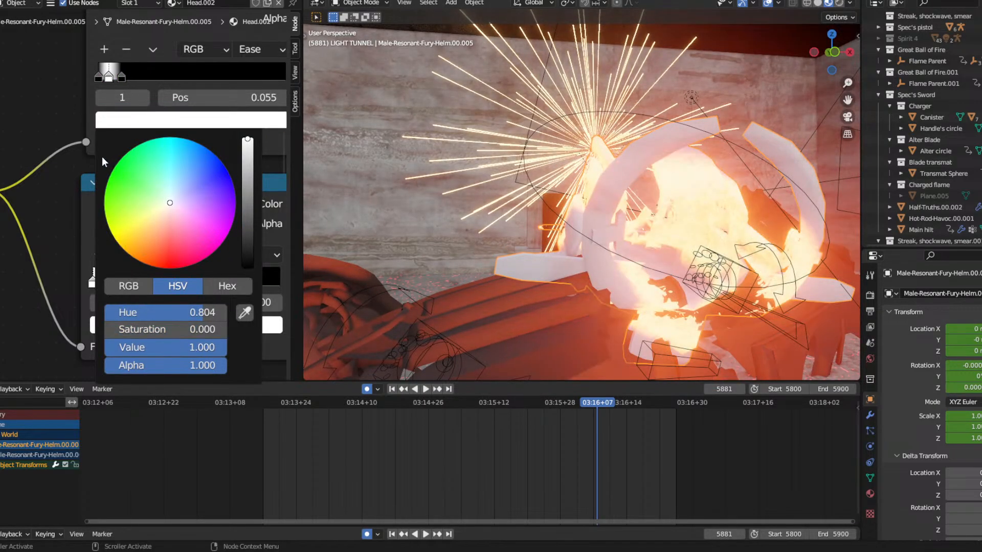
# Try brightening the black stops at both ends of the upper ColorRamp's gradient.
pyautogui.moveTo(69, 101); pyautogui.dragTo(0, 107, button='middle')
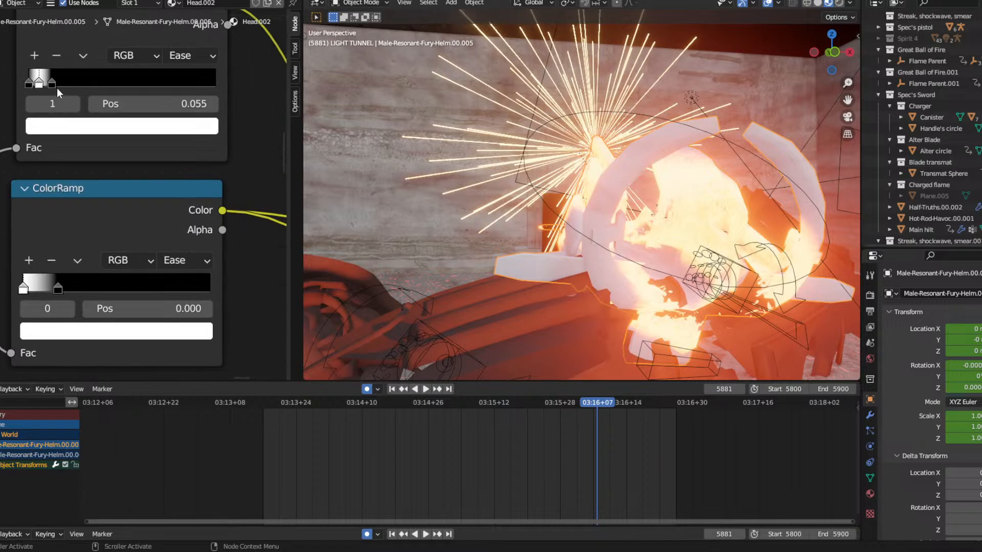
pyautogui.click(53, 83)
pyautogui.click(53, 127)
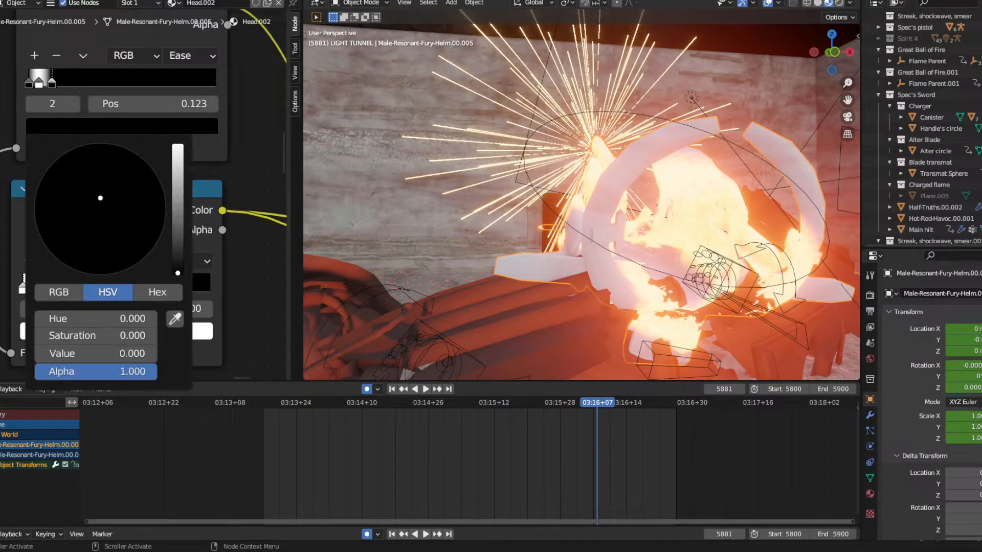
pyautogui.click(99, 246)
pyautogui.click(98, 211)
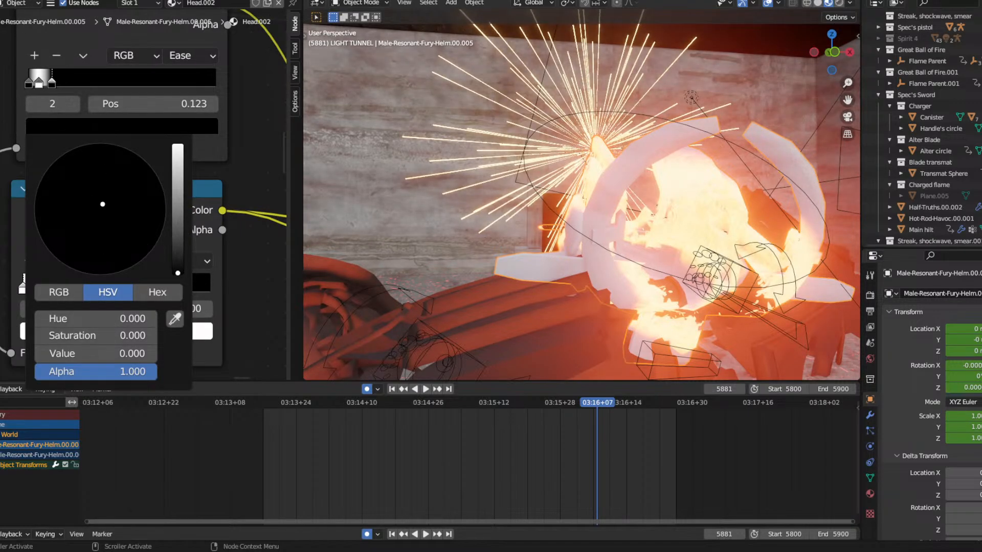
pyautogui.moveTo(177, 273); pyautogui.dragTo(174, 145)
pyautogui.rightClick(173, 145)
pyautogui.click(27, 83)
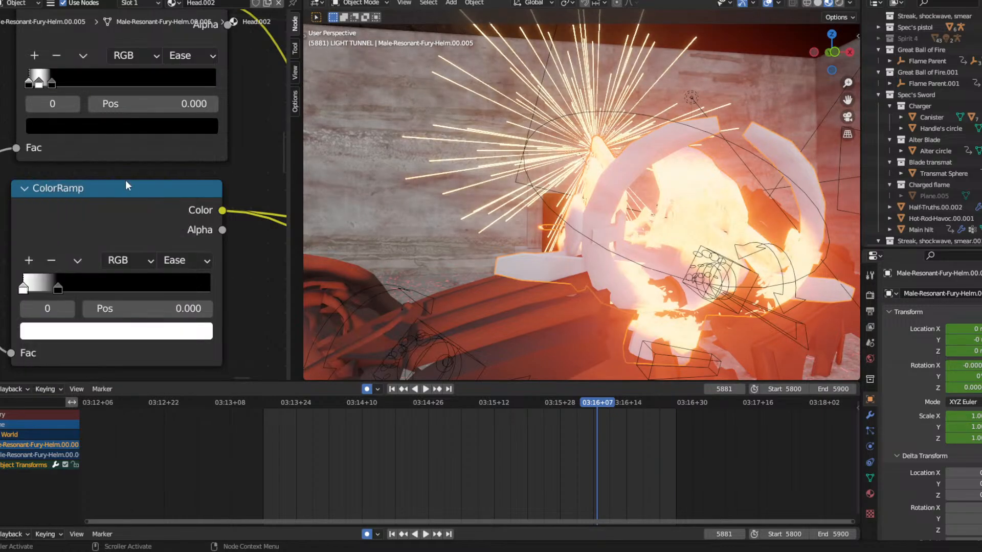
pyautogui.click(128, 129)
pyautogui.moveTo(177, 238); pyautogui.dragTo(172, 144)
pyautogui.rightClick(172, 144)
# Colour the first stop of the upper ColorRamp pure red, with saturation 1.000 and full brightness.
pyautogui.click(74, 130)
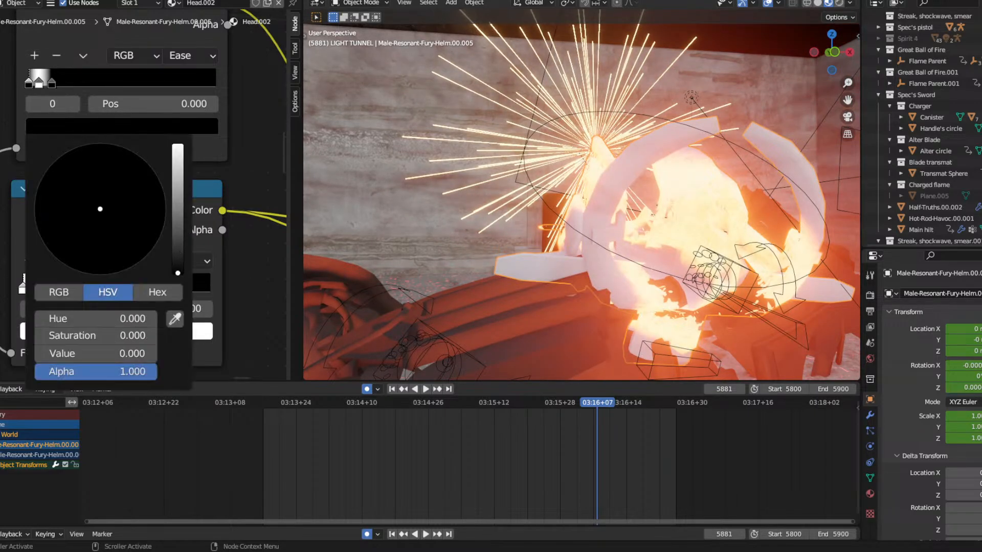
pyautogui.moveTo(177, 272); pyautogui.dragTo(178, 165)
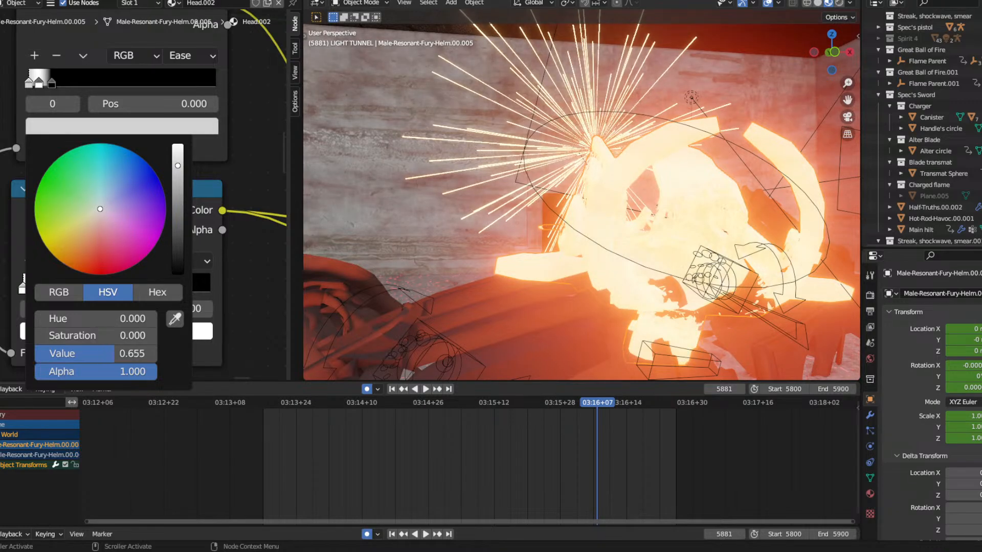
pyautogui.moveTo(107, 272); pyautogui.dragTo(100, 275)
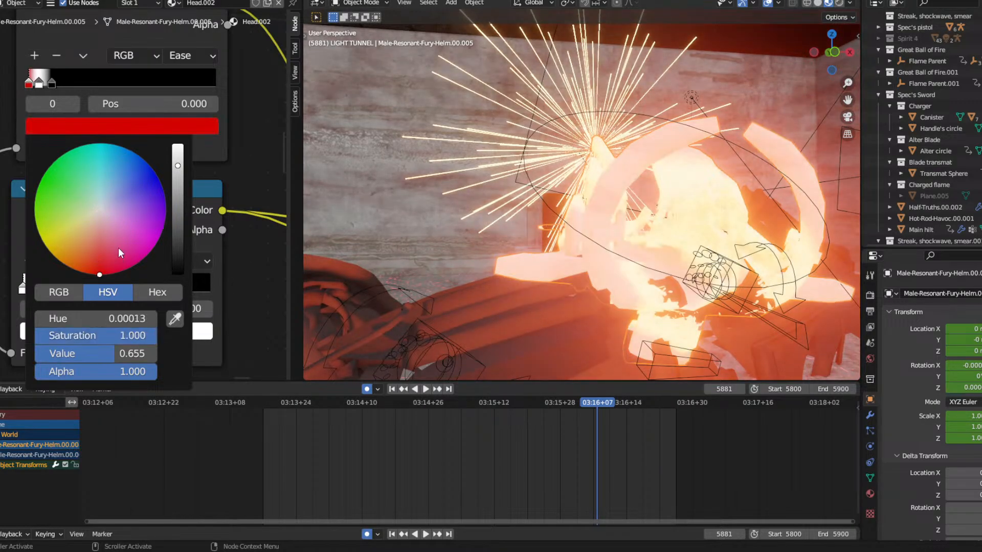
pyautogui.moveTo(179, 165); pyautogui.dragTo(177, 146)
pyautogui.rightClick(178, 146)
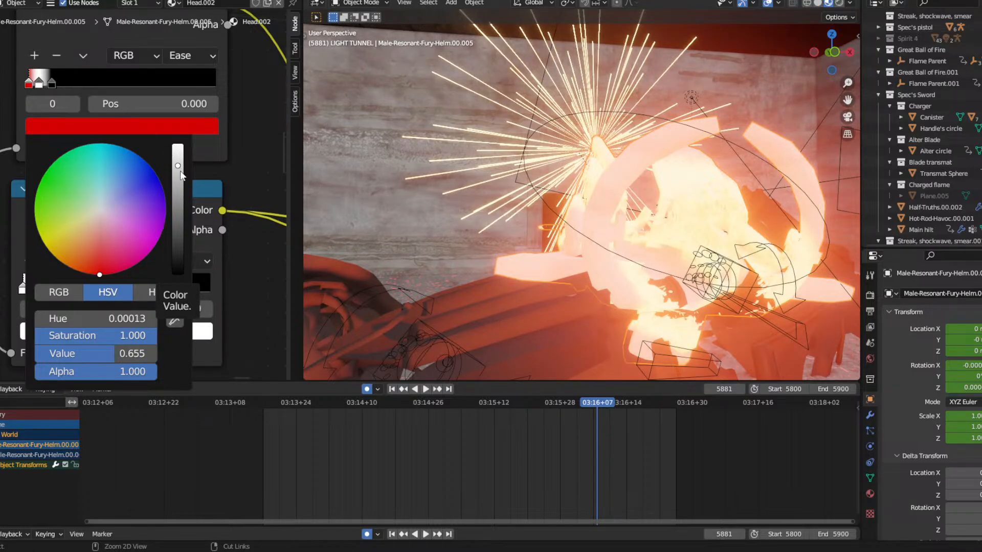
pyautogui.moveTo(177, 172); pyautogui.dragTo(177, 145)
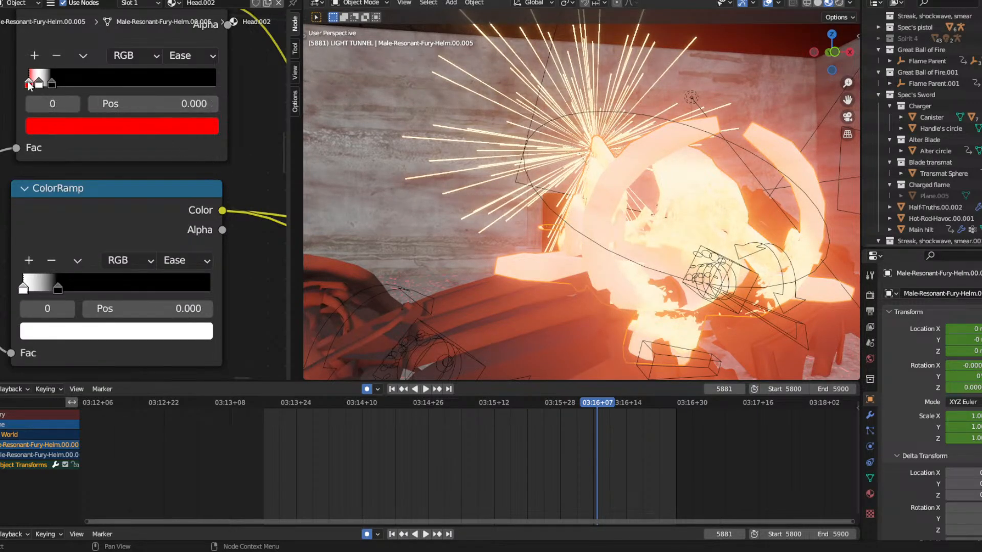
# Shift the upper ColorRamp's first stop to a bright orange with hue 0.023, saturation 1.000 and value 1.000.
pyautogui.click(57, 131)
pyautogui.moveTo(180, 159)
pyautogui.mouseDown()
pyautogui.moveTo(178, 219)
pyautogui.moveTo(178, 143)
pyautogui.mouseUp()
pyautogui.moveTo(102, 276)
pyautogui.mouseDown()
pyautogui.moveTo(67, 265)
pyautogui.moveTo(35, 206)
pyautogui.moveTo(43, 177)
pyautogui.moveTo(150, 251)
pyautogui.moveTo(154, 174)
pyautogui.moveTo(152, 249)
pyautogui.moveTo(105, 275)
pyautogui.mouseUp()
pyautogui.scroll(-5, 598, 181)
pyautogui.moveTo(598, 181); pyautogui.dragTo(358, 196, button='middle')
pyautogui.scroll(3, 556, 147)
pyautogui.click(47, 123)
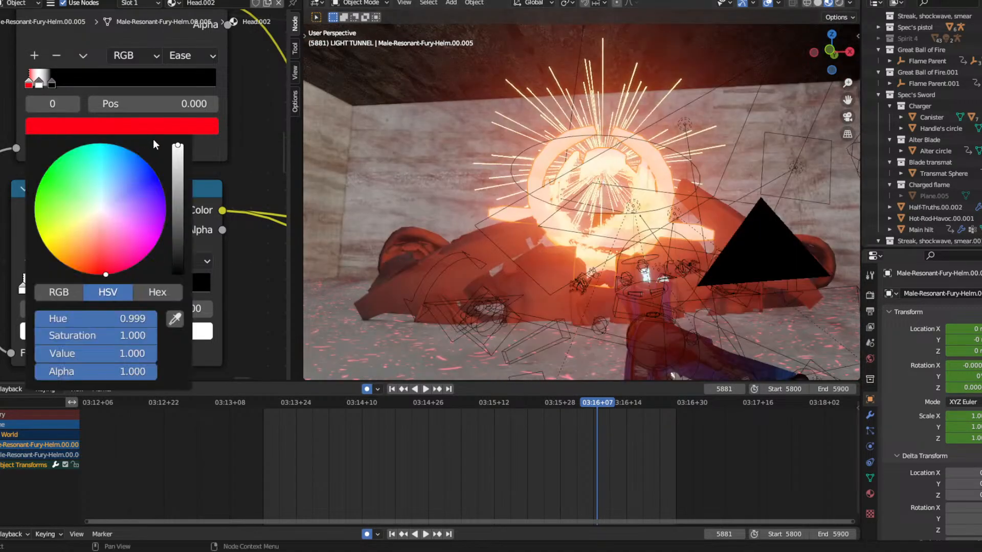
pyautogui.moveTo(177, 155)
pyautogui.mouseDown()
pyautogui.moveTo(177, 232)
pyautogui.moveTo(185, 148)
pyautogui.mouseUp()
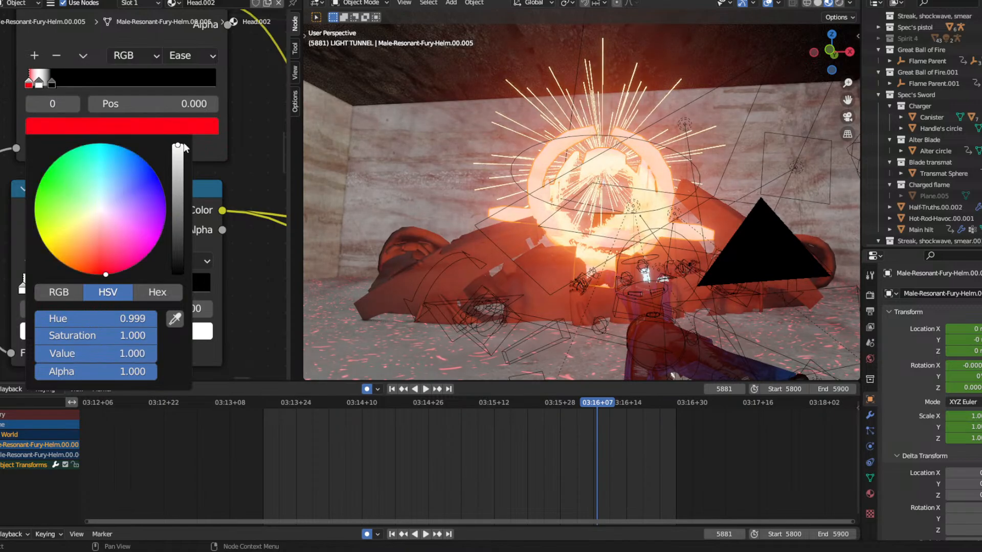
pyautogui.moveTo(96, 277); pyautogui.dragTo(74, 269)
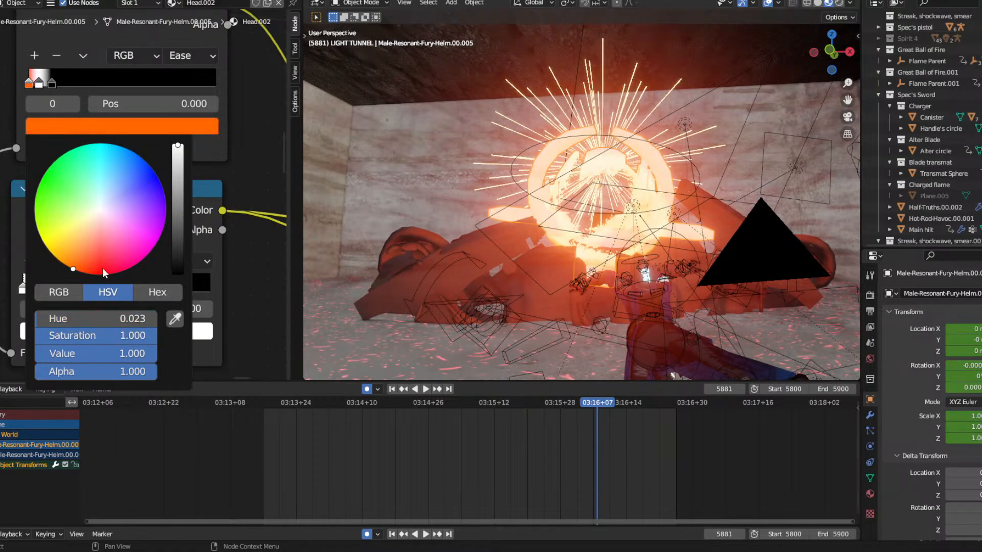
# Colour the upper ColorRamp's black stop at 0.123 pure red, with hue, saturation and value at 1.000.
pyautogui.moveTo(513, 206); pyautogui.dragTo(488, 200, button='middle')
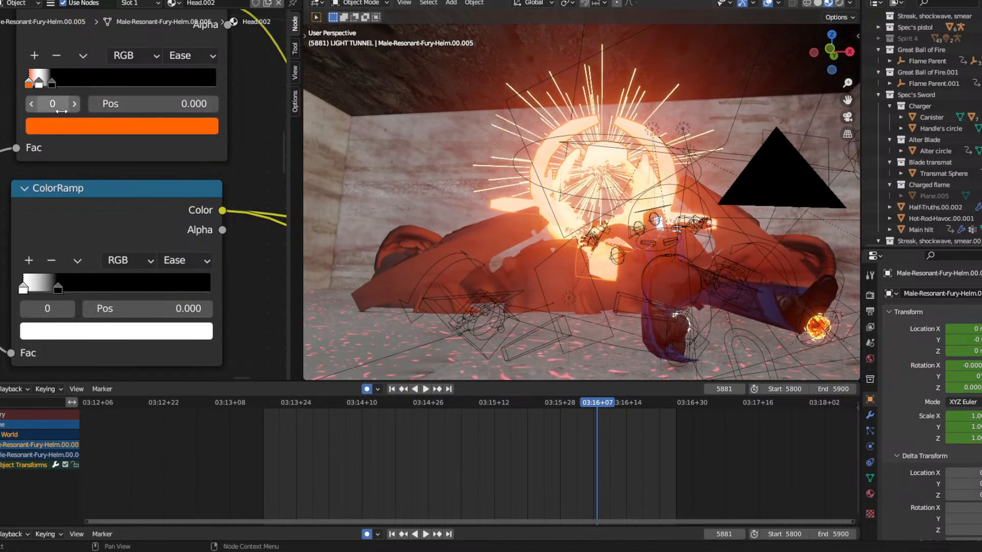
pyautogui.click(52, 83)
pyautogui.click(75, 123)
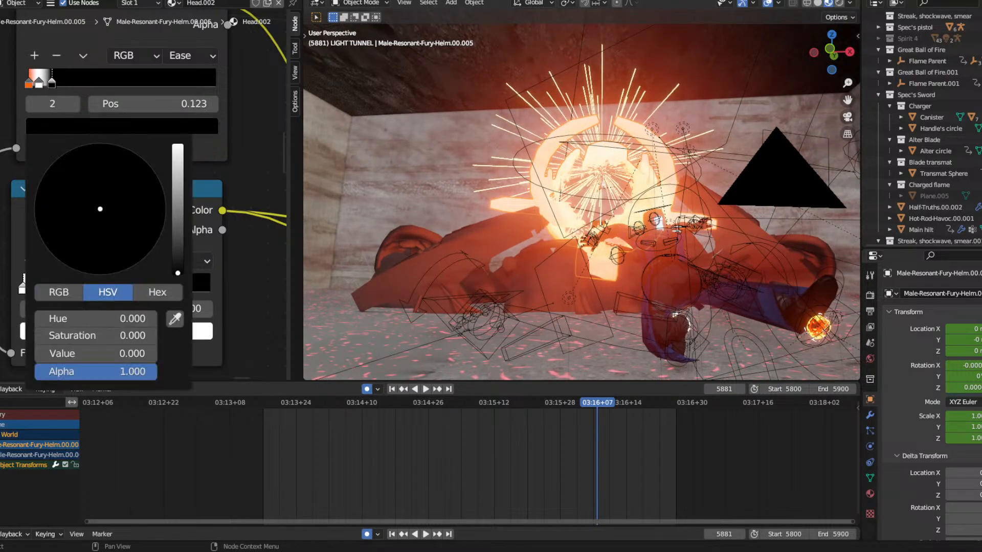
pyautogui.moveTo(177, 274); pyautogui.dragTo(177, 145)
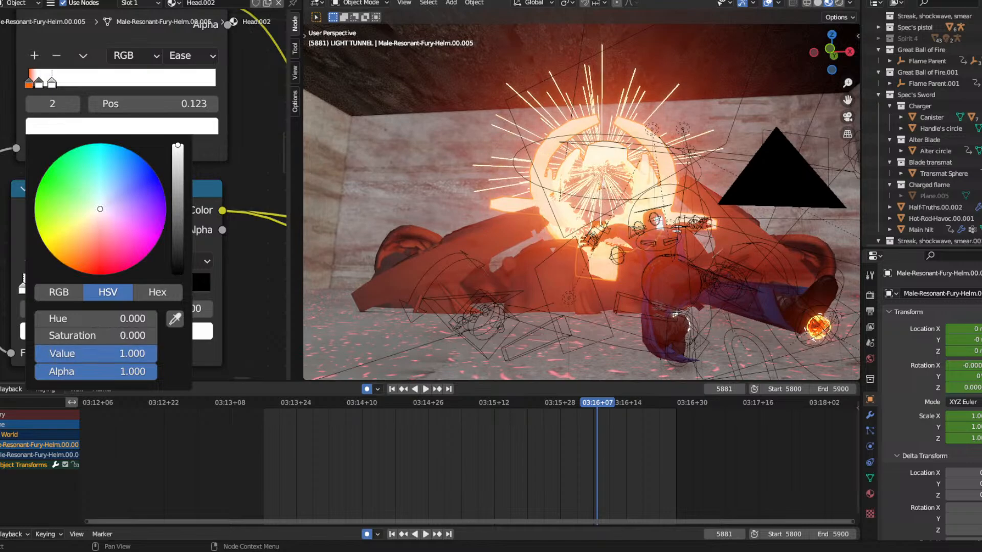
pyautogui.moveTo(96, 241); pyautogui.dragTo(101, 275)
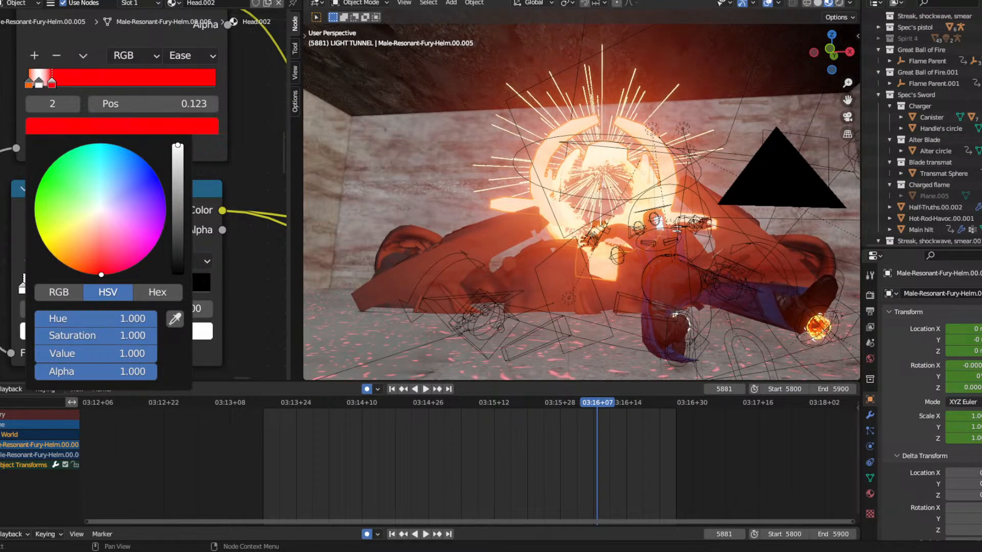
# Fine-tune the upper ColorRamp's orange first stop to hue 0.022 and test a darker brightness on it.
pyautogui.click(29, 82)
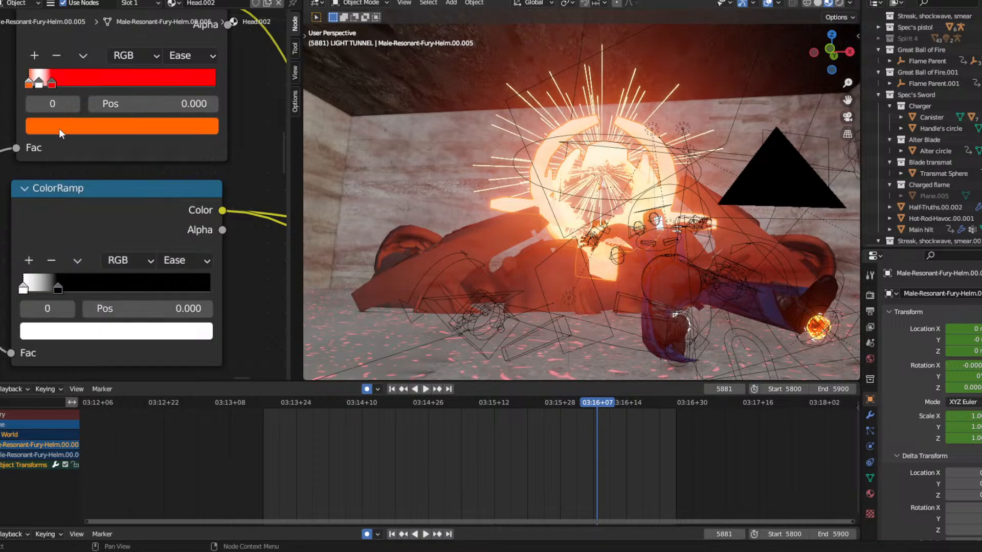
pyautogui.click(59, 126)
pyautogui.moveTo(73, 269)
pyautogui.mouseDown()
pyautogui.moveTo(103, 274)
pyautogui.moveTo(74, 269)
pyautogui.mouseUp()
pyautogui.moveTo(177, 151); pyautogui.dragTo(182, 275)
pyautogui.rightClick(183, 275)
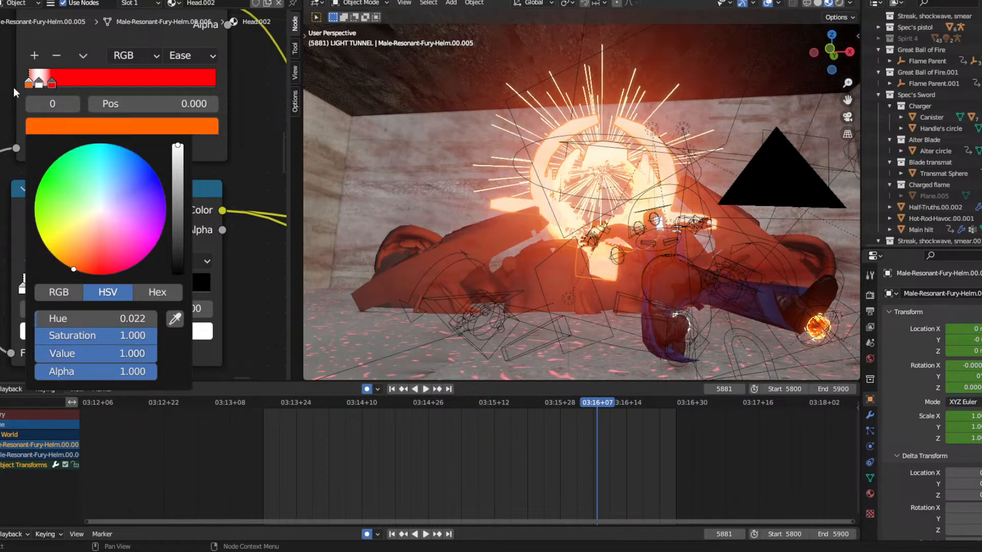
# Try moving the lower ColorRamp's black stop and turning it white.
pyautogui.moveTo(174, 190); pyautogui.dragTo(171, 161, button='middle')
pyautogui.click(53, 258)
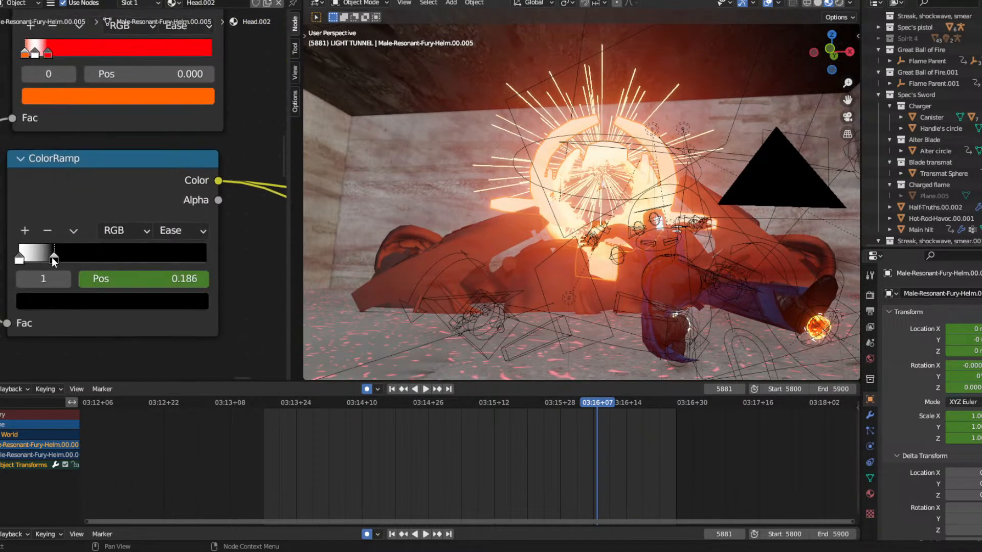
pyautogui.moveTo(54, 261)
pyautogui.mouseDown()
pyautogui.moveTo(100, 256)
pyautogui.moveTo(55, 260)
pyautogui.mouseUp()
pyautogui.rightClick(55, 259)
pyautogui.click(59, 301)
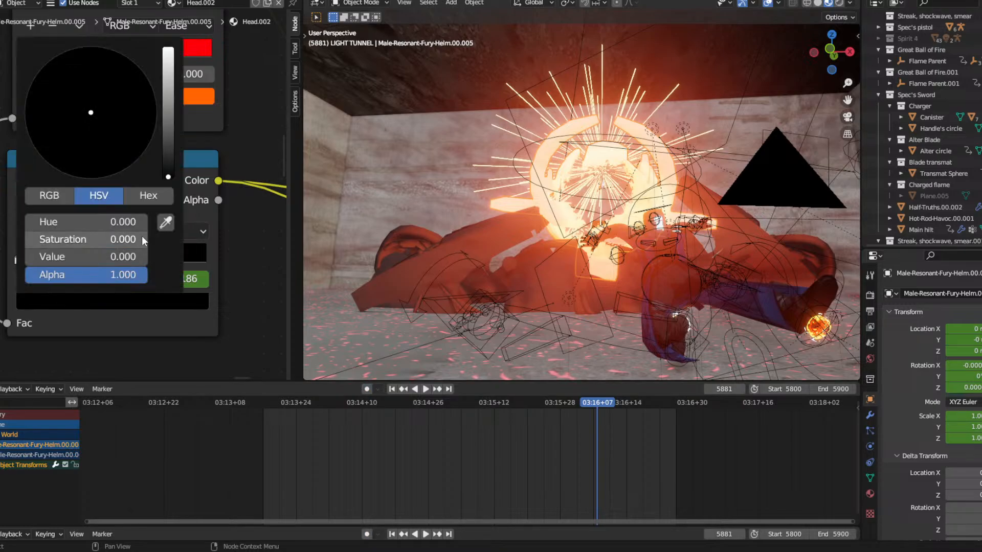
pyautogui.moveTo(168, 115); pyautogui.dragTo(168, 49)
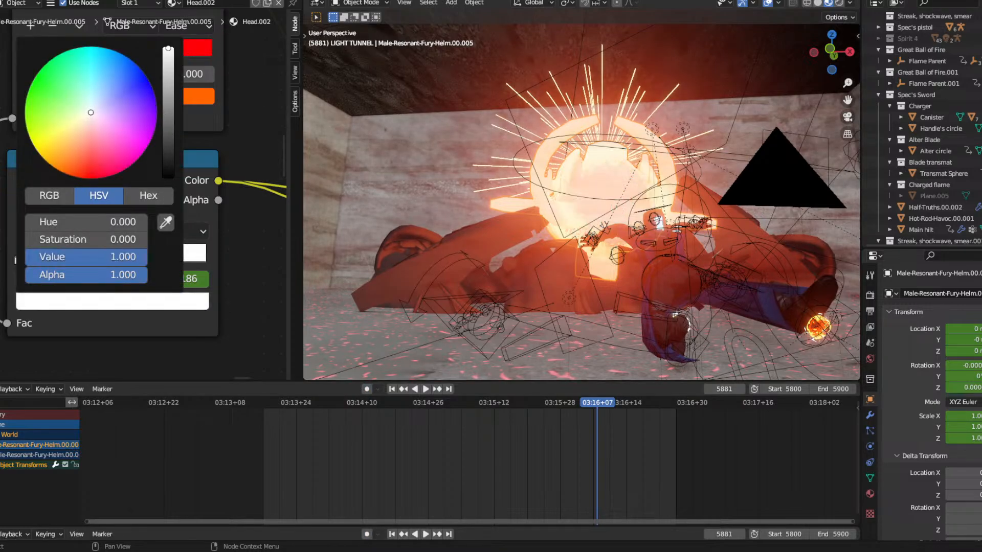
pyautogui.press('Escape')
# Try tinting the lower ColorRamp's white first stop red.
pyautogui.click(21, 257)
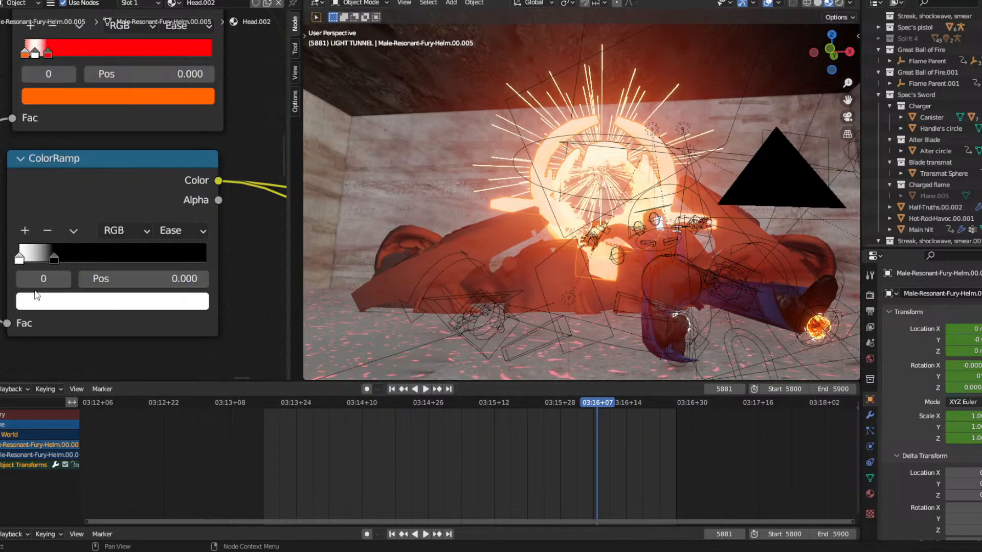
pyautogui.click(41, 301)
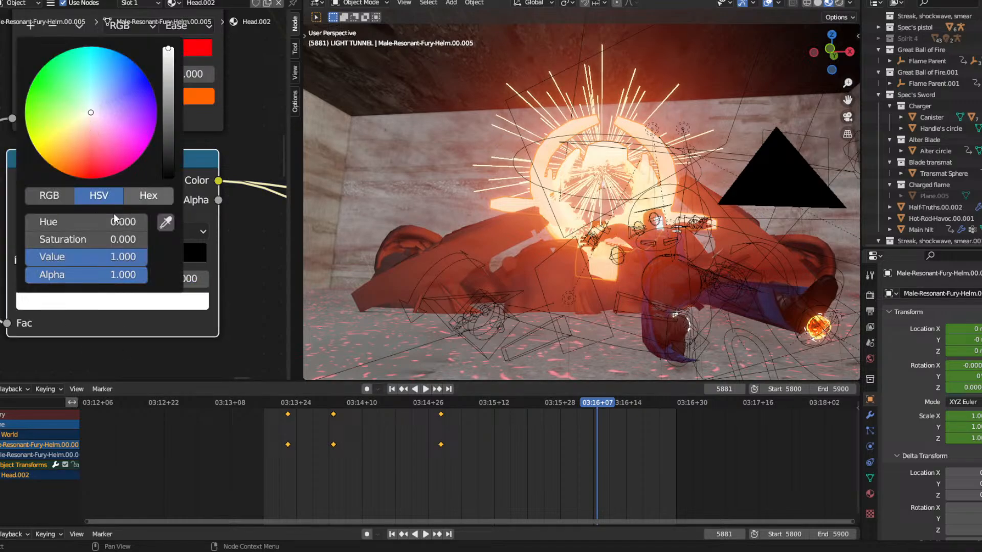
pyautogui.click(93, 178)
pyautogui.moveTo(93, 179)
pyautogui.mouseDown()
pyautogui.moveTo(72, 125)
pyautogui.moveTo(90, 112)
pyautogui.mouseUp()
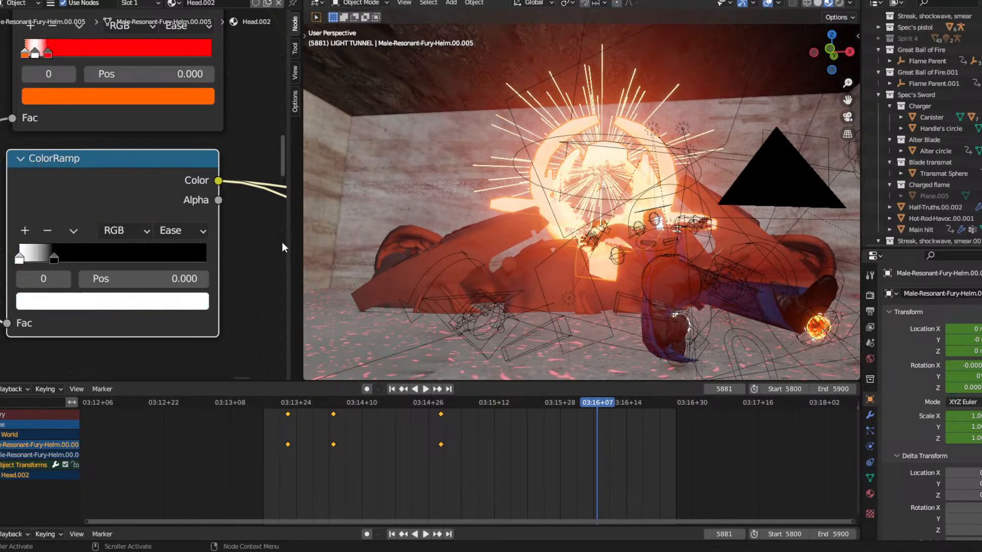
pyautogui.click(239, 141)
# Tune the emission colour of the material's Principled BSDF to a saturated orange-red.
pyautogui.moveTo(238, 140); pyautogui.dragTo(30, 199, button='middle')
pyautogui.moveTo(148, 173); pyautogui.dragTo(46, 154, button='middle')
pyautogui.moveTo(214, 258); pyautogui.dragTo(78, 218, button='middle')
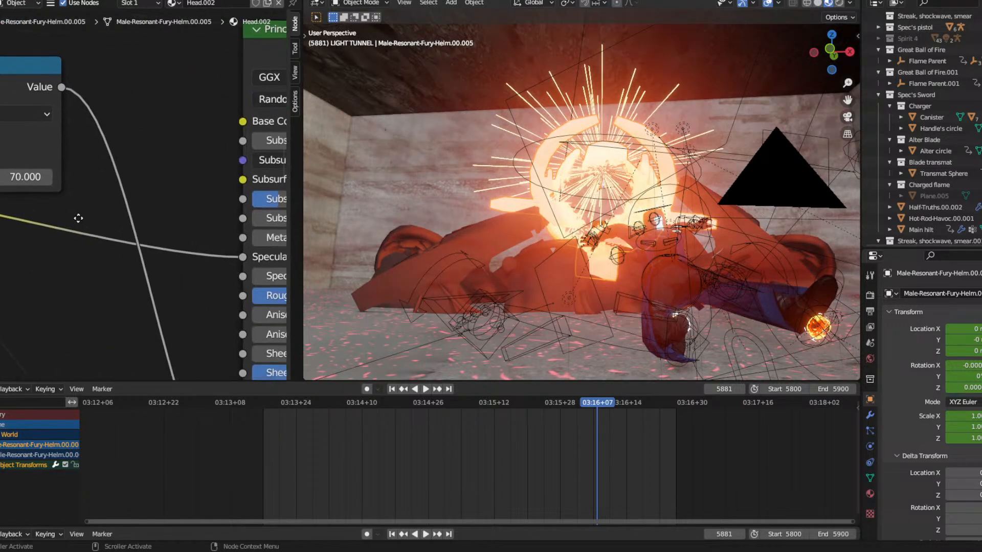
pyautogui.scroll(-3, 129, 219)
pyautogui.moveTo(143, 190); pyautogui.dragTo(14, 195, button='middle')
pyautogui.moveTo(109, 199); pyautogui.dragTo(127, 103, button='middle')
pyautogui.click(156, 267)
pyautogui.moveTo(163, 192)
pyautogui.mouseDown()
pyautogui.moveTo(202, 151)
pyautogui.moveTo(164, 200)
pyautogui.mouseUp()
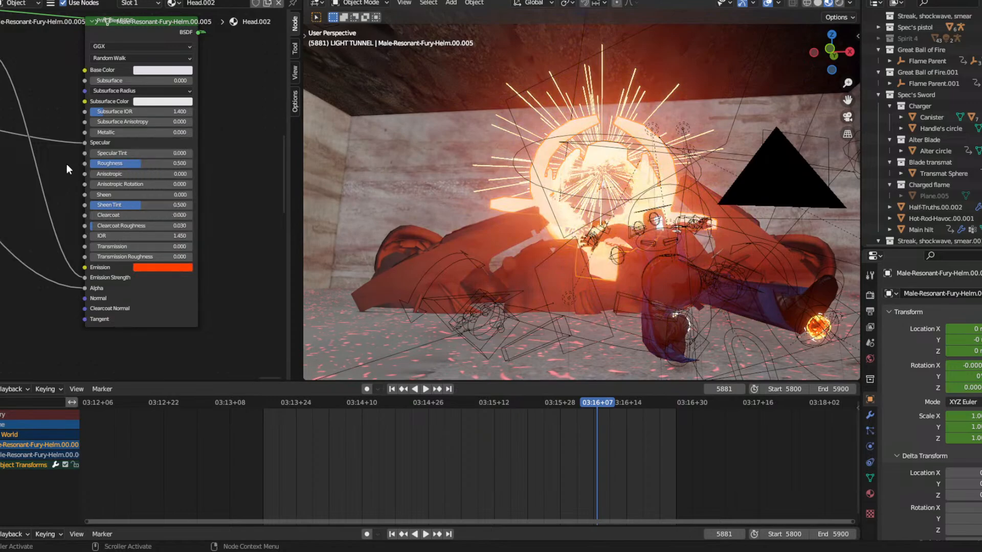
# Try tinting the Principled BSDF's subsurface colour red.
pyautogui.click(140, 101)
pyautogui.moveTo(174, 121); pyautogui.dragTo(164, 180)
pyautogui.rightClick(164, 179)
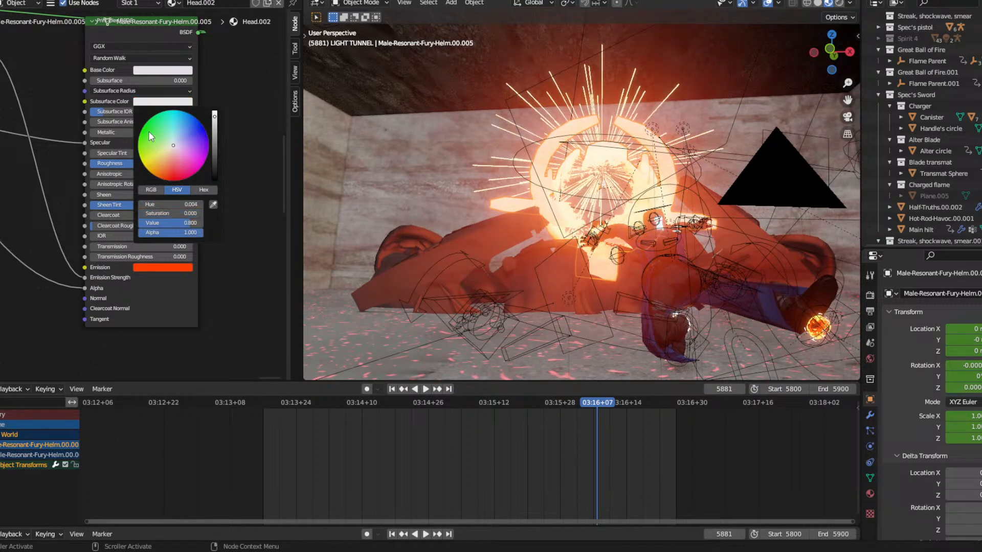
# Set the Principled BSDF's base colour to a dark red with hue 0.001, saturation 1.000 and value 0.395.
pyautogui.click(139, 72)
pyautogui.moveTo(173, 114)
pyautogui.mouseDown()
pyautogui.moveTo(186, 143)
pyautogui.moveTo(170, 149)
pyautogui.mouseUp()
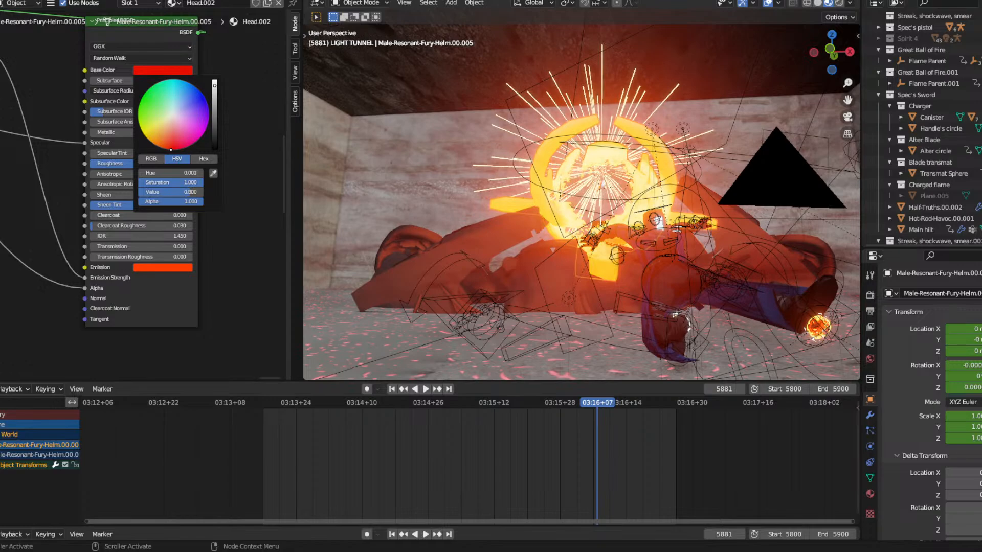
pyautogui.moveTo(214, 85); pyautogui.dragTo(214, 99)
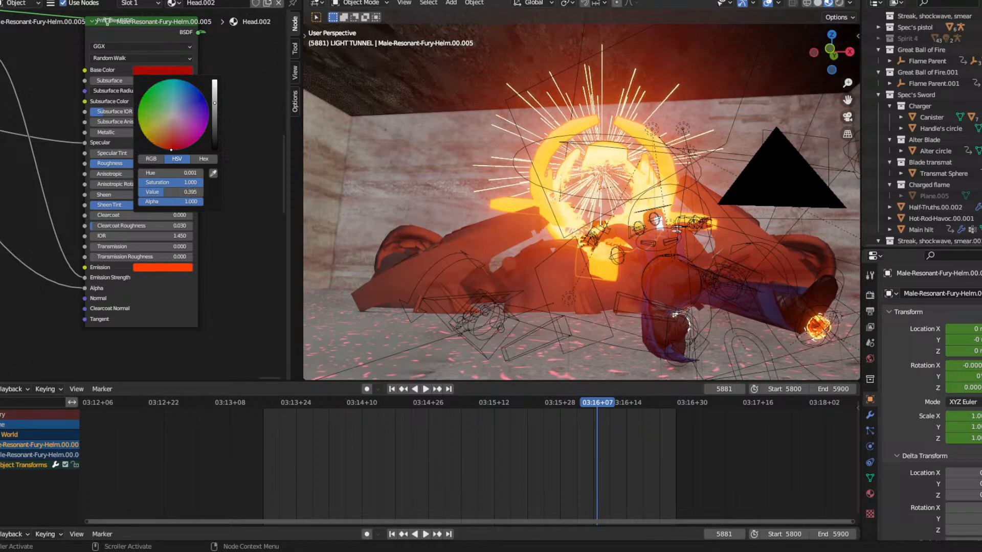
# Darken the first stop of the upper ColorRamp to black by setting its value to 0.000.
pyautogui.moveTo(51, 103); pyautogui.dragTo(274, 162, button='middle')
pyautogui.scroll(3, 129, 202)
pyautogui.scroll(1, 107, 123)
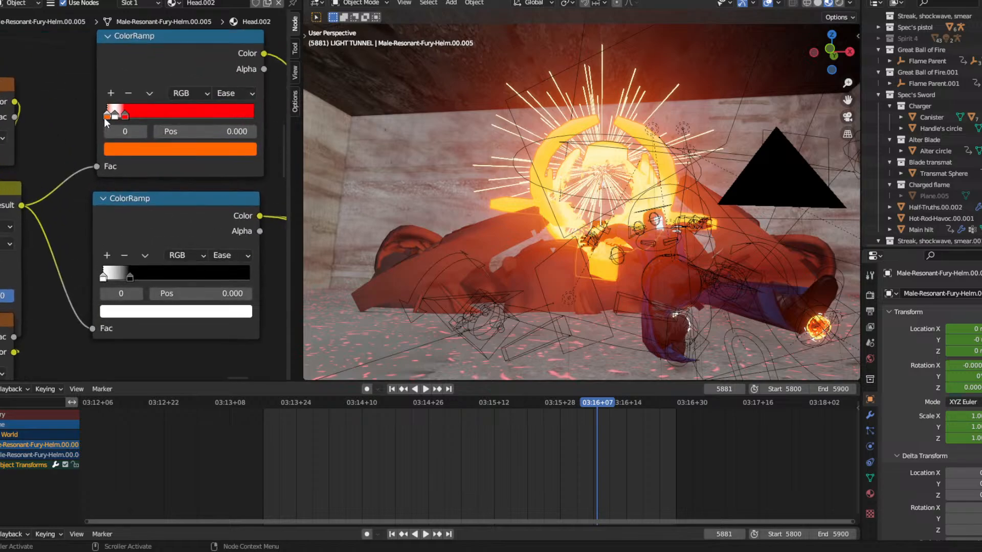
pyautogui.click(113, 115)
pyautogui.click(117, 149)
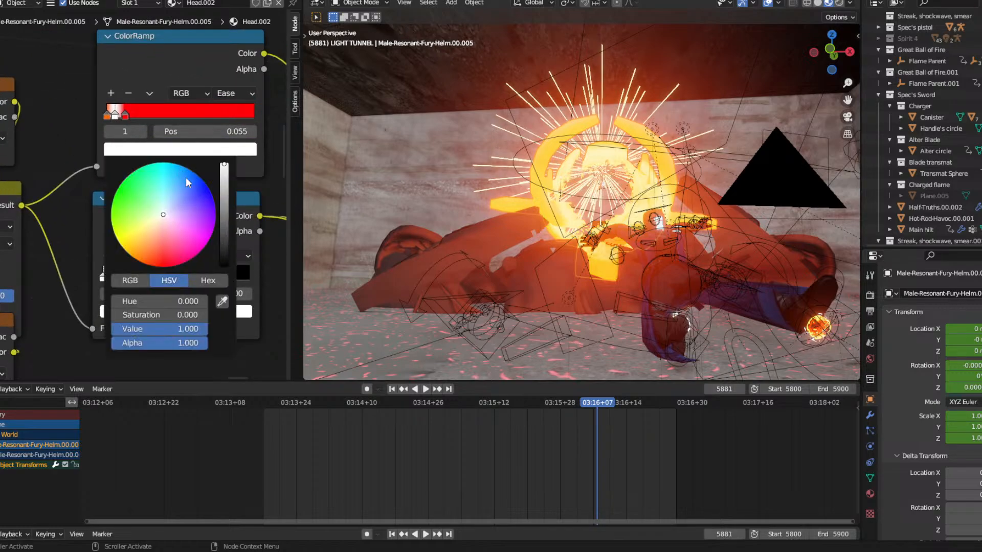
pyautogui.click(106, 115)
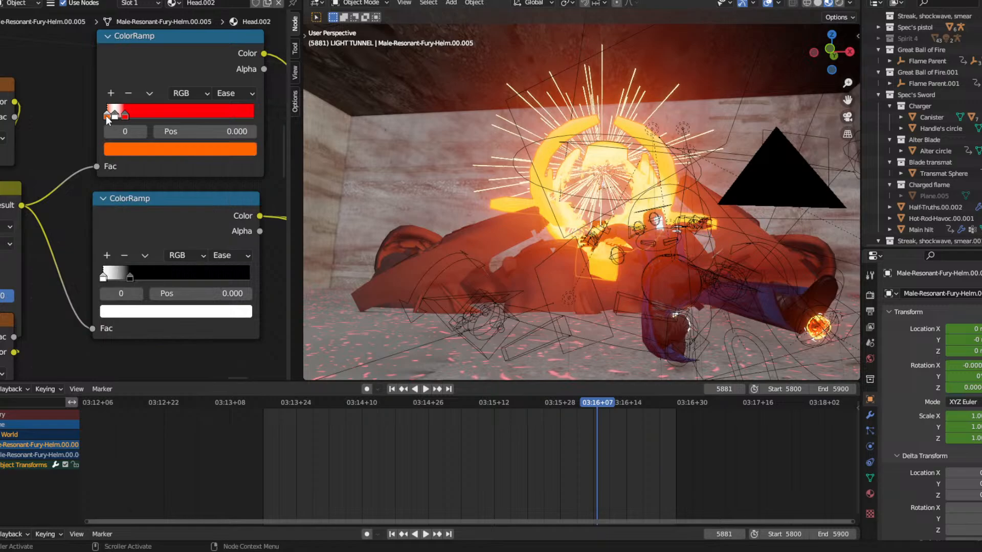
pyautogui.click(122, 145)
pyautogui.moveTo(222, 173); pyautogui.dragTo(224, 265)
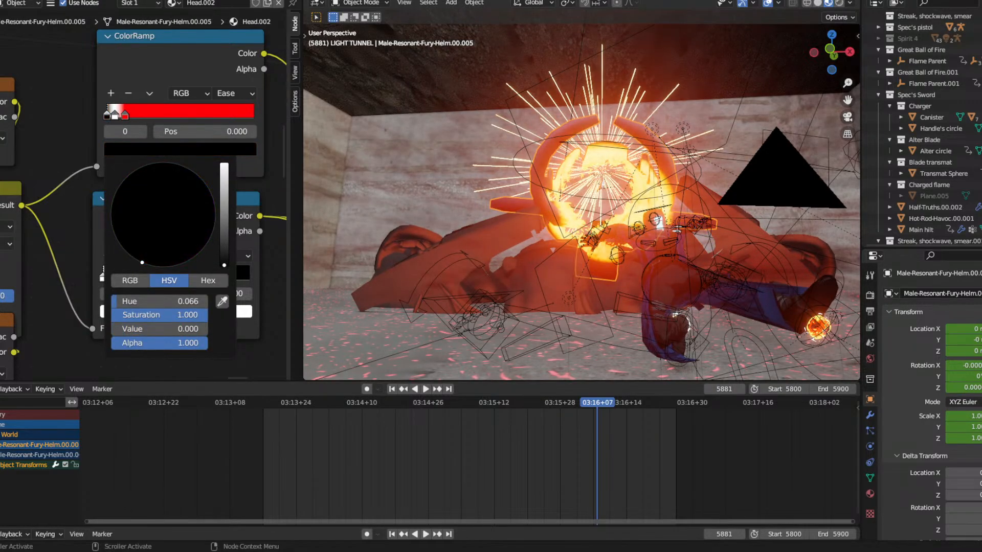
# Darken the upper ColorRamp's red stop at position 0.123 to black.
pyautogui.click(124, 114)
pyautogui.click(169, 149)
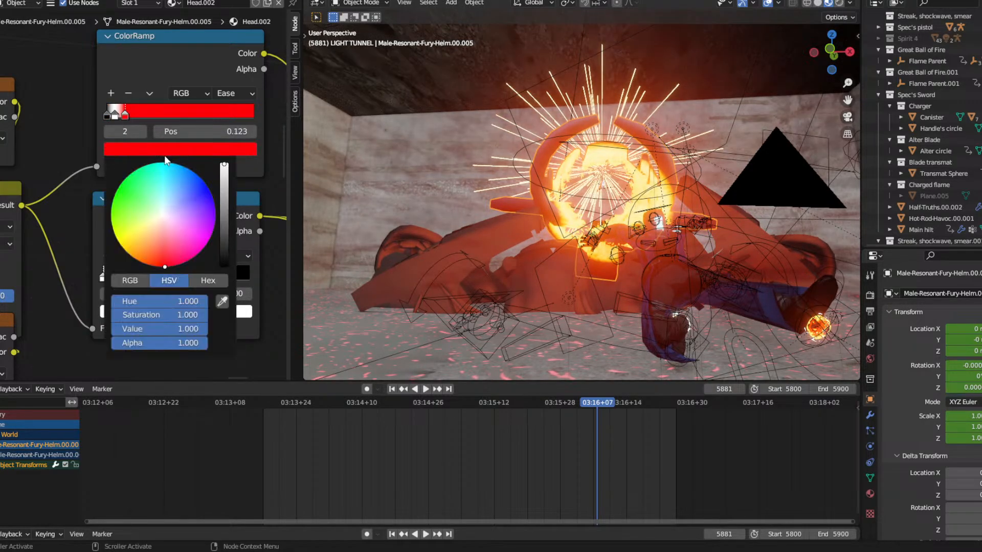
pyautogui.moveTo(224, 169); pyautogui.dragTo(224, 266)
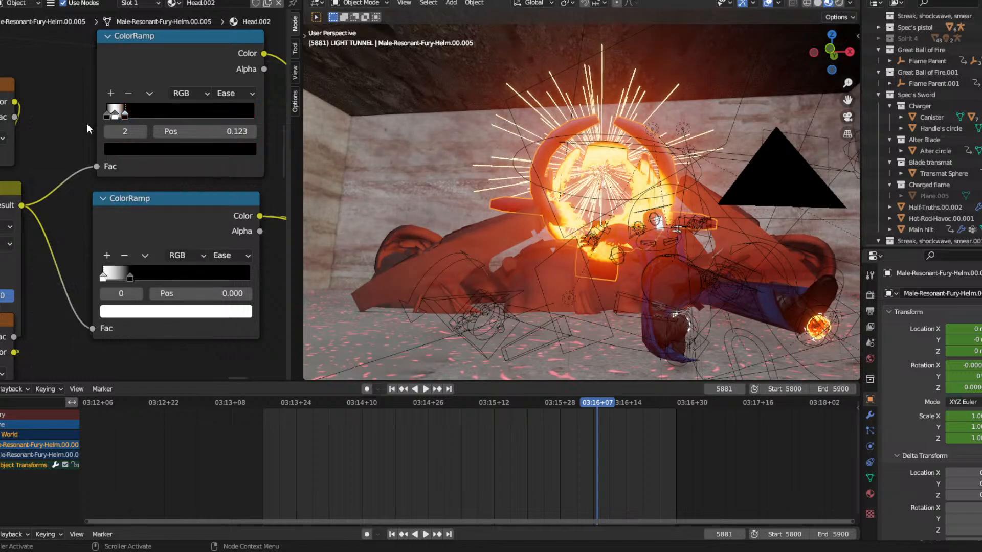
# Examine the burning helmet from several angles and distances, along with the Principled BSDF settings.
pyautogui.moveTo(480, 192); pyautogui.dragTo(395, 217, button='middle')
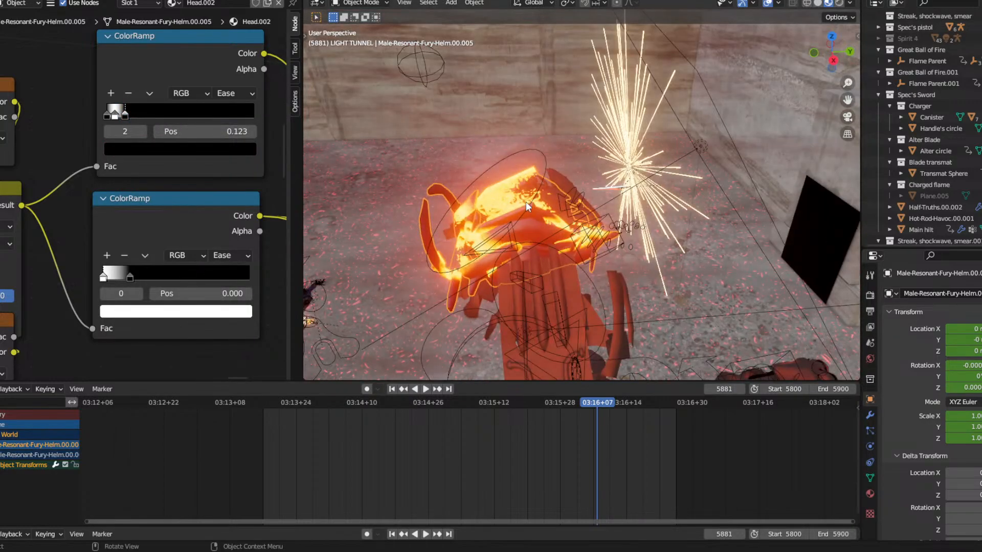
pyautogui.scroll(5, 526, 202)
pyautogui.moveTo(526, 201); pyautogui.dragTo(517, 165, button='middle')
pyautogui.scroll(-5, 539, 131)
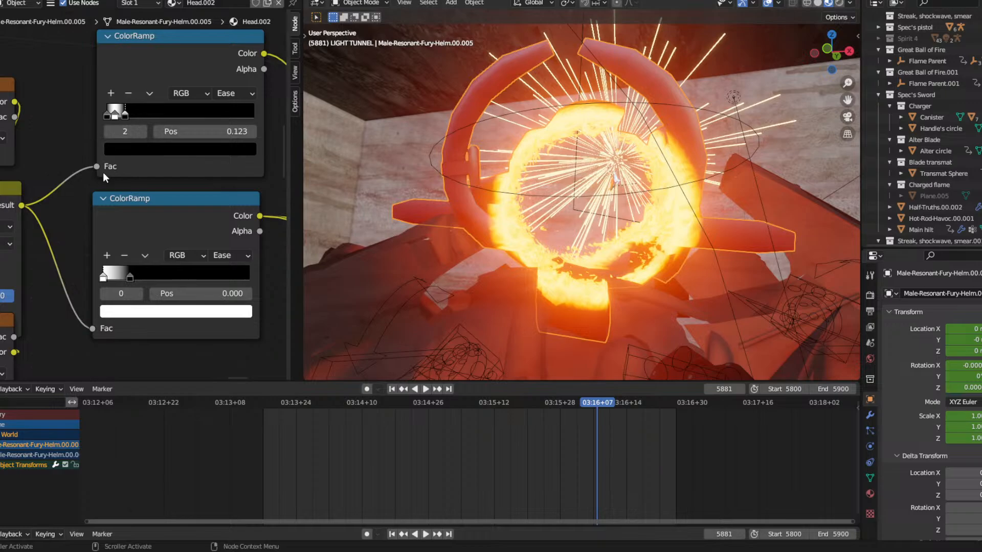
pyautogui.moveTo(114, 199); pyautogui.dragTo(4, 152, button='middle')
pyautogui.moveTo(204, 199); pyautogui.dragTo(7, 171, button='middle')
pyautogui.moveTo(271, 347); pyautogui.dragTo(8, 100, button='middle')
pyautogui.scroll(-6, 460, 189)
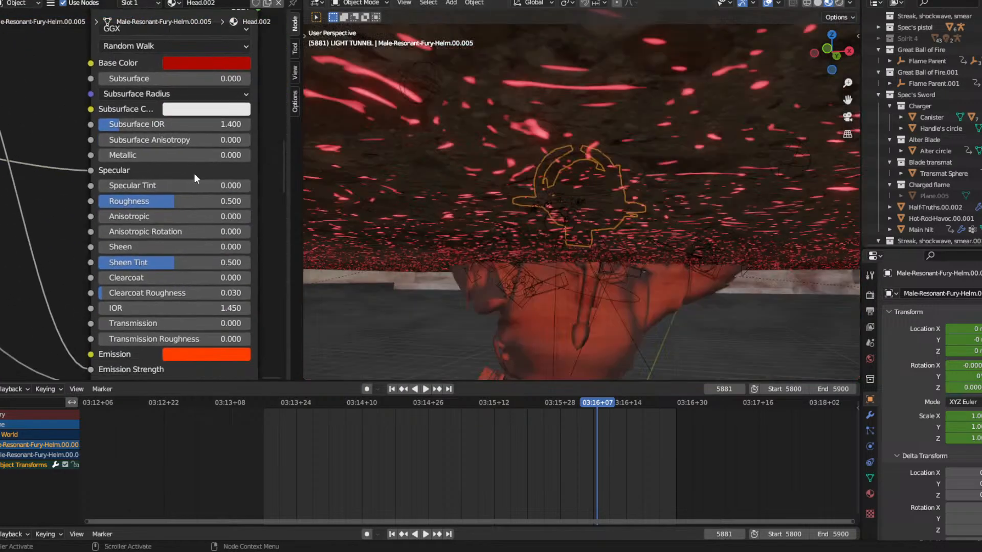
pyautogui.scroll(6, 550, 186)
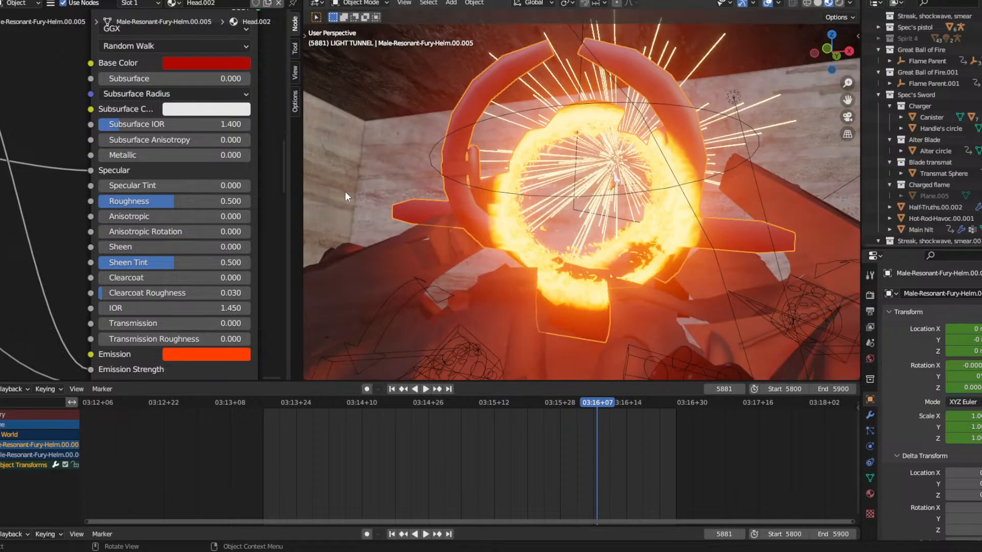
# Try a red subsurface colour on the Principled BSDF and set its roughness to 0.809.
pyautogui.moveTo(54, 121); pyautogui.dragTo(2, 63, button='middle')
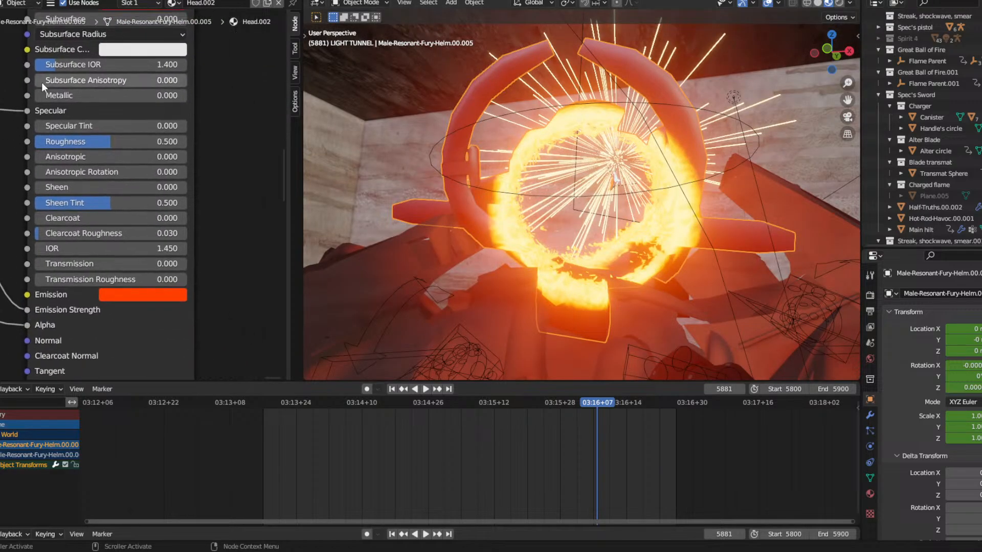
pyautogui.click(116, 51)
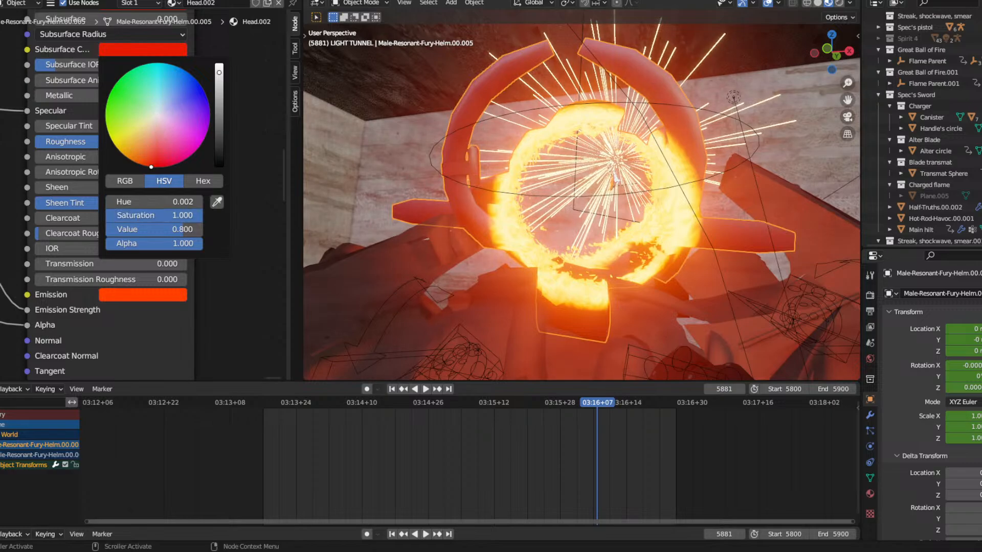
pyautogui.moveTo(97, 144); pyautogui.dragTo(144, 144)
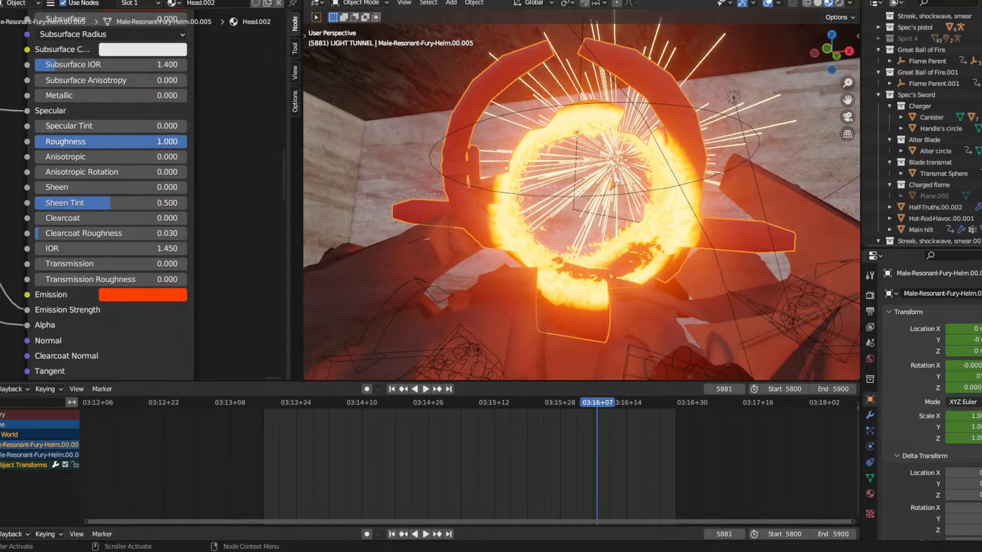
pyautogui.moveTo(95, 151); pyautogui.dragTo(105, 110, button='middle')
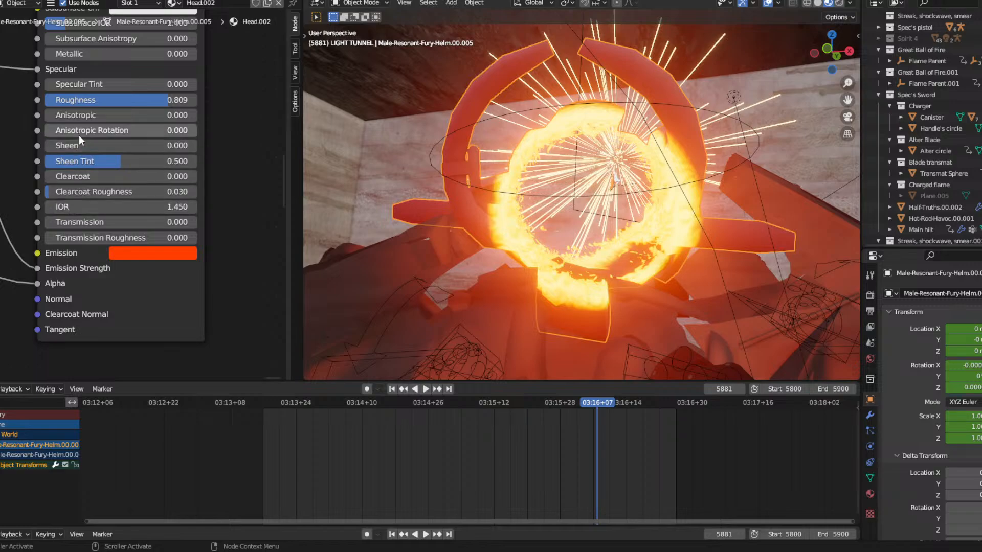
# Review the Head.002 node tree from the original shader through the dissolve ColorRamps to the emissive Principled BSDF.
pyautogui.scroll(-3, 23, 170)
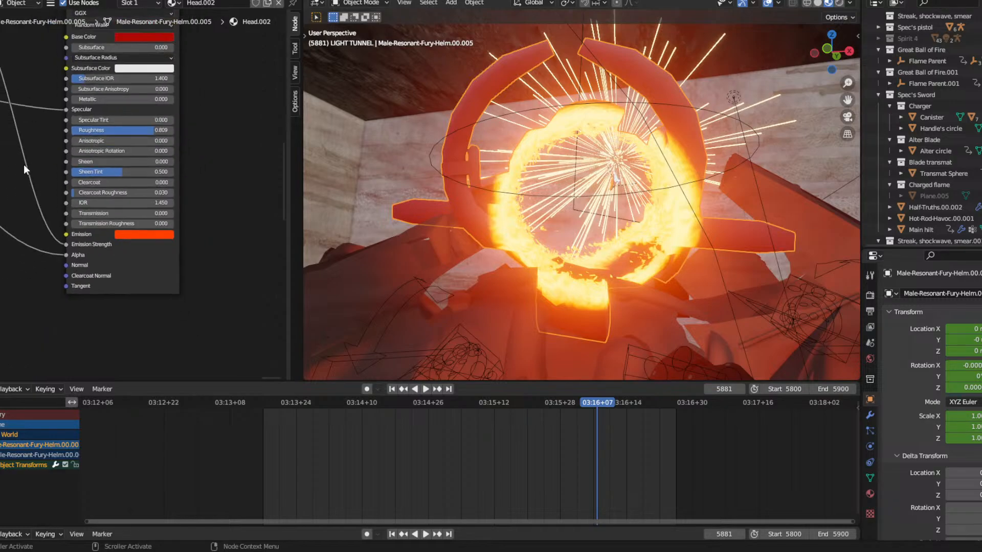
pyautogui.moveTo(24, 157); pyautogui.dragTo(303, 193, button='middle')
pyautogui.moveTo(7, 173); pyautogui.dragTo(257, 202, button='middle')
pyautogui.scroll(-6, 83, 173)
pyautogui.scroll(-4, 126, 123)
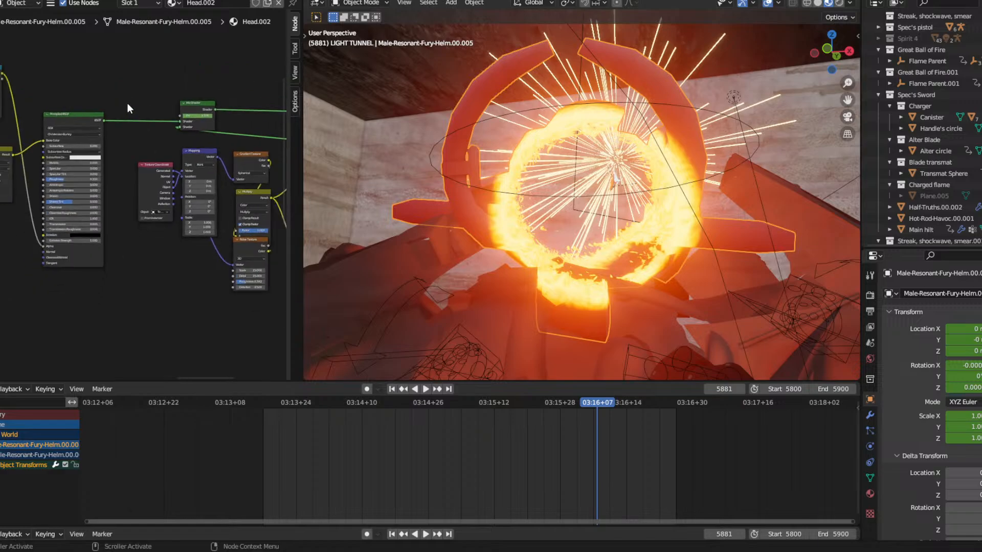
pyautogui.moveTo(127, 102); pyautogui.dragTo(5, 70, button='middle')
pyautogui.scroll(-3, 2, 88)
pyautogui.moveTo(21, 123); pyautogui.dragTo(0, 118, button='middle')
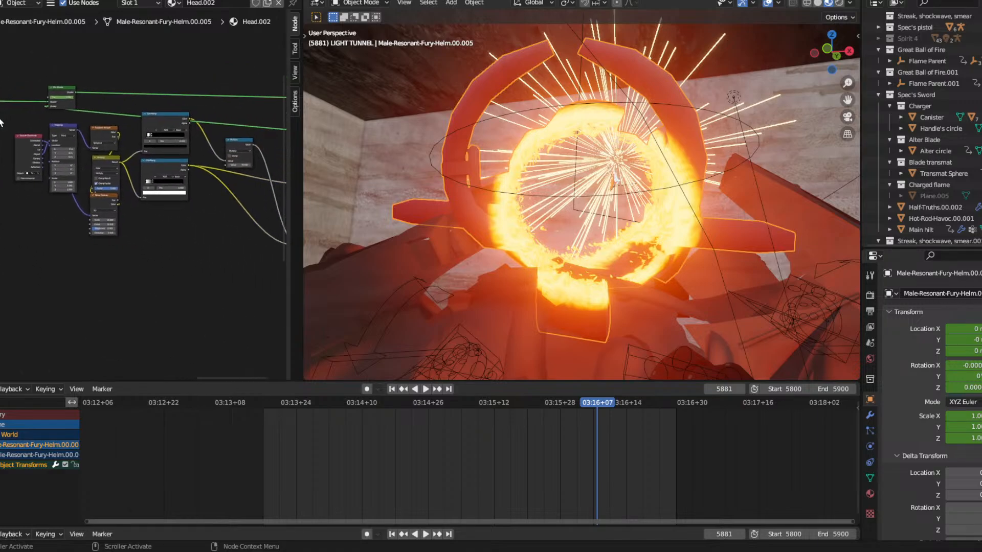
pyautogui.moveTo(112, 123); pyautogui.dragTo(29, 128, button='middle')
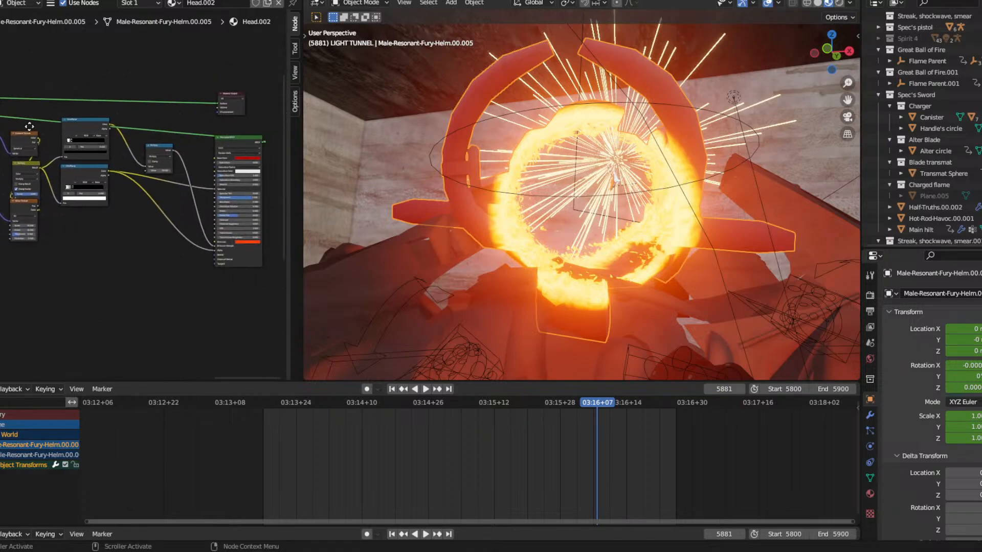
pyautogui.scroll(8, 269, 155)
pyautogui.moveTo(206, 160); pyautogui.dragTo(312, 149, button='middle')
pyautogui.scroll(-7, 161, 149)
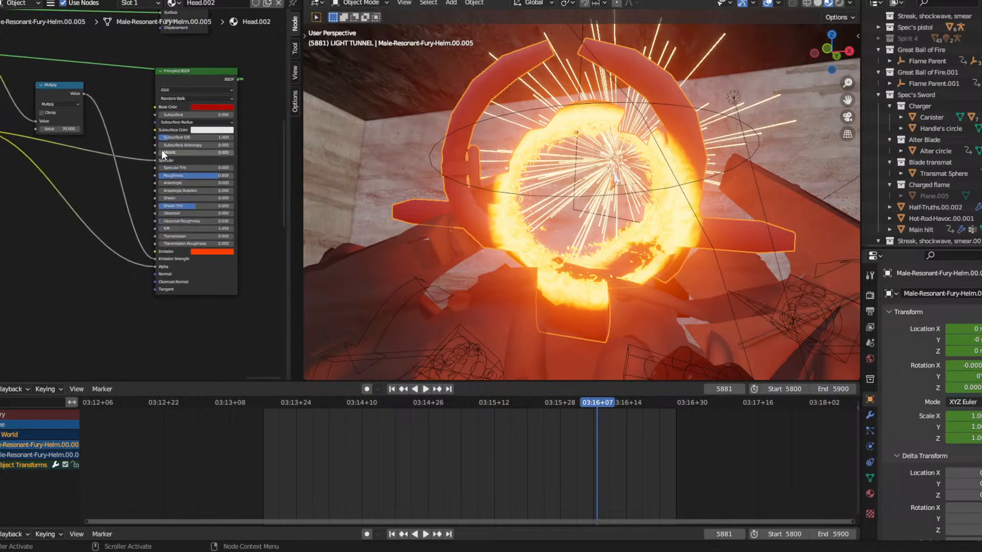
# Try to connect the first Principled BSDF's output to the Base Color of the emissive Principled BSDF in the Head.002 material.
pyautogui.moveTo(95, 174); pyautogui.dragTo(108, 190, button='middle')
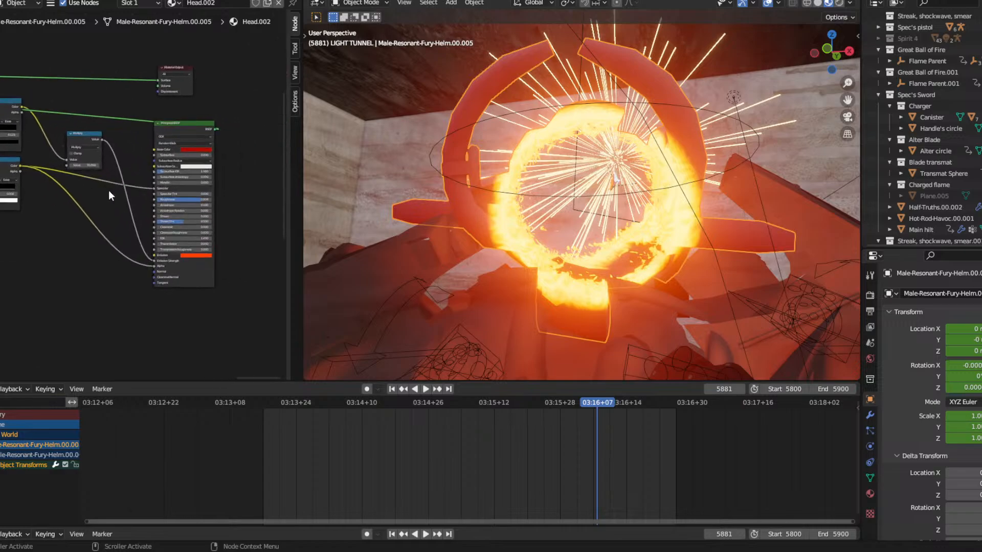
pyautogui.scroll(3, 109, 191)
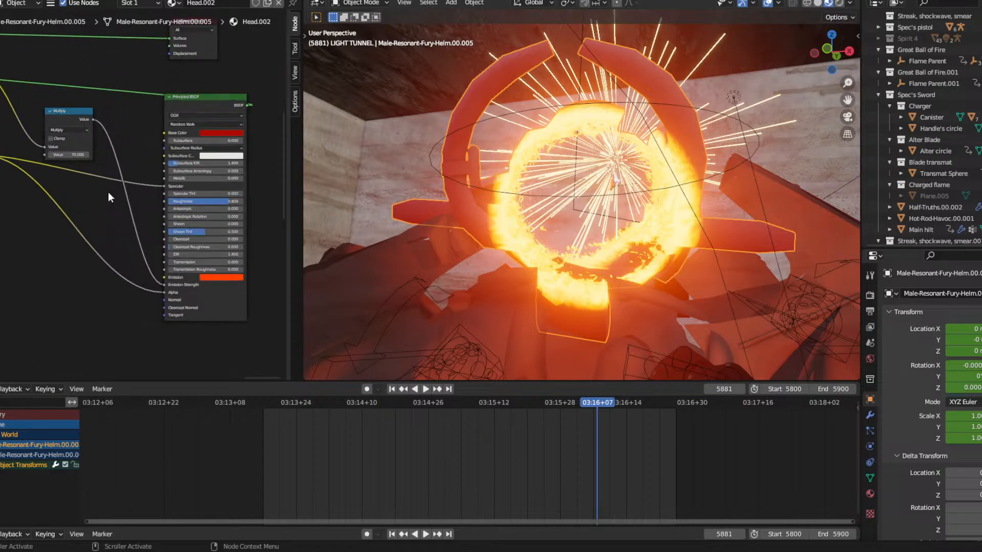
pyautogui.scroll(-5, 106, 195)
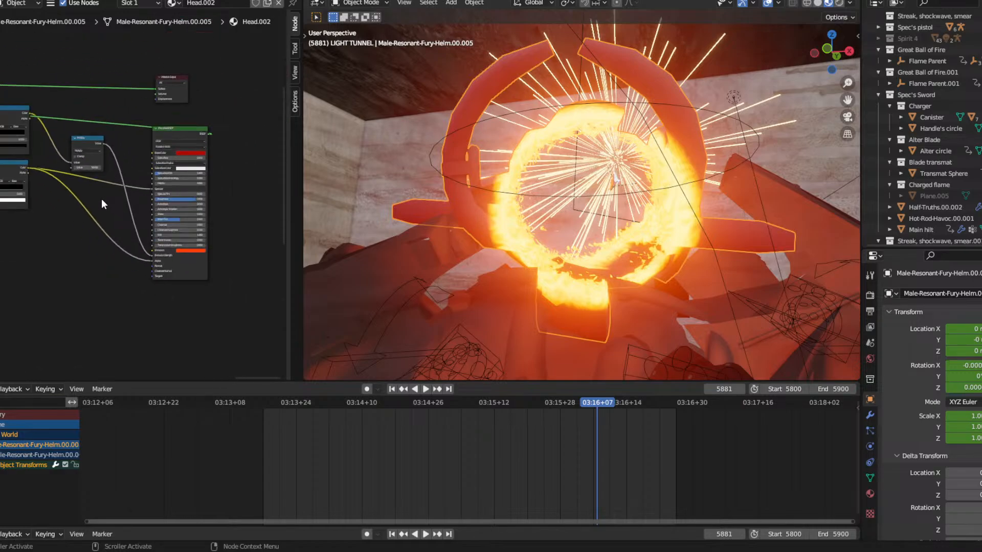
pyautogui.moveTo(76, 202); pyautogui.dragTo(167, 217, button='middle')
pyautogui.scroll(-1, 115, 208)
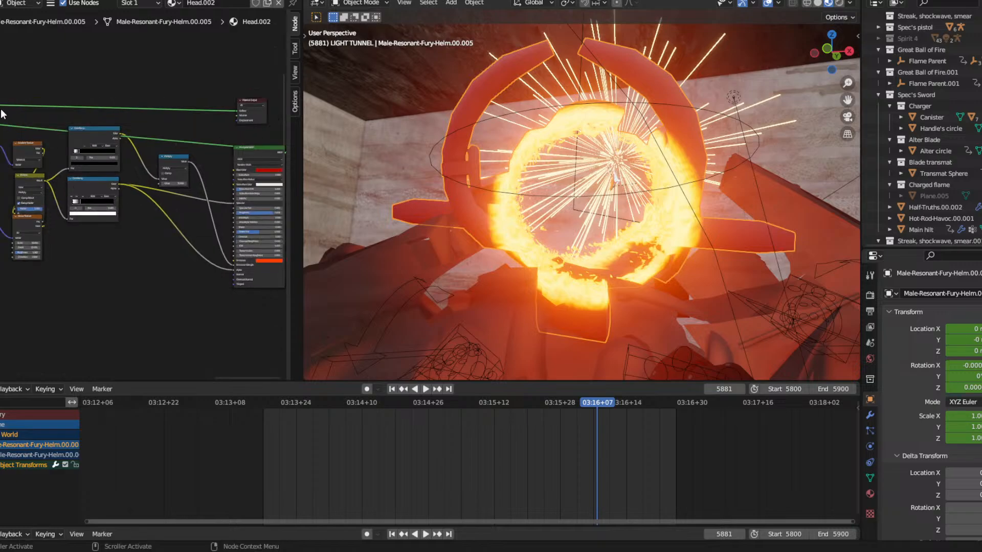
pyautogui.moveTo(32, 133); pyautogui.dragTo(130, 127, button='middle')
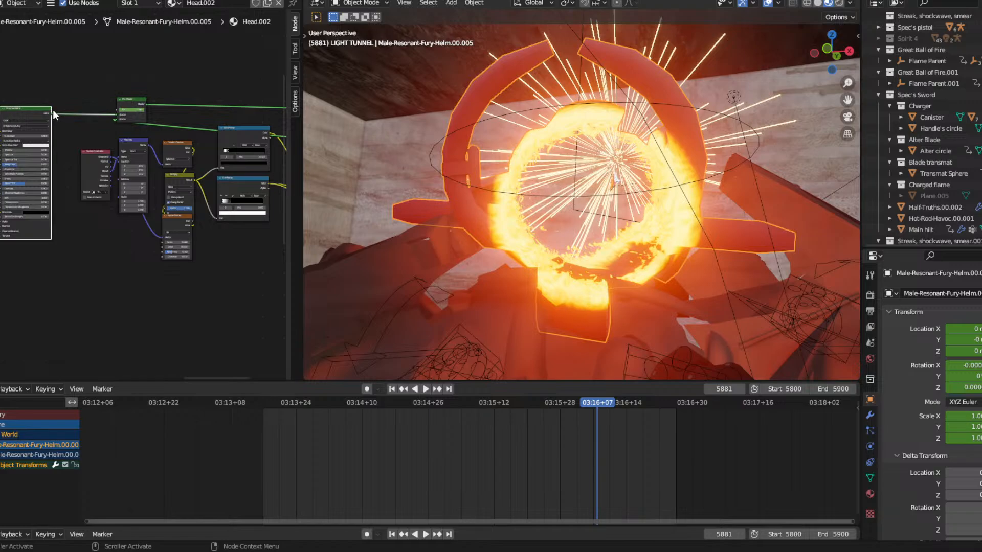
pyautogui.moveTo(53, 113); pyautogui.dragTo(159, 170)
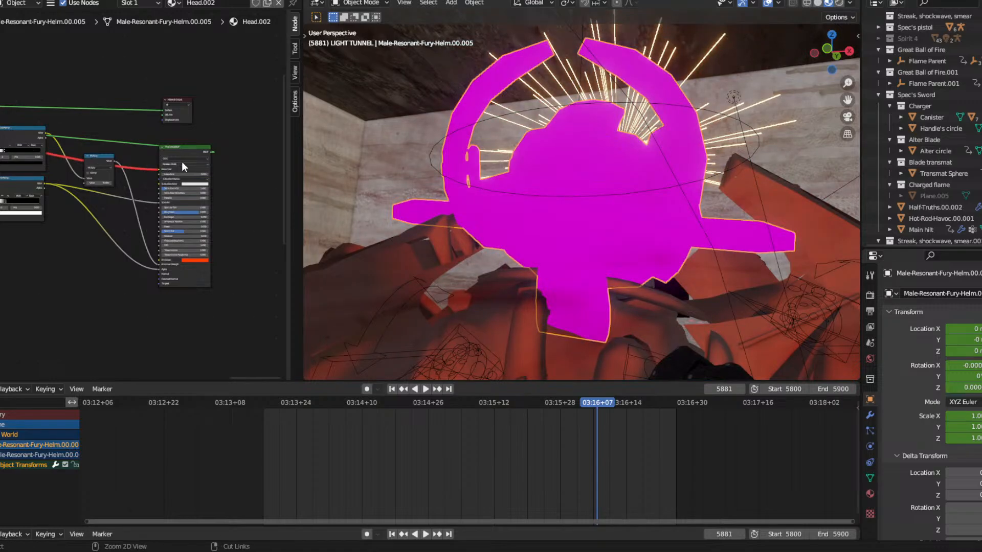
pyautogui.moveTo(106, 125); pyautogui.dragTo(194, 127, button='middle')
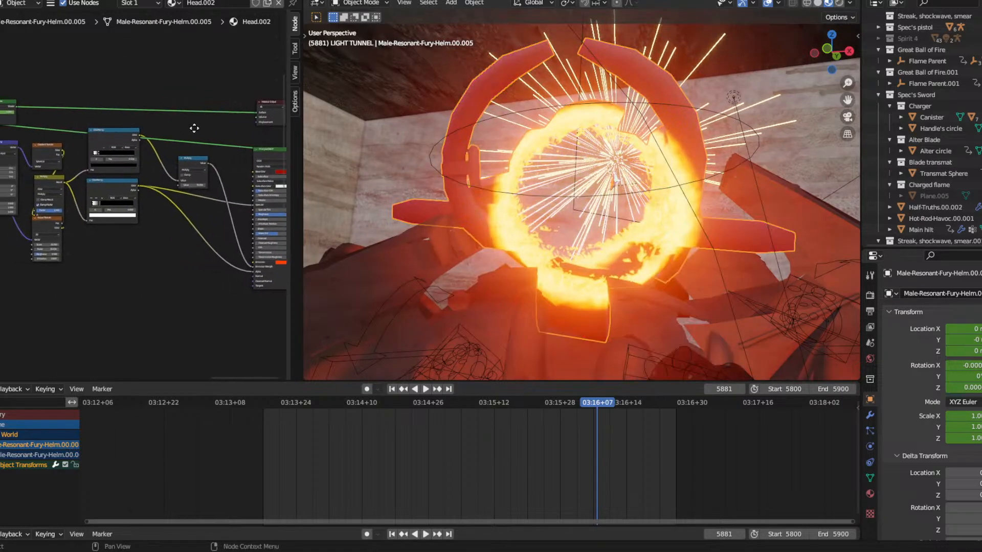
# Examine the Head.002 material's node chain from the mix shader through the color ramps and Multiply node to the emissive Principled BSDF.
pyautogui.scroll(-3, 39, 138)
pyautogui.moveTo(0, 138); pyautogui.dragTo(2, 133, button='middle')
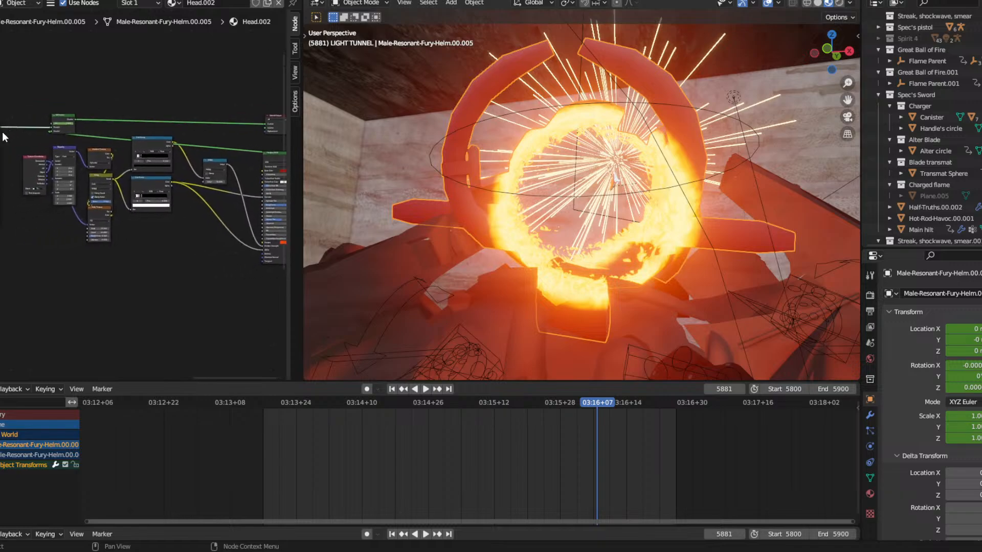
pyautogui.moveTo(152, 111); pyautogui.dragTo(204, 108, button='middle')
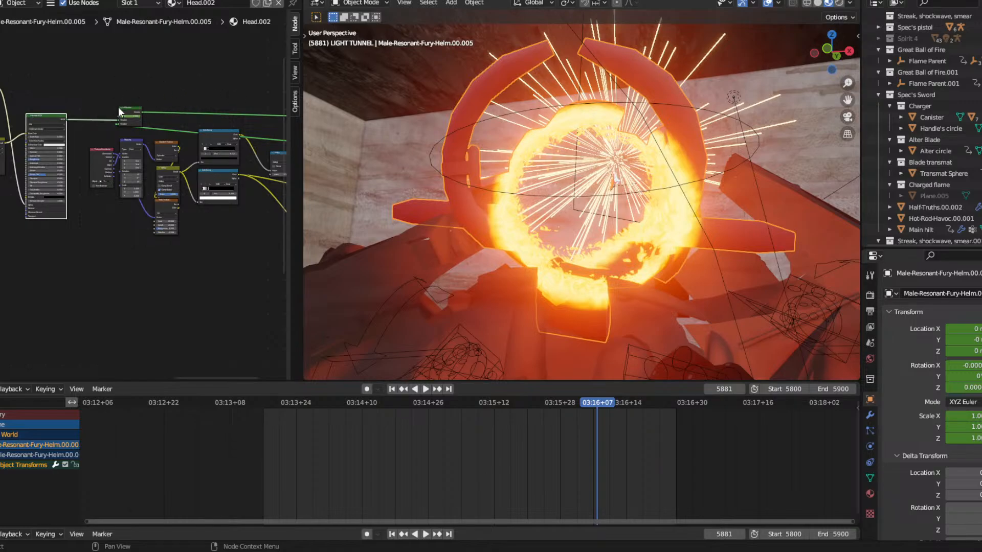
pyautogui.moveTo(266, 144); pyautogui.dragTo(97, 128, button='middle')
pyautogui.scroll(5, 234, 130)
pyautogui.moveTo(233, 131)
pyautogui.mouseDown(button='middle')
pyautogui.moveTo(219, 131)
pyautogui.moveTo(245, 139)
pyautogui.mouseUp(button='middle')
pyautogui.scroll(4, 226, 139)
pyautogui.scroll(3, 153, 207)
pyautogui.moveTo(152, 210); pyautogui.dragTo(105, 188, button='middle')
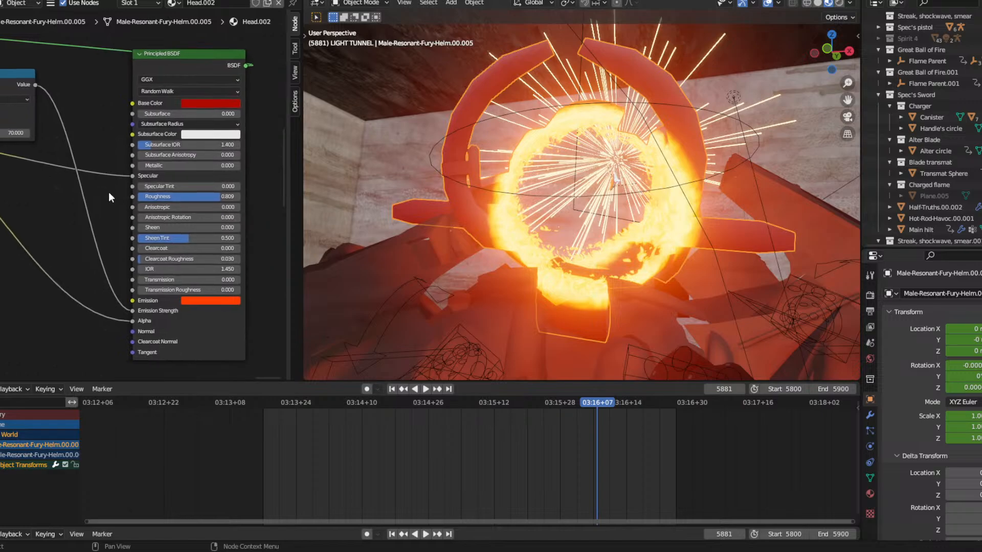
pyautogui.scroll(-2, 102, 198)
pyautogui.scroll(-2, 80, 198)
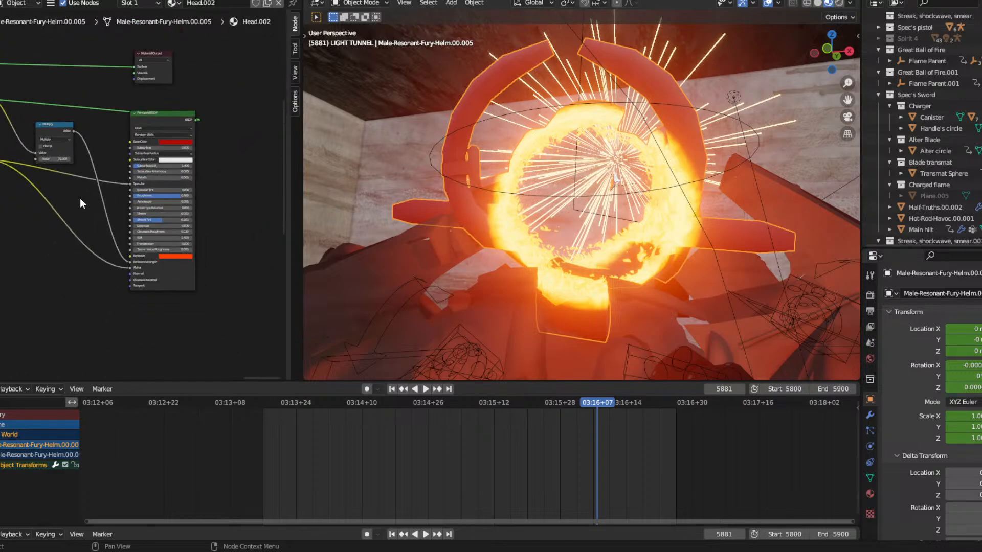
pyautogui.moveTo(79, 198)
pyautogui.mouseDown(button='middle')
pyautogui.moveTo(108, 193)
pyautogui.moveTo(92, 202)
pyautogui.mouseUp(button='middle')
# Preview the burning helmet animation around frames 5824 and 5814, stop playback and go to frame 5805.
pyautogui.moveTo(526, 202); pyautogui.dragTo(562, 189, button='middle')
pyautogui.click(364, 400)
pyautogui.press('space')
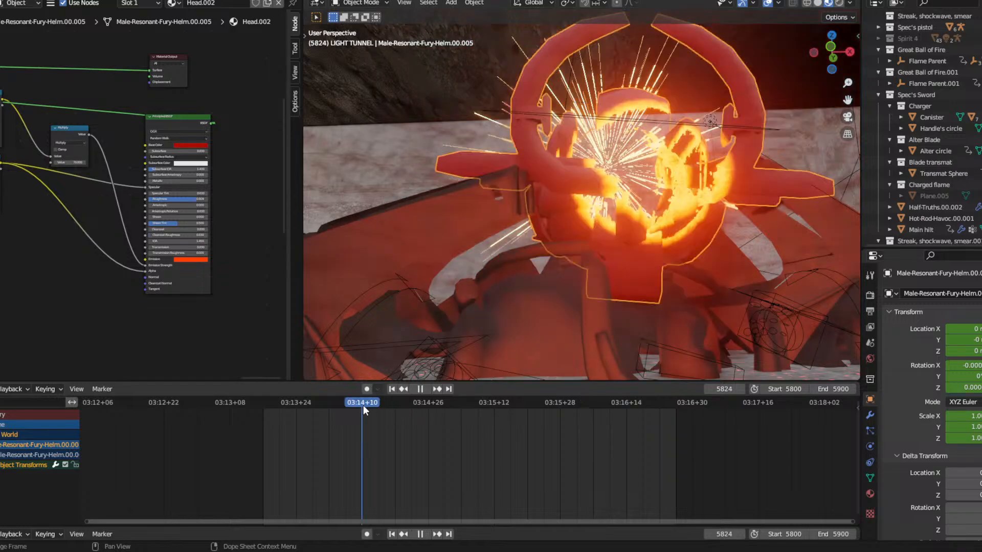
pyautogui.click(322, 401)
pyautogui.press('space')
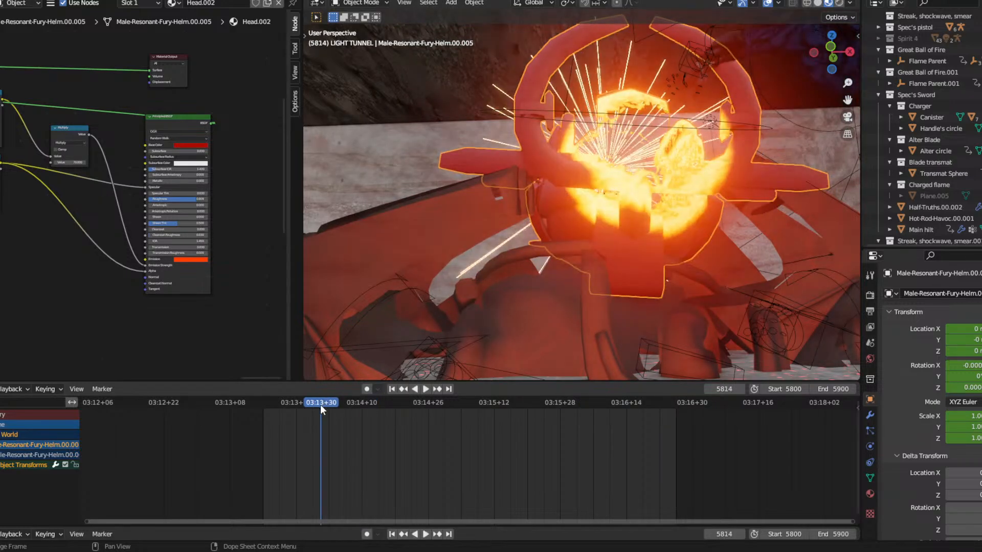
pyautogui.click(282, 401)
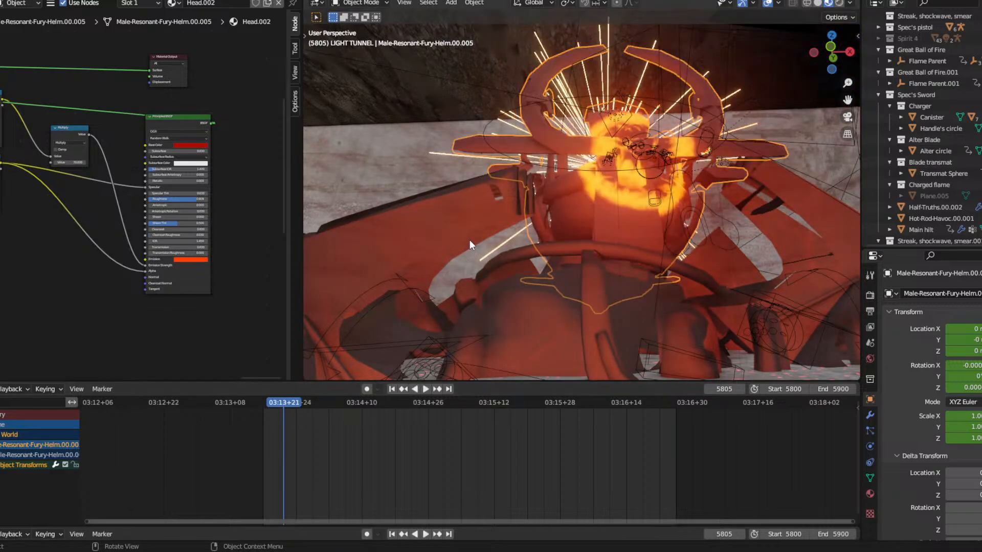
# Save the blend file and show the scene's output properties.
pyautogui.press('ctrl')
pyautogui.hotkey('ctrl', 's')
pyautogui.click(871, 312)
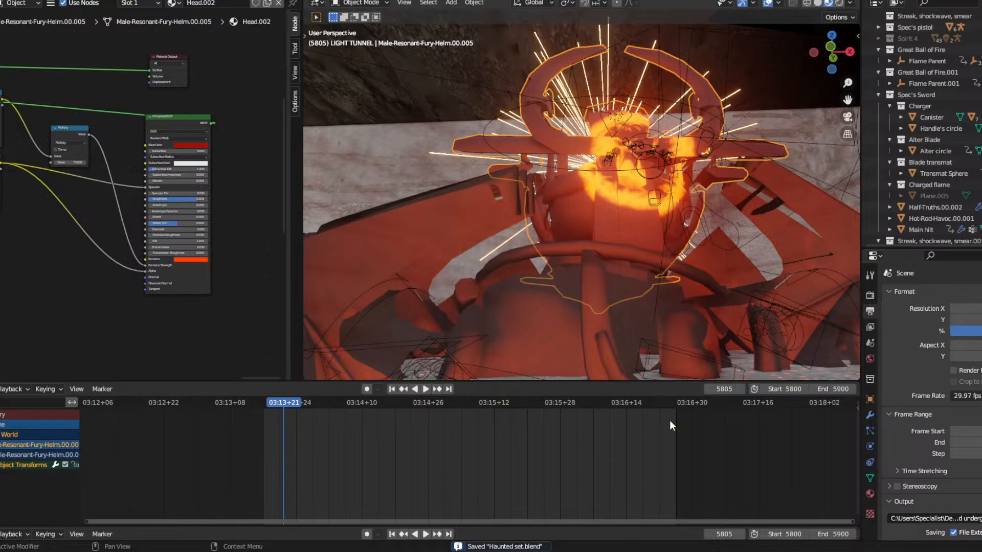
# Scale the spark burst Plane.006 down at frame 5800 and keyframe its location, rotation, scale and custom properties.
pyautogui.click(573, 109)
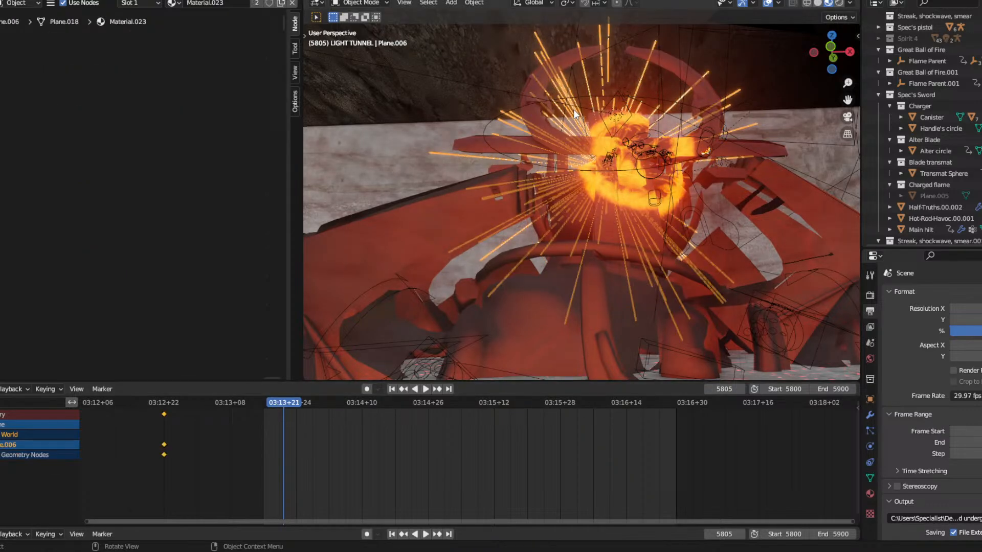
pyautogui.click(263, 398)
pyautogui.press('space')
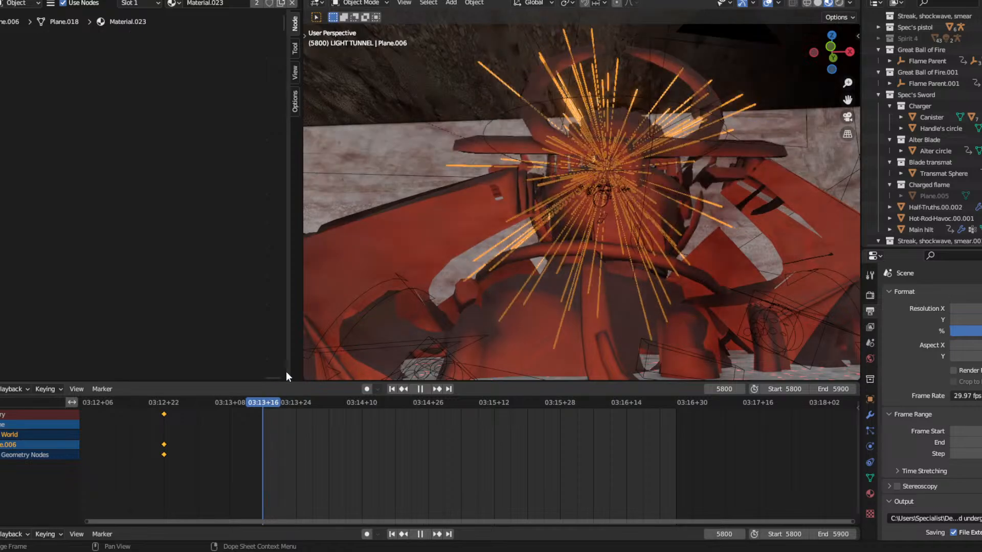
pyautogui.press('space')
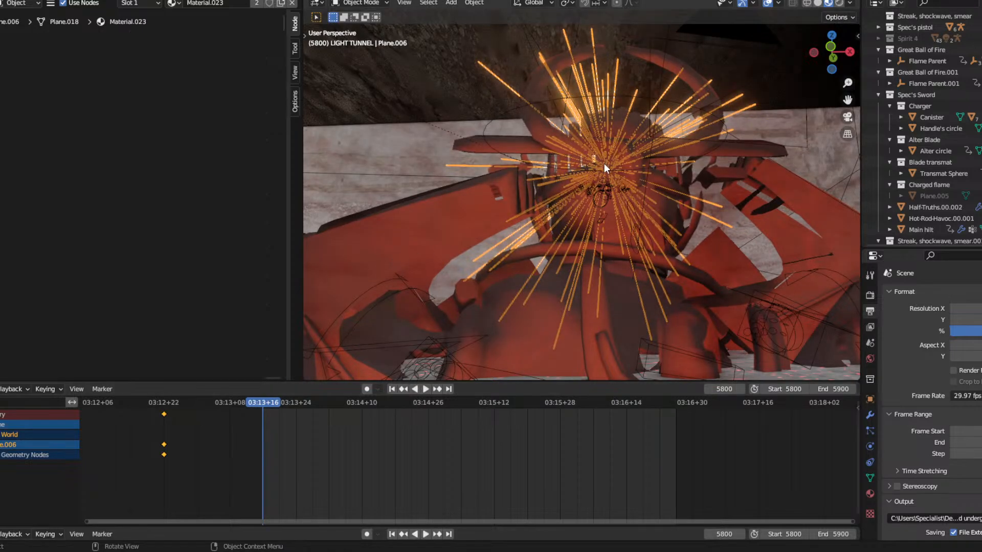
pyautogui.press('s')
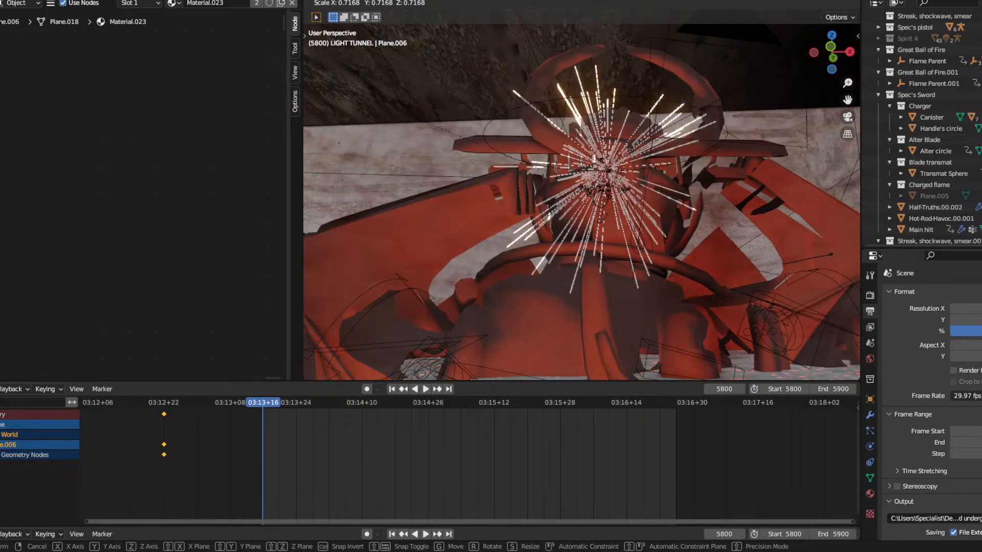
pyautogui.click(606, 168)
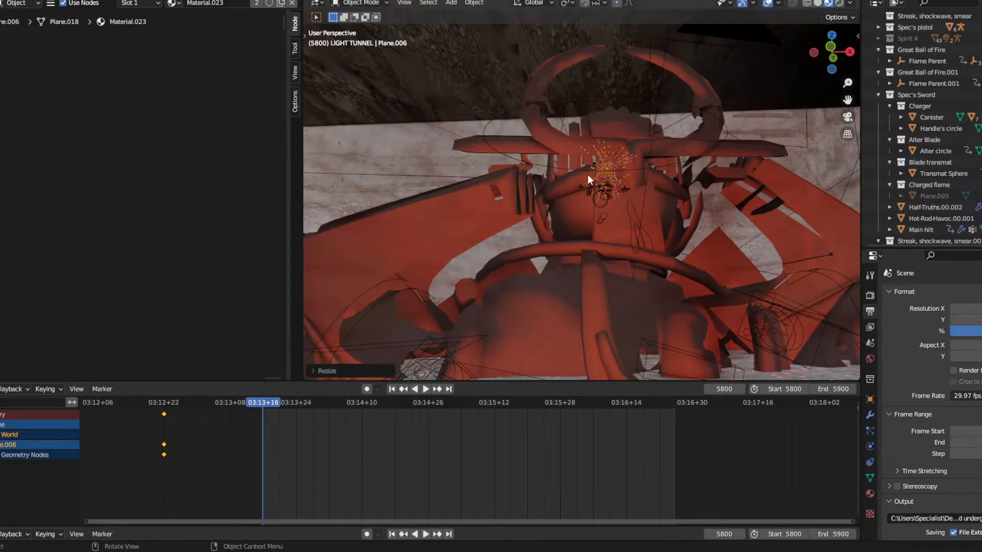
pyautogui.press('i')
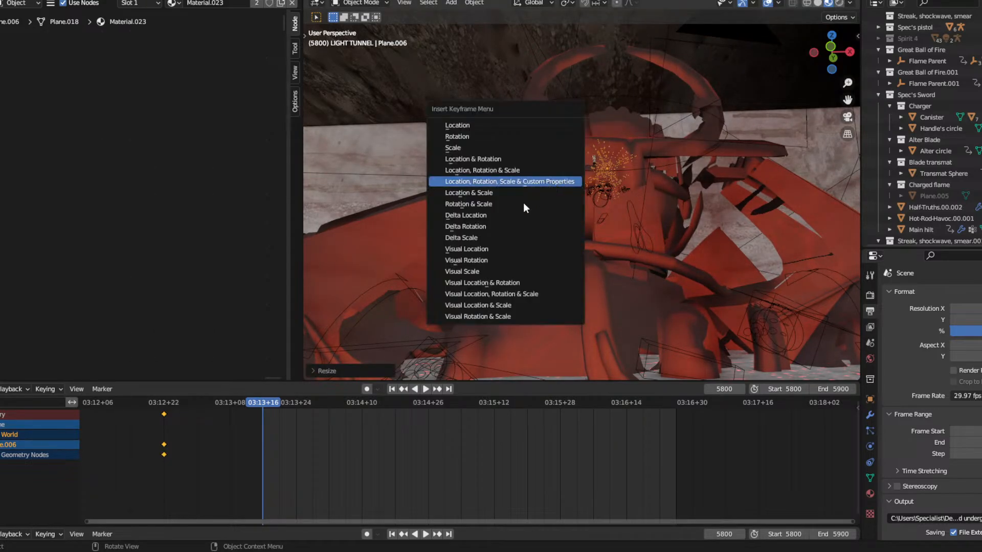
pyautogui.press('Return')
# Play the animation from frame 5800 to 5816 and view the shrunken spark burst from the side.
pyautogui.press('space')
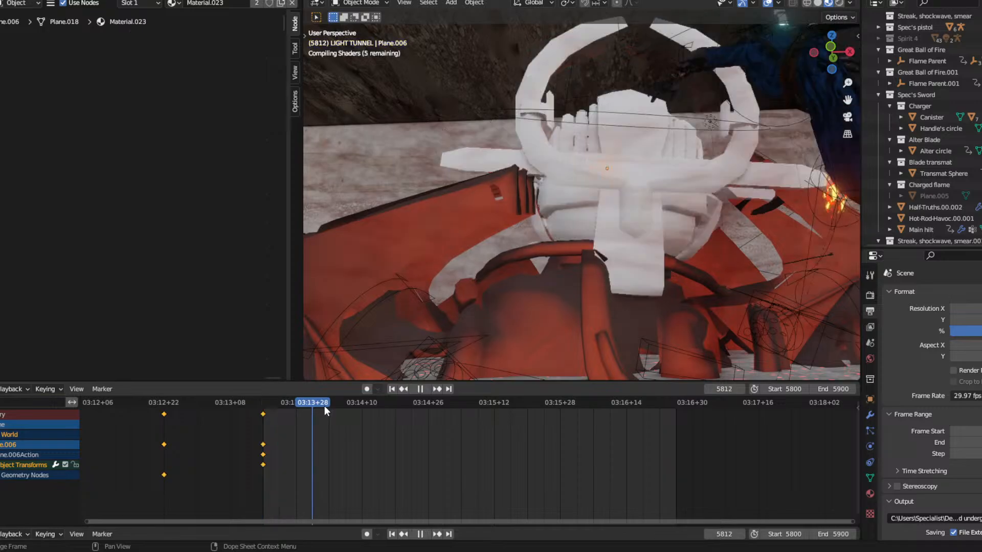
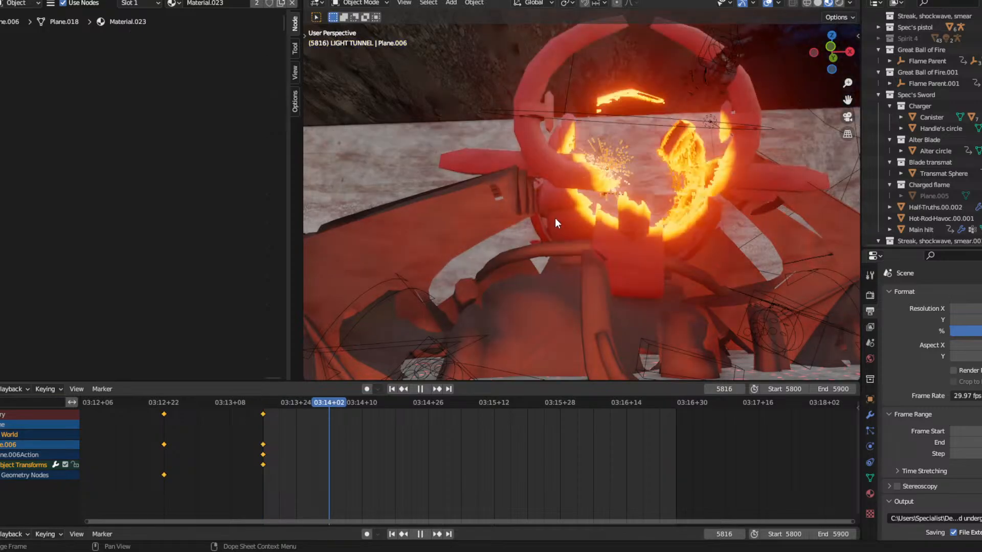
pyautogui.press('space')
pyautogui.scroll(-6, 530, 226)
pyautogui.moveTo(714, 178); pyautogui.dragTo(618, 176, button='middle')
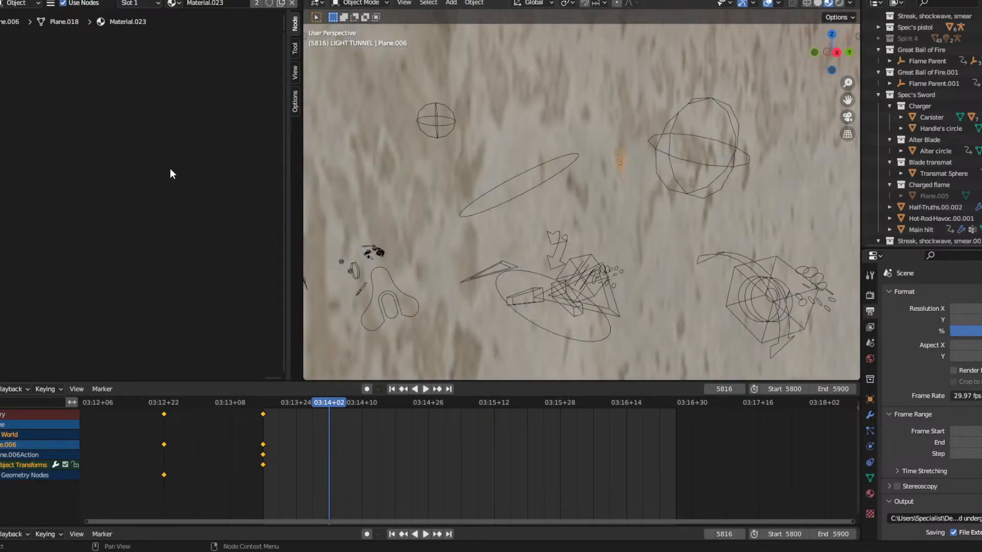
# Replace the shader node view with the Geometry Node Editor and show the spark burst's Curve Circle and Curve Line nodes.
pyautogui.scroll(-10, 154, 174)
pyautogui.scroll(3, 3, 140)
pyautogui.click(3, 3)
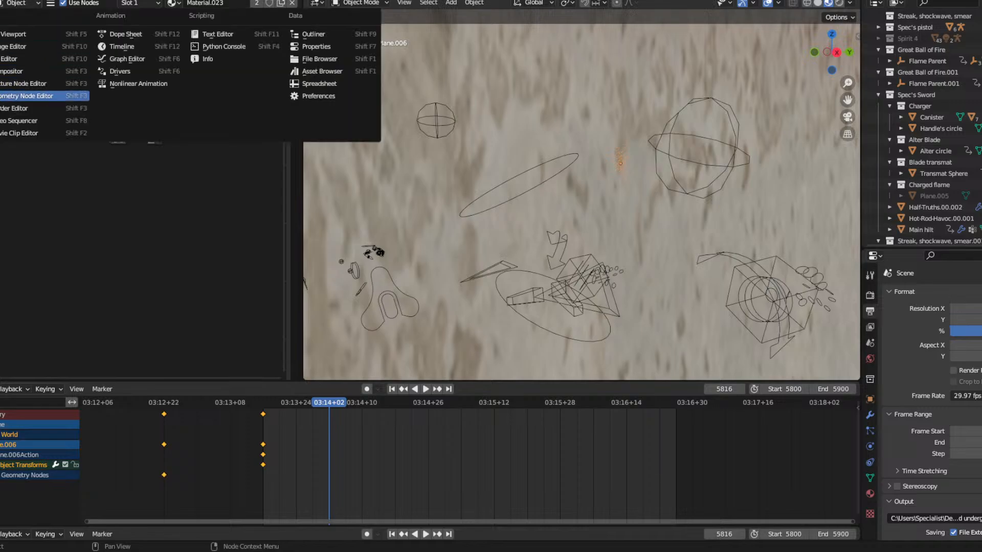
pyautogui.click(1, 96)
pyautogui.scroll(9, 153, 184)
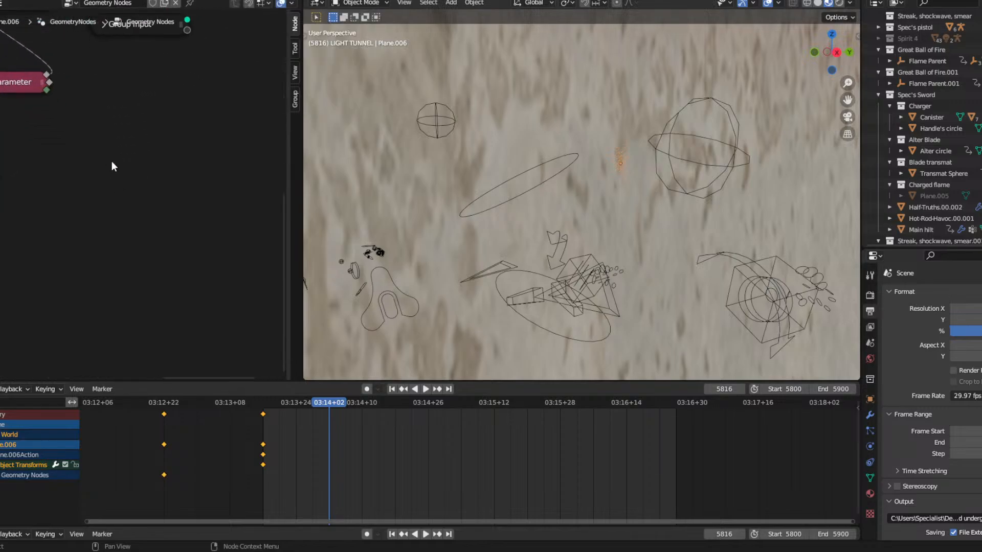
pyautogui.moveTo(204, 133); pyautogui.dragTo(198, 166, button='middle')
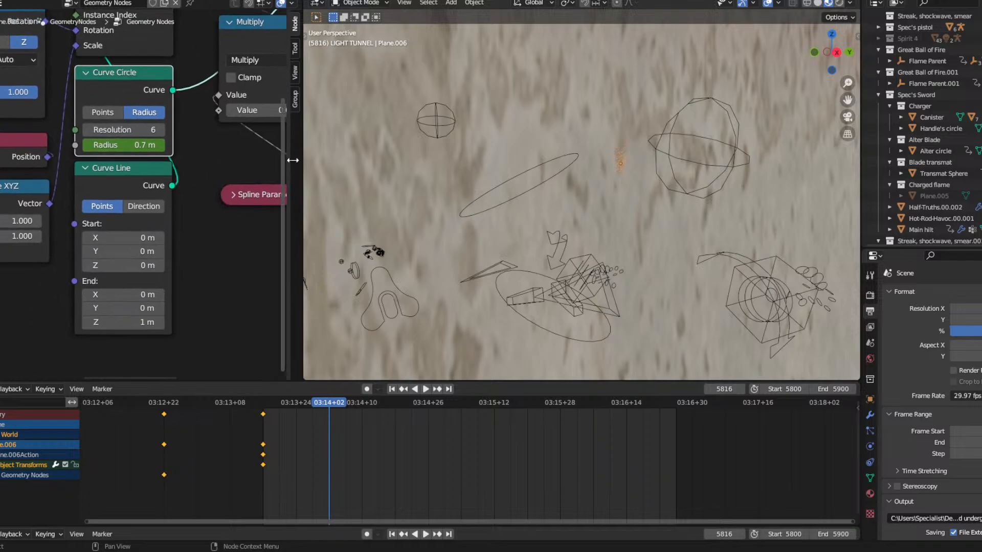
# Examine the spark burst's geometry nodes, from the Random Value and Scene Time nodes to Instance on Points, Curve Circle and Set Curve Radius.
pyautogui.moveTo(685, 155); pyautogui.dragTo(630, 168, button='middle')
pyautogui.scroll(3, 630, 168)
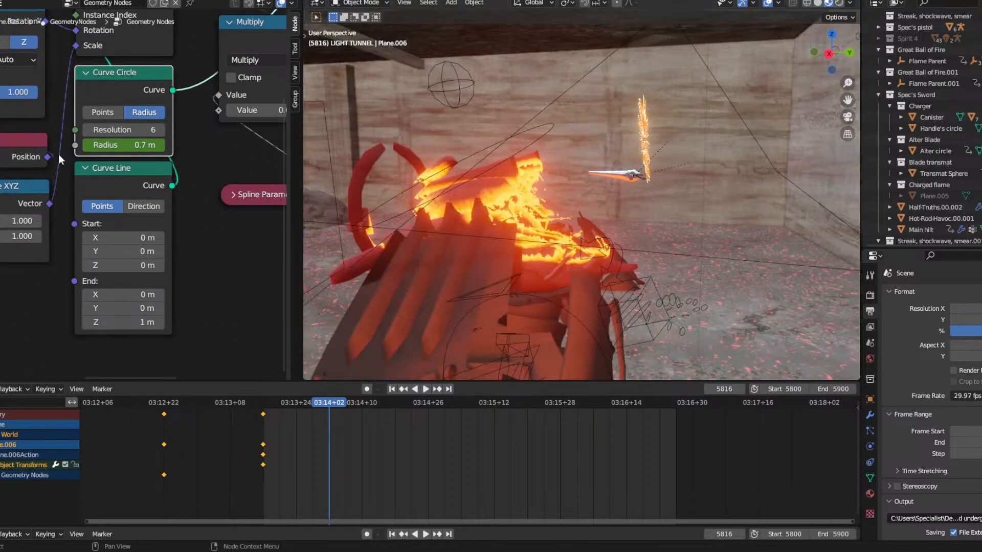
pyautogui.moveTo(68, 113); pyautogui.dragTo(212, 152, button='middle')
pyautogui.moveTo(165, 130)
pyautogui.mouseDown()
pyautogui.moveTo(82, 130)
pyautogui.moveTo(182, 131)
pyautogui.mouseUp()
pyautogui.moveTo(87, 176); pyautogui.dragTo(261, 182, button='middle')
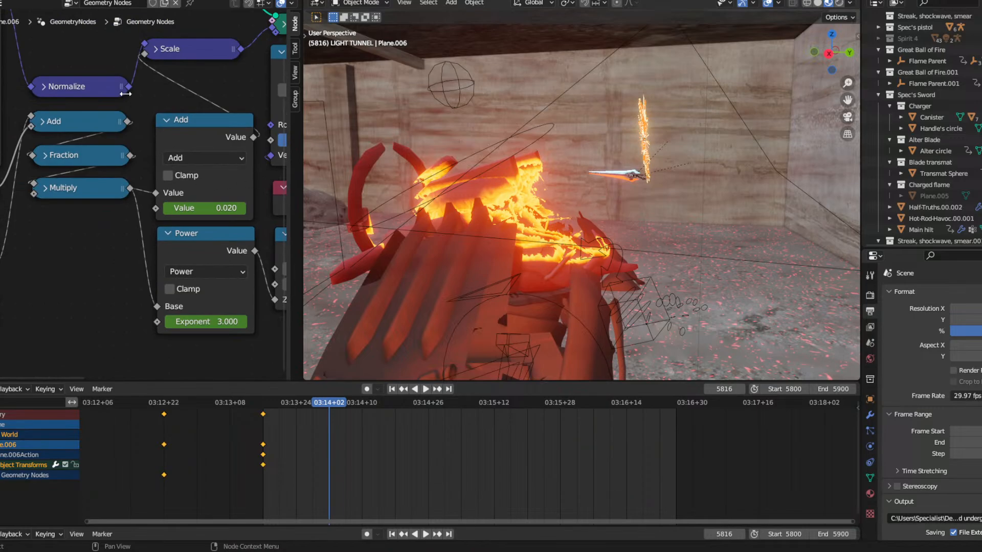
pyautogui.moveTo(110, 93); pyautogui.dragTo(290, 129, button='middle')
pyautogui.moveTo(125, 78); pyautogui.dragTo(4, 78)
pyautogui.hotkey('ctrl', 'z')
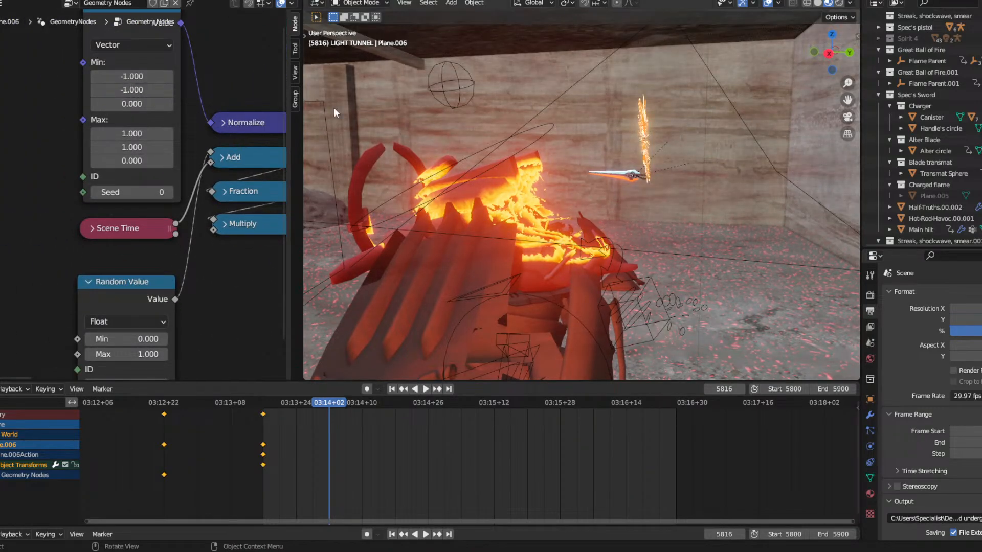
pyautogui.moveTo(190, 256); pyautogui.dragTo(0, 224, button='middle')
pyautogui.moveTo(230, 83); pyautogui.dragTo(68, 143, button='middle')
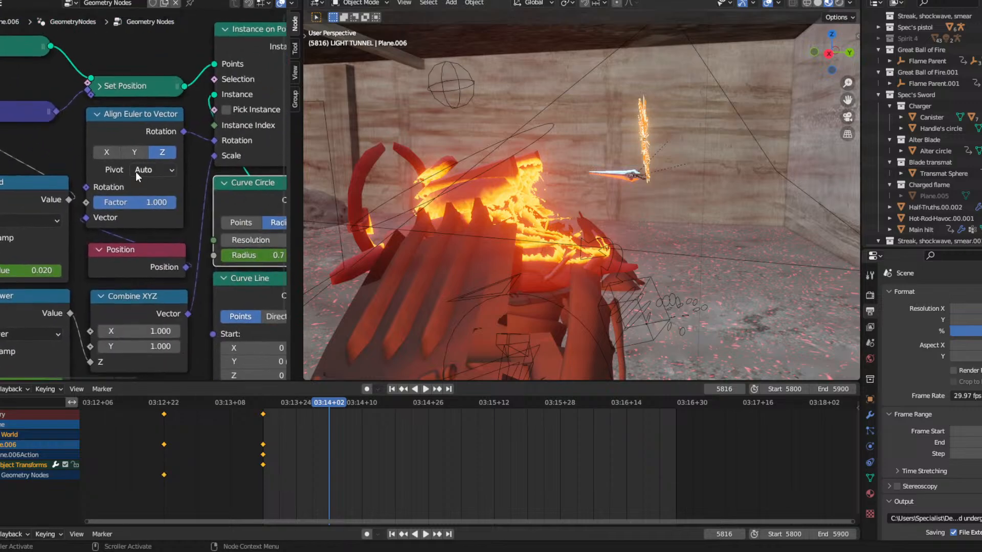
pyautogui.moveTo(172, 179); pyautogui.dragTo(61, 170, button='middle')
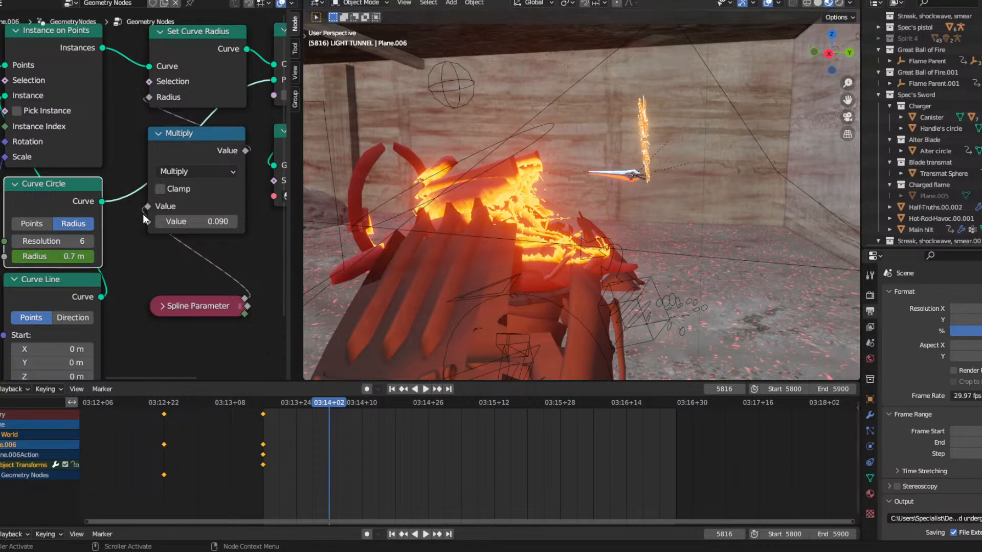
pyautogui.moveTo(143, 214); pyautogui.dragTo(149, 210, button='middle')
# View the spark burst from the front, switch the viewport to solid shading and play the animation.
pyautogui.moveTo(537, 143); pyautogui.dragTo(838, 198, button='middle')
pyautogui.scroll(3, 621, 130)
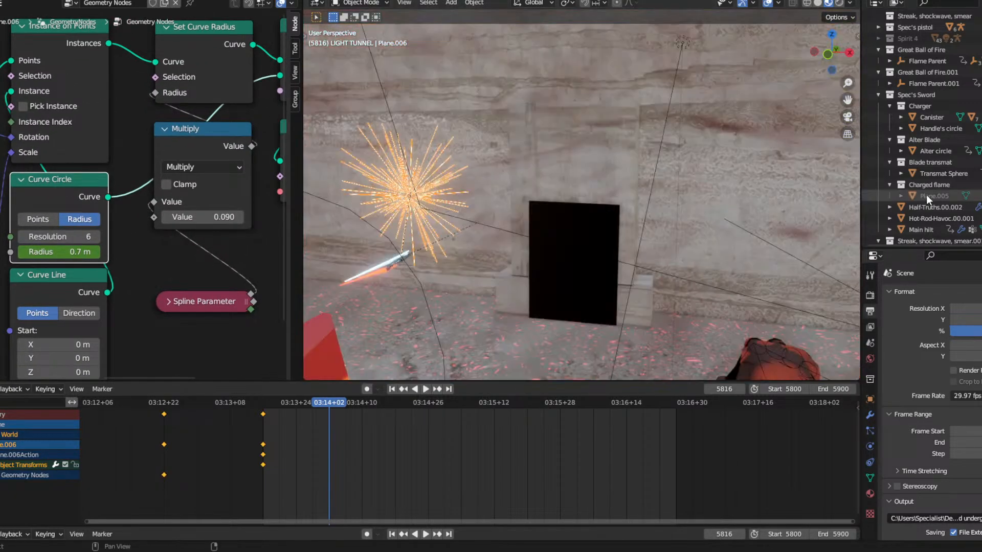
pyautogui.moveTo(716, 215); pyautogui.dragTo(590, 191, button='middle')
pyautogui.moveTo(447, 187); pyautogui.dragTo(509, 216, button='middle')
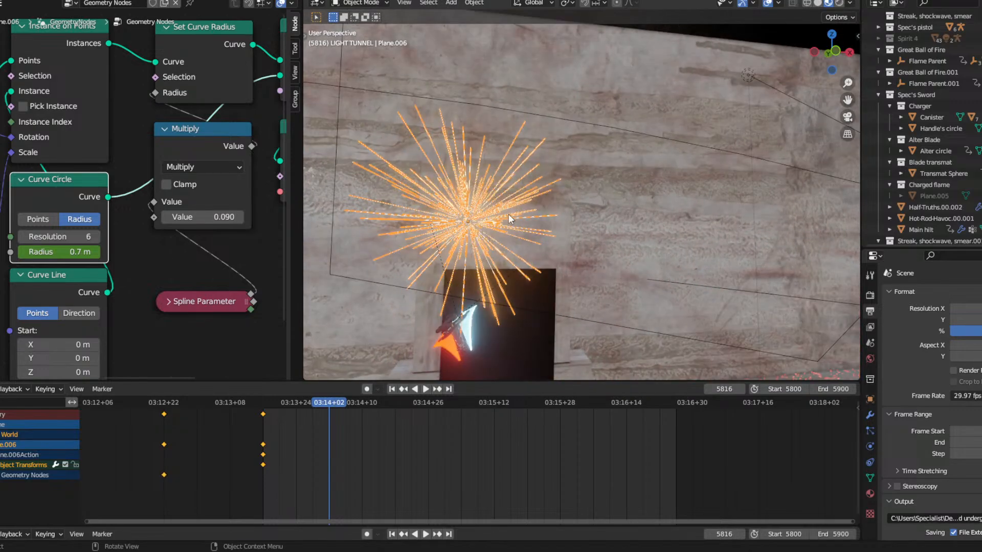
pyautogui.click(817, 3)
pyautogui.press('space')
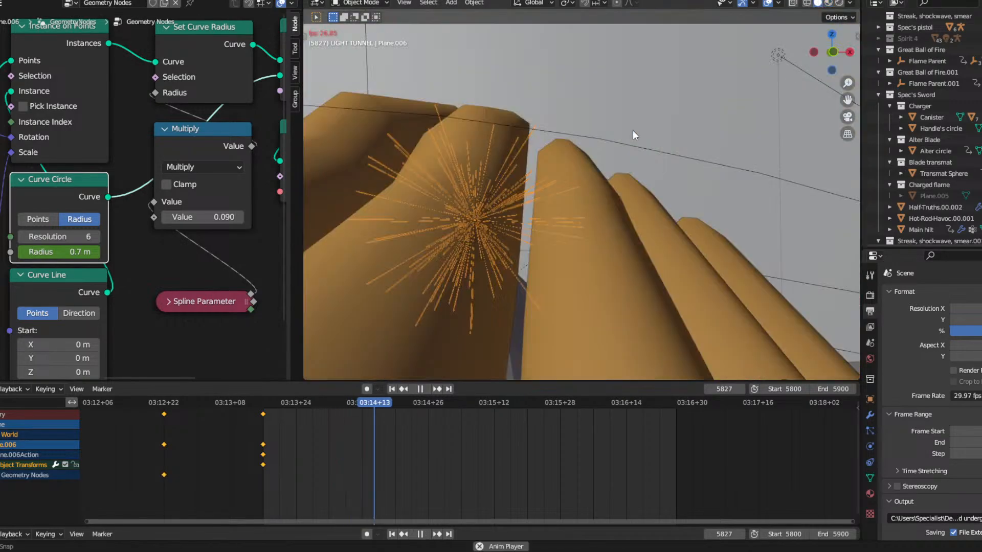
pyautogui.doubleClick(58, 236)
pyautogui.click(170, 254)
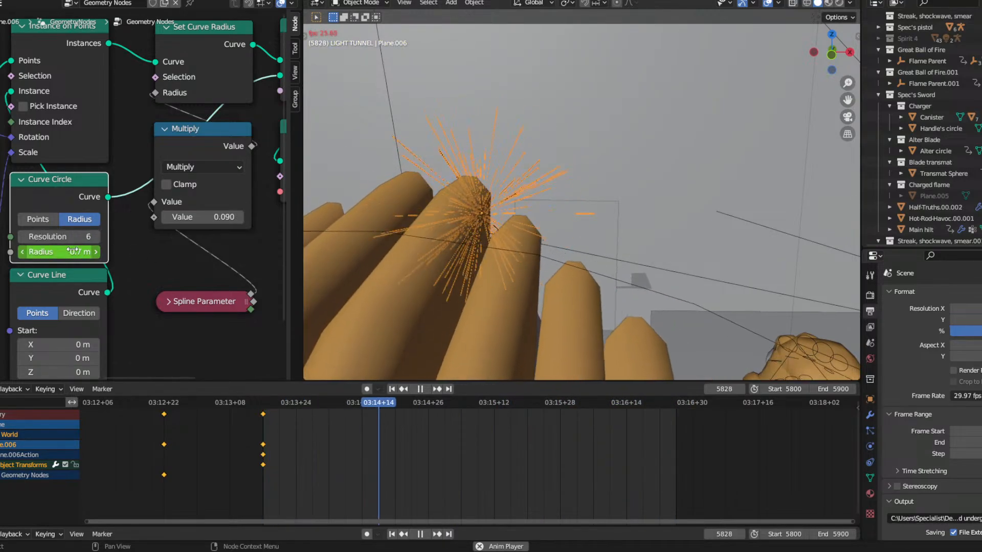
pyautogui.moveTo(76, 252)
pyautogui.mouseDown()
pyautogui.moveTo(41, 252)
pyautogui.moveTo(90, 252)
pyautogui.moveTo(64, 252)
pyautogui.mouseUp()
# Set the Align Euler to Vector node's Factor to 0.217 in the spark burst's geometry nodes.
pyautogui.moveTo(163, 140); pyautogui.dragTo(268, 133, button='middle')
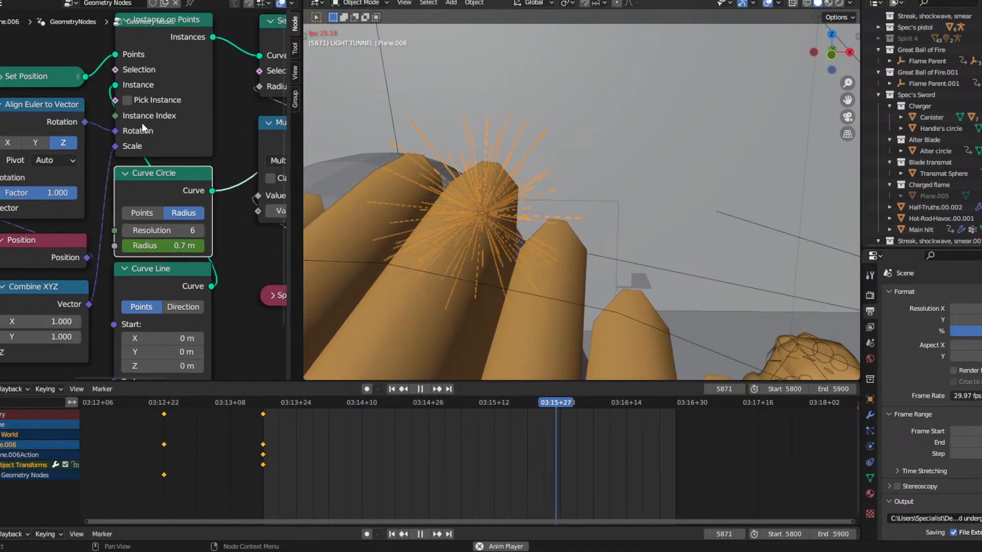
pyautogui.scroll(-4, 138, 124)
pyautogui.moveTo(90, 110); pyautogui.dragTo(102, 97, button='middle')
pyautogui.moveTo(88, 179); pyautogui.dragTo(40, 179)
pyautogui.scroll(-3, 559, 190)
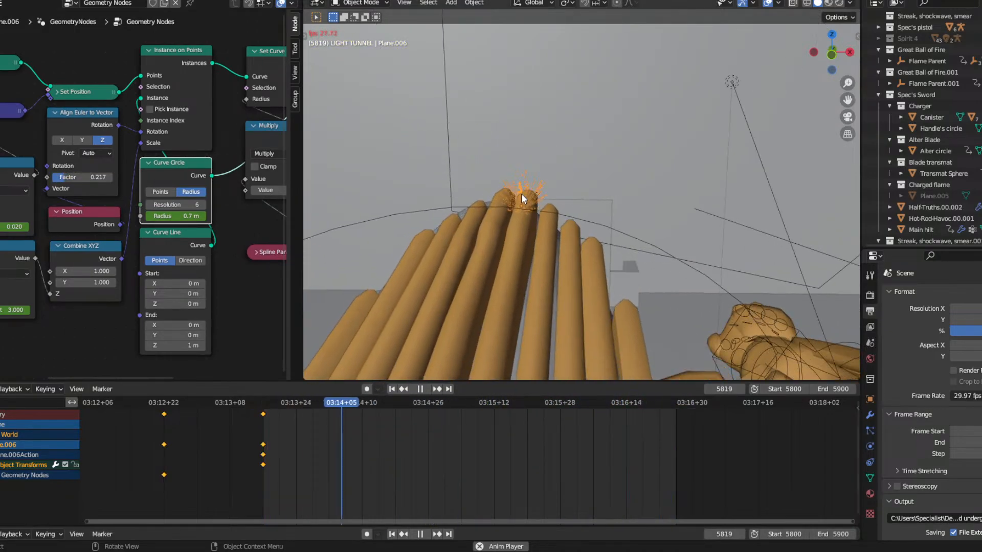
# Try rotating the spark burst freely at frame 5800 and moving it in front of the large helmeted figure.
pyautogui.click(263, 403)
pyautogui.press('r')
pyautogui.press('r')
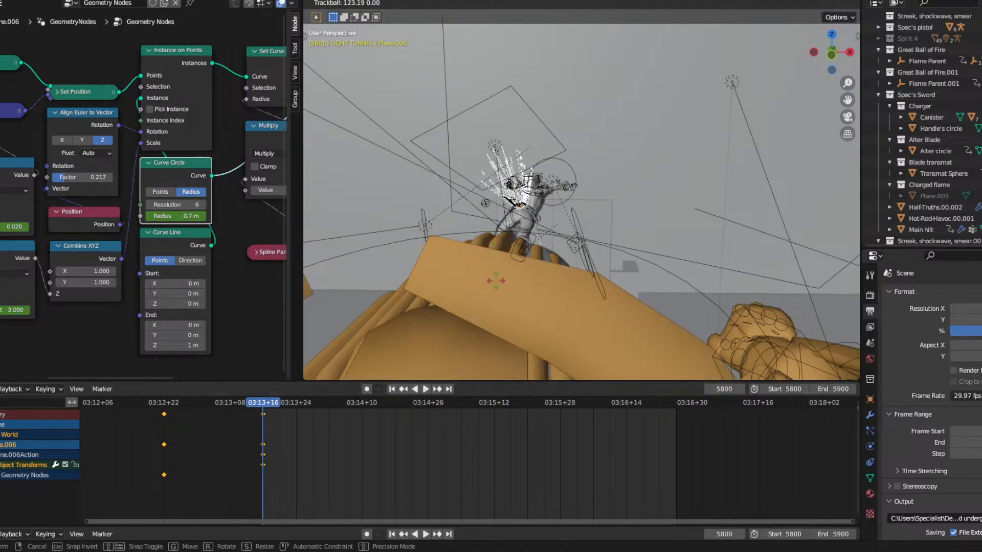
pyautogui.click(527, 228)
pyautogui.moveTo(527, 228); pyautogui.dragTo(511, 190, button='middle')
pyautogui.press('g')
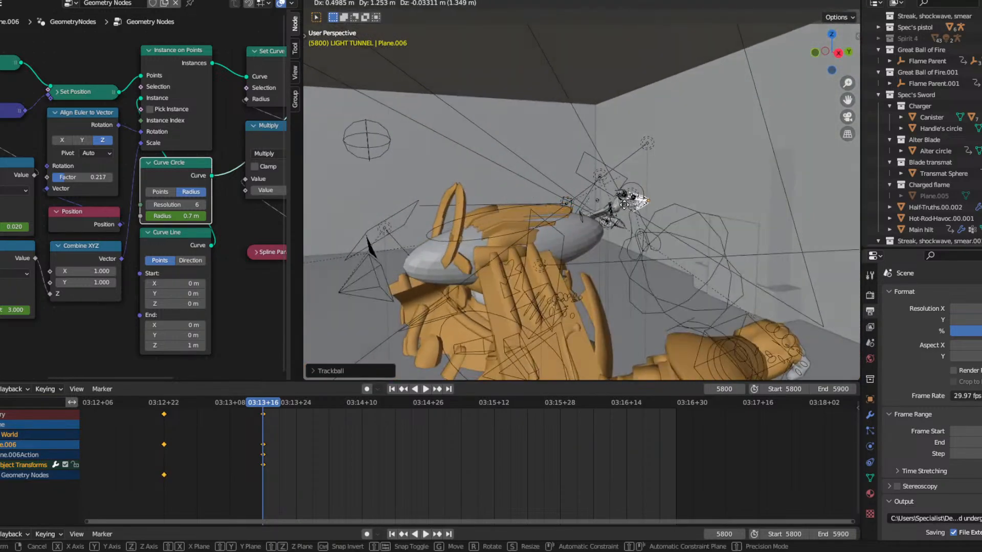
pyautogui.click(600, 202)
# Advance the animation to frame 5814 and strongly enlarge the spark burst.
pyautogui.press('space')
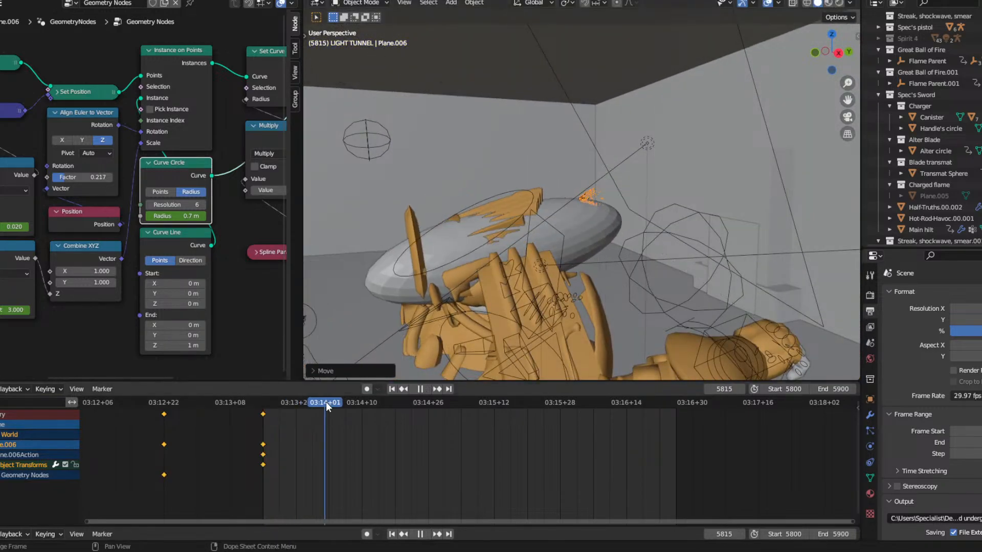
pyautogui.moveTo(413, 243); pyautogui.dragTo(515, 220, button='middle')
pyautogui.press('s')
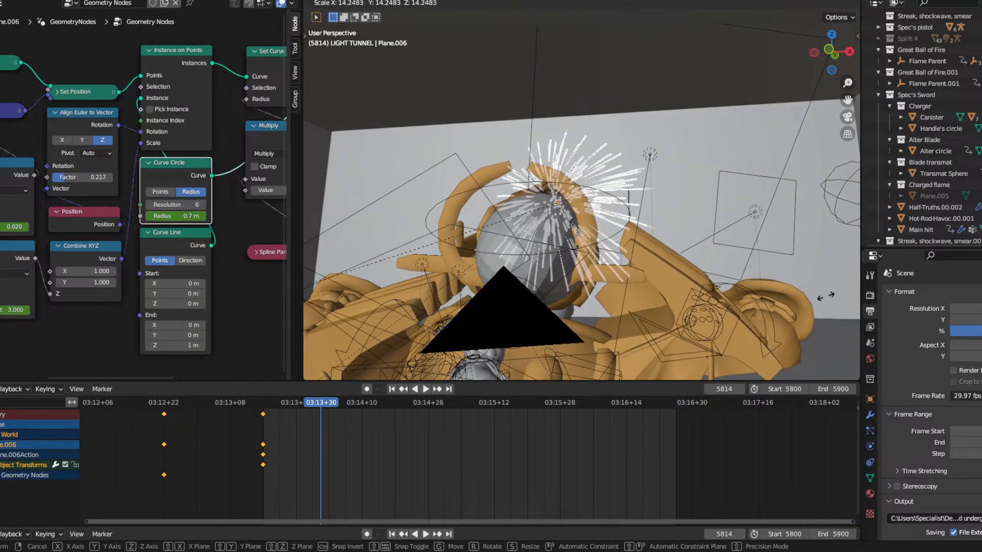
pyautogui.click(609, 215)
# Rotate the spark burst twice in the side view until its rays point towards the camera.
pyautogui.scroll(-5, 611, 192)
pyautogui.moveTo(610, 191); pyautogui.dragTo(569, 213, button='middle')
pyautogui.press('r')
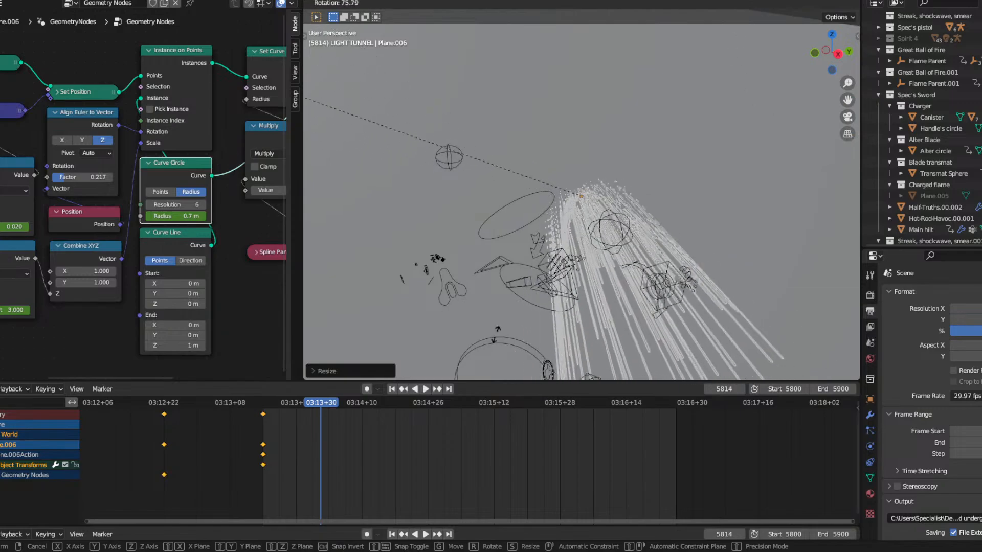
pyautogui.click(688, 142)
pyautogui.press('r')
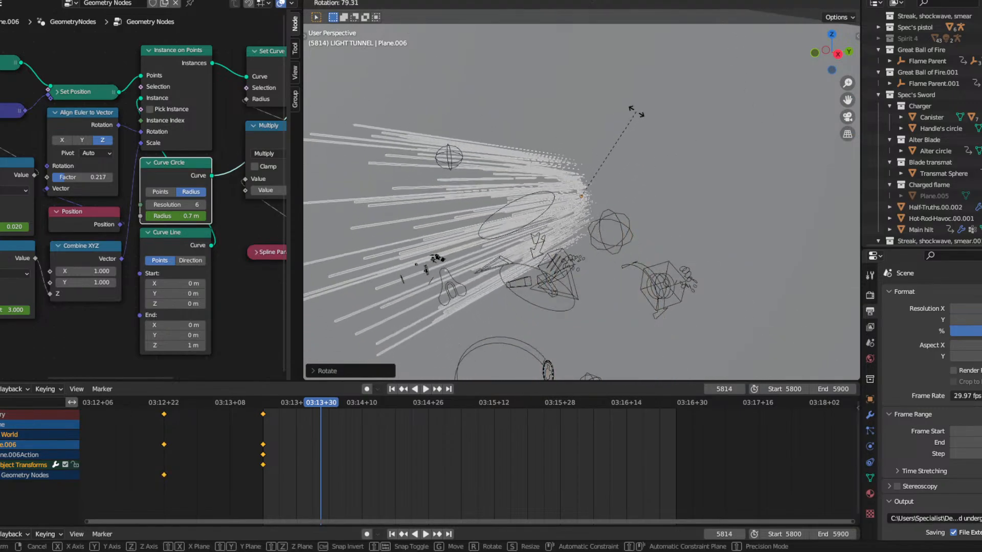
pyautogui.click(613, 122)
# Reposition the enlarged spark burst beside the figure's head and rotate it freely to redirect its rays.
pyautogui.moveTo(517, 201); pyautogui.dragTo(632, 186, button='middle')
pyautogui.press('g')
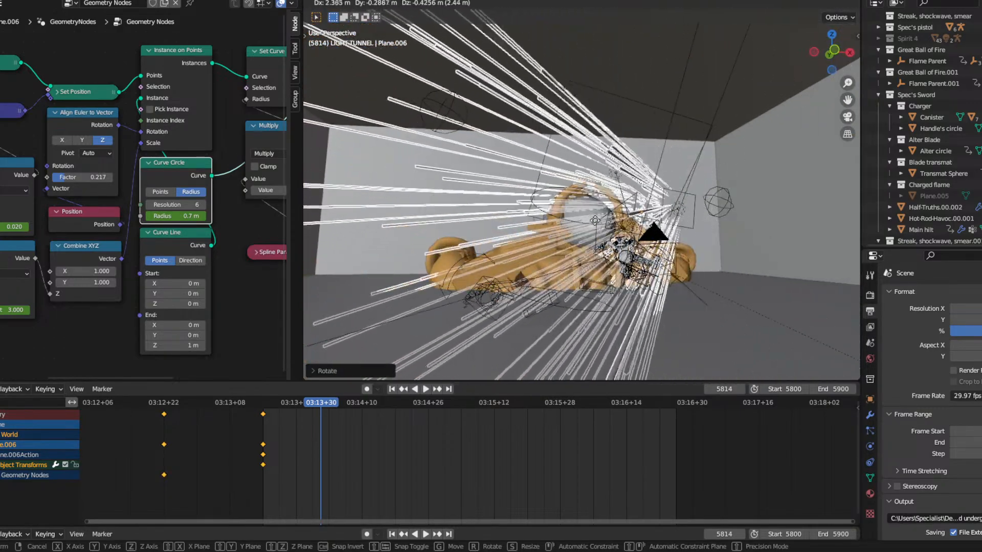
pyautogui.click(535, 224)
pyautogui.press('r')
pyautogui.press('r')
pyautogui.click(523, 228)
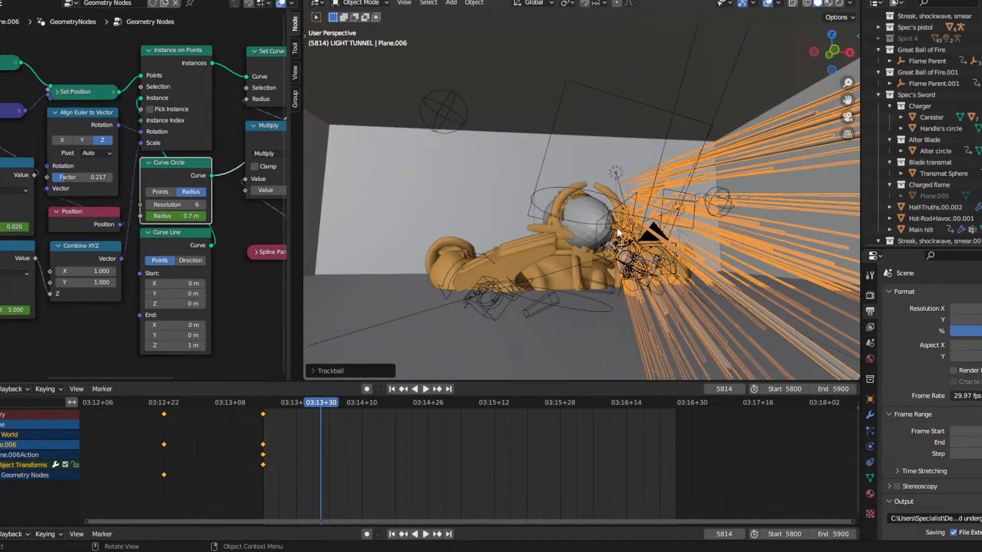
pyautogui.press('g')
pyautogui.click(554, 221)
pyautogui.moveTo(555, 221); pyautogui.dragTo(475, 204, button='middle')
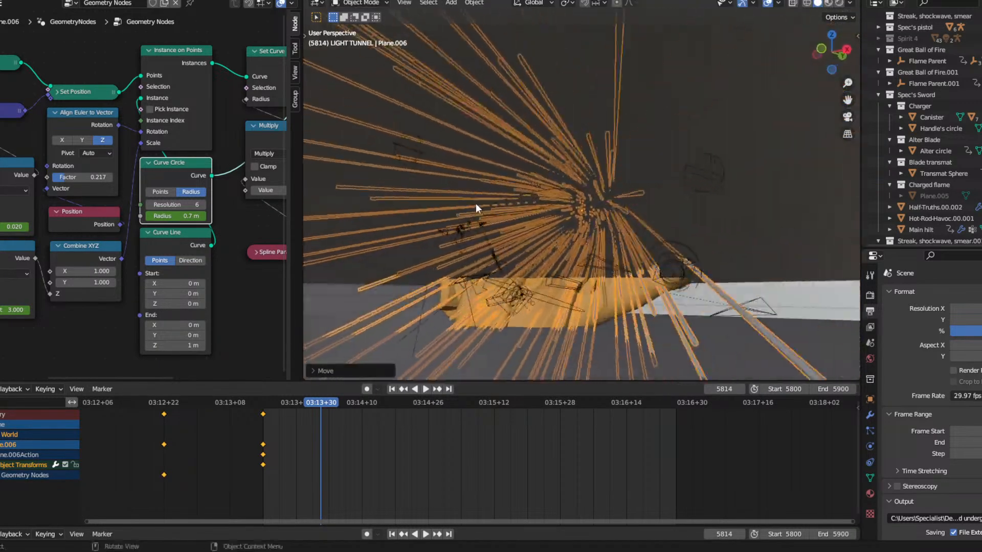
# View the spark burst through the scene camera and play the animation, stopping at frame 5839.
pyautogui.click(847, 117)
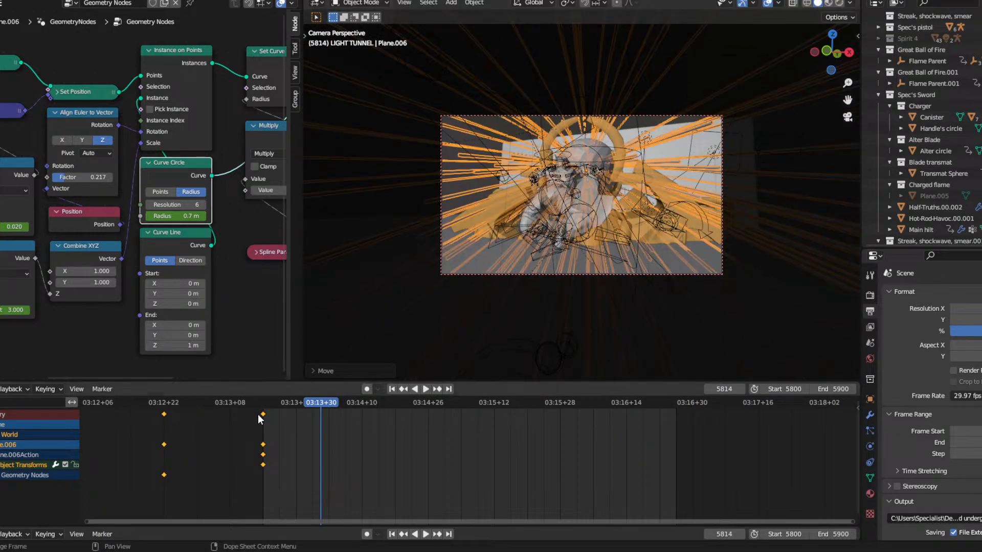
pyautogui.press('space')
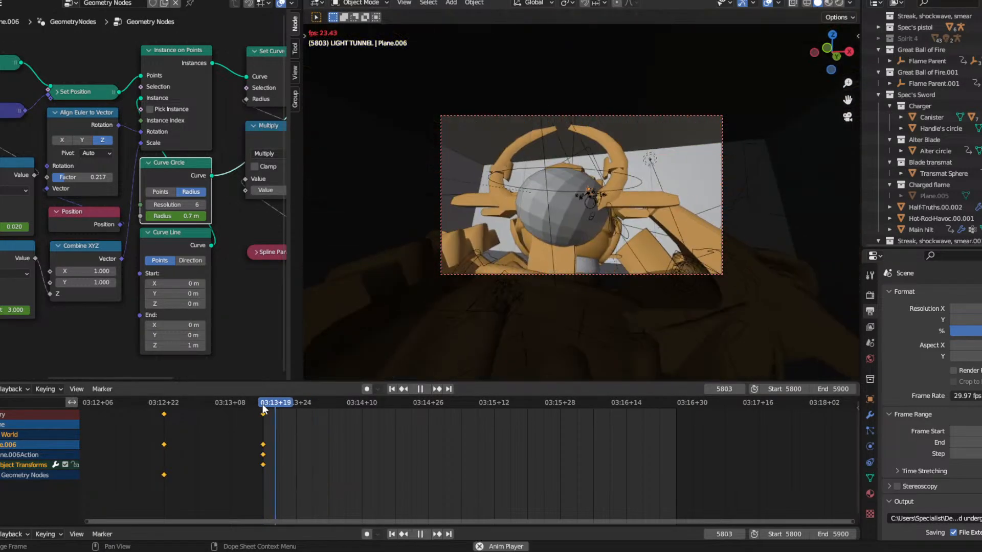
pyautogui.press('space')
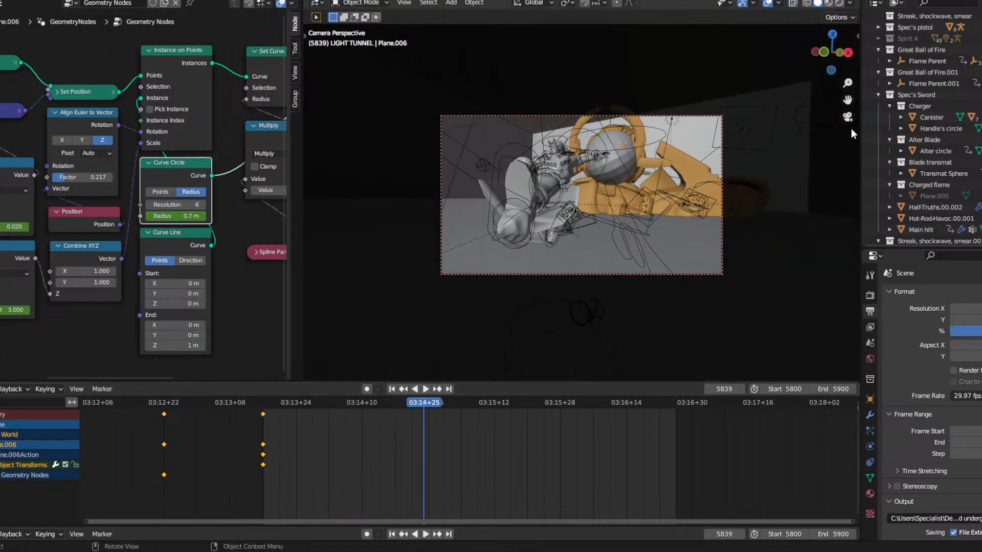
# Rotate the spark burst about 175° from the side at frame 5839 and enlarge it around the figure's head.
pyautogui.click(847, 117)
pyautogui.moveTo(716, 159); pyautogui.dragTo(588, 219, button='middle')
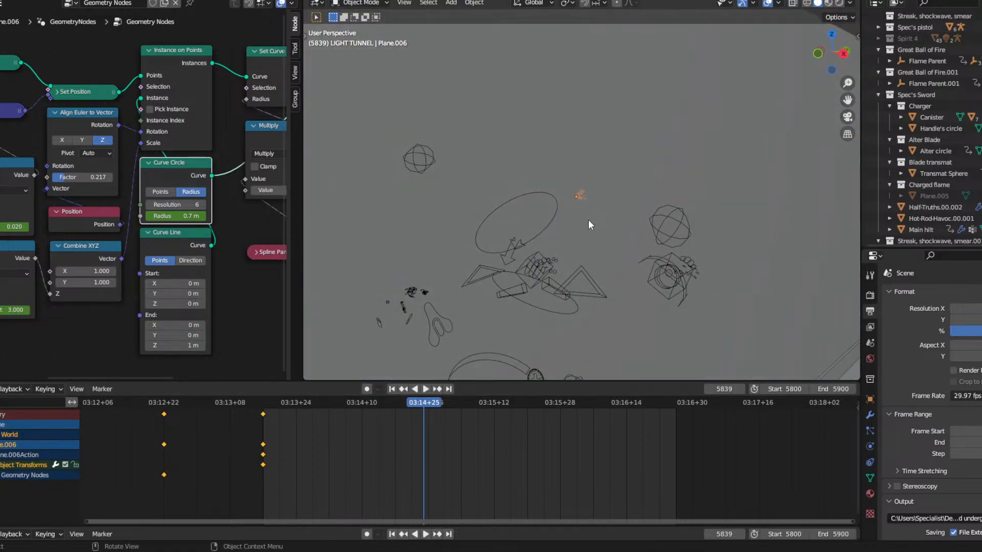
pyautogui.press('r')
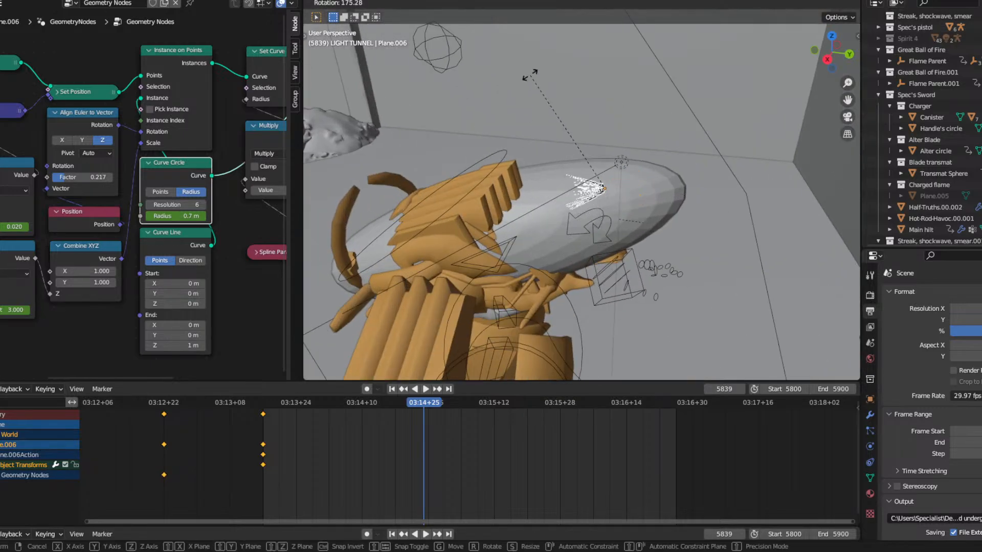
pyautogui.click(515, 233)
pyautogui.moveTo(517, 231)
pyautogui.mouseDown(button='middle')
pyautogui.moveTo(576, 190)
pyautogui.moveTo(682, 149)
pyautogui.moveTo(808, 133)
pyautogui.mouseUp(button='middle')
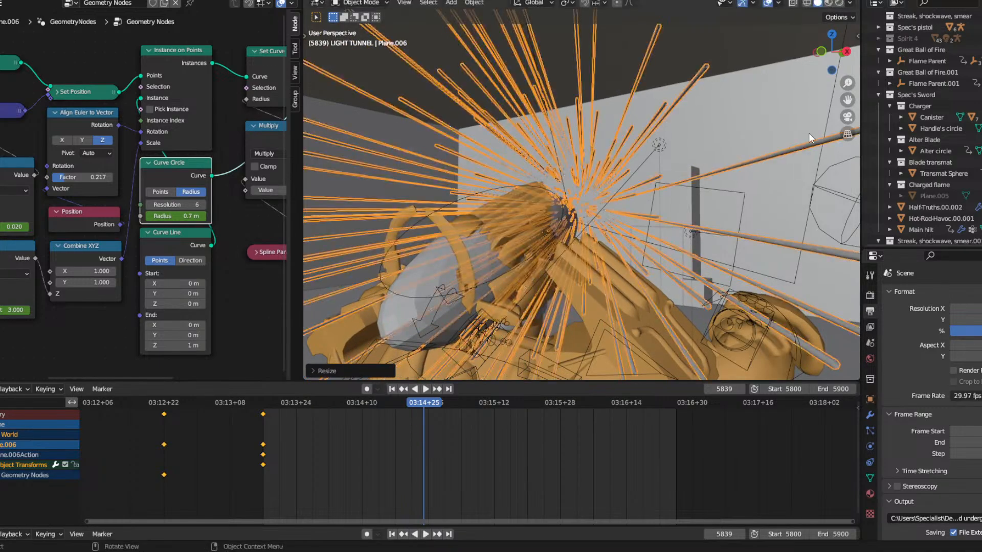
# Adjust the spark burst's position and free rotation in the camera view so its rays spread across the frame.
pyautogui.click(847, 117)
pyautogui.press('g')
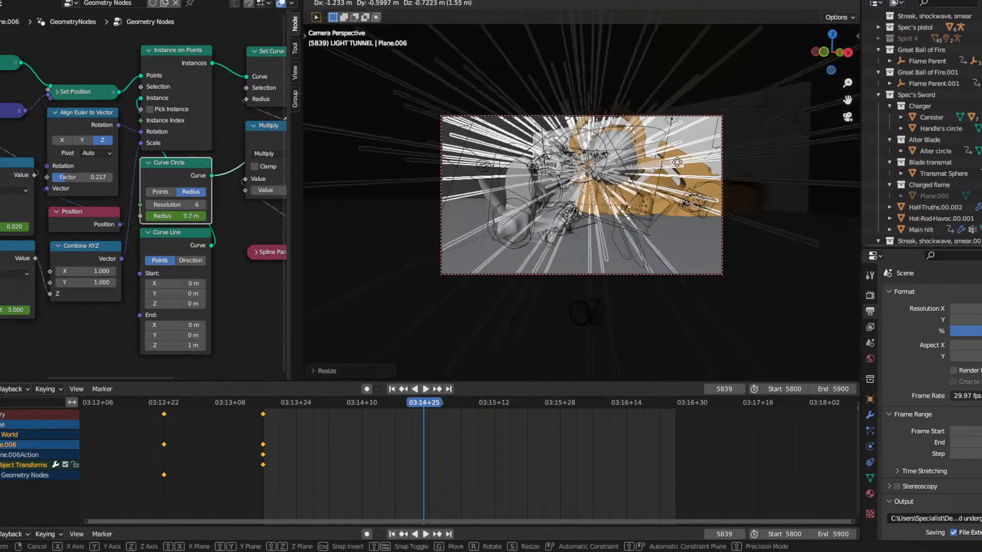
pyautogui.press('r')
pyautogui.click(650, 160)
pyautogui.press('g')
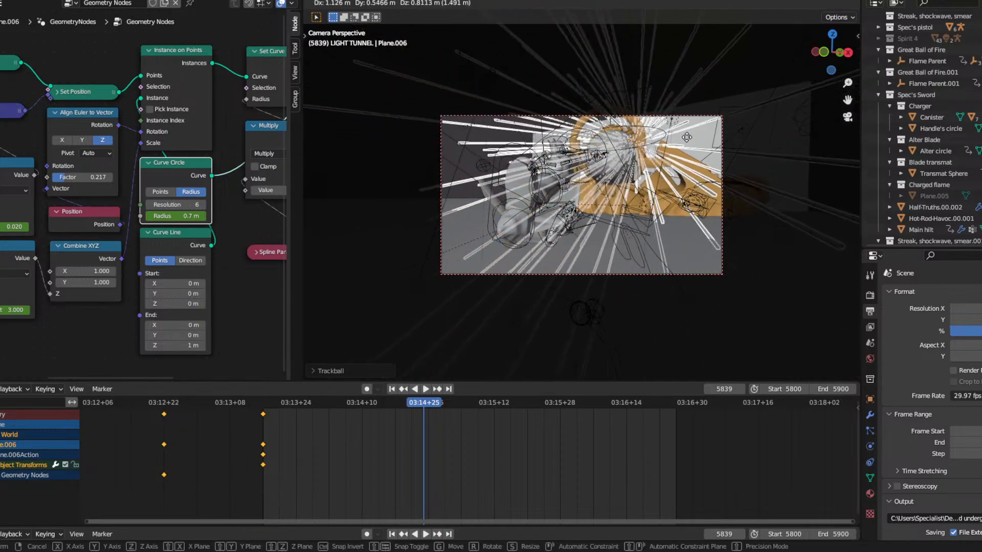
pyautogui.click(674, 141)
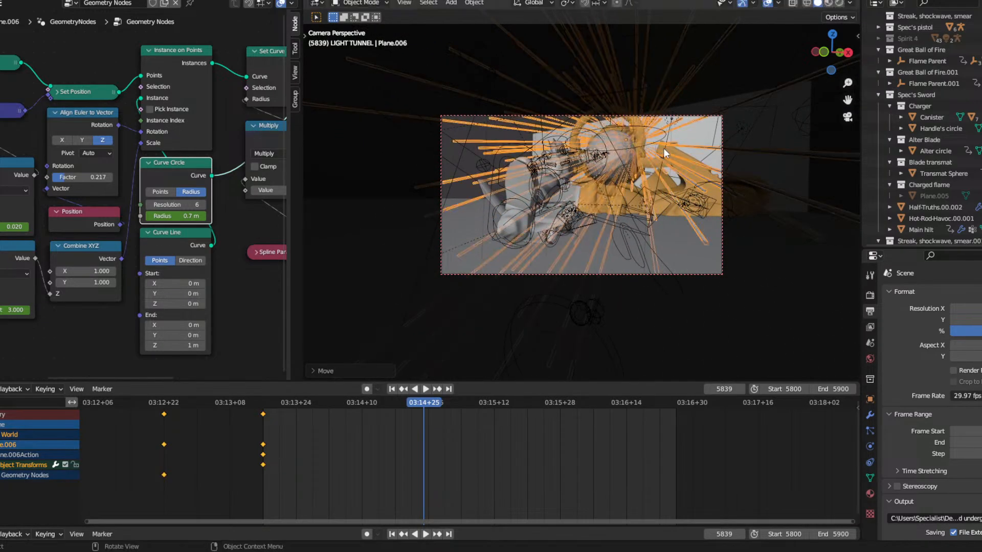
# Scale the spark burst up about 1.75 times and keyframe its transforms at frame 5839.
pyautogui.press('s')
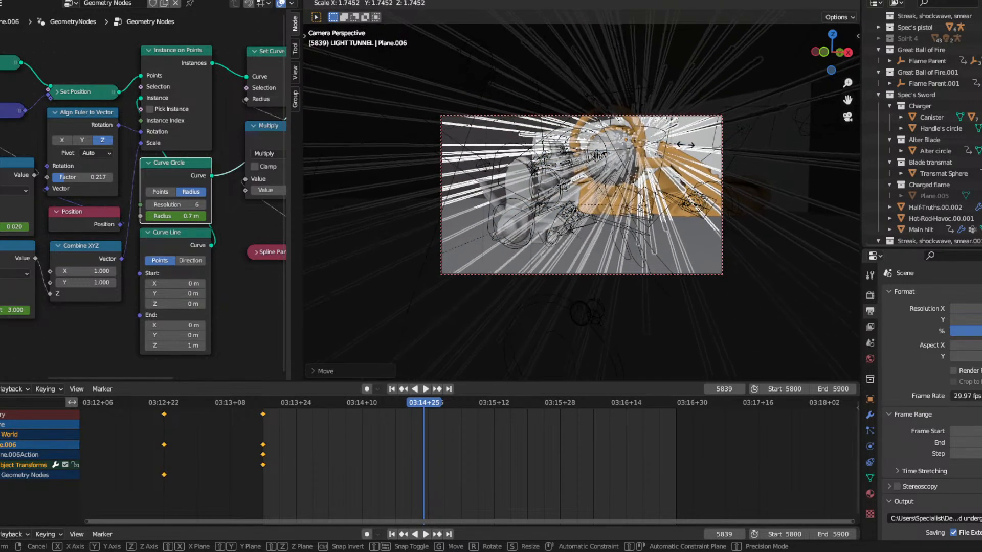
pyautogui.click(689, 146)
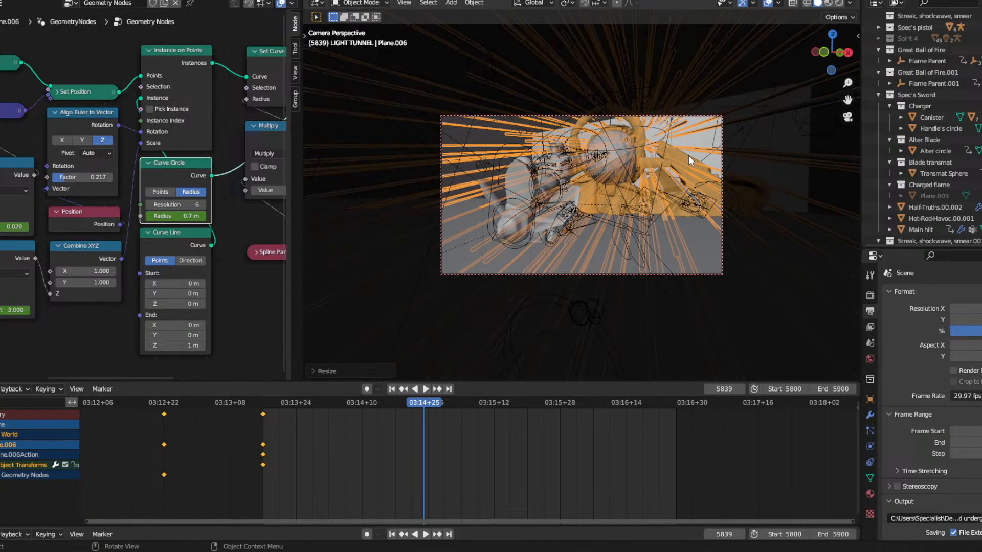
pyautogui.press('i')
pyautogui.click(563, 244)
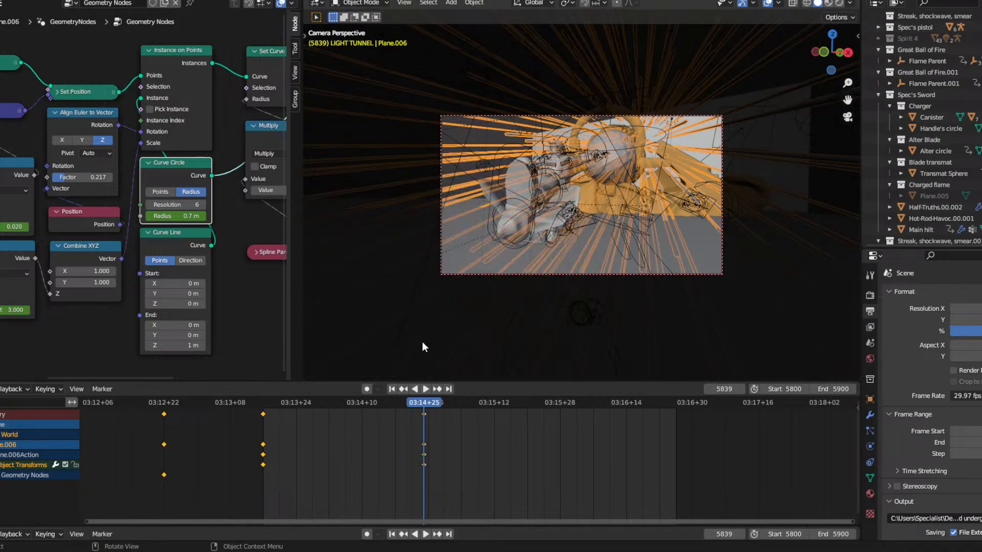
# Go to frame 5810 and rotate the spark burst freely in the camera view.
pyautogui.moveTo(424, 404); pyautogui.dragTo(299, 417)
pyautogui.press('space')
pyautogui.press('space')
pyautogui.press('r')
pyautogui.press('r')
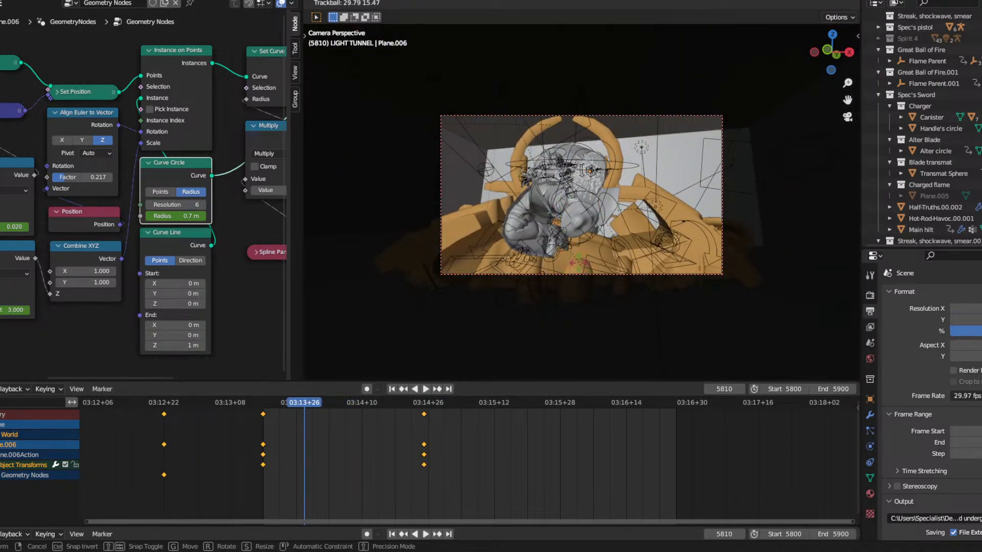
pyautogui.click(571, 236)
# Greatly enlarge the spark burst at frame 5810 and rotate it freely so its rays fan past the camera.
pyautogui.press('s')
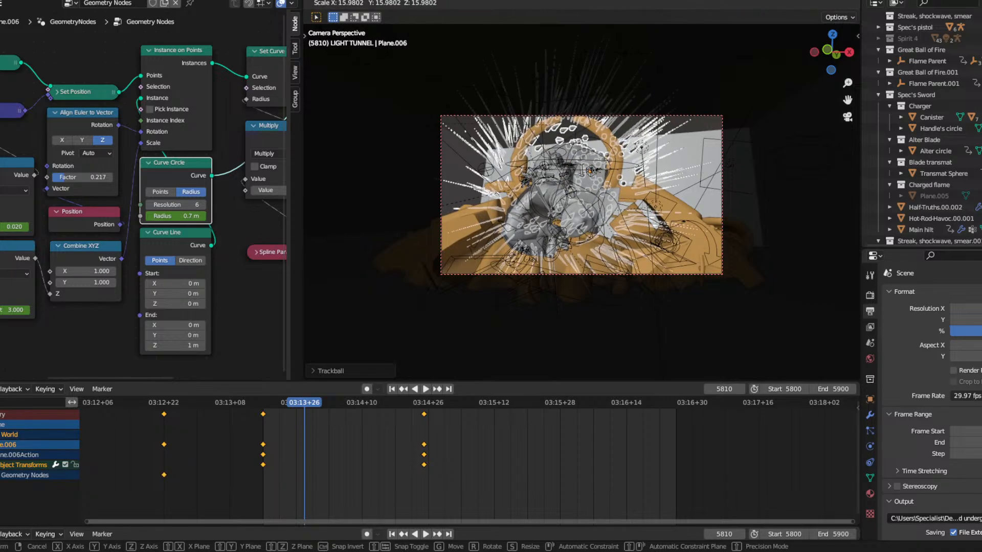
pyautogui.click(336, 236)
pyautogui.press('r')
pyautogui.press('r')
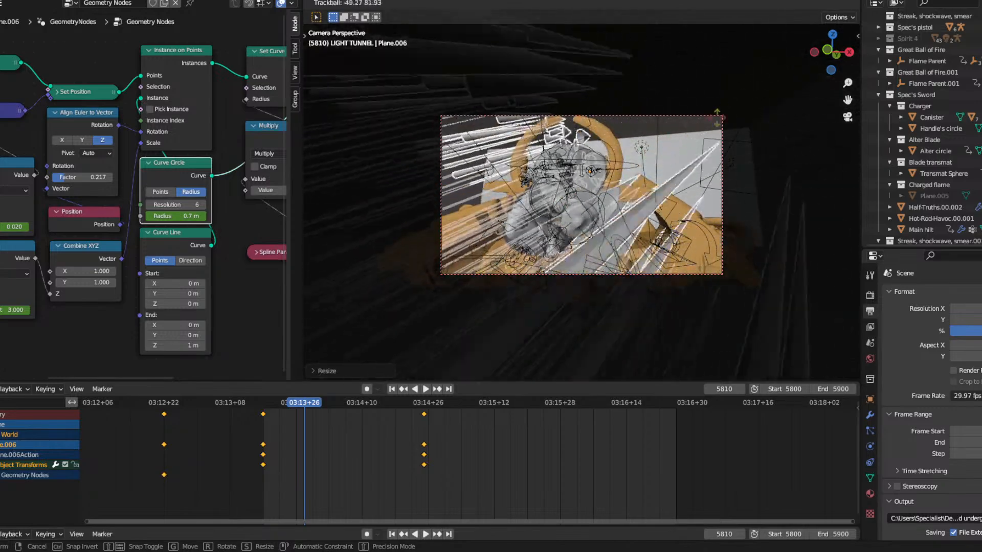
pyautogui.click(590, 237)
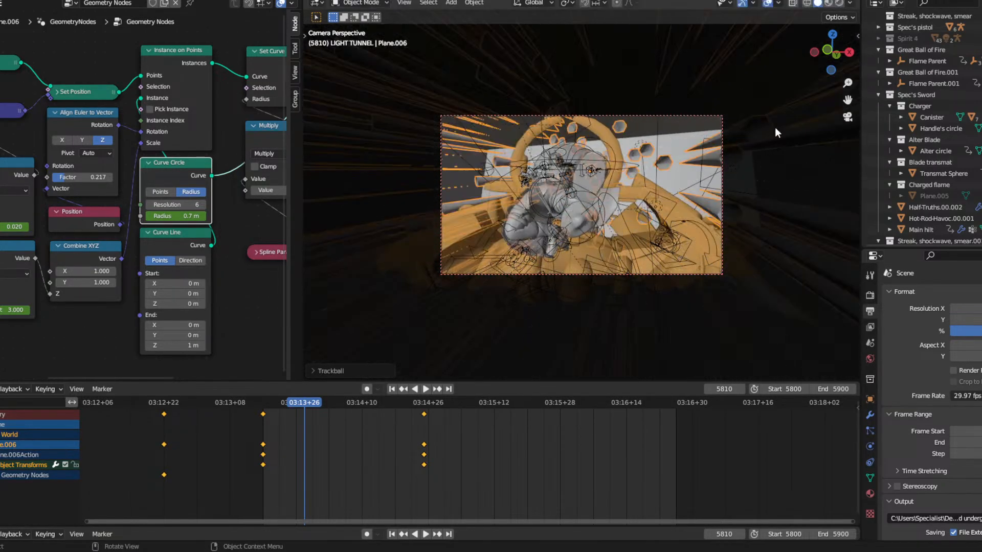
# Reduce the oversized spark burst from the side view until its rays just reach past the camera.
pyautogui.click(849, 118)
pyautogui.scroll(-4, 589, 158)
pyautogui.moveTo(588, 168); pyautogui.dragTo(531, 191, button='middle')
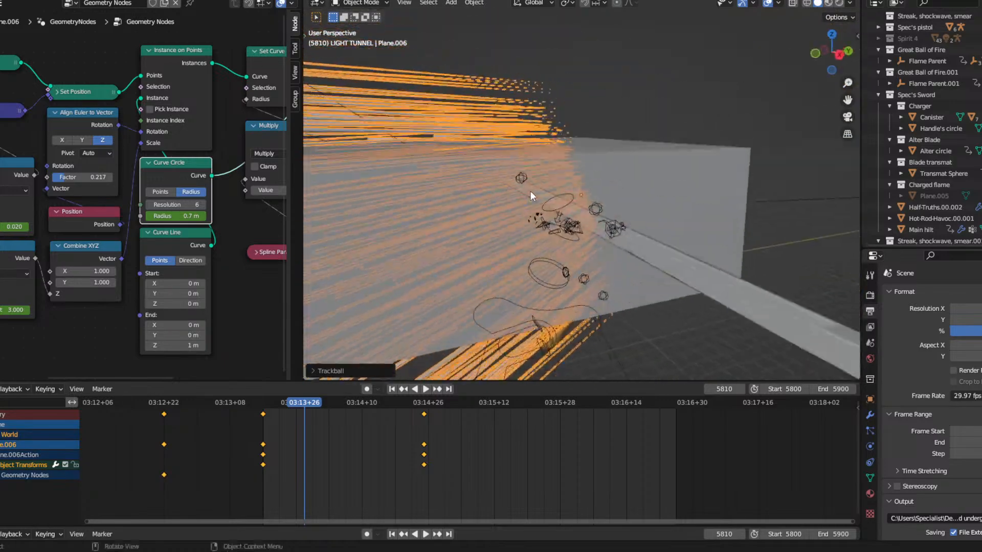
pyautogui.press('s')
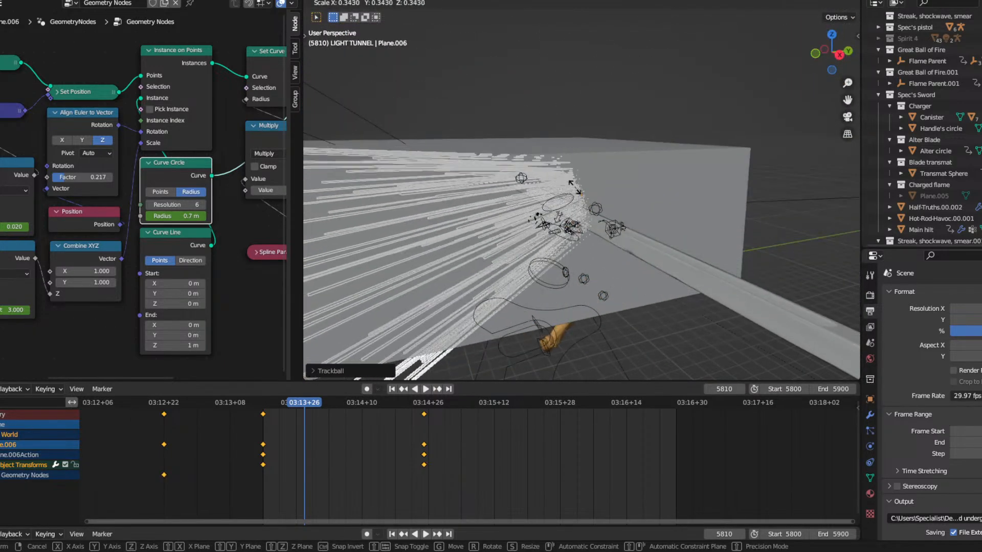
pyautogui.click(573, 197)
pyautogui.scroll(7, 560, 190)
pyautogui.moveTo(558, 188)
pyautogui.keyDown('shift'); pyautogui.mouseDown(button='middle')
pyautogui.moveTo(584, 159)
pyautogui.moveTo(583, 139)
pyautogui.mouseUp(button='middle'); pyautogui.keyUp('shift')
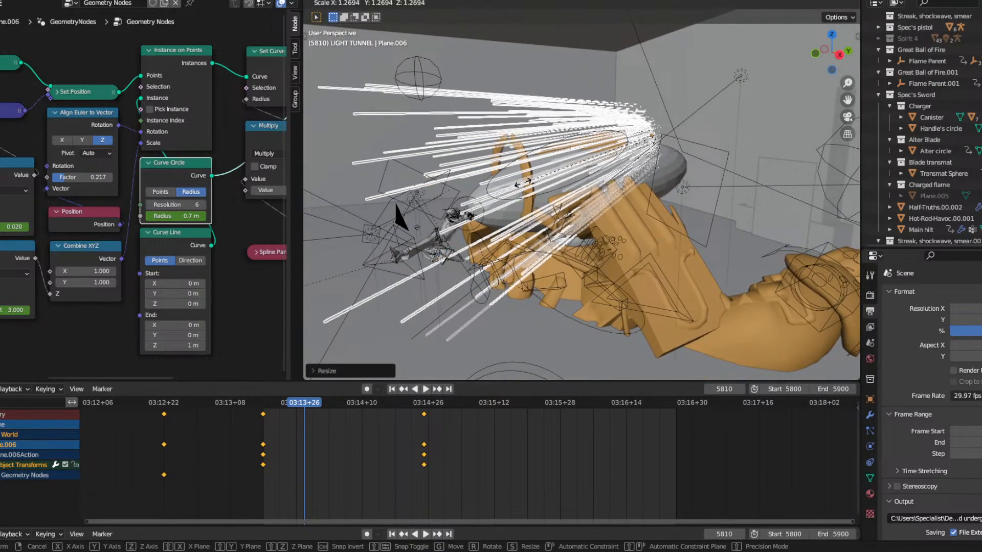
# Refine the spark burst's position and rotation in the camera view and keyframe its transforms at frame 5810.
pyautogui.click(847, 116)
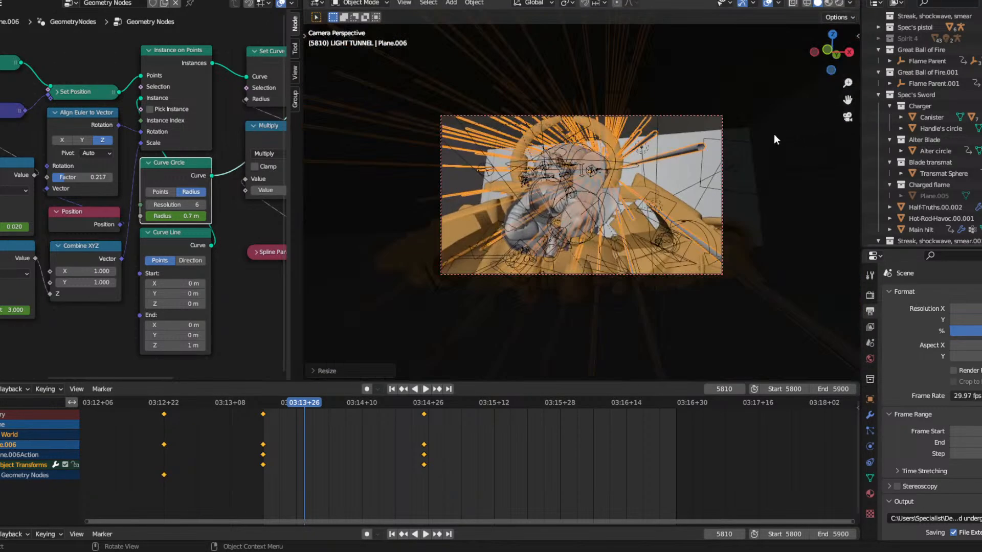
pyautogui.press('g')
pyautogui.click(567, 180)
pyautogui.press('r')
pyautogui.press('r')
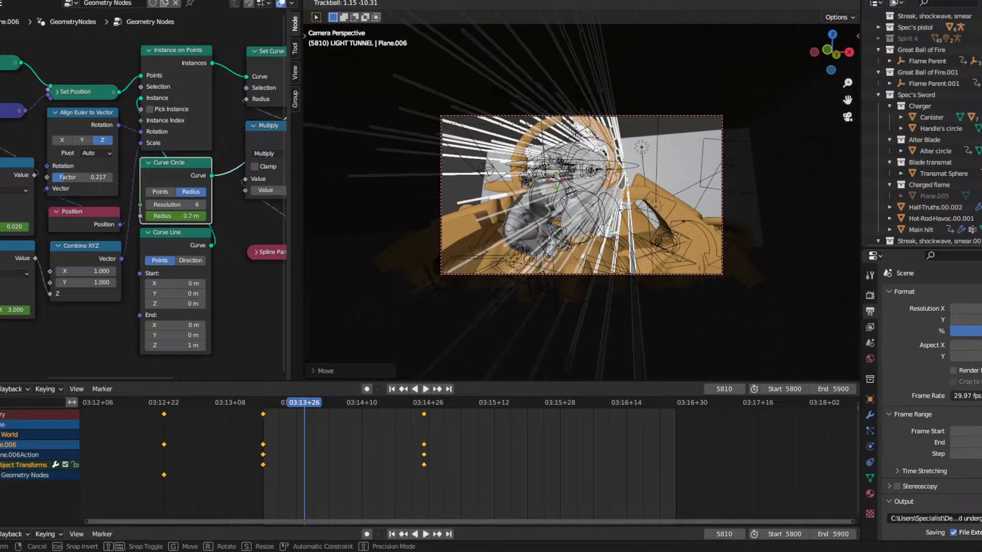
pyautogui.press('Escape')
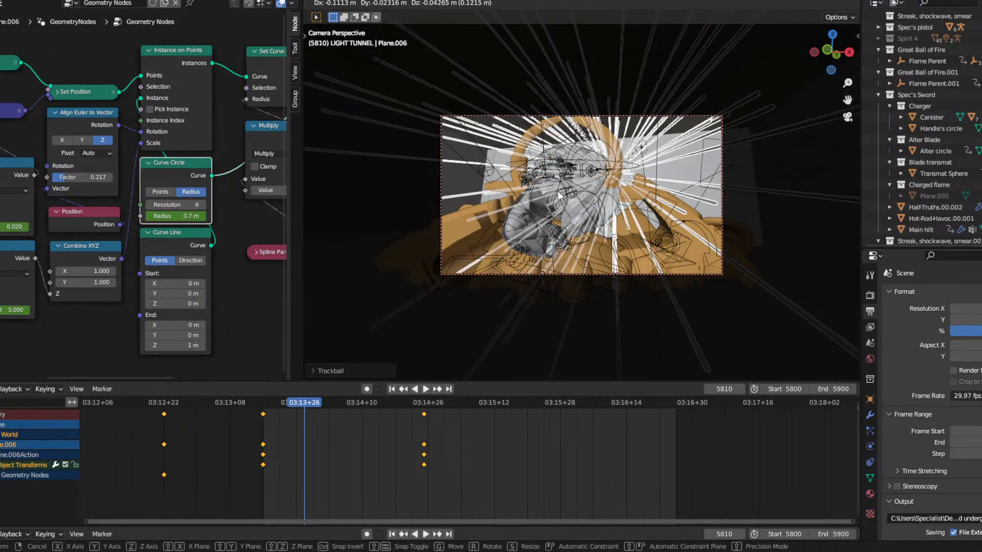
pyautogui.press('i')
pyautogui.click(562, 197)
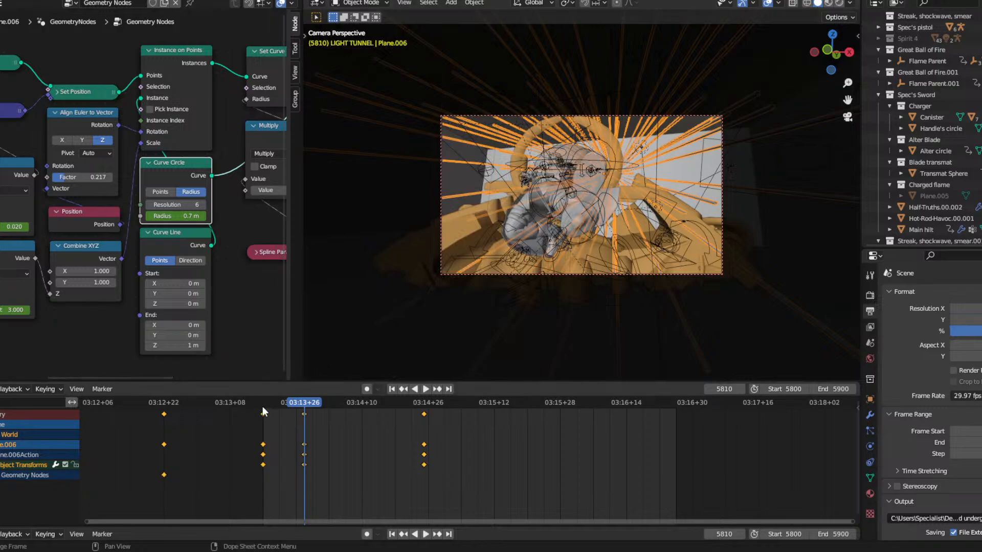
# Adjust the spark burst's scale and free rotation at frame 5807 and keyframe its transforms.
pyautogui.moveTo(262, 406); pyautogui.dragTo(291, 403)
pyautogui.press('s')
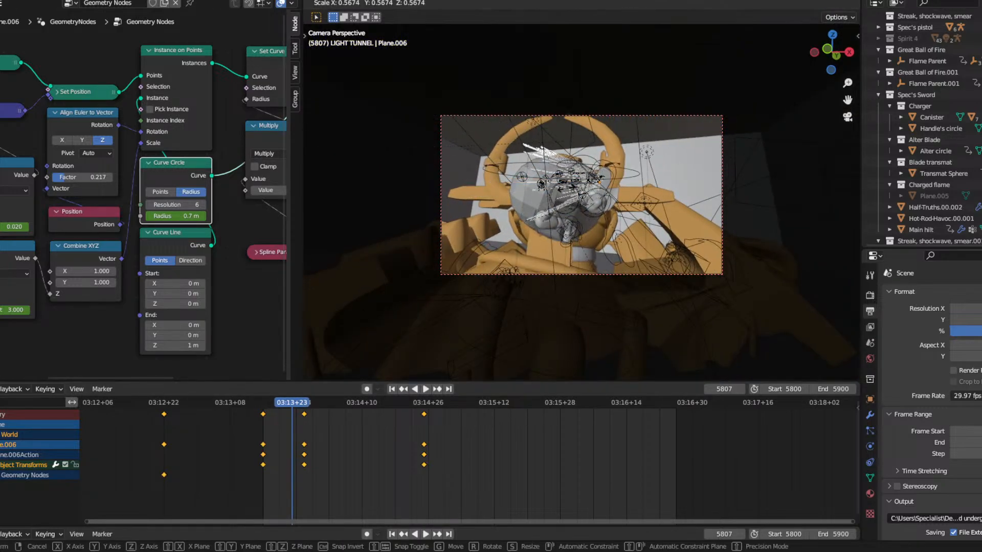
pyautogui.click(574, 196)
pyautogui.press('r')
pyautogui.press('r')
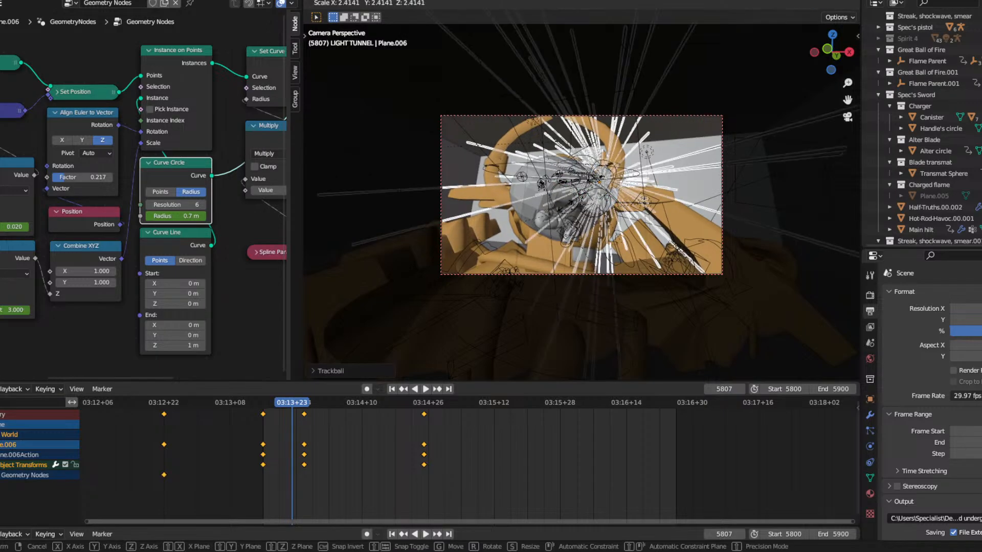
pyautogui.click(566, 208)
pyautogui.press('i')
pyautogui.click(566, 214)
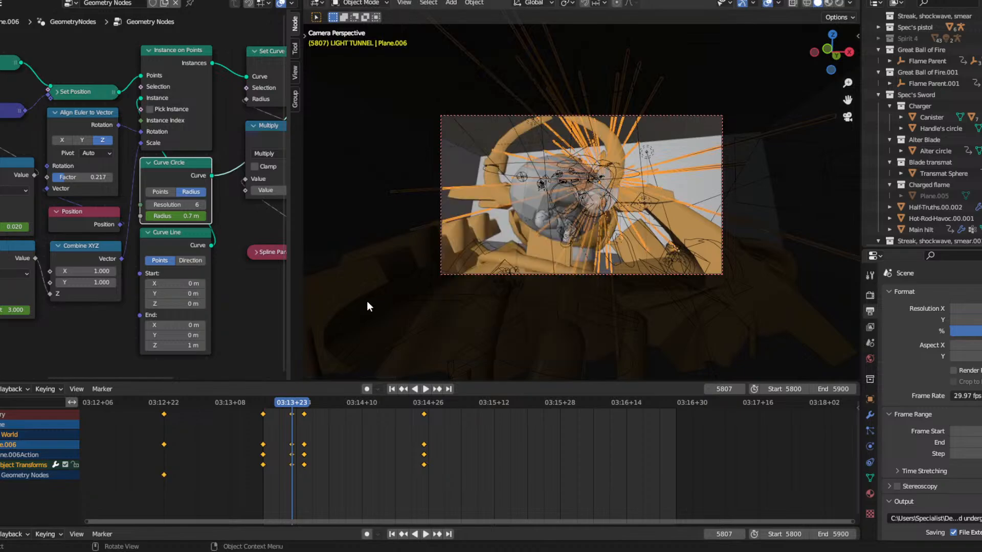
# Move the spark burst's frame 5807 keyframes to about frame 5805 and play the shot from frame 5800.
pyautogui.moveTo(263, 406)
pyautogui.mouseDown()
pyautogui.moveTo(284, 404)
pyautogui.moveTo(280, 410)
pyautogui.mouseUp()
pyautogui.click(264, 406)
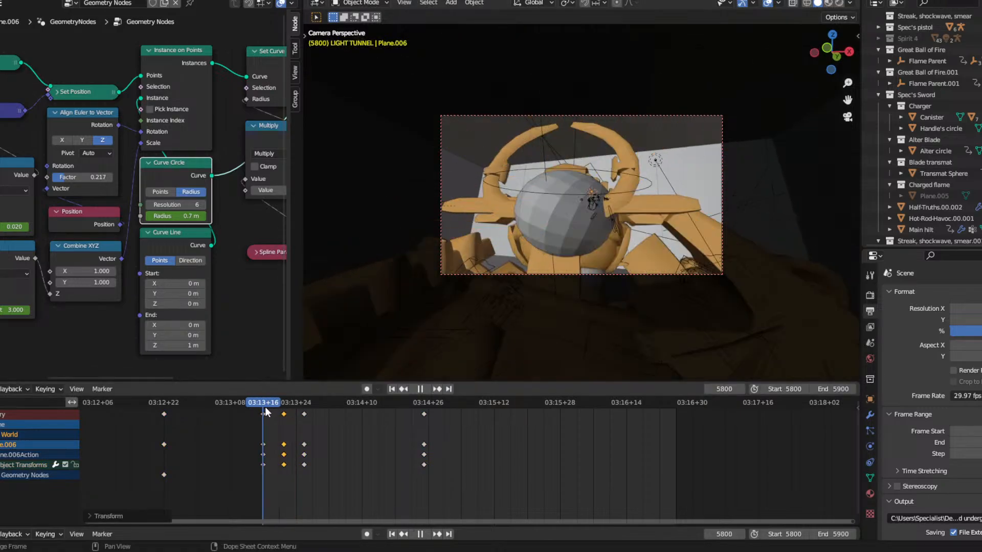
pyautogui.press('space')
# Rotate the spark burst freely at frame 5800 from the side view and keyframe its location, rotation, scale and custom properties.
pyautogui.click(266, 413)
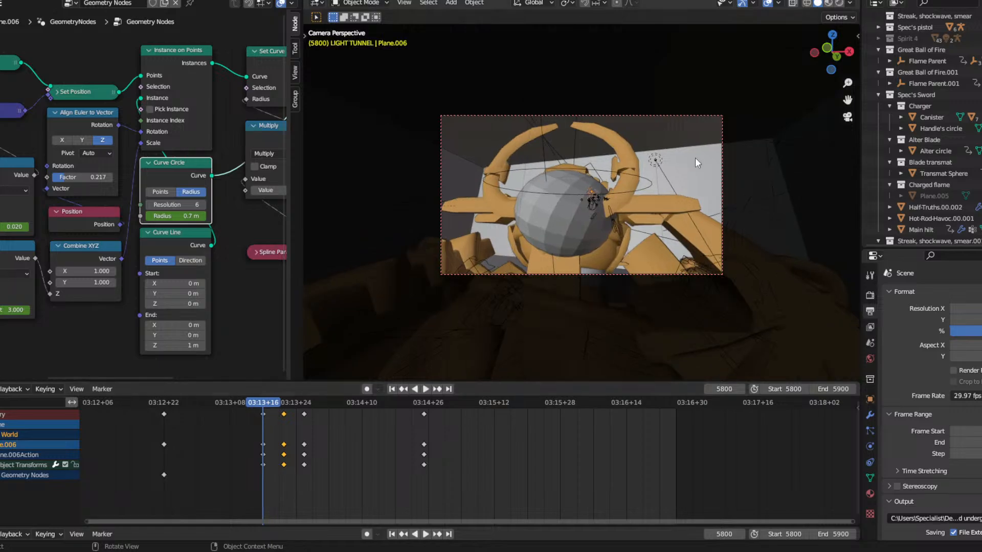
pyautogui.click(847, 119)
pyautogui.press('r')
pyautogui.press('r')
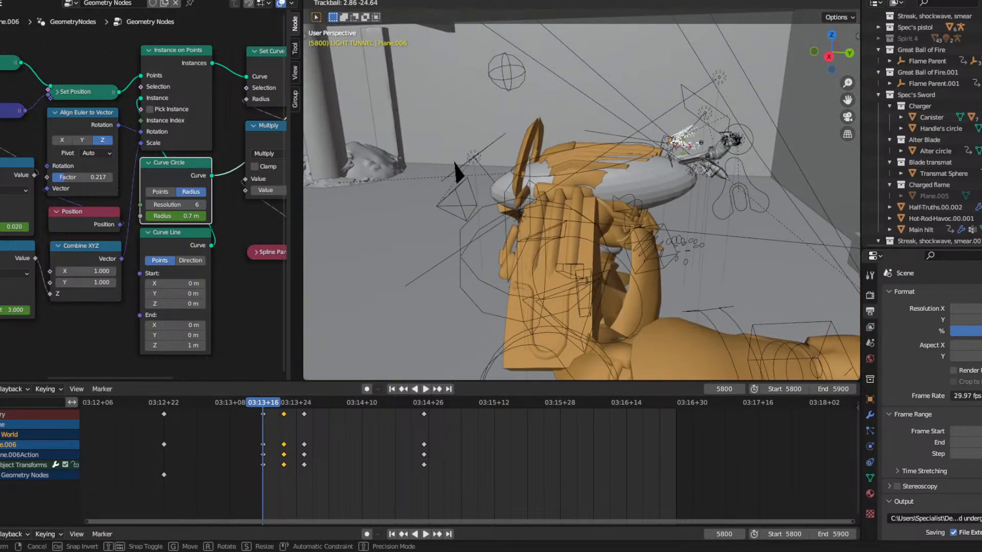
pyautogui.click(511, 170)
pyautogui.press('i')
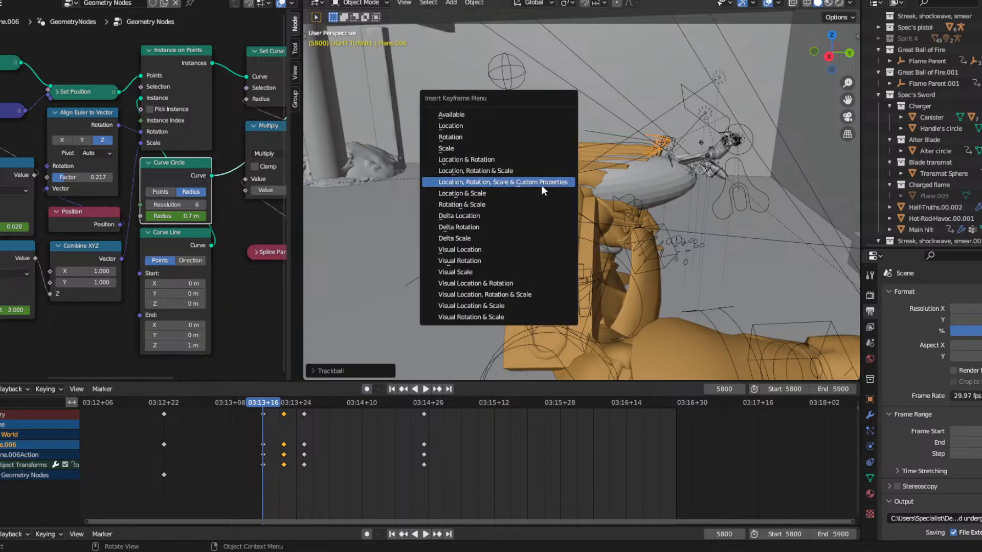
pyautogui.click(540, 185)
# Delete the spark burst's keyframes at about frame 5805 and play the animation from the side view.
pyautogui.press('space')
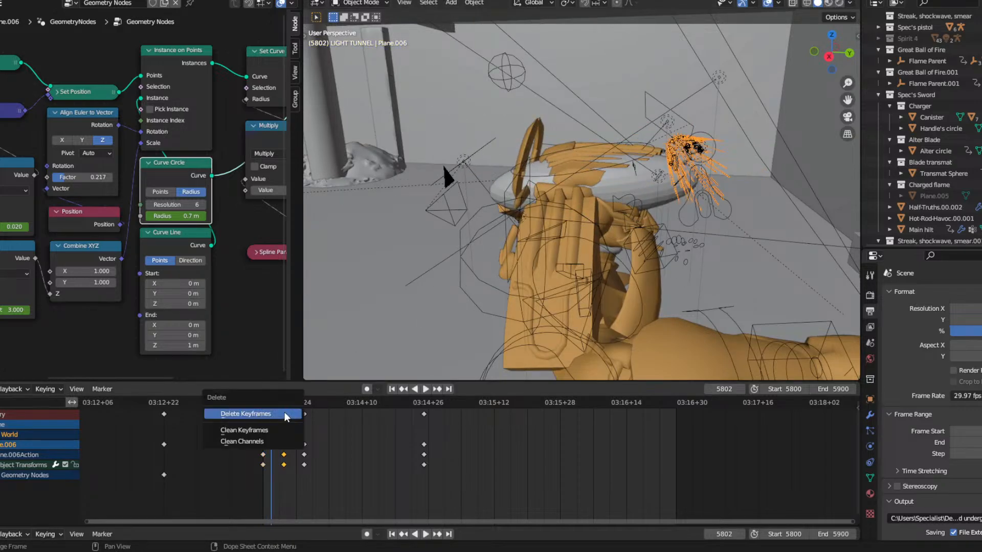
pyautogui.click(287, 417)
pyautogui.press('space')
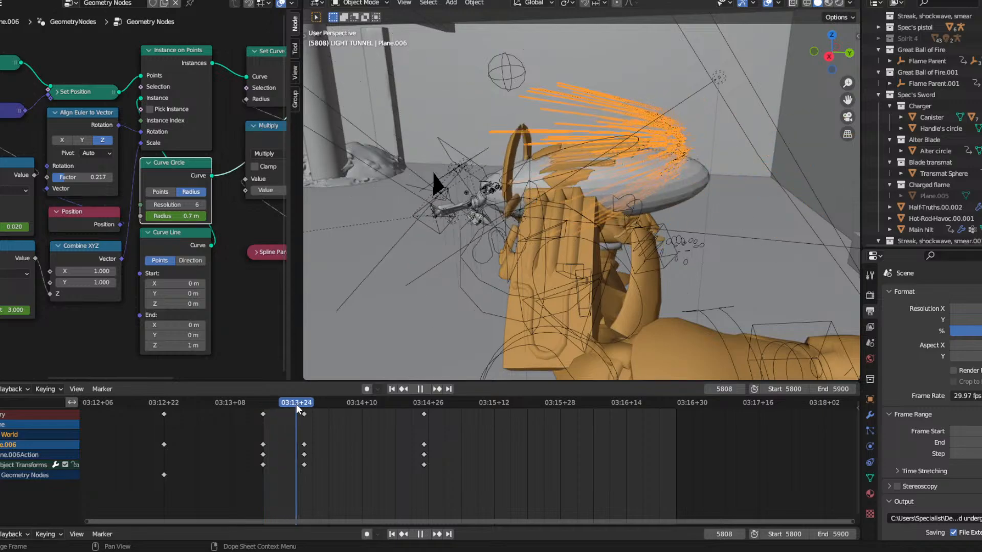
# Delete the spark burst's transform keyframes at frame 5810.
pyautogui.moveTo(297, 405); pyautogui.dragTo(302, 413)
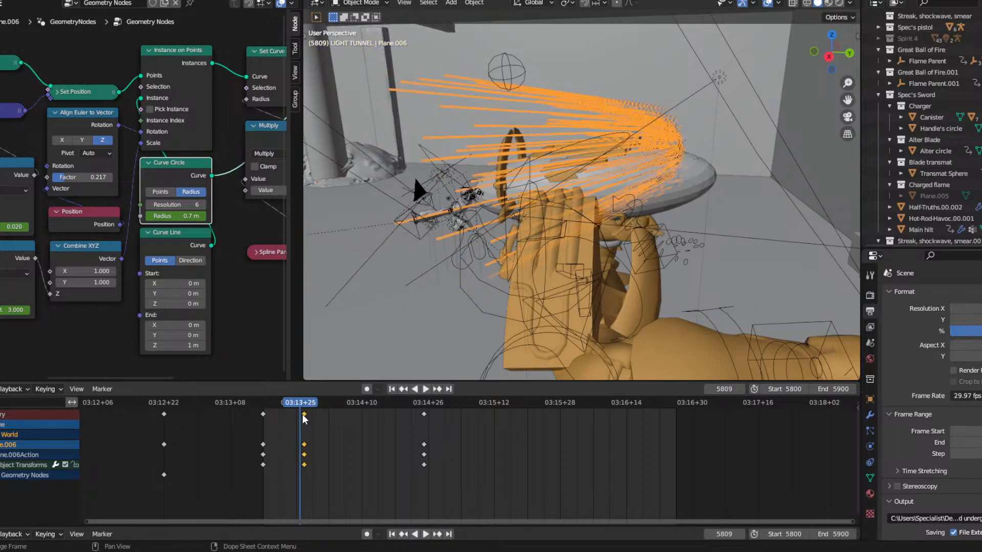
pyautogui.click(303, 414)
pyautogui.press('x')
pyautogui.click(302, 414)
pyautogui.click(424, 414)
pyautogui.press('x')
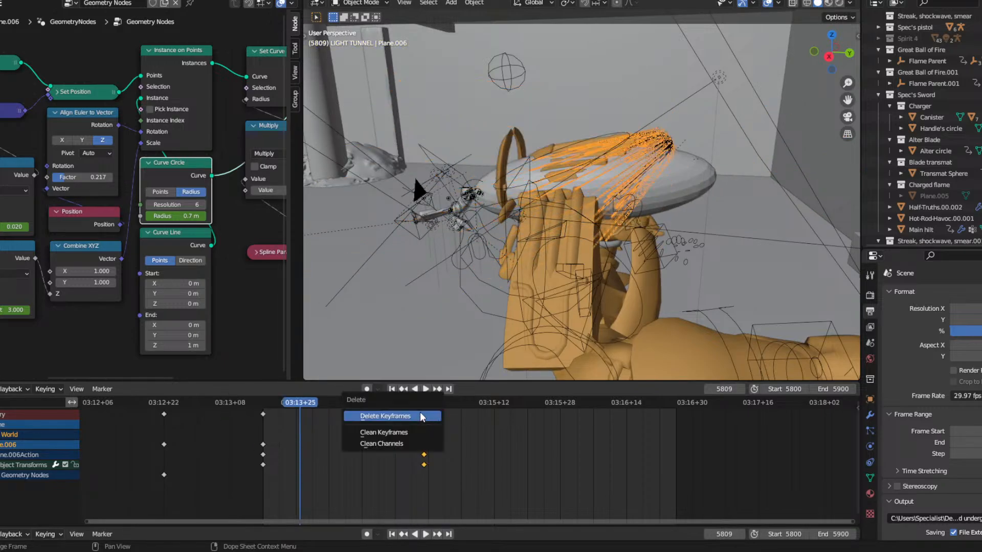
# Rotate the spark burst at frame 5821 so its rays point toward the camera and keyframe its transforms.
pyautogui.moveTo(307, 408); pyautogui.dragTo(351, 399)
pyautogui.press('r')
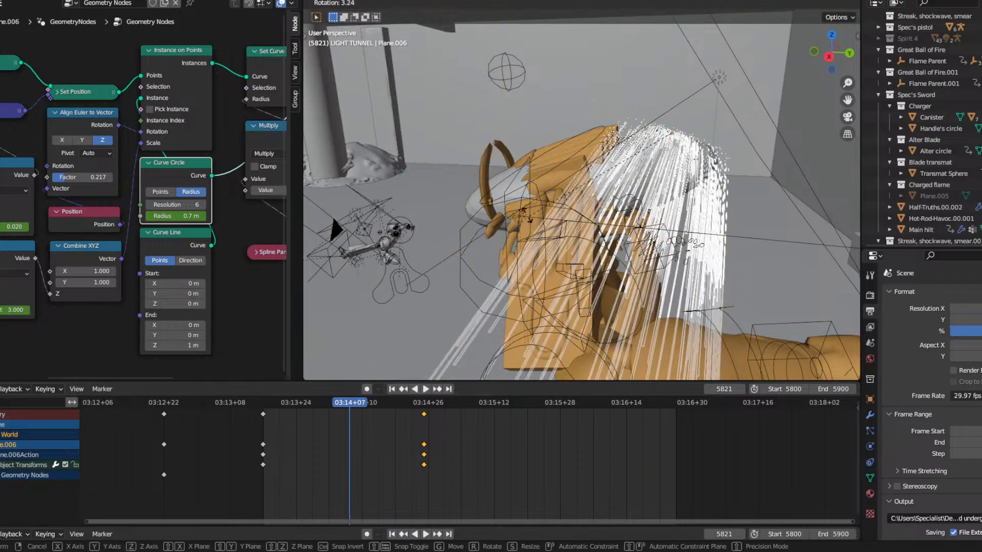
pyautogui.click(476, 170)
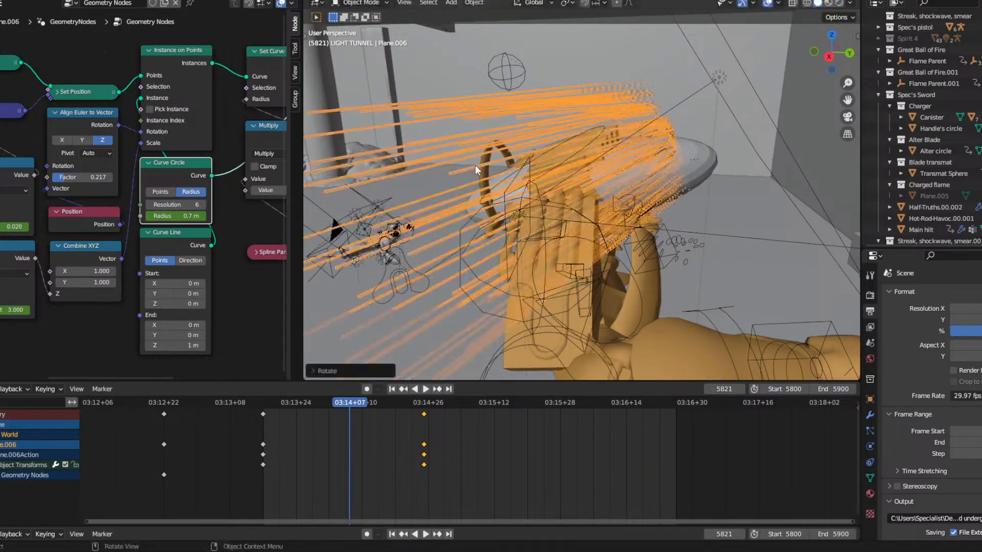
pyautogui.press('i')
pyautogui.click(462, 204)
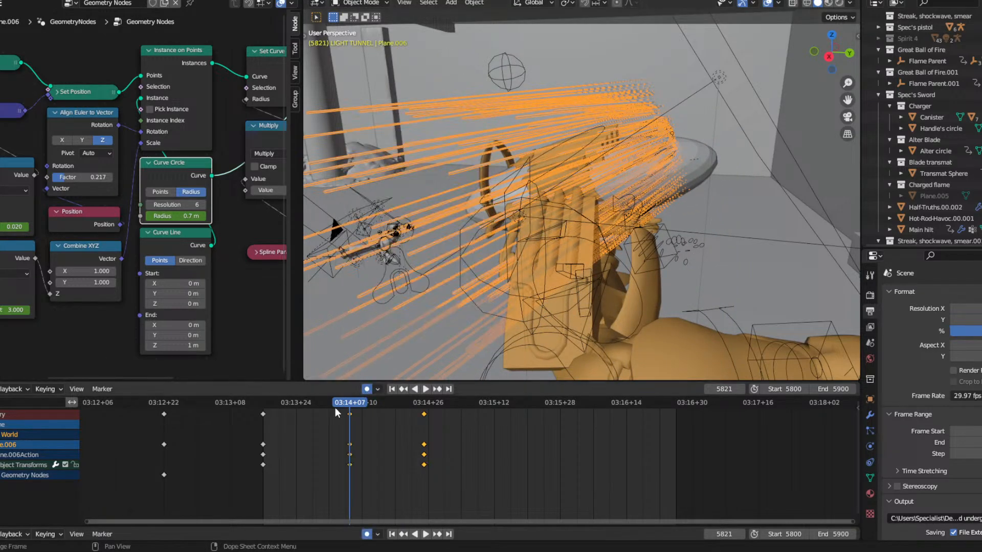
# Check the spark burst's motion up to frame 5836, then play it from frame 5800 through the camera view.
pyautogui.moveTo(331, 404)
pyautogui.mouseDown()
pyautogui.moveTo(287, 403)
pyautogui.moveTo(412, 402)
pyautogui.mouseUp()
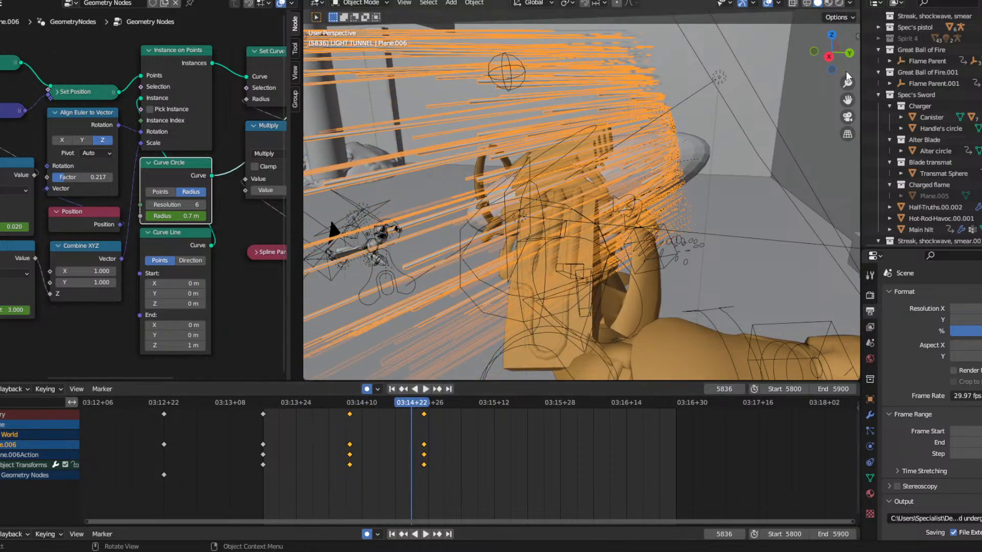
pyautogui.click(848, 115)
pyautogui.click(265, 403)
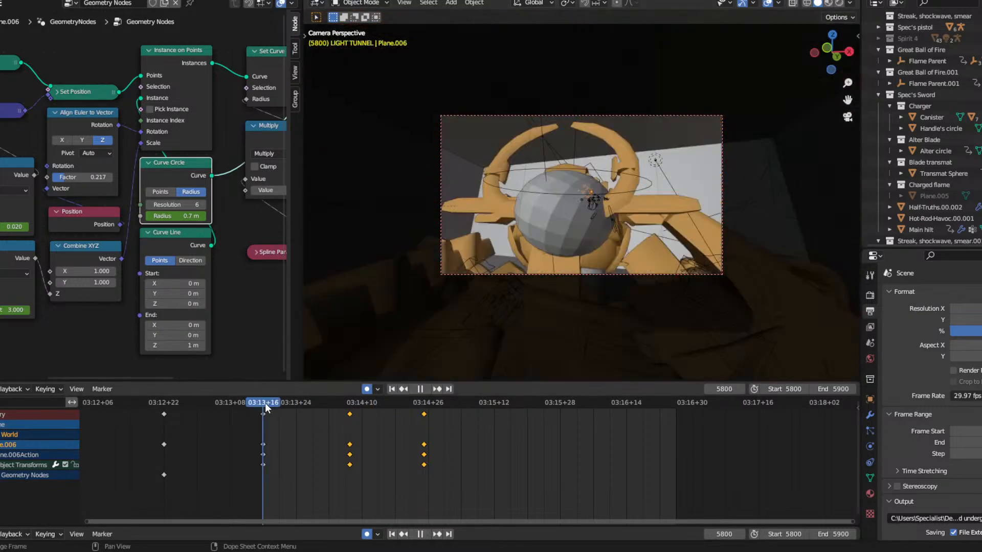
pyautogui.press('space')
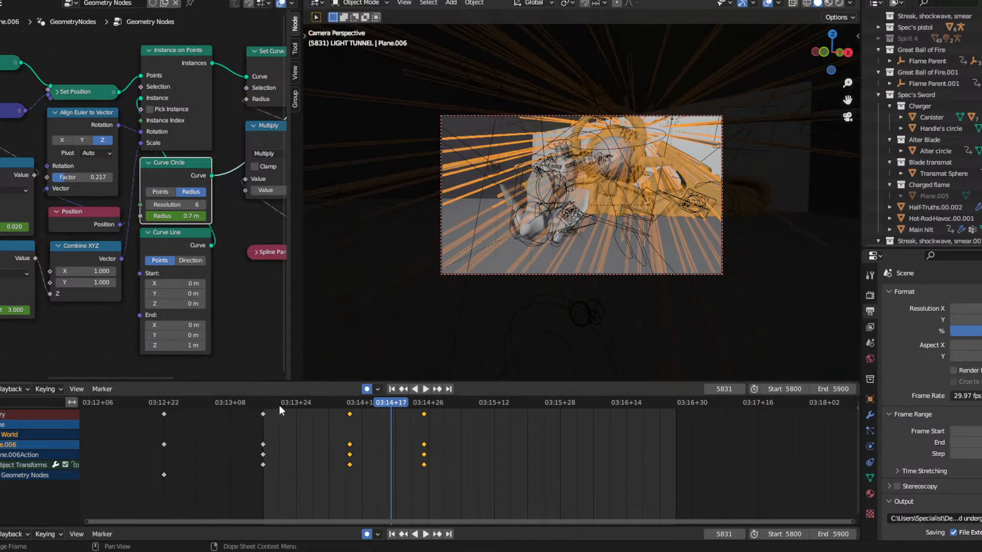
# Rotate the spark burst freely at frame 5809 in the camera view with auto keying on.
pyautogui.moveTo(281, 409); pyautogui.dragTo(301, 409)
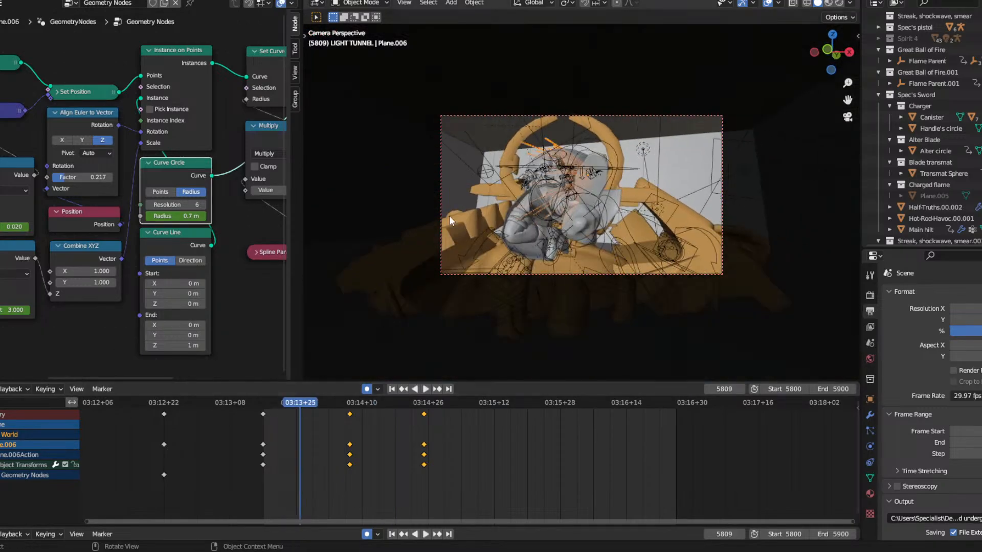
pyautogui.press('r')
pyautogui.press('r')
pyautogui.click(467, 214)
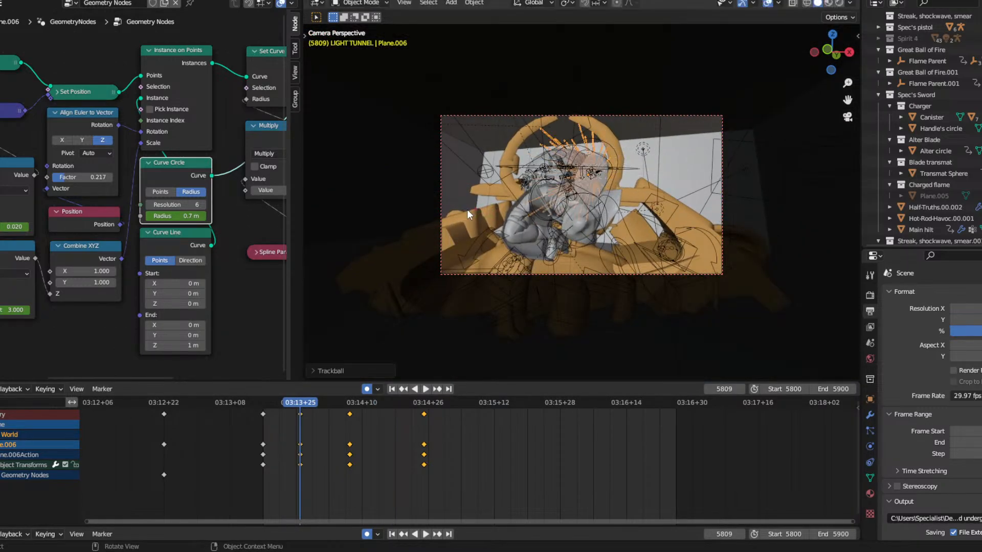
# Go to frame 5804 and try rotating the spark burst in the camera view.
pyautogui.moveTo(265, 403); pyautogui.dragTo(281, 414)
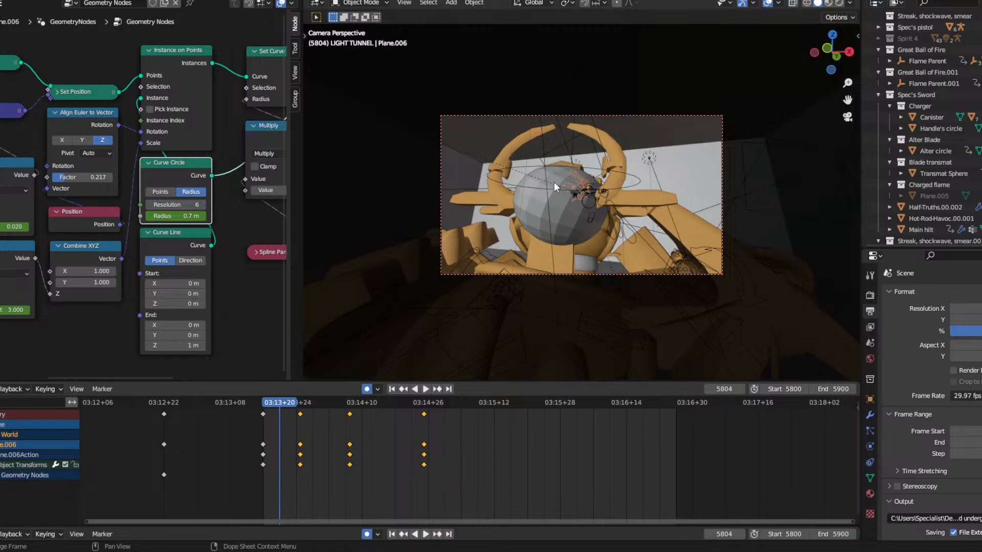
pyautogui.press('r')
pyautogui.press('r')
pyautogui.press('r')
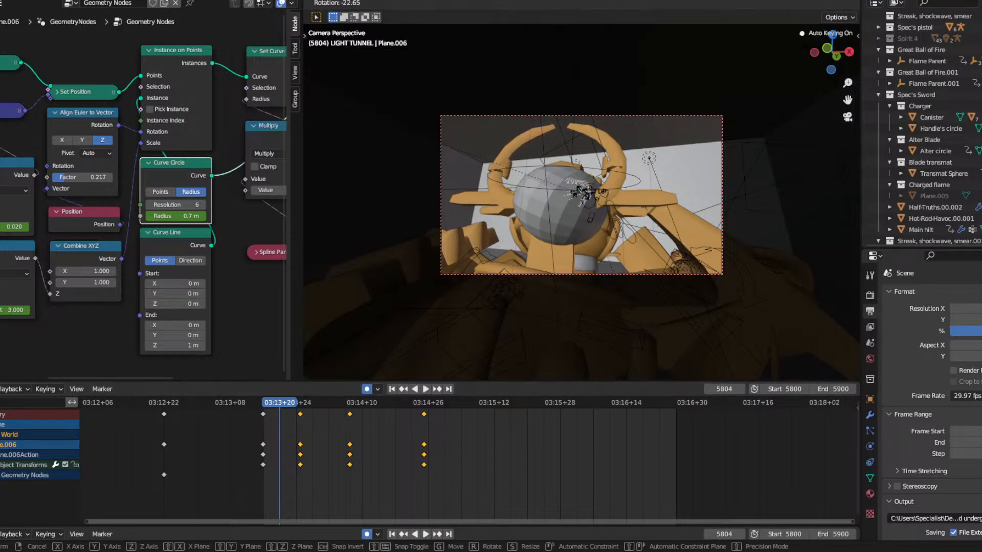
pyautogui.click(583, 182)
# Rotate the spark burst at frame 5804 from a front view outside the camera, keying the rotation automatically.
pyautogui.click(848, 117)
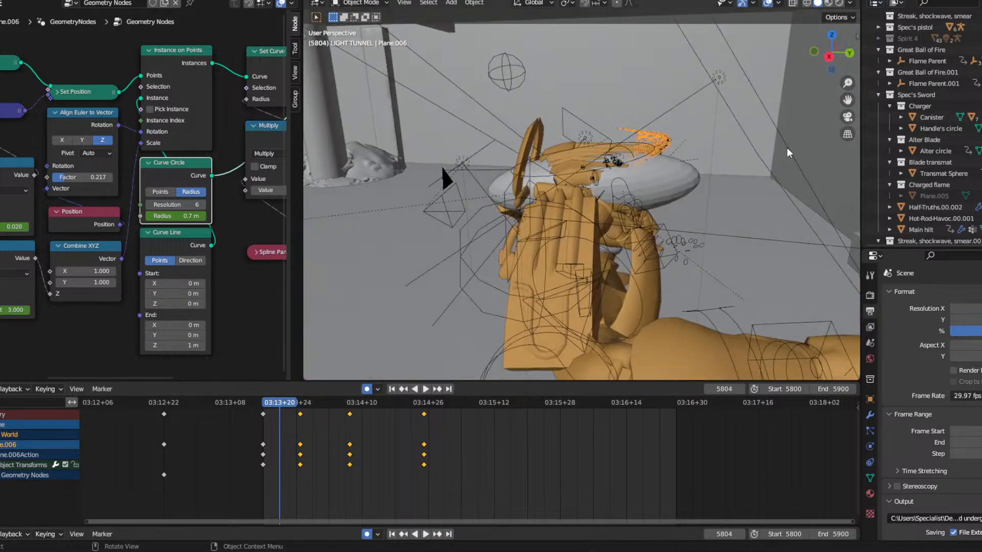
pyautogui.moveTo(583, 153); pyautogui.dragTo(685, 185, button='middle')
pyautogui.moveTo(539, 158); pyautogui.dragTo(517, 180, button='middle')
pyautogui.press('r')
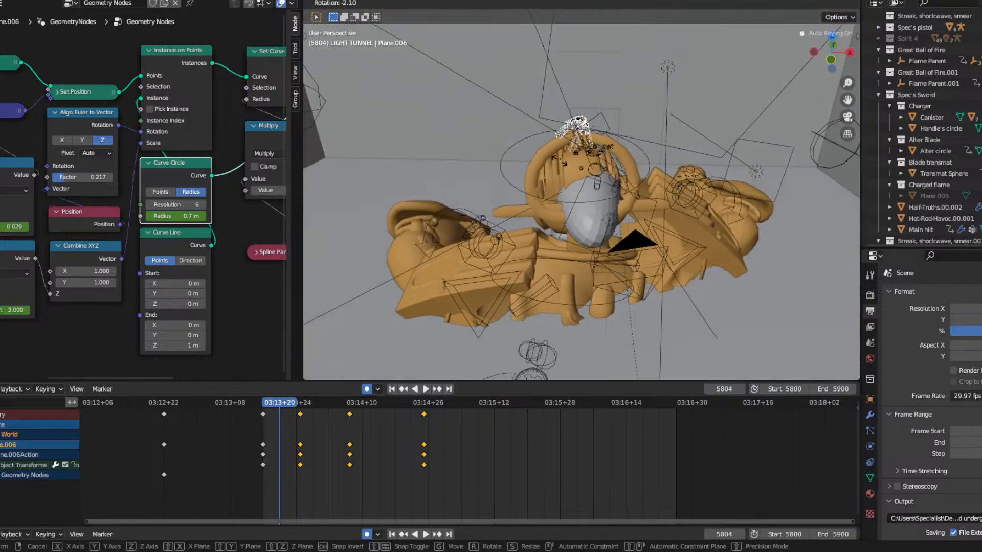
pyautogui.press('Return')
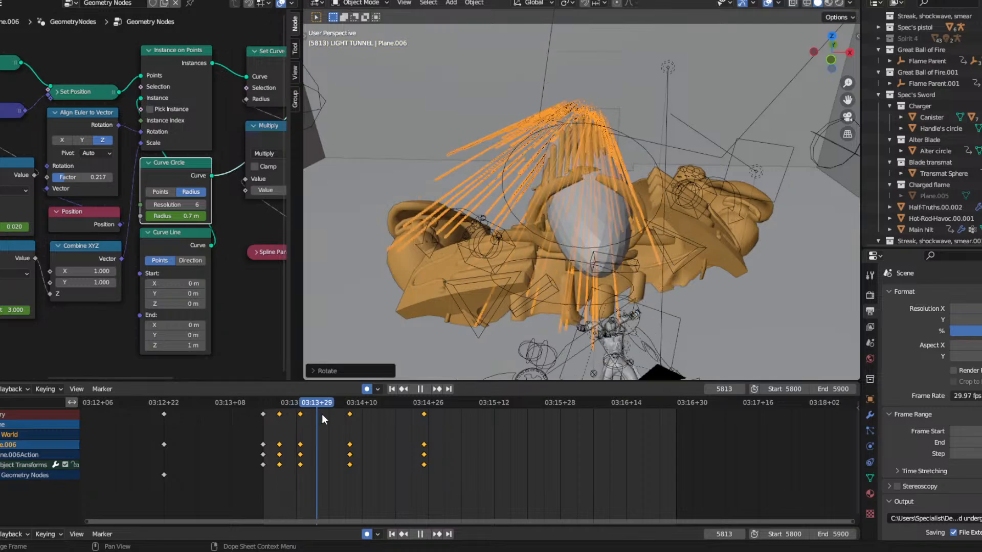
# Play the shot through the camera view to review how the spark burst's rays spread.
pyautogui.press('space')
pyautogui.click(847, 118)
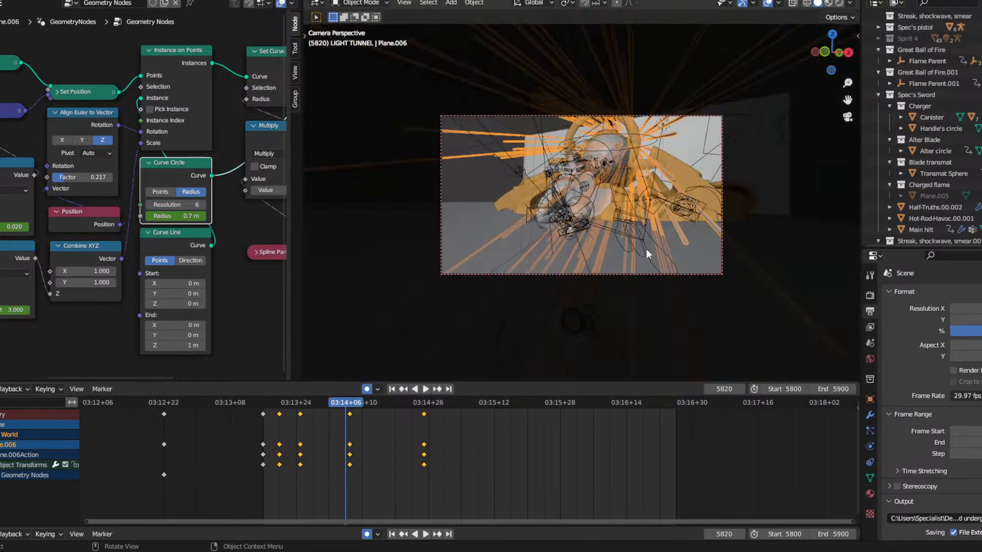
pyautogui.press('space')
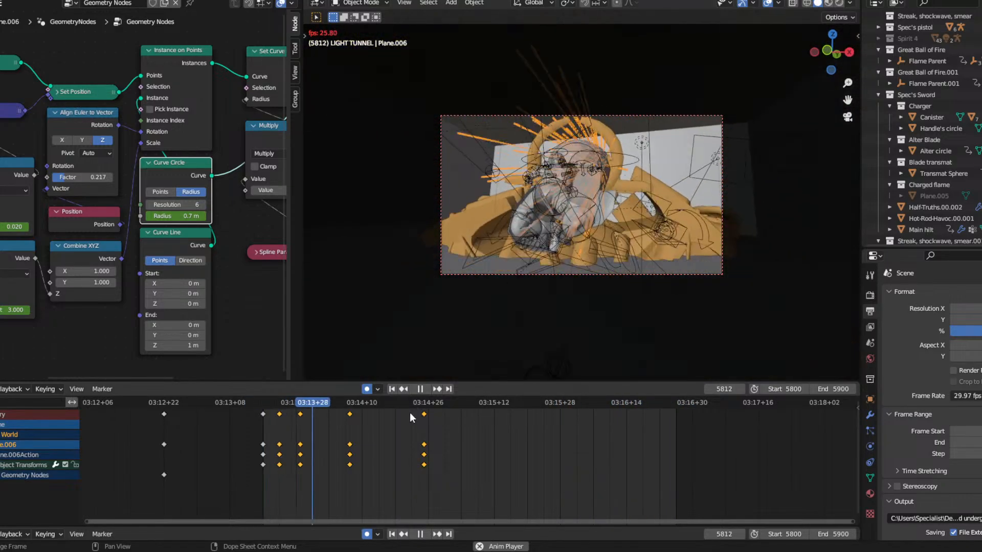
pyautogui.press('space')
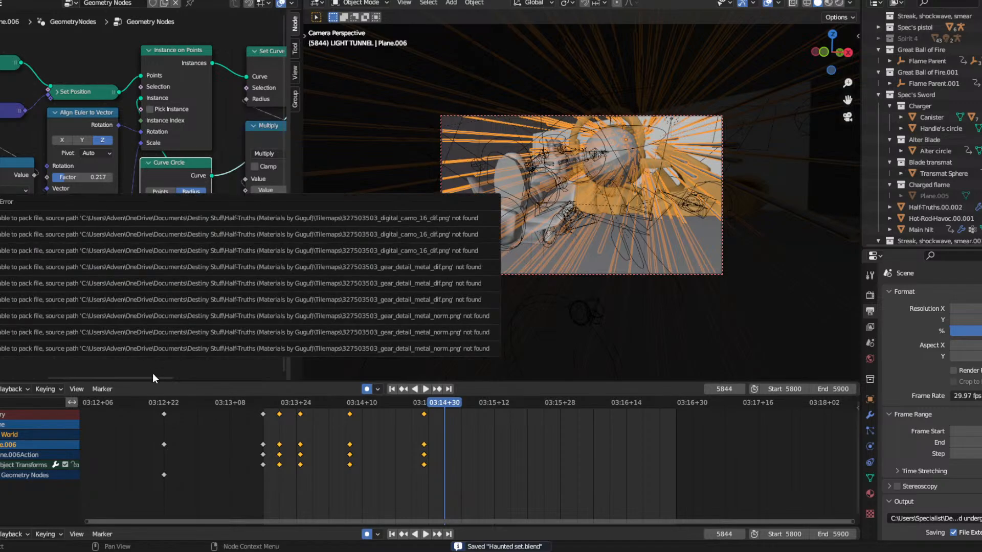
# Try a higher value such as 1.720 on the Add node in the spark burst's node tree.
pyautogui.moveTo(52, 366); pyautogui.dragTo(235, 341, button='middle')
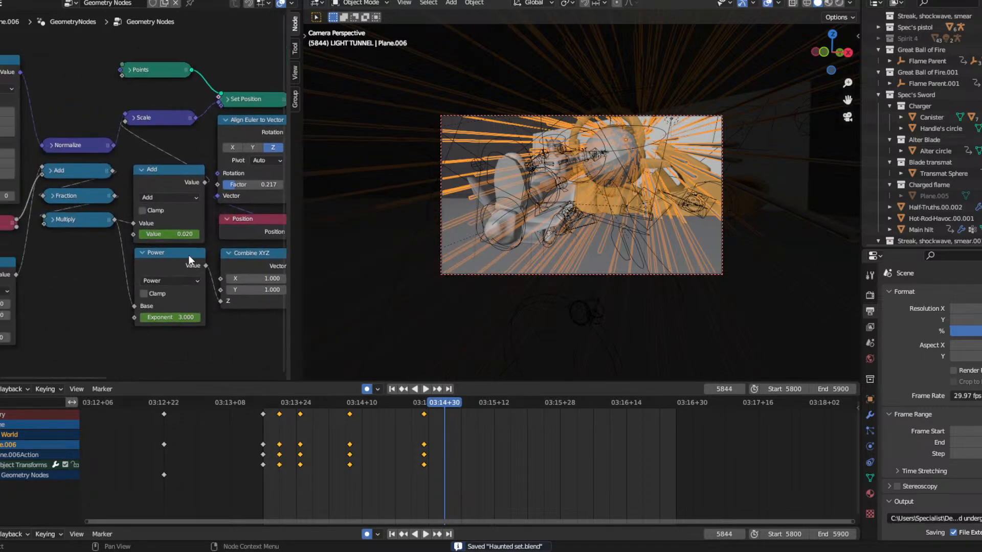
pyautogui.moveTo(184, 234)
pyautogui.mouseDown()
pyautogui.moveTo(205, 234)
pyautogui.moveTo(156, 234)
pyautogui.moveTo(180, 234)
pyautogui.mouseUp()
pyautogui.rightClick(184, 234)
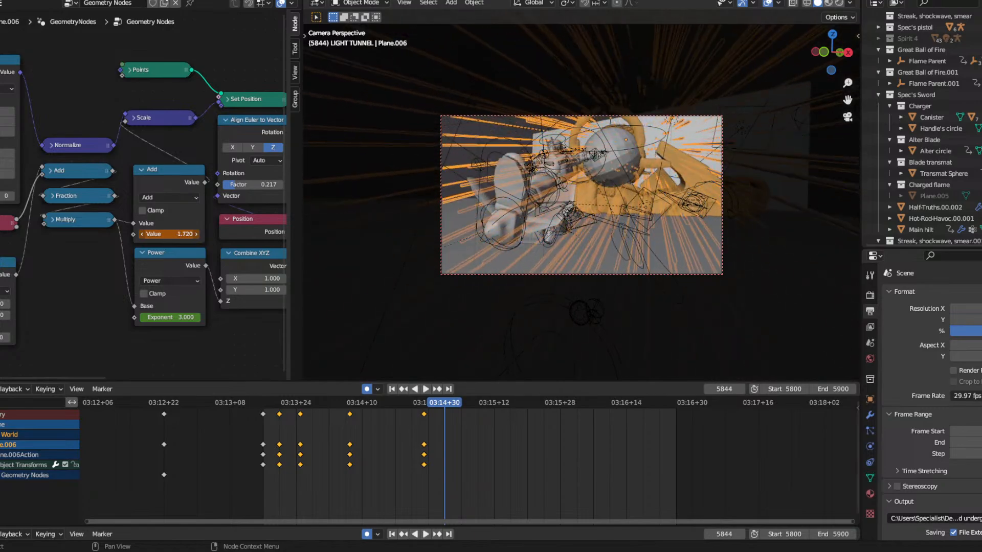
pyautogui.rightClick(181, 234)
# Try a value of 3.490 on the Multiply node that drives the spark curves' radius.
pyautogui.moveTo(76, 239); pyautogui.dragTo(74, 263, button='middle')
pyautogui.moveTo(200, 246); pyautogui.dragTo(167, 215, button='middle')
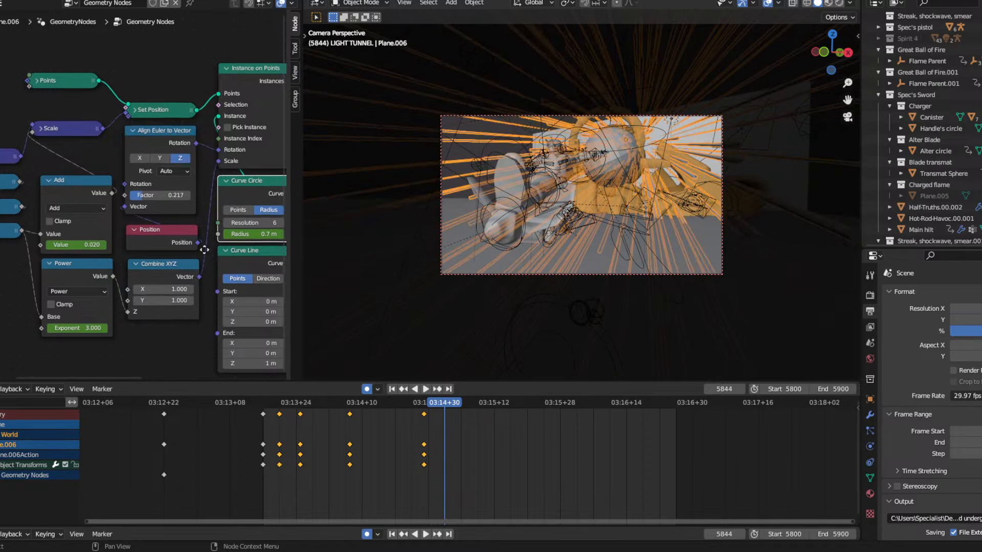
pyautogui.moveTo(205, 248); pyautogui.dragTo(122, 251, button='middle')
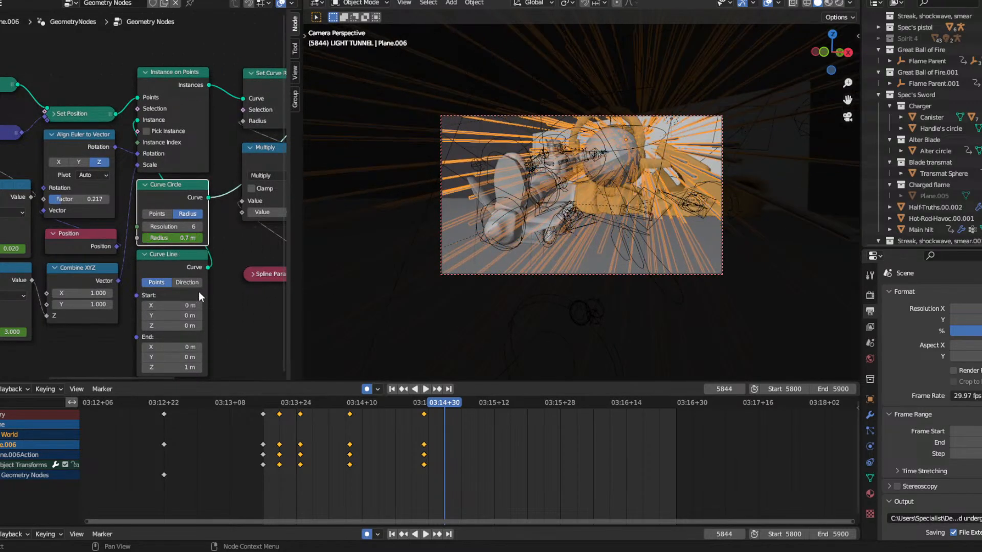
pyautogui.moveTo(200, 297); pyautogui.dragTo(109, 335, button='middle')
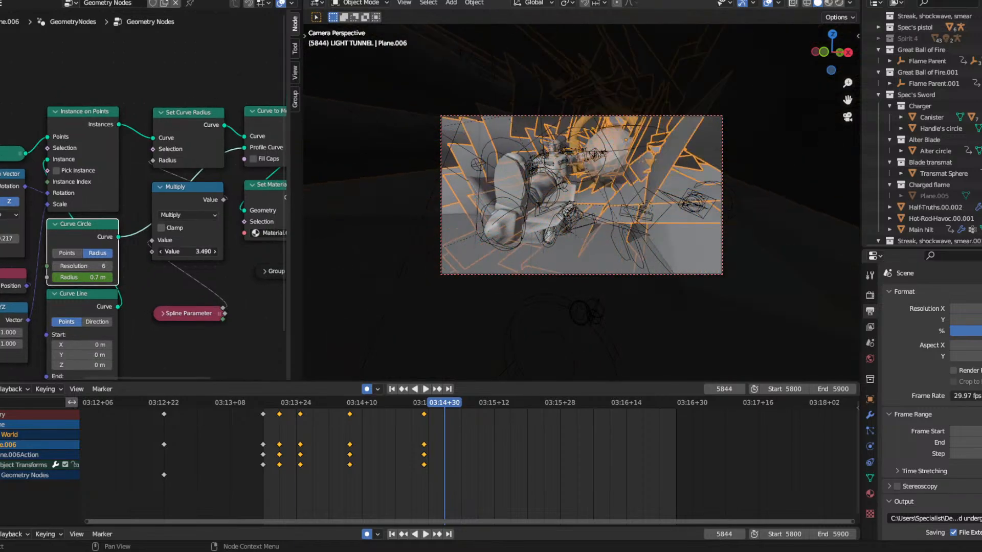
pyautogui.moveTo(224, 216); pyautogui.dragTo(277, 199, button='middle')
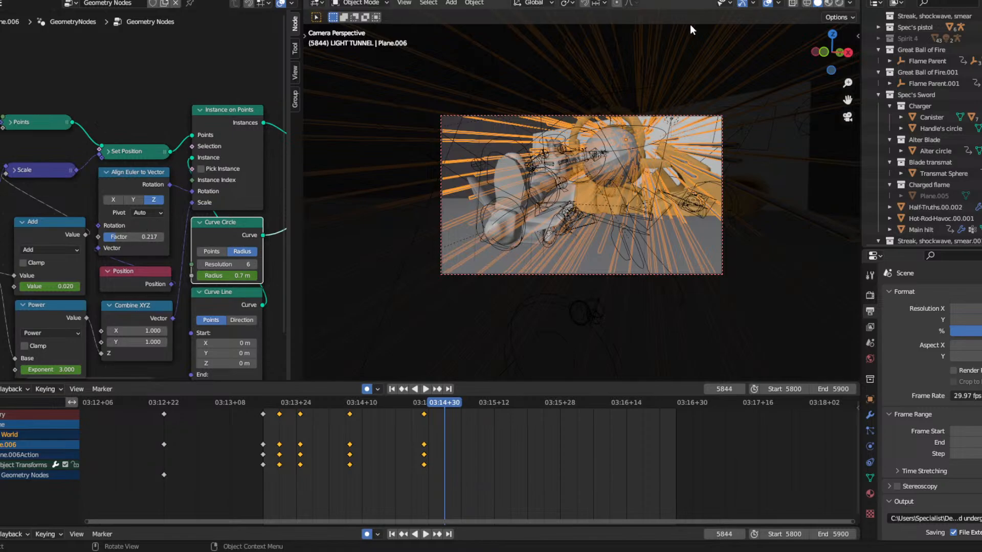
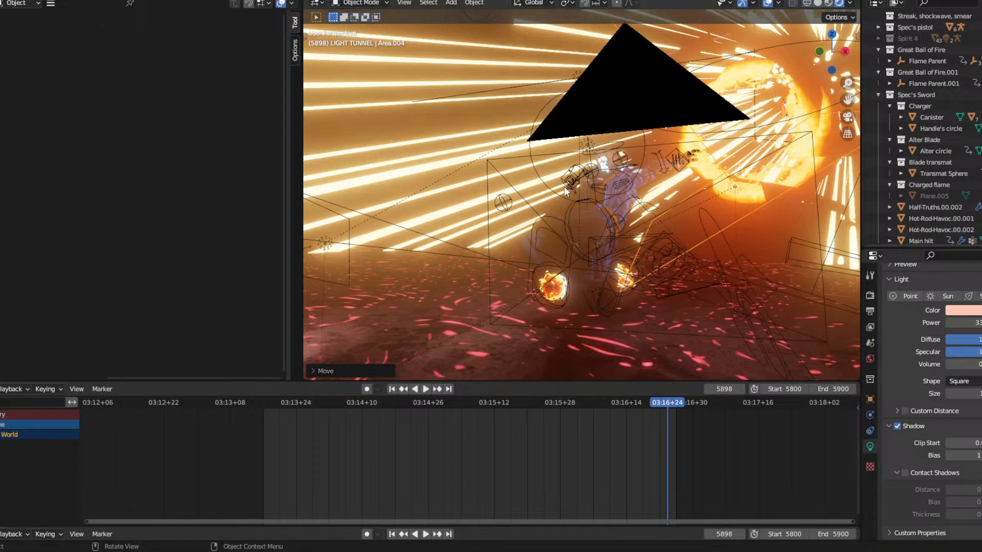
pyautogui.moveTo(564, 187); pyautogui.dragTo(749, 213, button='middle')
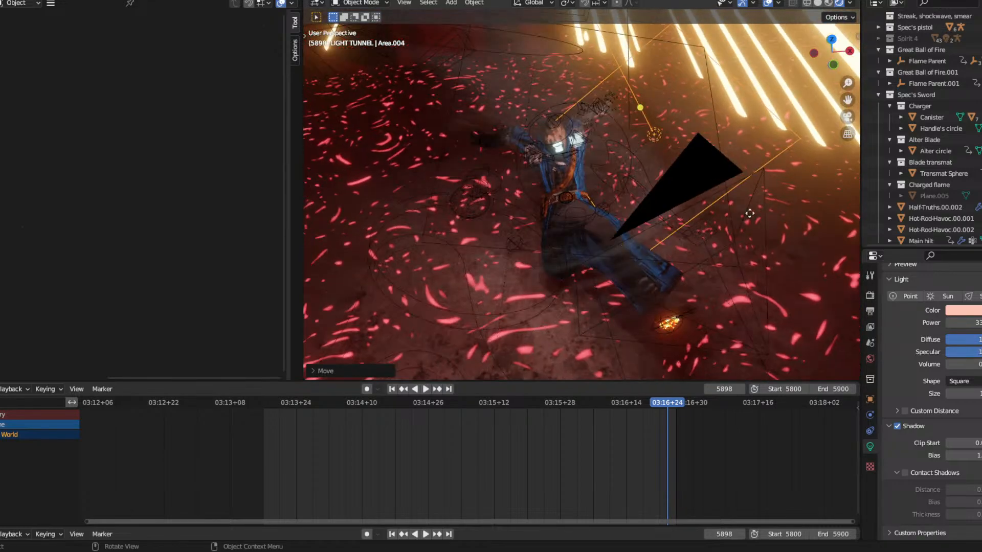
pyautogui.moveTo(534, 263); pyautogui.dragTo(498, 290, button='middle')
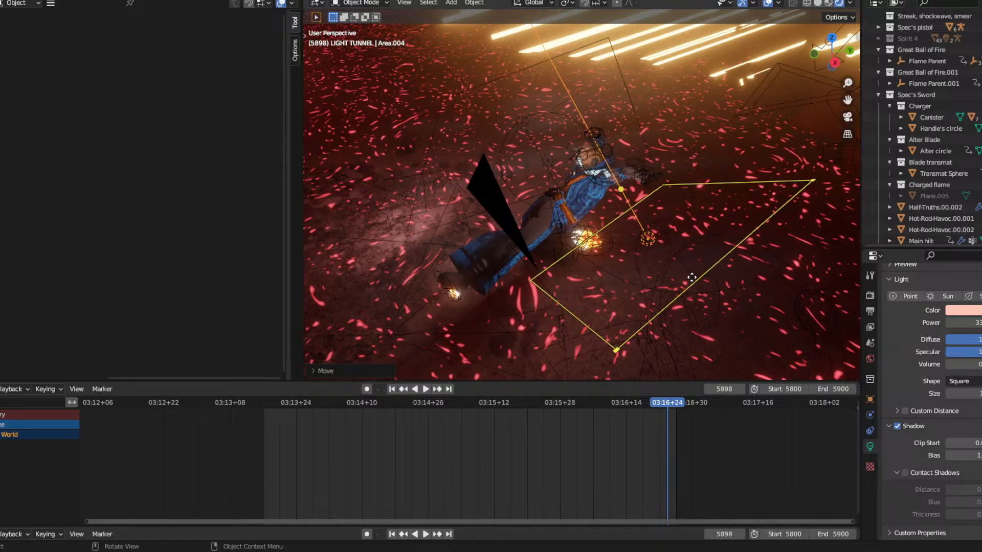
pyautogui.press('g')
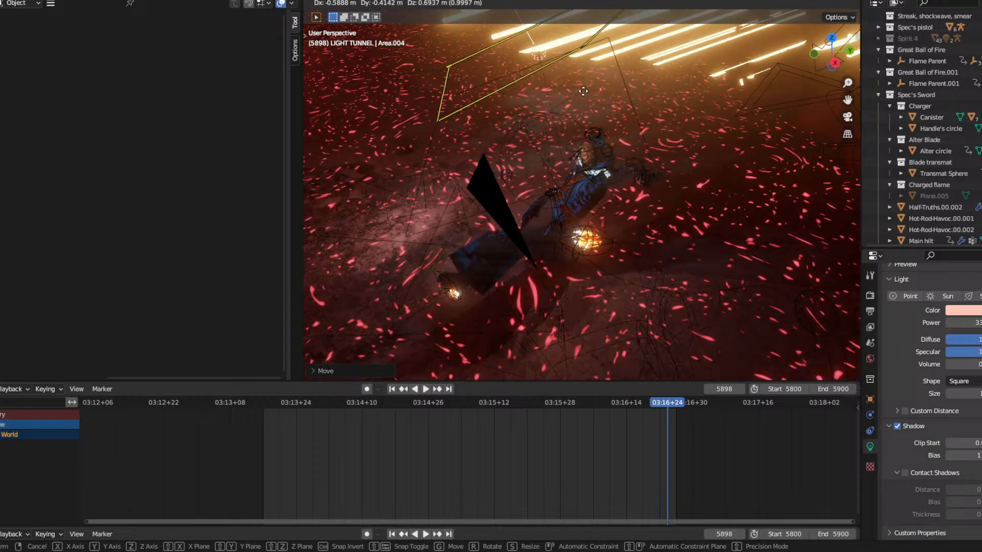
pyautogui.rightClick(651, 197)
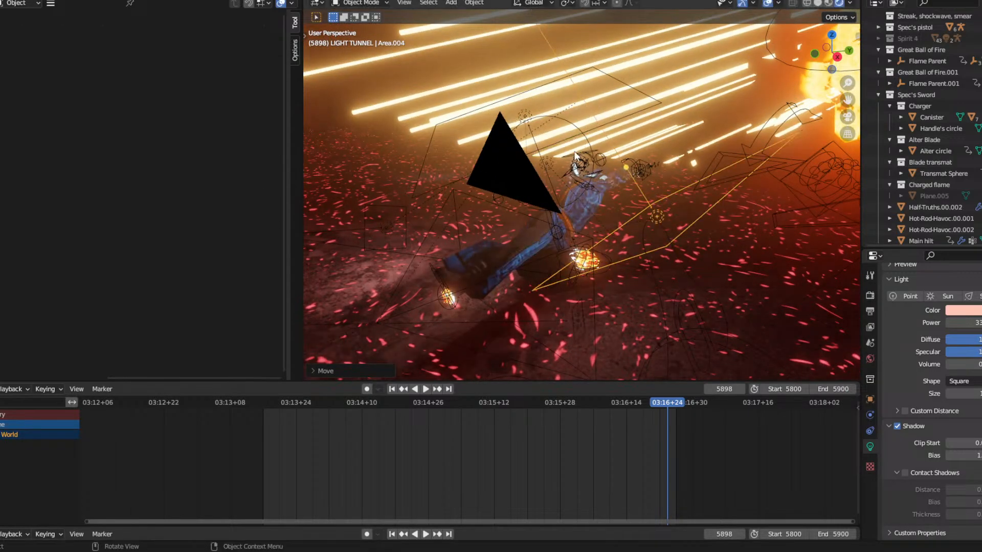
# Select the point light near the character and reposition it around his upper body at frame 5898.
pyautogui.click(554, 176)
pyautogui.moveTo(553, 176); pyautogui.dragTo(650, 181, button='middle')
pyautogui.press('g')
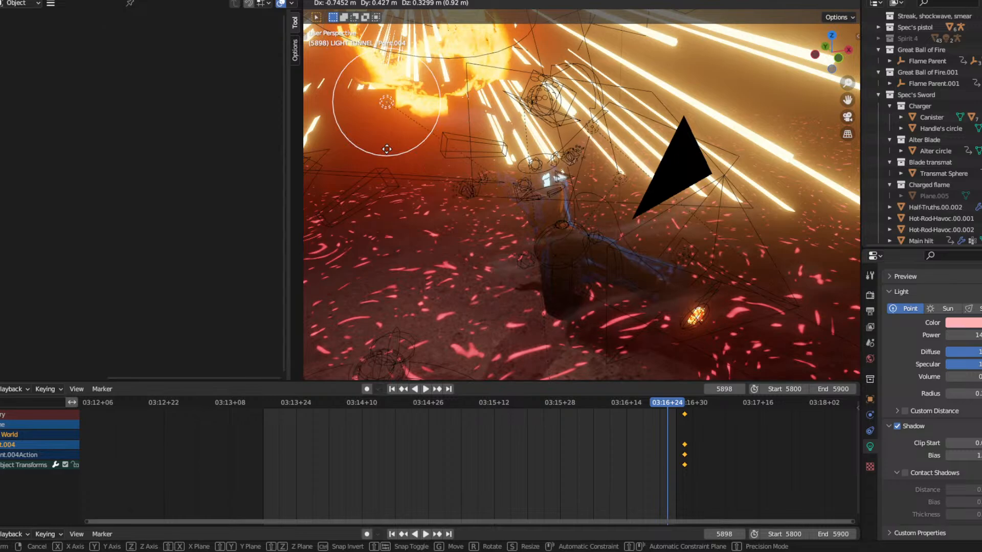
pyautogui.click(570, 236)
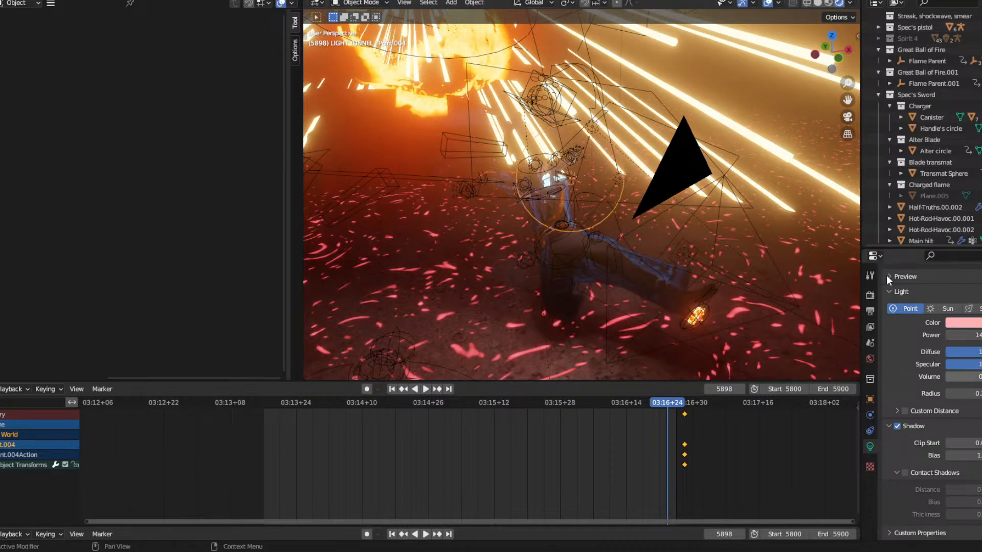
# Change the point light's color from pale pink to a strongly saturated red.
pyautogui.click(969, 323)
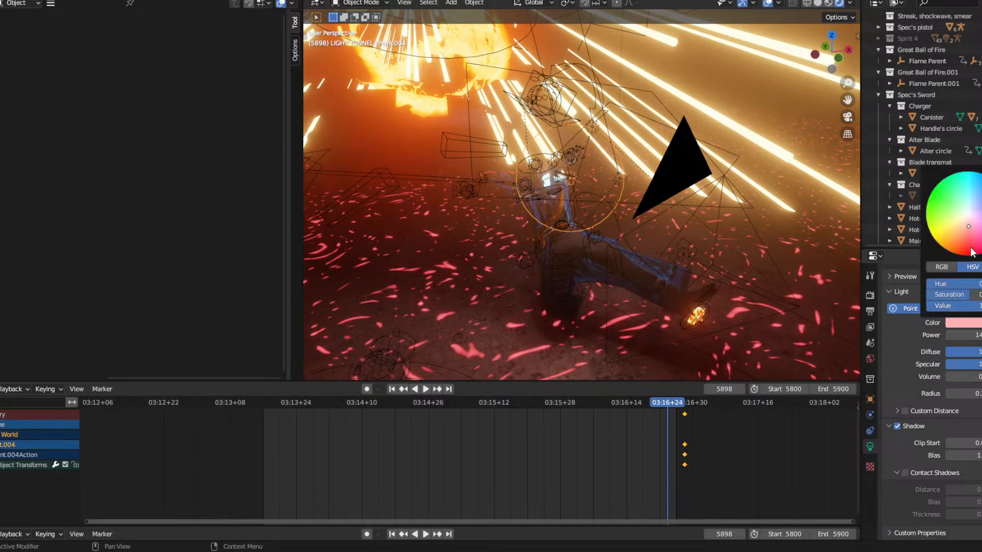
pyautogui.moveTo(971, 249); pyautogui.dragTo(965, 252)
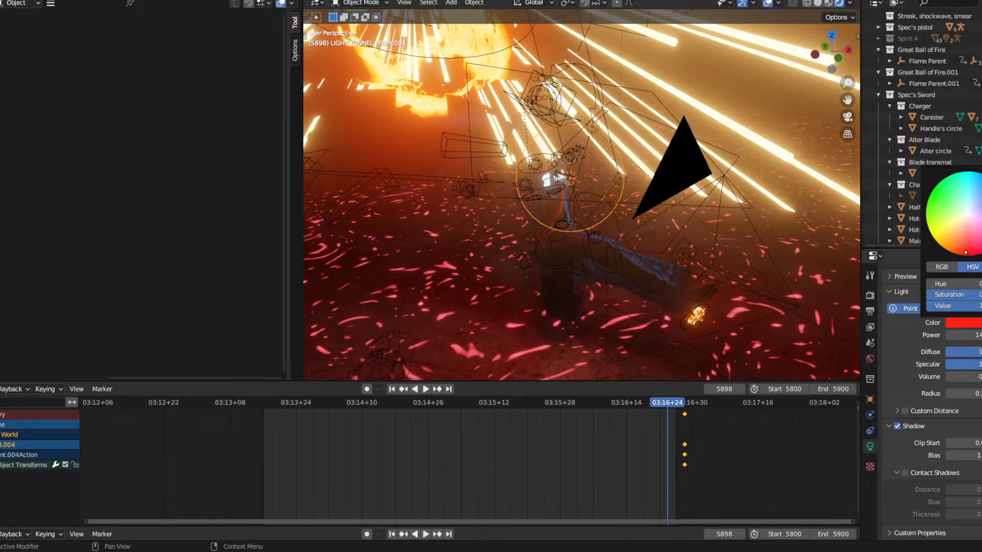
pyautogui.moveTo(965, 252)
pyautogui.mouseDown()
pyautogui.moveTo(944, 248)
pyautogui.moveTo(963, 255)
pyautogui.mouseUp()
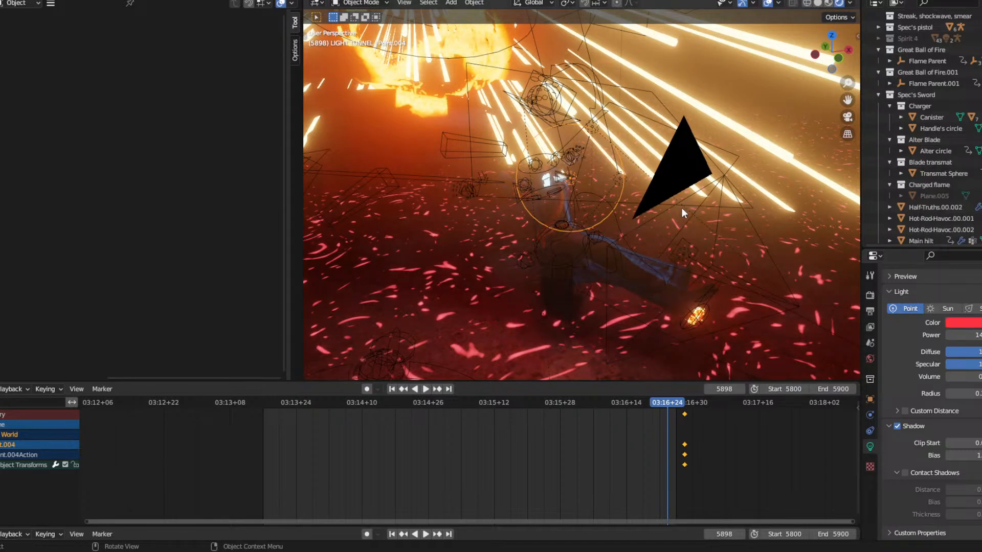
# Examine the red point light's effect on the character from several angles around him.
pyautogui.moveTo(752, 177); pyautogui.dragTo(675, 160, button='middle')
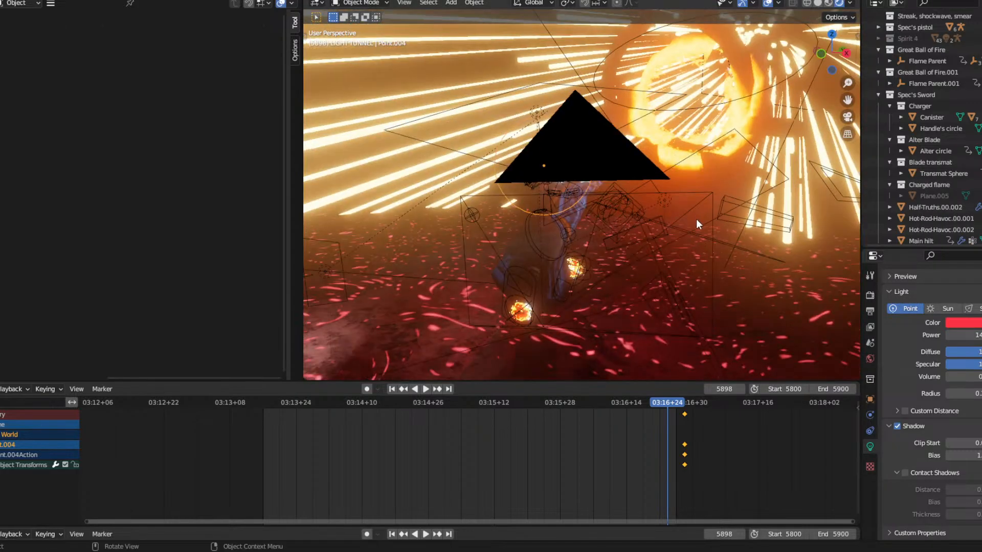
pyautogui.moveTo(696, 219); pyautogui.dragTo(618, 250, button='middle')
pyautogui.click(599, 218)
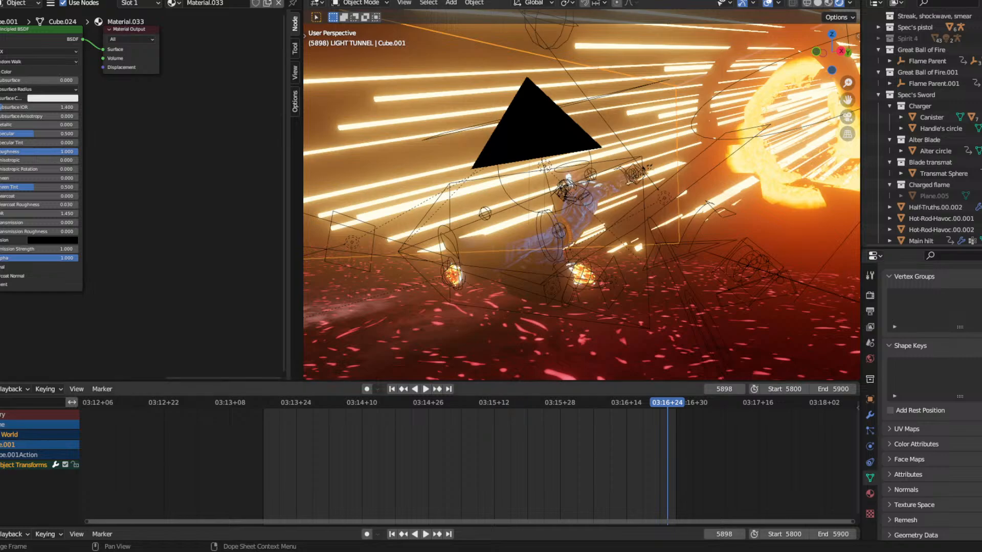
pyautogui.moveTo(591, 244)
pyautogui.mouseDown(button='middle')
pyautogui.moveTo(573, 240)
pyautogui.moveTo(590, 244)
pyautogui.mouseUp(button='middle')
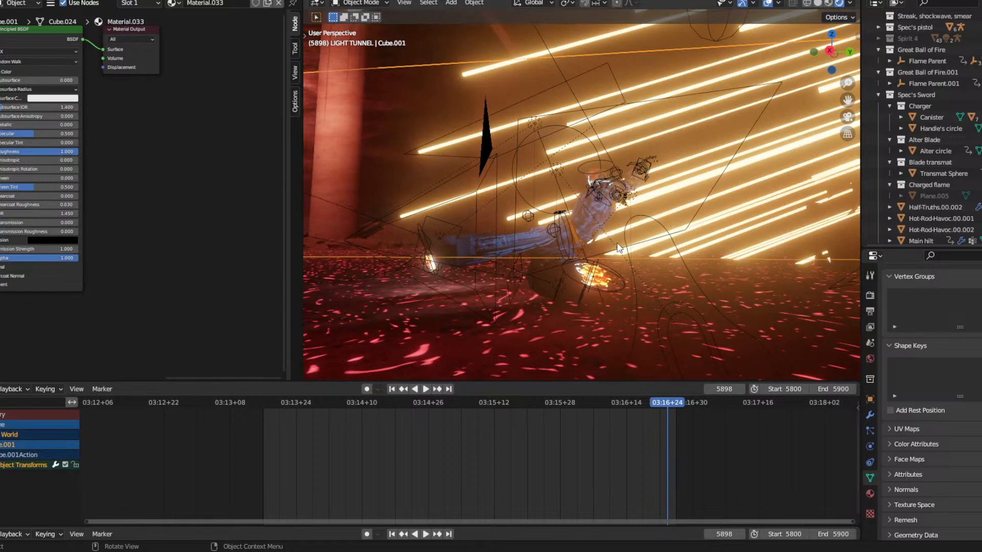
pyautogui.click(558, 171)
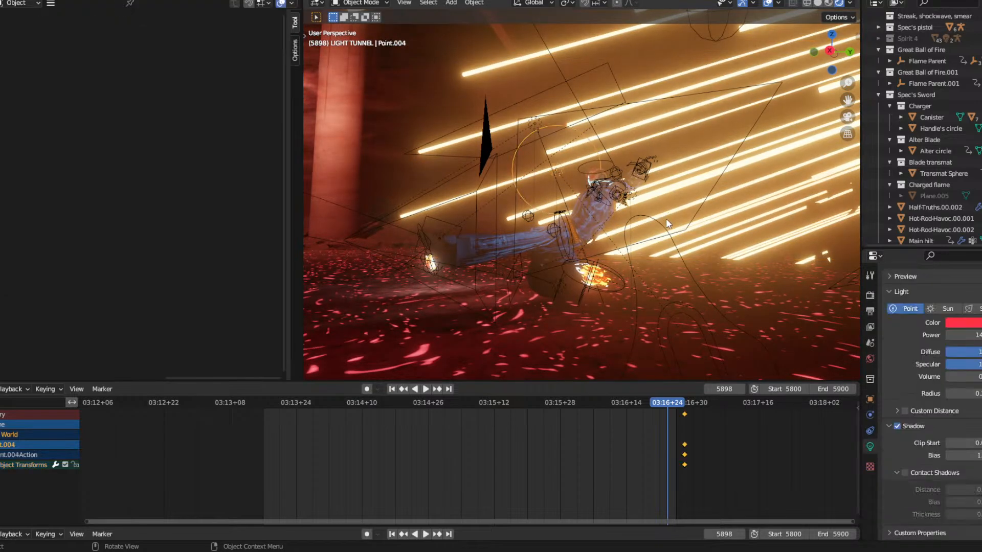
pyautogui.moveTo(665, 219); pyautogui.dragTo(546, 198, button='middle')
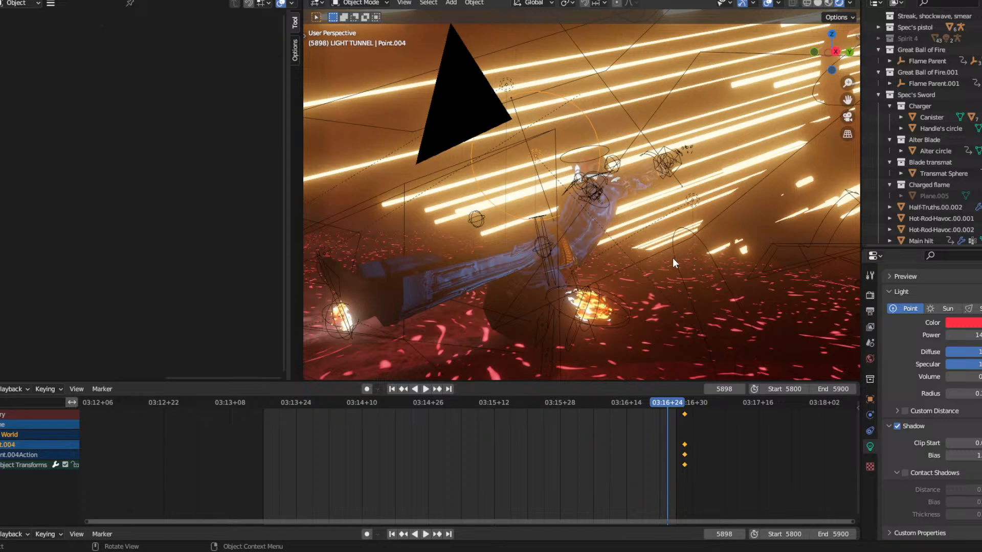
pyautogui.moveTo(582, 263); pyautogui.dragTo(511, 274, button='middle')
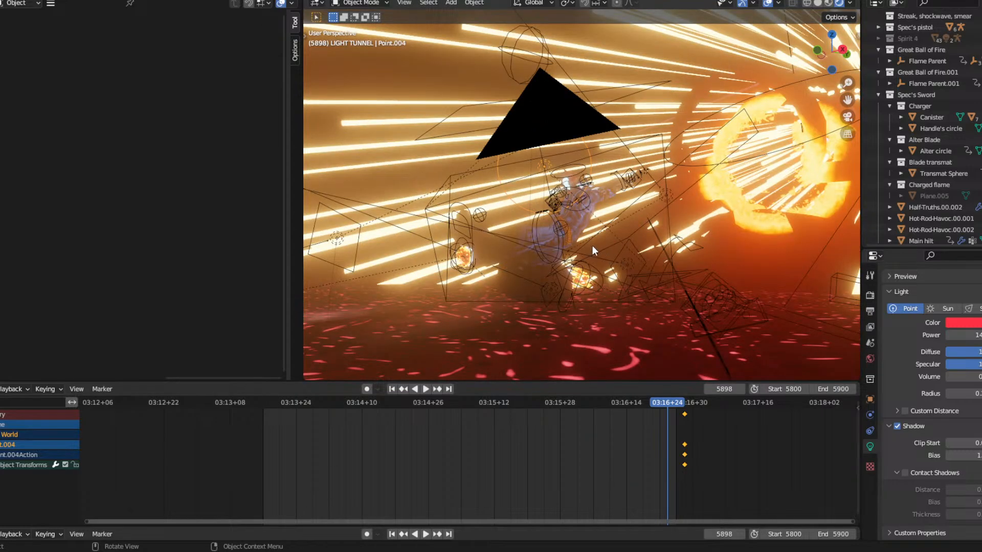
pyautogui.moveTo(626, 235); pyautogui.dragTo(568, 247, button='middle')
# Select the area light above the character and shift its color to a more saturated salmon pink.
pyautogui.click(591, 212)
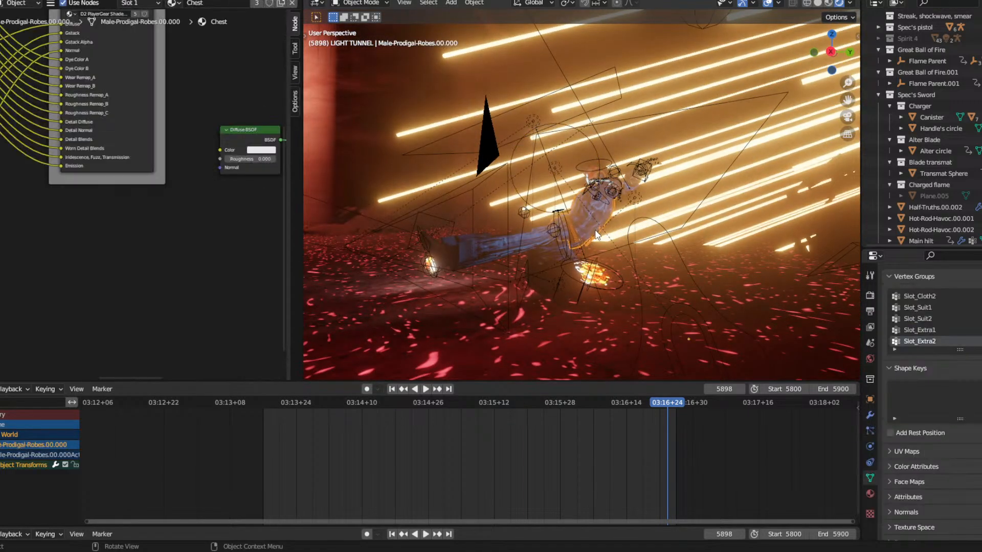
pyautogui.click(605, 122)
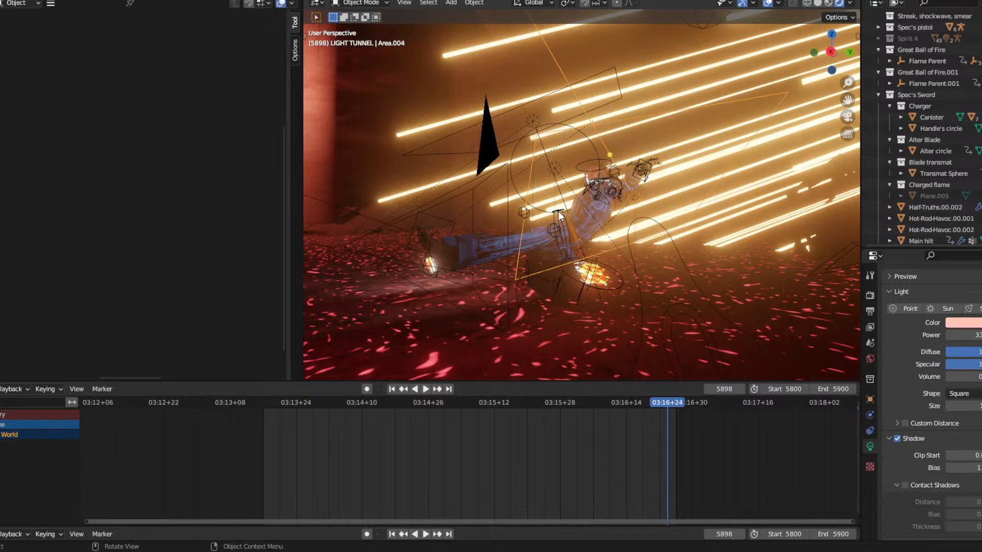
pyautogui.moveTo(561, 215); pyautogui.dragTo(687, 217, button='middle')
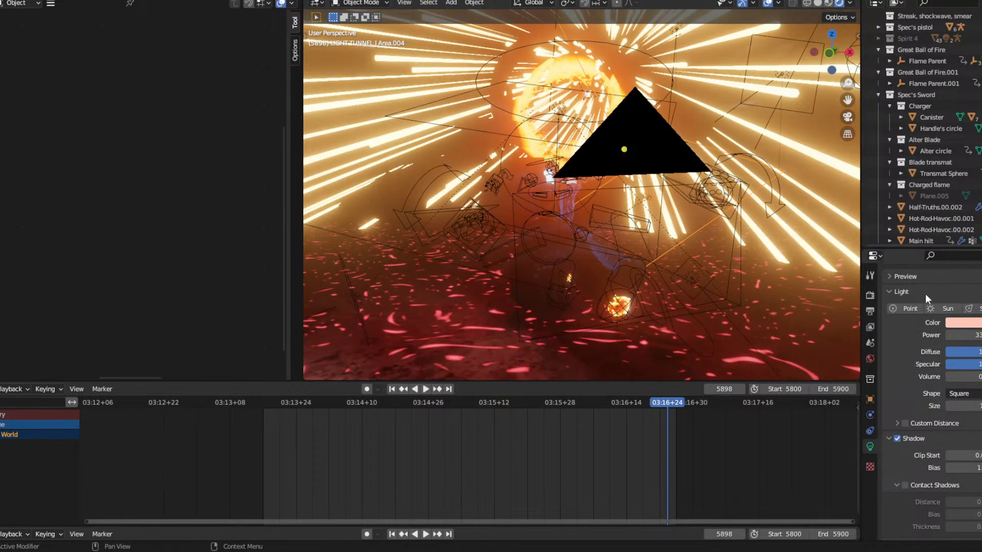
pyautogui.click(963, 323)
pyautogui.moveTo(965, 226); pyautogui.dragTo(966, 232)
# Check the recolored area light up close and through the camera view, and save the project file.
pyautogui.moveTo(725, 240); pyautogui.dragTo(673, 194, button='middle')
pyautogui.scroll(-3, 661, 196)
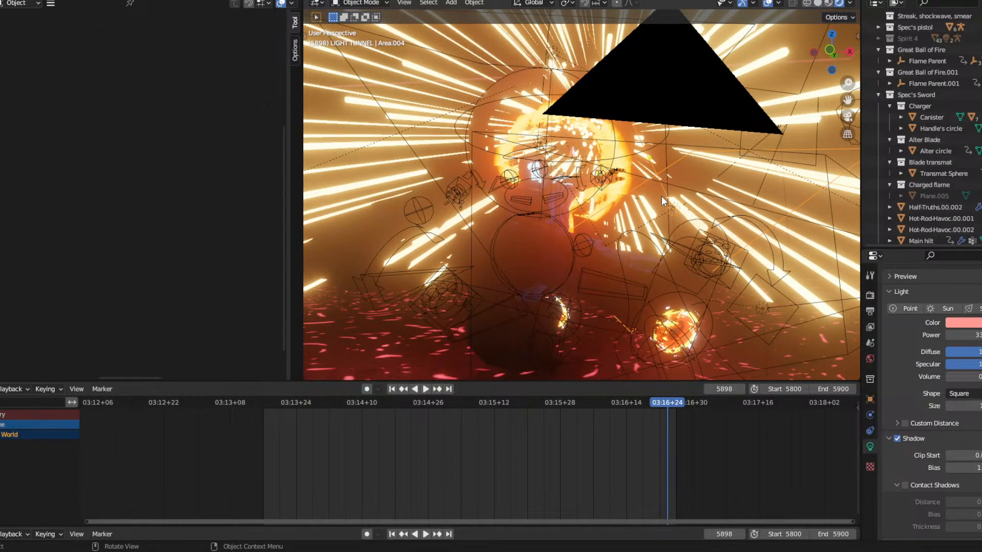
pyautogui.click(850, 116)
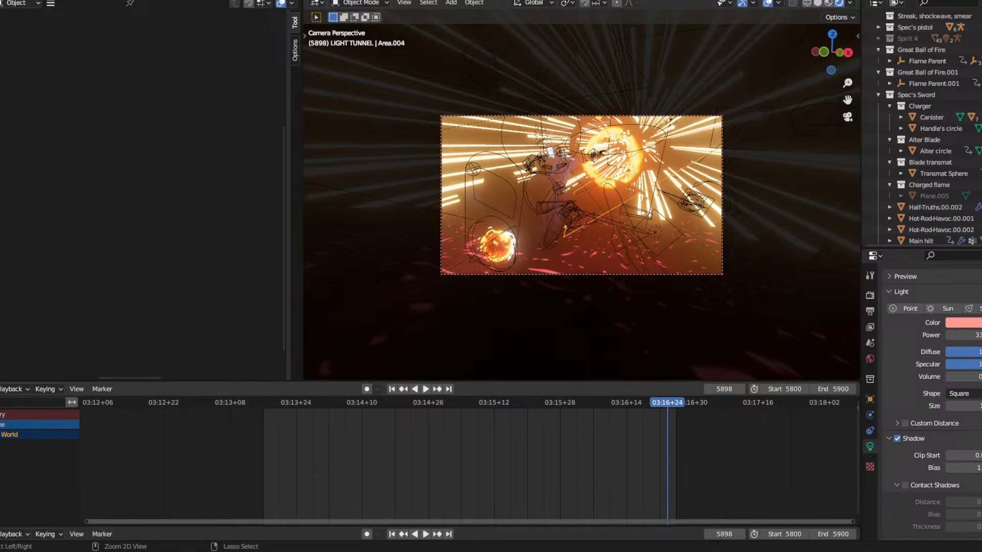
pyautogui.hotkey('ctrl', 's')
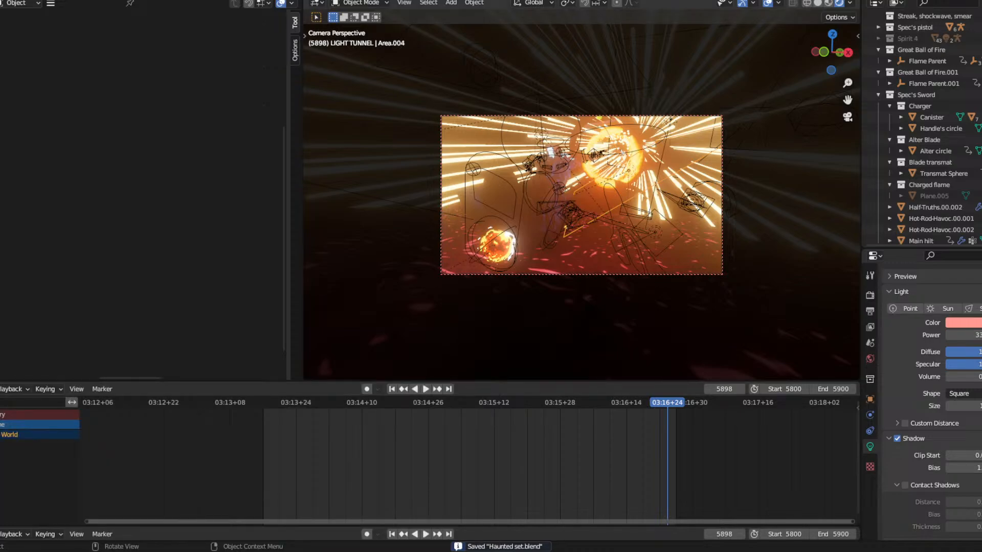
# Select the camera and step frame by frame from 5808 to 5822 to review the spark burst's growth.
pyautogui.click(545, 116)
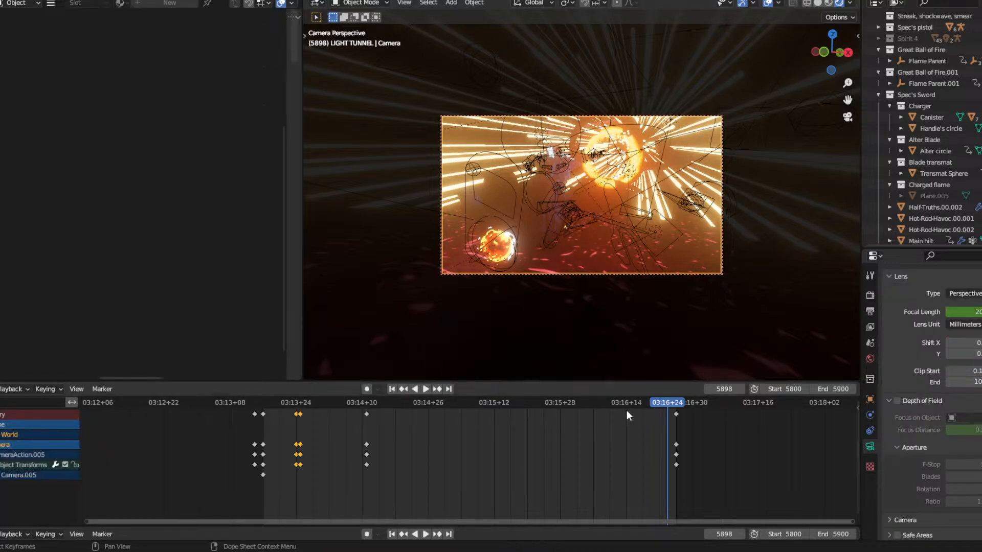
pyautogui.click(299, 390)
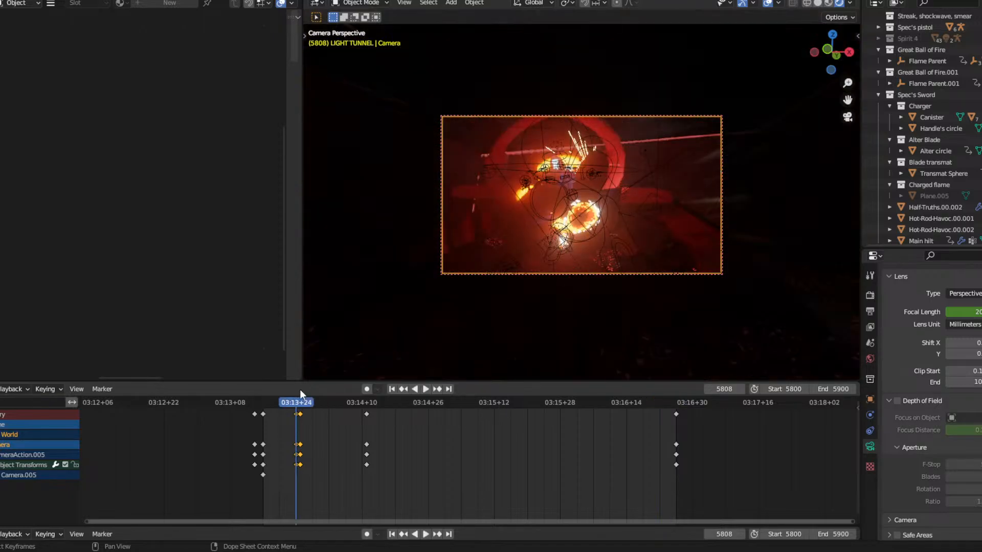
pyautogui.press('Right')
pyautogui.press('Right')
pyautogui.press('Right')
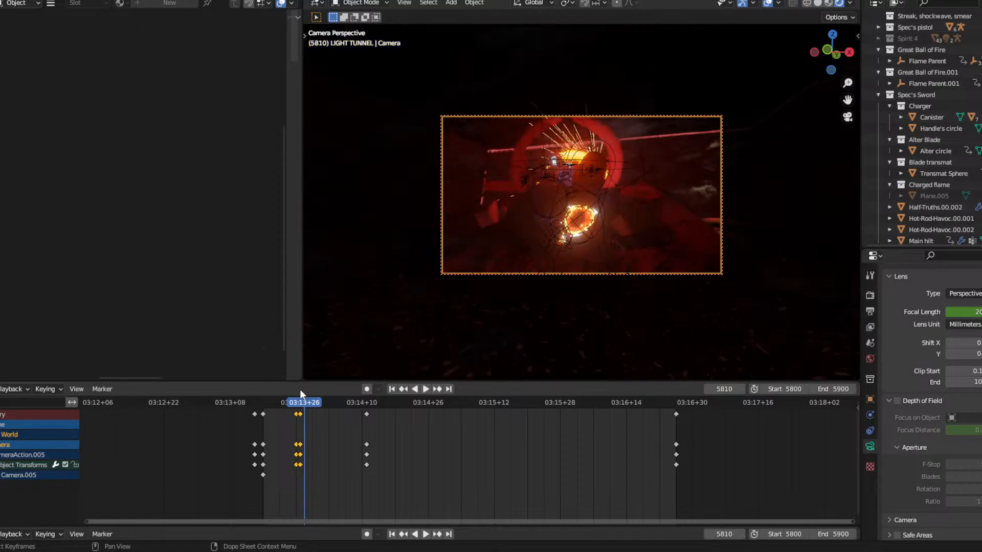
pyautogui.press('Right')
pyautogui.press('Right')
pyautogui.press('Right')
pyautogui.press('Right')
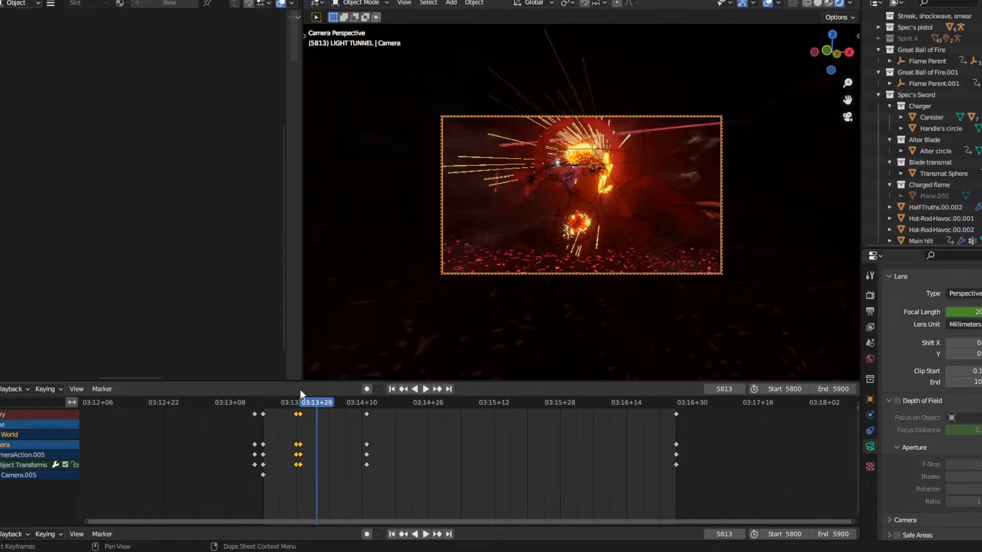
pyautogui.press('Right')
pyautogui.press('Right')
pyautogui.press('Right')
pyautogui.press('Right')
pyautogui.press('Right')
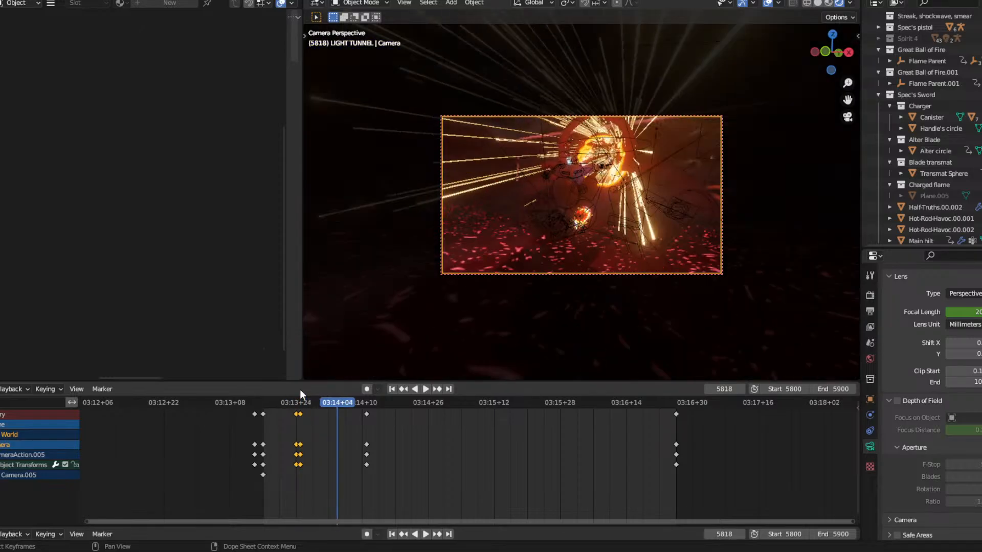
pyautogui.press('Right')
pyautogui.press('Right')
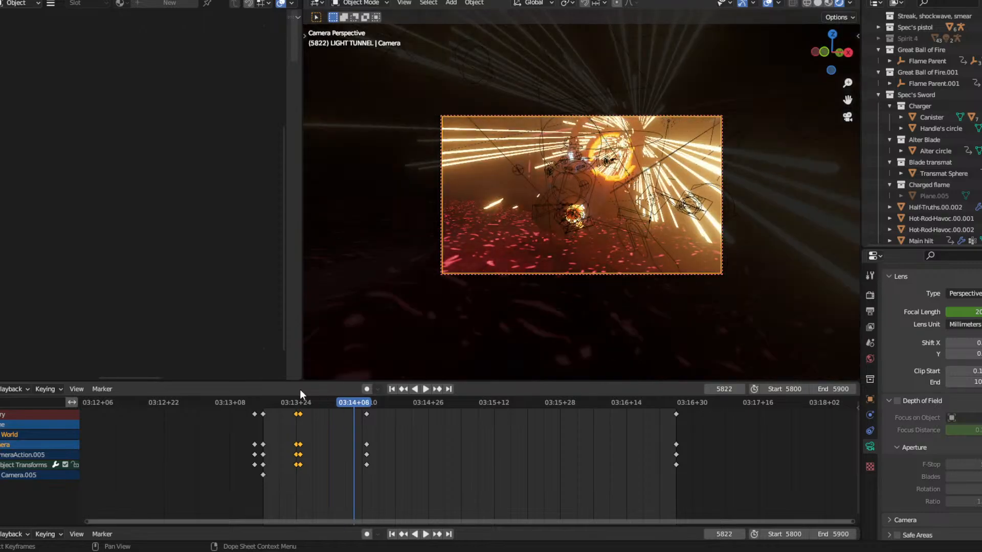
# Review the shot at frames 5827, 5840 and 5855, comparing material preview with rendered shading at the last one.
pyautogui.click(373, 404)
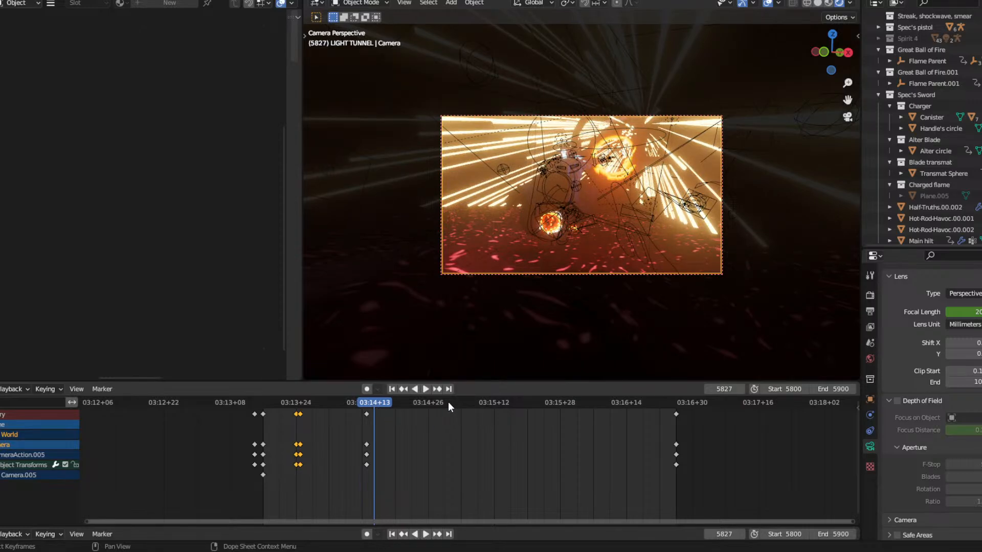
pyautogui.click(428, 403)
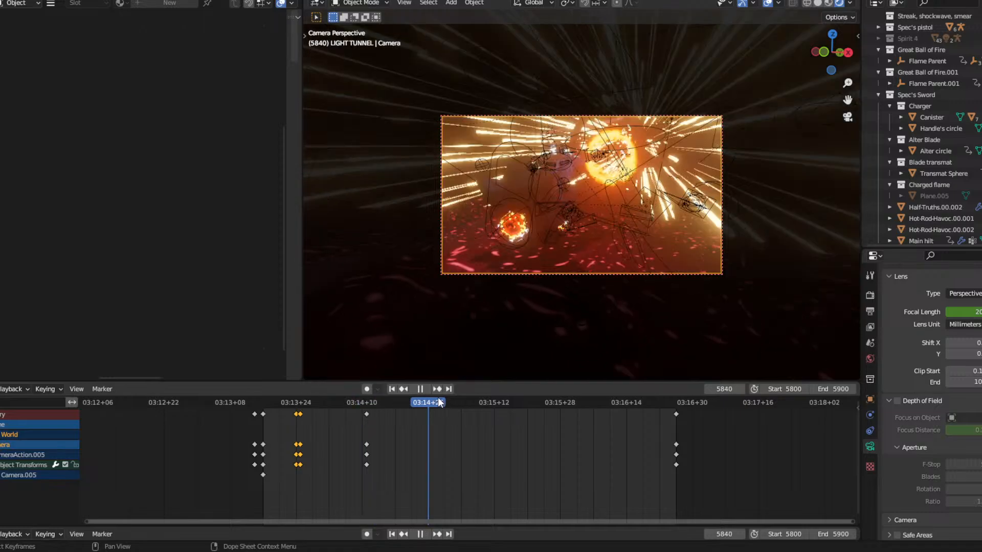
pyautogui.click(490, 403)
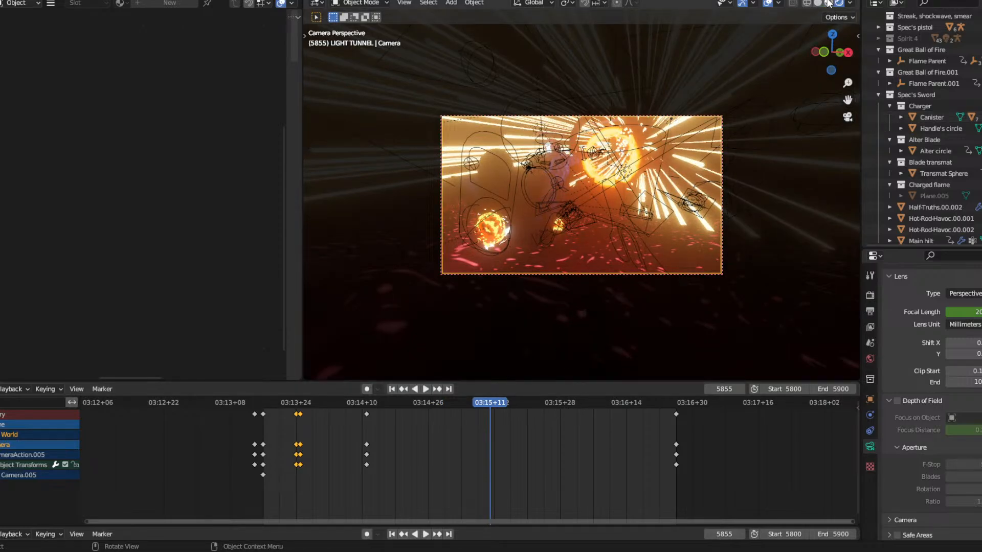
pyautogui.click(829, 3)
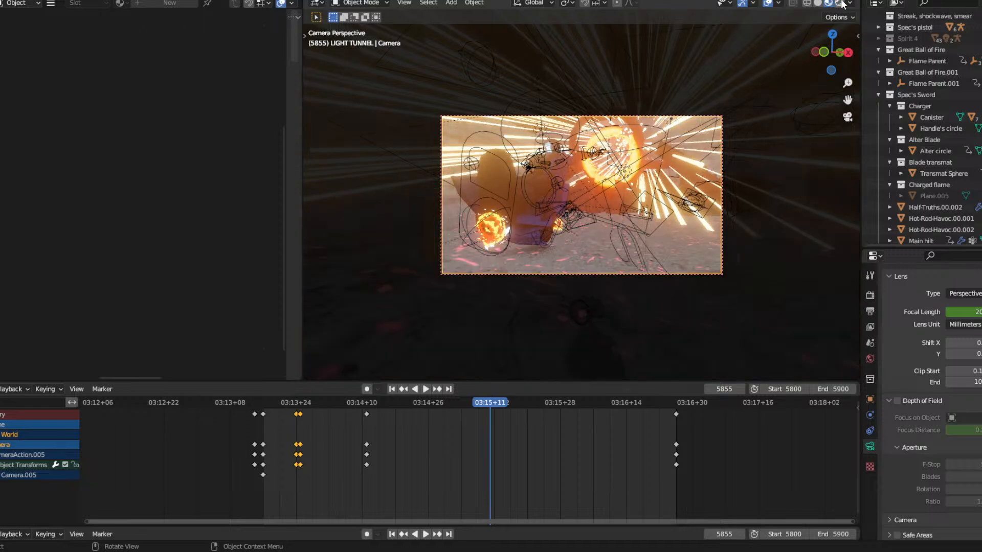
pyautogui.click(838, 3)
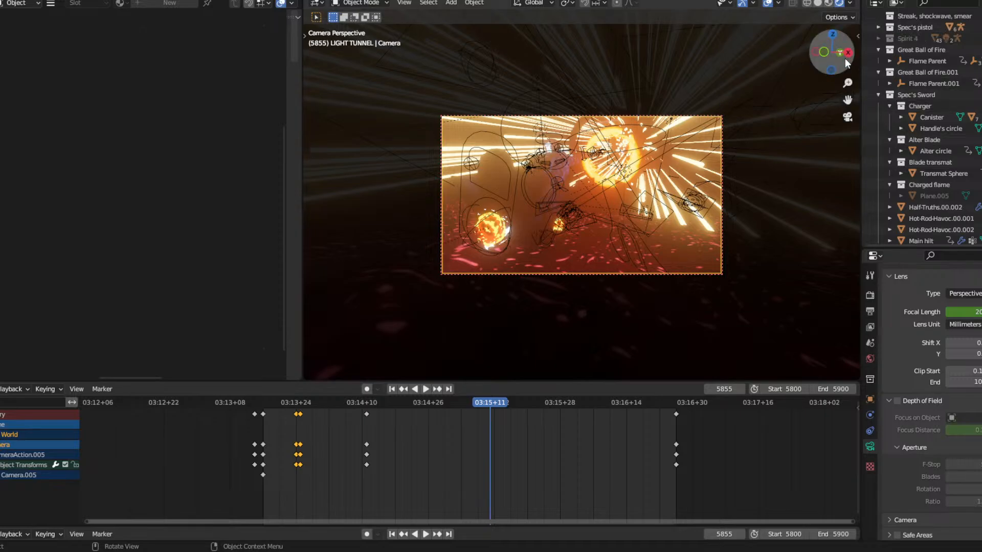
# Render frame 5855 as a still image.
pyautogui.click(51, 1)
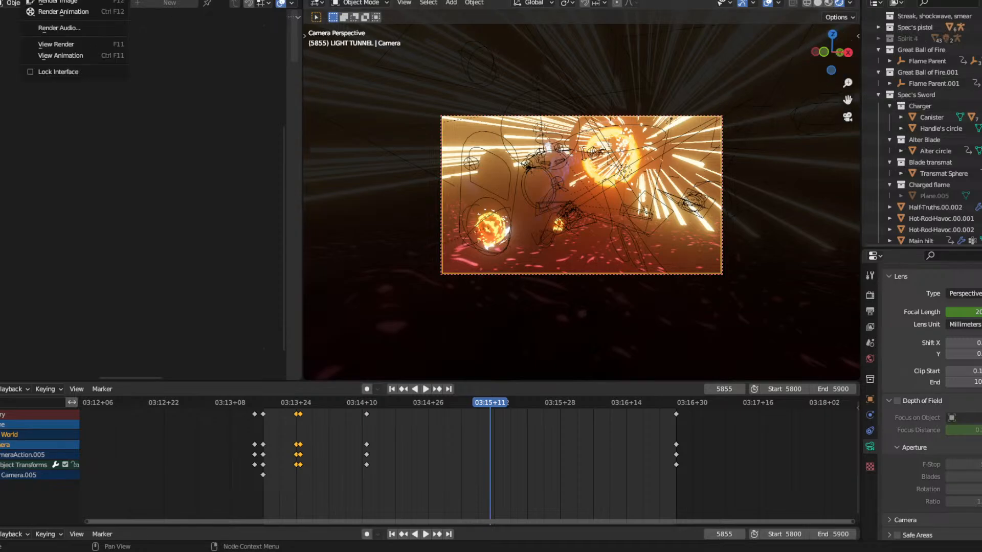
pyautogui.click(36, 3)
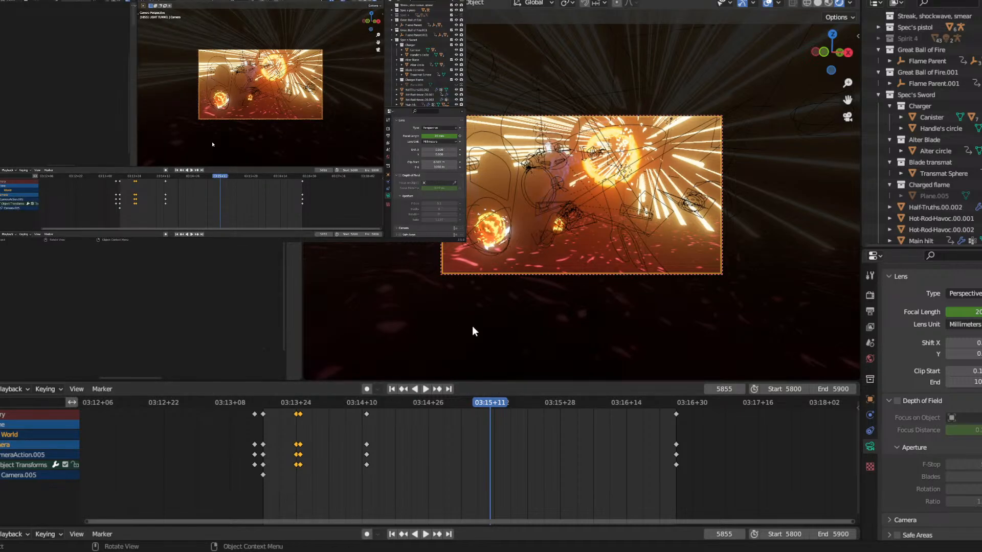
# Move the area light from above the character to a low position behind the legs.
pyautogui.click(846, 119)
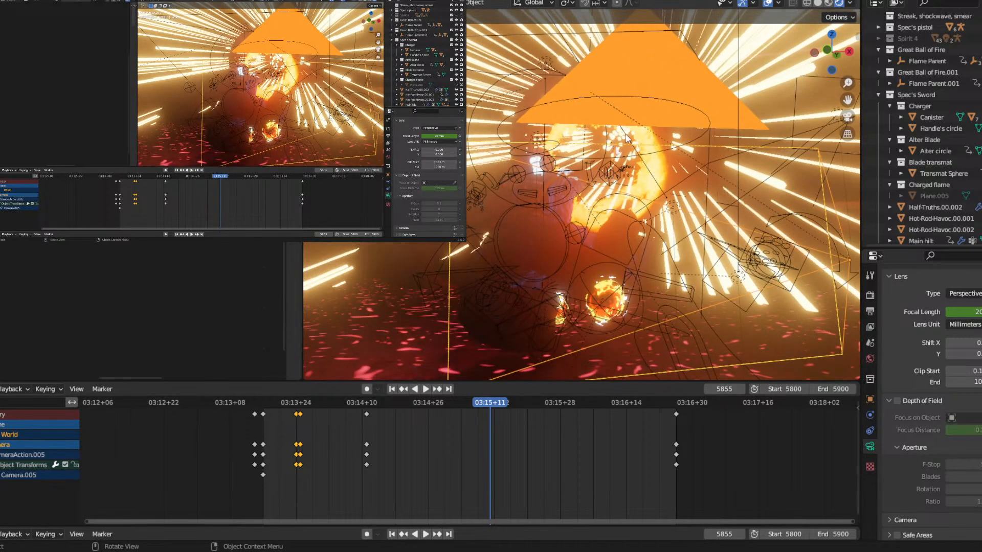
pyautogui.moveTo(649, 149); pyautogui.dragTo(541, 156, button='middle')
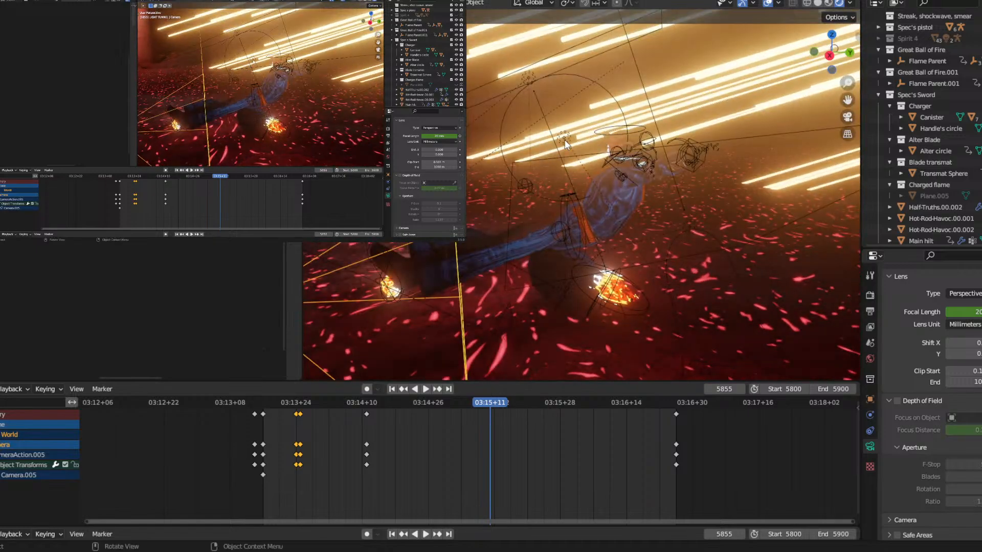
pyautogui.click(529, 75)
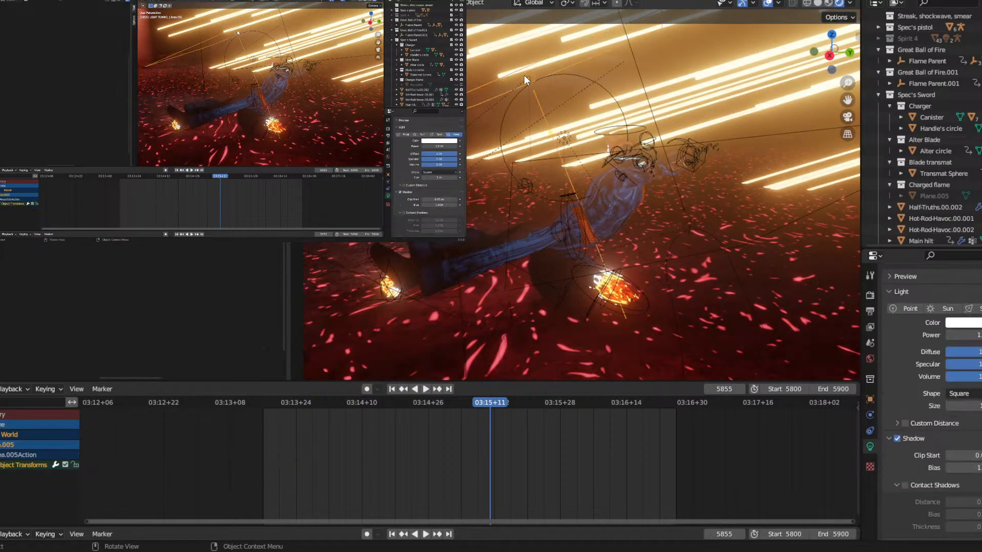
pyautogui.press('g')
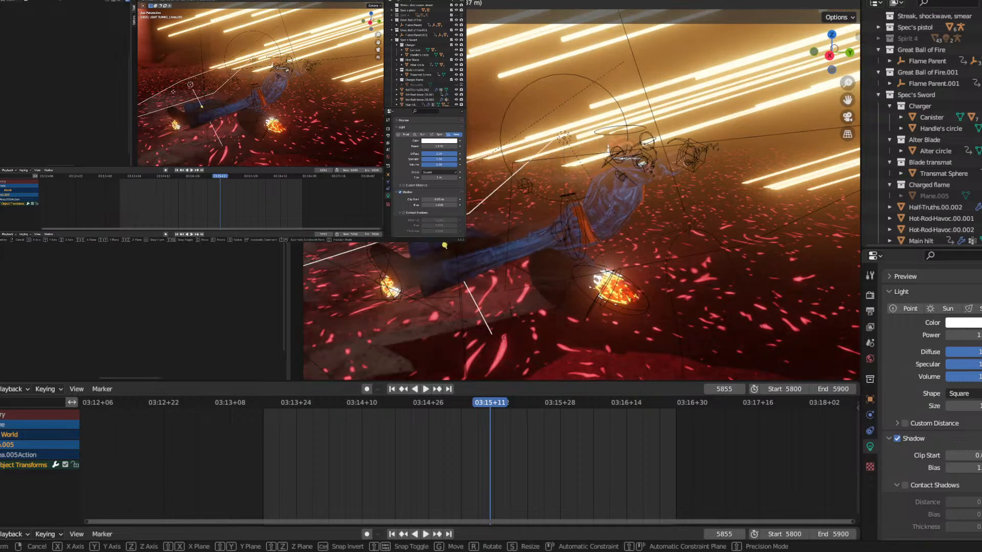
pyautogui.click(369, 207)
# Rotate the area light freely to aim it at the character, and shift it farther behind the feet.
pyautogui.moveTo(470, 190); pyautogui.dragTo(567, 156, button='middle')
pyautogui.press('r')
pyautogui.press('r')
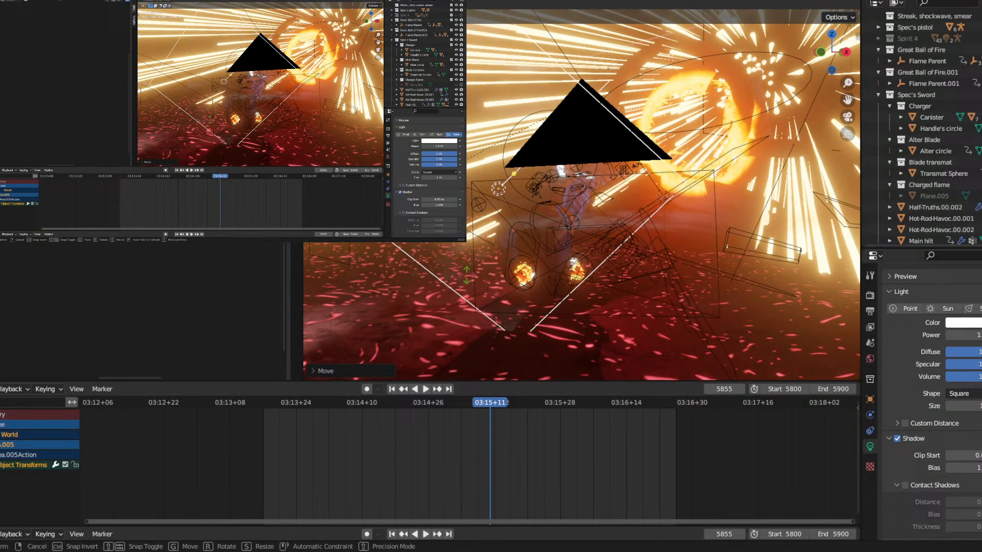
pyautogui.click(487, 239)
pyautogui.moveTo(486, 239); pyautogui.dragTo(353, 228, button='middle')
pyautogui.press('g')
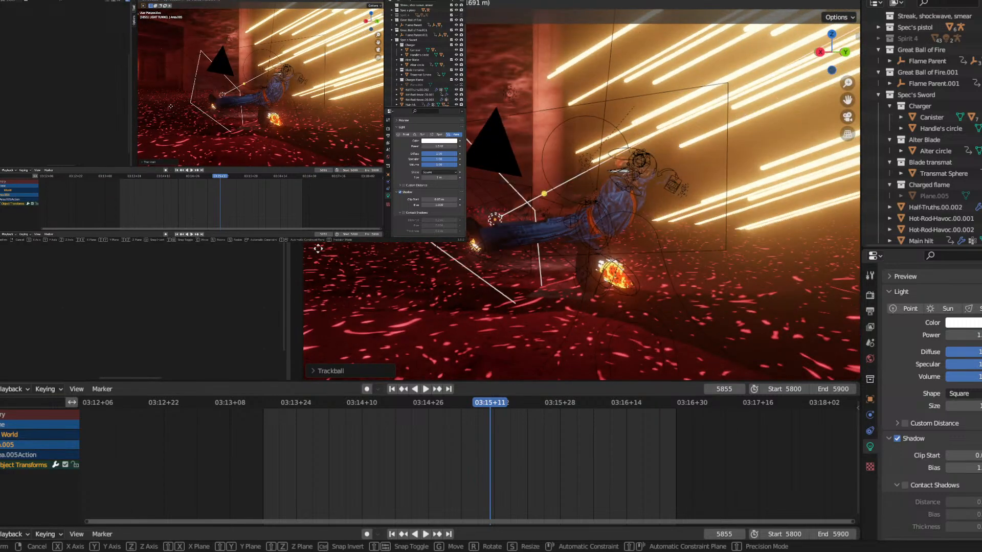
pyautogui.click(609, 235)
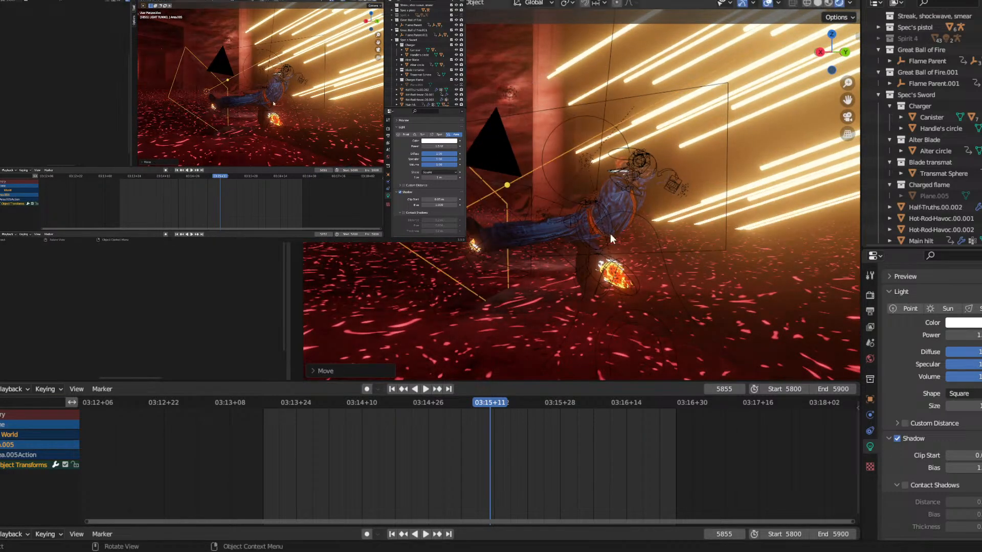
# Raise the repositioned area light's power, tint it salmon red, and check it through the camera.
pyautogui.moveTo(610, 234); pyautogui.dragTo(706, 235, button='middle')
pyautogui.moveTo(979, 337); pyautogui.dragTo(981, 338)
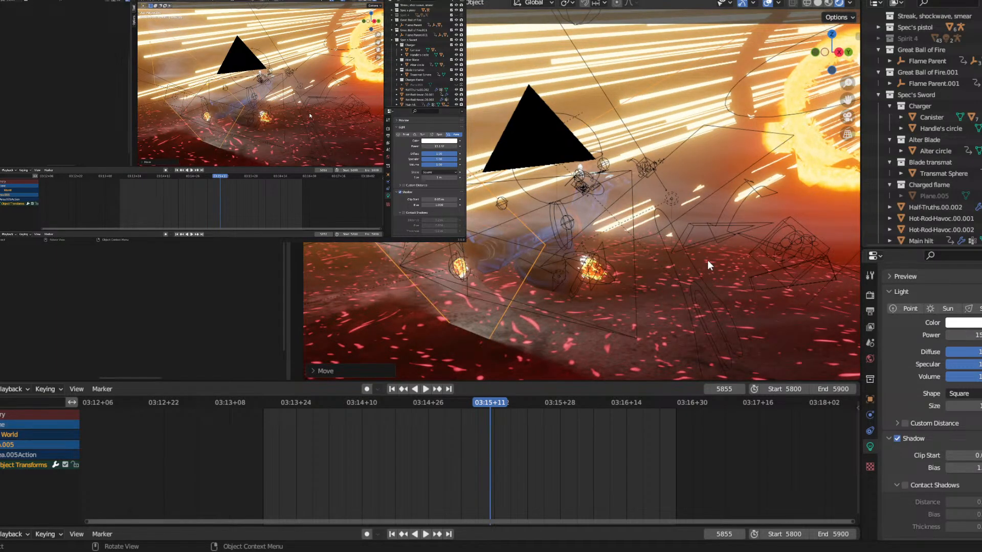
pyautogui.moveTo(707, 260); pyautogui.dragTo(622, 214, button='middle')
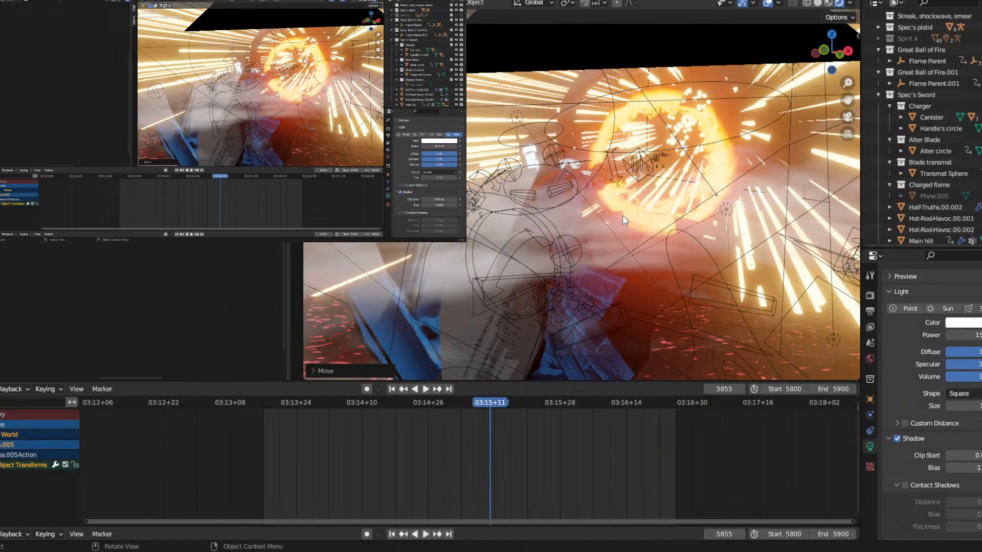
pyautogui.click(961, 323)
pyautogui.click(969, 239)
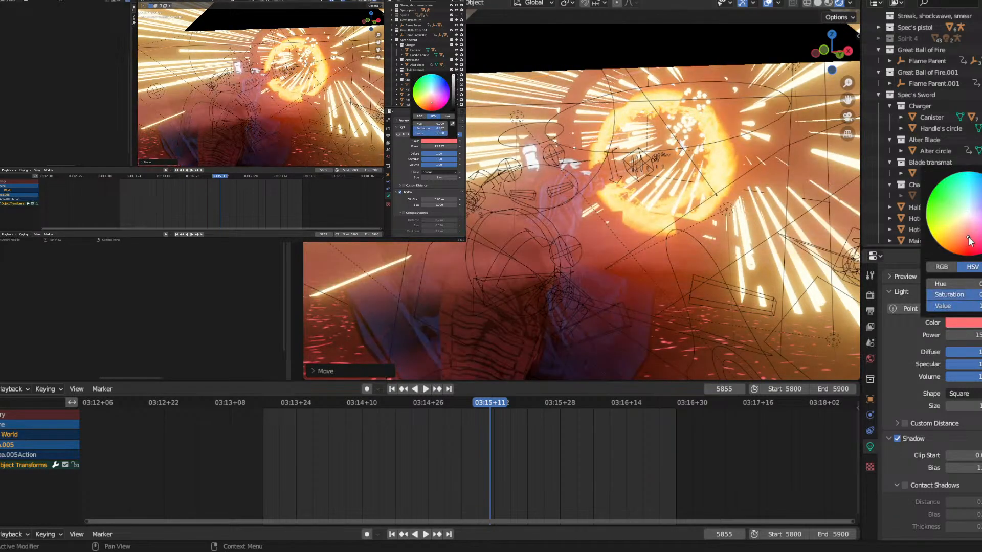
pyautogui.click(847, 117)
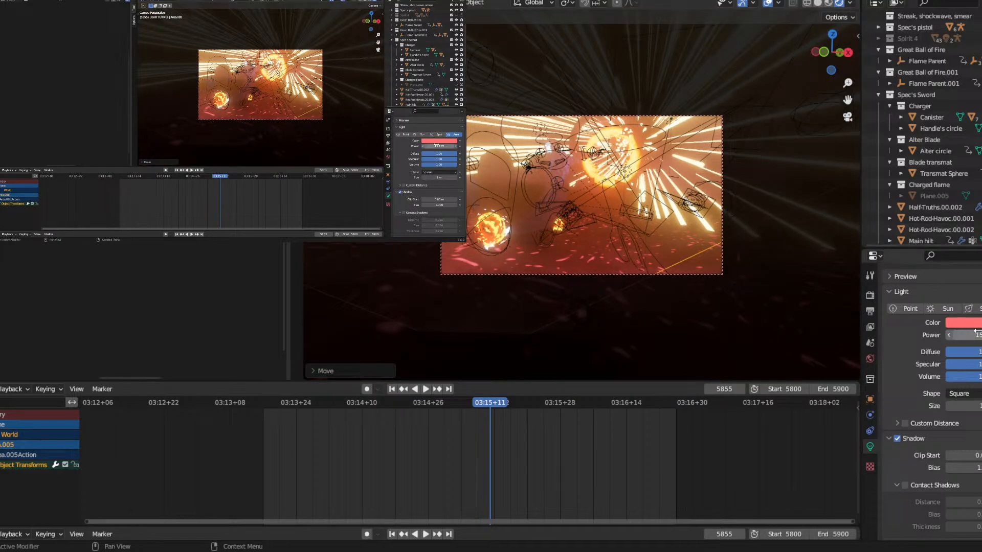
# Fine-tune the red area light's power while comparing the camera view with close perspective views of the character.
pyautogui.moveTo(976, 333); pyautogui.dragTo(959, 332)
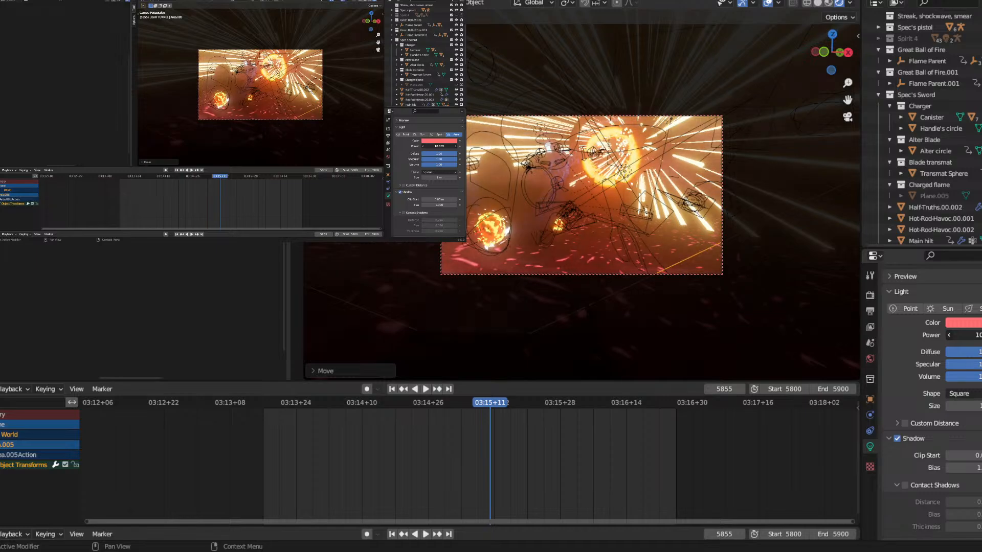
pyautogui.moveTo(836, 137); pyautogui.dragTo(634, 163, button='middle')
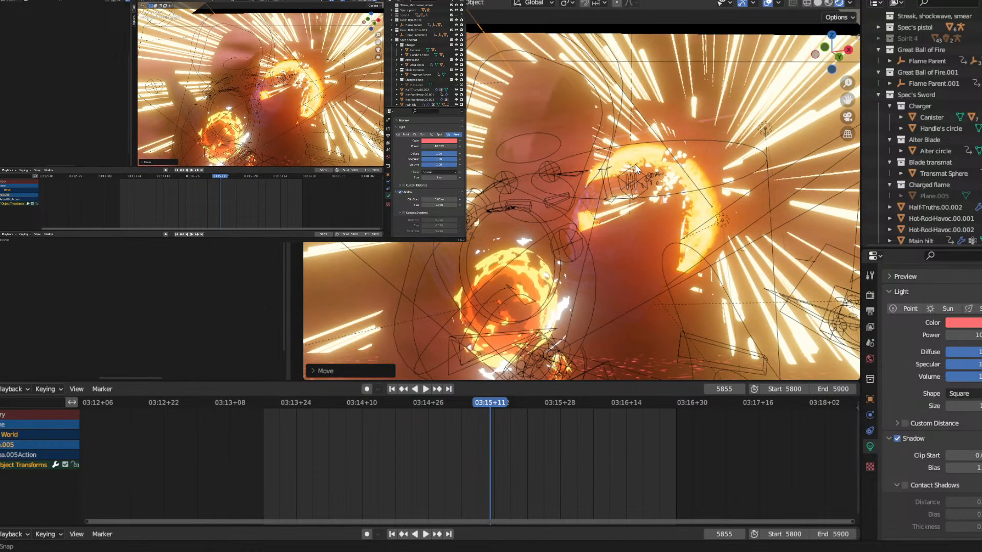
pyautogui.moveTo(726, 220); pyautogui.dragTo(691, 209, button='middle')
pyautogui.moveTo(438, 148); pyautogui.dragTo(432, 148)
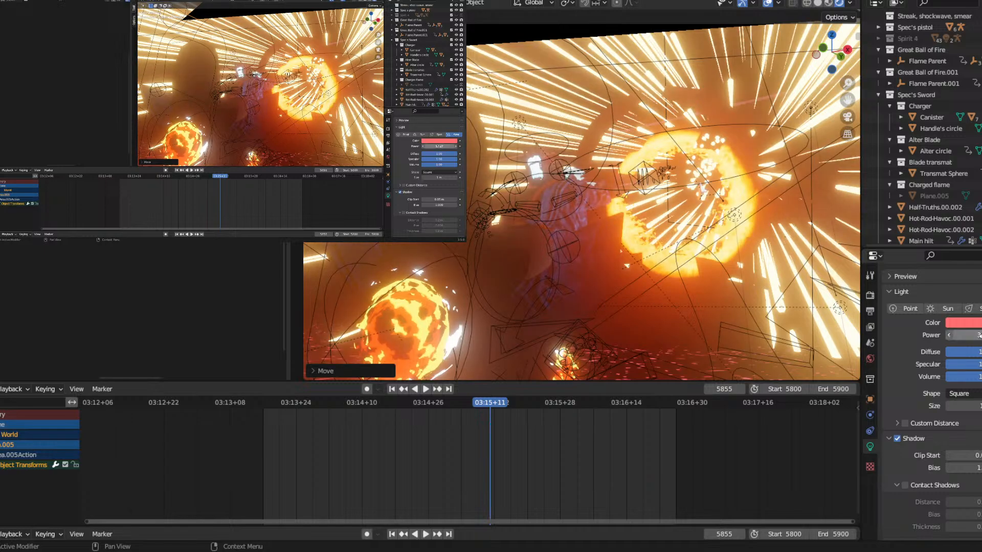
pyautogui.moveTo(978, 335); pyautogui.dragTo(973, 335)
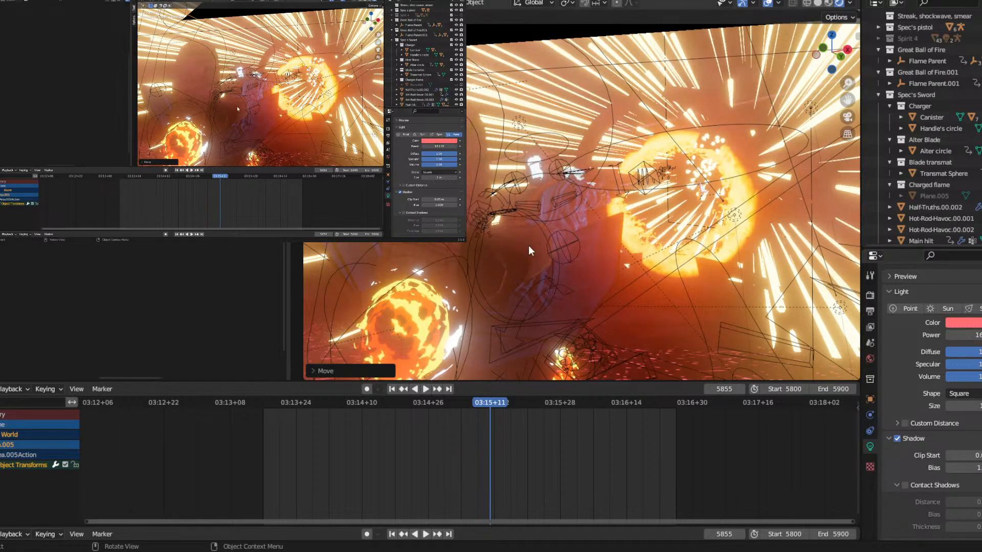
# Reduce the red area light's volume contribution to zero and check the result through the camera.
pyautogui.moveTo(529, 245); pyautogui.dragTo(554, 262, button='middle')
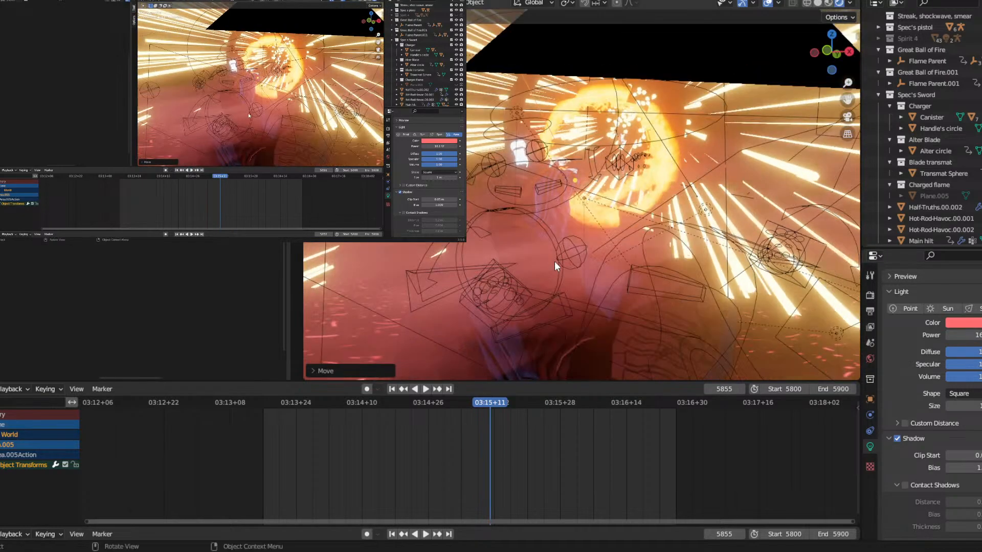
pyautogui.moveTo(979, 378); pyautogui.dragTo(897, 378)
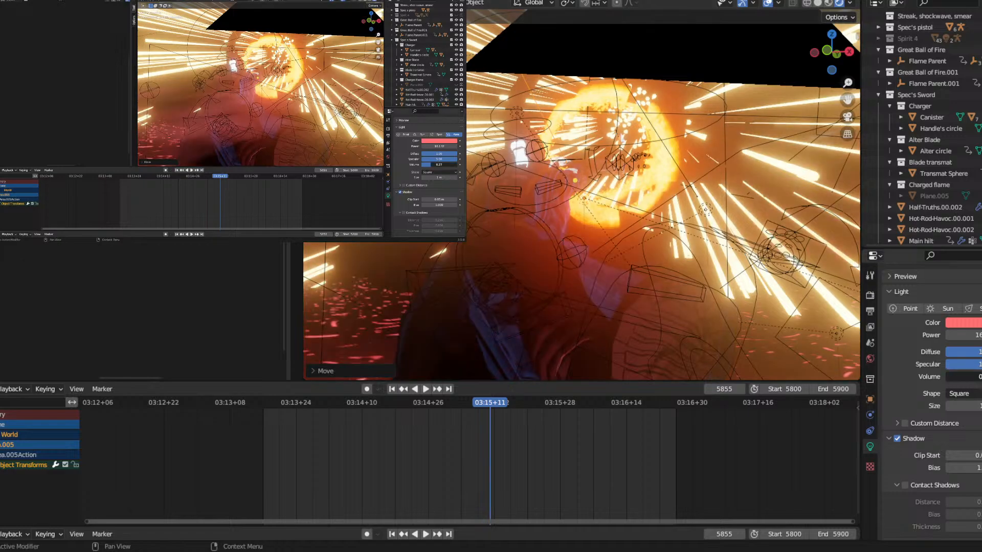
pyautogui.moveTo(680, 245); pyautogui.dragTo(789, 196, button='middle')
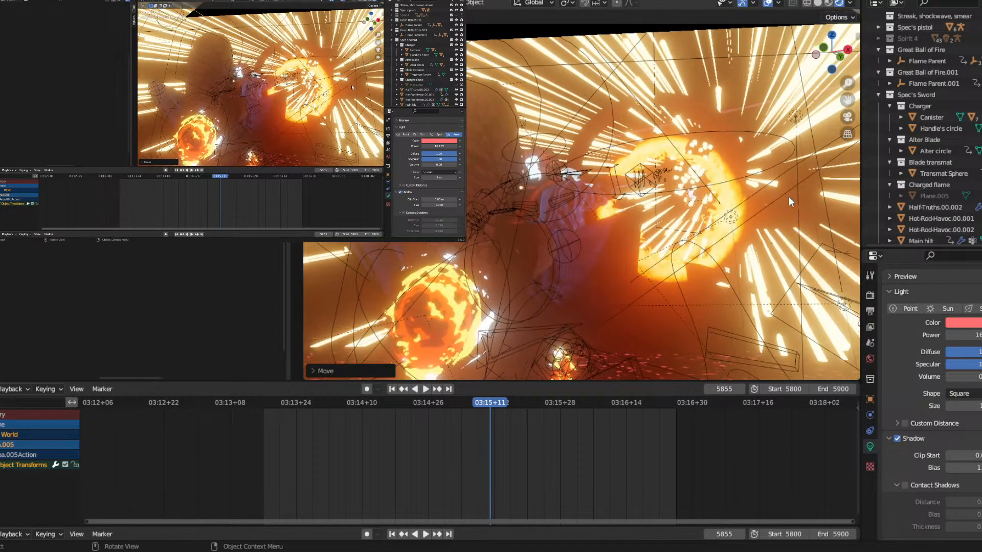
pyautogui.click(847, 117)
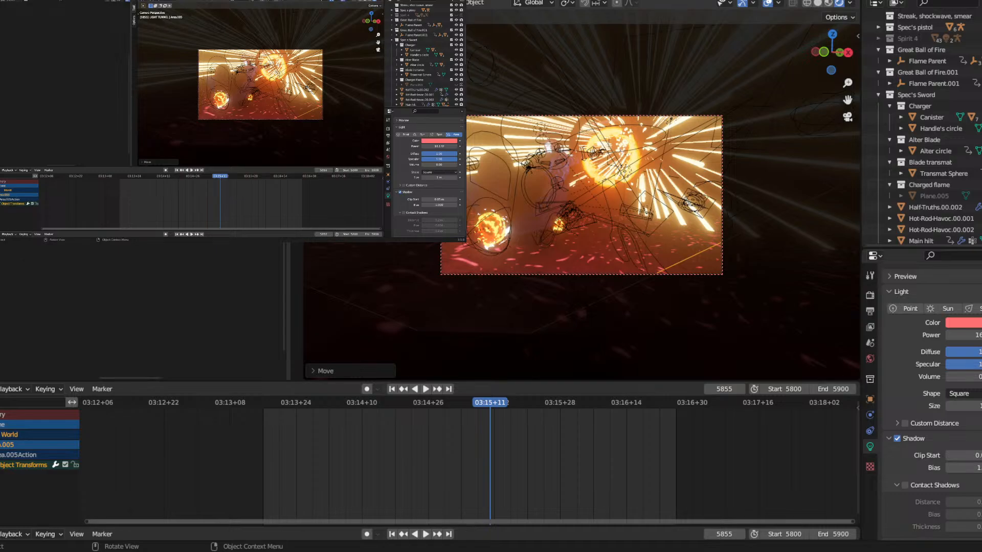
# Select the camera and the character rig, examining the character's lighting from several angles outside the camera view.
pyautogui.click(498, 117)
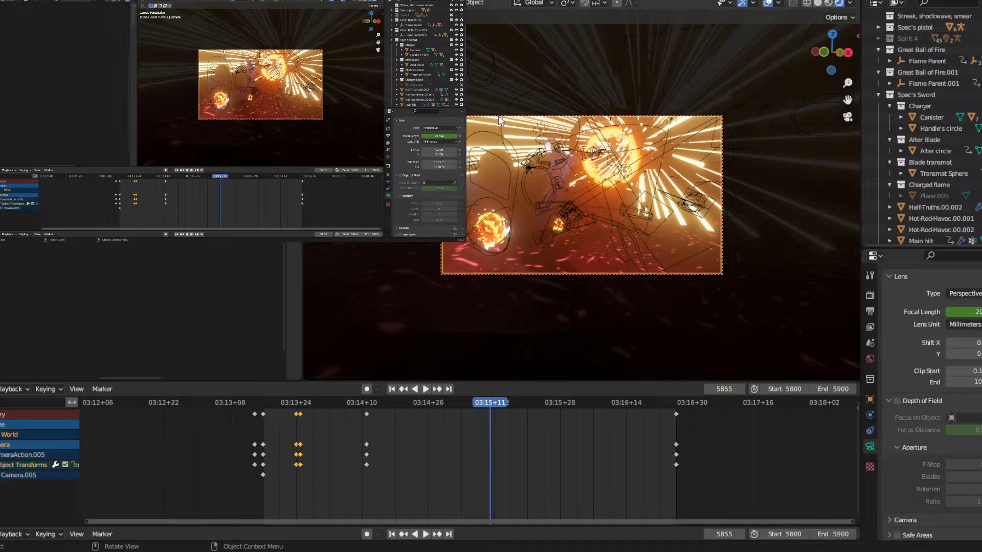
pyautogui.click(847, 117)
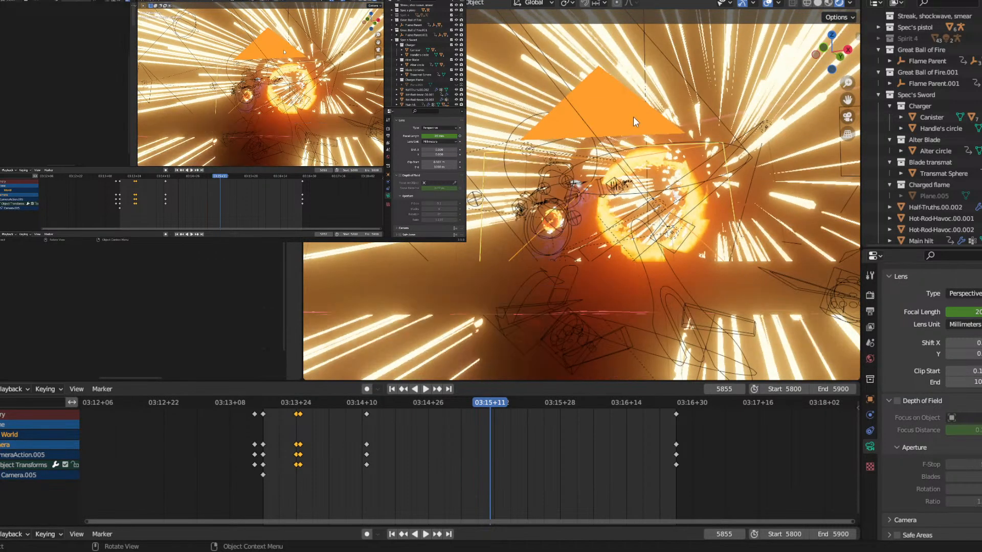
pyautogui.moveTo(624, 120); pyautogui.dragTo(729, 198, button='middle')
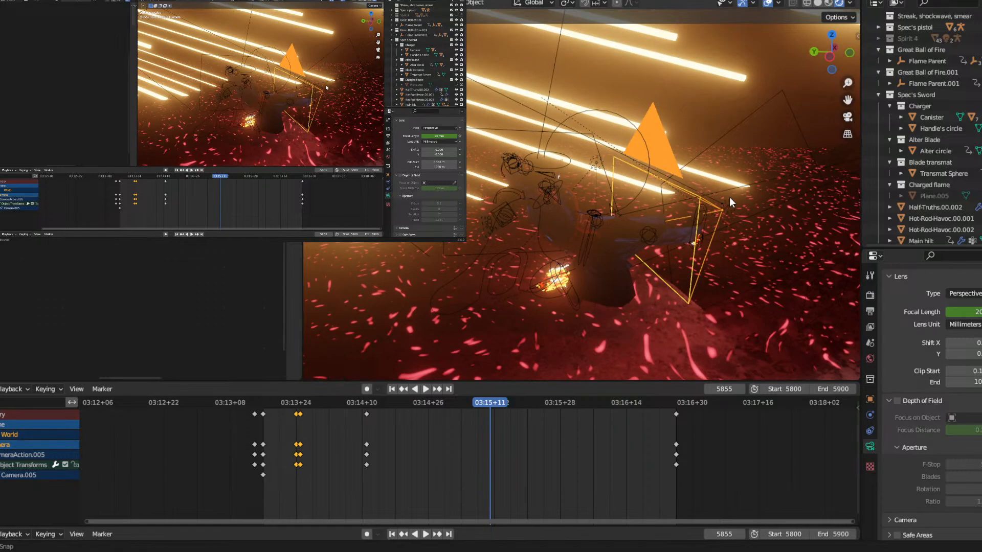
pyautogui.click(556, 188)
pyautogui.moveTo(561, 188)
pyautogui.mouseDown(button='middle')
pyautogui.moveTo(632, 222)
pyautogui.moveTo(659, 223)
pyautogui.moveTo(483, 209)
pyautogui.moveTo(582, 171)
pyautogui.moveTo(527, 150)
pyautogui.moveTo(677, 150)
pyautogui.moveTo(667, 140)
pyautogui.moveTo(515, 113)
pyautogui.mouseUp(button='middle')
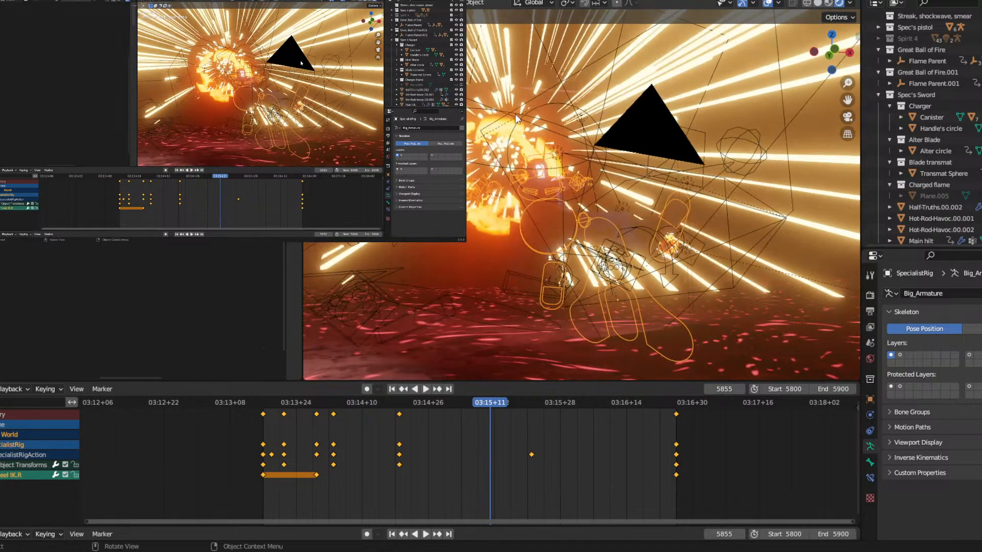
pyautogui.click(477, 170)
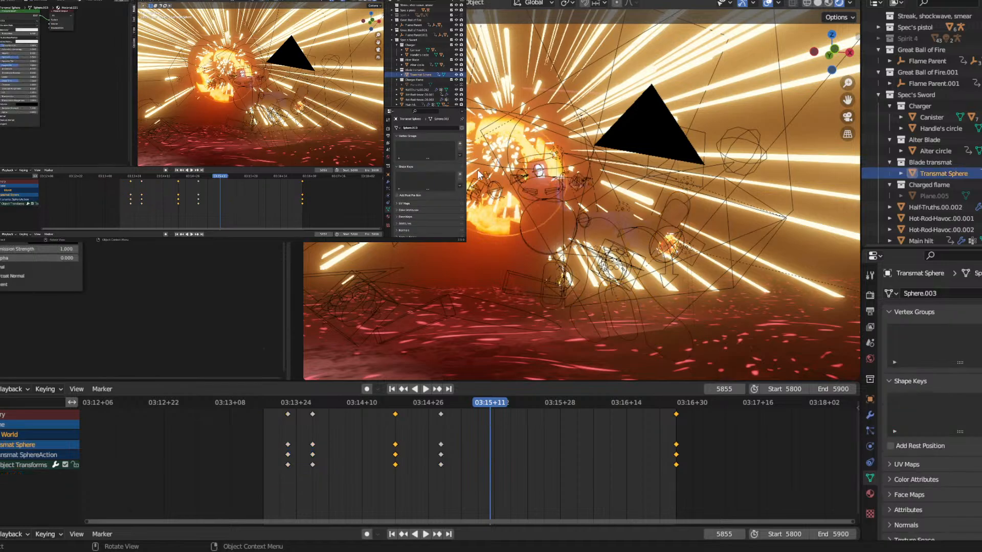
pyautogui.moveTo(477, 170); pyautogui.dragTo(496, 175, button='middle')
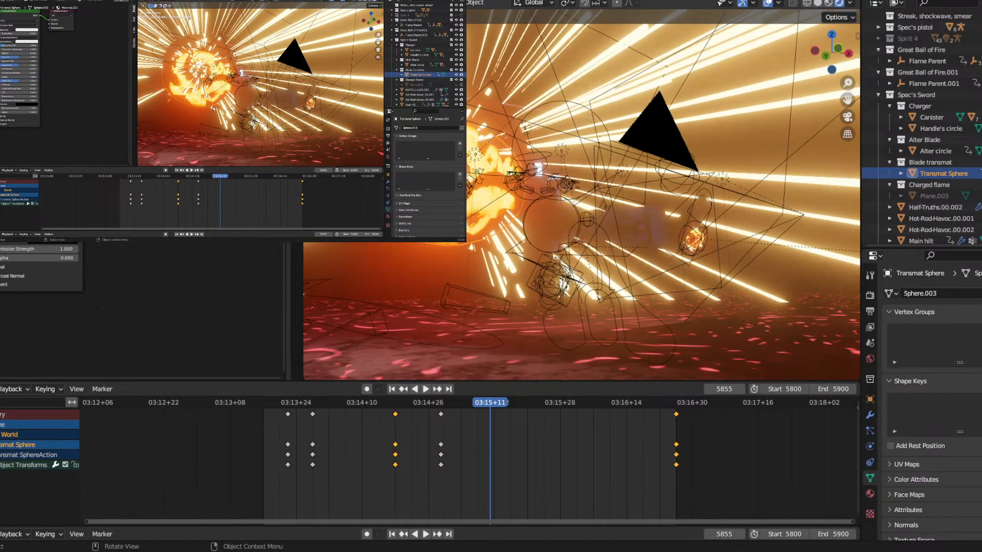
pyautogui.press('g')
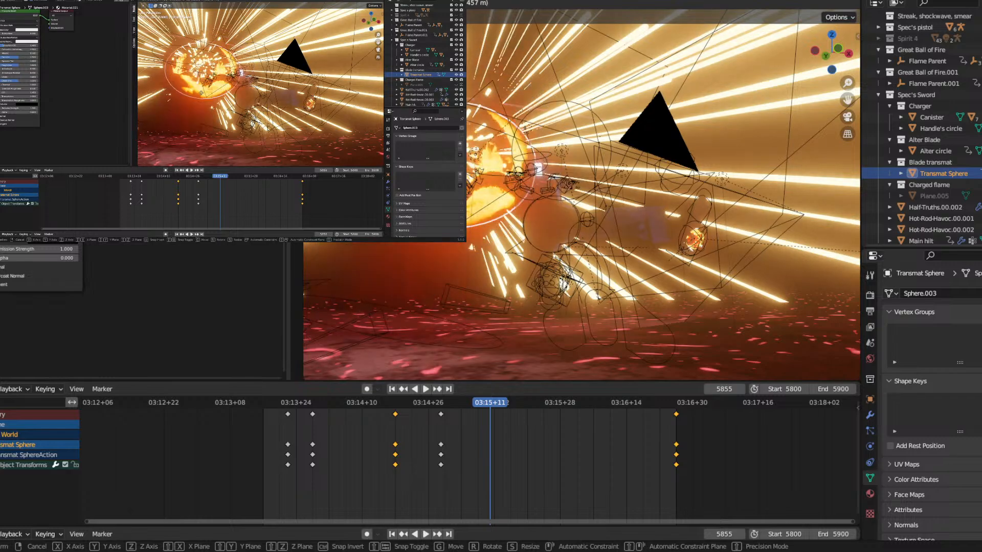
pyautogui.click(473, 211)
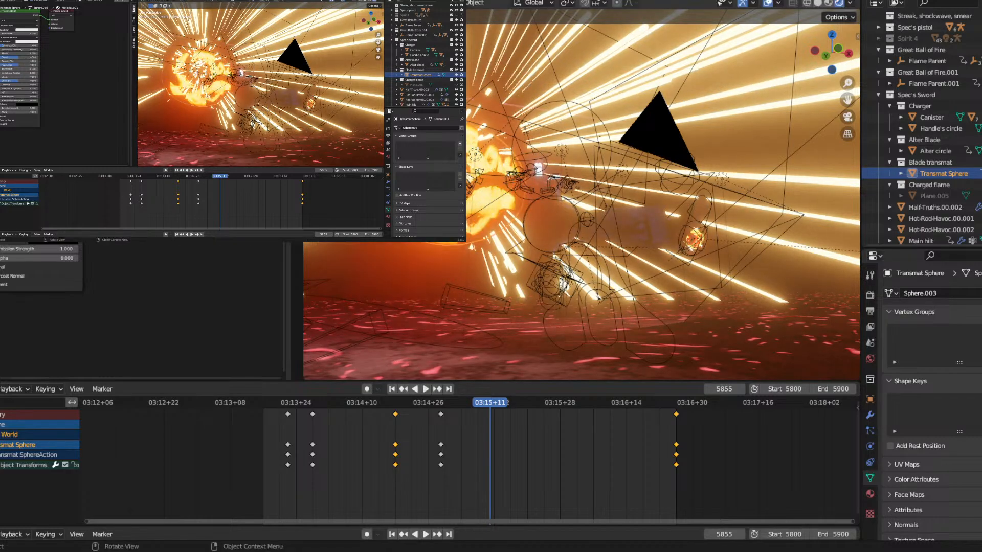
# Examine the sphere, character and spark burst from several angles in solid and rendered shading, and through the camera.
pyautogui.moveTo(467, 169); pyautogui.dragTo(617, 211, button='middle')
pyautogui.moveTo(446, 183); pyautogui.dragTo(637, 172, button='middle')
pyautogui.scroll(-4, 520, 187)
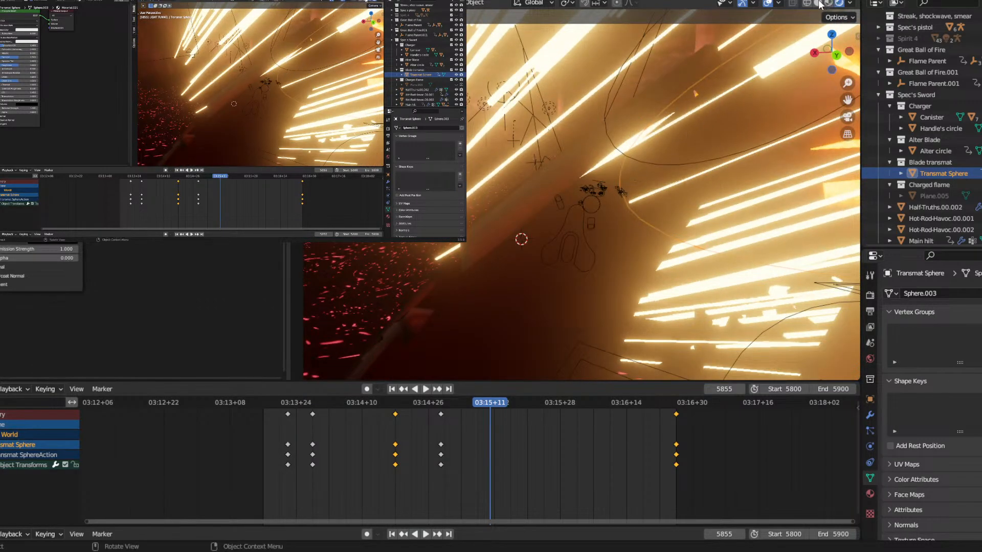
pyautogui.click(818, 3)
pyautogui.moveTo(642, 119)
pyautogui.mouseDown(button='middle')
pyautogui.moveTo(586, 125)
pyautogui.moveTo(634, 115)
pyautogui.moveTo(576, 93)
pyautogui.moveTo(582, 57)
pyautogui.moveTo(584, 188)
pyautogui.moveTo(553, 152)
pyautogui.moveTo(588, 170)
pyautogui.moveTo(582, 159)
pyautogui.moveTo(593, 157)
pyautogui.moveTo(569, 156)
pyautogui.moveTo(590, 176)
pyautogui.moveTo(588, 151)
pyautogui.moveTo(585, 182)
pyautogui.moveTo(539, 201)
pyautogui.moveTo(587, 179)
pyautogui.moveTo(569, 167)
pyautogui.moveTo(590, 181)
pyautogui.moveTo(588, 172)
pyautogui.moveTo(558, 173)
pyautogui.moveTo(565, 145)
pyautogui.moveTo(601, 210)
pyautogui.mouseUp(button='middle')
pyautogui.moveTo(619, 177)
pyautogui.mouseDown(button='middle')
pyautogui.moveTo(496, 180)
pyautogui.moveTo(558, 163)
pyautogui.moveTo(547, 178)
pyautogui.moveTo(524, 170)
pyautogui.moveTo(529, 145)
pyautogui.moveTo(553, 152)
pyautogui.moveTo(569, 185)
pyautogui.moveTo(561, 146)
pyautogui.moveTo(655, 160)
pyautogui.moveTo(657, 130)
pyautogui.mouseUp(button='middle')
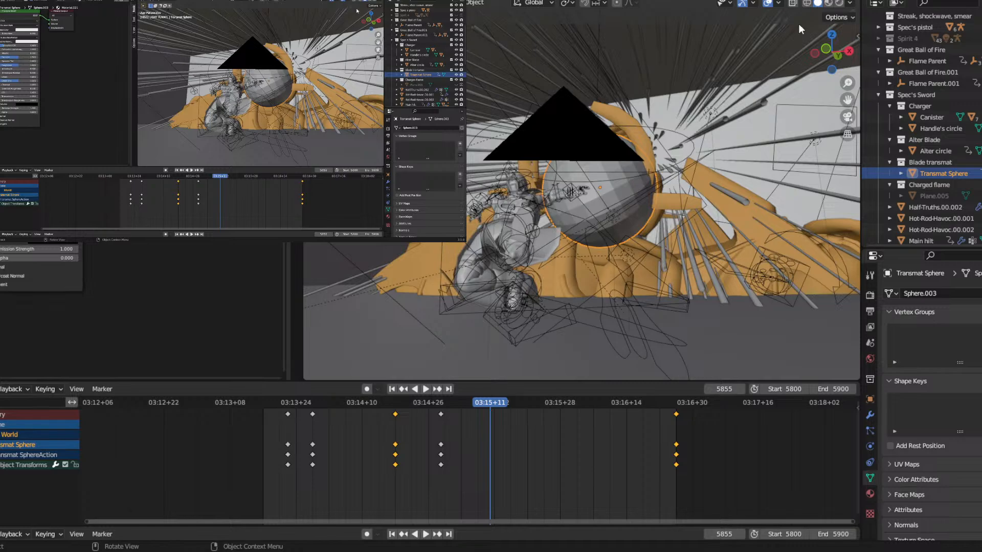
pyautogui.click(839, 3)
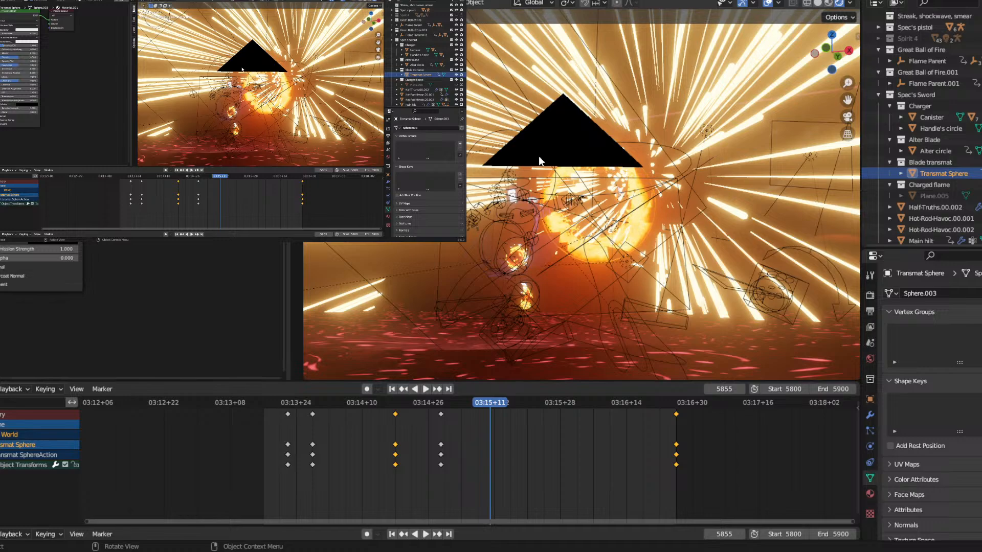
pyautogui.moveTo(582, 172); pyautogui.dragTo(682, 180, button='middle')
pyautogui.moveTo(661, 180); pyautogui.dragTo(592, 169, button='middle')
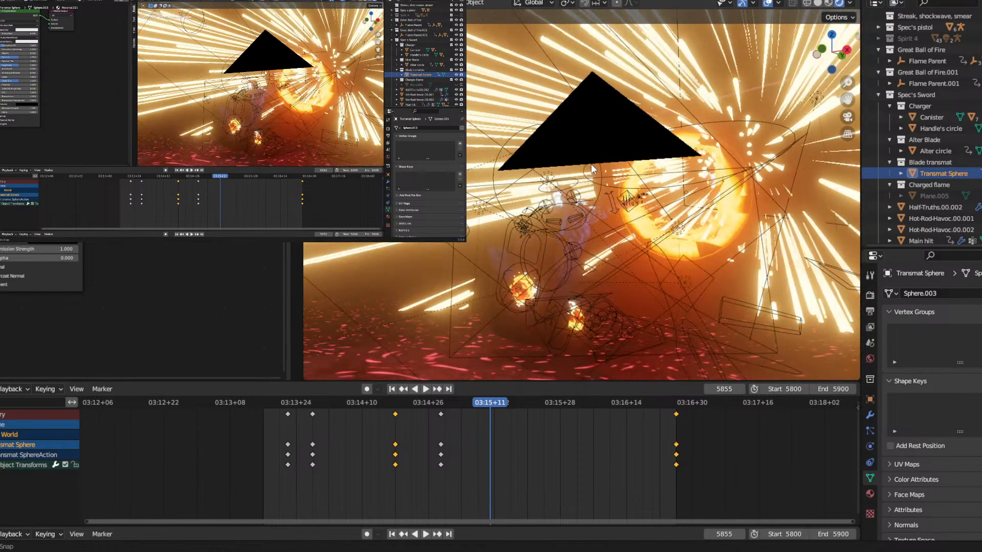
pyautogui.moveTo(630, 204); pyautogui.dragTo(663, 187, button='middle')
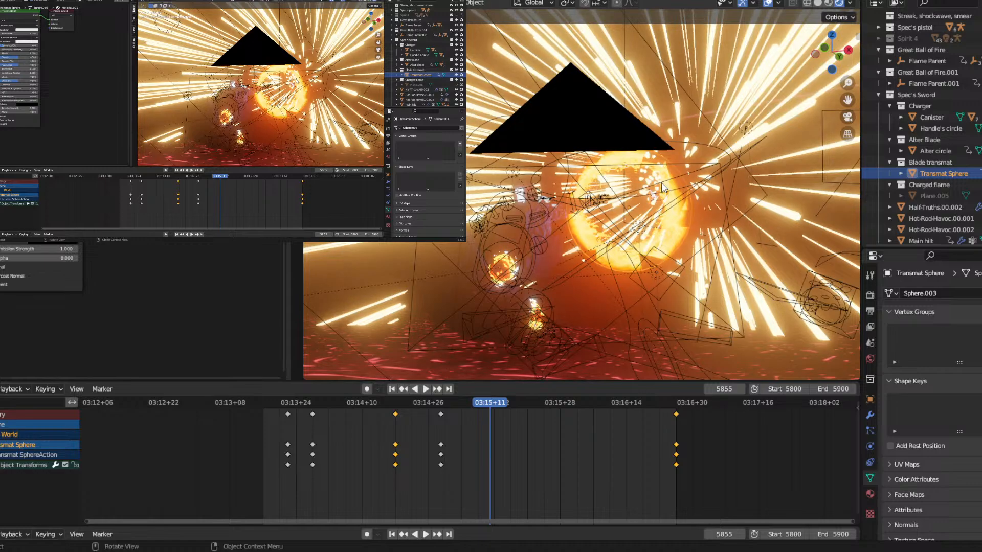
pyautogui.click(843, 118)
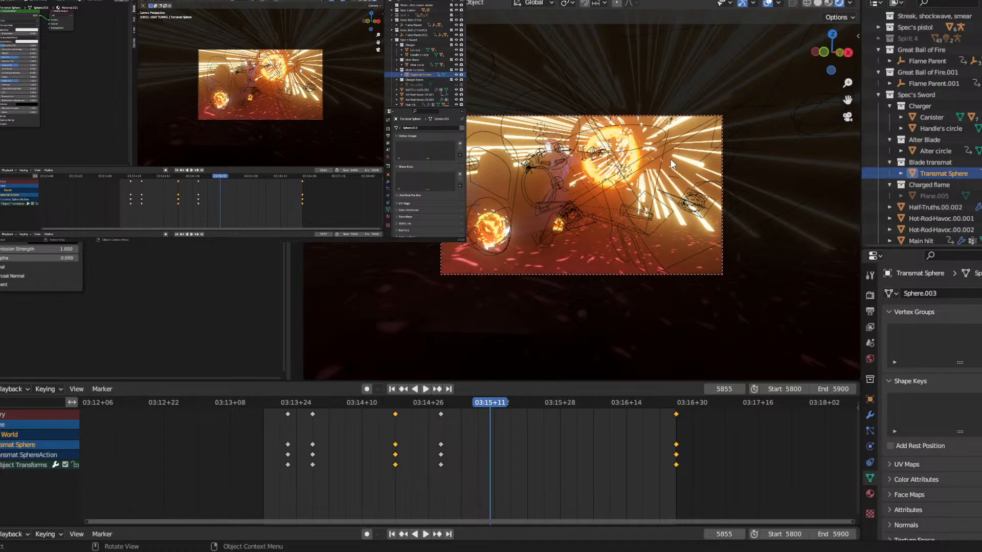
# Select the spark burst and review its motion in solid shading by playing and scrubbing the frames up to 5900.
pyautogui.click(673, 124)
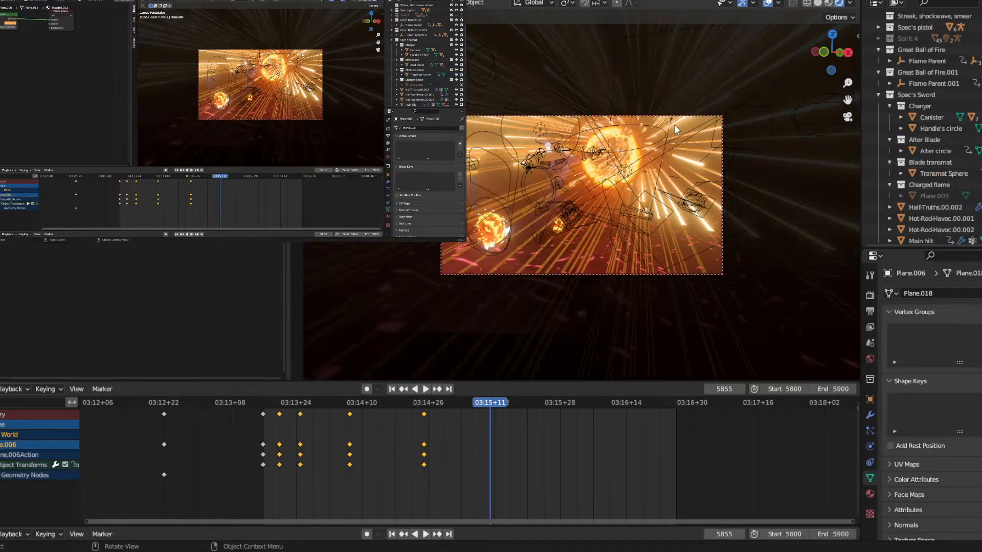
pyautogui.click(818, 4)
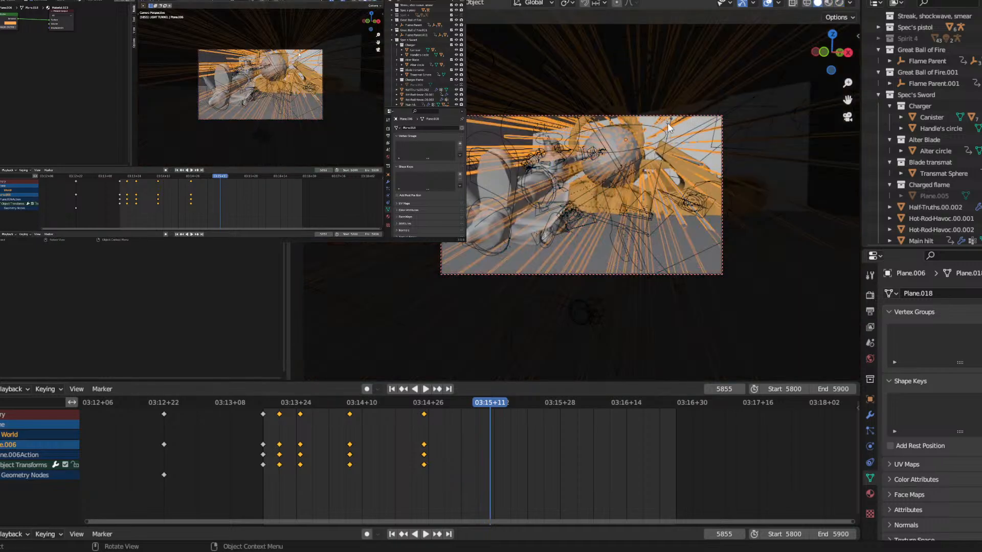
pyautogui.press('space')
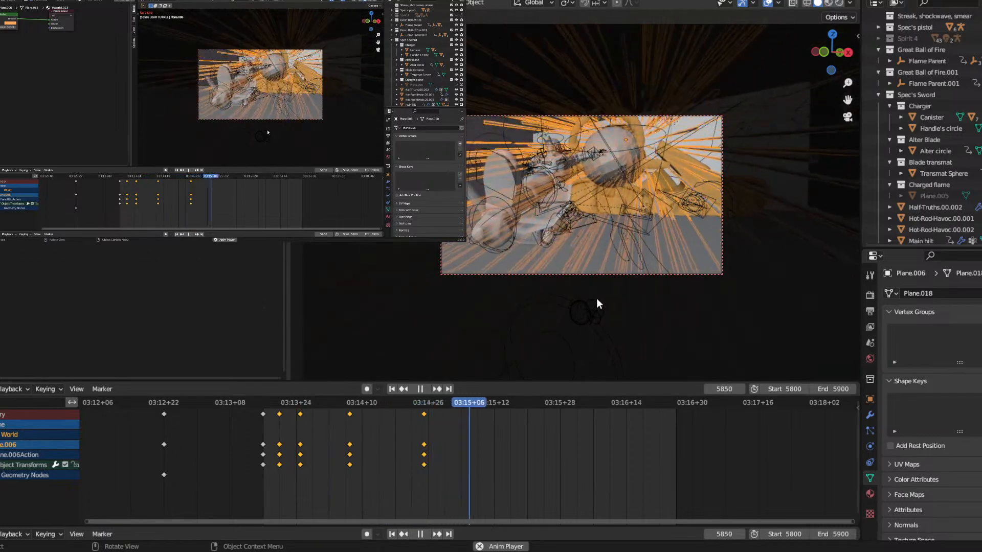
pyautogui.click(424, 403)
pyautogui.moveTo(358, 404); pyautogui.dragTo(432, 390)
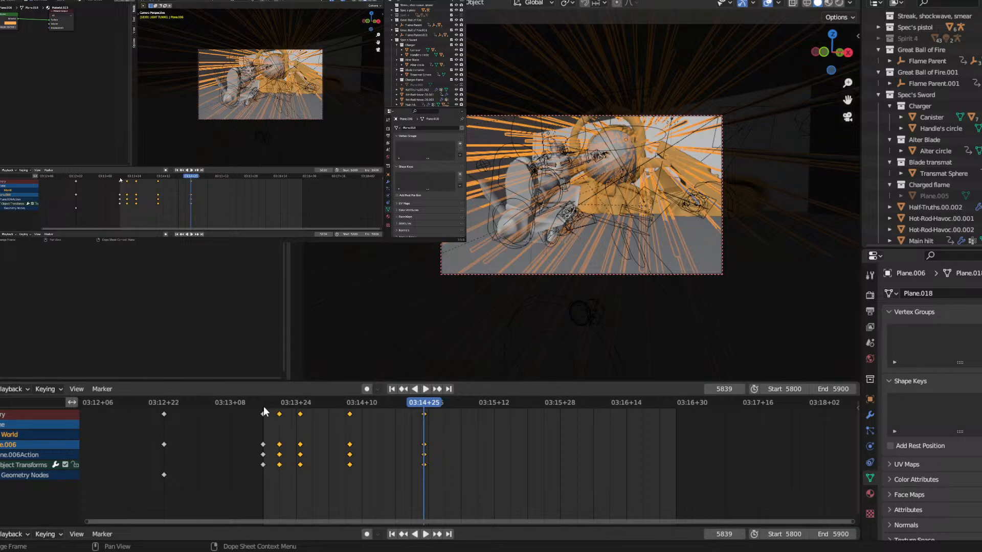
pyautogui.moveTo(262, 406); pyautogui.dragTo(677, 403)
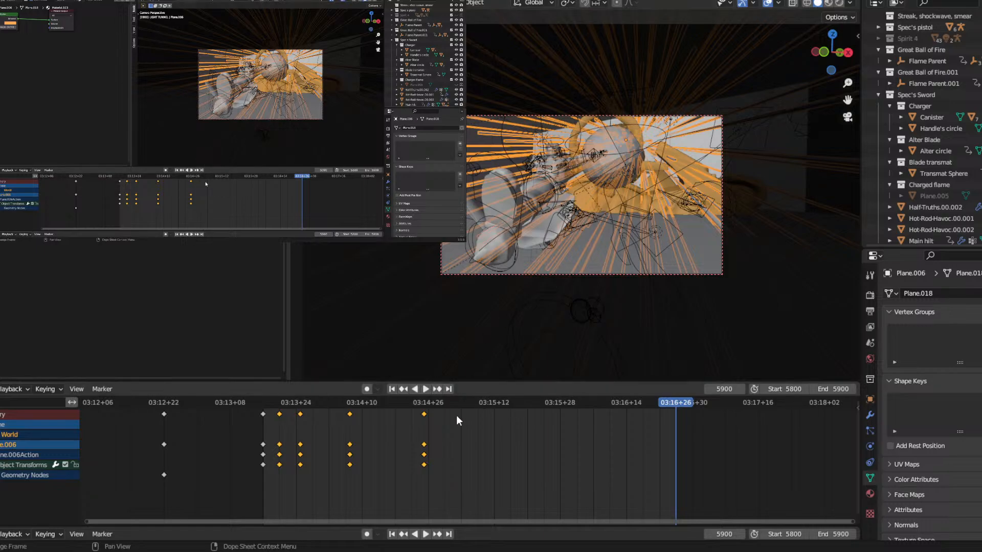
# Keyframe the spark burst's location, rotation and scale at frame 5856 to hold its pose from the preceding key.
pyautogui.moveTo(424, 406); pyautogui.dragTo(496, 403)
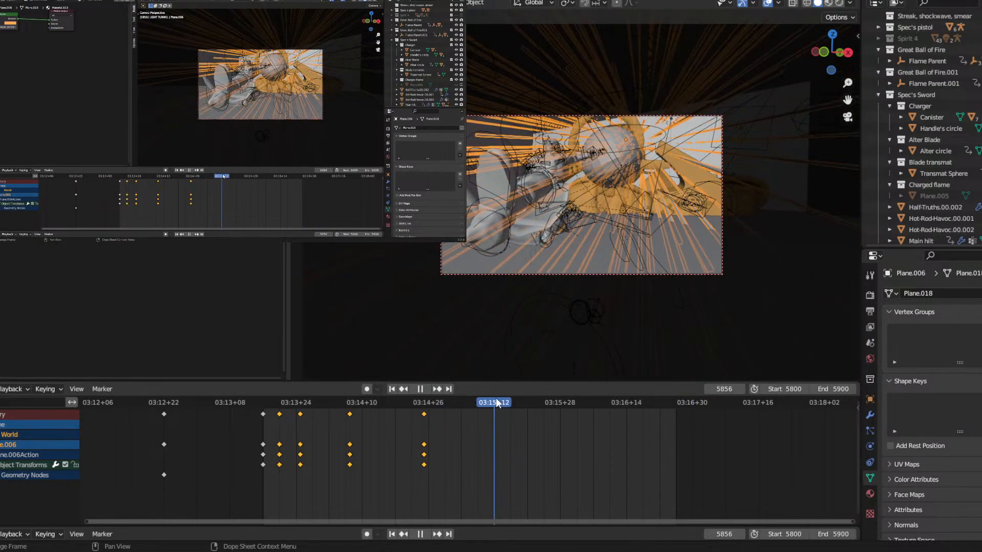
pyautogui.press('i')
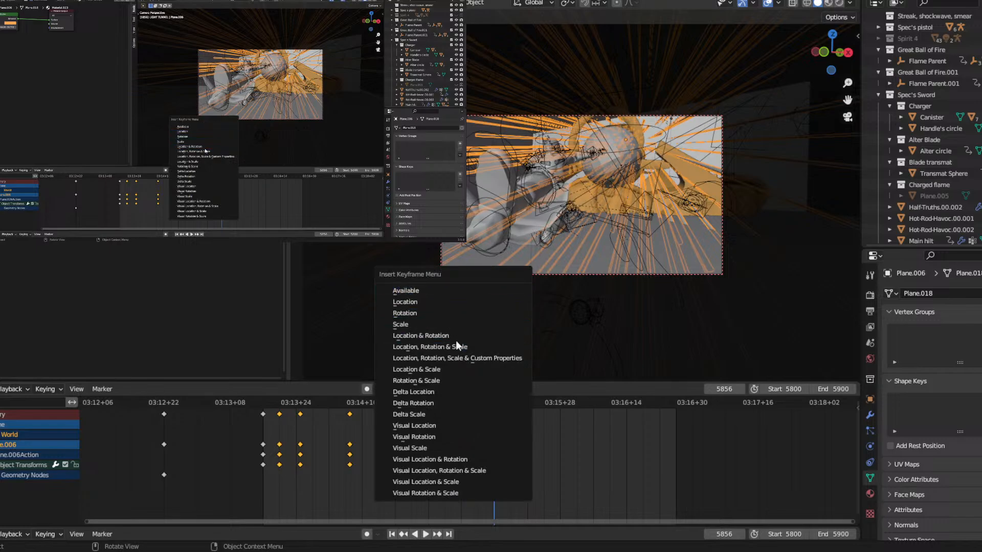
pyautogui.click(448, 354)
# Reposition the spark burst at frame 5900 and keyframe its location, rotation, scale and custom properties with auto keying on.
pyautogui.moveTo(488, 403); pyautogui.dragTo(674, 401)
pyautogui.press('h')
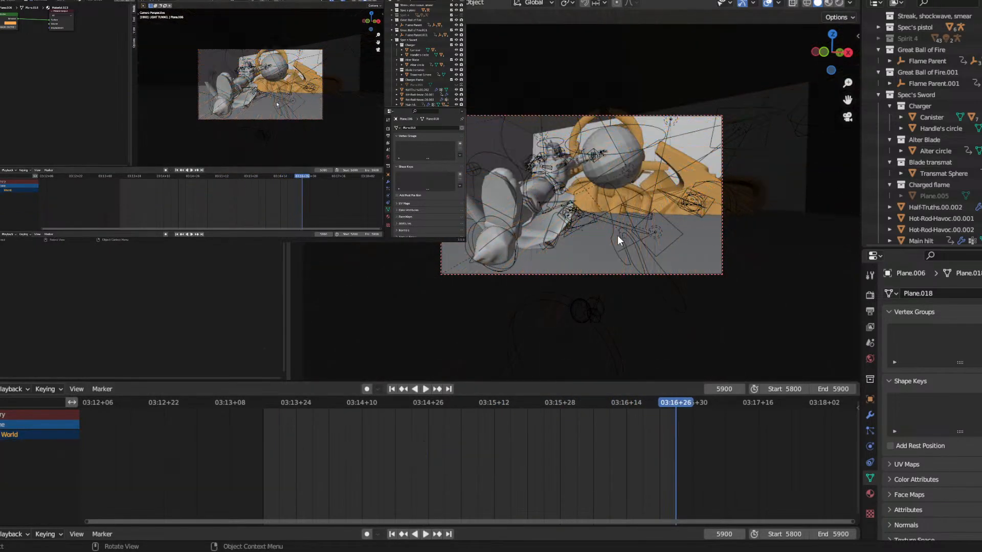
pyautogui.hotkey('alt', 'h')
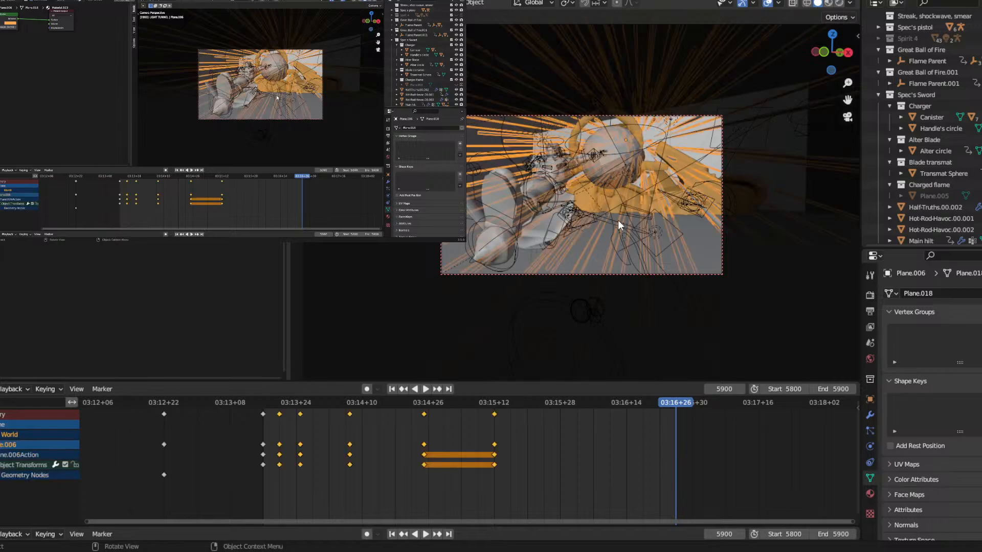
pyautogui.press('g')
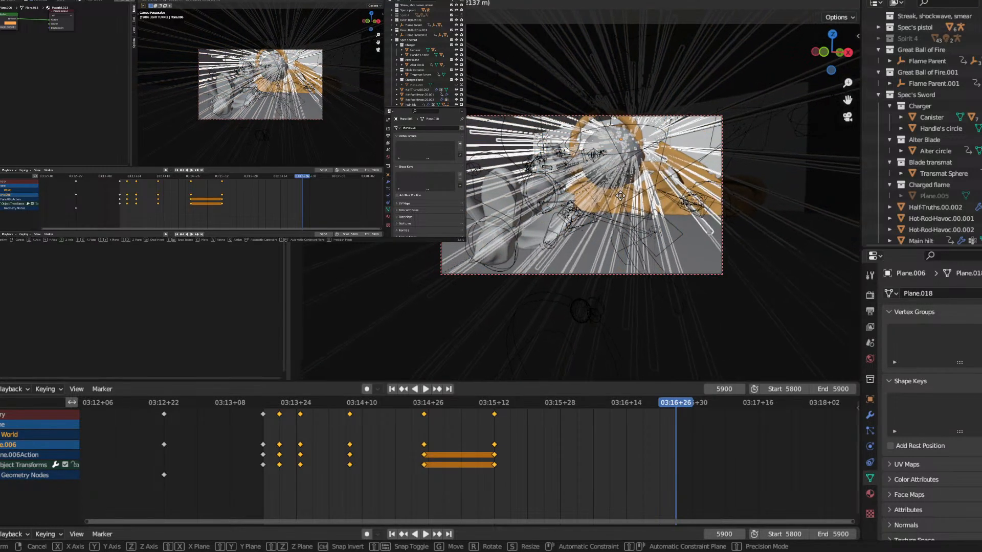
pyautogui.click(554, 290)
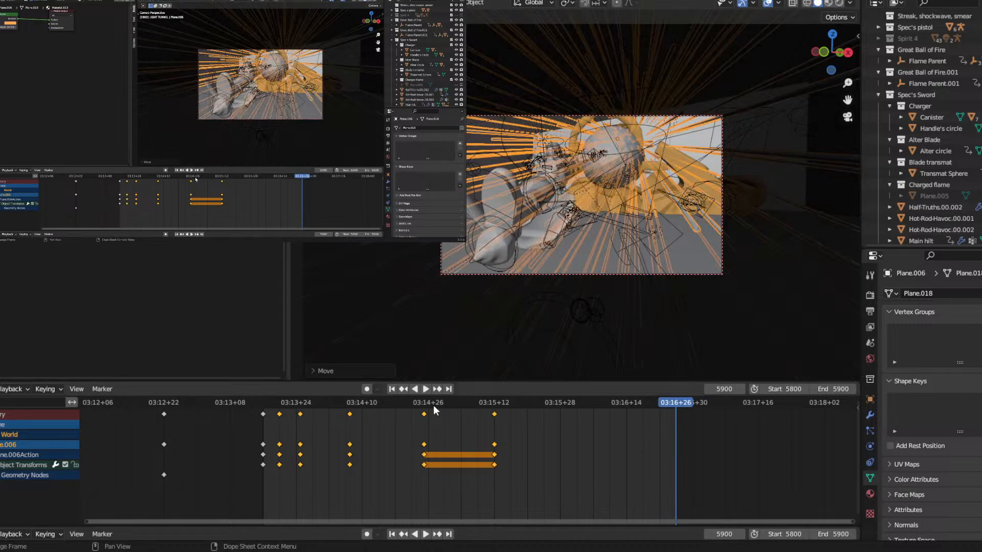
pyautogui.press('i')
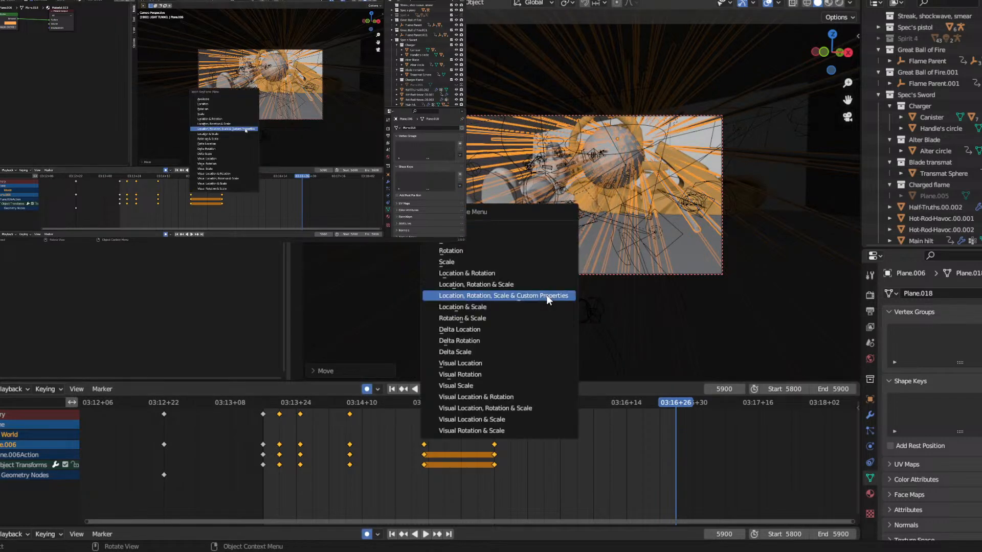
pyautogui.click(549, 295)
# Adjust the spark burst's auto-keyed position at frame 5900 and scrub the end of the shot to check the drift.
pyautogui.press('space')
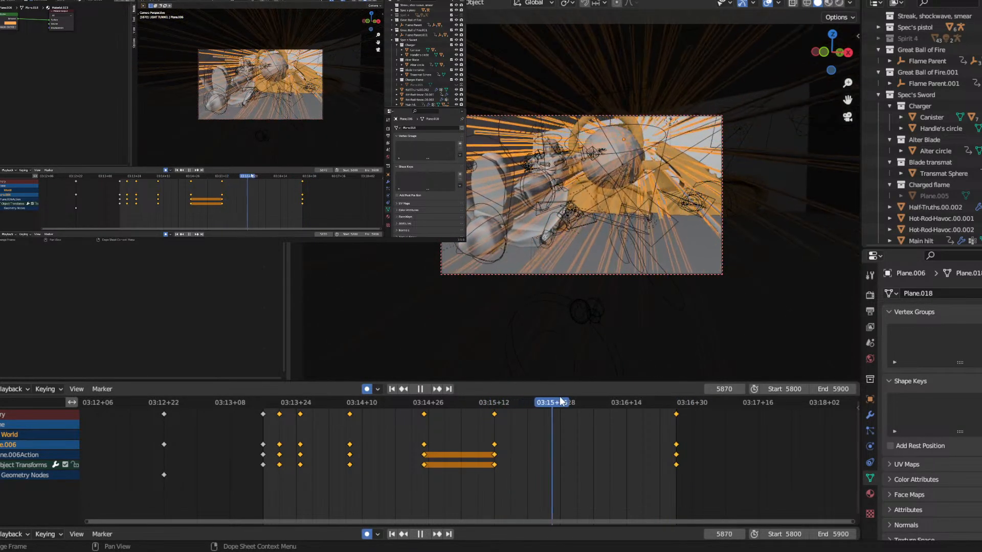
pyautogui.press('space')
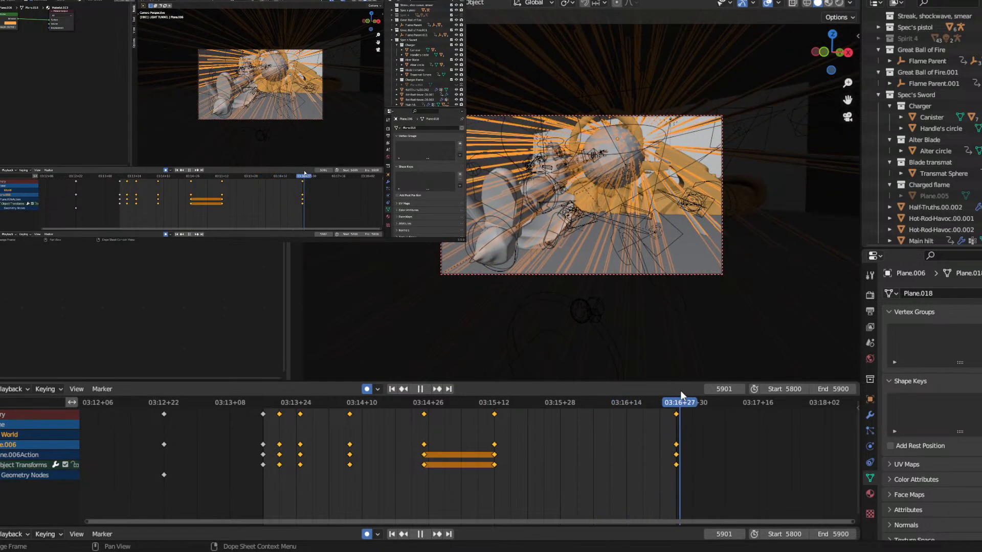
pyautogui.press('g')
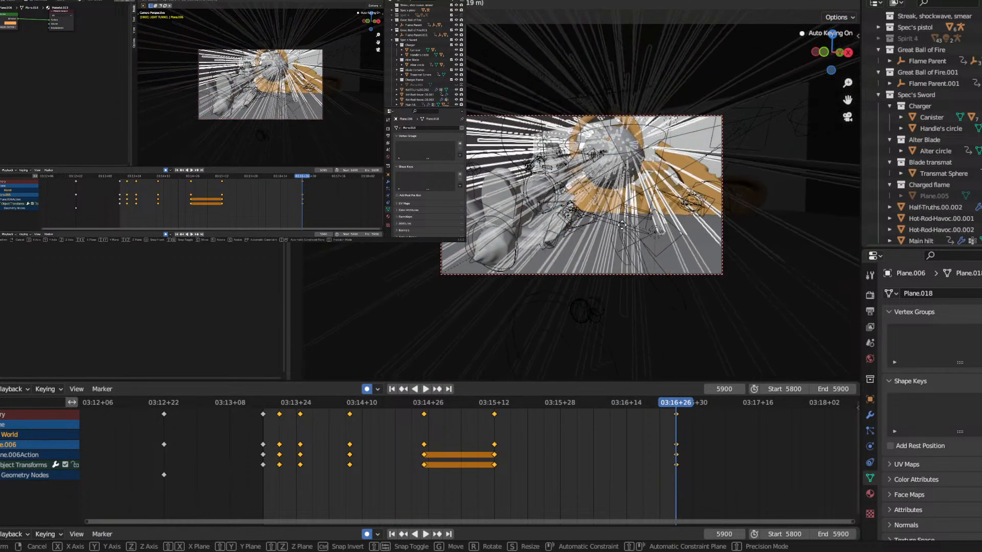
pyautogui.click(617, 226)
pyautogui.press('space')
pyautogui.moveTo(622, 402); pyautogui.dragTo(523, 406)
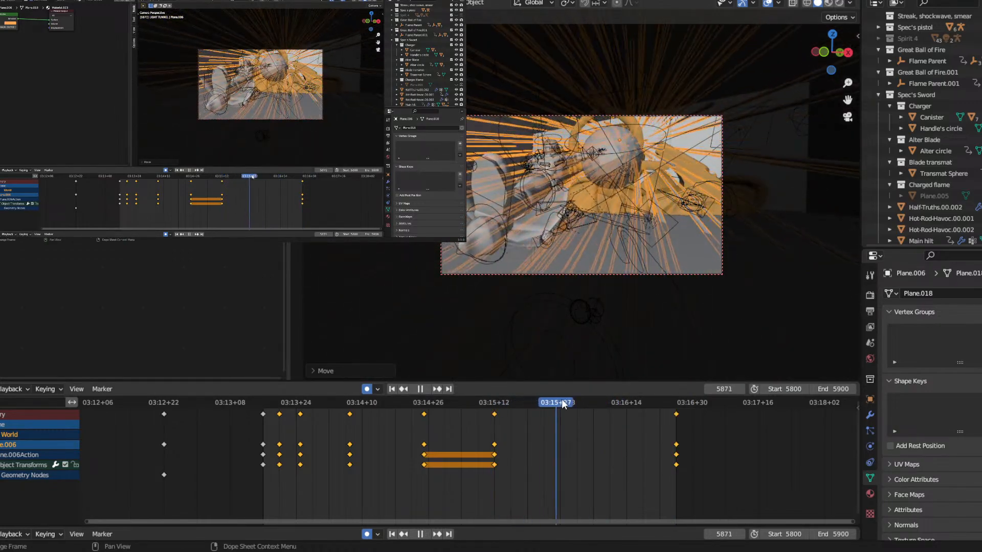
pyautogui.moveTo(638, 393); pyautogui.dragTo(667, 363)
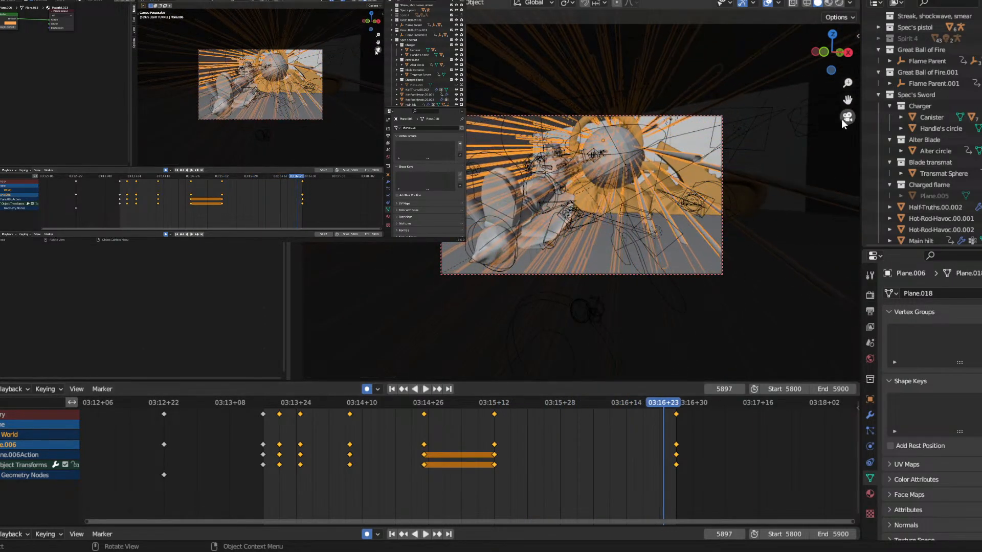
# Examine the spark burst from outside the camera and play the shot through the camera view.
pyautogui.moveTo(741, 121); pyautogui.dragTo(737, 90, button='middle')
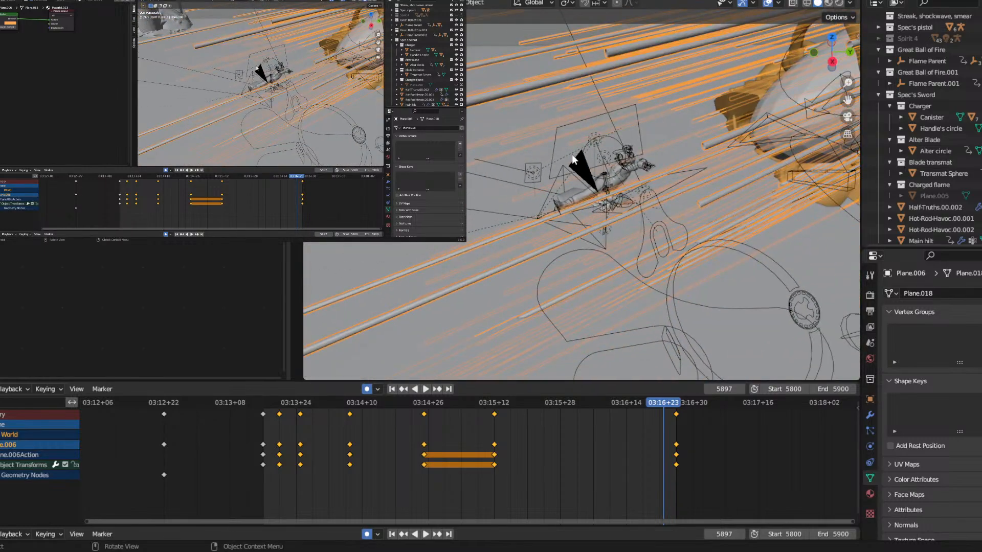
pyautogui.click(845, 116)
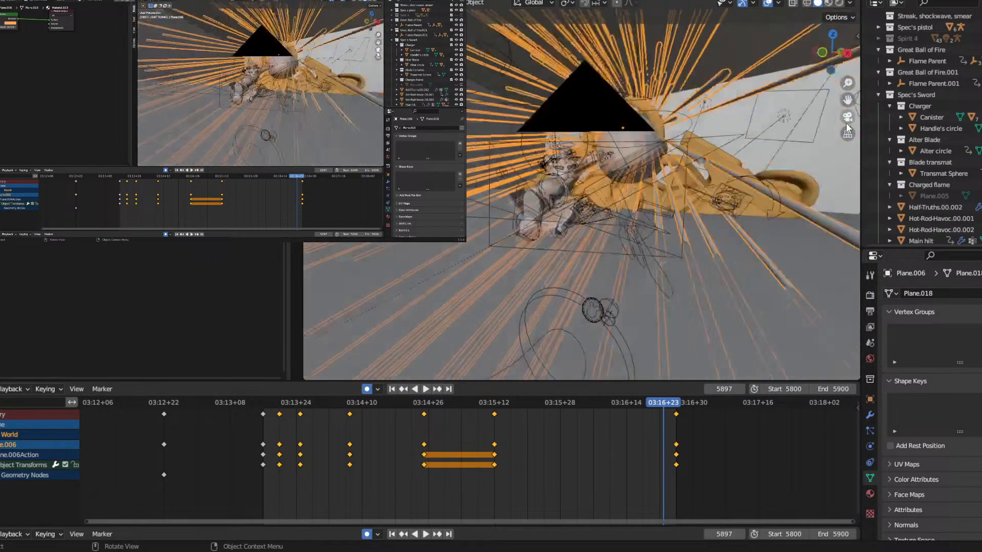
pyautogui.moveTo(494, 404); pyautogui.dragTo(388, 394)
pyautogui.press('space')
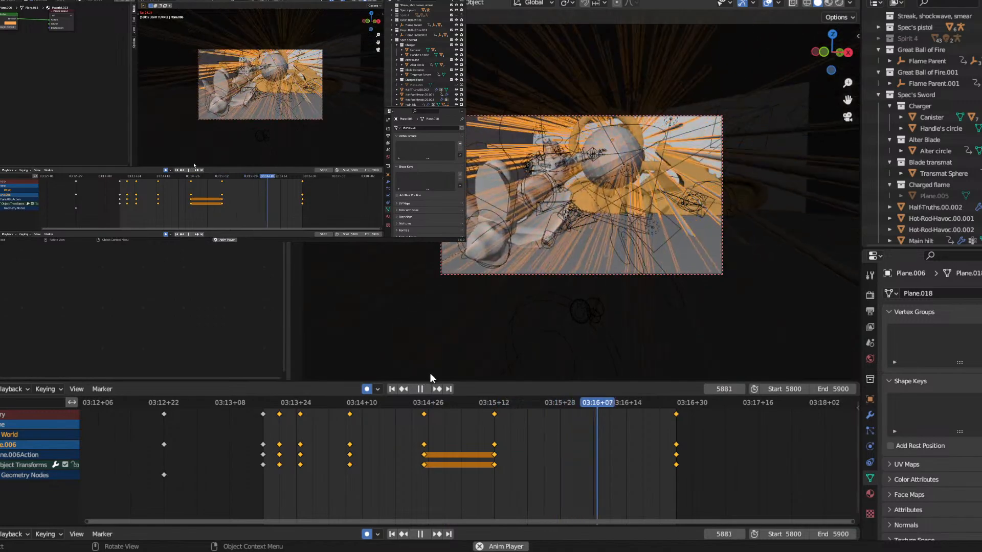
pyautogui.press('space')
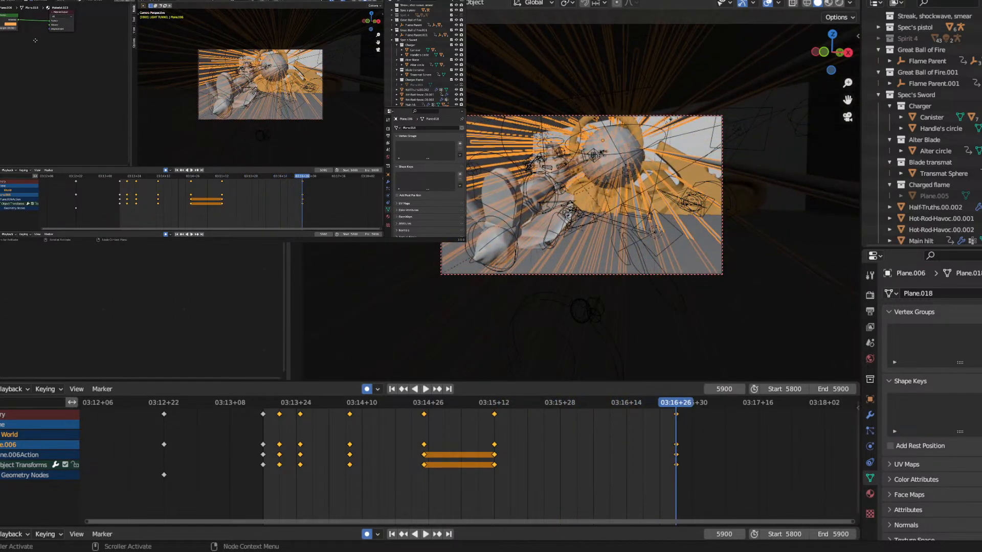
# Open the spark burst's geometry nodes, try a different radius for its curve circle and play the animation.
pyautogui.click(9, 4)
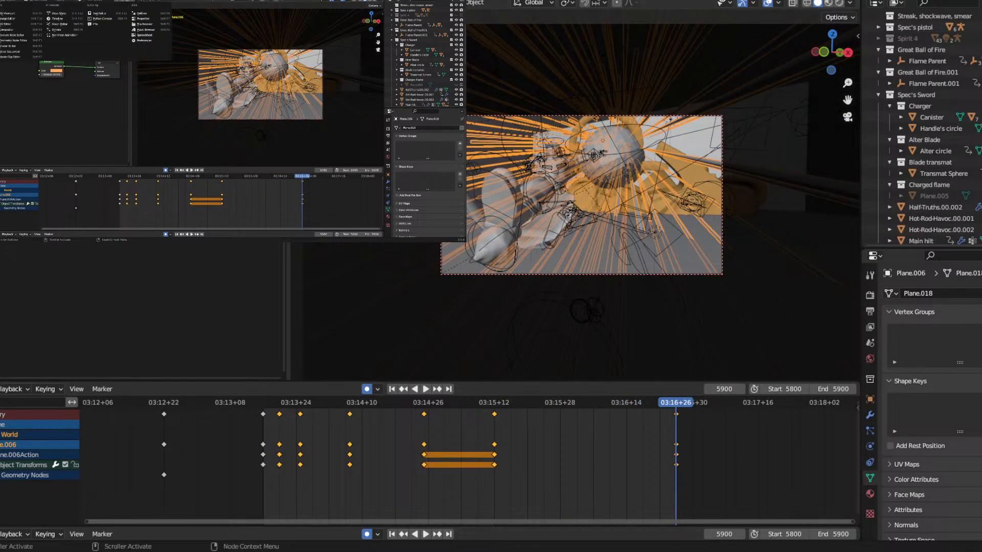
pyautogui.click(9, 40)
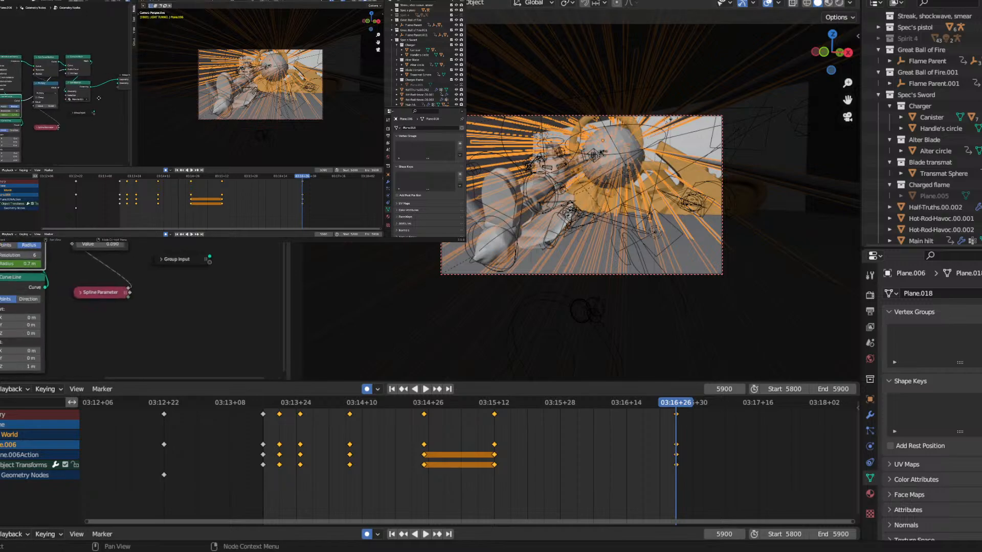
pyautogui.scroll(5, 183, 243)
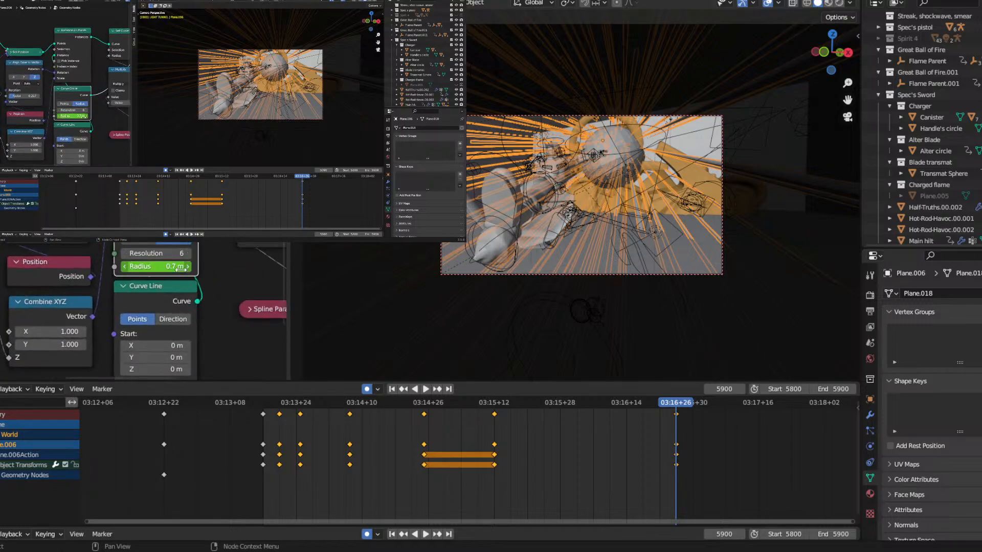
pyautogui.moveTo(179, 267)
pyautogui.mouseDown()
pyautogui.moveTo(153, 268)
pyautogui.moveTo(192, 267)
pyautogui.moveTo(164, 268)
pyautogui.mouseUp()
pyautogui.moveTo(71, 62); pyautogui.dragTo(101, 48, button='middle')
pyautogui.press('space')
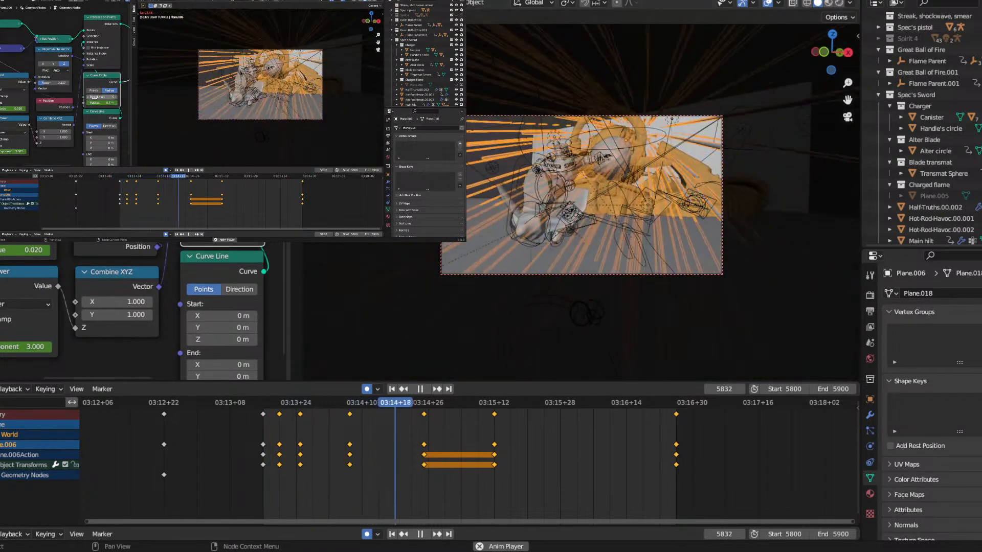
pyautogui.press('space')
# Try a value of 0.820 in the Add node above the Power node, and restore it to 0.020.
pyautogui.moveTo(70, 248); pyautogui.dragTo(132, 247, button='middle')
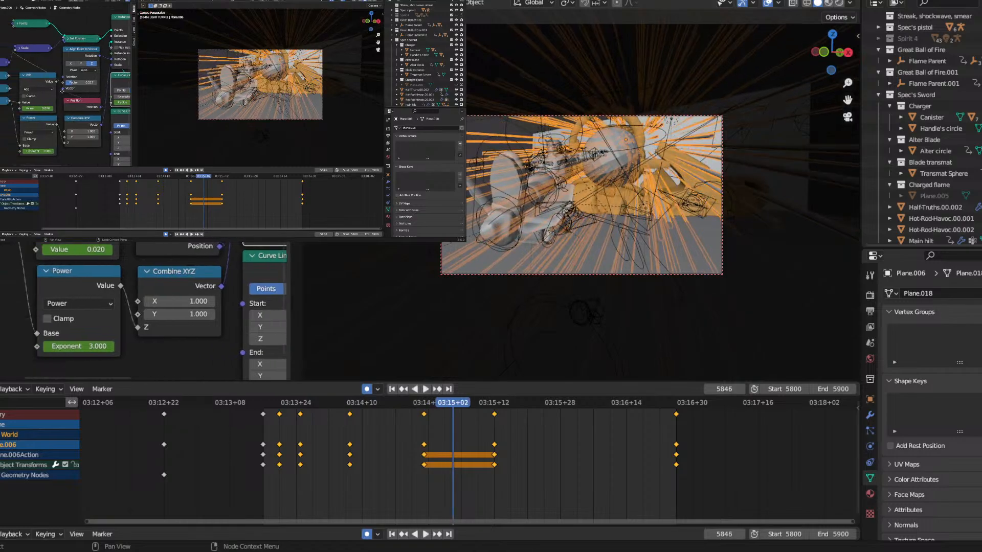
pyautogui.moveTo(78, 249)
pyautogui.mouseDown()
pyautogui.moveTo(11, 250)
pyautogui.moveTo(107, 250)
pyautogui.moveTo(31, 250)
pyautogui.mouseUp()
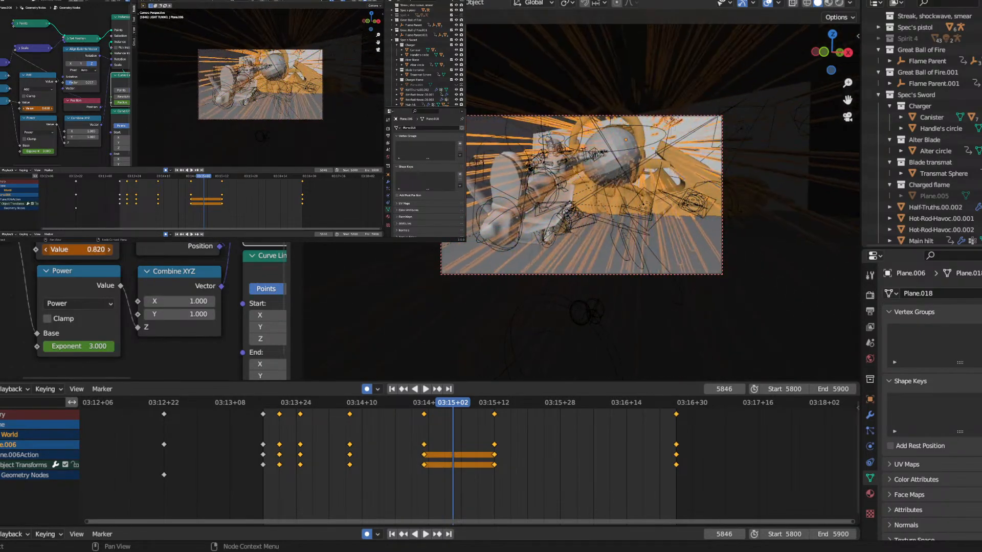
pyautogui.moveTo(55, 250); pyautogui.dragTo(82, 250)
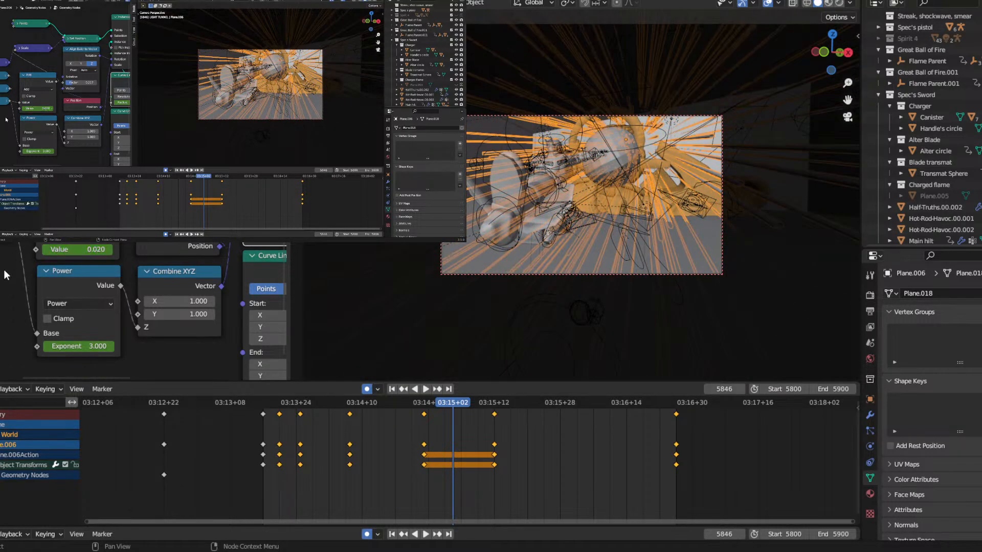
# Try a lower maximum, down to -0.100, in the float Random Value node and return it to 1.000.
pyautogui.moveTo(4, 275); pyautogui.dragTo(173, 290, button='middle')
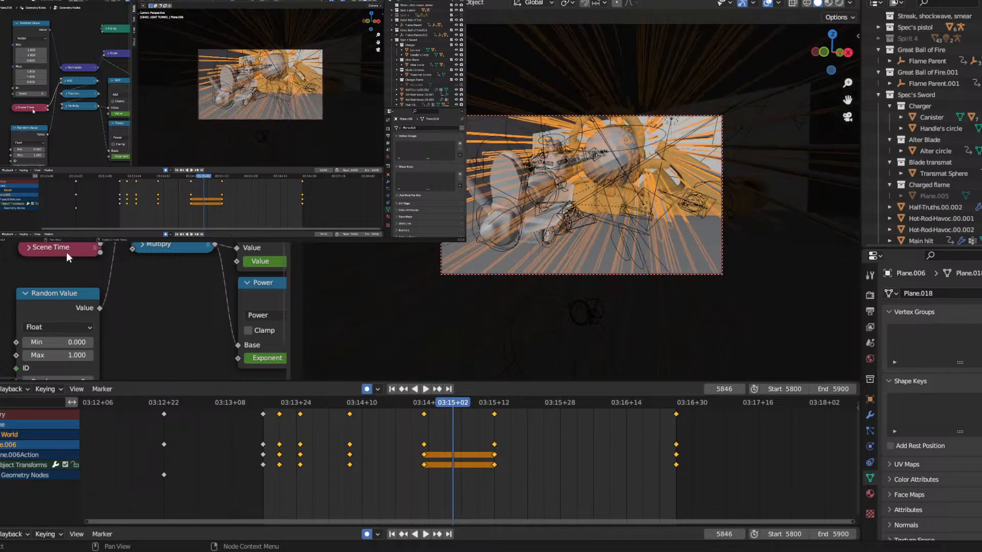
pyautogui.moveTo(144, 321); pyautogui.dragTo(153, 230, button='middle')
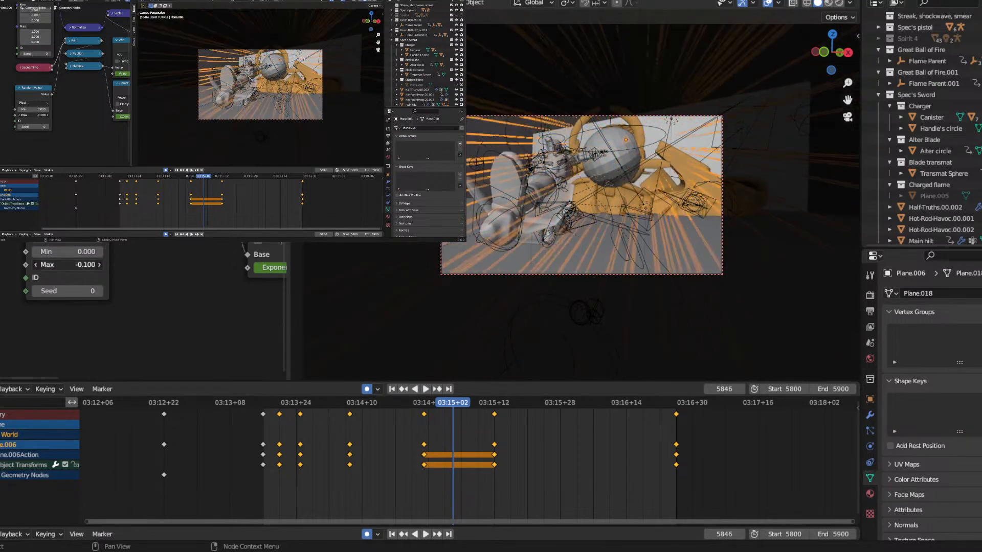
pyautogui.moveTo(67, 264)
pyautogui.mouseDown()
pyautogui.moveTo(79, 264)
pyautogui.moveTo(77, 252)
pyautogui.moveTo(65, 251)
pyautogui.moveTo(115, 247)
pyautogui.mouseUp()
# Play the shot repeatedly from frame 5800 to review the spark burst's timing through the camera.
pyautogui.press('space')
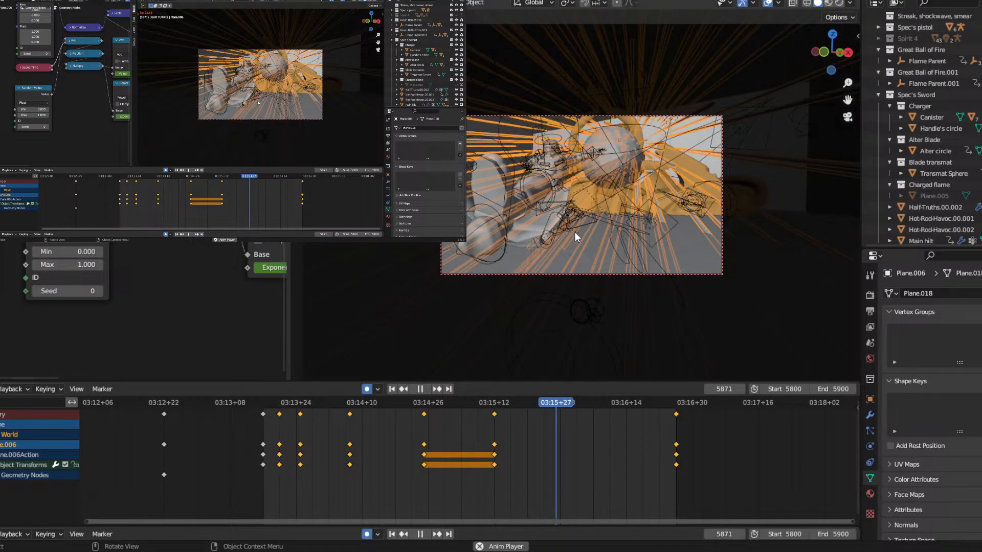
pyautogui.press('space')
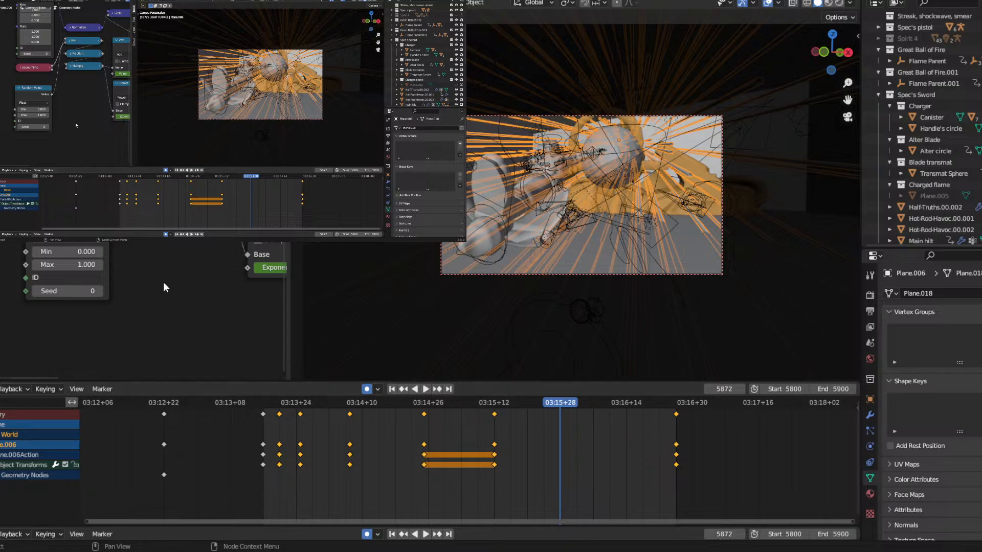
pyautogui.click(265, 403)
pyautogui.press('space')
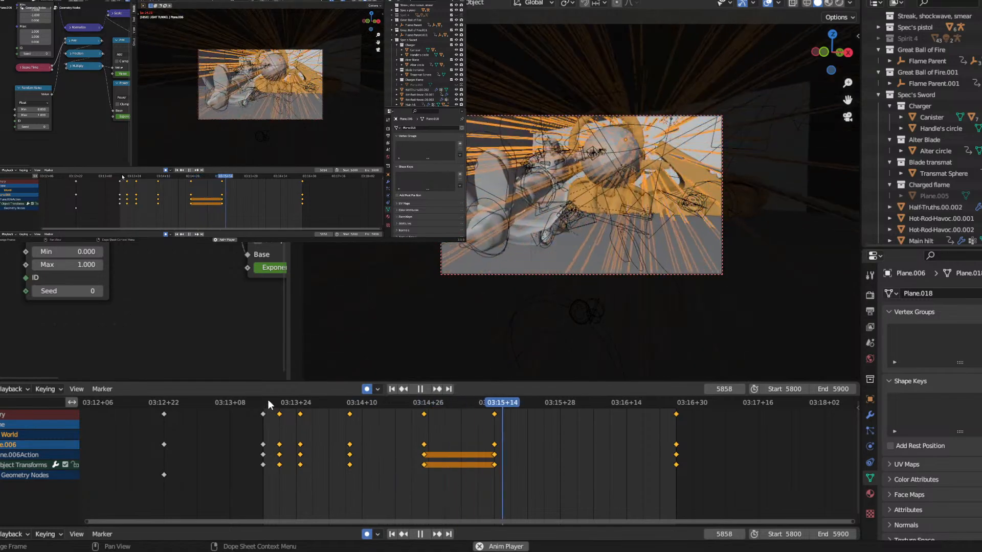
pyautogui.click(265, 403)
pyautogui.click(264, 404)
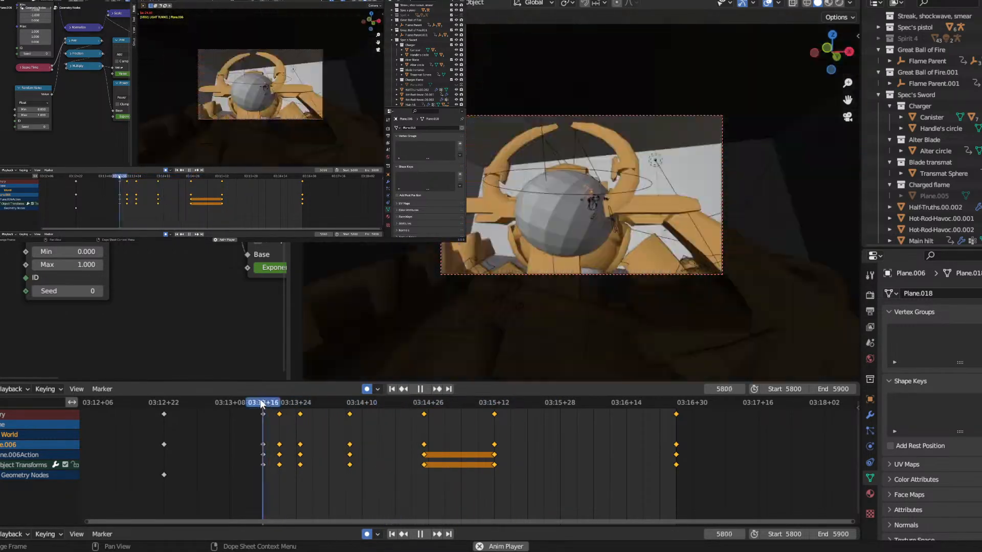
pyautogui.press('space')
pyautogui.press('space')
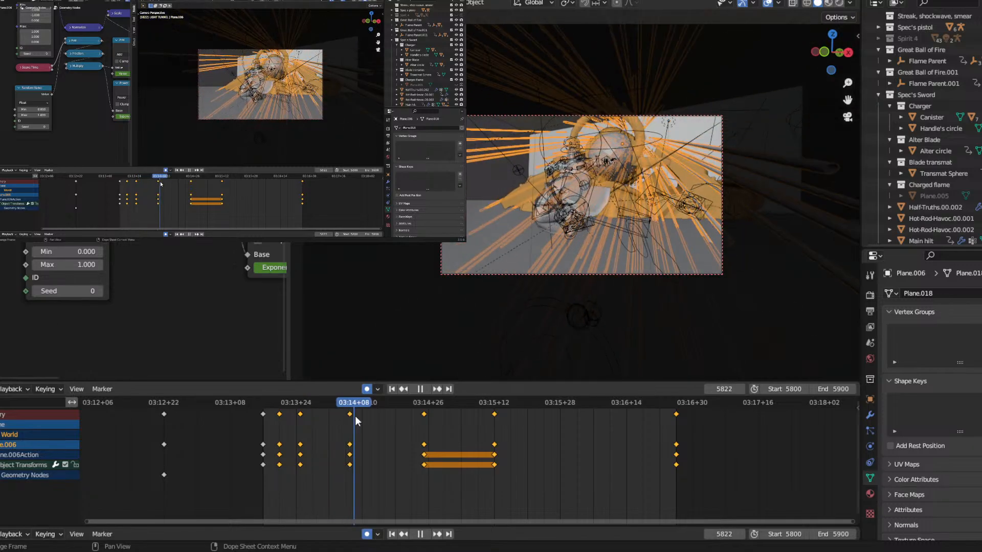
# Replay the shot from around frame 5821 to check how the spark burst moves past the camera.
pyautogui.press('space')
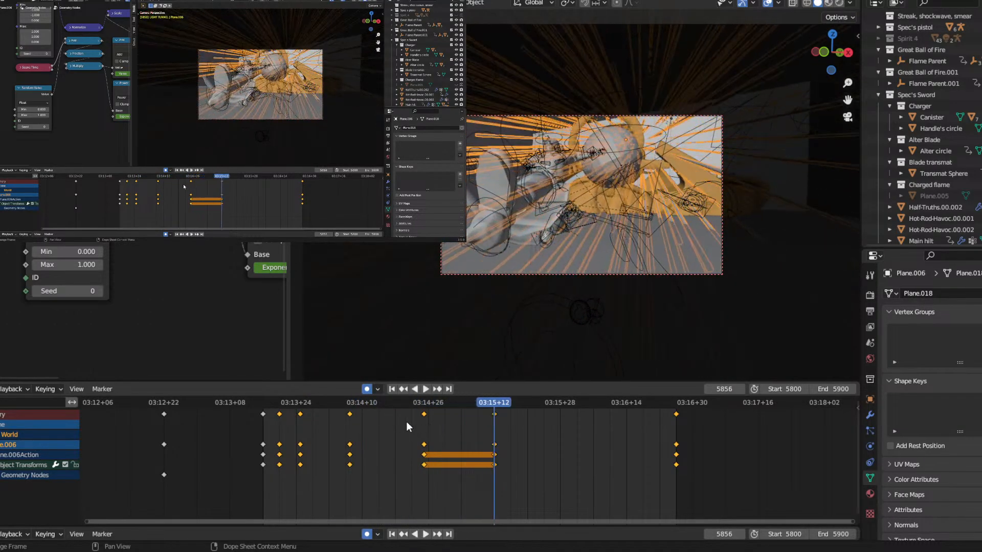
pyautogui.click(311, 402)
pyautogui.press('space')
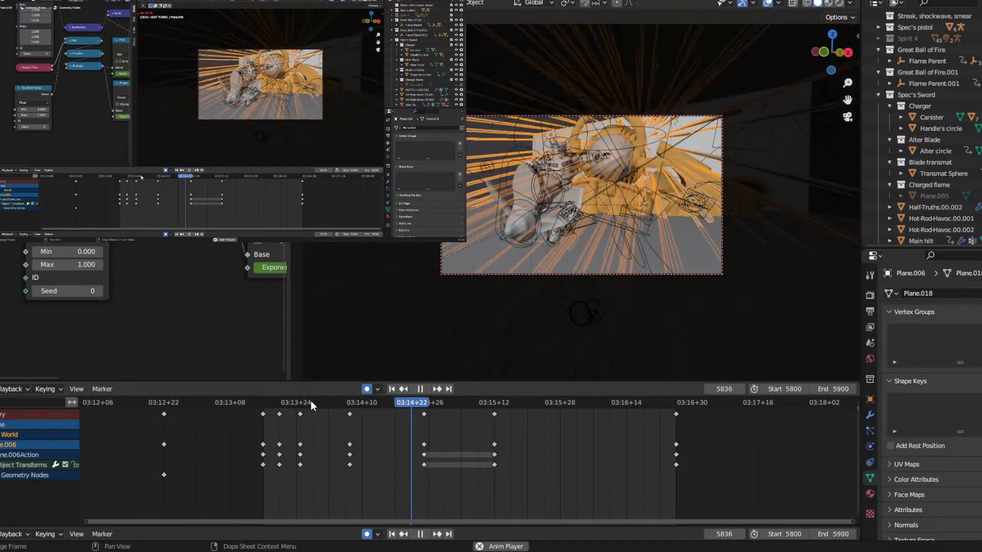
pyautogui.click(350, 402)
pyautogui.press('space')
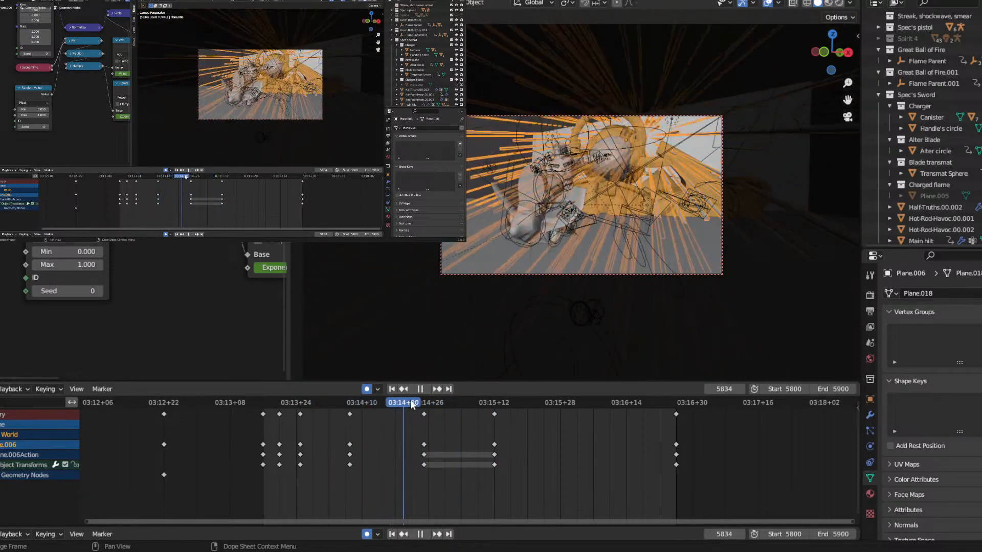
pyautogui.press('space')
pyautogui.click(351, 401)
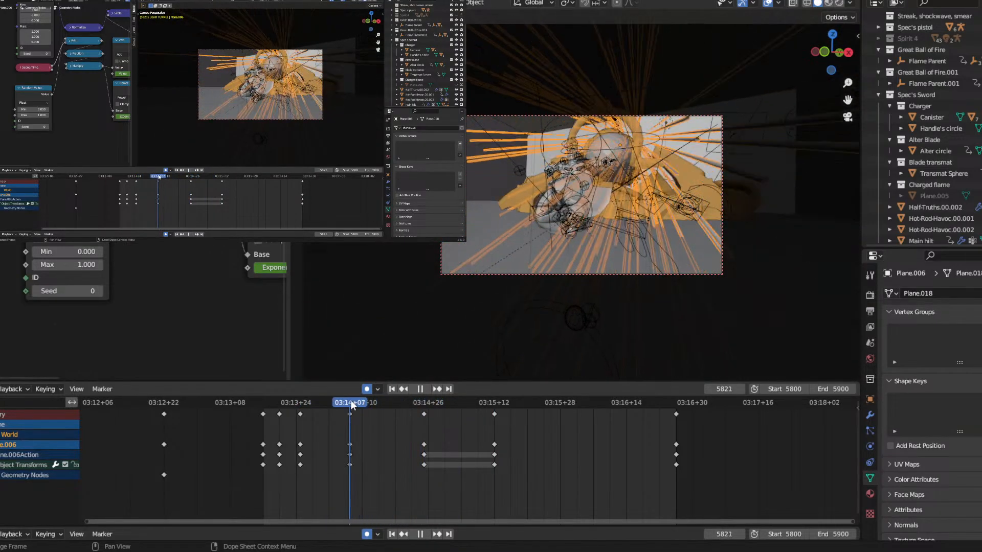
# Try a free trackball rotation of the spark burst at frame 5821 and play it back through the camera.
pyautogui.press('r')
pyautogui.press('r')
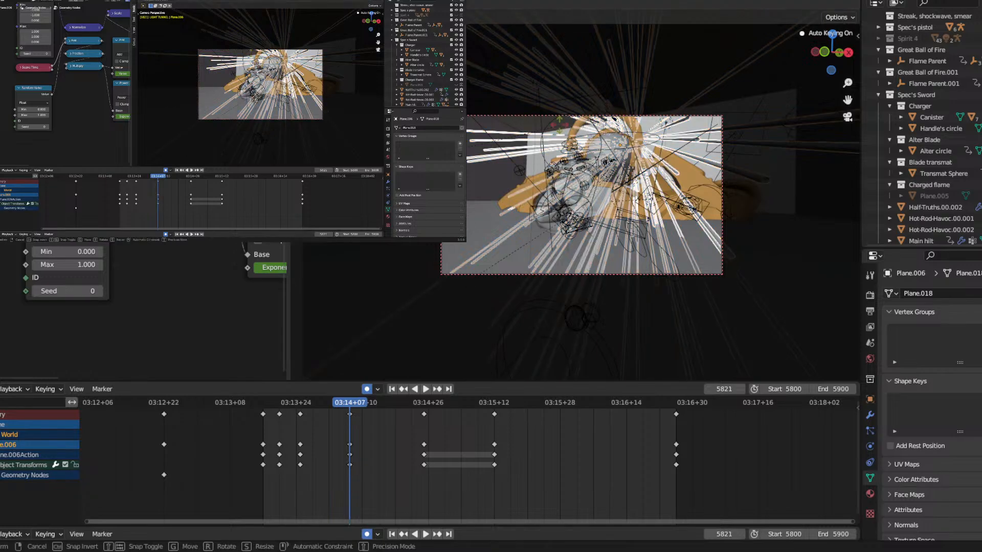
pyautogui.click(561, 121)
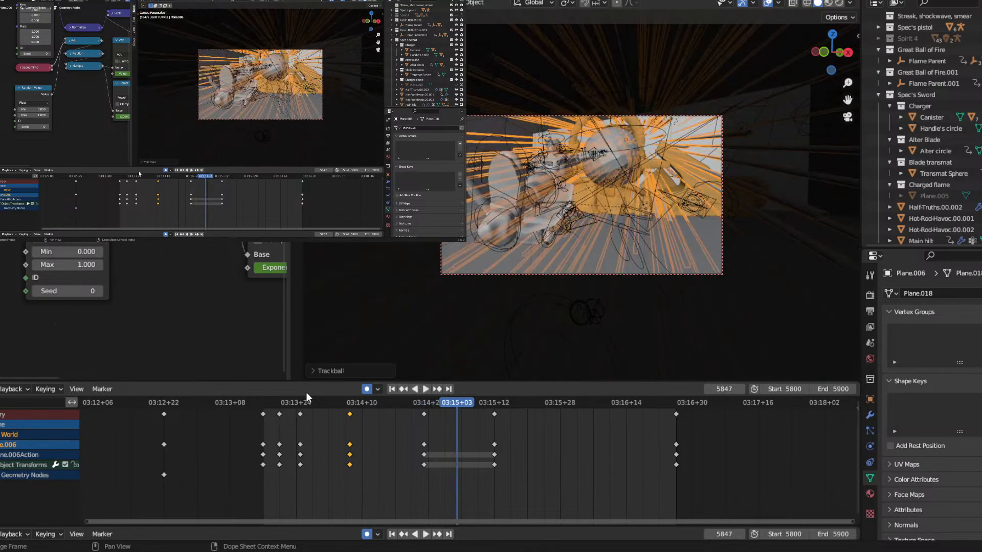
pyautogui.moveTo(300, 405); pyautogui.dragTo(325, 406)
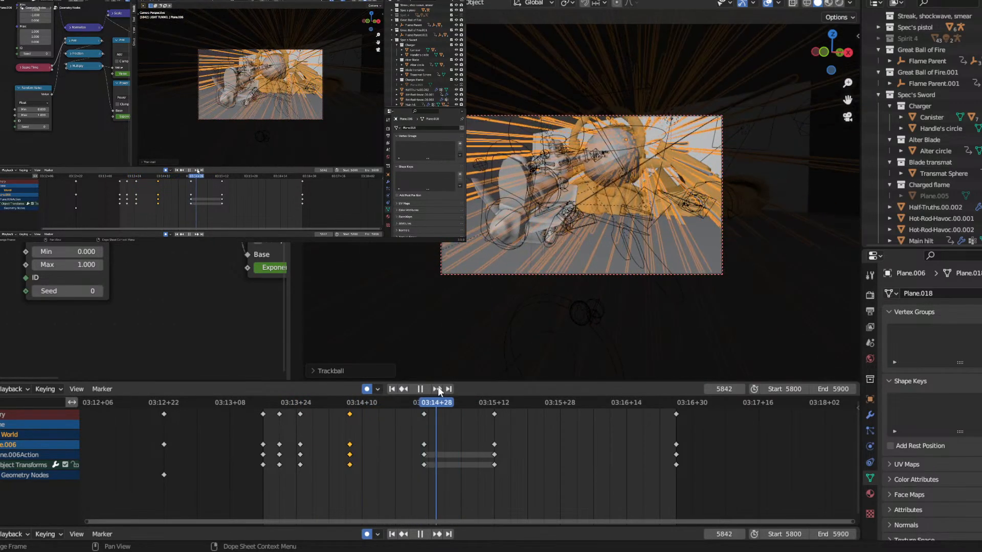
pyautogui.moveTo(368, 403); pyautogui.dragTo(351, 403)
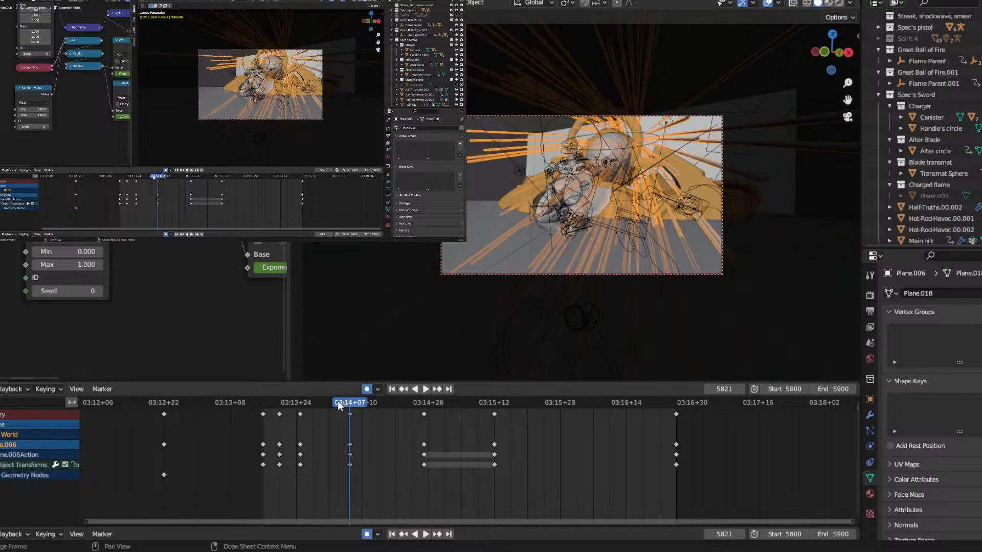
# Replay the spark burst through the camera and outside it, and examine its spread from the side up to frame 5839.
pyautogui.click(300, 404)
pyautogui.press('space')
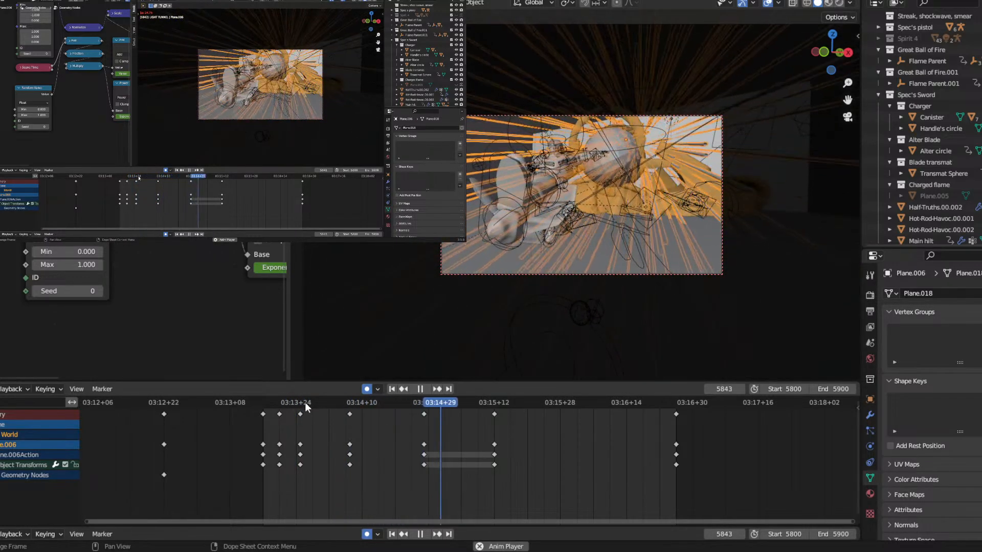
pyautogui.press('Escape')
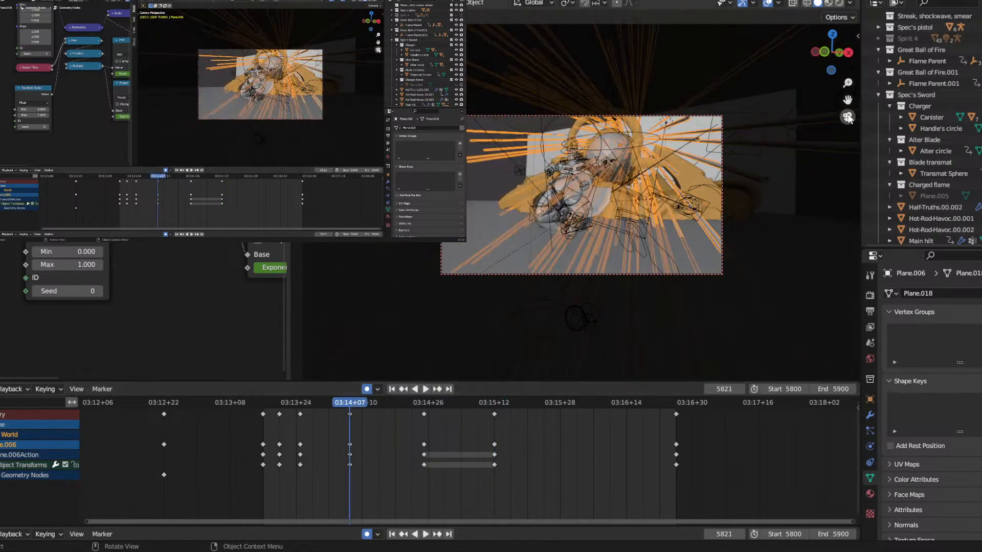
pyautogui.click(848, 116)
pyautogui.press('space')
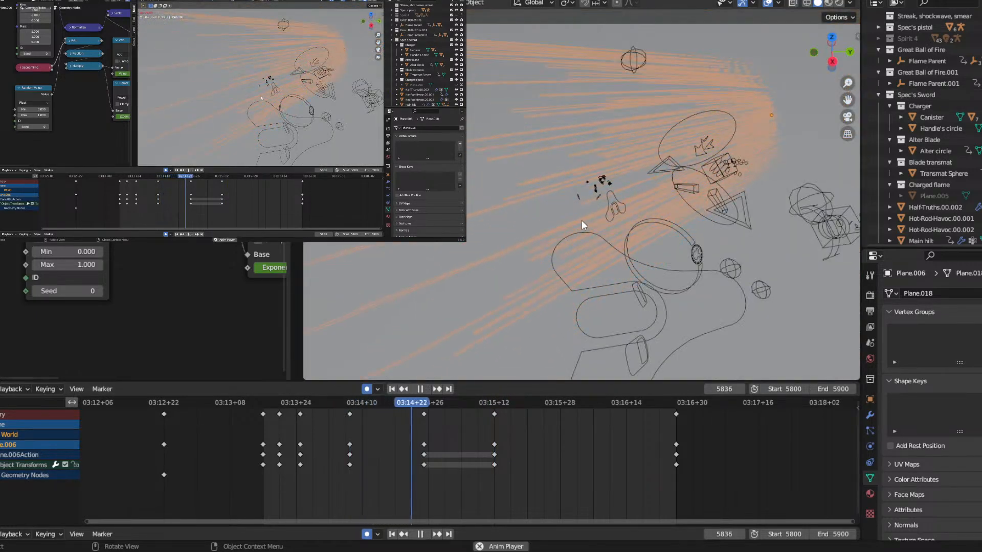
pyautogui.press('space')
pyautogui.moveTo(348, 407); pyautogui.dragTo(425, 395)
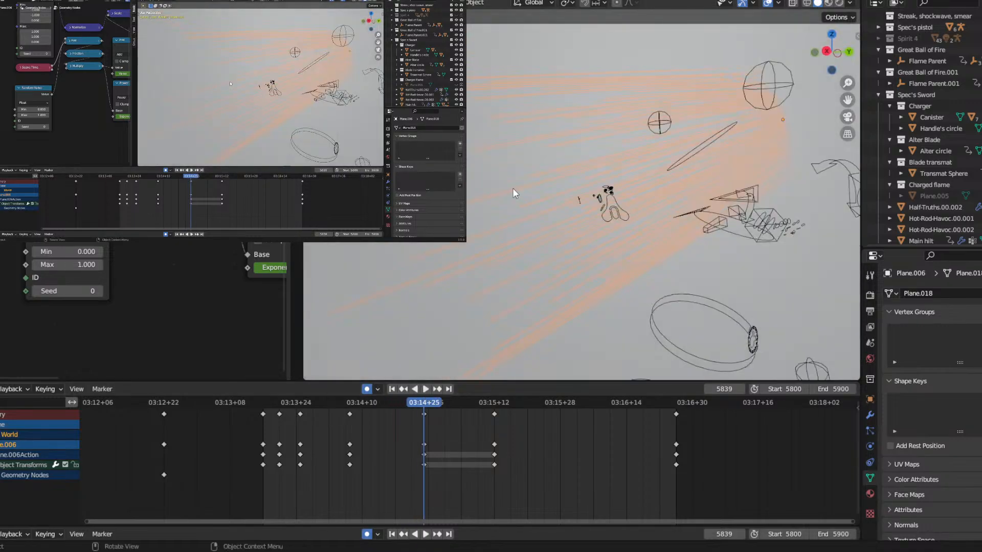
pyautogui.keyDown('shift'); pyautogui.moveTo(539, 199); pyautogui.dragTo(481, 269, button='middle'); pyautogui.keyUp('shift')
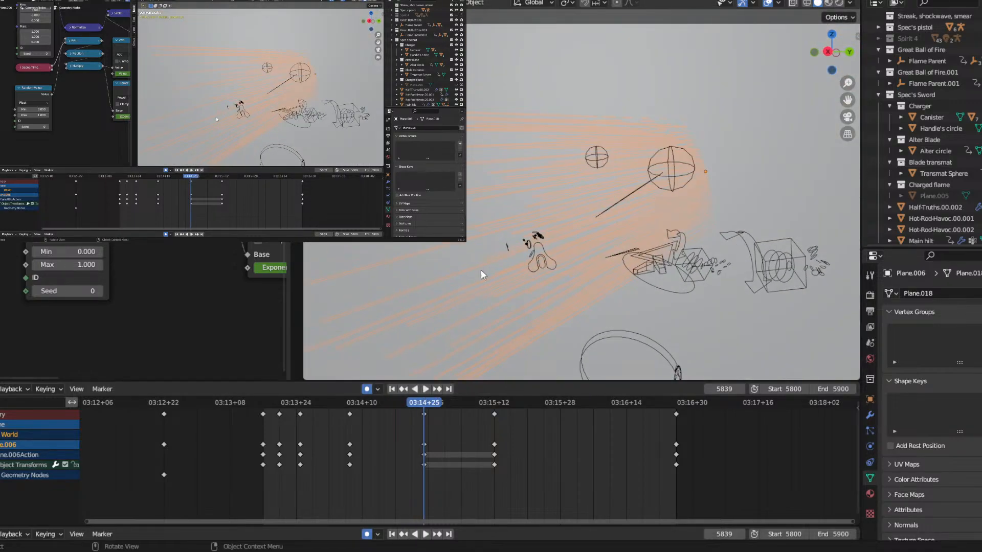
# Rotate the spark burst slightly in side view at frame 5821, keyframe it, and play the result.
pyautogui.moveTo(419, 403); pyautogui.dragTo(351, 406)
pyautogui.press('g')
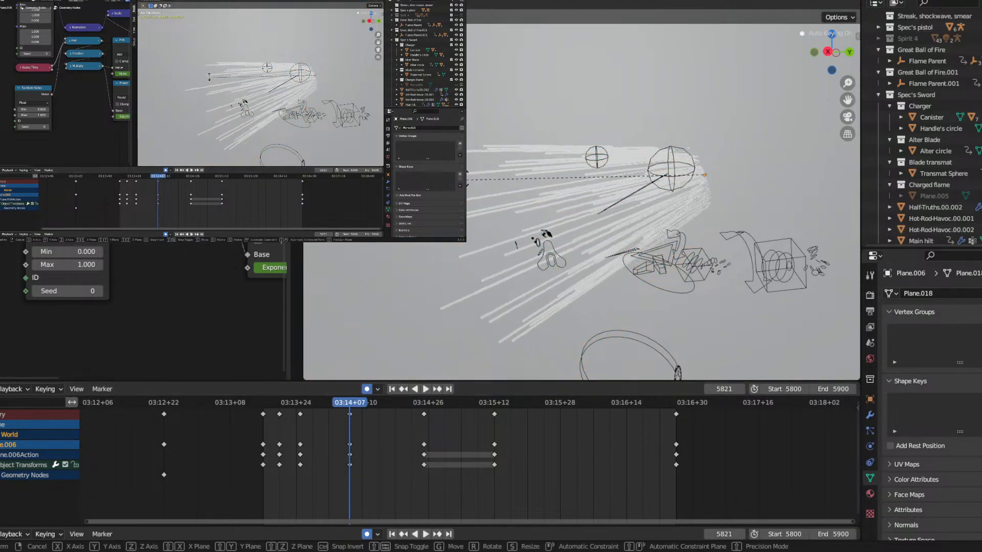
pyautogui.click(448, 313)
pyautogui.press('space')
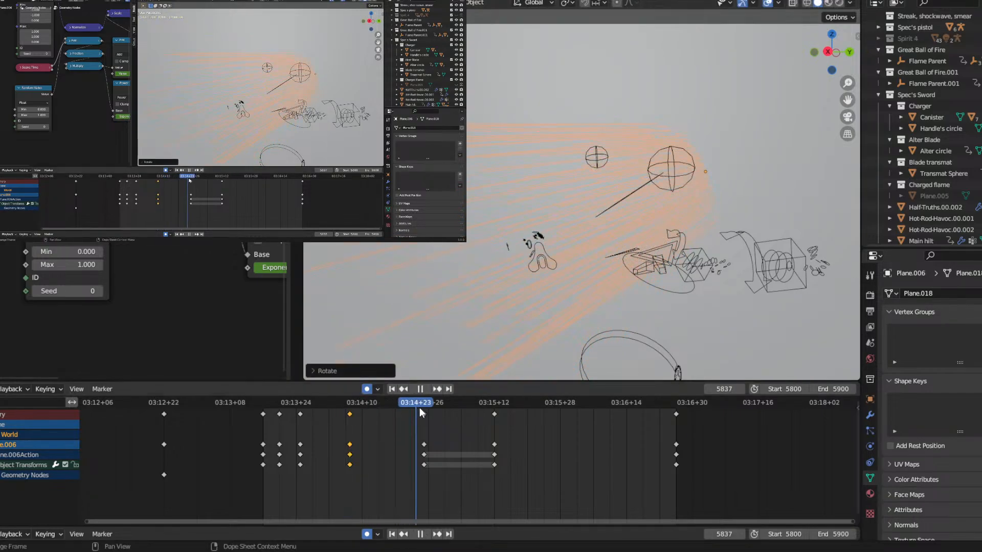
pyautogui.click(354, 407)
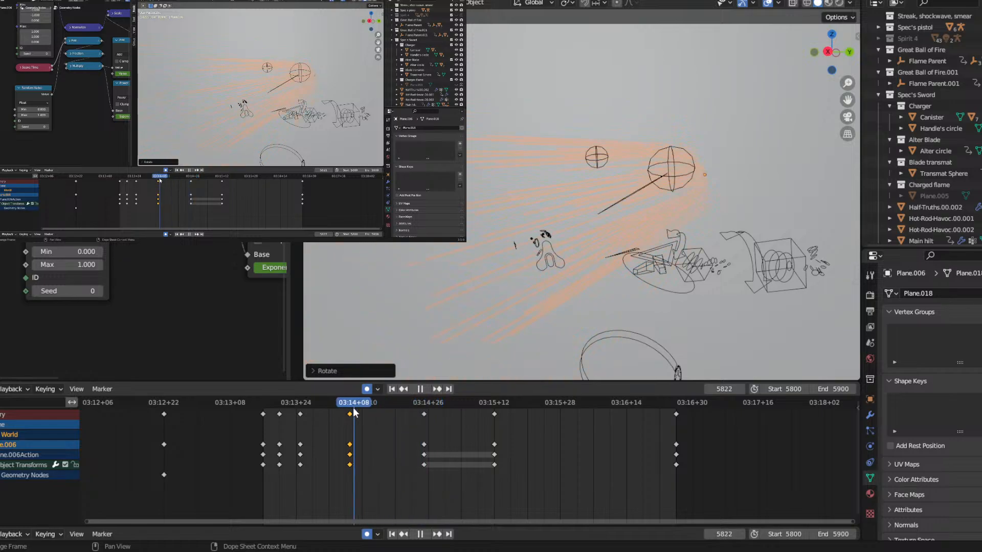
# Keyframe adjusted rotations of the spark burst in side view at frames 5829 and 5834.
pyautogui.moveTo(353, 407); pyautogui.dragTo(382, 400)
pyautogui.press('r')
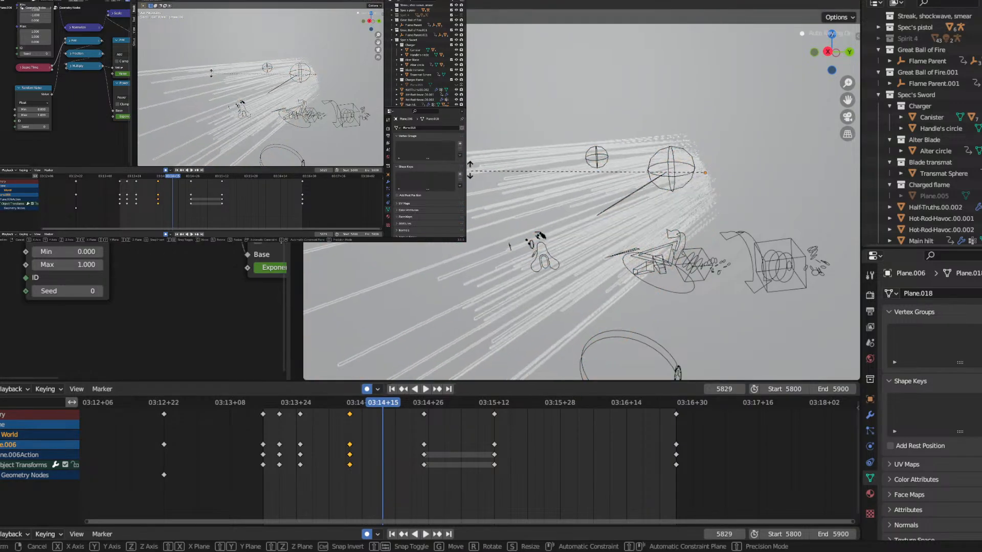
pyautogui.click(468, 139)
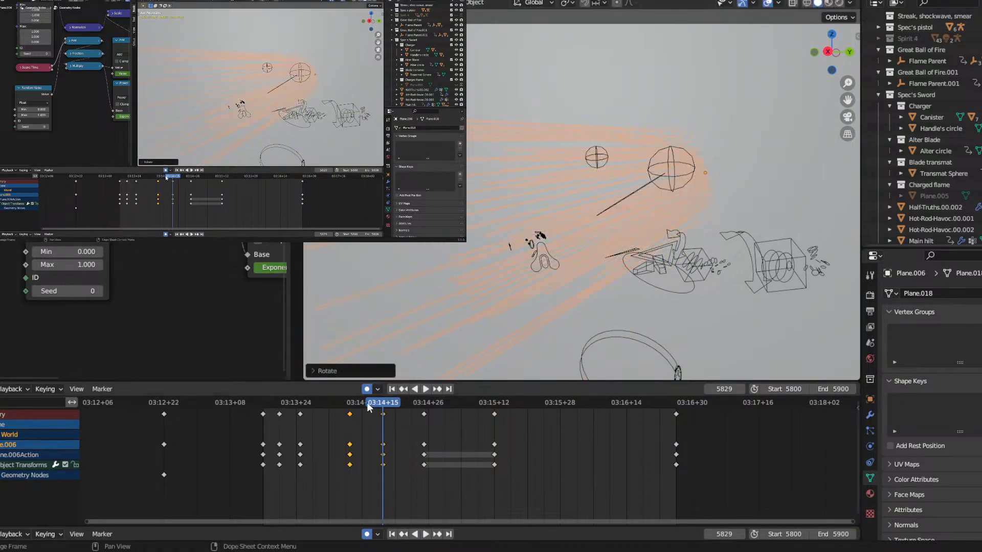
pyautogui.moveTo(365, 403); pyautogui.dragTo(435, 406)
pyautogui.press('r')
pyautogui.click(418, 300)
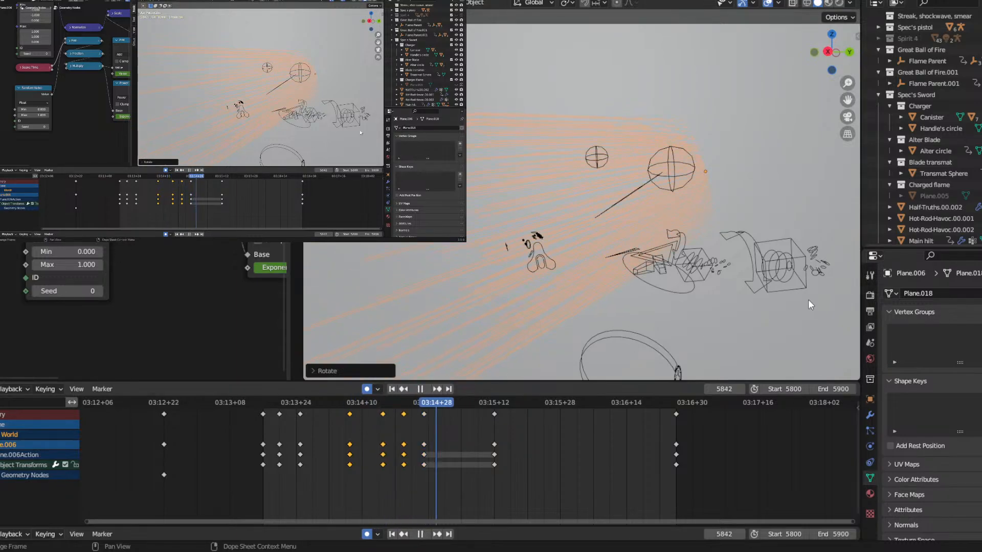
# Review the spark burst through the camera from frame 5800 and save the file.
pyautogui.click(848, 116)
pyautogui.click(265, 402)
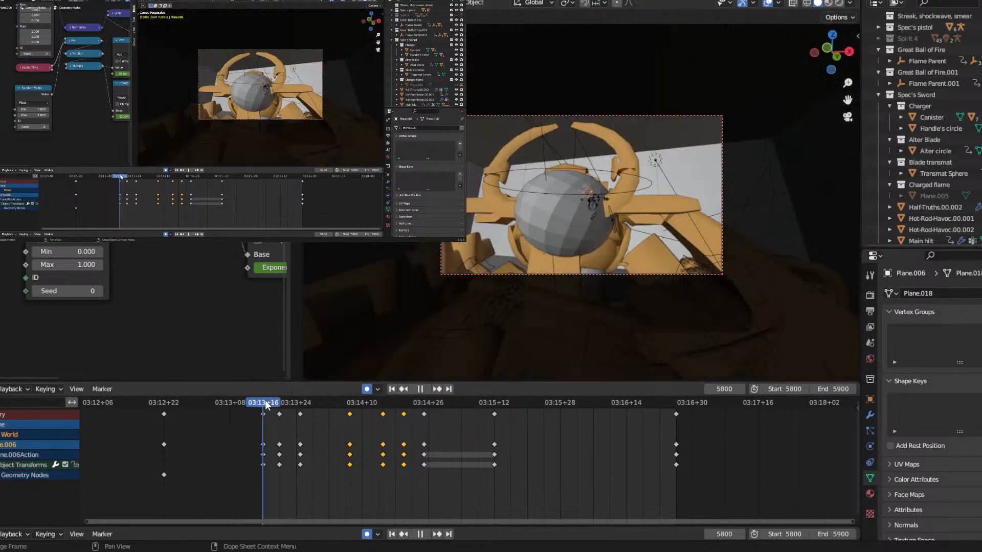
pyautogui.press('space')
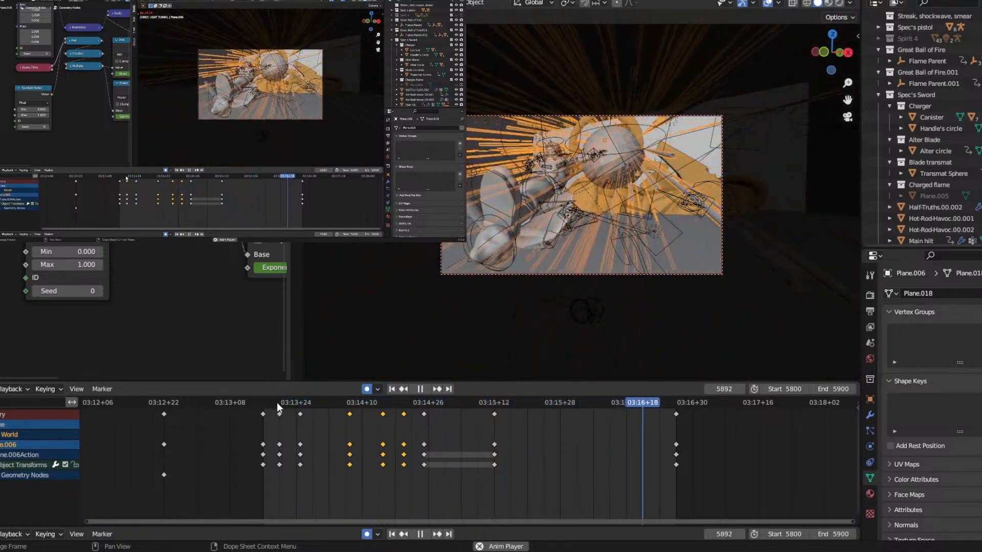
pyautogui.press('Escape')
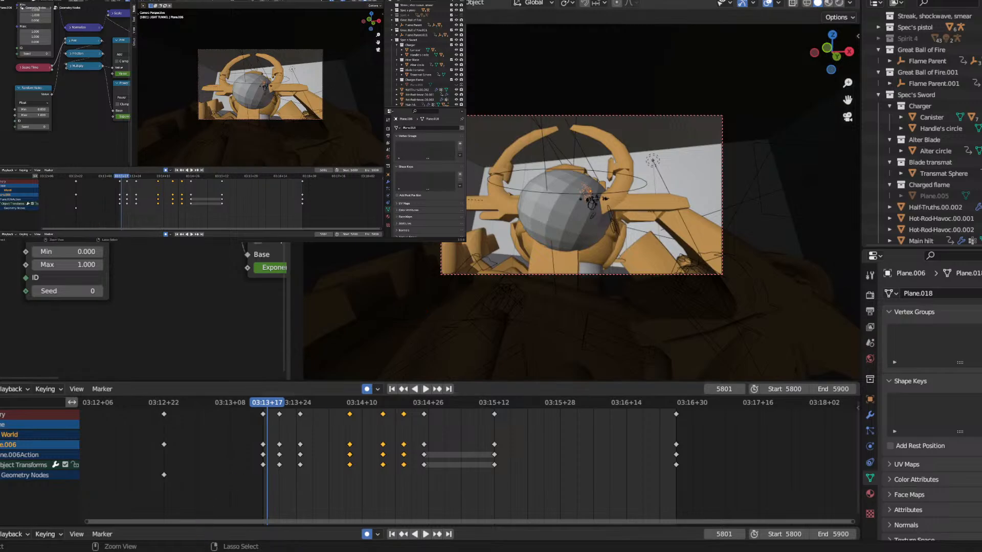
pyautogui.hotkey('ctrl', 's')
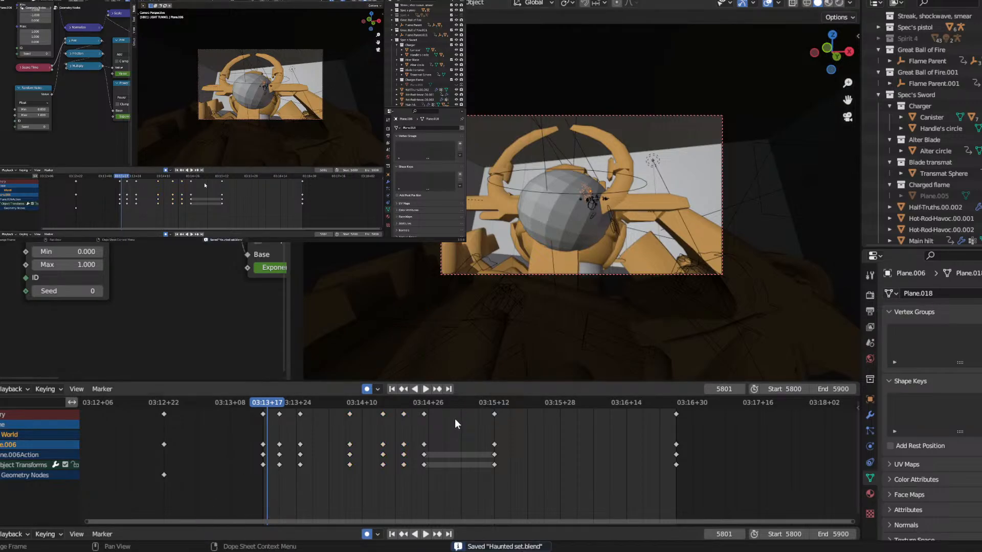
pyautogui.press('space')
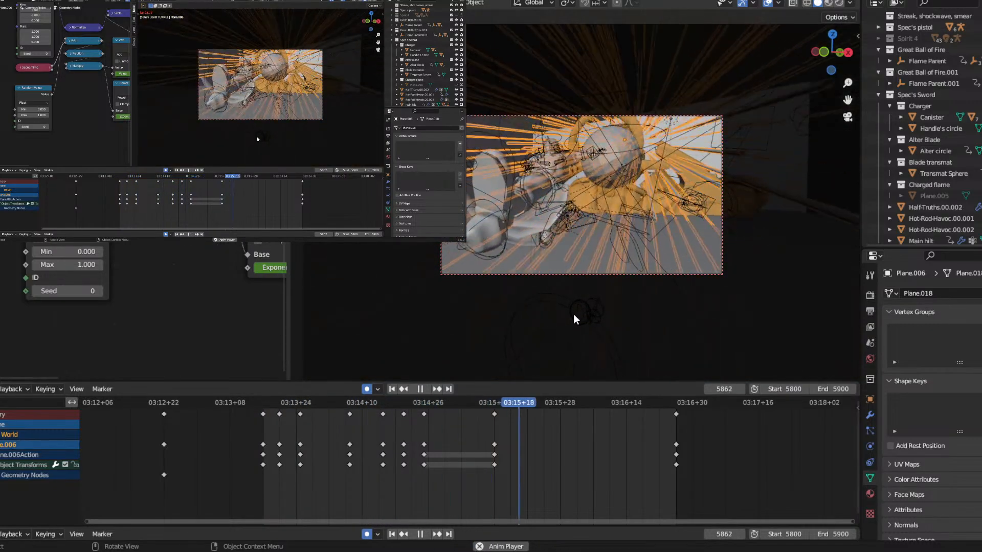
pyautogui.press('space')
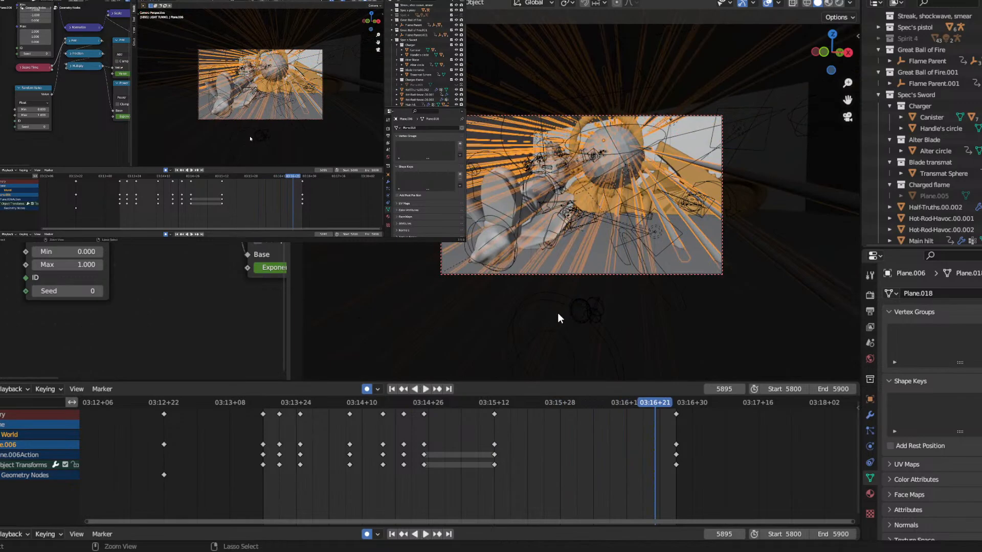
pyautogui.hotkey('ctrl', 's')
# Render the light tunnel shot as an animation for frames 5800 to 5900 and save the file.
pyautogui.click(29, 0)
pyautogui.moveTo(21, 0)
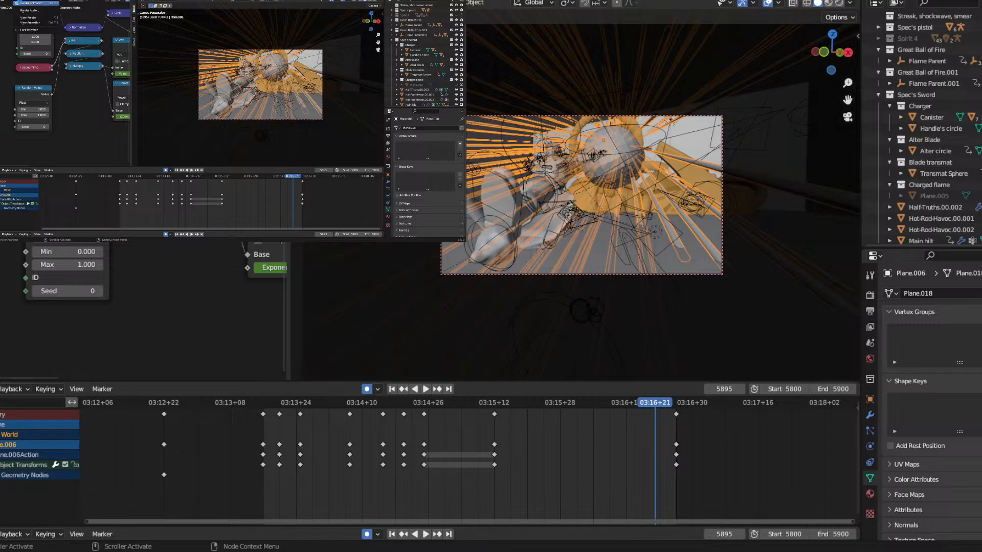
pyautogui.click(21, 2)
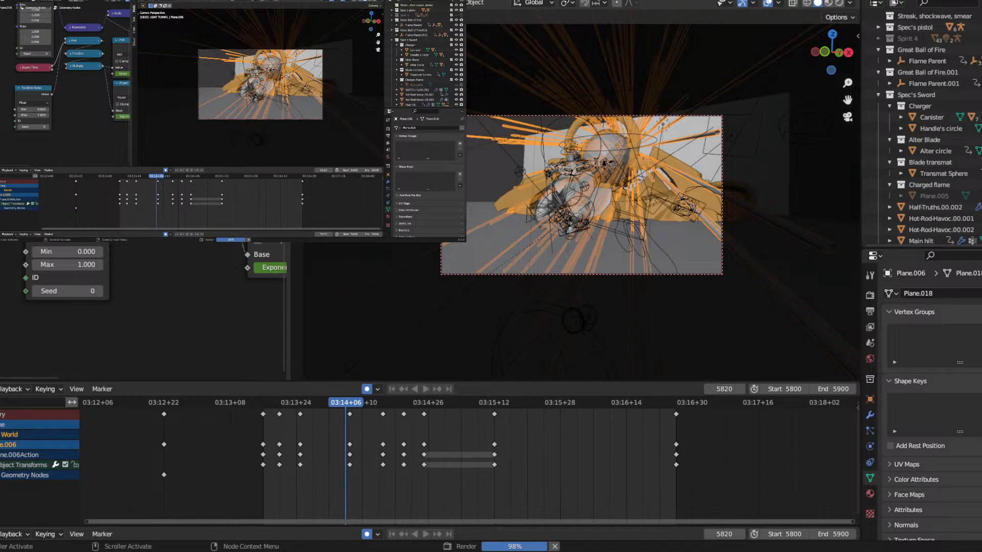
pyautogui.press('Right')
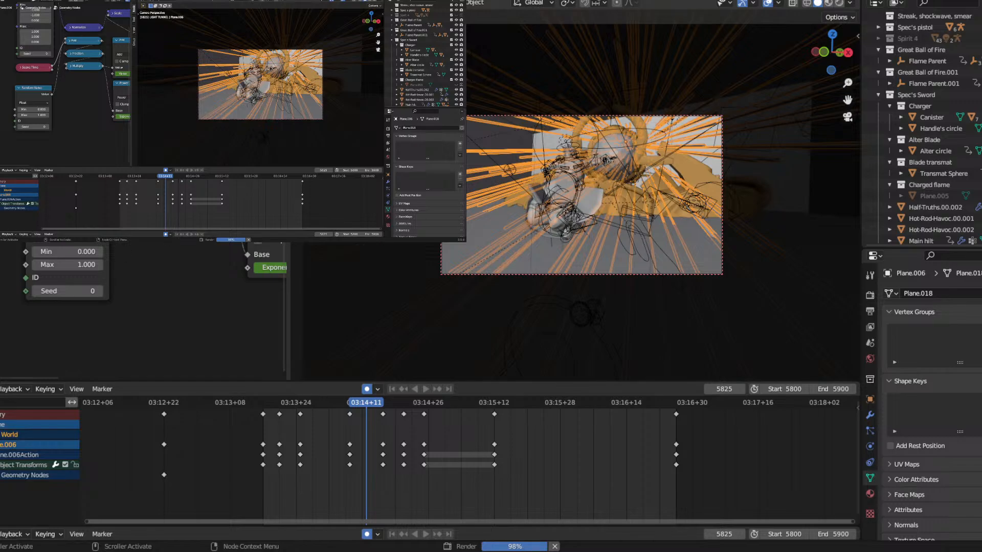
pyautogui.press('Right')
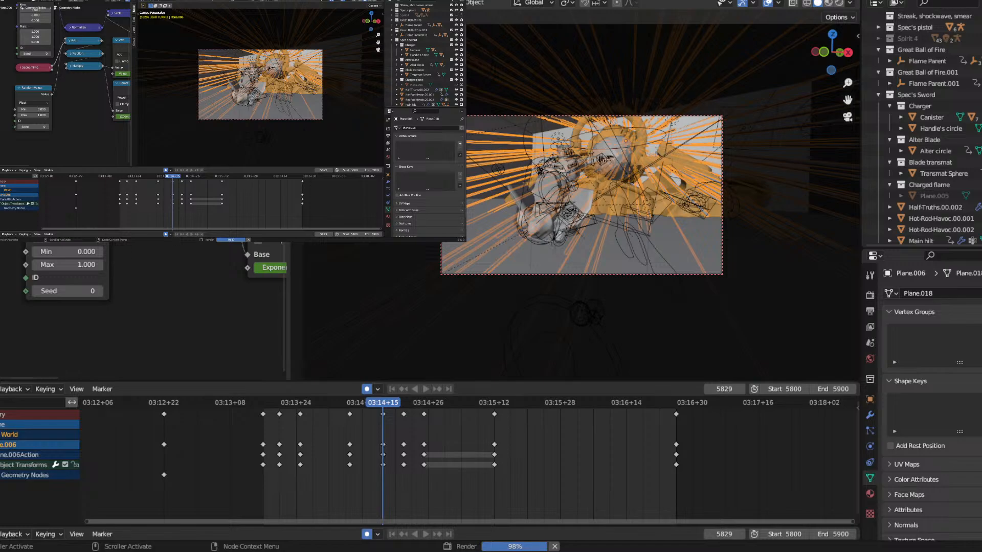
pyautogui.press('Right')
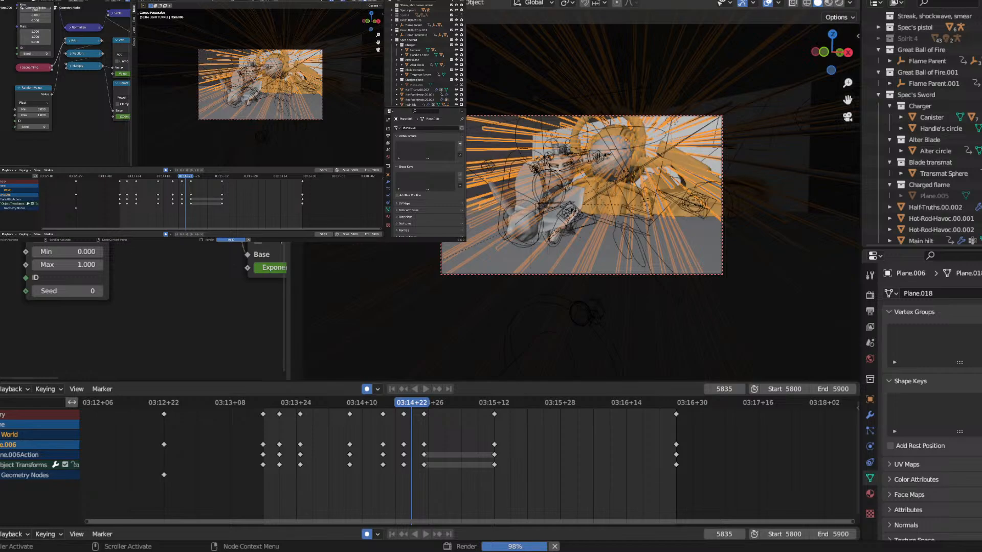
pyautogui.press('Right')
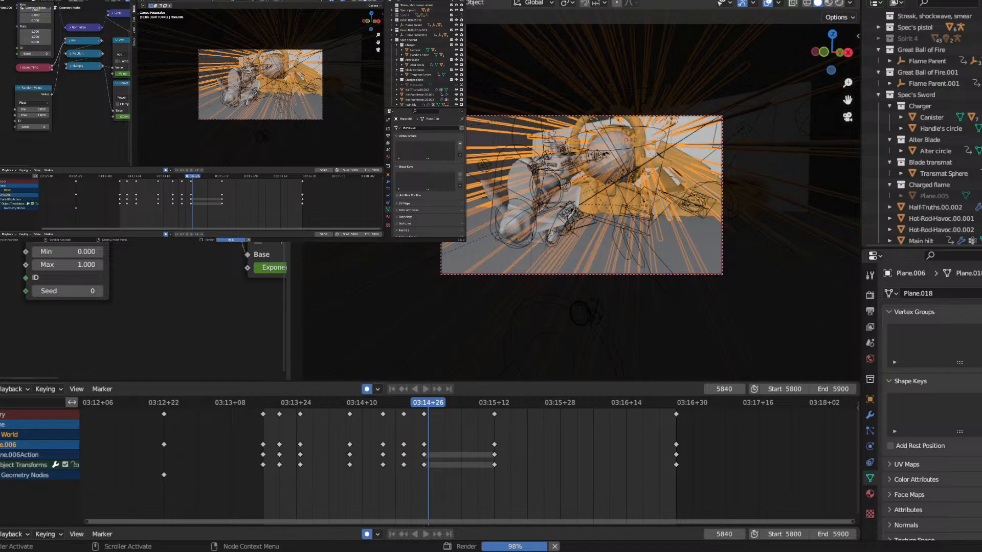
pyautogui.press('Right')
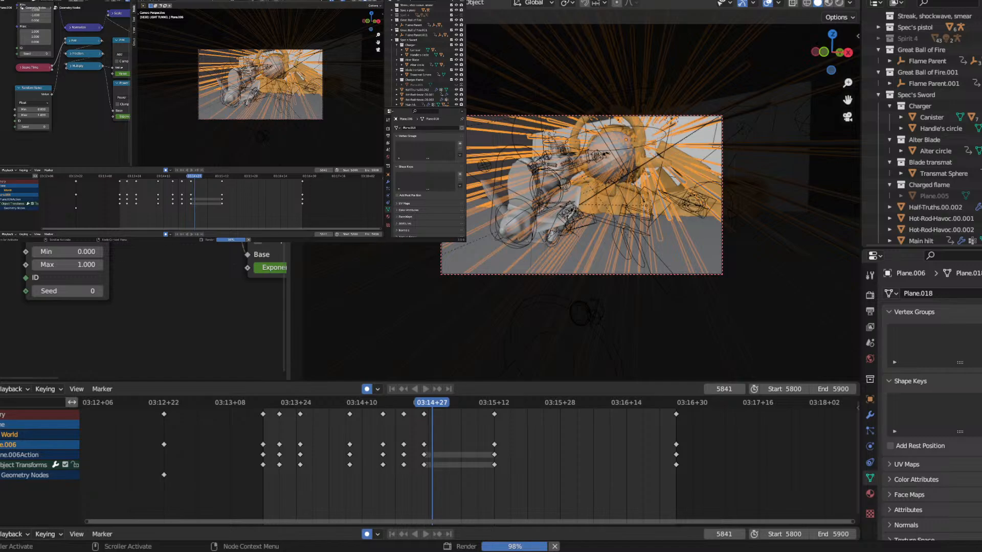
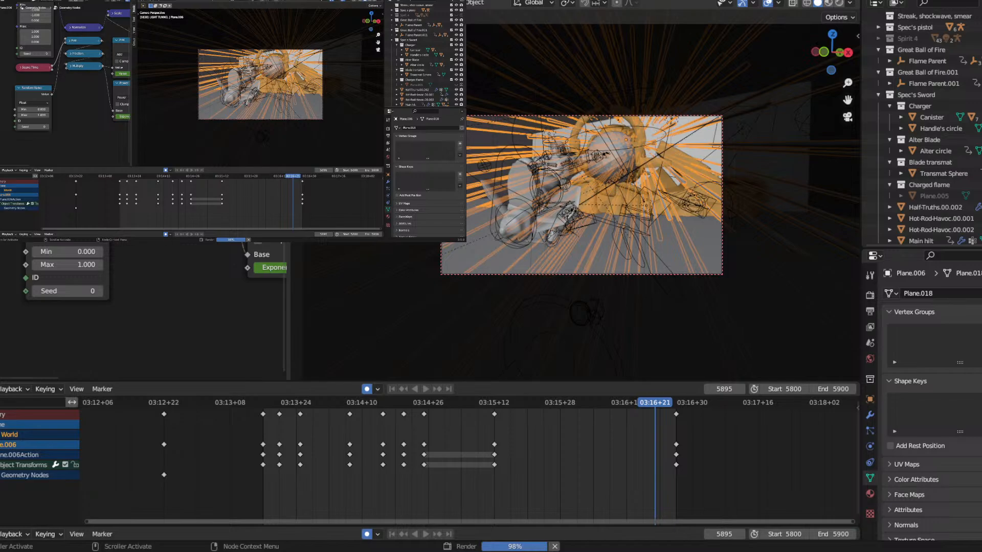
pyautogui.press('Right')
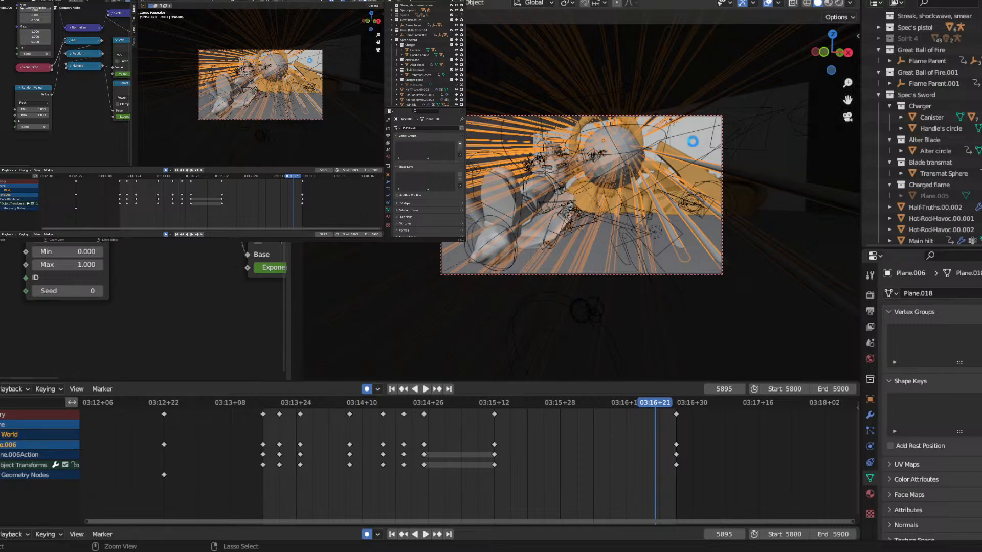
pyautogui.hotkey('ctrl', 's')
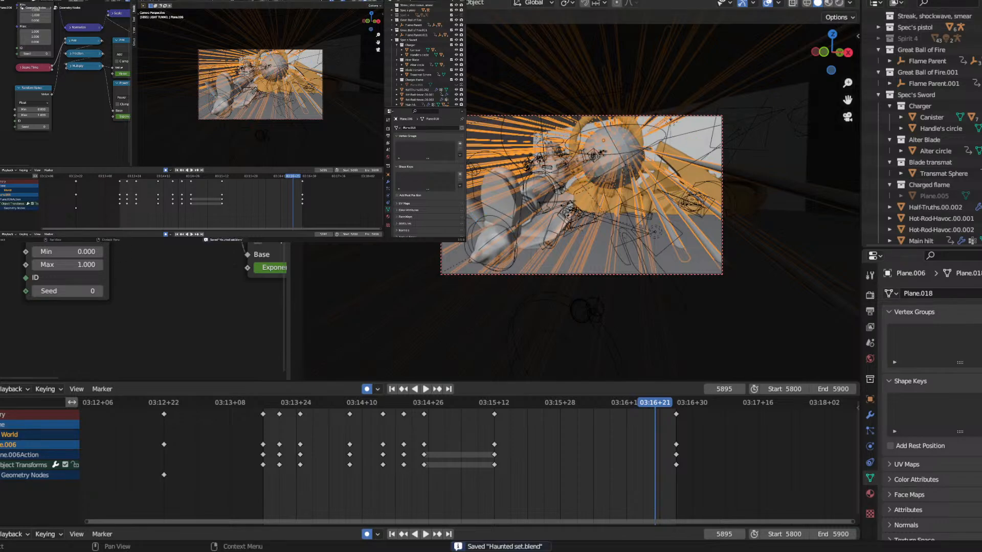
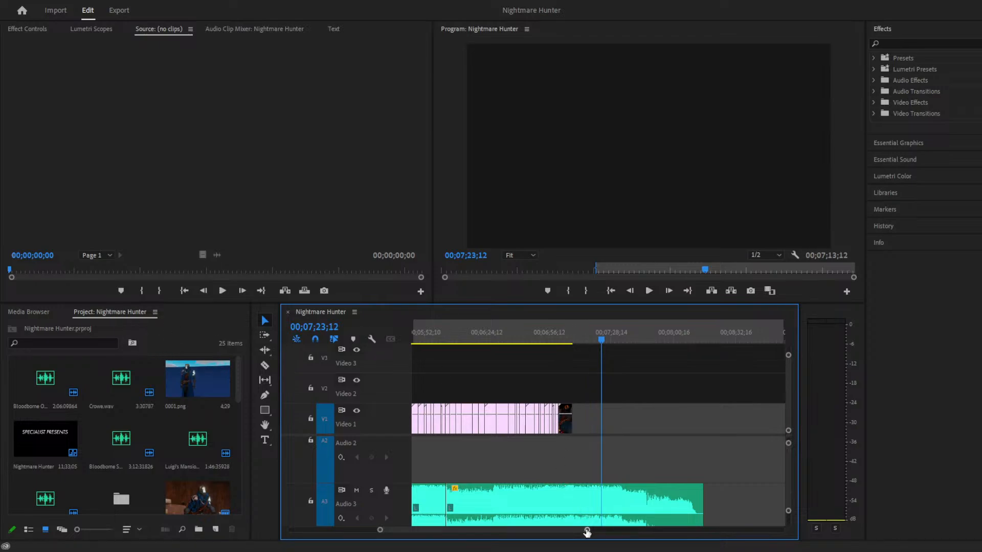
# Switch to Premiere Pro, open the Underground bin, and place the playhead at the end of the last 4900.png clip, 00;07;08;10.
pyautogui.moveTo(586, 530); pyautogui.dragTo(529, 529)
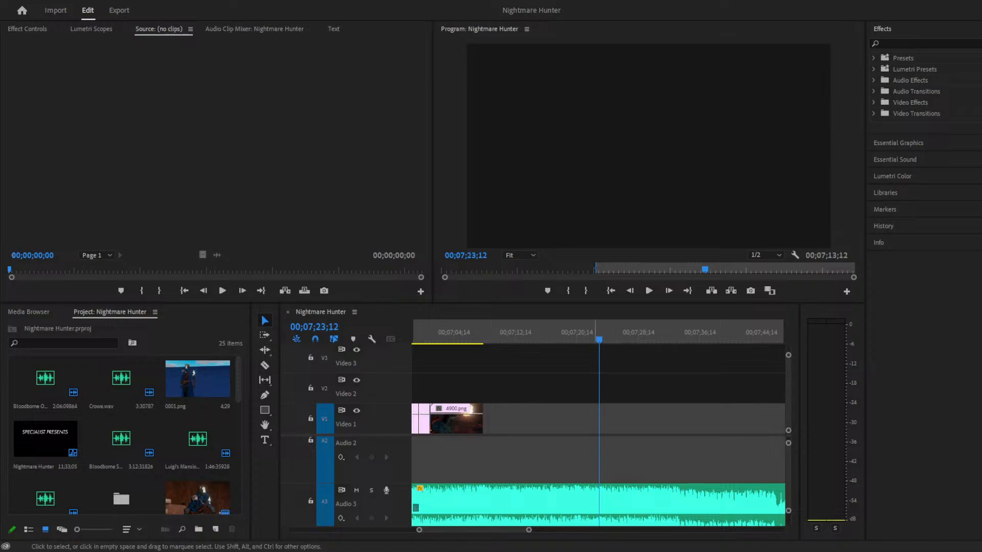
pyautogui.click(465, 356)
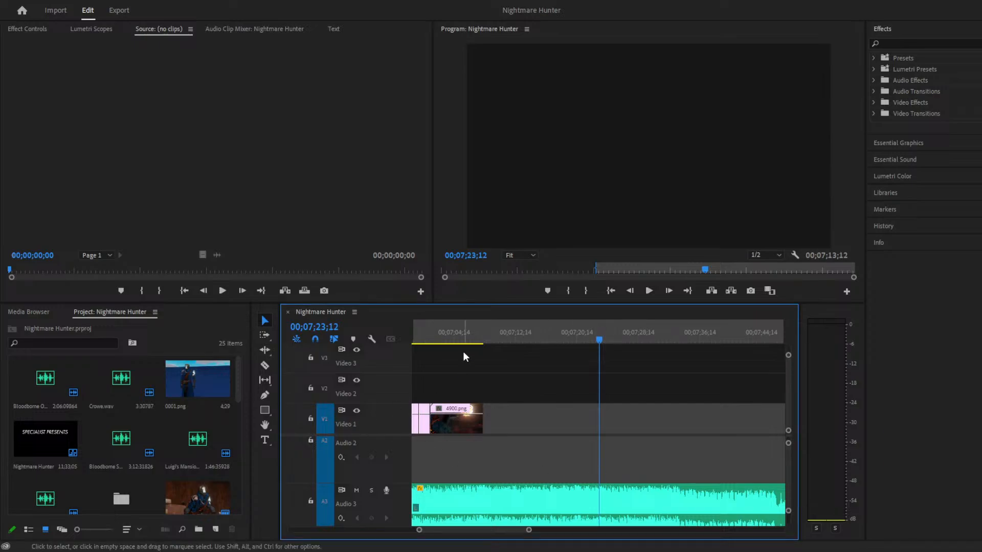
pyautogui.moveTo(462, 336); pyautogui.dragTo(487, 336)
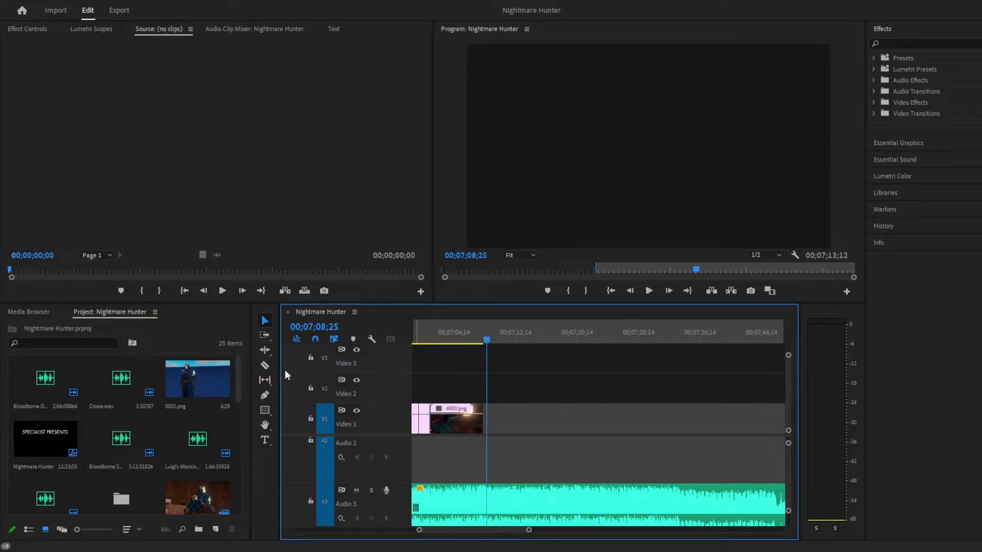
pyautogui.scroll(-2, 121, 451)
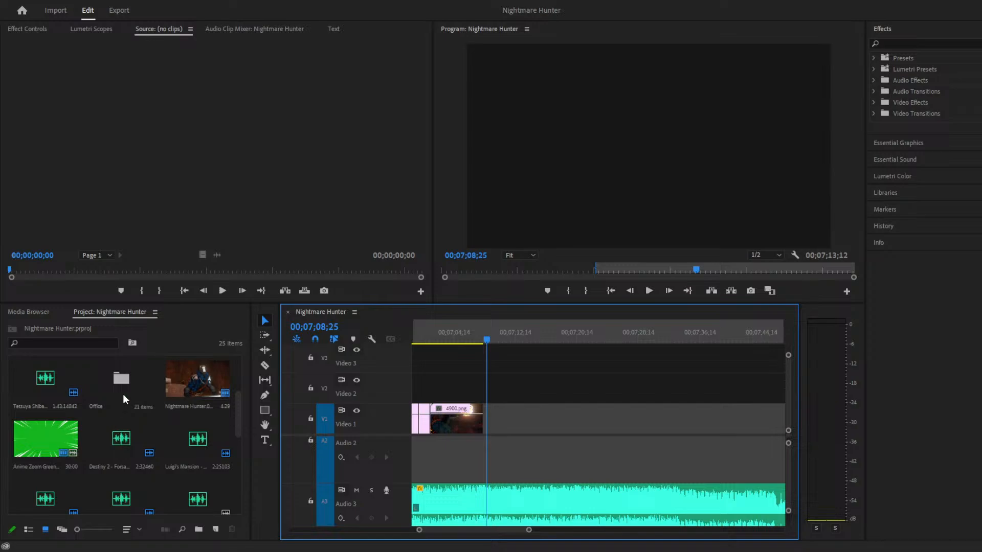
pyautogui.scroll(-5, 119, 401)
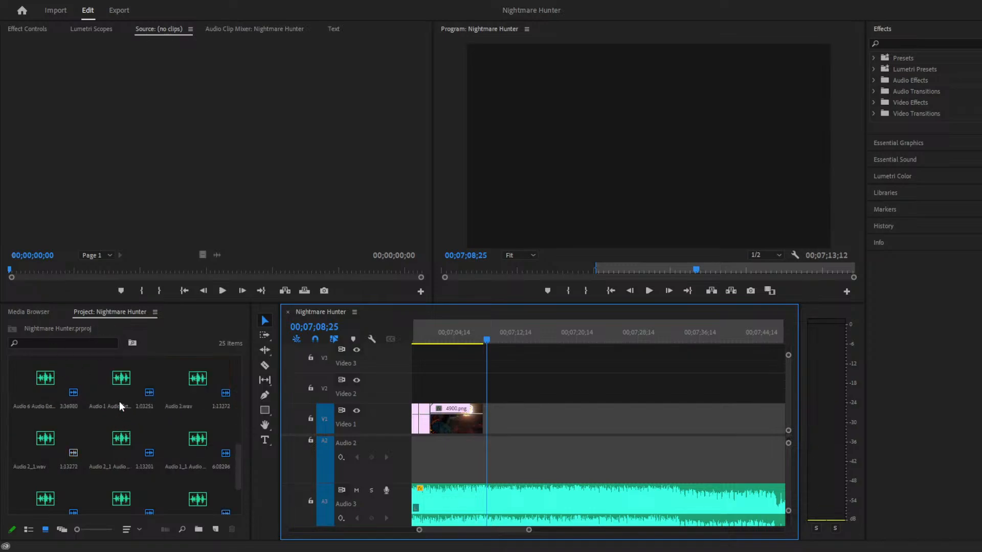
pyautogui.doubleClick(43, 484)
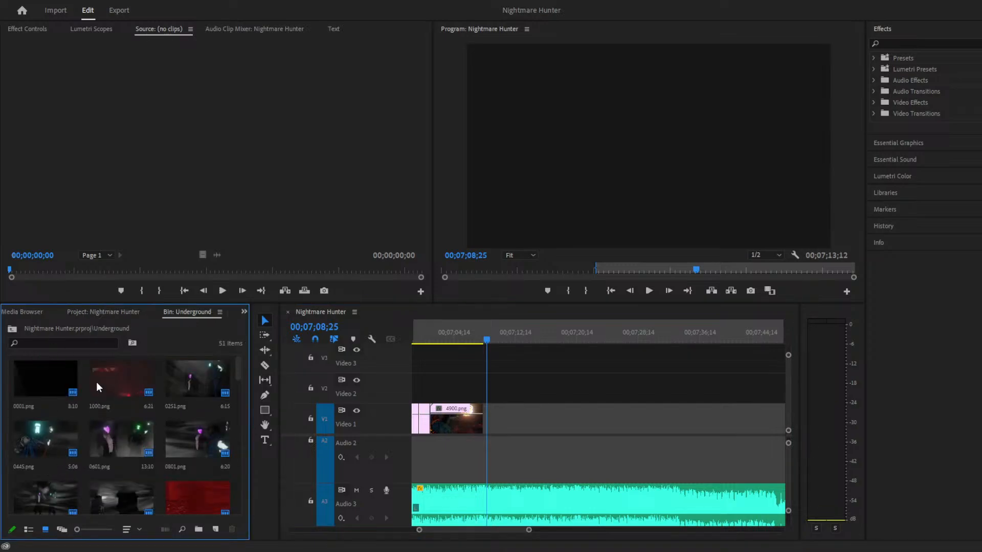
pyautogui.scroll(-10, 116, 404)
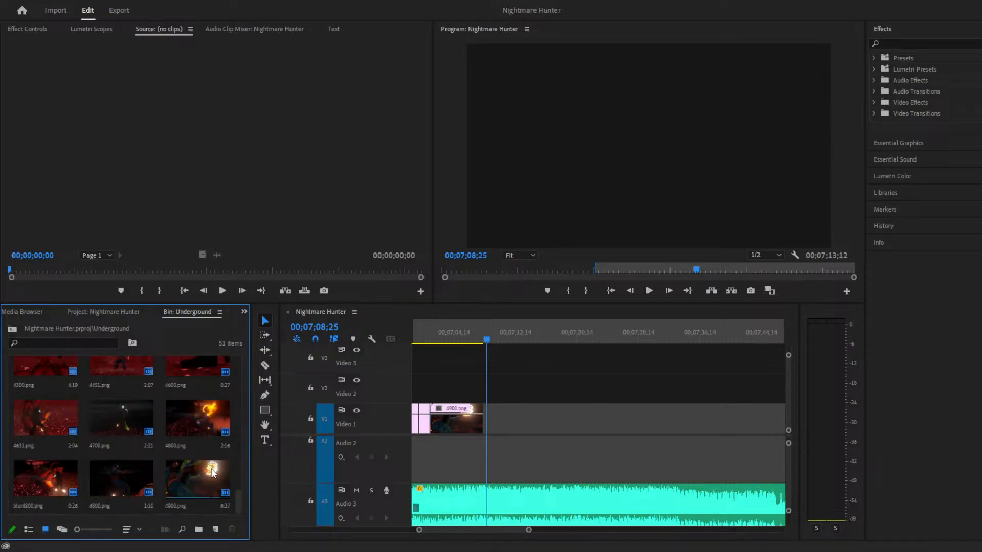
pyautogui.click(474, 336)
pyautogui.moveTo(474, 332); pyautogui.dragTo(484, 334)
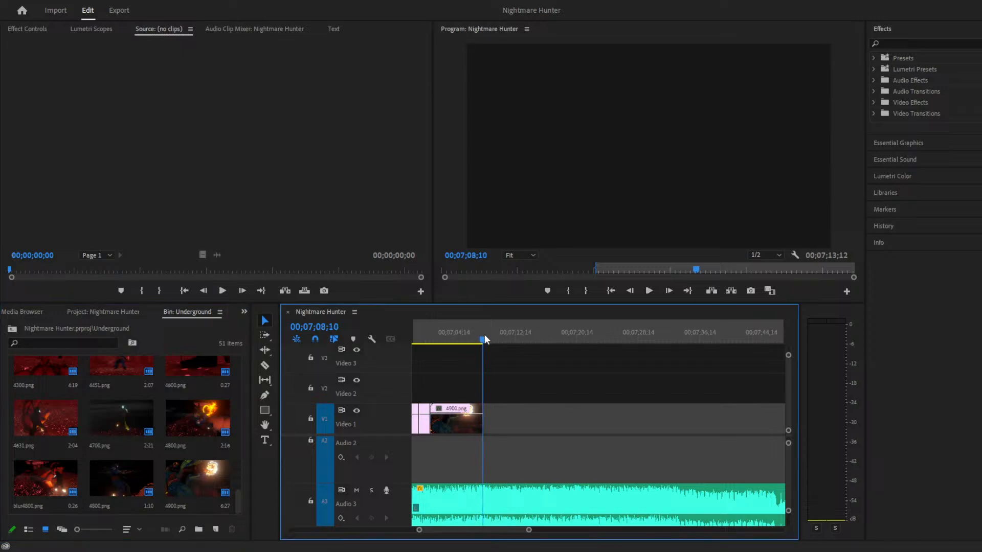
# Import the rendered image sequences 5141.png, 5201.png, 5241.png and 5401.png into the Underground bin.
pyautogui.doubleClick(207, 511)
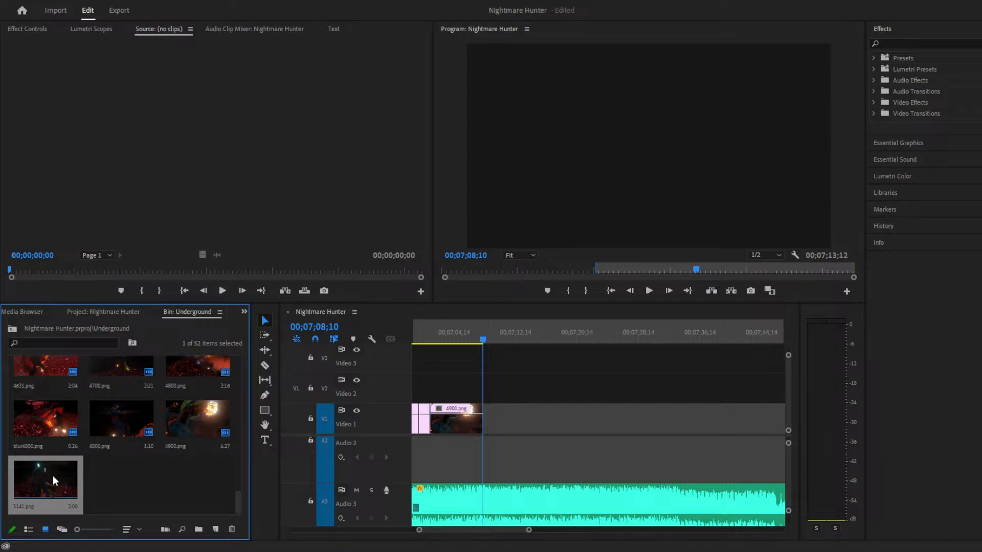
pyautogui.doubleClick(96, 471)
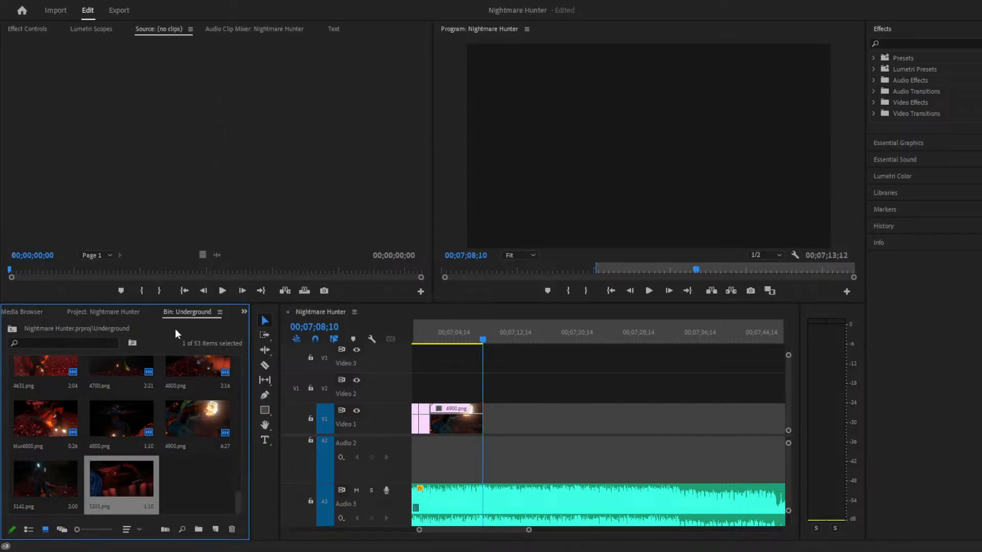
pyautogui.click(180, 475)
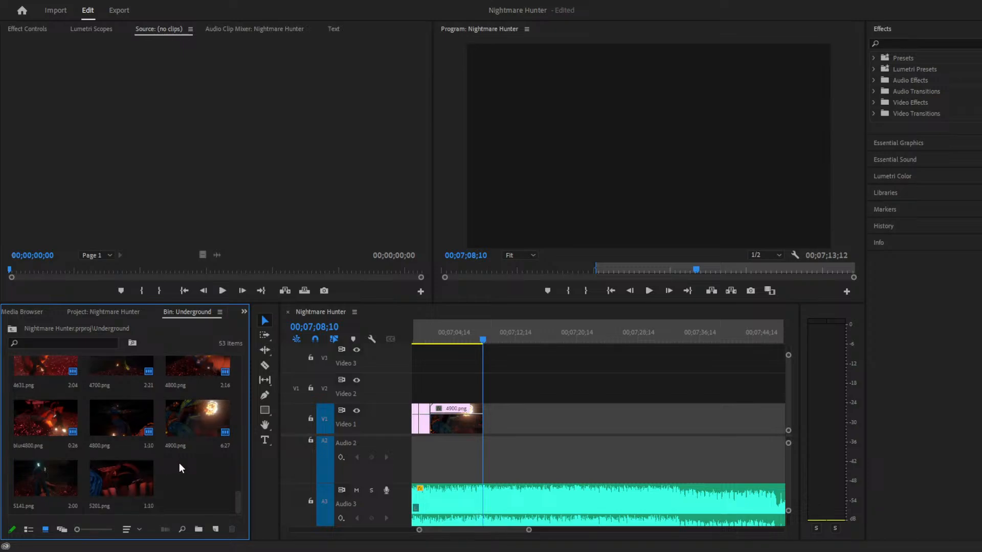
pyautogui.doubleClick(179, 463)
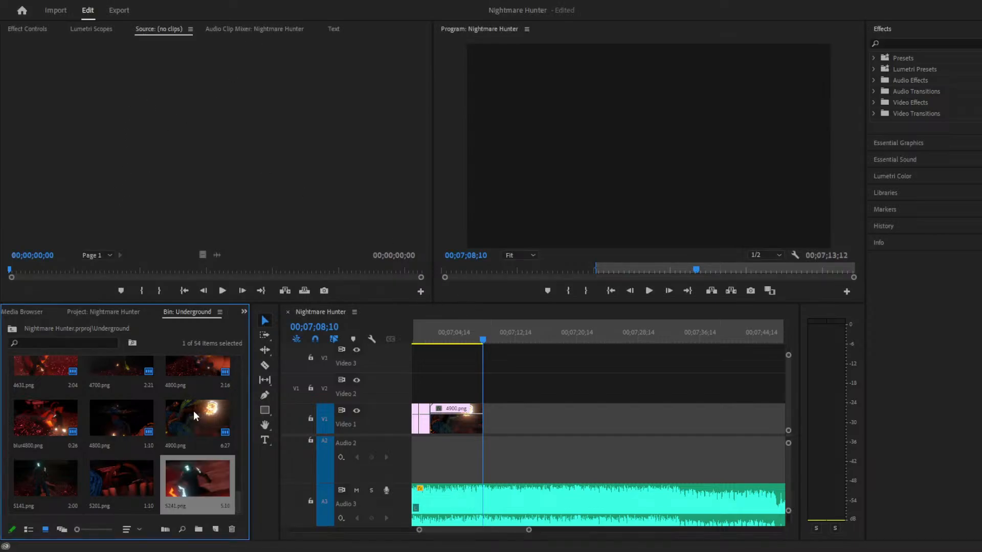
pyautogui.click(161, 460)
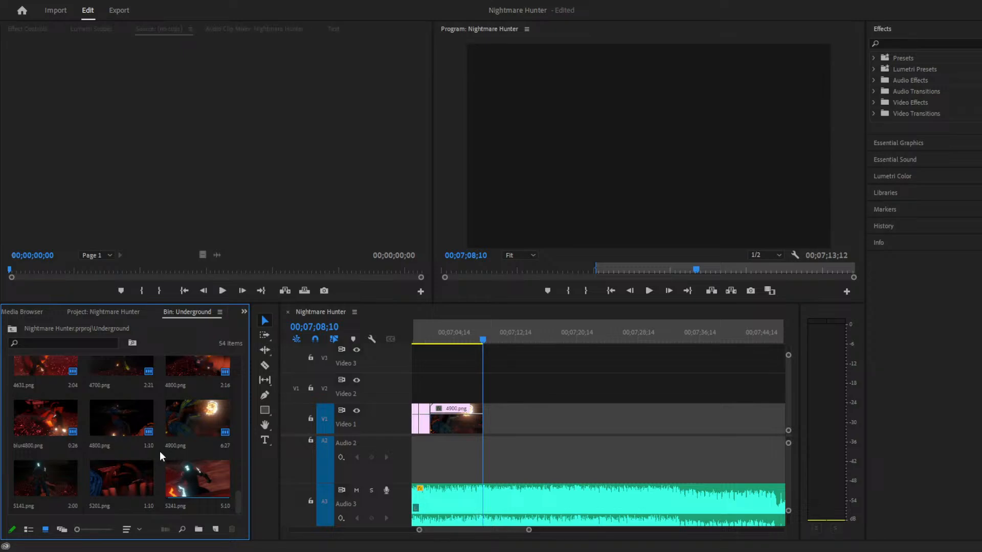
pyautogui.doubleClick(159, 451)
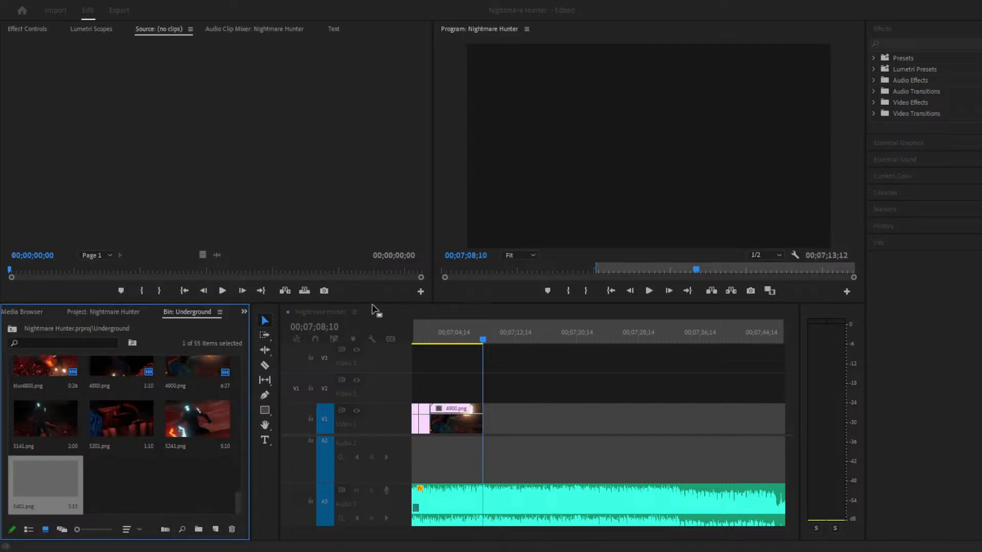
# Import the image sequences 5501.png and 5582.png into the Underground bin.
pyautogui.click(137, 471)
pyautogui.doubleClick(137, 470)
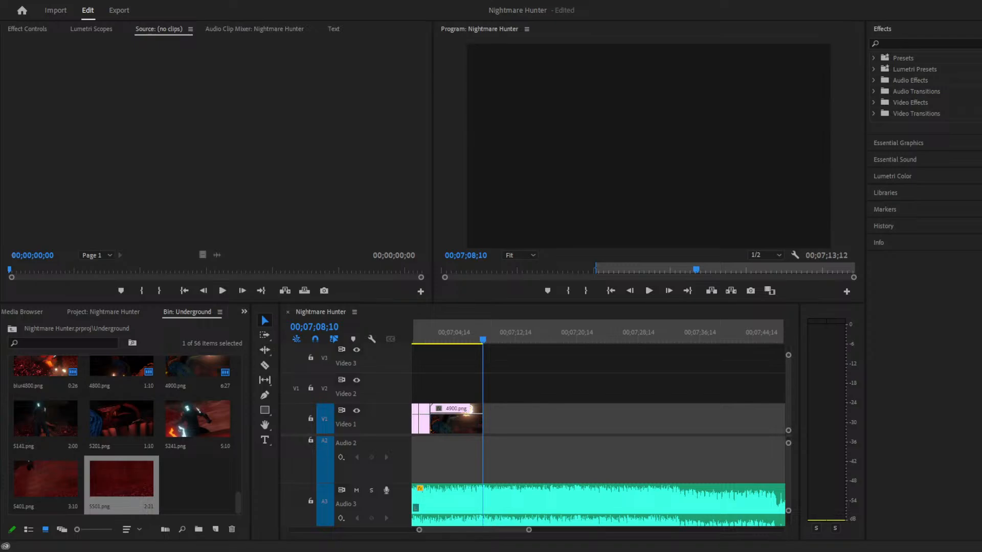
pyautogui.click(122, 455)
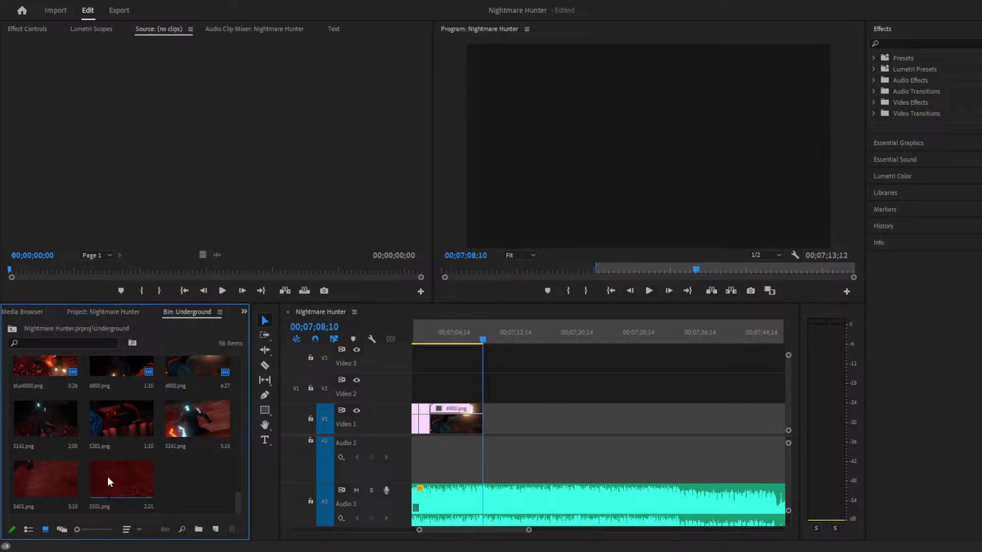
pyautogui.doubleClick(168, 469)
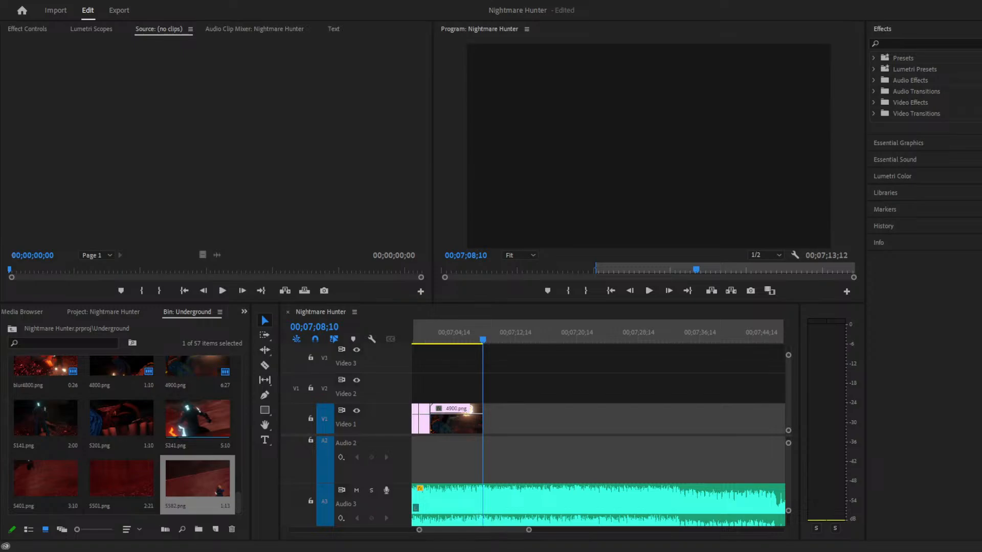
# Import the remaining image sequences 5624.png, 5700.png and 5800.png into the Underground bin.
pyautogui.click(168, 449)
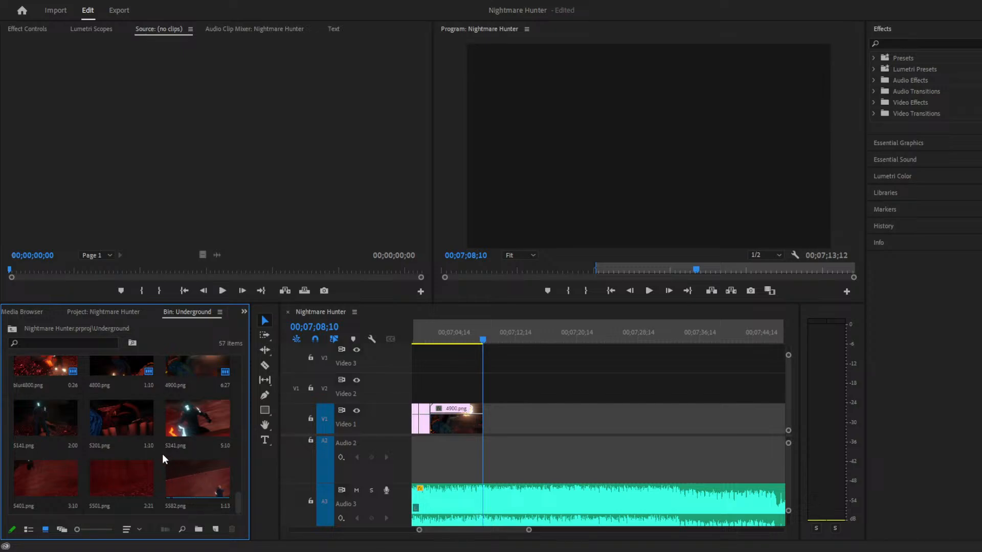
pyautogui.doubleClick(161, 460)
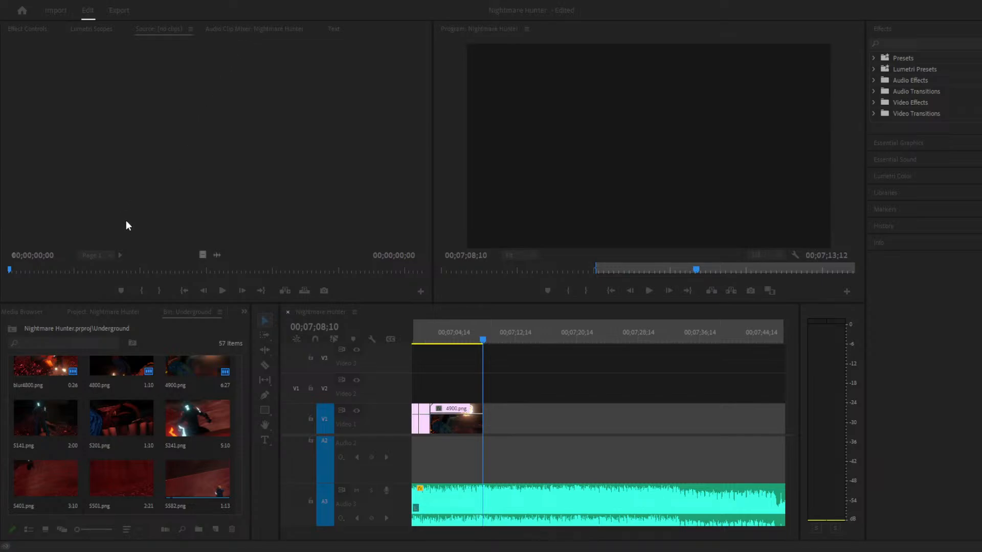
pyautogui.click(422, 299)
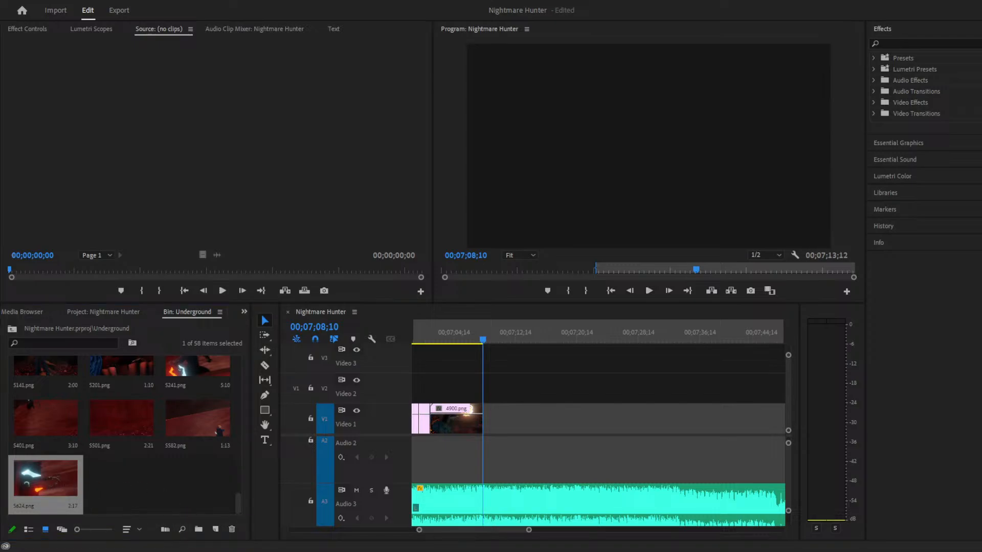
pyautogui.click(100, 465)
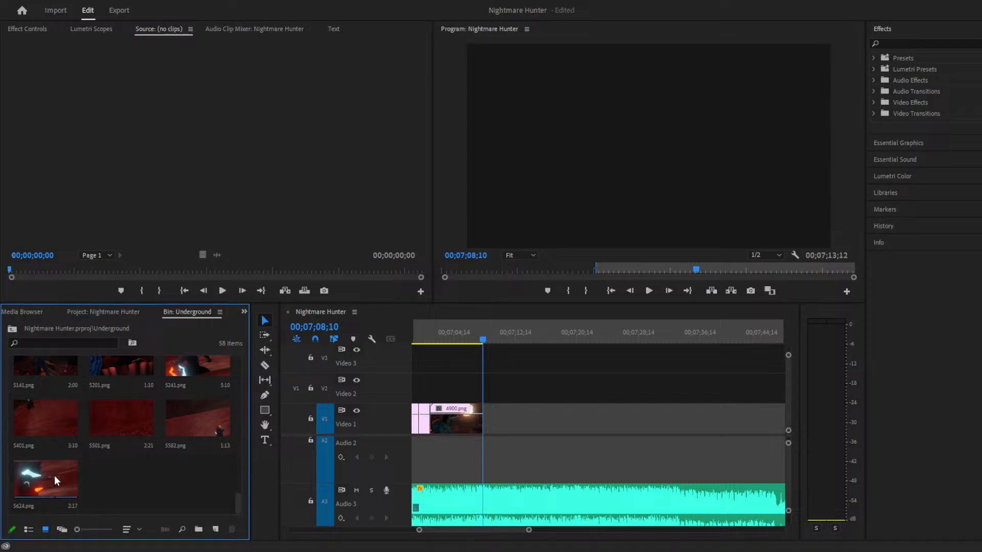
pyautogui.doubleClick(100, 468)
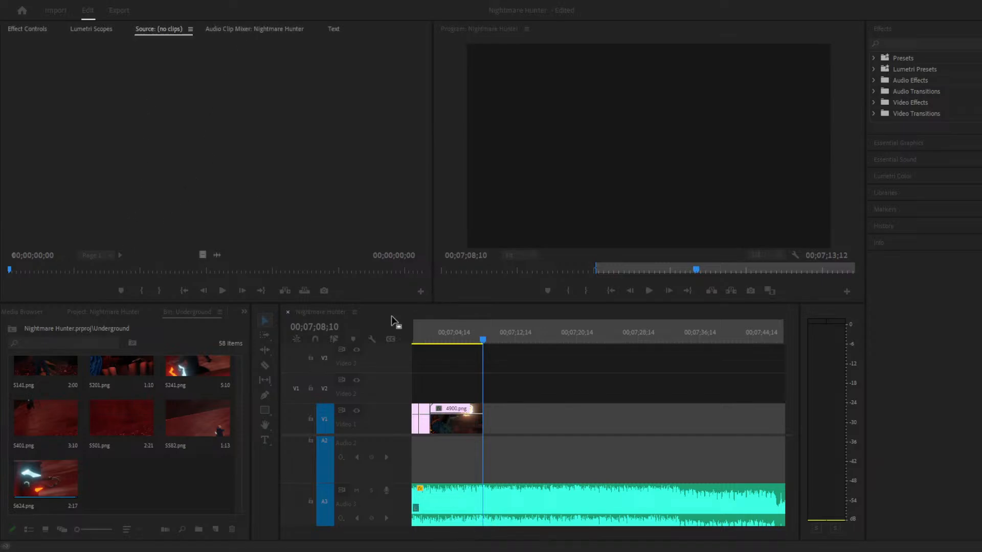
pyautogui.doubleClick(180, 468)
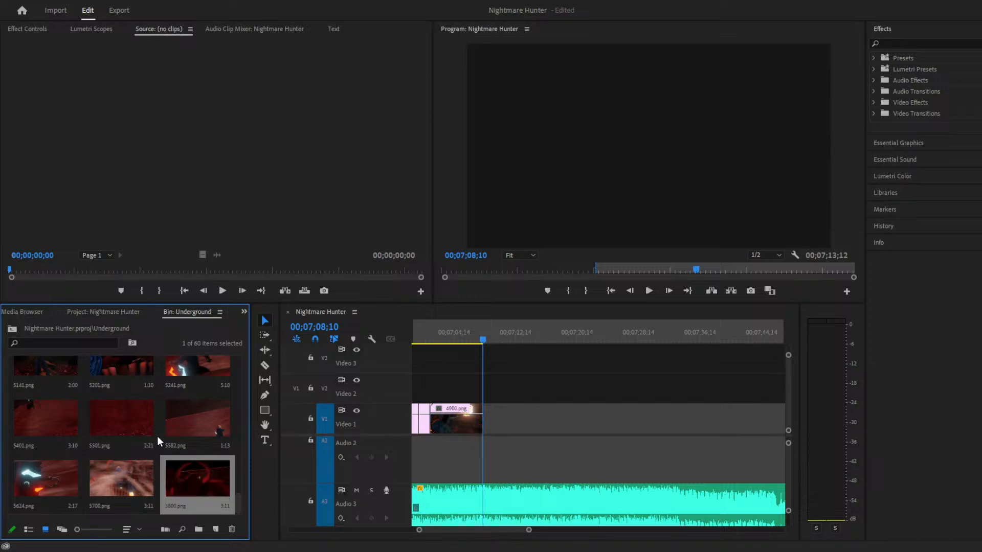
# Load 5141.png as the source clip and set its in point at 00:00:00:07 and its out point at 00:00:01:28.
pyautogui.scroll(3, 154, 430)
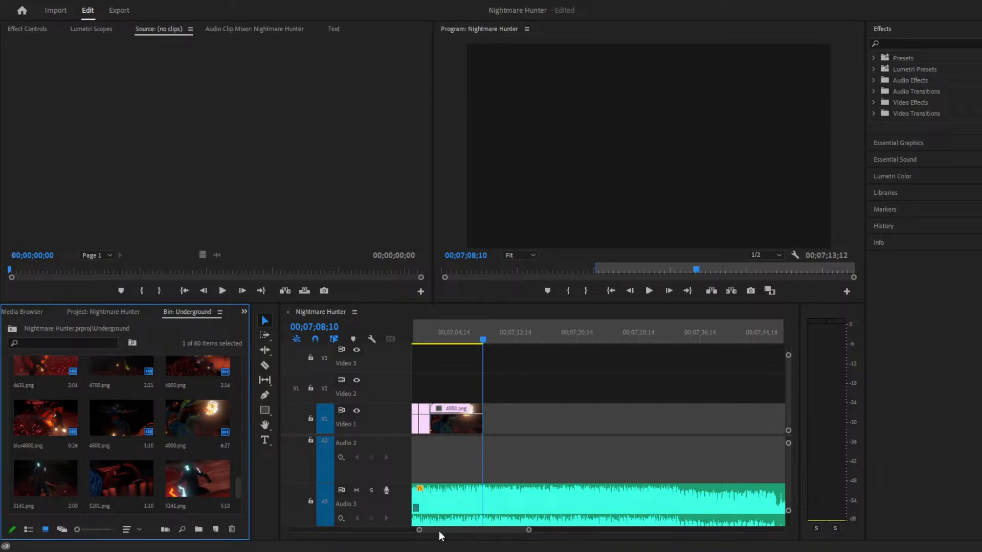
pyautogui.moveTo(530, 531); pyautogui.dragTo(569, 532)
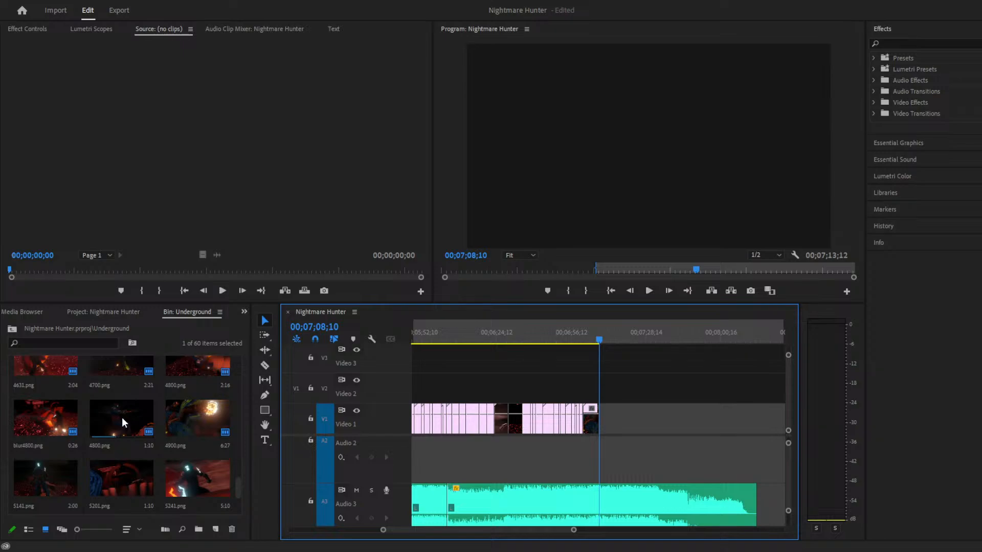
pyautogui.scroll(-2, 138, 429)
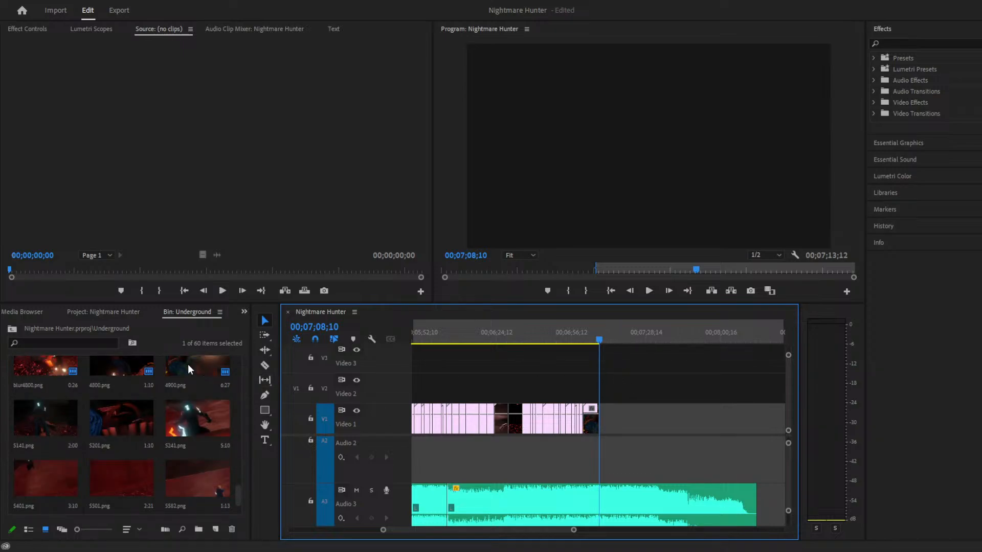
pyautogui.doubleClick(31, 426)
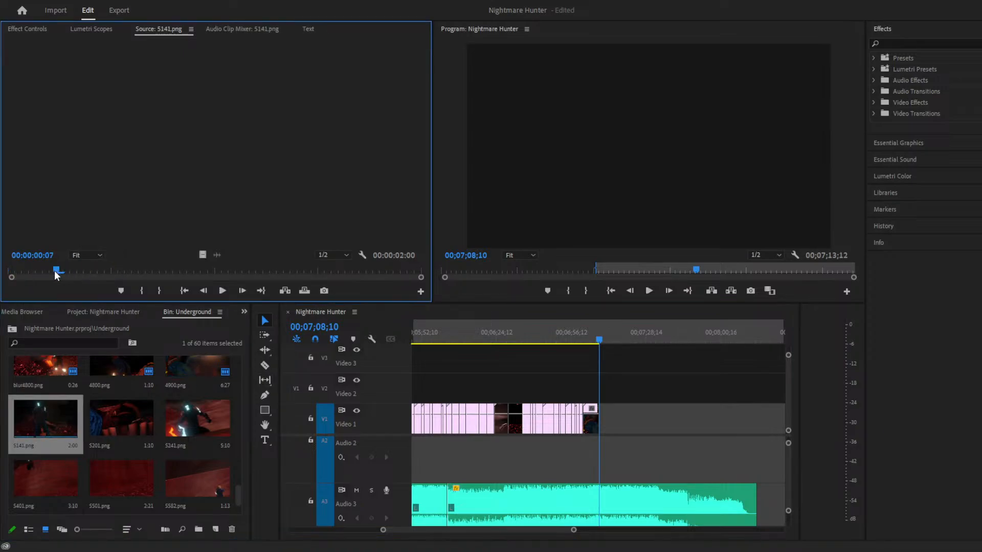
pyautogui.click(53, 275)
pyautogui.press('i')
pyautogui.moveTo(54, 275); pyautogui.dragTo(412, 274)
pyautogui.press('o')
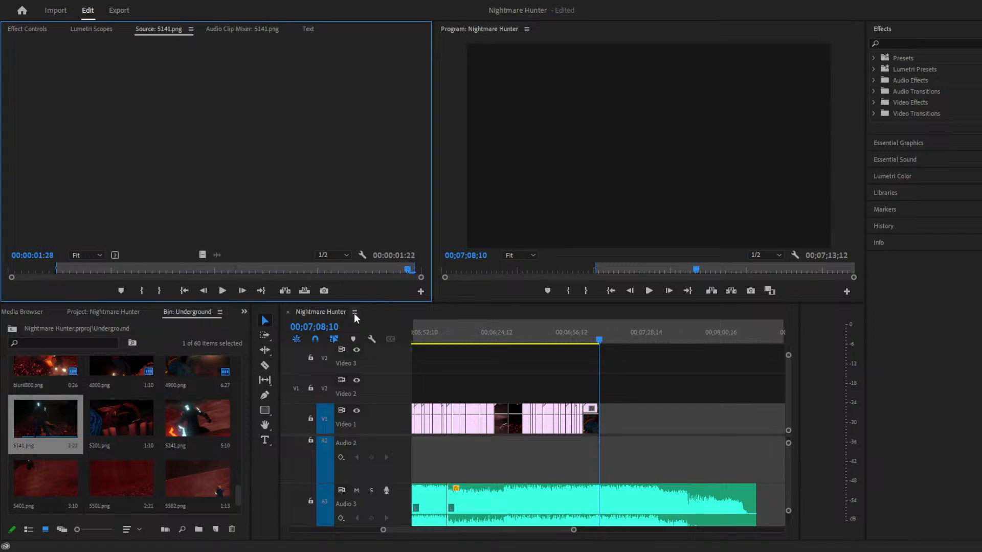
# Place the trimmed 5141.png clip on Video 1, directly against the end of the 4900.png clip.
pyautogui.moveTo(24, 426); pyautogui.dragTo(599, 398)
pyautogui.click(589, 340)
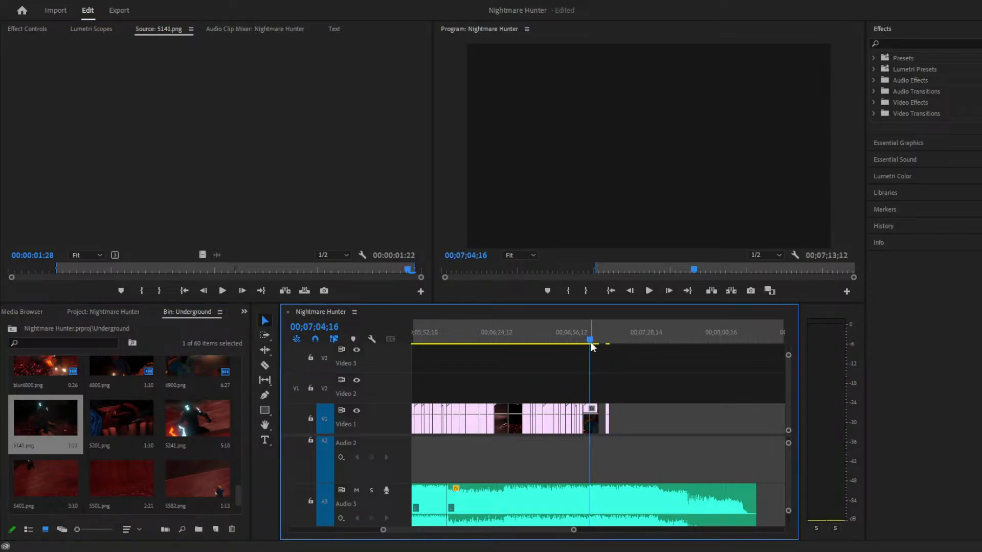
pyautogui.moveTo(571, 532); pyautogui.dragTo(502, 530)
pyautogui.moveTo(718, 427); pyautogui.dragTo(672, 427)
# Trim 5201.png from 00:00:00:01 to 00:00:01:07, add it on Video 1 directly after 5141.png, and play the edit.
pyautogui.doubleClick(103, 412)
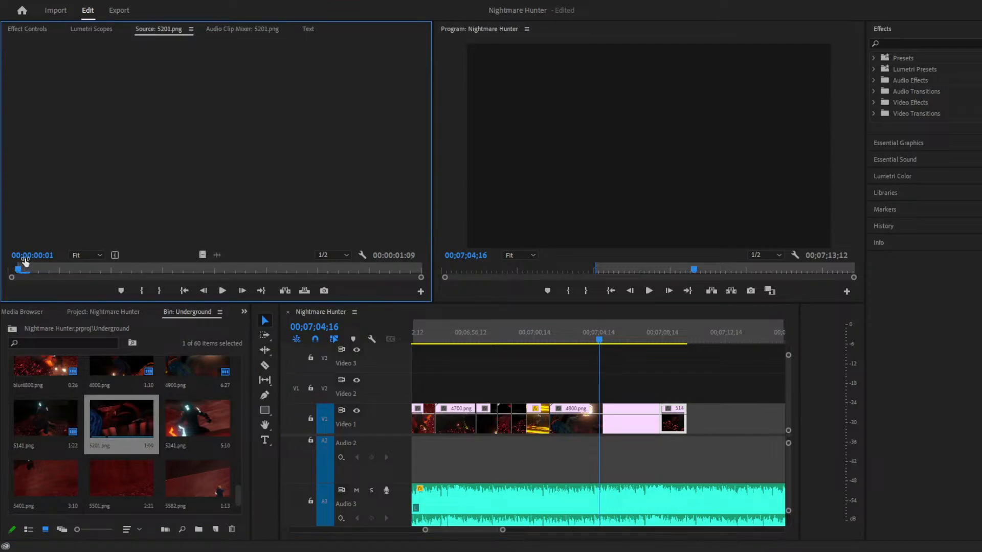
pyautogui.press('space')
pyautogui.press('space')
pyautogui.press('o')
pyautogui.moveTo(104, 428); pyautogui.dragTo(694, 412)
pyautogui.press('space')
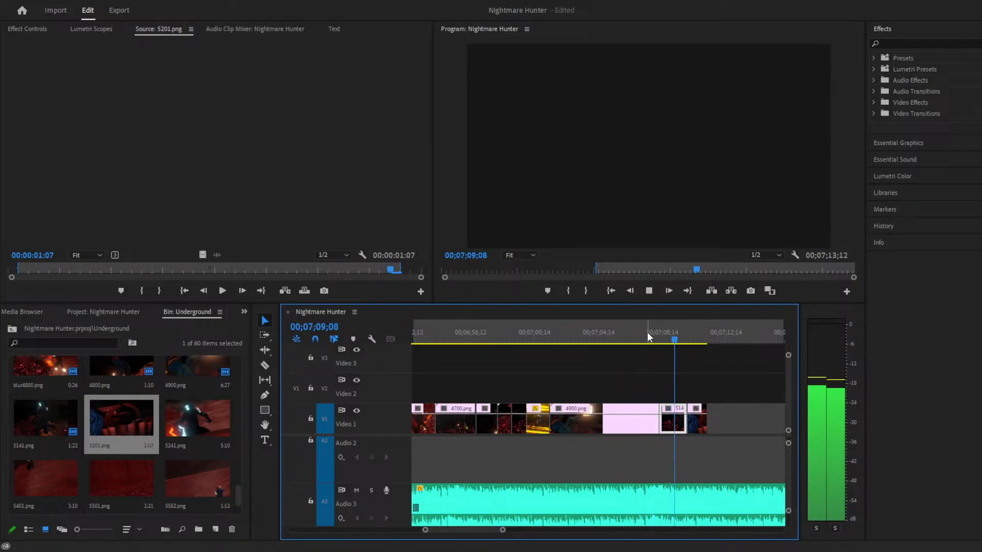
pyautogui.press('space')
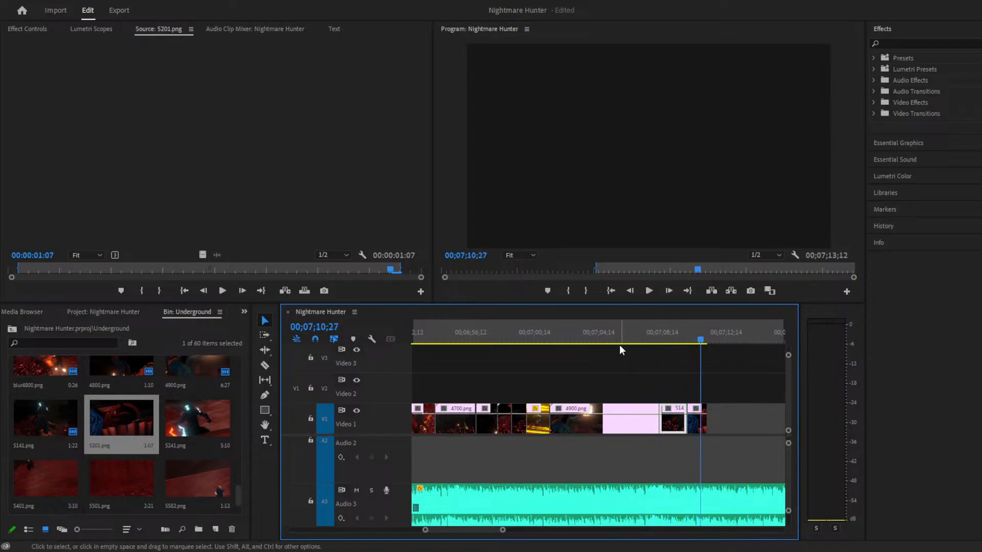
# Load 5241.png as the source clip and trim it to a duration of 00:00:04:25, with the out point at 00:00:04:29.
pyautogui.doubleClick(174, 417)
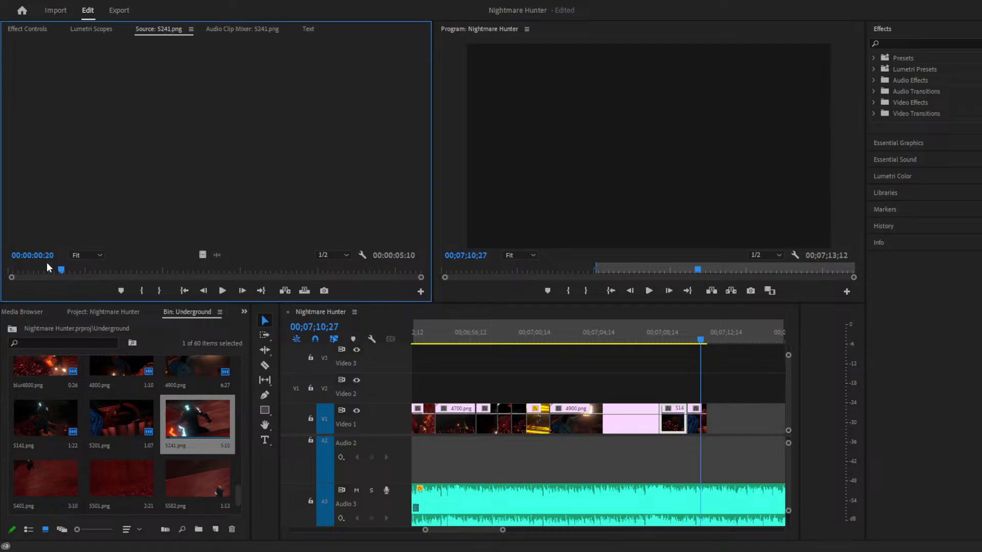
pyautogui.press('i')
pyautogui.press('space')
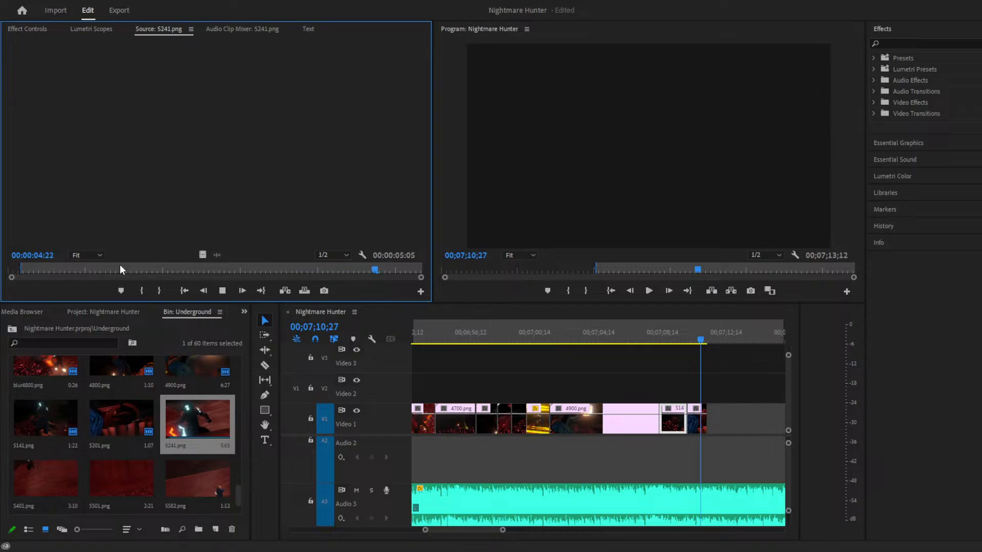
pyautogui.press('space')
pyautogui.moveTo(381, 269); pyautogui.dragTo(391, 270)
pyautogui.press('o')
pyautogui.click(249, 526)
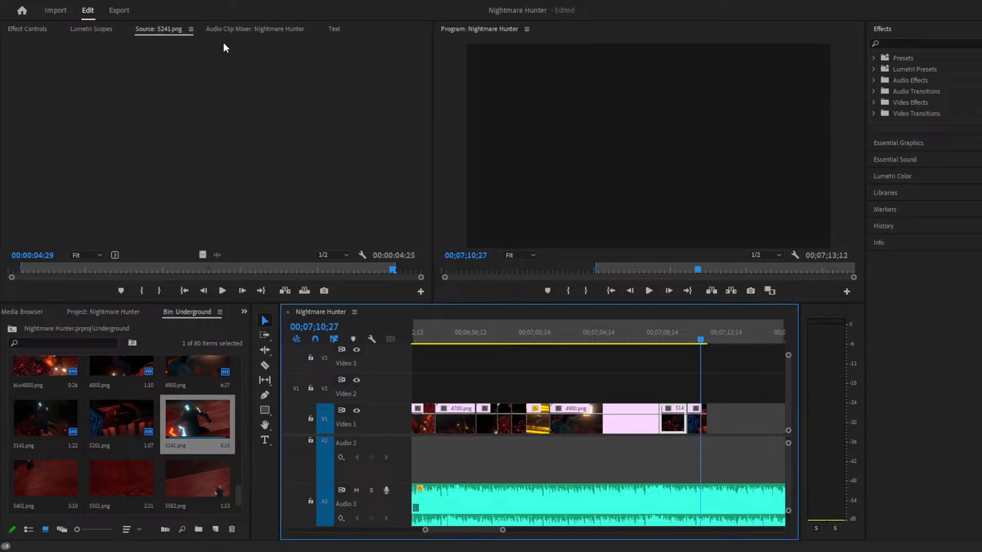
pyautogui.click(245, 37)
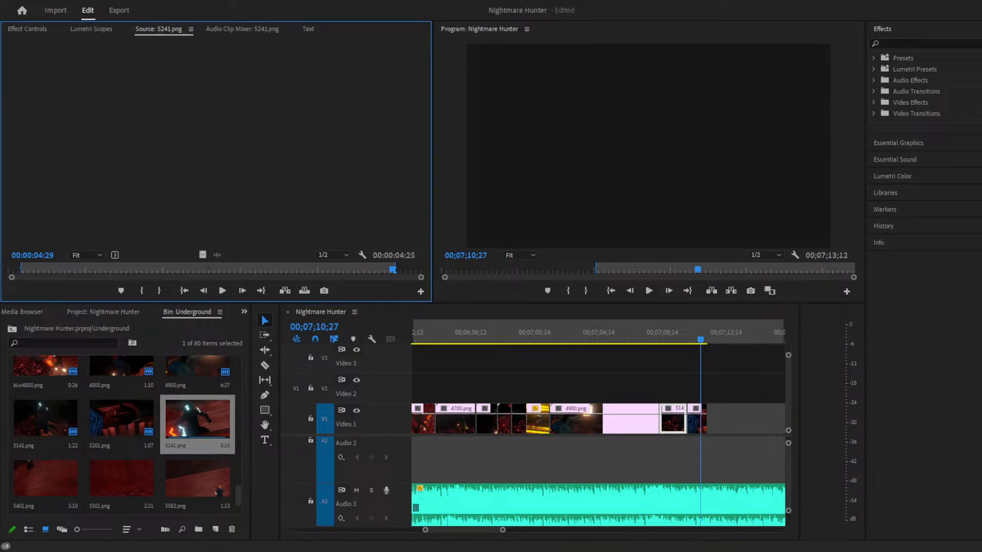
pyautogui.hotkey('alt', 'Tab')
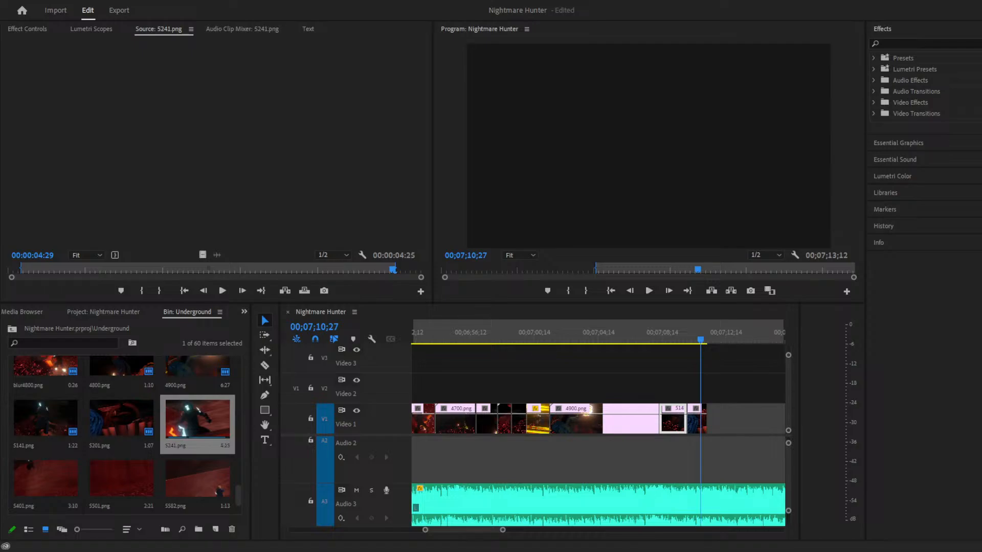
pyautogui.hotkey('alt', 'Tab')
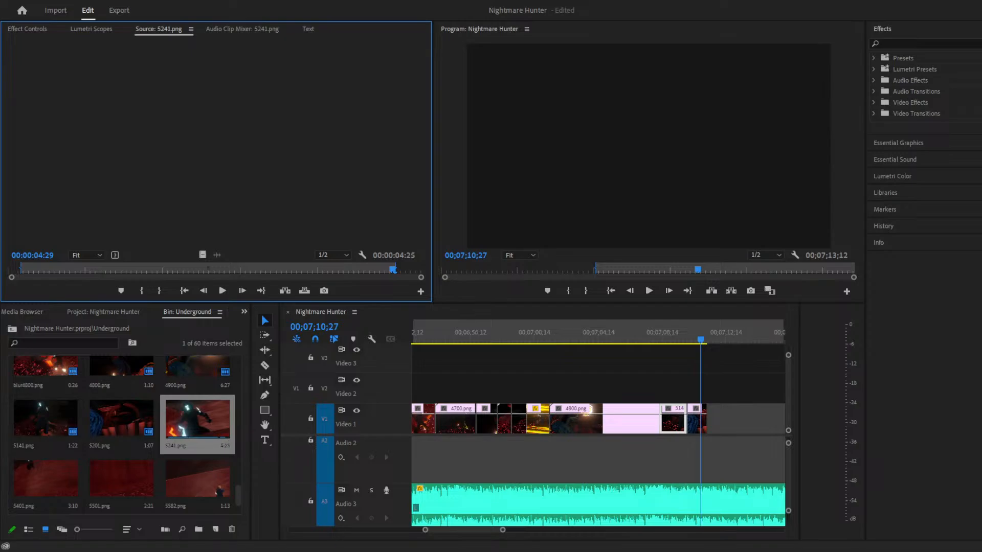
pyautogui.hotkey('alt', 'Tab')
pyautogui.click(913, 73)
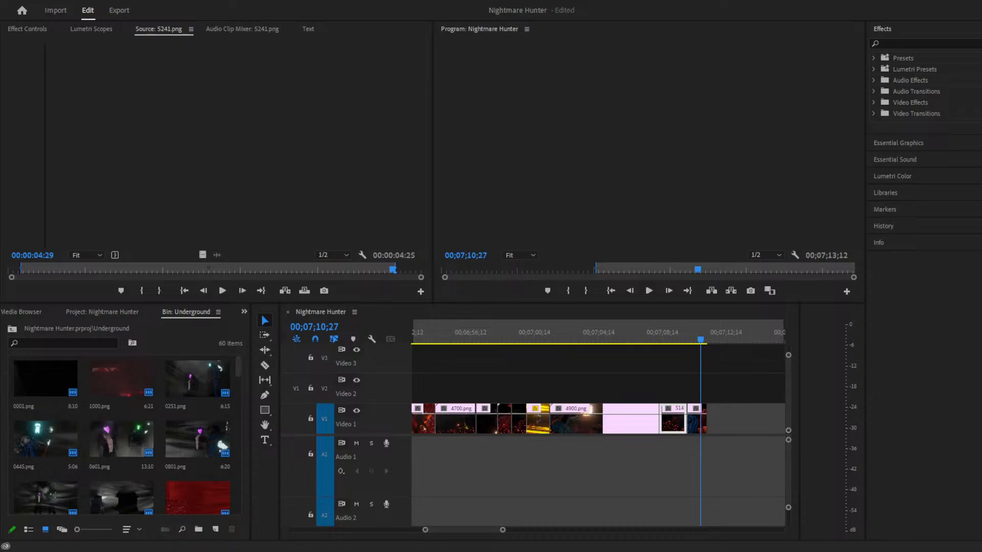
pyautogui.hotkey('alt', 'Tab')
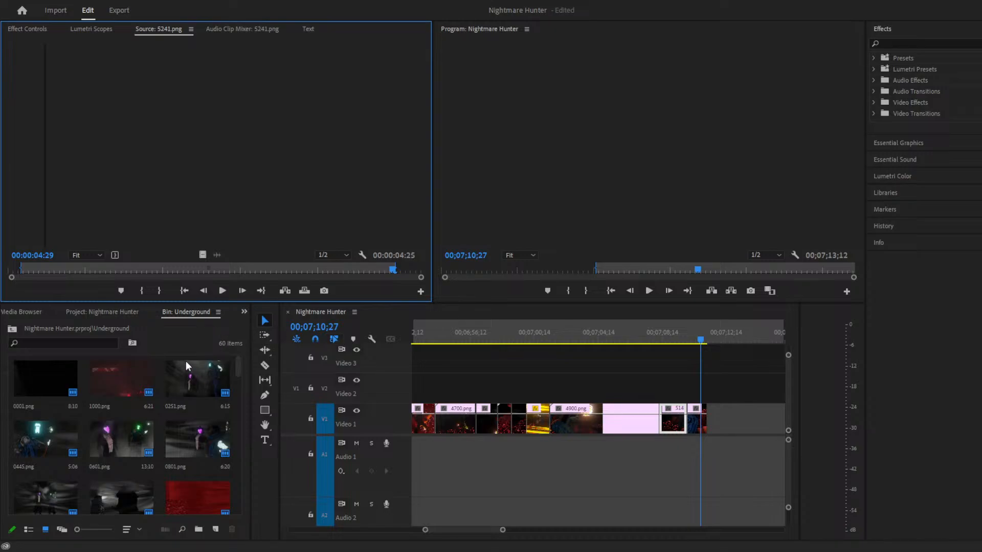
pyautogui.hotkey('alt', 'Tab')
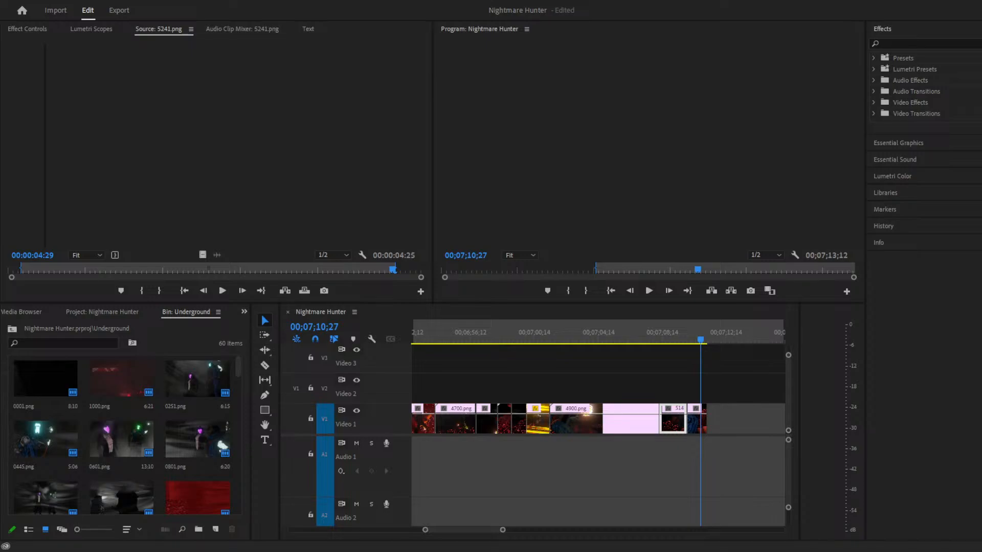
pyautogui.click(431, 507)
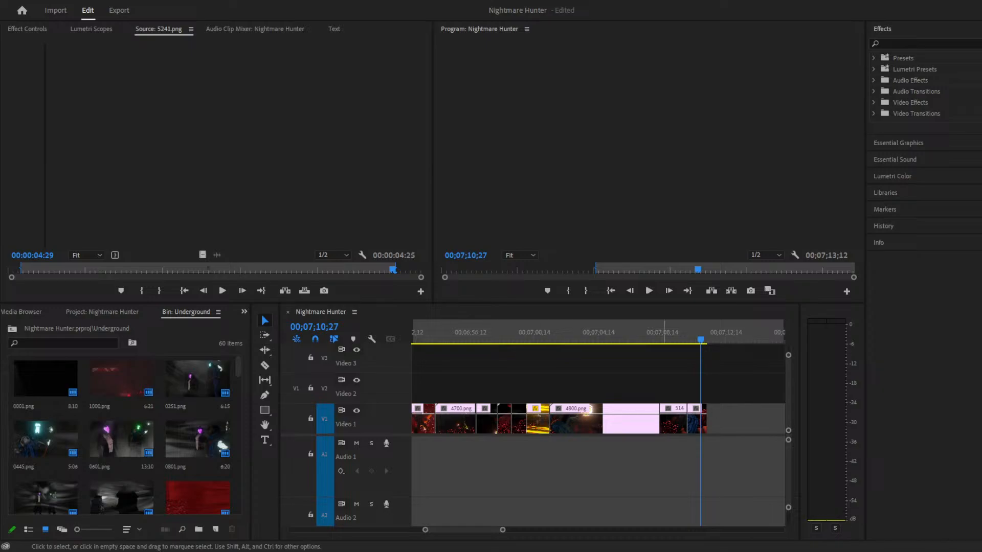
# Place the trimmed 5241.png clip on Video 1 directly after 5201.png, and play the edit through it.
pyautogui.click(651, 332)
pyautogui.press('Left')
pyautogui.press('Left')
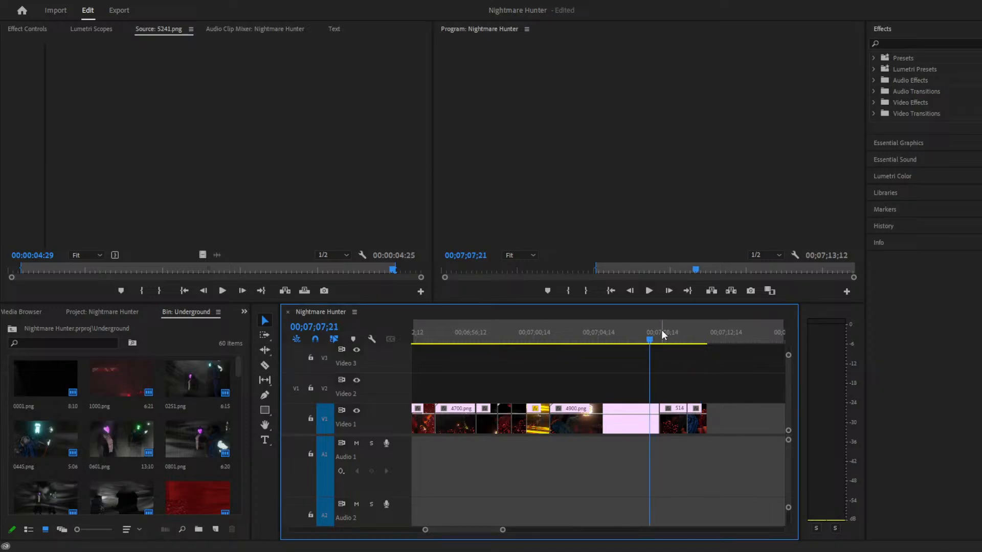
pyautogui.click(704, 332)
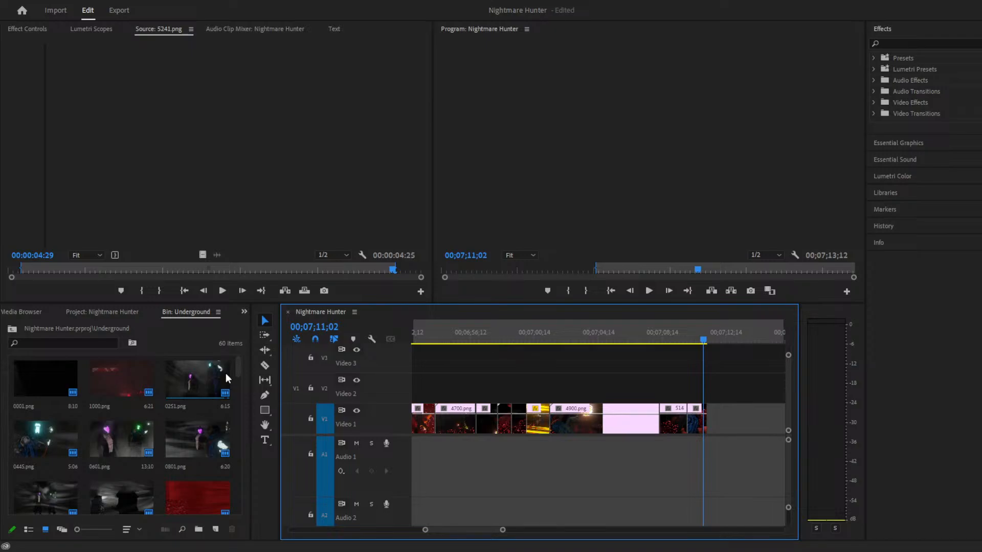
pyautogui.scroll(-15, 195, 430)
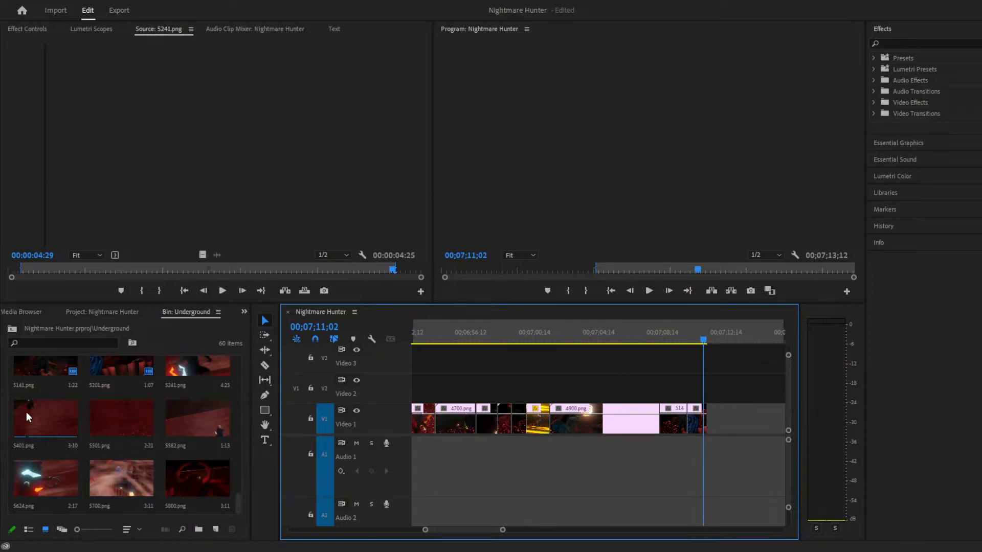
pyautogui.scroll(1, 153, 397)
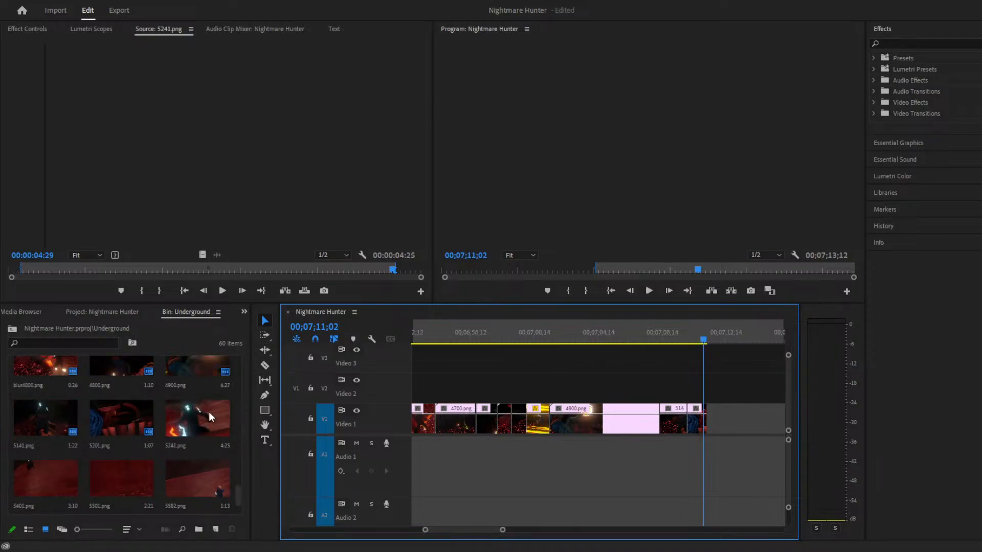
pyautogui.click(244, 551)
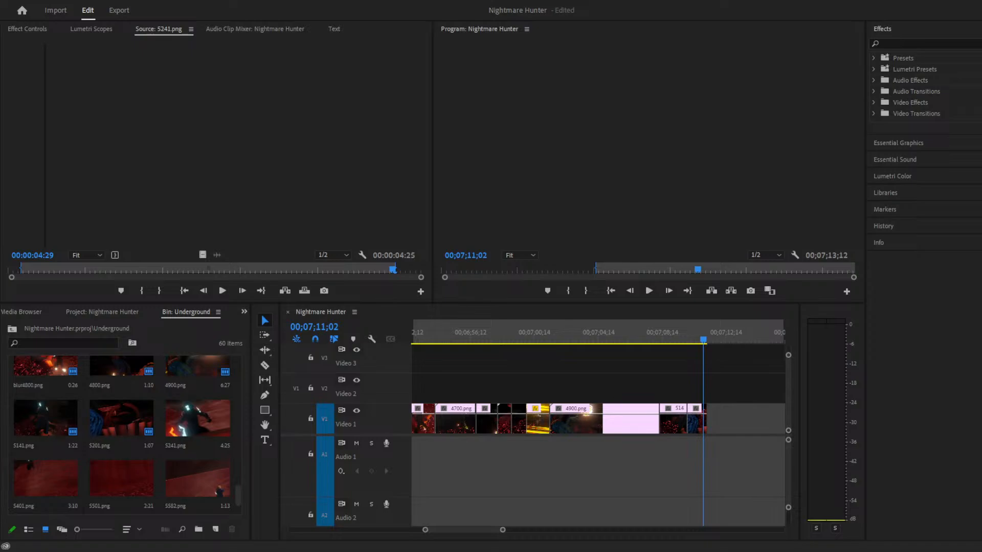
pyautogui.click(97, 287)
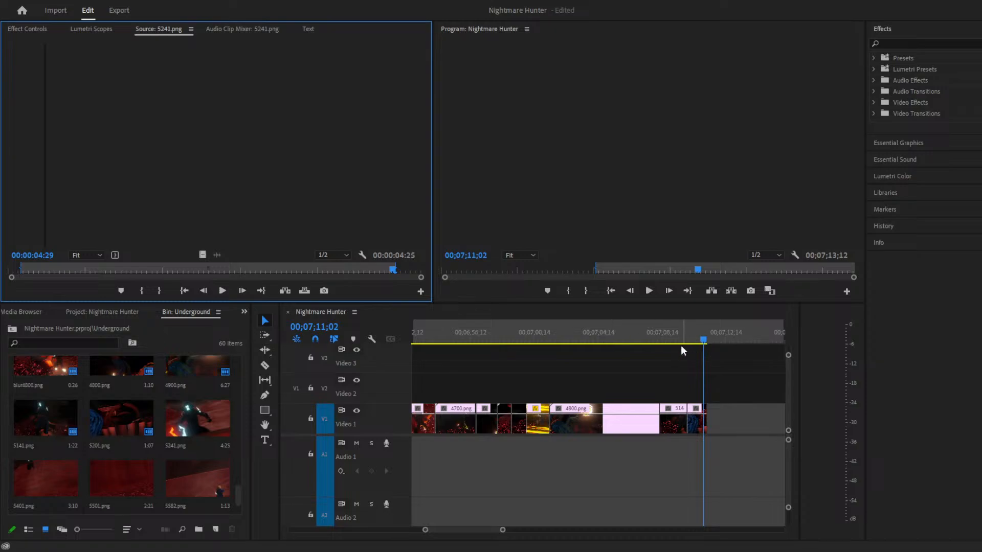
pyautogui.scroll(-2, 143, 413)
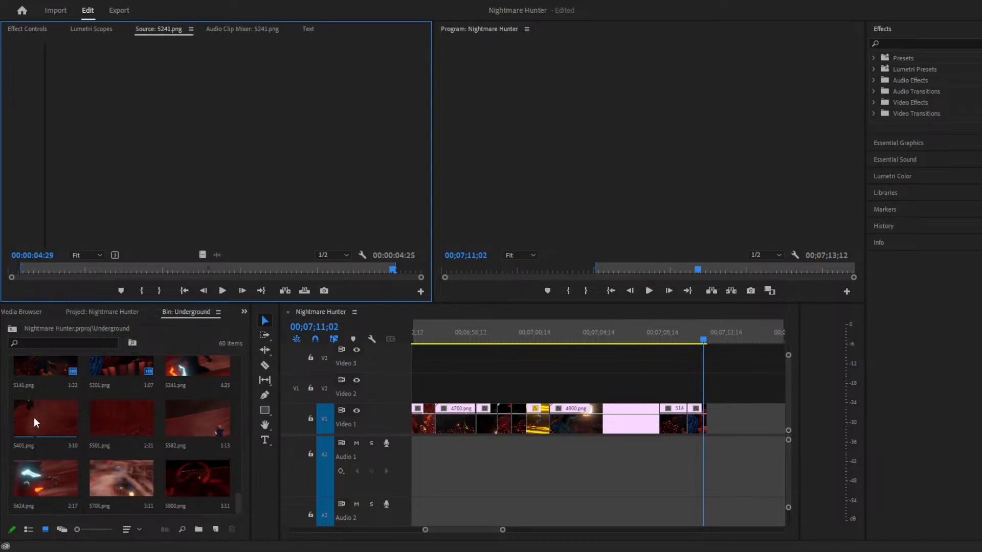
pyautogui.scroll(2, 50, 418)
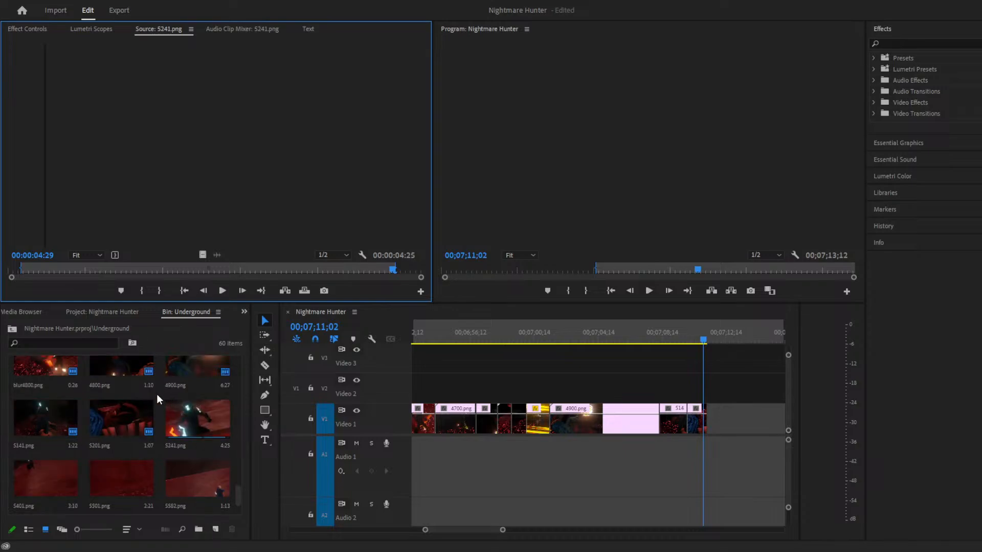
pyautogui.scroll(2, 157, 394)
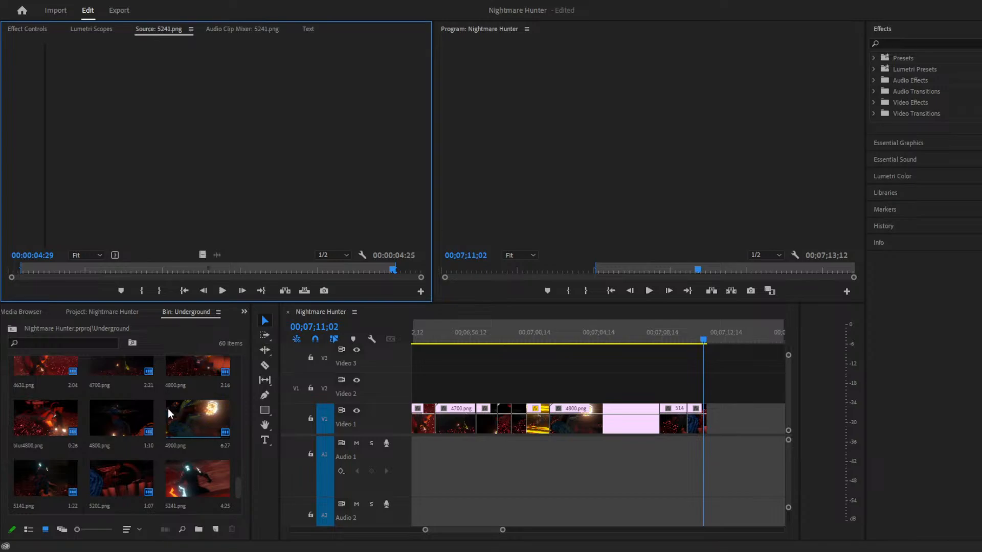
pyautogui.scroll(-4, 156, 421)
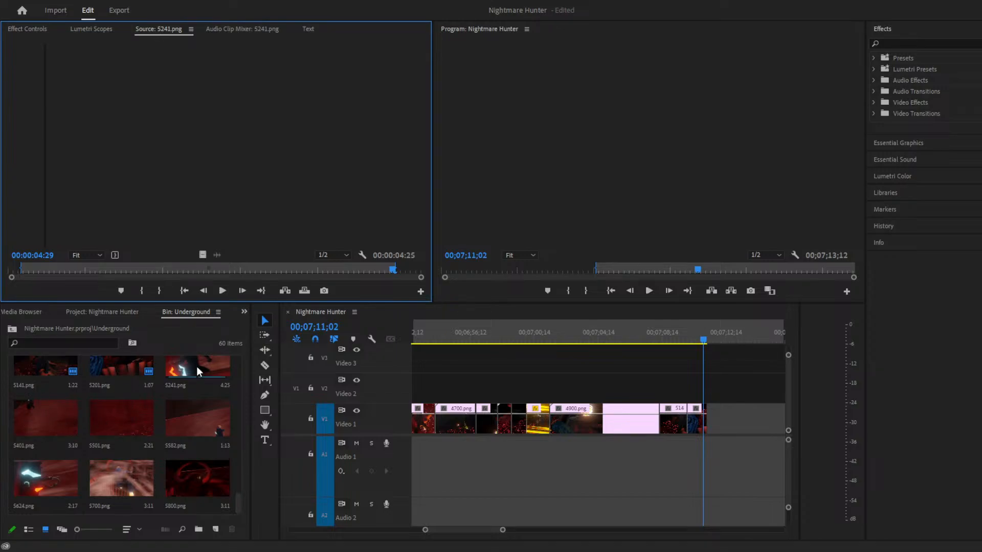
pyautogui.moveTo(196, 366); pyautogui.dragTo(714, 420)
pyautogui.press('space')
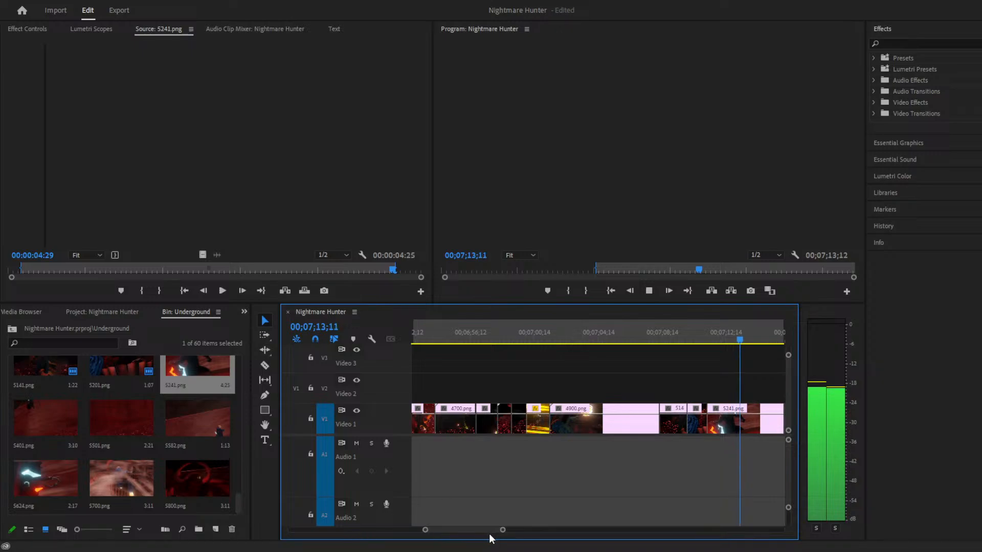
pyautogui.moveTo(502, 530); pyautogui.dragTo(514, 531)
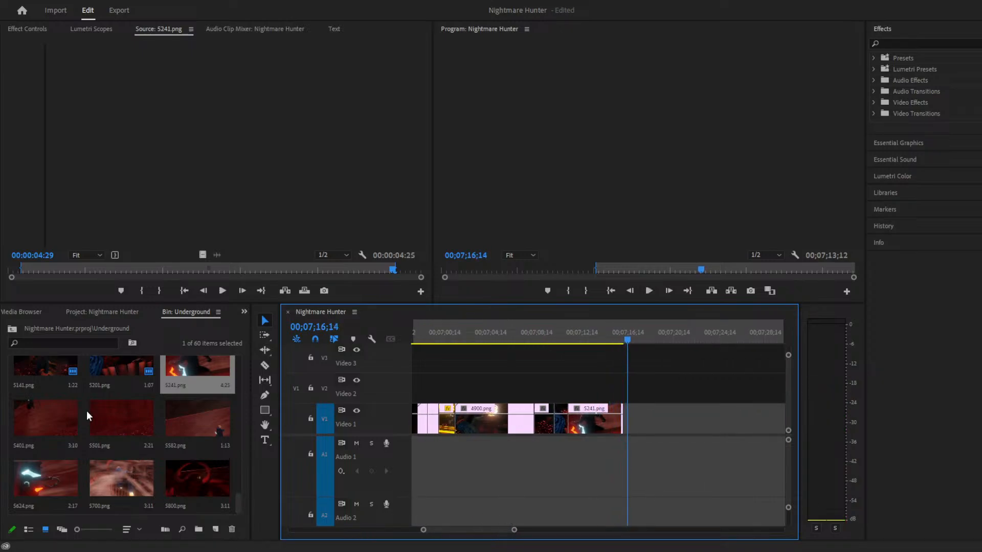
# Load 5401.png as the source clip and set its in point at 00:00:00:02 and its out point at 00:00:03:08.
pyautogui.doubleClick(51, 422)
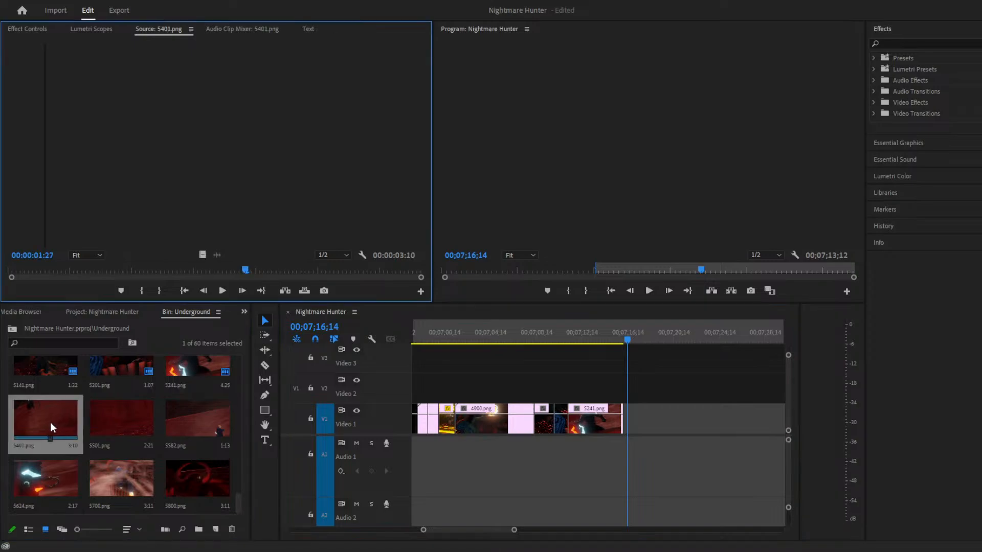
pyautogui.click(20, 269)
pyautogui.press('i')
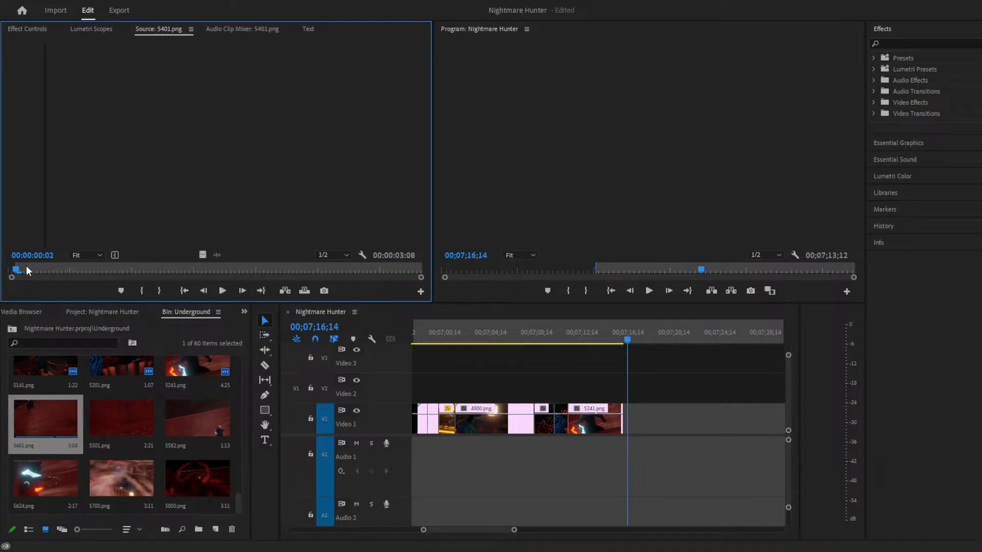
pyautogui.moveTo(16, 266); pyautogui.dragTo(54, 264)
pyautogui.moveTo(130, 281); pyautogui.dragTo(412, 272)
pyautogui.press('o')
pyautogui.press('o')
# Place the trimmed 5401.png clip on Video 1, directly against the end of 5241.png, and scrub through the cut.
pyautogui.moveTo(56, 424); pyautogui.dragTo(645, 420)
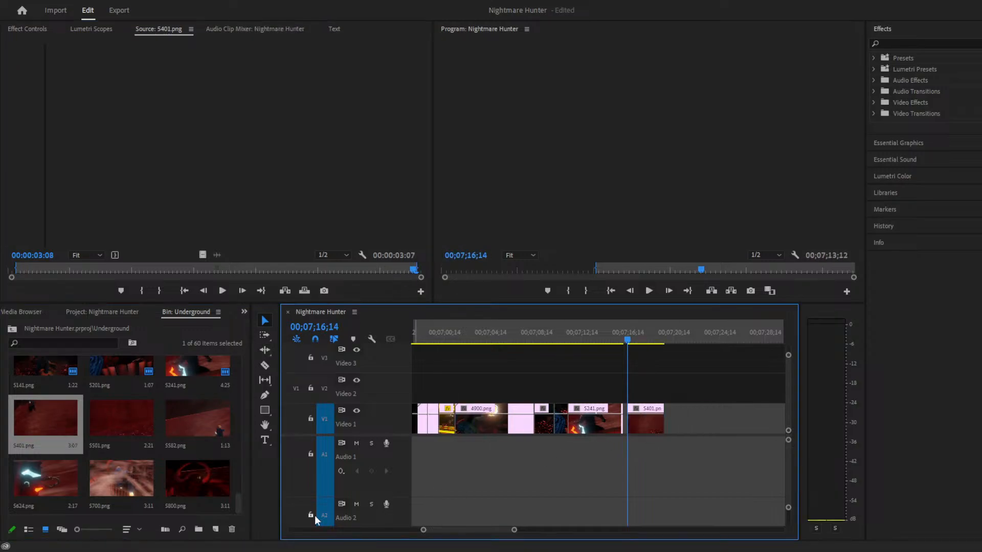
pyautogui.hotkey('ctrl', 's')
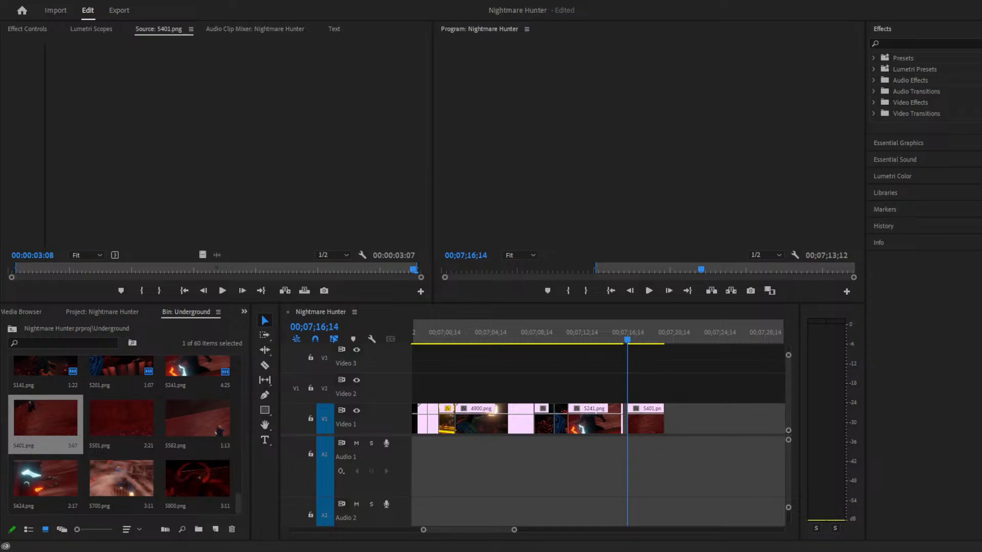
pyautogui.click(134, 215)
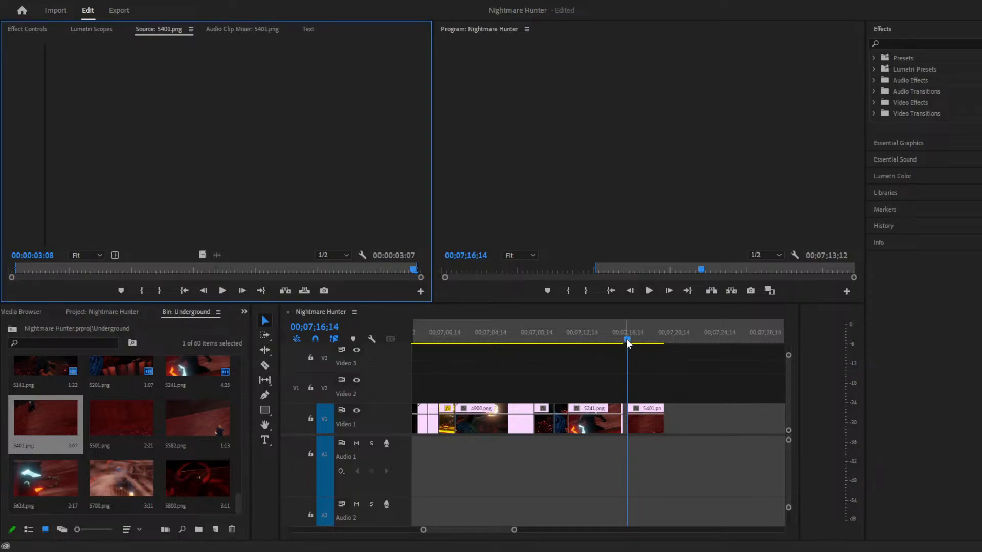
pyautogui.moveTo(628, 340); pyautogui.dragTo(679, 340)
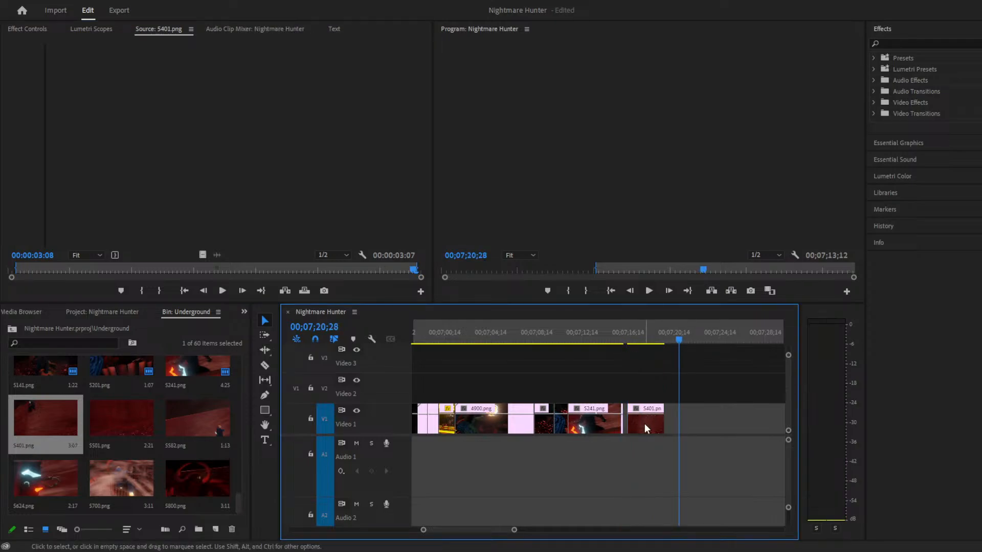
pyautogui.moveTo(644, 424); pyautogui.dragTo(642, 427)
pyautogui.moveTo(620, 332); pyautogui.dragTo(668, 339)
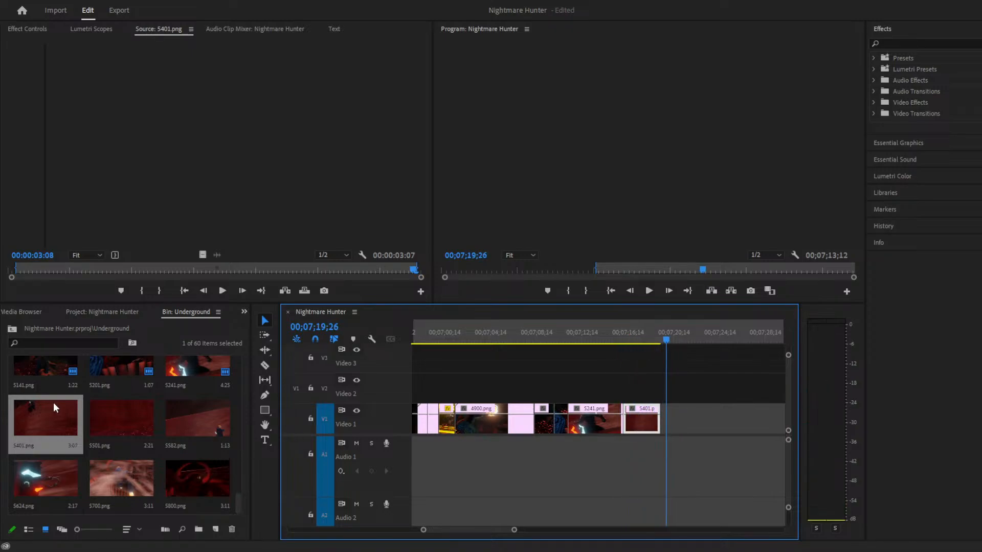
# Trim the start of 5501.png for a duration of 00:00:02:20 and add it on Video 1 directly after 5401.png.
pyautogui.doubleClick(99, 411)
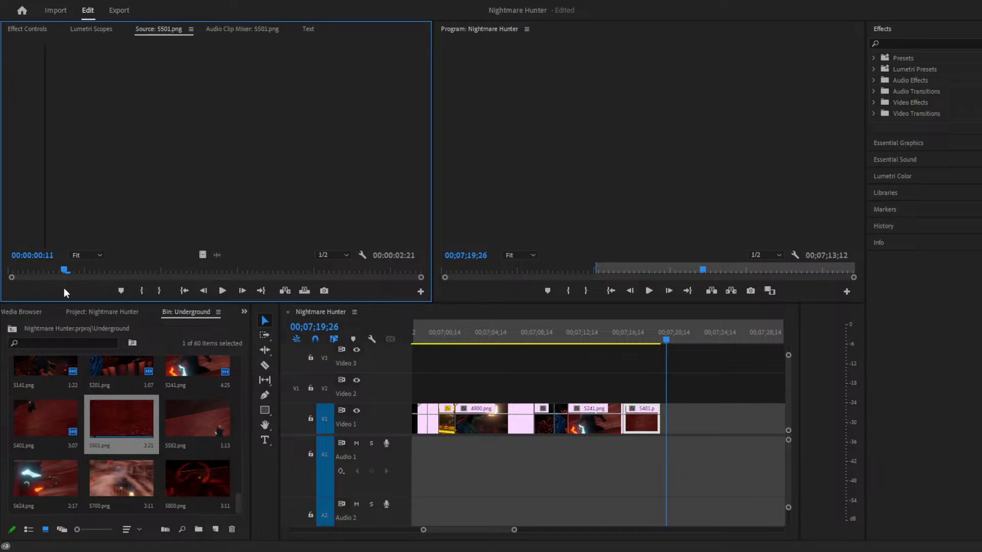
pyautogui.press('space')
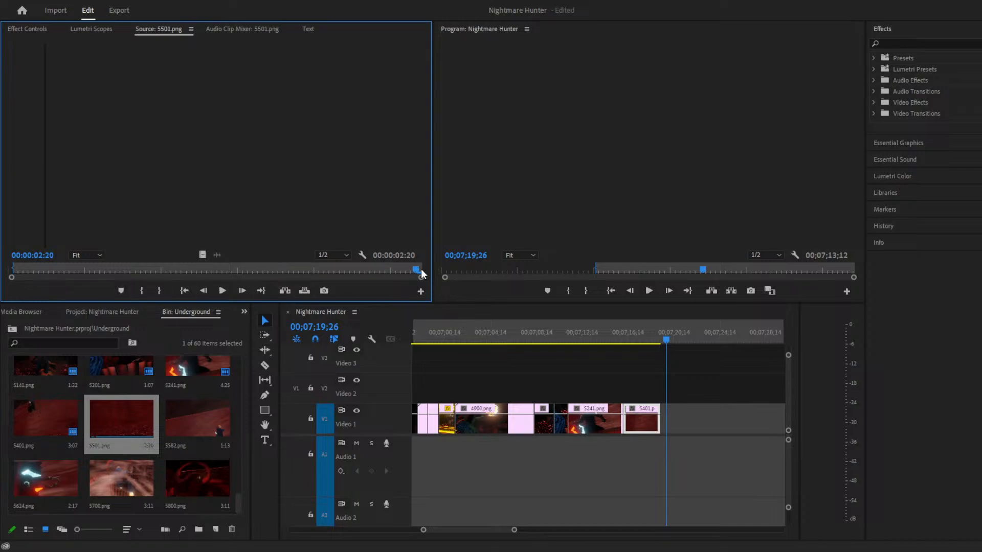
pyautogui.press('p')
pyautogui.click(264, 321)
pyautogui.moveTo(20, 268); pyautogui.dragTo(54, 270)
pyautogui.press('space')
pyautogui.moveTo(148, 409); pyautogui.dragTo(664, 429)
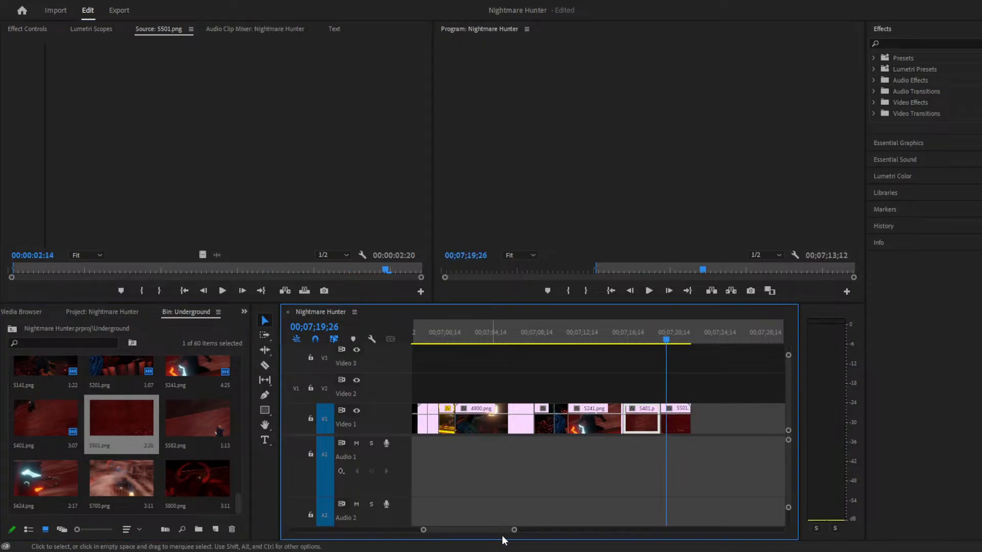
# Load 5582.png as the source clip, preview it from its start, and add it on Video 1 directly after 5501.png.
pyautogui.moveTo(514, 531); pyautogui.dragTo(523, 531)
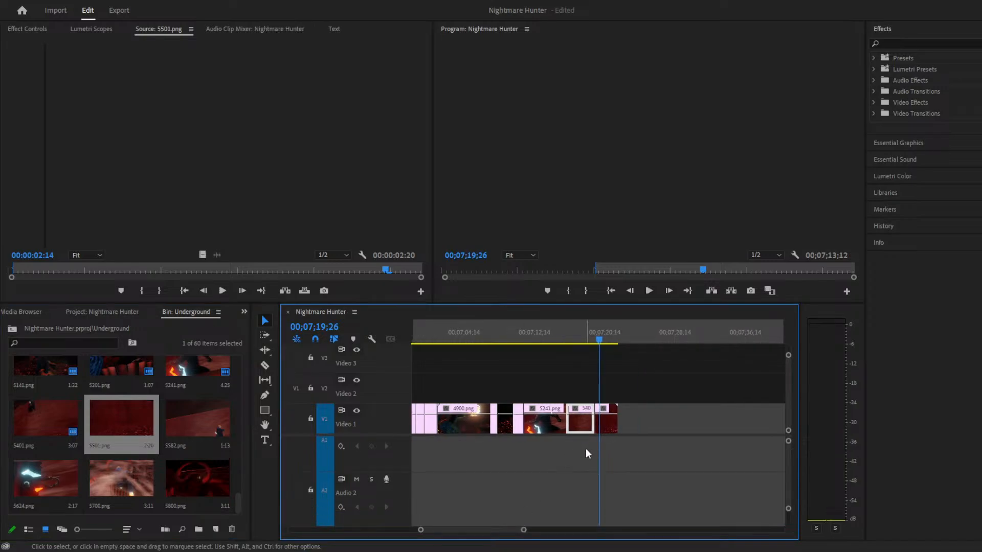
pyautogui.scroll(-3, 582, 461)
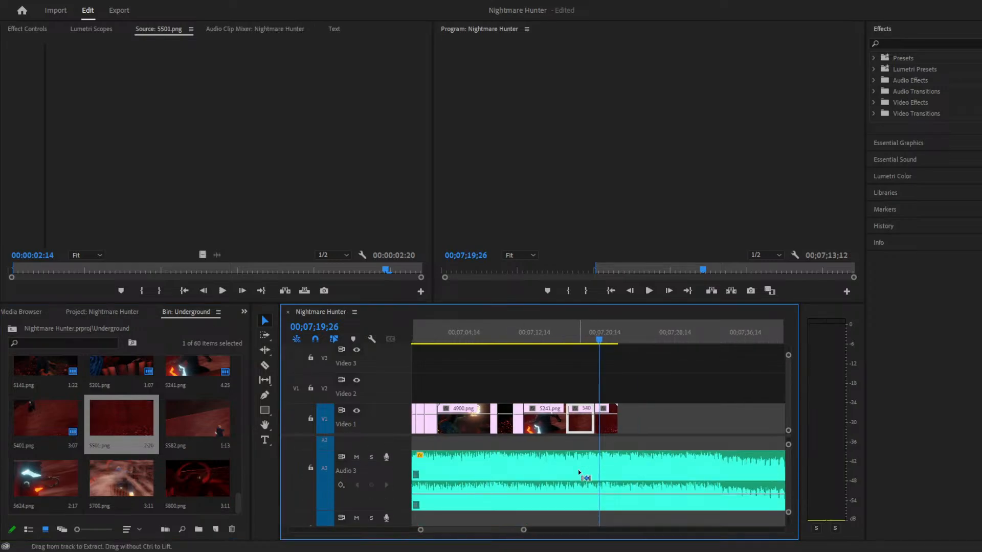
pyautogui.doubleClick(196, 424)
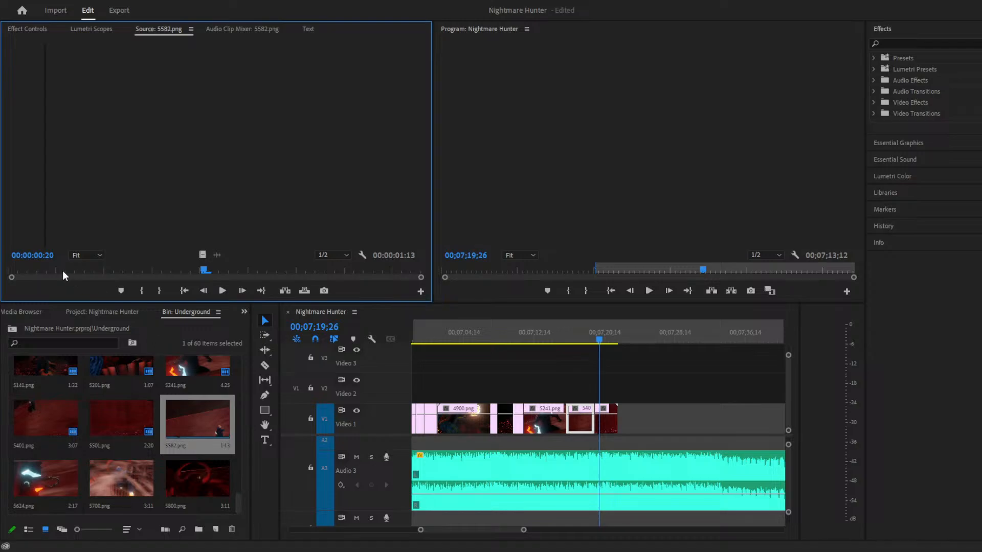
pyautogui.click(16, 267)
pyautogui.press('space')
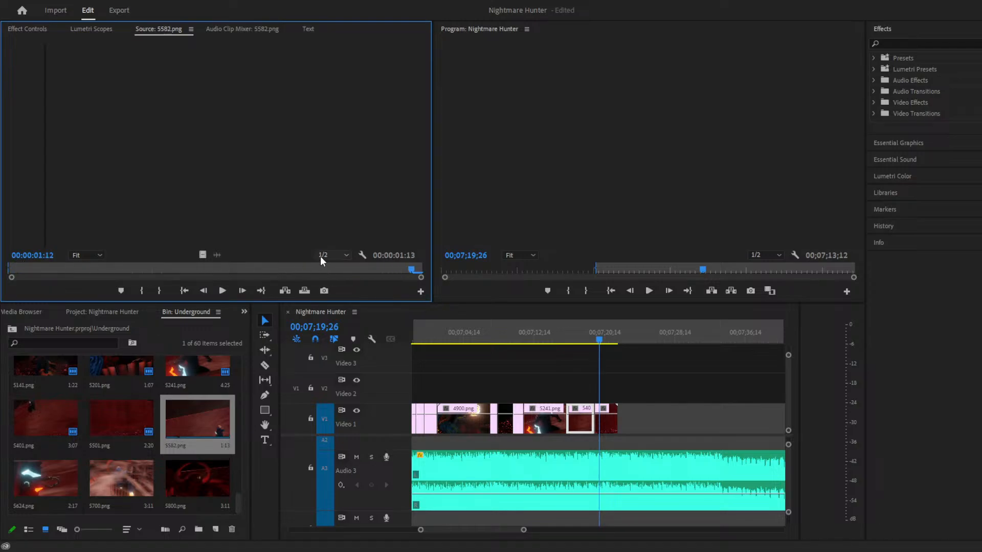
pyautogui.moveTo(194, 425); pyautogui.dragTo(625, 421)
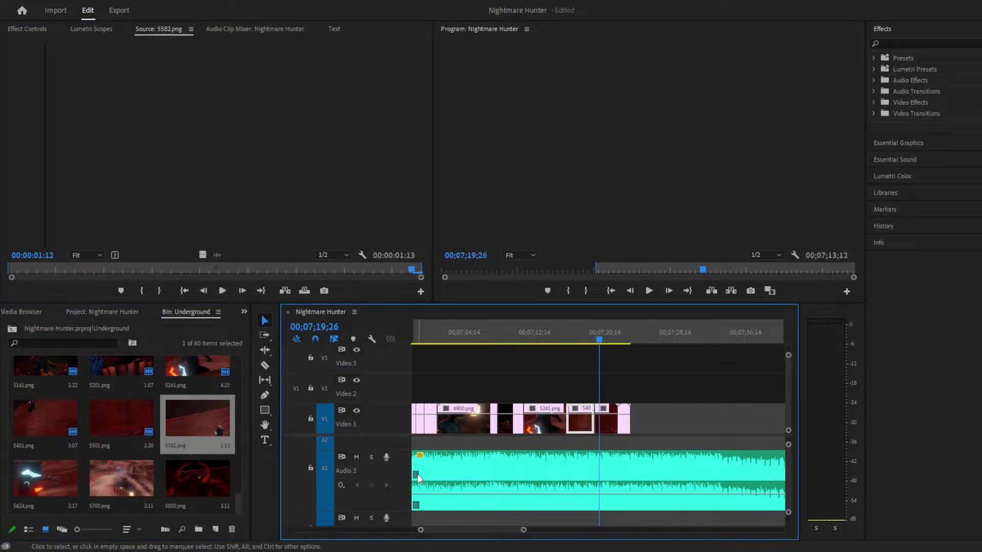
# Trim 5624.png to a duration of 00:00:02:08, ending at 00:00:02:07, and add it on Video 1 directly after 5582.png.
pyautogui.click(40, 478)
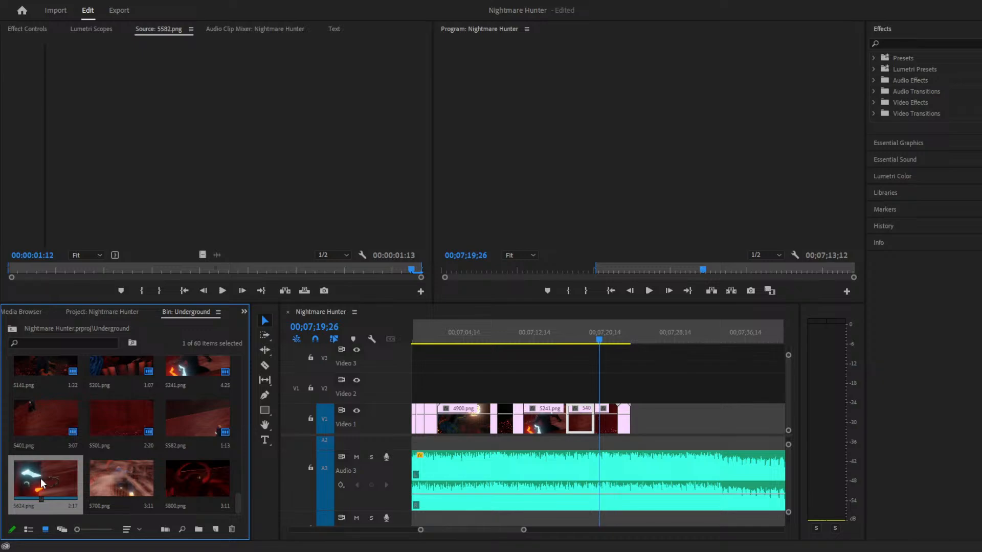
pyautogui.doubleClick(43, 470)
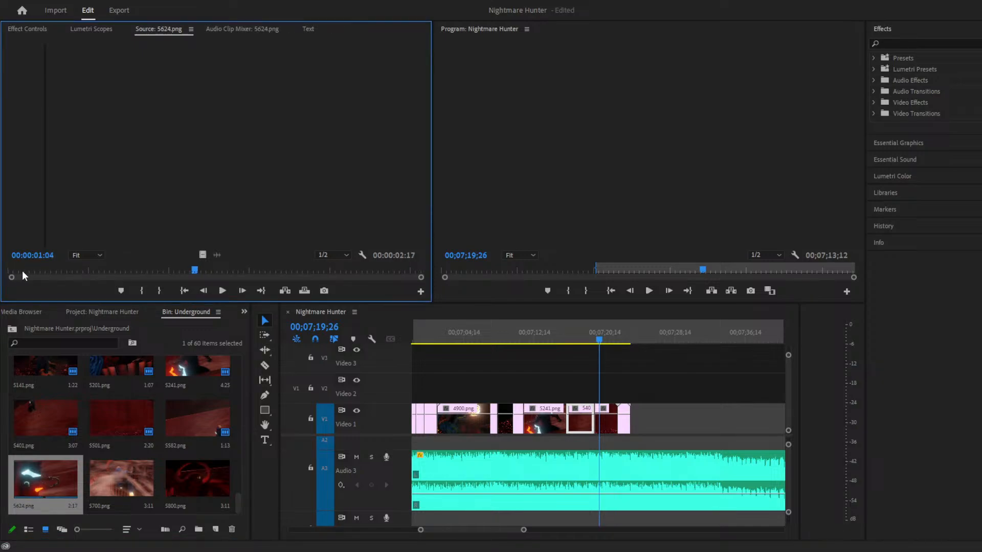
pyautogui.click(11, 263)
pyautogui.press('space')
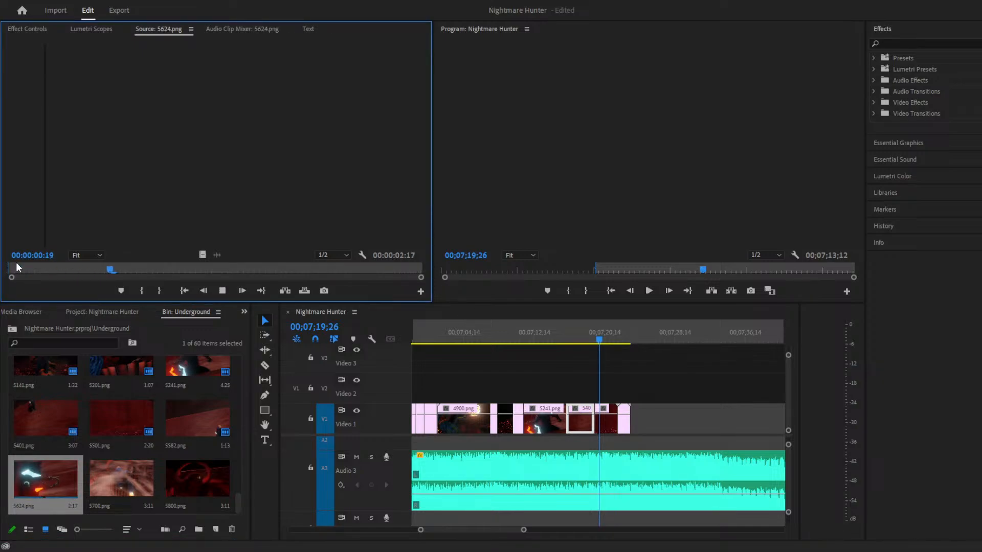
pyautogui.press('space')
pyautogui.press('o')
pyautogui.moveTo(36, 482); pyautogui.dragTo(634, 427)
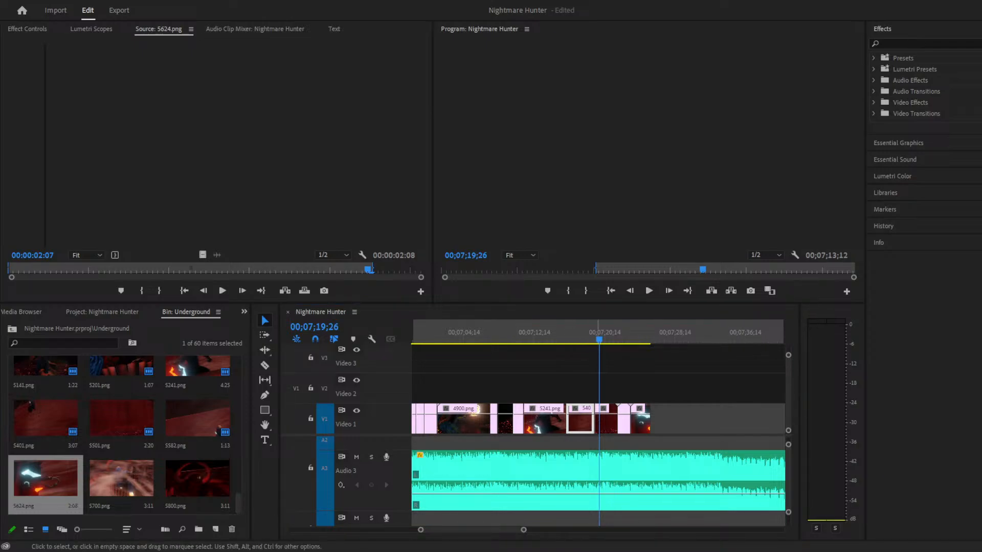
pyautogui.click(600, 481)
pyautogui.click(587, 398)
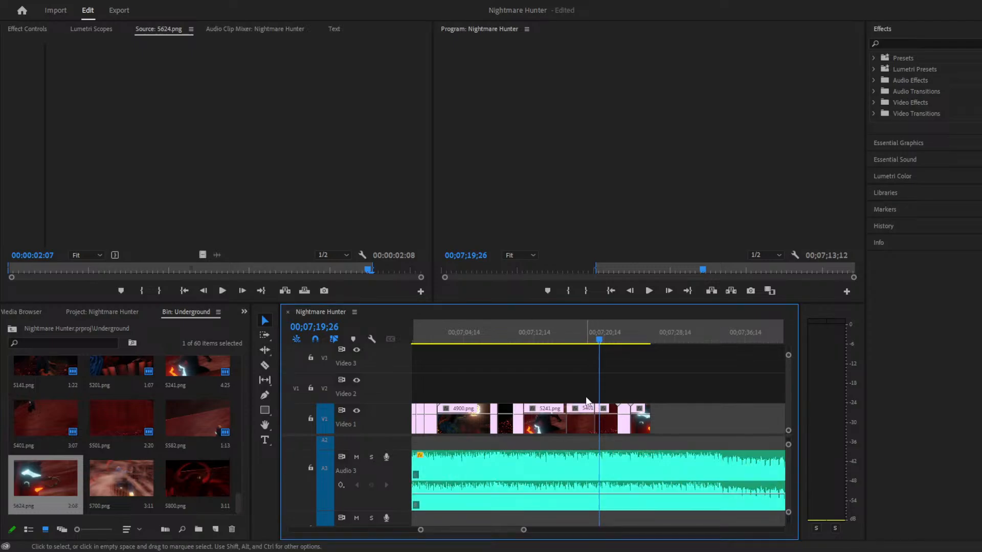
# Look through the Underground bin's shots and scrub the newly added clips at the end of Video 1 against the music.
pyautogui.moveTo(431, 530); pyautogui.dragTo(438, 529)
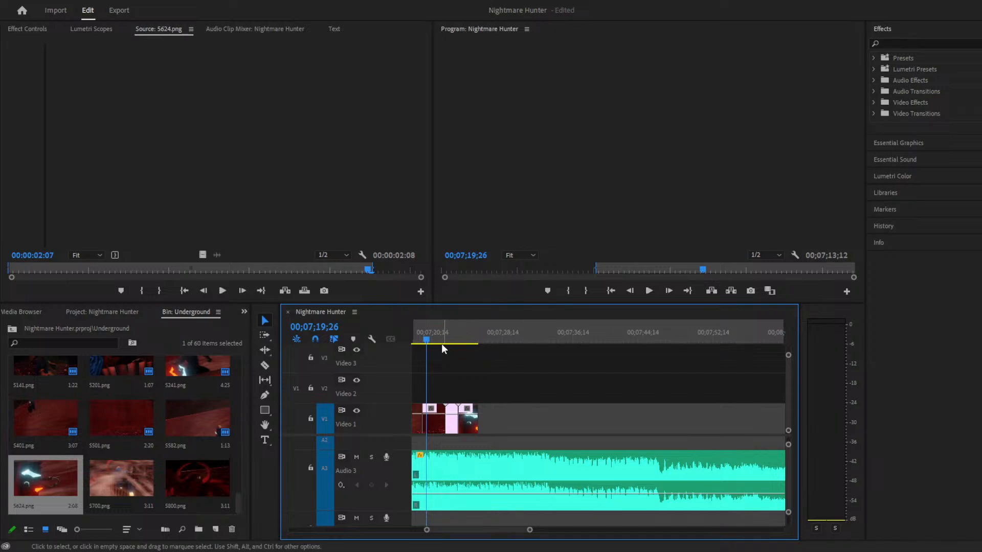
pyautogui.moveTo(431, 340); pyautogui.dragTo(433, 340)
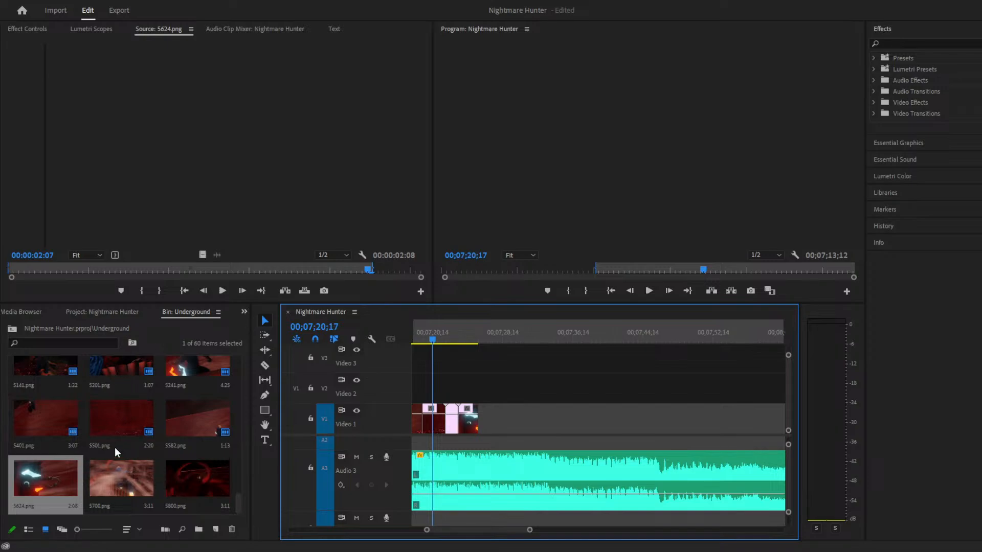
pyautogui.scroll(1, 53, 417)
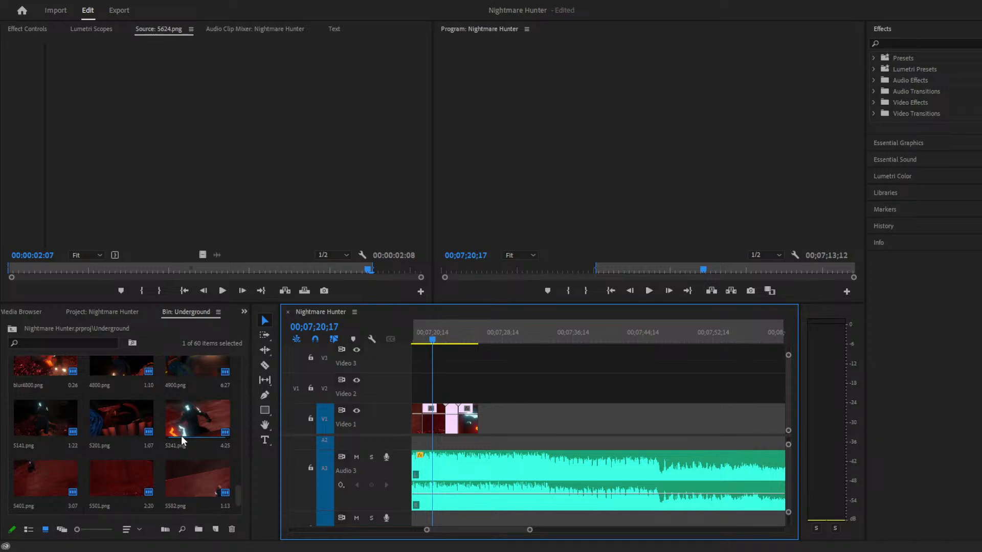
pyautogui.scroll(5, 182, 437)
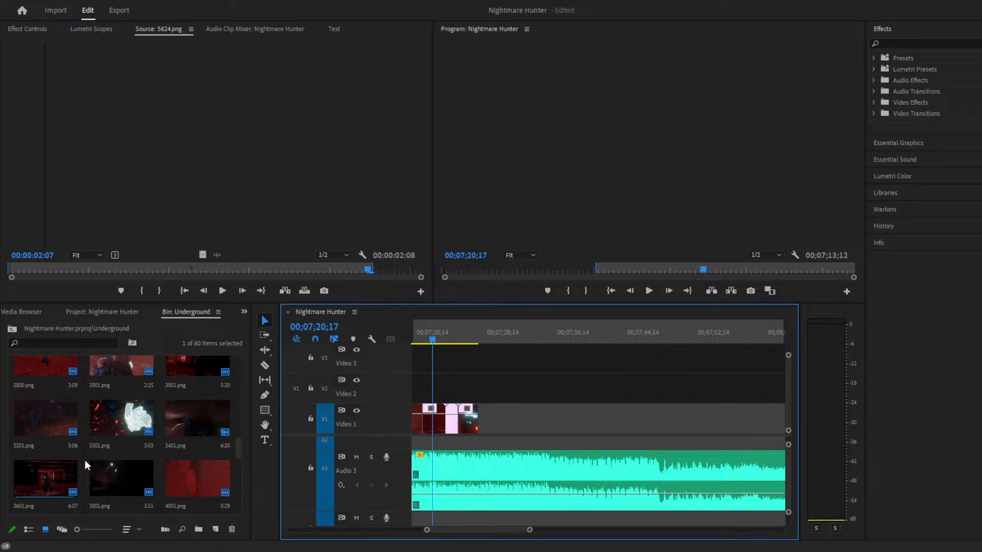
pyautogui.scroll(5, 83, 459)
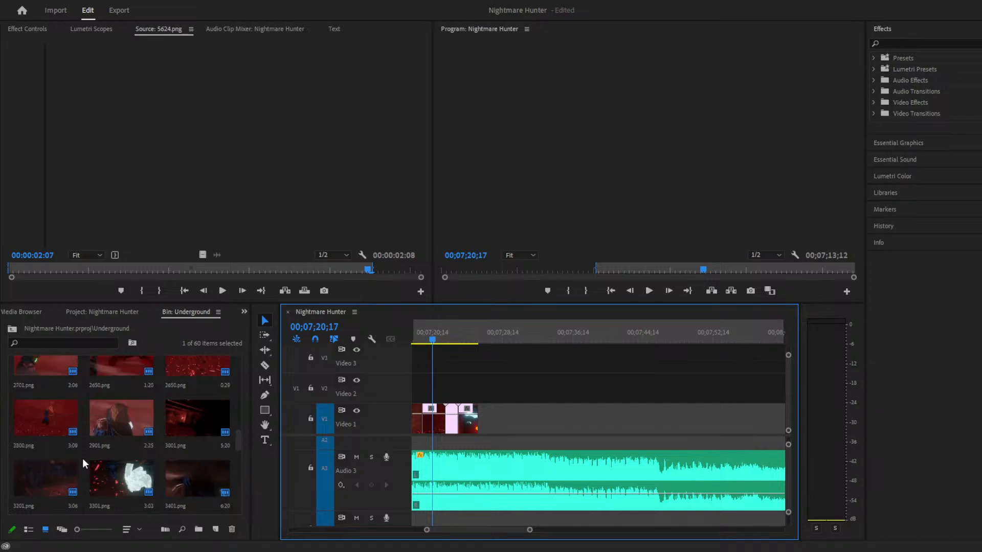
pyautogui.scroll(-10, 82, 458)
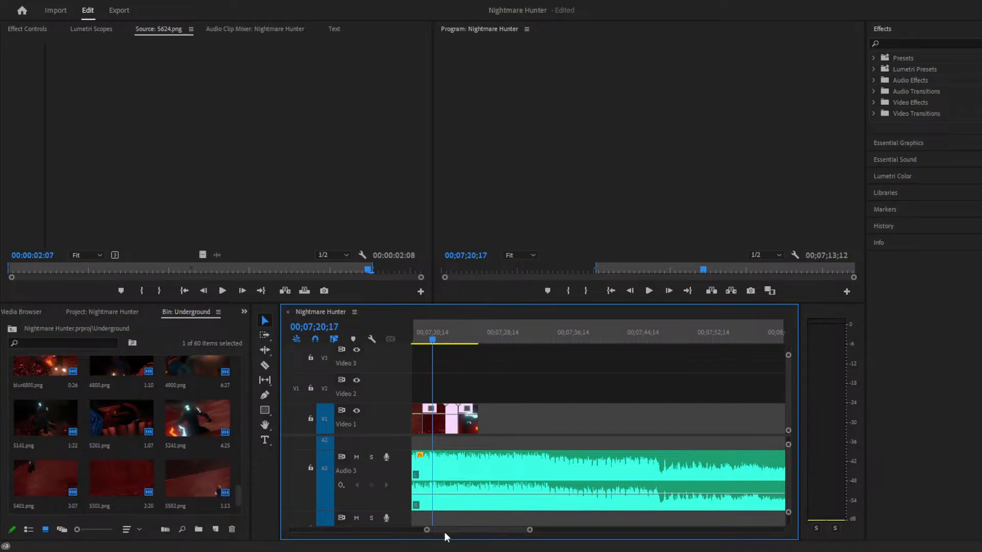
pyautogui.moveTo(442, 530); pyautogui.dragTo(438, 530)
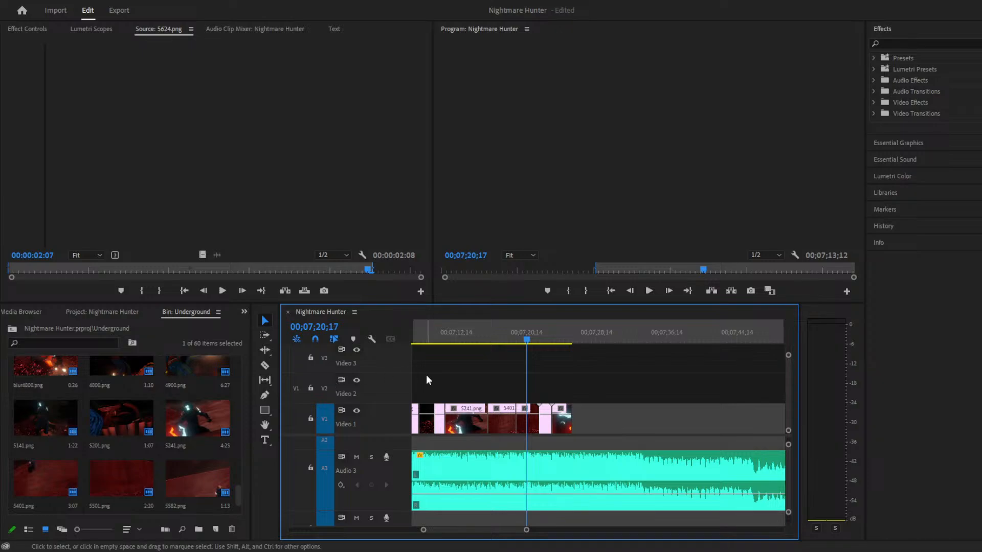
pyautogui.moveTo(529, 341); pyautogui.dragTo(569, 342)
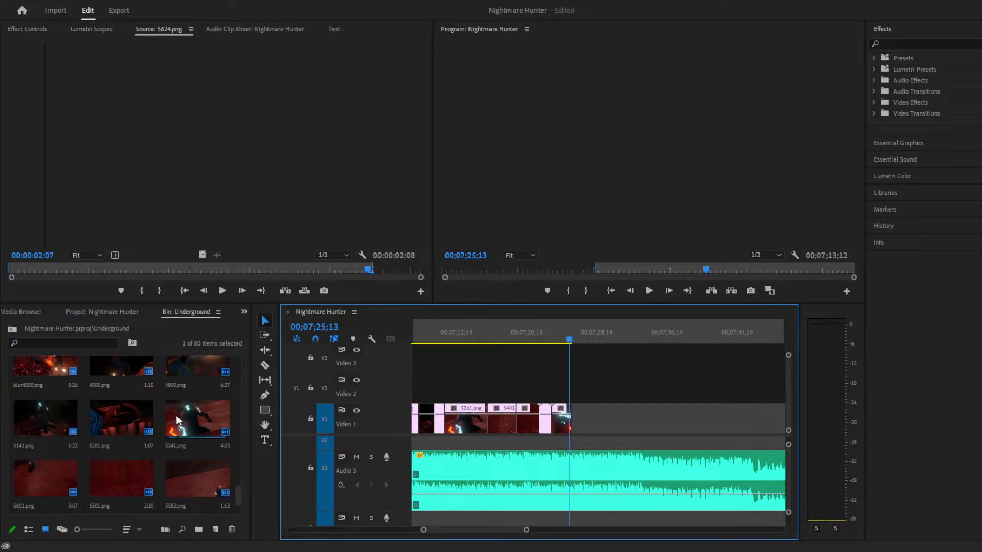
# Trim the start and end of 5700.png for a duration of 00:00:03:07 and add it on Video 1 directly after 5624.png.
pyautogui.scroll(-1, 40, 422)
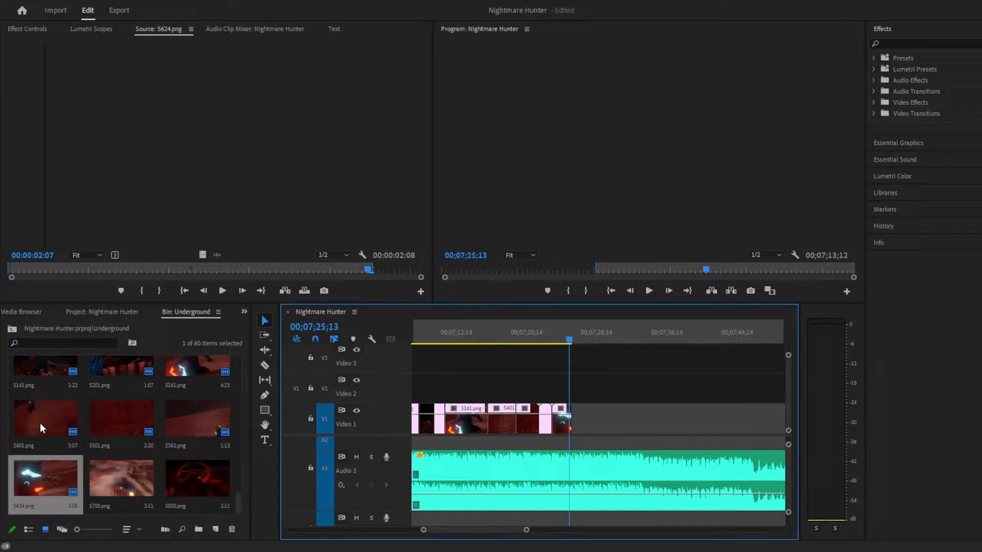
pyautogui.doubleClick(118, 469)
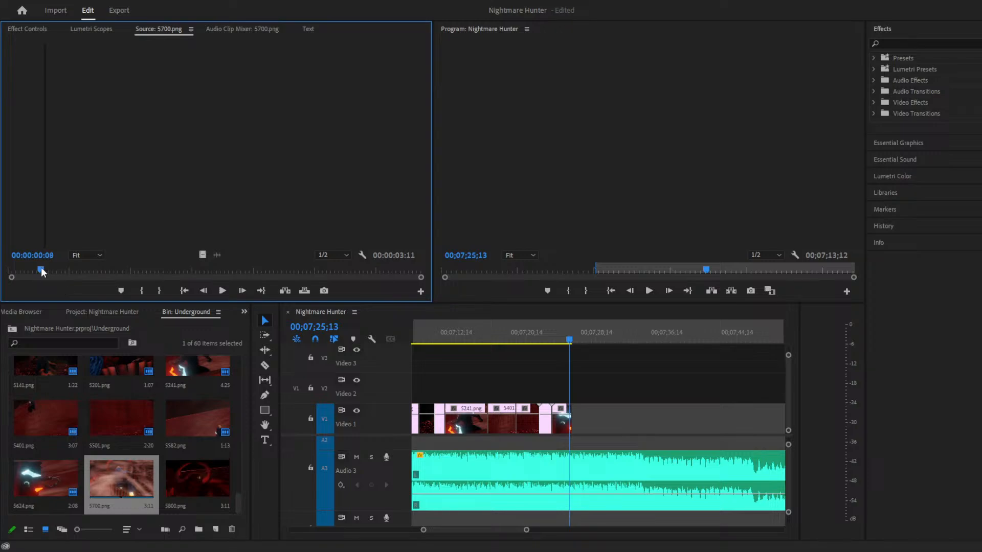
pyautogui.press('i')
pyautogui.press('space')
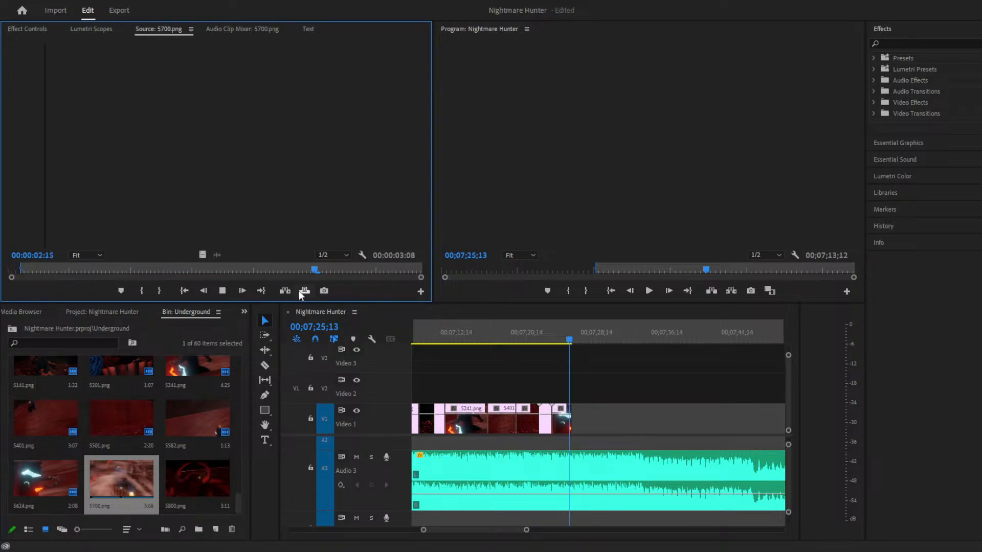
pyautogui.press('o')
pyautogui.moveTo(116, 458); pyautogui.dragTo(579, 415)
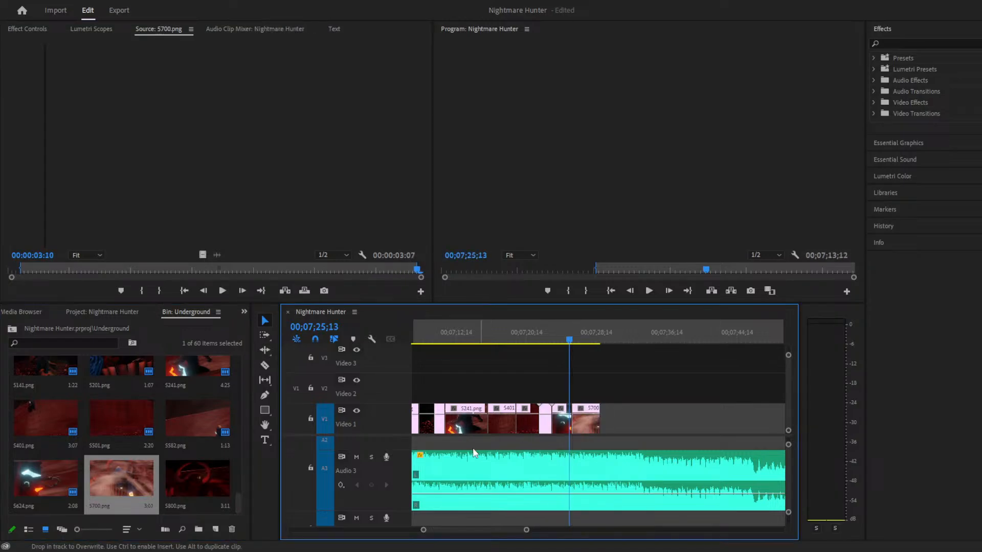
# Trim the start of 5800.png for a duration of 00:00:03:10 and add it on Video 1 directly after 5700.png.
pyautogui.doubleClick(190, 474)
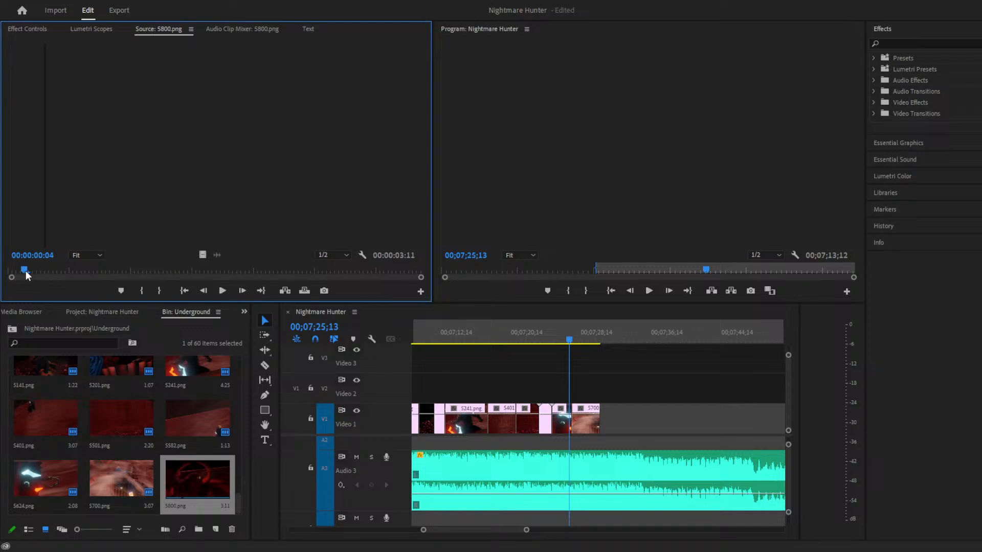
pyautogui.moveTo(26, 275); pyautogui.dragTo(13, 271)
pyautogui.press('i')
pyautogui.press('space')
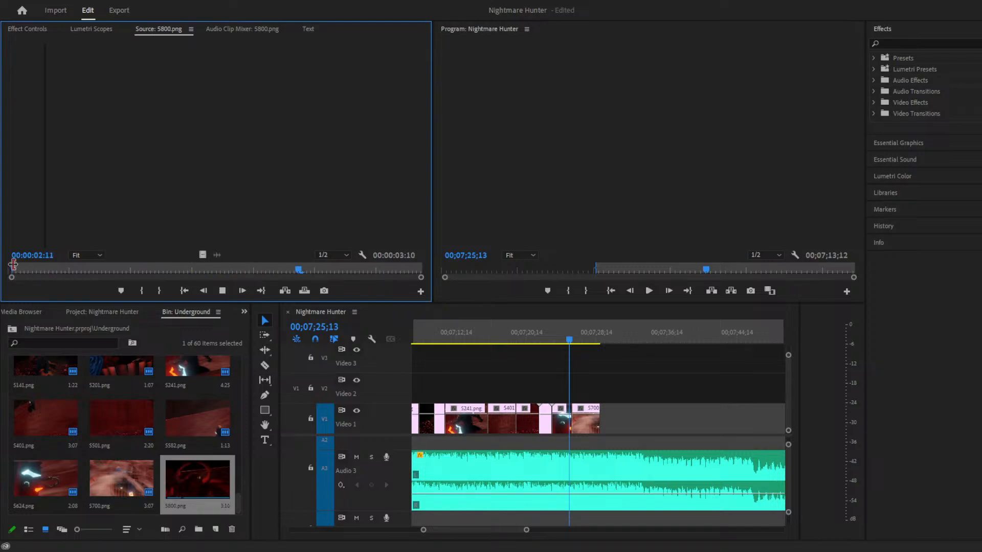
pyautogui.press('space')
pyautogui.moveTo(416, 271); pyautogui.dragTo(421, 272)
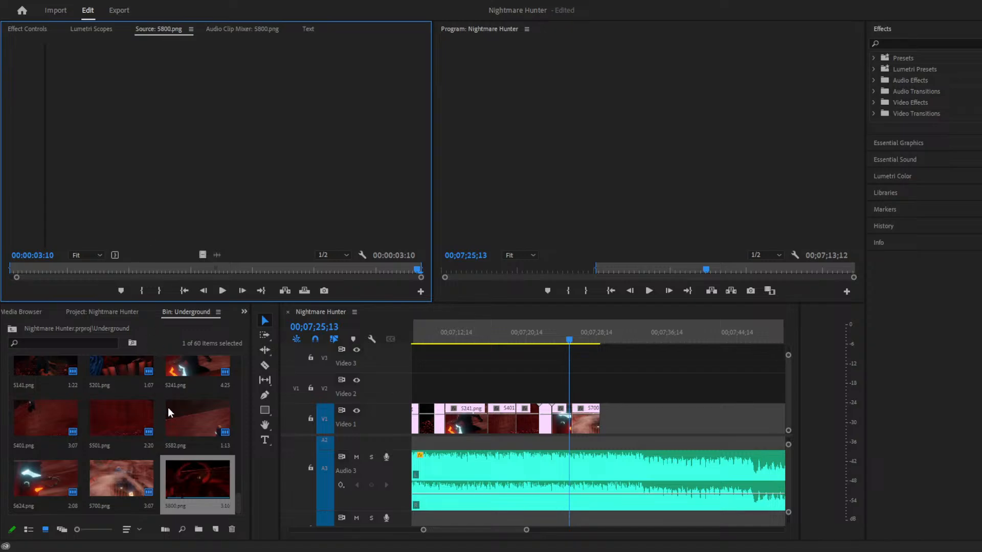
pyautogui.moveTo(181, 455); pyautogui.dragTo(607, 425)
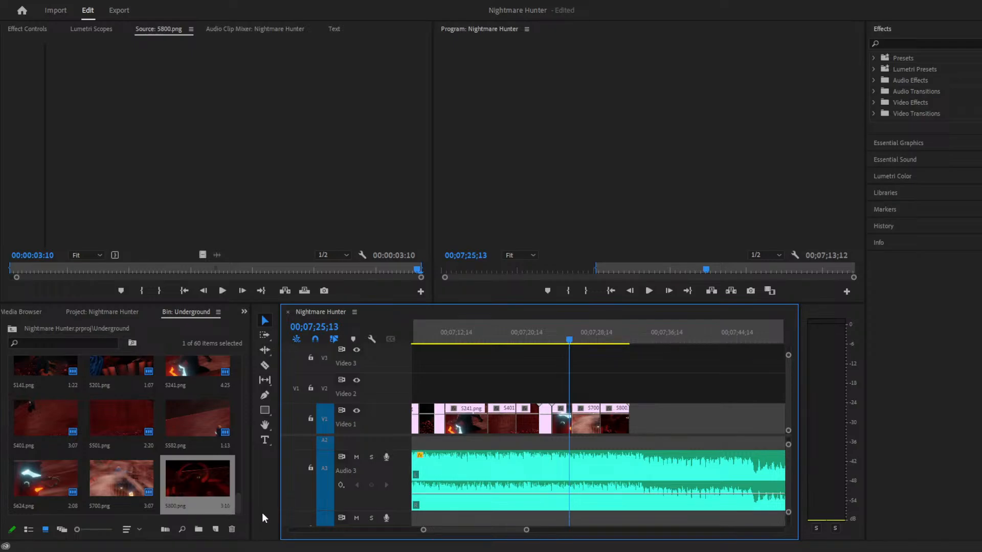
pyautogui.hotkey('alt', 'Tab')
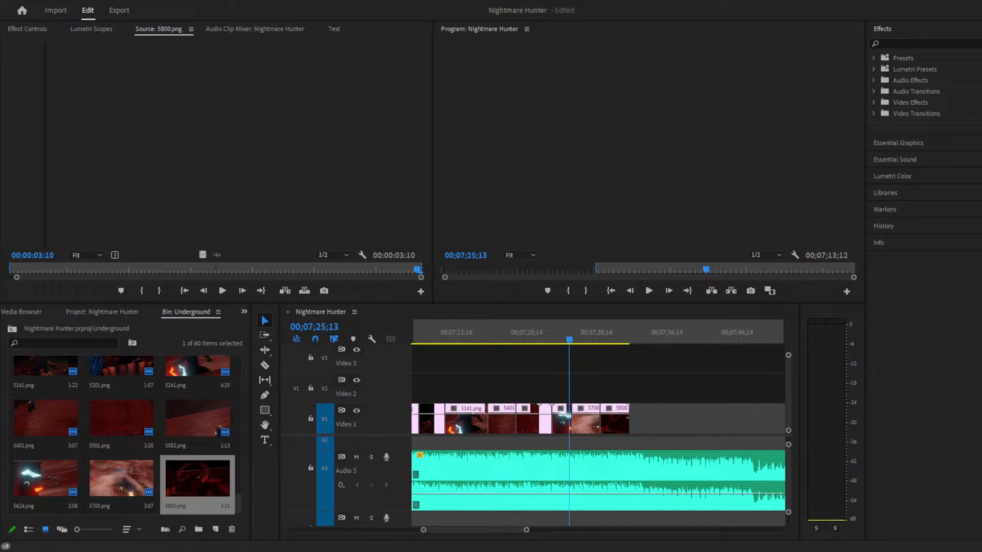
pyautogui.hotkey('alt', 'Tab')
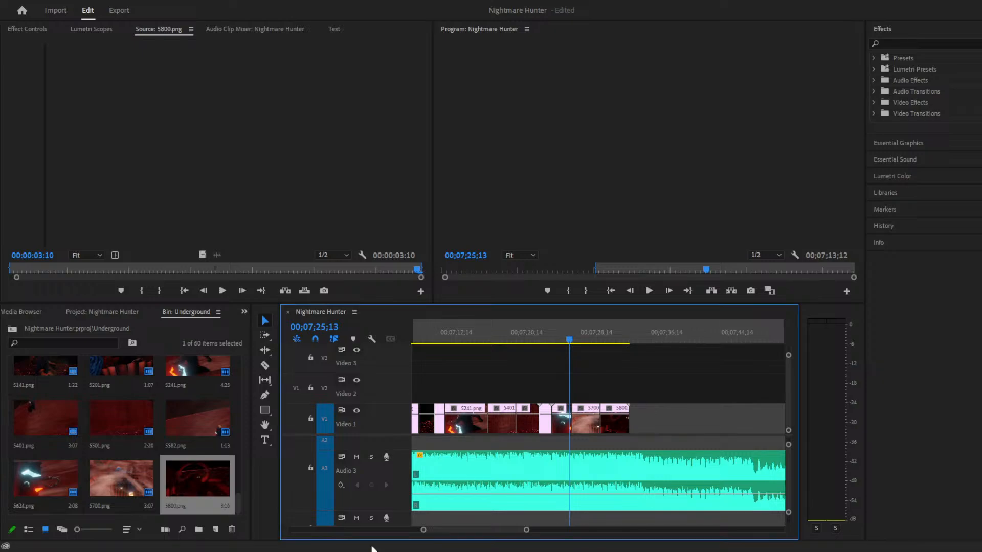
# Play the assembled sequence from 00;04;21;21 to review how the Video 1 shots follow the music on Audio 3.
pyautogui.moveTo(423, 530); pyautogui.dragTo(328, 520)
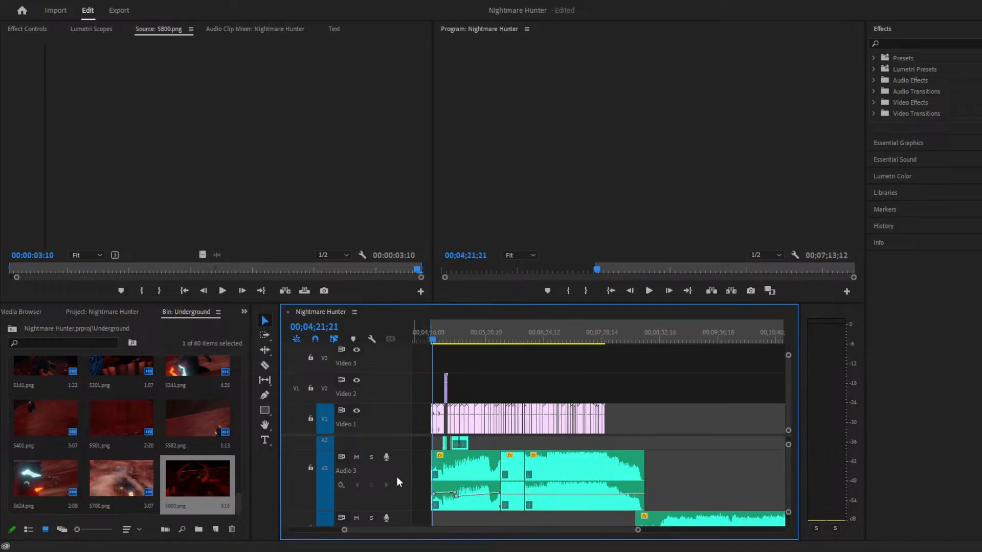
pyautogui.moveTo(638, 532); pyautogui.dragTo(473, 530)
pyautogui.moveTo(412, 526); pyautogui.dragTo(419, 527)
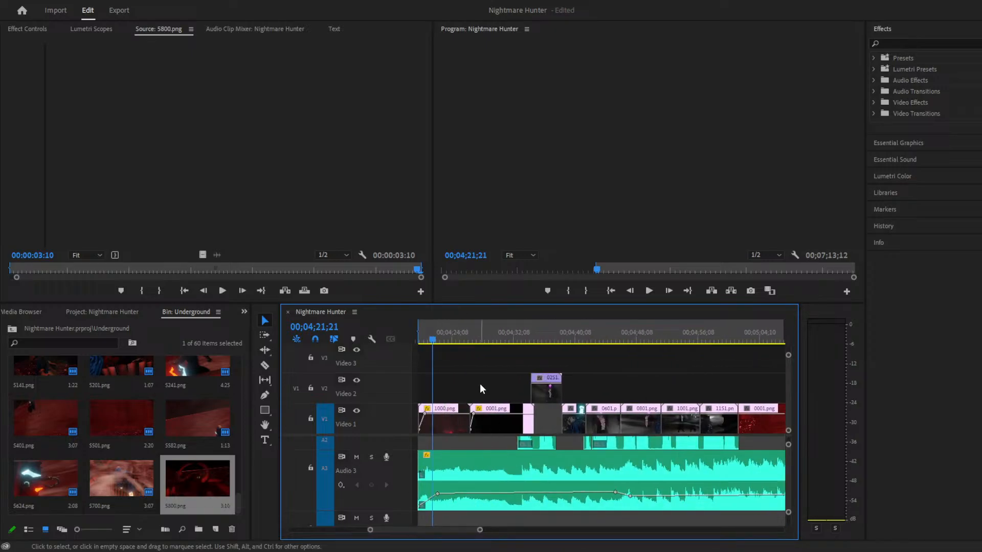
pyautogui.press('space')
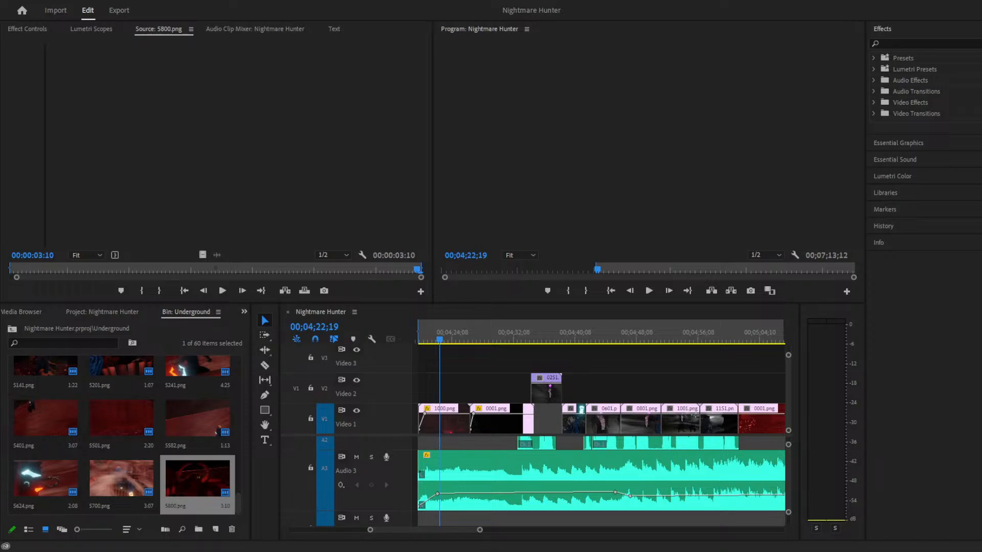
pyautogui.click(364, 536)
pyautogui.press('space')
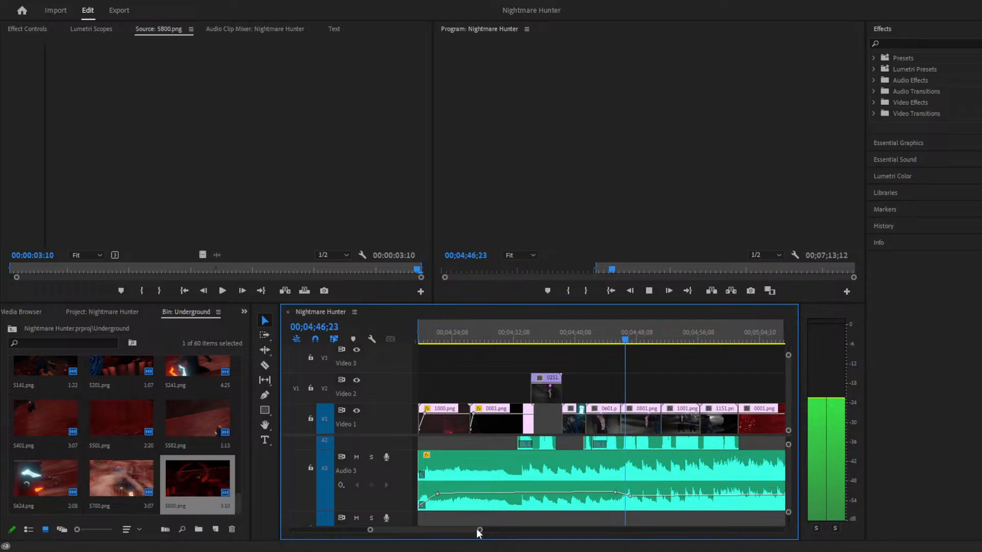
pyautogui.moveTo(480, 530)
pyautogui.mouseDown()
pyautogui.moveTo(580, 537)
pyautogui.moveTo(577, 546)
pyautogui.moveTo(496, 530)
pyautogui.mouseUp()
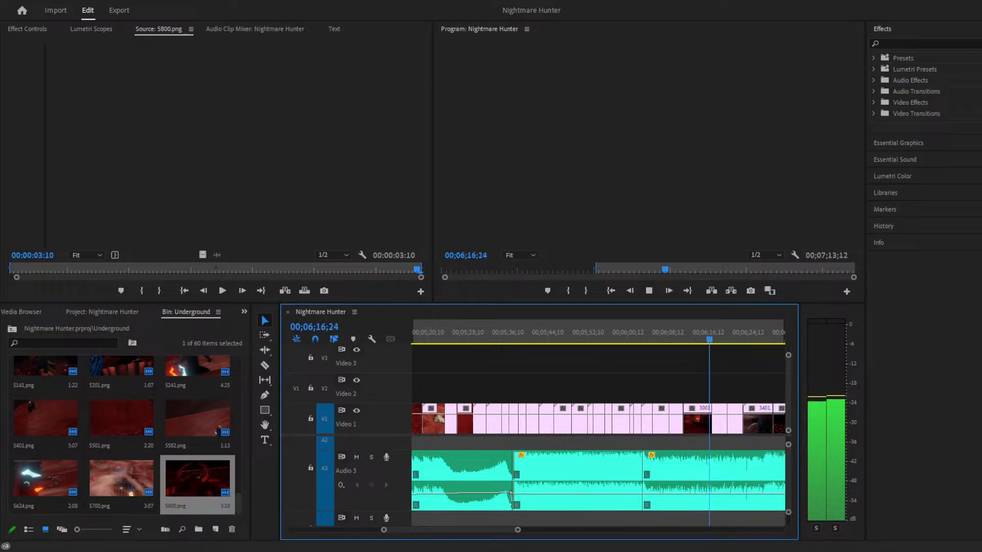
pyautogui.press('space')
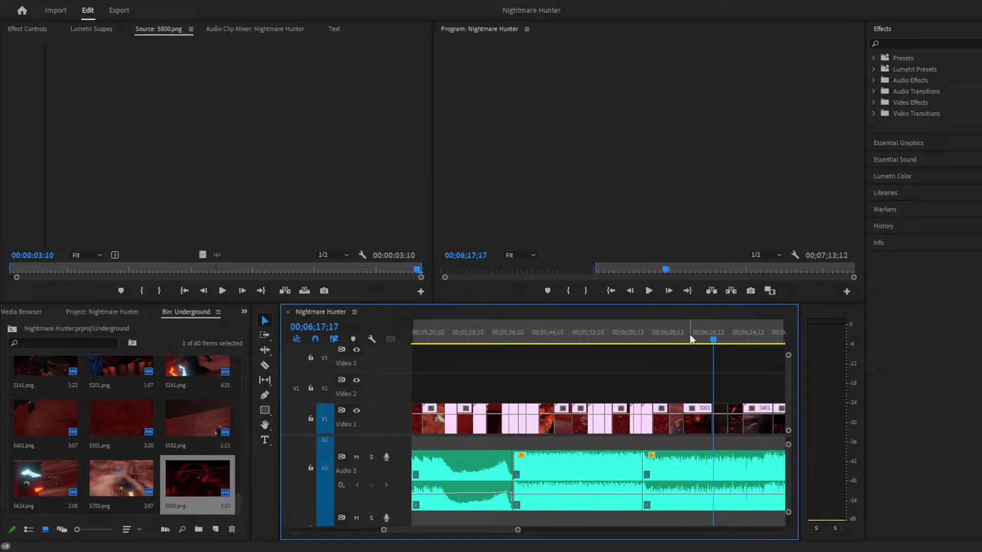
# Replay the shots after 00;06;17;17 and continue past the last Video 1 clip to check their timing against the music.
pyautogui.press('space')
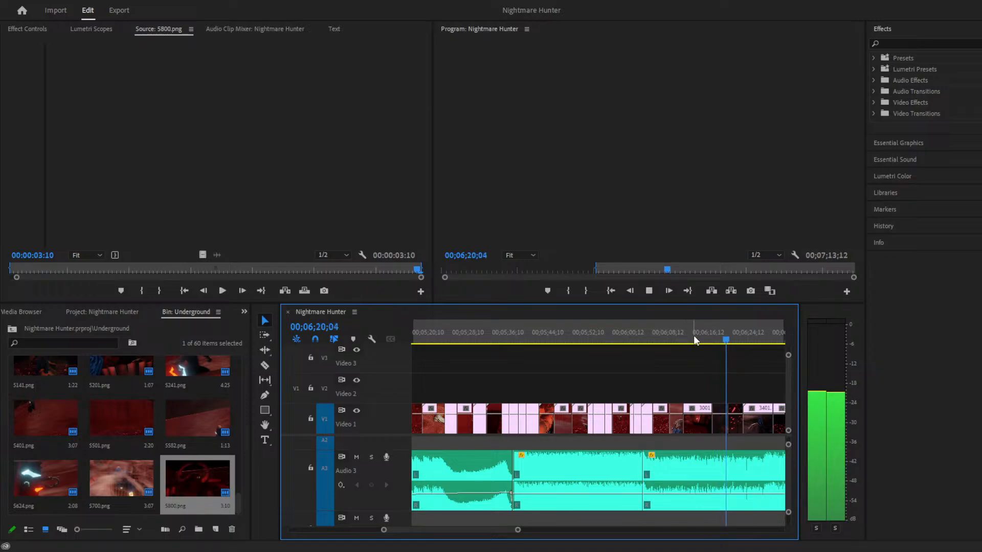
pyautogui.press('space')
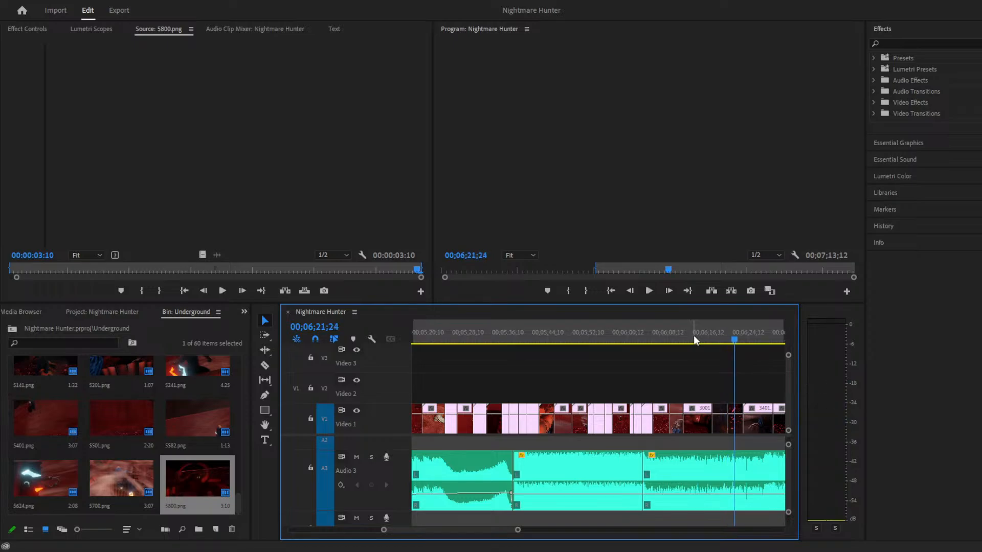
pyautogui.click(721, 336)
pyautogui.press('space')
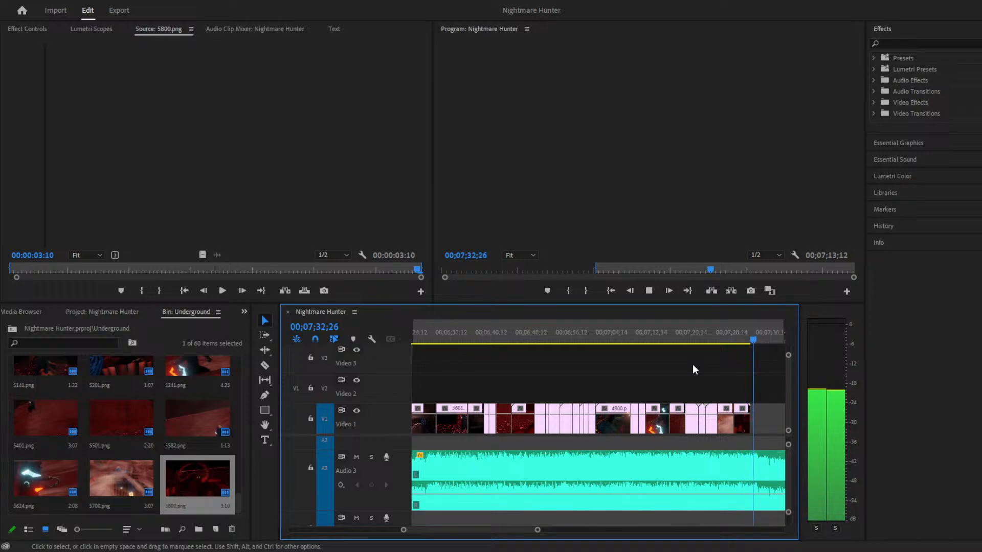
pyautogui.press('space')
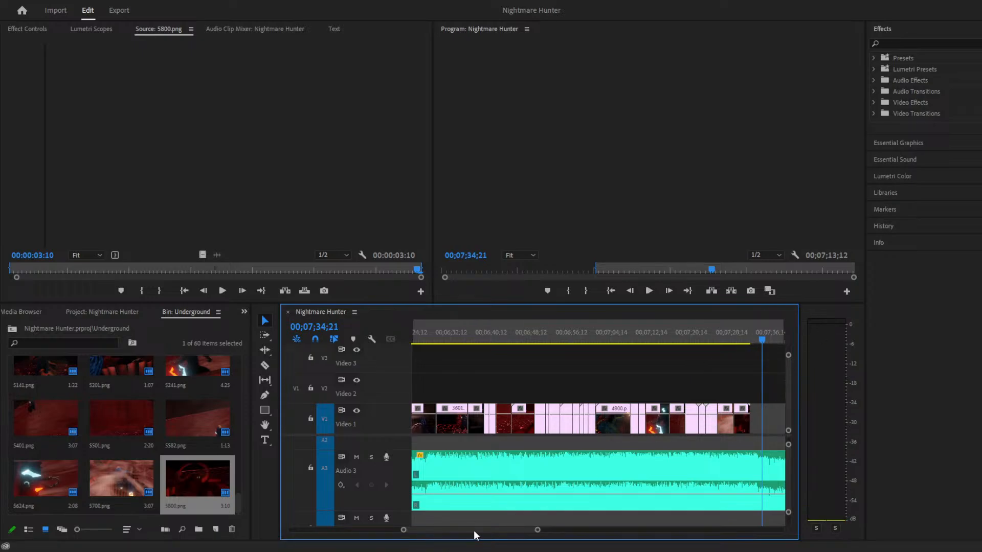
# Replay the end of Video 1 around 5800.png several times to compare the final shot with the change in the music.
pyautogui.moveTo(540, 529); pyautogui.dragTo(529, 539)
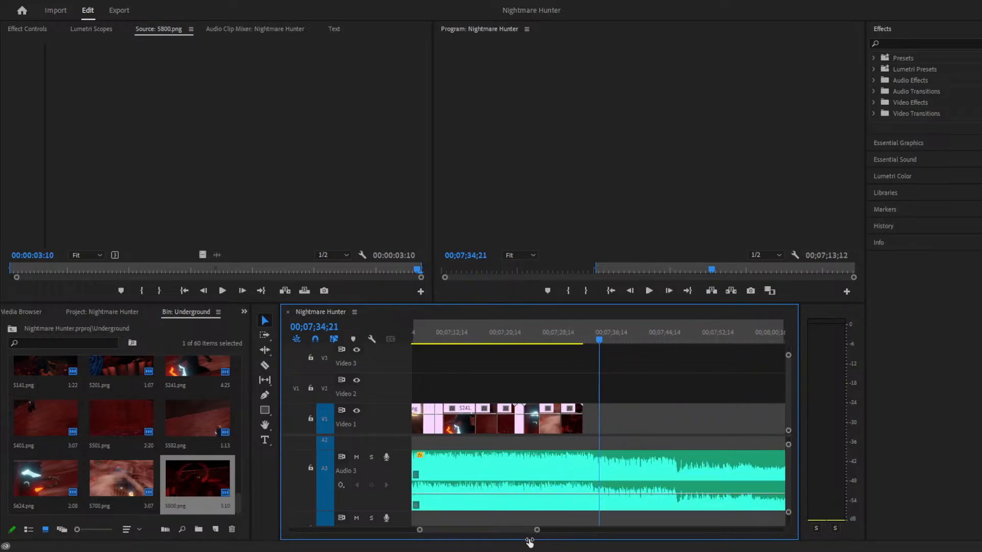
pyautogui.click(581, 338)
pyautogui.press('space')
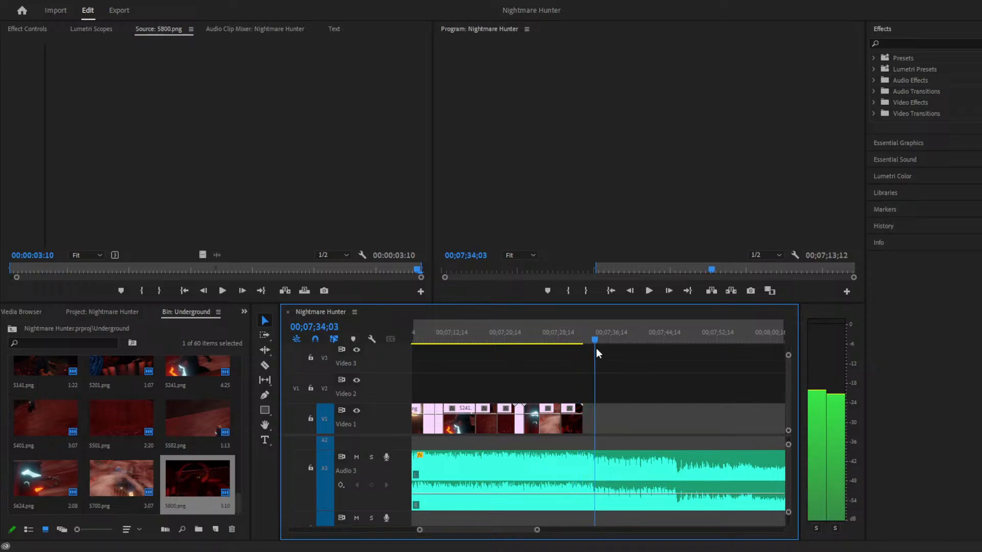
pyautogui.press('space')
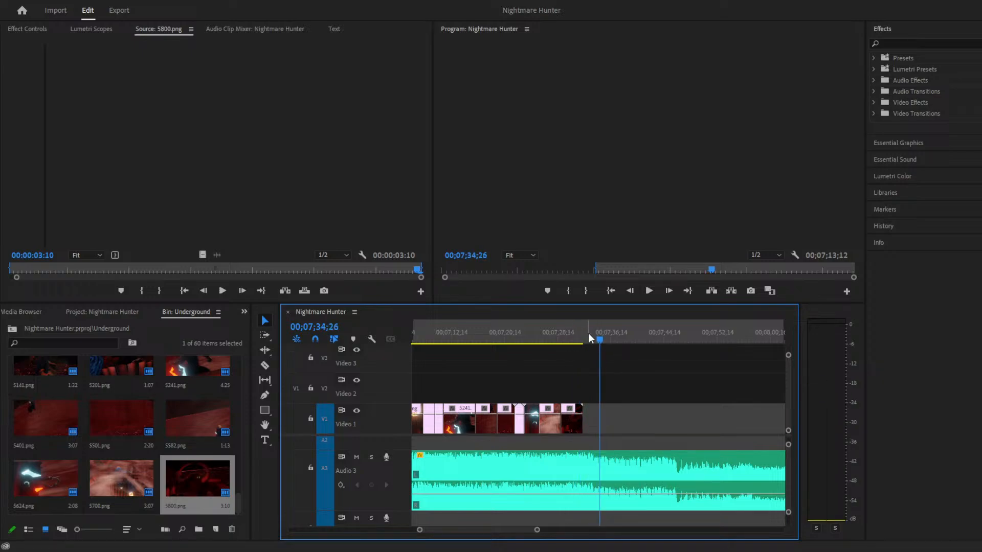
pyautogui.press('space')
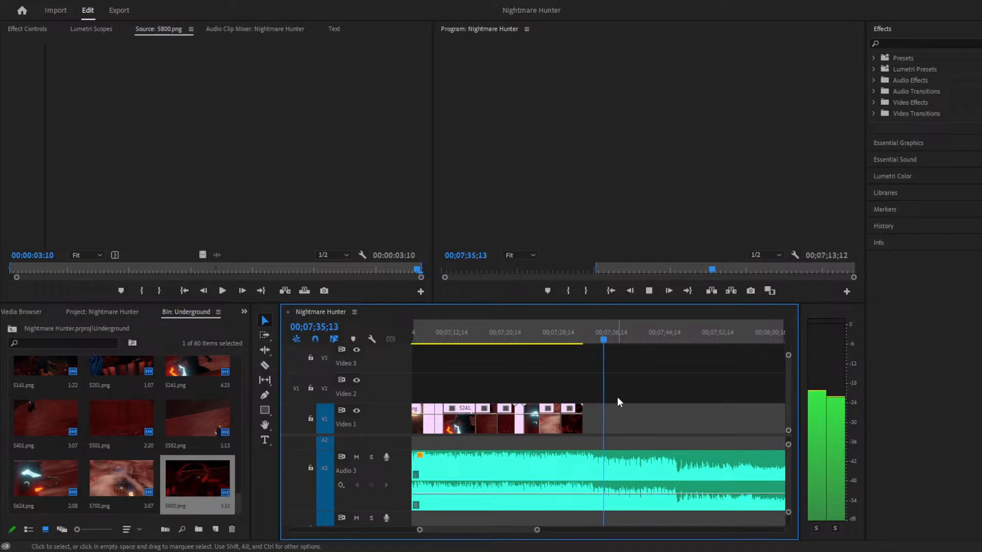
pyautogui.press('space')
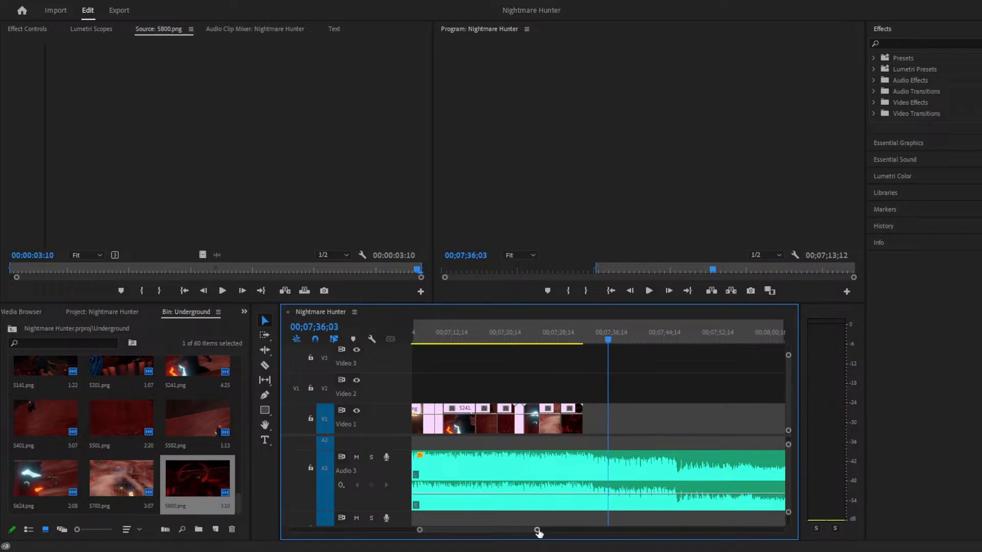
pyautogui.moveTo(537, 530); pyautogui.dragTo(544, 530)
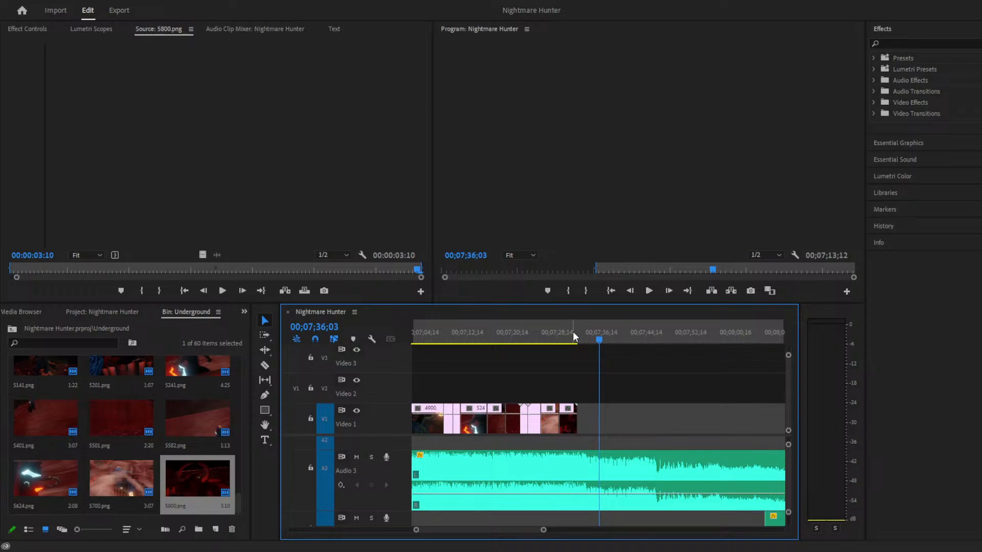
pyautogui.moveTo(572, 331); pyautogui.dragTo(560, 333)
pyautogui.press('space')
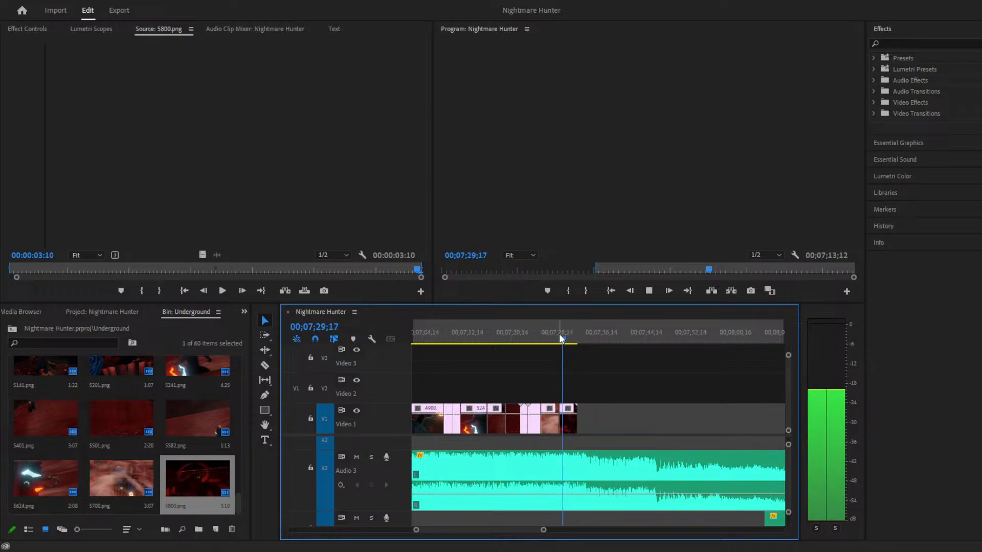
pyautogui.press('space')
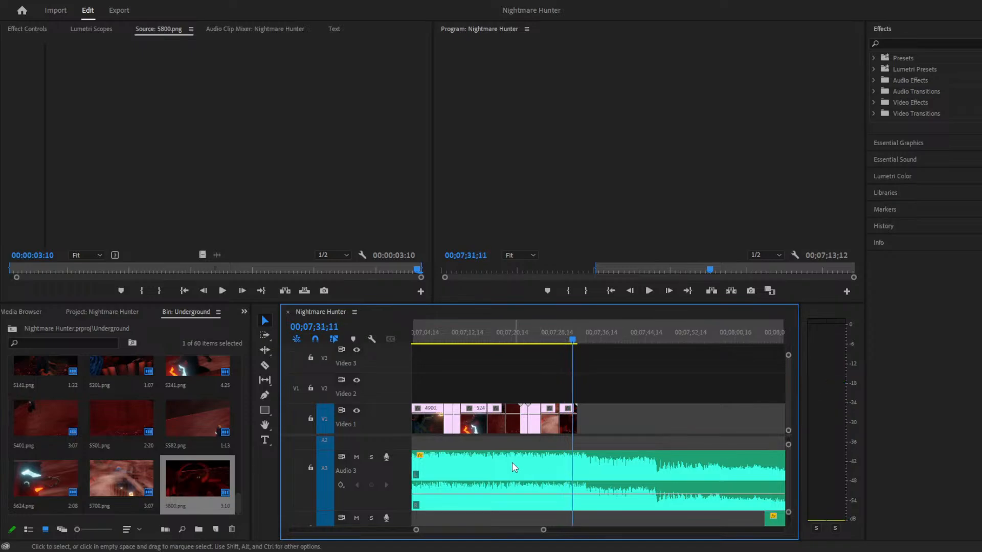
# Select the music clip running under the final shots on Audio 3 and examine the remaining music and the timeline beyond the last shot.
pyautogui.click(293, 551)
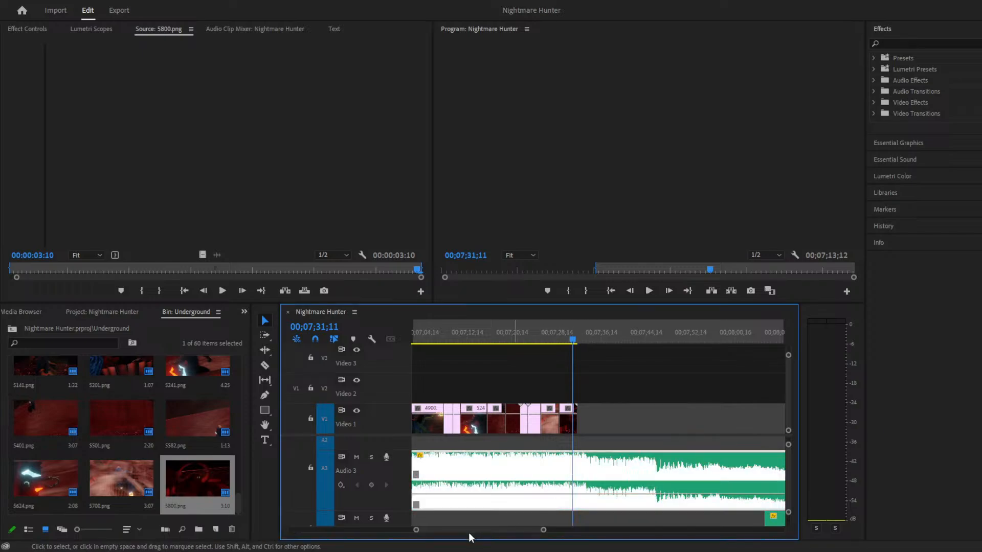
pyautogui.moveTo(542, 530); pyautogui.dragTo(659, 525)
pyautogui.moveTo(434, 530); pyautogui.dragTo(468, 529)
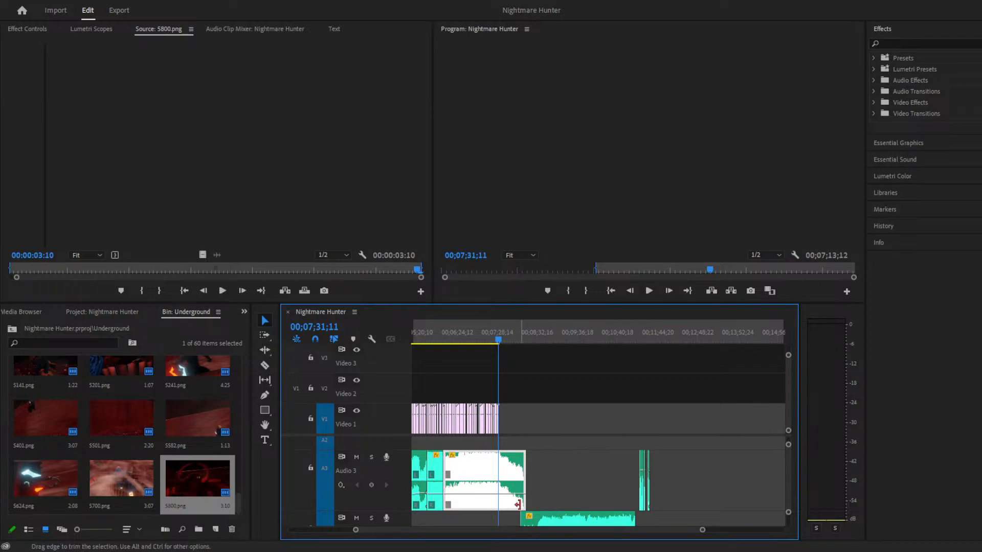
pyautogui.moveTo(702, 531); pyautogui.dragTo(588, 528)
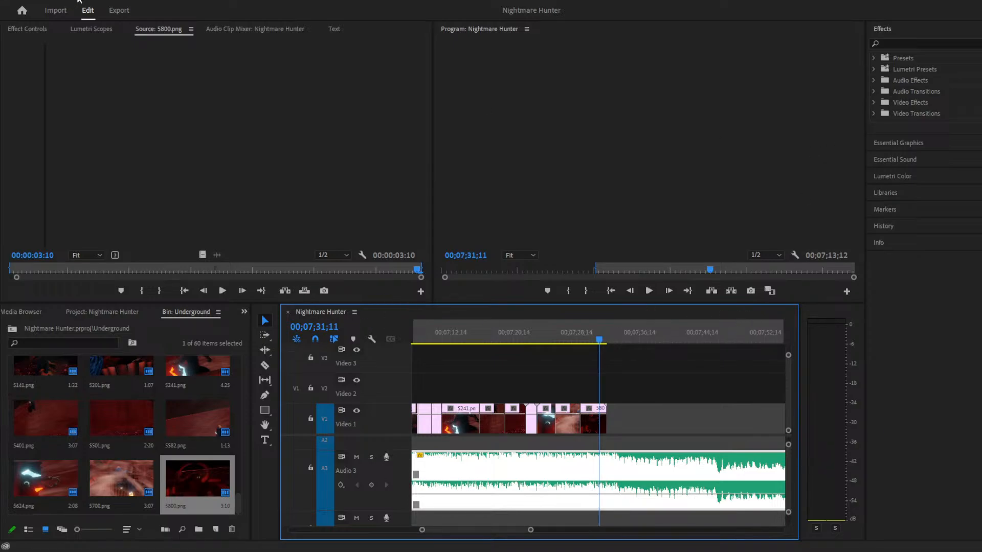
pyautogui.click(81, 32)
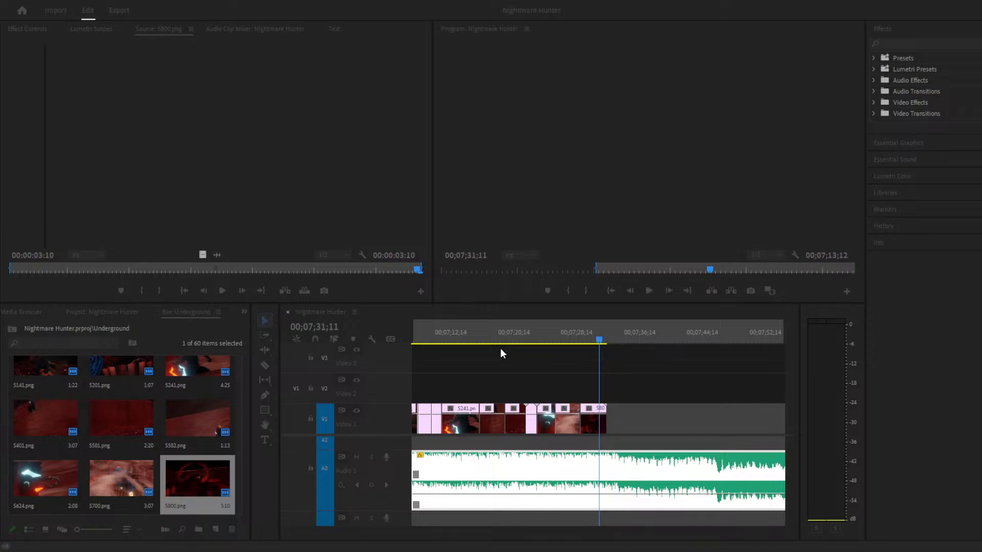